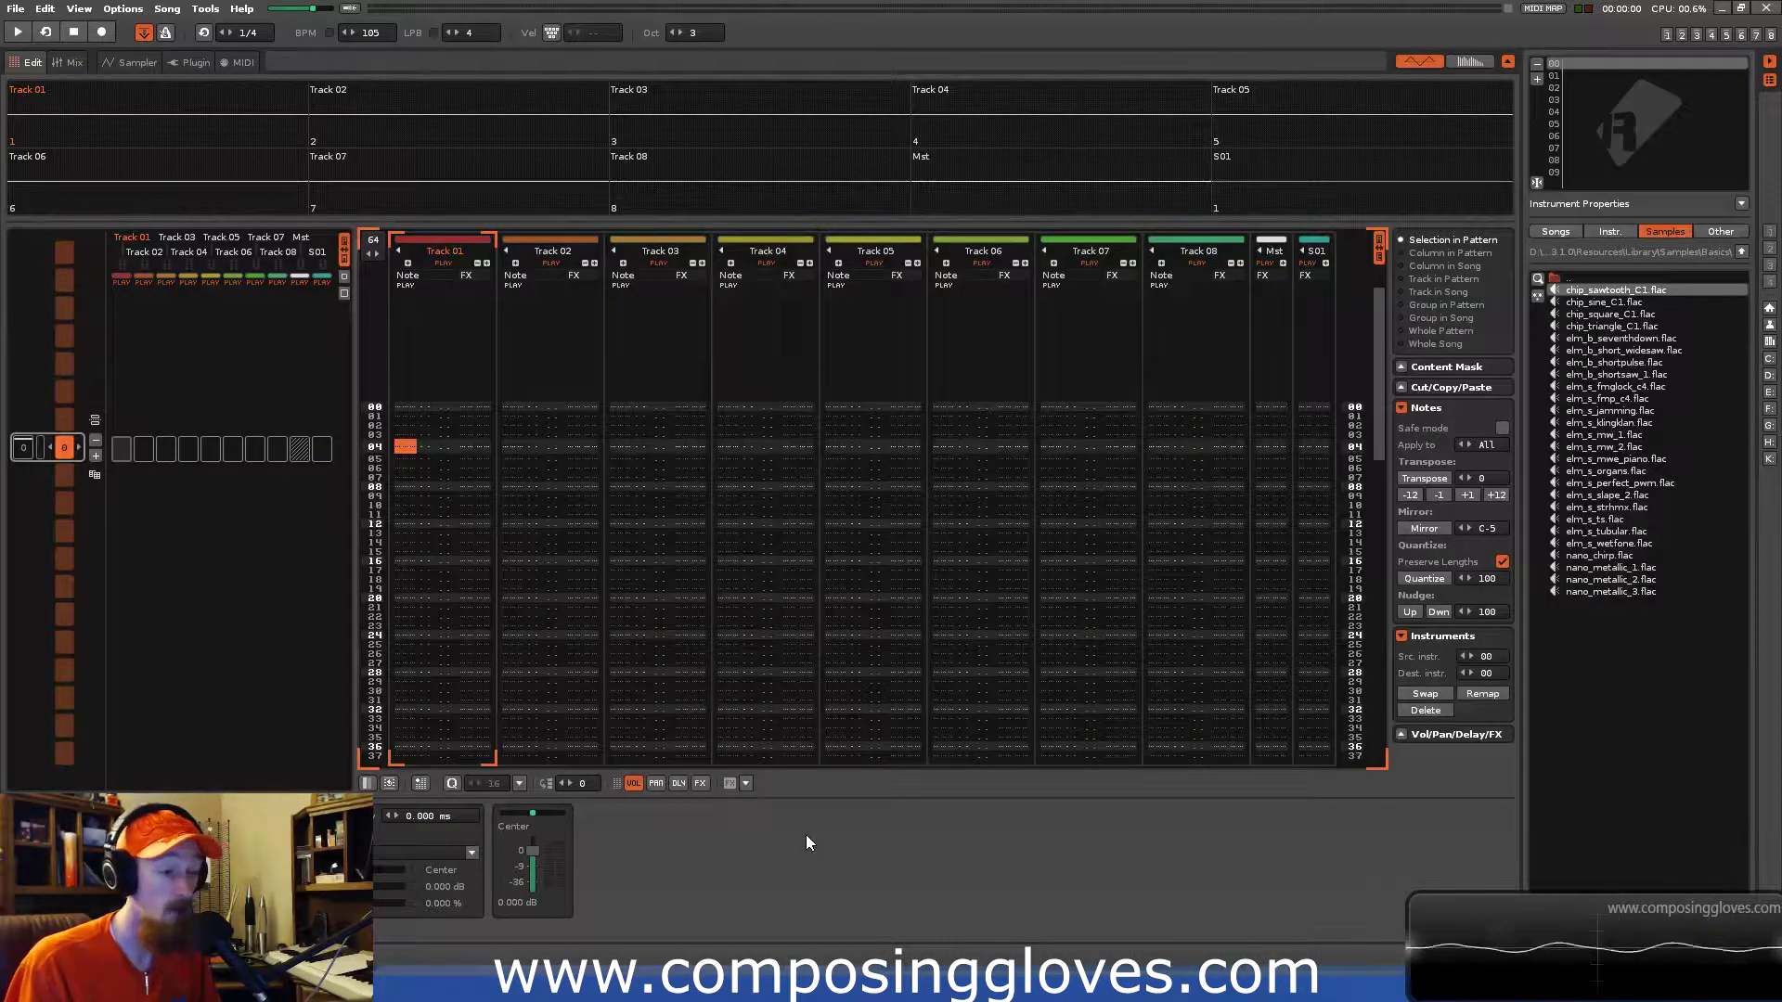
Try higher lines-per-beat values of 9 and 8 for the pattern, and restore the setting to 4.
{"action": "scroll", "coordinate": [446, 460], "scroll_direction": "up", "scroll_amount": 4}
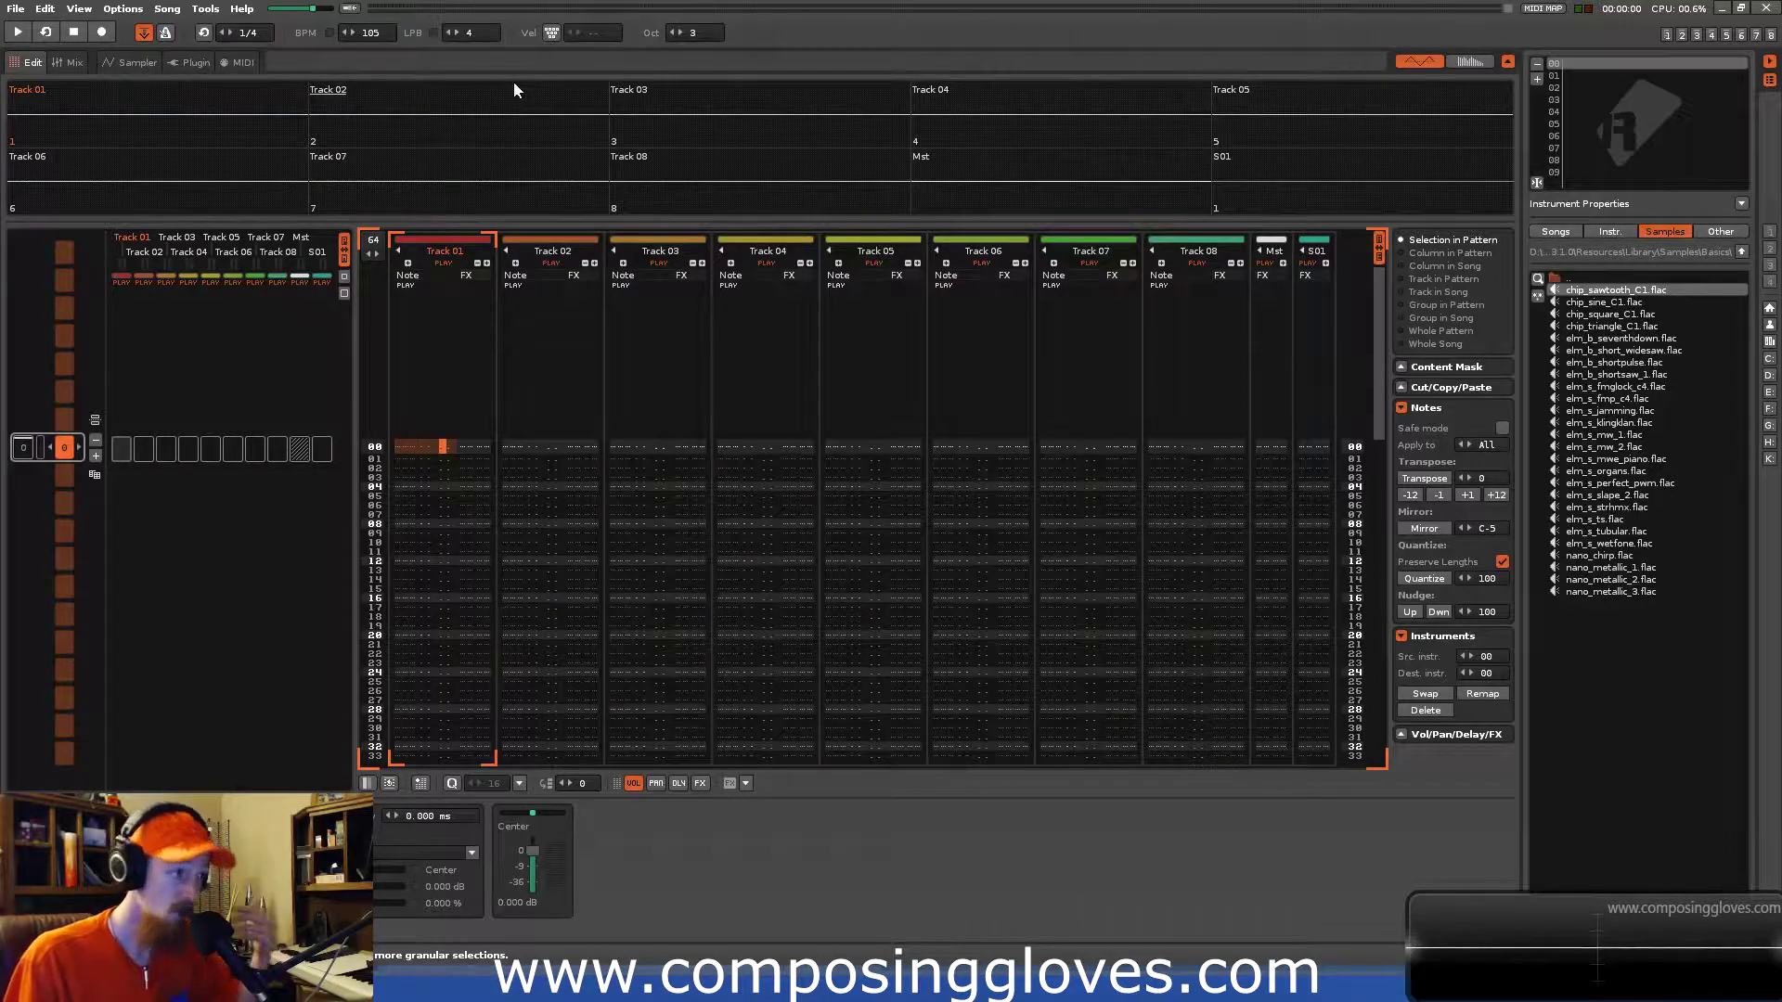
{"action": "scroll", "coordinate": [471, 35], "scroll_direction": "up", "scroll_amount": 5}
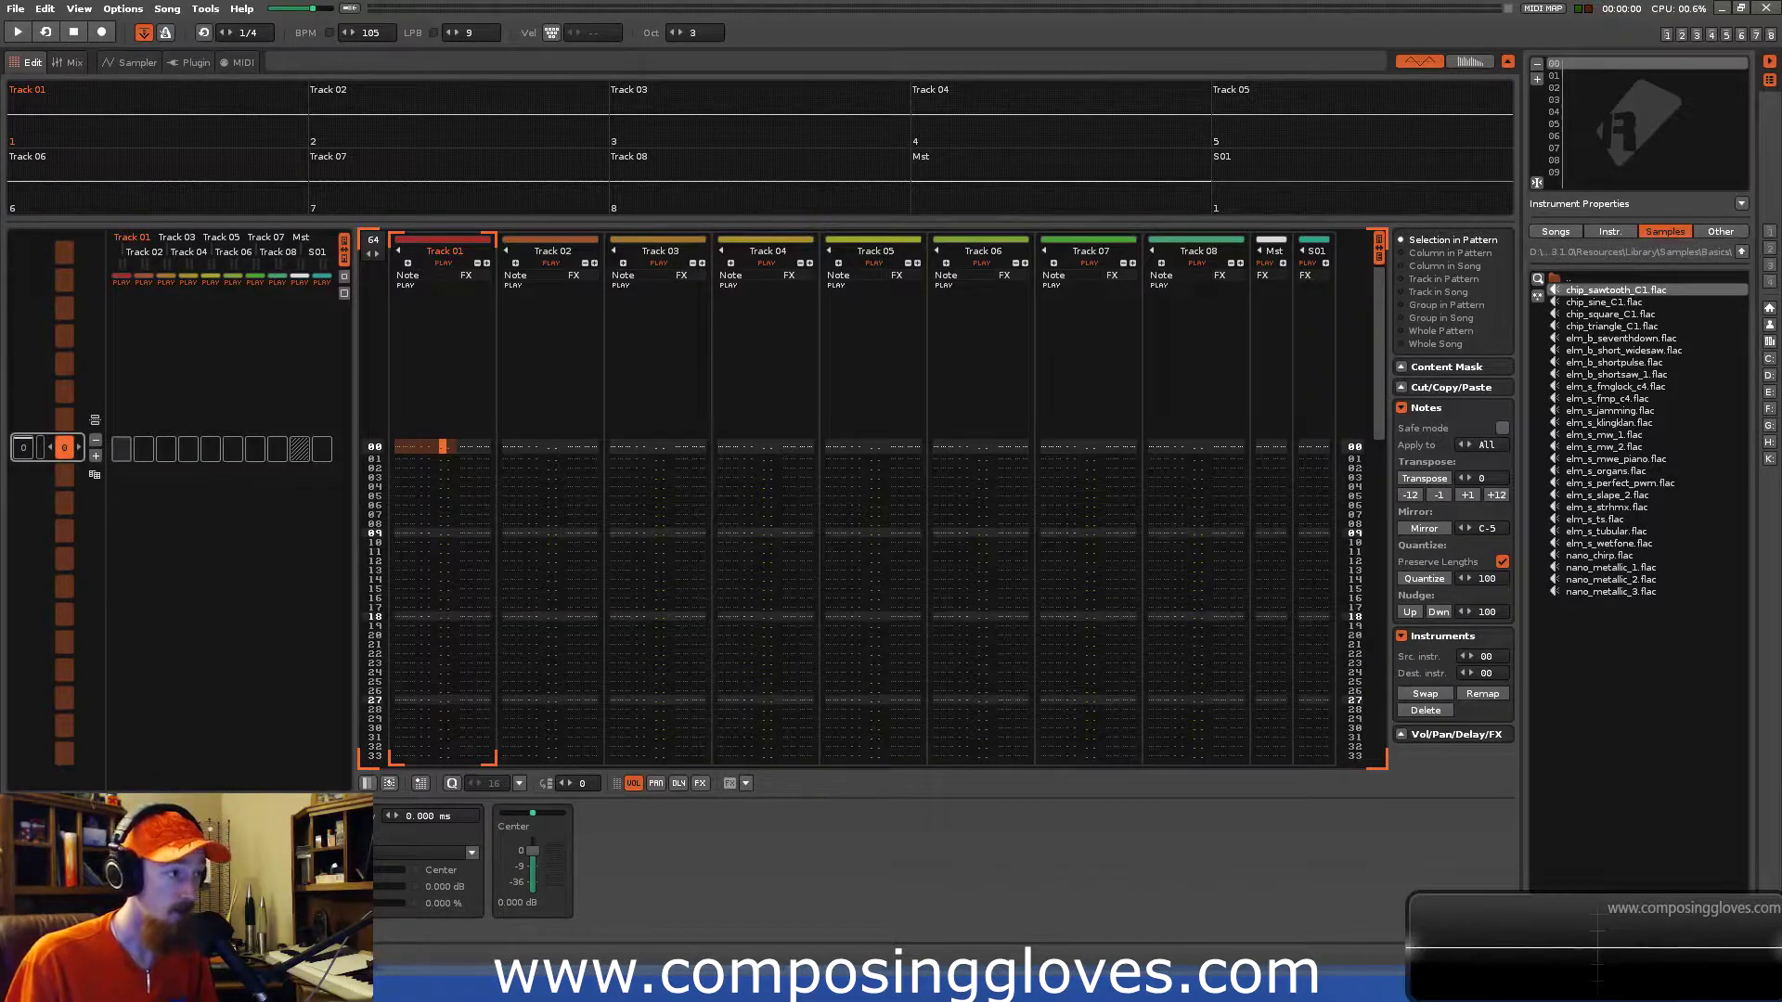
{"action": "scroll", "coordinate": [471, 32], "scroll_direction": "down", "scroll_amount": 1}
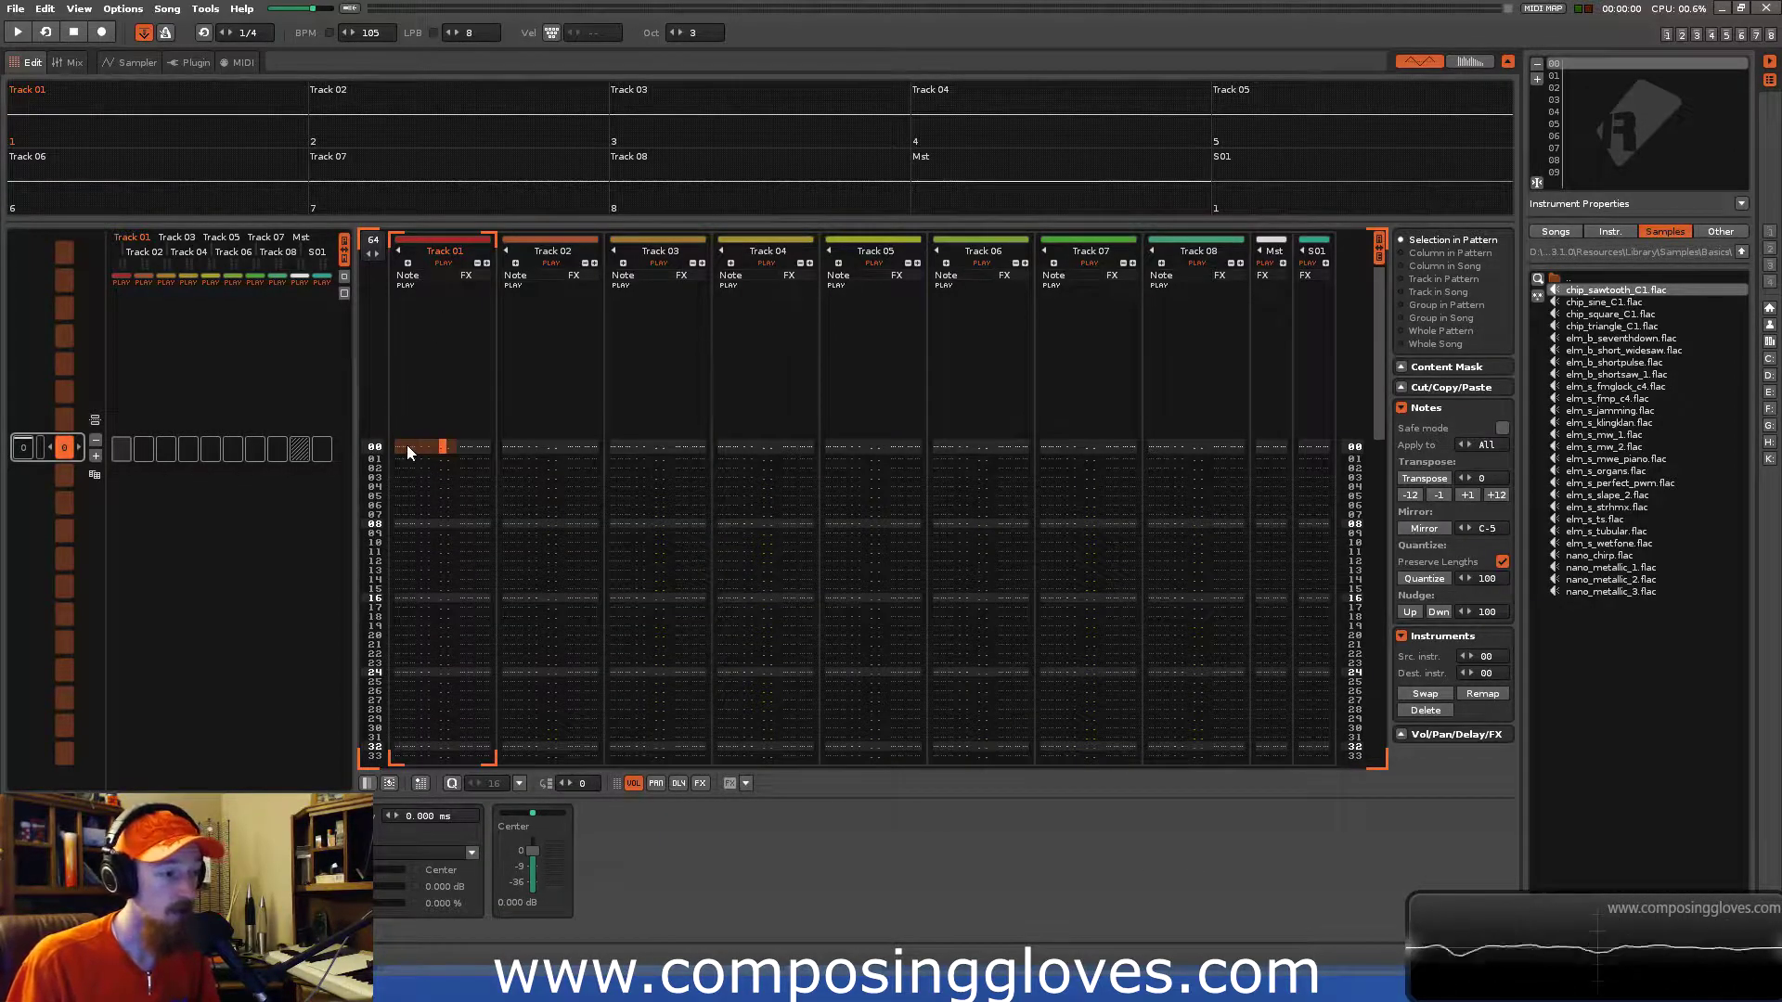
{"action": "key", "text": "ctrl+shift+bracketleft"}
{"action": "key", "text": "ctrl+shift+bracketleft"}
{"action": "key", "text": "ctrl+shift+bracketleft"}
{"action": "key", "text": "ctrl+shift+bracketleft"}
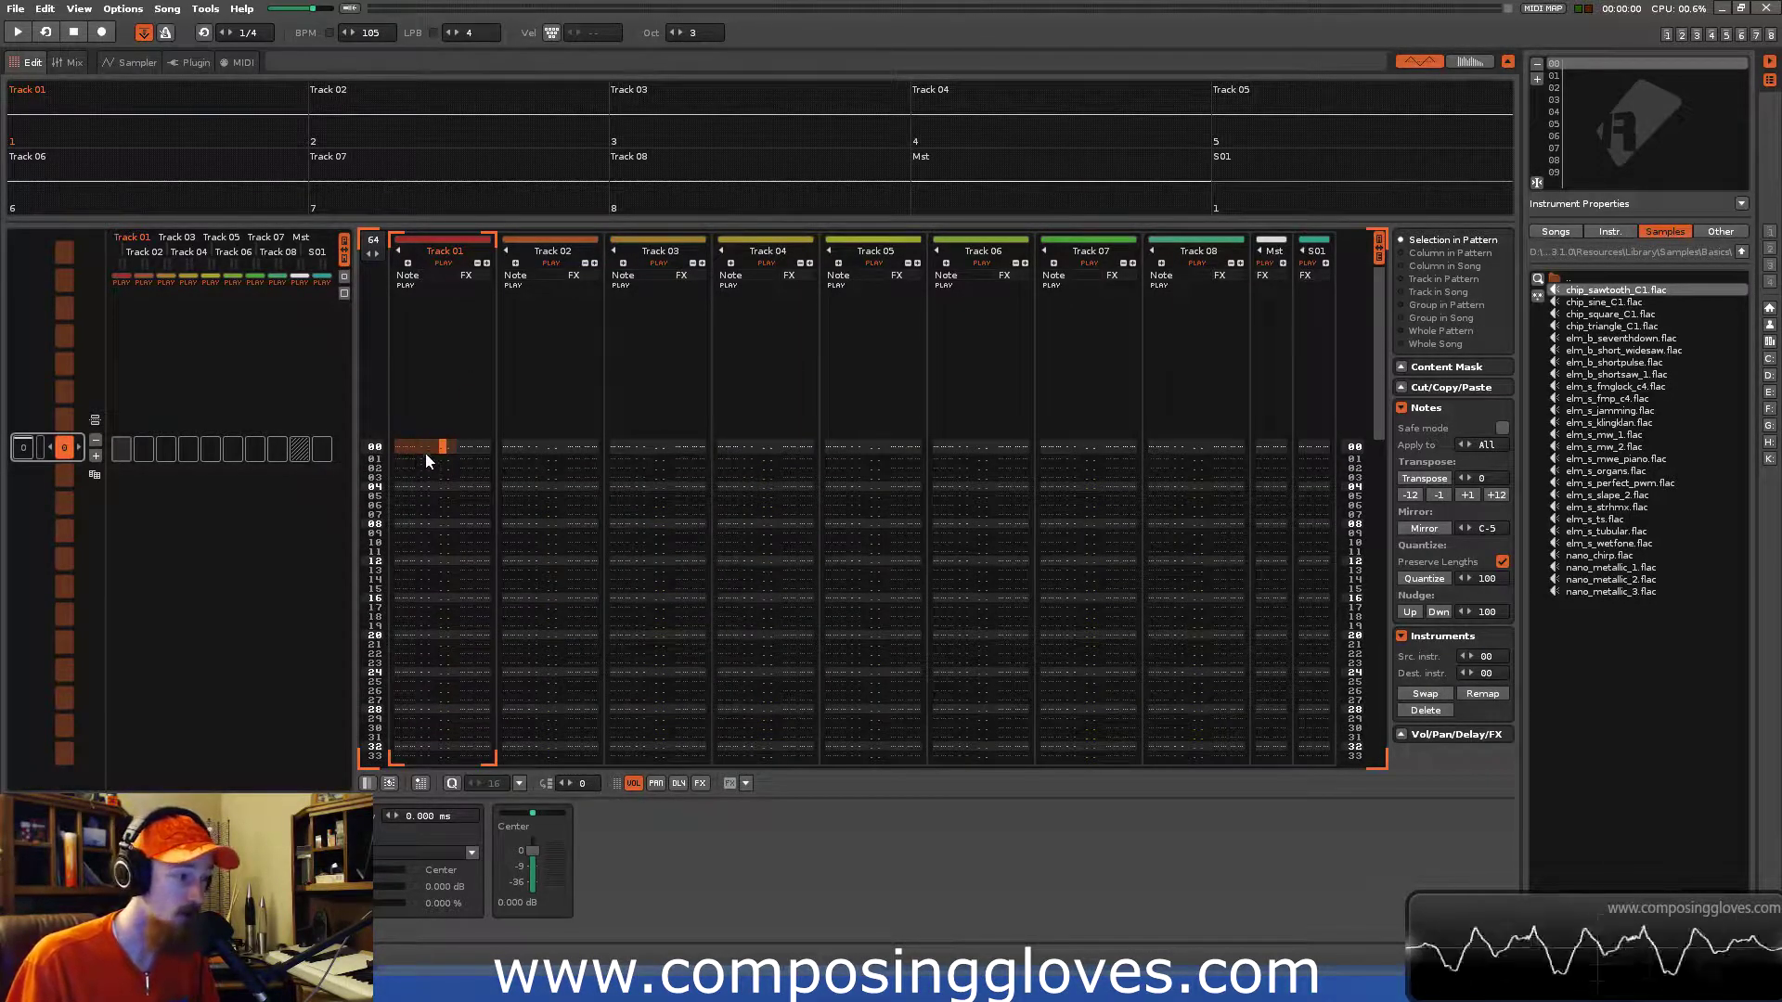
Step the edit cursor through Track 01's effect column and return it to the note column on line 00.
{"action": "left_click", "coordinate": [420, 477], "text": "shift"}
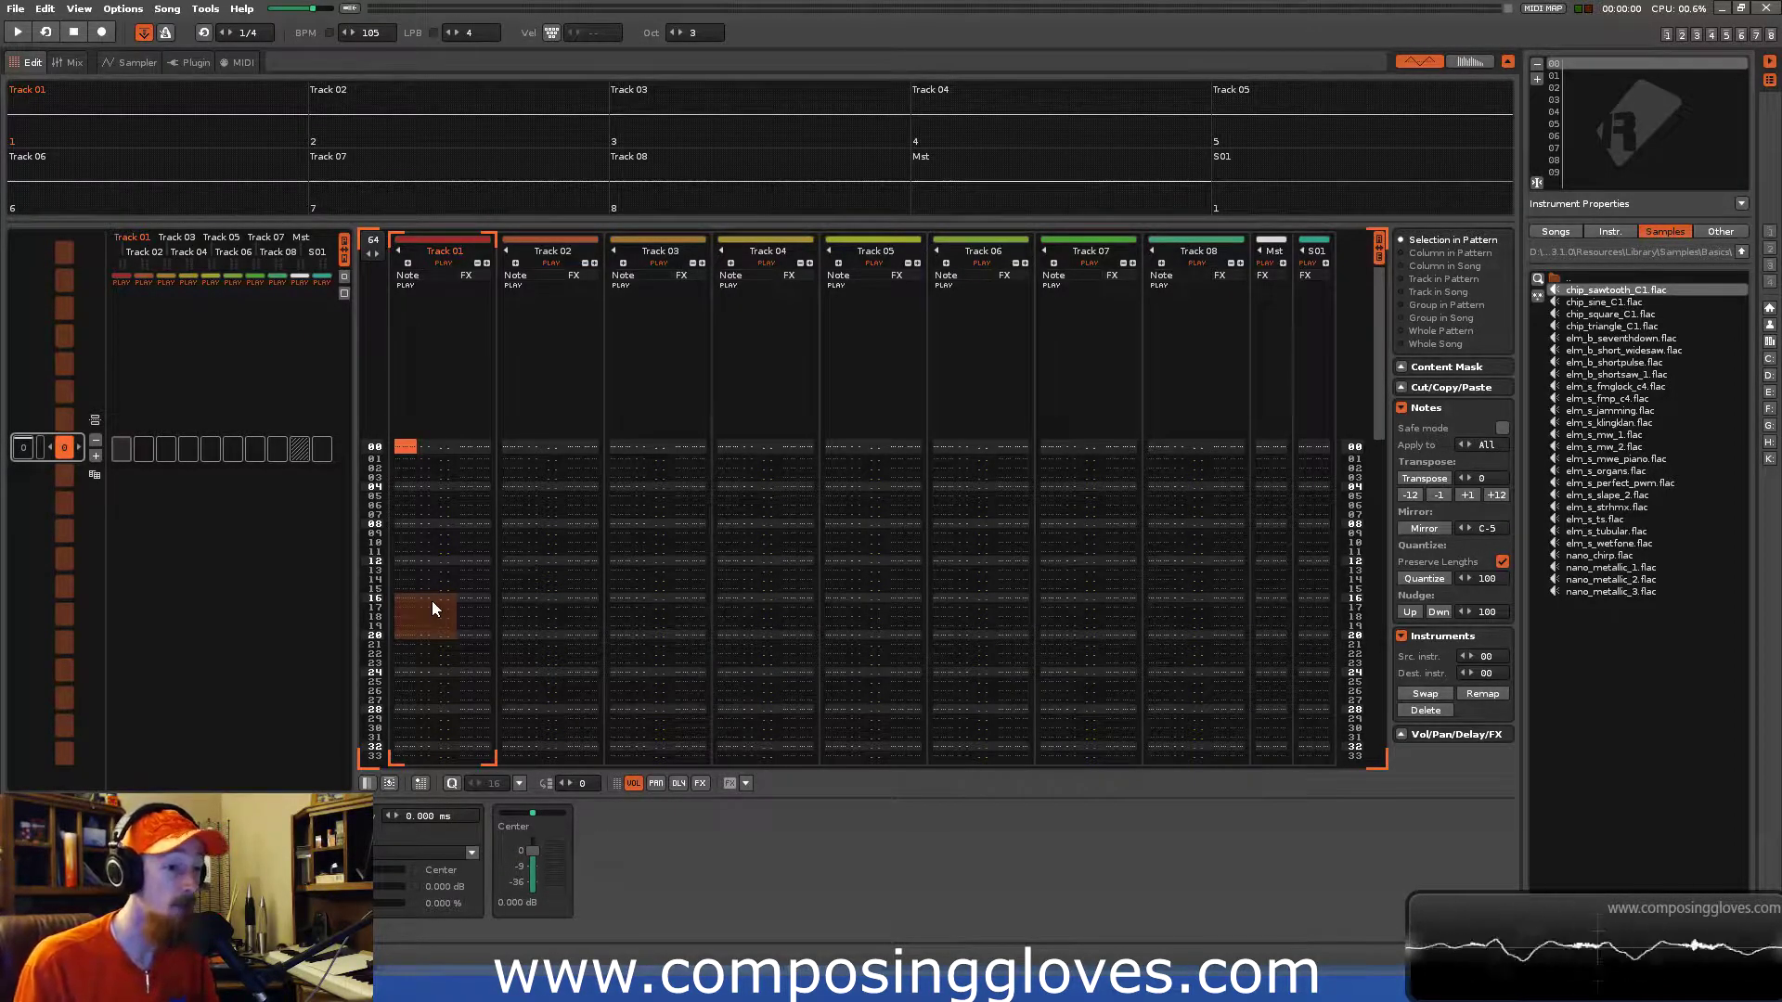
{"action": "left_click", "coordinate": [472, 449]}
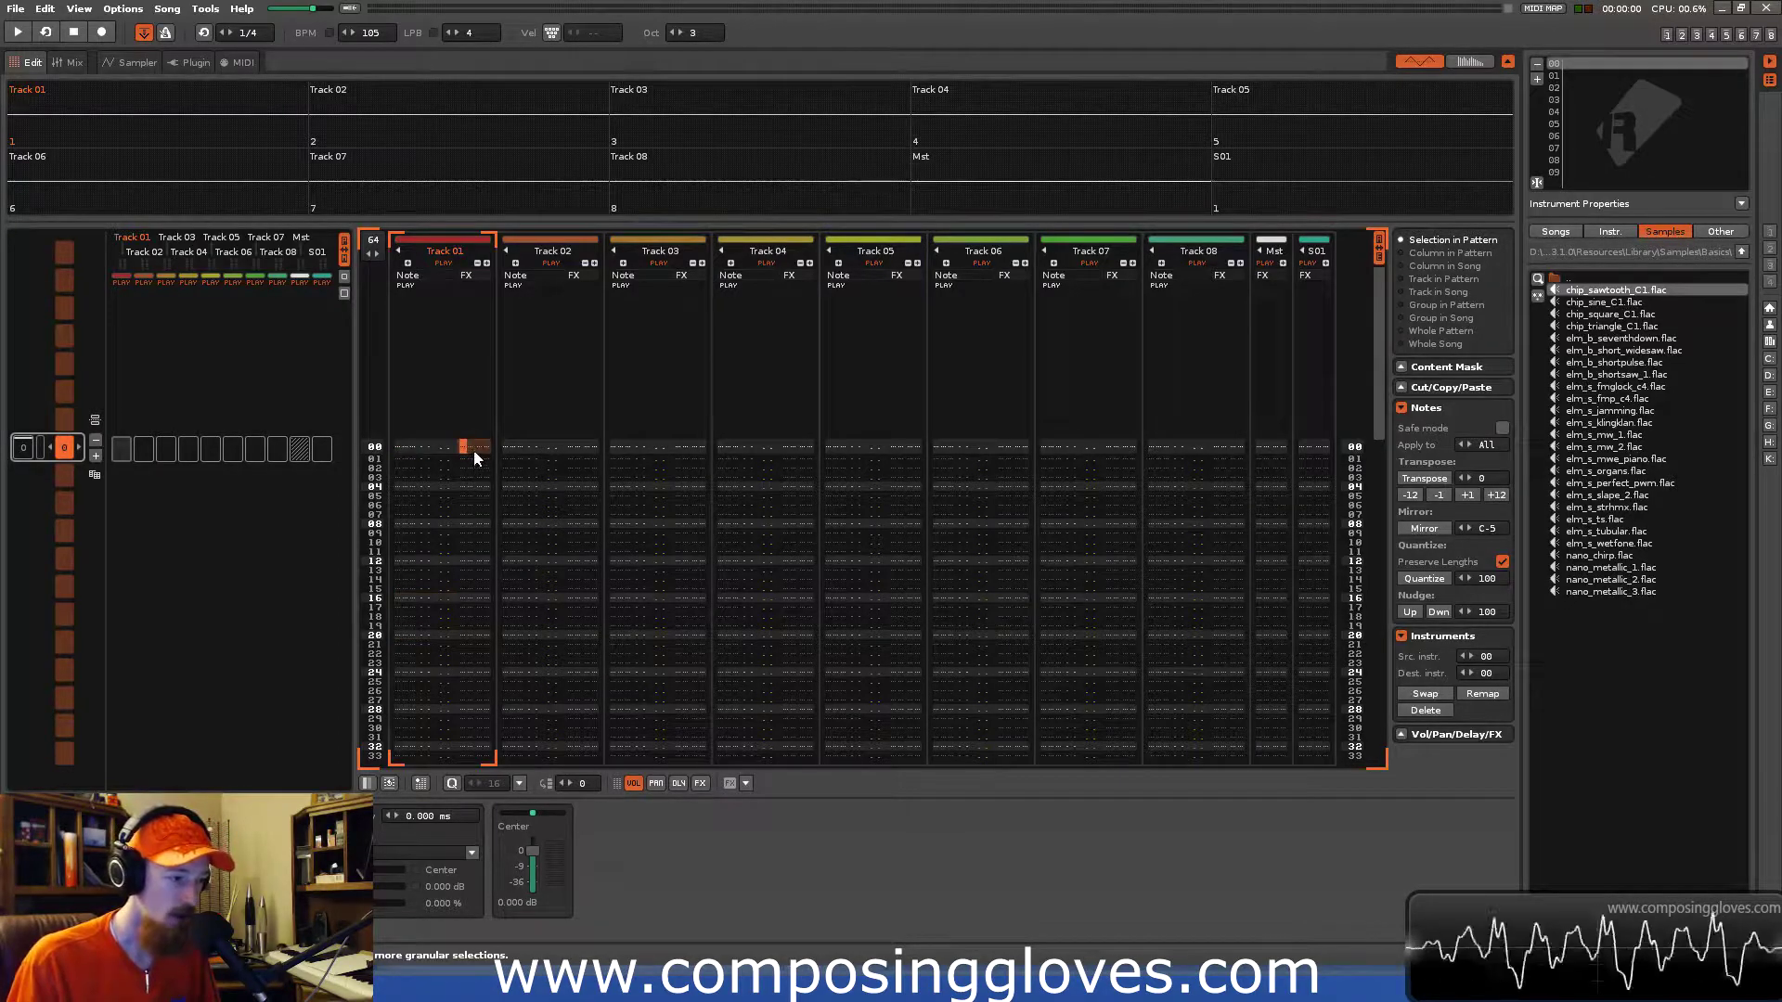
{"action": "key", "text": "Right"}
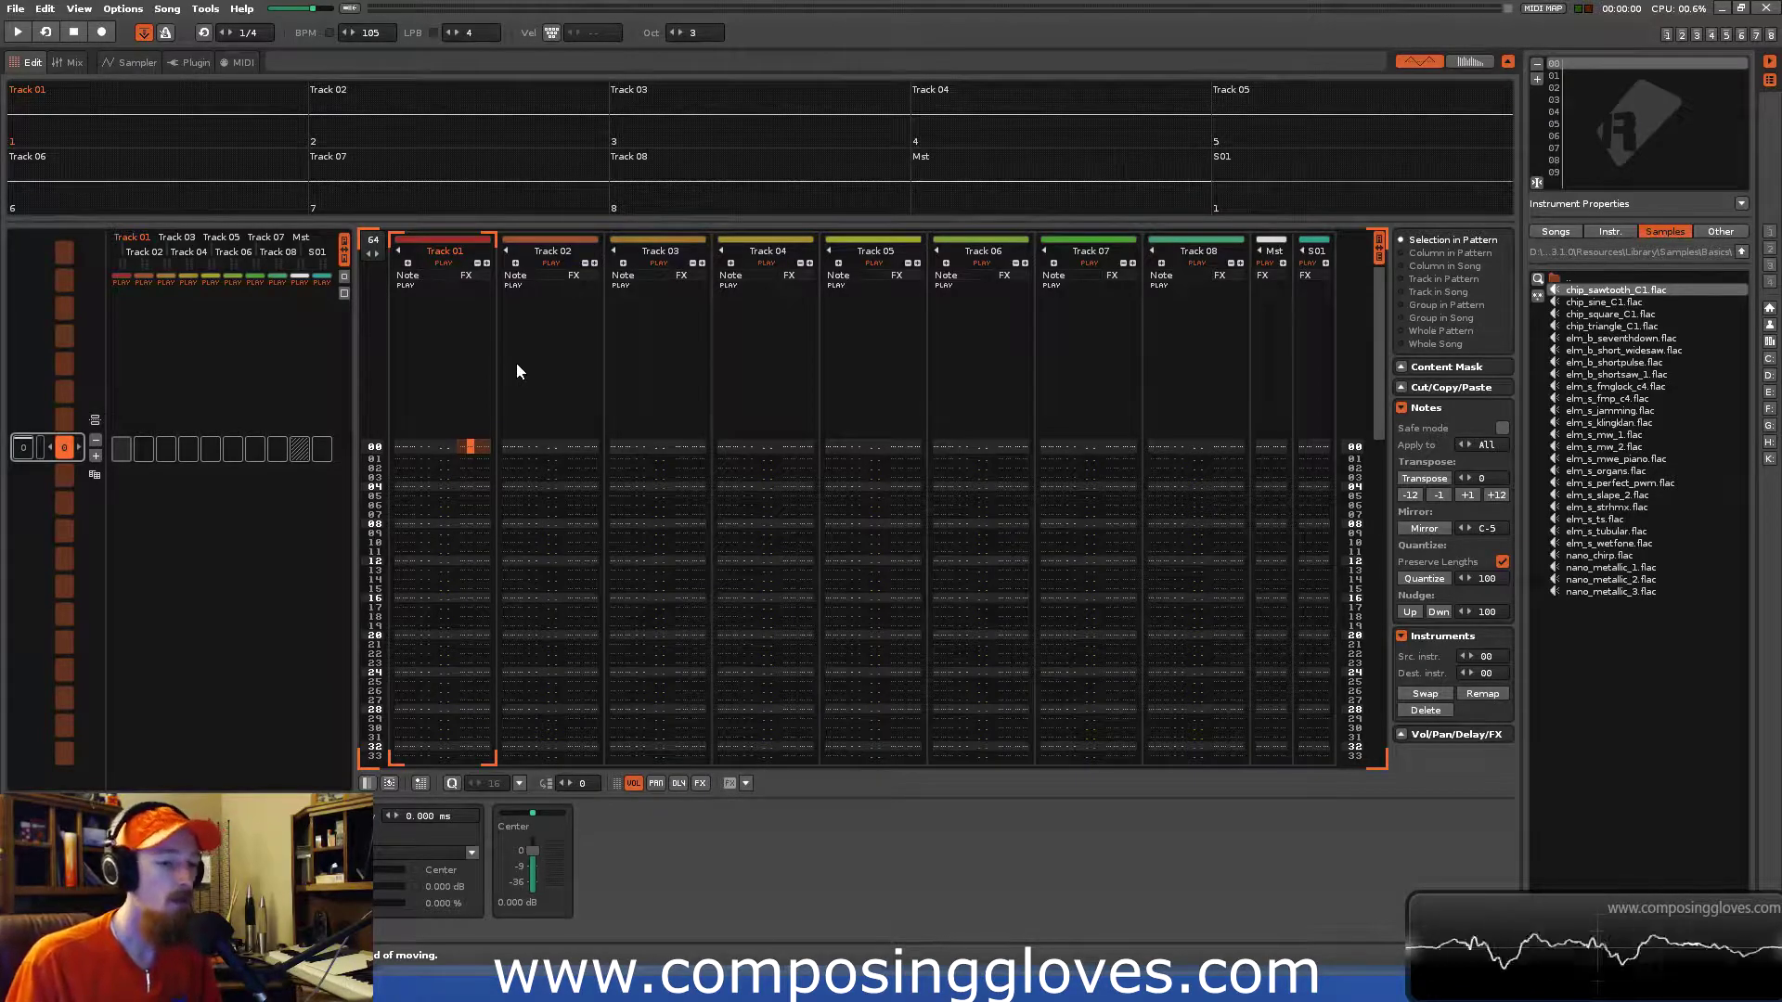
{"action": "left_click", "coordinate": [405, 449]}
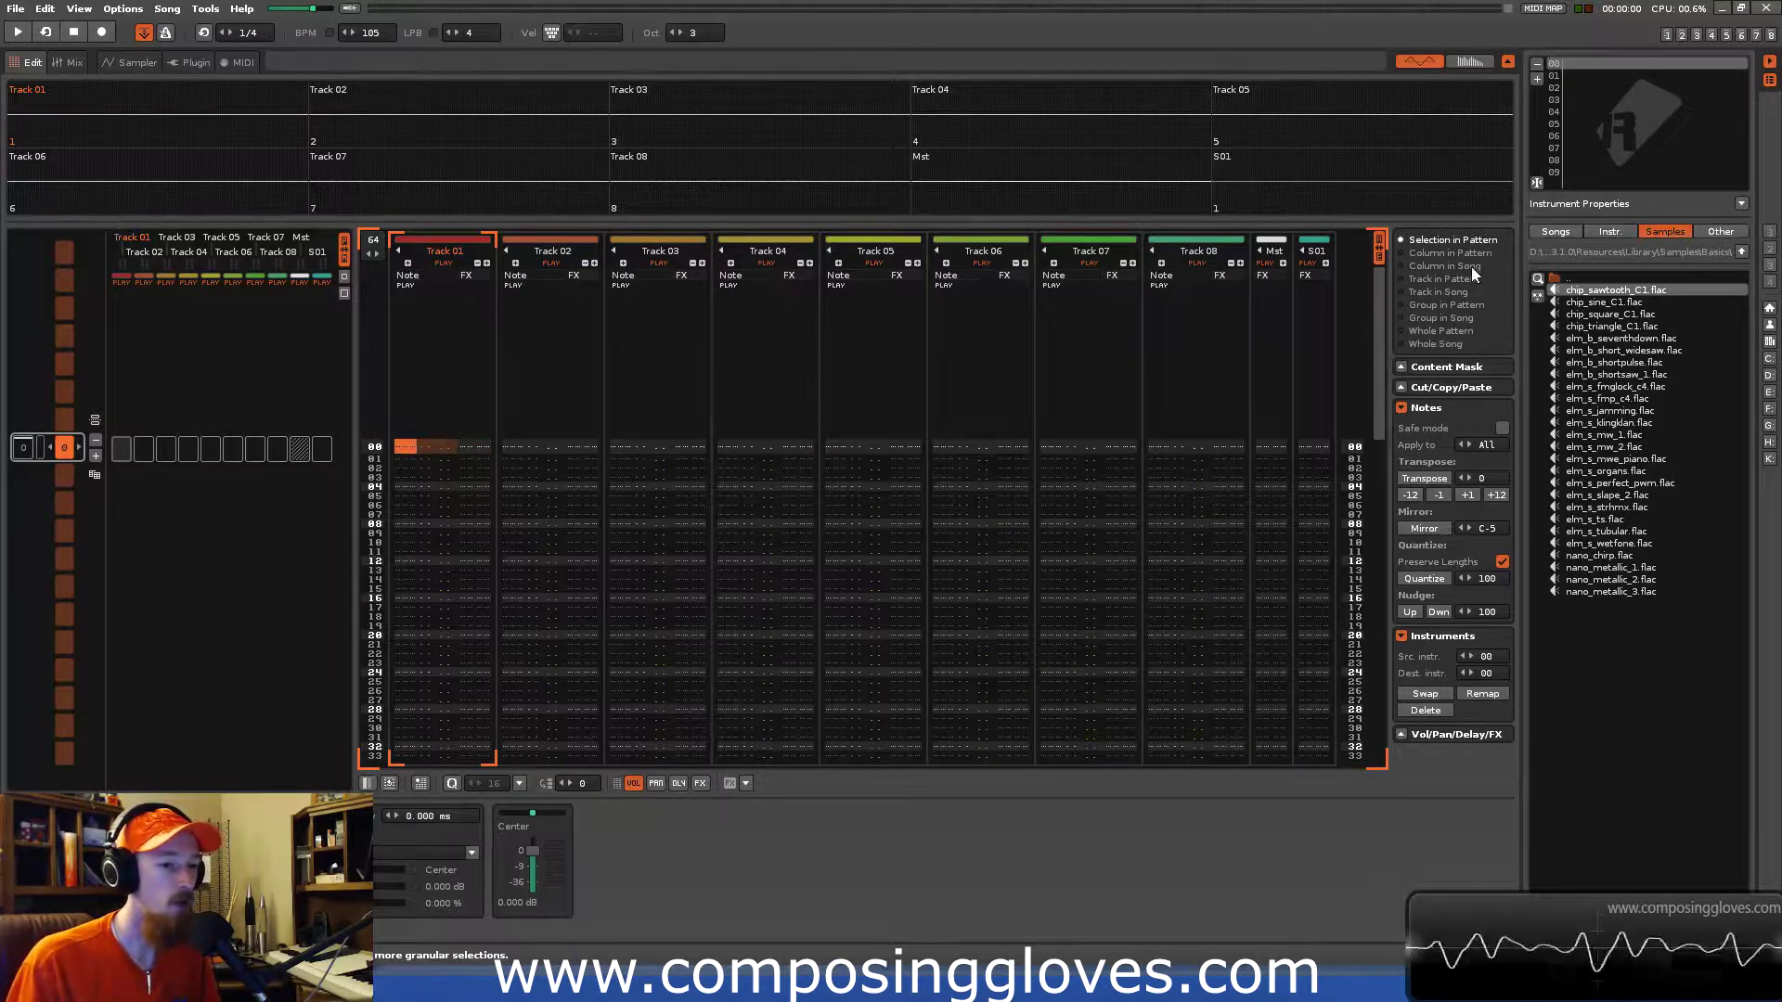
Load the chip_sawtooth_C1.flac sample into instrument slot 00 and rename Track 01 as Arp.
{"action": "double_click", "coordinate": [1607, 291]}
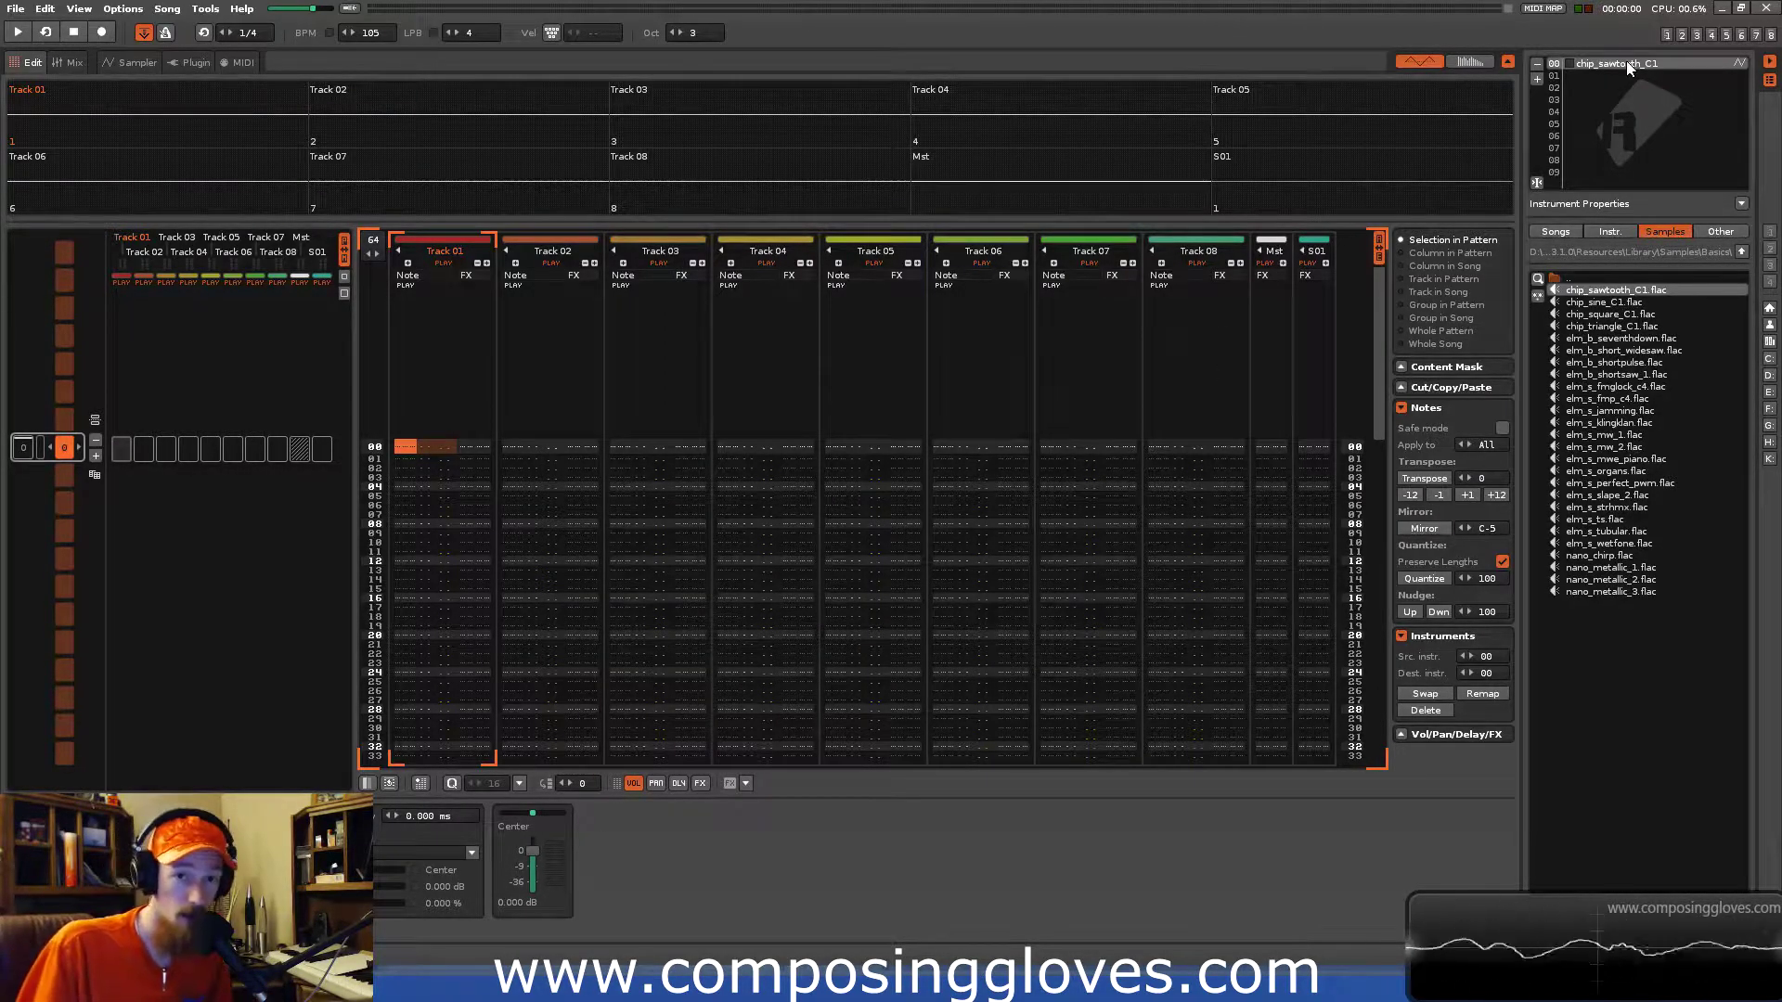
{"action": "double_click", "coordinate": [442, 249]}
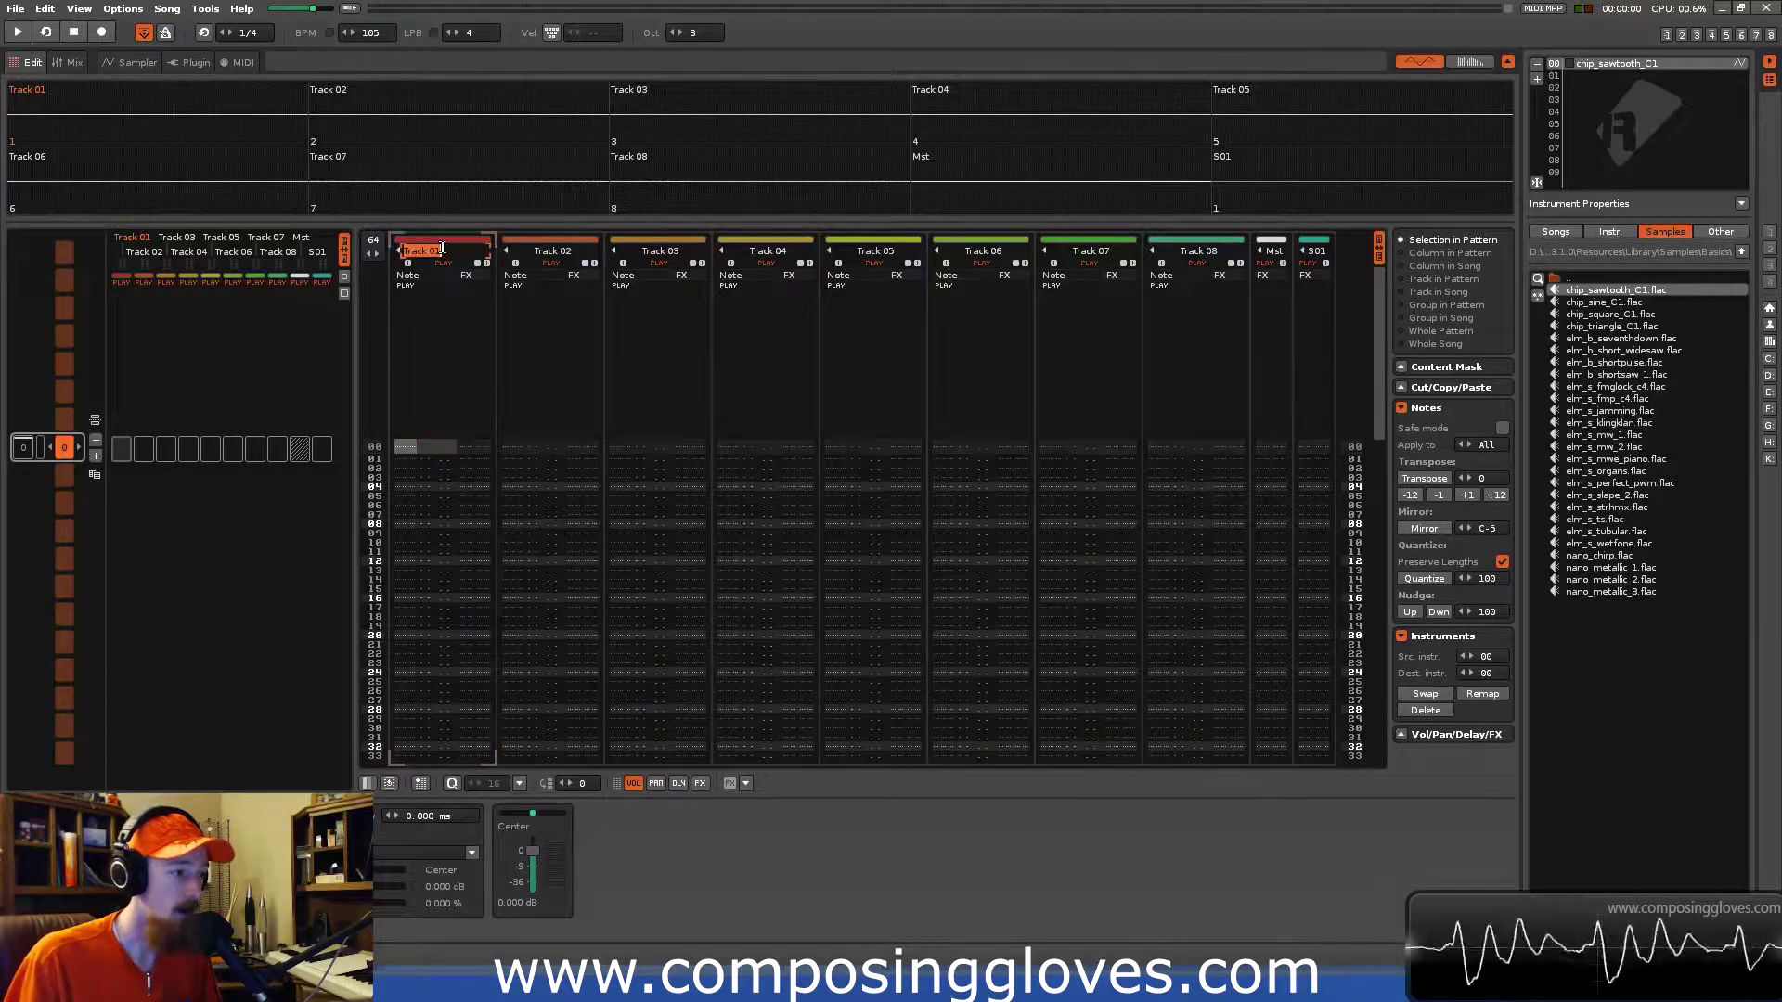
{"action": "type", "text": "Ch"}
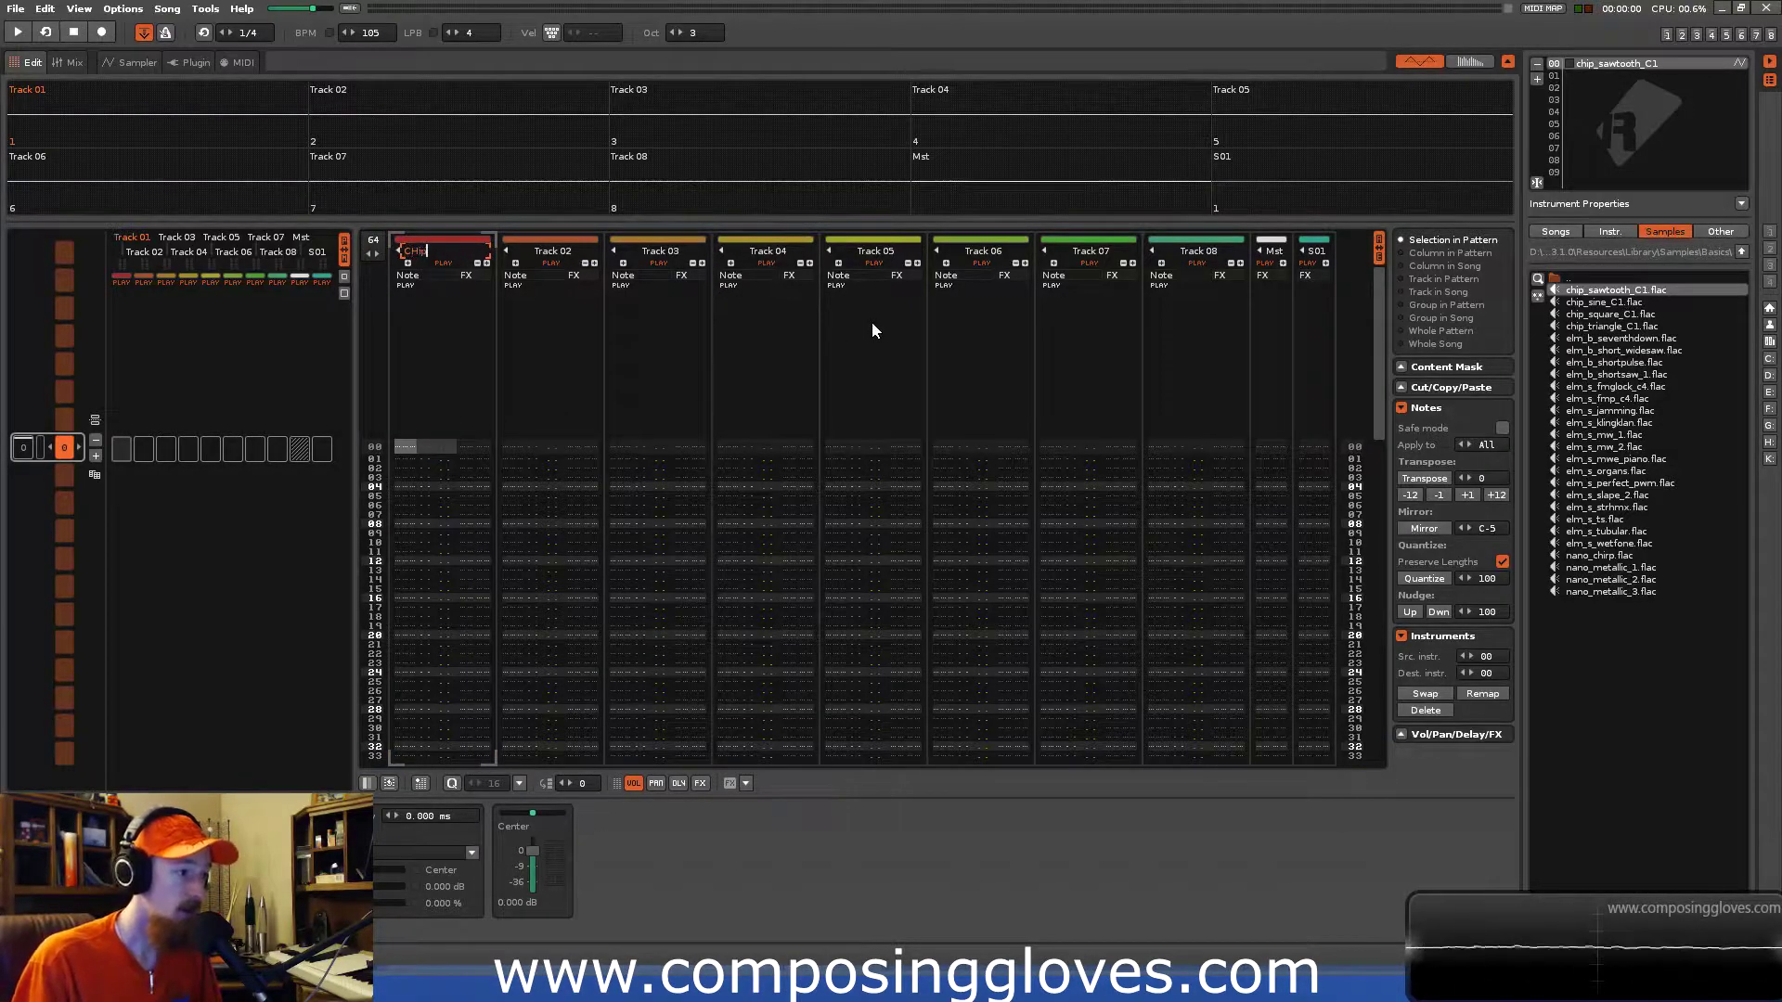
{"action": "key", "text": "BackSpace"}
{"action": "type", "text": "Arp"}
{"action": "key", "text": "Return"}
Rename the chip_sawtooth_C1 instrument in slot 00 as Arp.
{"action": "left_click", "coordinate": [1656, 124]}
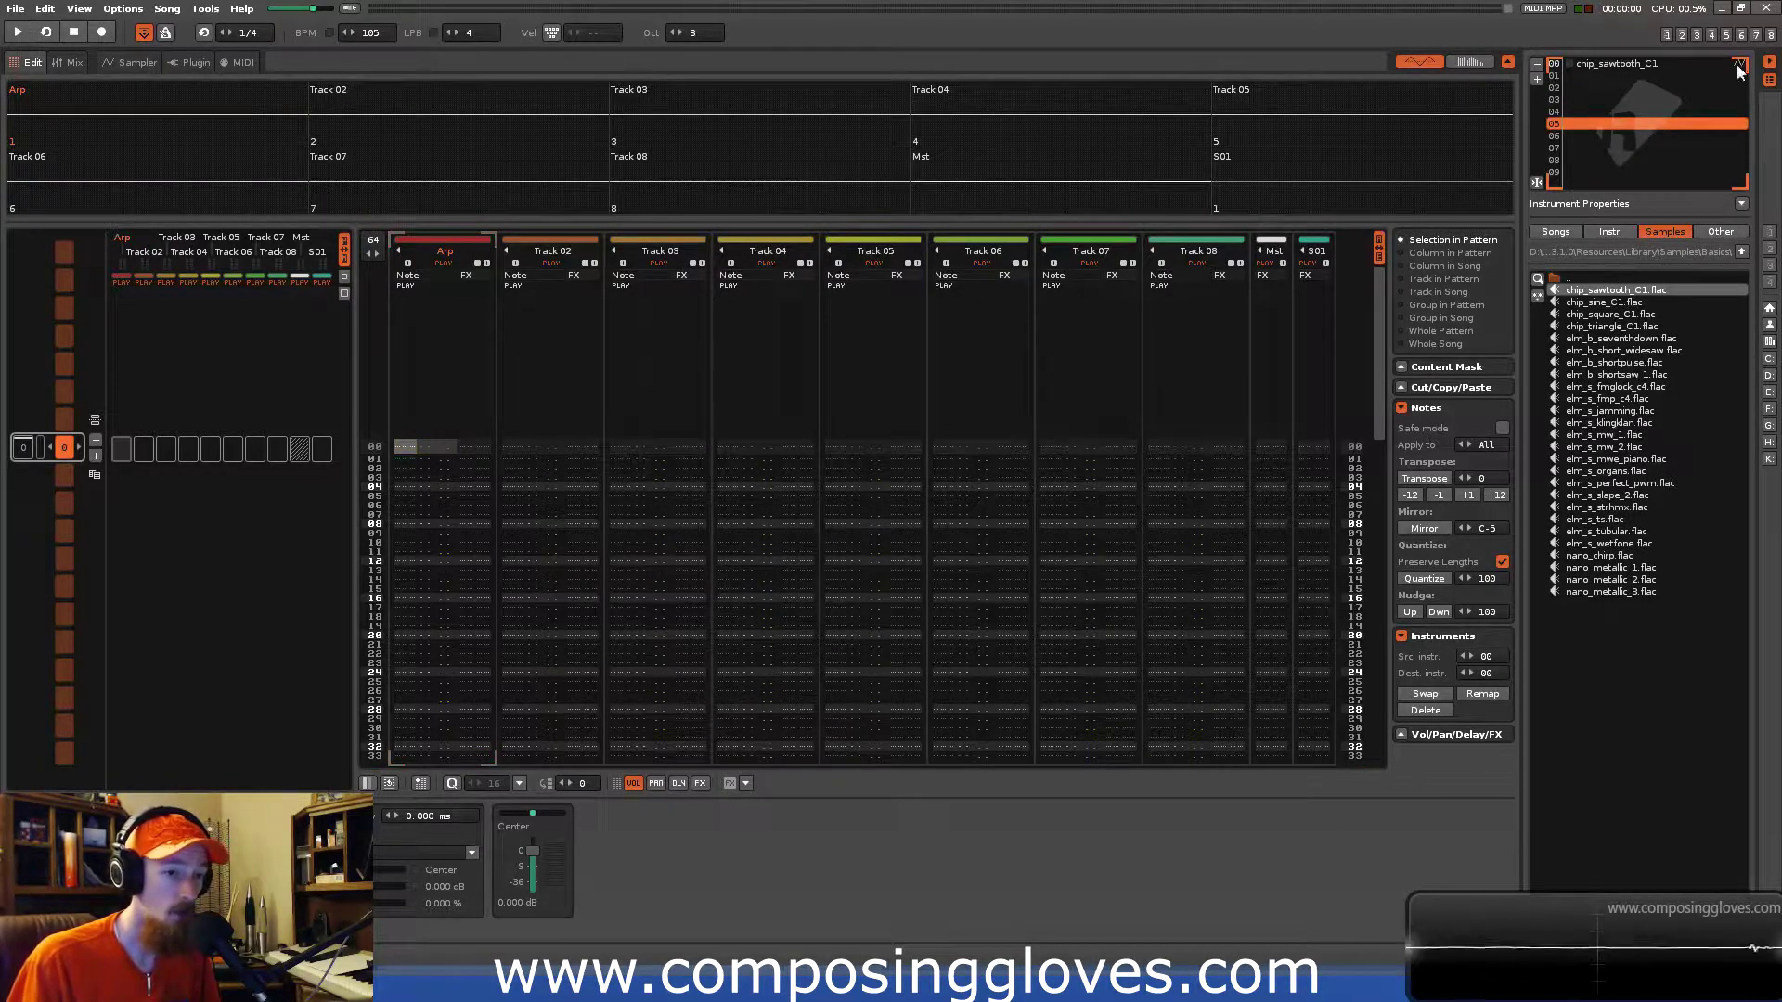
{"action": "double_click", "coordinate": [1632, 71]}
{"action": "type", "text": "Arp"}
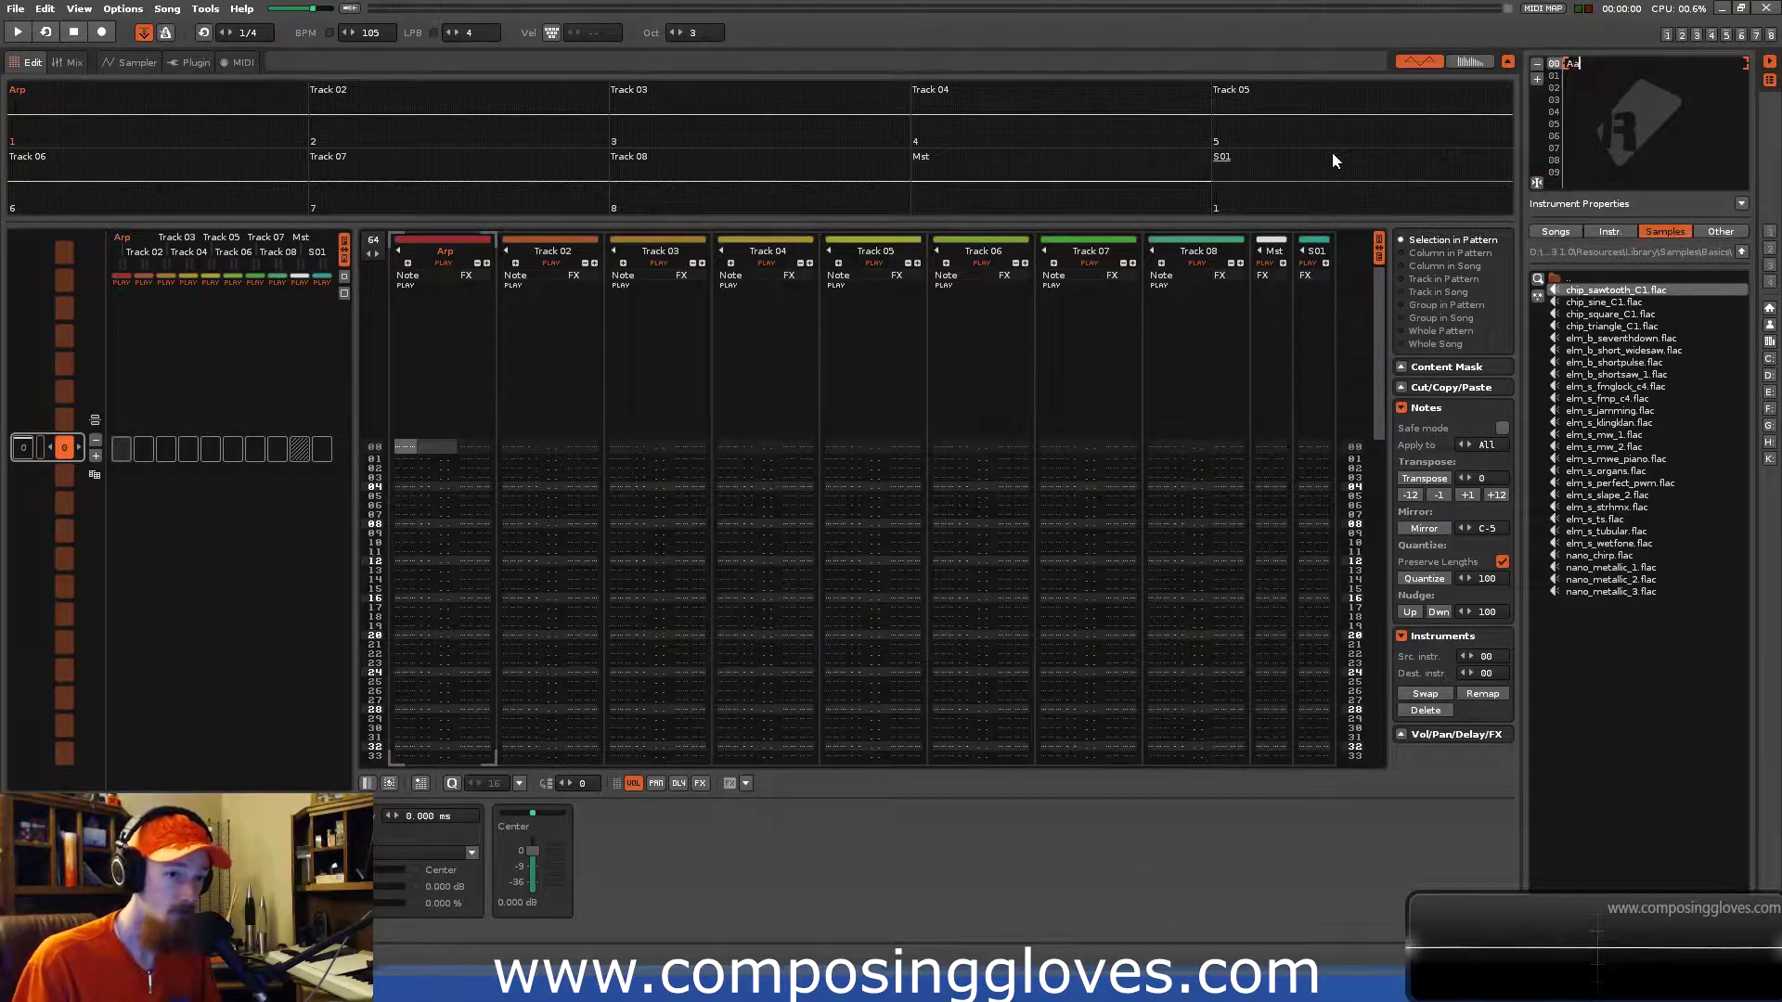
{"action": "key", "text": "Return"}
{"action": "left_click", "coordinate": [1050, 315]}
Preview samples in the Basics sample library, finishing with chip_sawtooth_C1.flac.
{"action": "left_click", "coordinate": [1615, 495]}
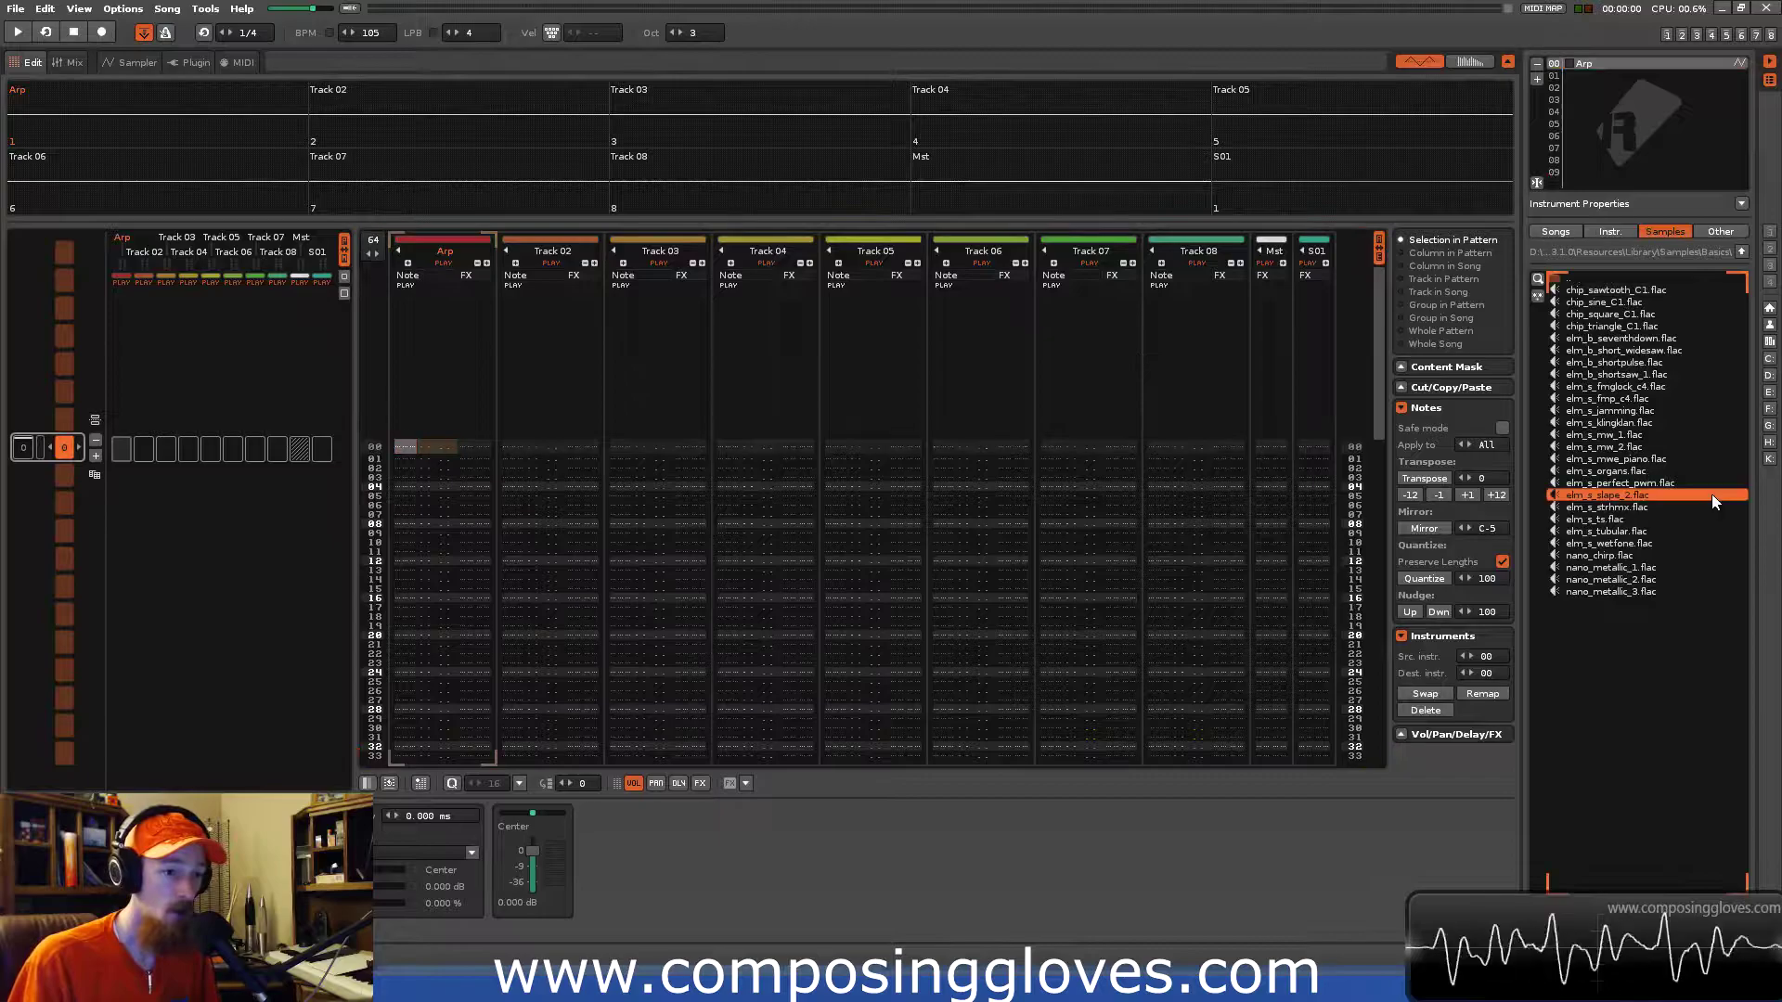
{"action": "left_click", "coordinate": [1108, 382]}
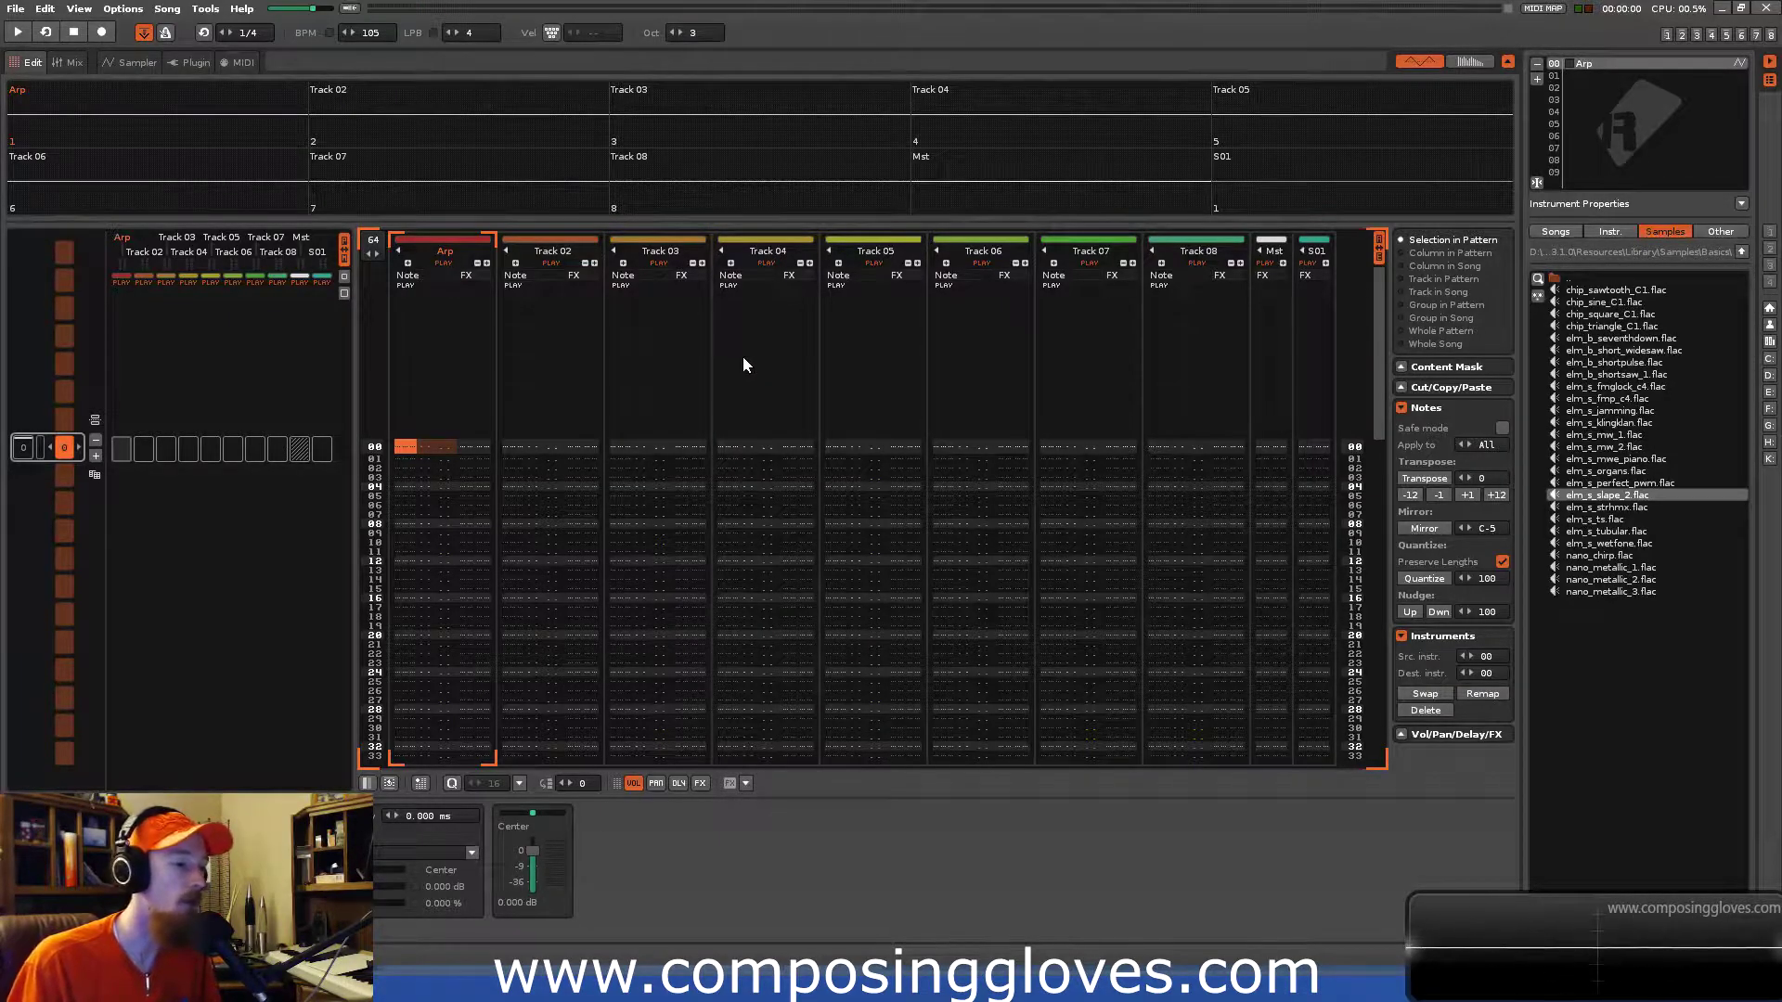
{"action": "left_click", "coordinate": [1612, 290]}
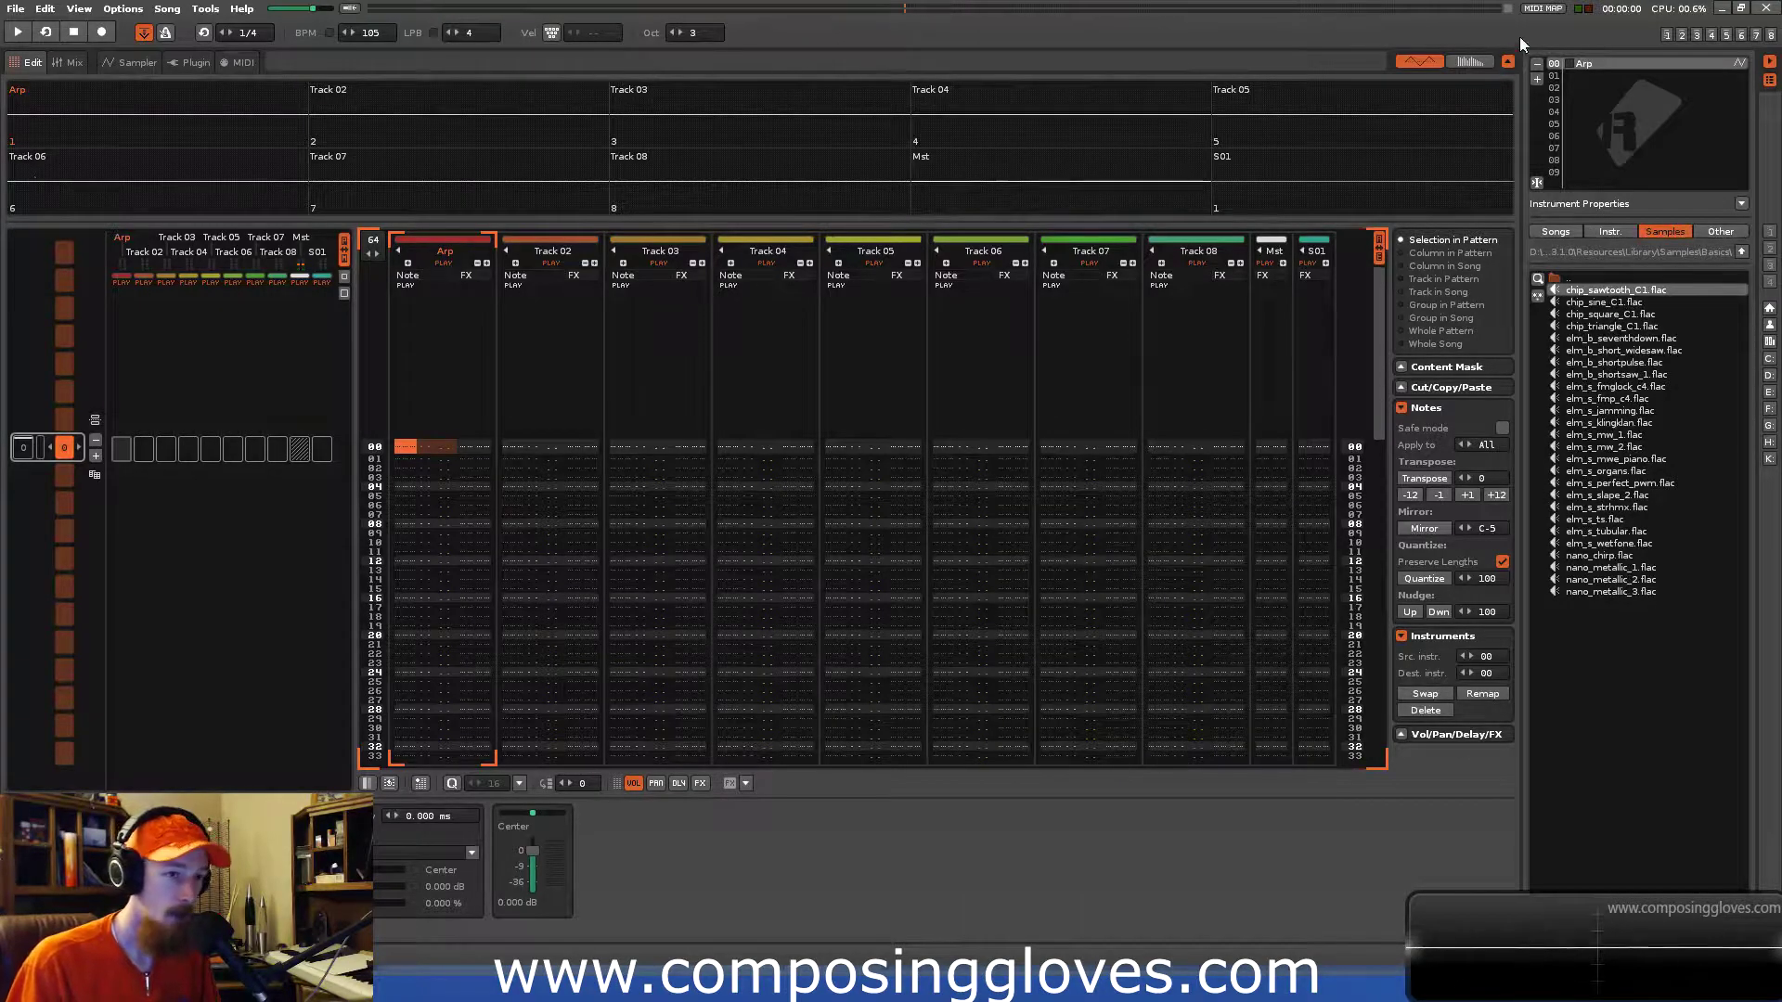
{"action": "left_click", "coordinate": [1649, 295]}
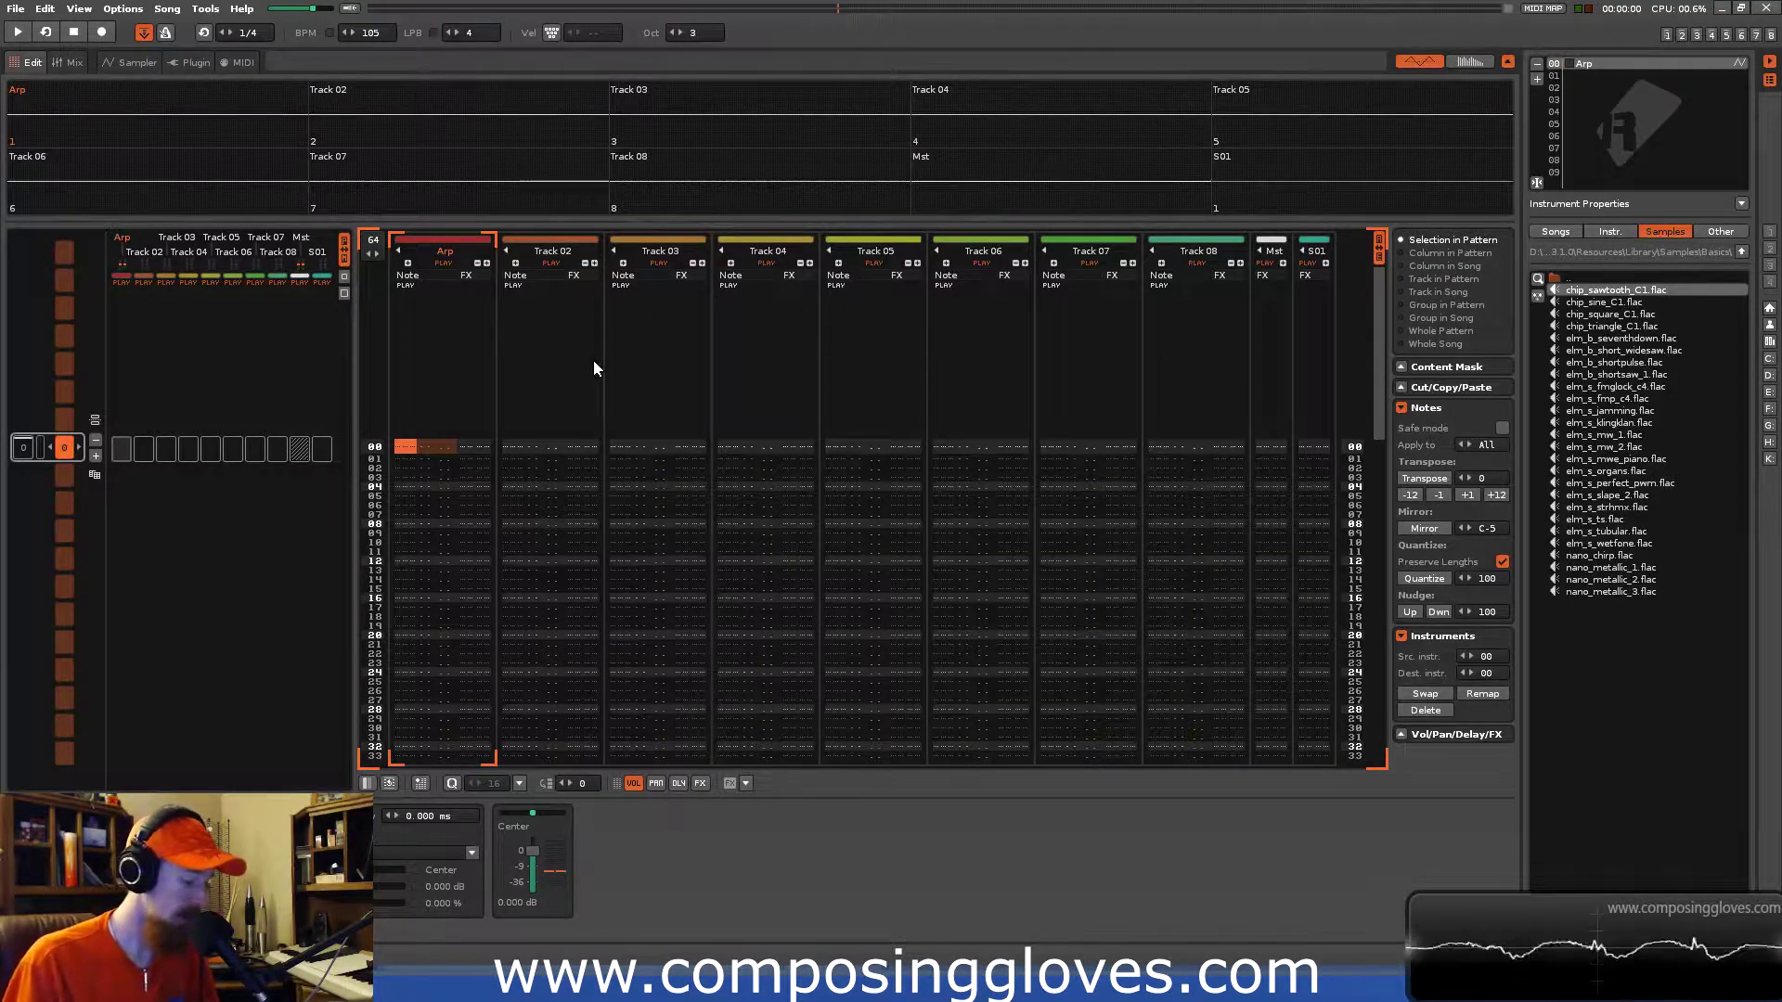
Set the chip_sawtooth_C1 sample's transpose to 36 semitones in the Sampler and play a test note.
{"action": "key", "text": "F5"}
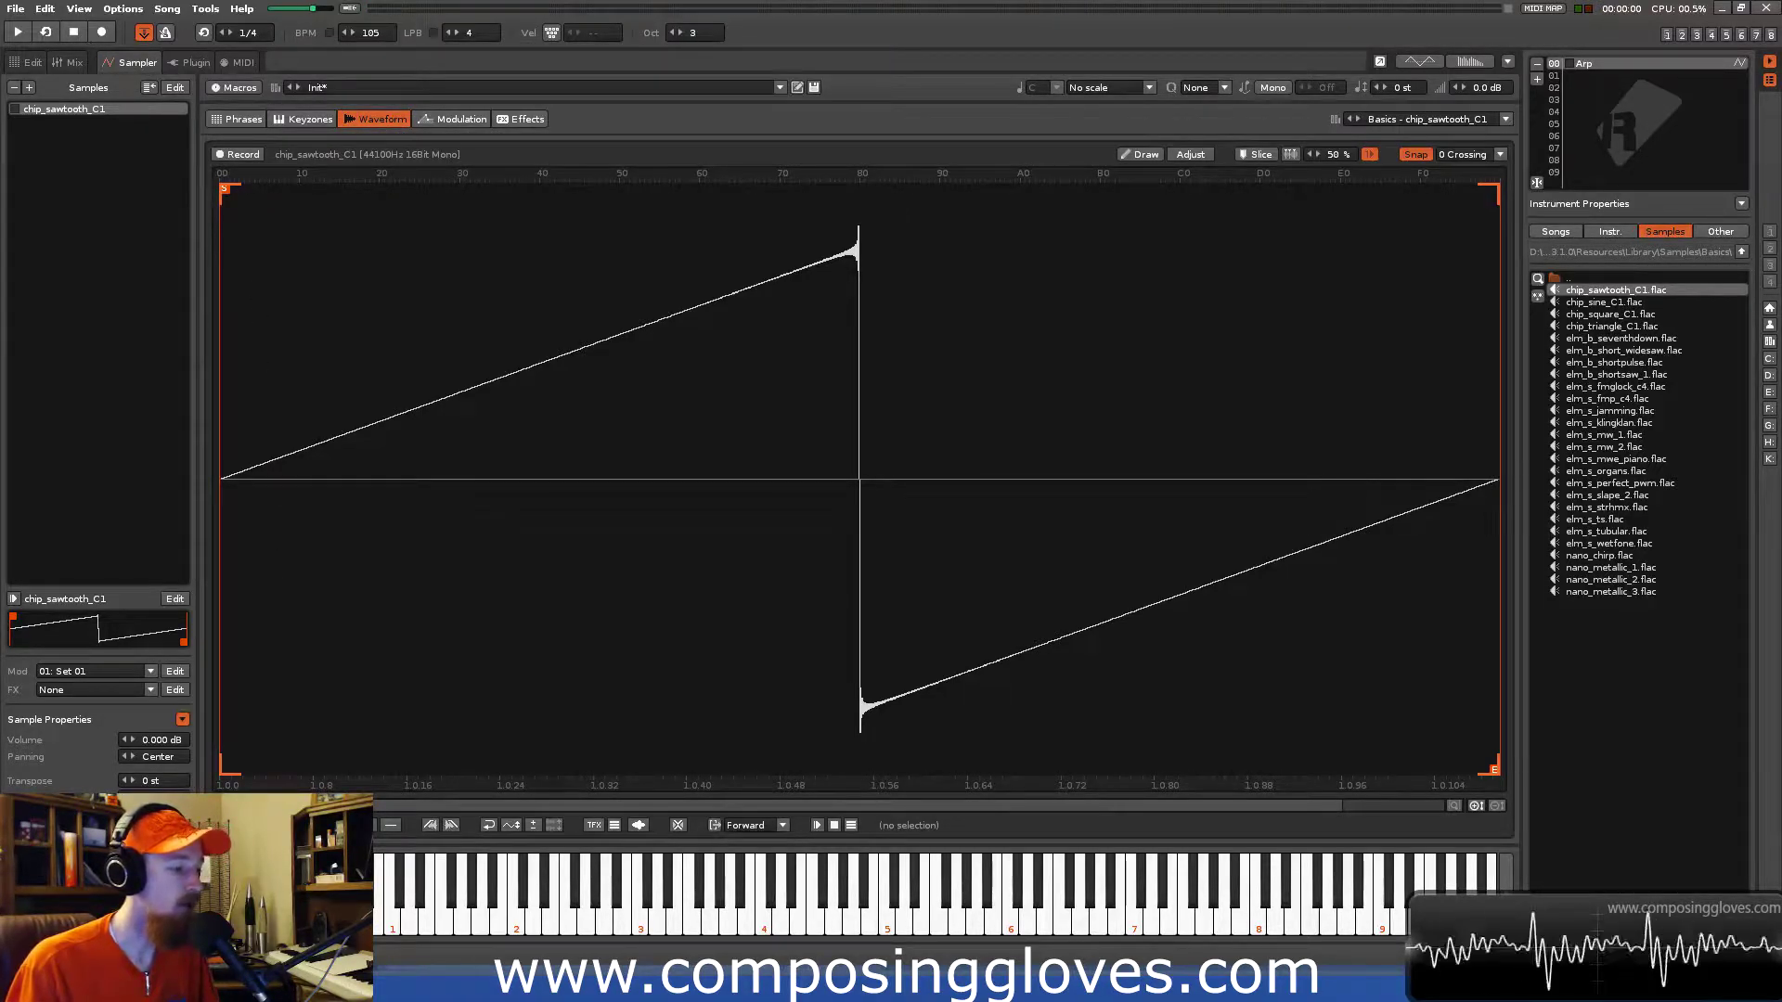
{"action": "left_click", "coordinate": [181, 781]}
{"action": "type", "text": "36"}
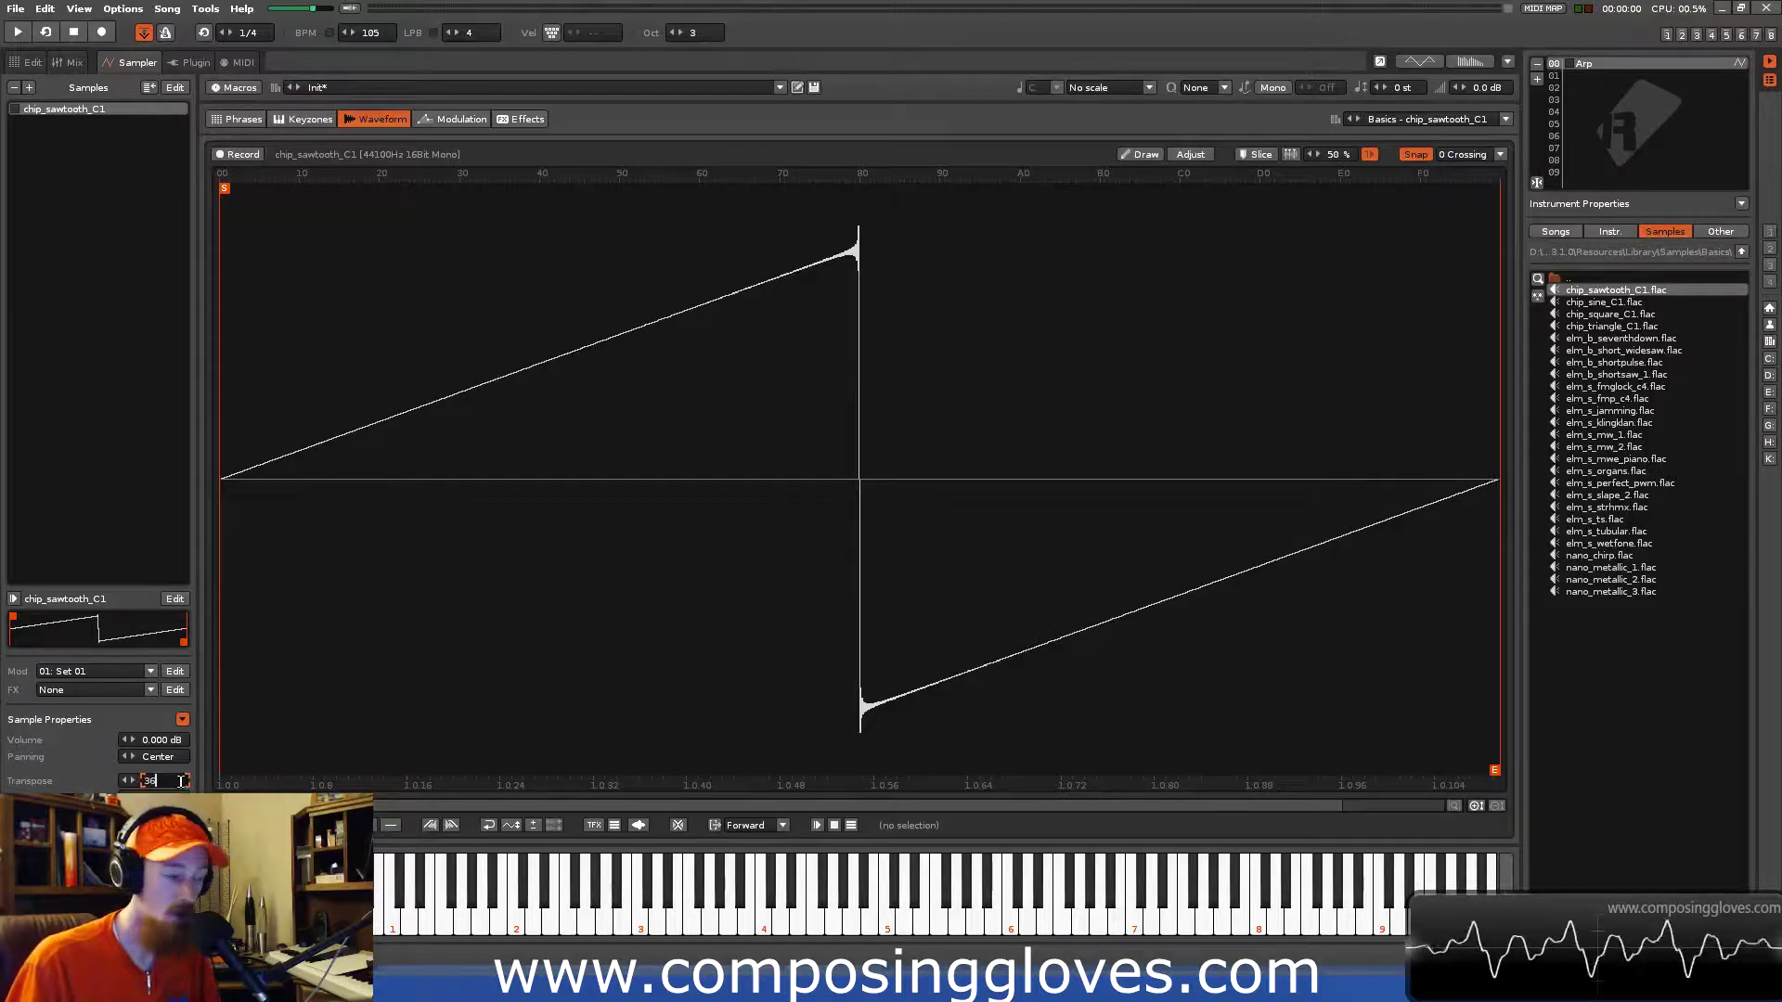
{"action": "key", "text": "Return"}
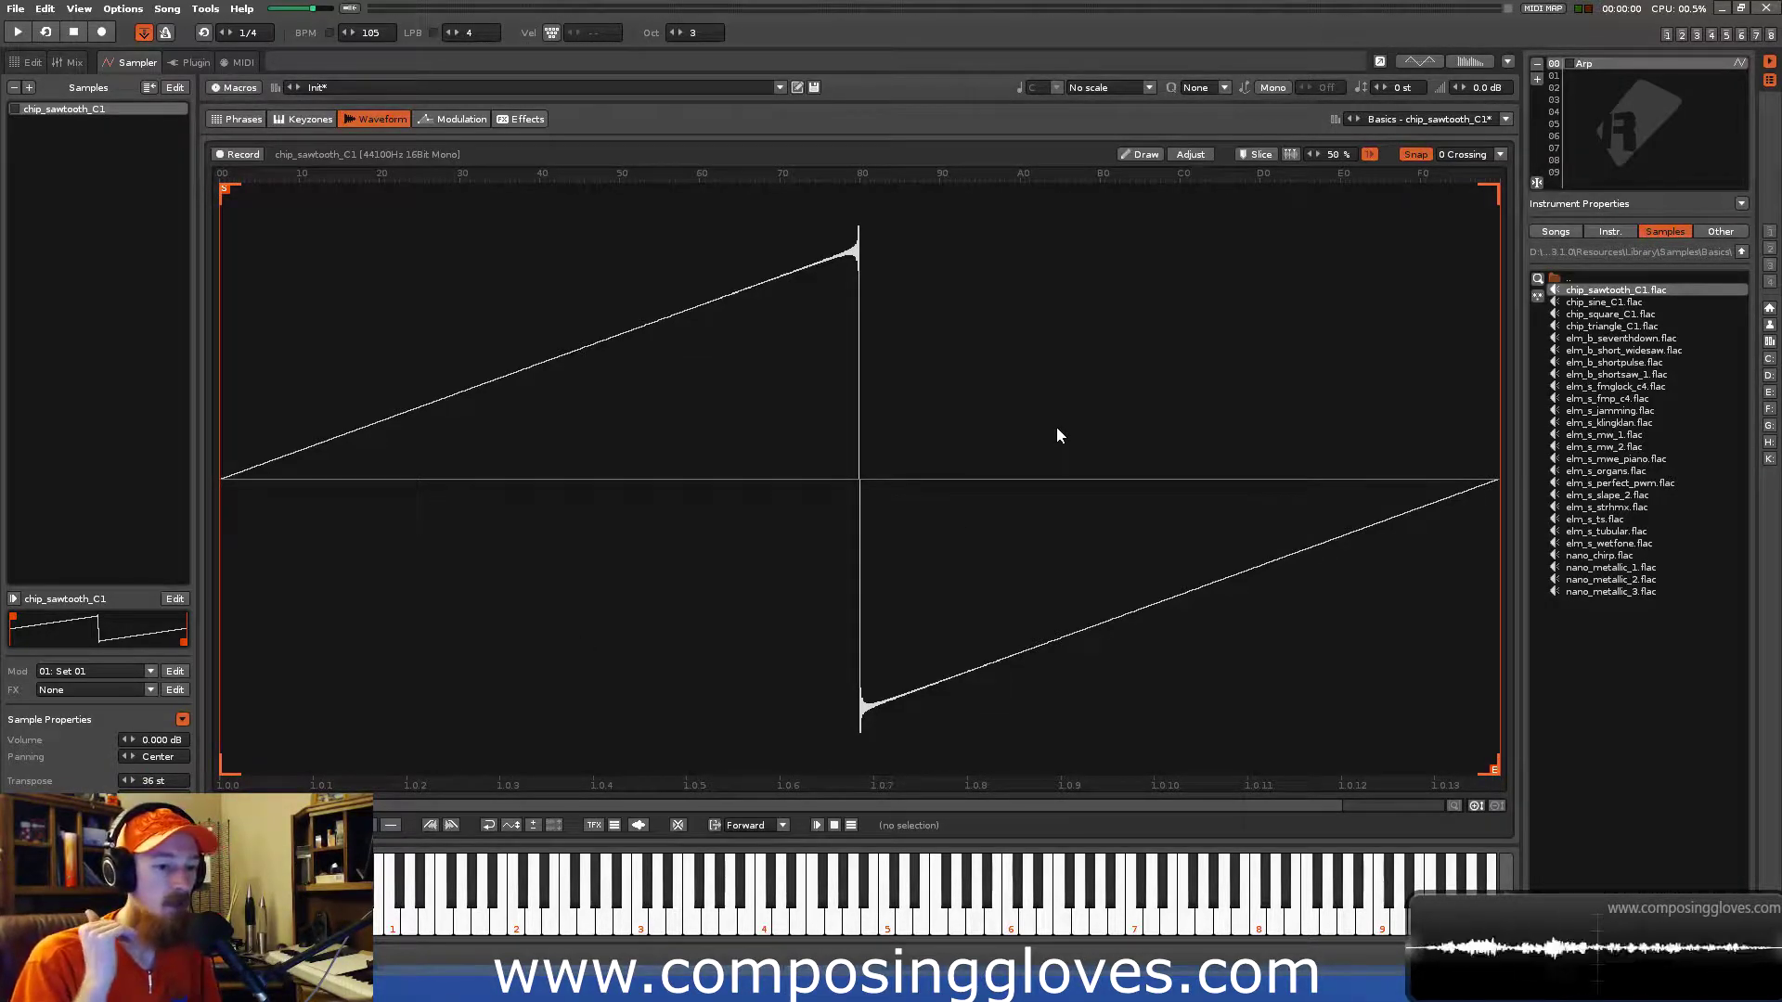
{"action": "key", "text": "r"}
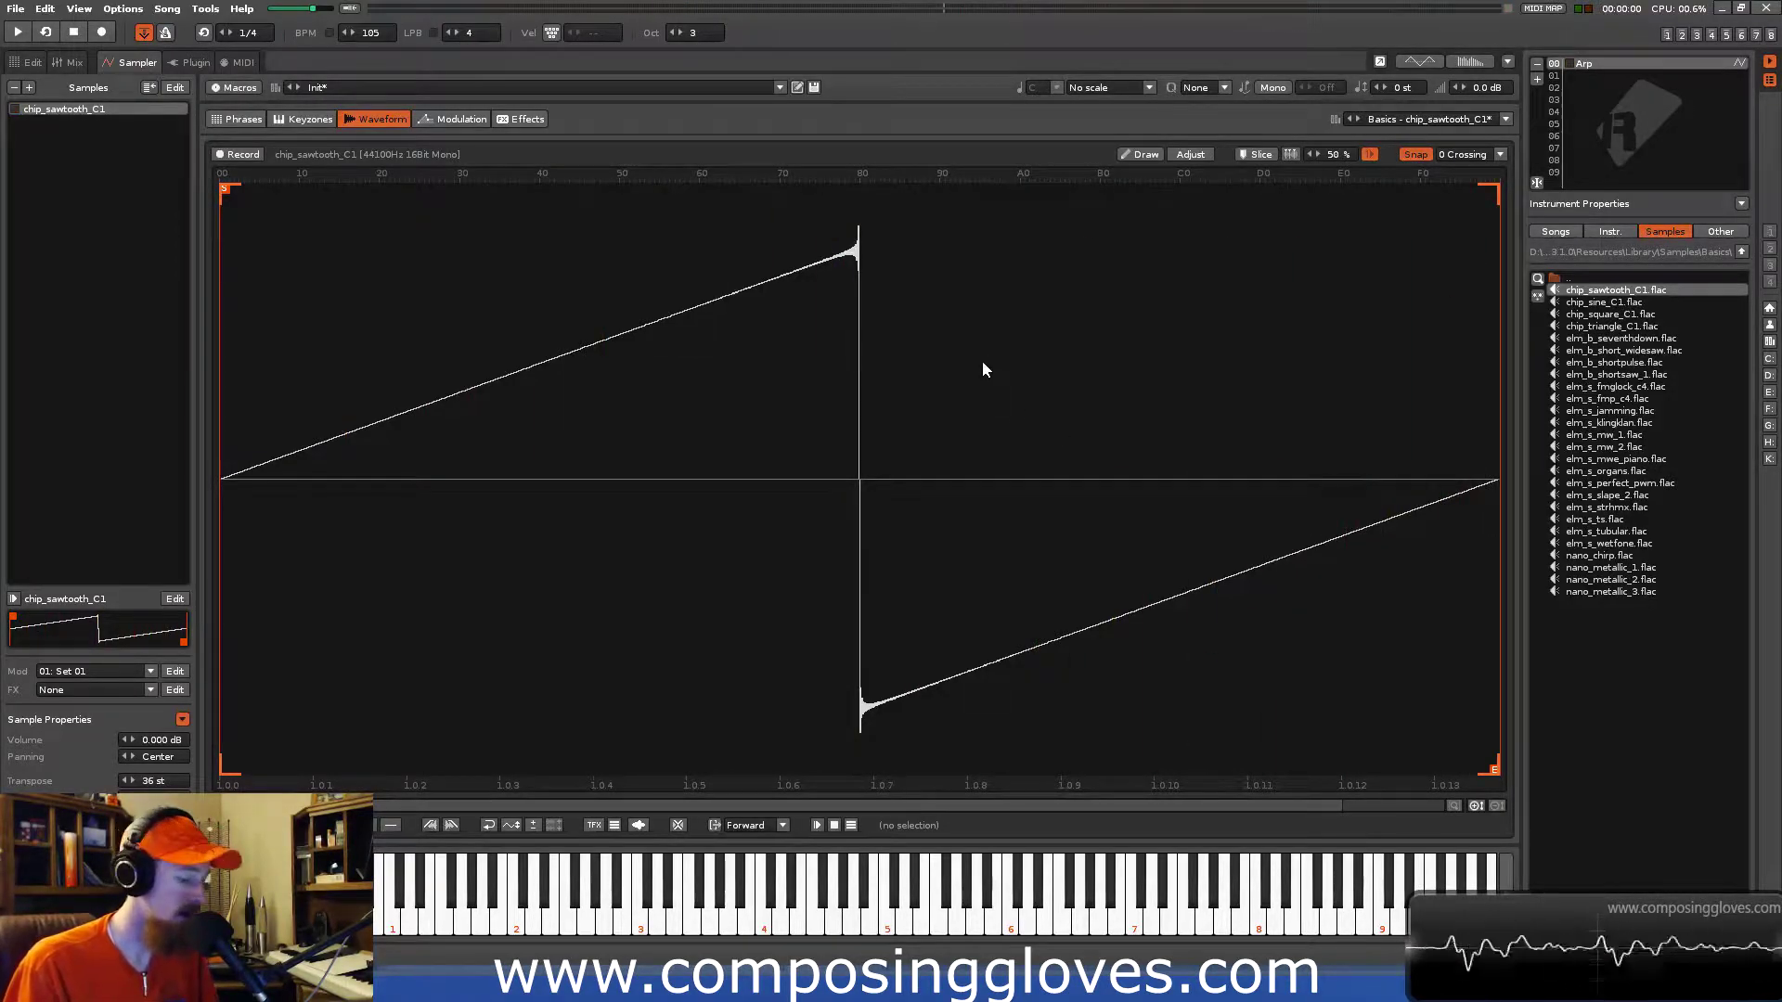
Enable edit mode in the pattern editor and enter C-4 on line 00 and G-4 on line 08 of the Arp track.
{"action": "key", "text": "F1"}
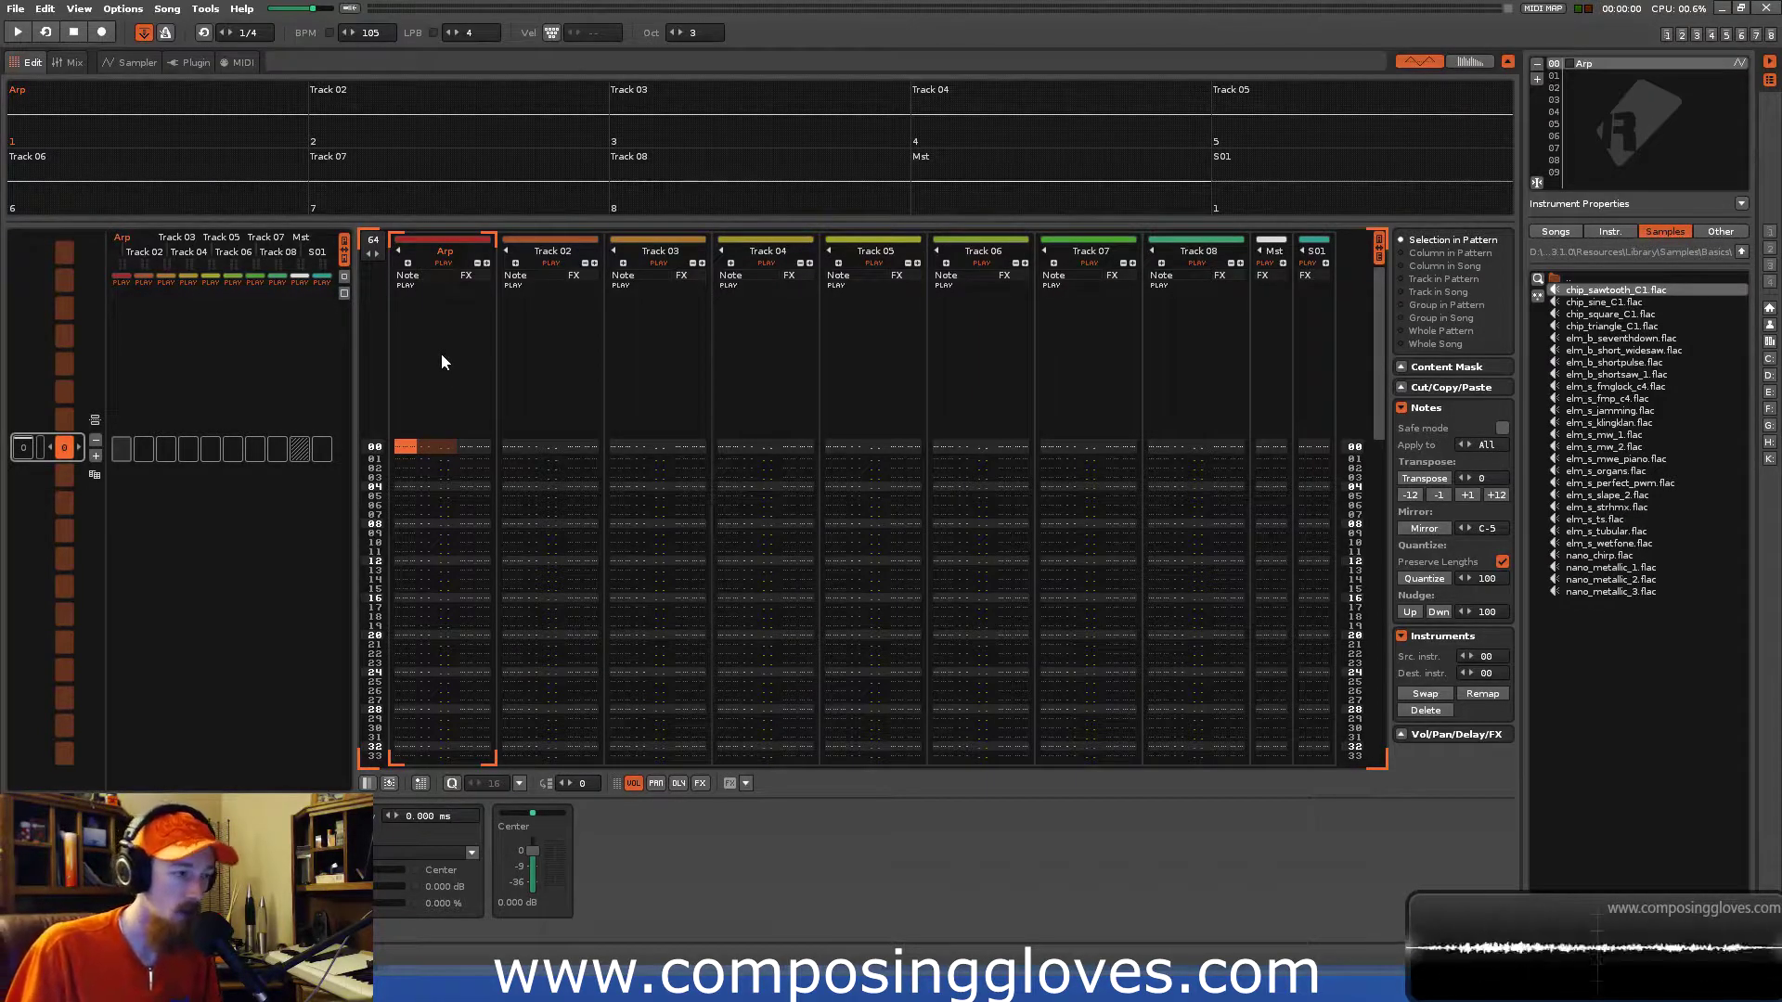
{"action": "key", "text": "Escape"}
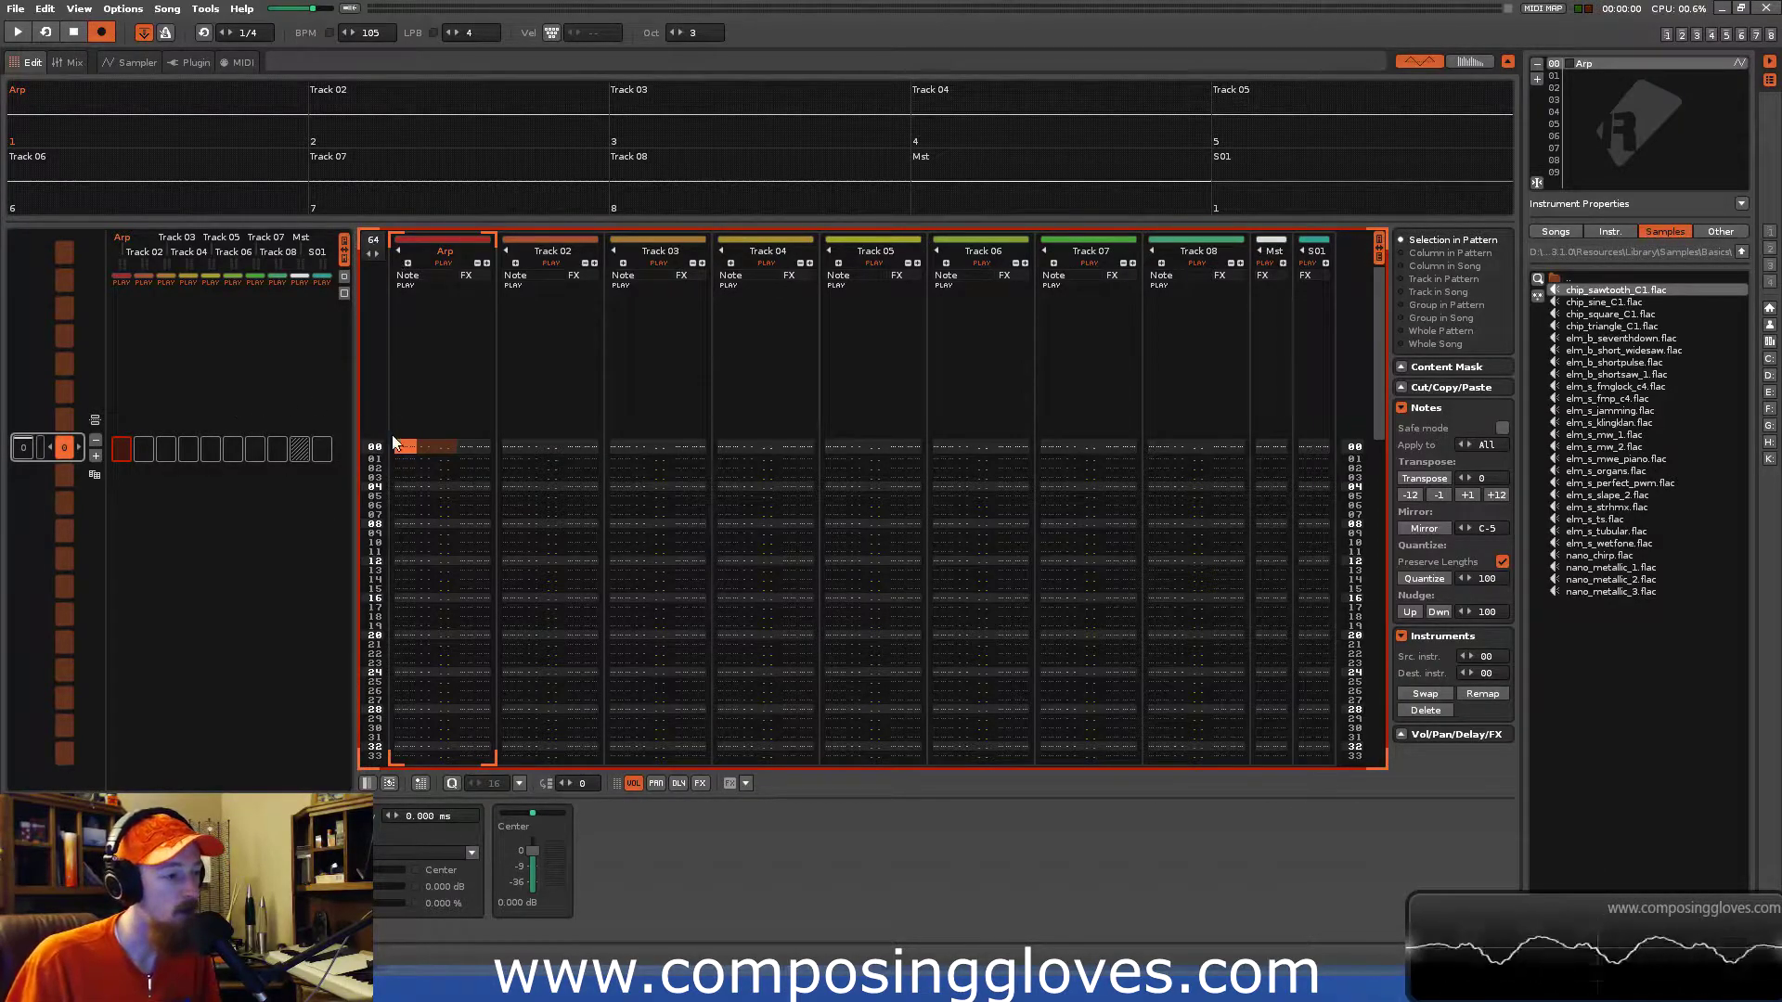
{"action": "key", "text": "z"}
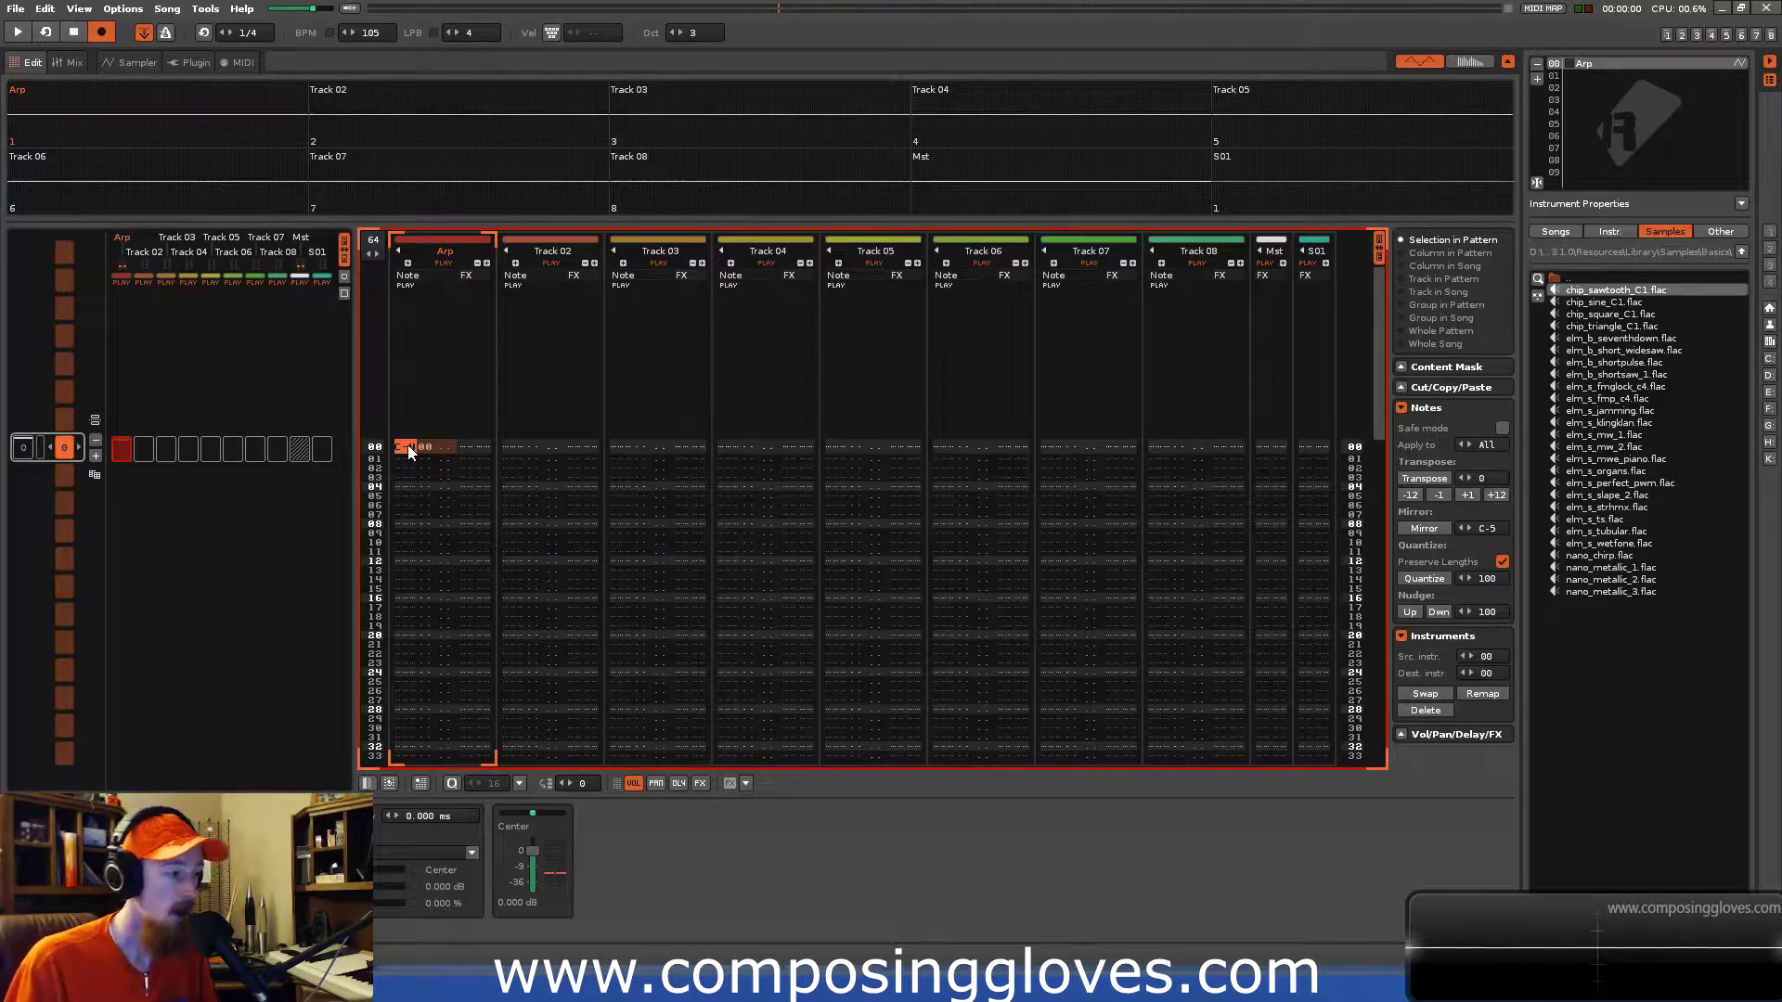
{"action": "key", "text": "Down"}
{"action": "key", "text": "Down"}
{"action": "key", "text": "Down"}
{"action": "key", "text": "Down"}
{"action": "key", "text": "Down"}
{"action": "key", "text": "Down"}
{"action": "key", "text": "Down"}
{"action": "key", "text": "Down"}
{"action": "key", "text": "t"}
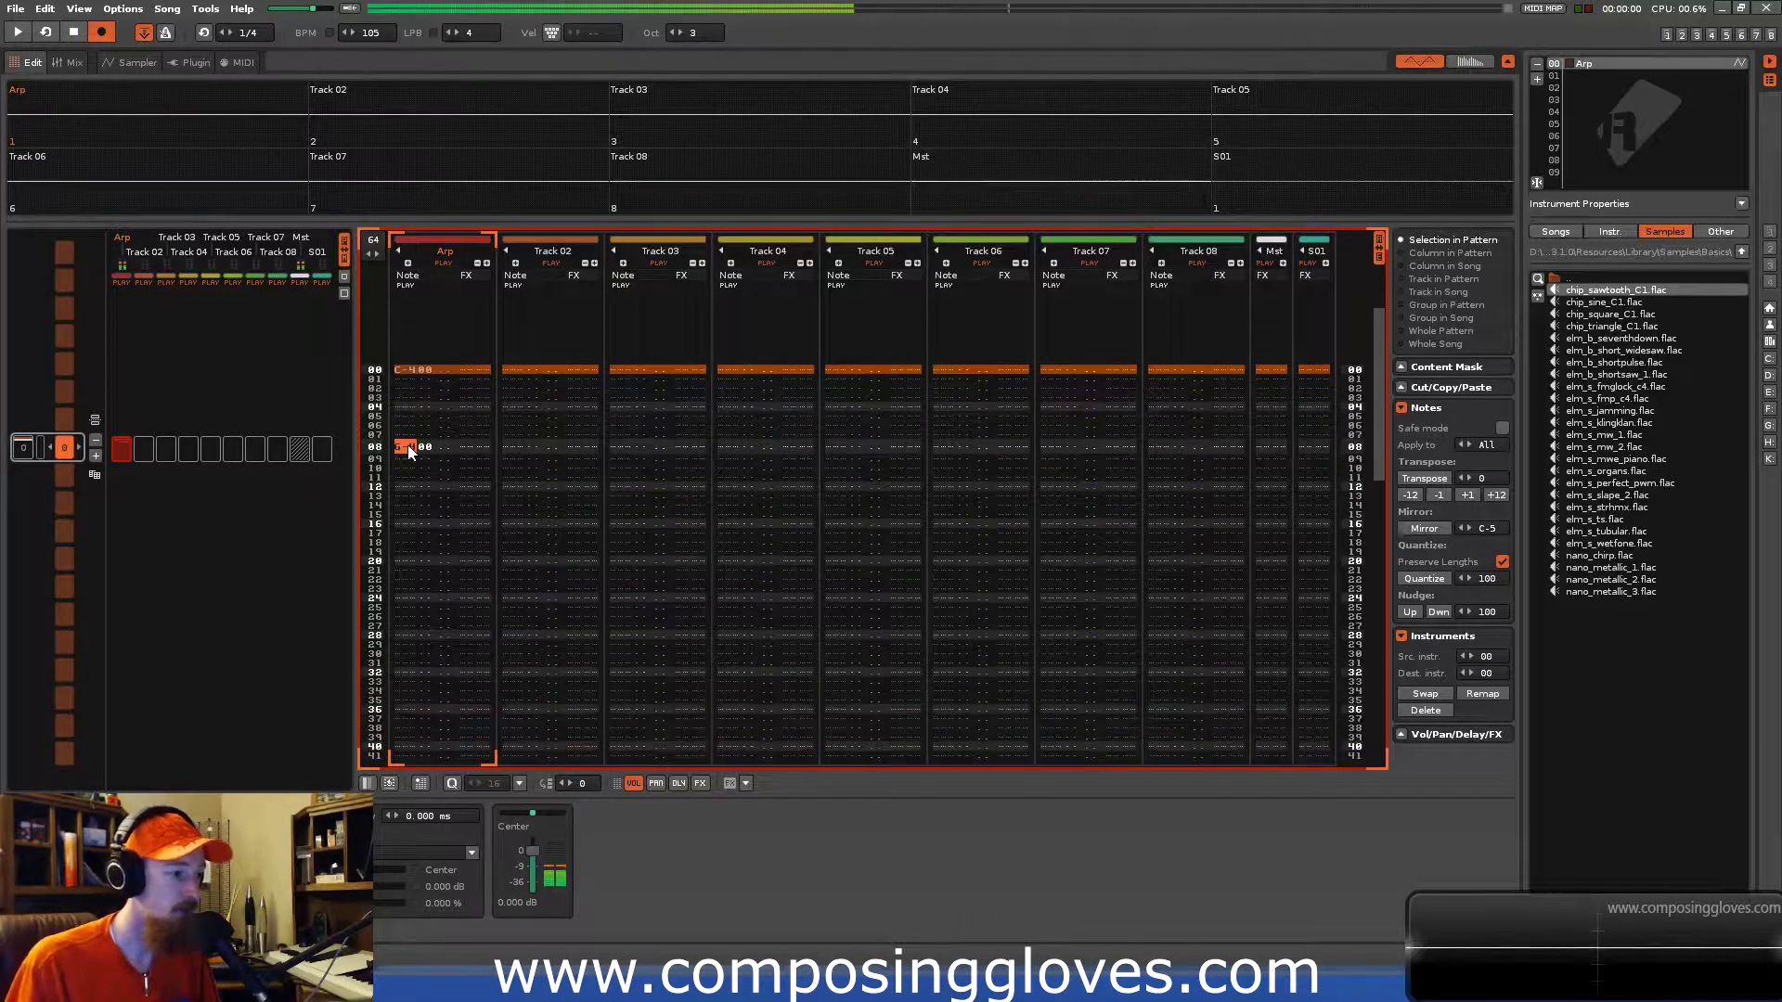
Play back the start of the pattern to hear the Arp track's notes, and stop playback.
{"action": "key", "text": "Up"}
{"action": "key", "text": "Up"}
{"action": "key", "text": "Up"}
{"action": "key", "text": "Up"}
{"action": "key", "text": "Up"}
{"action": "key", "text": "Up"}
{"action": "key", "text": "Up"}
{"action": "key", "text": "Down"}
{"action": "key", "text": "Down"}
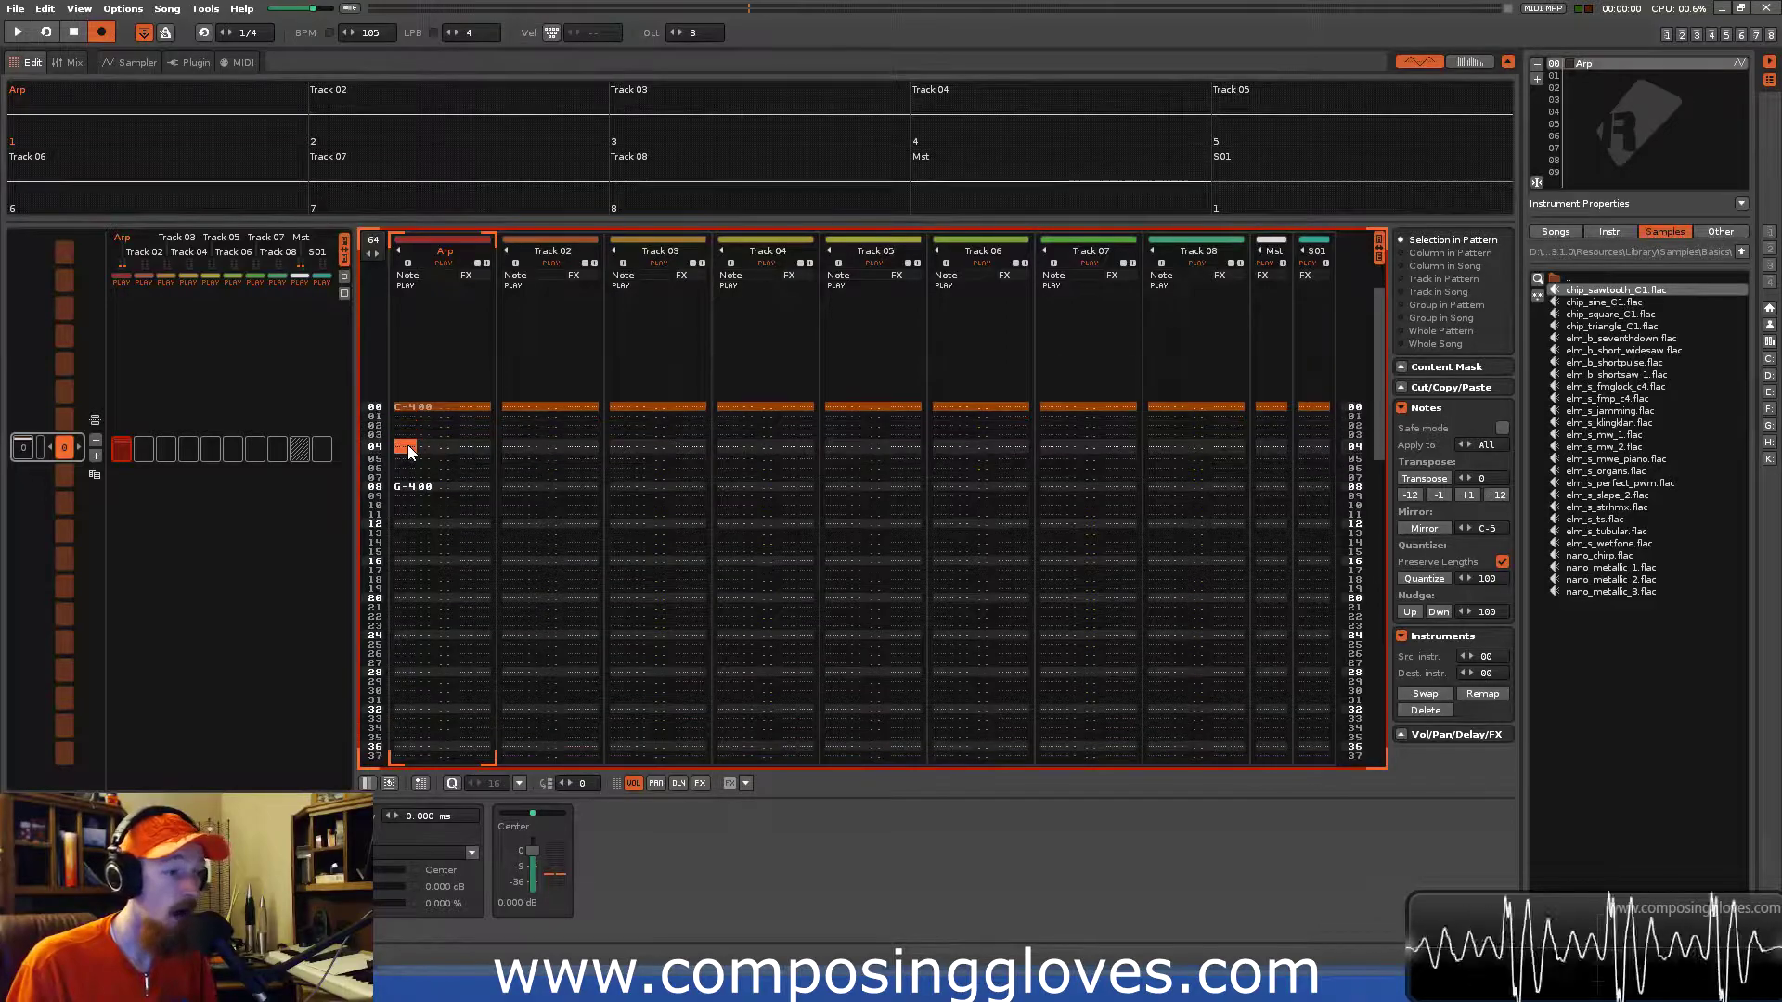
{"action": "key", "text": "space"}
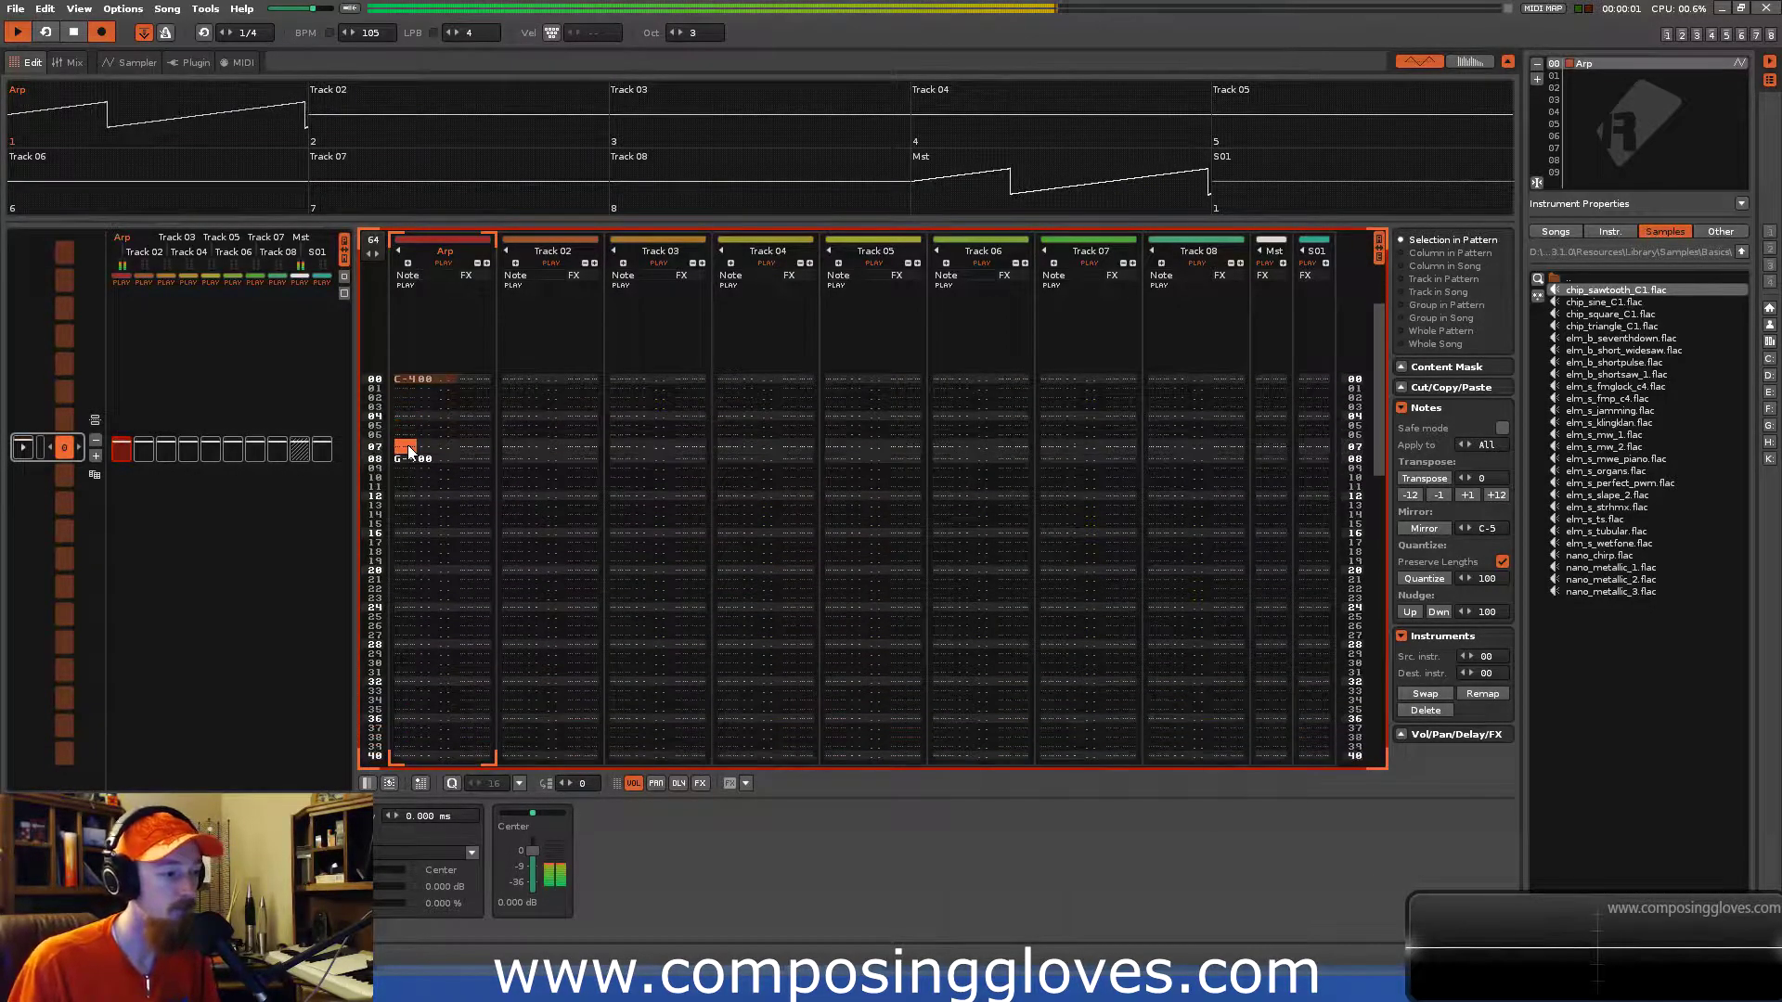
{"action": "key", "text": "space"}
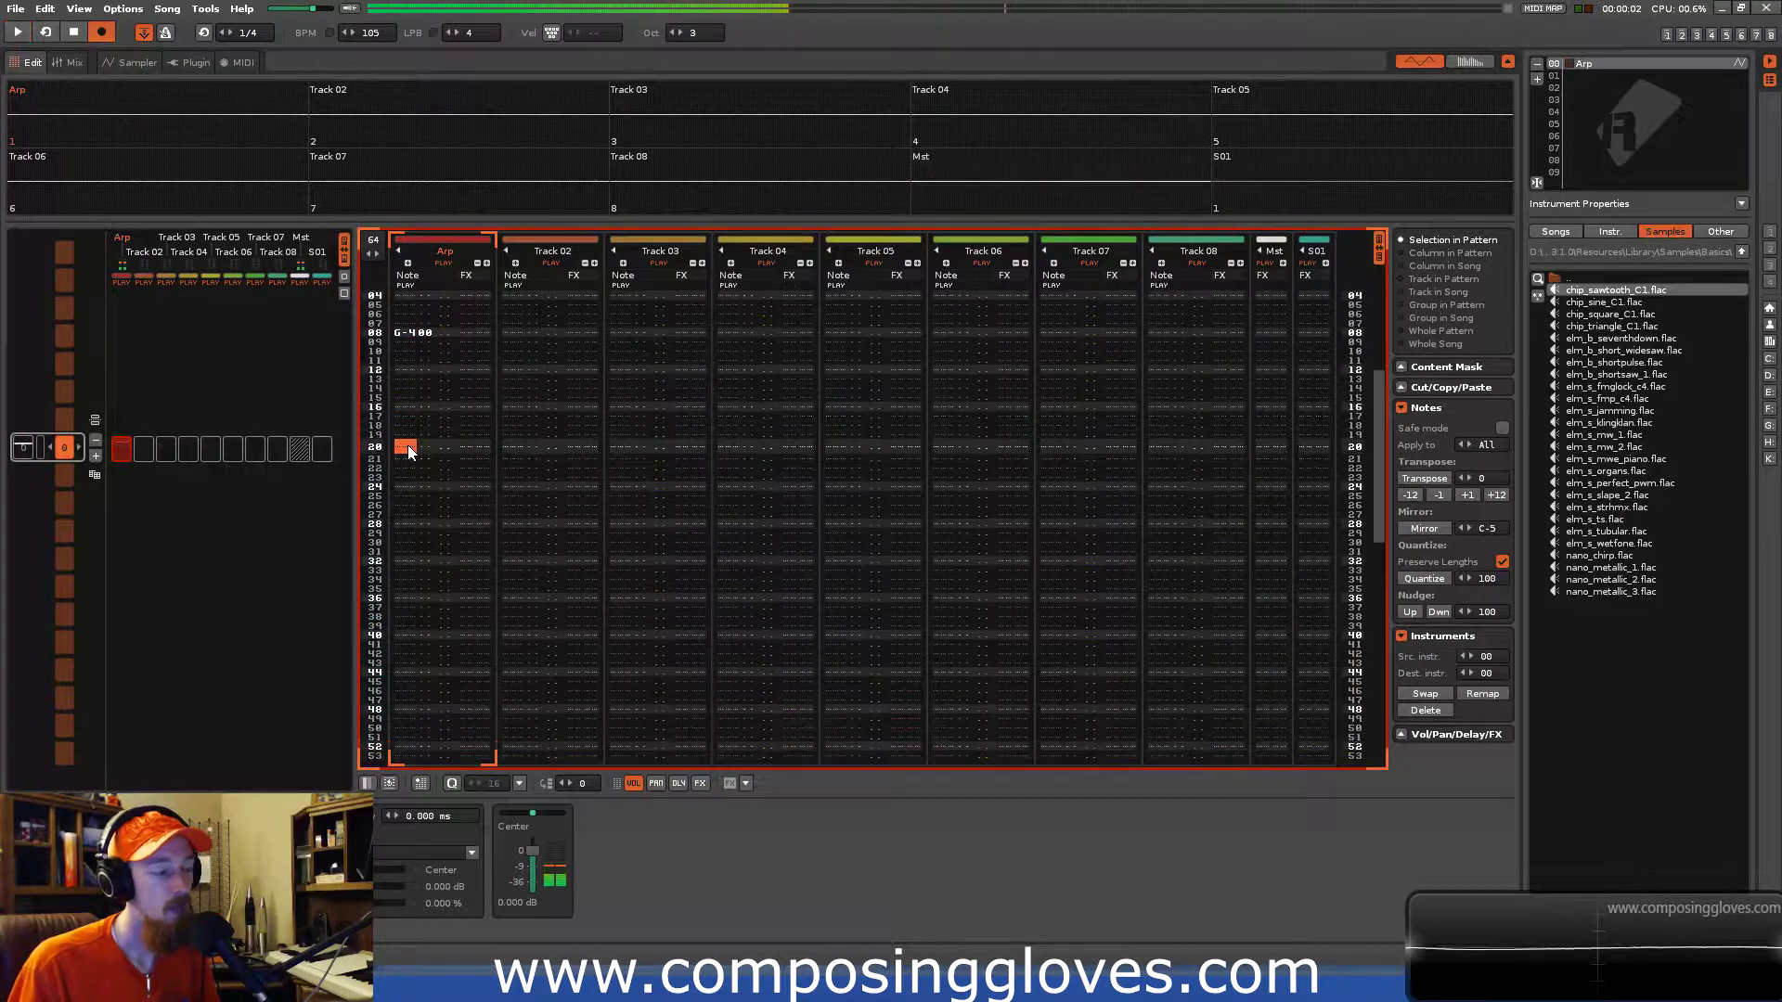
Replace the note on line 08 of the Arp track with G#4.
{"action": "key", "text": "Up"}
{"action": "key", "text": "Up"}
{"action": "key", "text": "Up"}
{"action": "key", "text": "Up"}
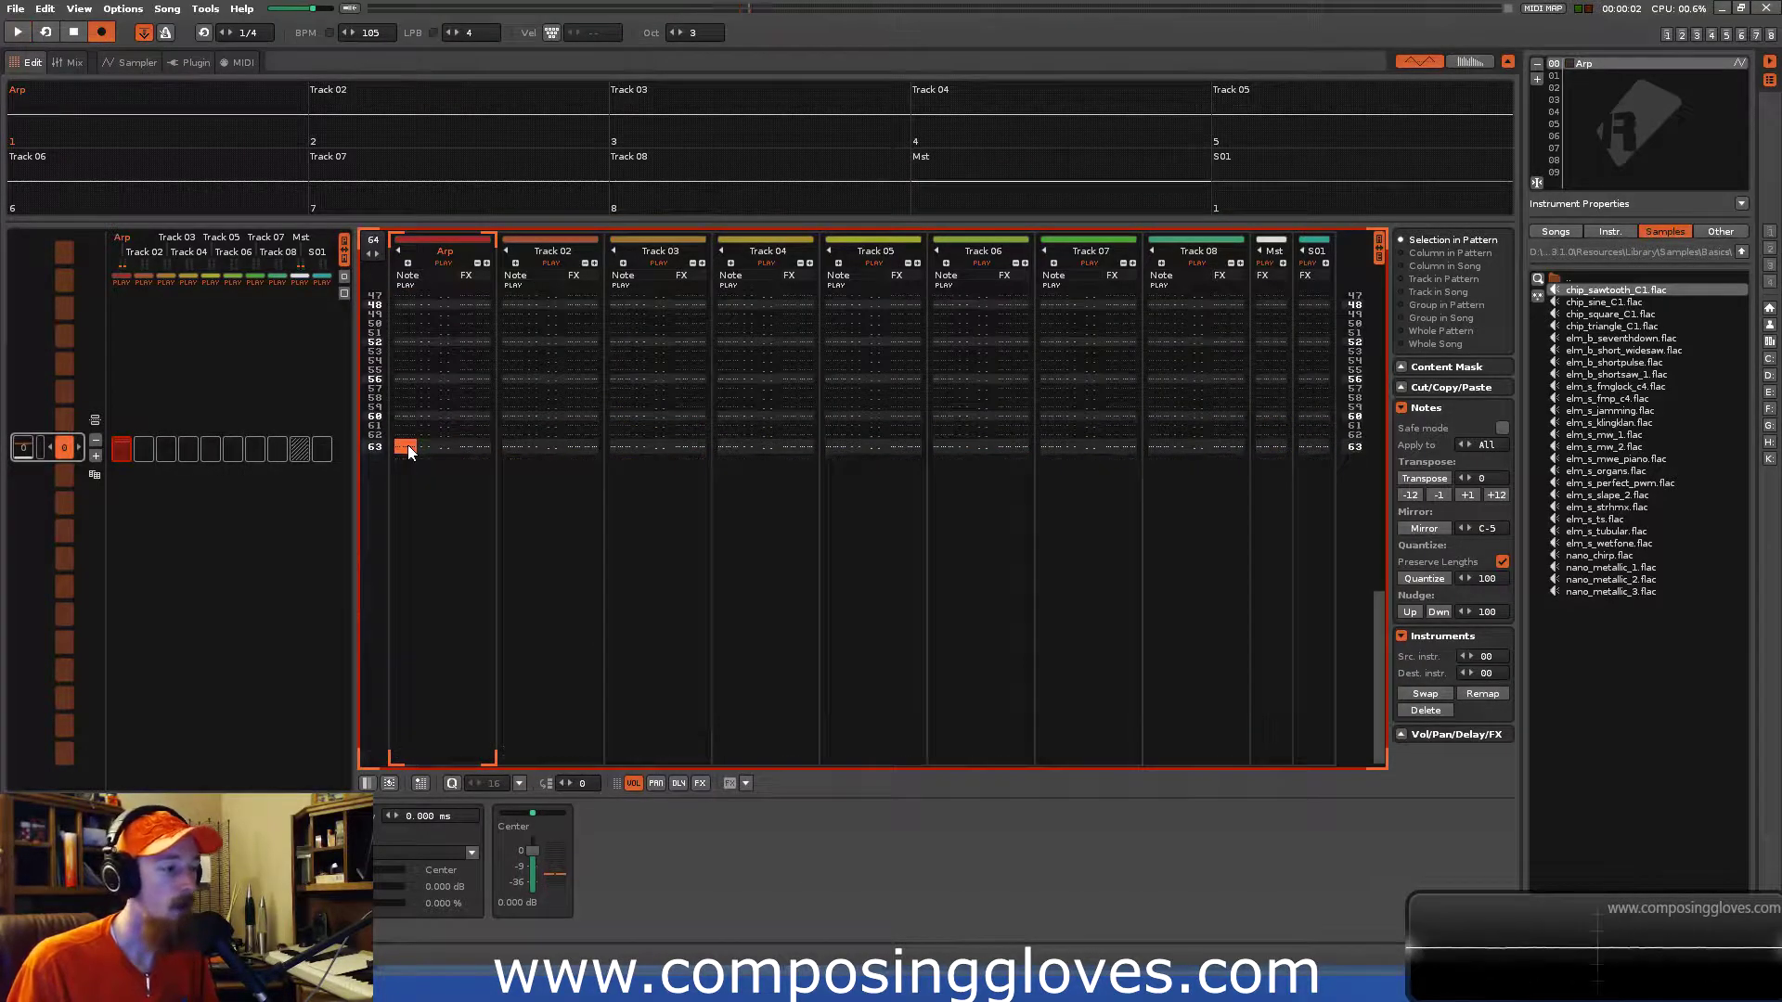
{"action": "key", "text": "Down"}
{"action": "key", "text": "Down"}
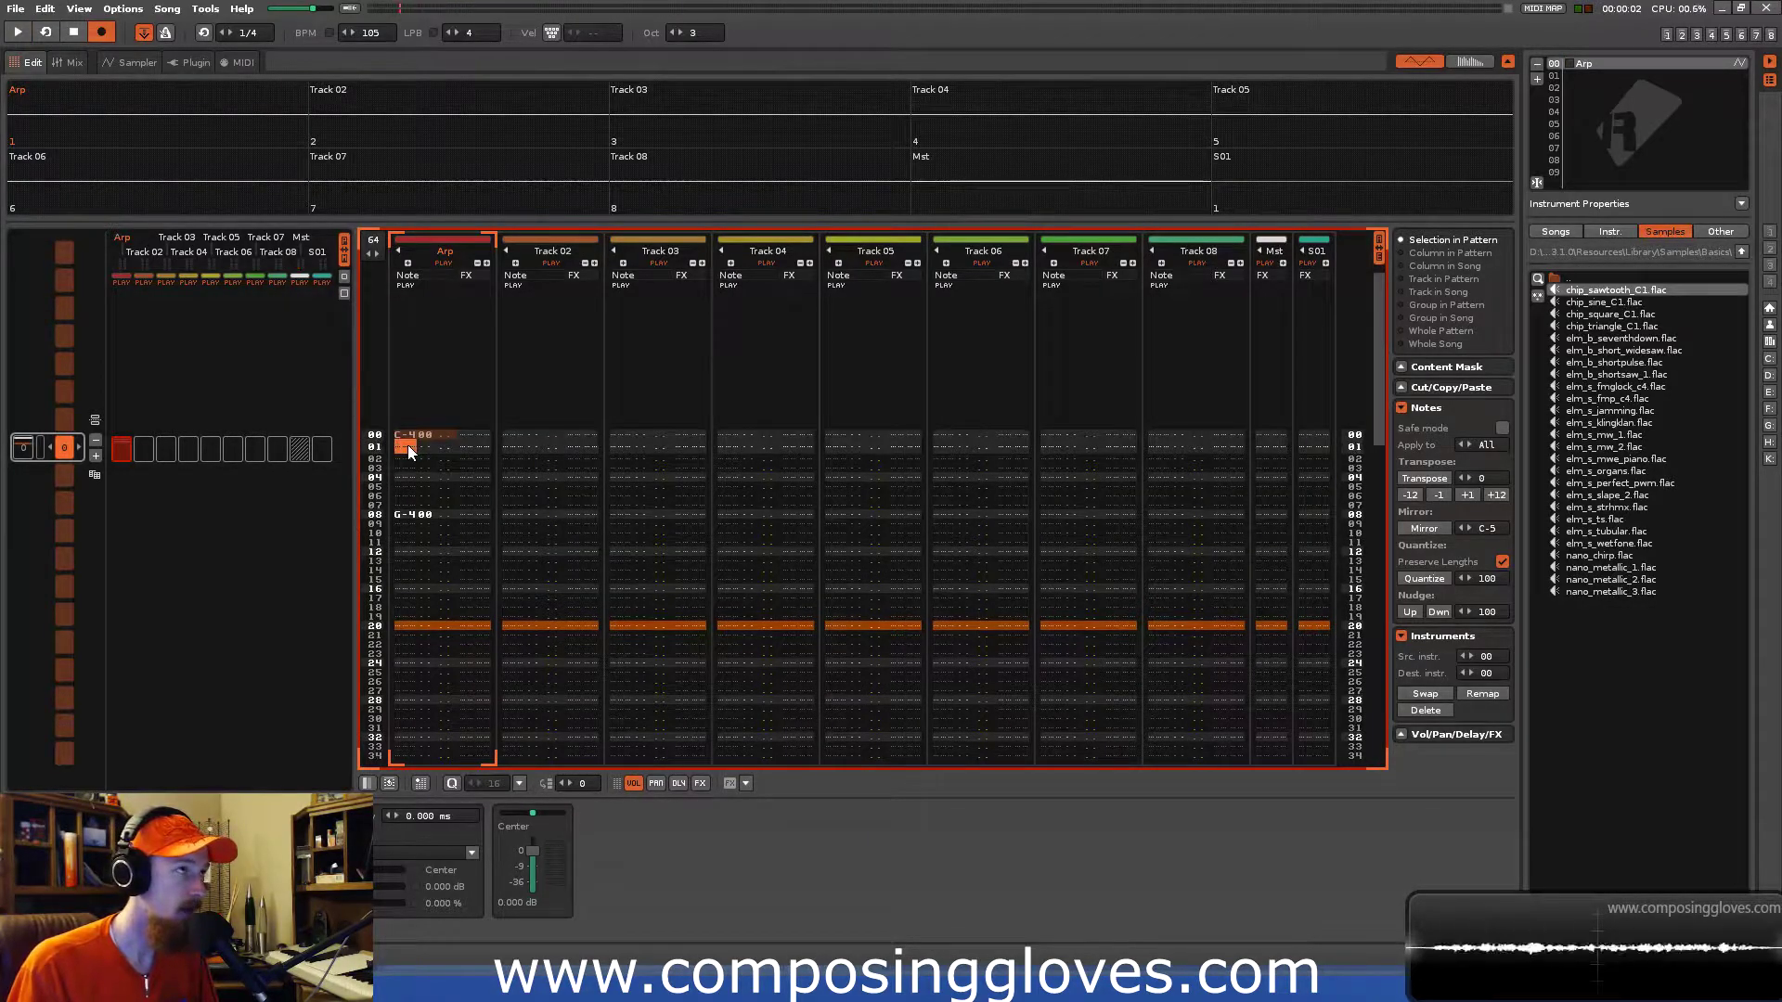
{"action": "key", "text": "Down"}
{"action": "key", "text": "Down"}
{"action": "key", "text": "Down"}
{"action": "key", "text": "Down"}
{"action": "key", "text": "Down"}
{"action": "key", "text": "Down"}
{"action": "key", "text": "Down"}
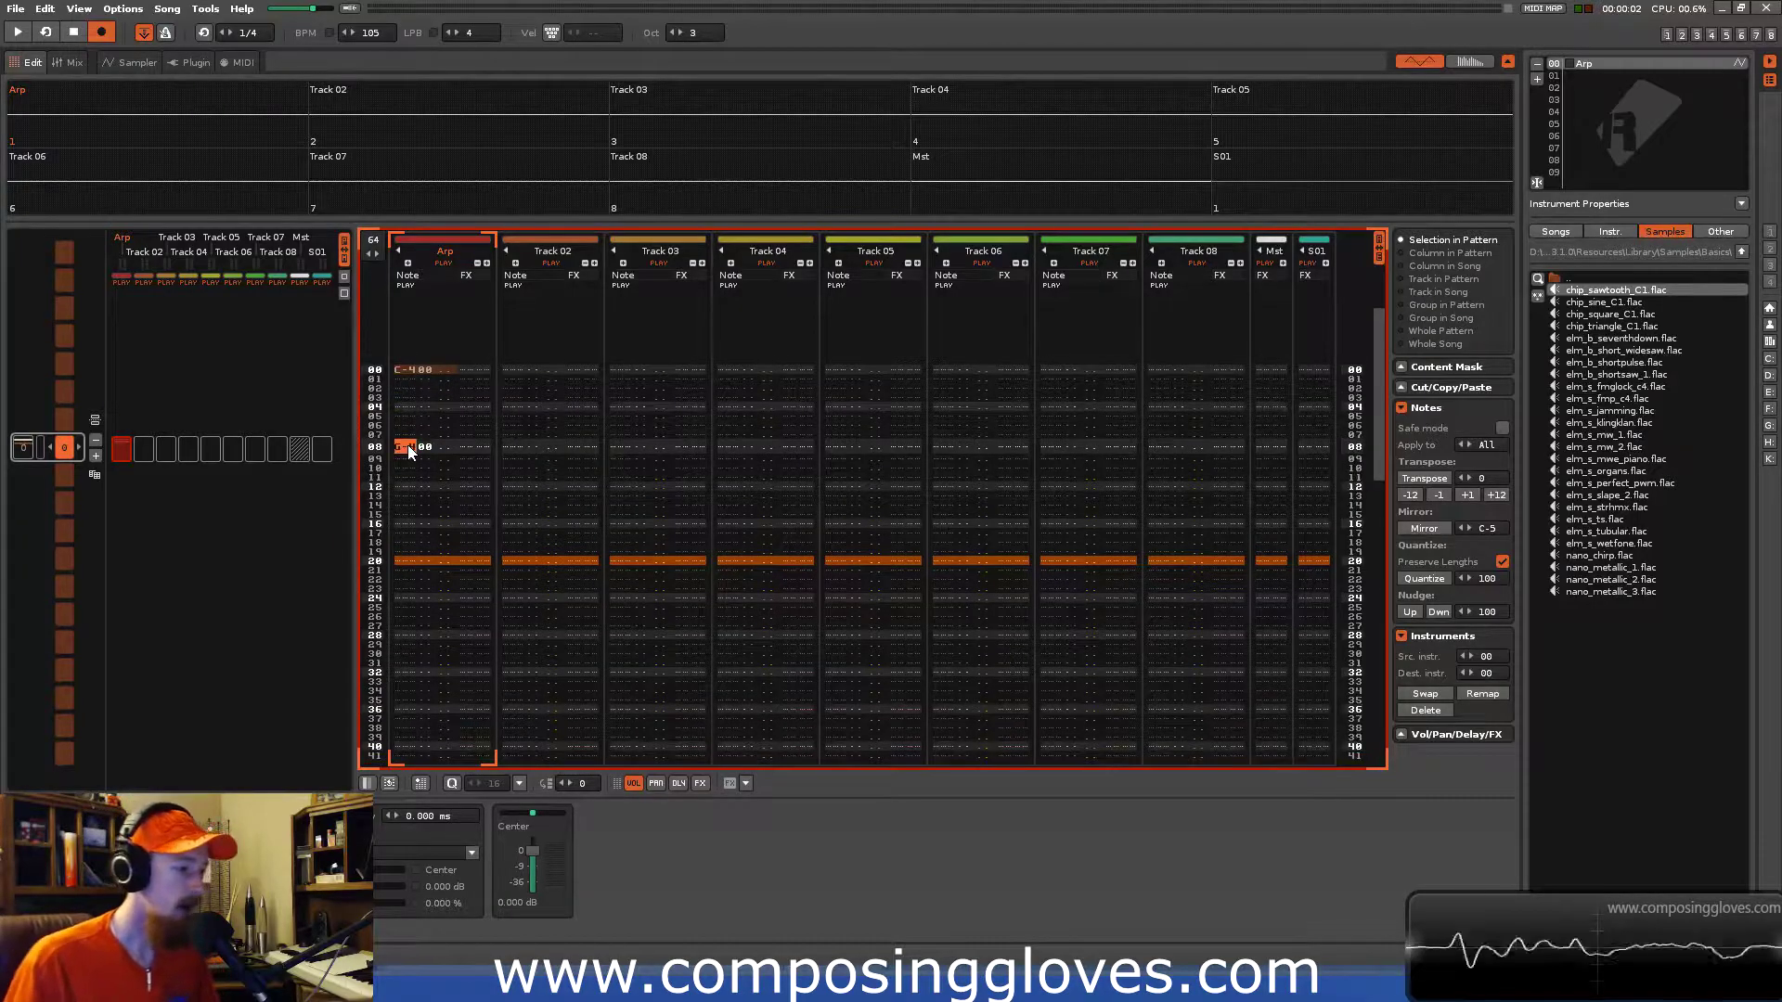
{"action": "key", "text": "6"}
Enter a G-4 note on line 16 of the Arp track.
{"action": "key", "text": "Down"}
{"action": "key", "text": "Down"}
{"action": "key", "text": "Down"}
{"action": "key", "text": "Down"}
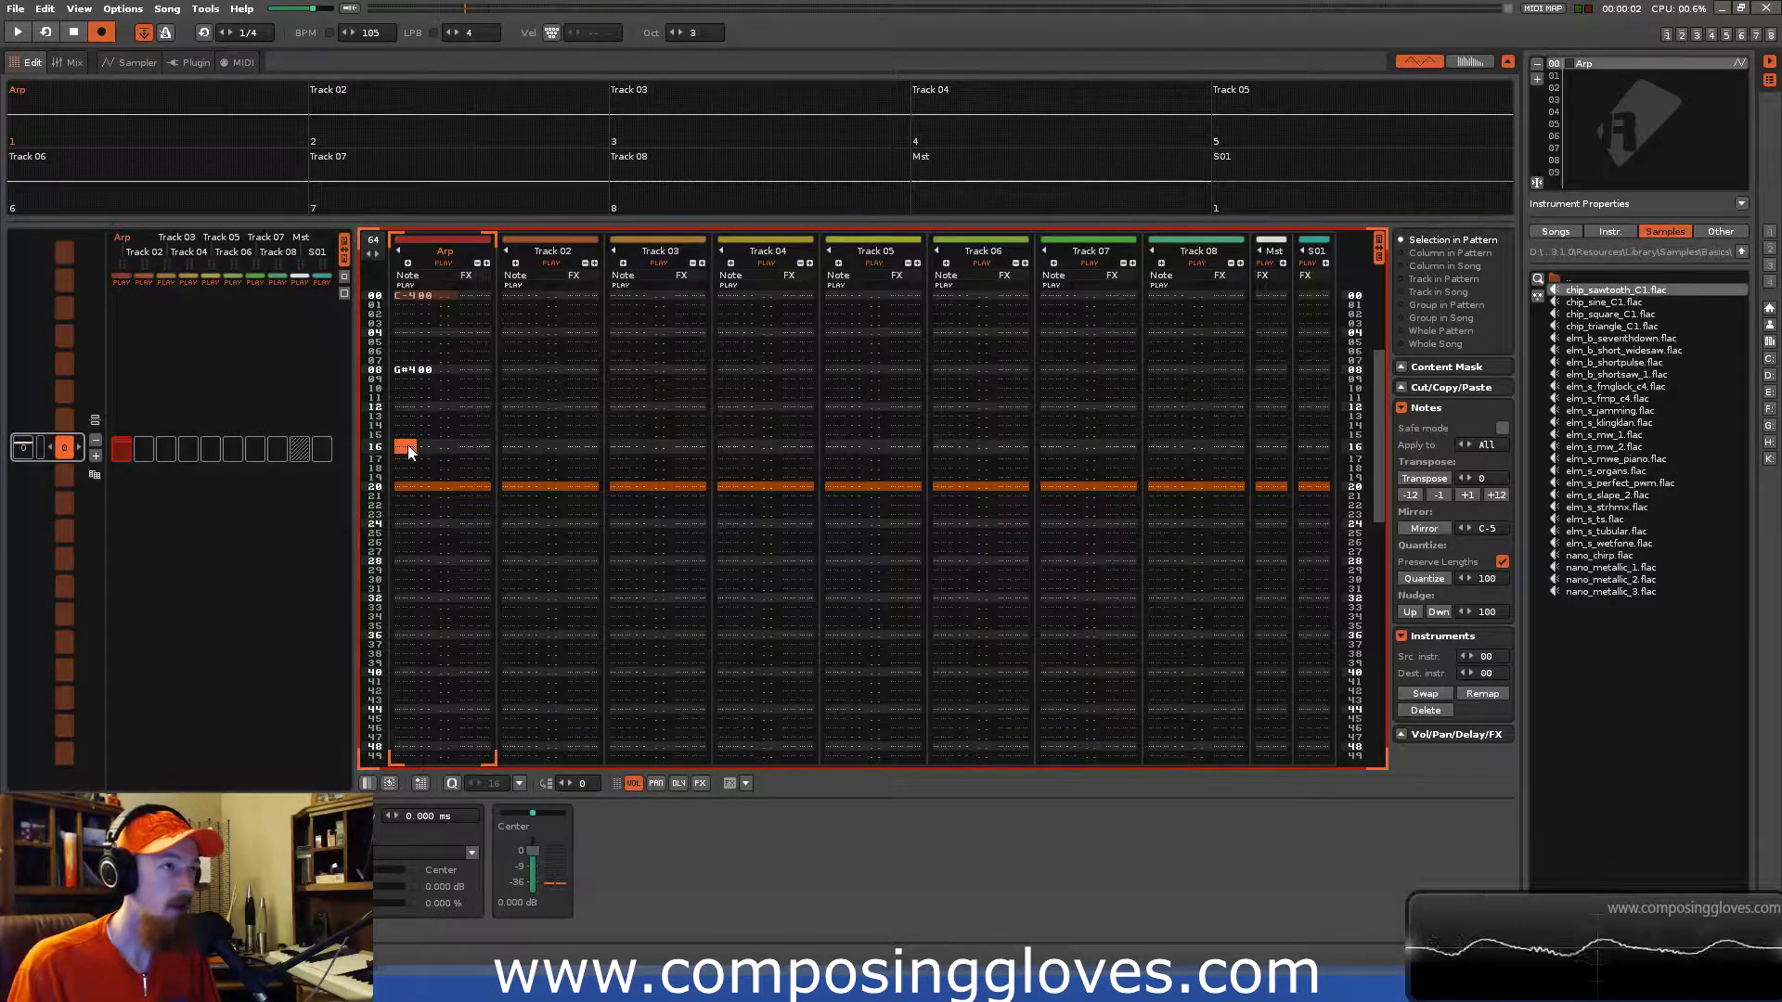
{"action": "key", "text": "y"}
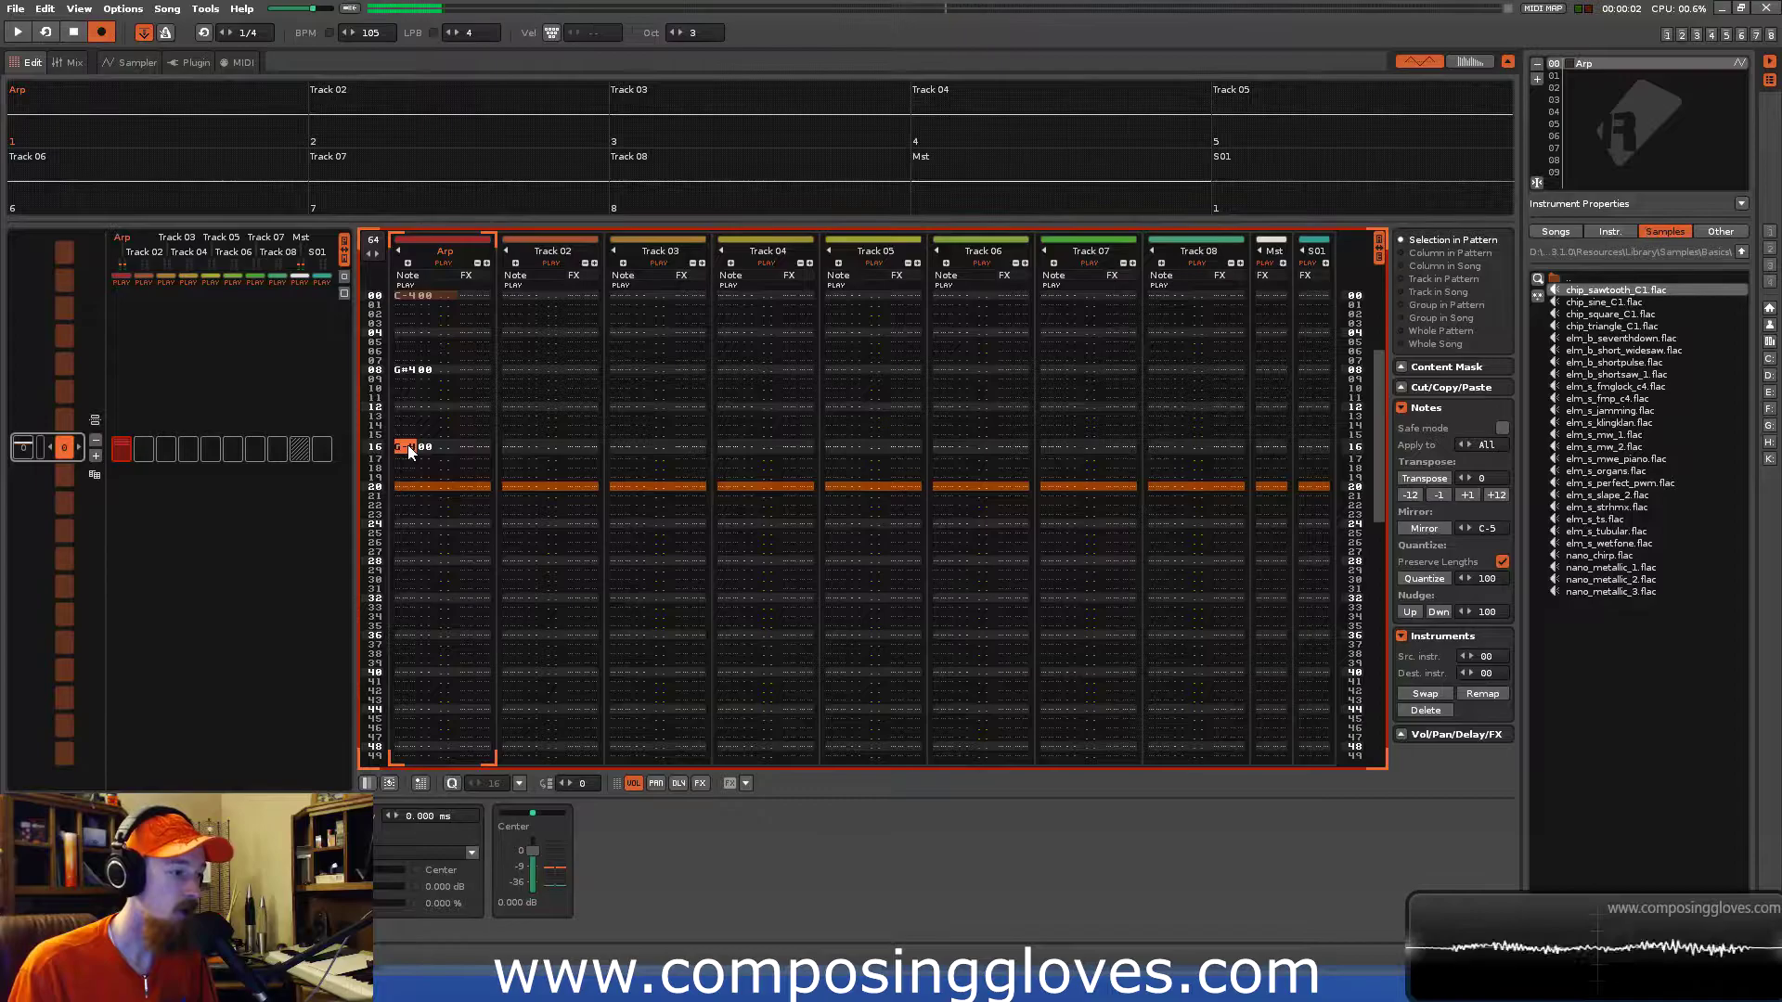
{"action": "key", "text": "t"}
Enter an F-4 note on line 24 of the Arp track.
{"action": "key", "text": "Down"}
{"action": "key", "text": "Down"}
{"action": "key", "text": "Down"}
{"action": "key", "text": "Down"}
{"action": "key", "text": "Down"}
{"action": "key", "text": "Down"}
{"action": "key", "text": "Down"}
{"action": "key", "text": "Down"}
{"action": "key", "text": "r"}
{"action": "key", "text": "Up"}
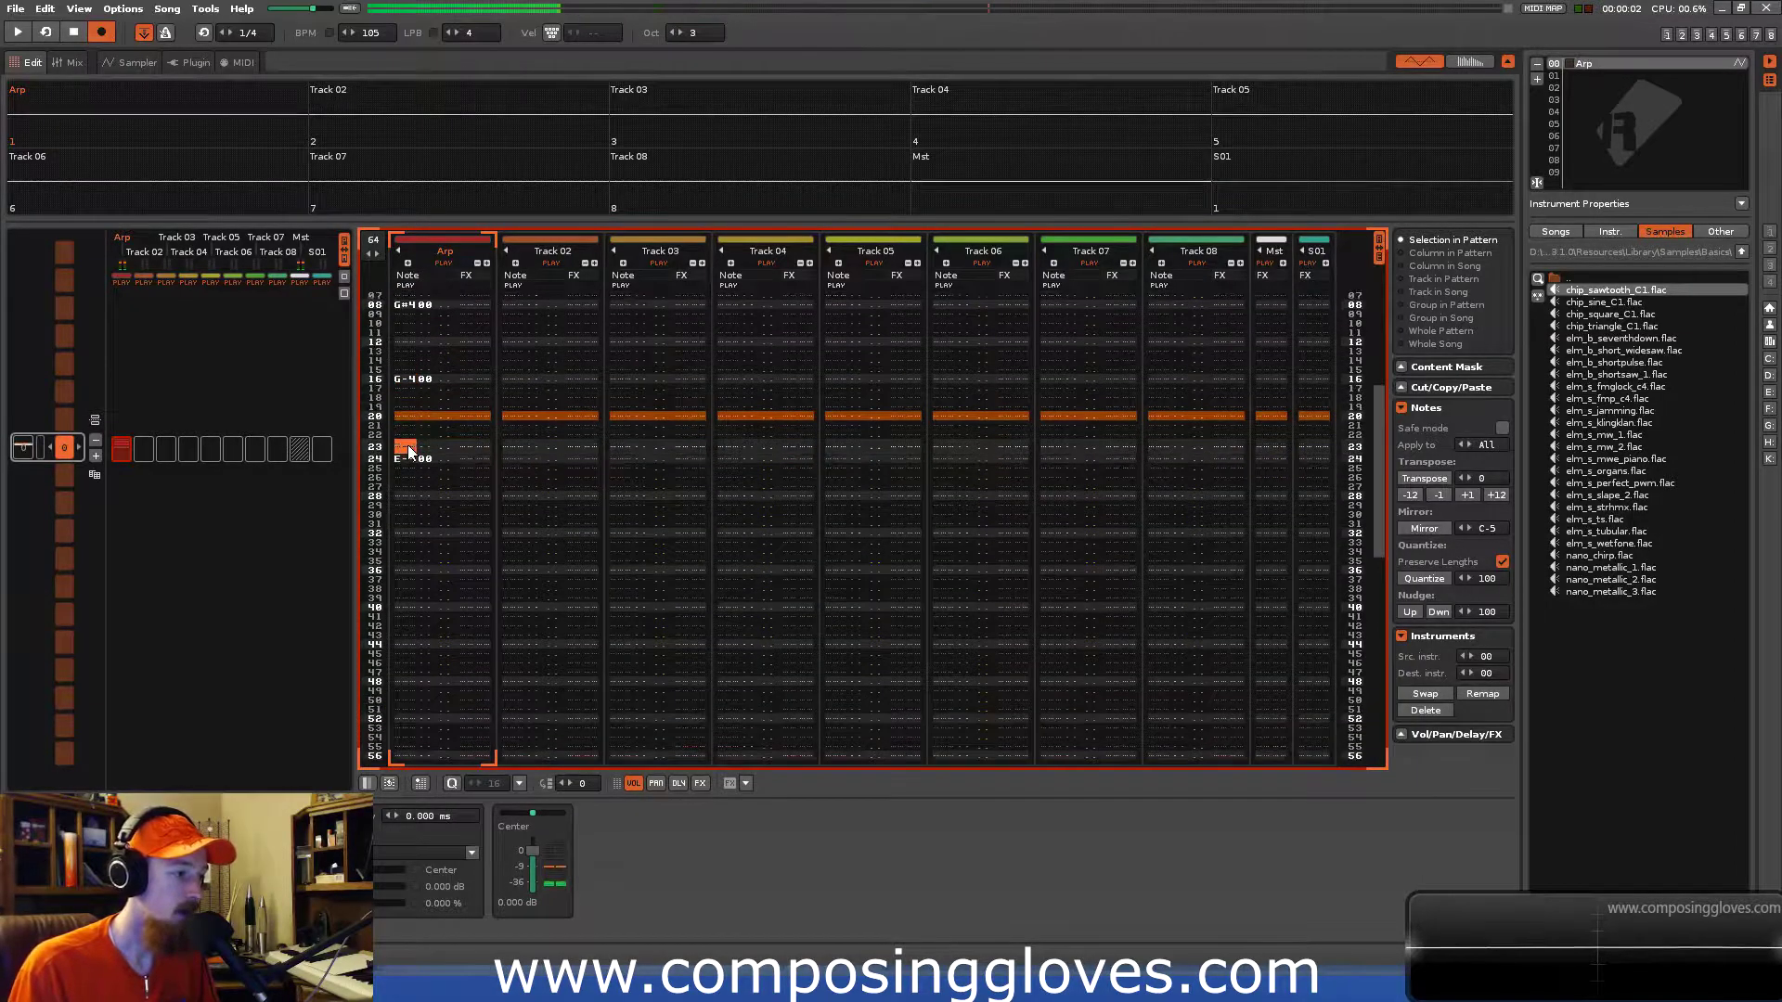
{"action": "key", "text": "Down"}
{"action": "key", "text": "r"}
{"action": "key", "text": "Up"}
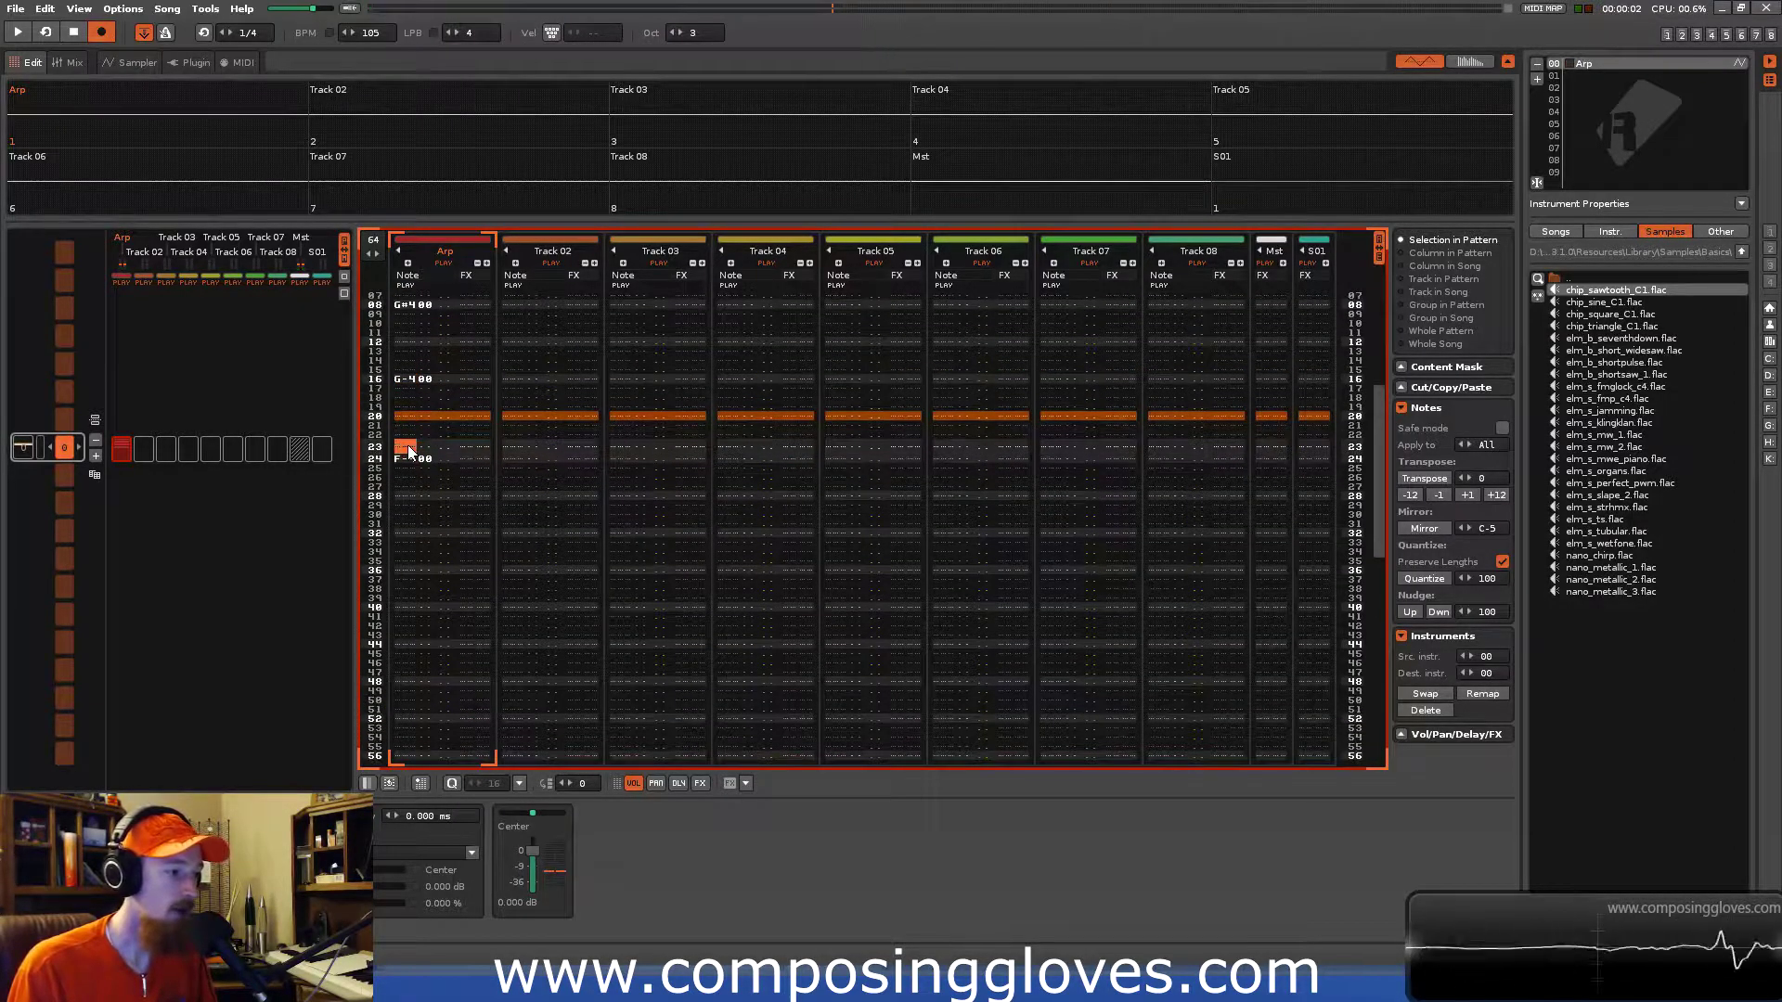
Play the pattern back from line 00 to hear the Arp track's four notes, and stop playback.
{"action": "key", "text": "Down"}
{"action": "key", "text": "Page_Up"}
{"action": "key", "text": "Page_Down"}
{"action": "key", "text": "Page_Down"}
{"action": "key", "text": "Page_Up"}
{"action": "key", "text": "Page_Up"}
{"action": "key", "text": "Page_Up"}
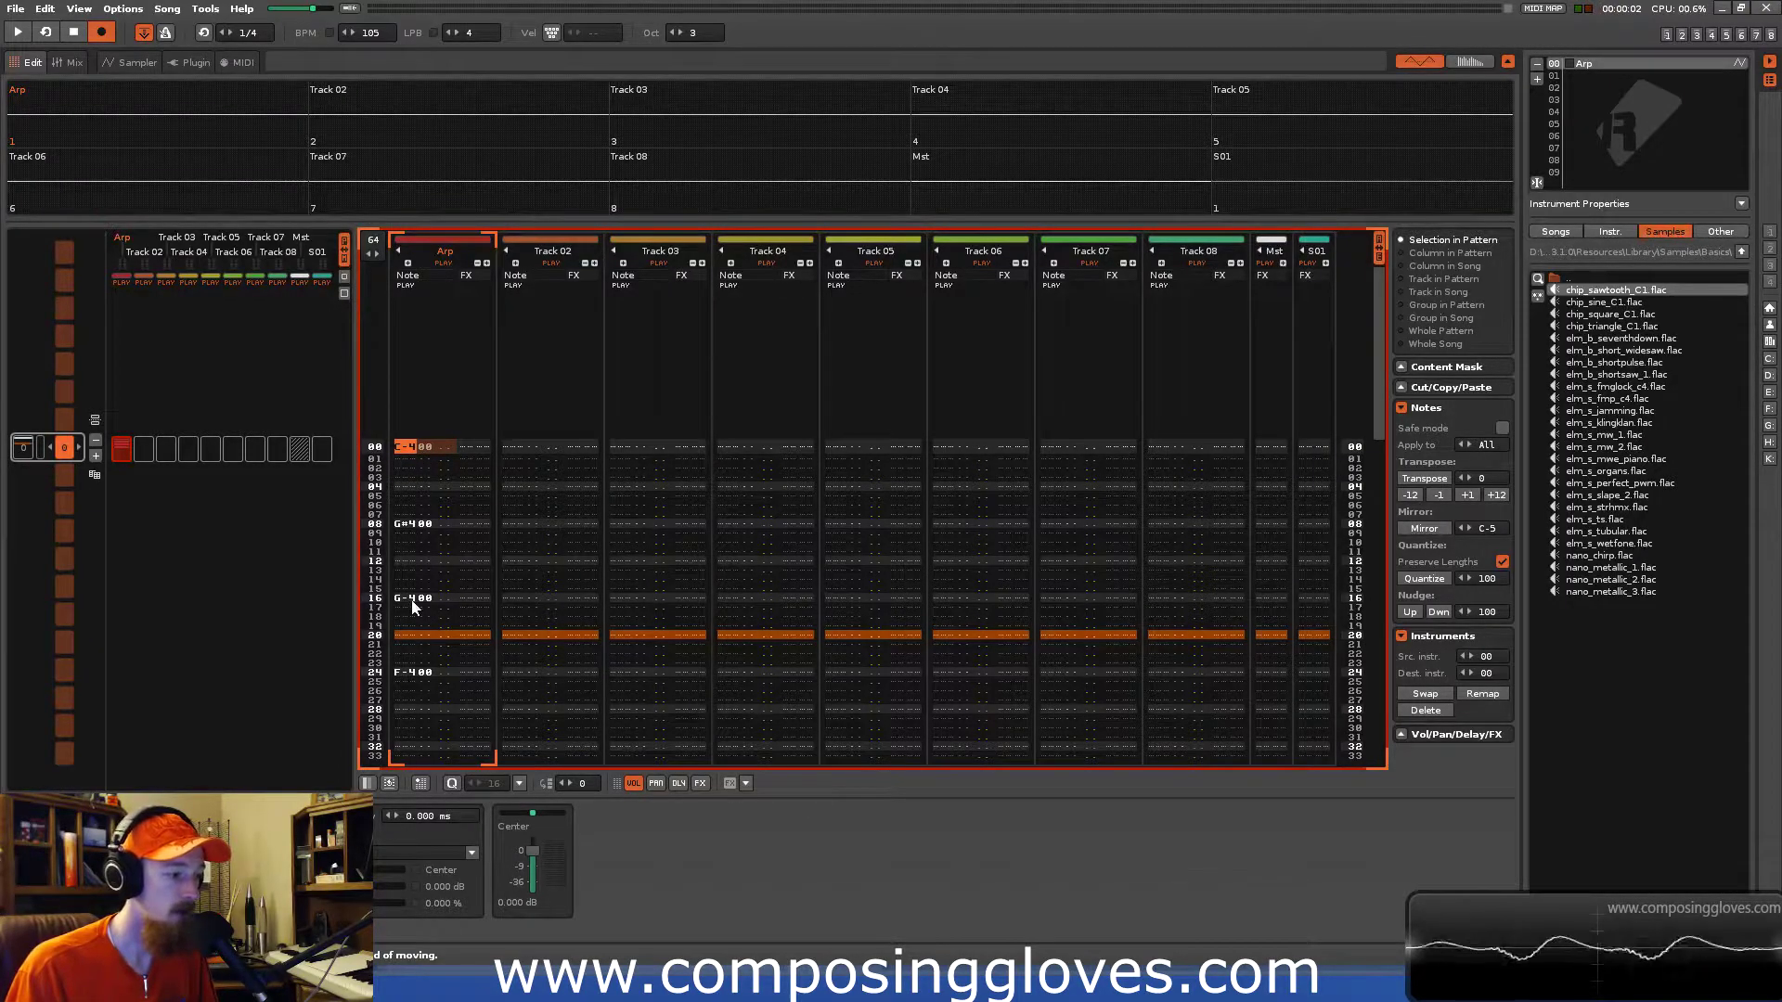
{"action": "scroll", "coordinate": [479, 599], "scroll_direction": "down", "scroll_amount": 6}
{"action": "key", "text": "space"}
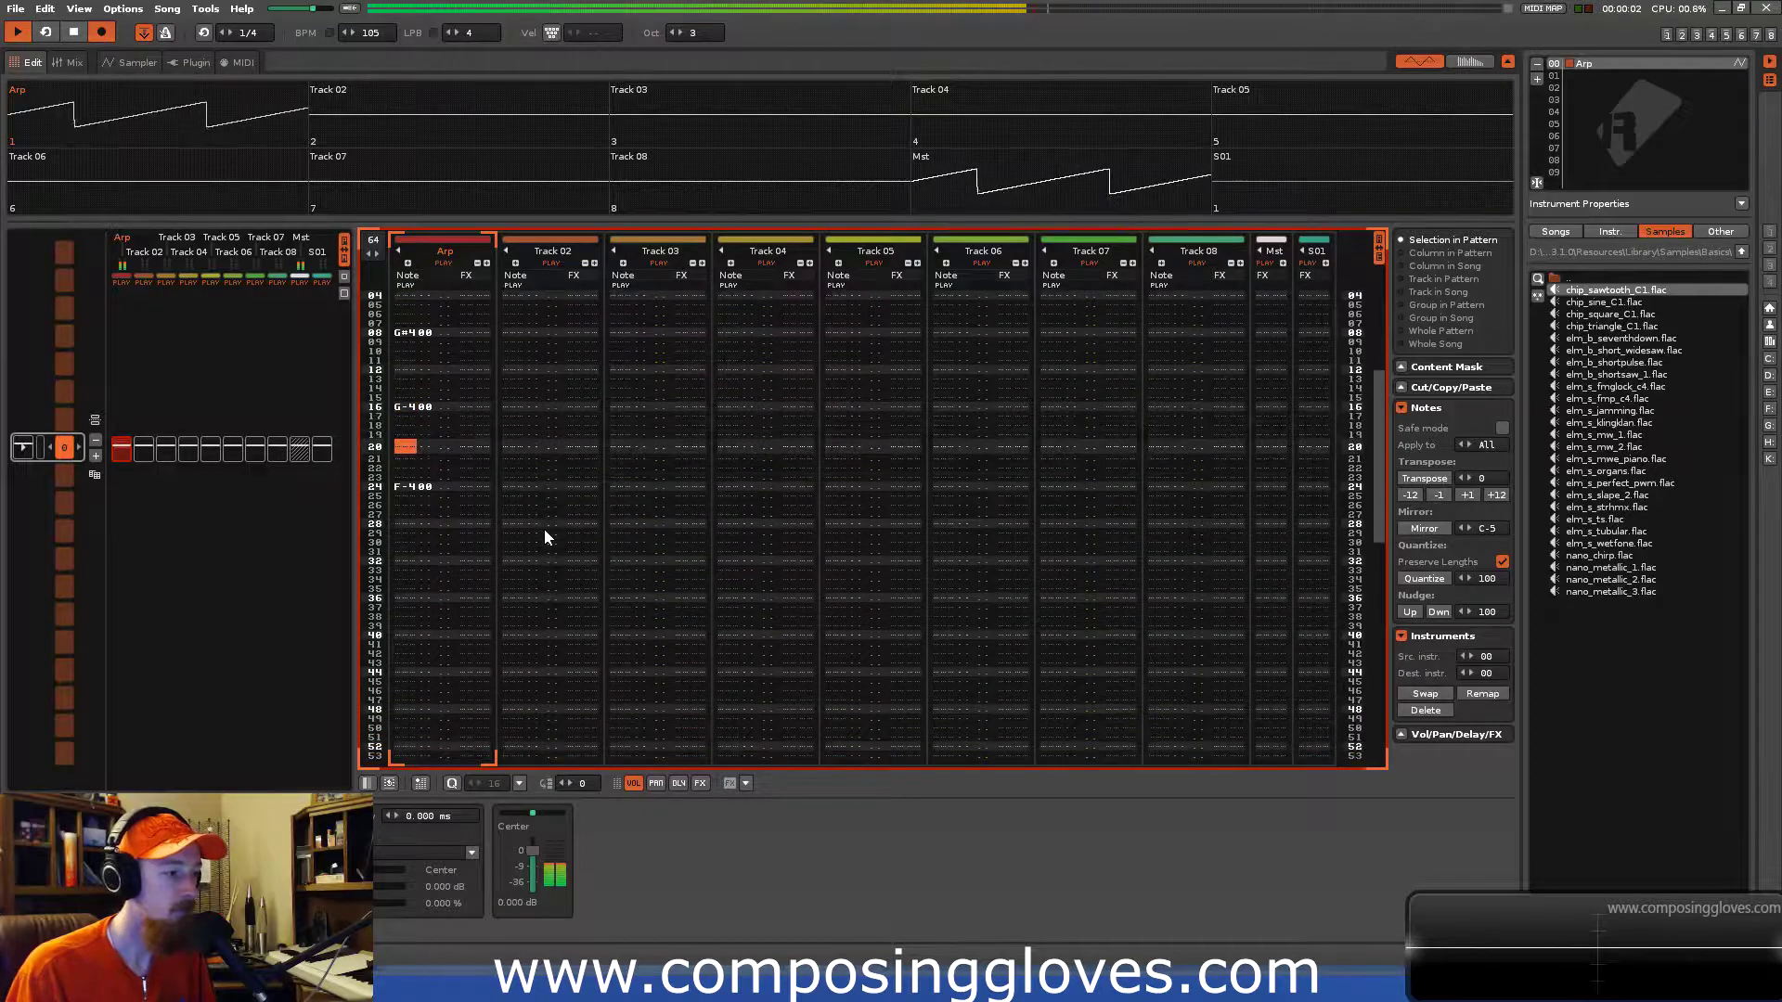
{"action": "key", "text": "space"}
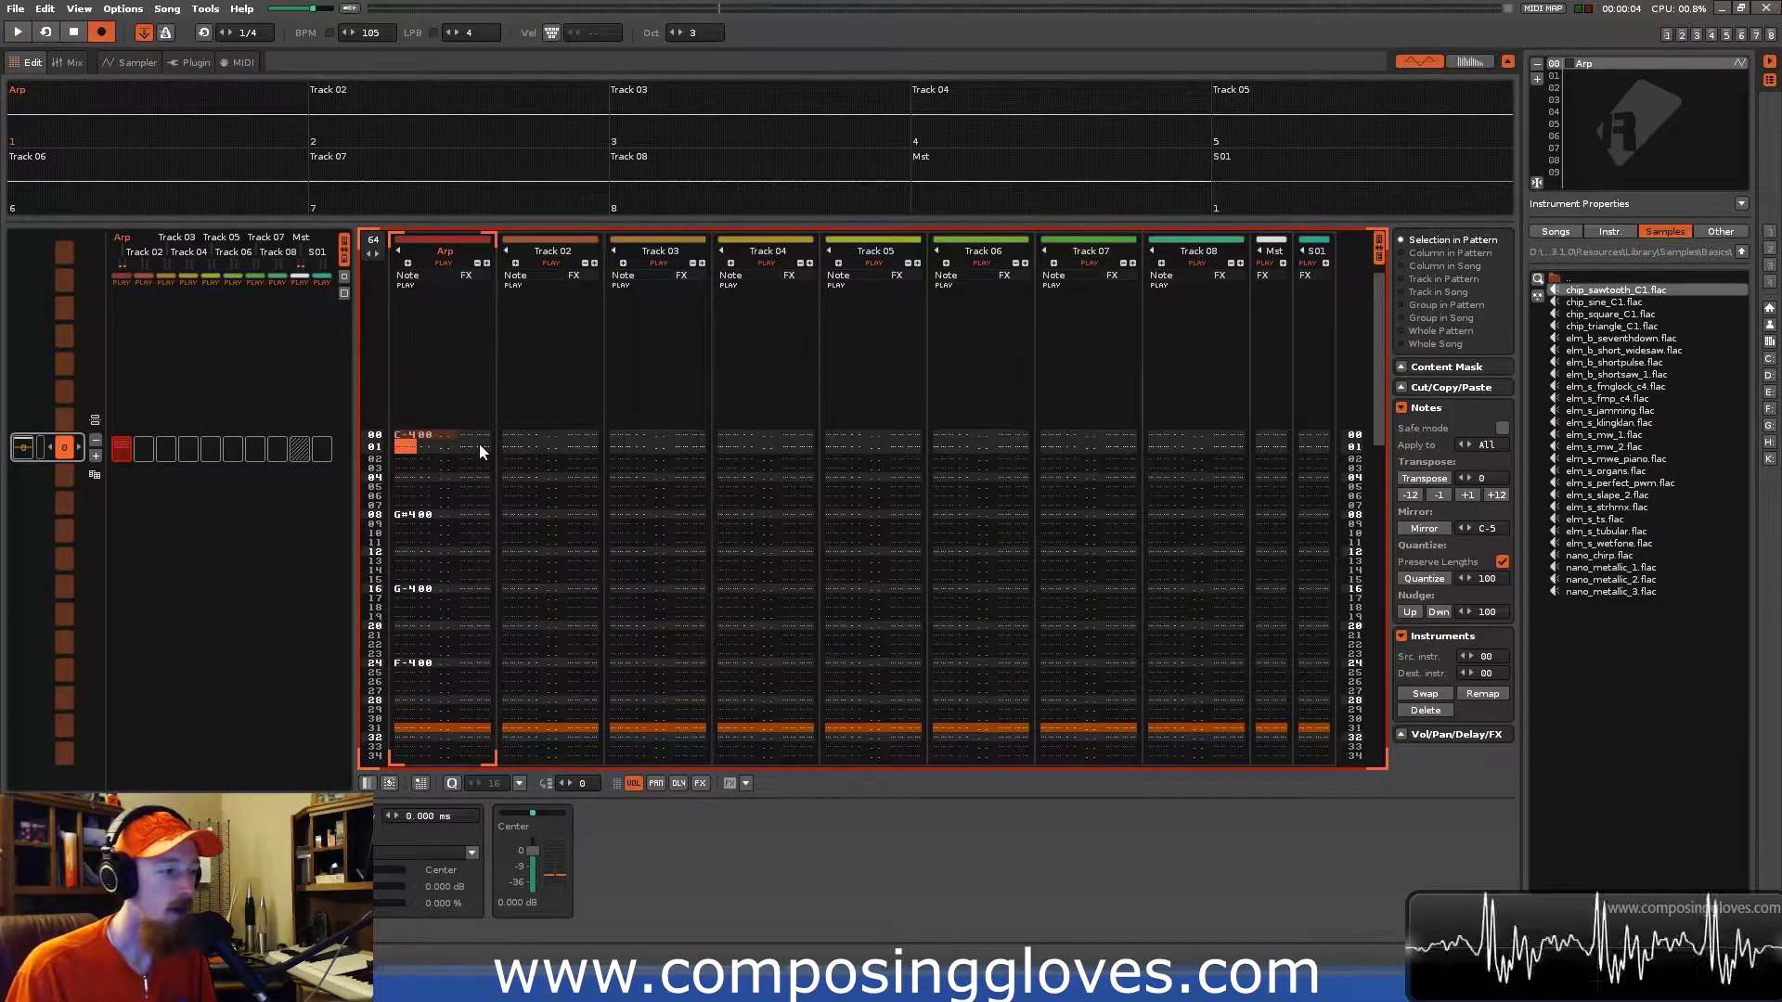
Enter the arpeggio effect command A00 on line 00 of the Arp track.
{"action": "left_click", "coordinate": [472, 434]}
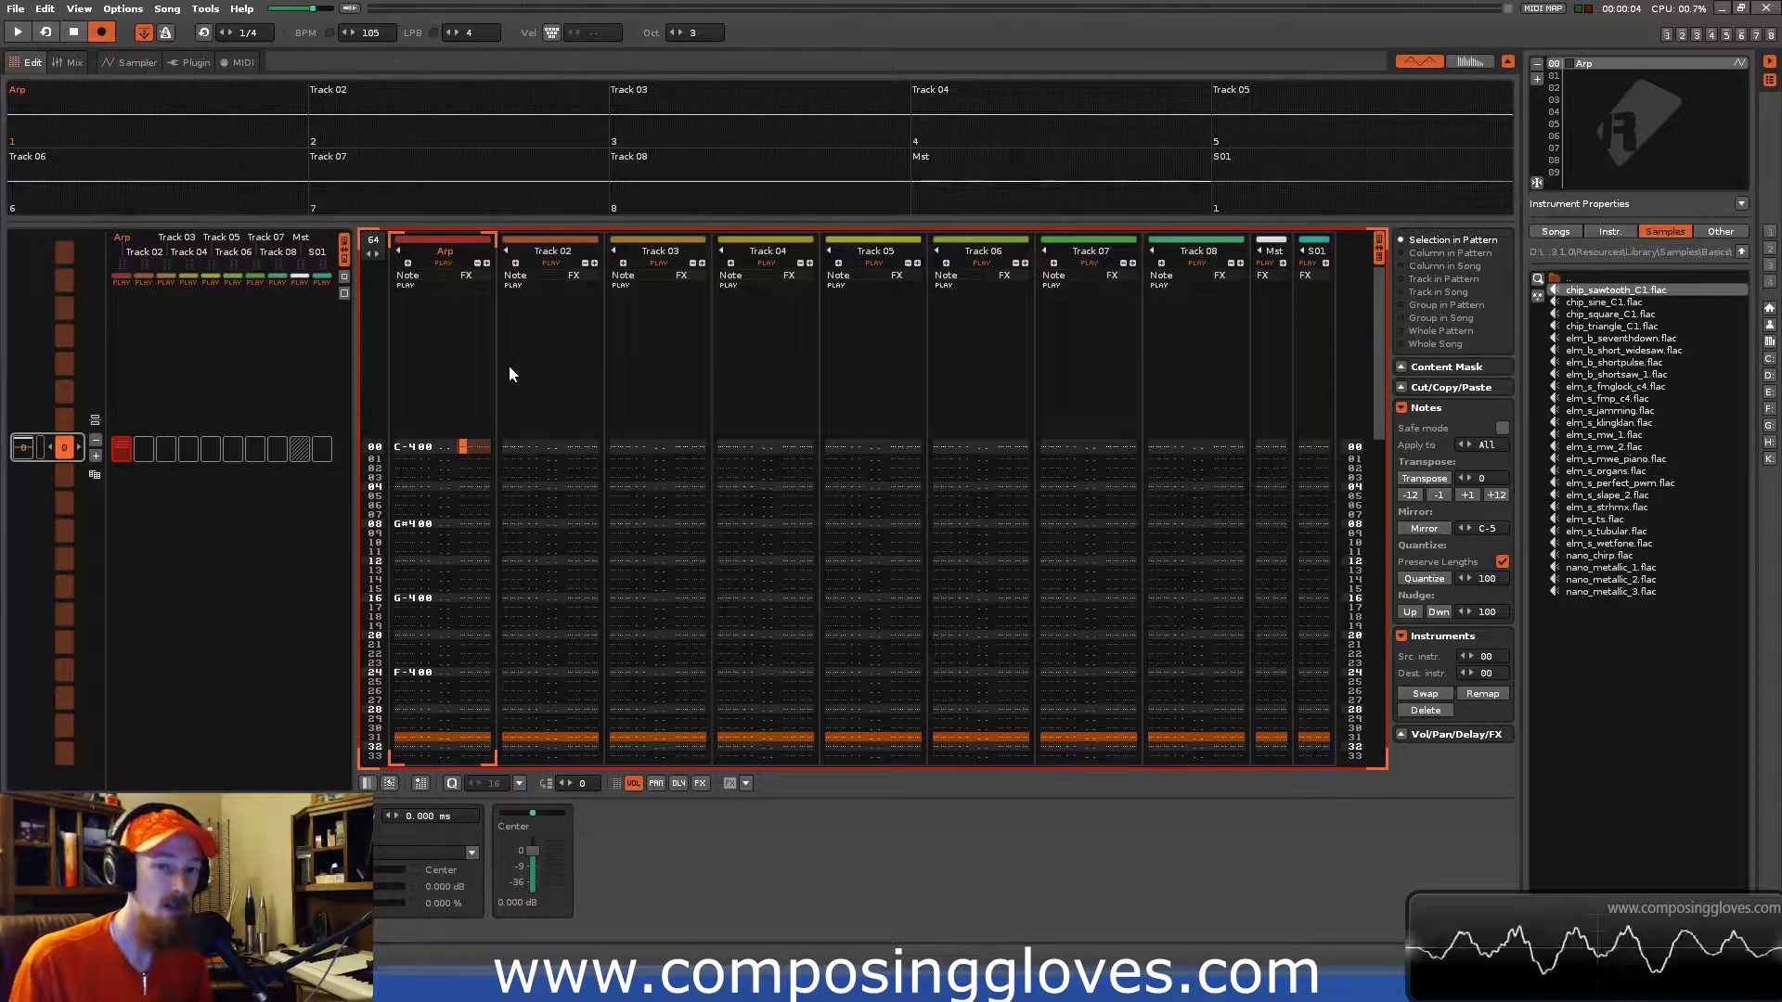
{"action": "key", "text": "Right"}
{"action": "type", "text": "a"}
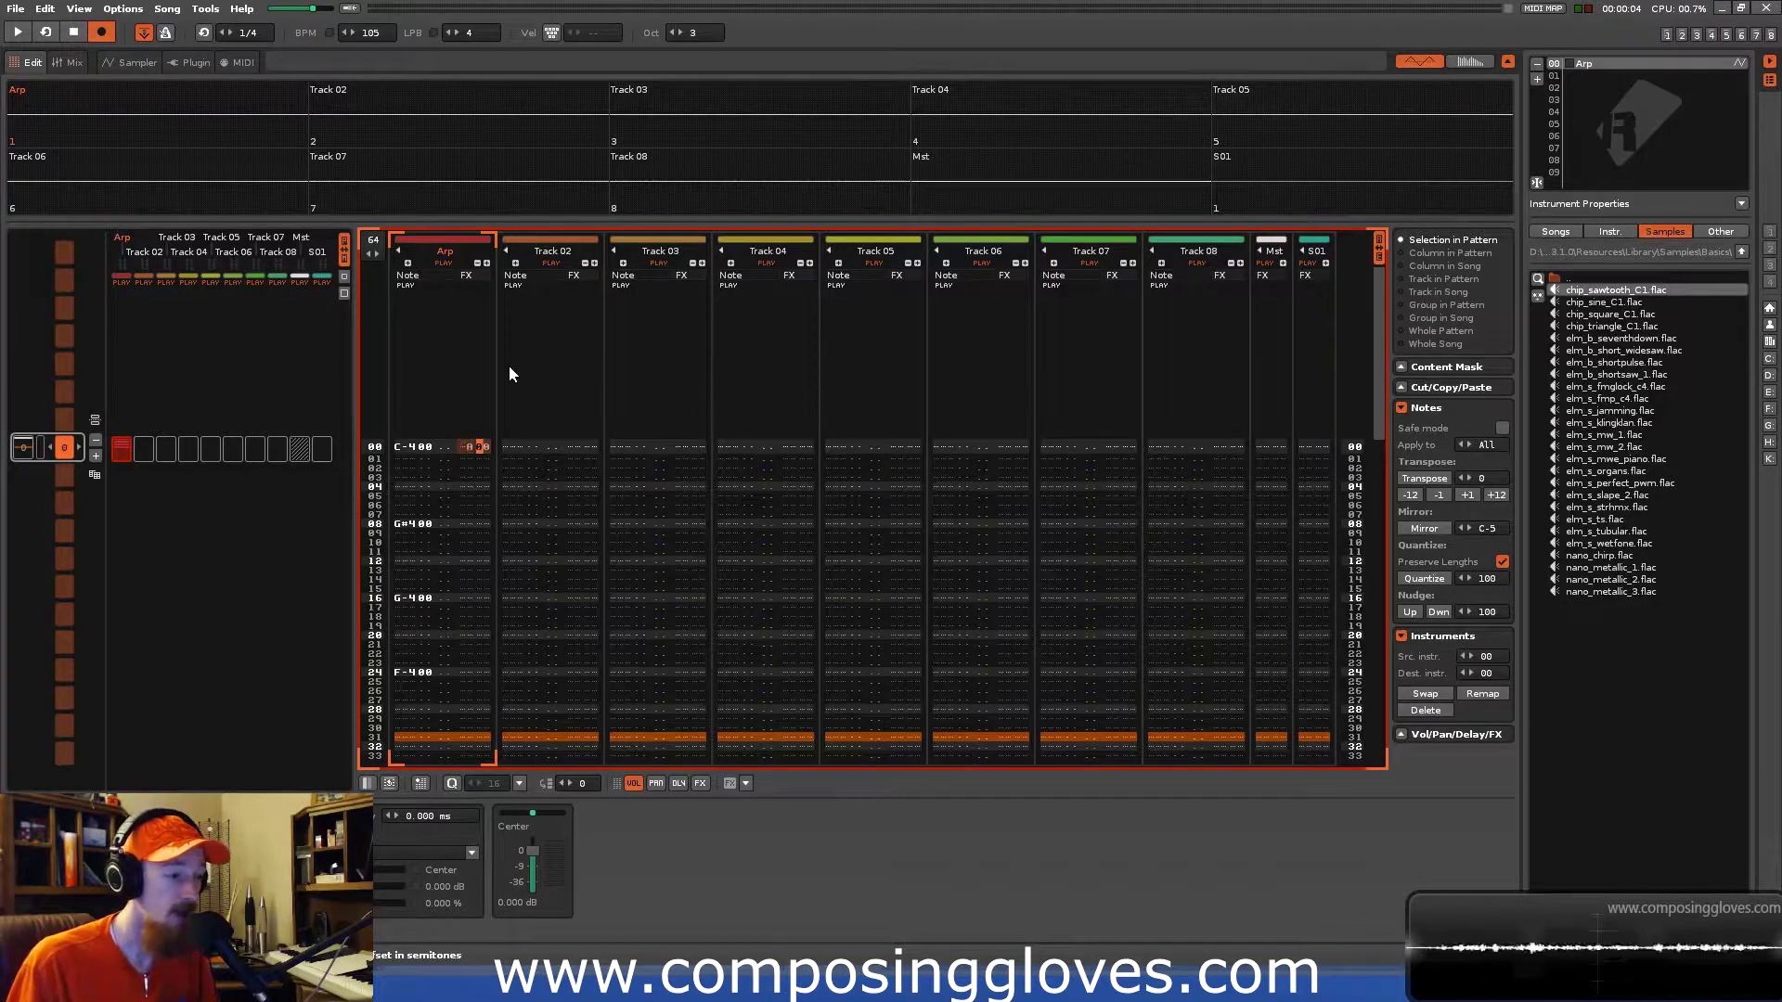
{"action": "key", "text": "Left"}
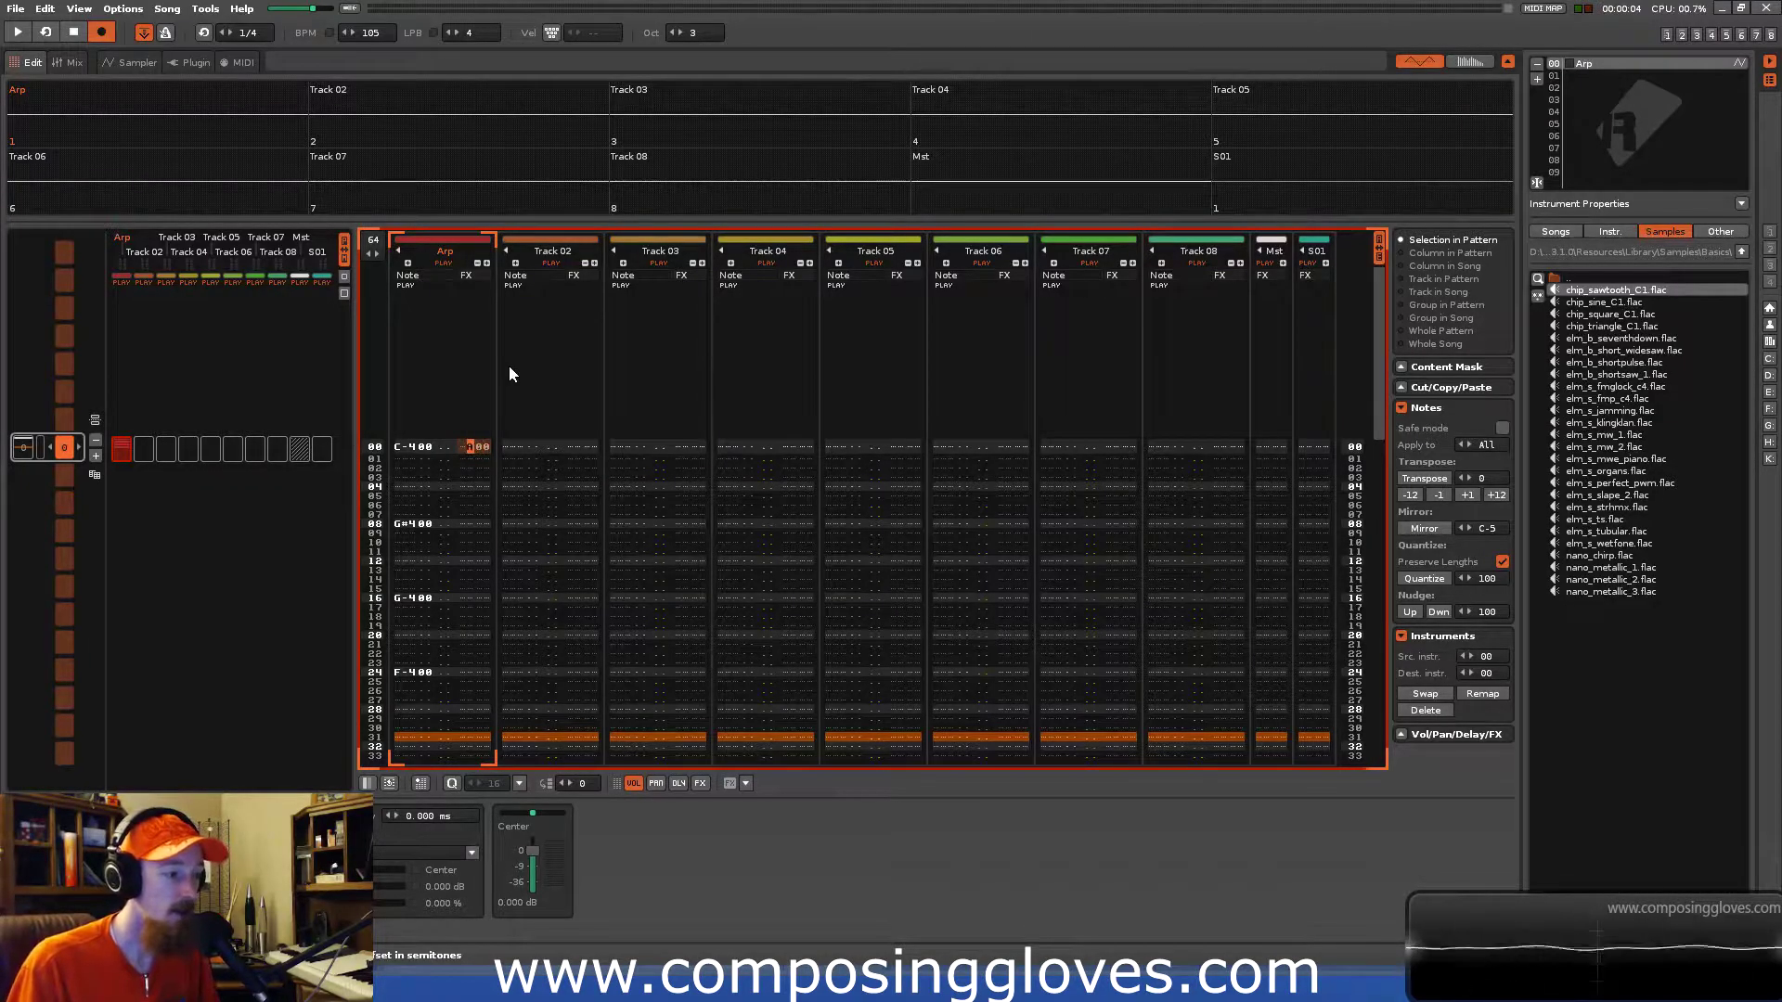
Check the ticks per line setting in the song options, and close the options.
{"action": "left_click_drag", "start_coordinate": [410, 448], "coordinate": [438, 451]}
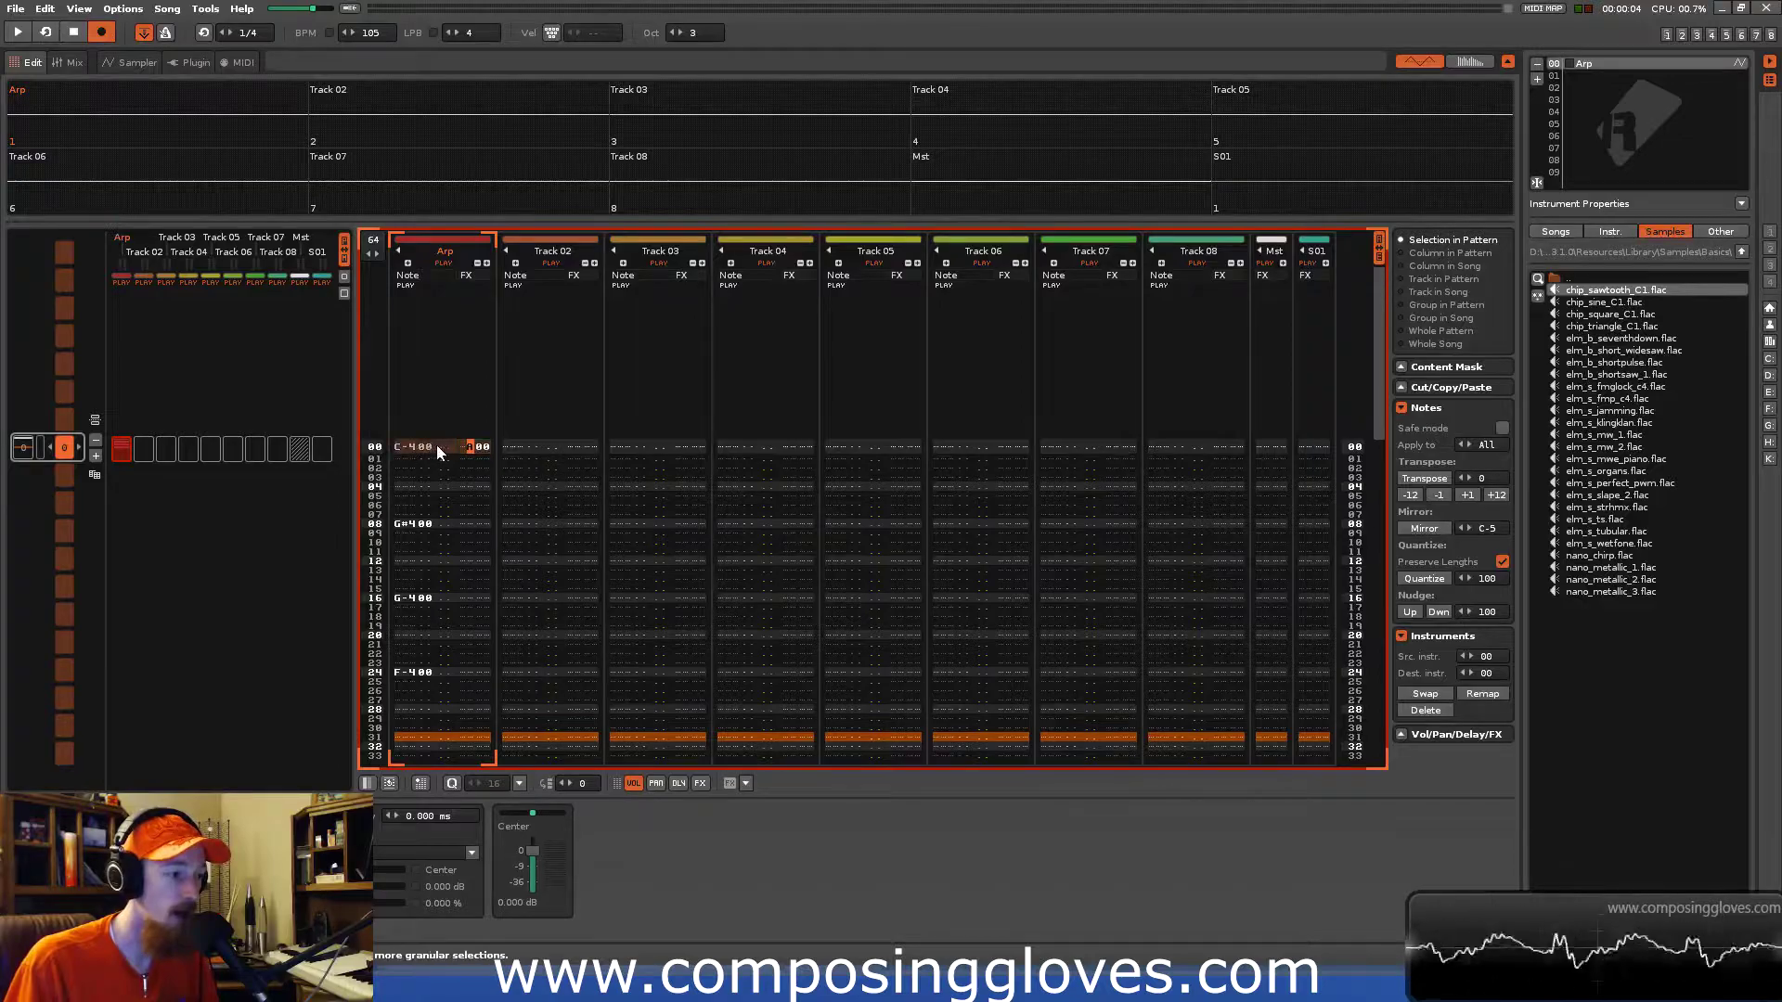
{"action": "left_click", "coordinate": [166, 9]}
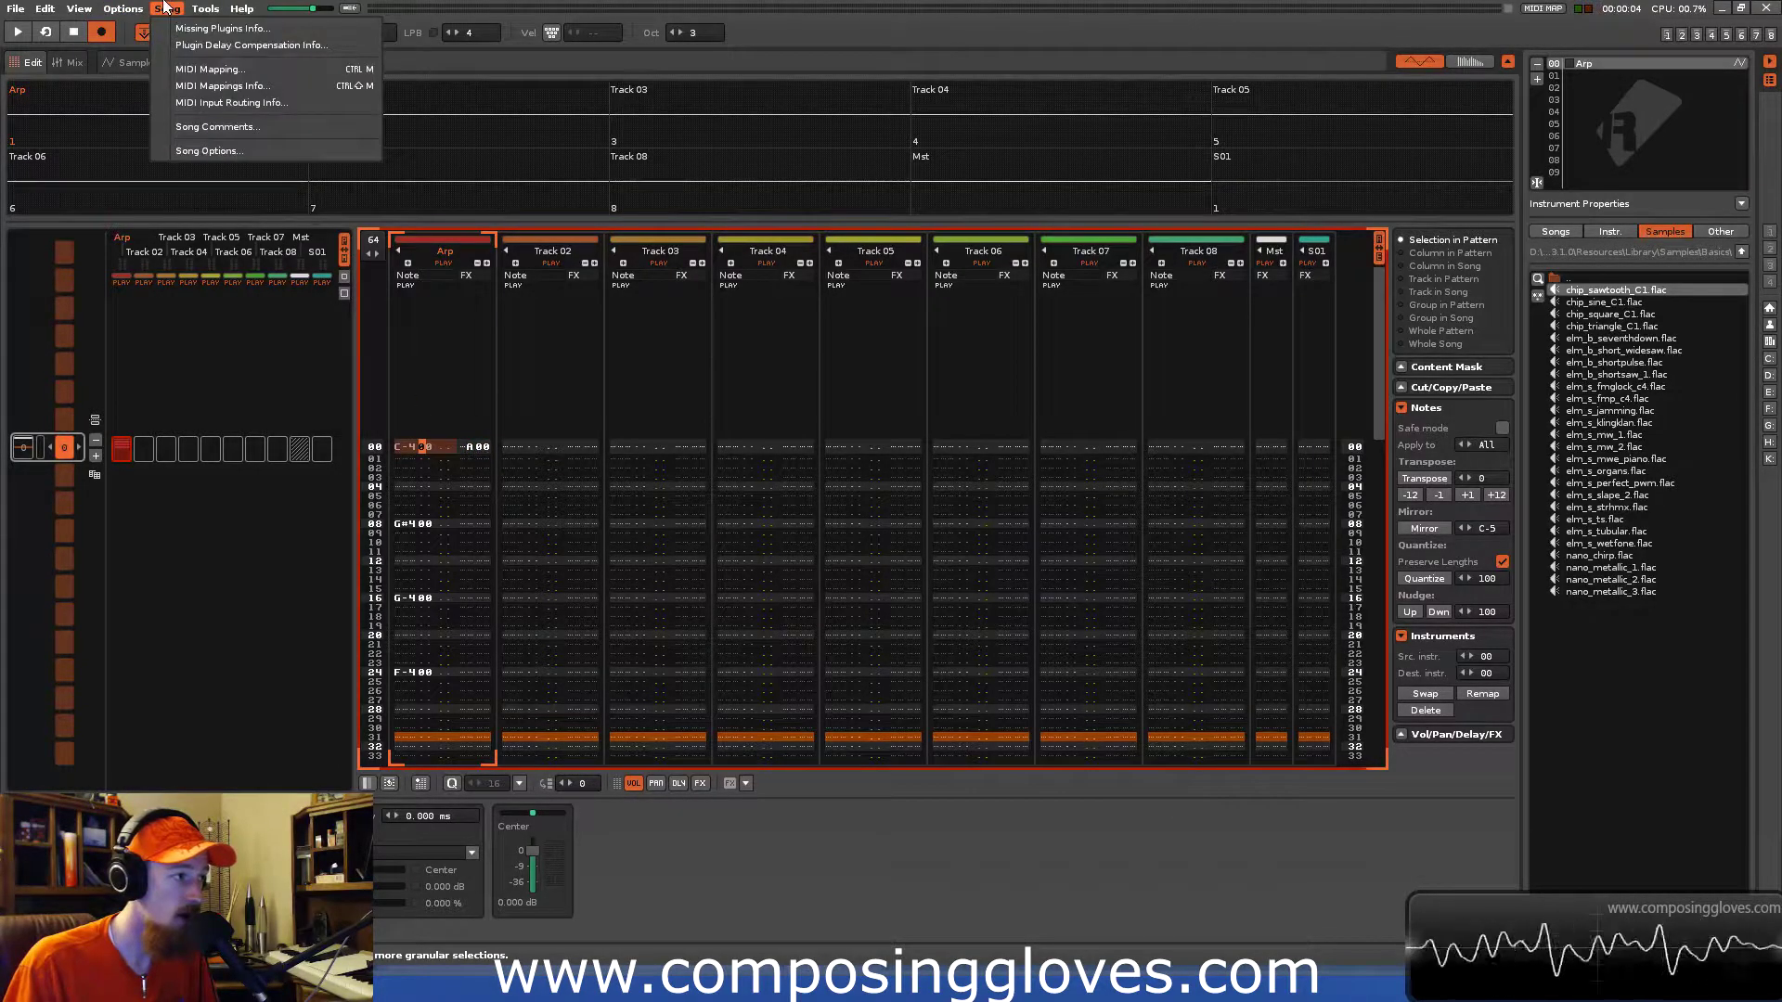
{"action": "left_click", "coordinate": [278, 147]}
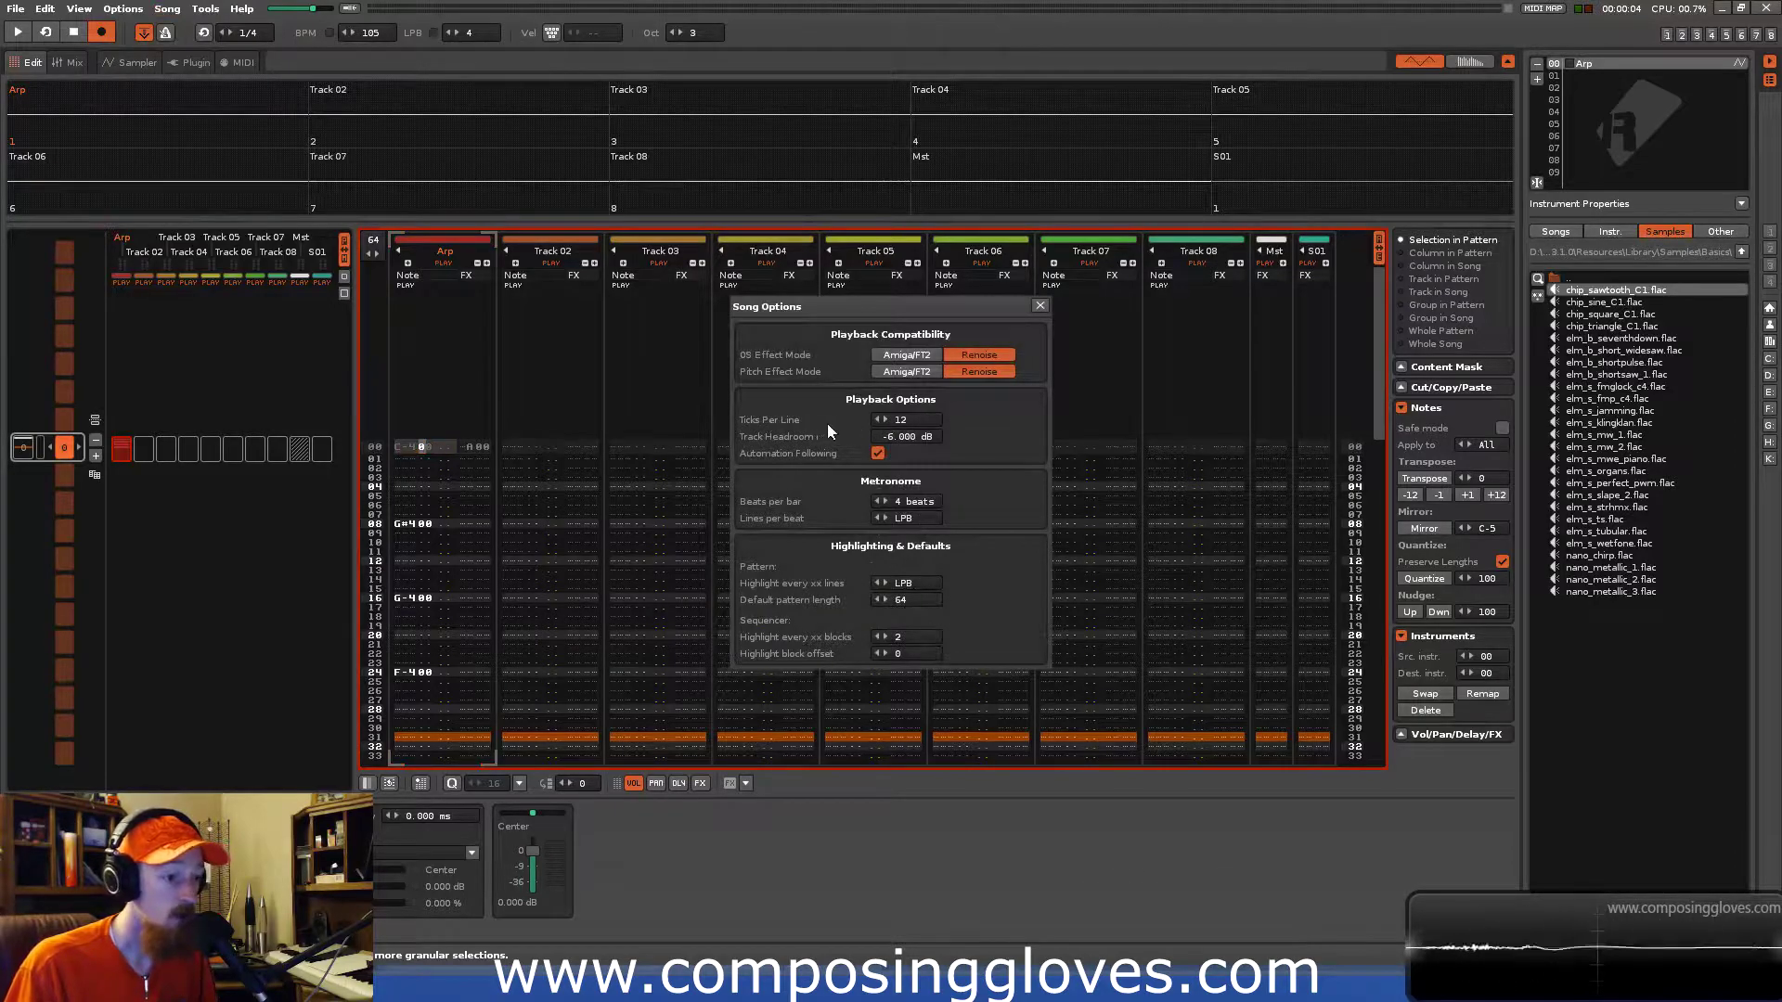
{"action": "left_click", "coordinate": [1040, 307]}
Enter a note-off on line 01 of the Arp track, and play back the start of the pattern briefly.
{"action": "left_click", "coordinate": [478, 447]}
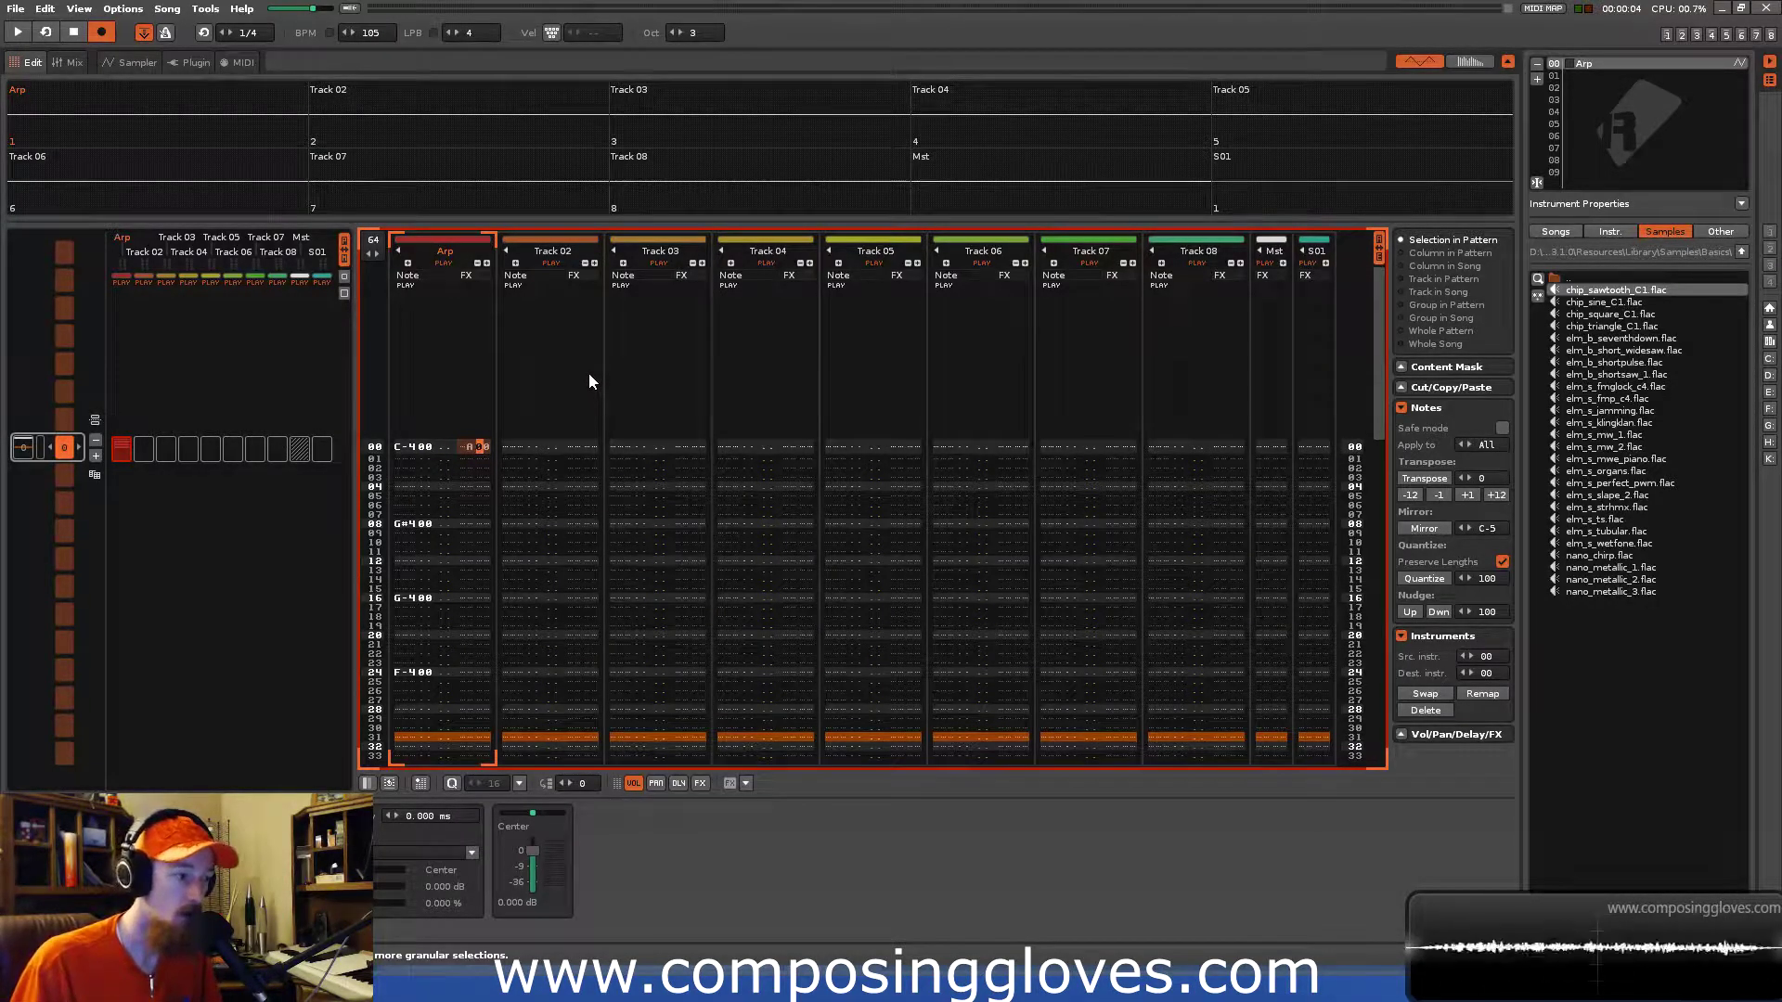
{"action": "key", "text": "Down"}
{"action": "key", "text": "Left"}
{"action": "key", "text": "Left"}
{"action": "key", "text": "Caps_Lock"}
{"action": "key", "text": "space"}
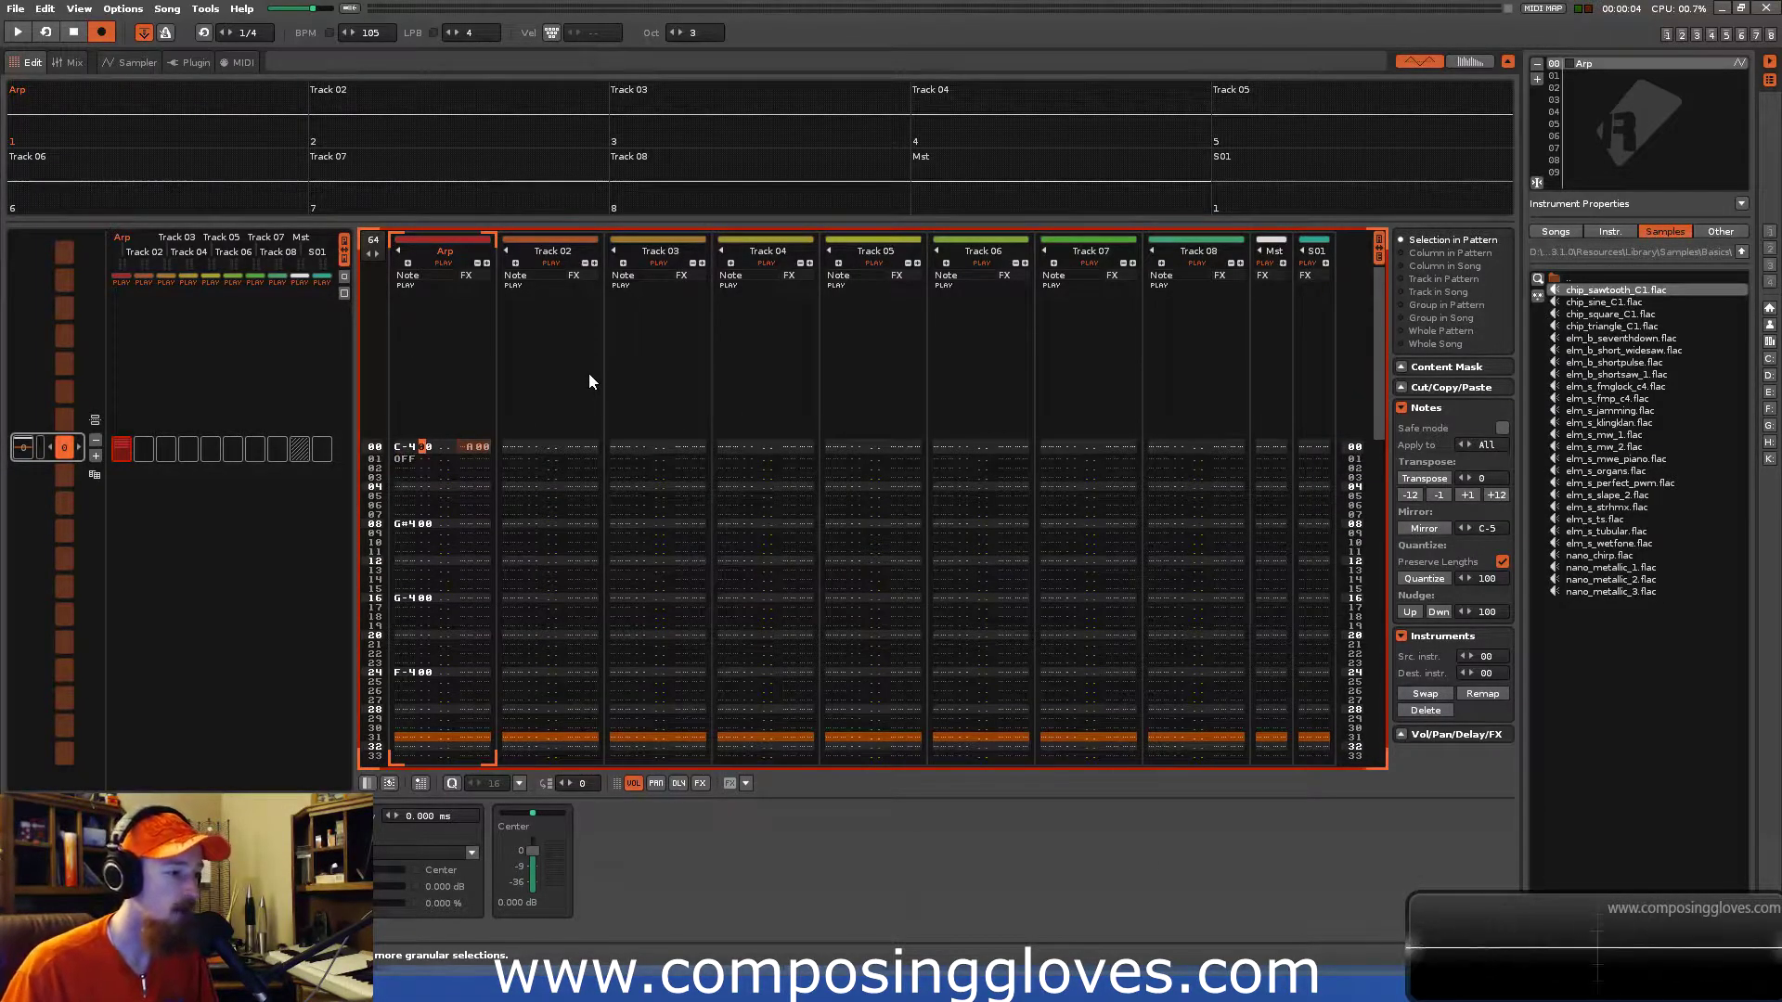
{"action": "key", "text": "space"}
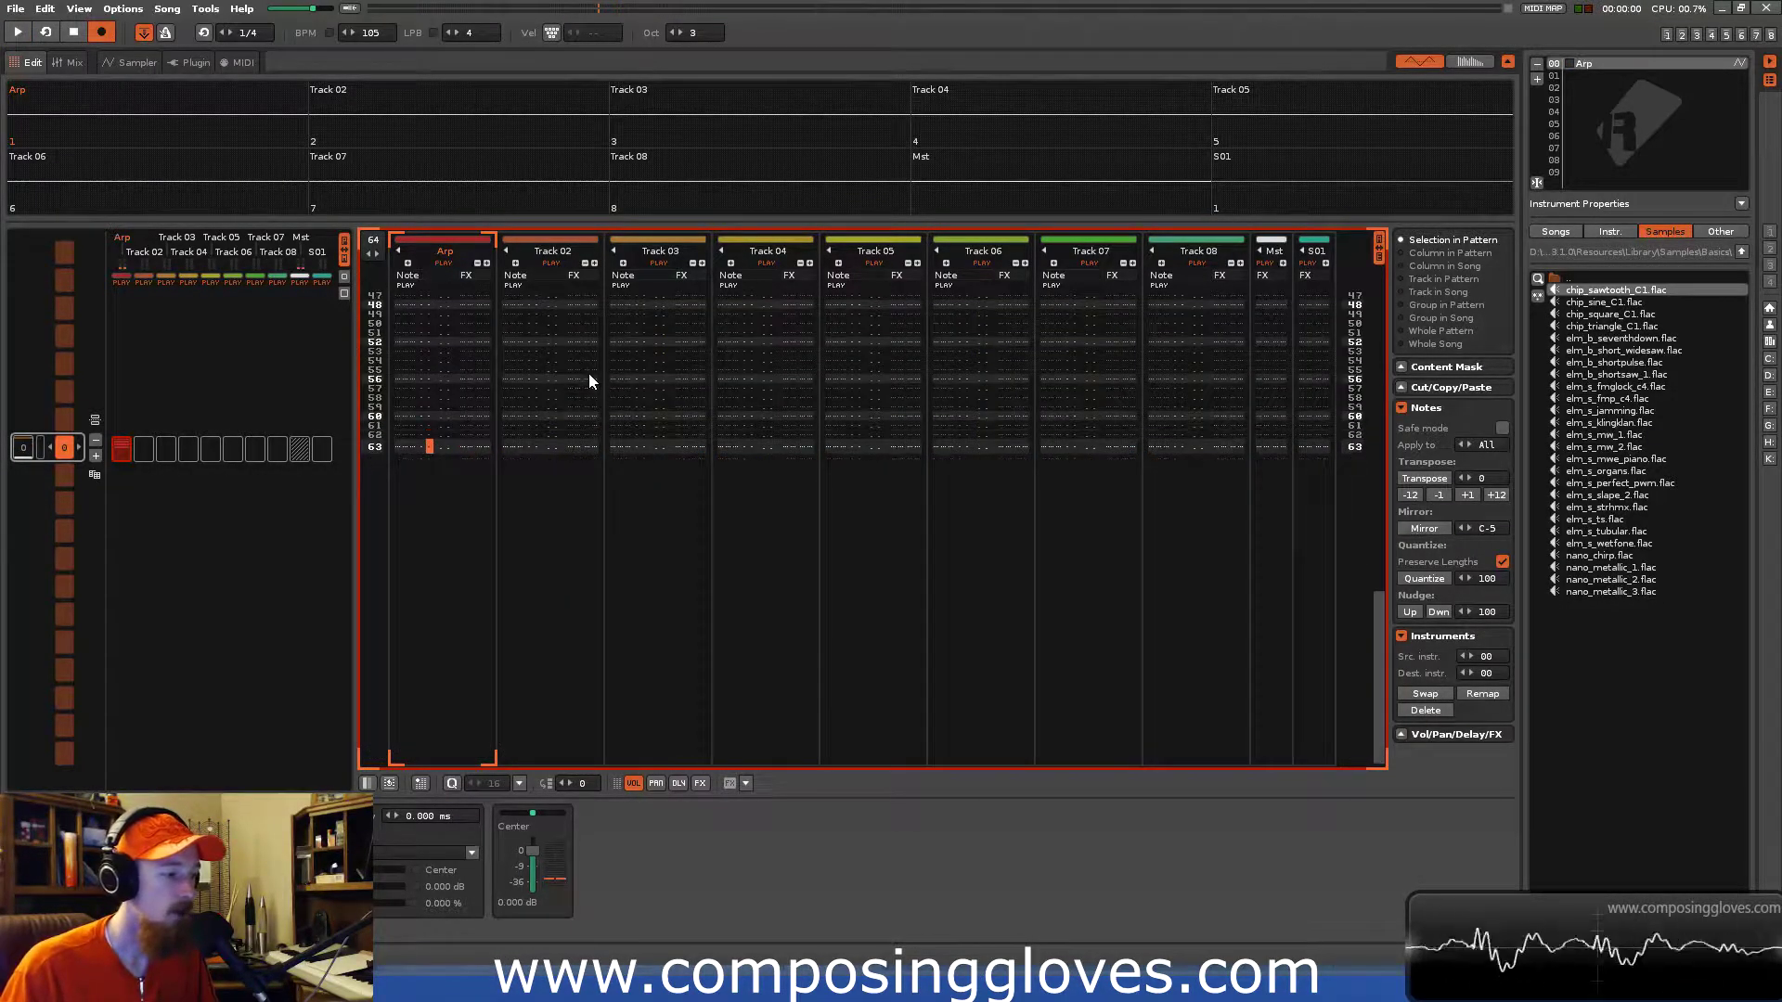
Set the arpeggio effect on line 00 of the Arp track to A37.
{"action": "key", "text": "Right"}
{"action": "key", "text": "Right"}
{"action": "key", "text": "Right"}
{"action": "key", "text": "Right"}
{"action": "key", "text": "Right"}
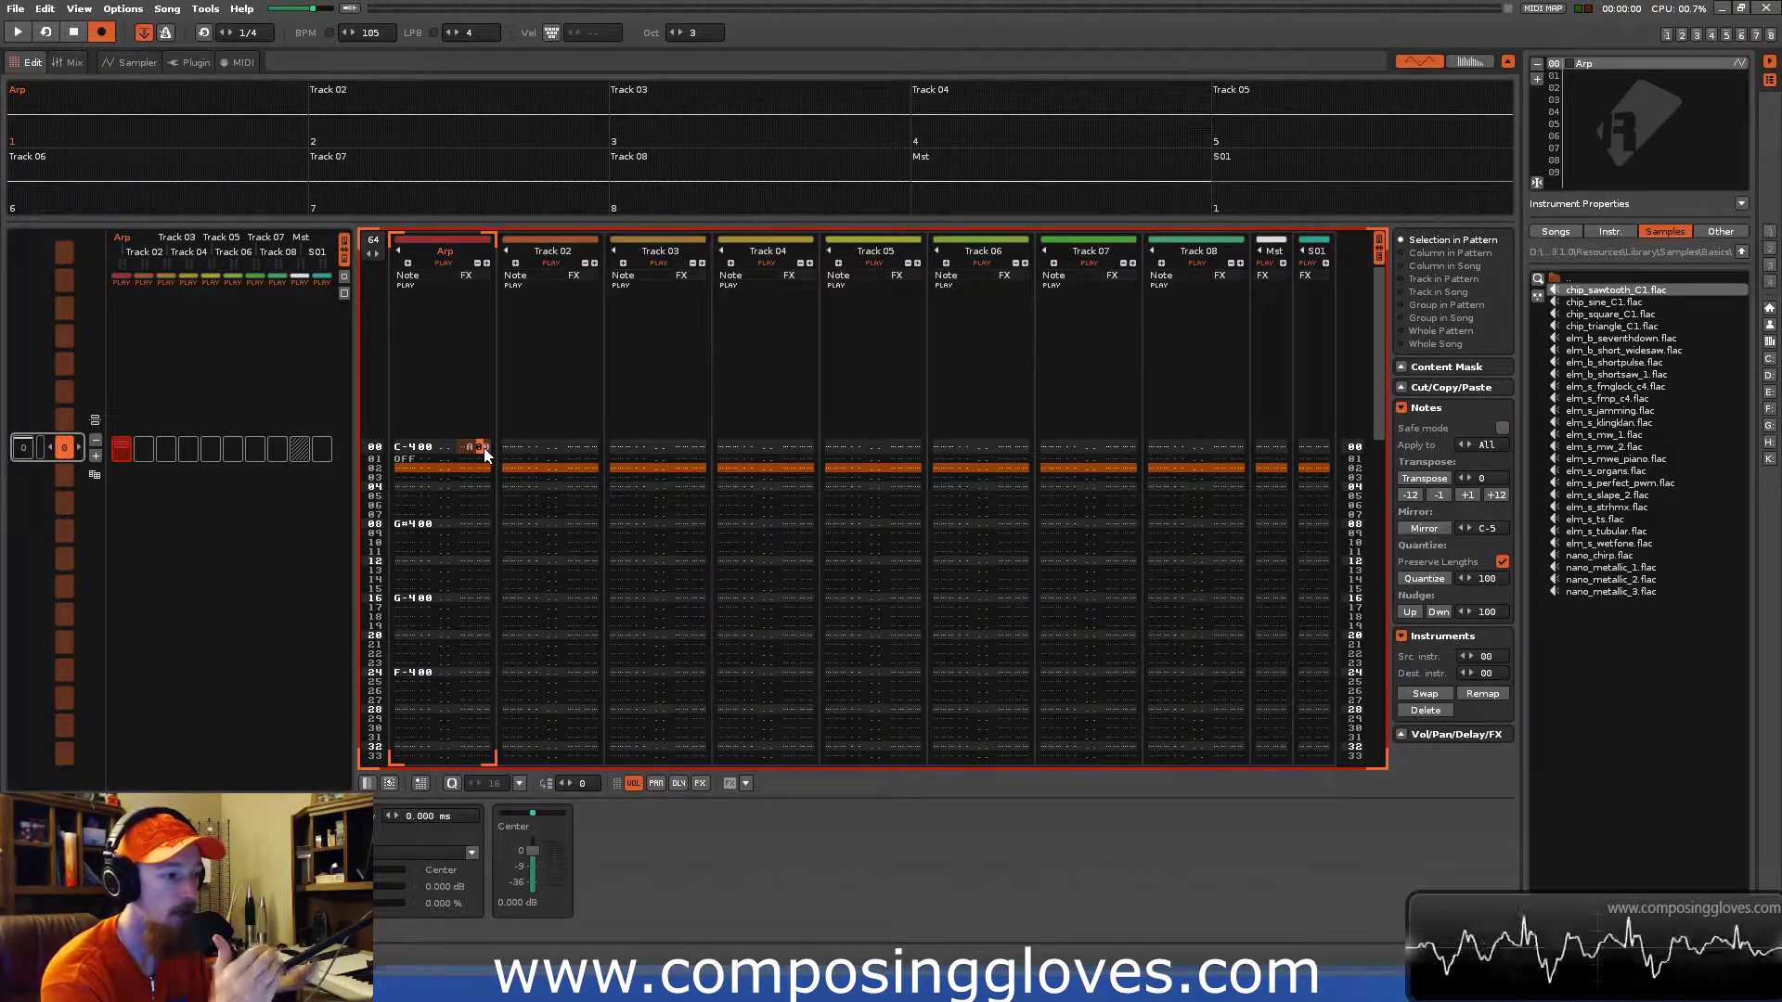
{"action": "type", "text": "3"}
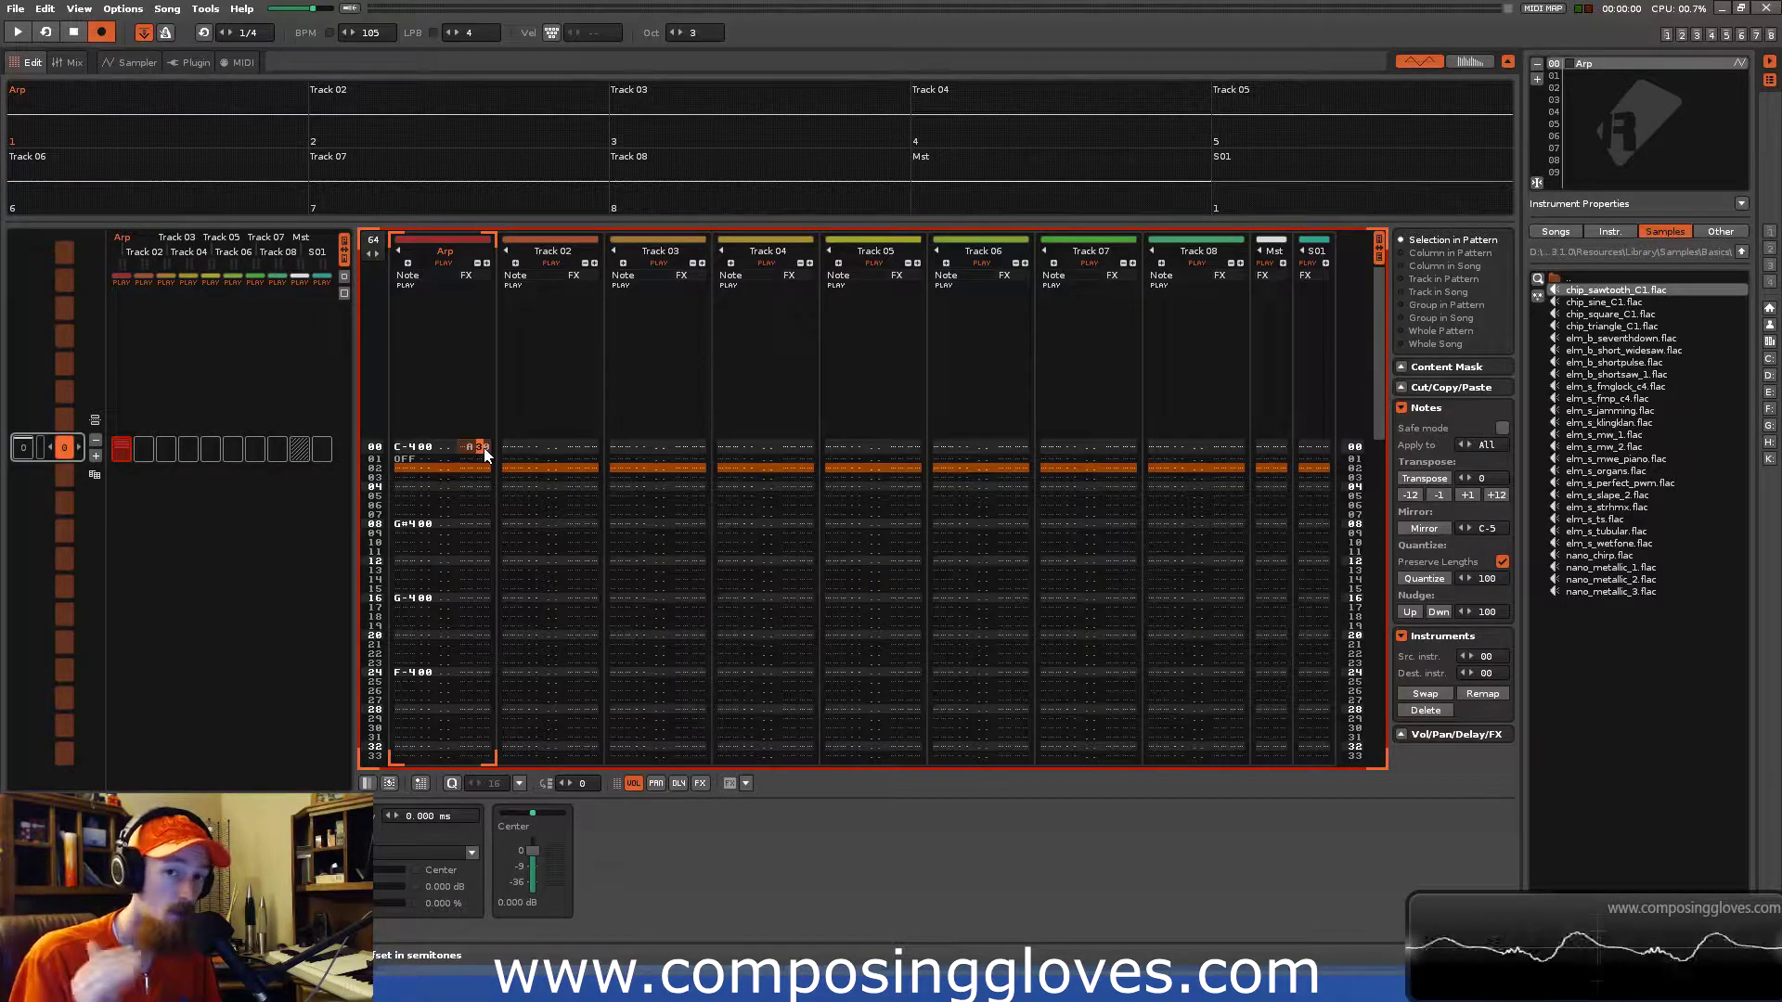
{"action": "key", "text": "Right"}
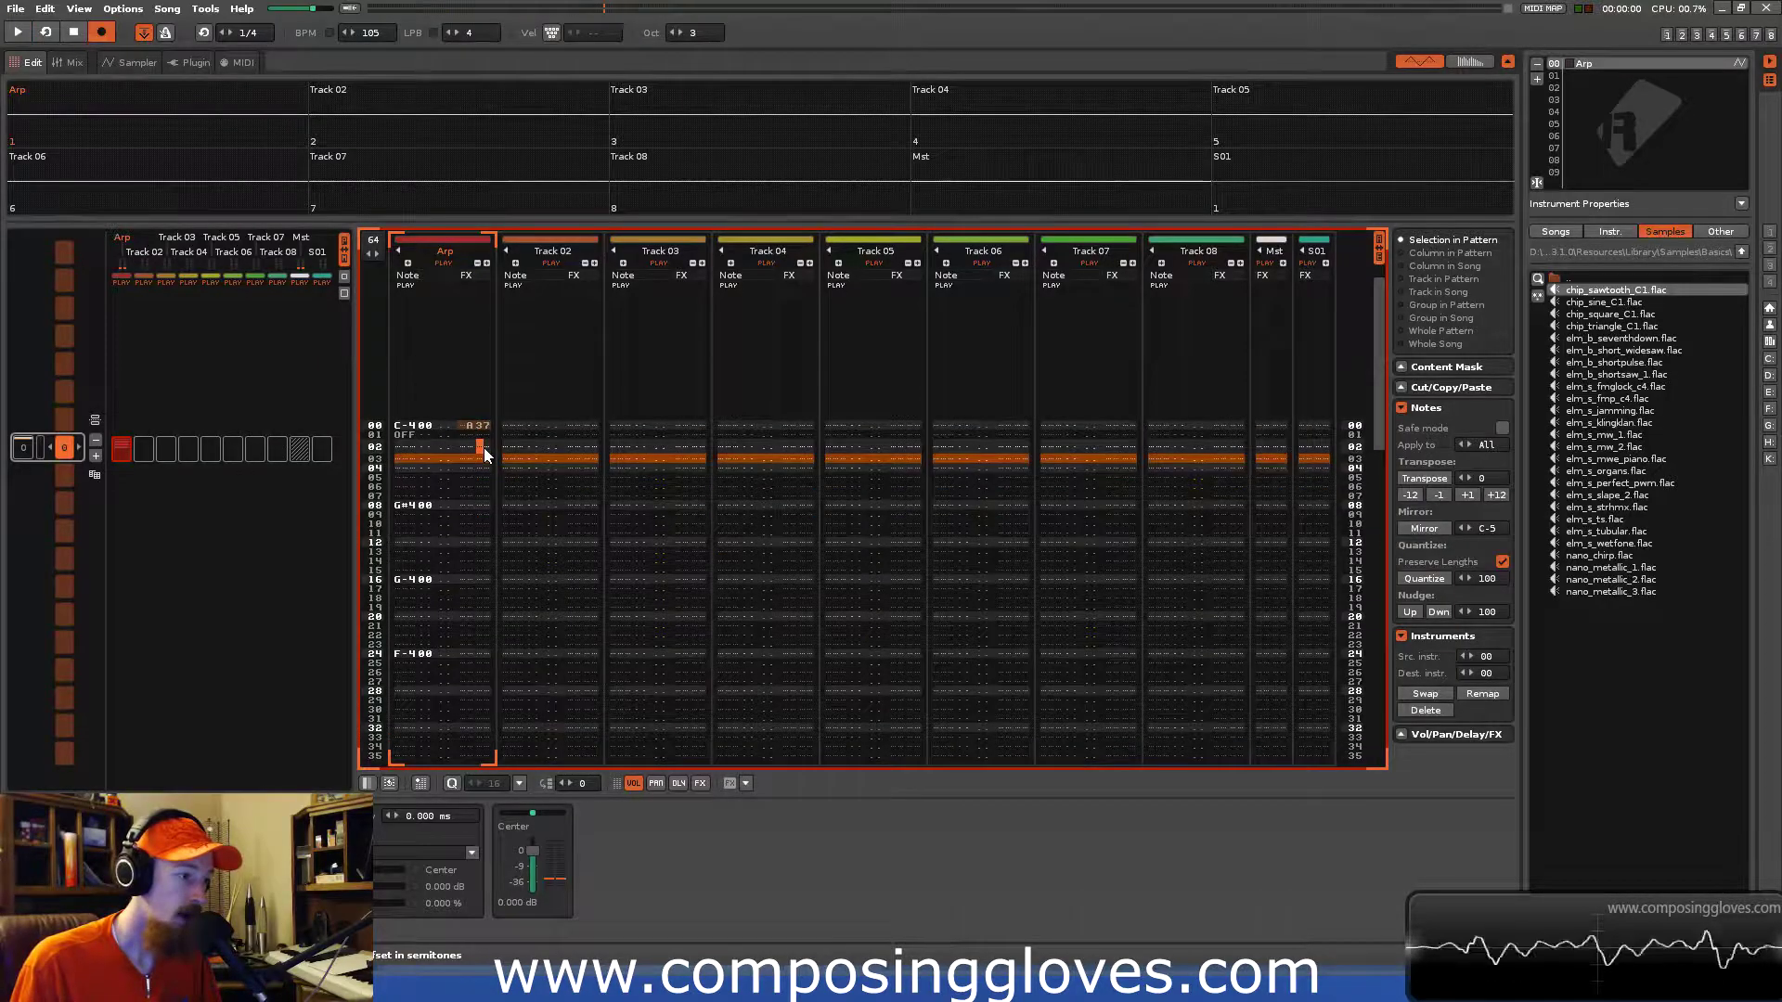
Raise the keyboard octave to 4 and replace the note on line 00 of the Arp track with C-5.
{"action": "key", "text": "Left"}
{"action": "key", "text": "Left"}
{"action": "key", "text": "Left"}
{"action": "key", "text": "Left"}
{"action": "key", "text": "Left"}
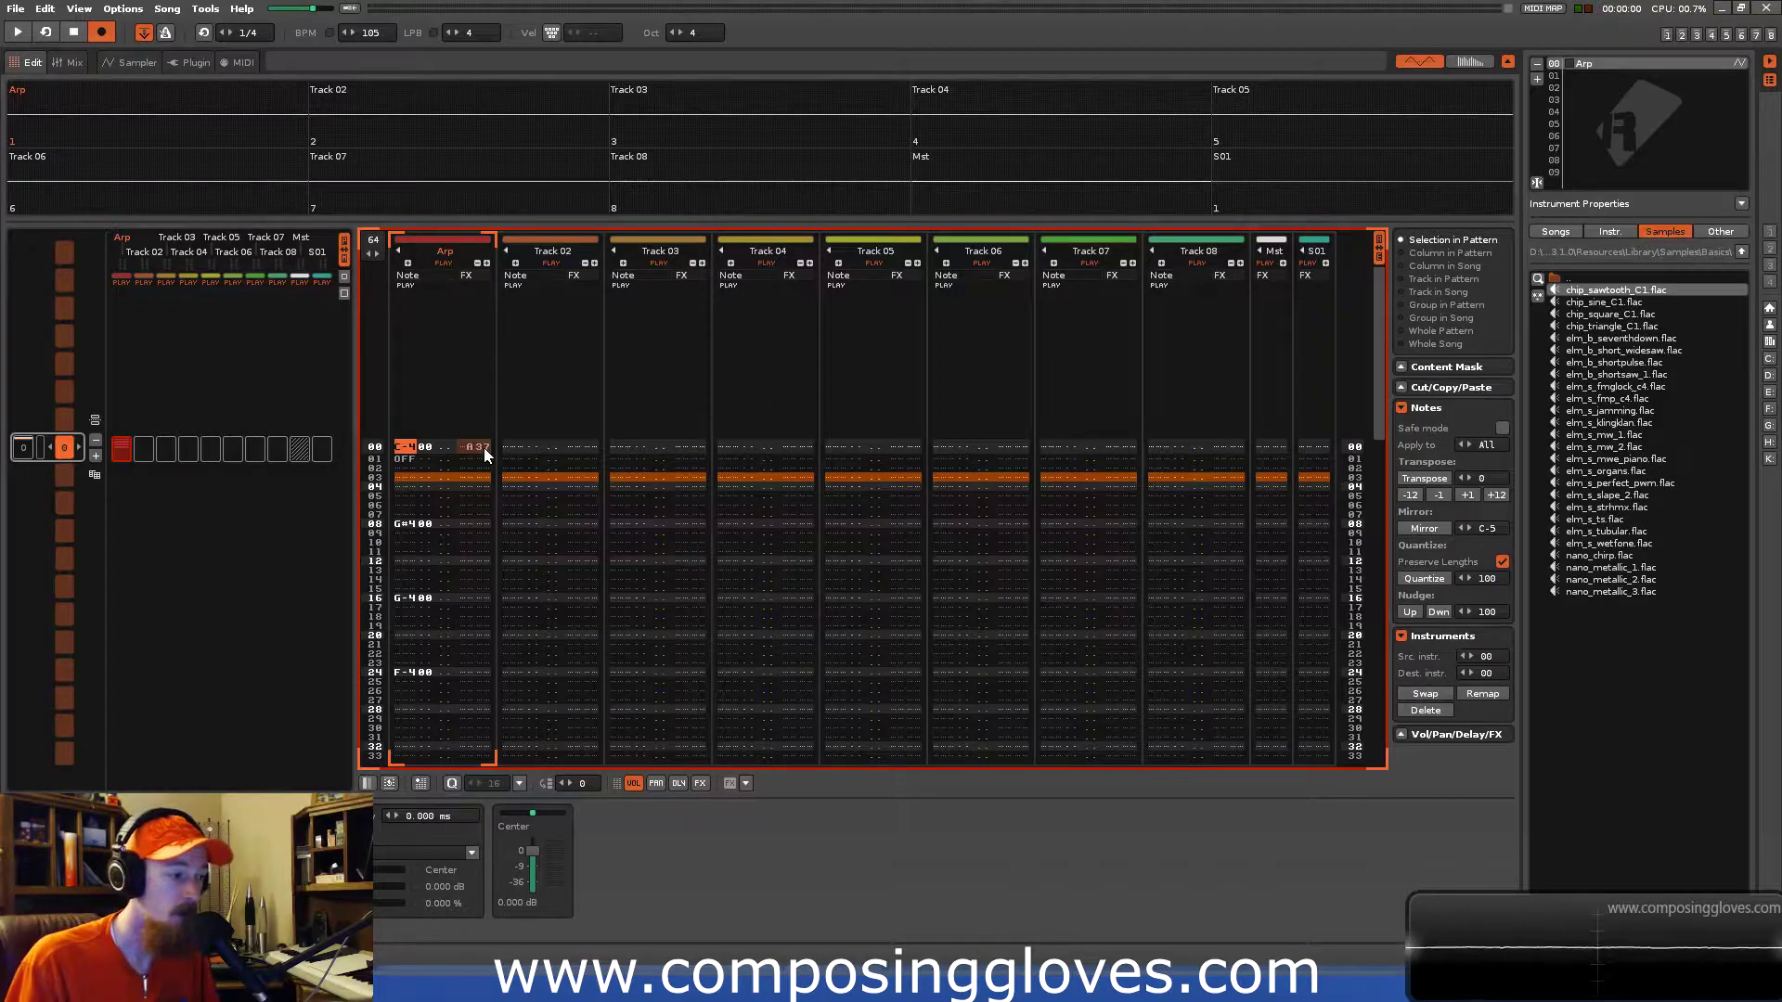
{"action": "key", "text": "q"}
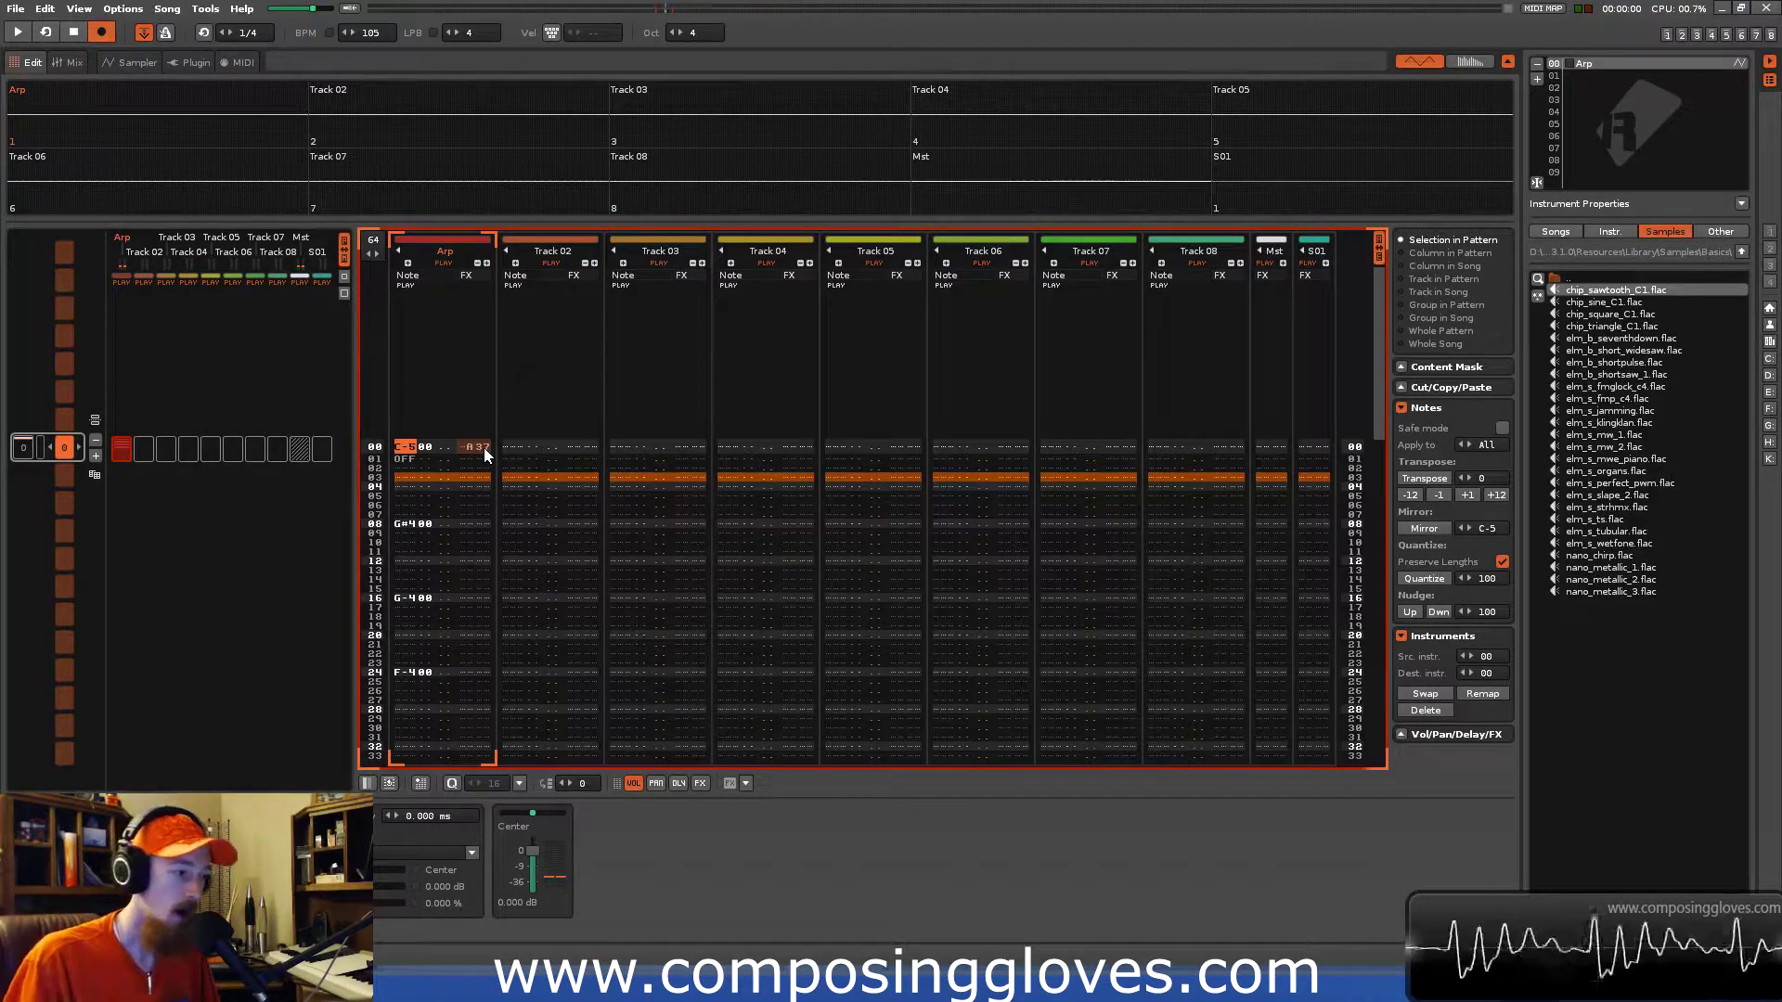
Transpose the Arp track's notes from line 02 to the end of the pattern up by 12 semitones.
{"action": "key", "text": "Down"}
{"action": "key", "text": "Down"}
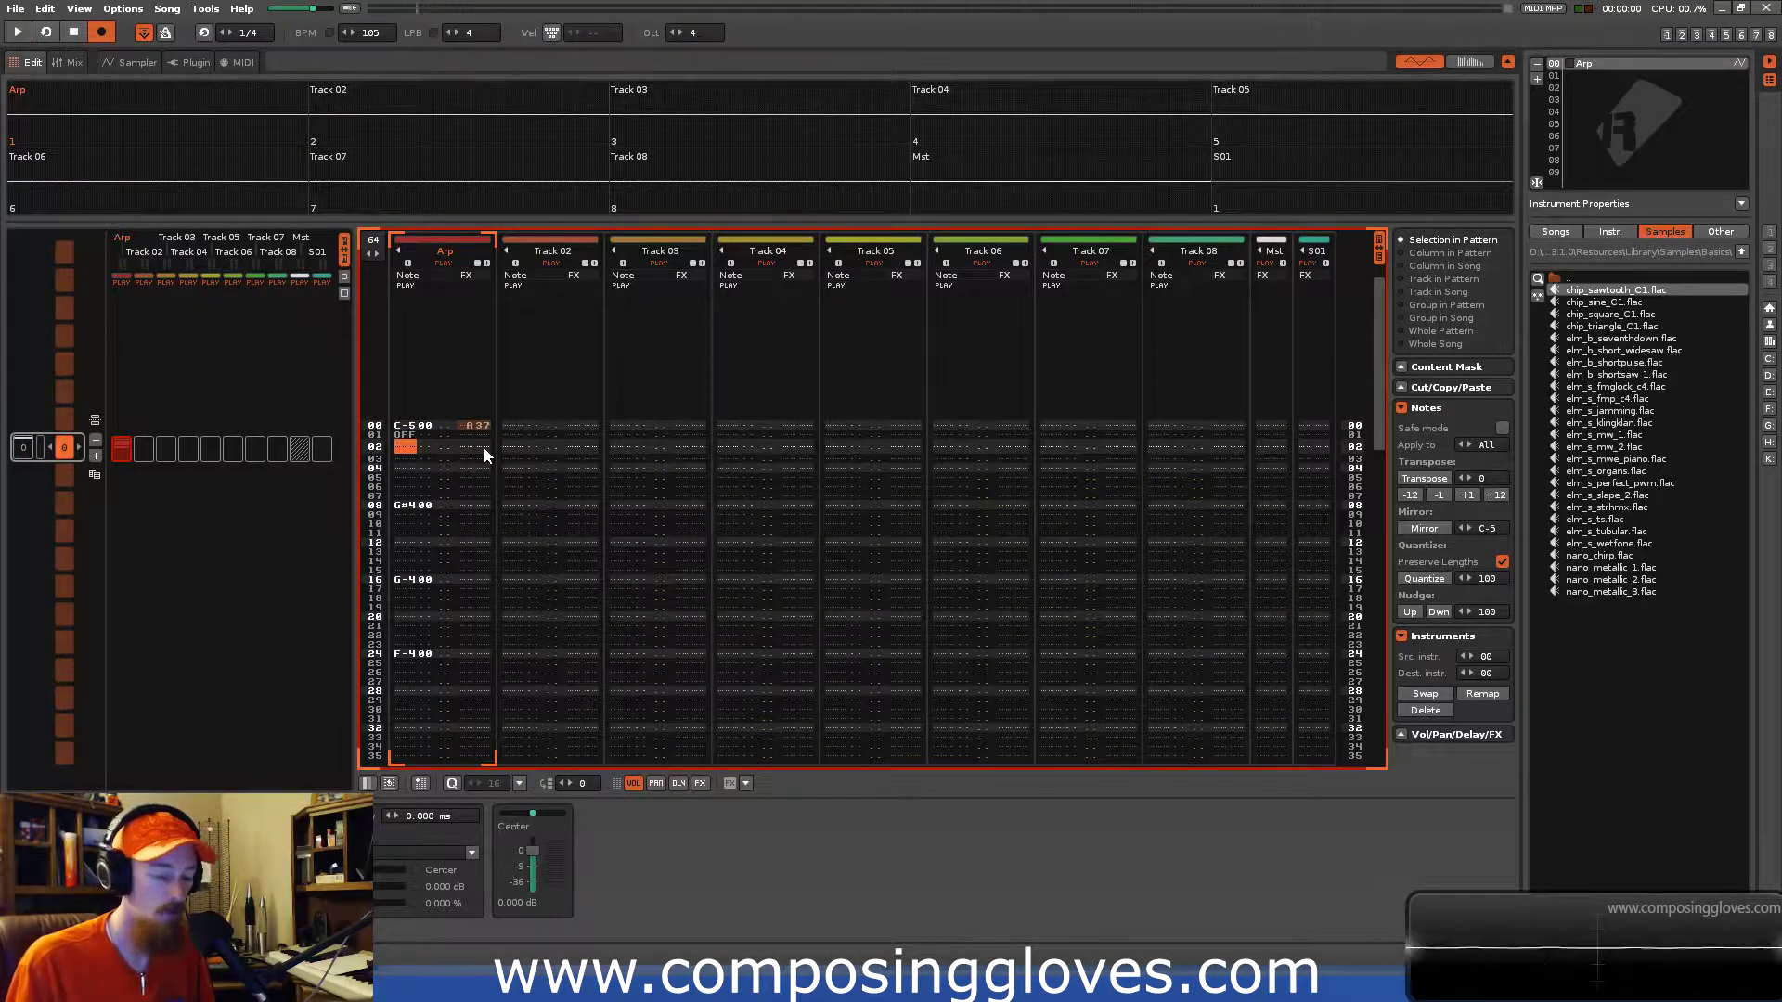
{"action": "key", "text": "shift+End"}
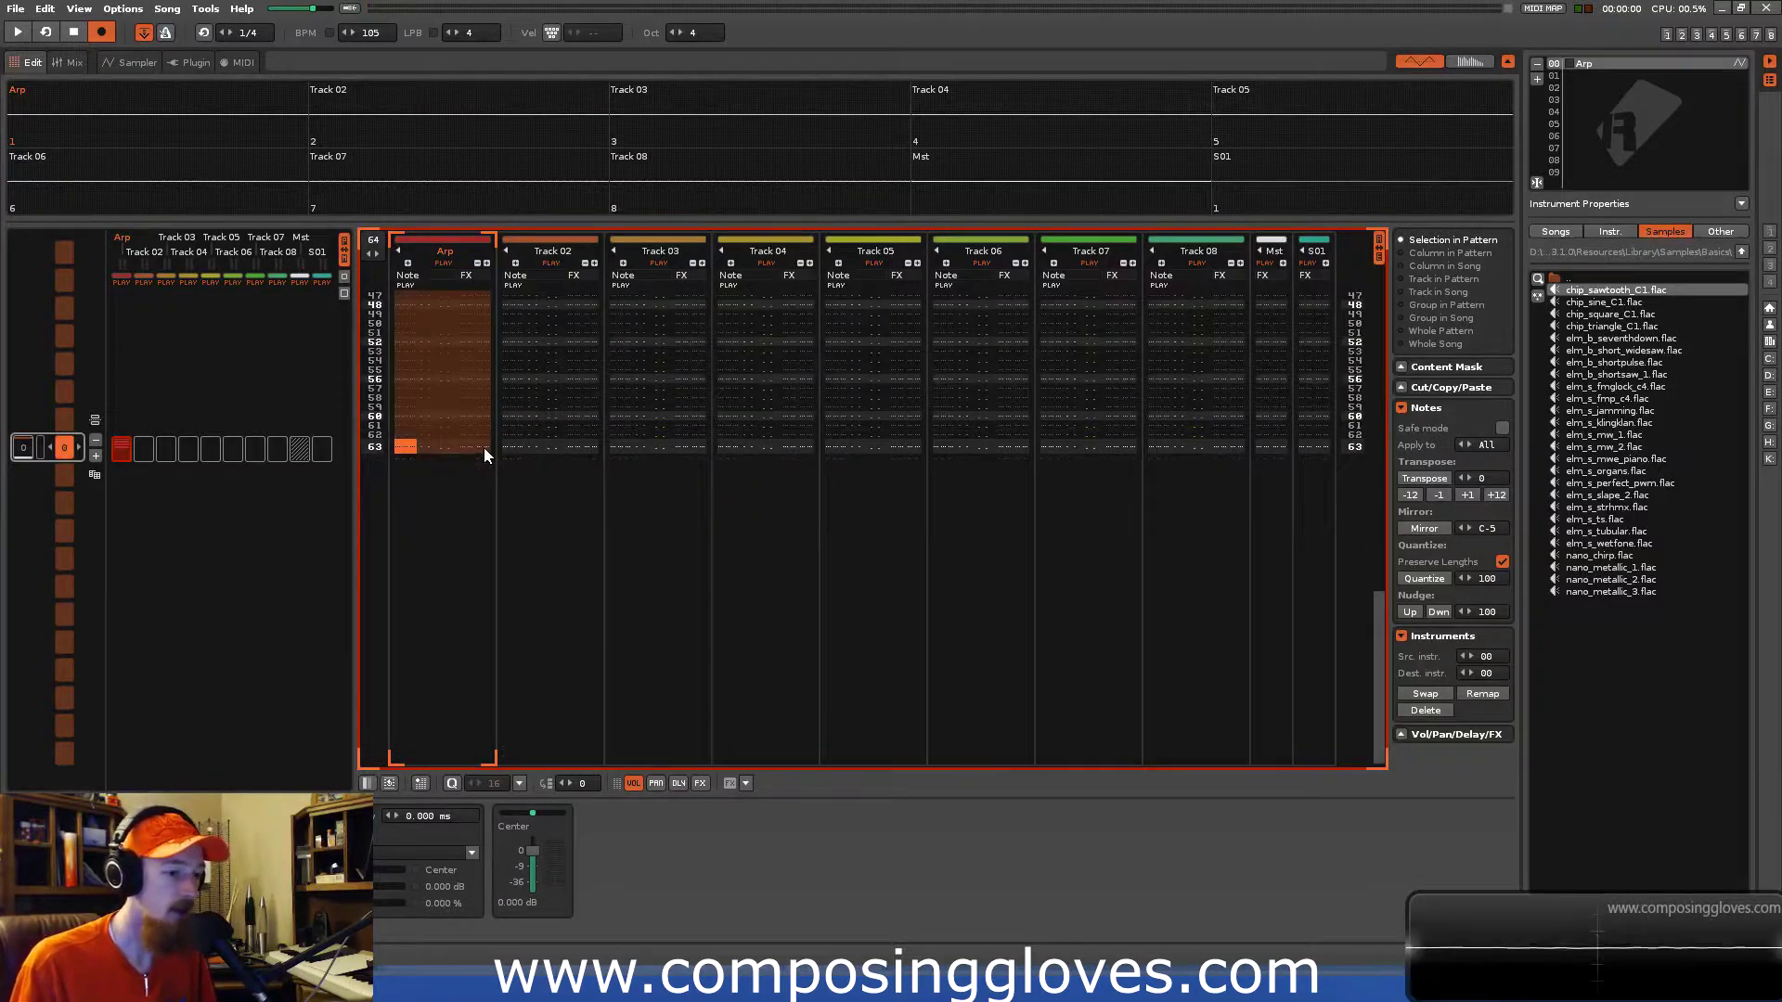
{"action": "left_click", "coordinate": [1381, 247]}
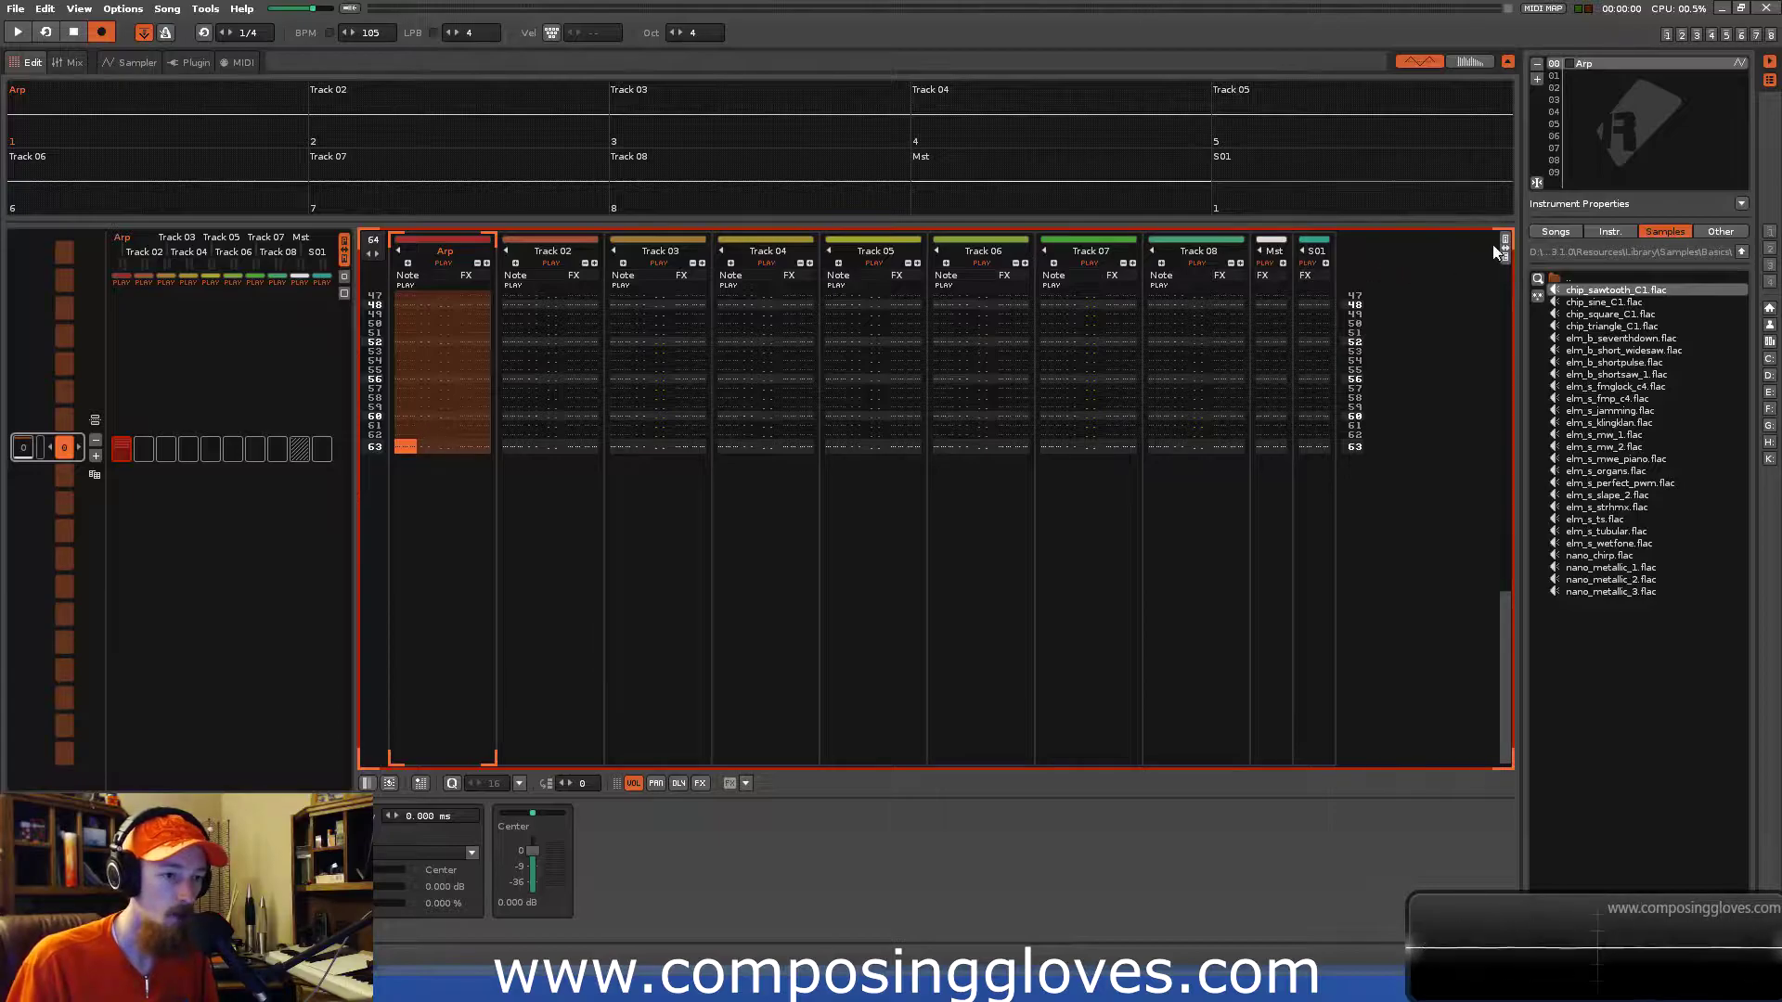
{"action": "left_click", "coordinate": [1506, 245]}
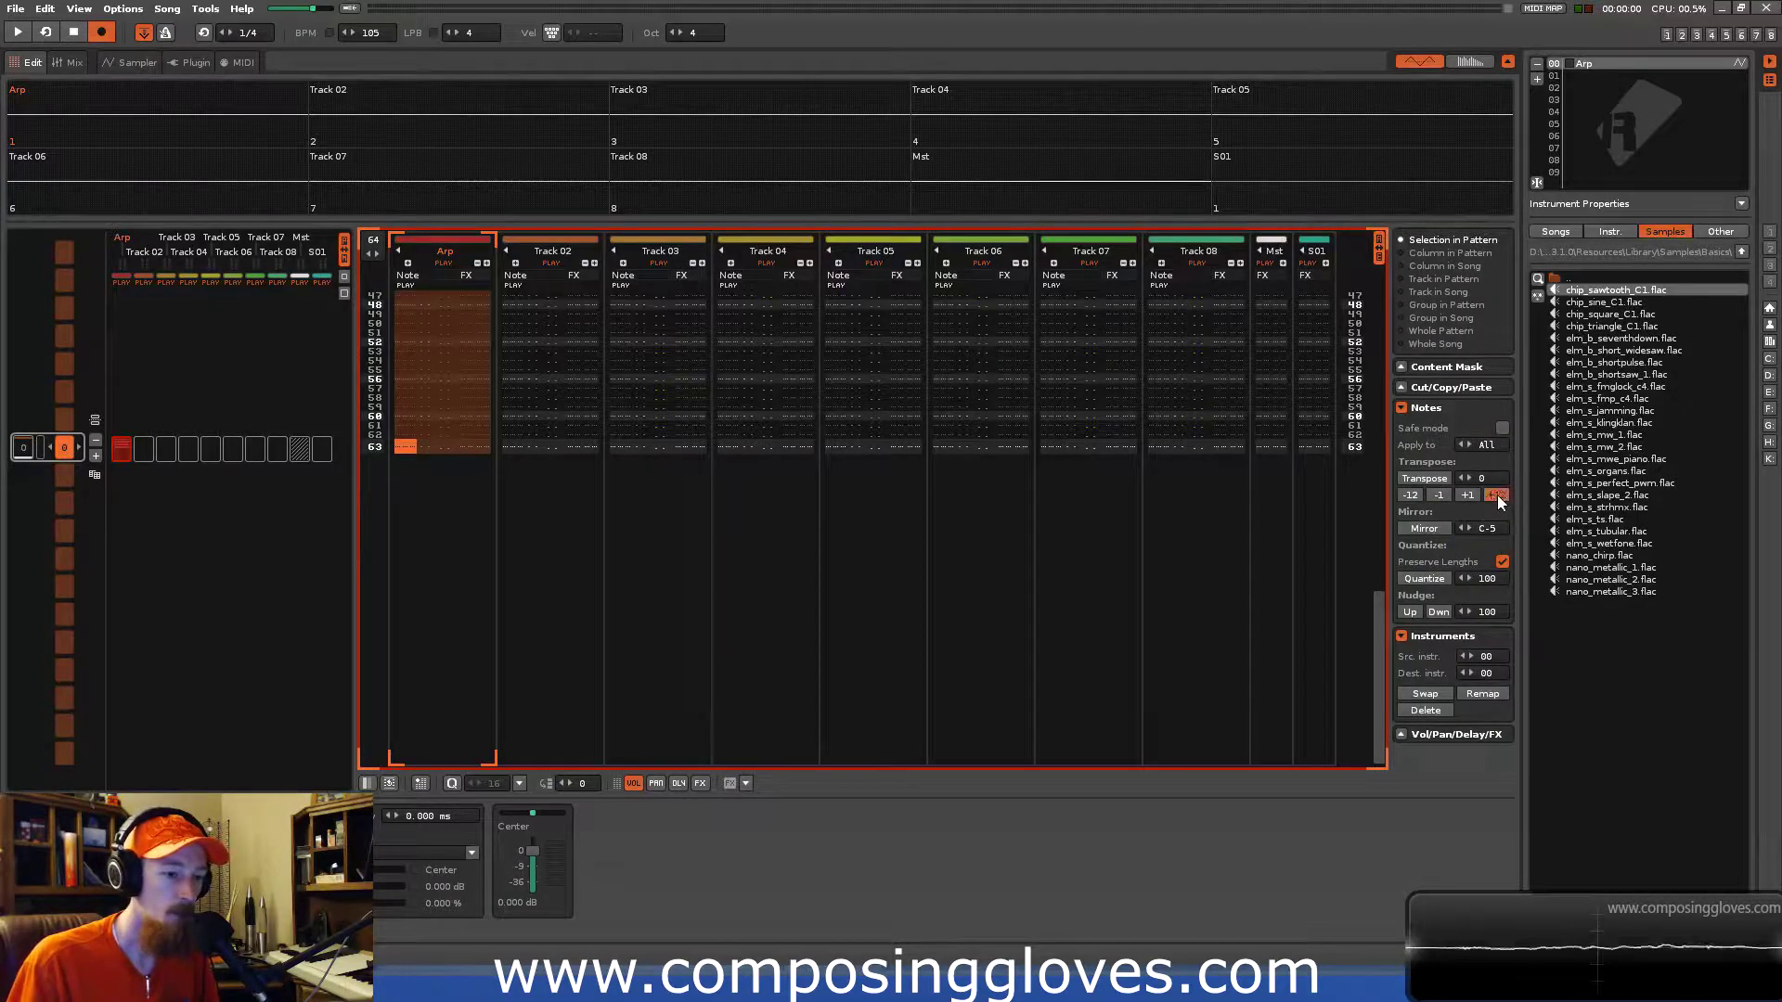
{"action": "scroll", "coordinate": [715, 520], "scroll_direction": "up", "scroll_amount": 10}
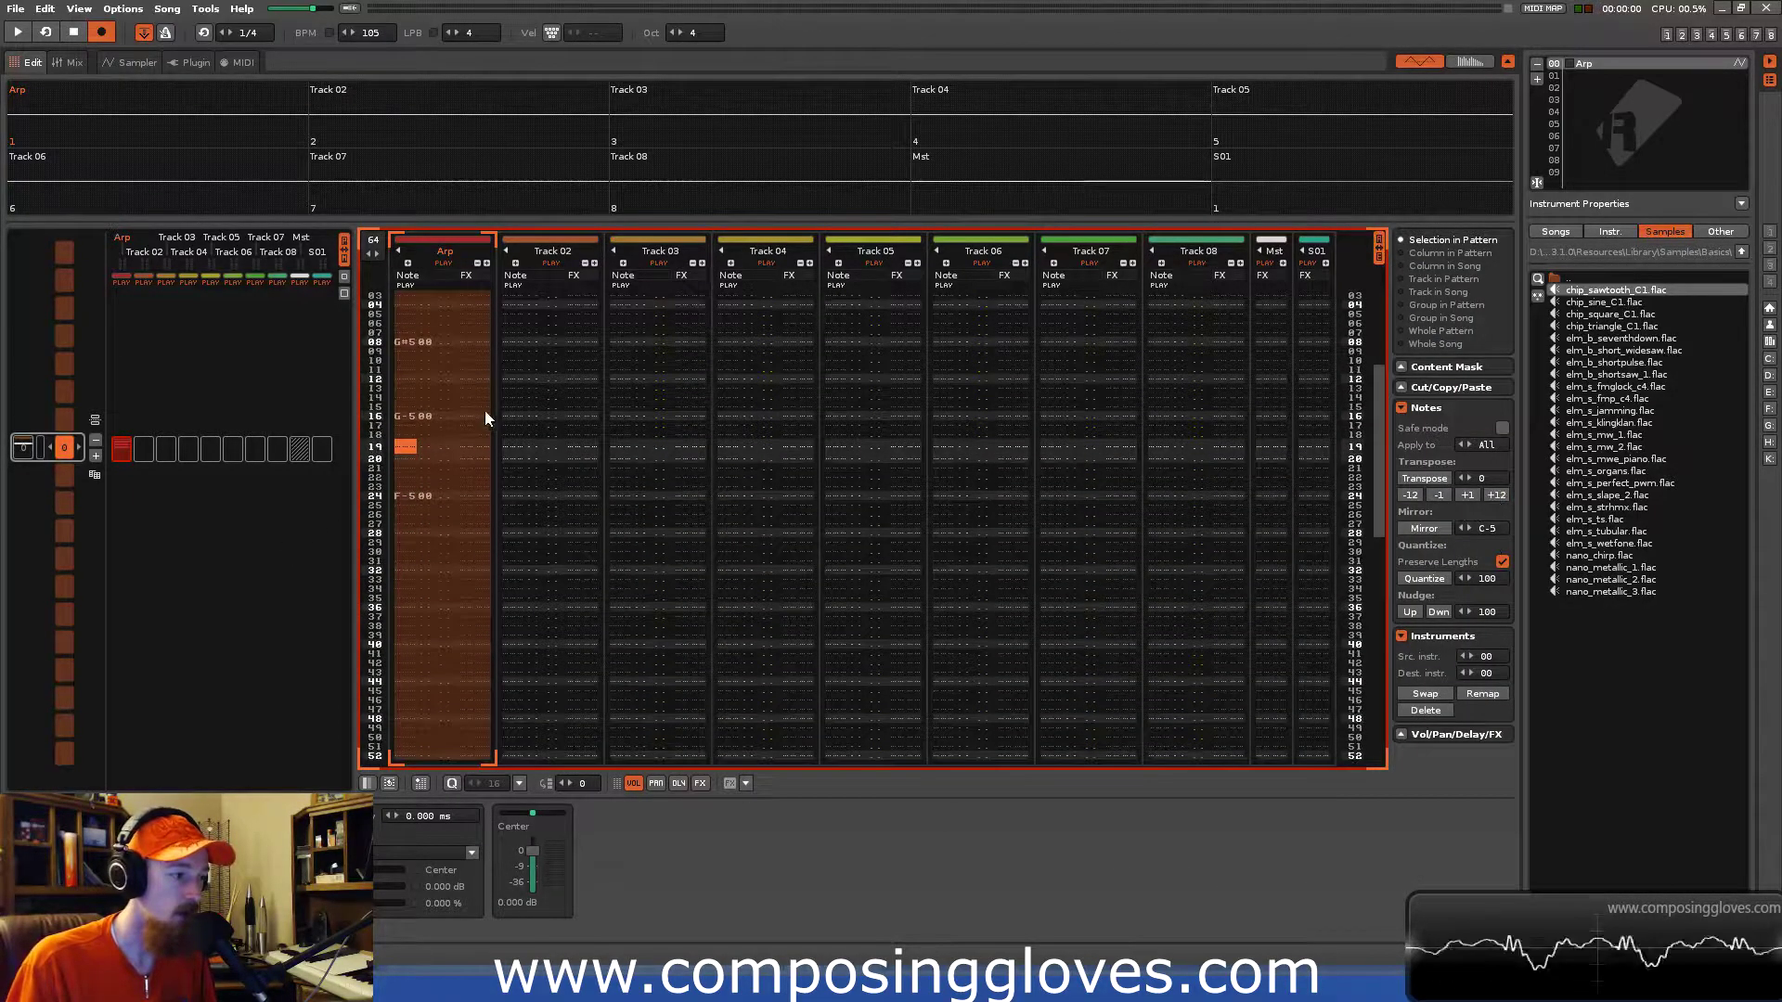
{"action": "scroll", "coordinate": [446, 423], "scroll_direction": "down", "scroll_amount": 10}
{"action": "scroll", "coordinate": [402, 435], "scroll_direction": "down", "scroll_amount": 3}
Copy the C-5 note with its A37 effect and note-off from lines 00 and 01, and paste it at lines 02 and 04.
{"action": "key", "text": "Up"}
{"action": "key", "text": "Up"}
{"action": "key", "text": "Down"}
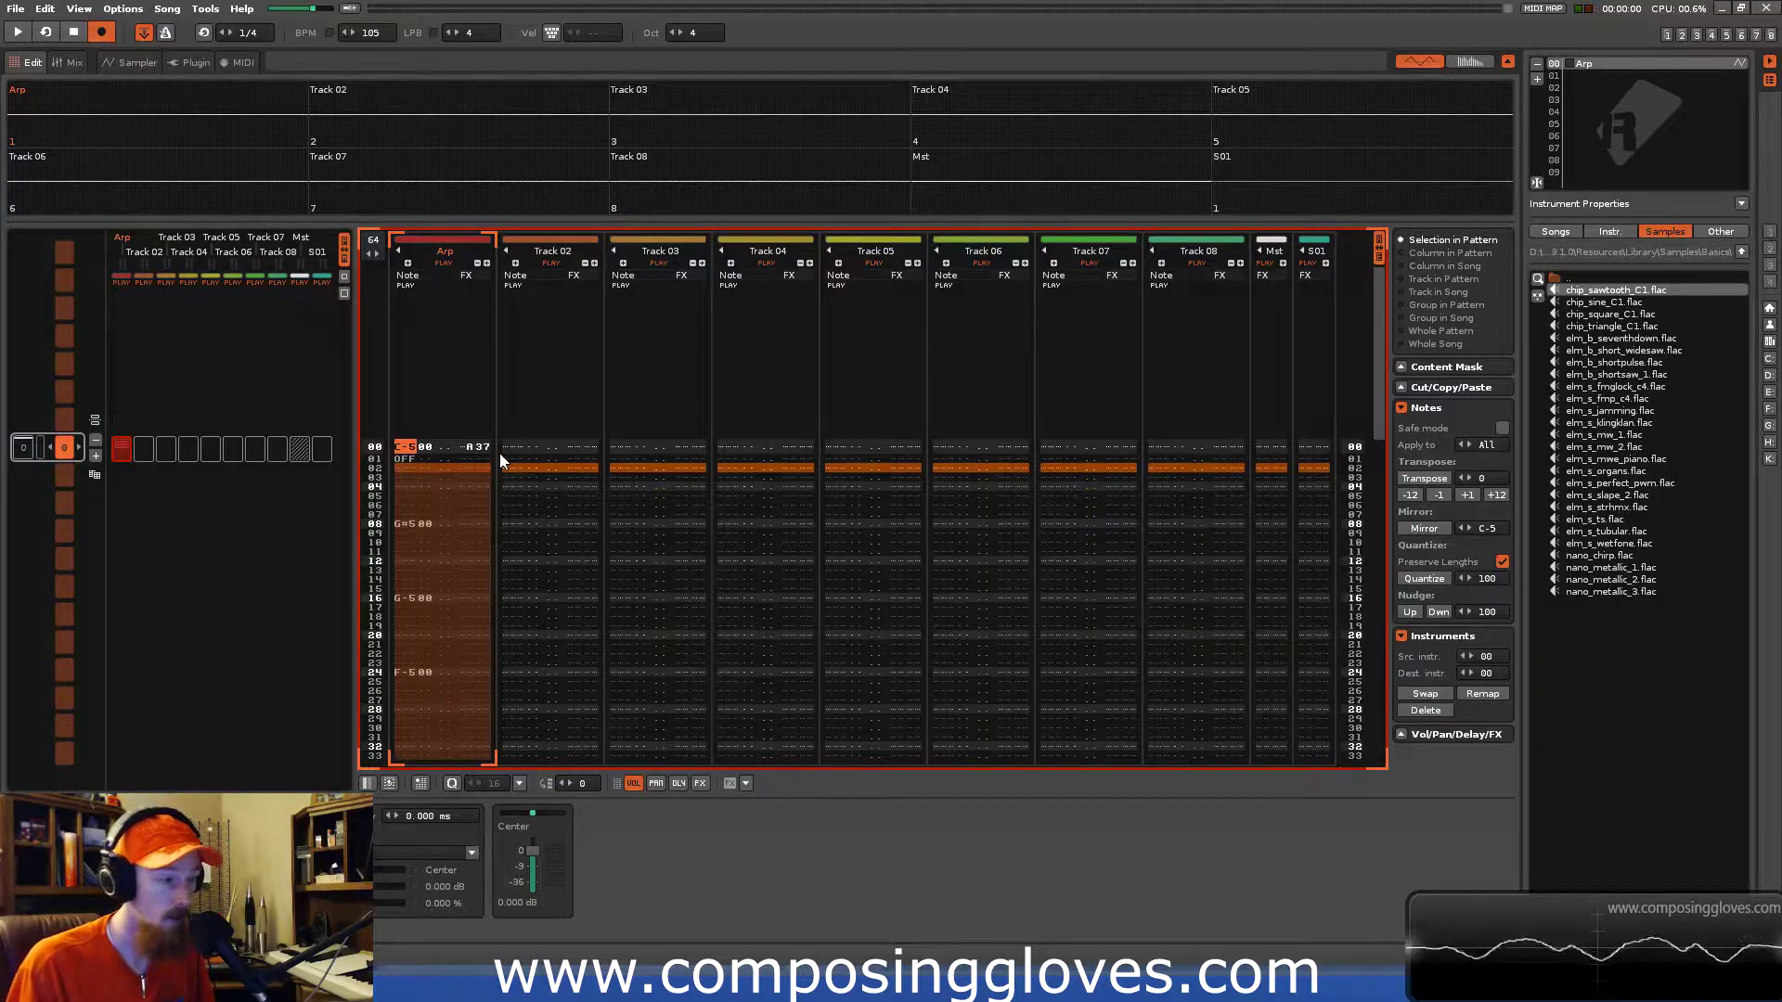
{"action": "key", "text": "Up"}
{"action": "key", "text": "Down"}
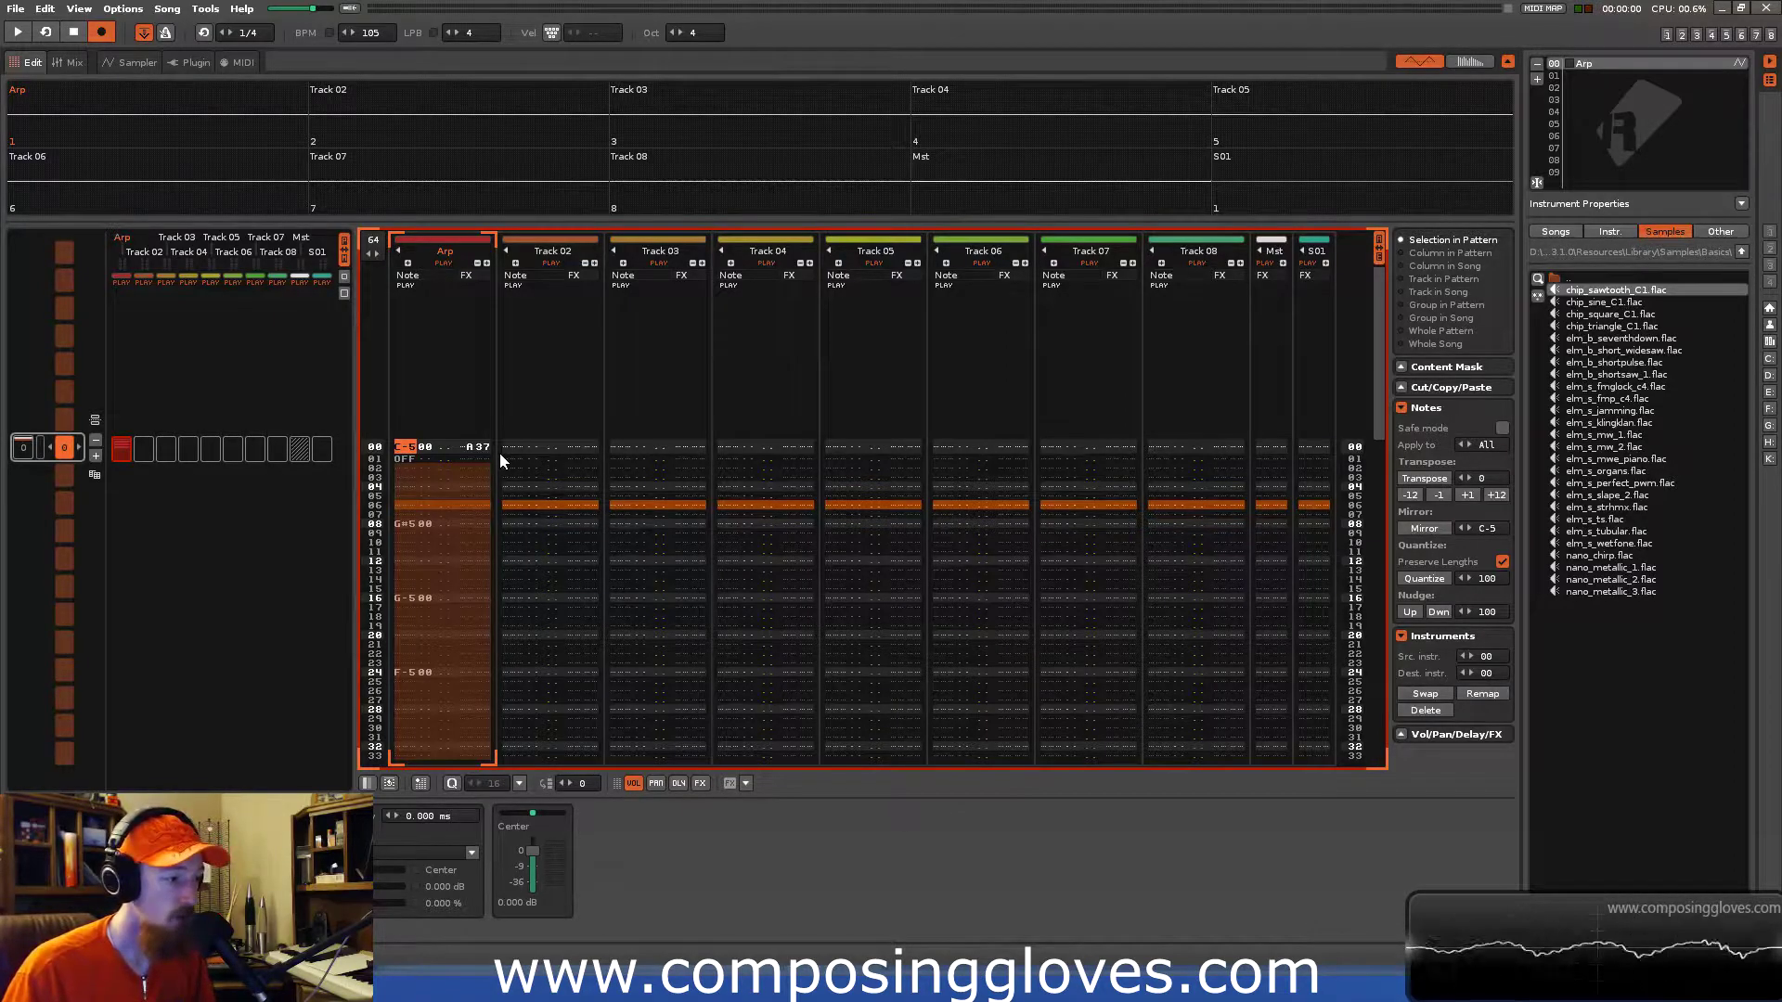
{"action": "key", "text": "Escape"}
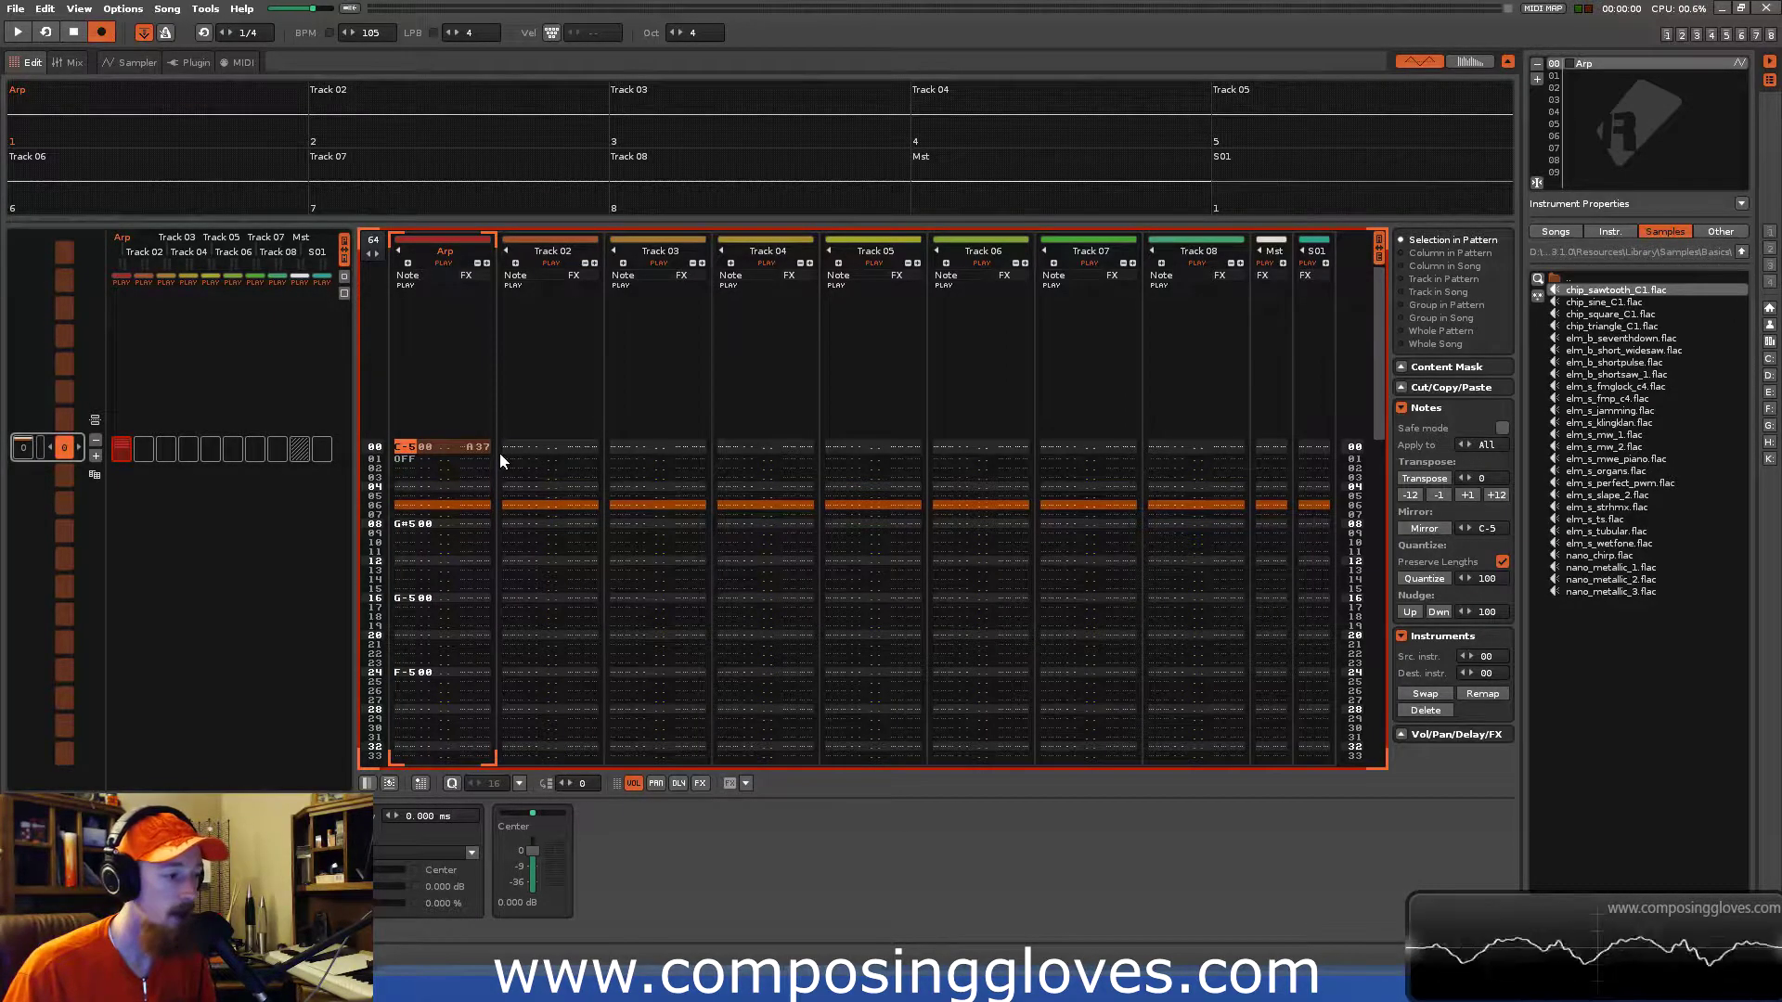
{"action": "key", "text": "Down"}
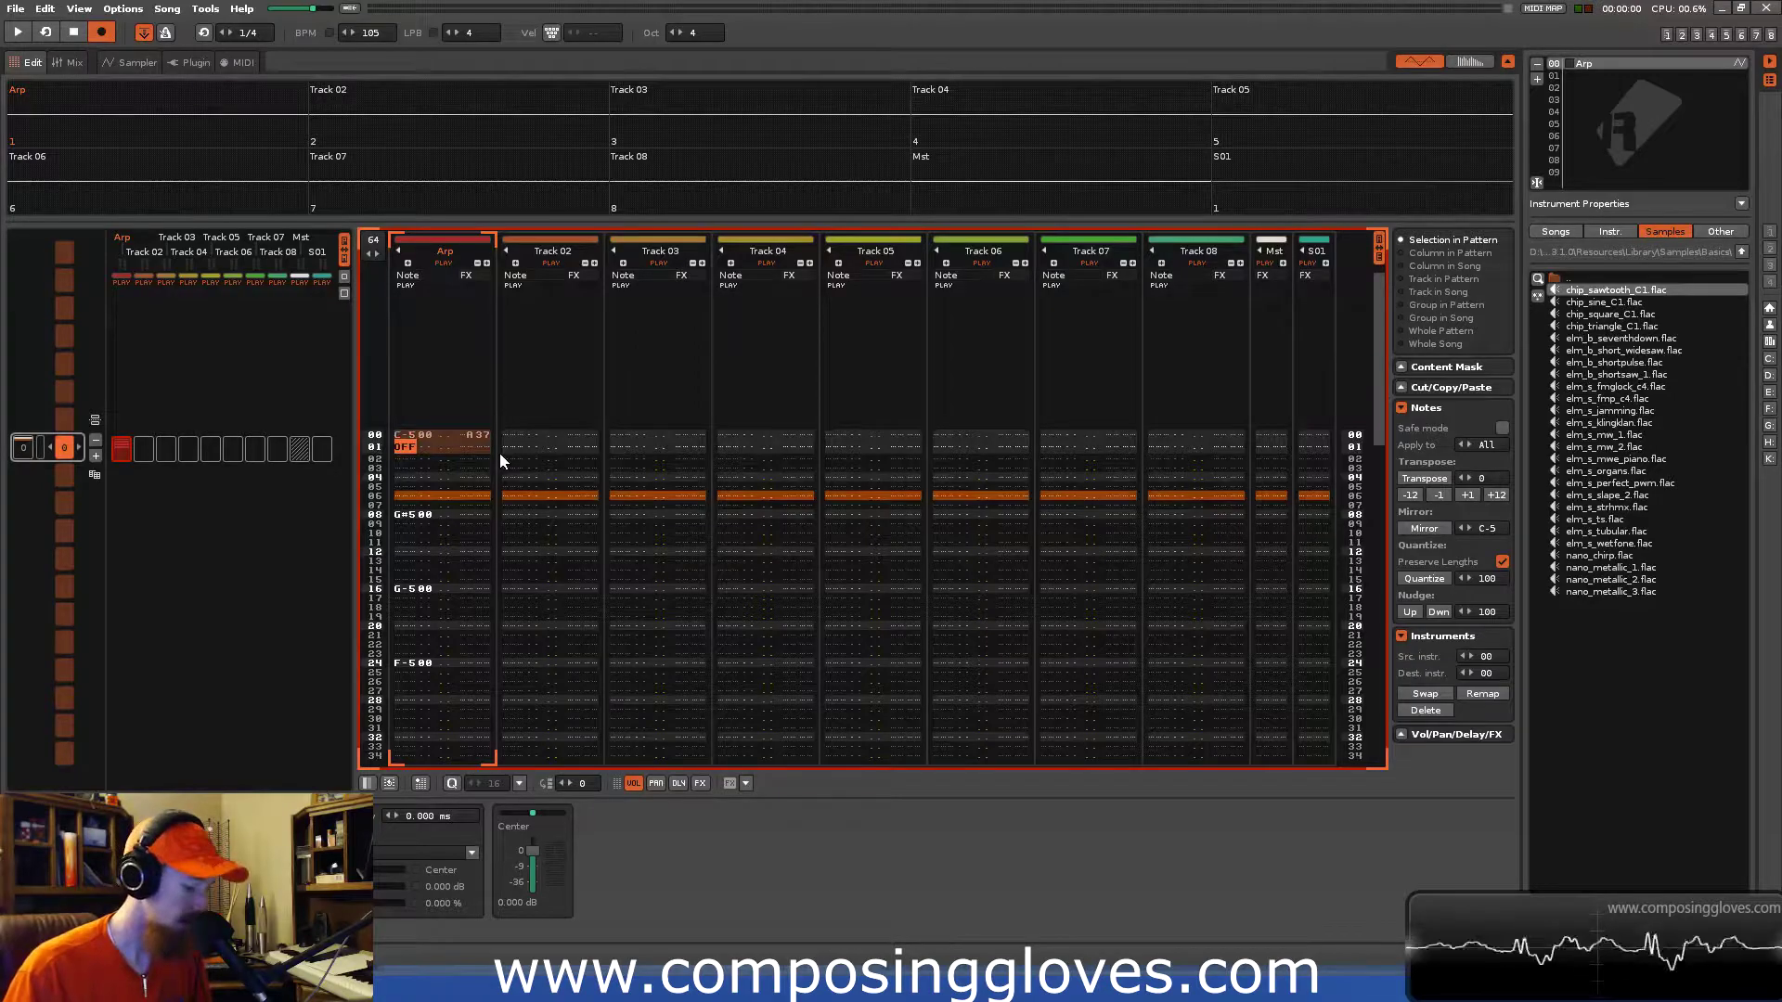
{"action": "key", "text": "Down"}
{"action": "key", "text": "ctrl+v"}
{"action": "key", "text": "Down"}
{"action": "key", "text": "Down"}
{"action": "key", "text": "ctrl+v"}
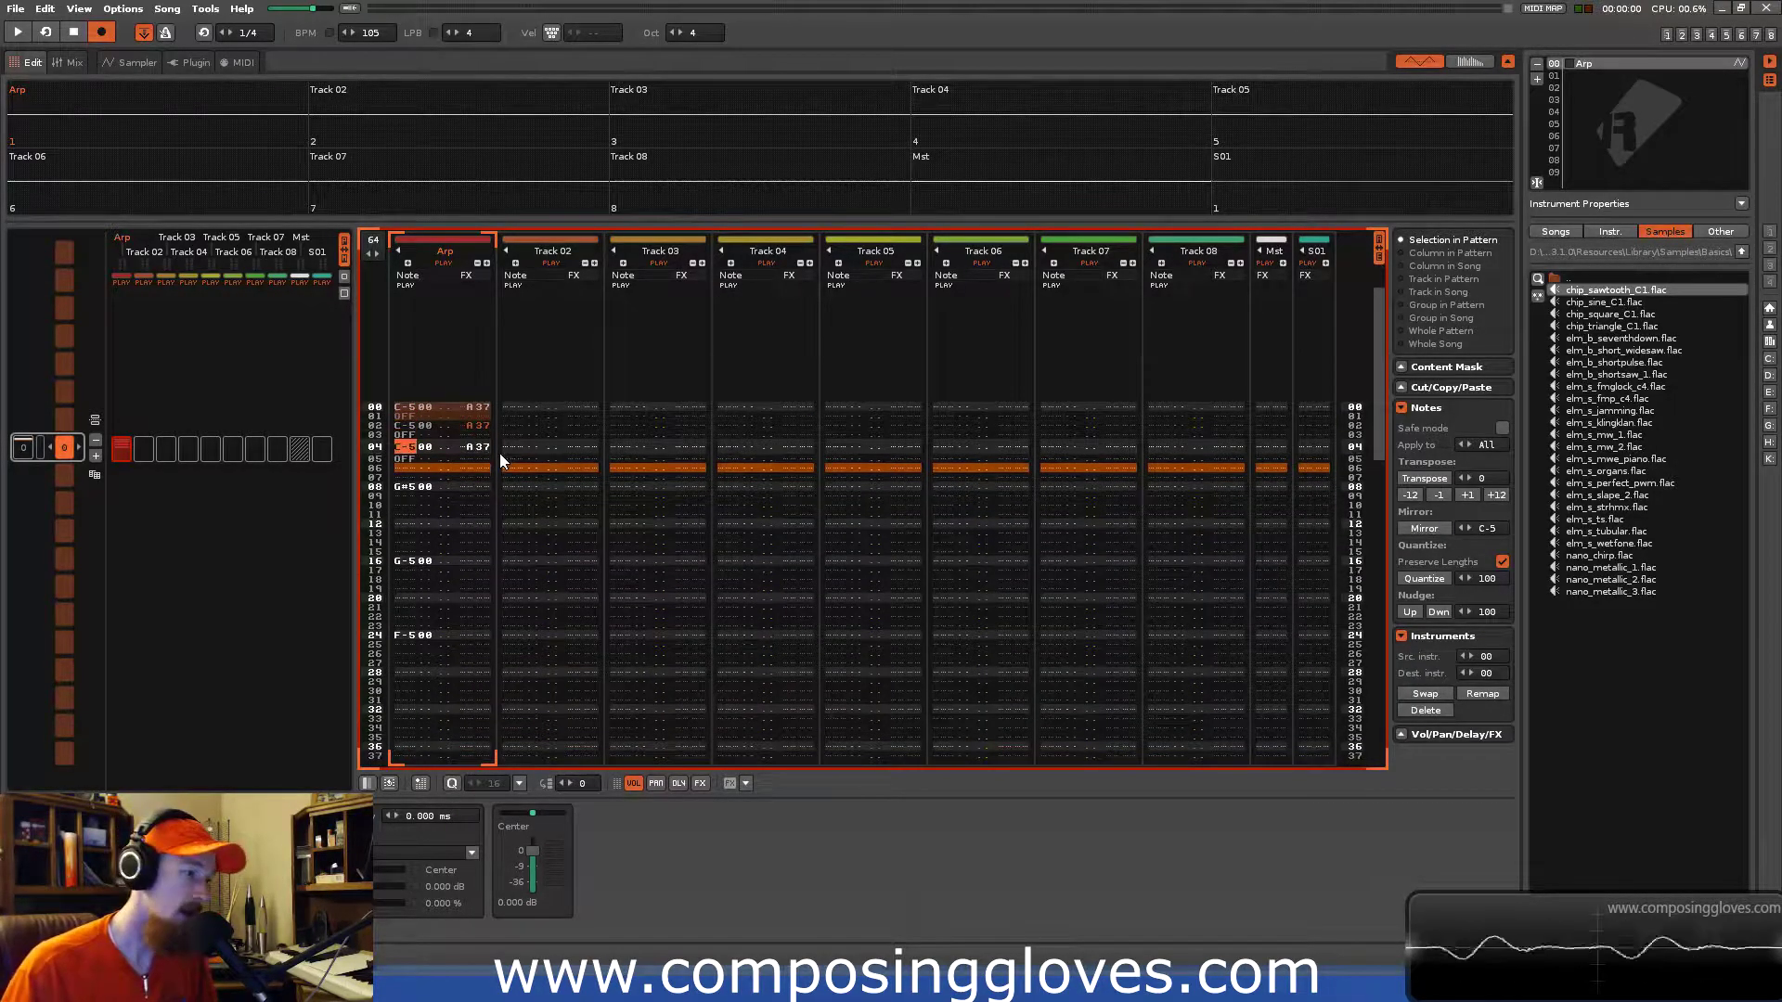
Delete the A37 effect from line 02 of the Arp track.
{"action": "key", "text": "Up"}
{"action": "key", "text": "Up"}
{"action": "key", "text": "Up"}
{"action": "key", "text": "Down"}
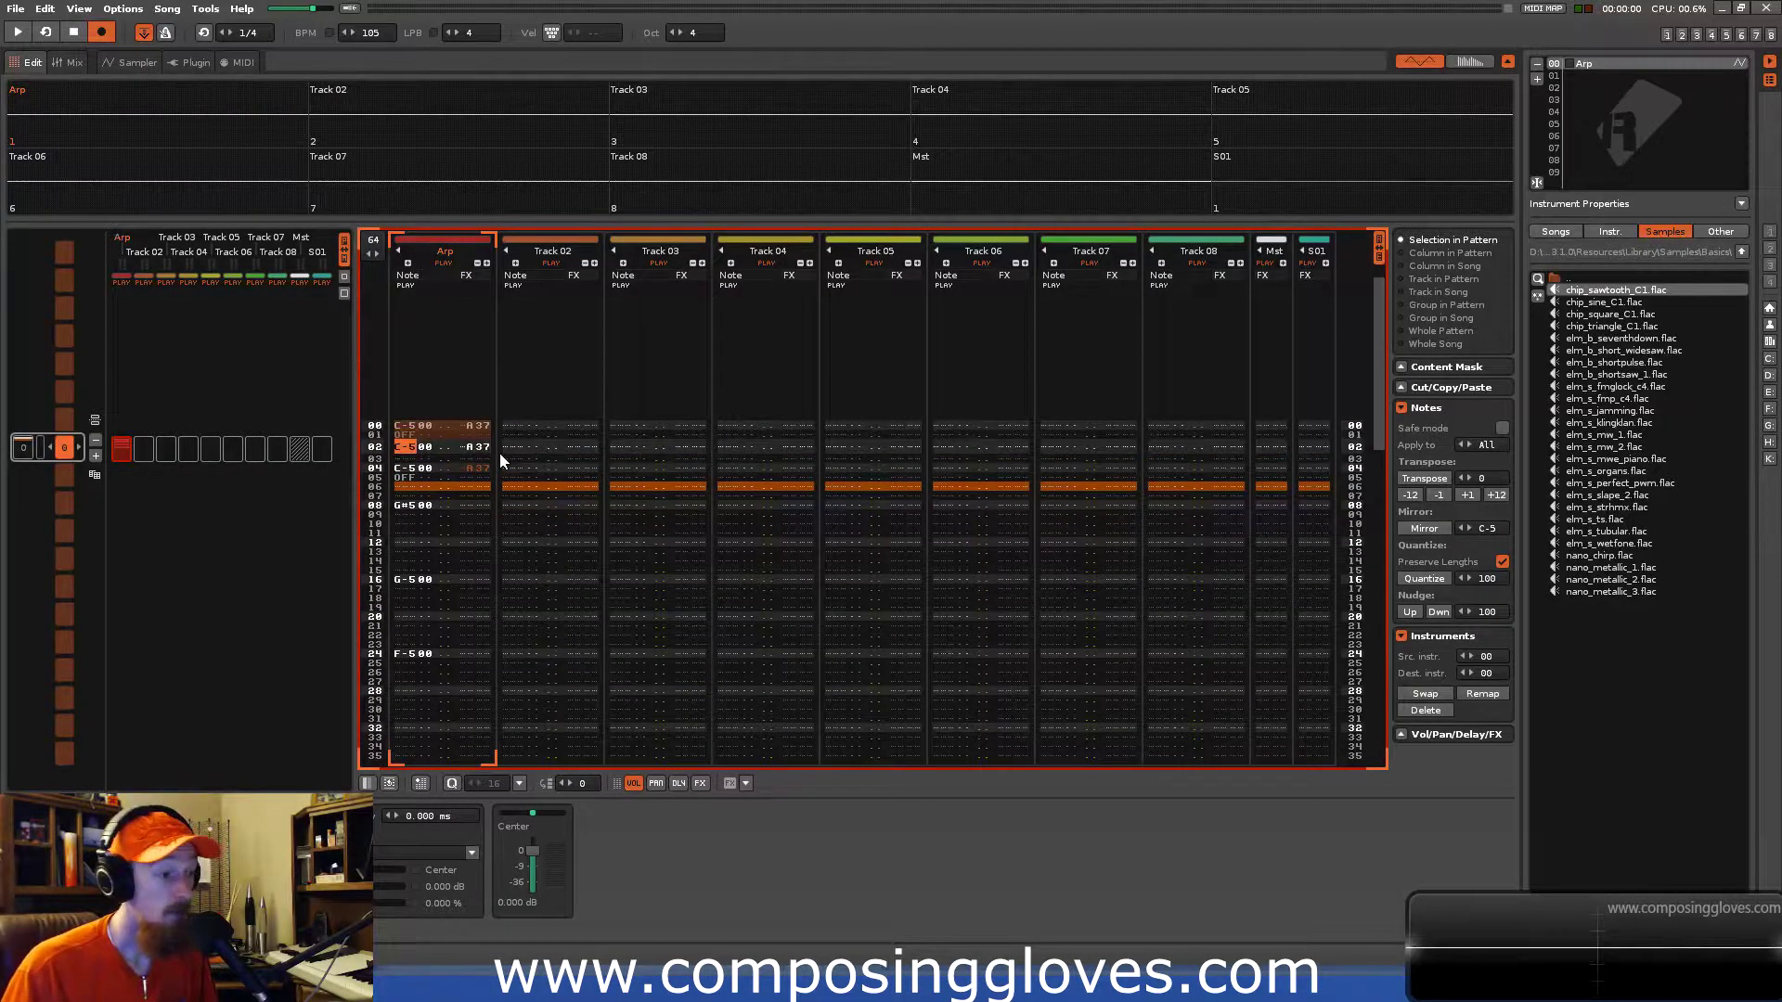
{"action": "key", "text": "Down"}
{"action": "key", "text": "Down"}
{"action": "key", "text": "Down"}
{"action": "key", "text": "Down"}
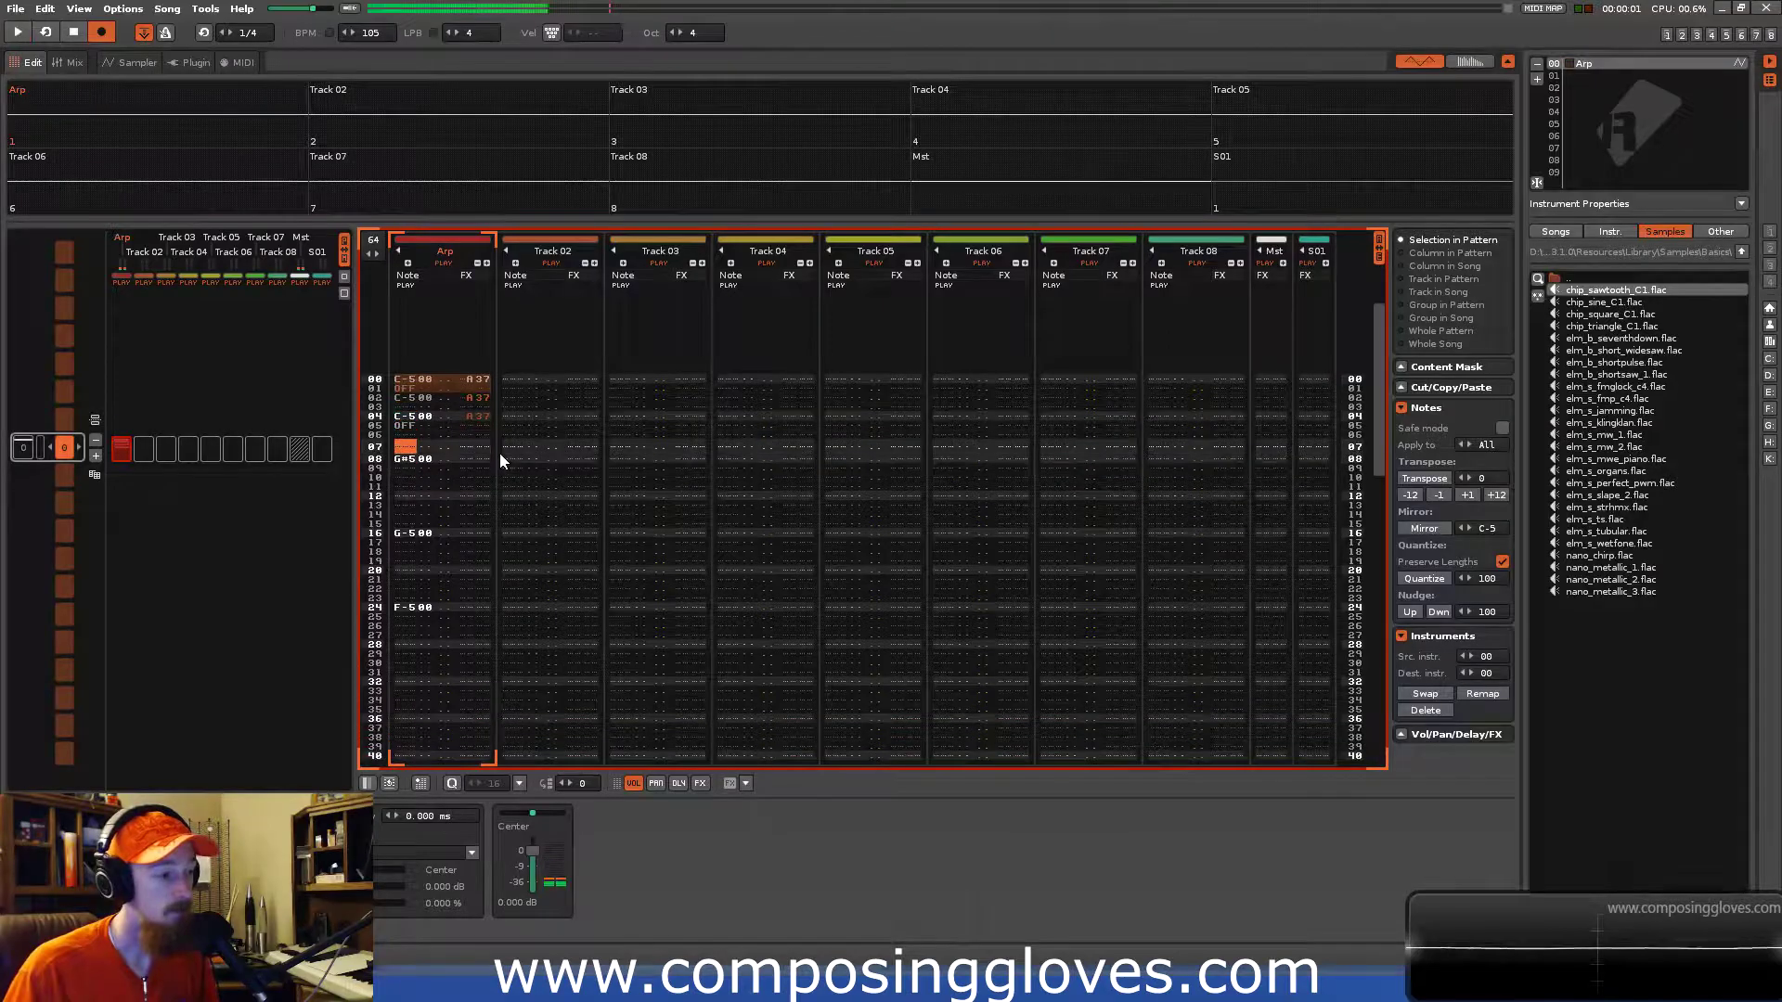
{"action": "key", "text": "Up"}
{"action": "key", "text": "Up"}
{"action": "key", "text": "Up"}
{"action": "key", "text": "Up"}
{"action": "key", "text": "Right"}
{"action": "key", "text": "Right"}
{"action": "key", "text": "Right"}
{"action": "key", "text": "Right"}
{"action": "key", "text": "Right"}
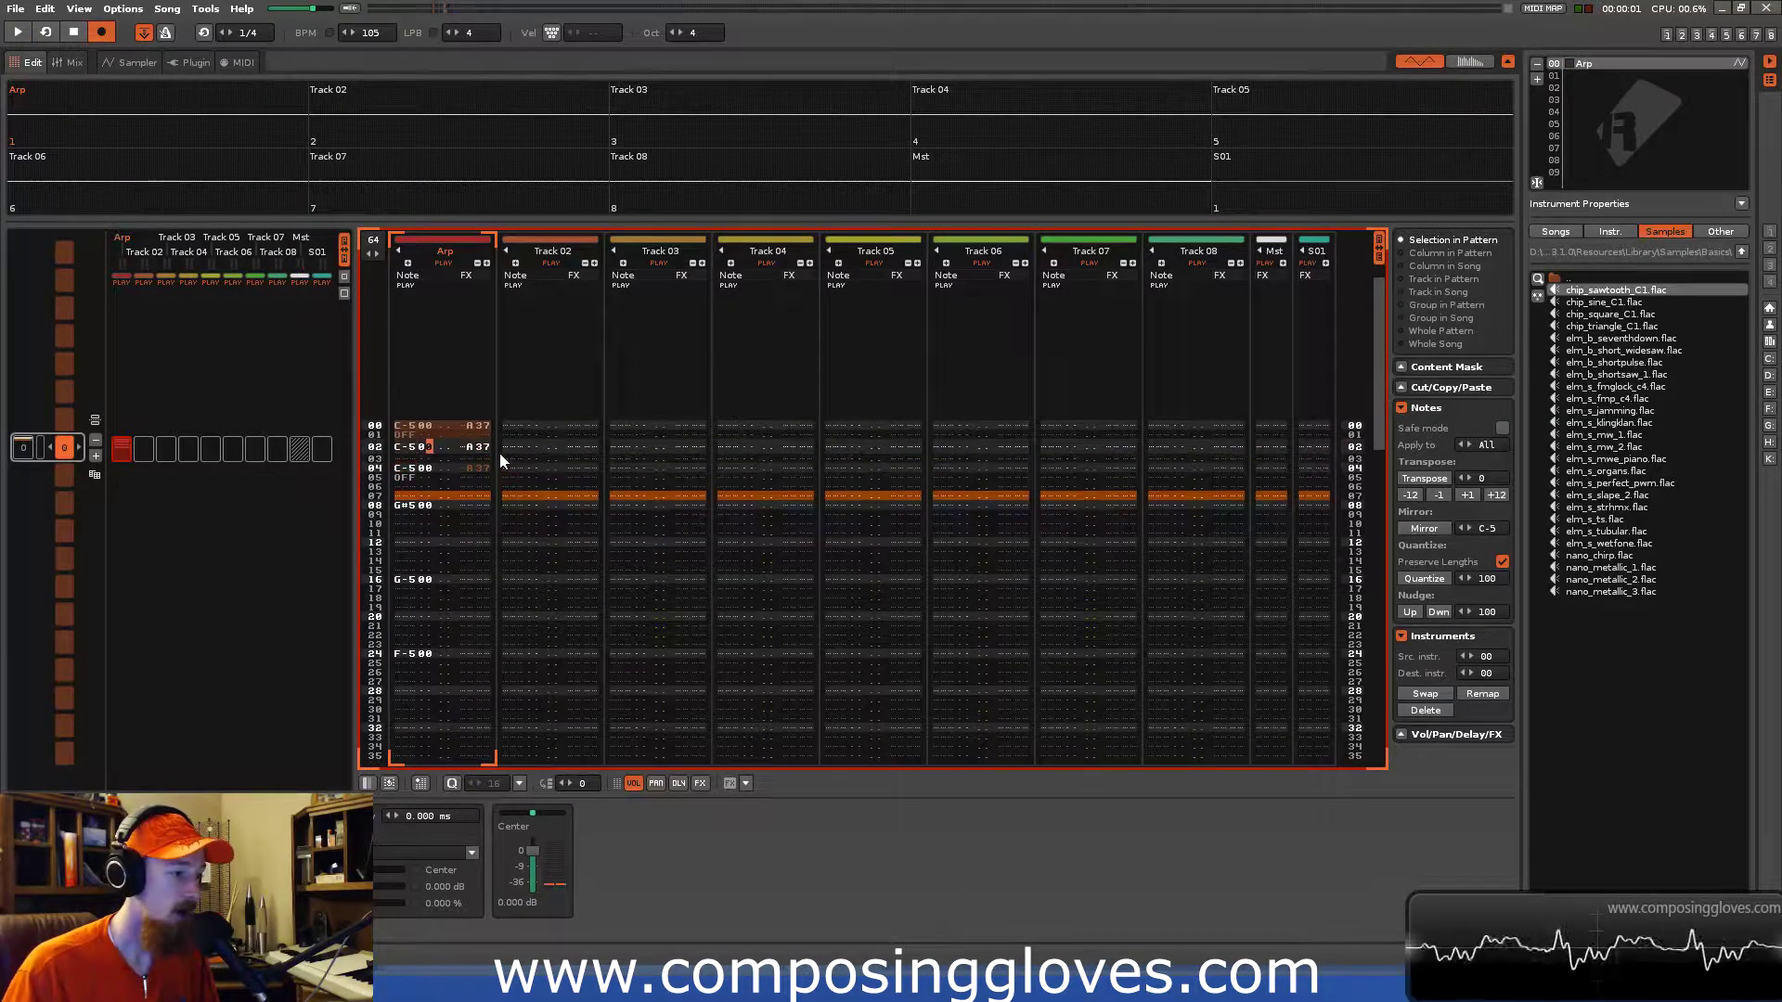
{"action": "key", "text": "Left"}
{"action": "key", "text": "Left"}
{"action": "key", "text": "Left"}
{"action": "key", "text": "Left"}
{"action": "key", "text": "Left"}
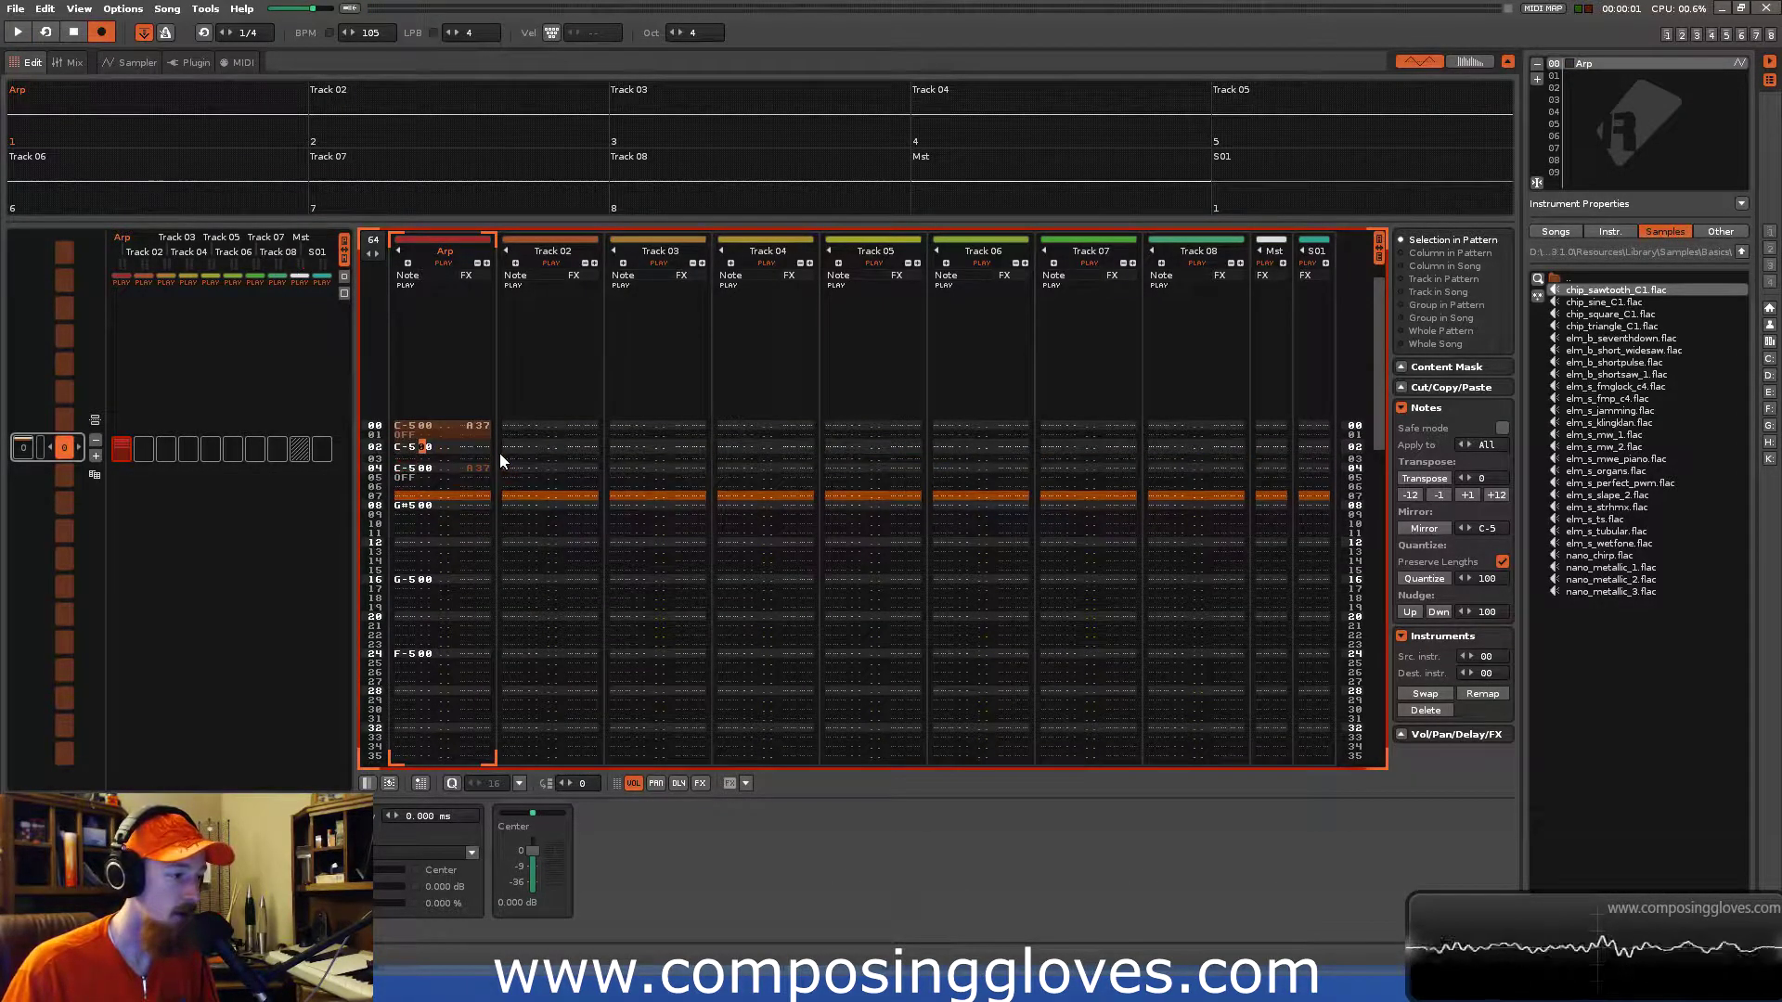
Lower the keyboard octave to 3, replace the note on line 02 with C-4, and play the pattern back briefly.
{"action": "key", "text": "KP_Divide"}
{"action": "key", "text": "q"}
{"action": "key", "text": "space"}
{"action": "key", "text": "space"}
{"action": "key", "text": "Up"}
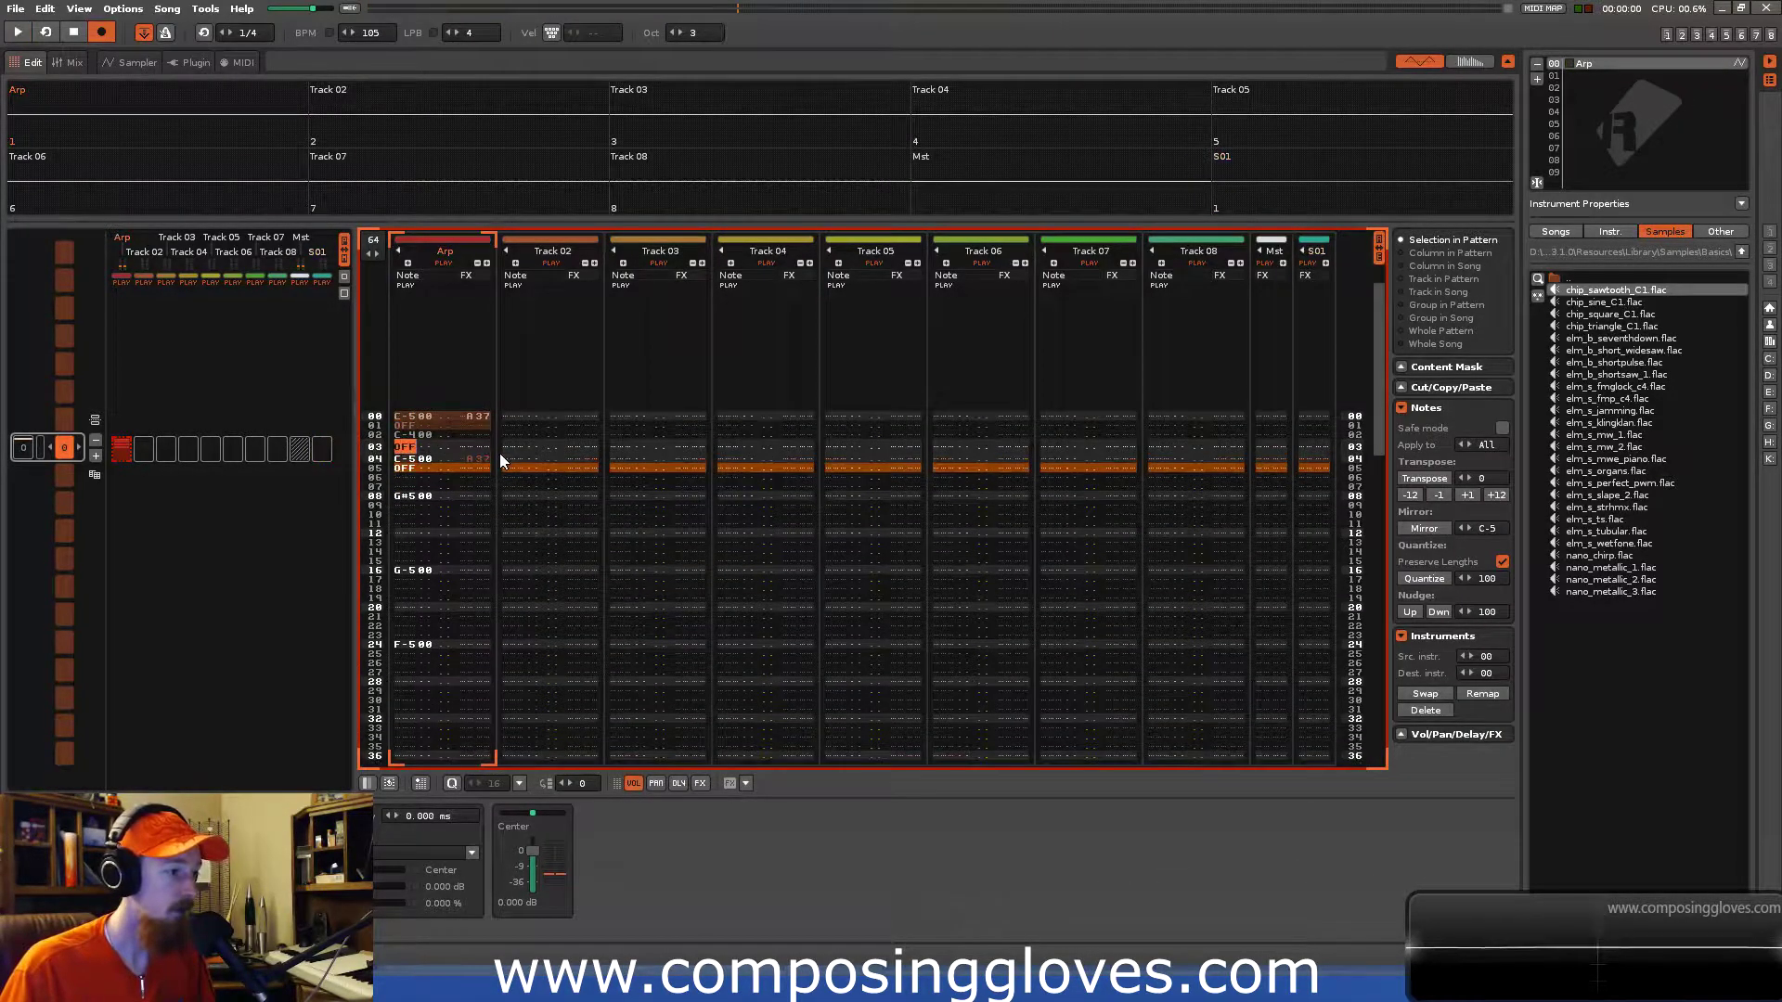
{"action": "key", "text": "Up"}
{"action": "key", "text": "Right"}
{"action": "key", "text": "Right"}
{"action": "key", "text": "Right"}
{"action": "key", "text": "Right"}
{"action": "key", "text": "Up"}
{"action": "key", "text": "Right"}
{"action": "key", "text": "Right"}
{"action": "key", "text": "Up"}
{"action": "key", "text": "Up"}
{"action": "key", "text": "Down"}
{"action": "key", "text": "Down"}
{"action": "key", "text": "Down"}
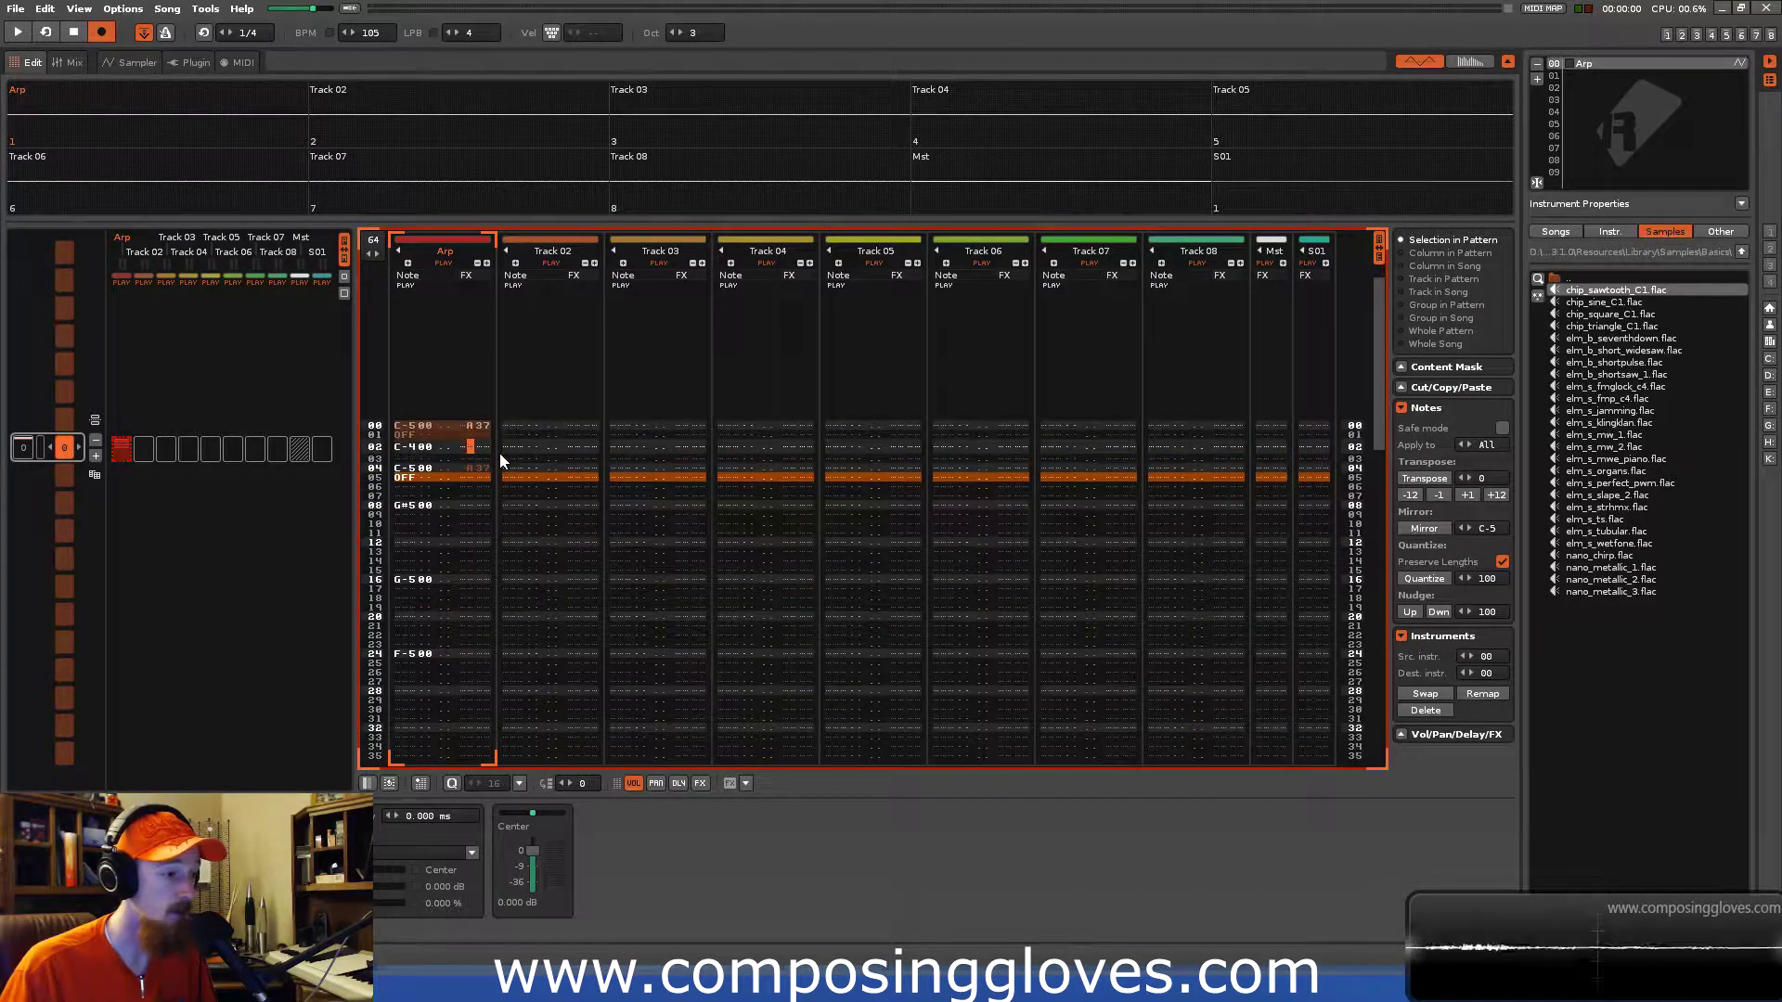
{"action": "key", "text": "Left"}
{"action": "key", "text": "Left"}
{"action": "key", "text": "Left"}
{"action": "key", "text": "Right"}
{"action": "key", "text": "Right"}
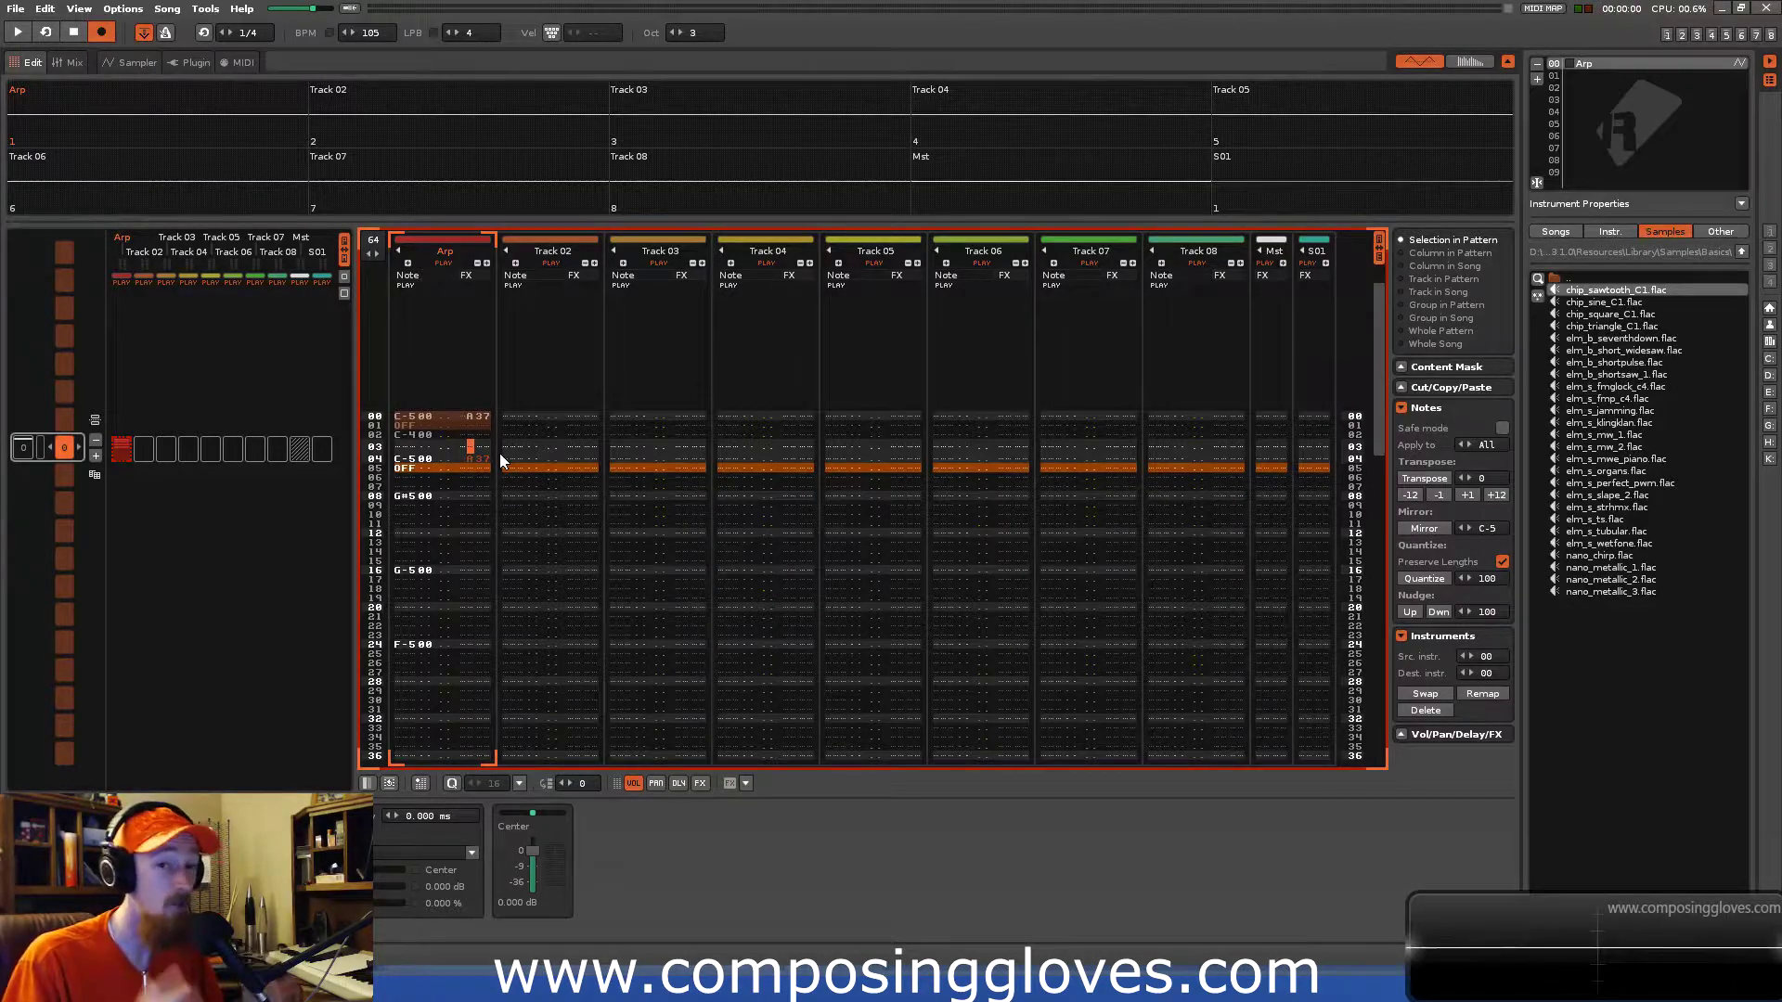
Enter a note-off on line 03 of the Arp track.
{"action": "key", "text": "Left"}
{"action": "key", "text": "Left"}
{"action": "key", "text": "Left"}
{"action": "key", "text": "Left"}
{"action": "key", "text": "Caps_Lock"}
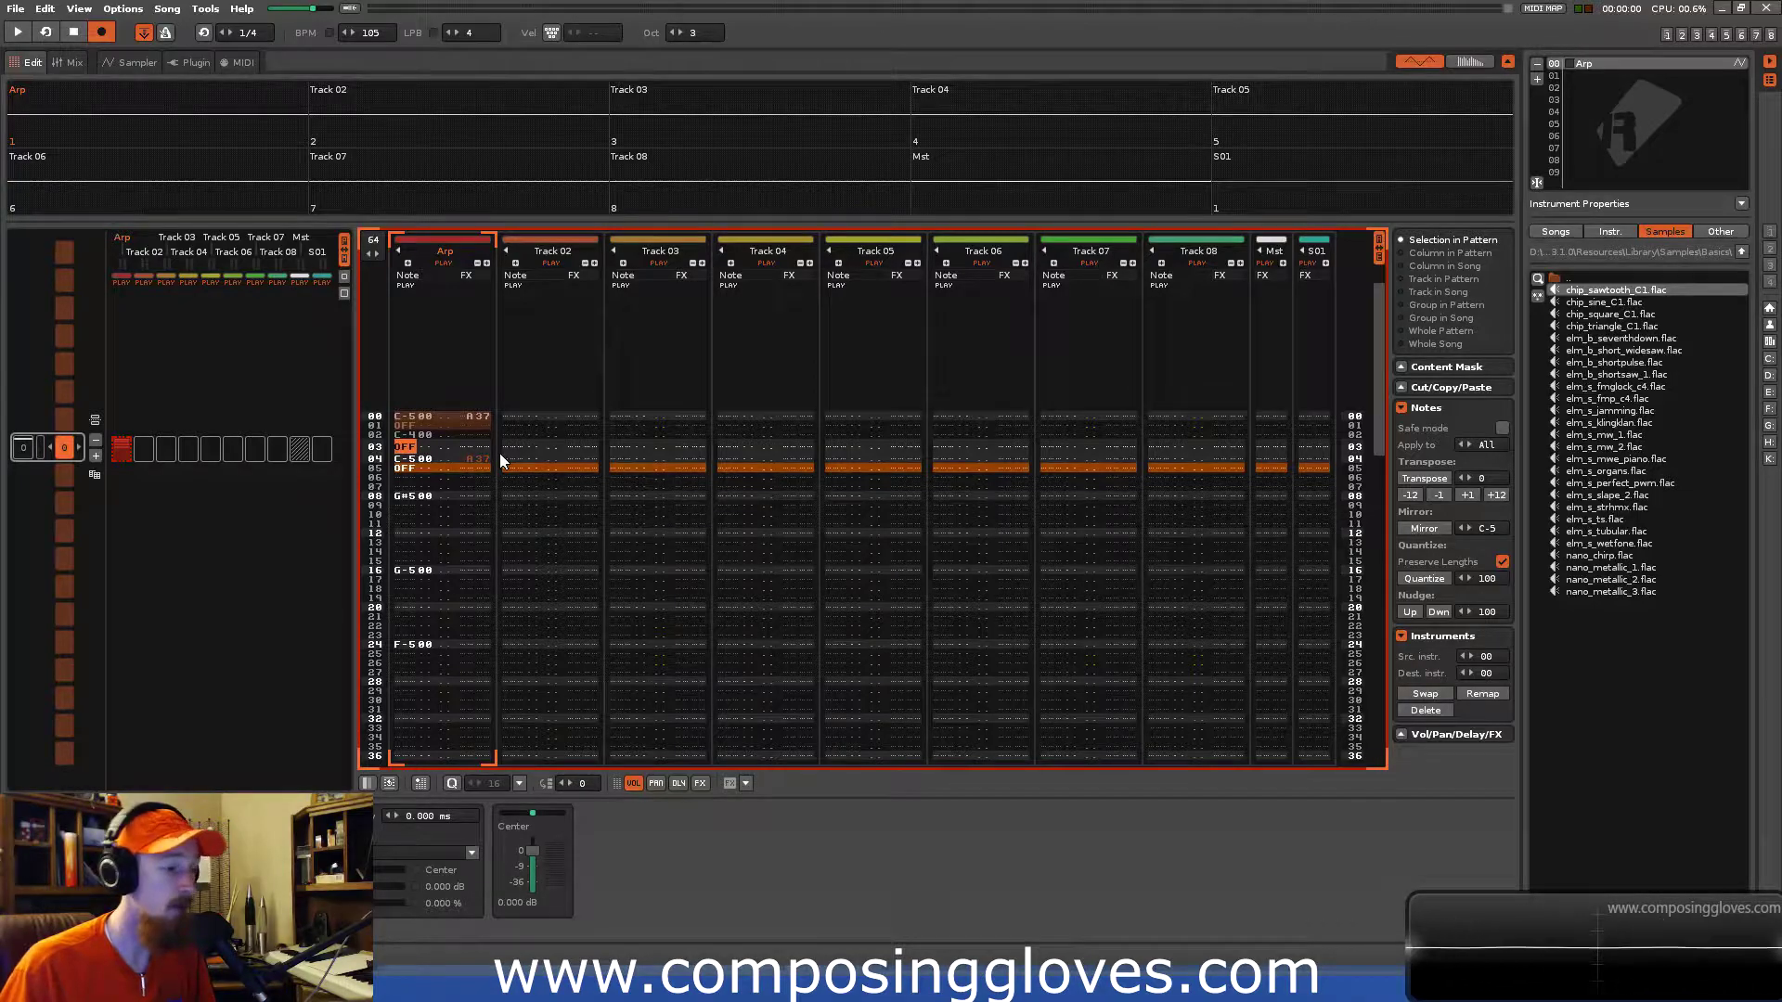
Enter G-4 on line 06 and a note-off on line 07 of the Arp track, and play the pattern back.
{"action": "key", "text": "Up"}
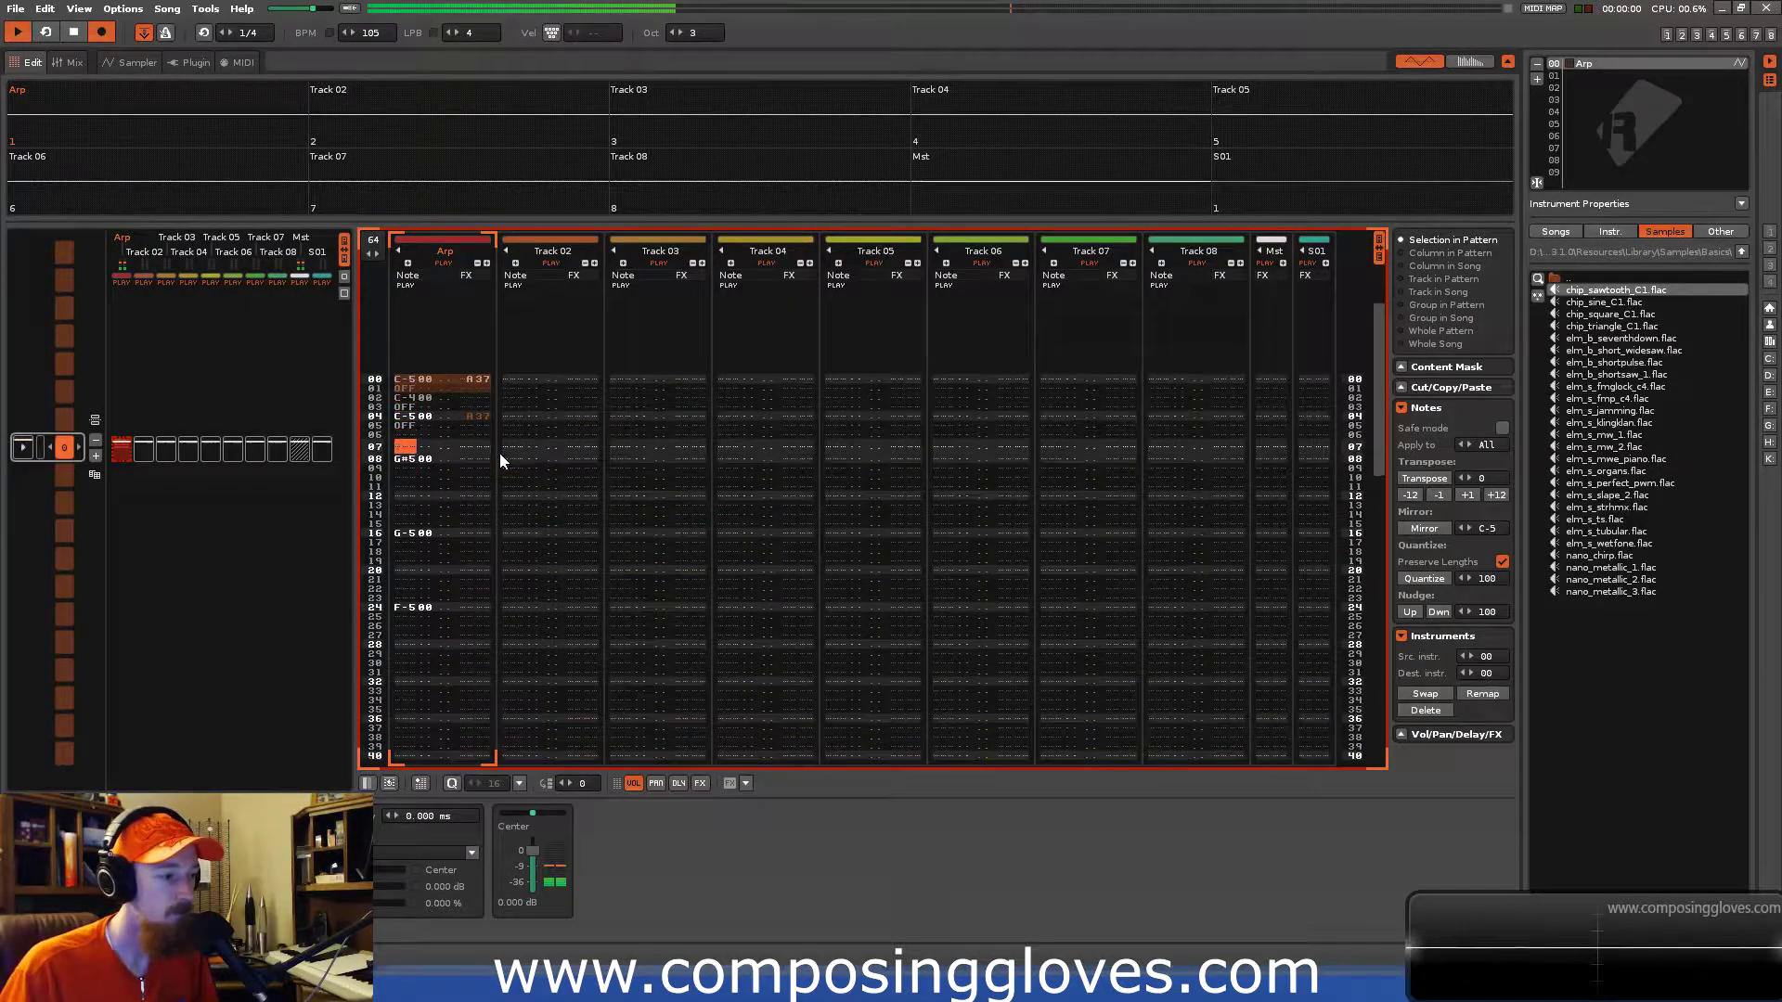
{"action": "key", "text": "t"}
{"action": "key", "text": "Down"}
{"action": "key", "text": "a"}
{"action": "key", "text": "Up"}
{"action": "key", "text": "Down"}
{"action": "key", "text": "space"}
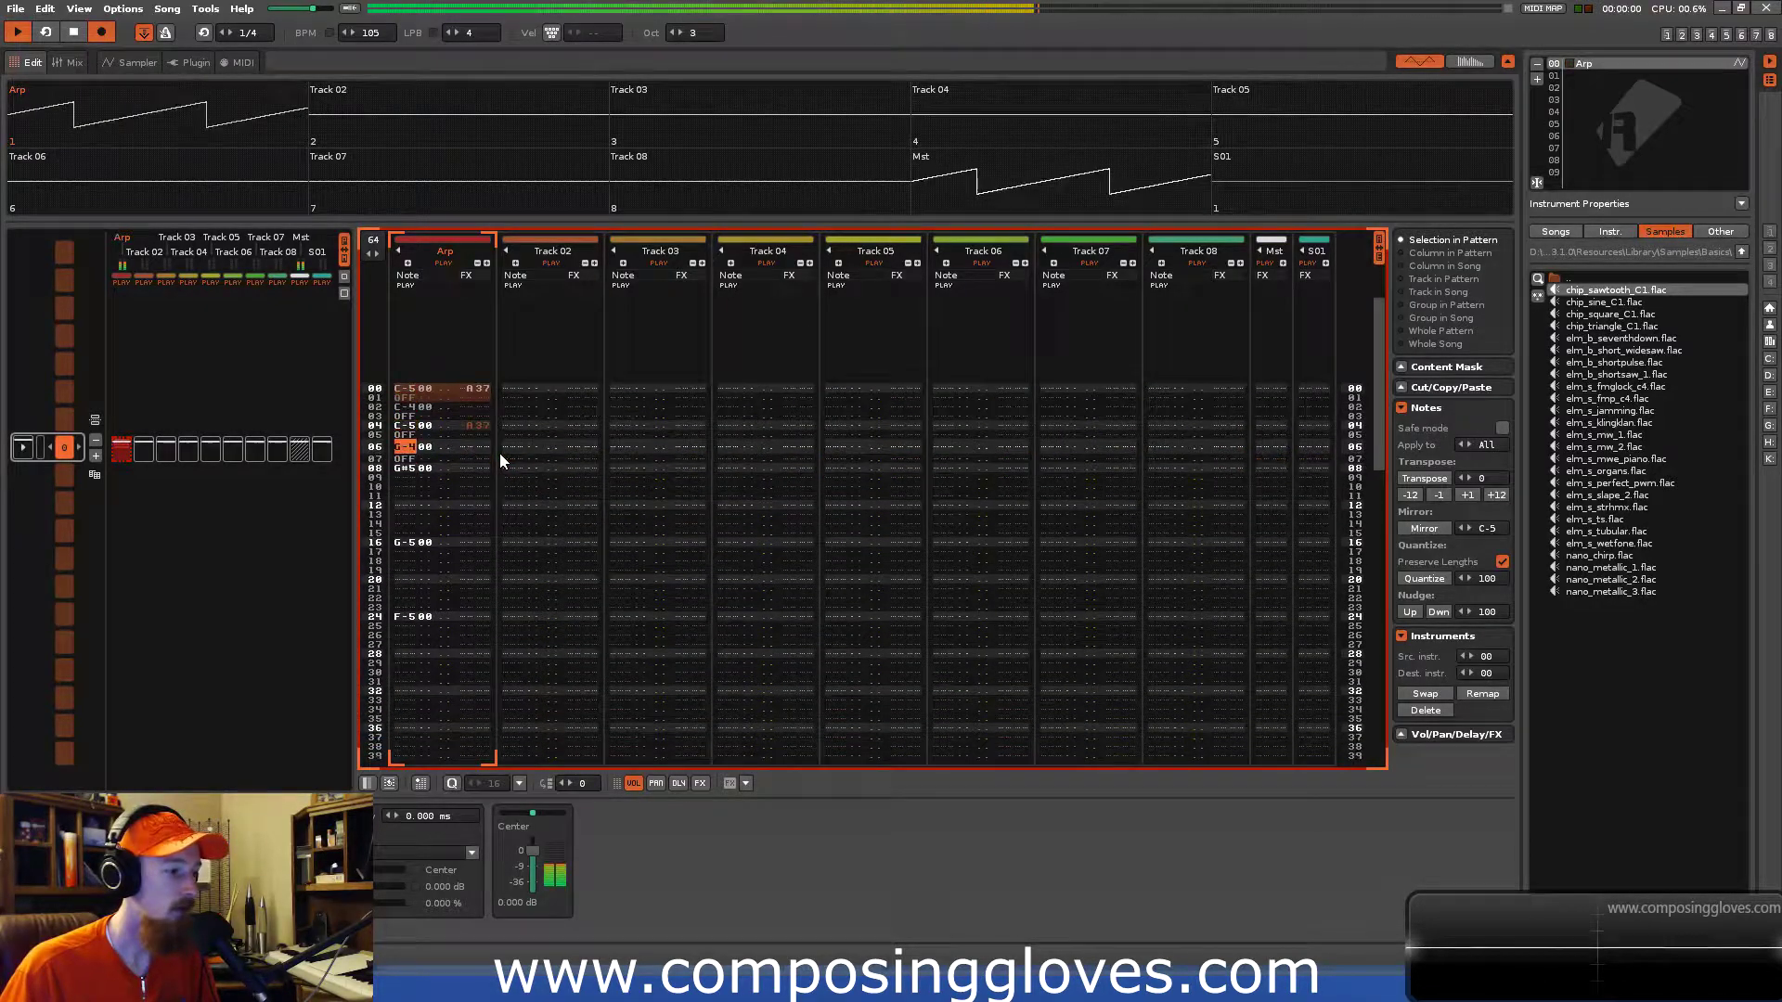
{"action": "key", "text": "space"}
Add the arpeggio effect A47 to the G#5 note on line 08 and enter a note-off on line 09.
{"action": "key", "text": "Right"}
{"action": "key", "text": "Right"}
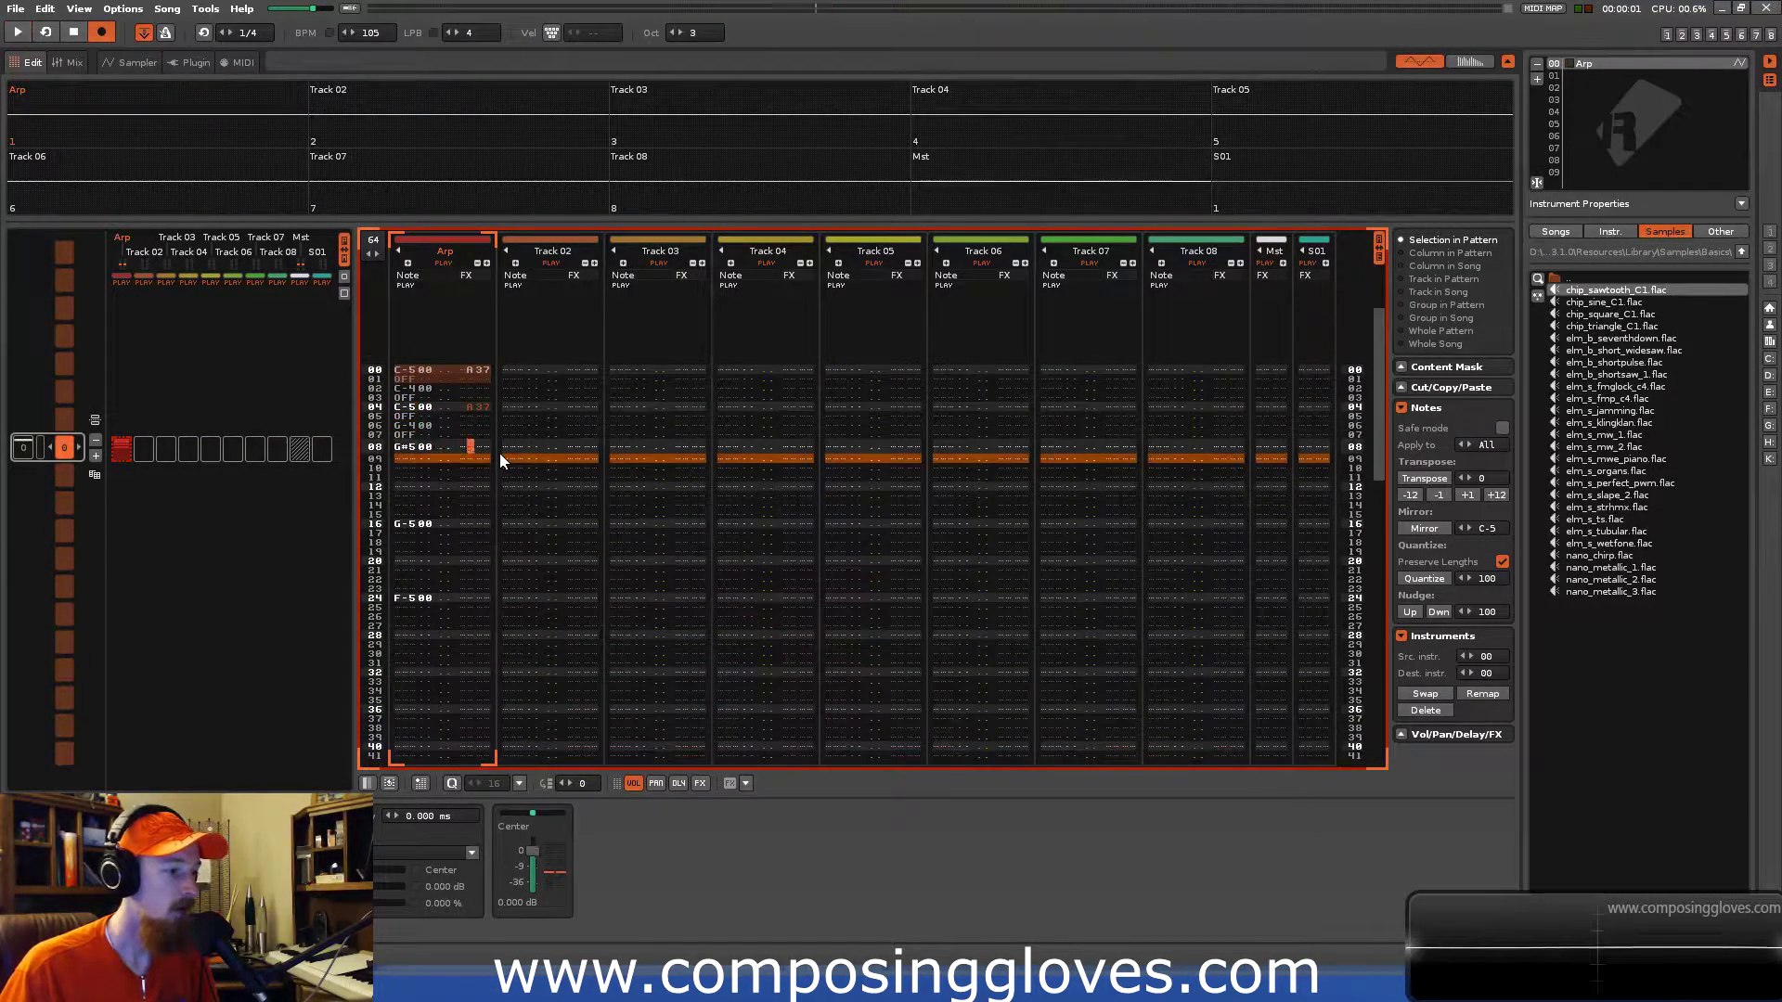
{"action": "key", "text": "a"}
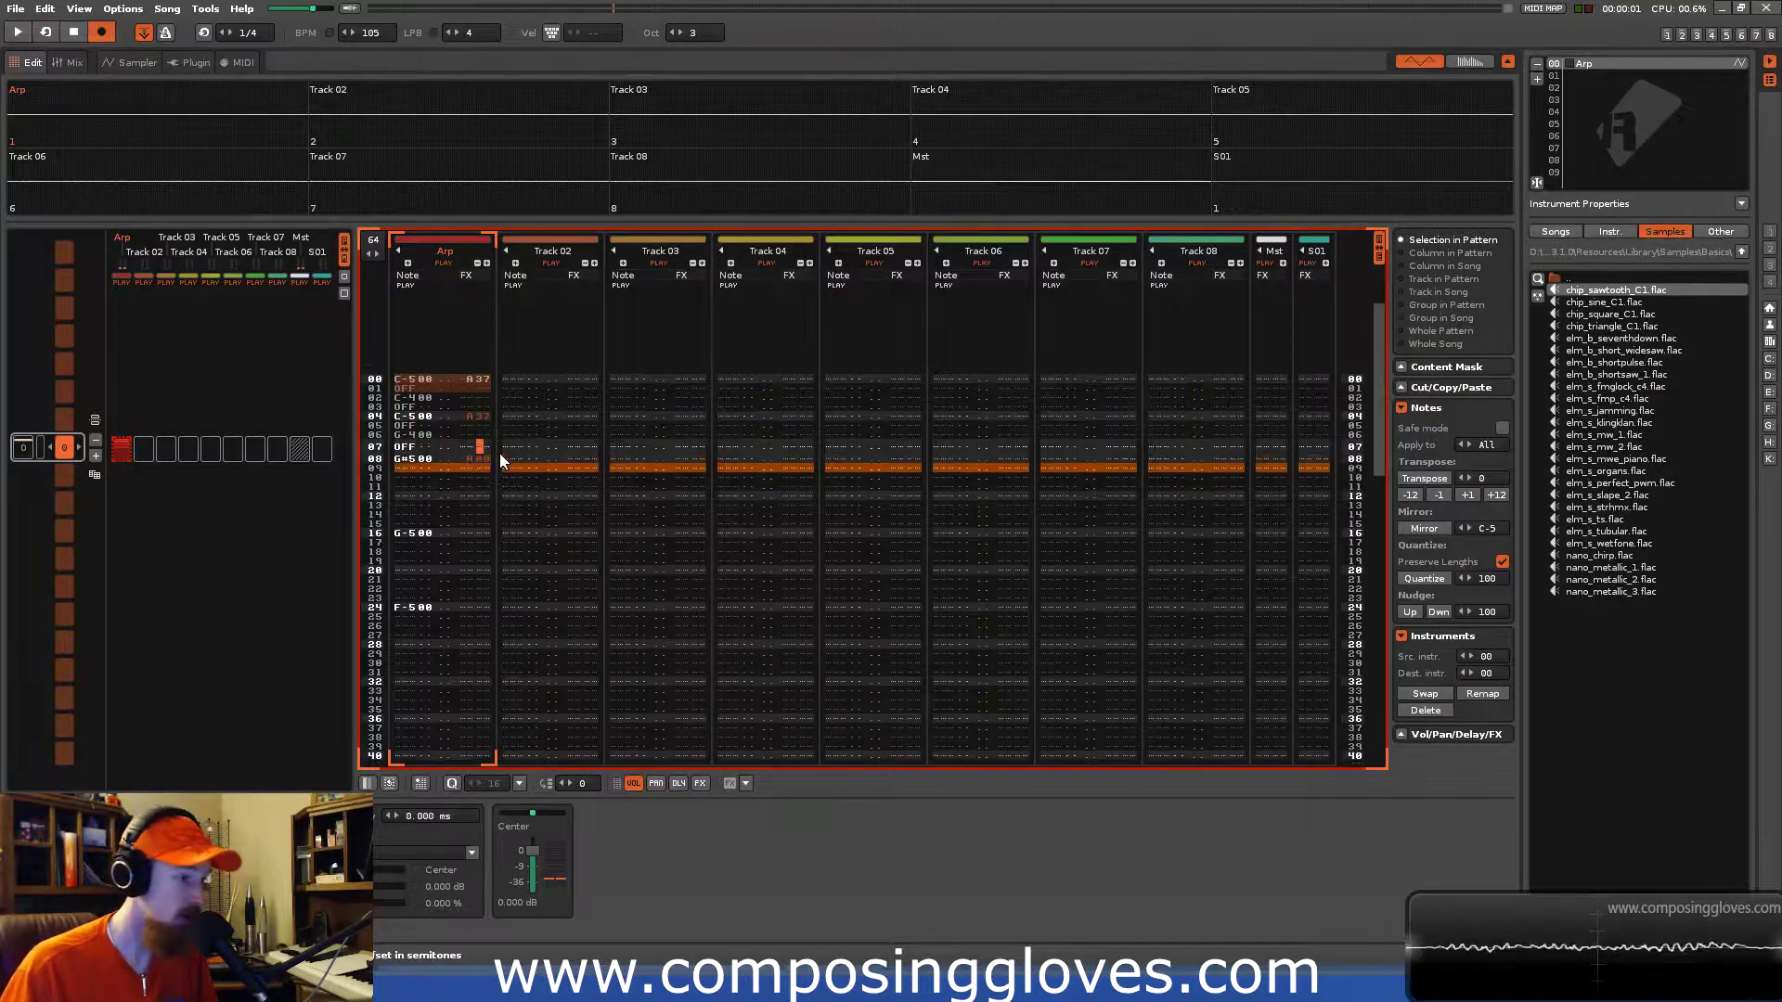
{"action": "key", "text": "4"}
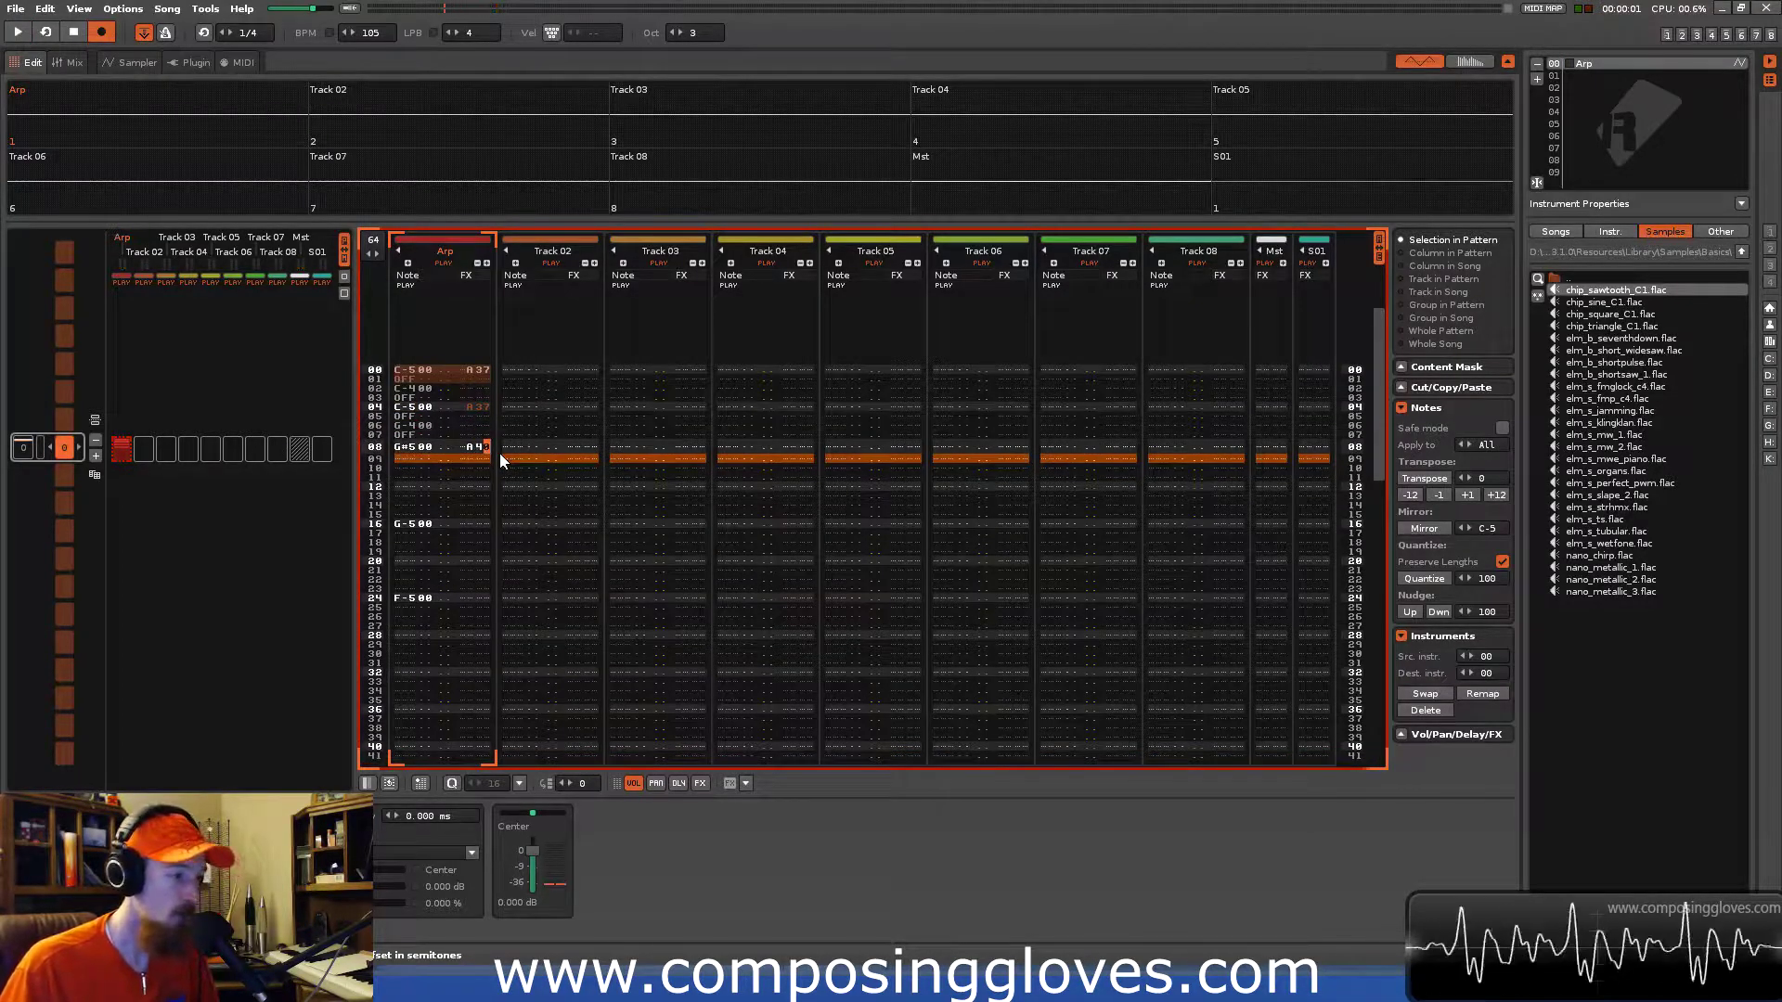
{"action": "key", "text": "7"}
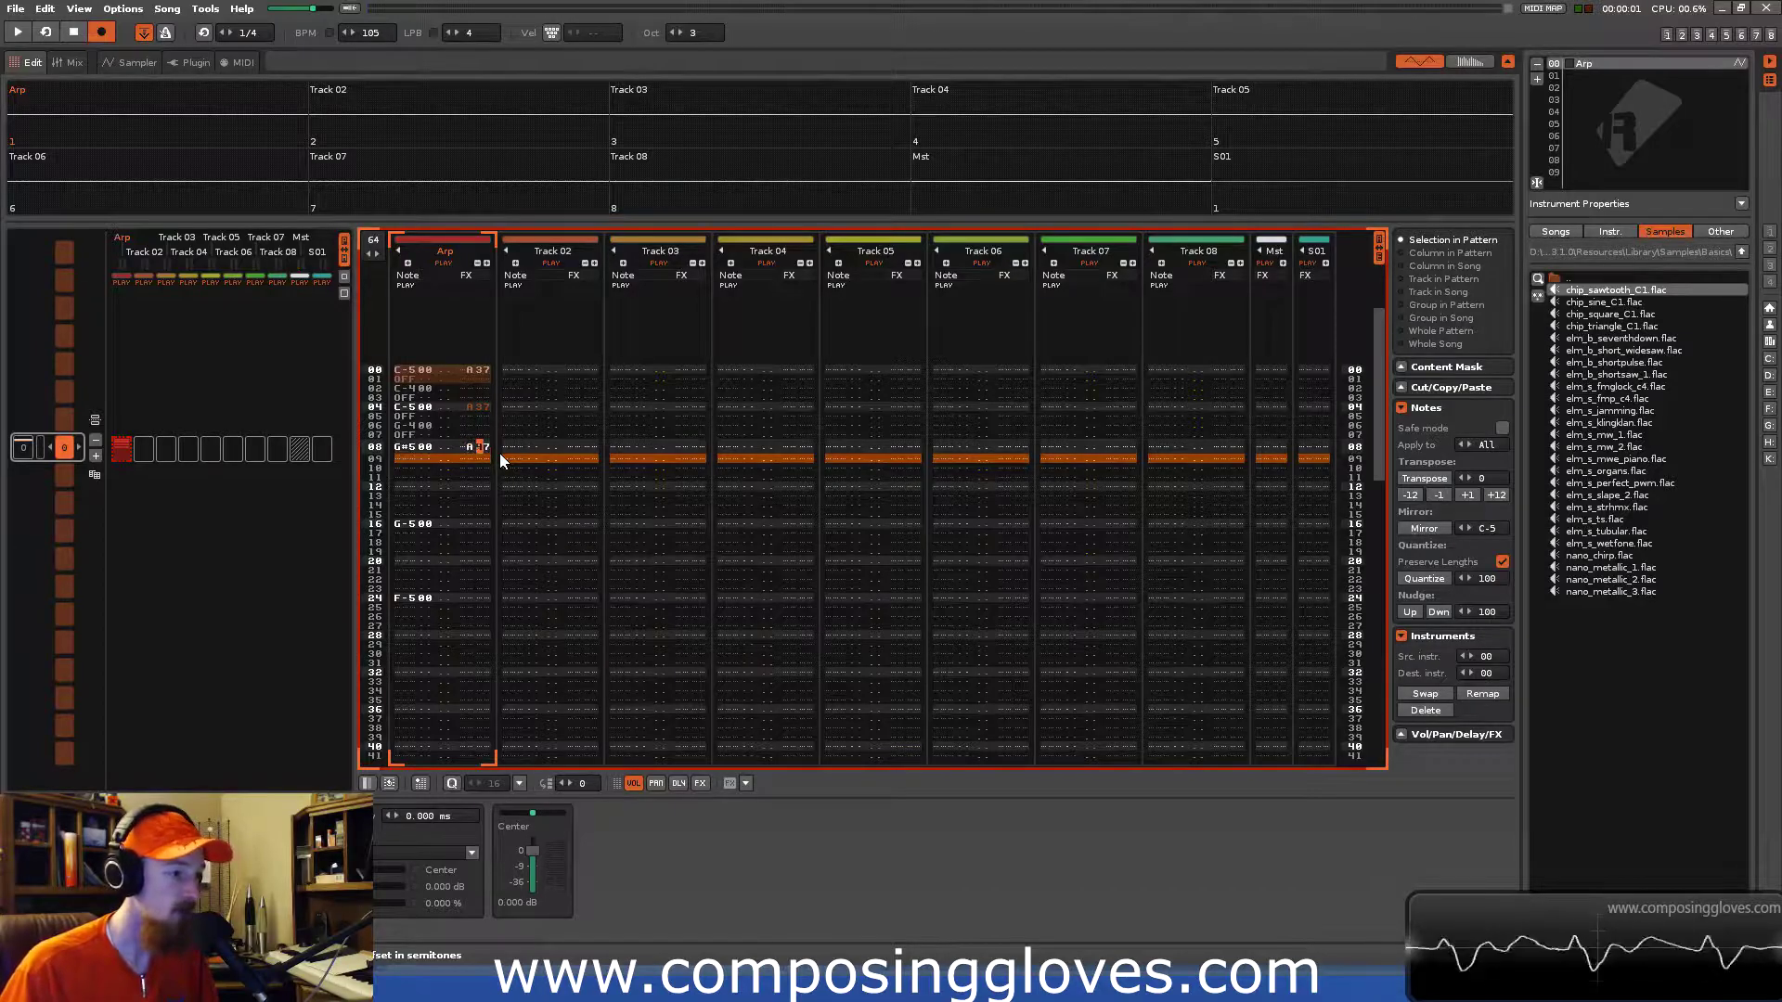
{"action": "key", "text": "Left"}
{"action": "key", "text": "Left"}
{"action": "key", "text": "Left"}
{"action": "key", "text": "Left"}
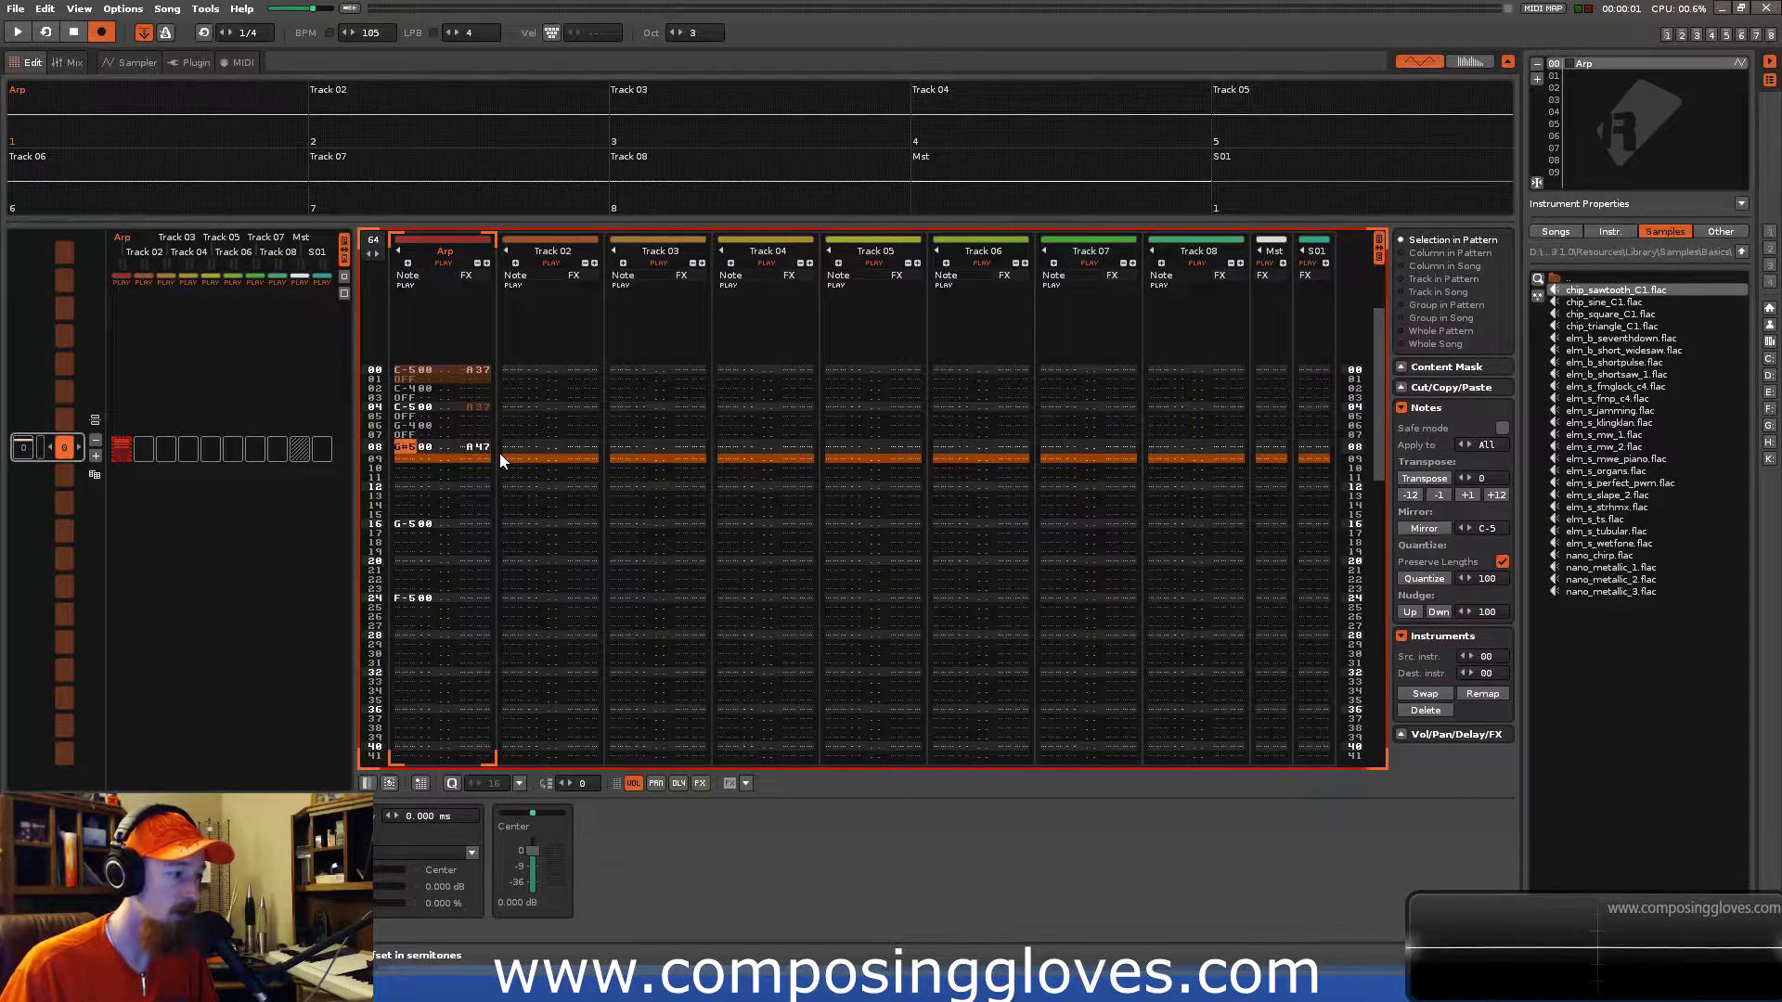
{"action": "key", "text": "Caps_Lock"}
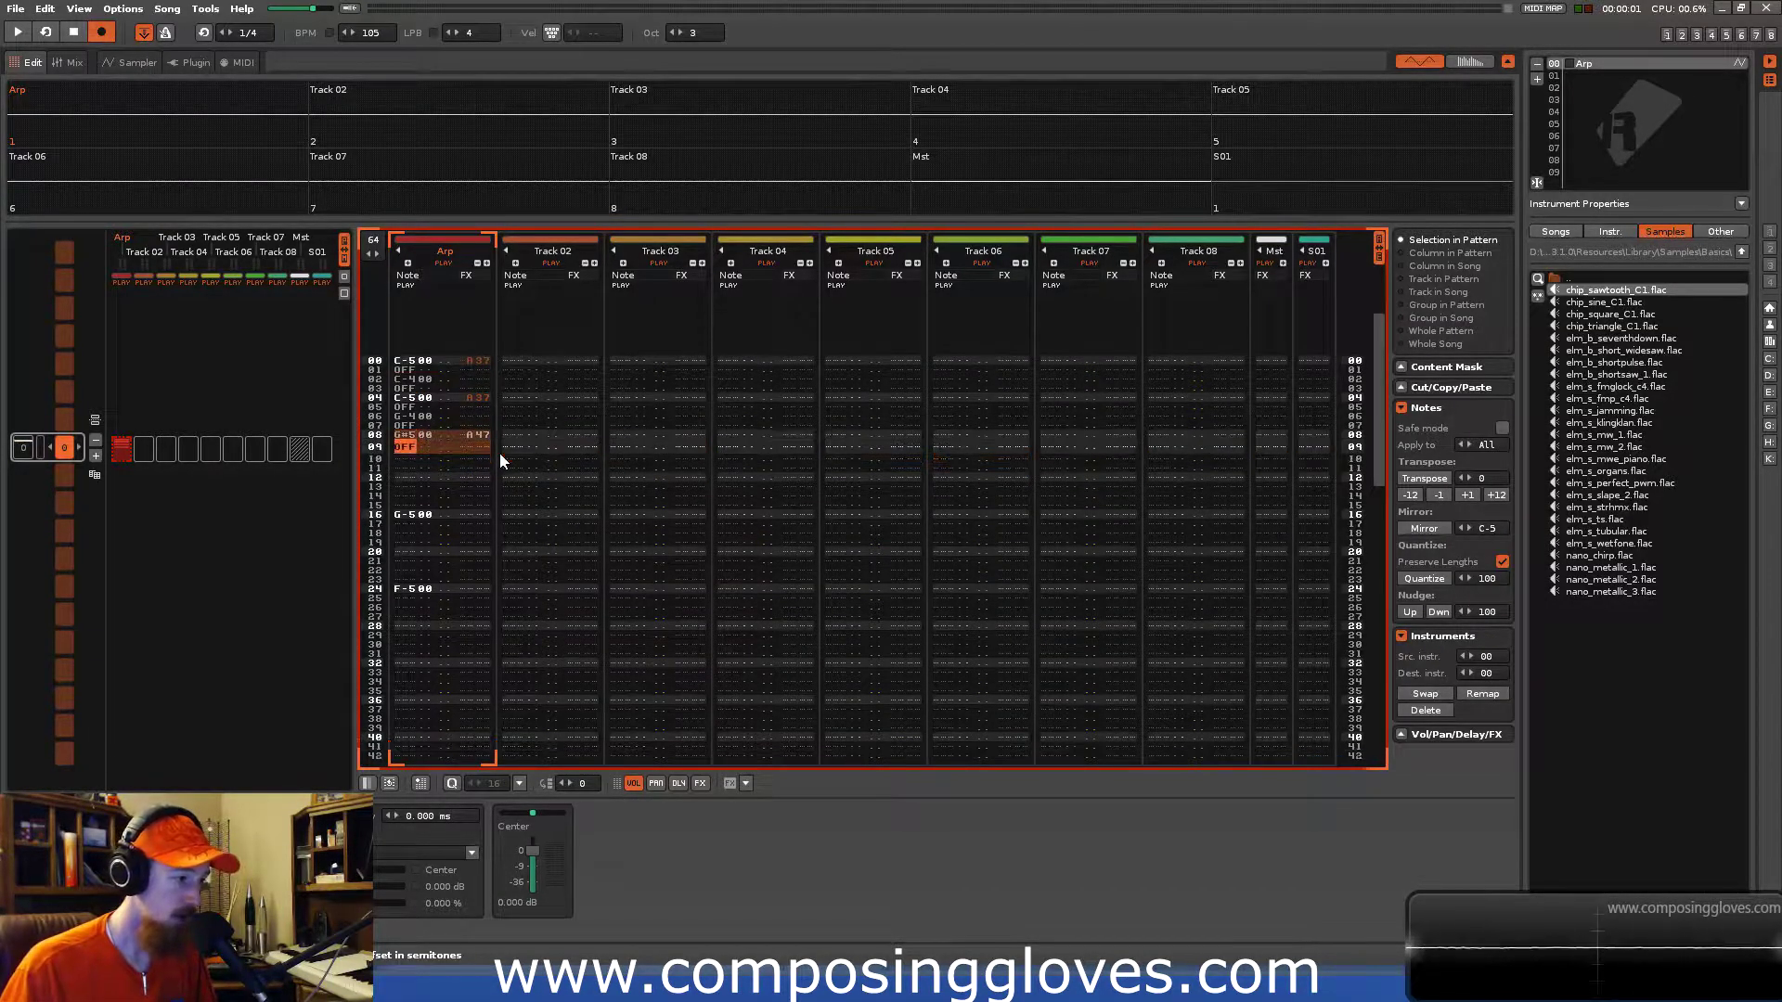
Copy the G#5 note with its A47 effect and note-off from lines 08 and 09, and paste it at lines 10, 12 and 14.
{"action": "key", "text": "ctrl+c"}
{"action": "key", "text": "Down"}
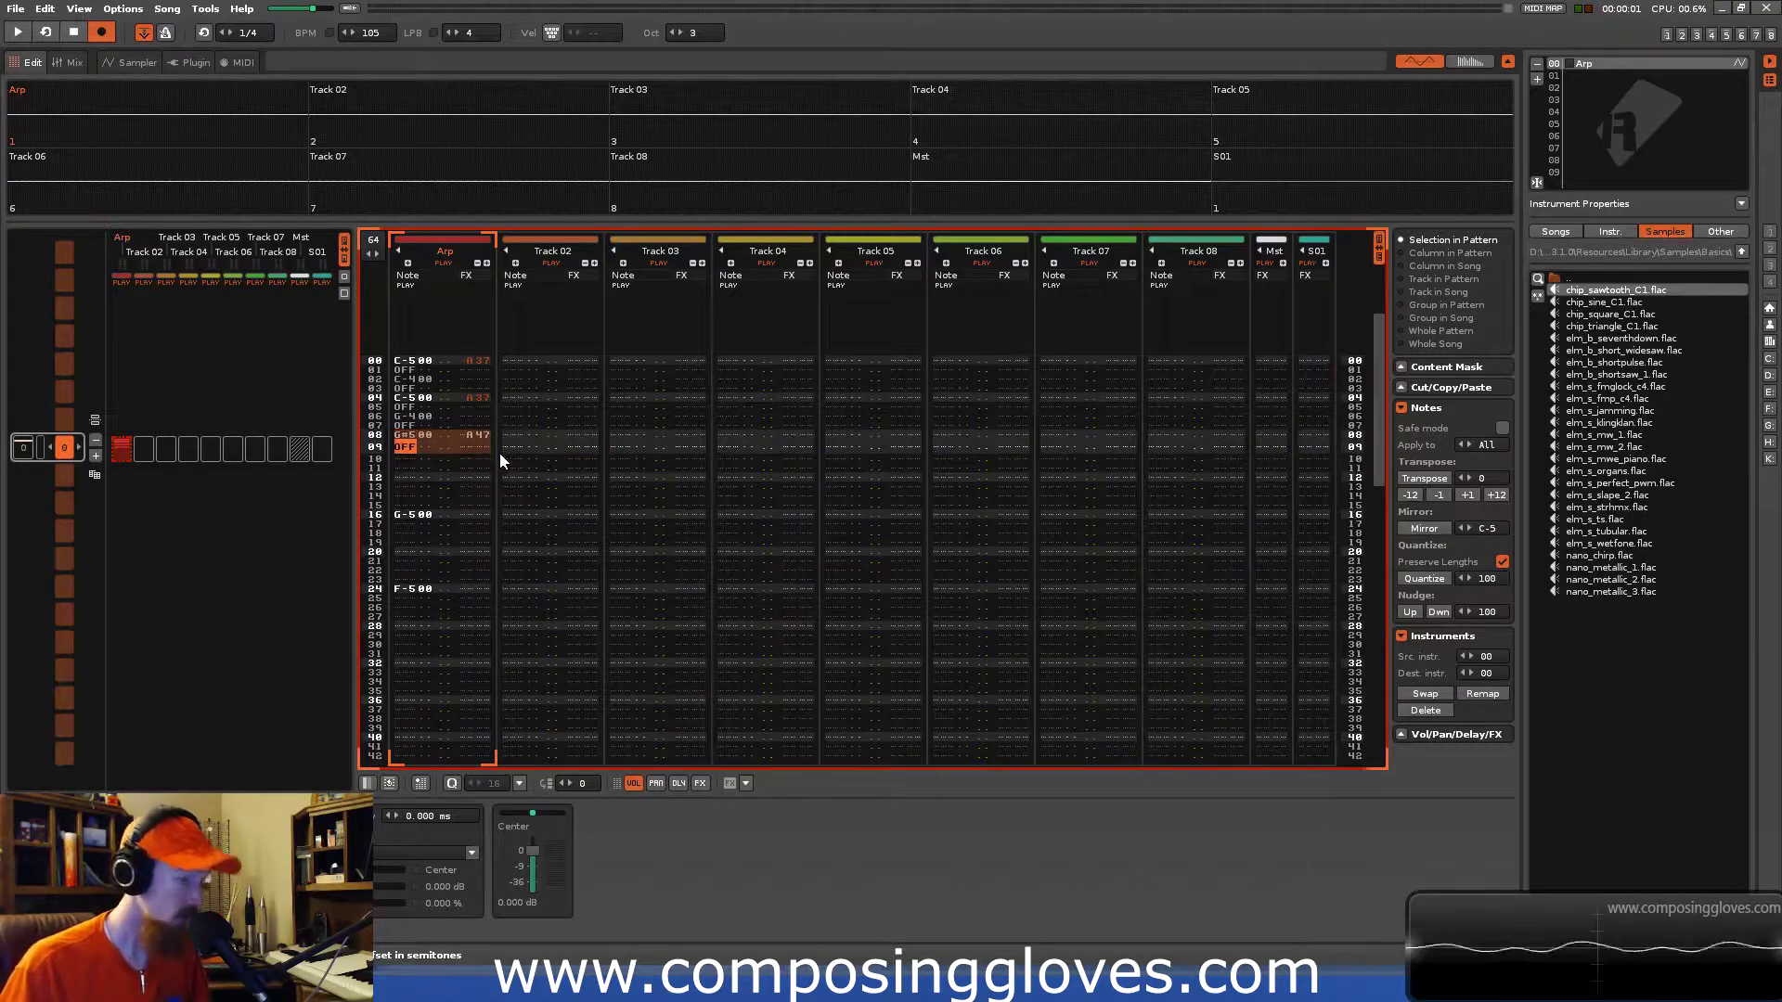
{"action": "key", "text": "Down"}
{"action": "key", "text": "ctrl+v"}
{"action": "key", "text": "Down"}
{"action": "key", "text": "ctrl+v"}
{"action": "key", "text": "Down"}
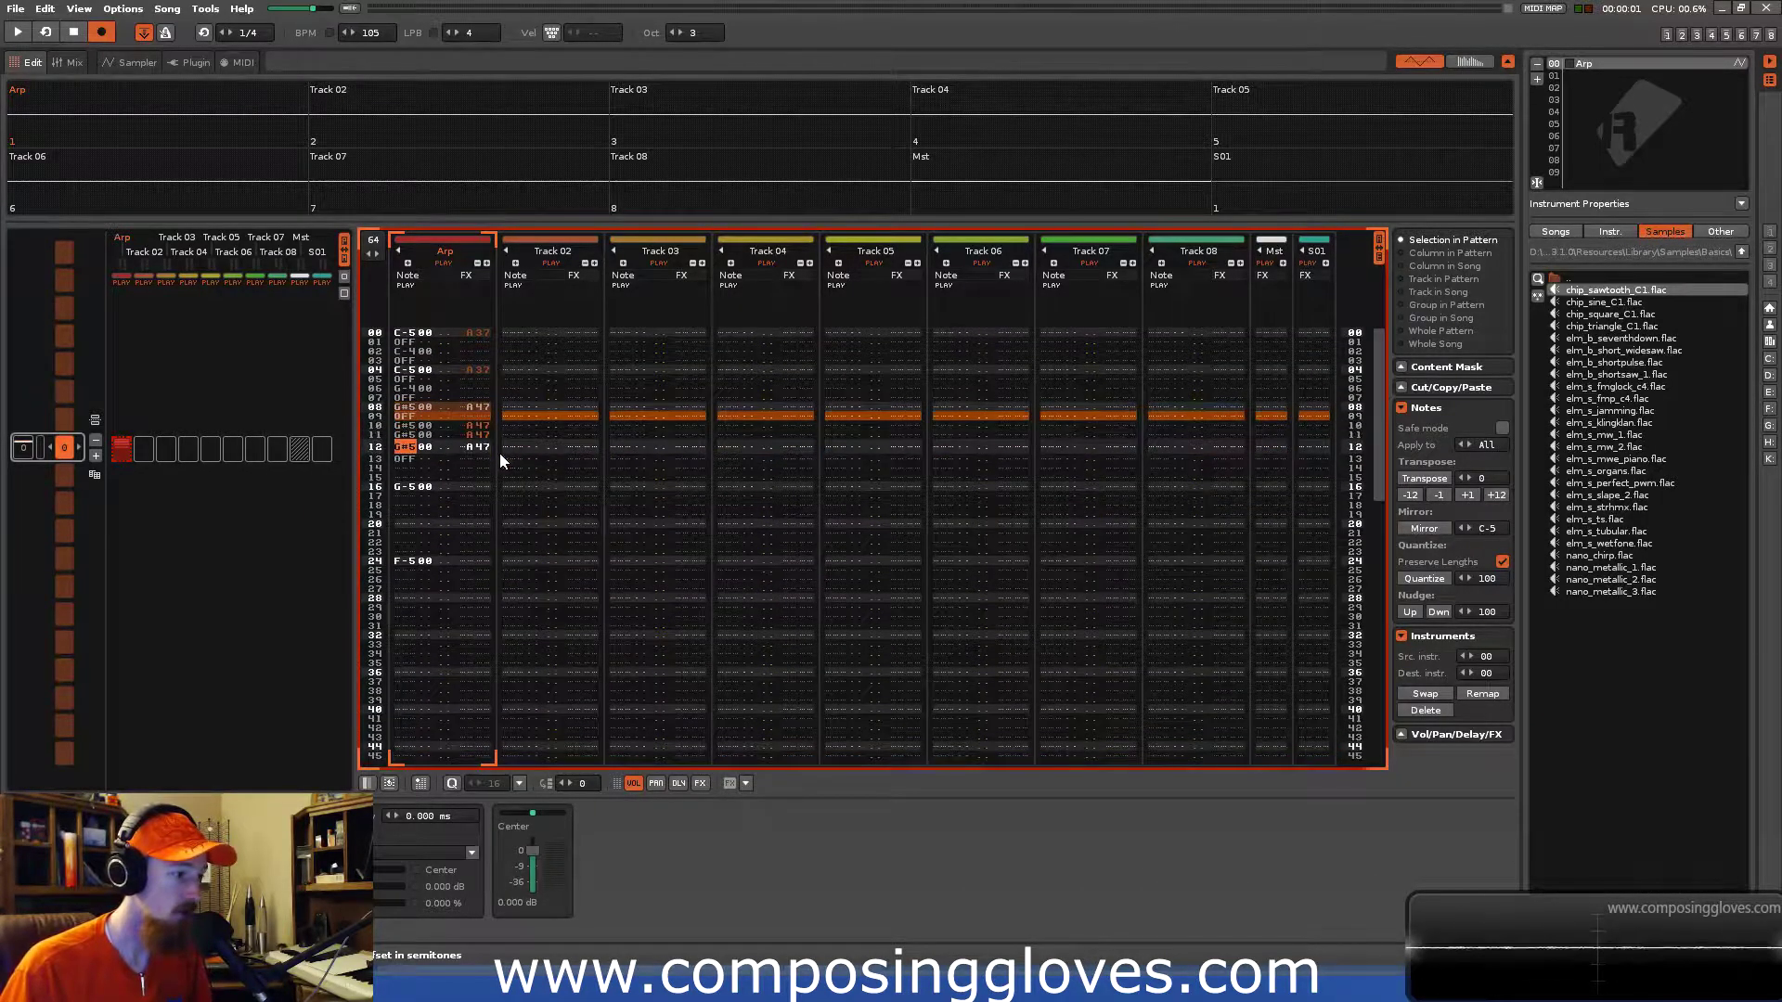
{"action": "key", "text": "ctrl+z"}
{"action": "key", "text": "ctrl+v"}
{"action": "key", "text": "Down"}
{"action": "key", "text": "Down"}
{"action": "key", "text": "ctrl+v"}
Delete the note-off on line 11 and replace the note on line 10 of the Arp track with G#4.
{"action": "key", "text": "Up"}
{"action": "key", "text": "Right"}
{"action": "key", "text": "Up"}
{"action": "key", "text": "Right"}
{"action": "key", "text": "Left"}
{"action": "key", "text": "Left"}
{"action": "key", "text": "Left"}
{"action": "key", "text": "Right"}
{"action": "key", "text": "Up"}
{"action": "key", "text": "Delete"}
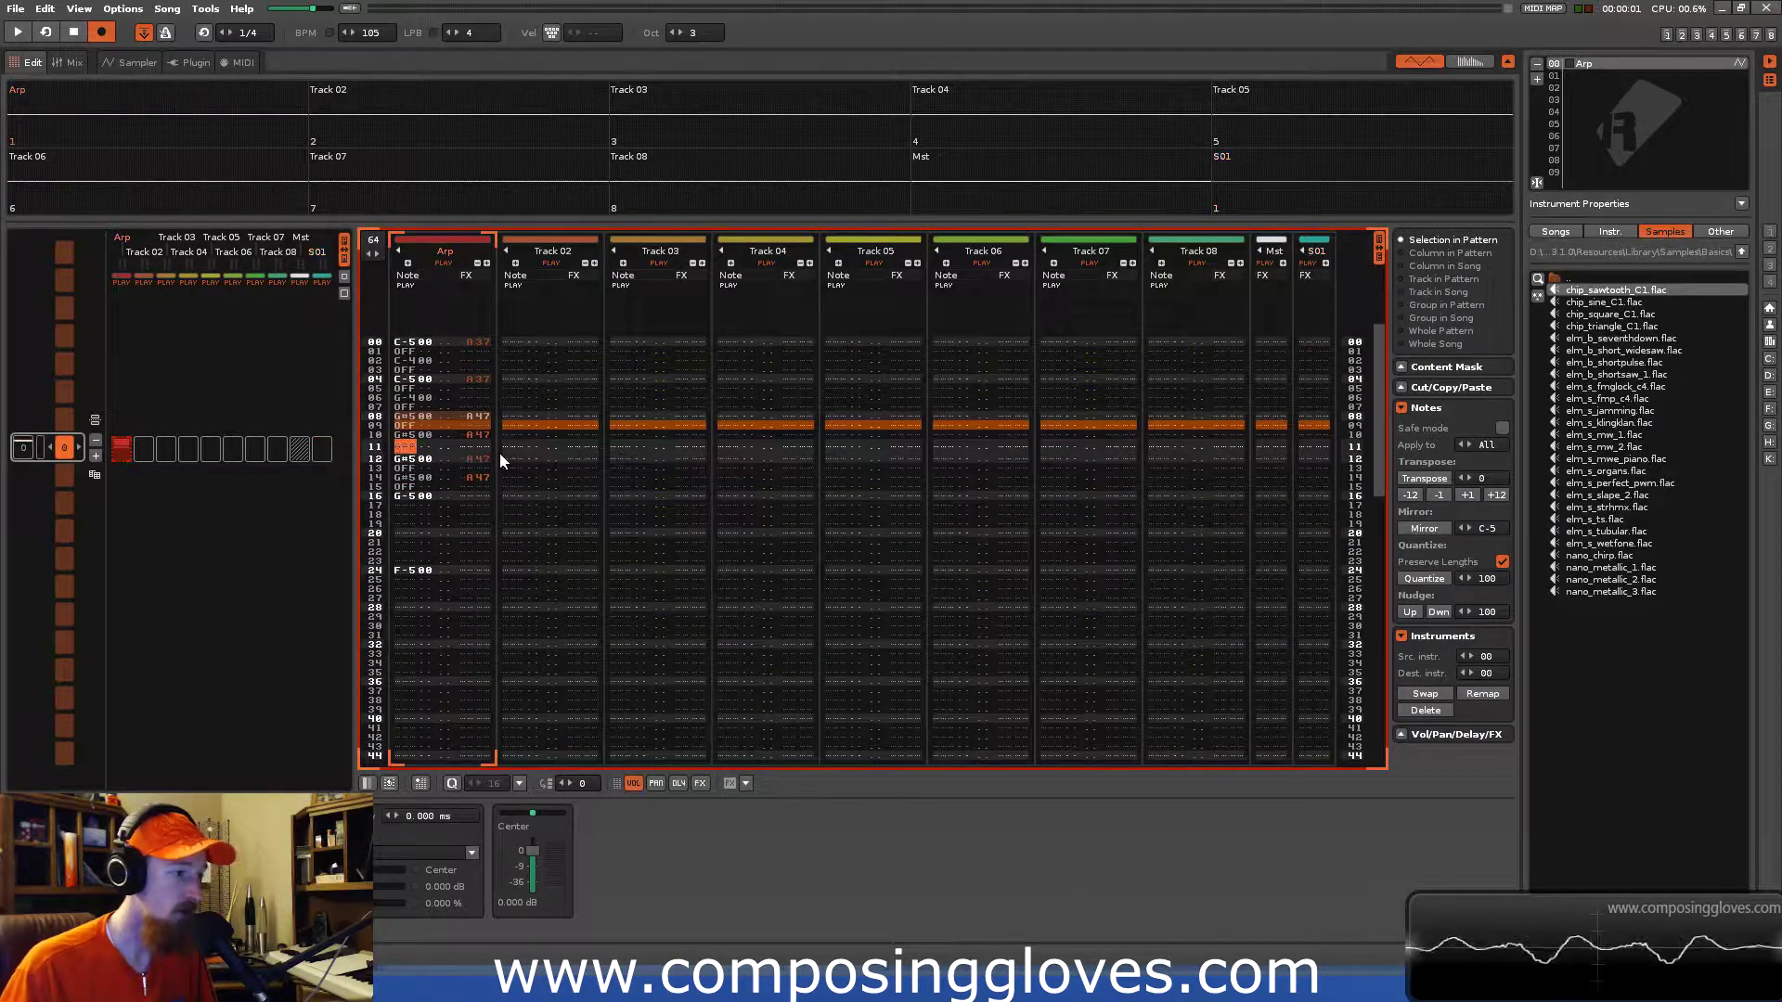
{"action": "key", "text": "Up"}
{"action": "key", "text": "7"}
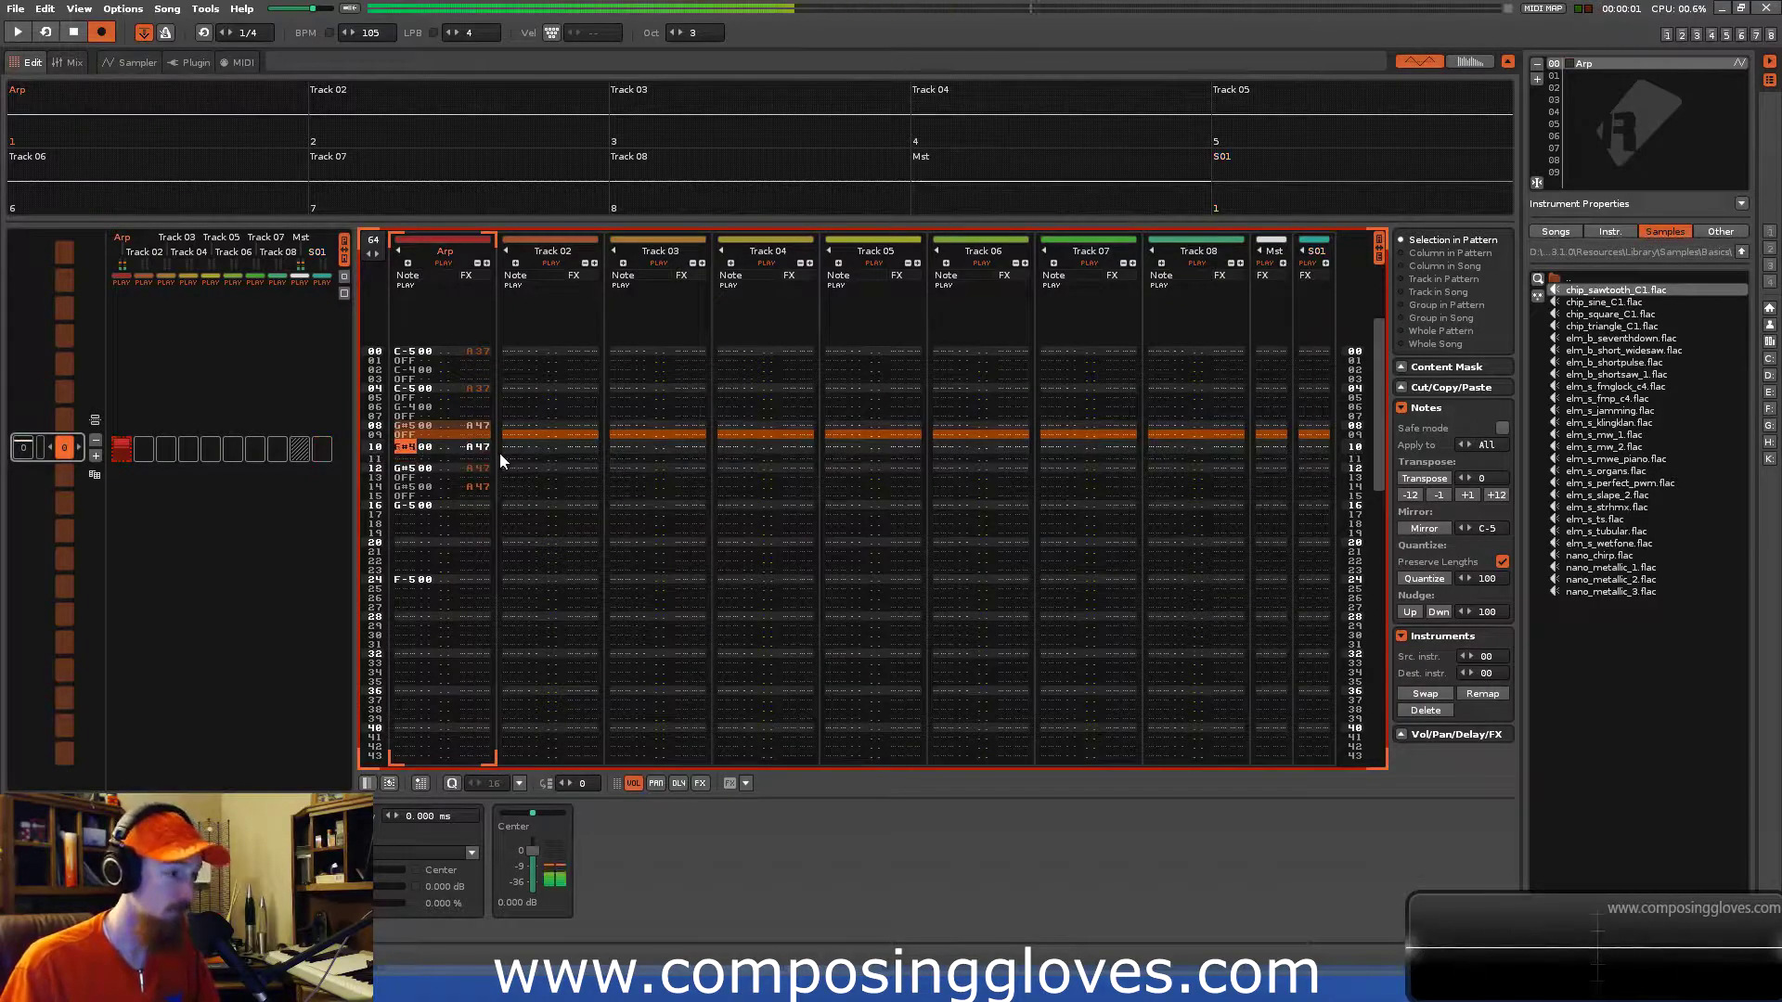
{"action": "key", "text": "6"}
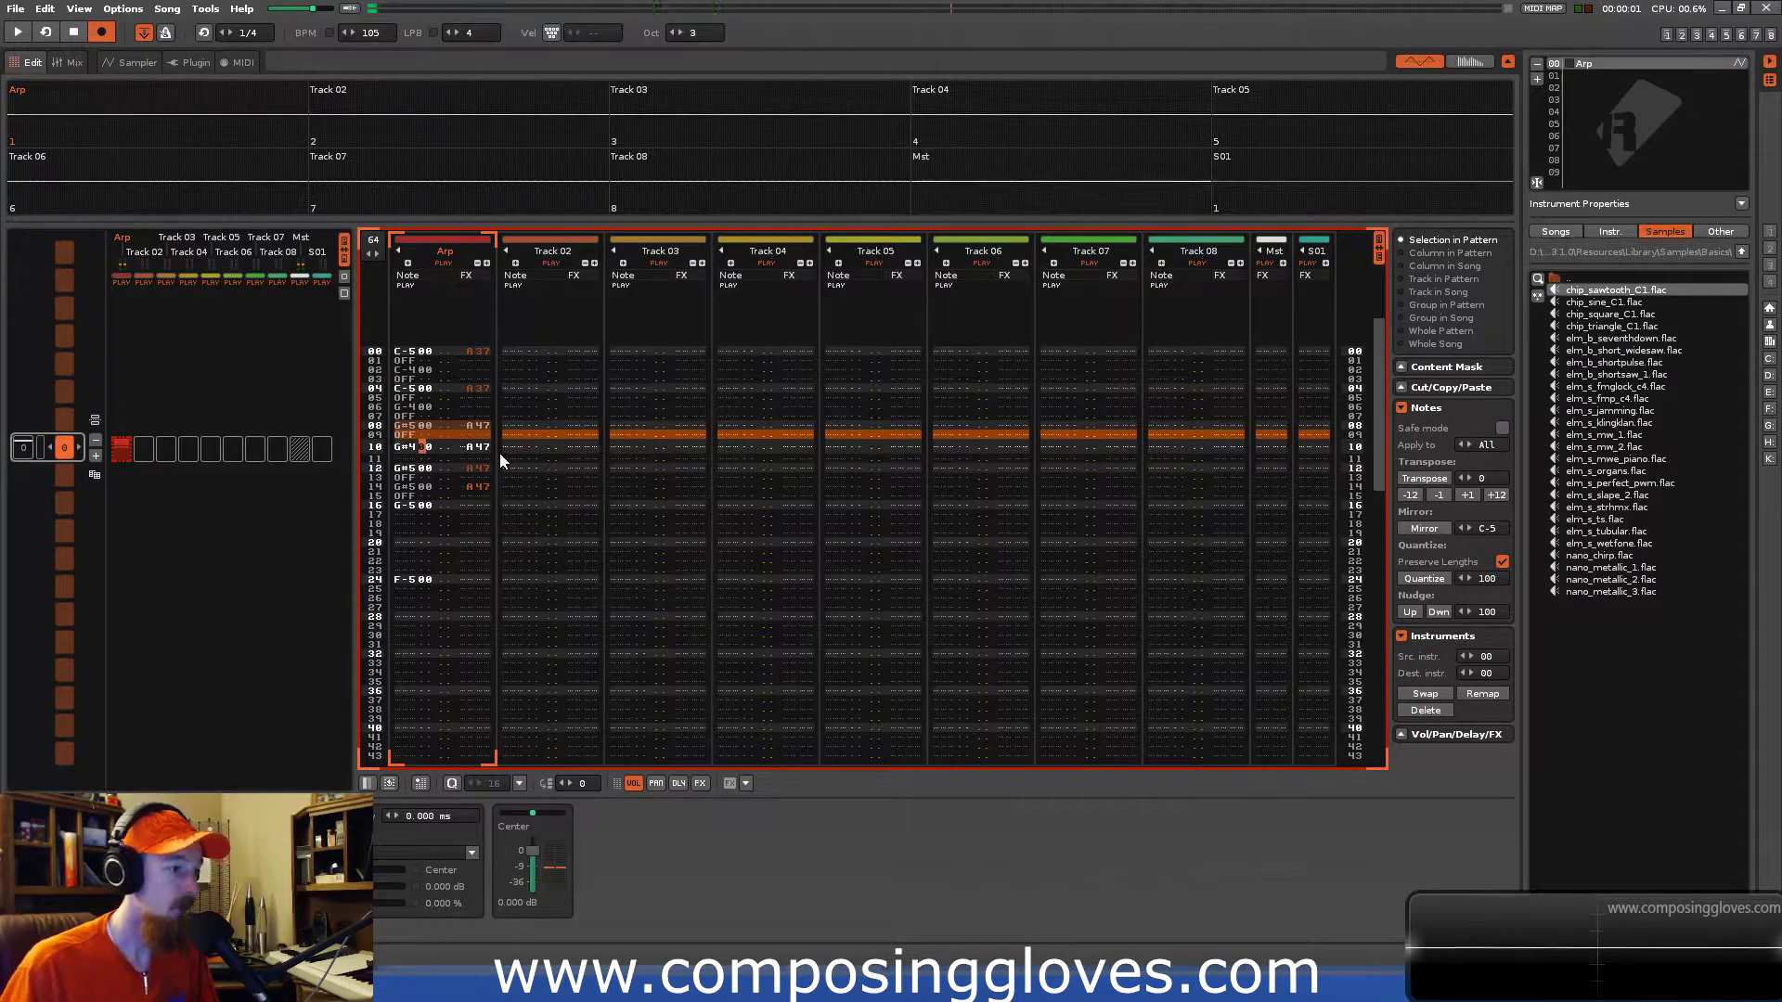
Delete the A47 effect from line 10 of the Arp track and play the pattern back briefly.
{"action": "key", "text": "Right"}
{"action": "key", "text": "Right"}
{"action": "key", "text": "Right"}
{"action": "key", "text": "Right"}
{"action": "key", "text": "Right"}
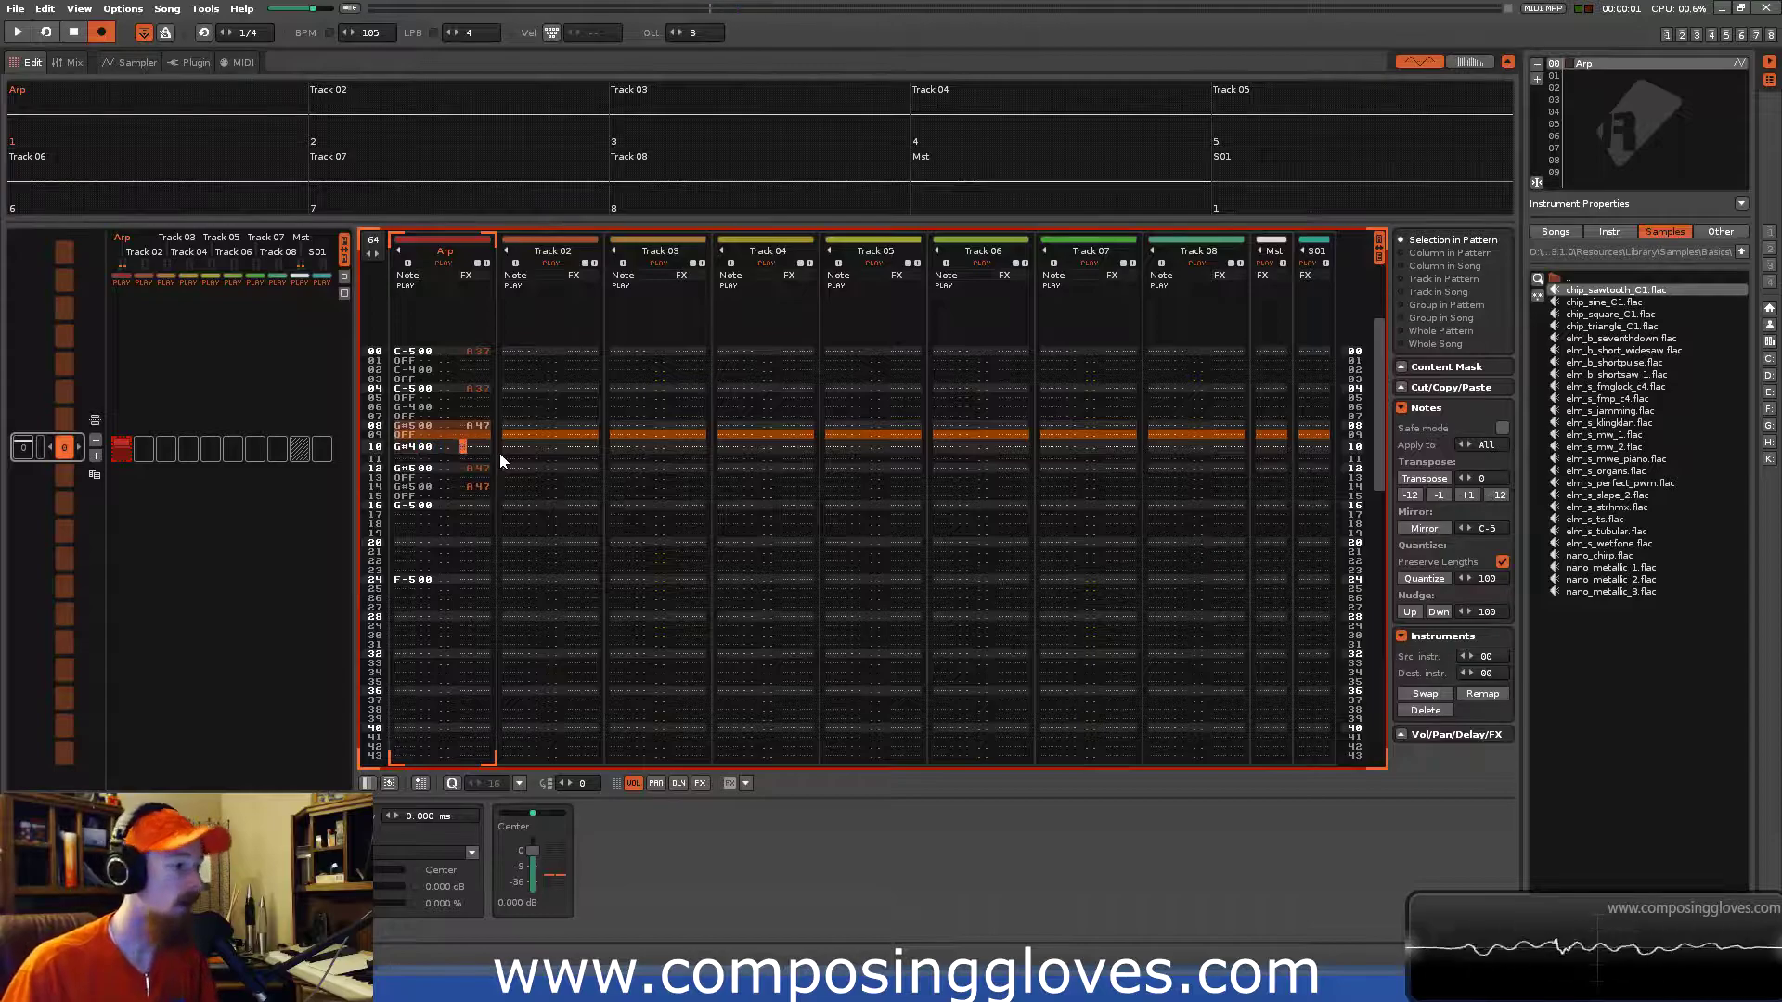
{"action": "key", "text": "Delete"}
{"action": "key", "text": "space"}
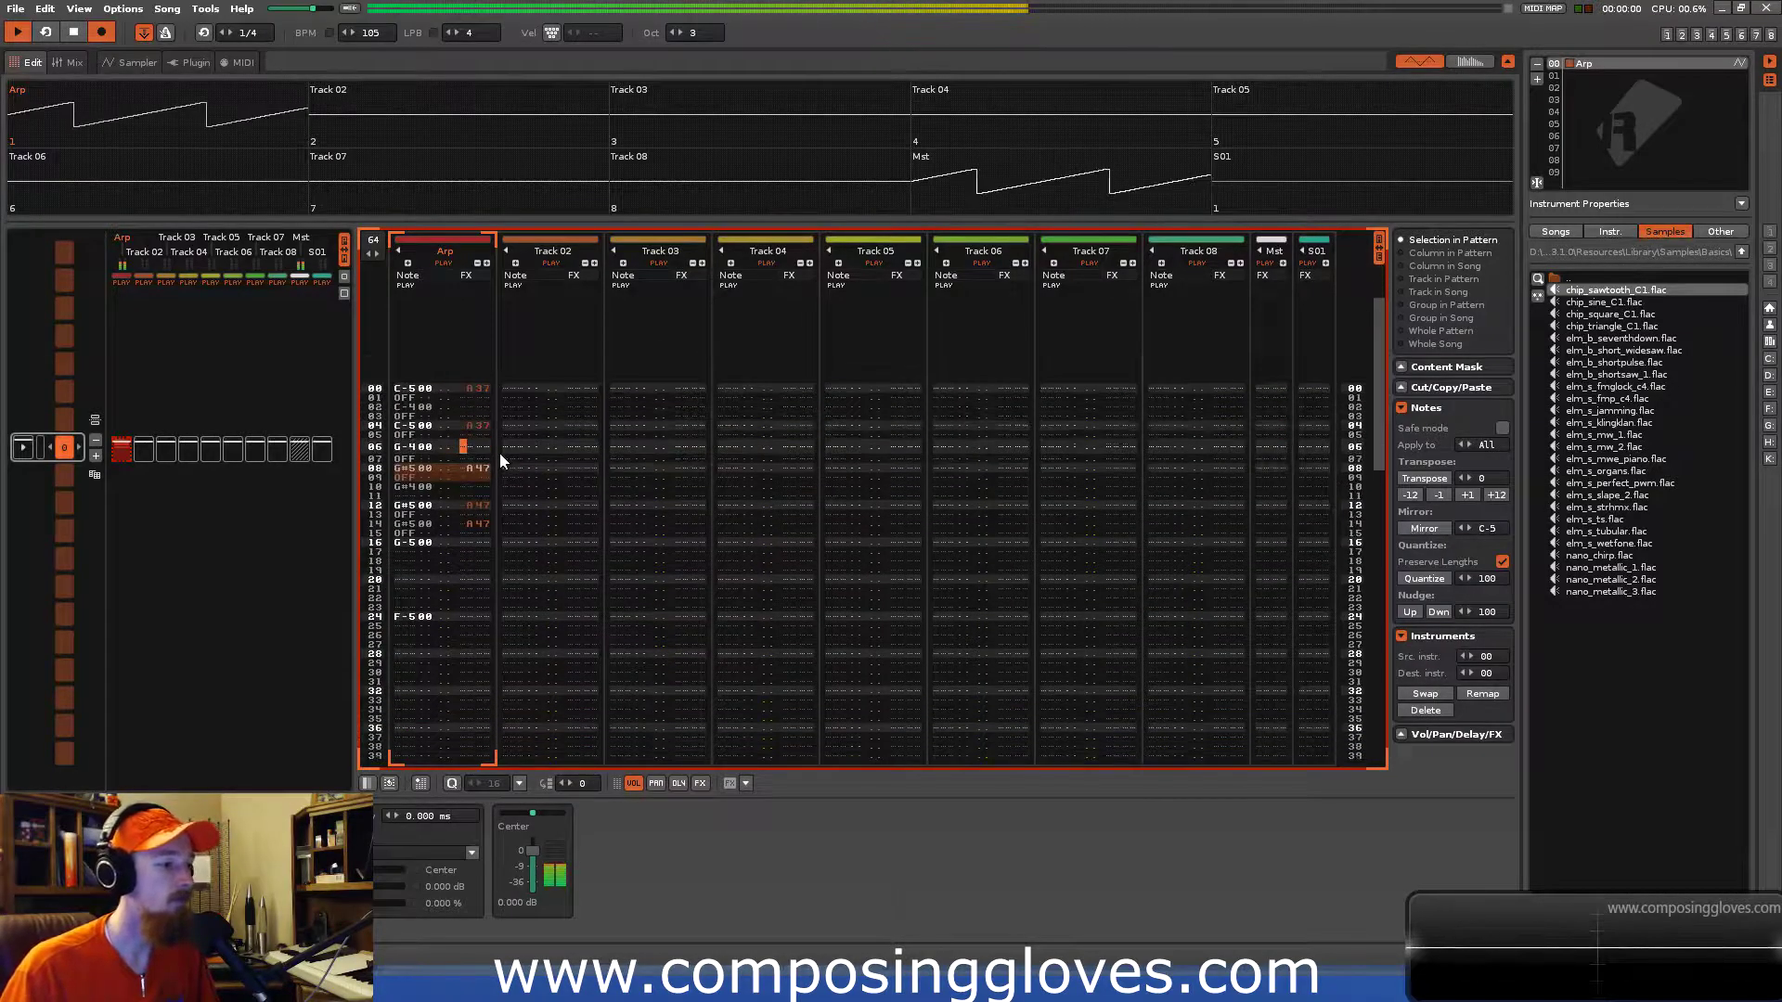
{"action": "key", "text": "space"}
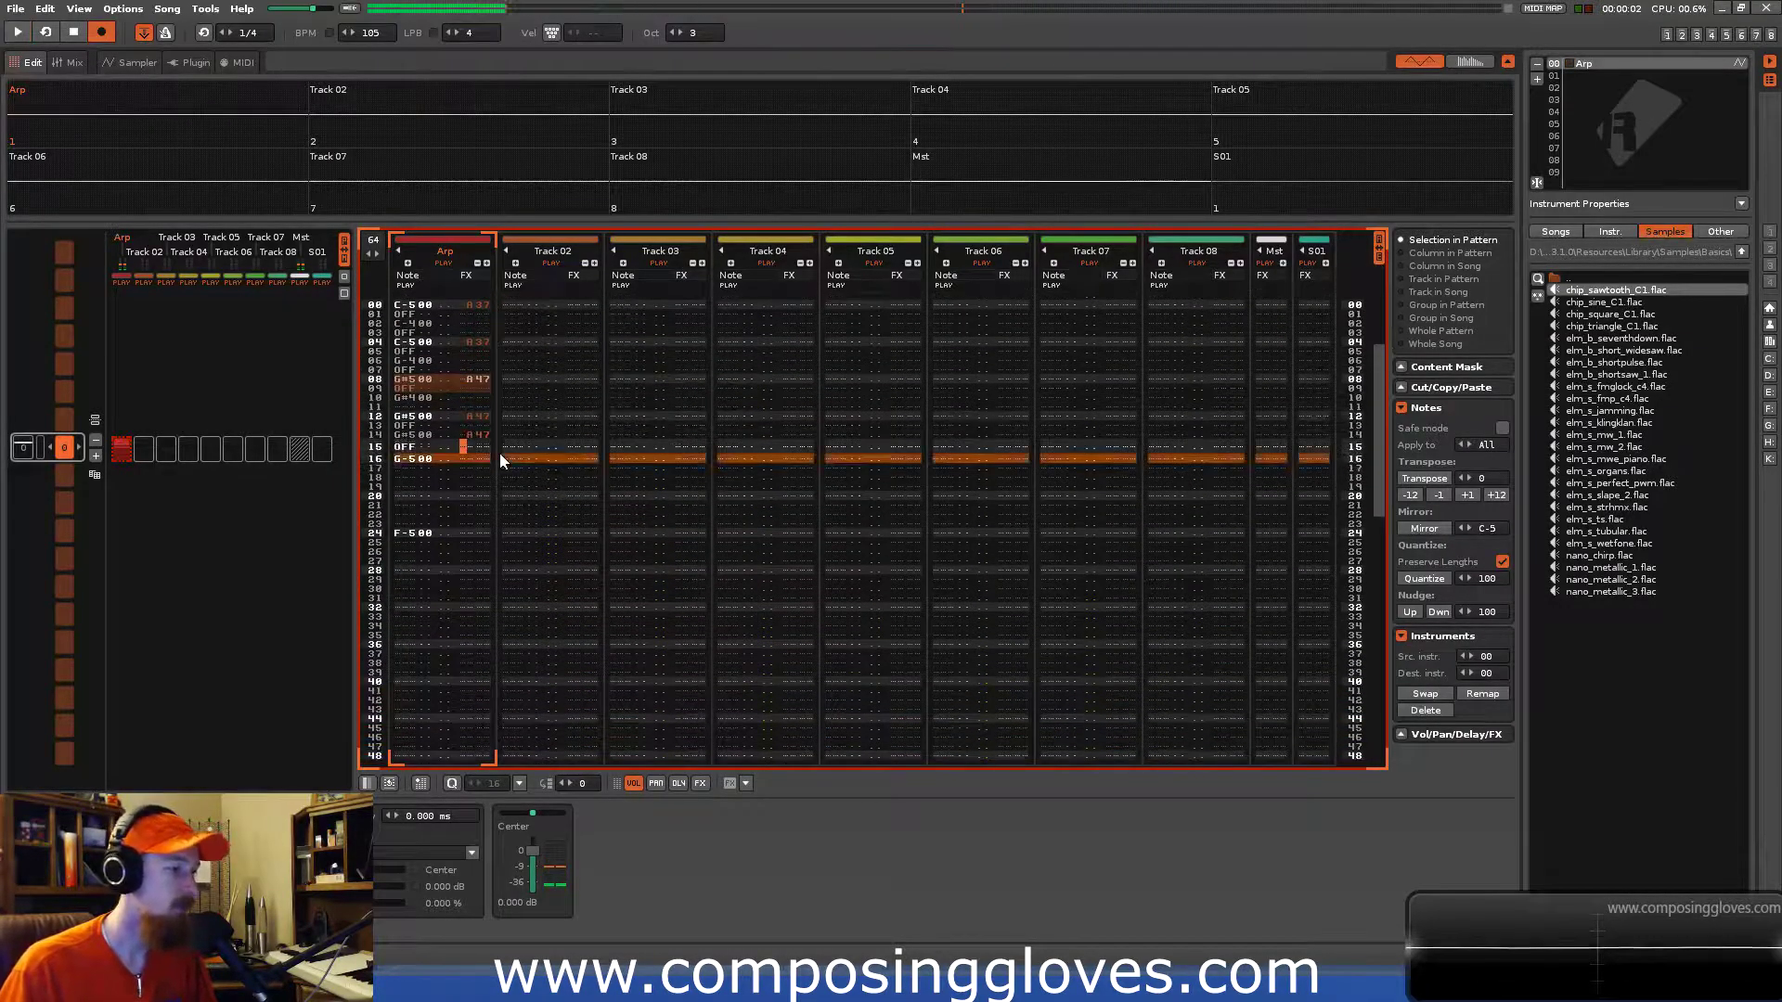
Replace the note on line 14 of the Arp track with G#4 and delete its A47 effect.
{"action": "key", "text": "Left"}
{"action": "key", "text": "Left"}
{"action": "key", "text": "Left"}
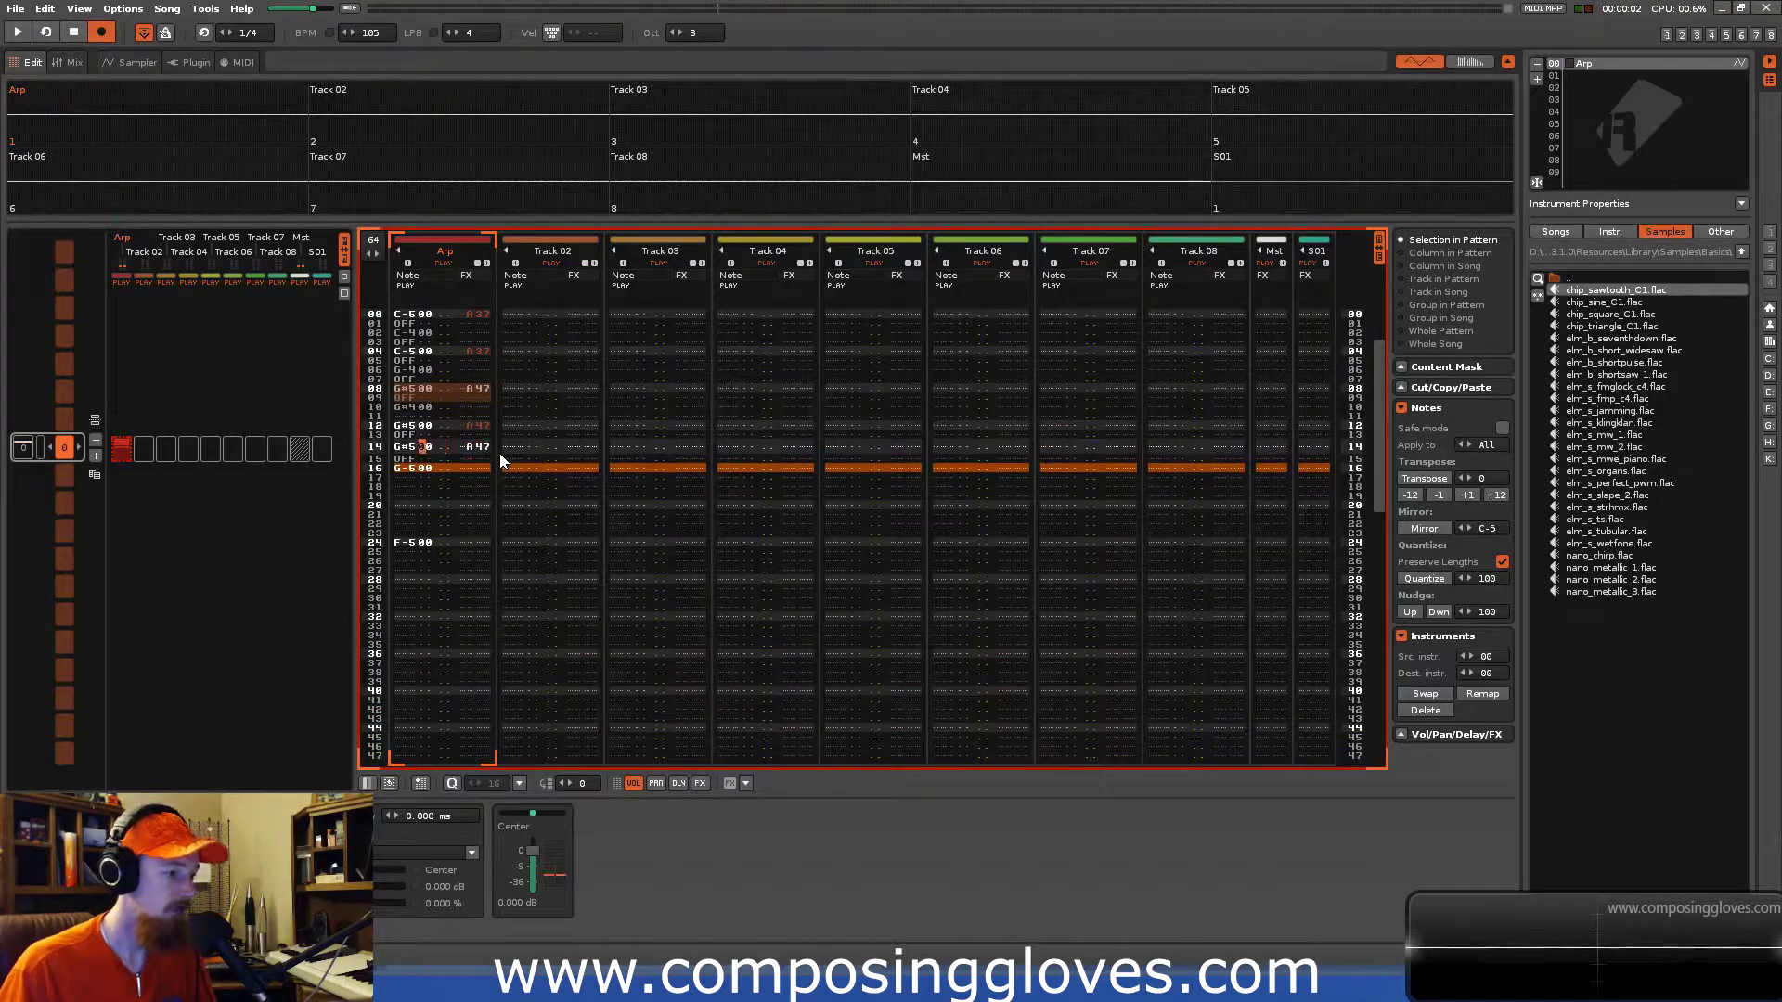
{"action": "key", "text": "6"}
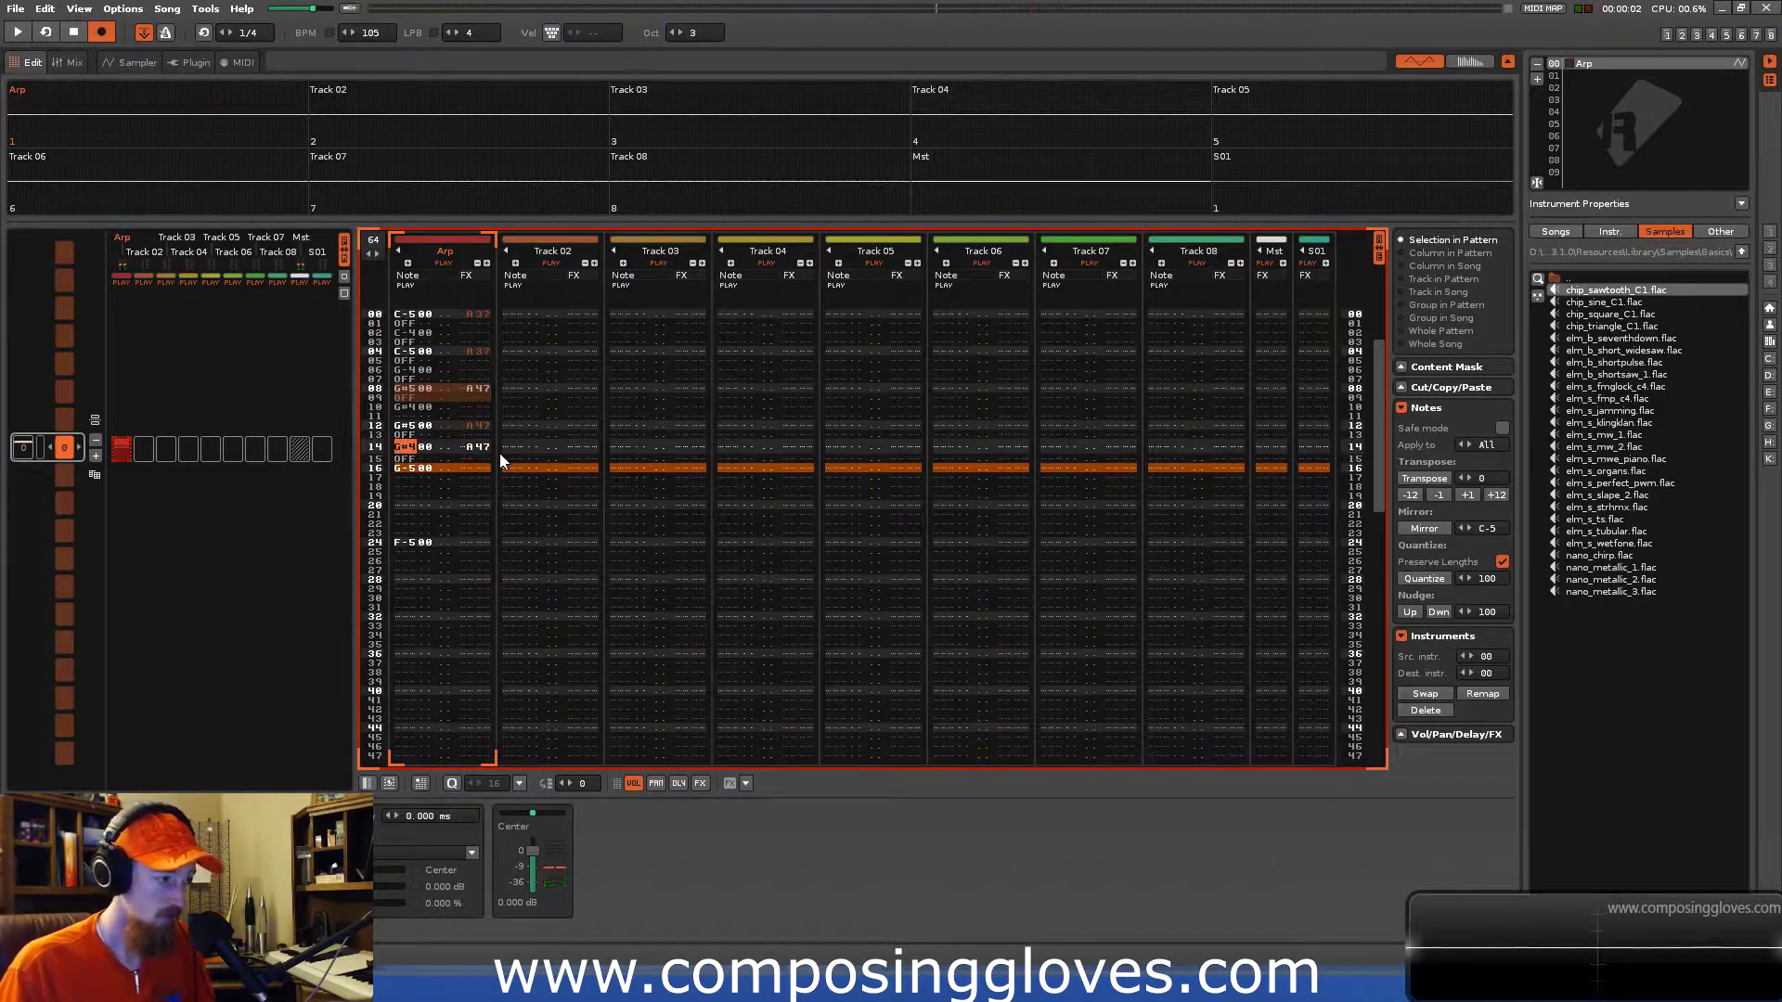
{"action": "key", "text": "Right"}
{"action": "key", "text": "Right"}
{"action": "key", "text": "Right"}
{"action": "key", "text": "Right"}
{"action": "key", "text": "Right"}
{"action": "key", "text": "Up"}
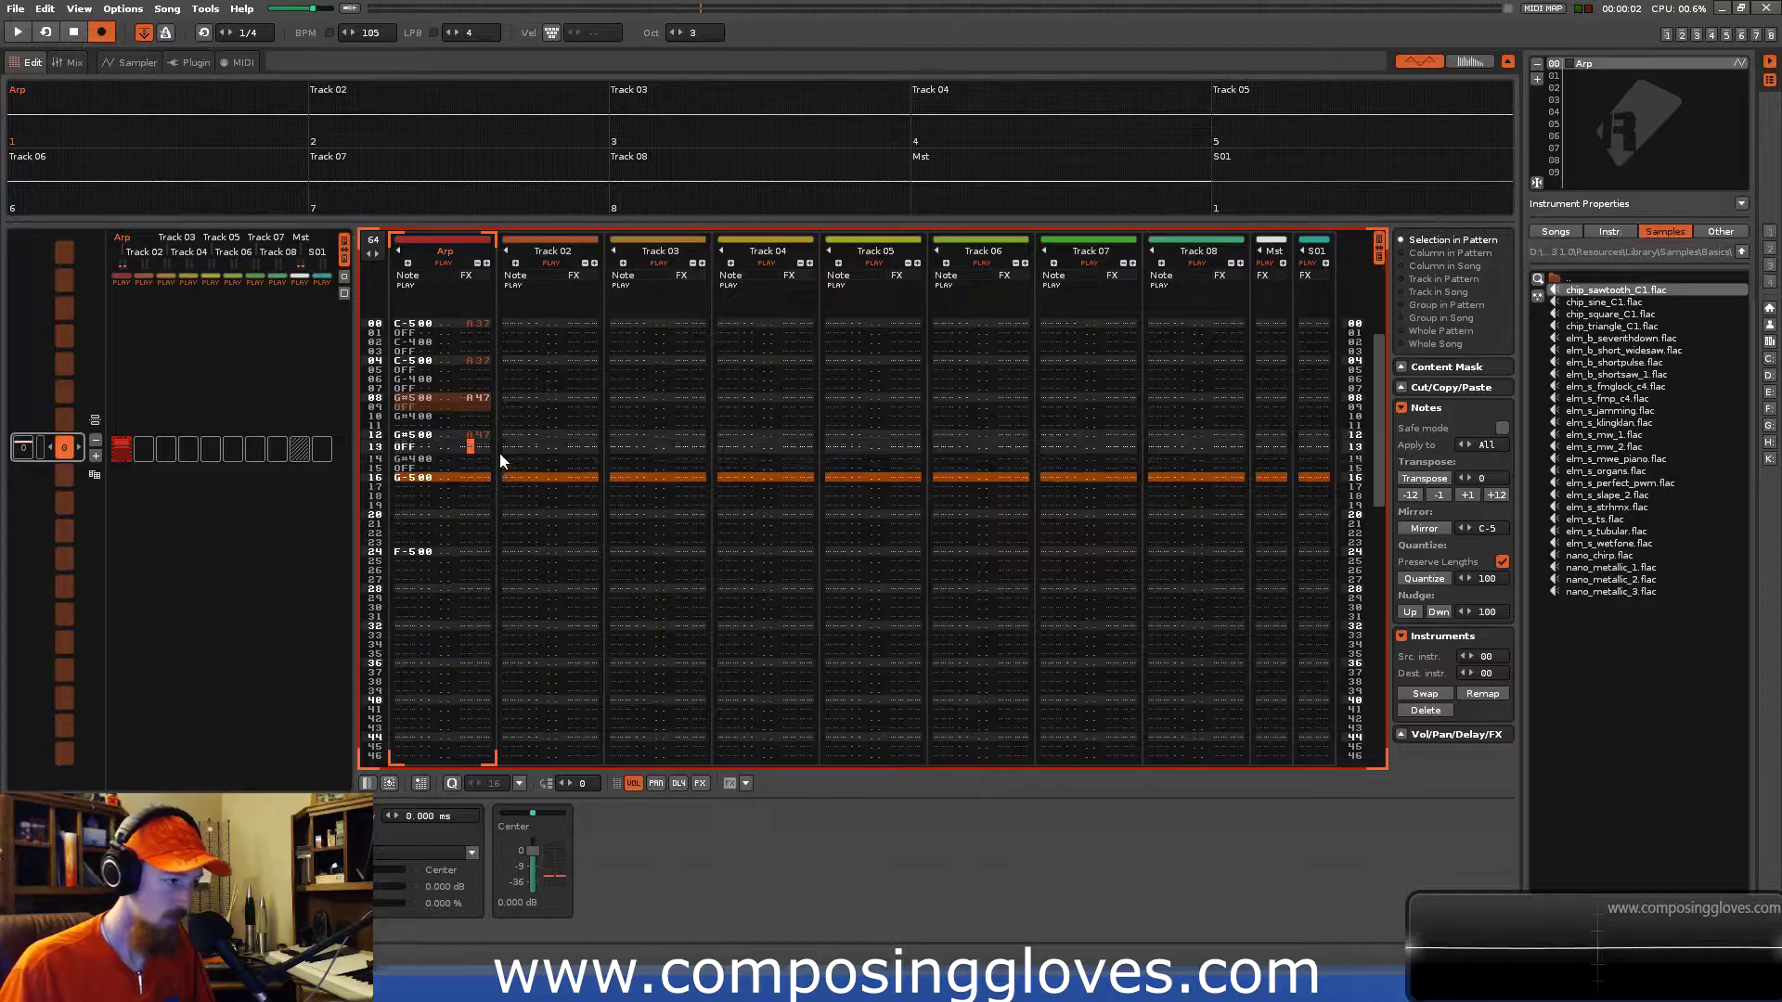
Play the pattern back to hear the edited G# section of the Arp track.
{"action": "key", "text": "space"}
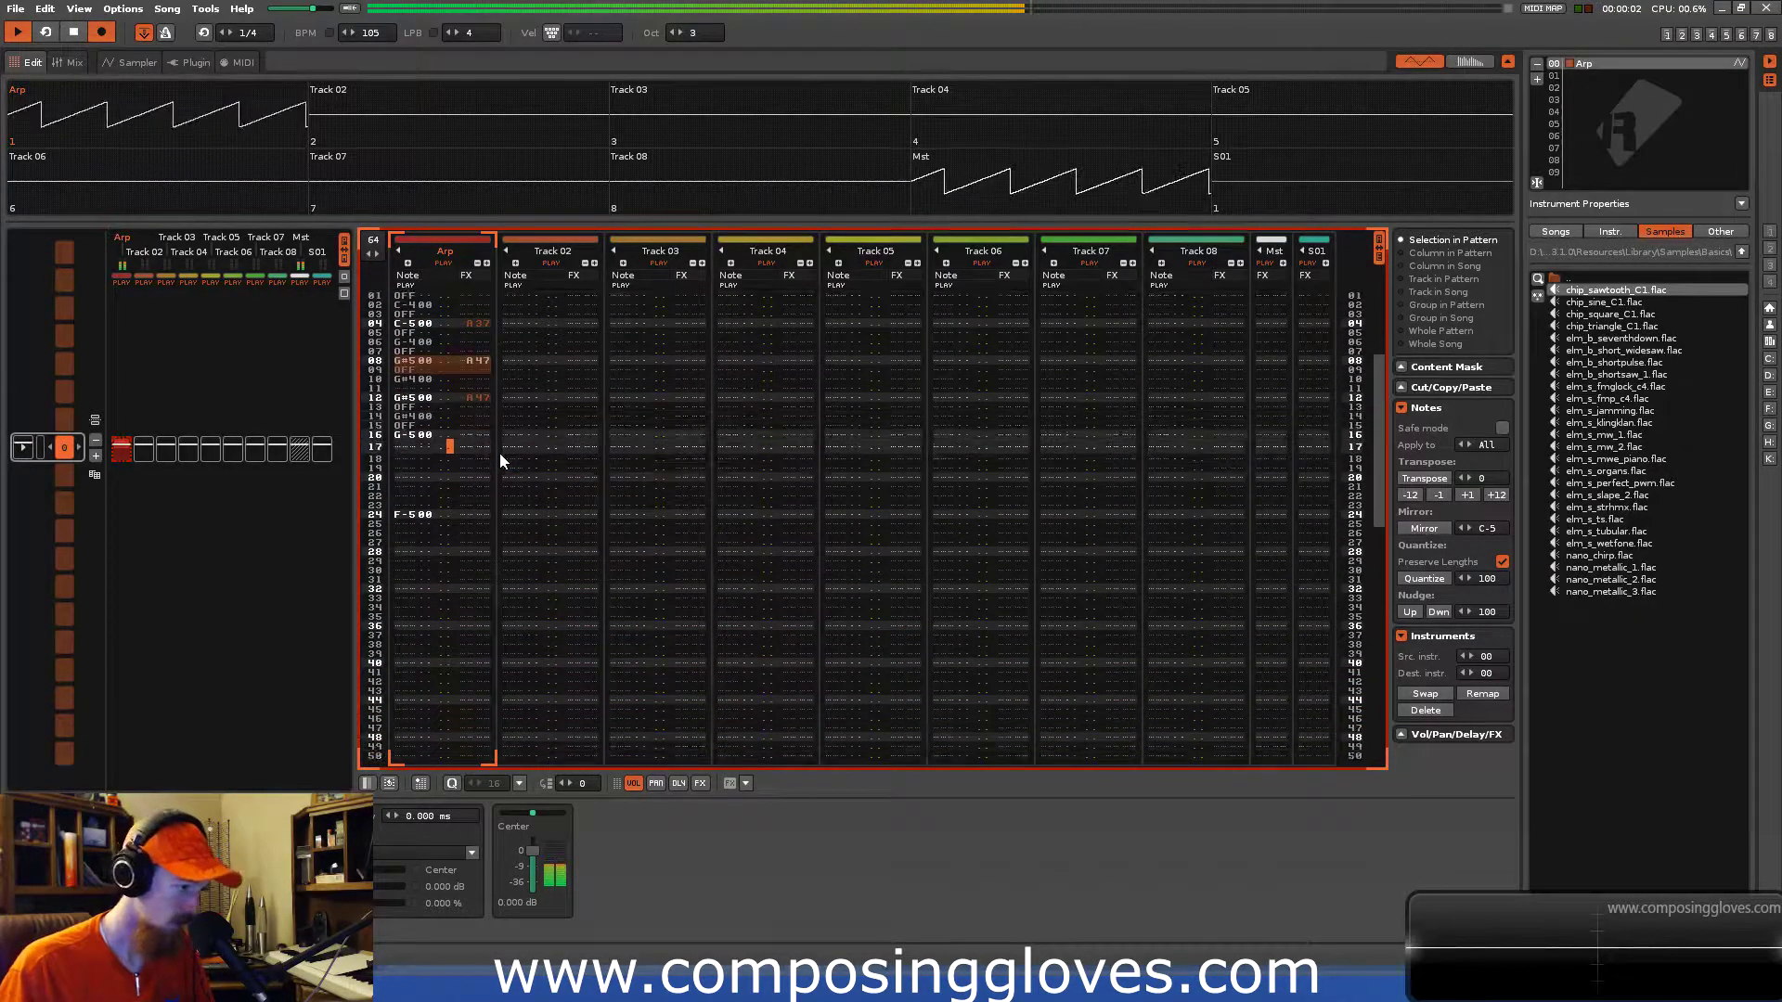
{"action": "key", "text": "space"}
{"action": "key", "text": "space"}
{"action": "key", "text": "space"}
Enter a note-off on line 17 and add the arpeggio effect A37 to the G-5 note on line 16.
{"action": "key", "text": "Left"}
{"action": "key", "text": "Left"}
{"action": "key", "text": "Left"}
{"action": "key", "text": "a"}
{"action": "key", "text": "Right"}
{"action": "key", "text": "Up"}
{"action": "key", "text": "Right"}
{"action": "key", "text": "Right"}
{"action": "key", "text": "Right"}
{"action": "key", "text": "Right"}
{"action": "key", "text": "Right"}
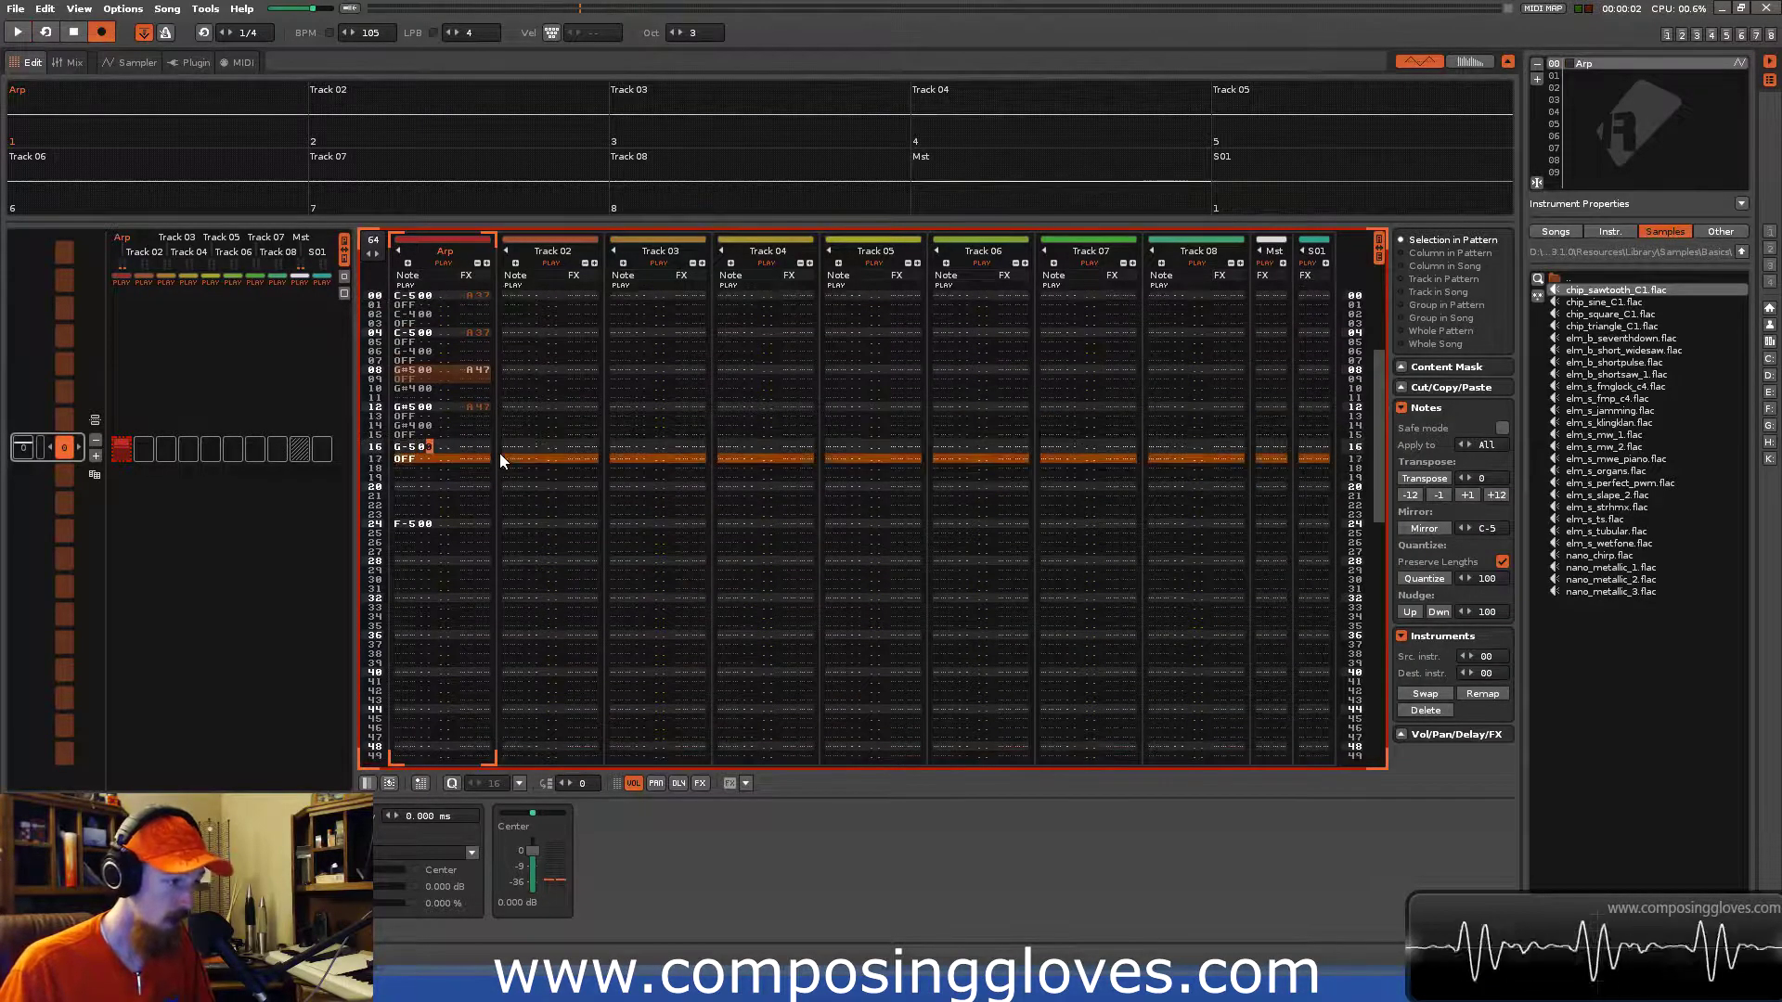
{"action": "type", "text": "a"}
{"action": "key", "text": "Right"}
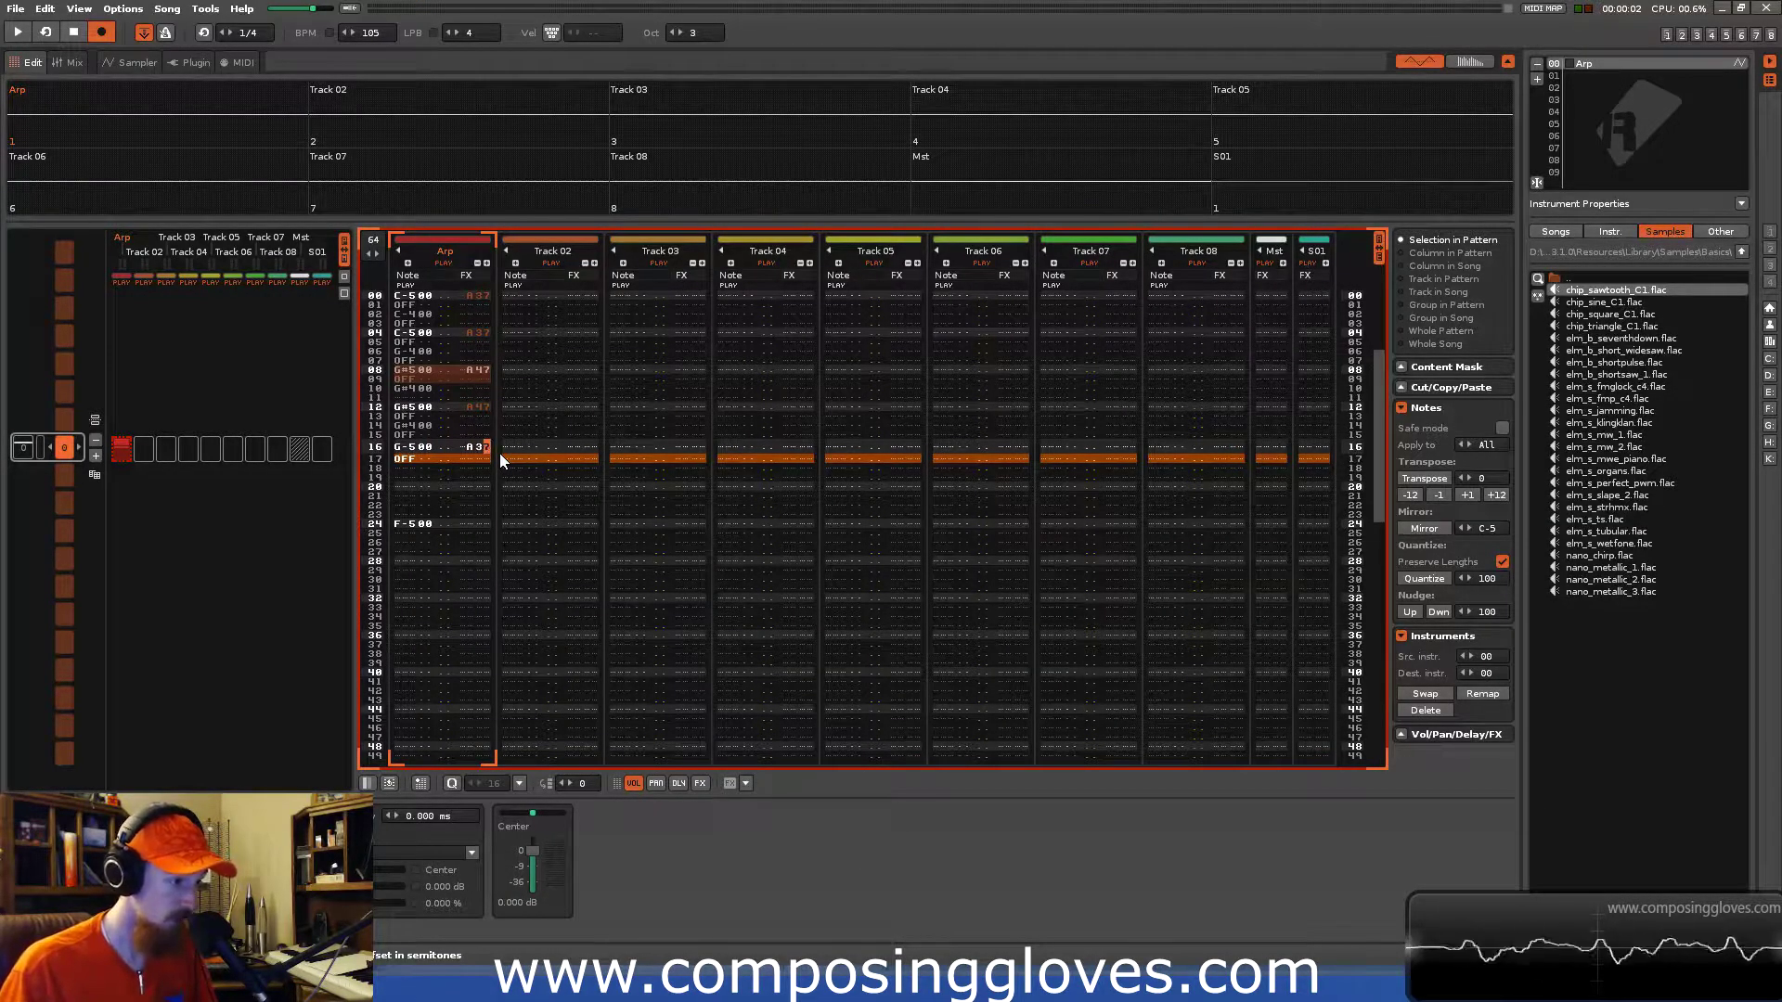
Copy the G-5 note with its A37 effect and note-off from lines 16 and 17, and paste it at lines 18, 20 and 22.
{"action": "key", "text": "Left"}
{"action": "key", "text": "Left"}
{"action": "key", "text": "Left"}
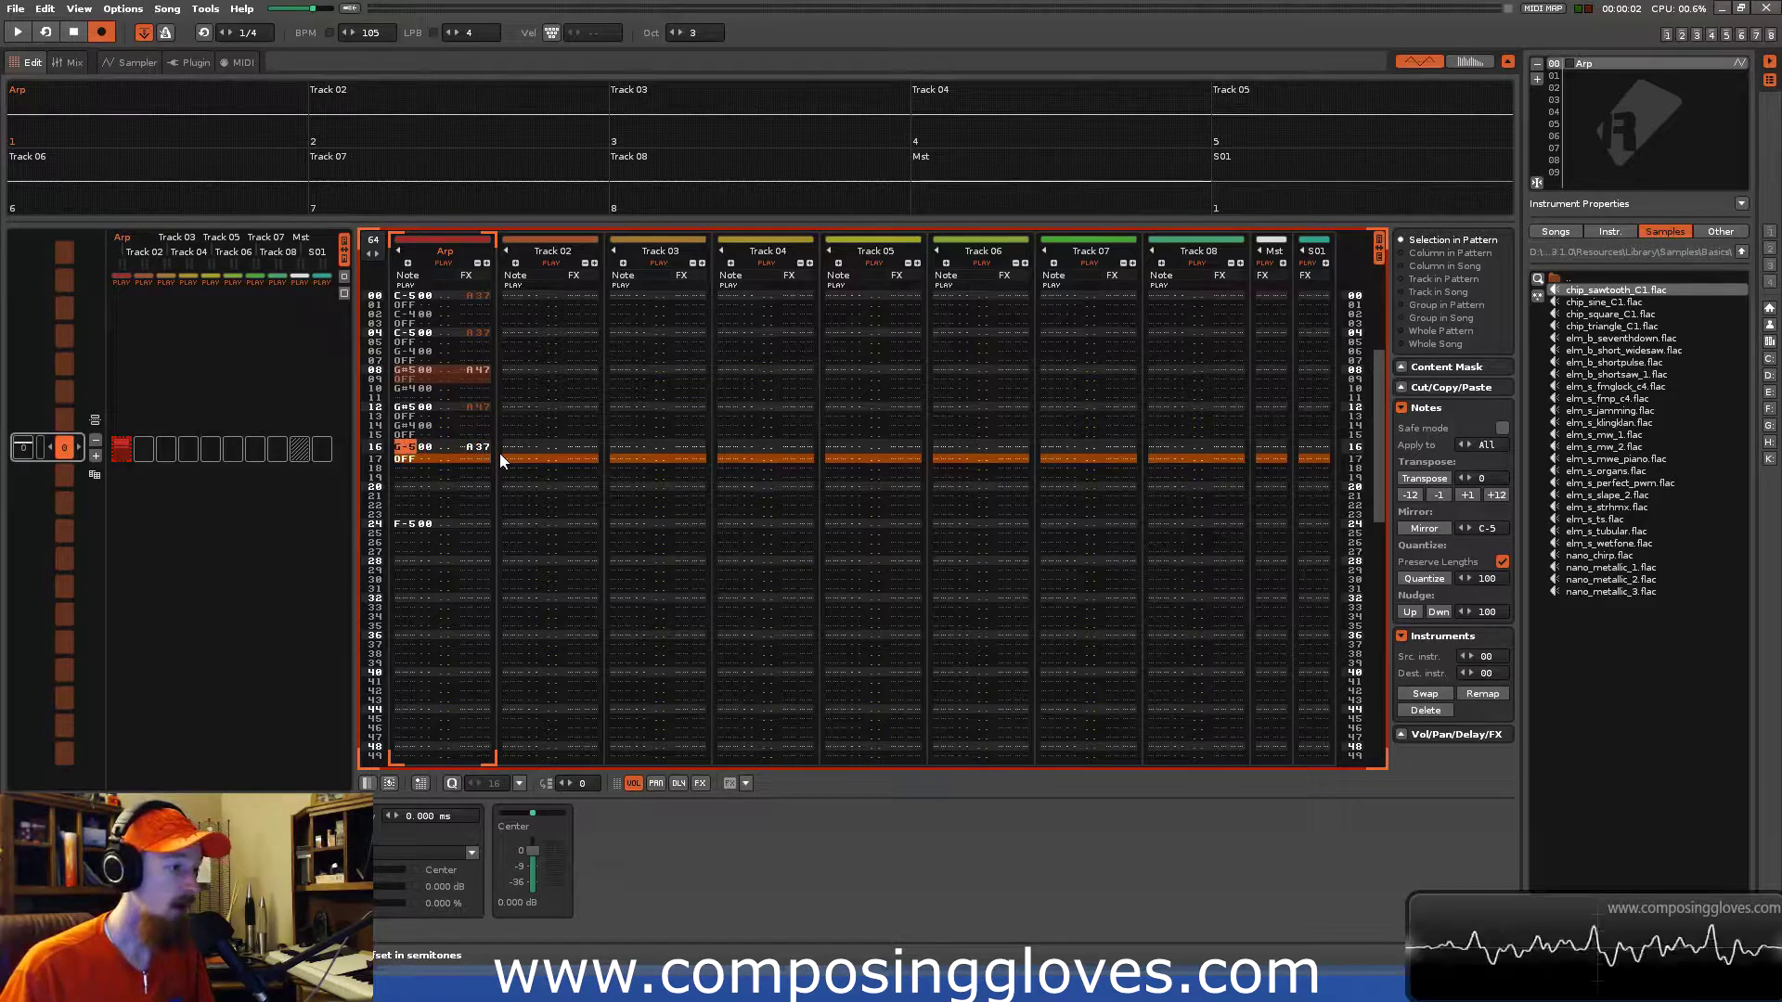
{"action": "key", "text": "shift+Left"}
{"action": "key", "text": "shift+Down"}
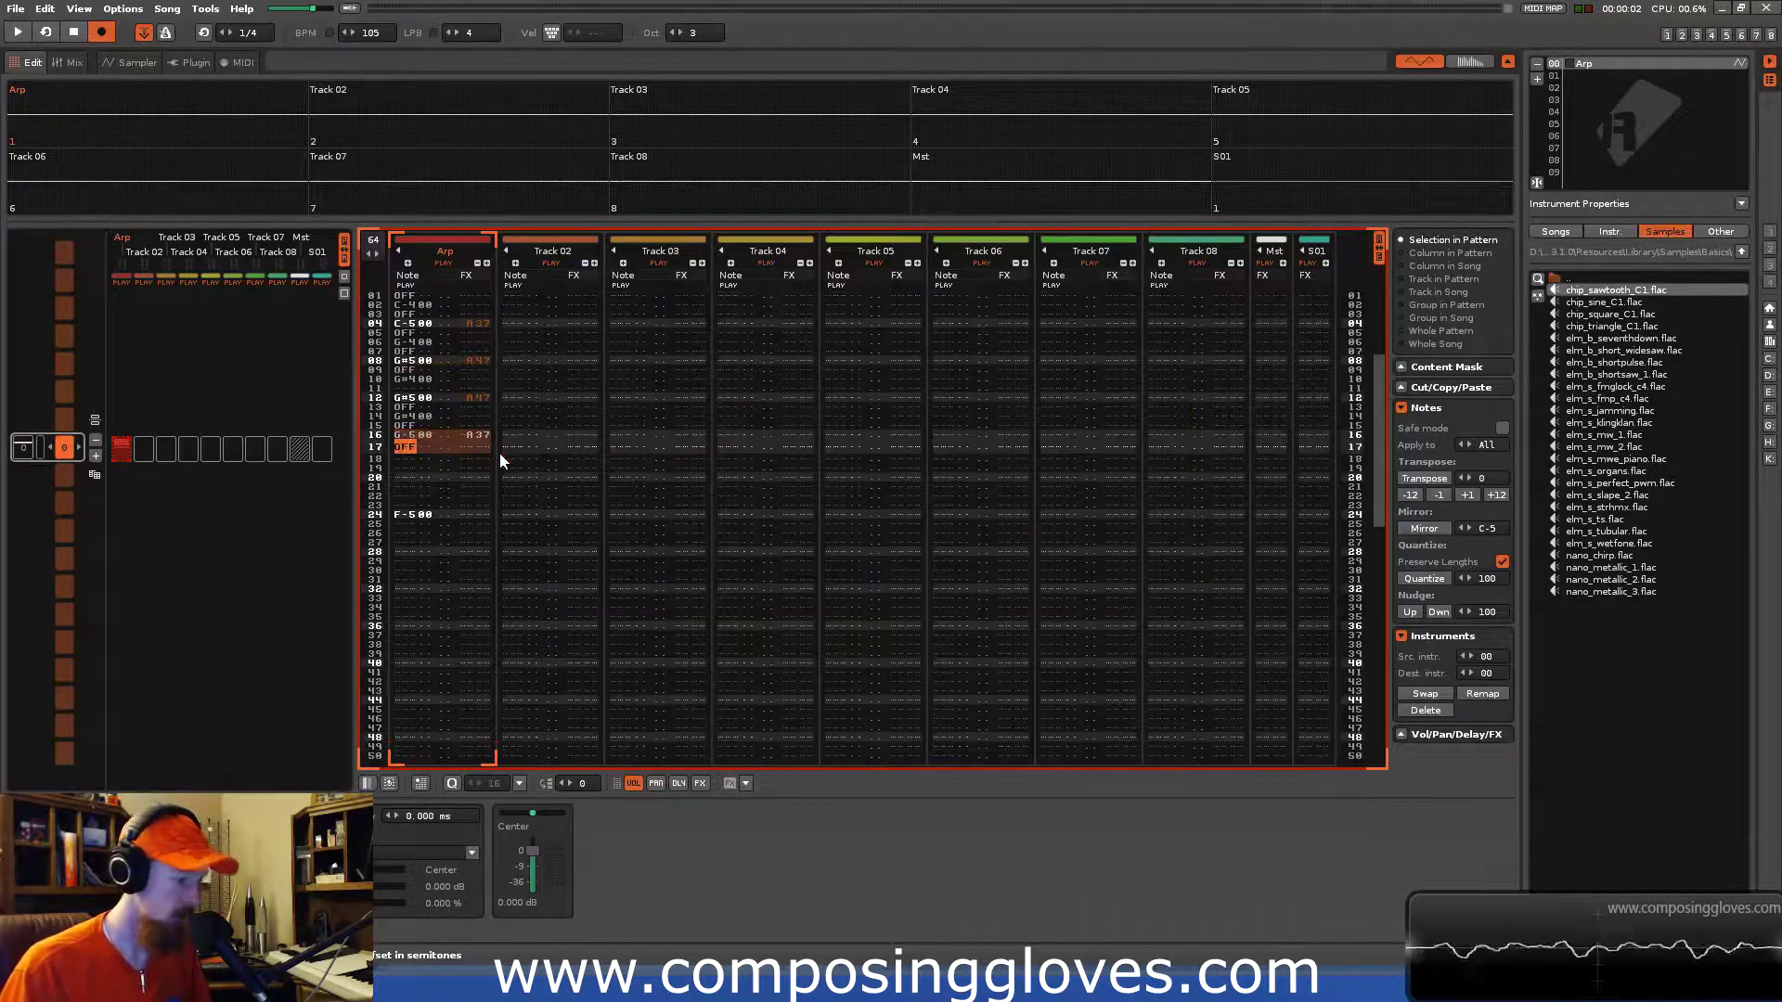
{"action": "key", "text": "ctrl+d"}
{"action": "key", "text": "ctrl+d"}
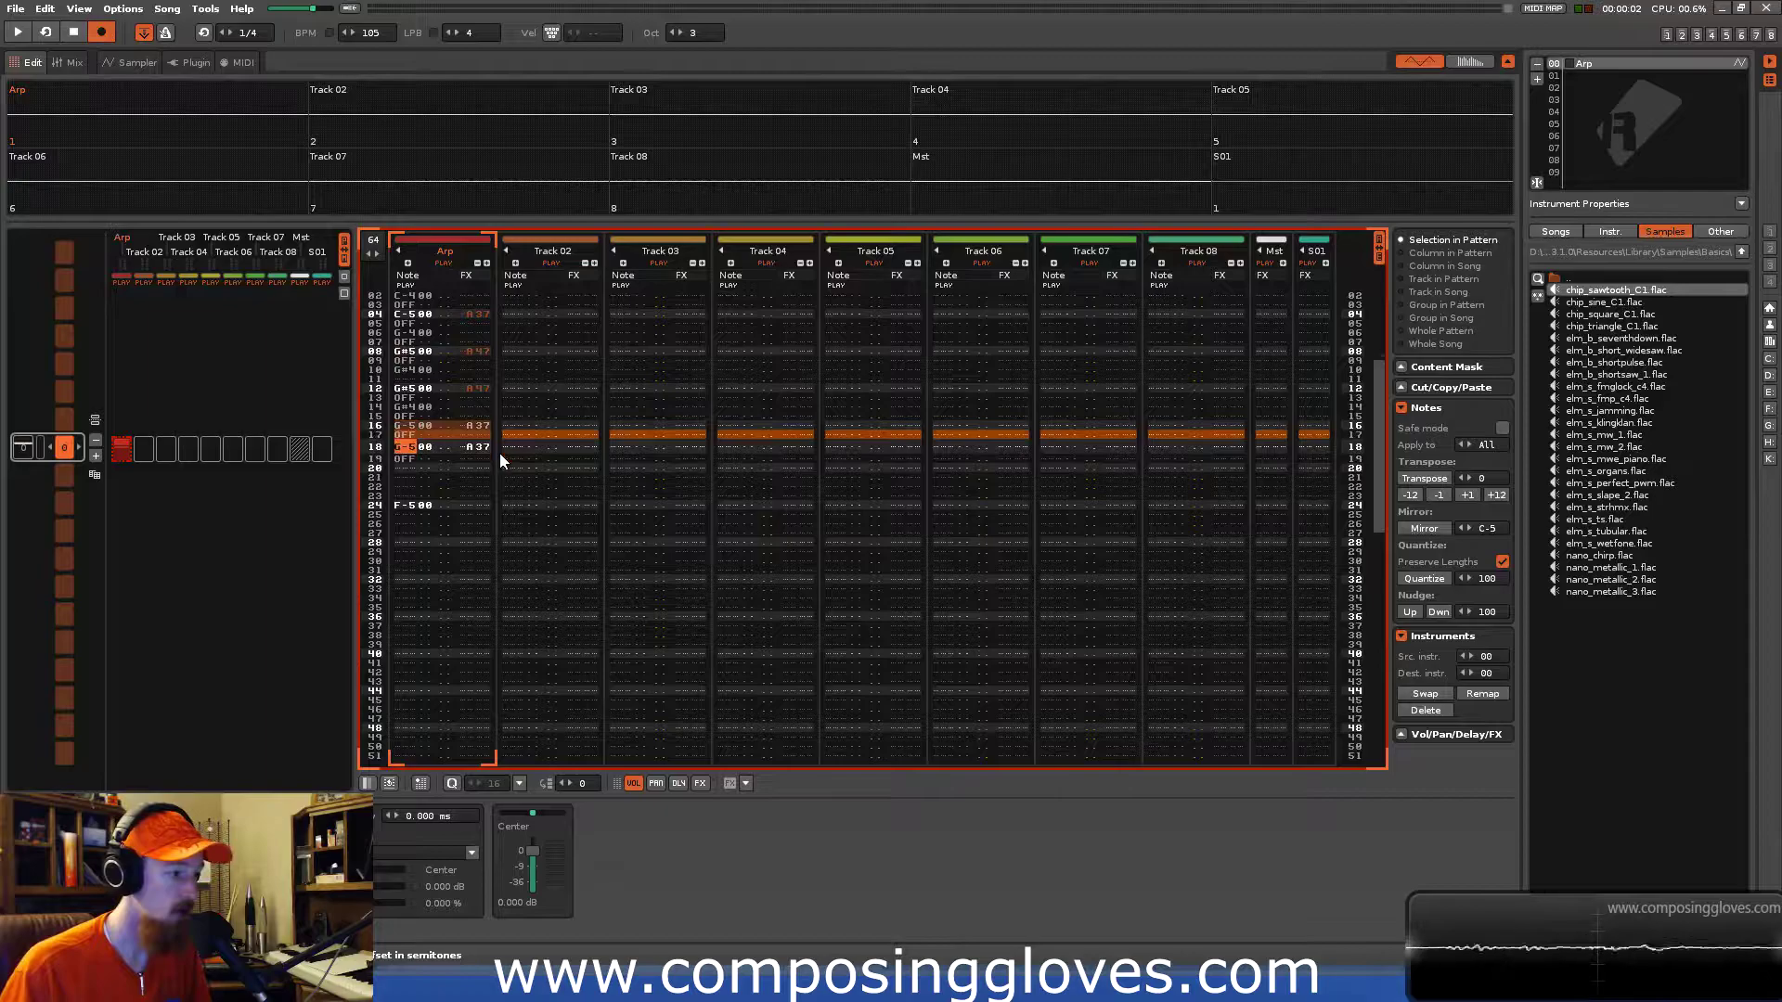
{"action": "key", "text": "ctrl+d"}
Delete the note-off on line 19 and replace the note on line 18 with G-4.
{"action": "key", "text": "Up"}
{"action": "key", "text": "Up"}
{"action": "key", "text": "Up"}
{"action": "key", "text": "Up"}
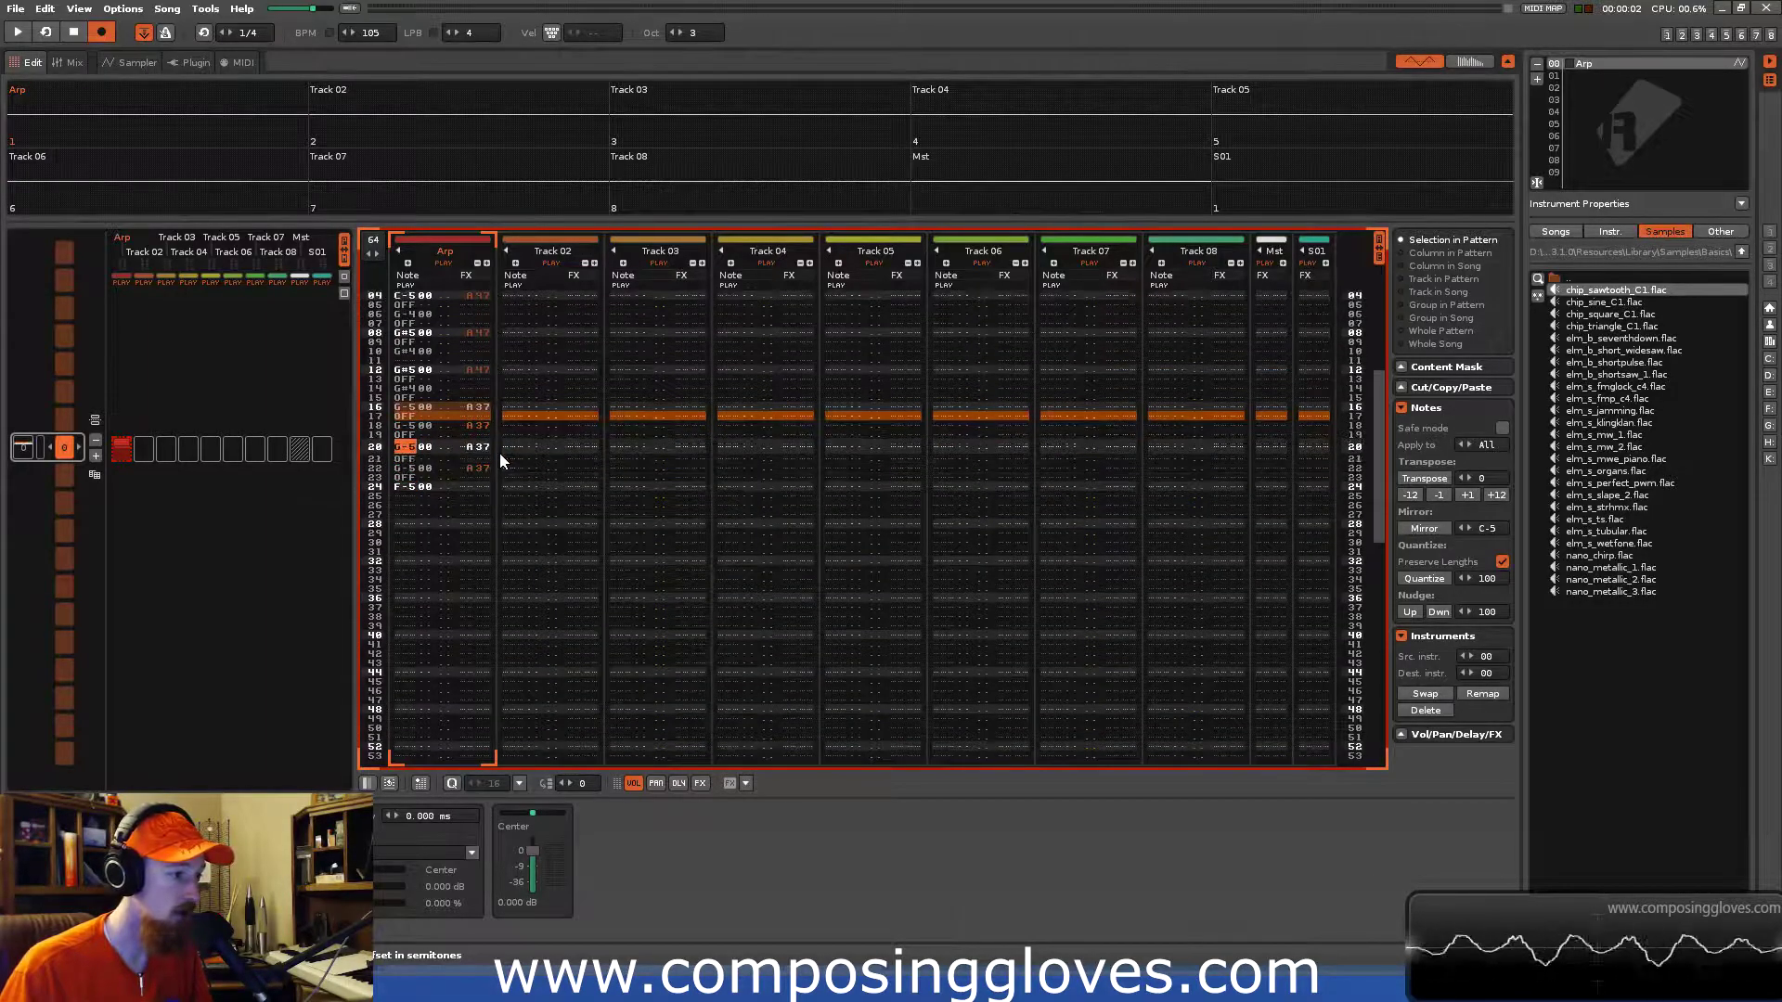
{"action": "key", "text": "Delete"}
{"action": "key", "text": "Up"}
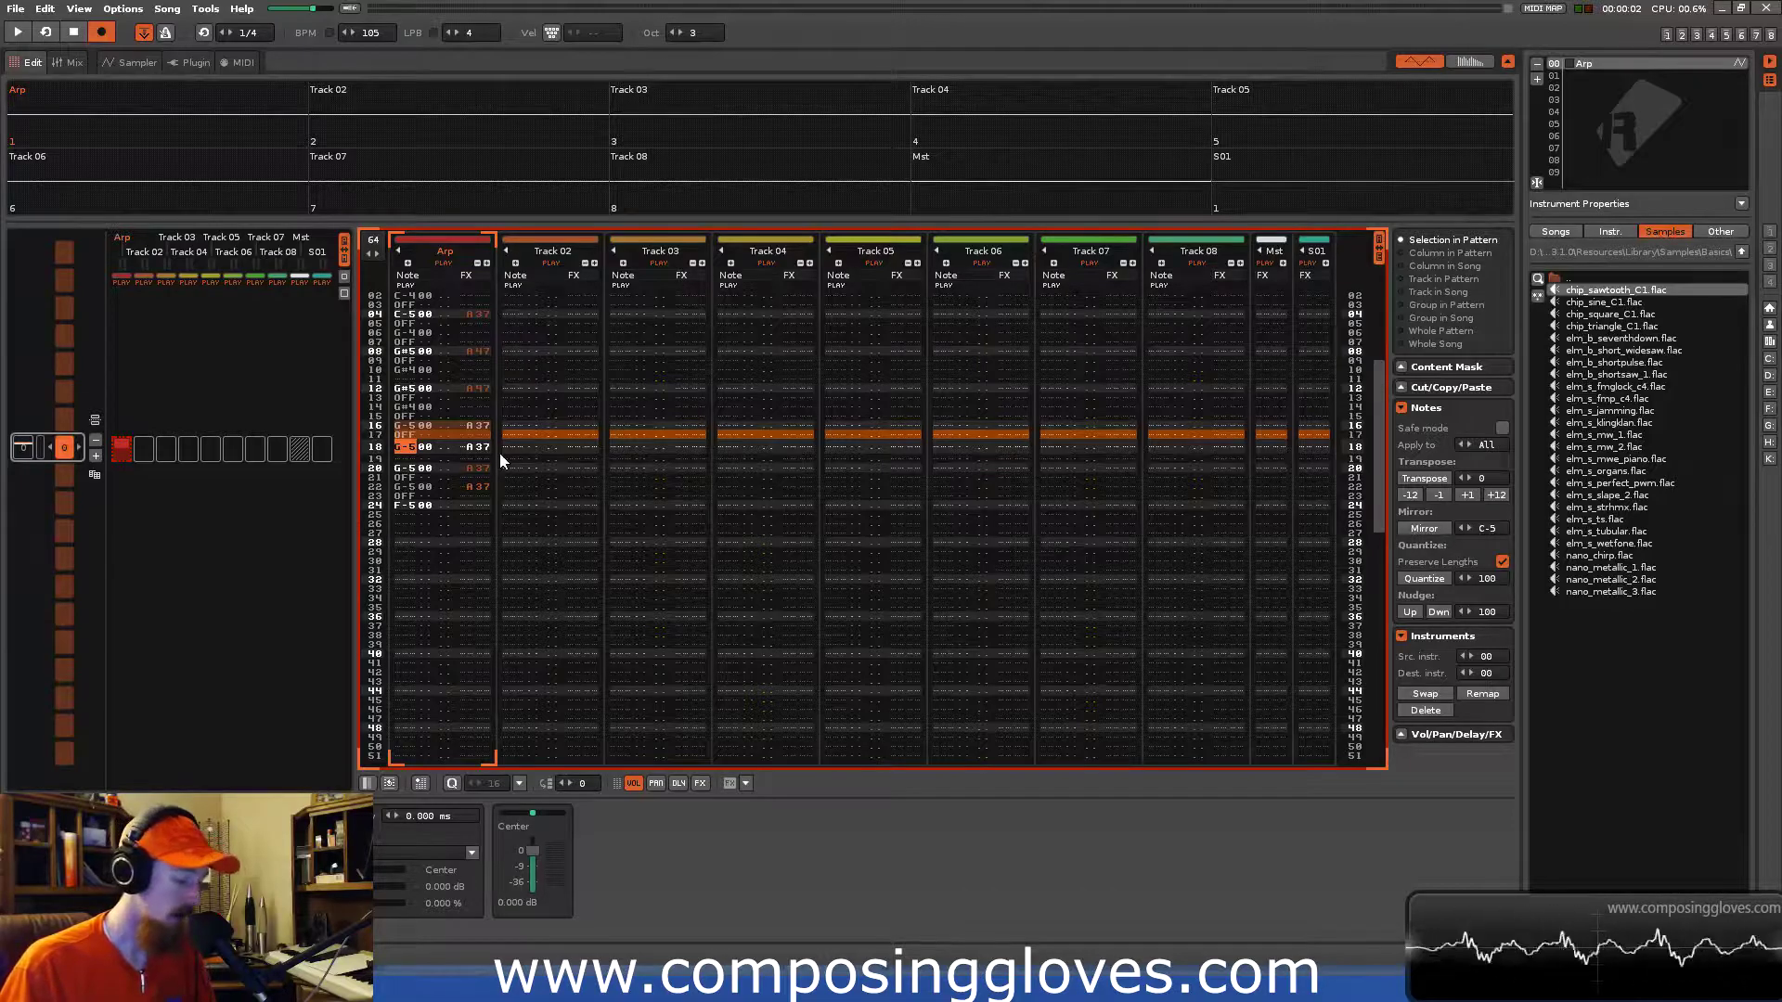
{"action": "key", "text": "y"}
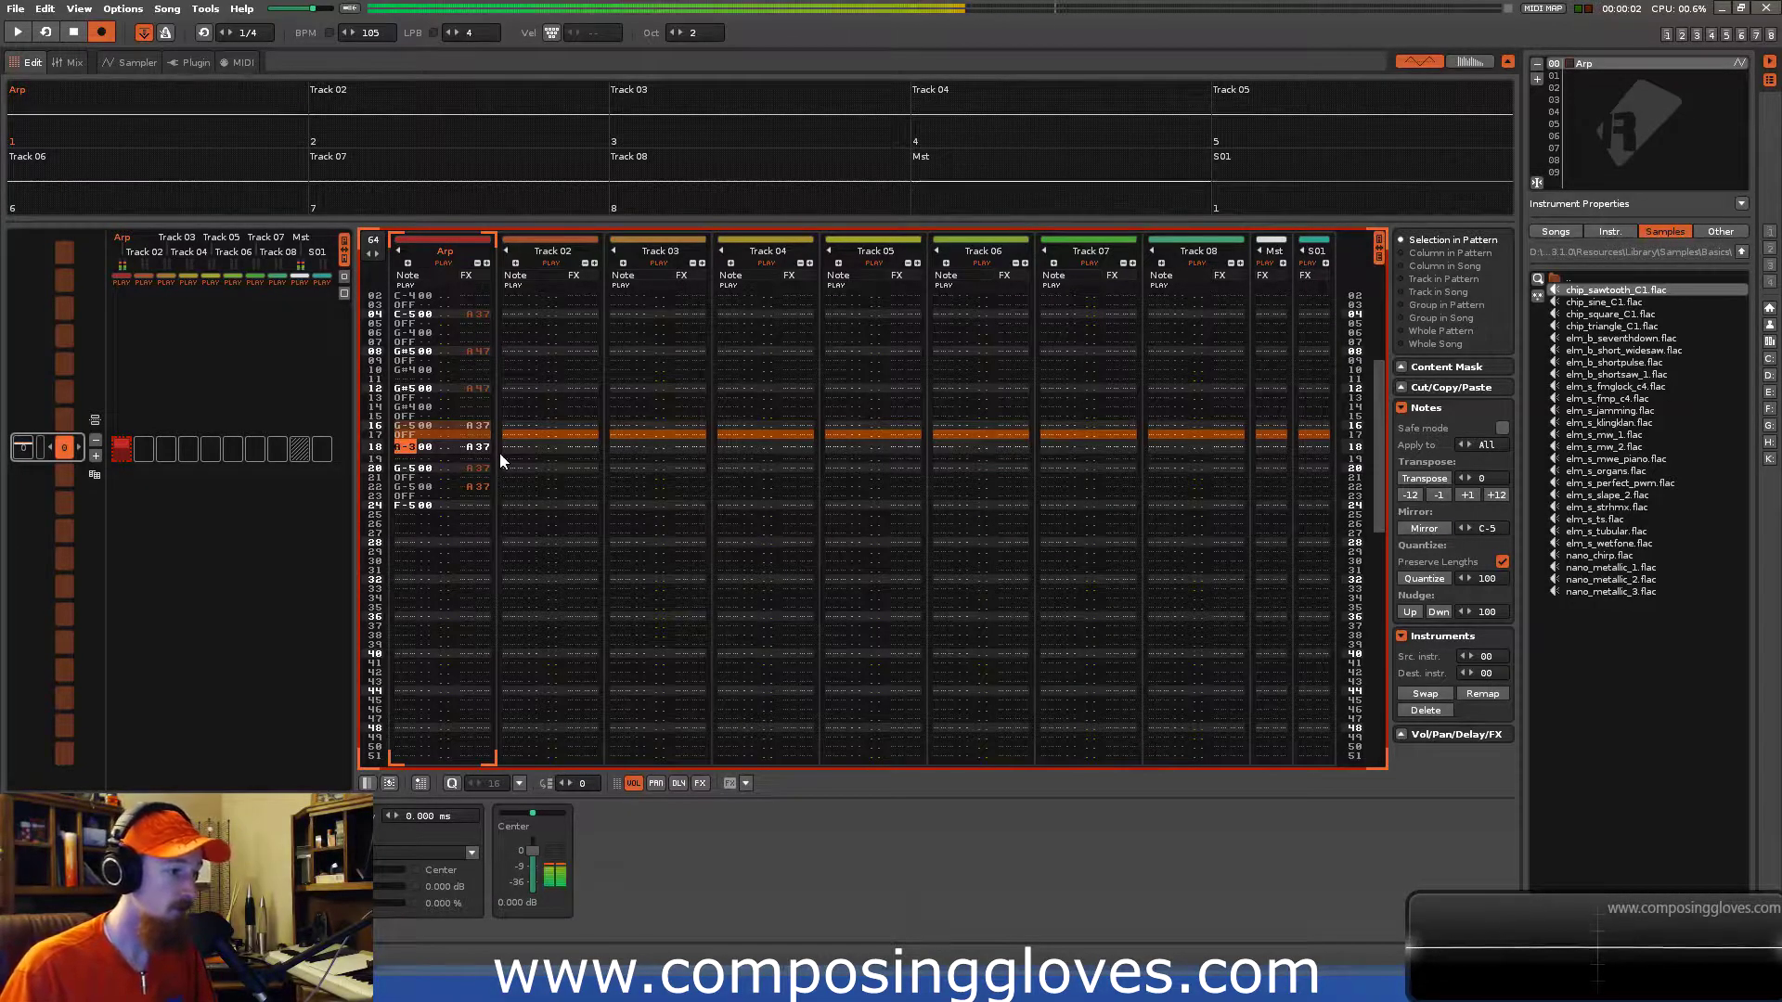
{"action": "key", "text": "t"}
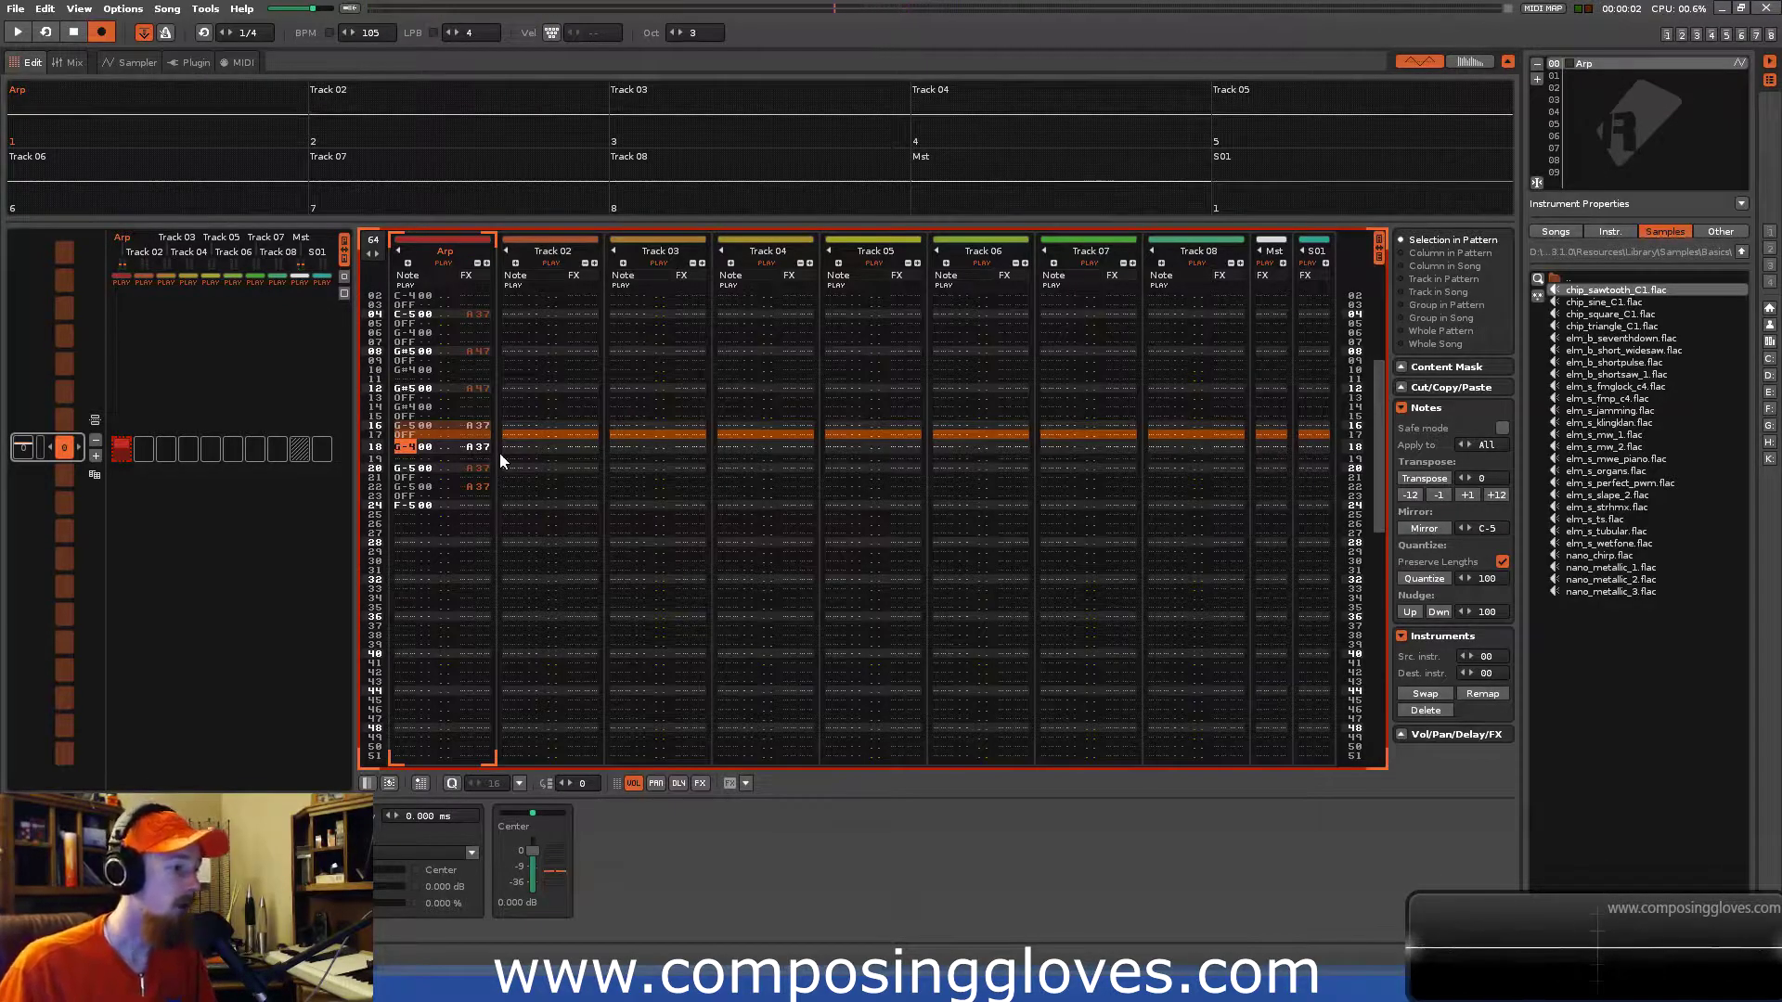
{"action": "key", "text": "t"}
Enter note-offs on lines 19 and 11 of the Arp track, and play the pattern back from line 12.
{"action": "key", "text": "Up"}
{"action": "key", "text": "Up"}
{"action": "key", "text": "Up"}
{"action": "key", "text": "Up"}
{"action": "key", "text": "Up"}
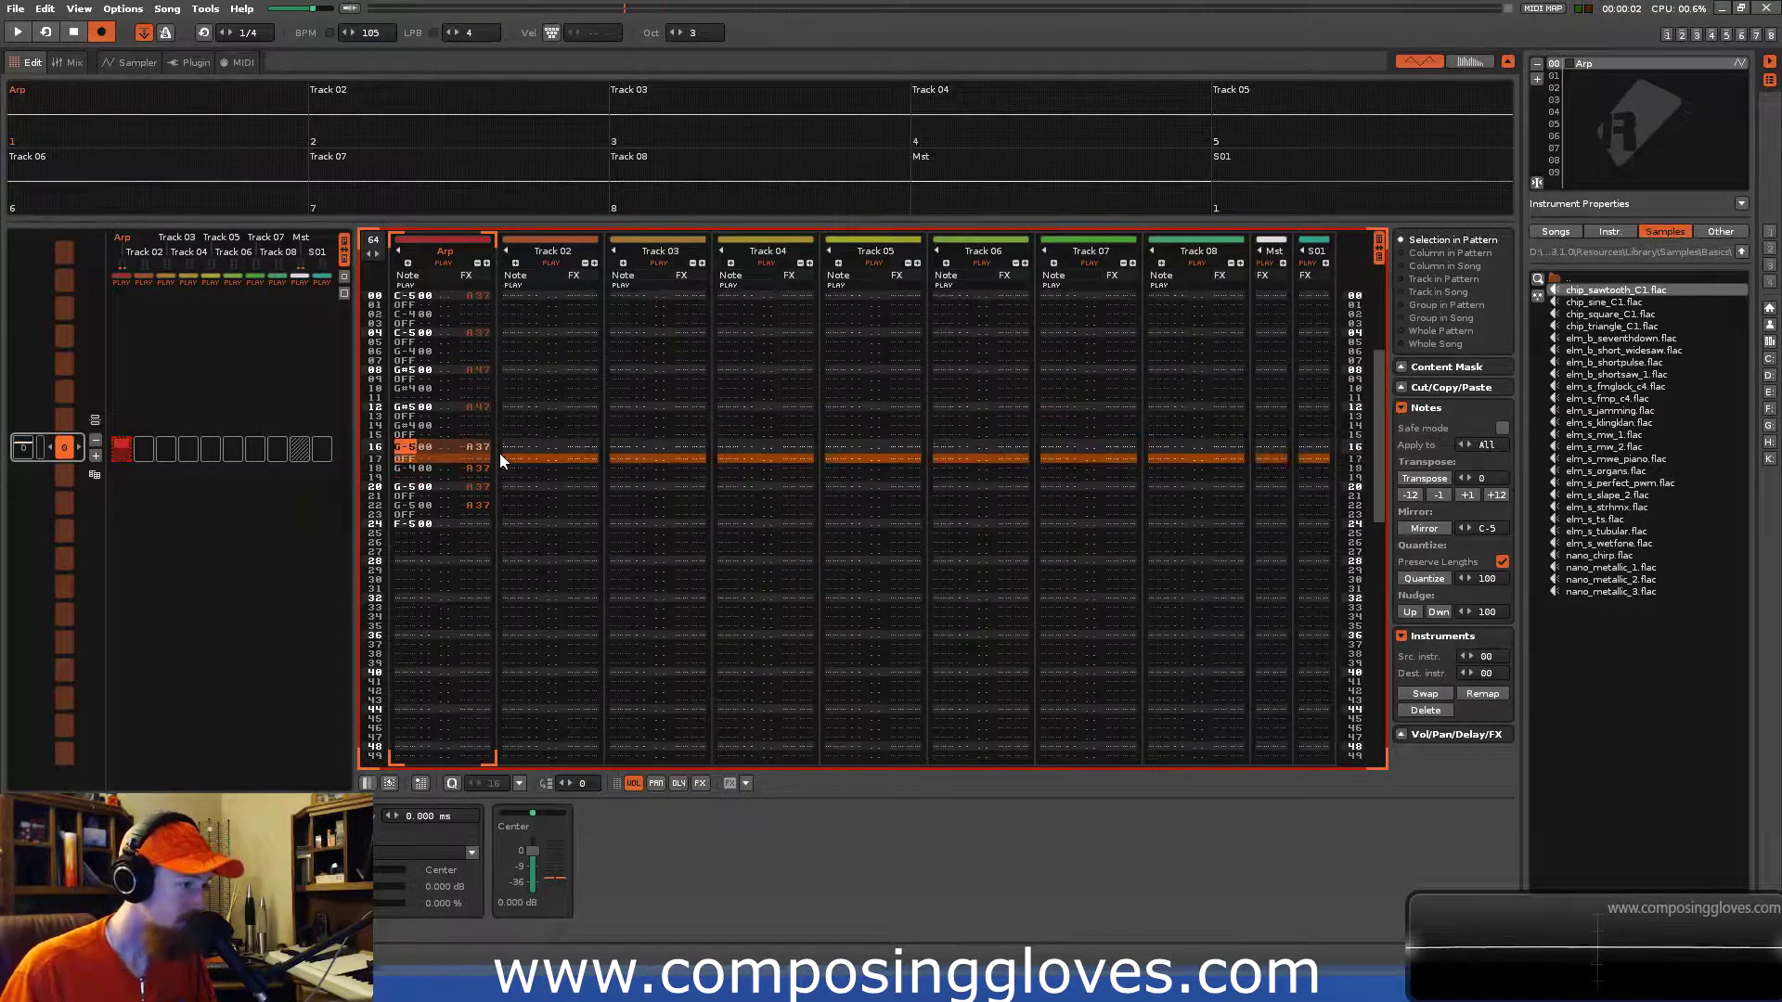
{"action": "key", "text": "Down"}
{"action": "key", "text": "Down"}
{"action": "key", "text": "Down"}
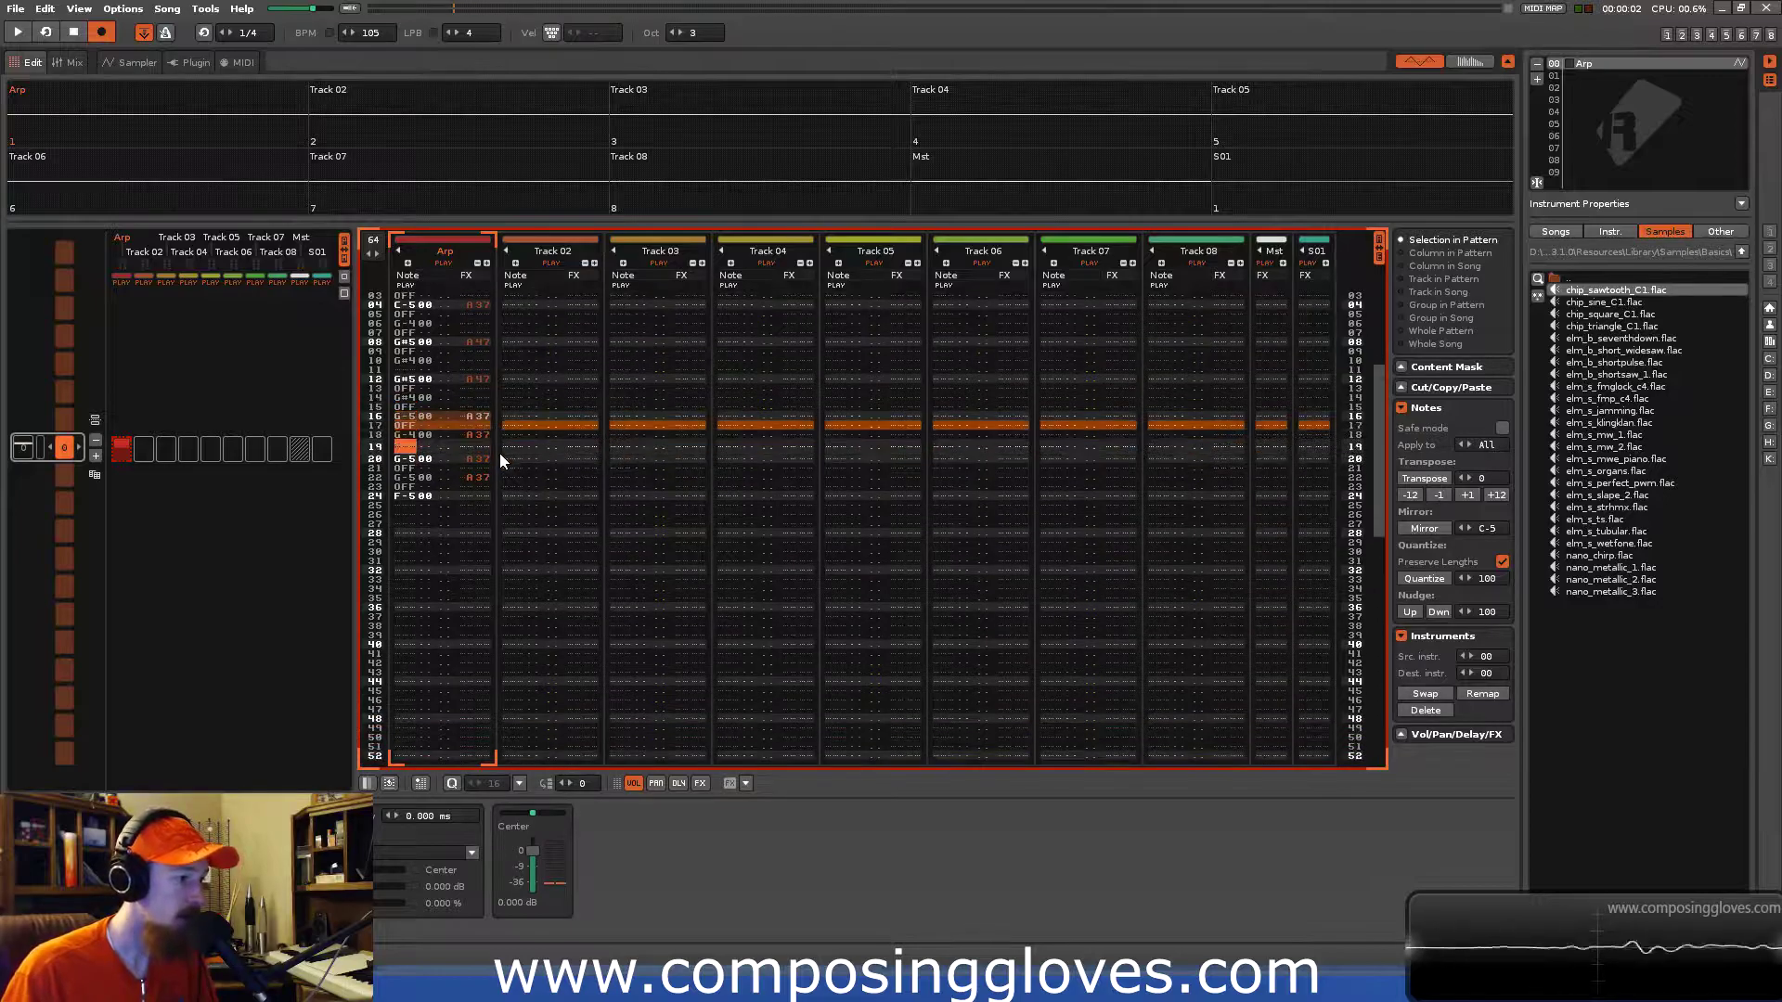
{"action": "key", "text": "Up"}
{"action": "key", "text": "Up"}
{"action": "key", "text": "Up"}
{"action": "key", "text": "Up"}
{"action": "key", "text": "Up"}
{"action": "key", "text": "Up"}
{"action": "key", "text": "Up"}
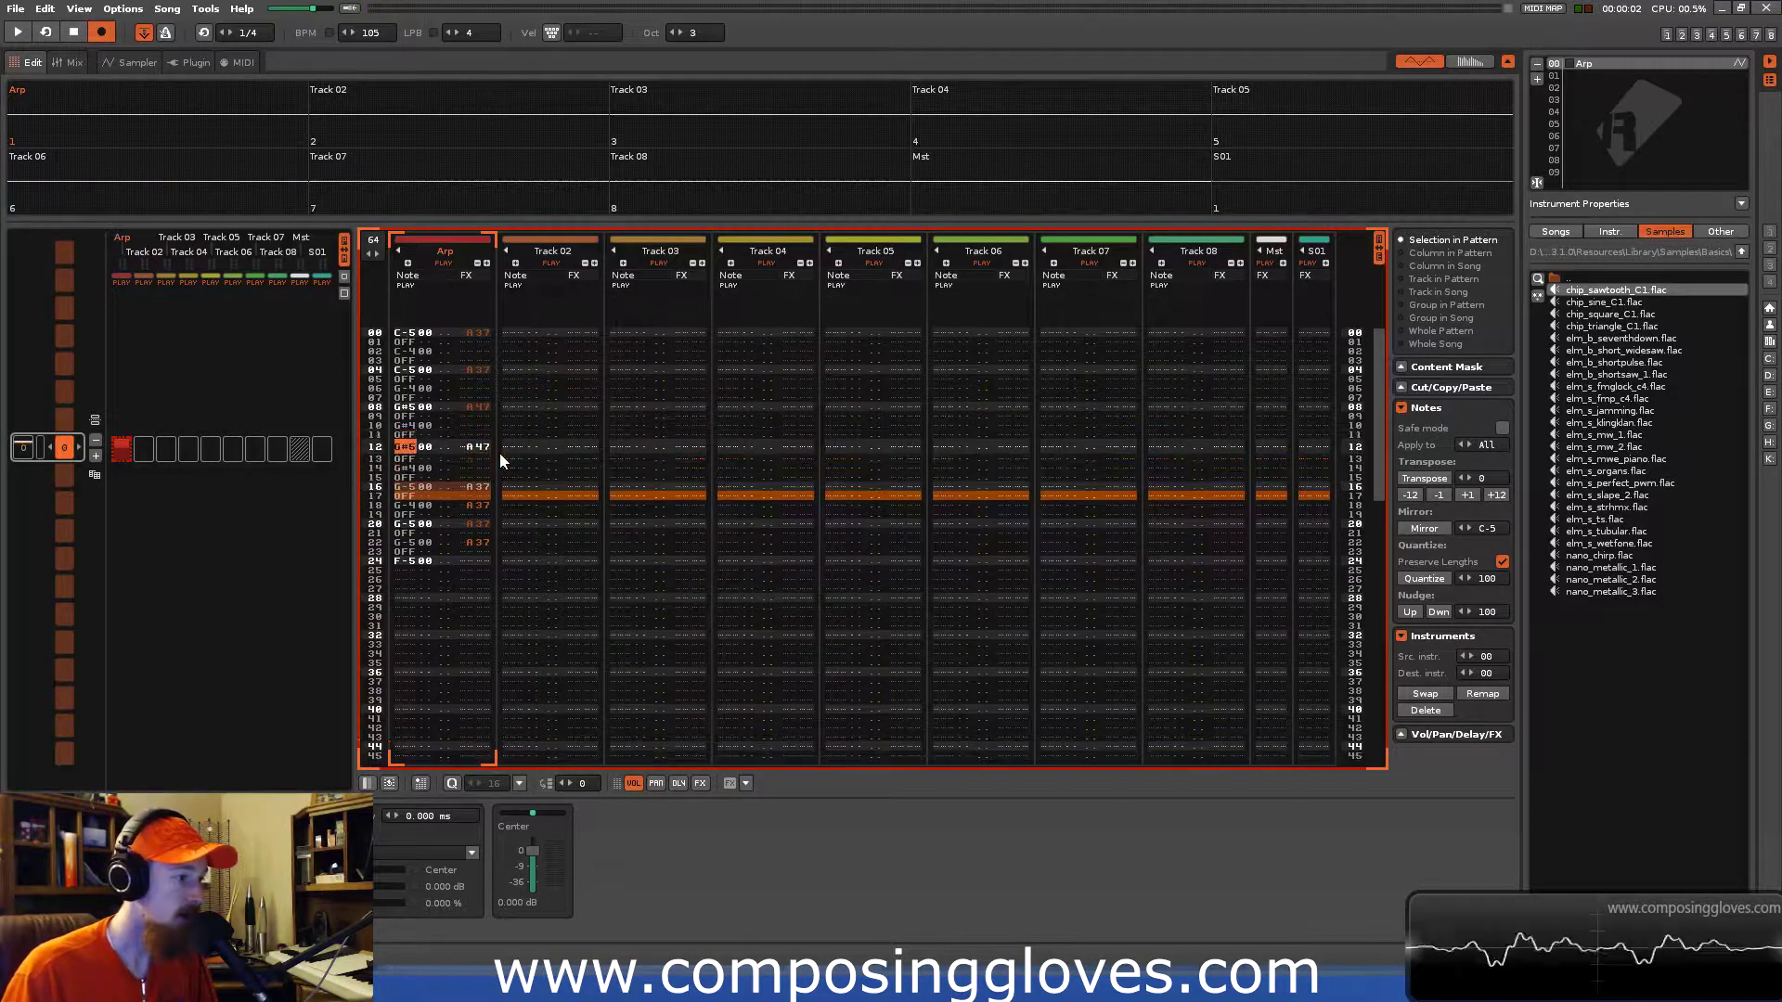
{"action": "key", "text": "space"}
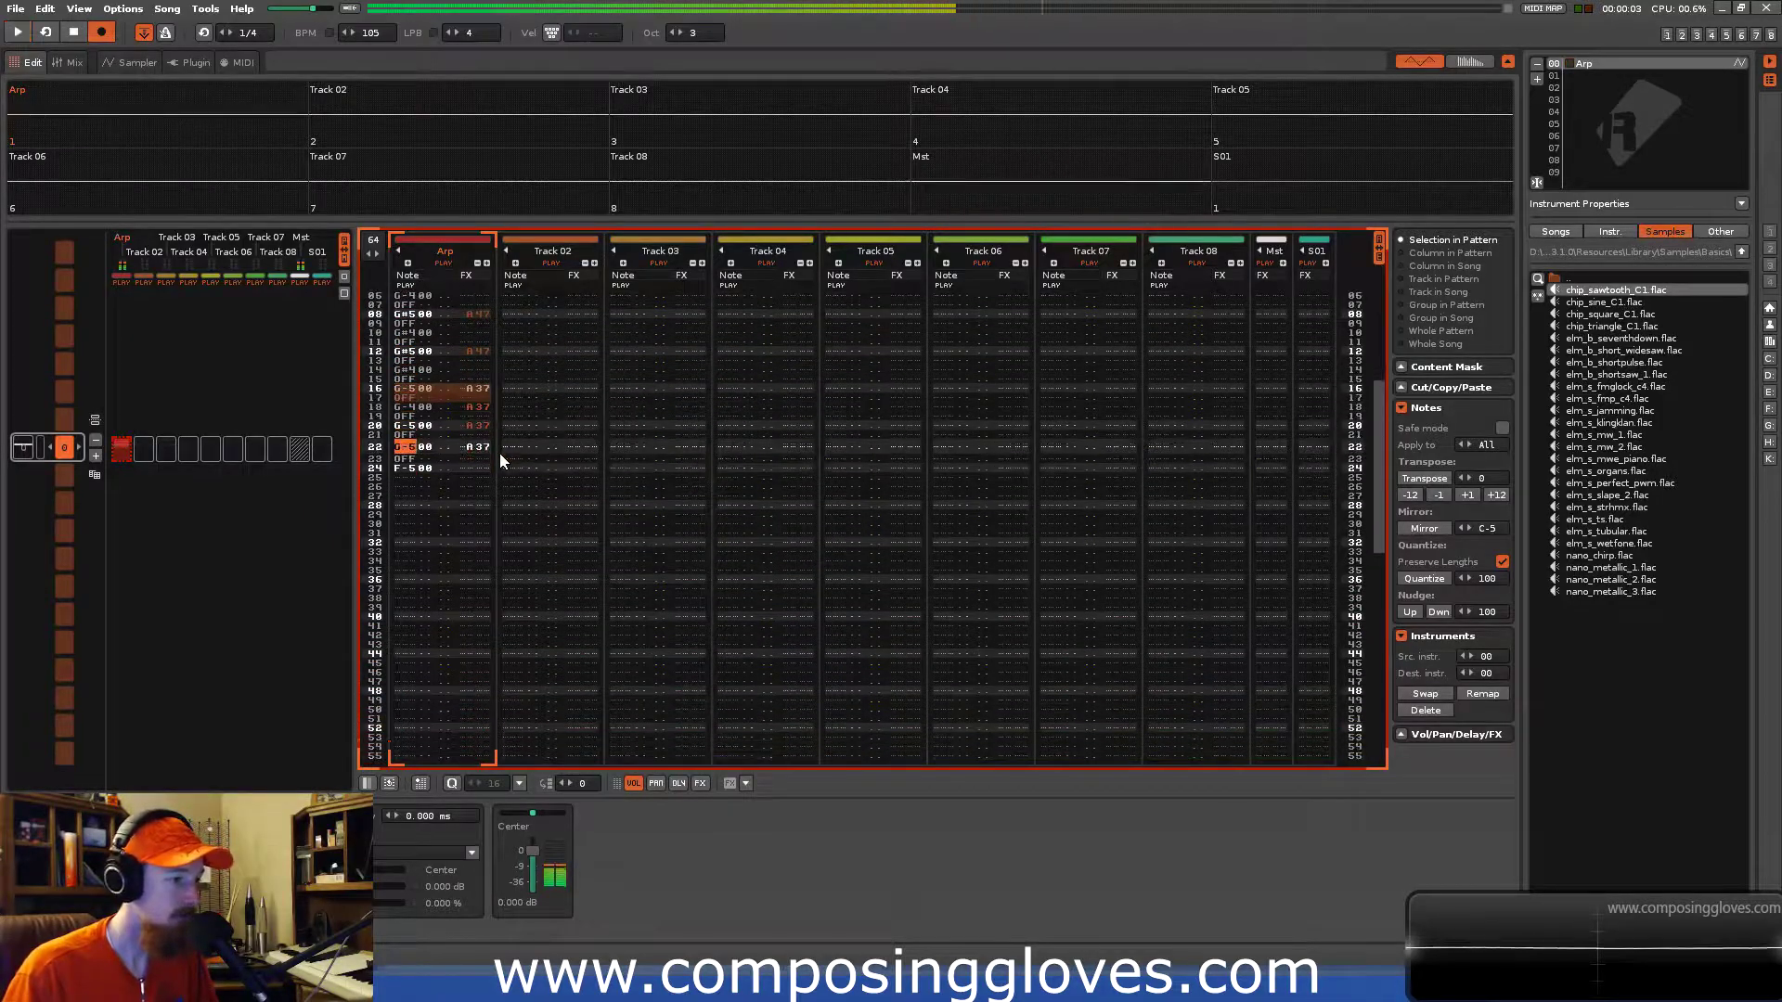
{"action": "key", "text": "space"}
Delete the A37 effect from the G-4 note on line 18 of the Arp track.
{"action": "key", "text": "Up"}
{"action": "key", "text": "Right"}
{"action": "key", "text": "Right"}
{"action": "key", "text": "Right"}
{"action": "key", "text": "Up"}
{"action": "key", "text": "Up"}
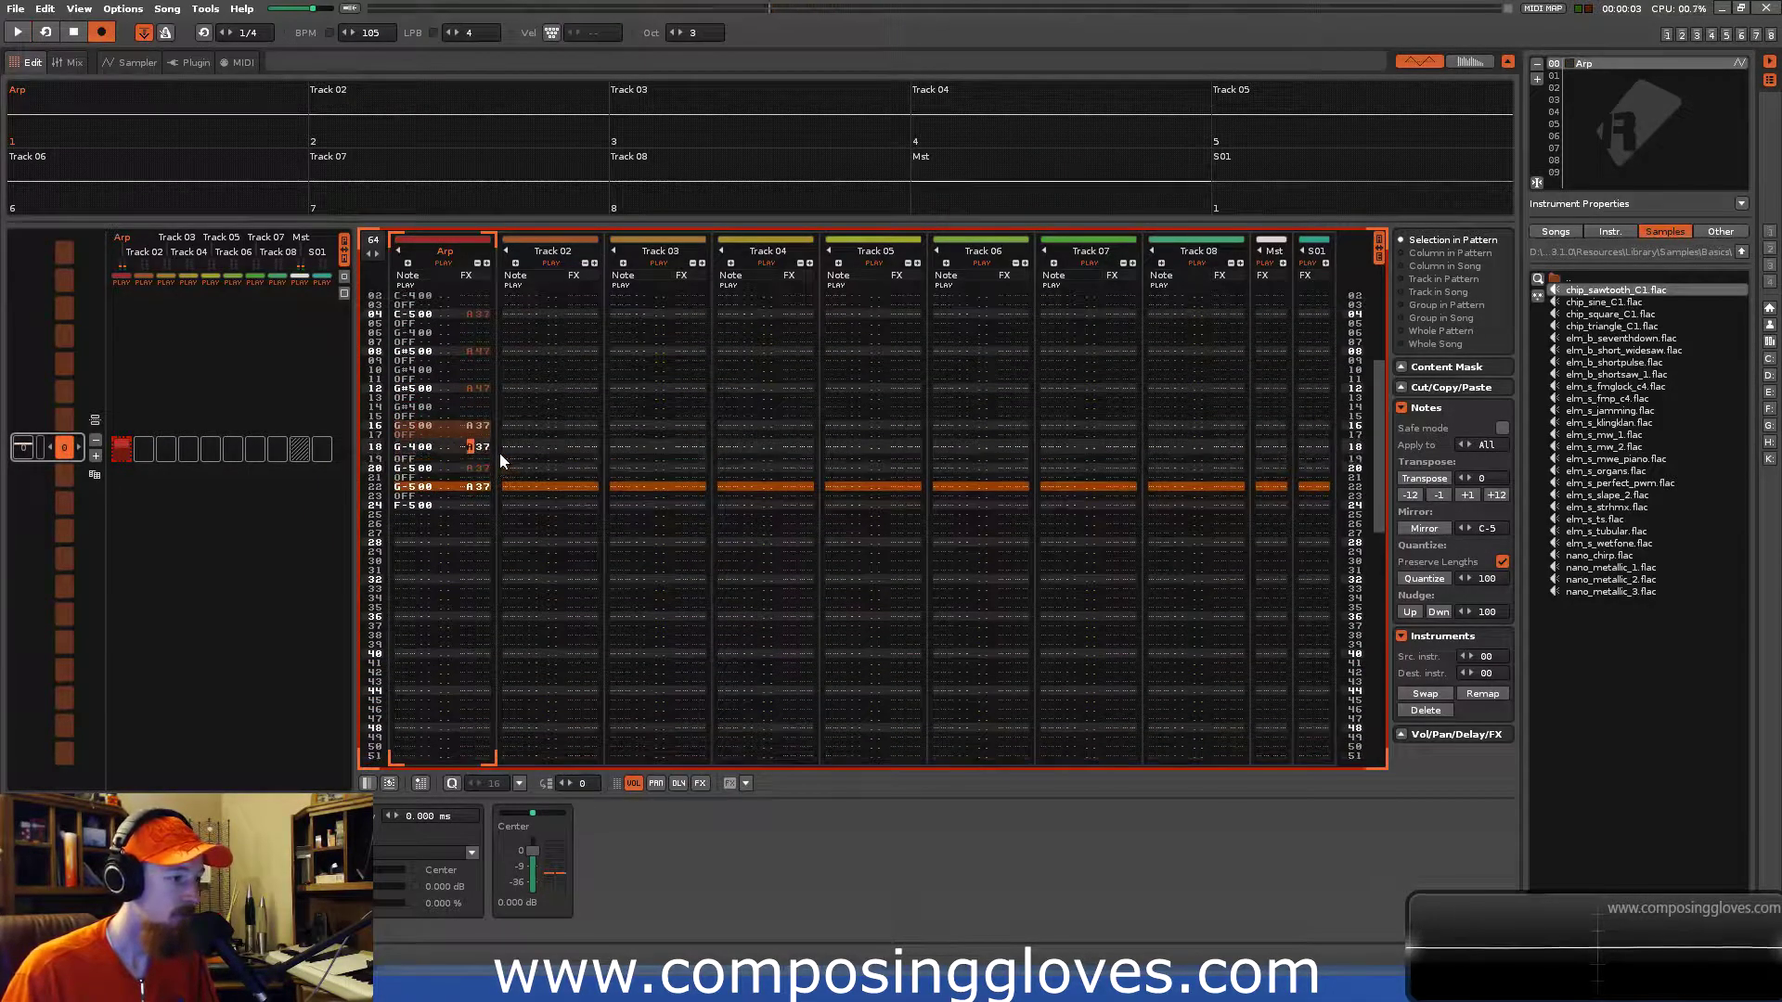
{"action": "key", "text": "Up"}
{"action": "key", "text": "Up"}
{"action": "key", "text": "Left"}
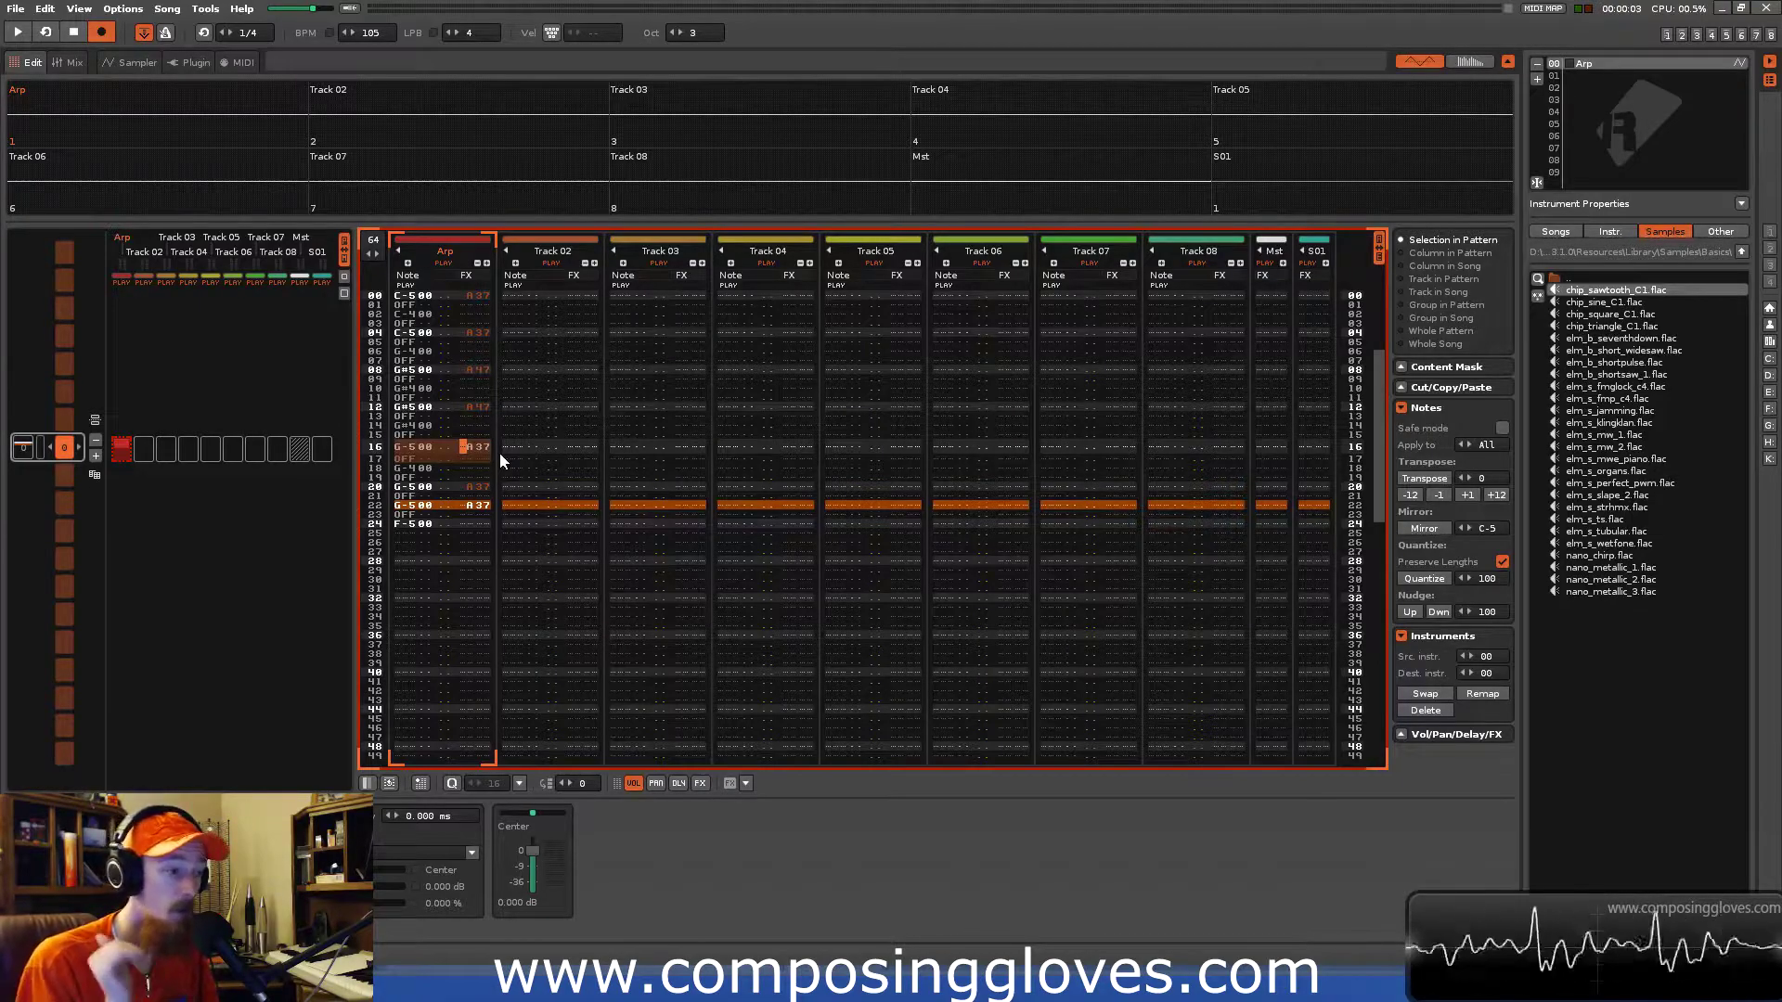
Play the pattern back from line 16 and examine the A37 effect on the G-5 note at line 22.
{"action": "key", "text": "space"}
{"action": "key", "text": "space"}
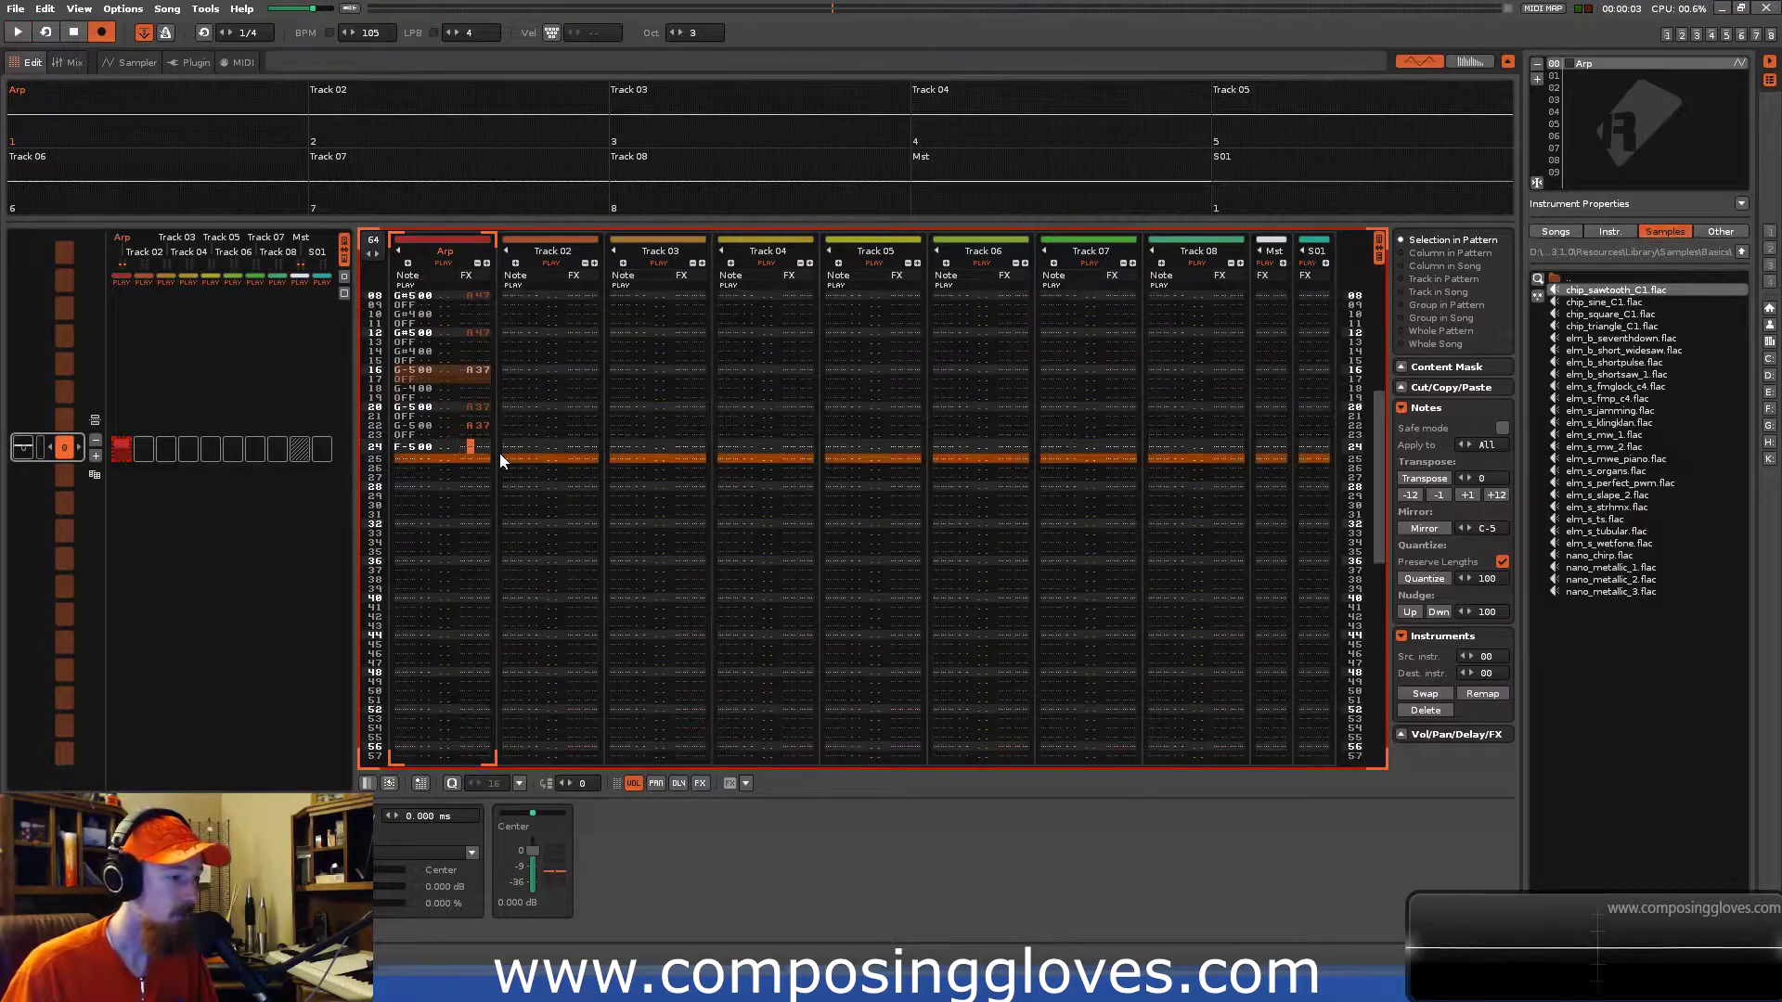
{"action": "key", "text": "Up"}
{"action": "key", "text": "Up"}
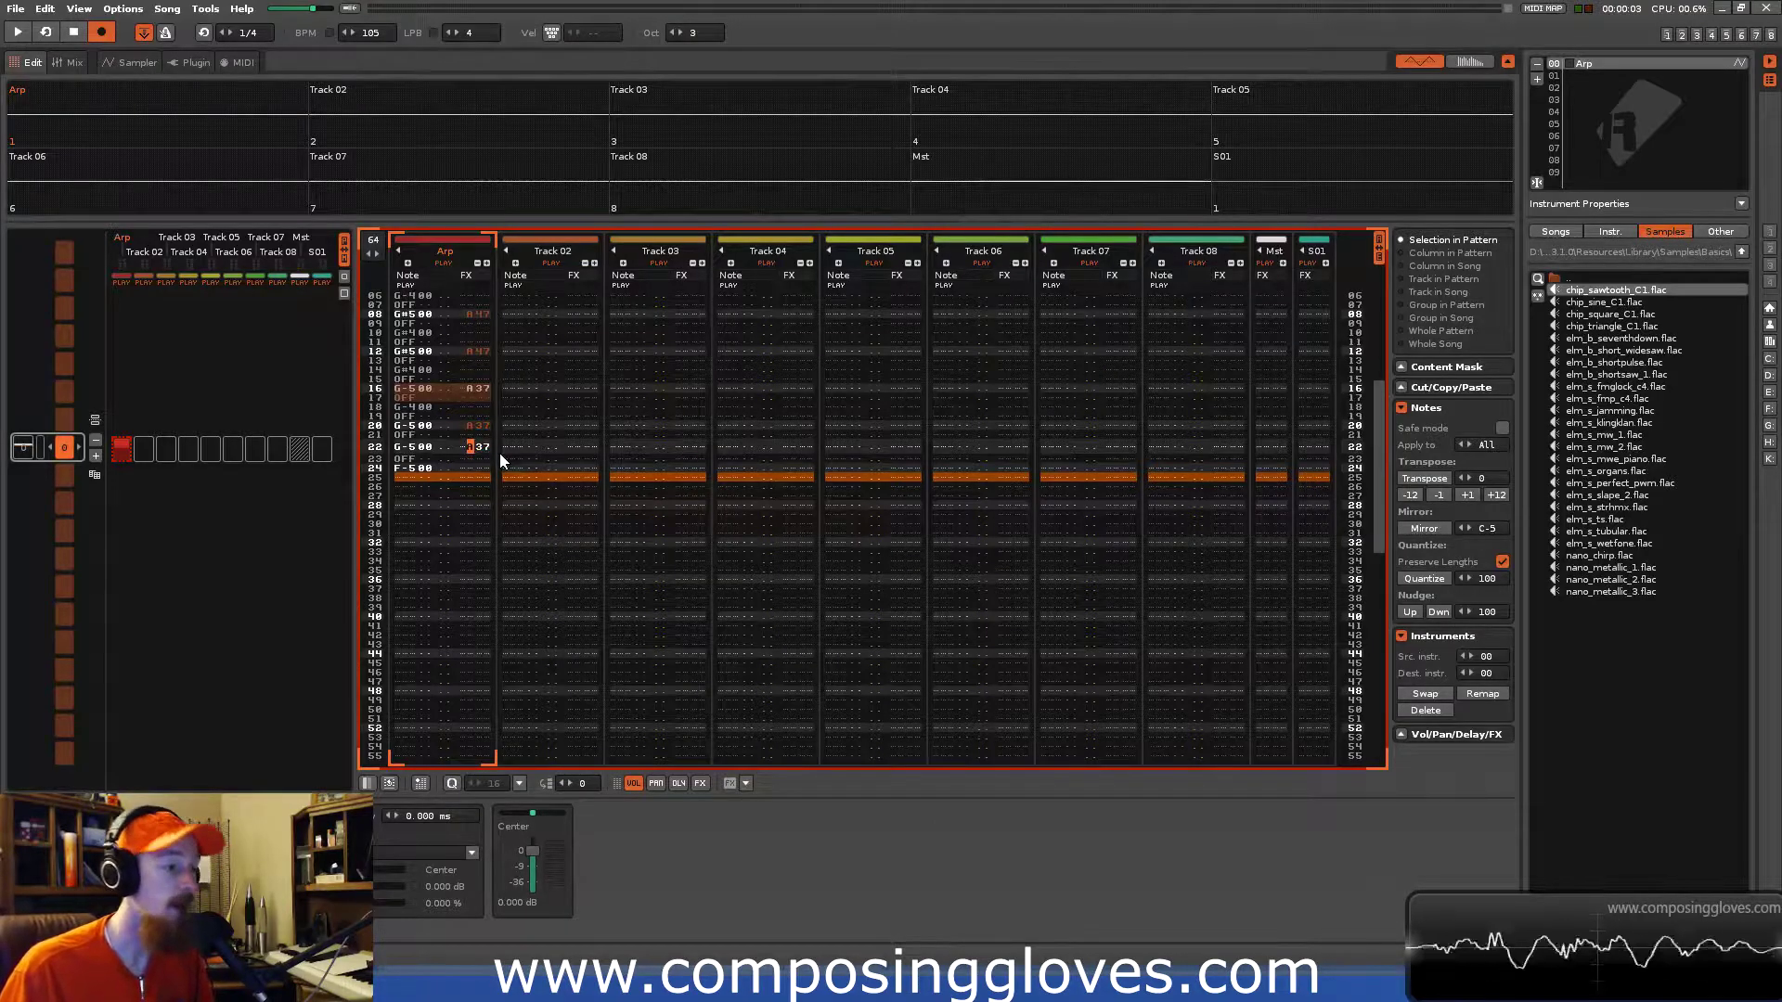
{"action": "key", "text": "Right"}
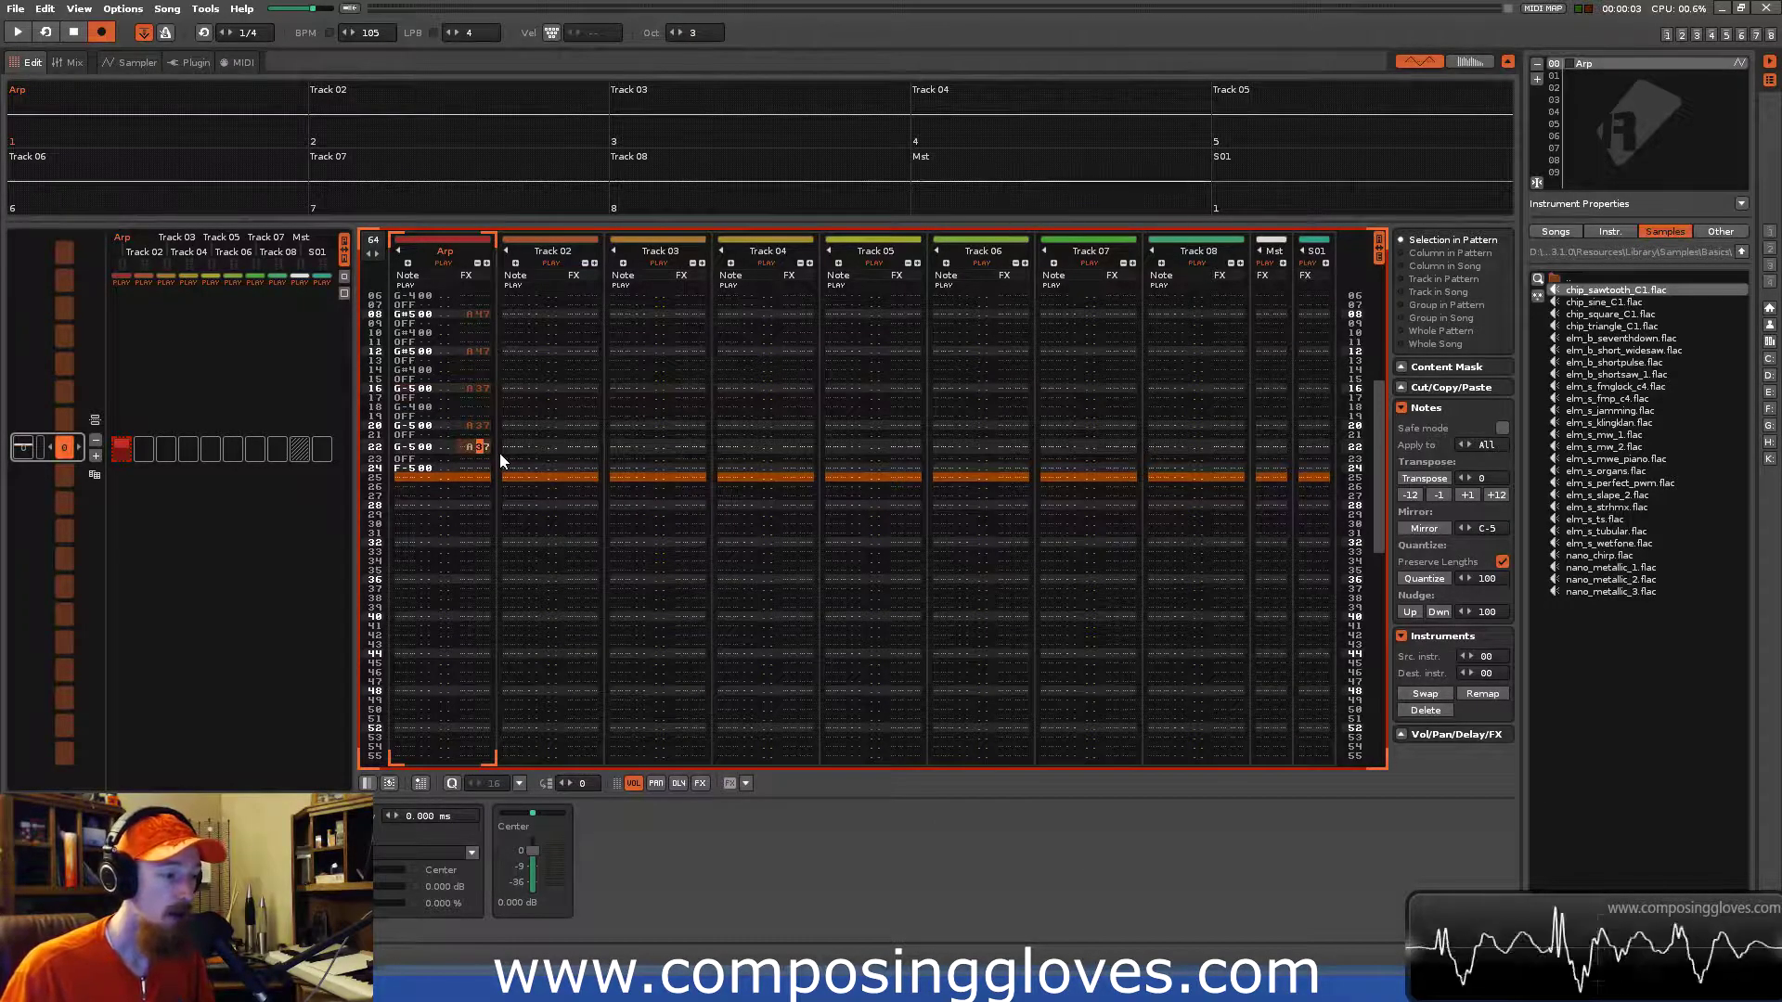
{"action": "key", "text": "Left"}
{"action": "key", "text": "Left"}
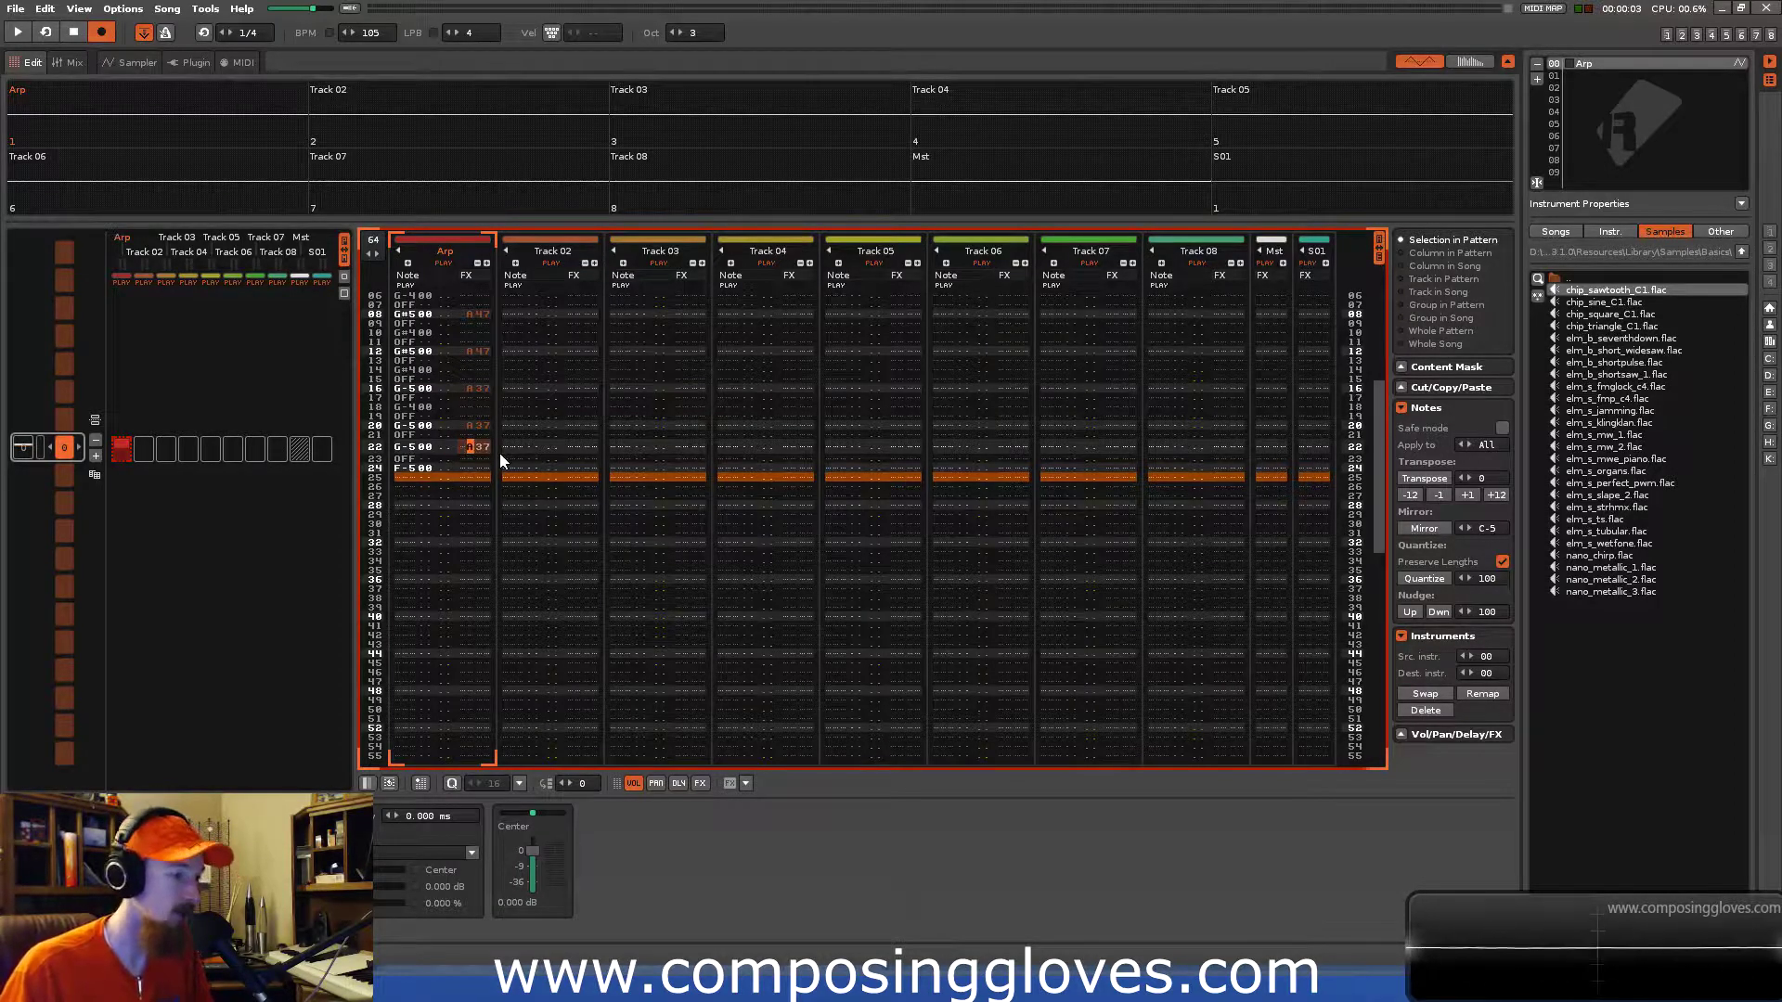
Add the A37 effect to the F-5 note on line 24 and enter a note-off on line 25.
{"action": "key", "text": "Down"}
{"action": "key", "text": "Down"}
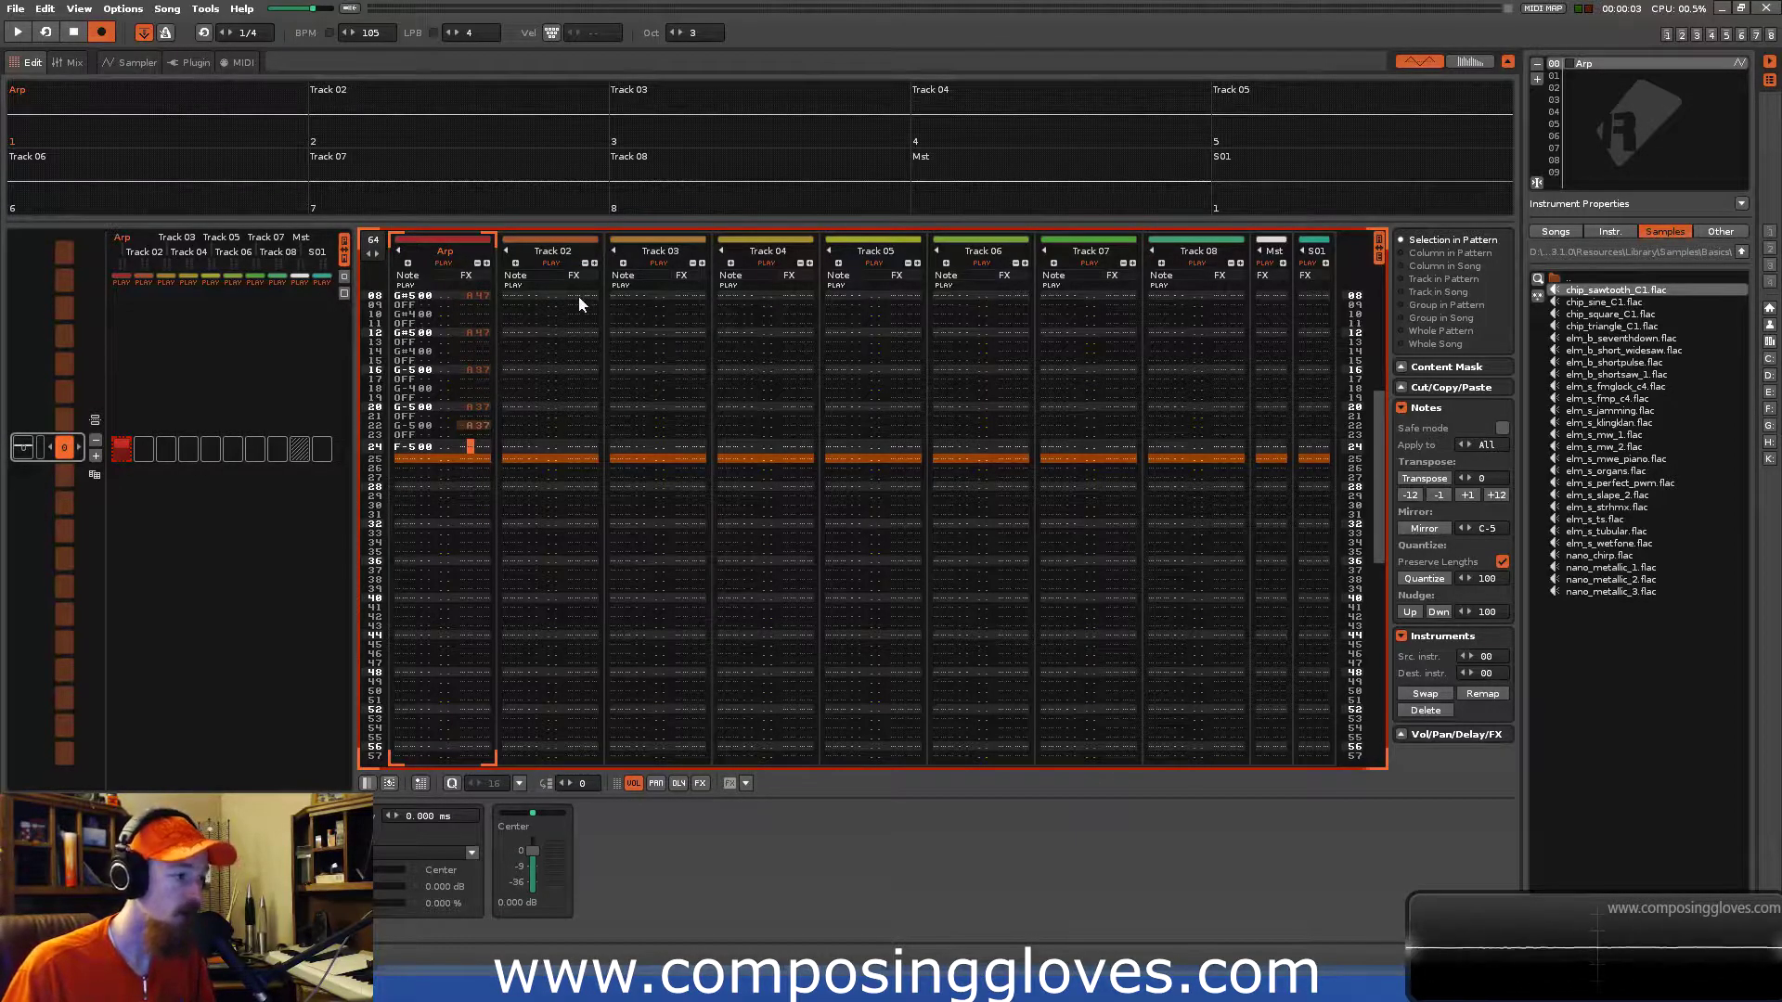
{"action": "type", "text": "a37"}
{"action": "key", "text": "Left"}
{"action": "key", "text": "Left"}
{"action": "key", "text": "Left"}
{"action": "key", "text": "Left"}
{"action": "key", "text": "Down"}
{"action": "key", "text": "a"}
Copy the F-5 note with its A37 effect and note-off from lines 24 and 25, and paste it at lines 26, 28 and 30.
{"action": "key", "text": "Up"}
{"action": "key", "text": "shift+Down"}
{"action": "key", "text": "shift+Down"}
{"action": "key", "text": "shift+Up"}
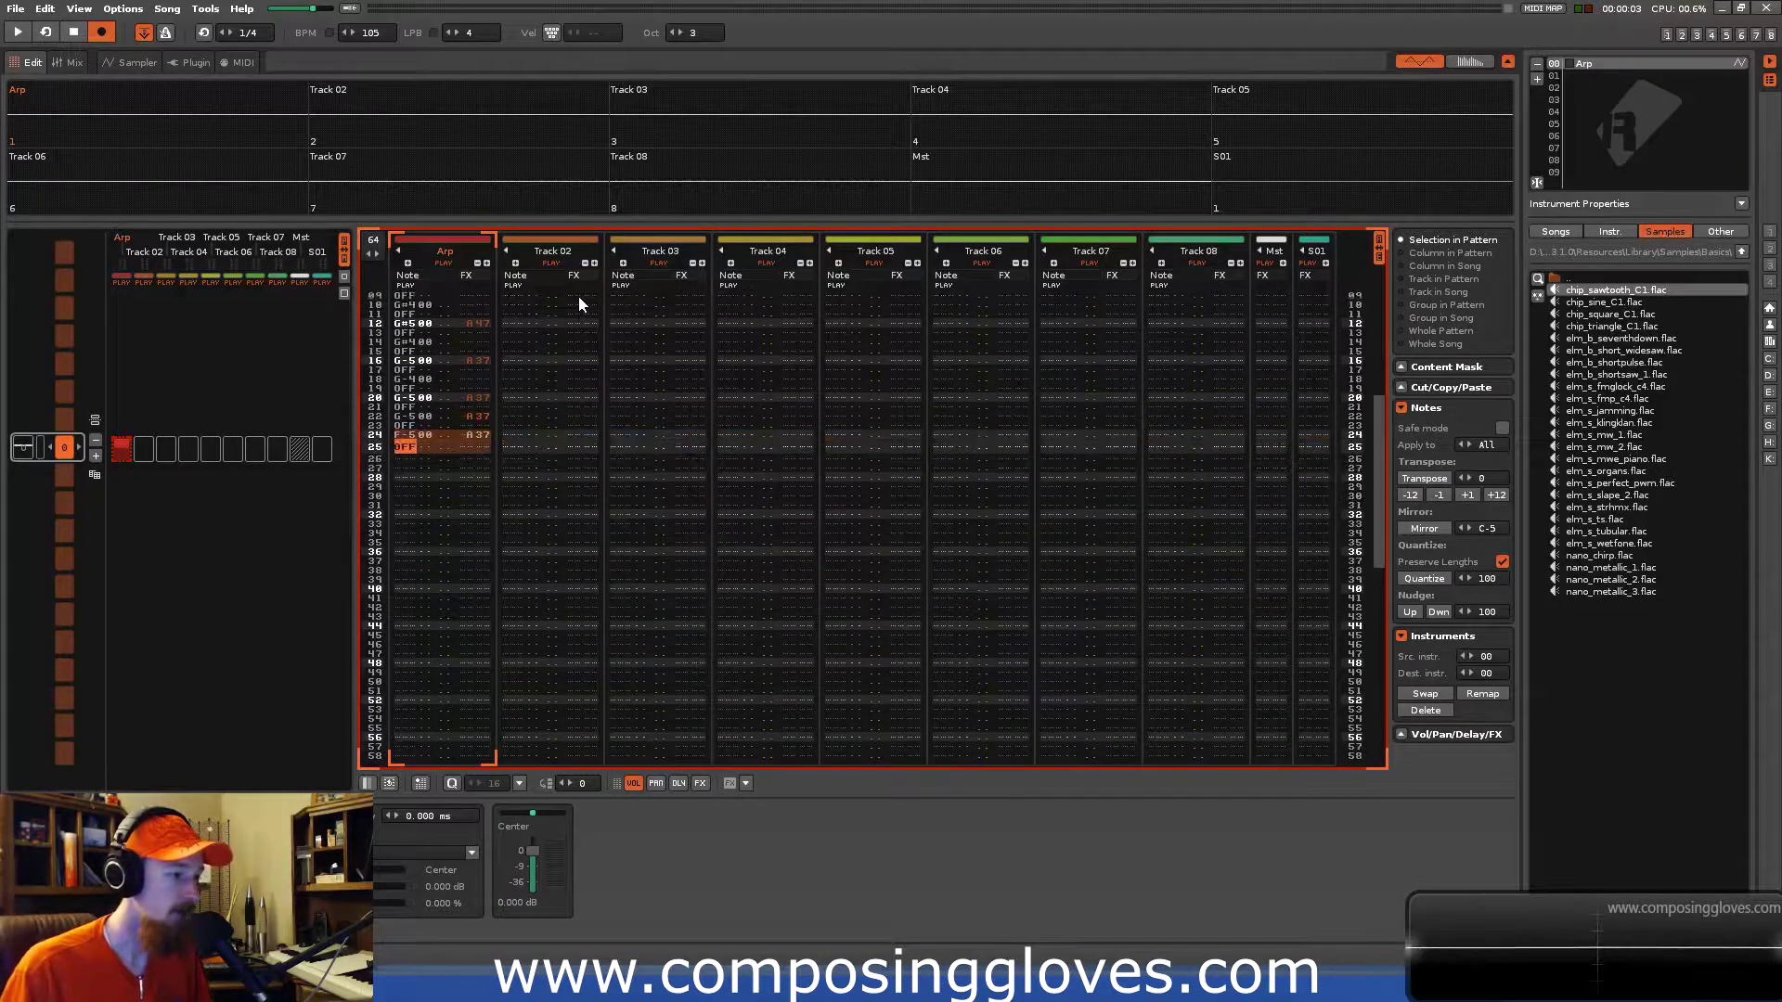
{"action": "key", "text": "ctrl+c"}
{"action": "key", "text": "Down"}
{"action": "key", "text": "ctrl+v"}
{"action": "key", "text": "Down"}
{"action": "key", "text": "Down"}
{"action": "key", "text": "ctrl+v"}
{"action": "key", "text": "Down"}
{"action": "key", "text": "Down"}
{"action": "key", "text": "ctrl+v"}
Replace the note on line 26 of the Arp track with F-4.
{"action": "key", "text": "Up"}
{"action": "key", "text": "Up"}
{"action": "key", "text": "Up"}
{"action": "key", "text": "Up"}
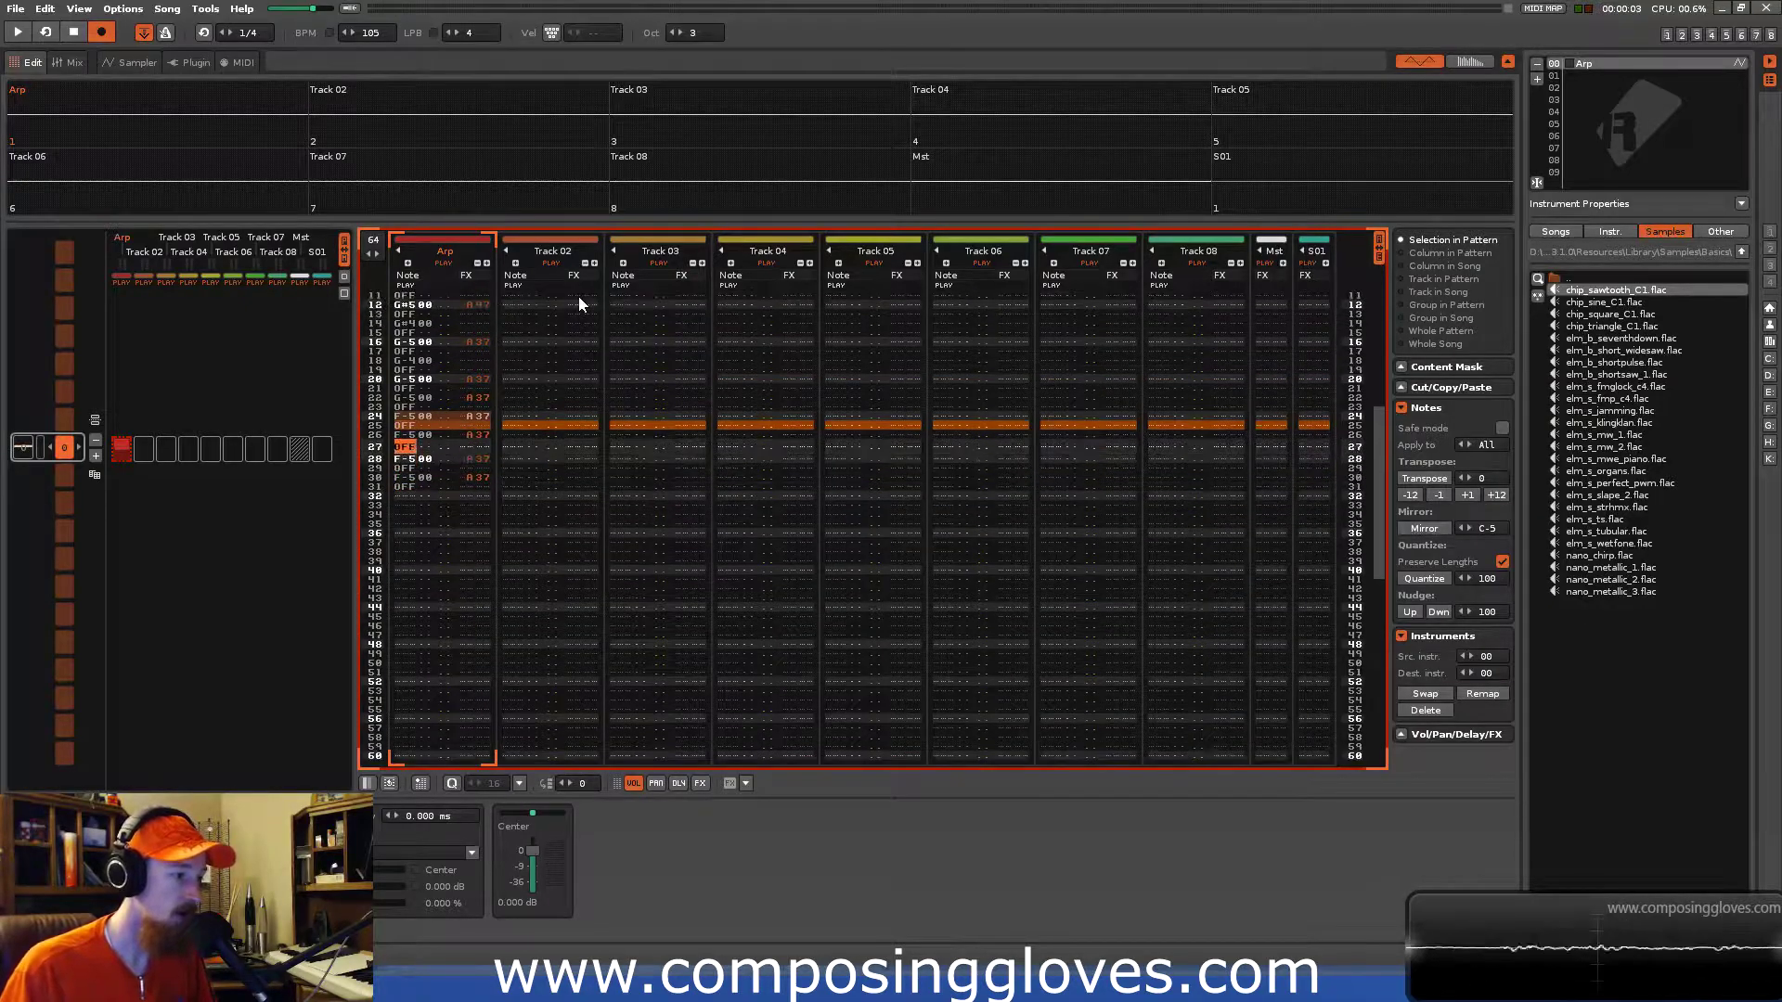
{"action": "key", "text": "KP_Divide"}
{"action": "key", "text": "y"}
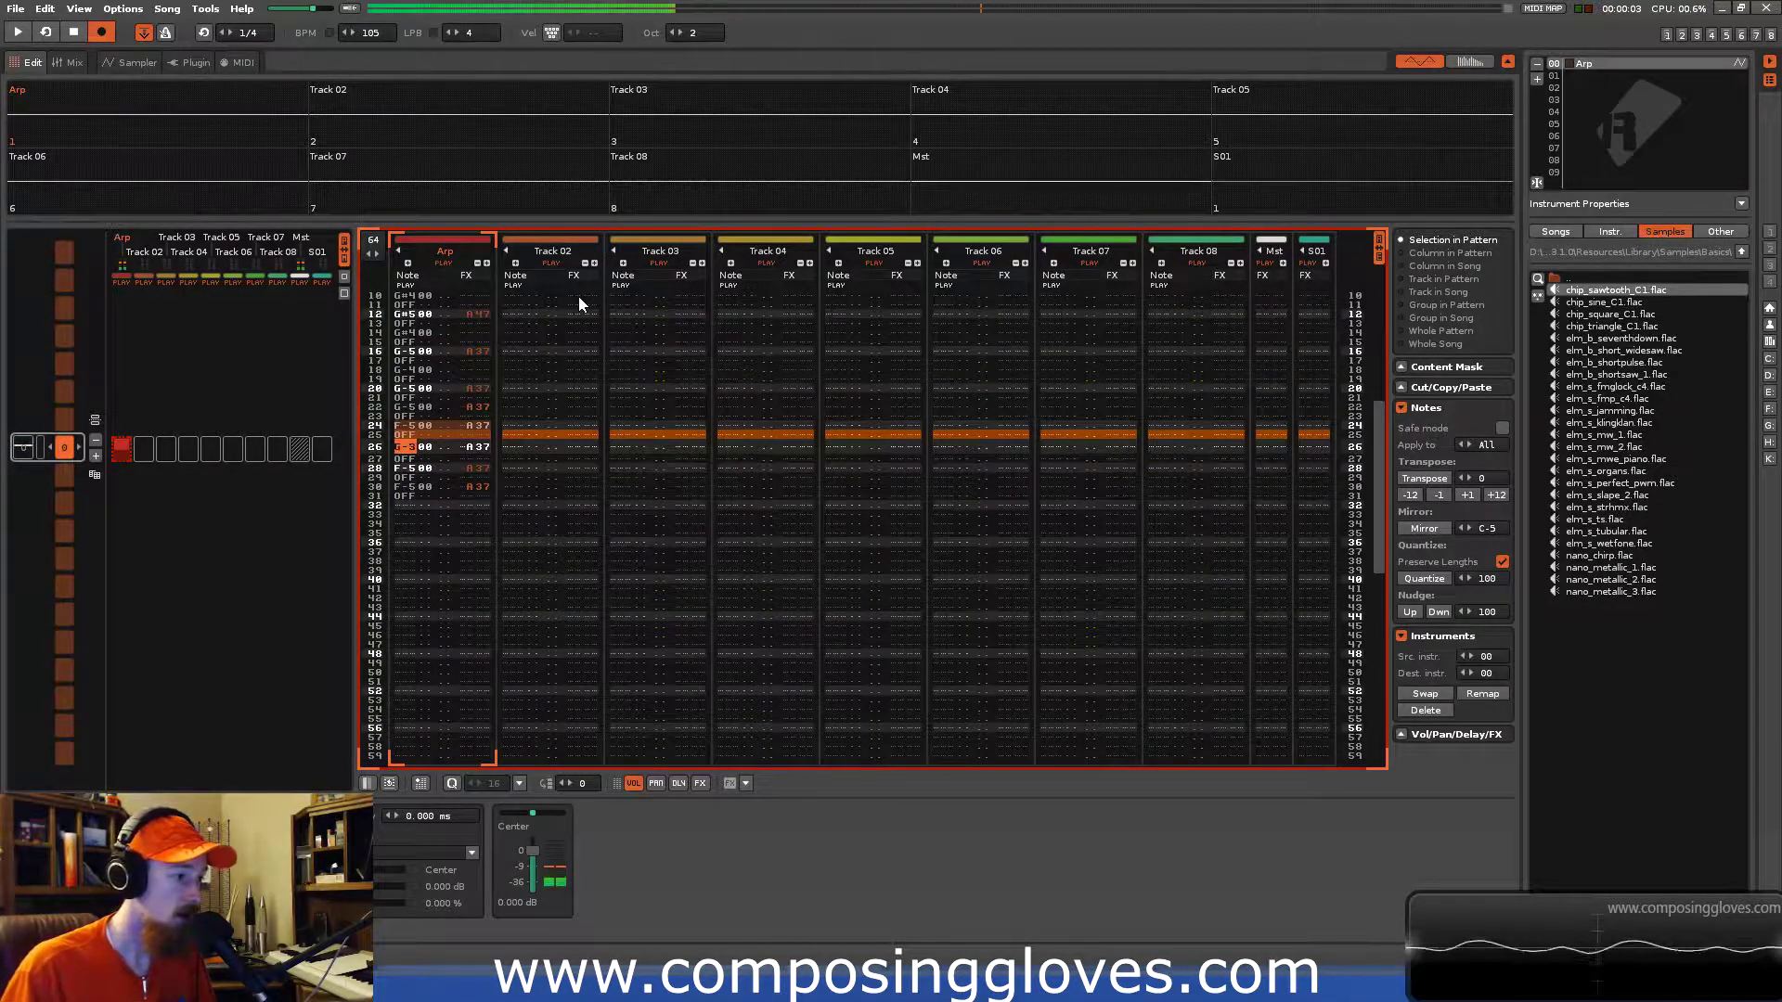
{"action": "key", "text": "KP_Multiply"}
{"action": "key", "text": "b"}
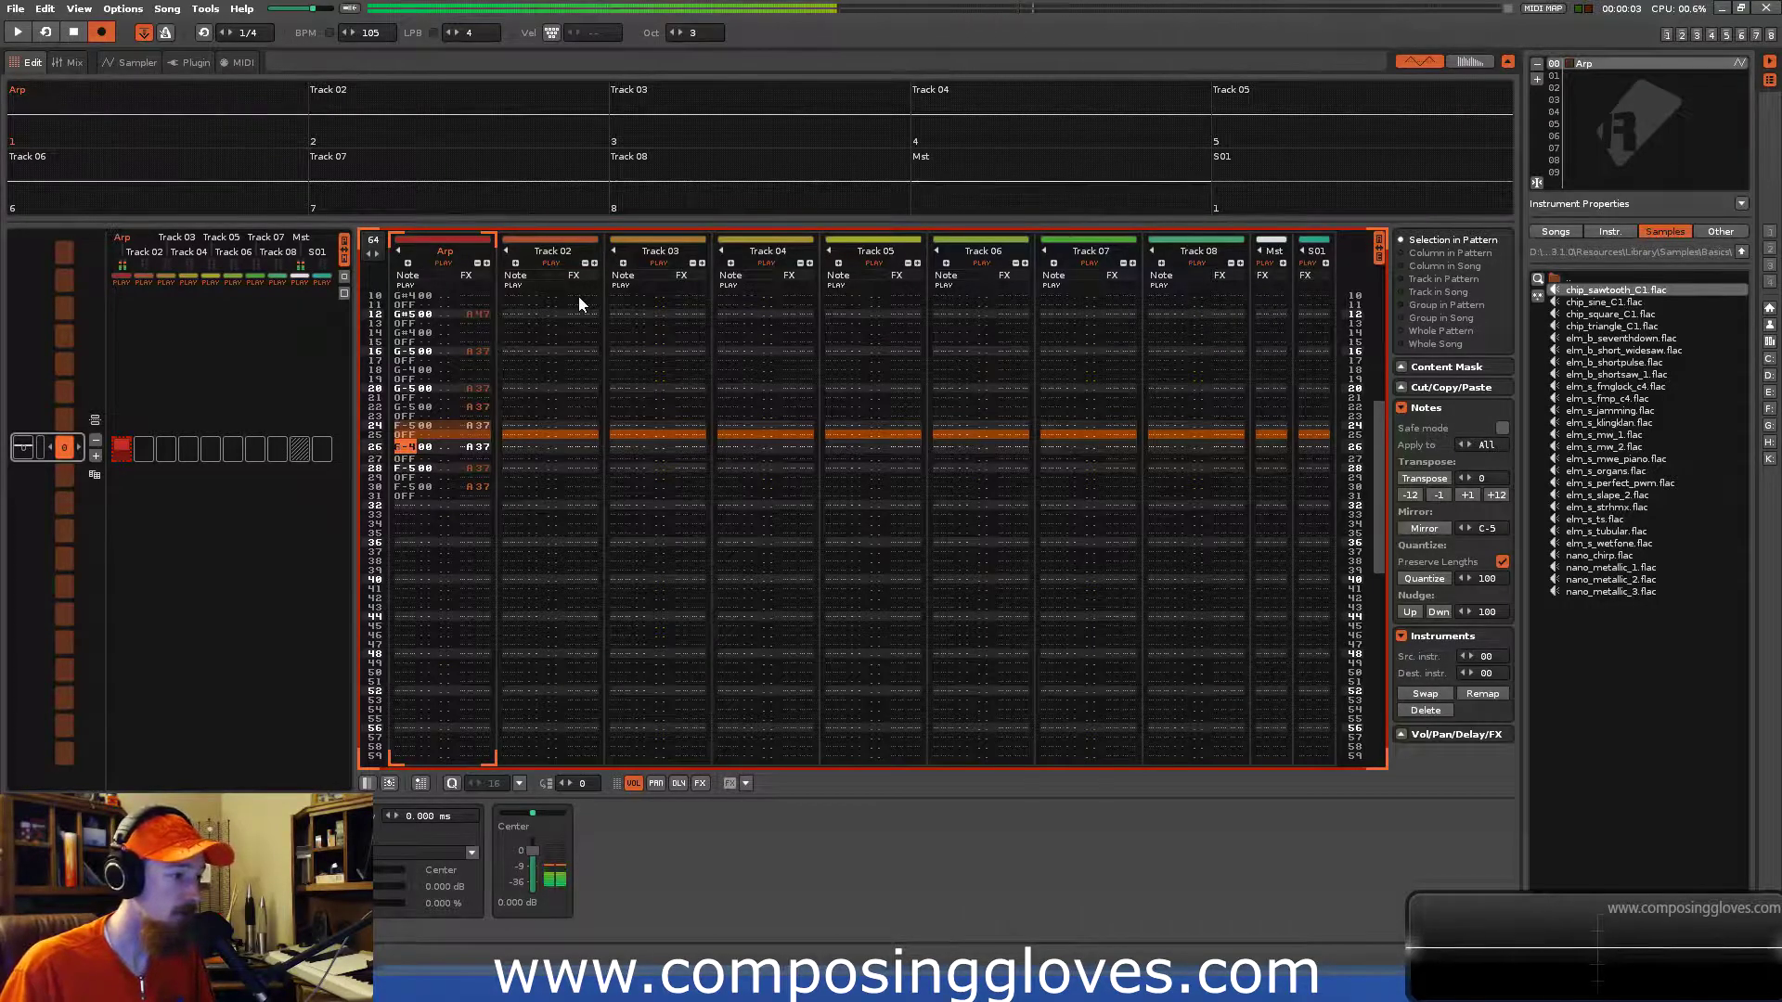
{"action": "key", "text": "r"}
Delete the A37 effect from the F-4 note on line 26.
{"action": "key", "text": "Right"}
{"action": "key", "text": "Right"}
{"action": "key", "text": "Right"}
{"action": "key", "text": "Right"}
{"action": "key", "text": "Delete"}
{"action": "key", "text": "Up"}
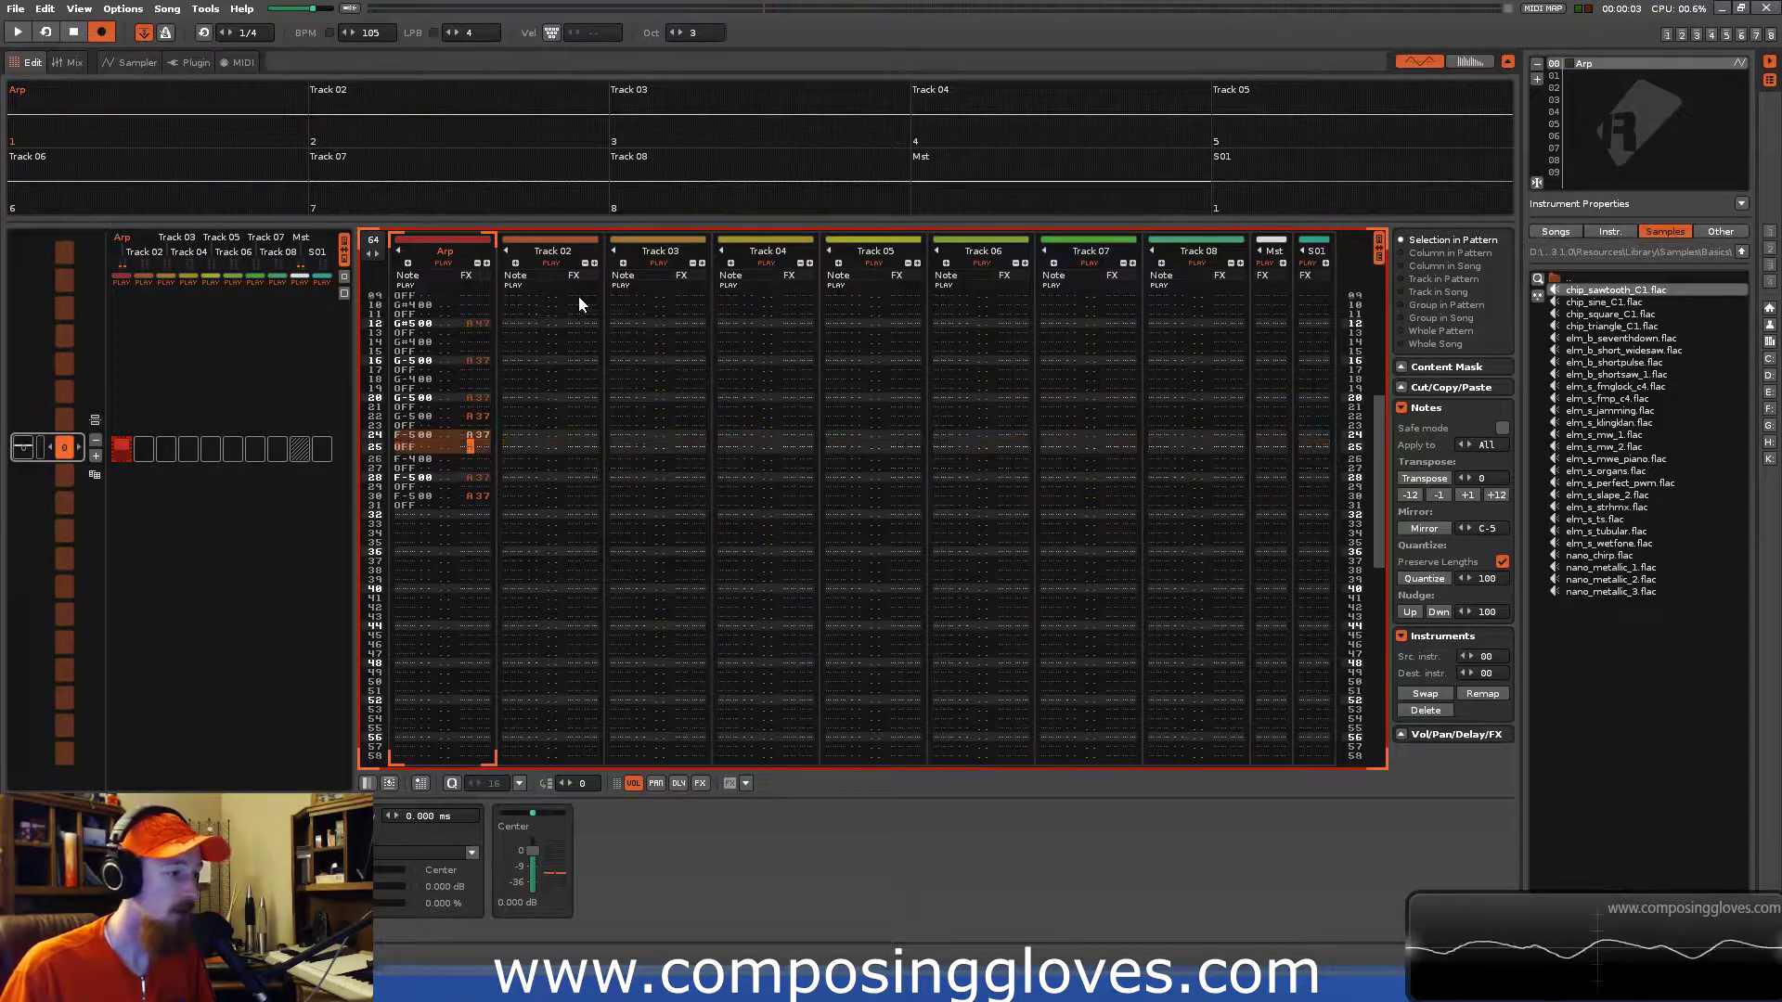
{"action": "key", "text": "Up"}
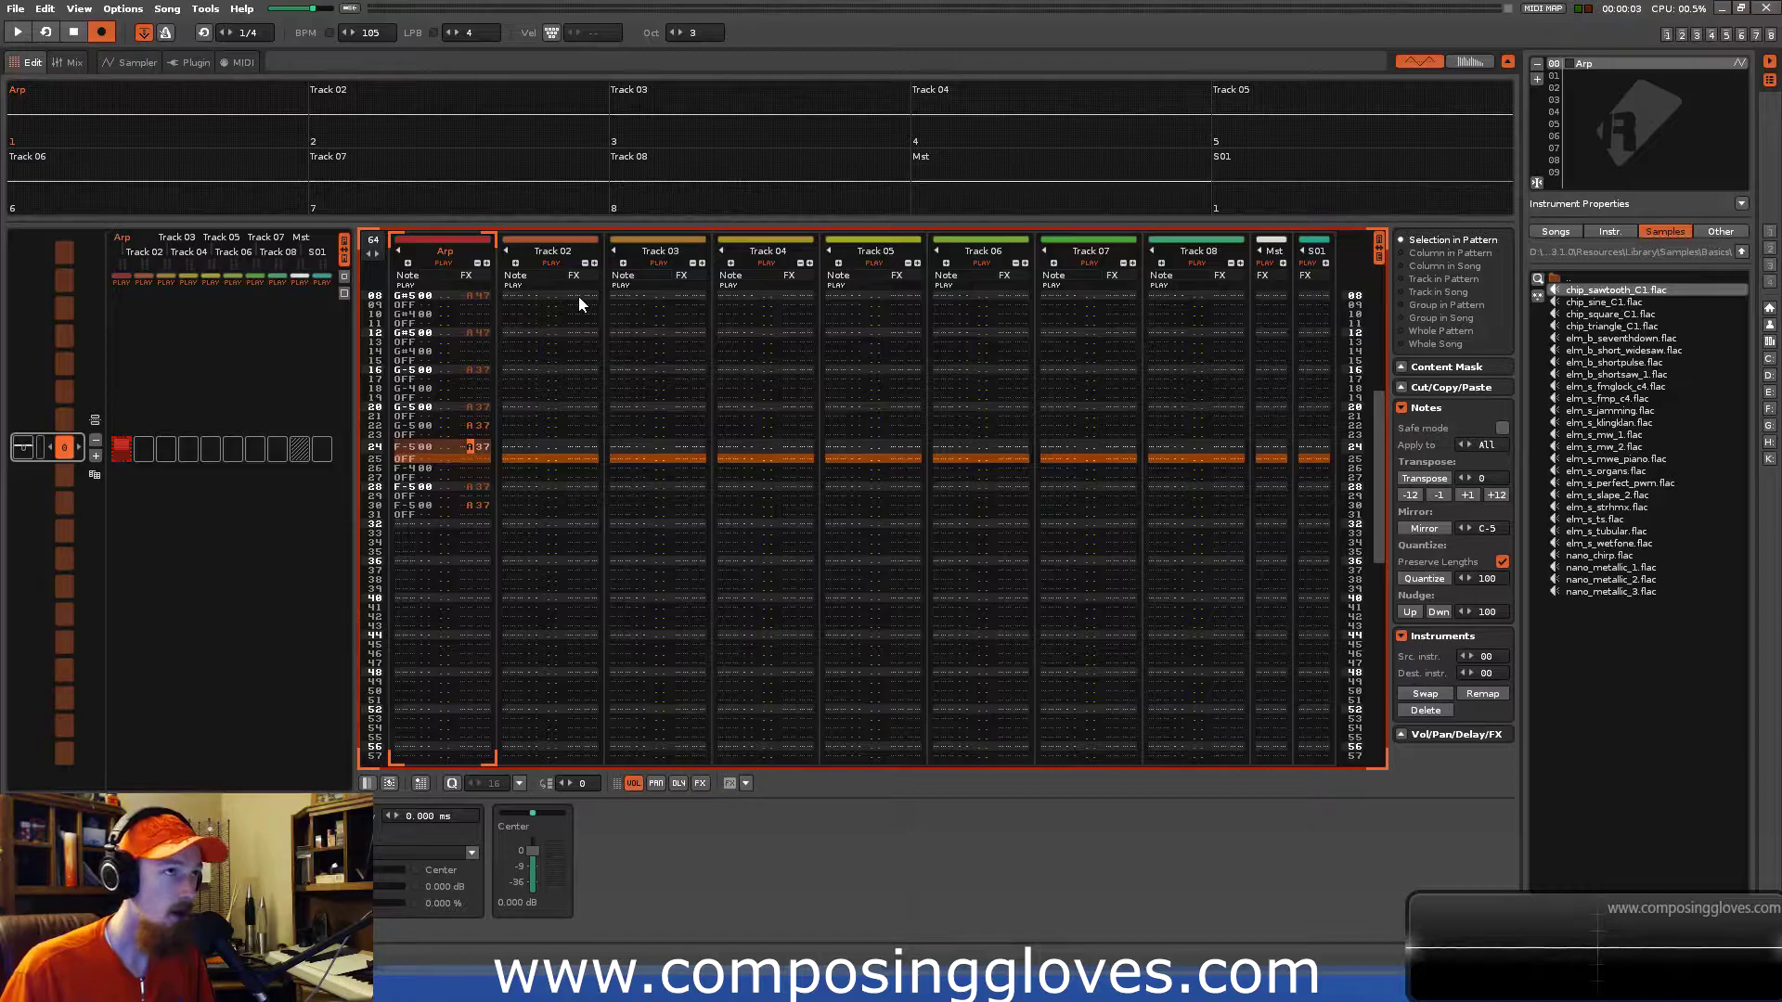
{"action": "key", "text": "Up"}
{"action": "key", "text": "ctrl+shift+s"}
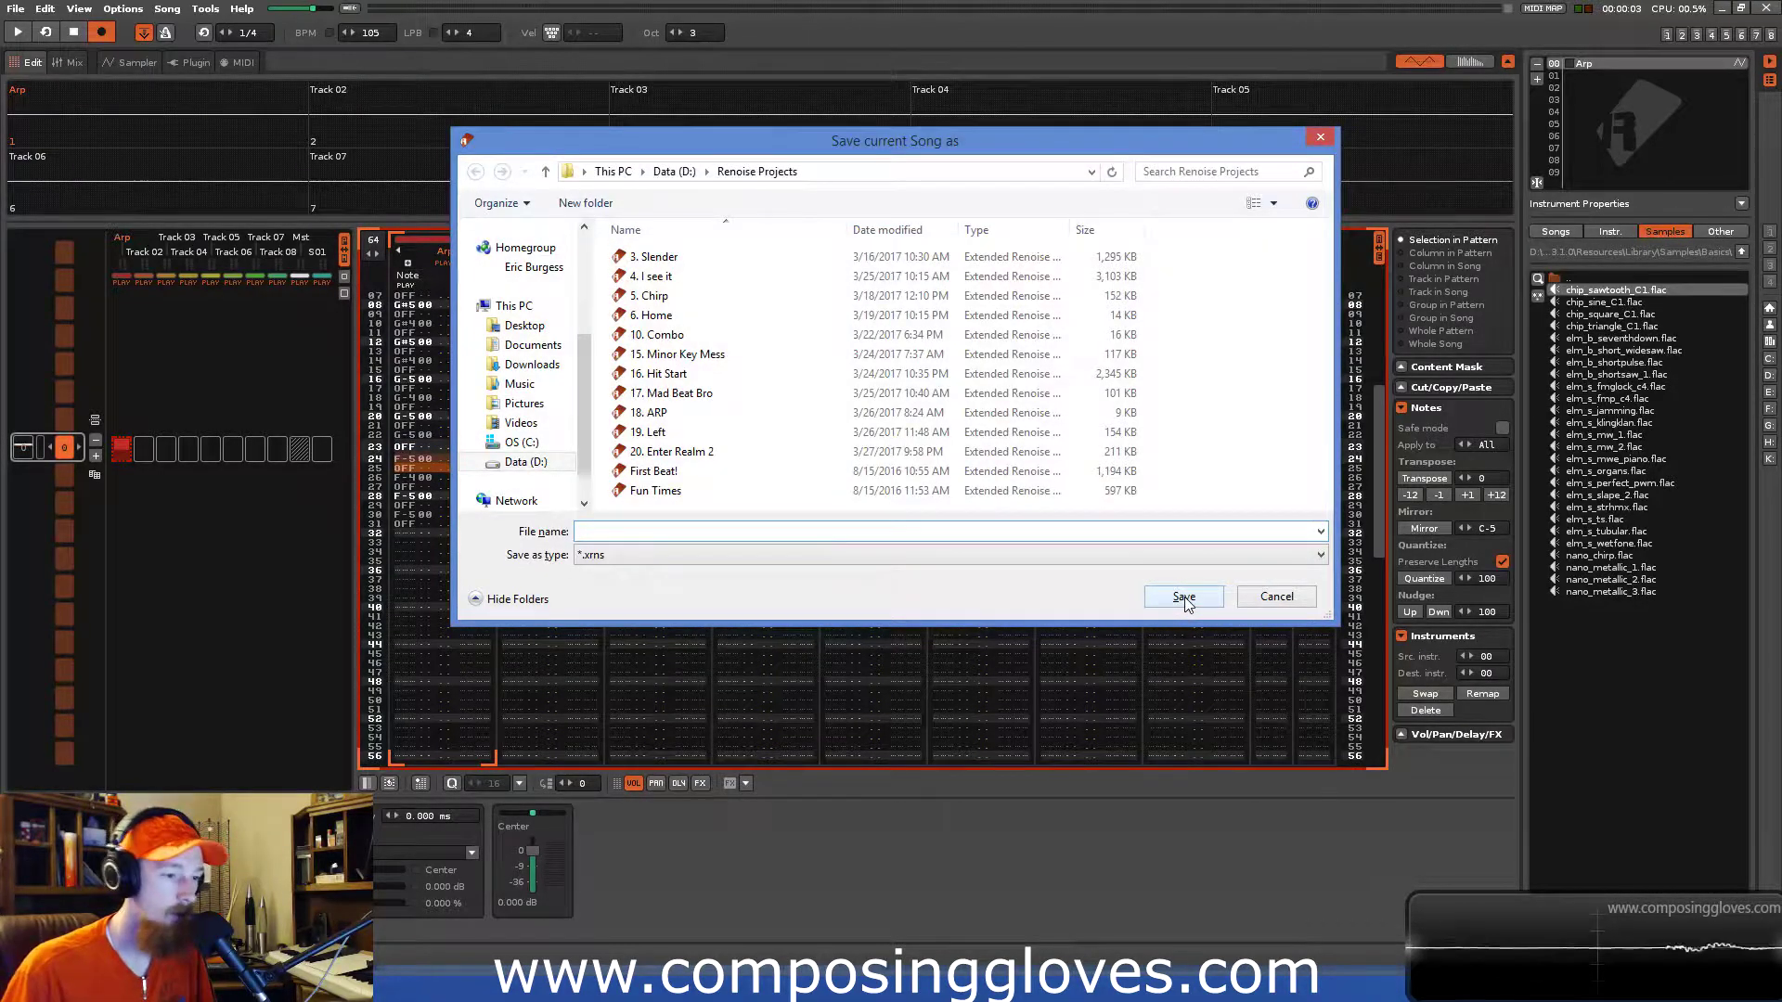
{"action": "left_click", "coordinate": [1264, 599]}
Play the Arp pattern back from line 00 through the F chord section.
{"action": "key", "text": "Home"}
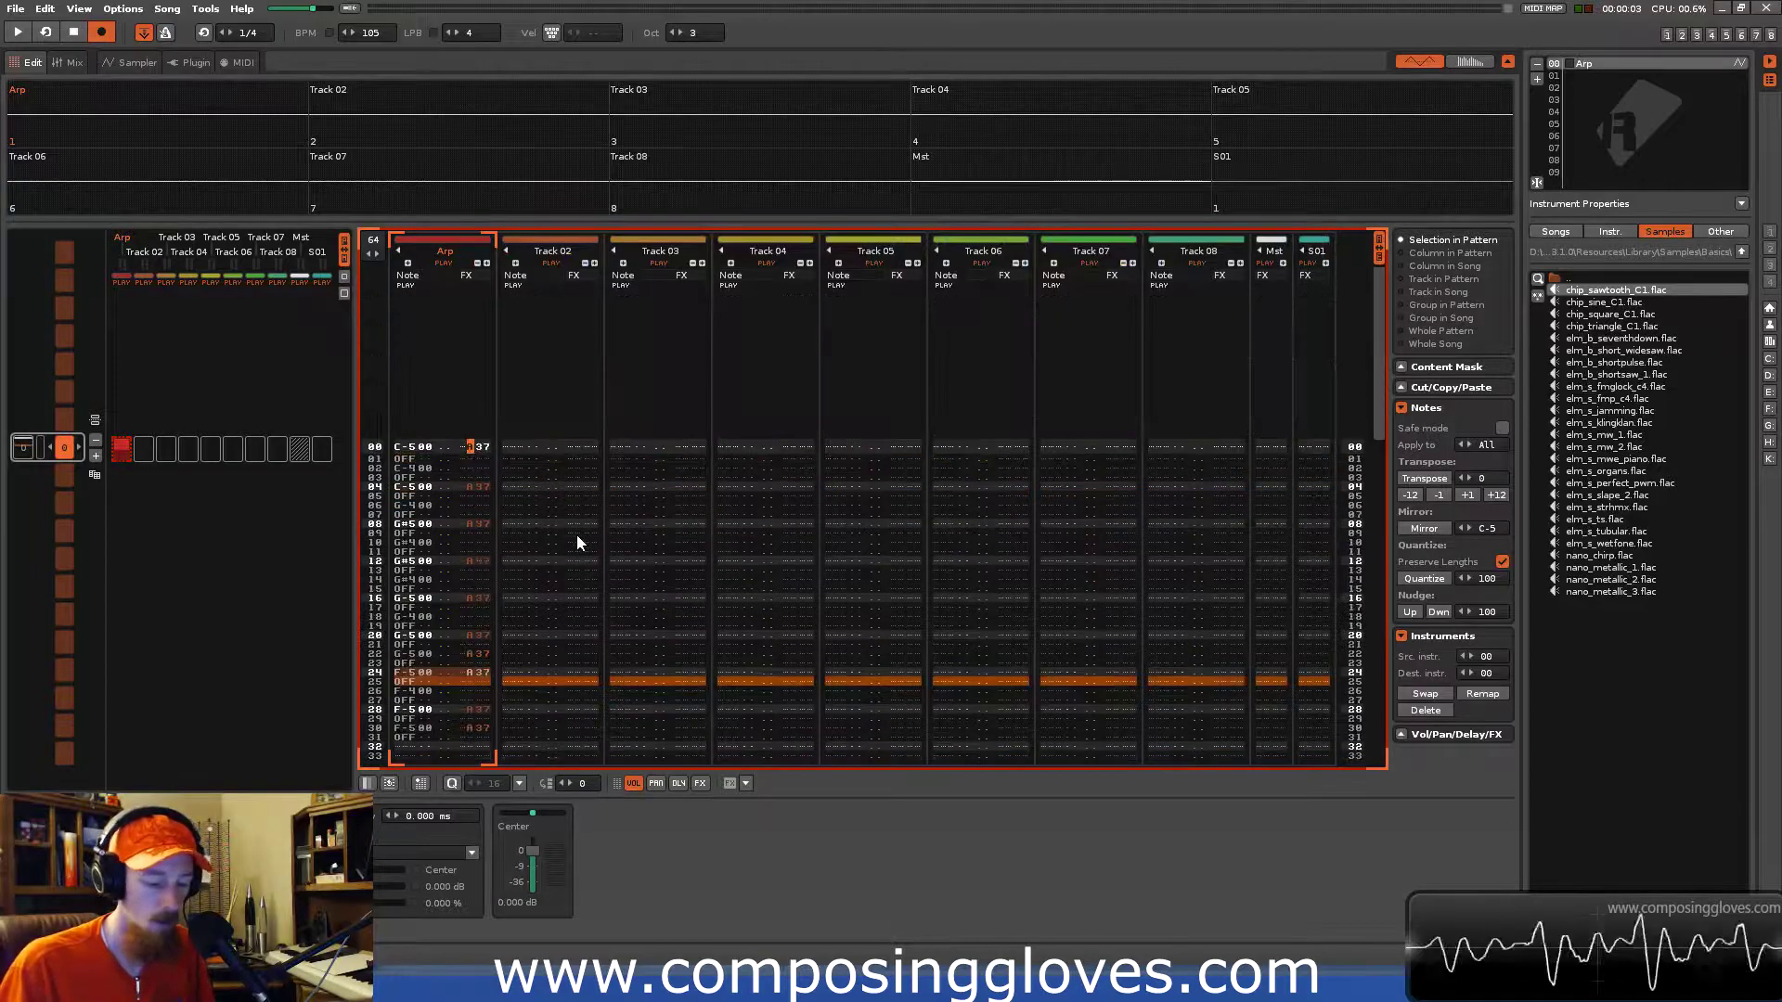
{"action": "key", "text": "space"}
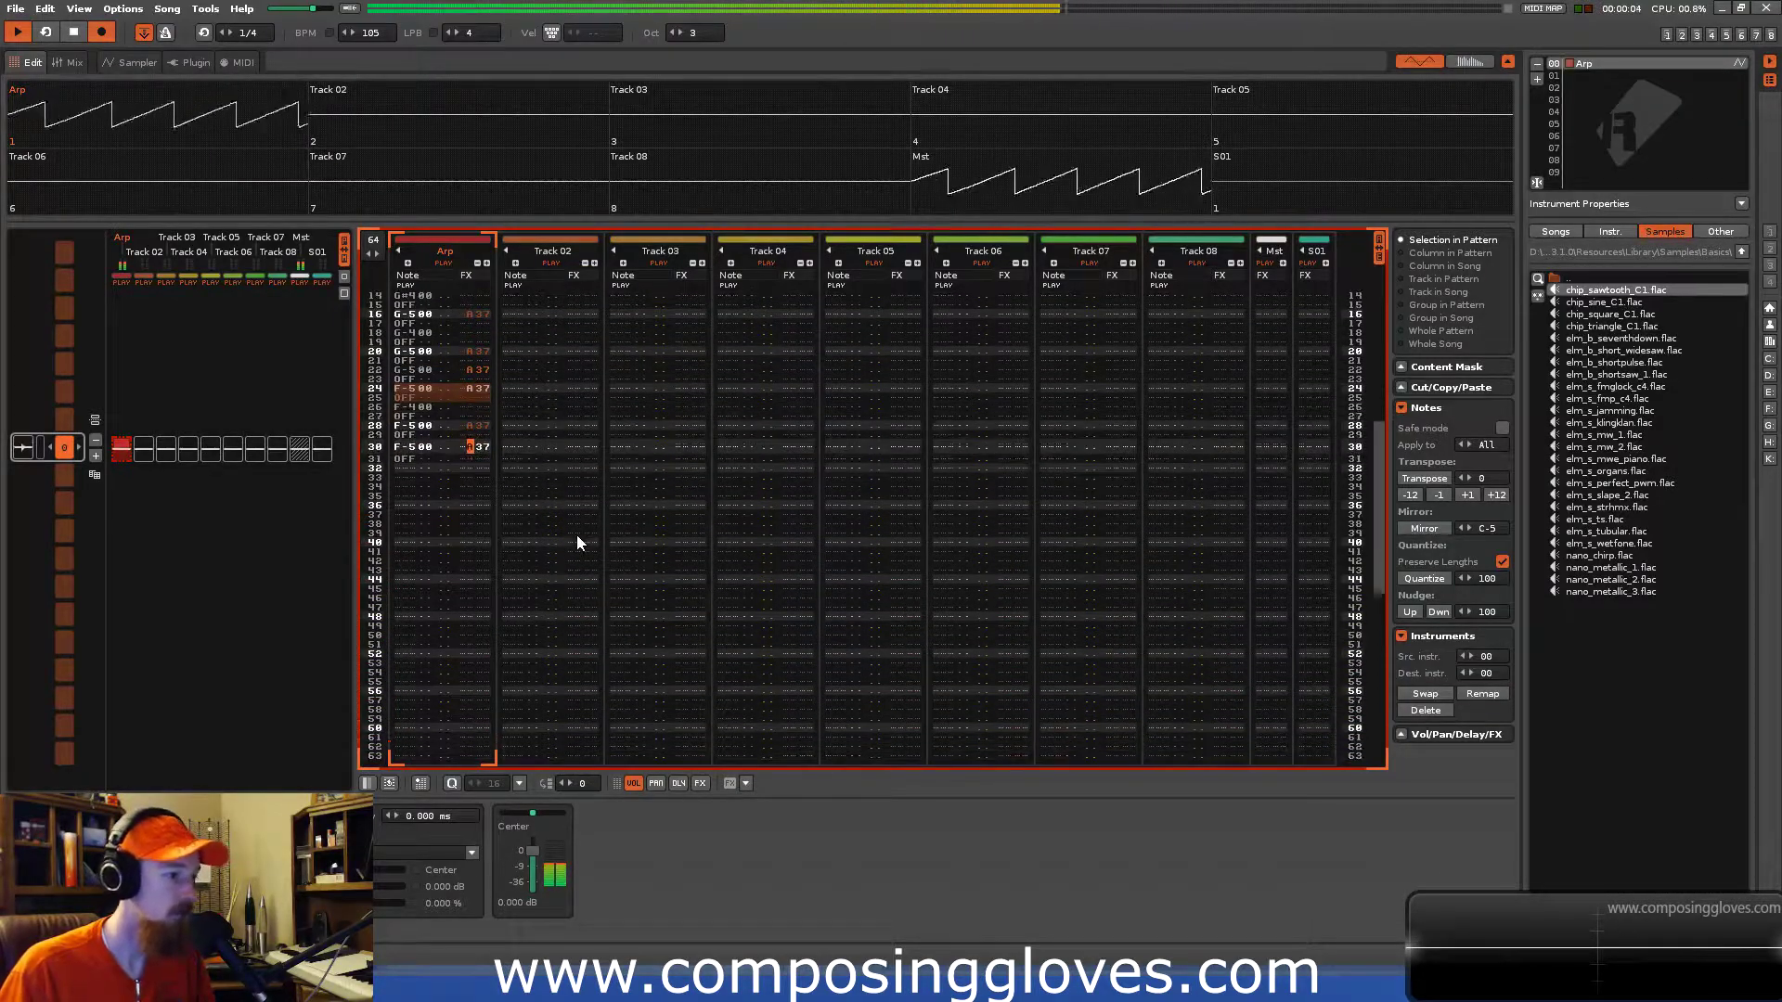
{"action": "key", "text": "space"}
Copy the first 32 lines of the Arp track and paste them starting at line 32.
{"action": "key", "text": "shift+Home"}
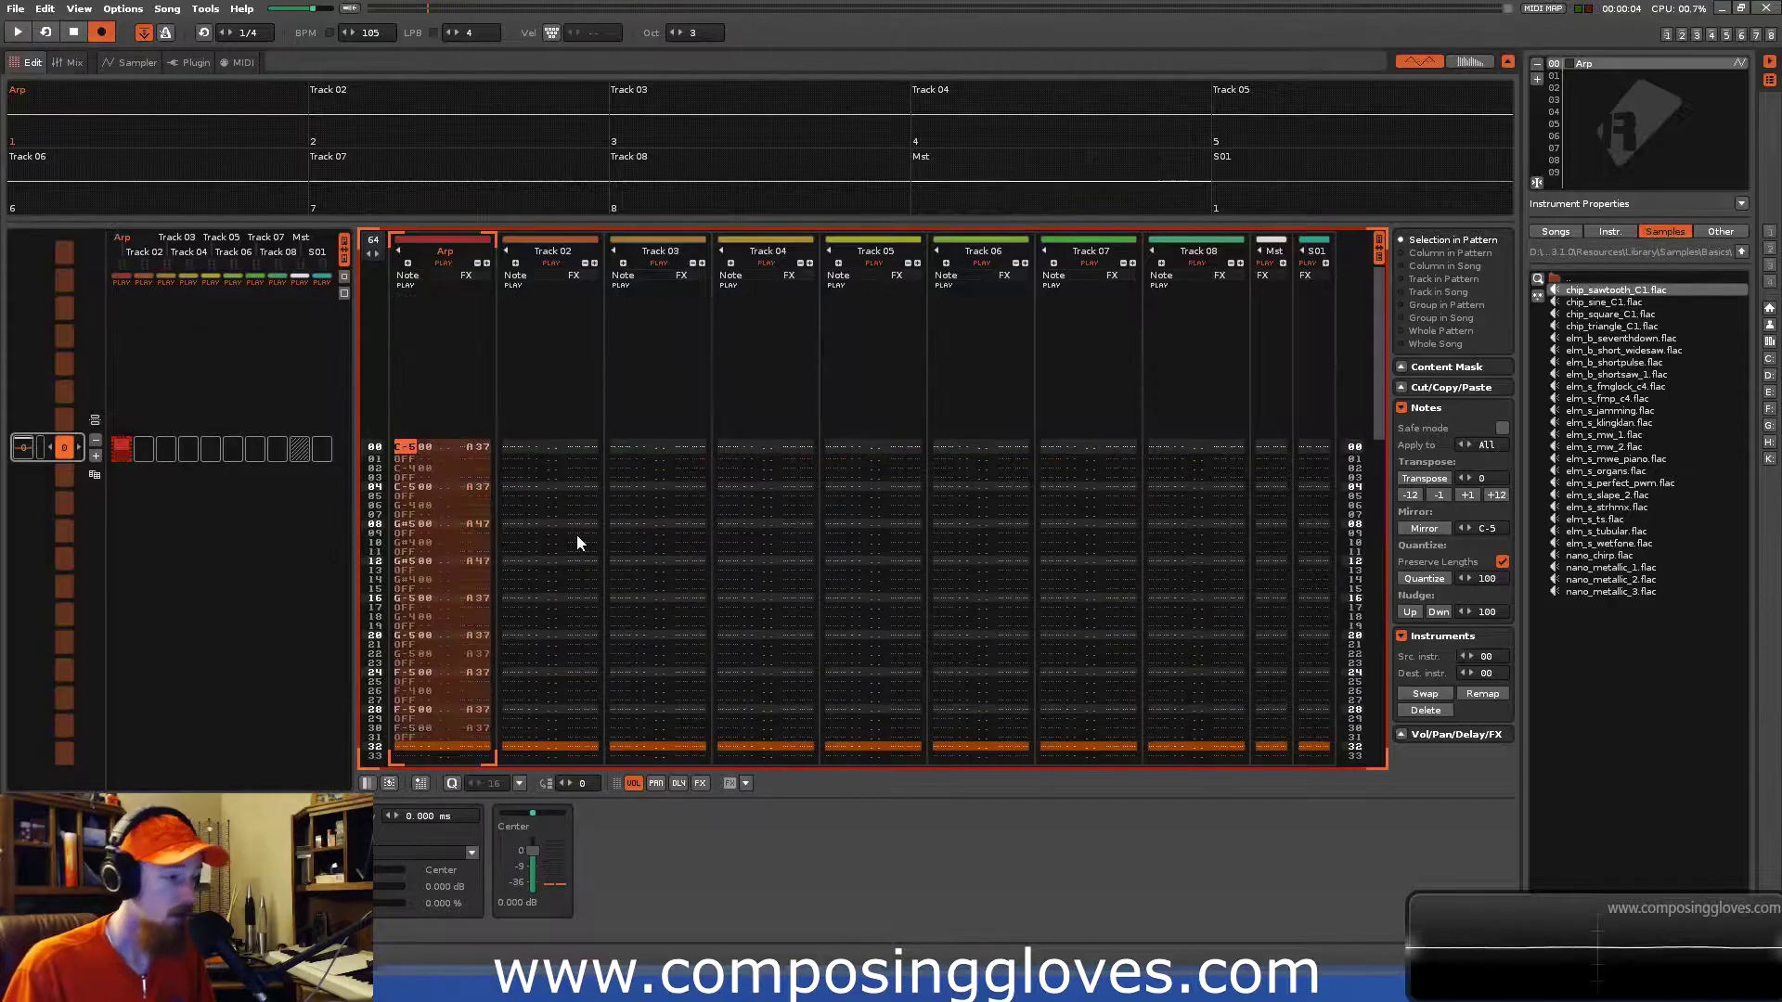
{"action": "key", "text": "Page_Down"}
{"action": "key", "text": "Page_Down"}
{"action": "key", "text": "ctrl+v"}
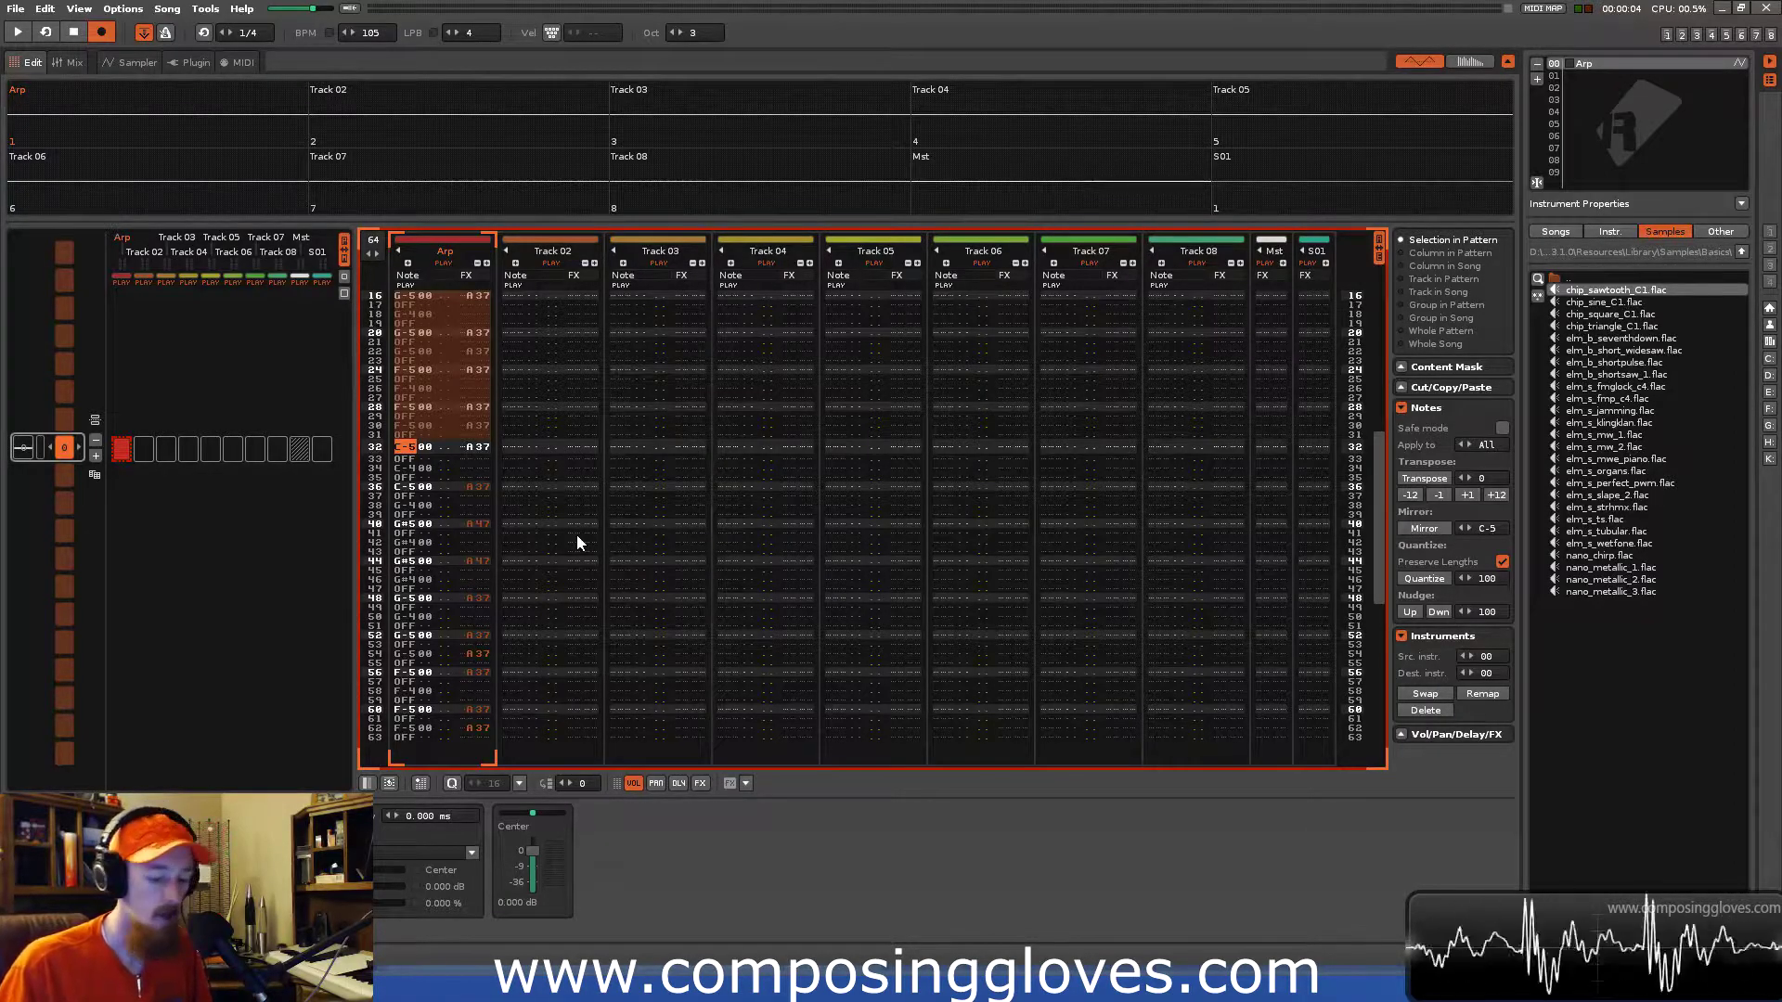
Play the pattern back from line 00 into the duplicated second half.
{"action": "key", "text": "Home"}
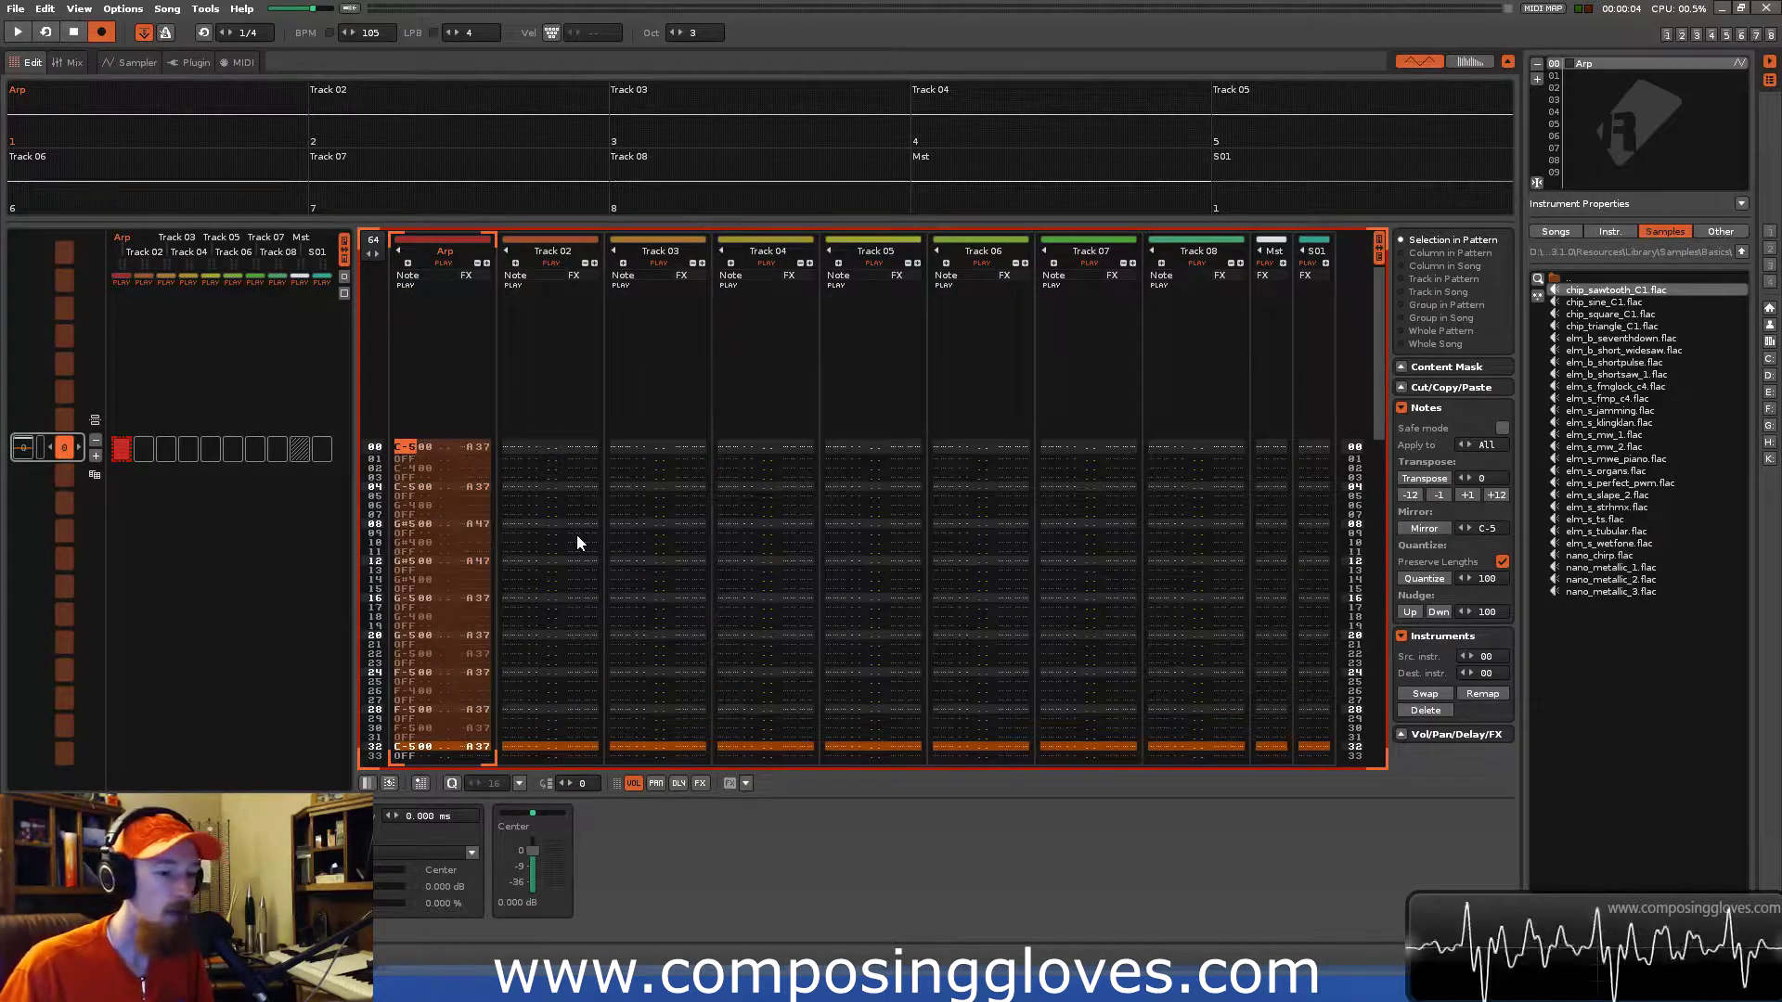
{"action": "key", "text": "space"}
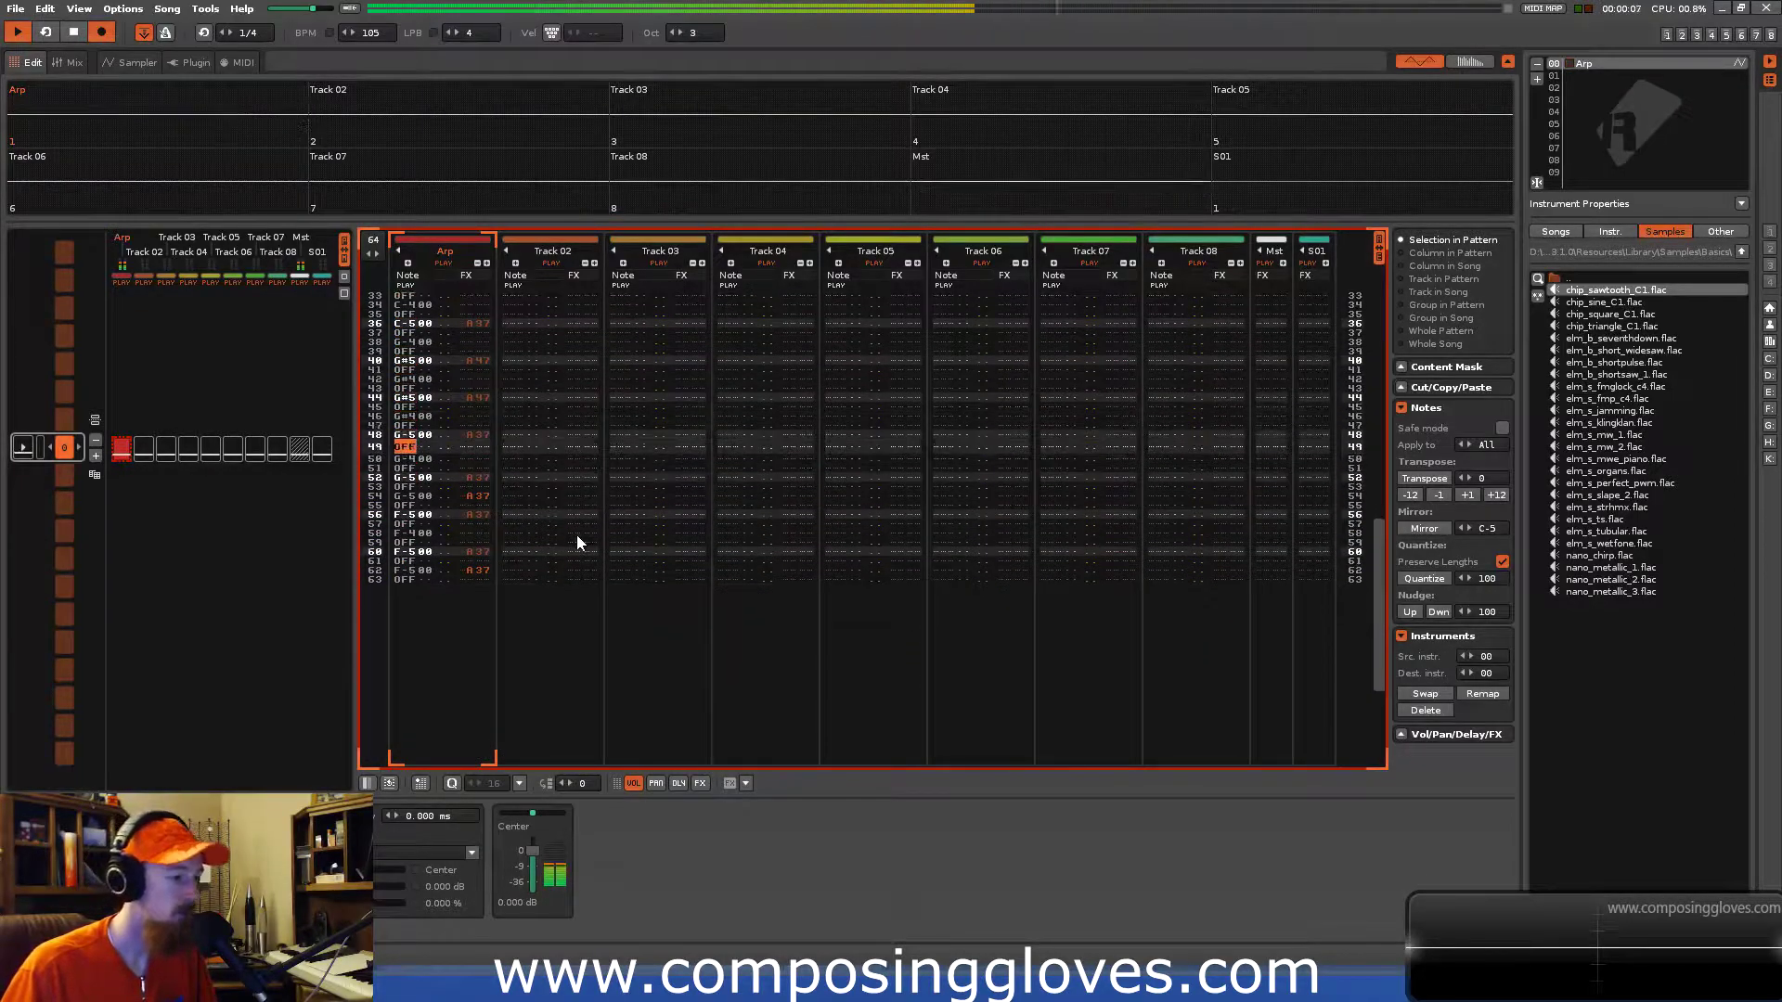
{"action": "key", "text": "space"}
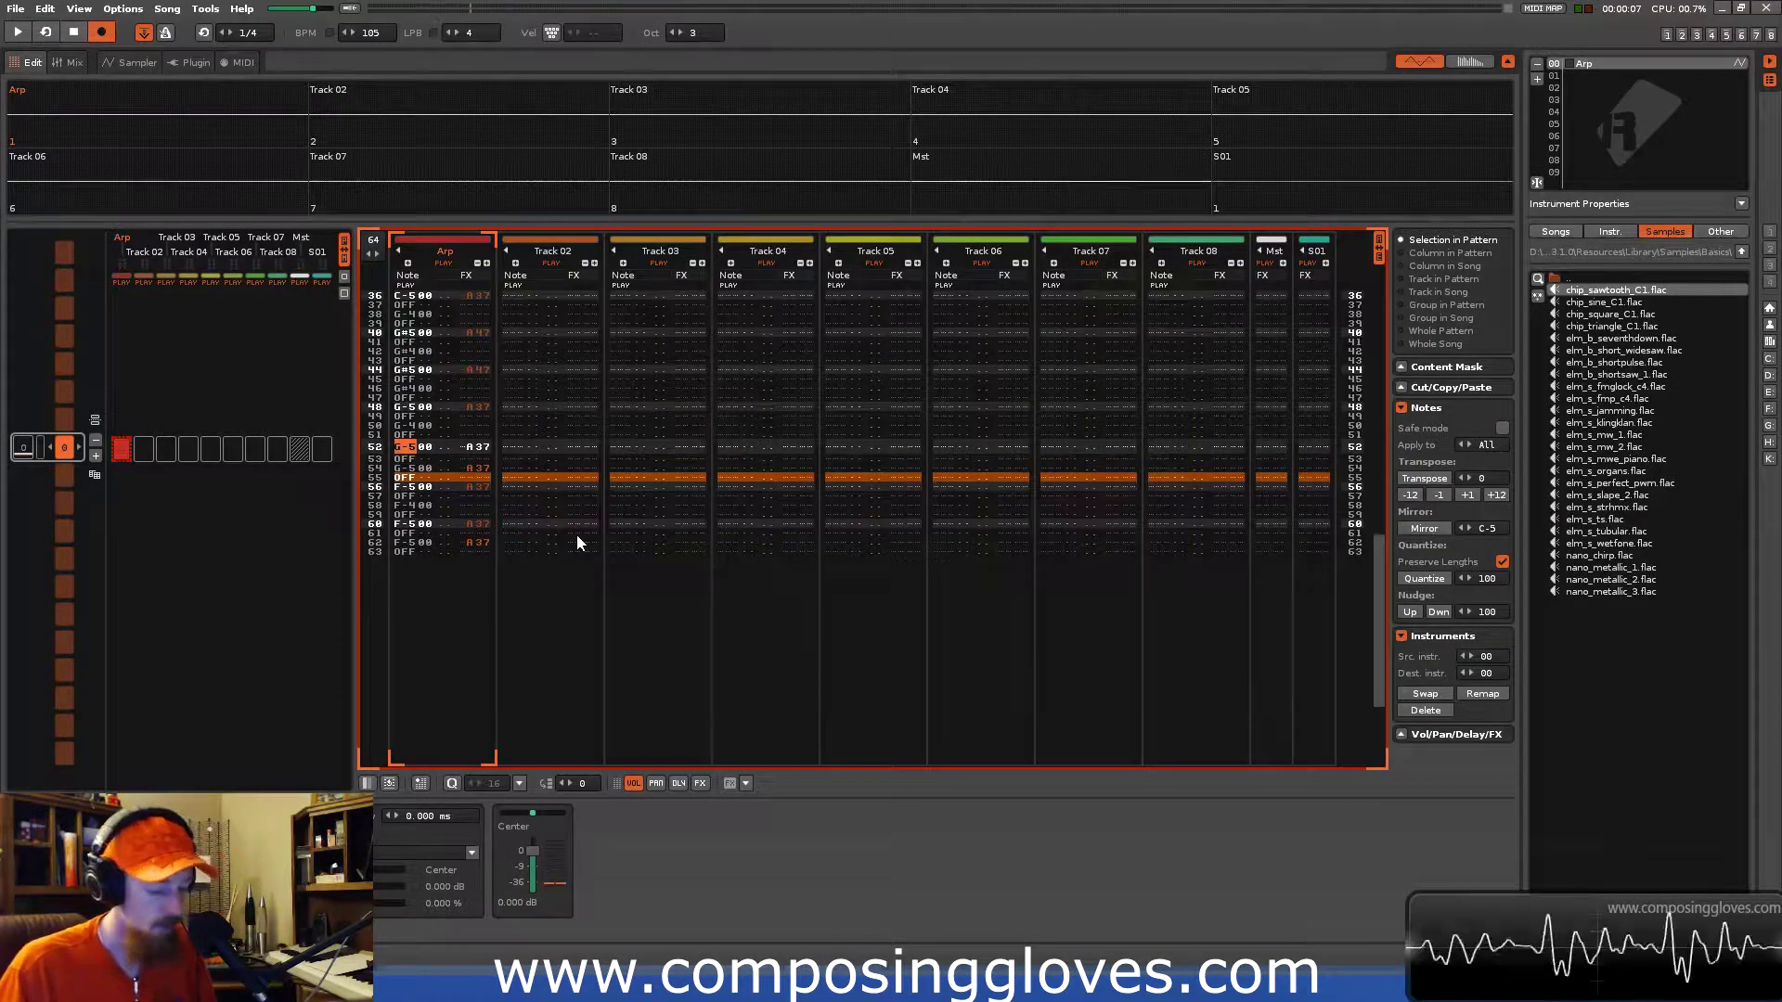
Replace the G-5 notes on lines 52 and 54 of the Arp track with A#4.
{"action": "key", "text": "7"}
{"action": "key", "text": "Down"}
{"action": "key", "text": "Down"}
{"action": "key", "text": "7"}
{"action": "key", "text": "Down"}
{"action": "key", "text": "Down"}
Replace the notes on lines 50 and 48 of the Arp track with A#4.
{"action": "key", "text": "Up"}
{"action": "key", "text": "Up"}
{"action": "key", "text": "Up"}
{"action": "key", "text": "Up"}
{"action": "key", "text": "Up"}
{"action": "key", "text": "Up"}
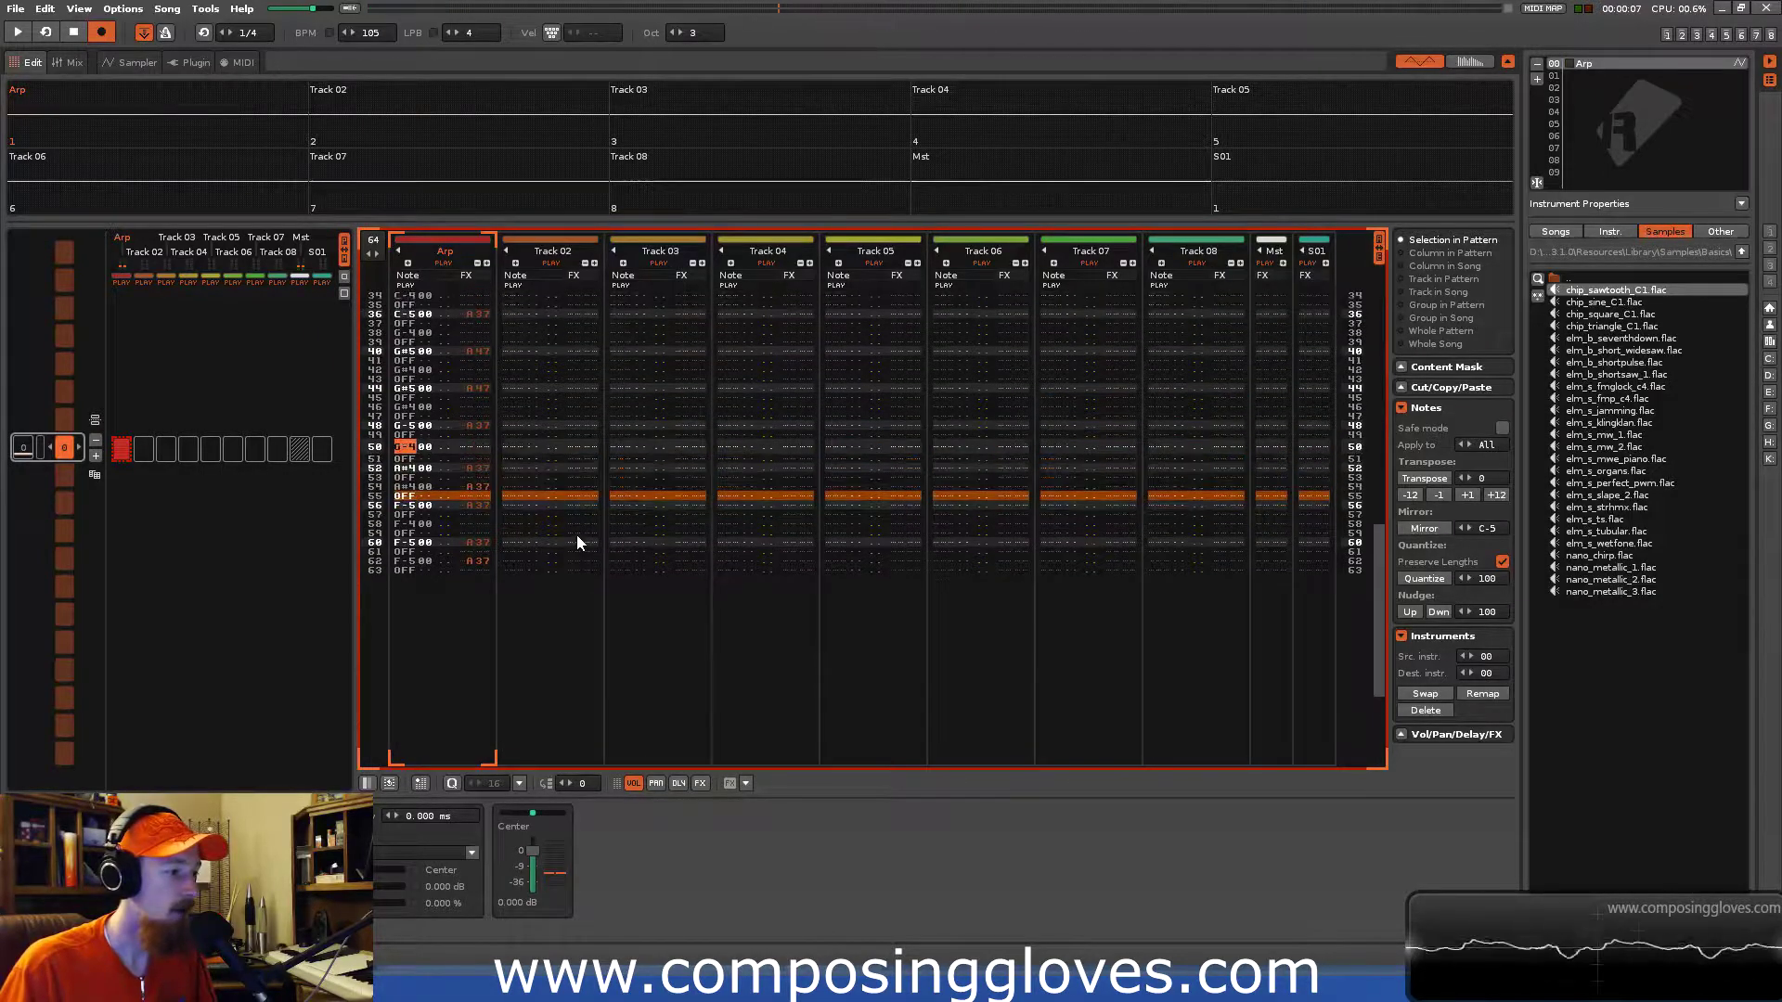
{"action": "key", "text": "7"}
{"action": "key", "text": "Up"}
{"action": "key", "text": "Up"}
{"action": "key", "text": "7"}
Change the arpeggio effect of the A#4 note on line 48 to A49.
{"action": "key", "text": "Right"}
{"action": "key", "text": "Right"}
{"action": "key", "text": "Right"}
{"action": "key", "text": "Right"}
{"action": "key", "text": "Right"}
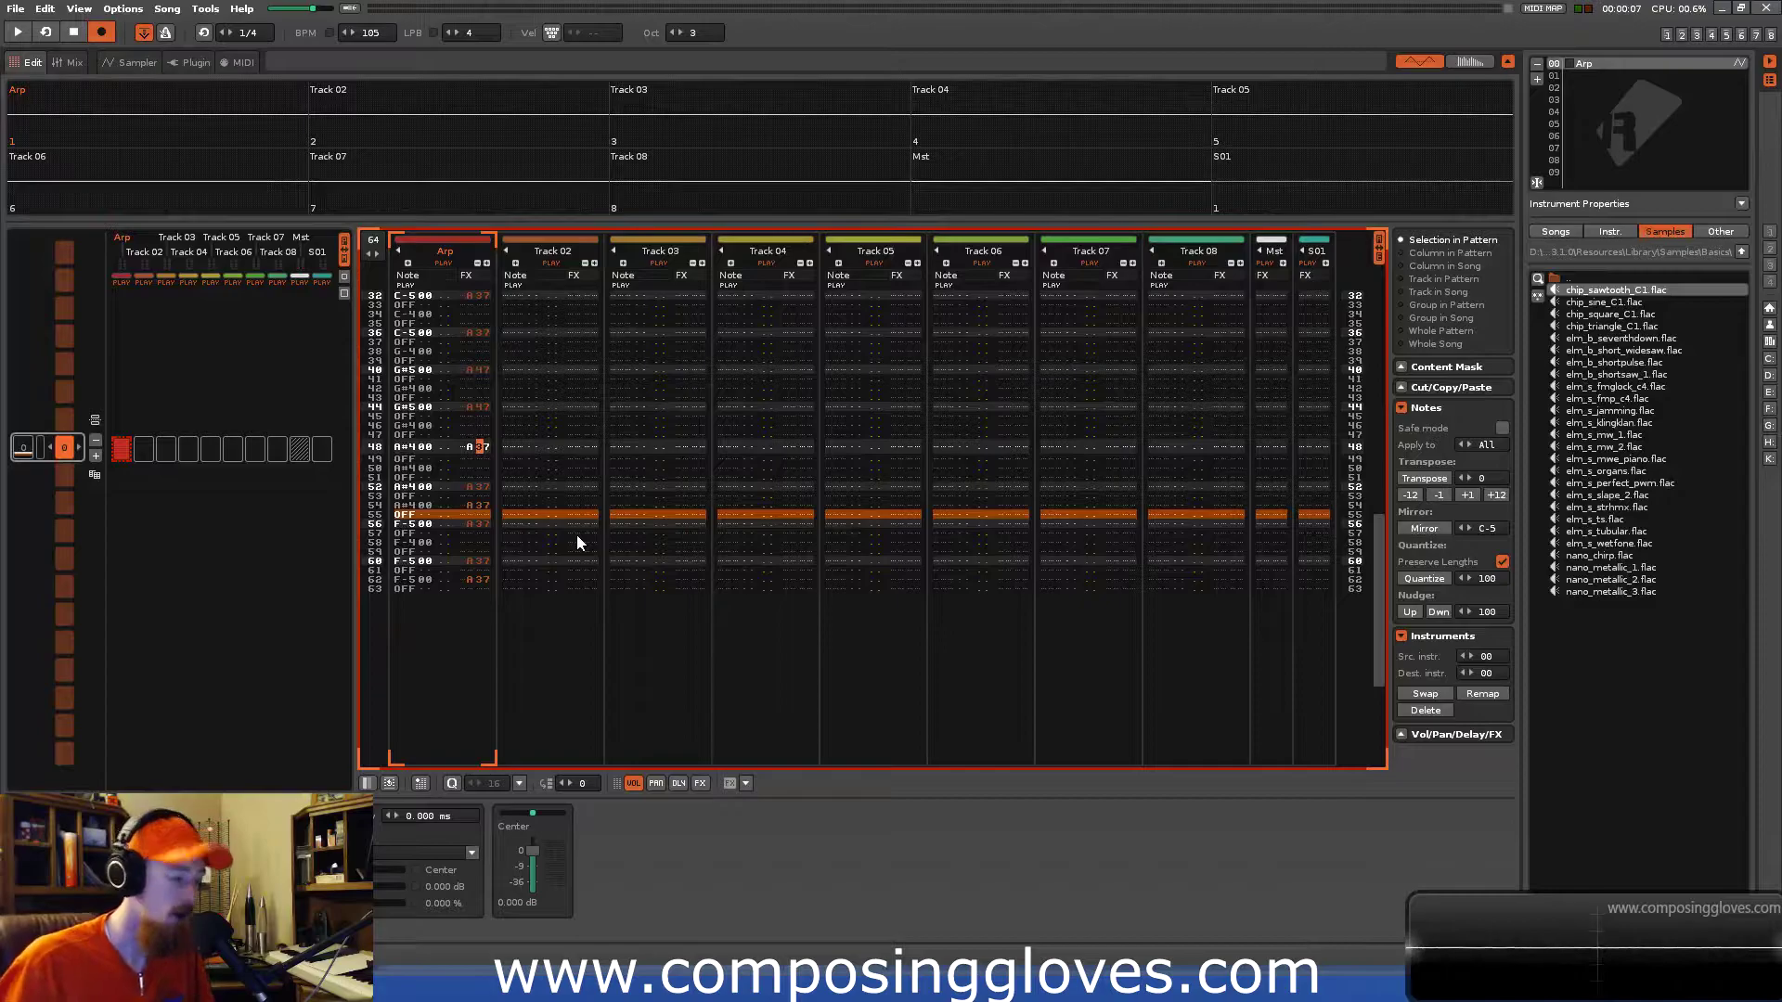
{"action": "type", "text": "4"}
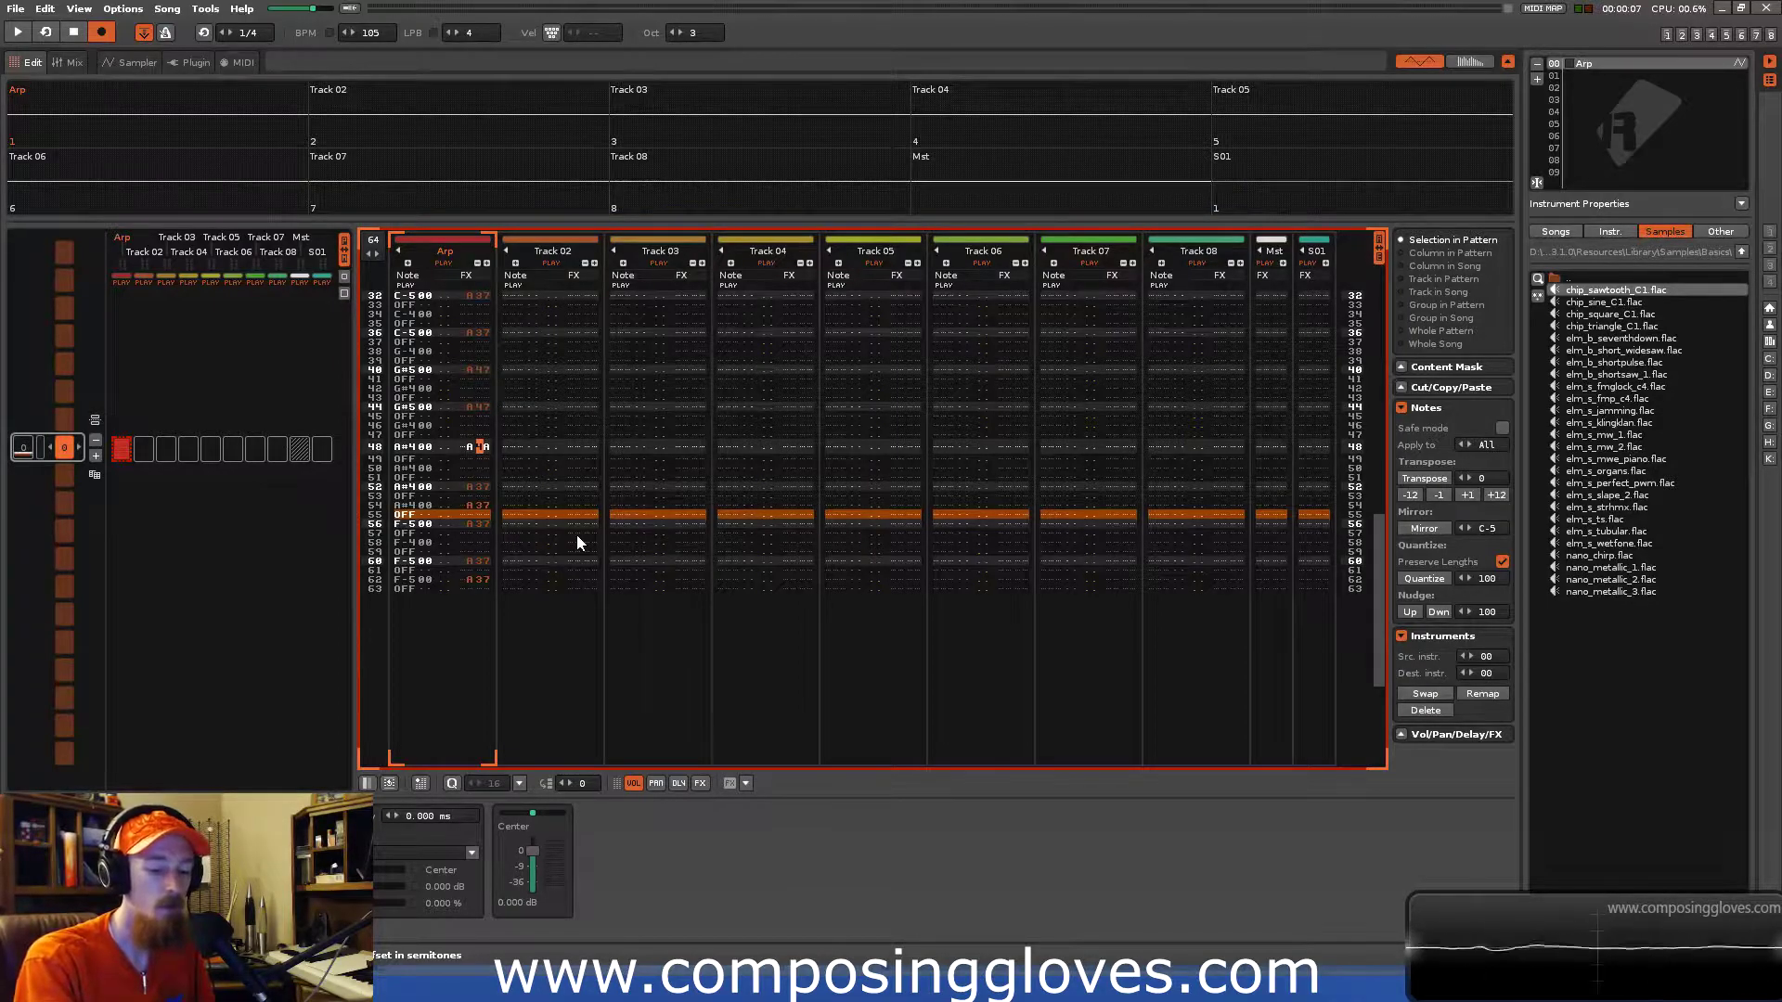
{"action": "type", "text": "4"}
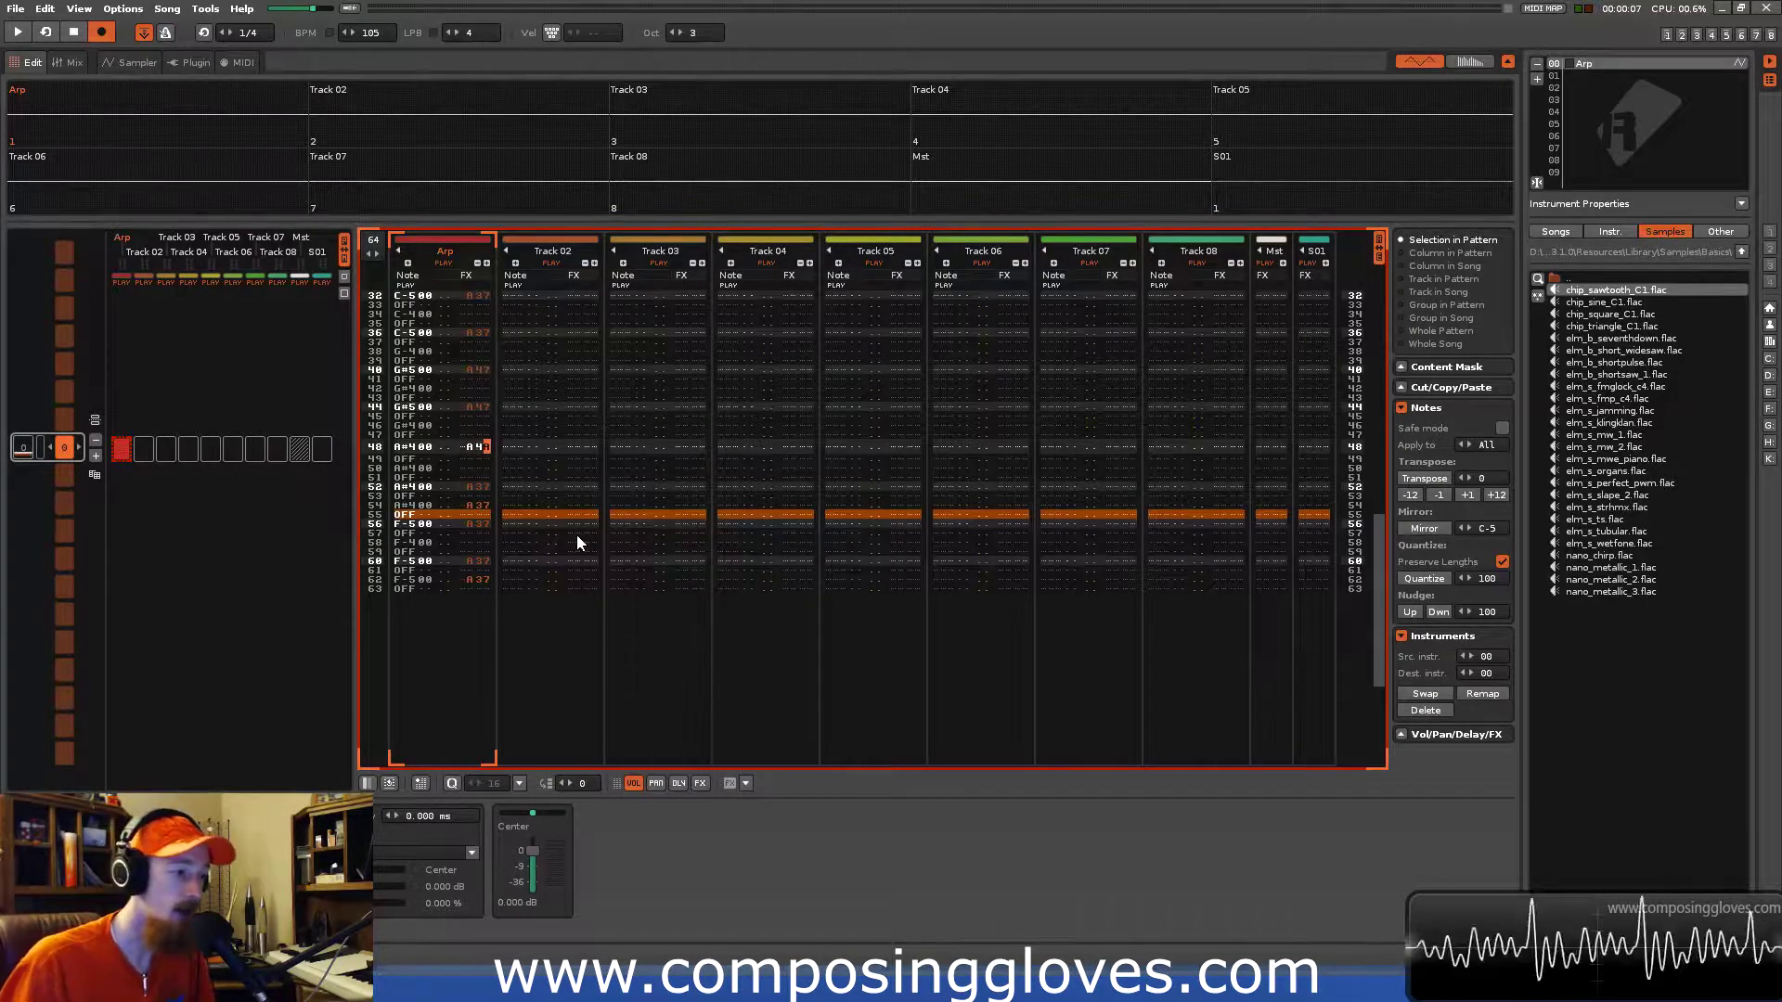
{"action": "type", "text": "9"}
{"action": "type", "text": "a"}
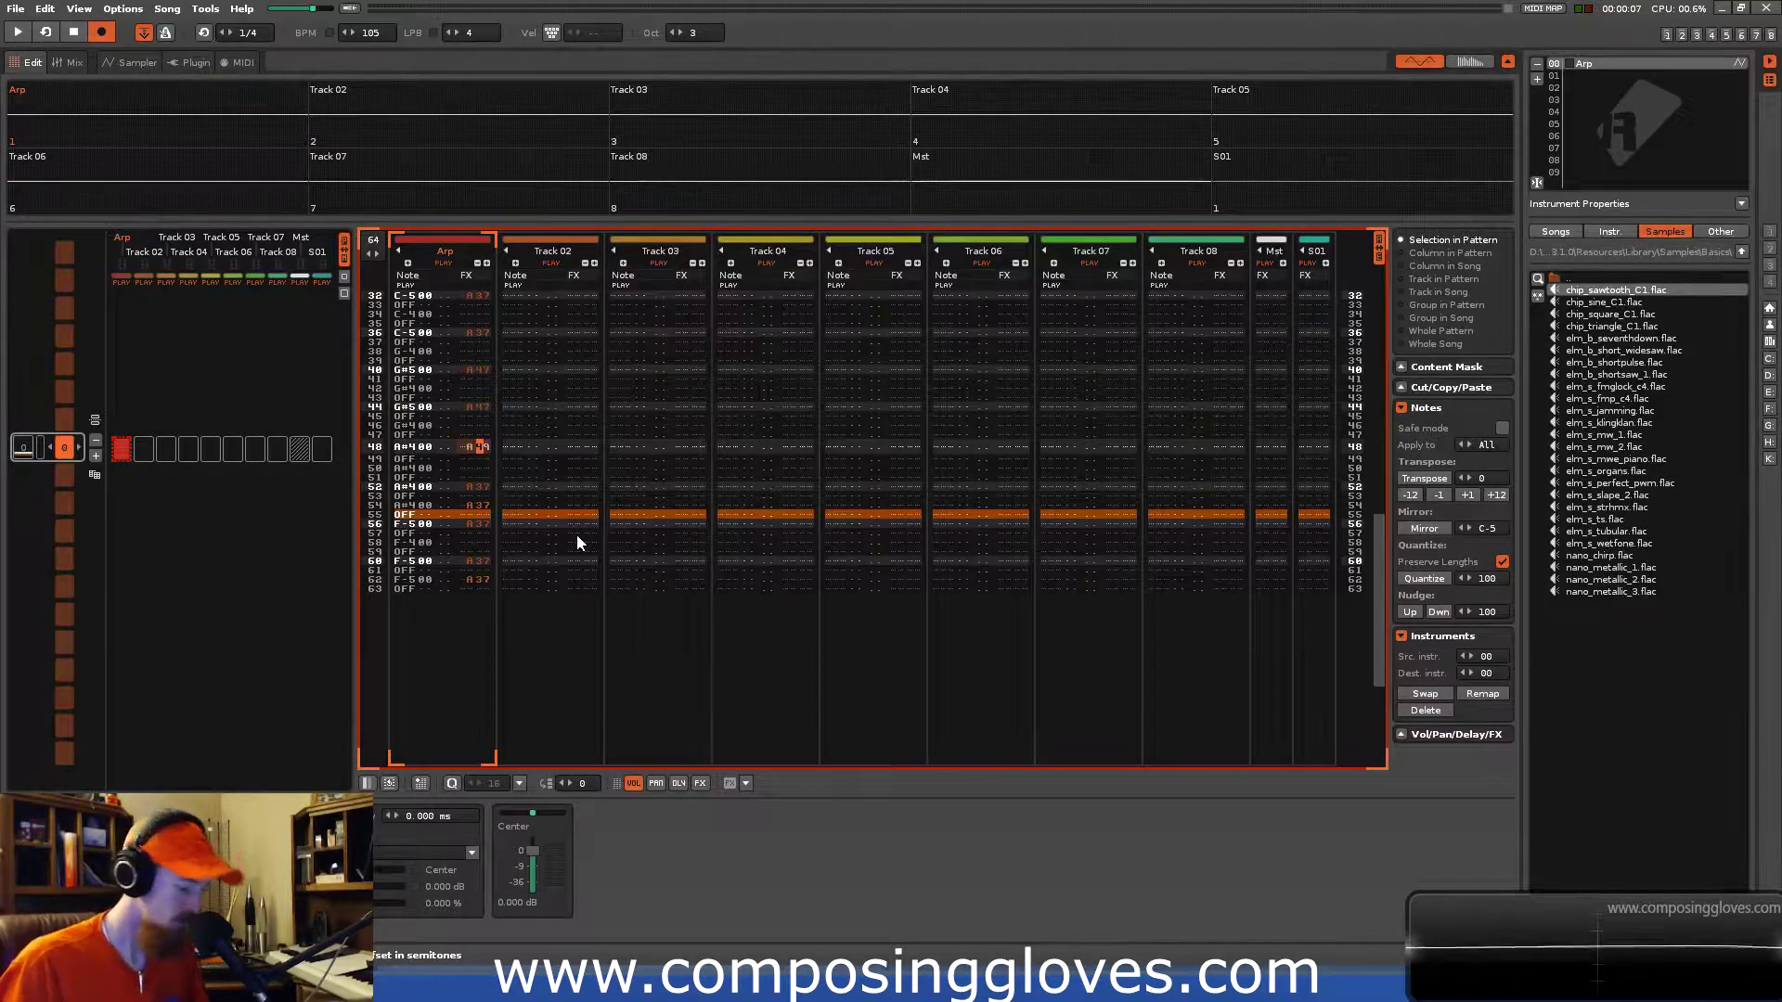
Replace the effects on lines 52 and 54 with the A49 effect copied from line 48.
{"action": "key", "text": "Down"}
{"action": "key", "text": "Down"}
{"action": "key", "text": "Down"}
{"action": "key", "text": "Left"}
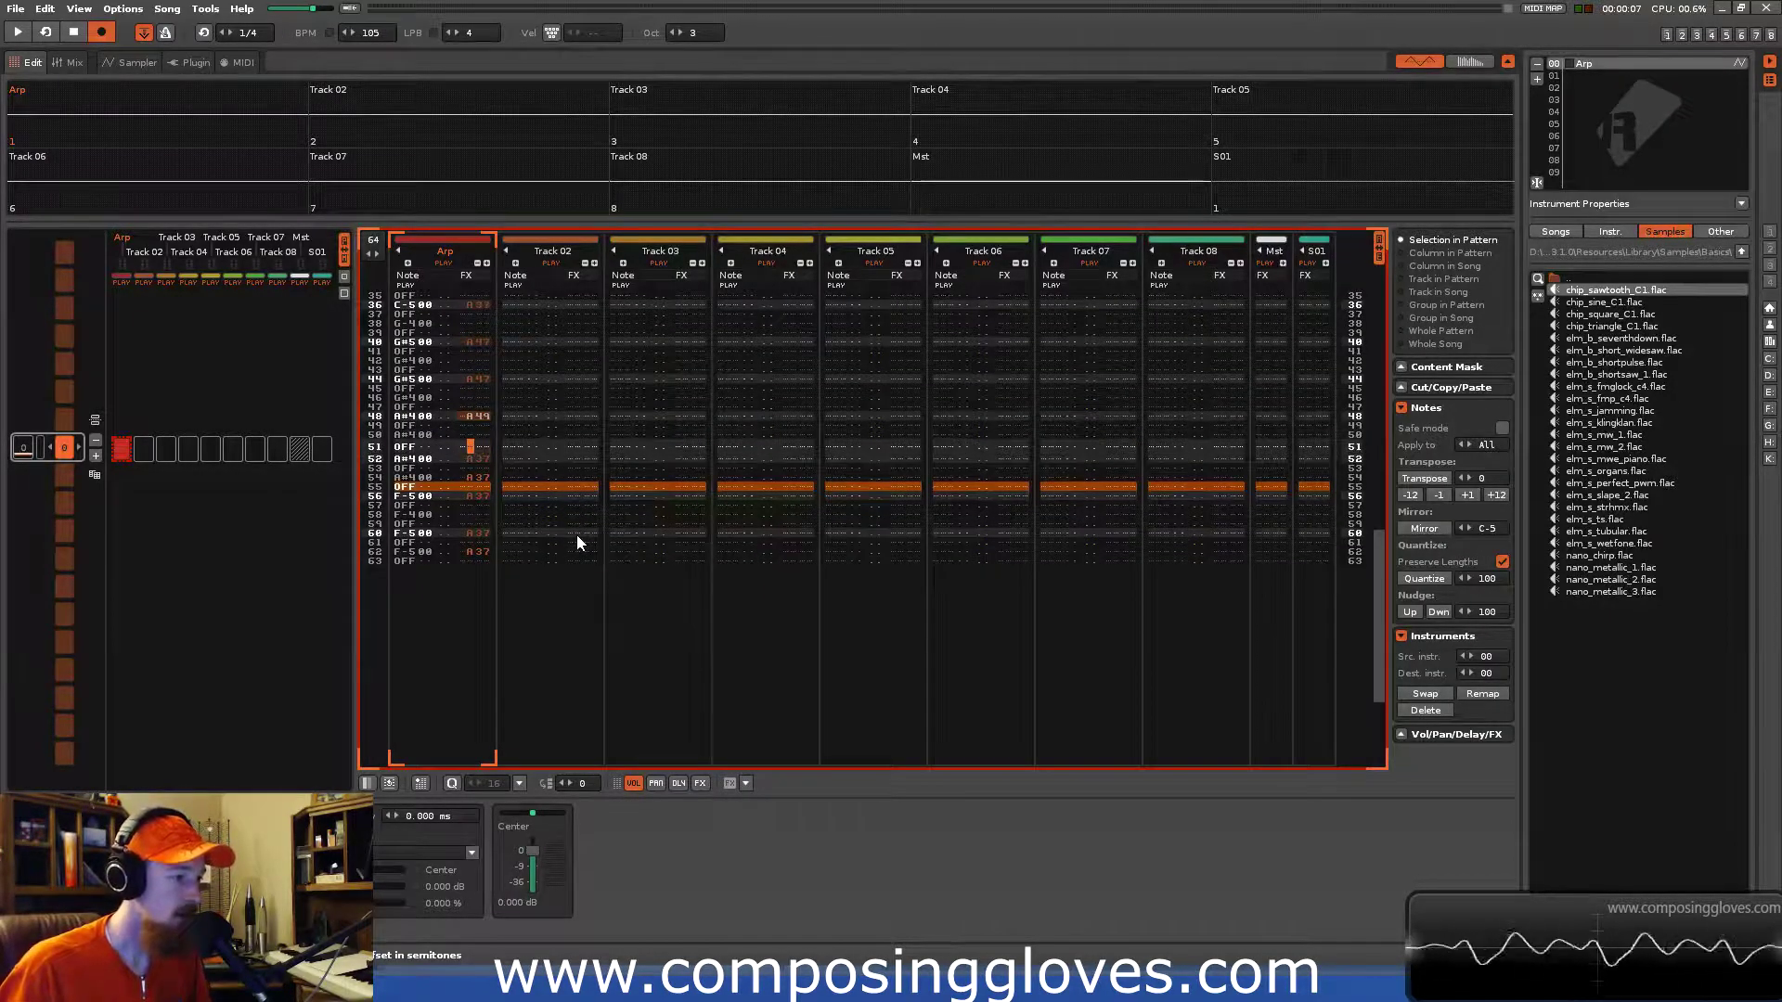
{"action": "key", "text": "Down"}
{"action": "key", "text": "ctrl+v"}
{"action": "key", "text": "Down"}
{"action": "key", "text": "ctrl+v"}
Replace the note on line 50 of the Arp track with G-4.
{"action": "key", "text": "Up"}
{"action": "key", "text": "Up"}
{"action": "key", "text": "Up"}
{"action": "key", "text": "Up"}
{"action": "key", "text": "Up"}
{"action": "key", "text": "Left"}
{"action": "key", "text": "Left"}
{"action": "key", "text": "Left"}
{"action": "key", "text": "Left"}
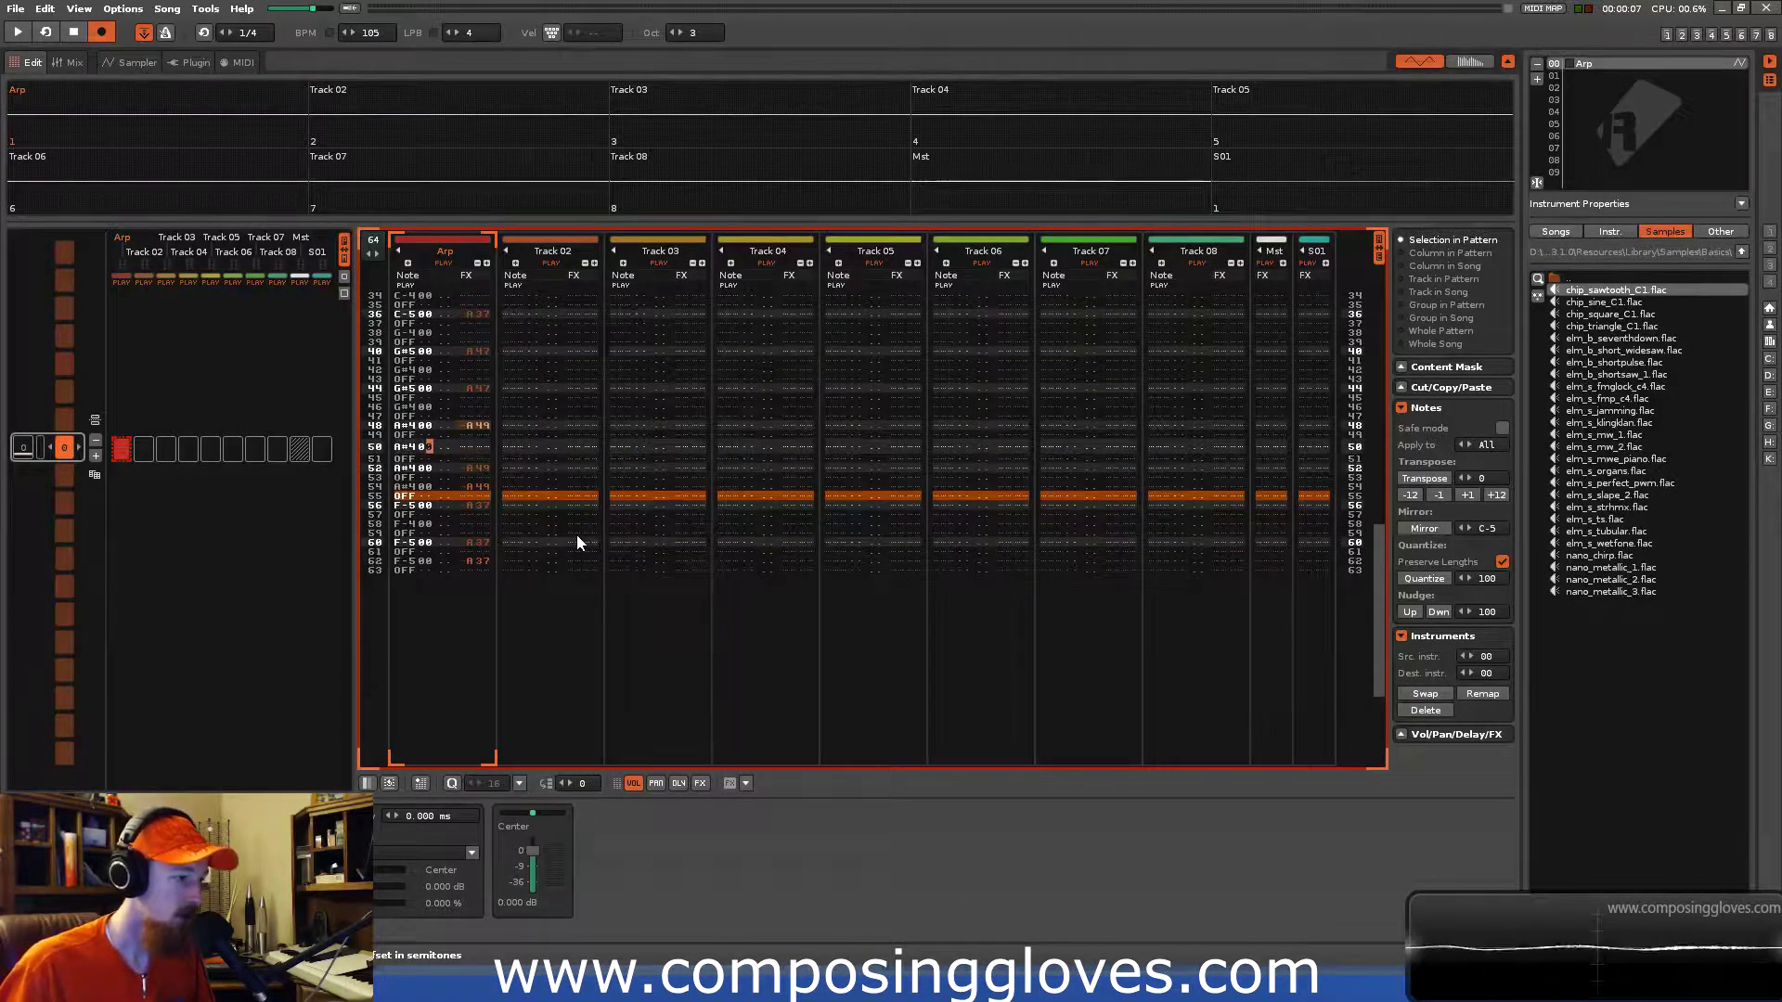
{"action": "key", "text": "Left"}
{"action": "key", "text": "t"}
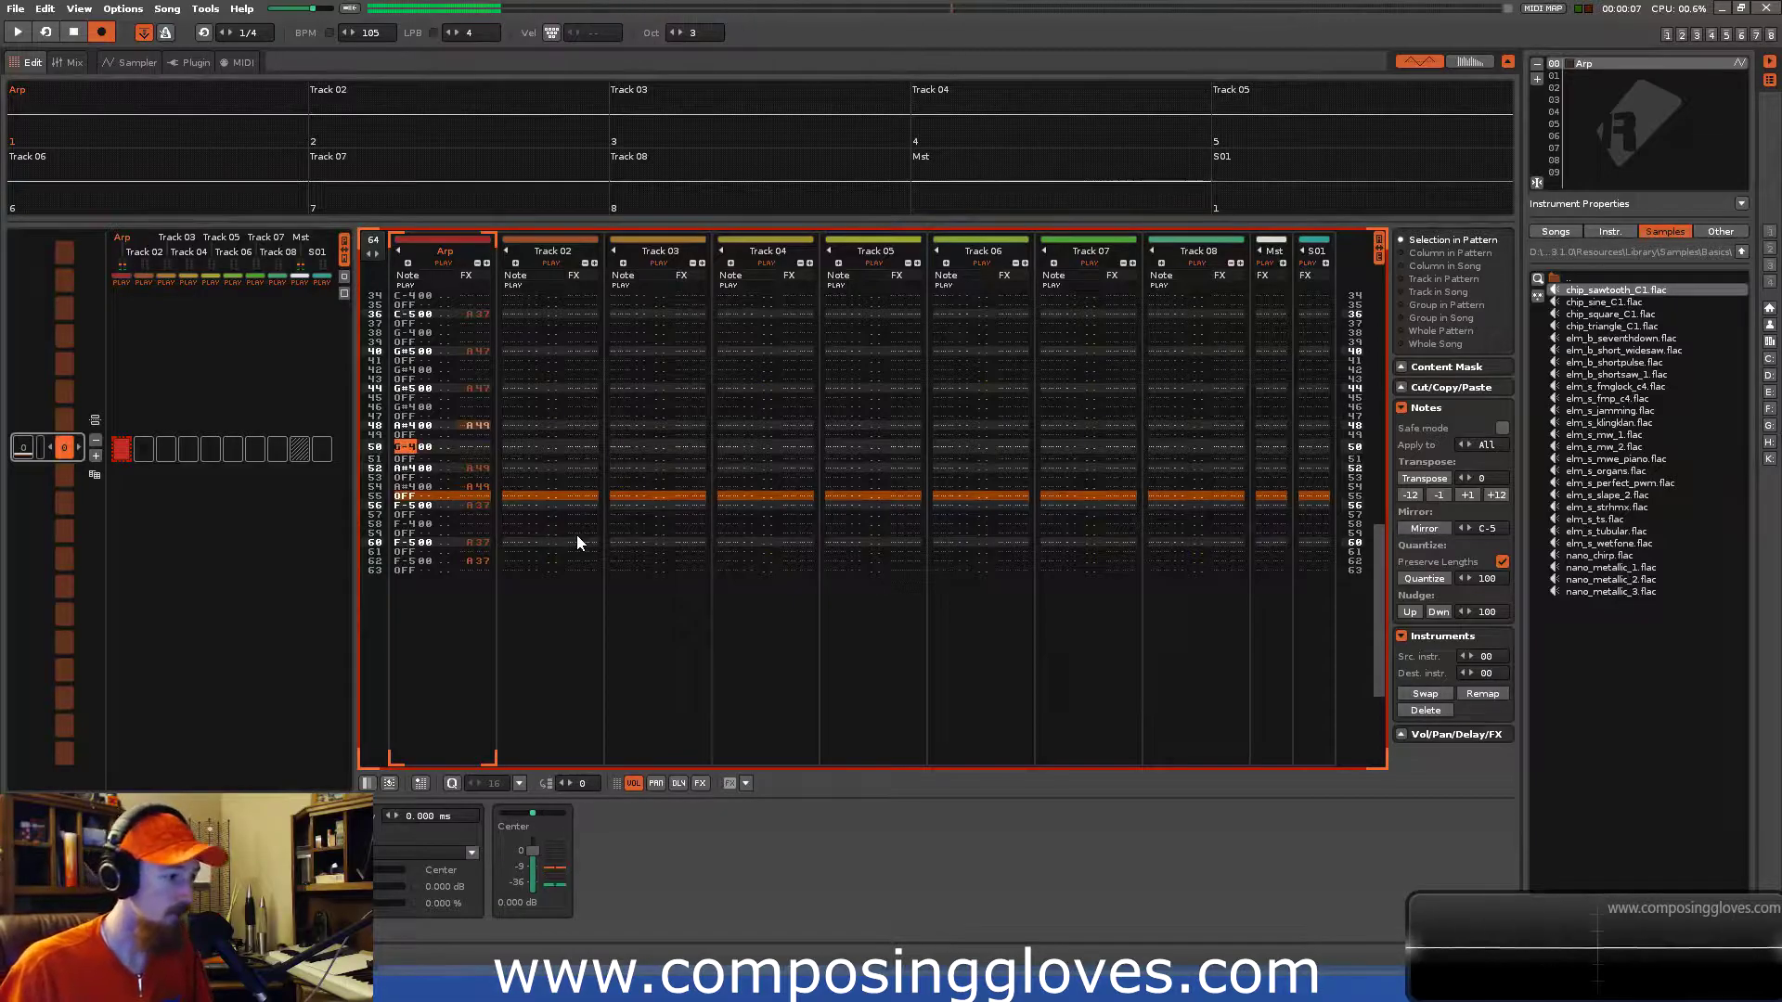
Raise the keyboard octave to 4 and replace the A#4 notes on lines 48, 52 and 54 with A#5.
{"action": "key", "text": "Up"}
{"action": "key", "text": "Up"}
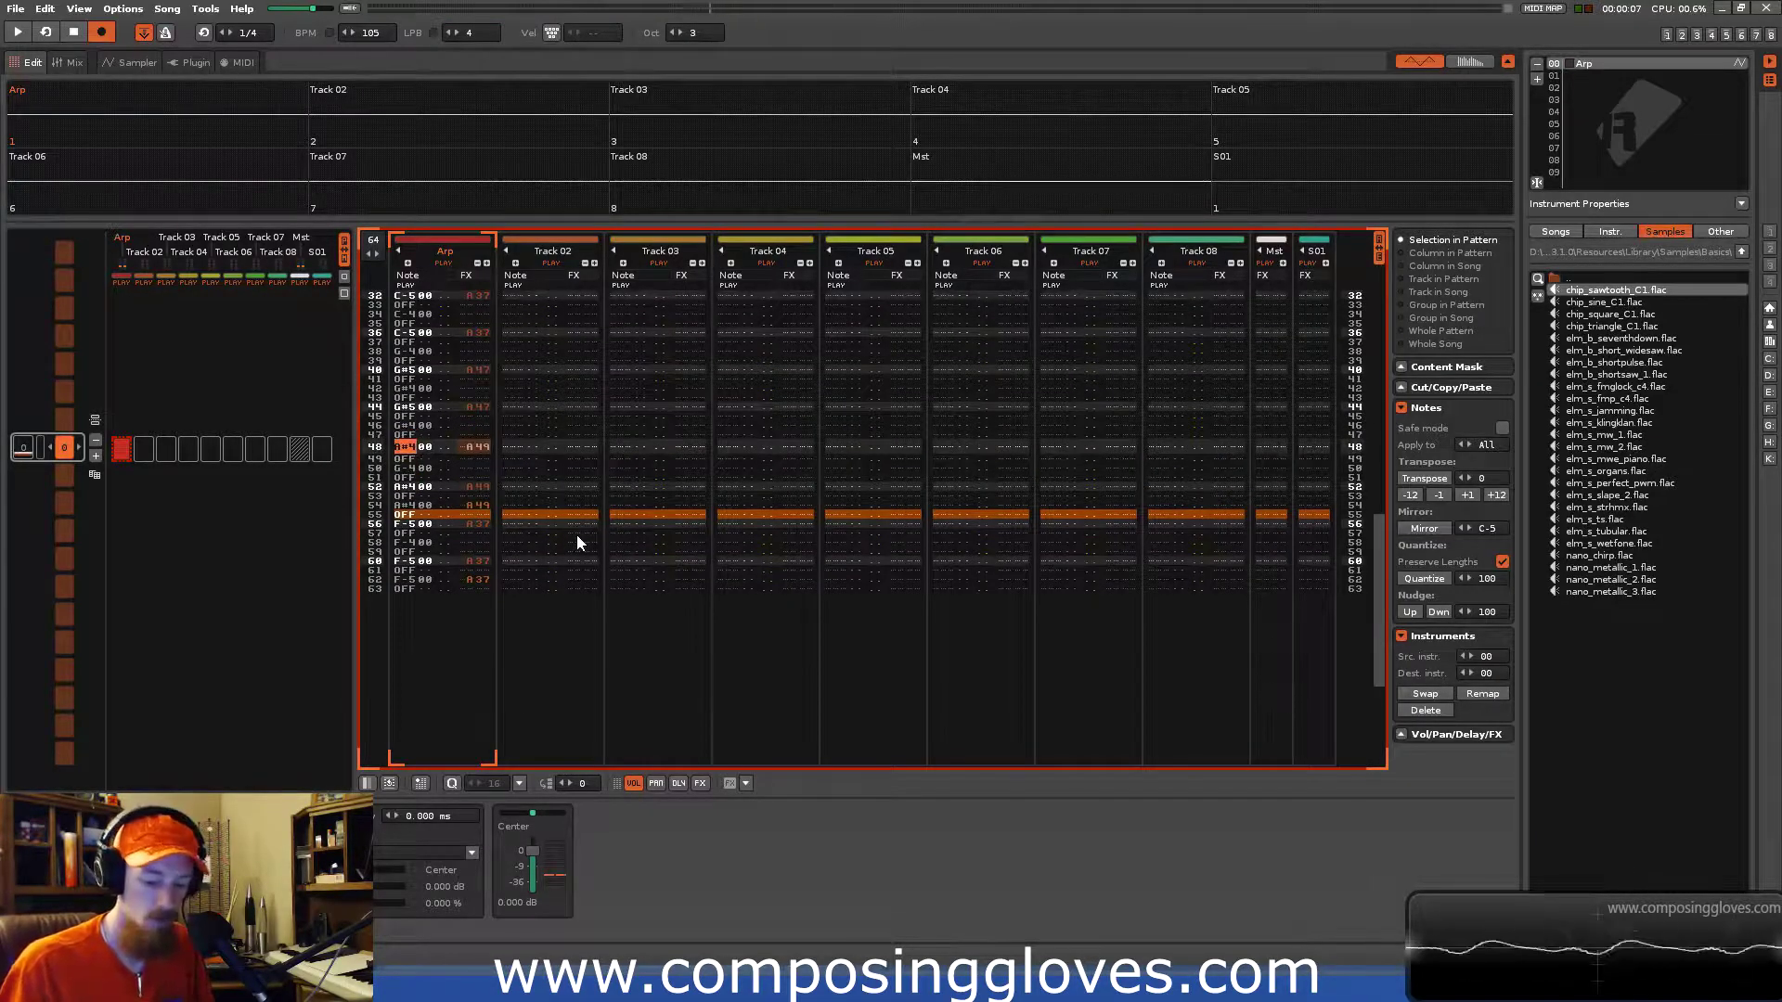
{"action": "key", "text": "7"}
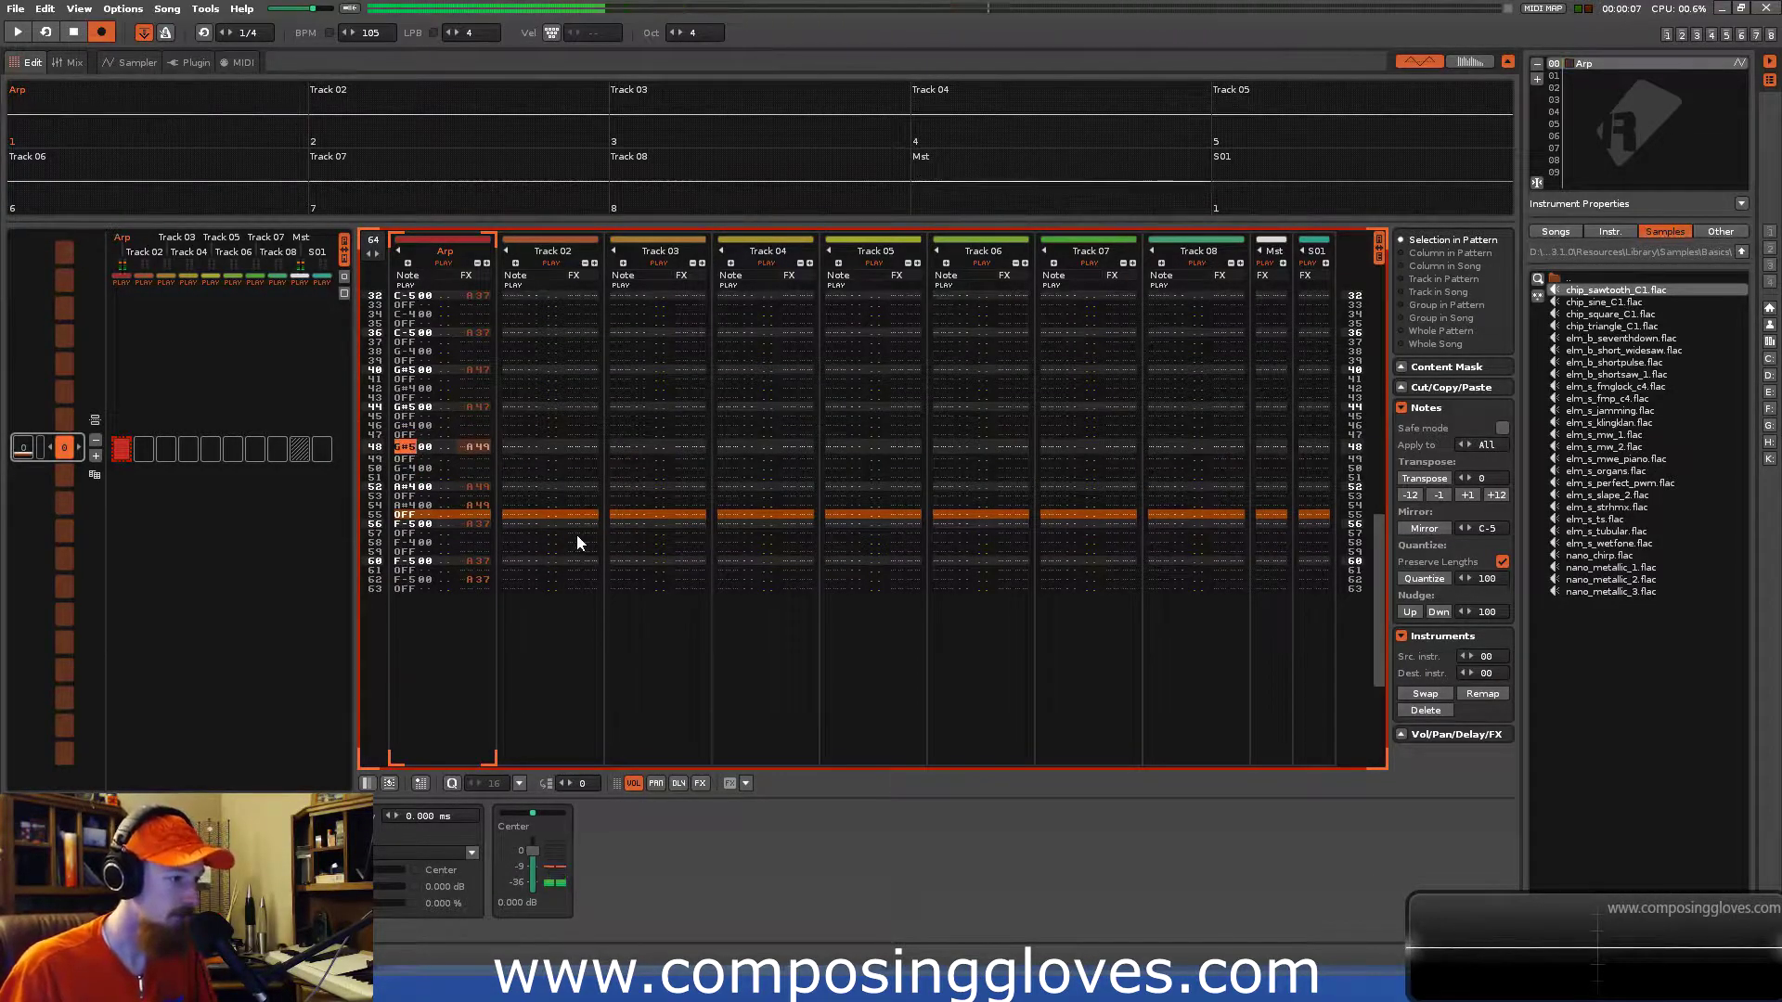
{"action": "key", "text": "Down"}
{"action": "key", "text": "Down"}
{"action": "key", "text": "Down"}
{"action": "key", "text": "Down"}
{"action": "key", "text": "7"}
{"action": "key", "text": "Down"}
{"action": "key", "text": "Down"}
{"action": "key", "text": "7"}
Play the pattern back through the A#5 arpeggio section up to line 62.
{"action": "key", "text": "space"}
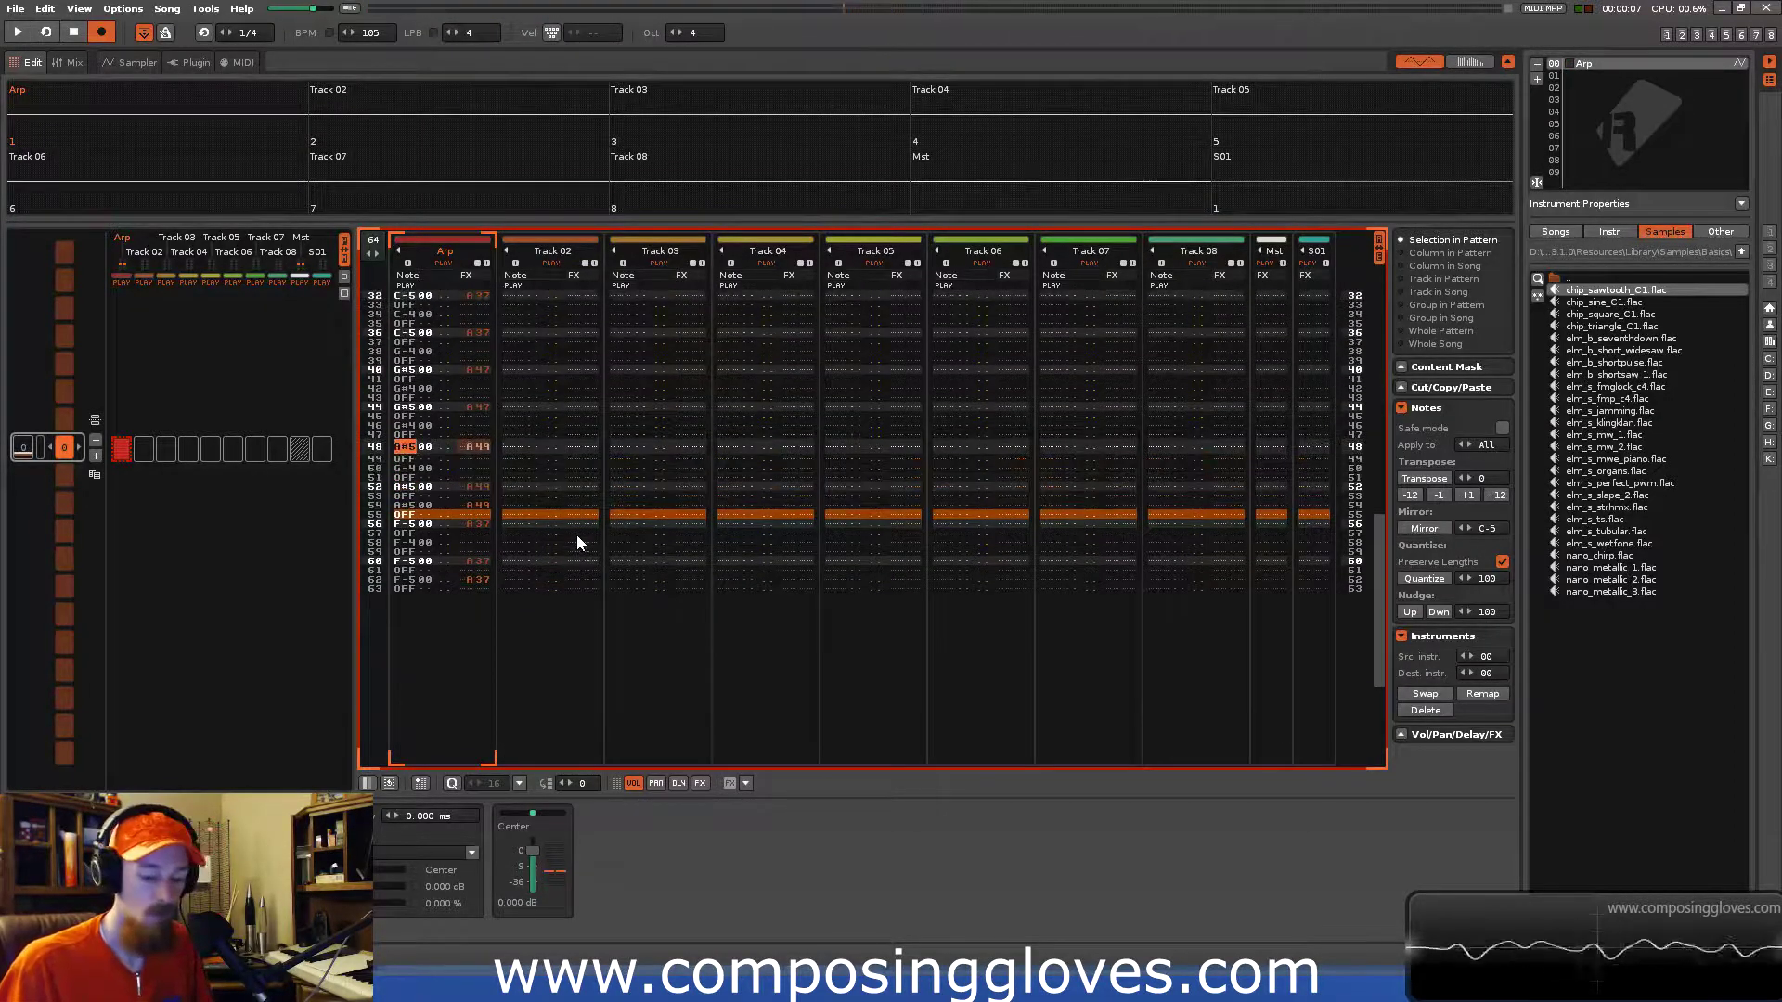
{"action": "key", "text": "space"}
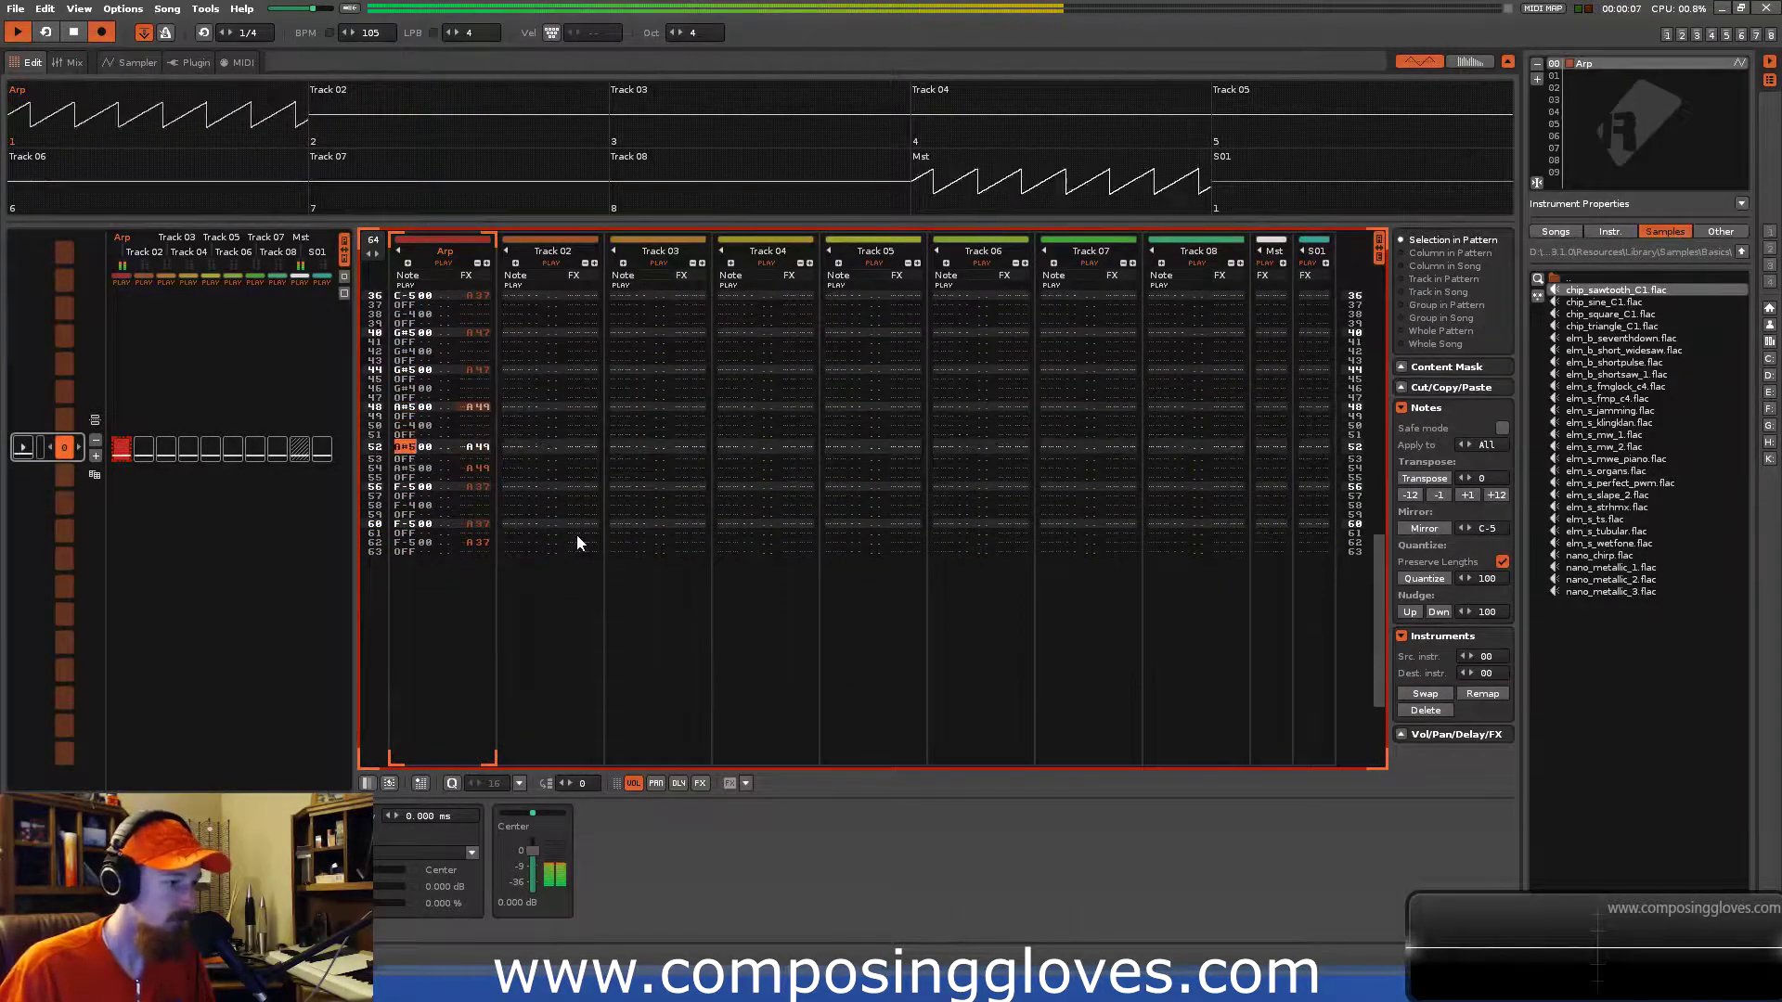
{"action": "key", "text": "space"}
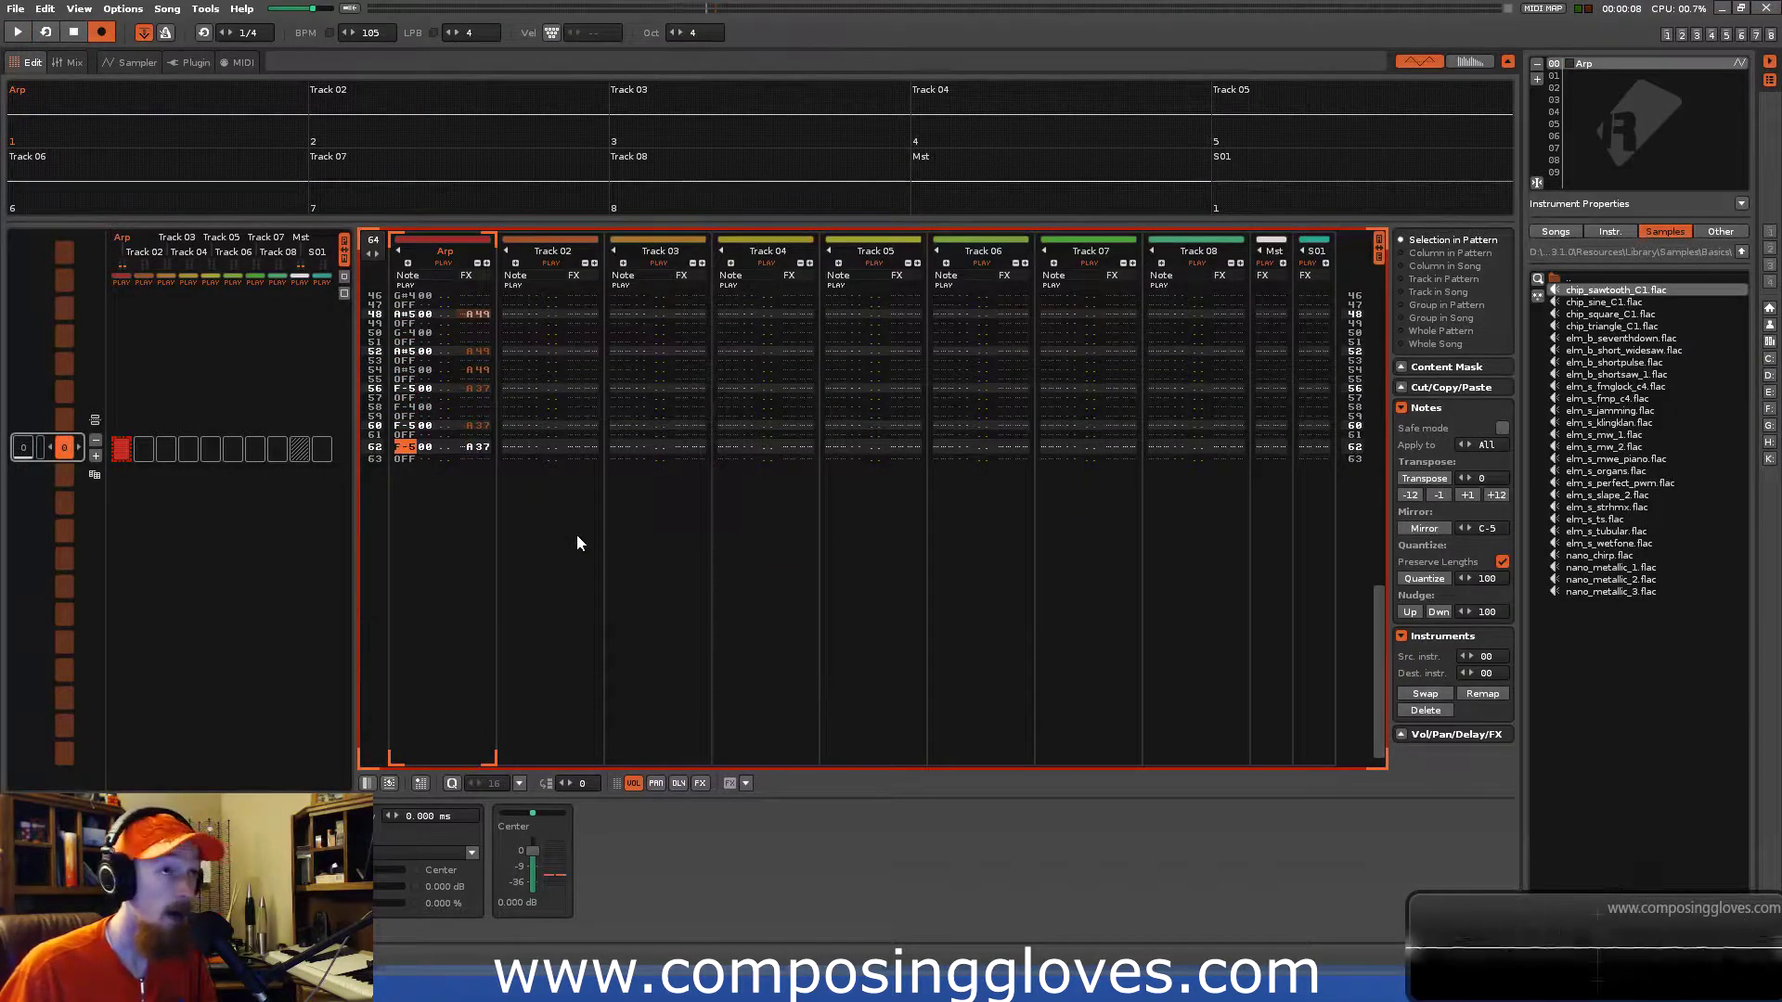
Replace the F-5 note on line 62 of the Arp track with C-5.
{"action": "key", "text": "q"}
{"action": "key", "text": "Right"}
{"action": "key", "text": "Right"}
{"action": "key", "text": "Right"}
{"action": "key", "text": "Right"}
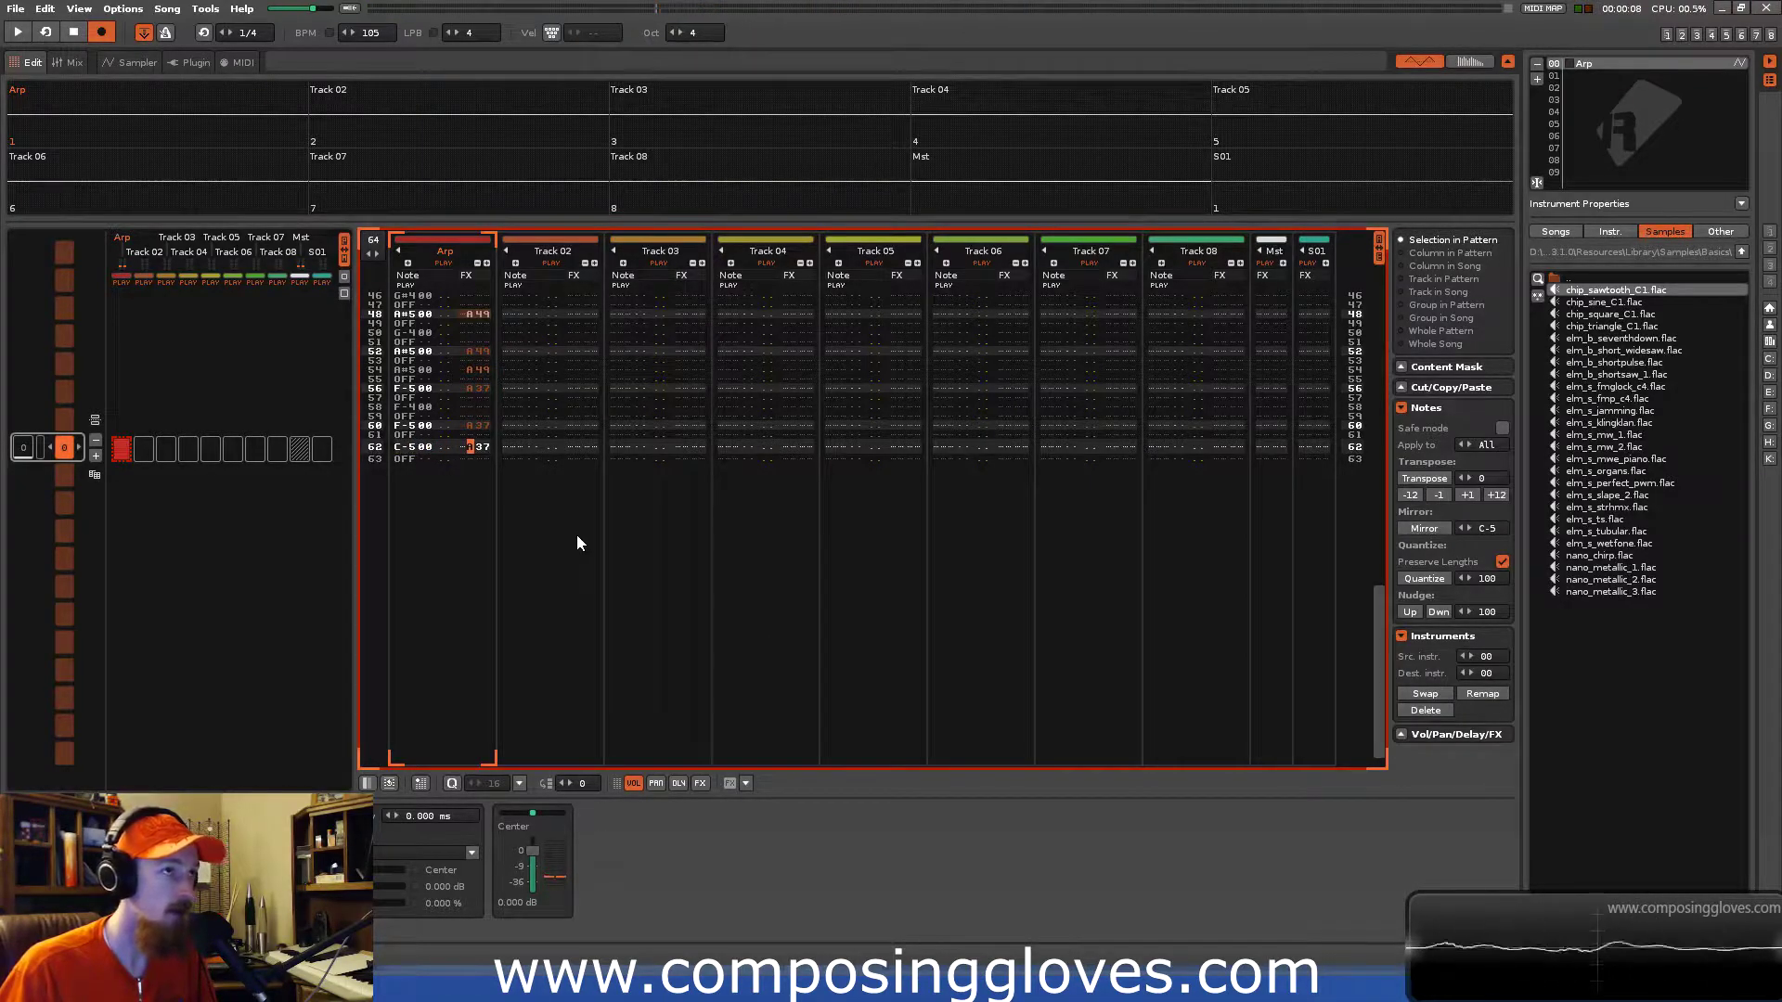
{"action": "key", "text": "Left"}
{"action": "key", "text": "Left"}
{"action": "key", "text": "Left"}
{"action": "key", "text": "Left"}
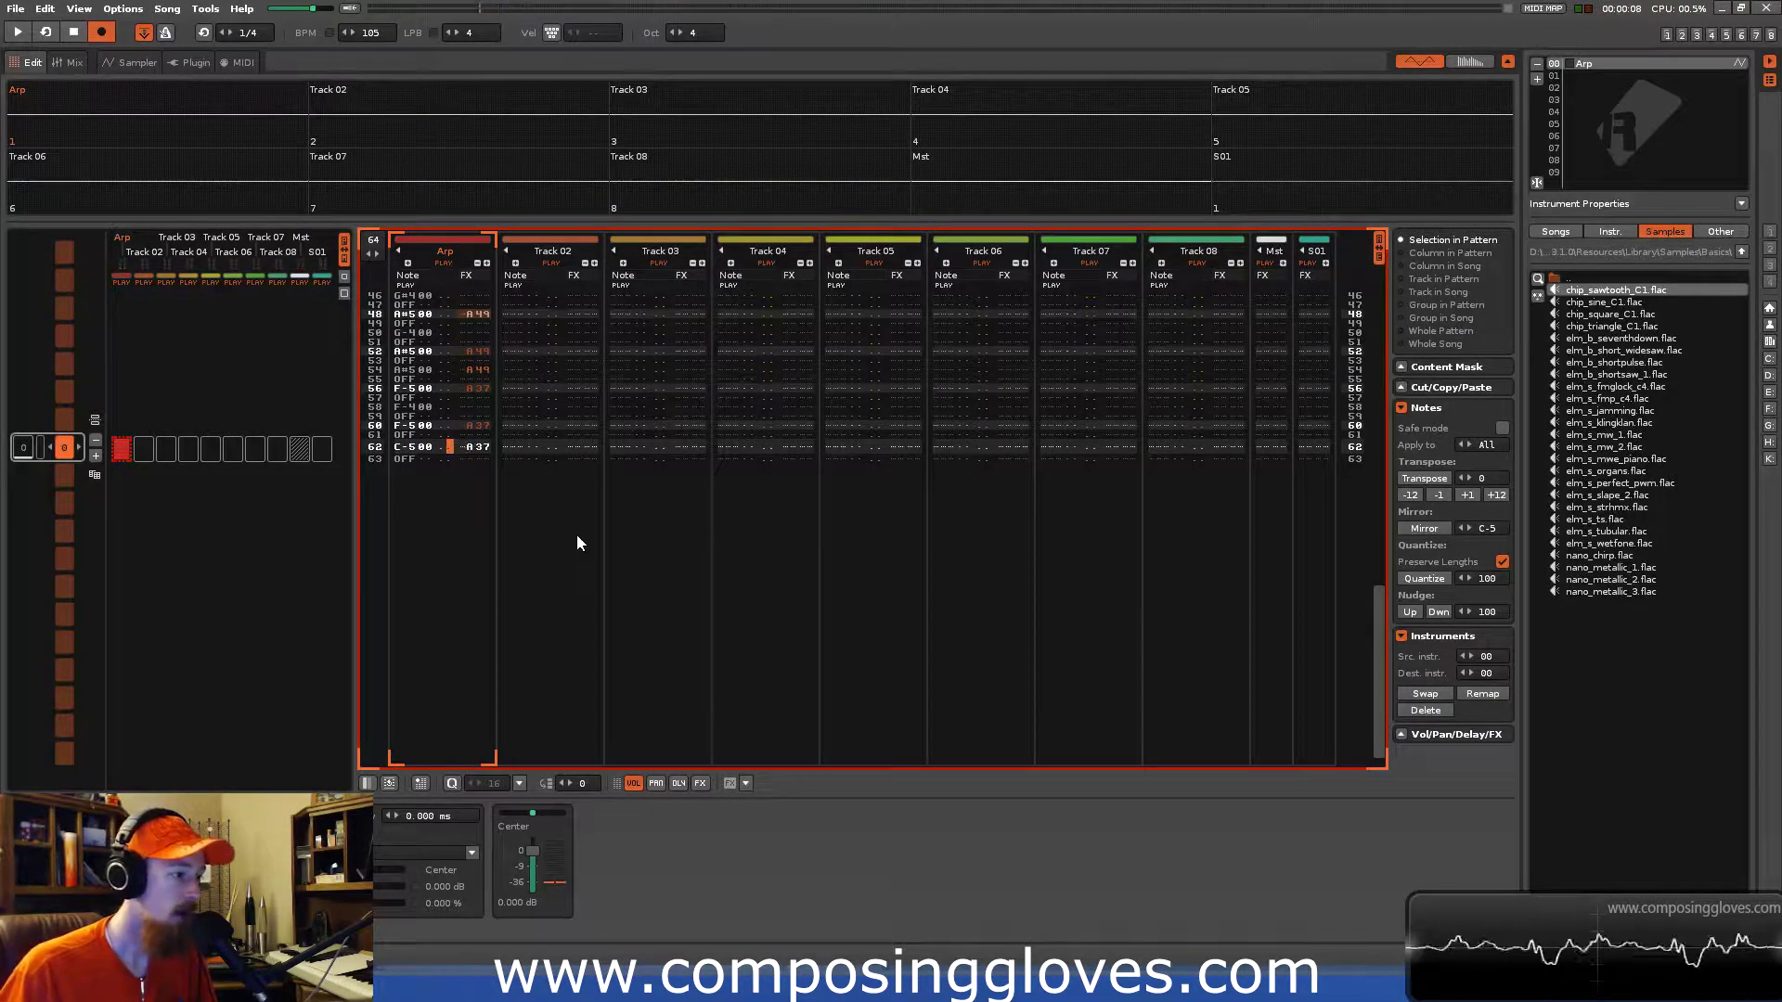
Replace the note on line 62 of the Arp track with A-5 and set its arpeggio effect to A49.
{"action": "key", "text": "y"}
{"action": "key", "text": "Right"}
{"action": "key", "text": "Right"}
{"action": "key", "text": "Right"}
{"action": "key", "text": "Right"}
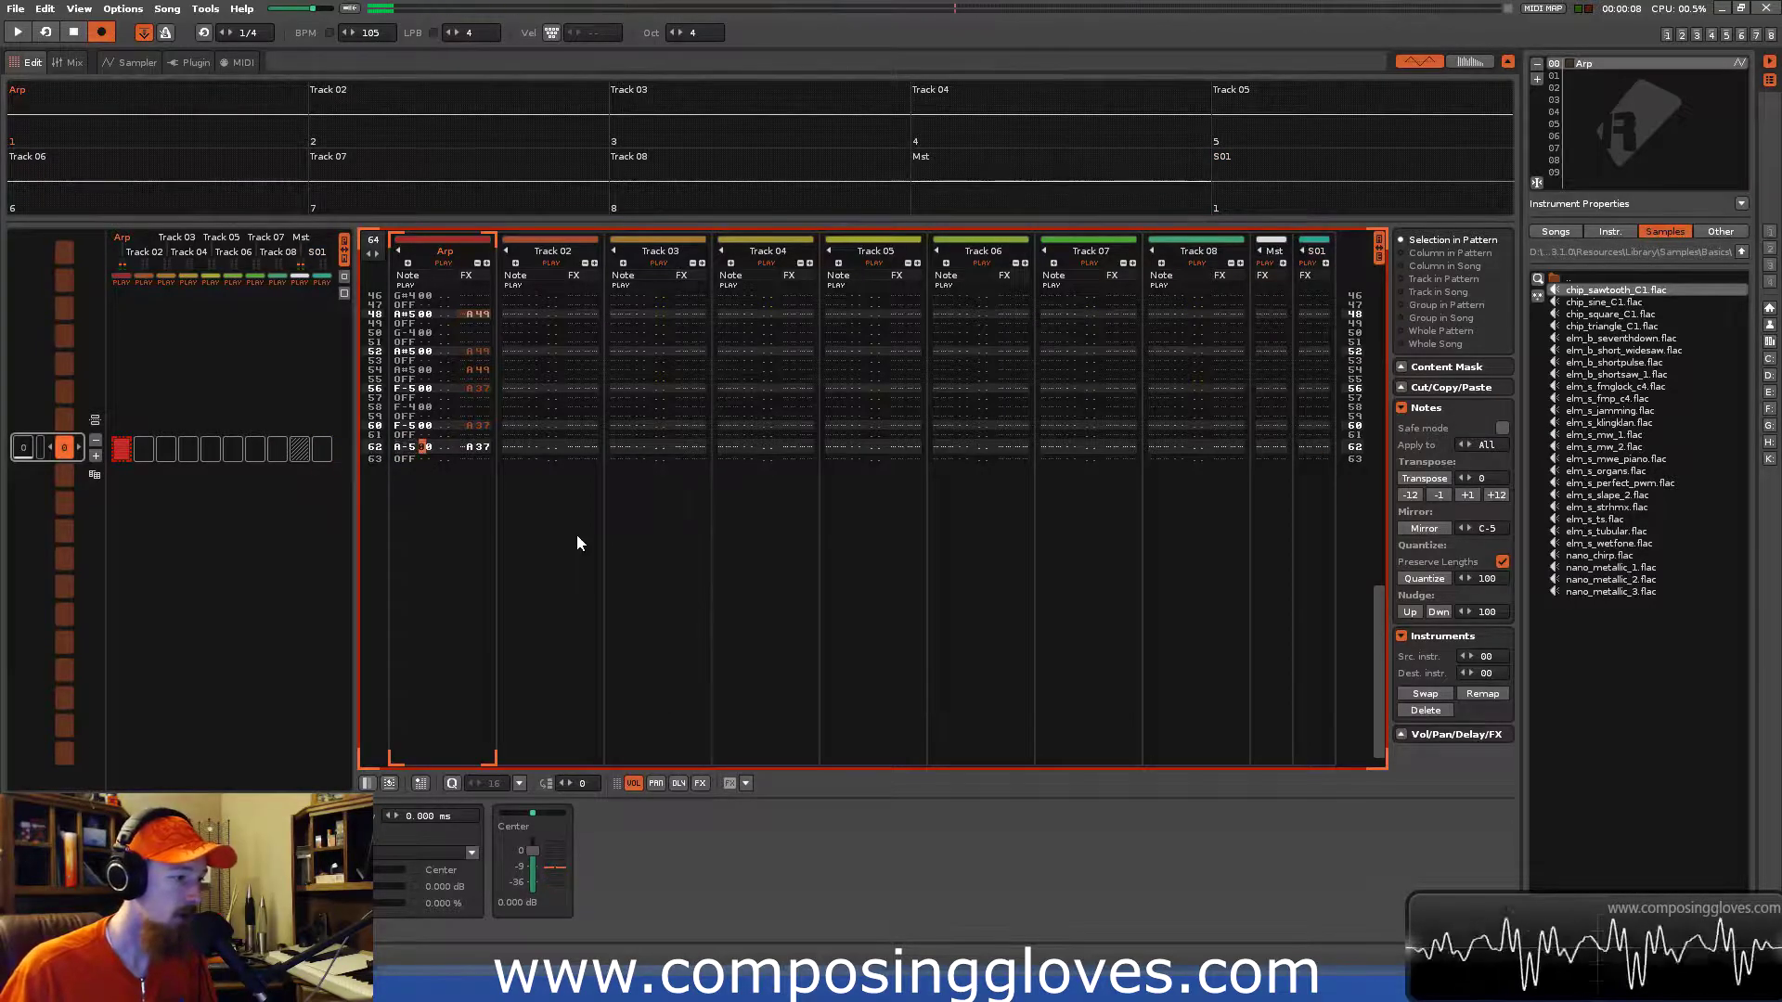
{"action": "key", "text": "Right"}
{"action": "type", "text": "49"}
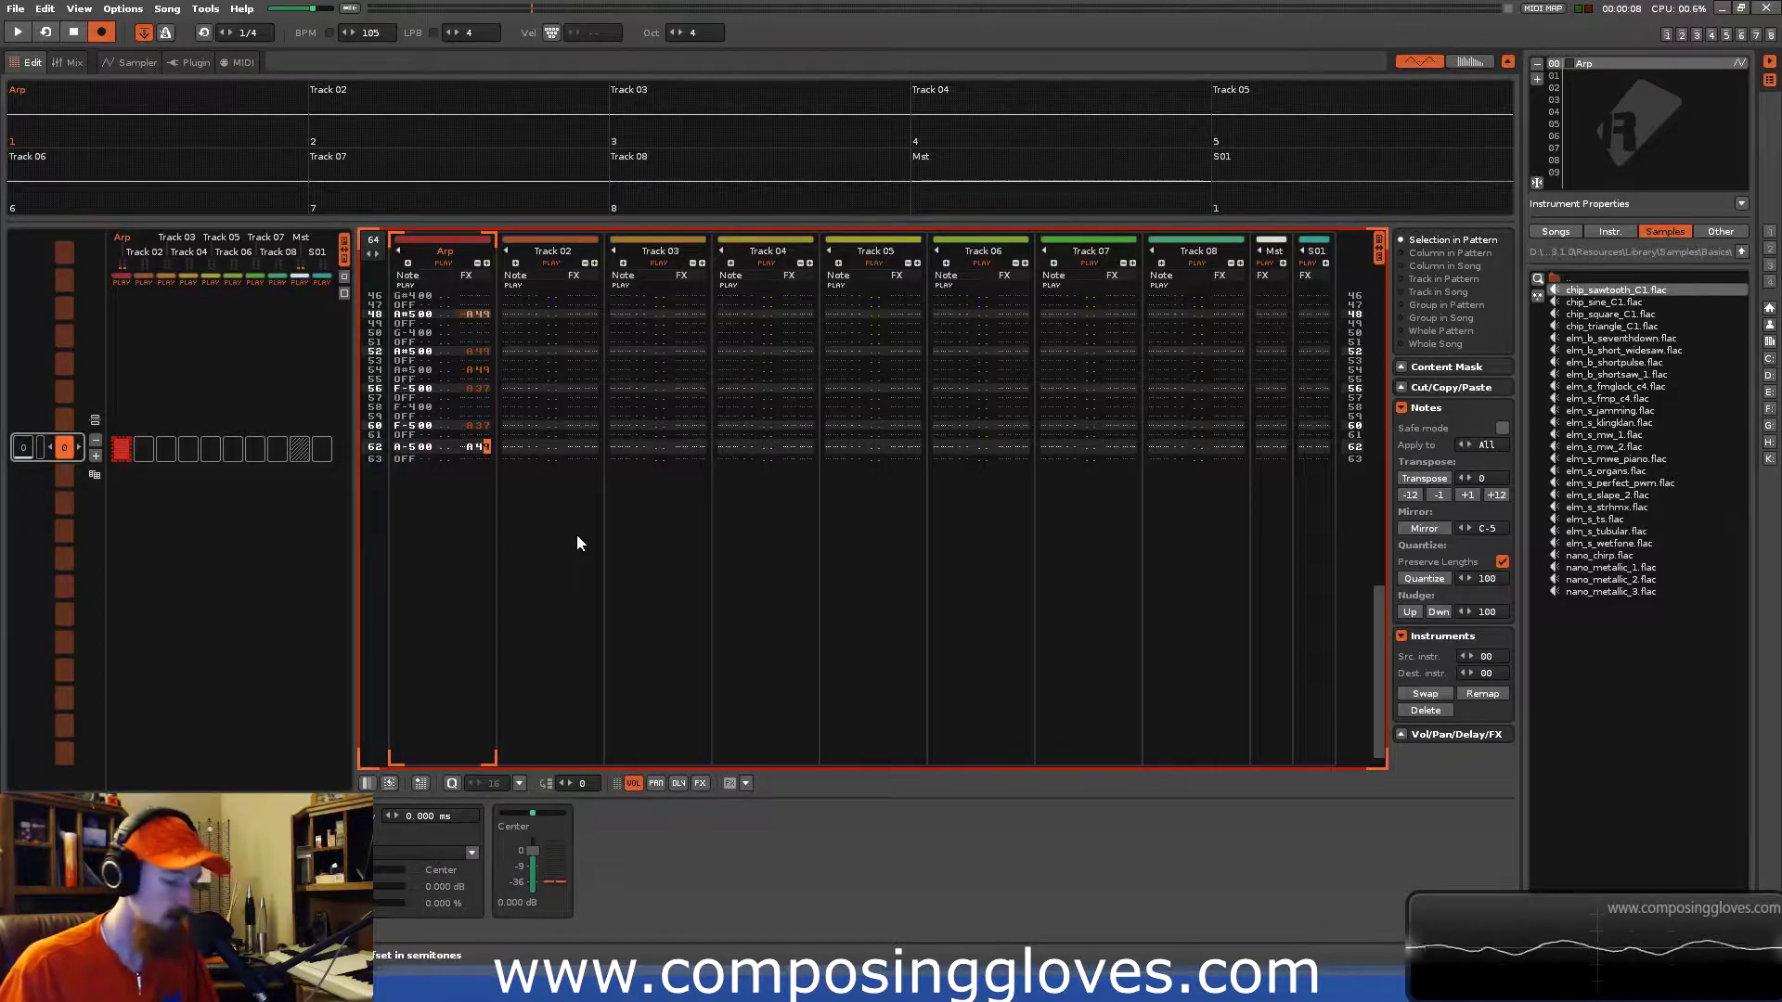
Play the pattern back through its ending and restart from the first lines to check the loop.
{"action": "key", "text": "space"}
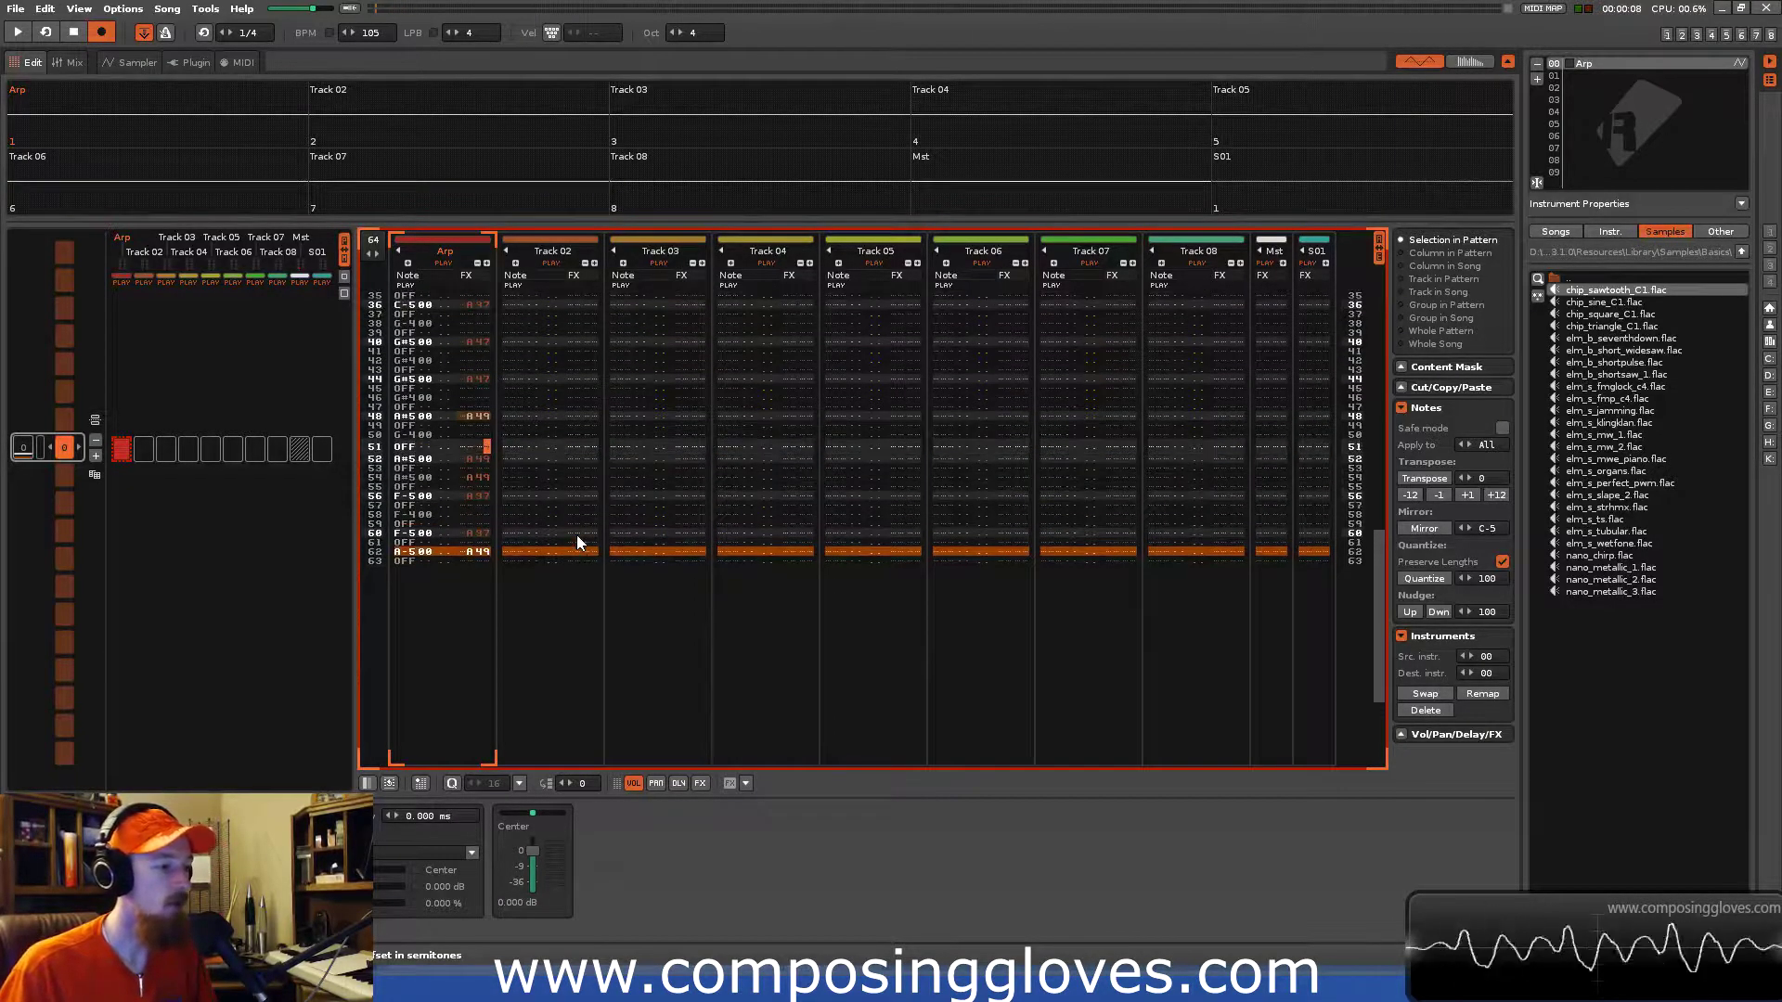
{"action": "key", "text": "space"}
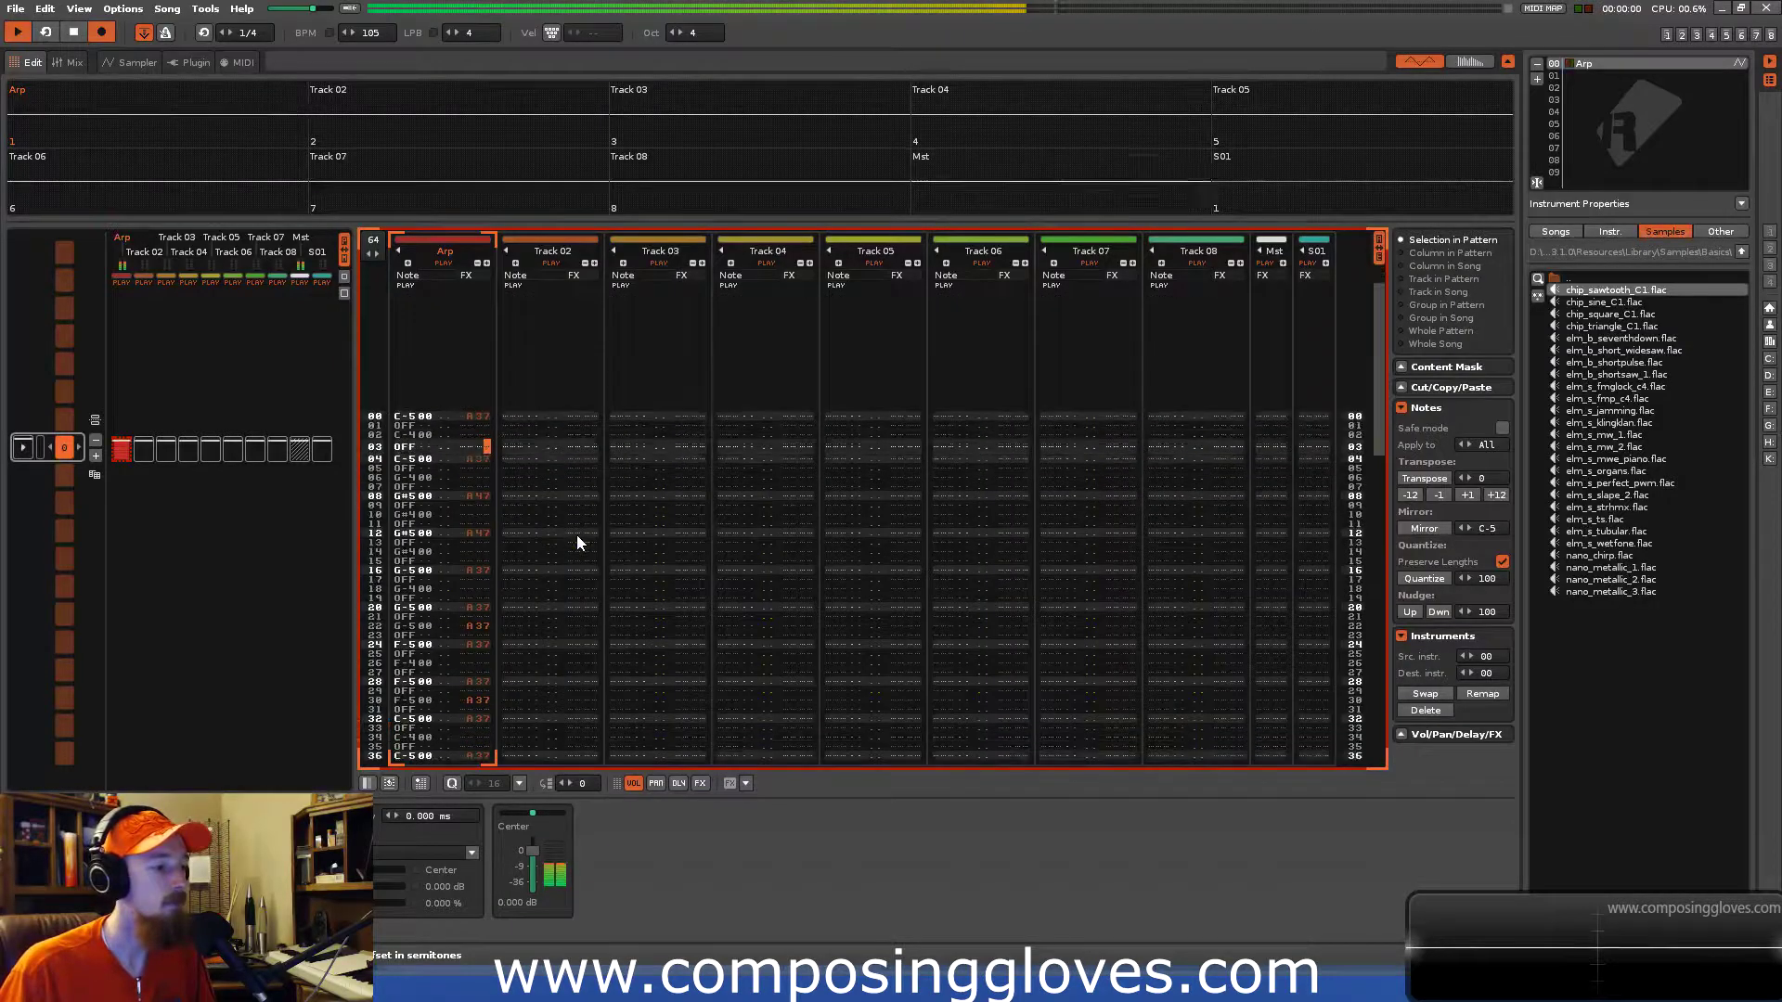
{"action": "key", "text": "space"}
{"action": "key", "text": "Up"}
{"action": "key", "text": "Up"}
{"action": "key", "text": "Up"}
{"action": "key", "text": "Up"}
{"action": "key", "text": "Up"}
{"action": "key", "text": "Up"}
{"action": "key", "text": "Up"}
{"action": "key", "text": "Up"}
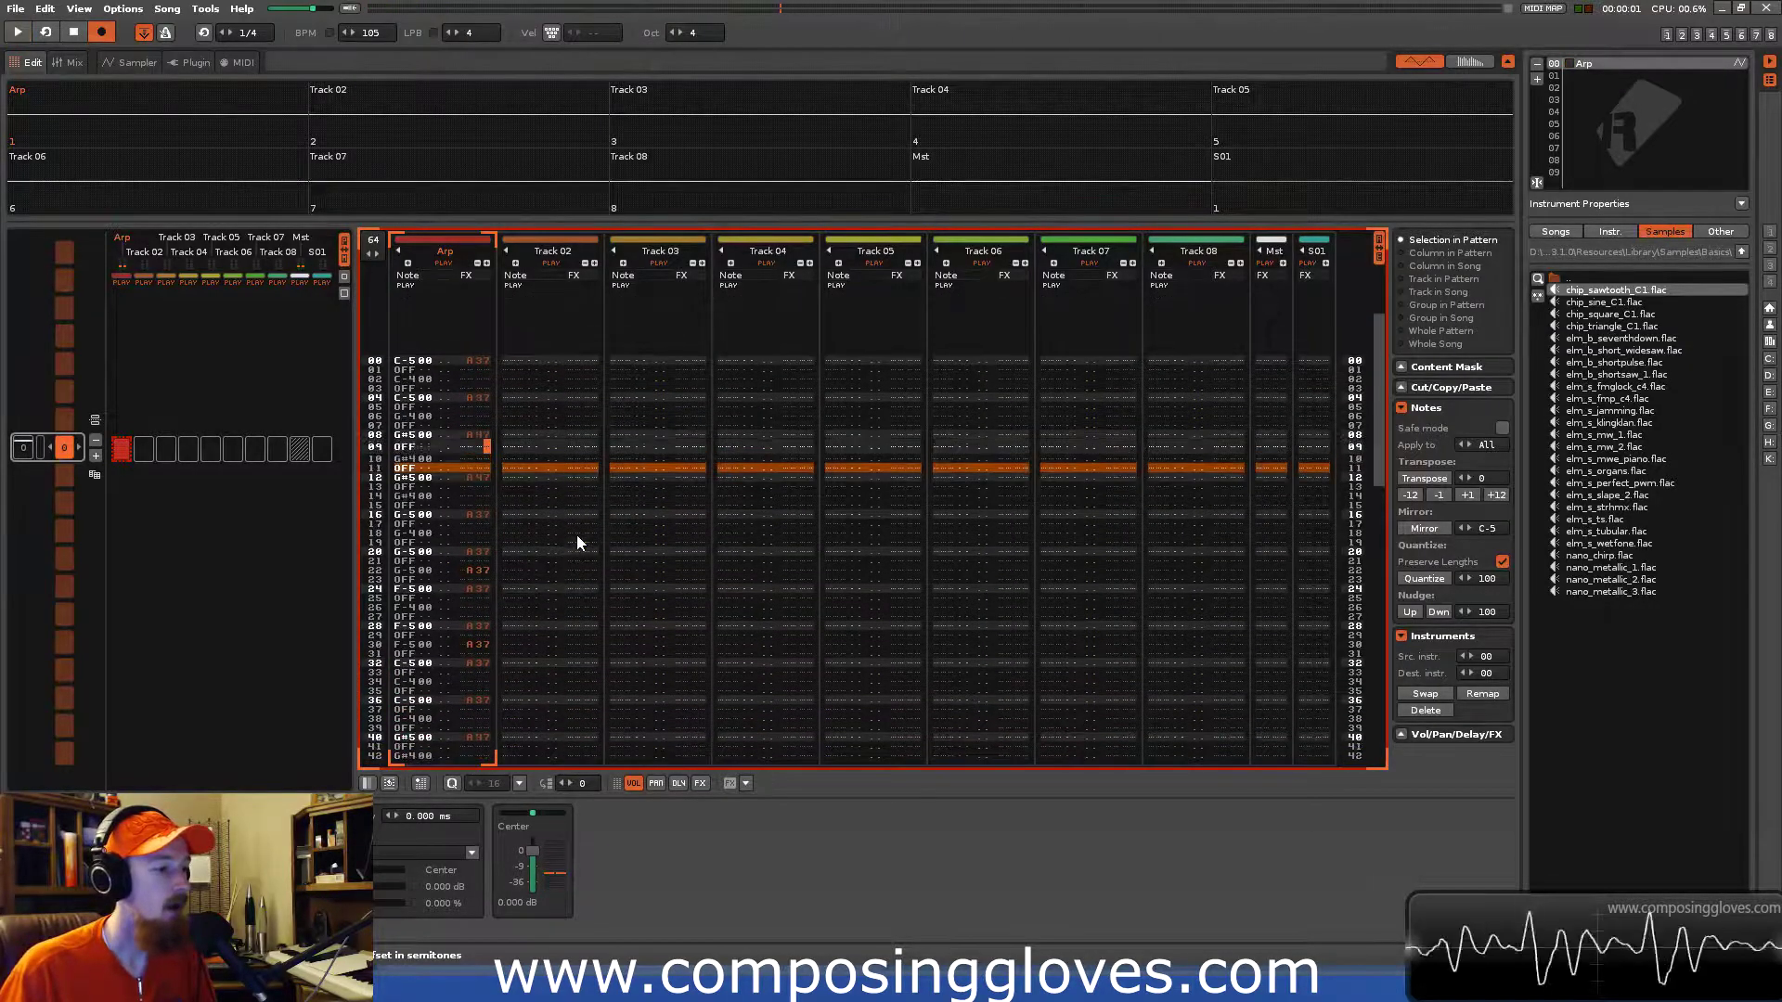
Rename Track 02 as Kick.
{"action": "left_click", "coordinate": [555, 251]}
{"action": "left_click", "coordinate": [510, 418]}
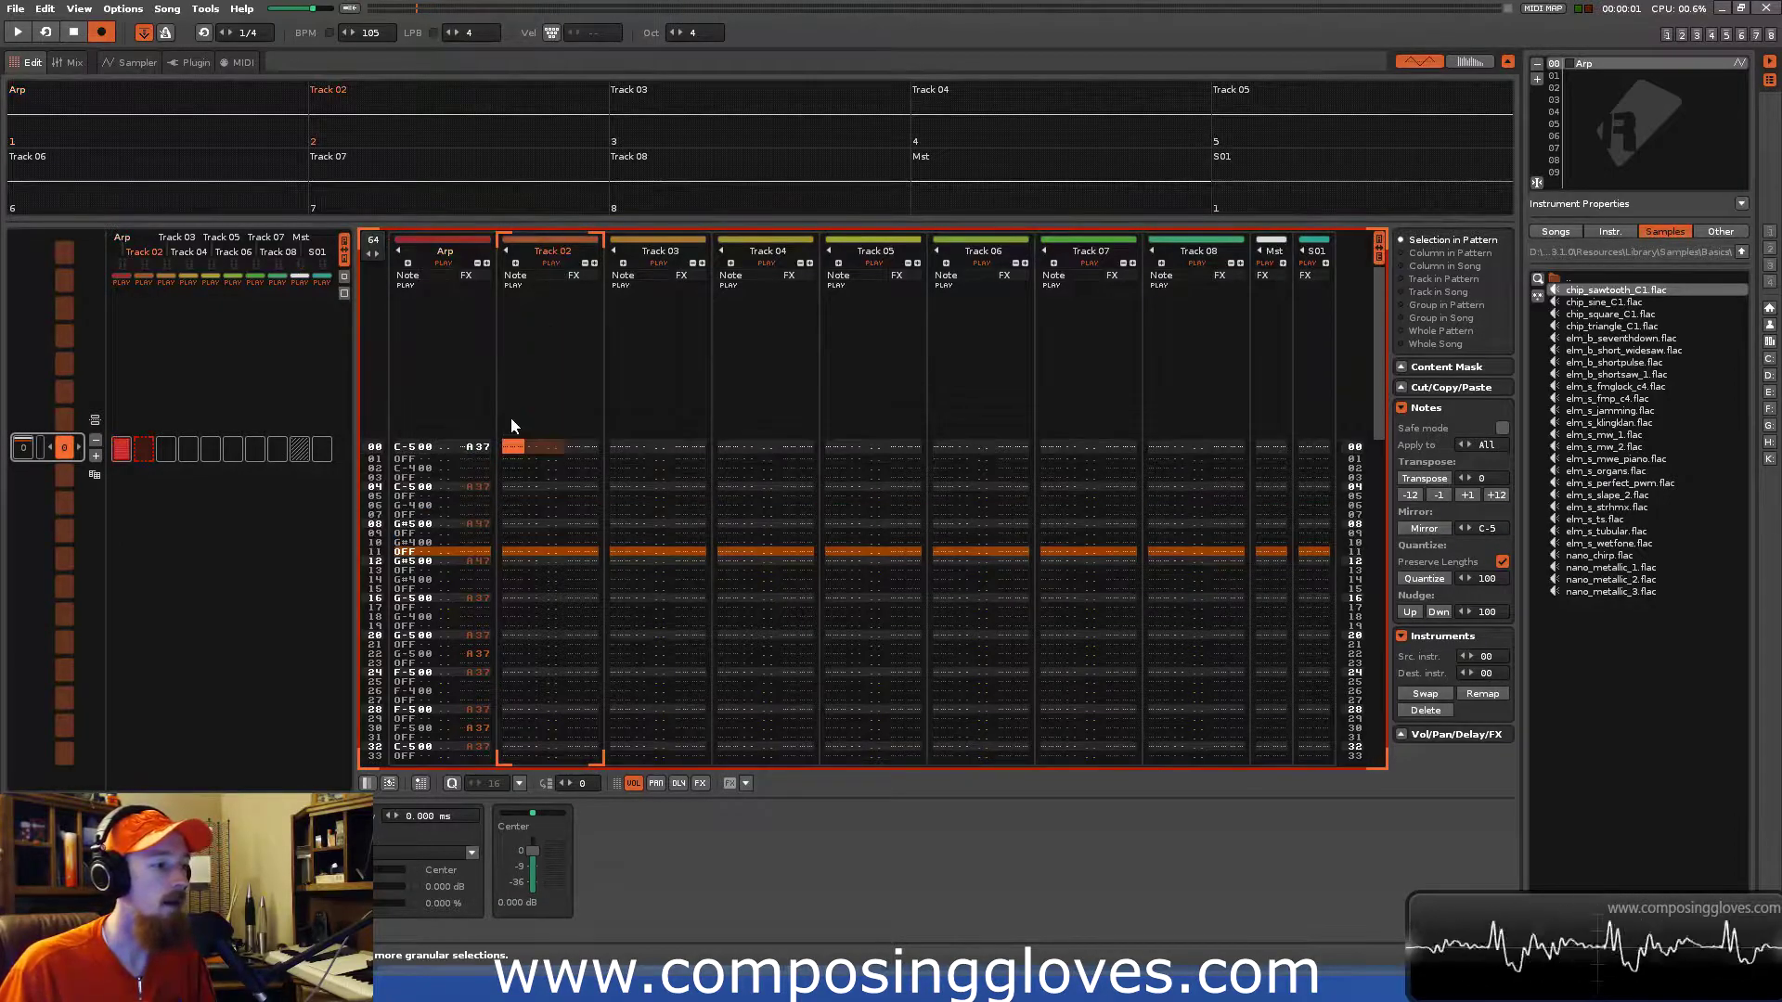
{"action": "left_click", "coordinate": [422, 448]}
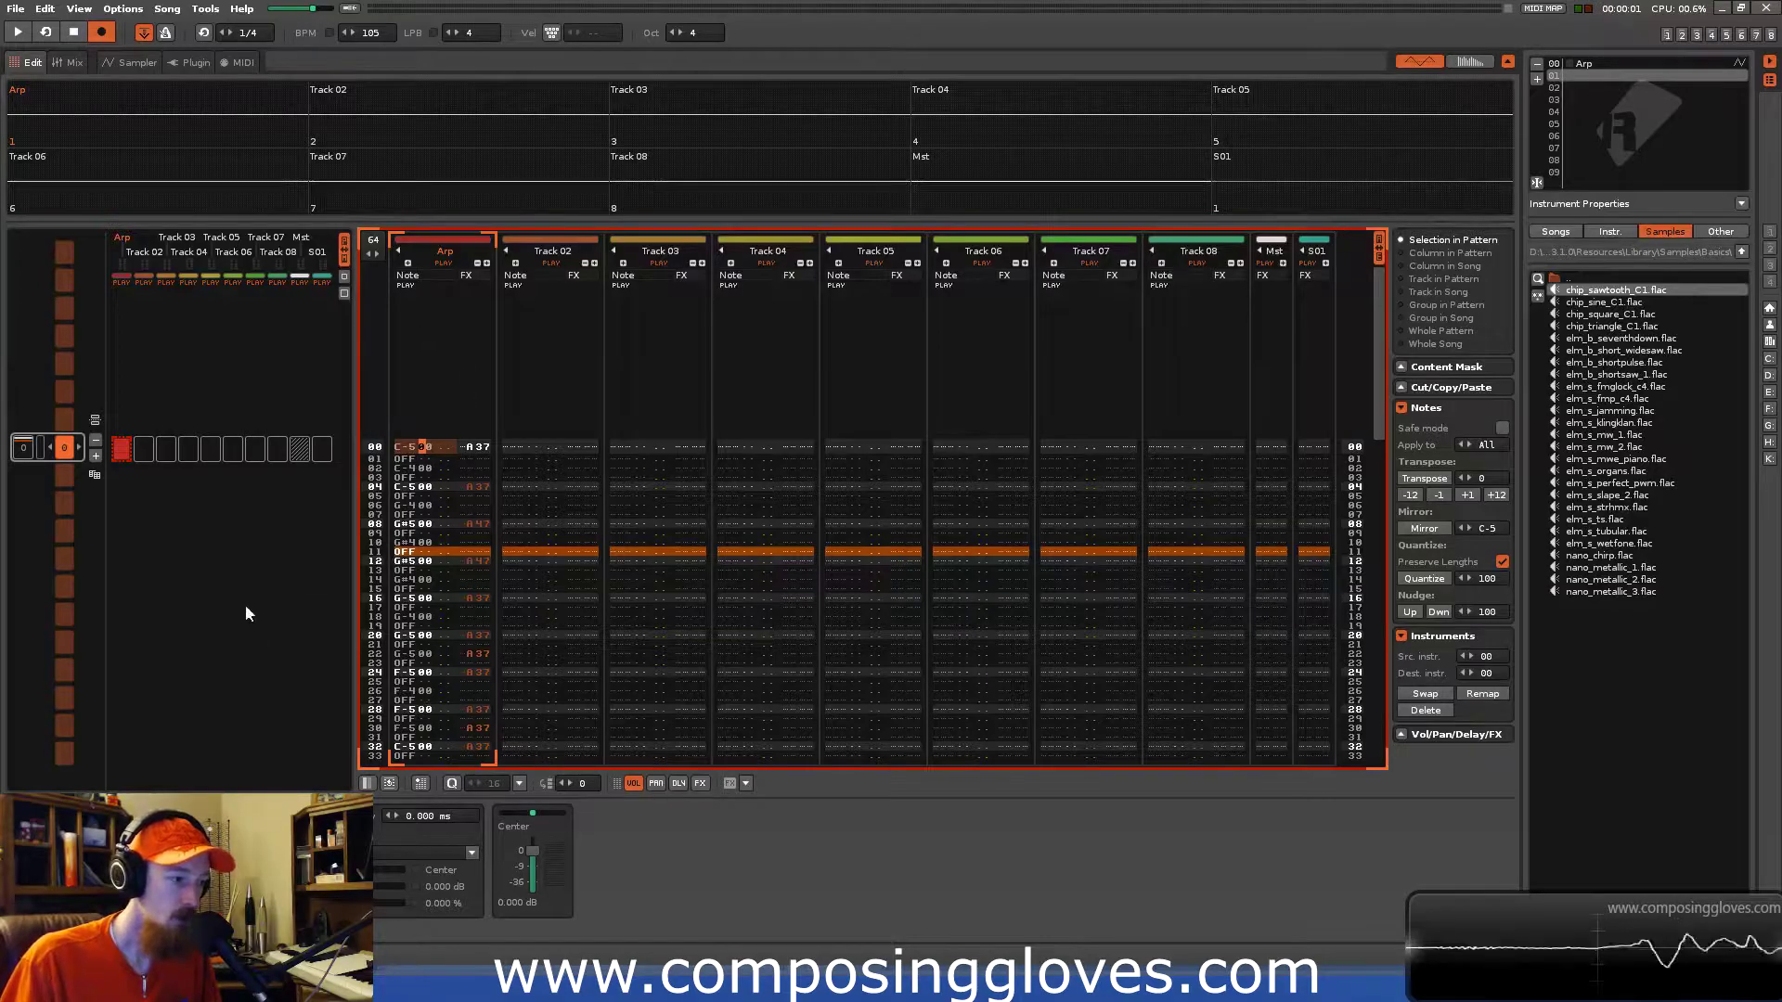
{"action": "double_click", "coordinate": [559, 252]}
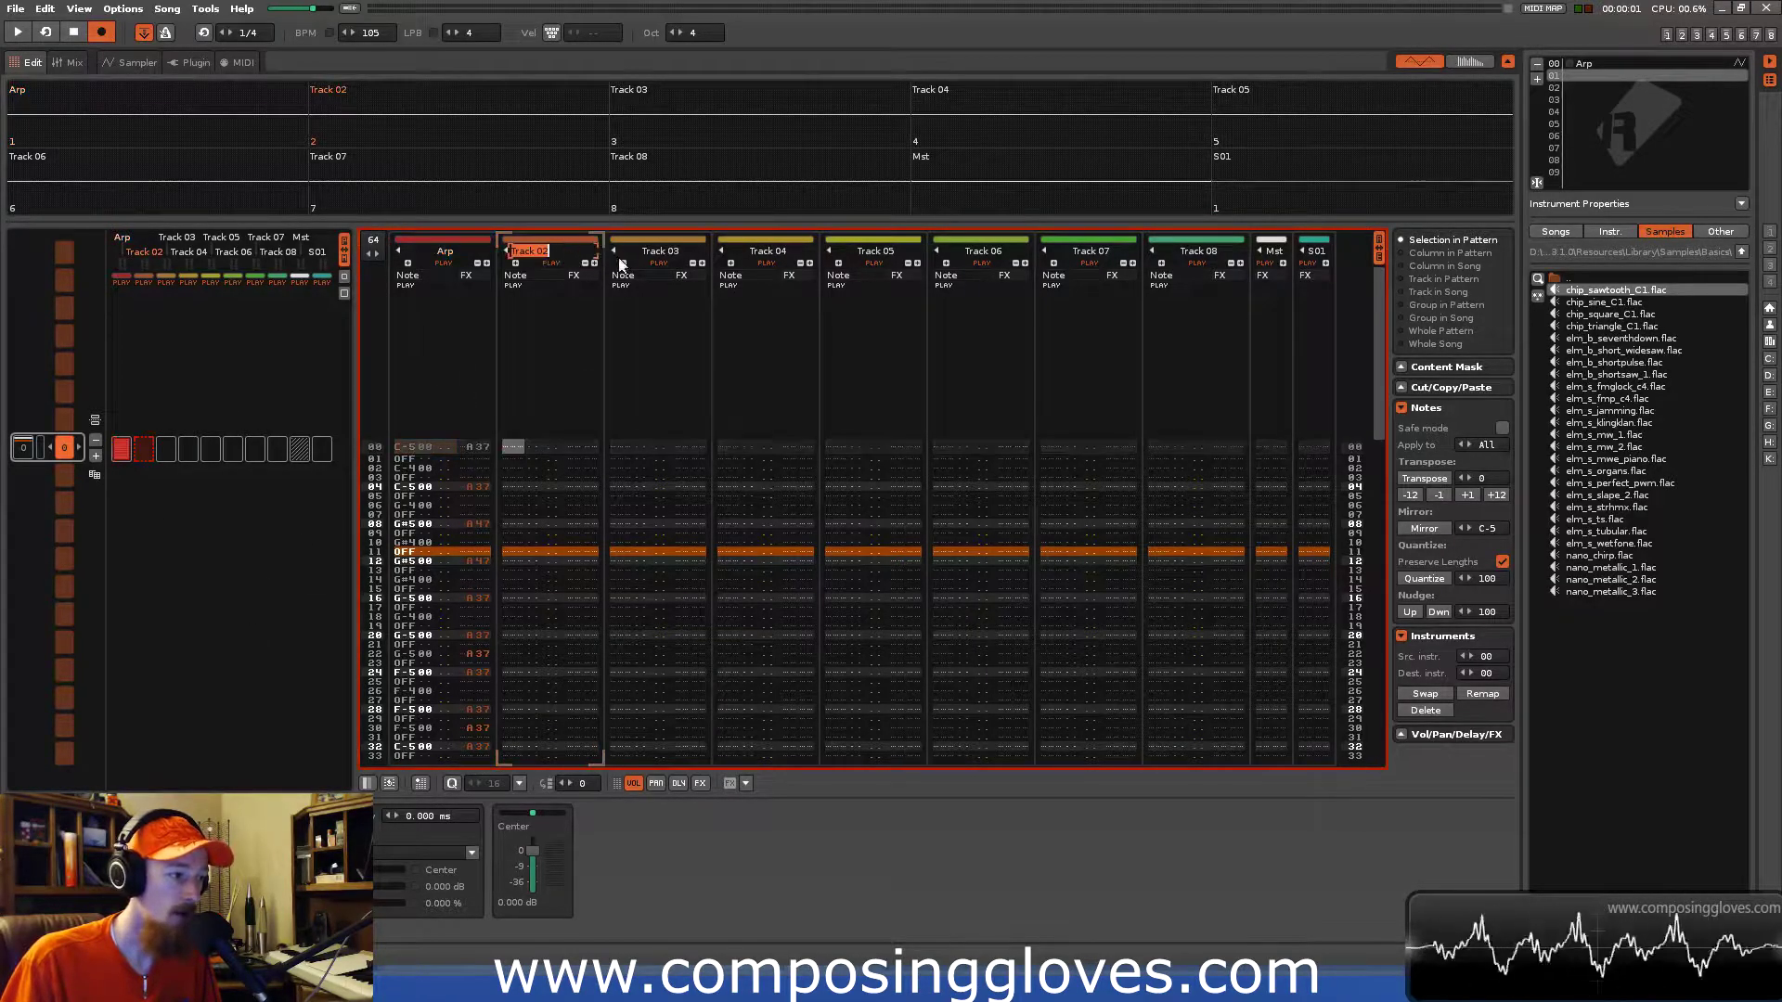
{"action": "type", "text": "Kick"}
{"action": "key", "text": "Return"}
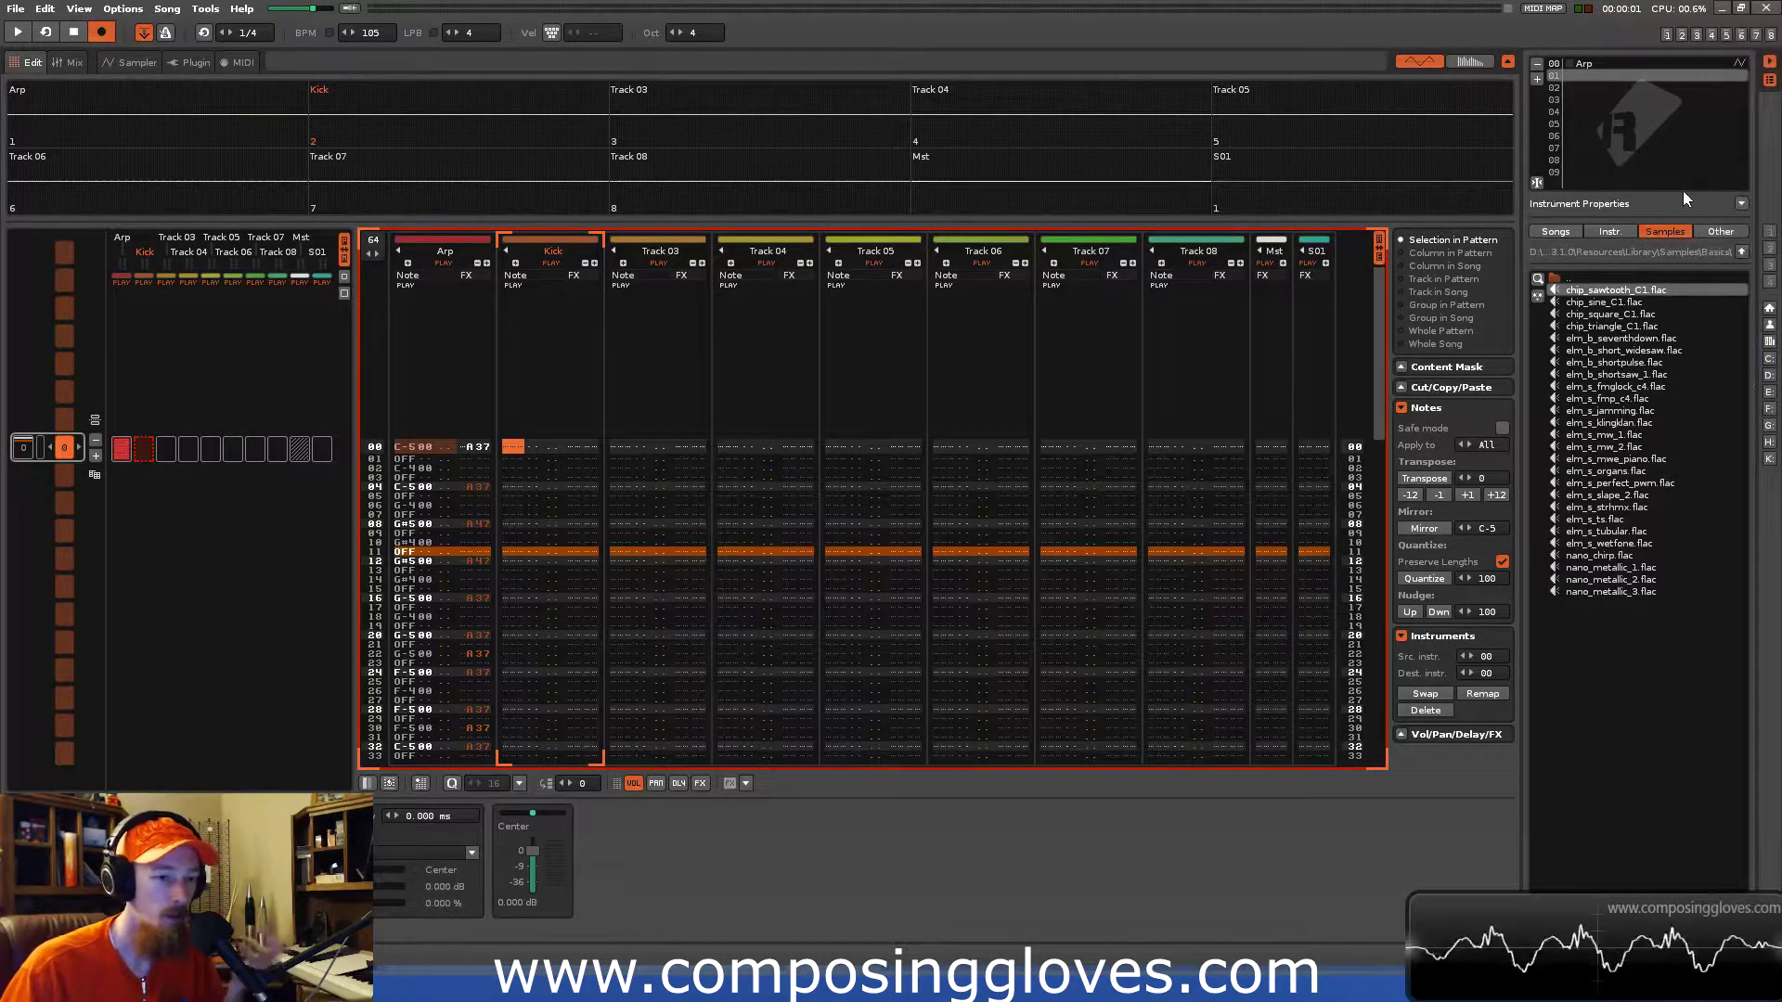
Browse the project files to the Kicks Sharp folder of the Black Octopus Sound Wicked Drum Hits sample pack.
{"action": "left_click", "coordinate": [1718, 230]}
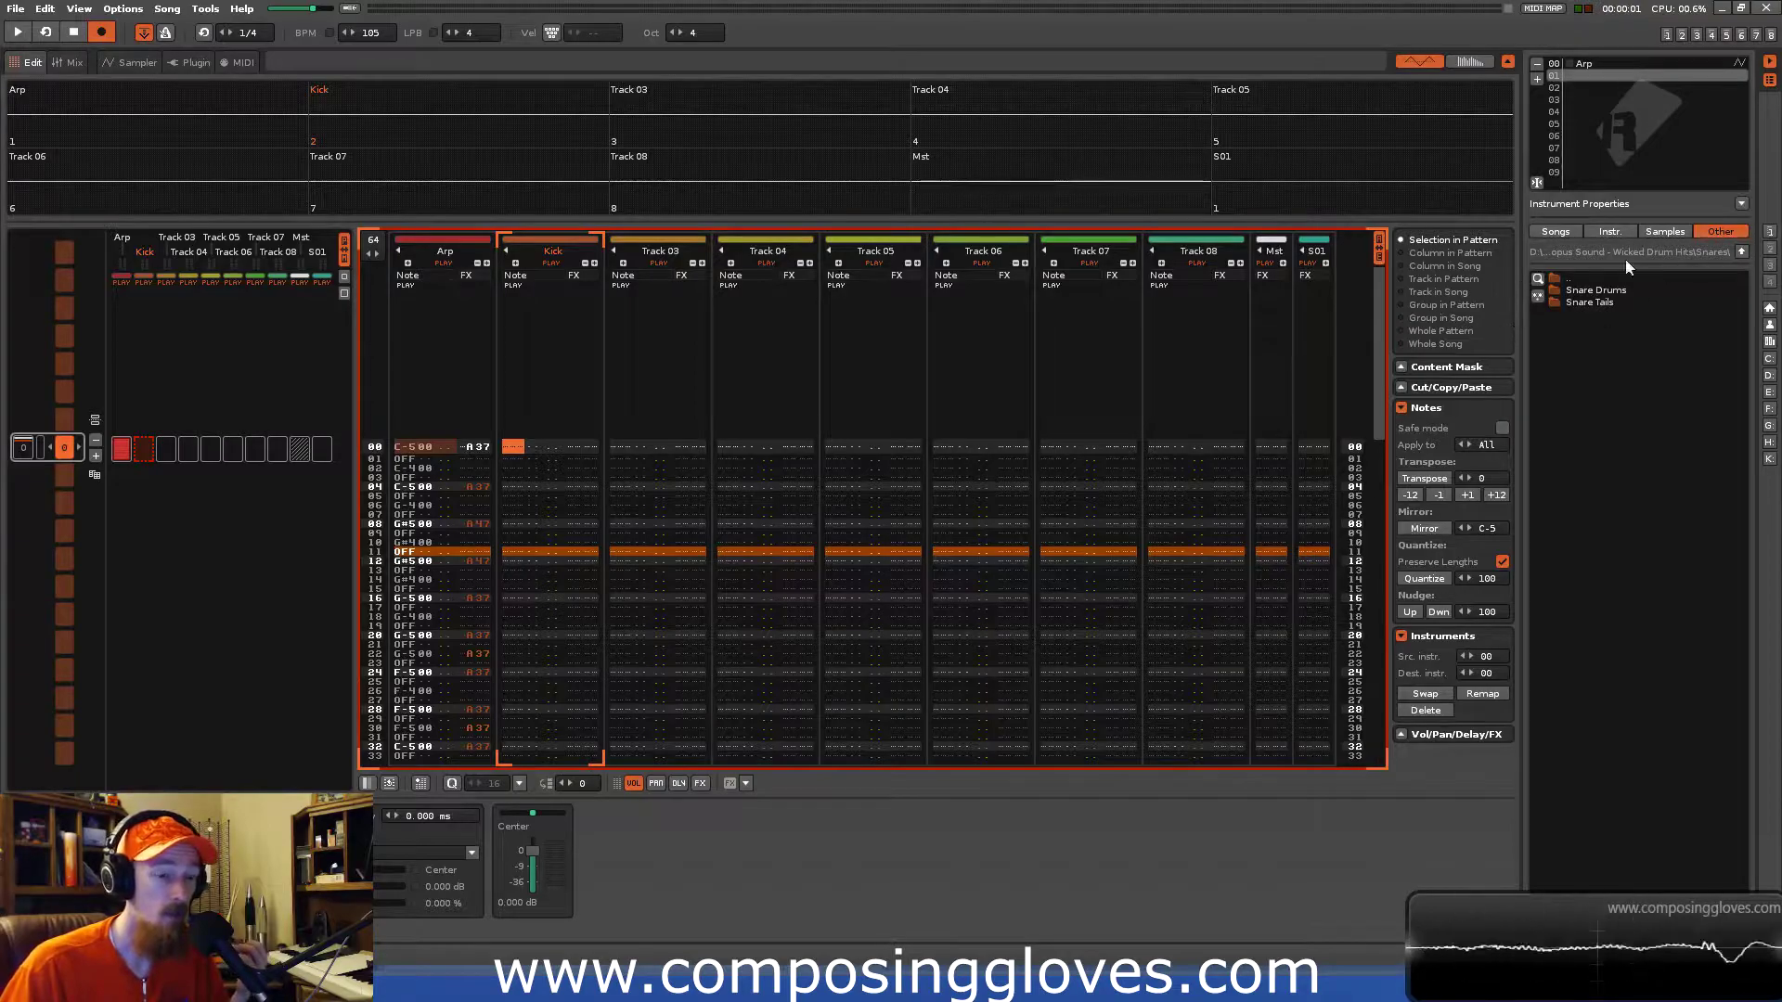
{"action": "left_click", "coordinate": [1770, 232]}
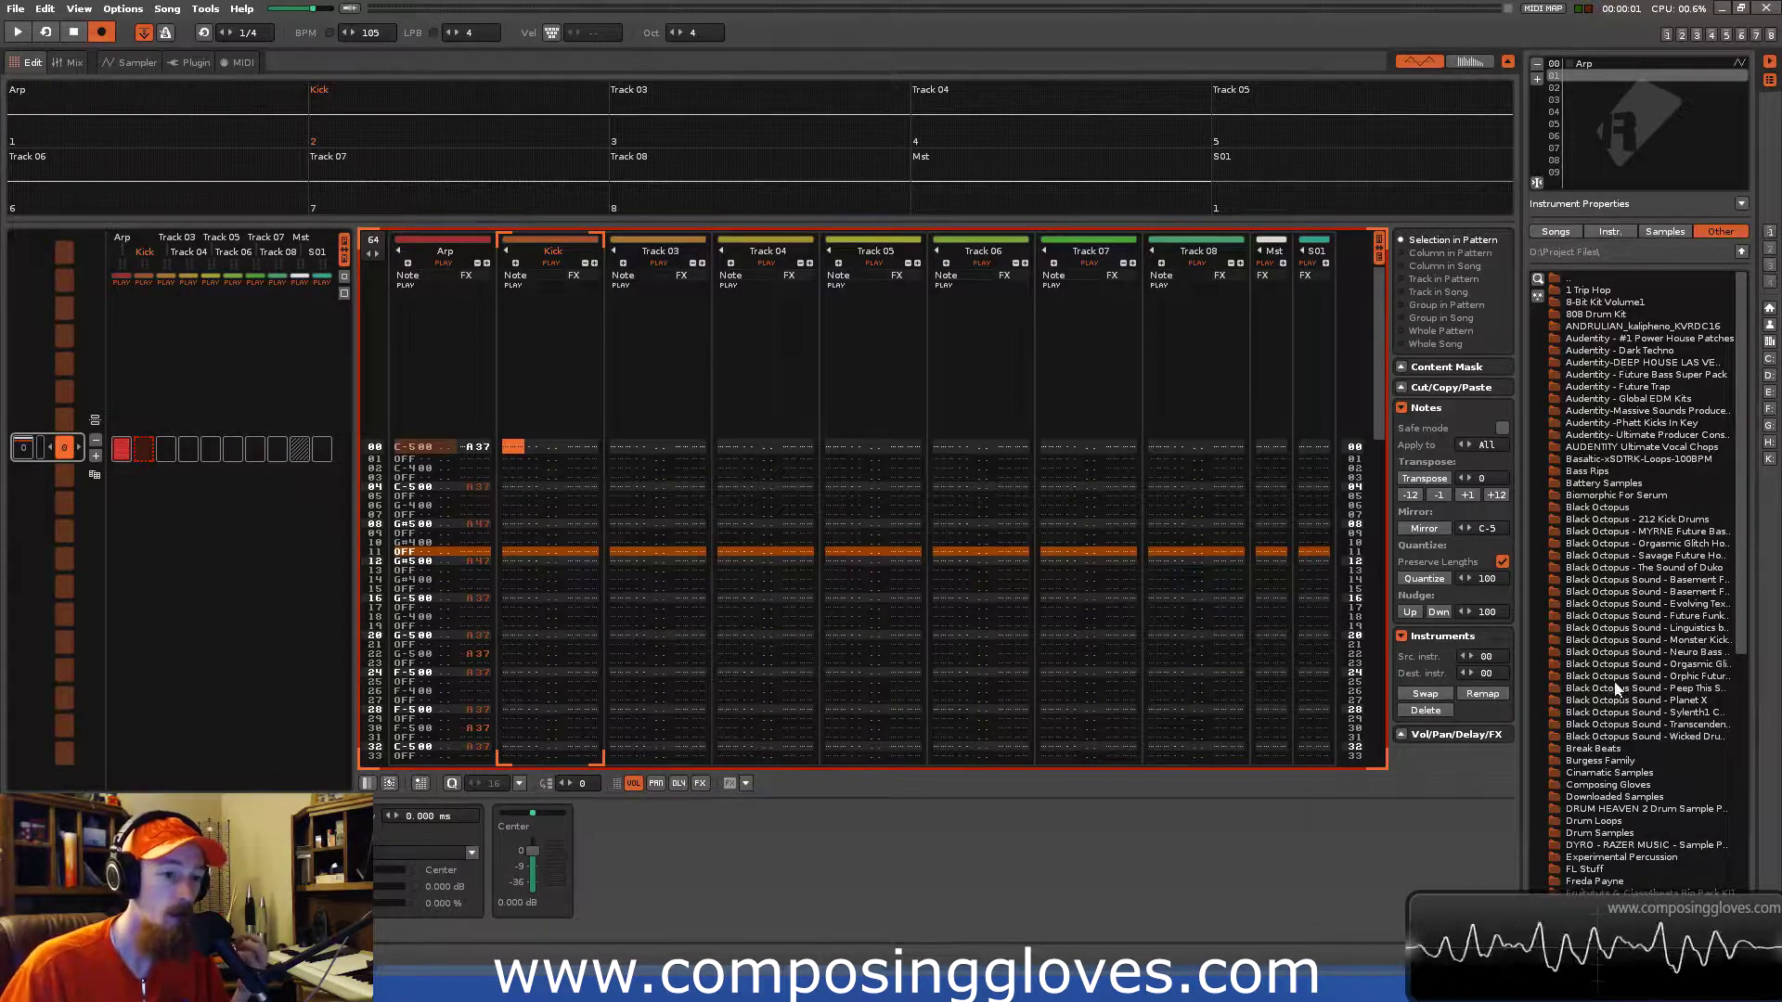
{"action": "left_click", "coordinate": [1595, 738]}
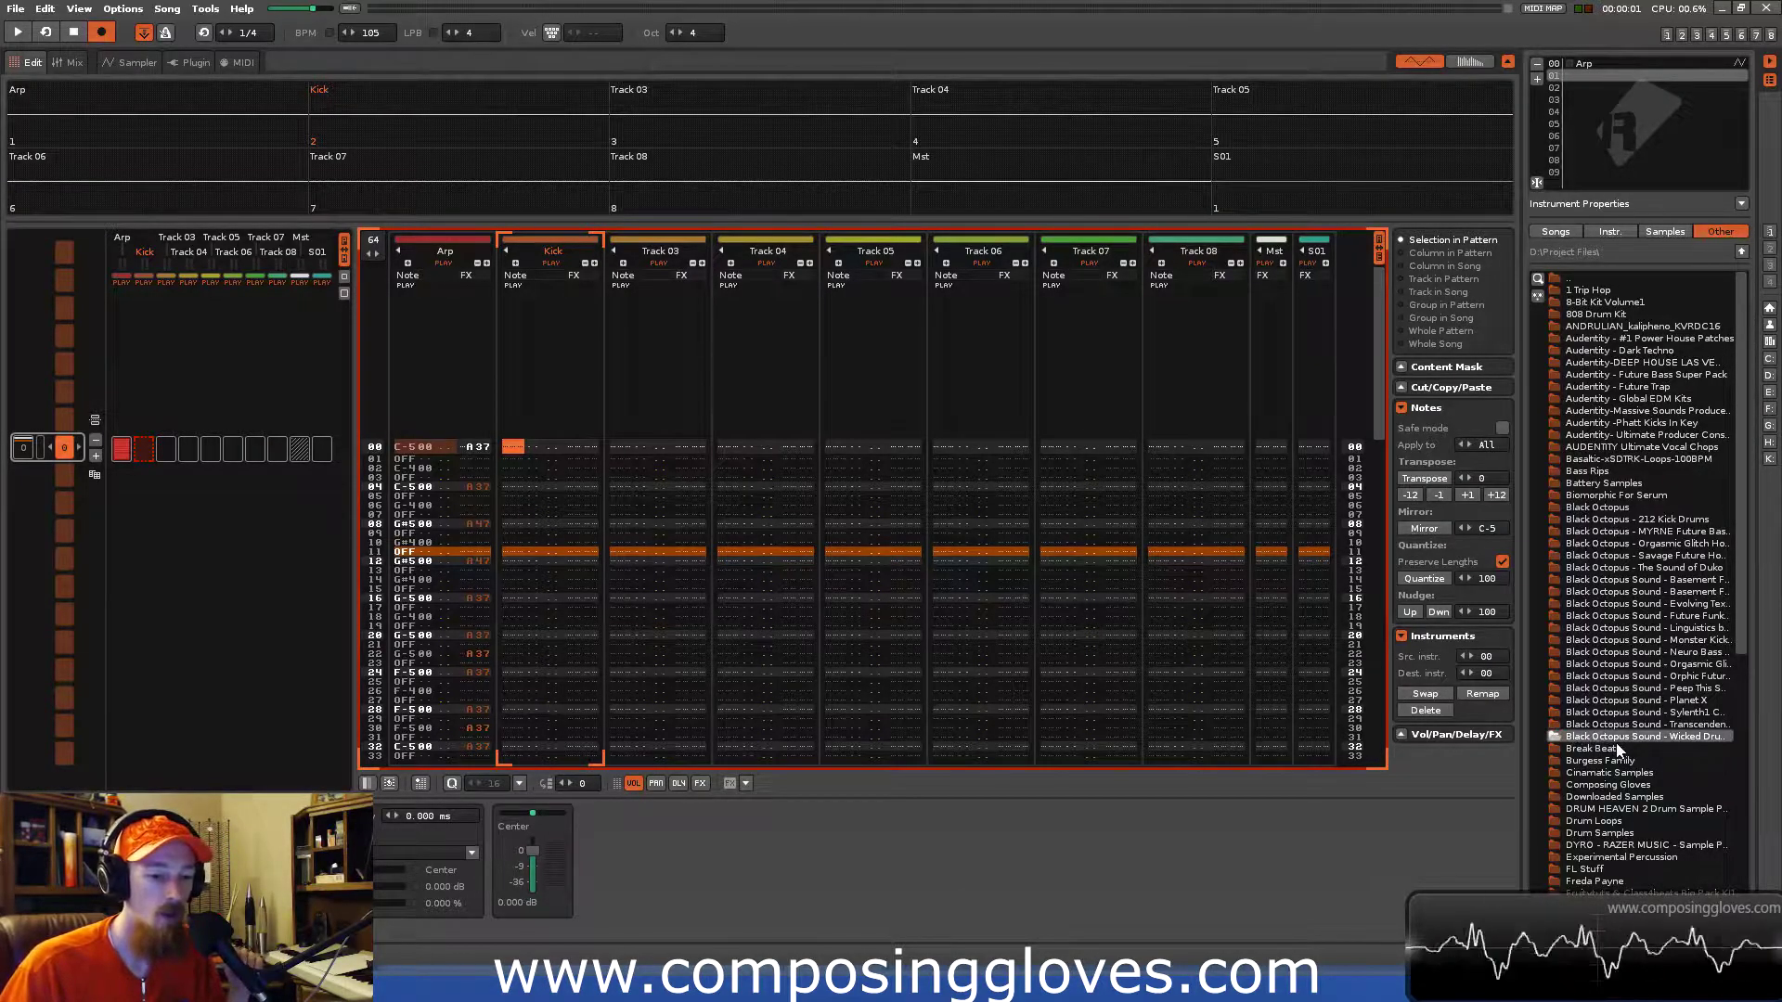
{"action": "double_click", "coordinate": [1702, 738]}
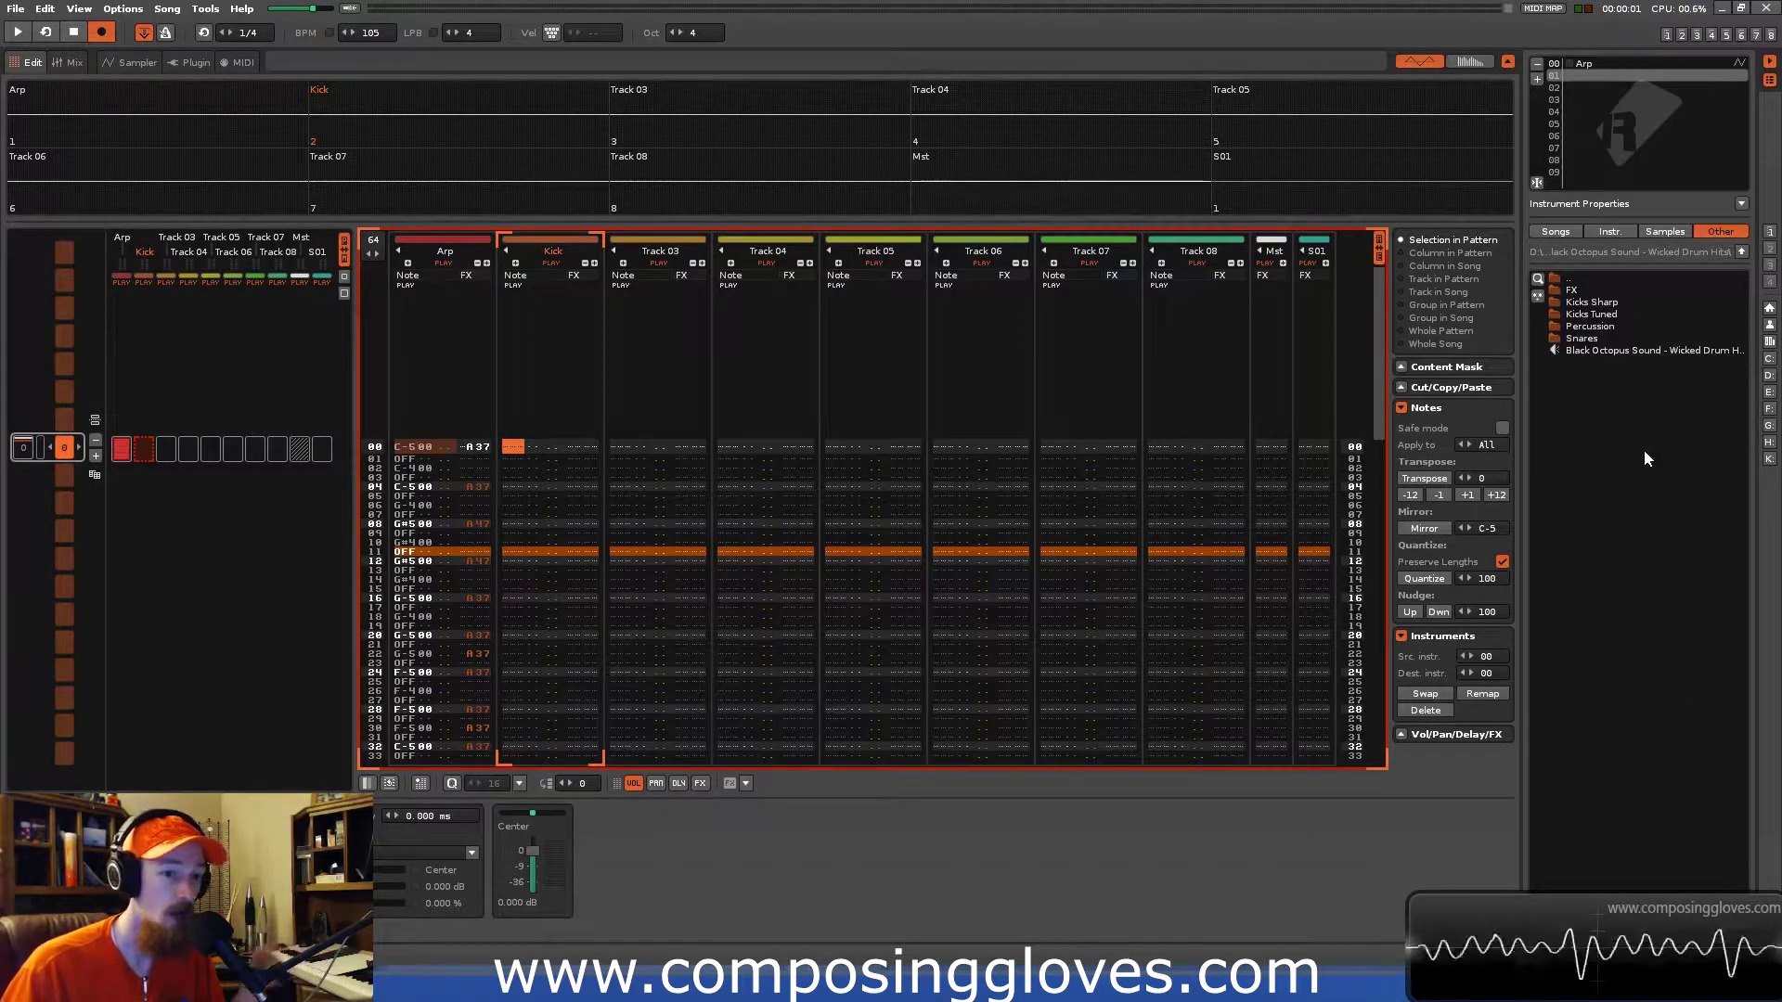
{"action": "double_click", "coordinate": [1628, 302]}
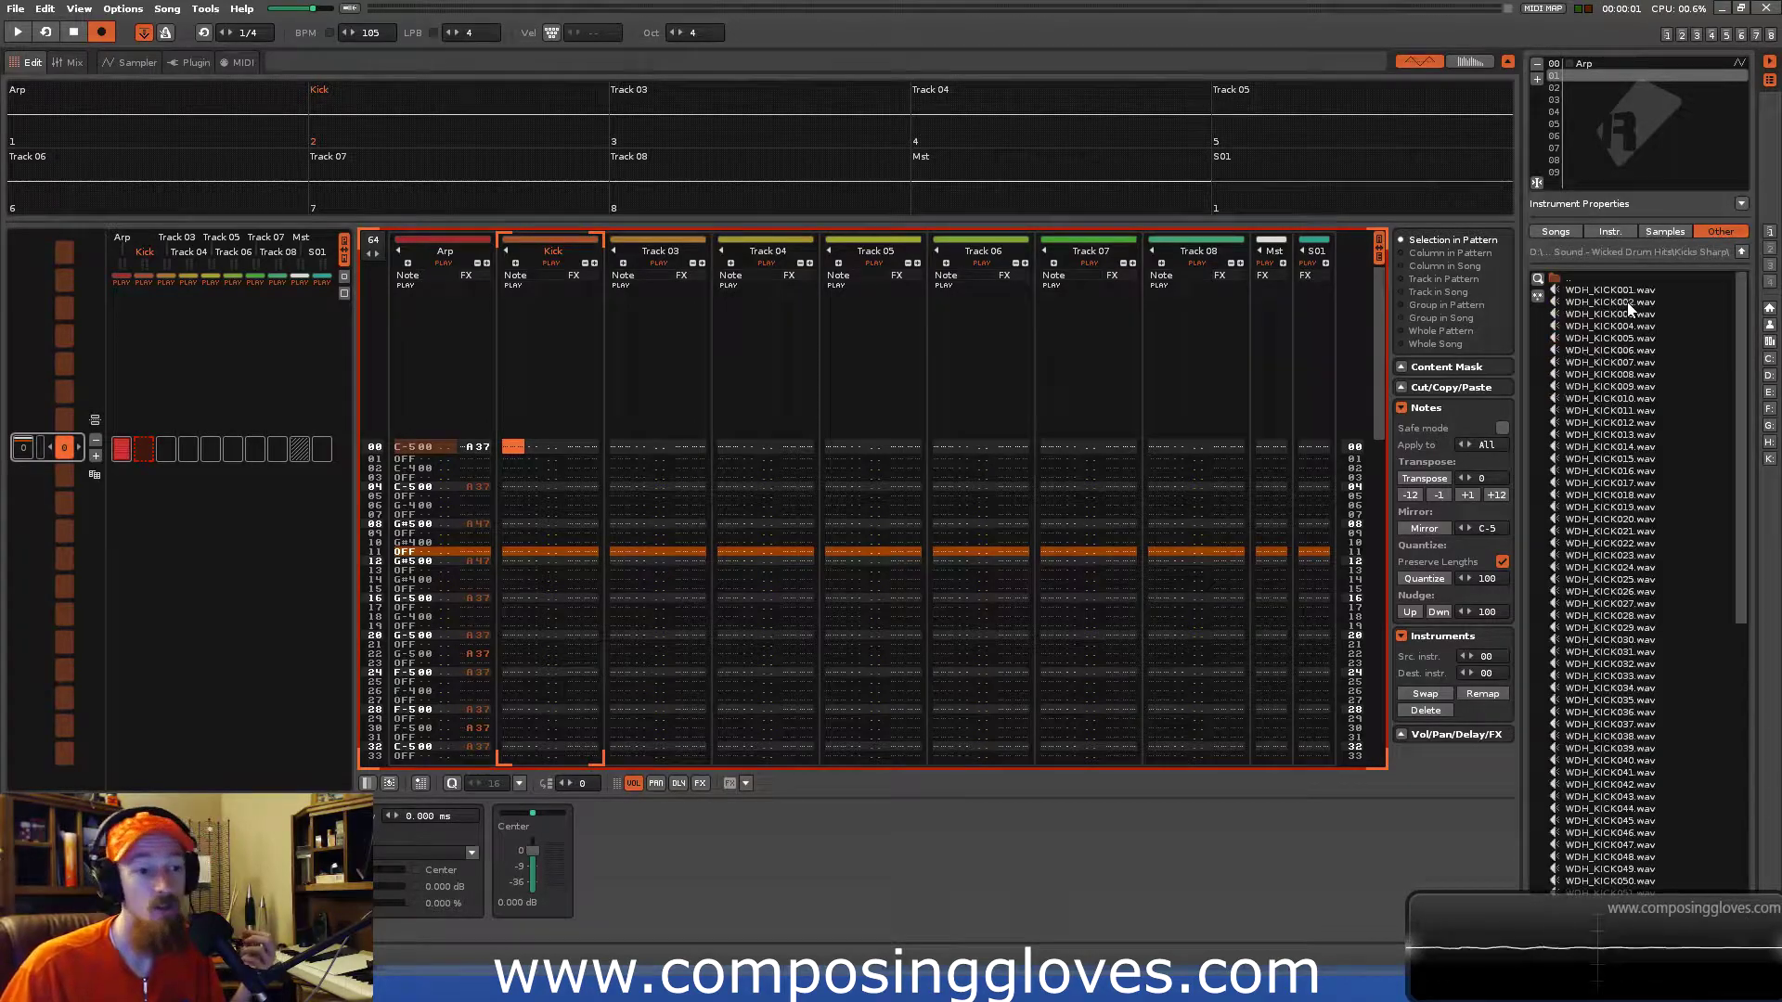
Audition kick samples 016 and 017 and load WDH_KICK017.wav into instrument slot 01.
{"action": "left_click", "coordinate": [1634, 473]}
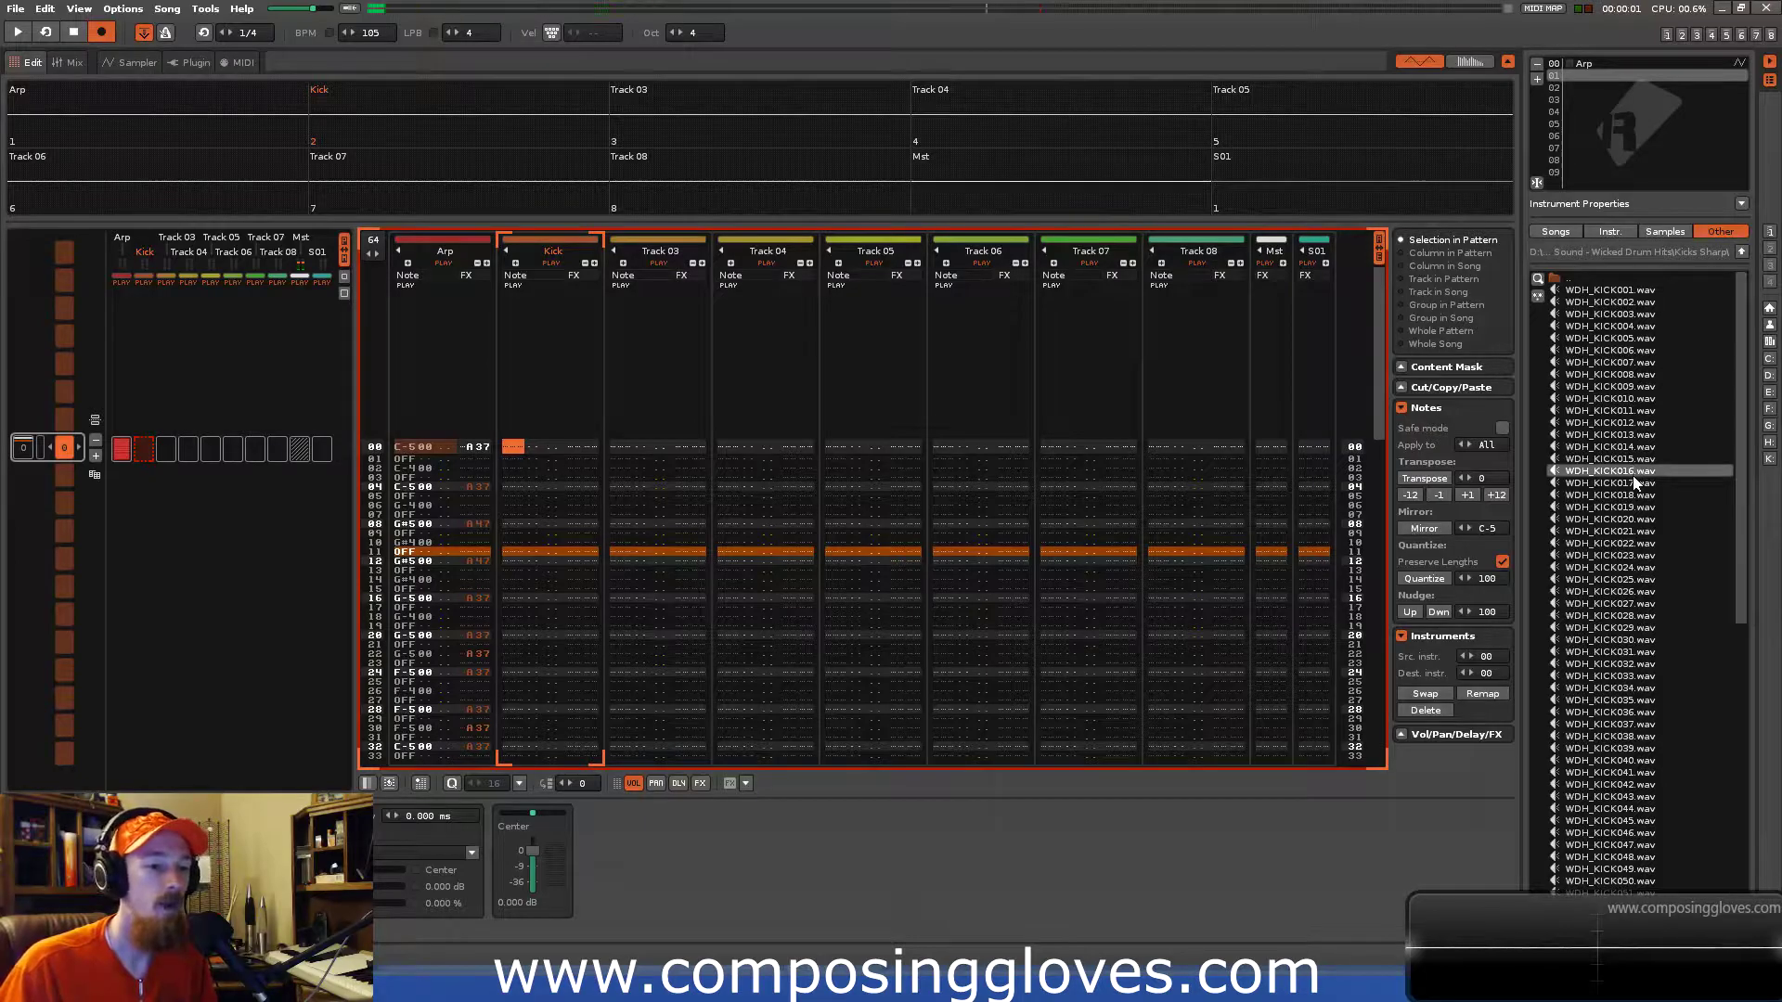
{"action": "left_click", "coordinate": [1633, 482]}
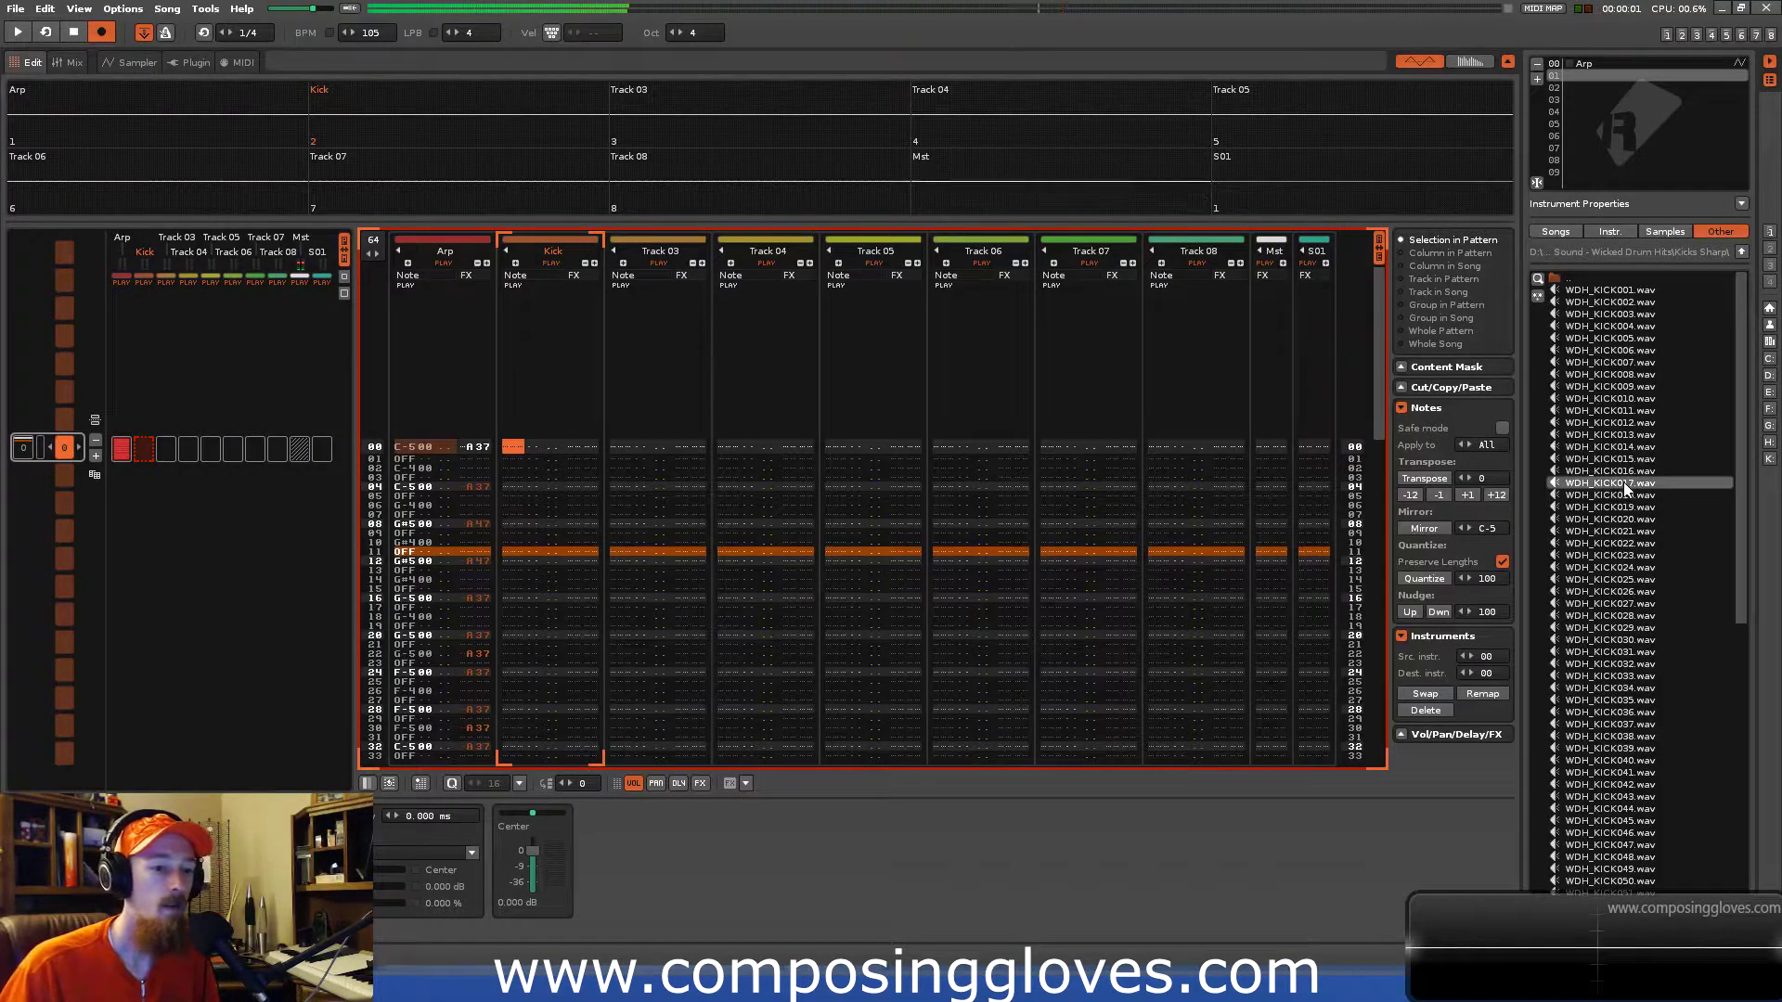
{"action": "left_click_drag", "start_coordinate": [1625, 489], "coordinate": [1598, 76]}
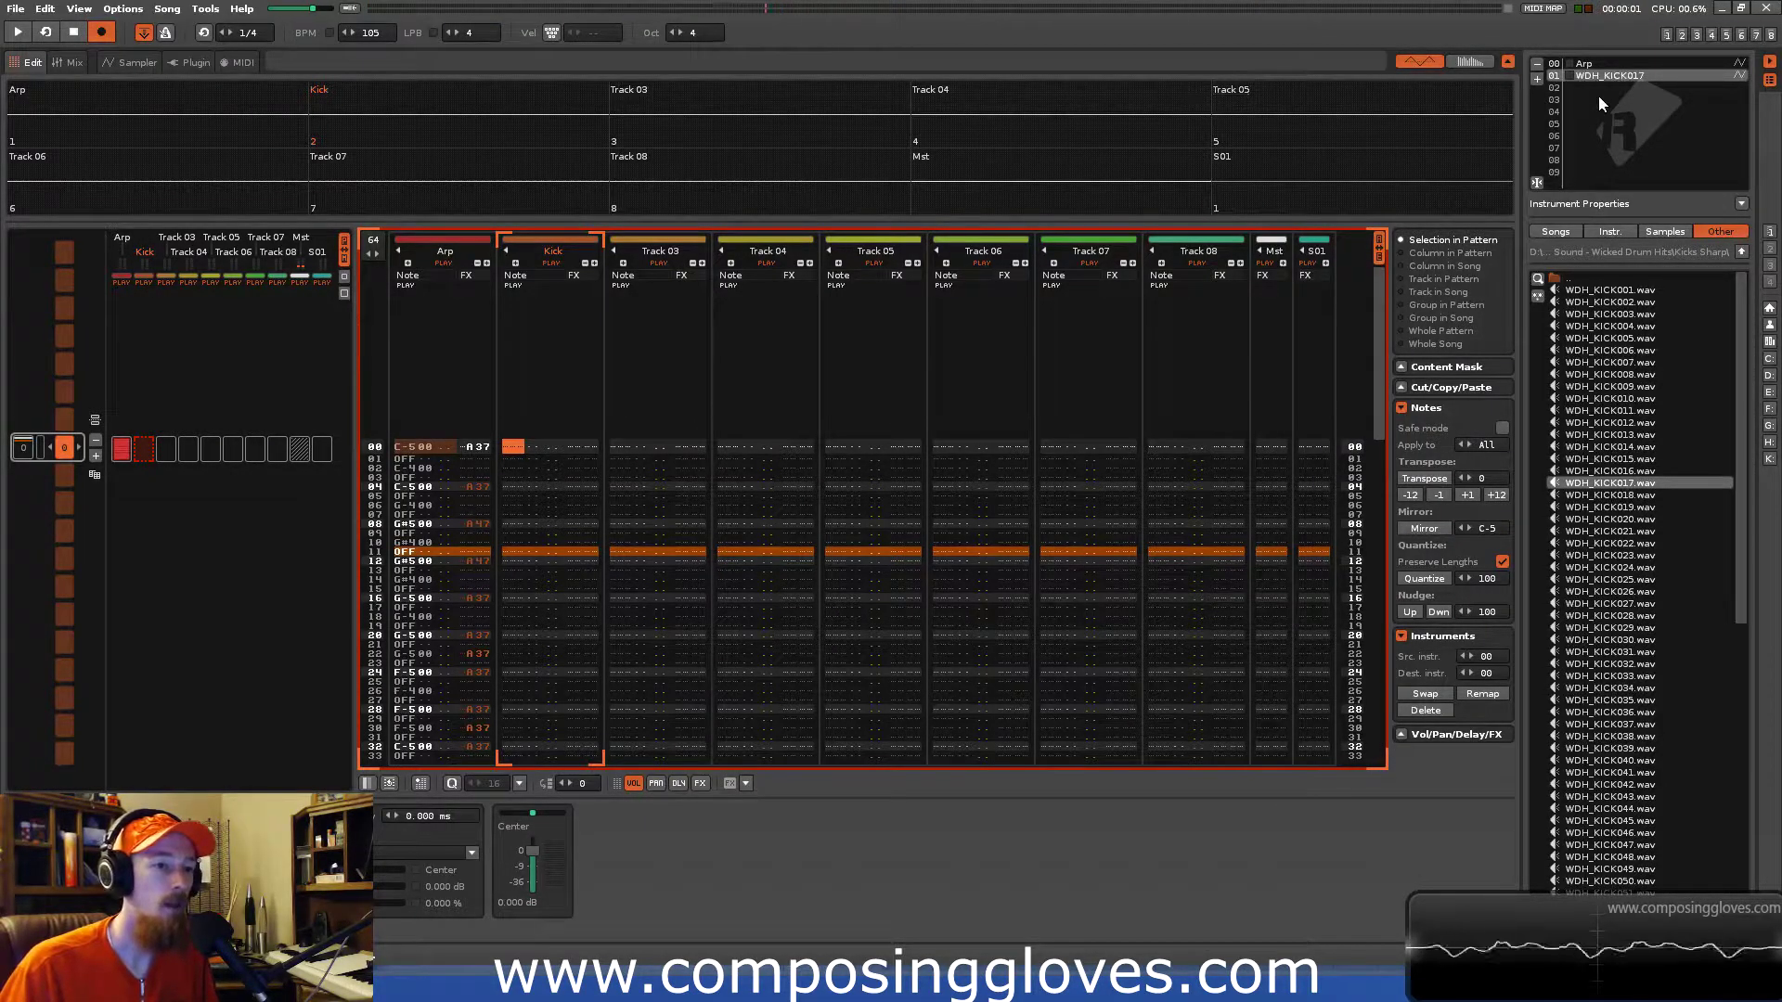
Rename the instrument in slot 01 as Kick.
{"action": "left_click", "coordinate": [1628, 113]}
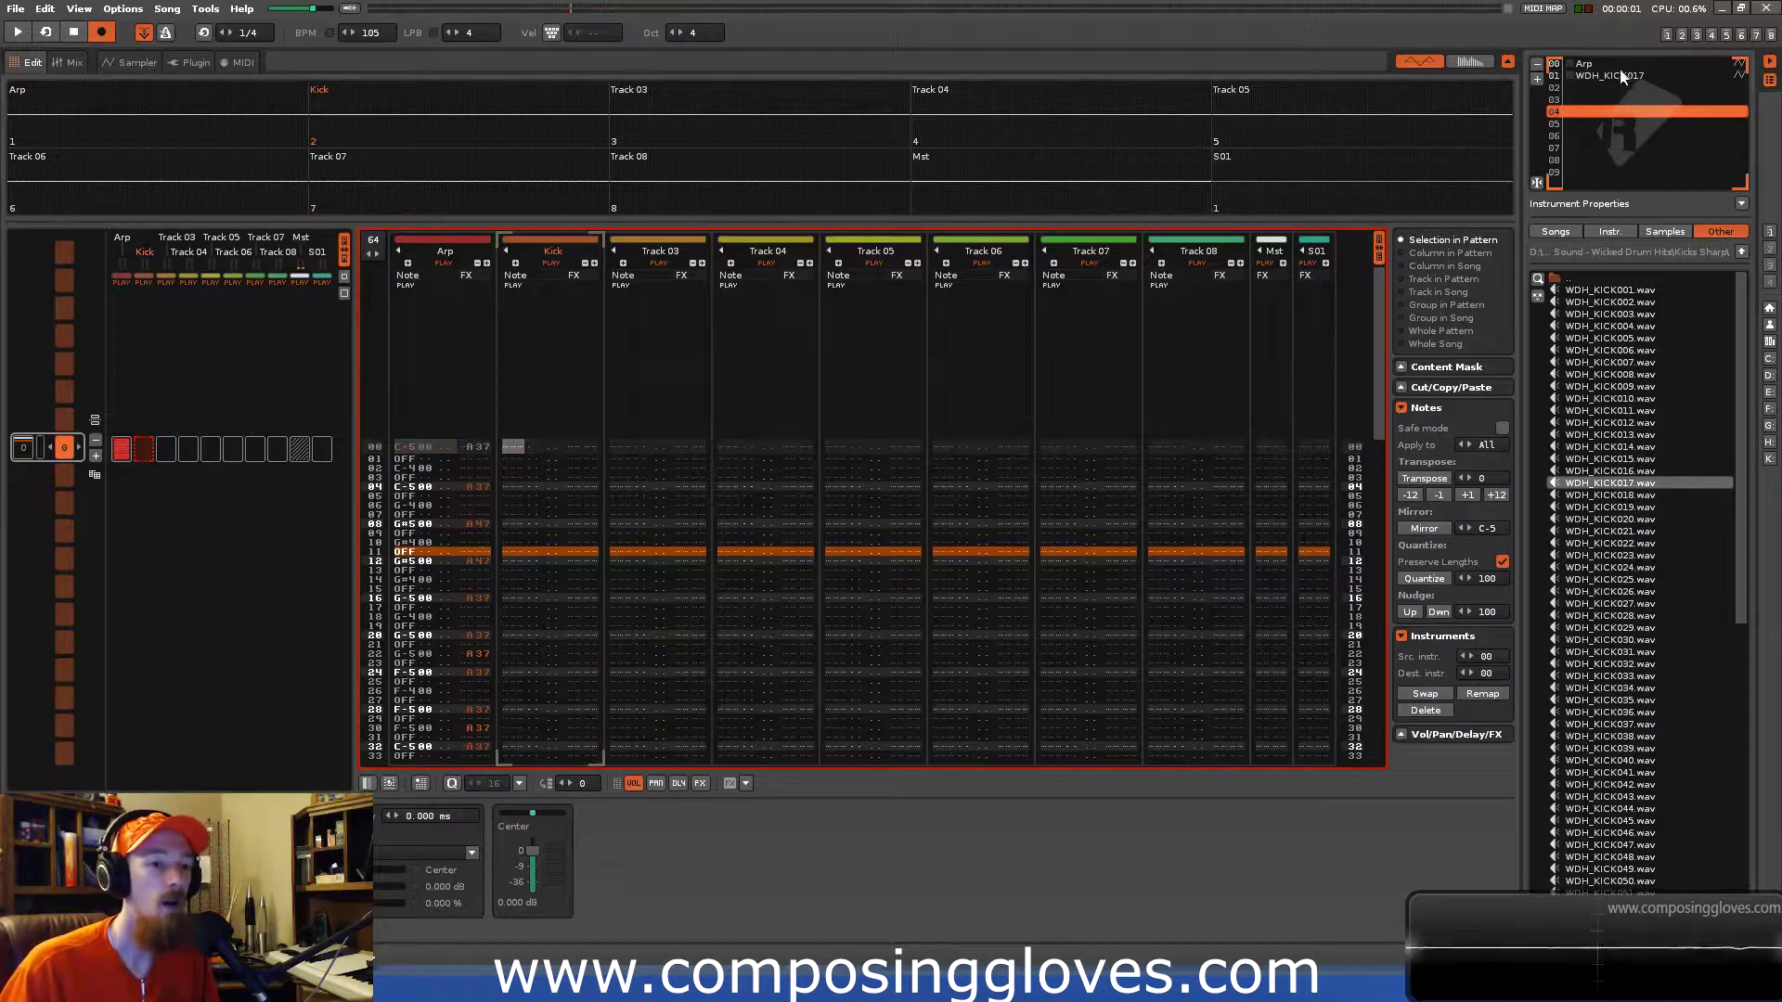
{"action": "double_click", "coordinate": [1617, 75]}
{"action": "type", "text": "Kick"}
{"action": "key", "text": "Return"}
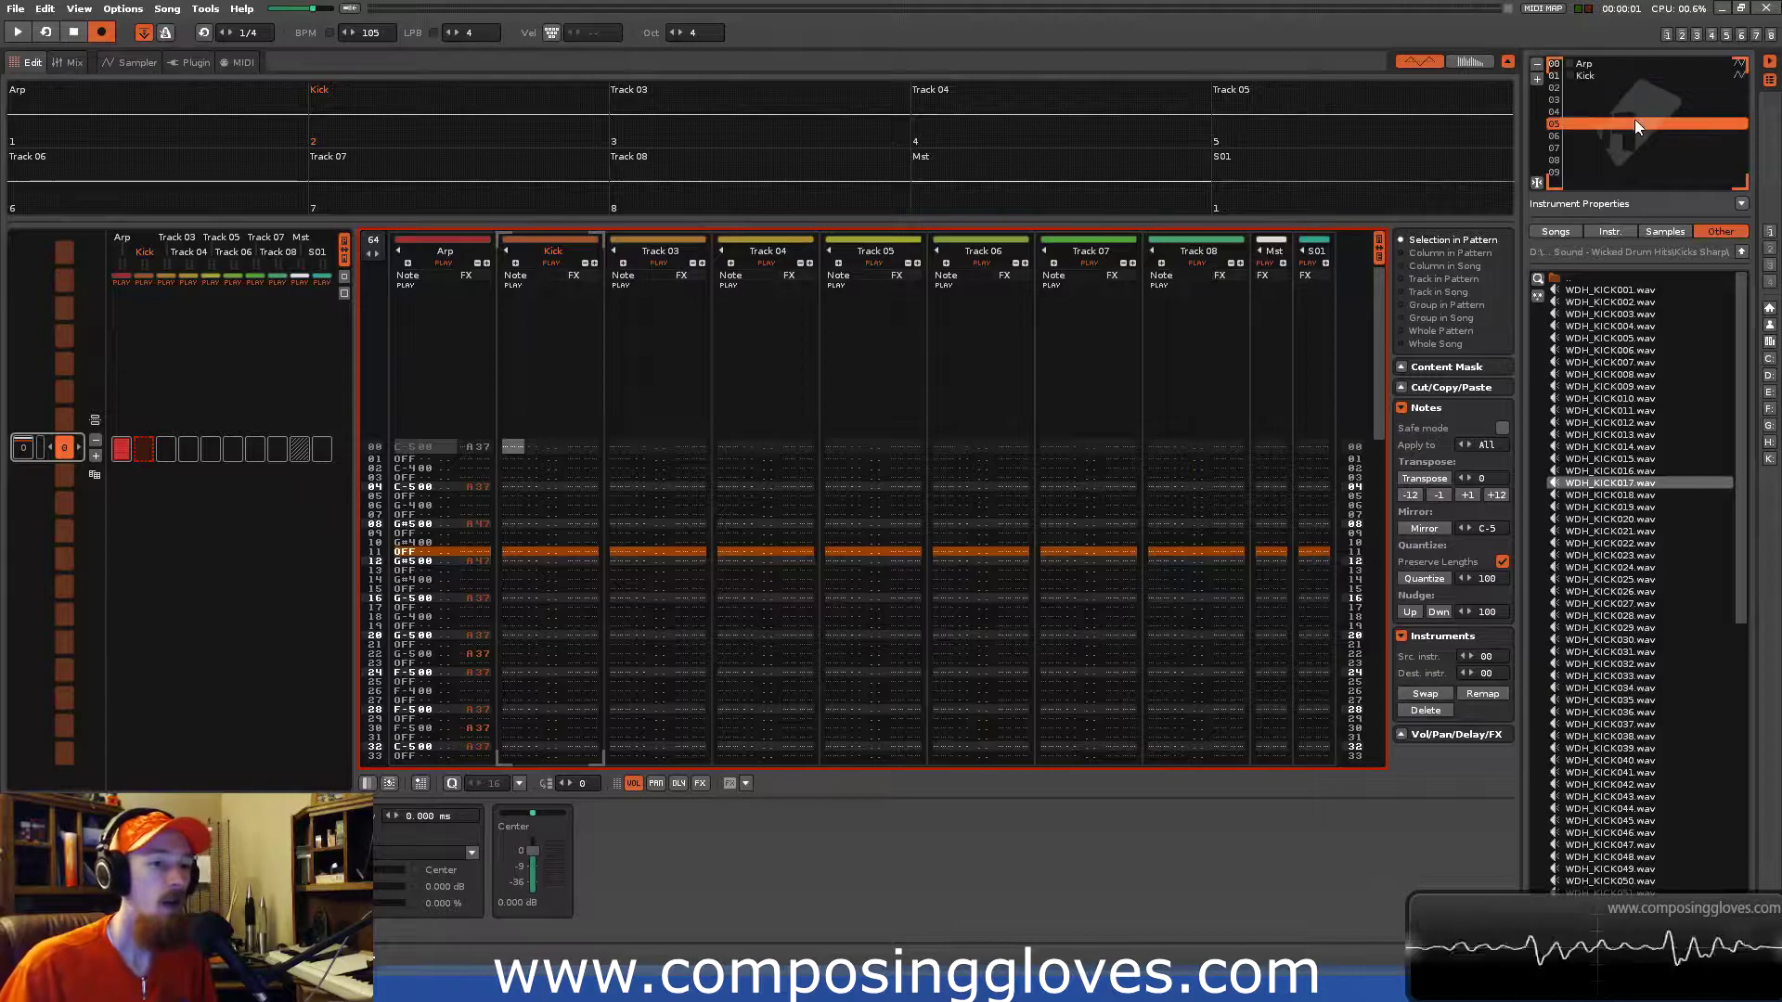
{"action": "left_click", "coordinate": [888, 316]}
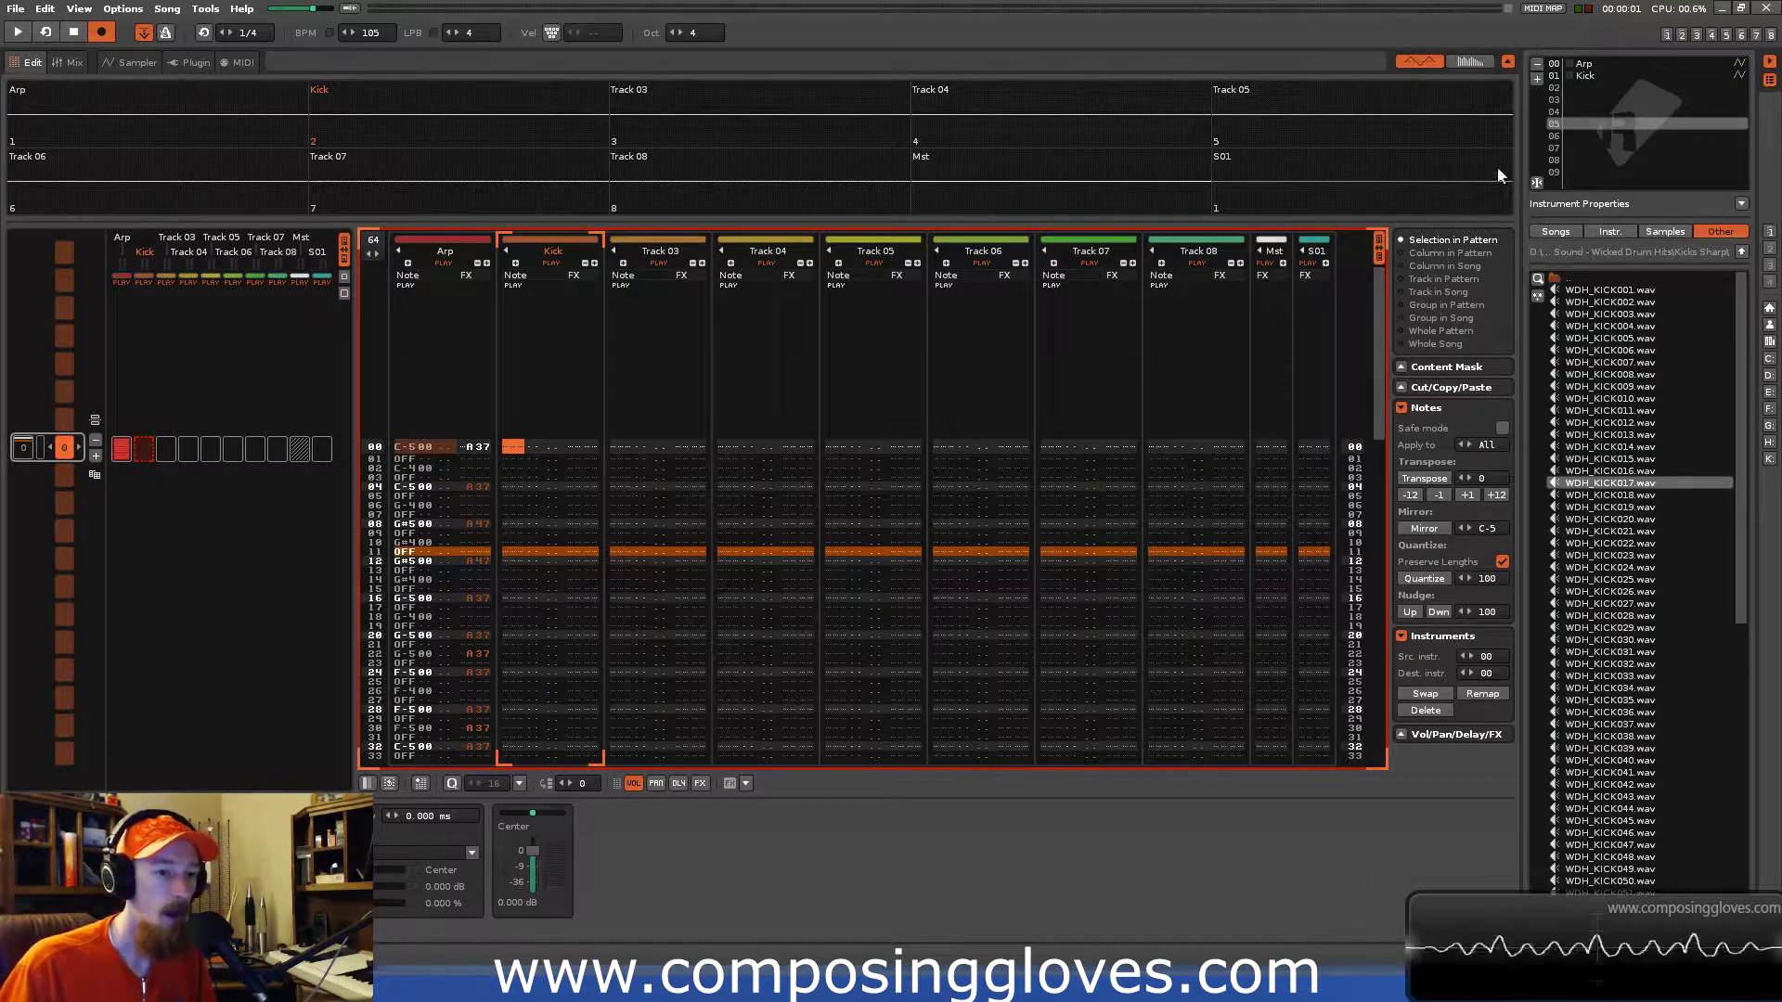
Select the empty instrument slot 02 and open the sample pack's Snare Drums folder inside Snares.
{"action": "left_click", "coordinate": [1579, 86]}
{"action": "left_click", "coordinate": [1574, 279]}
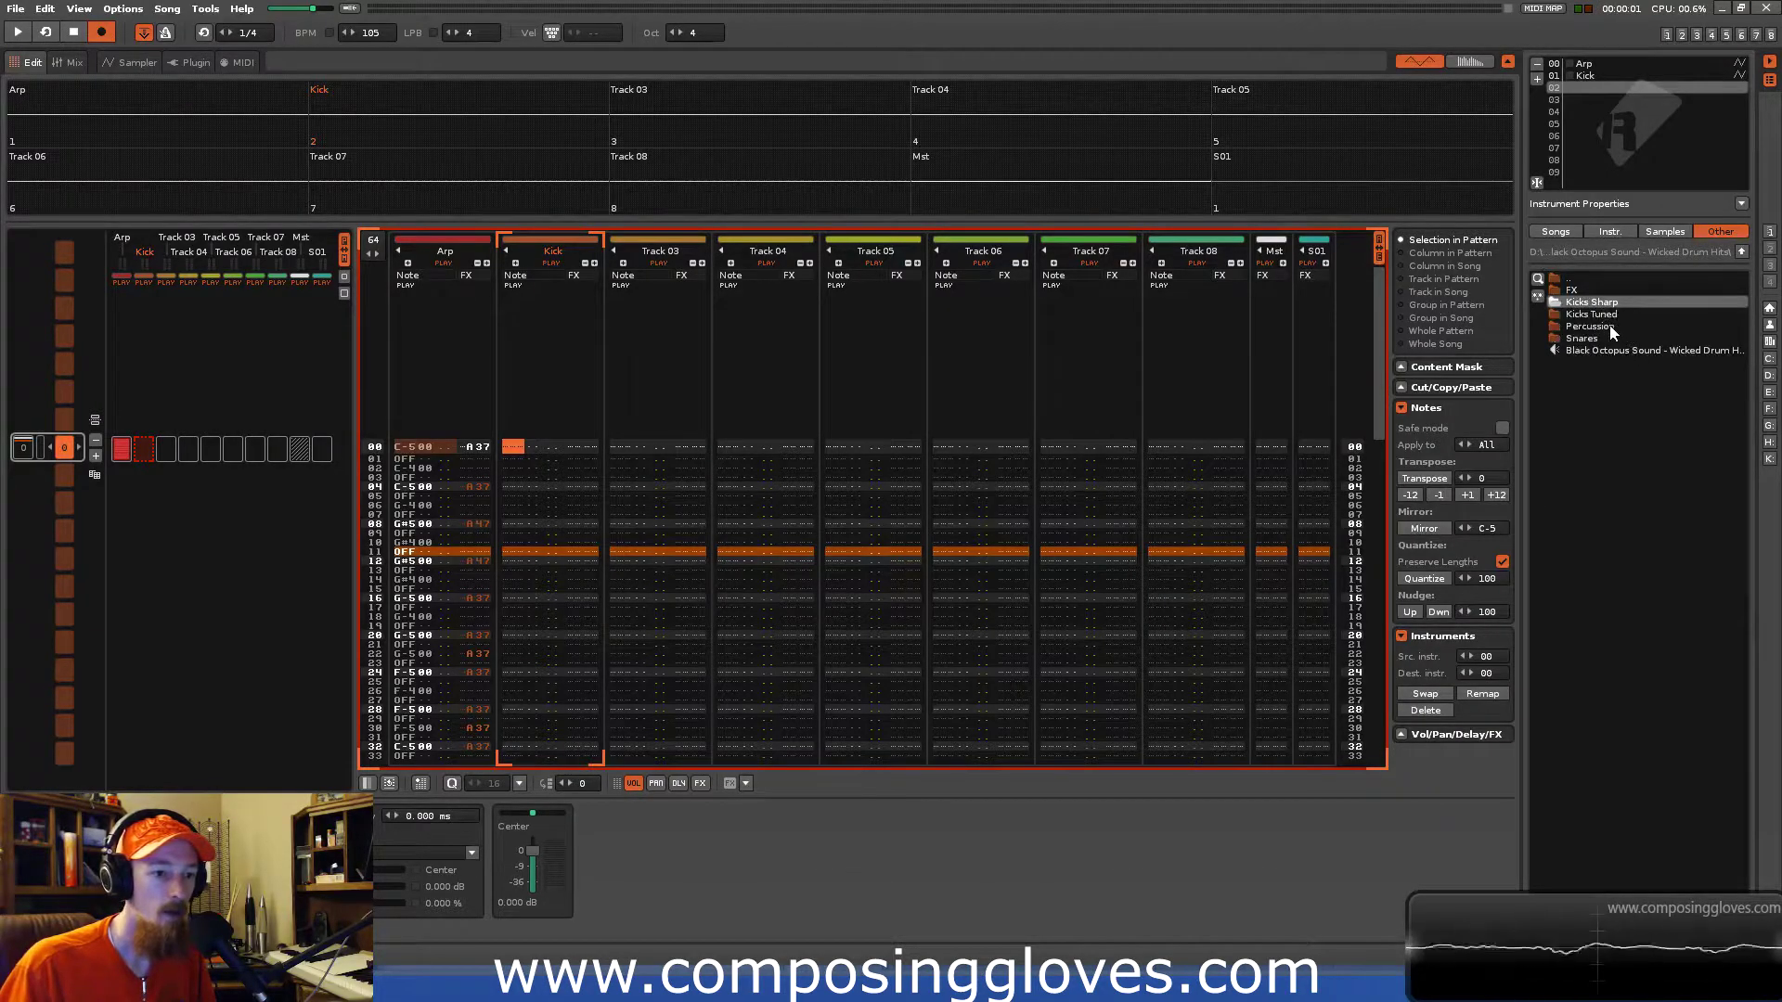
{"action": "left_click", "coordinate": [1605, 340]}
{"action": "double_click", "coordinate": [1605, 339]}
{"action": "double_click", "coordinate": [1596, 296]}
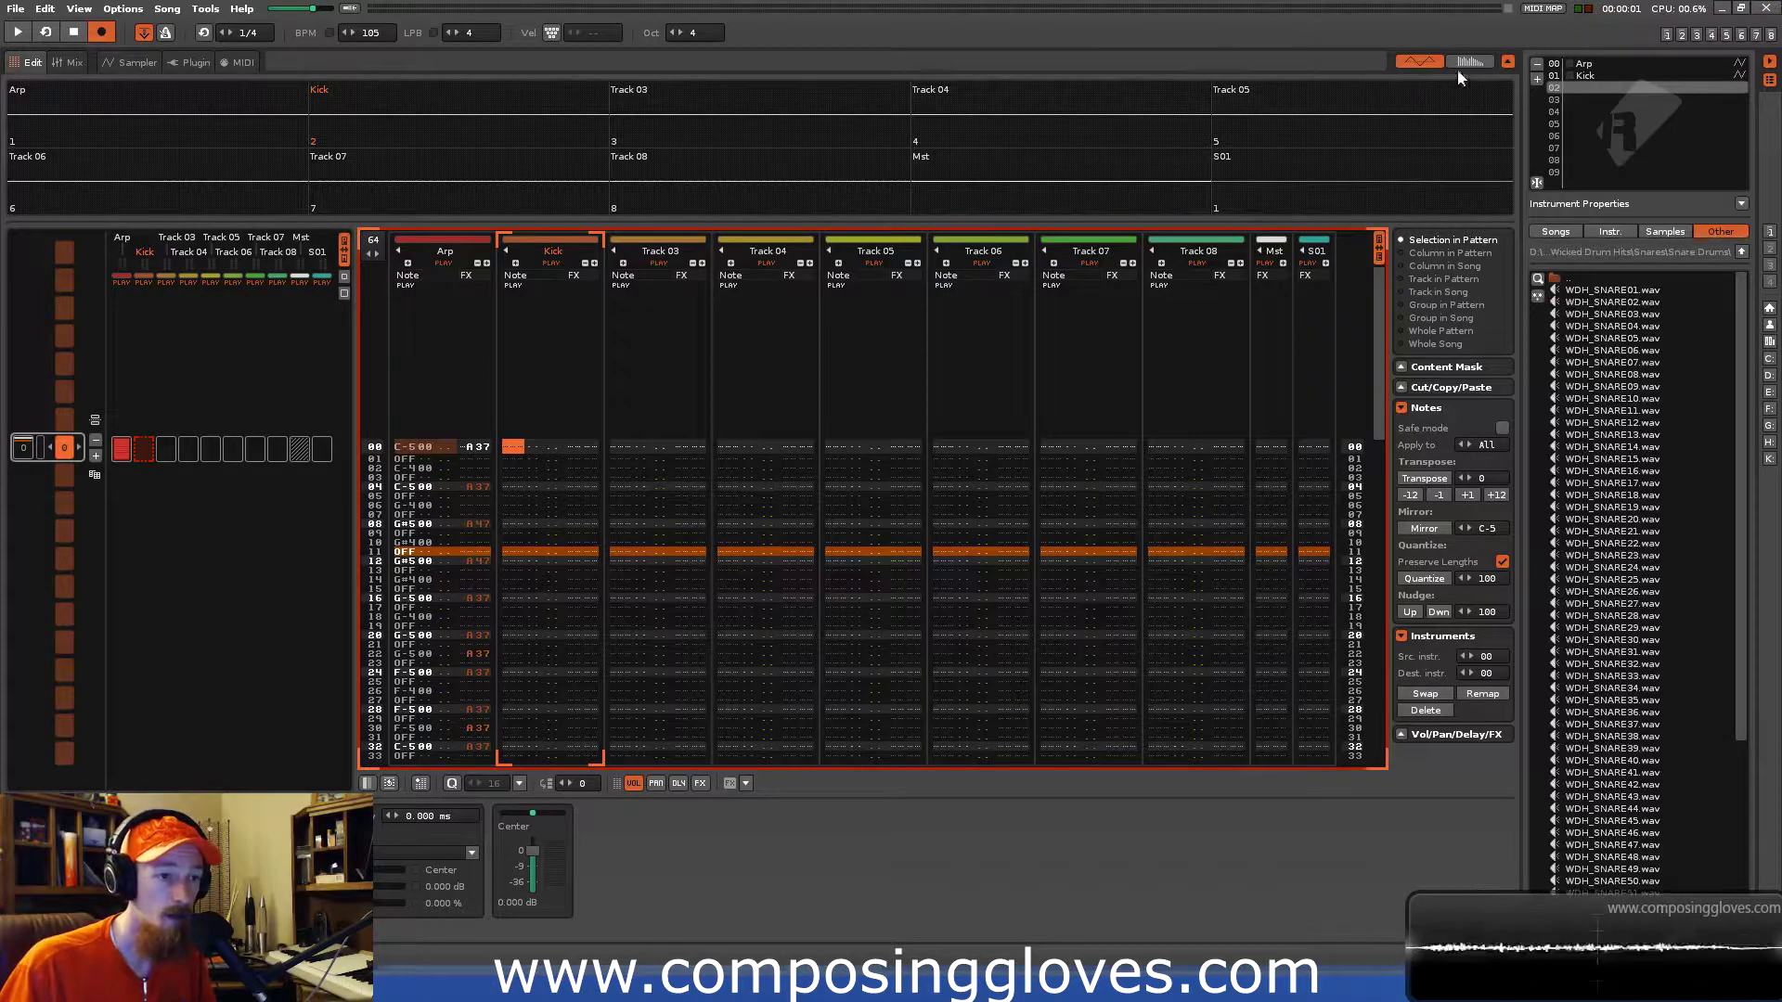
Audition several snare samples and load WDH_SNARE09.wav into instrument slot 02.
{"action": "left_click", "coordinate": [1615, 352]}
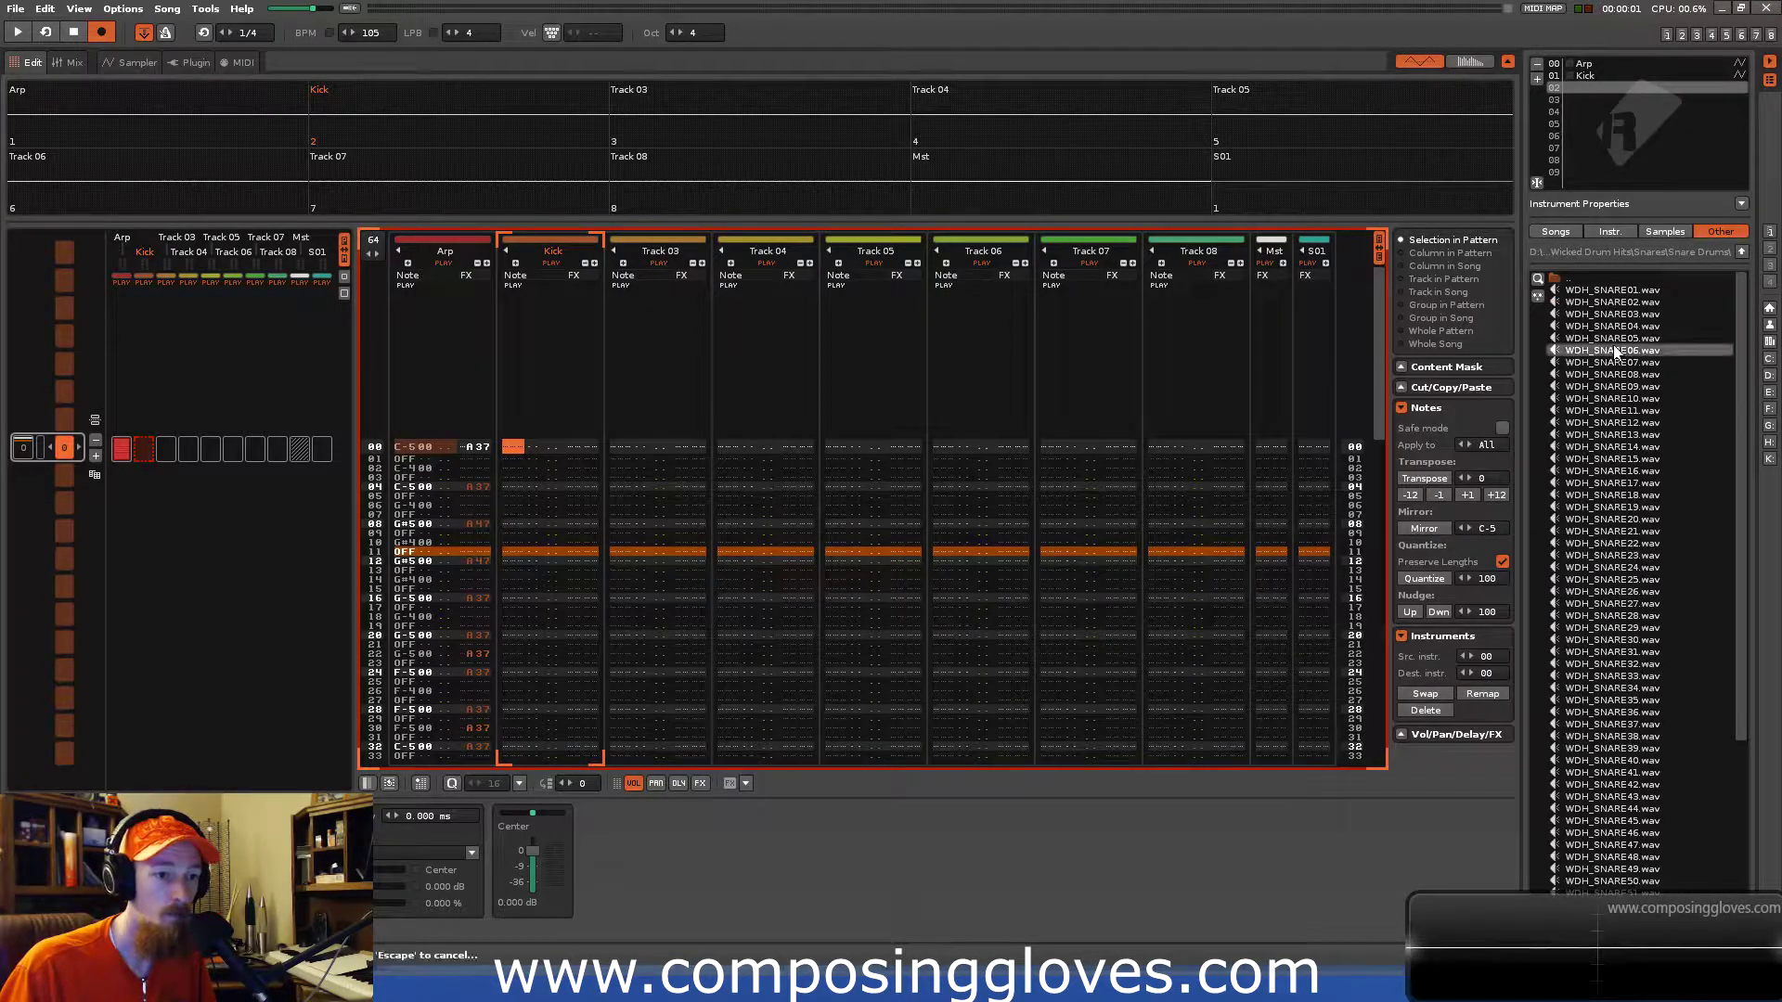
{"action": "left_click", "coordinate": [1616, 363]}
{"action": "left_click", "coordinate": [1619, 386]}
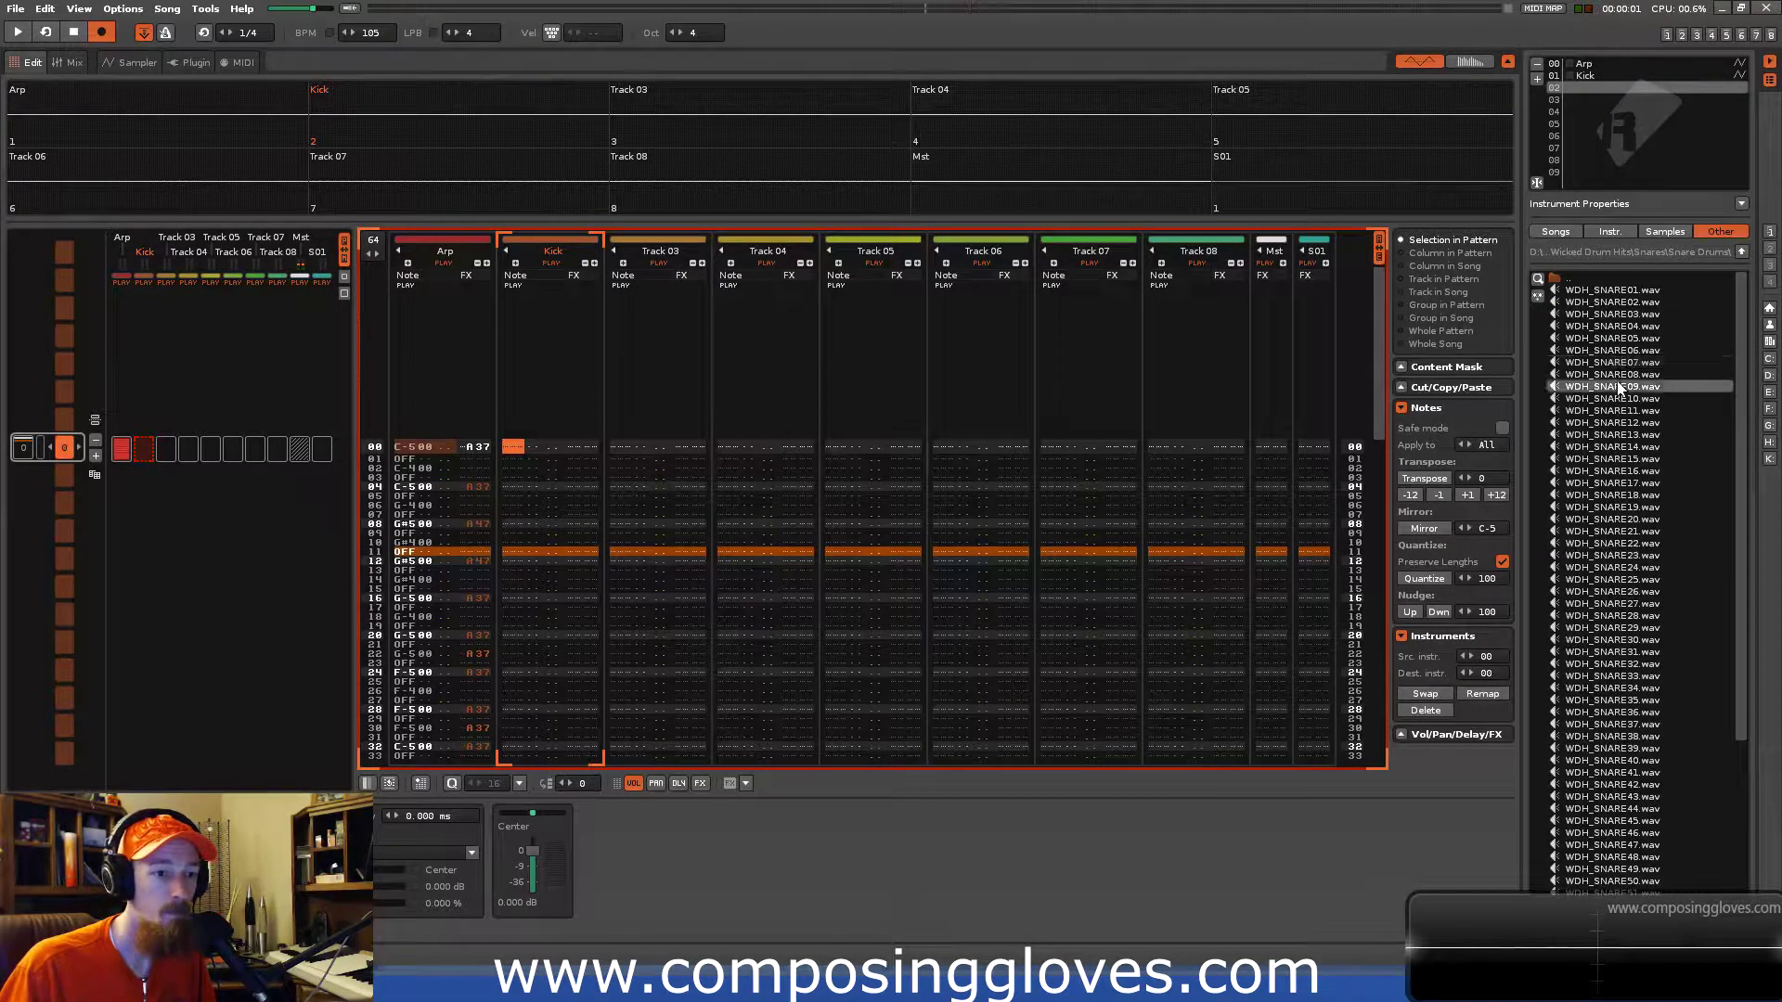
{"action": "double_click", "coordinate": [1620, 387]}
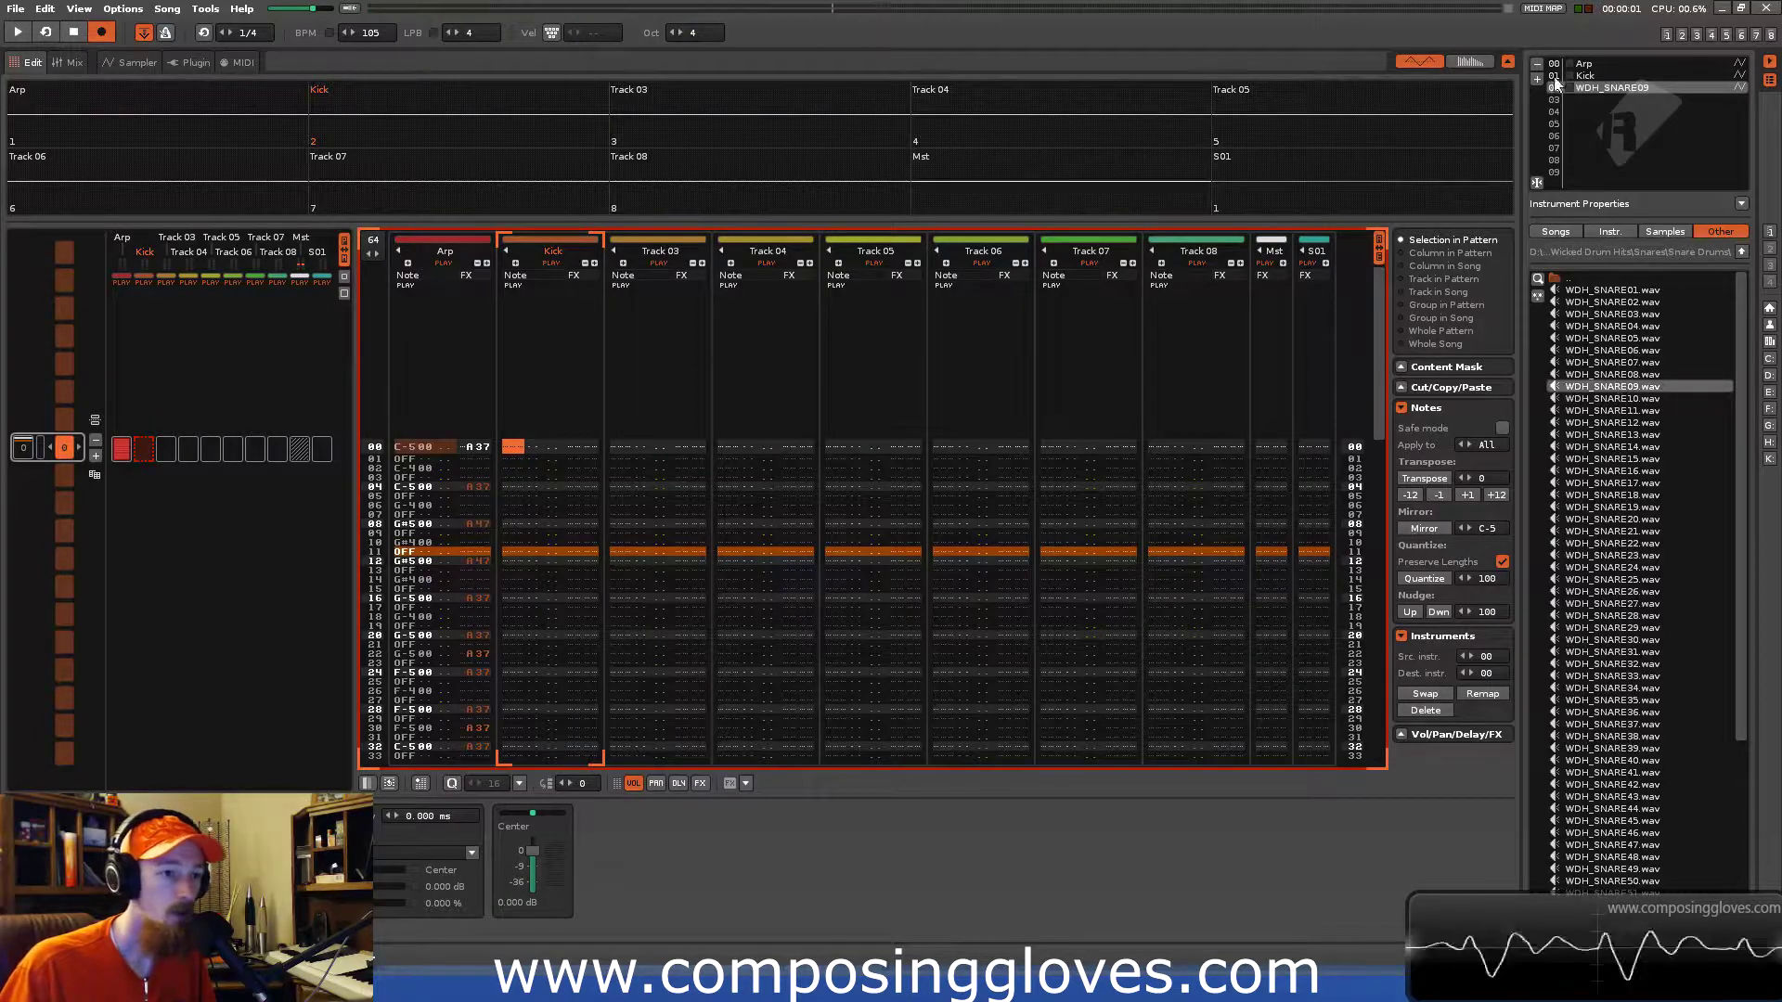
Rename Track 03 as Snare.
{"action": "double_click", "coordinate": [655, 253]}
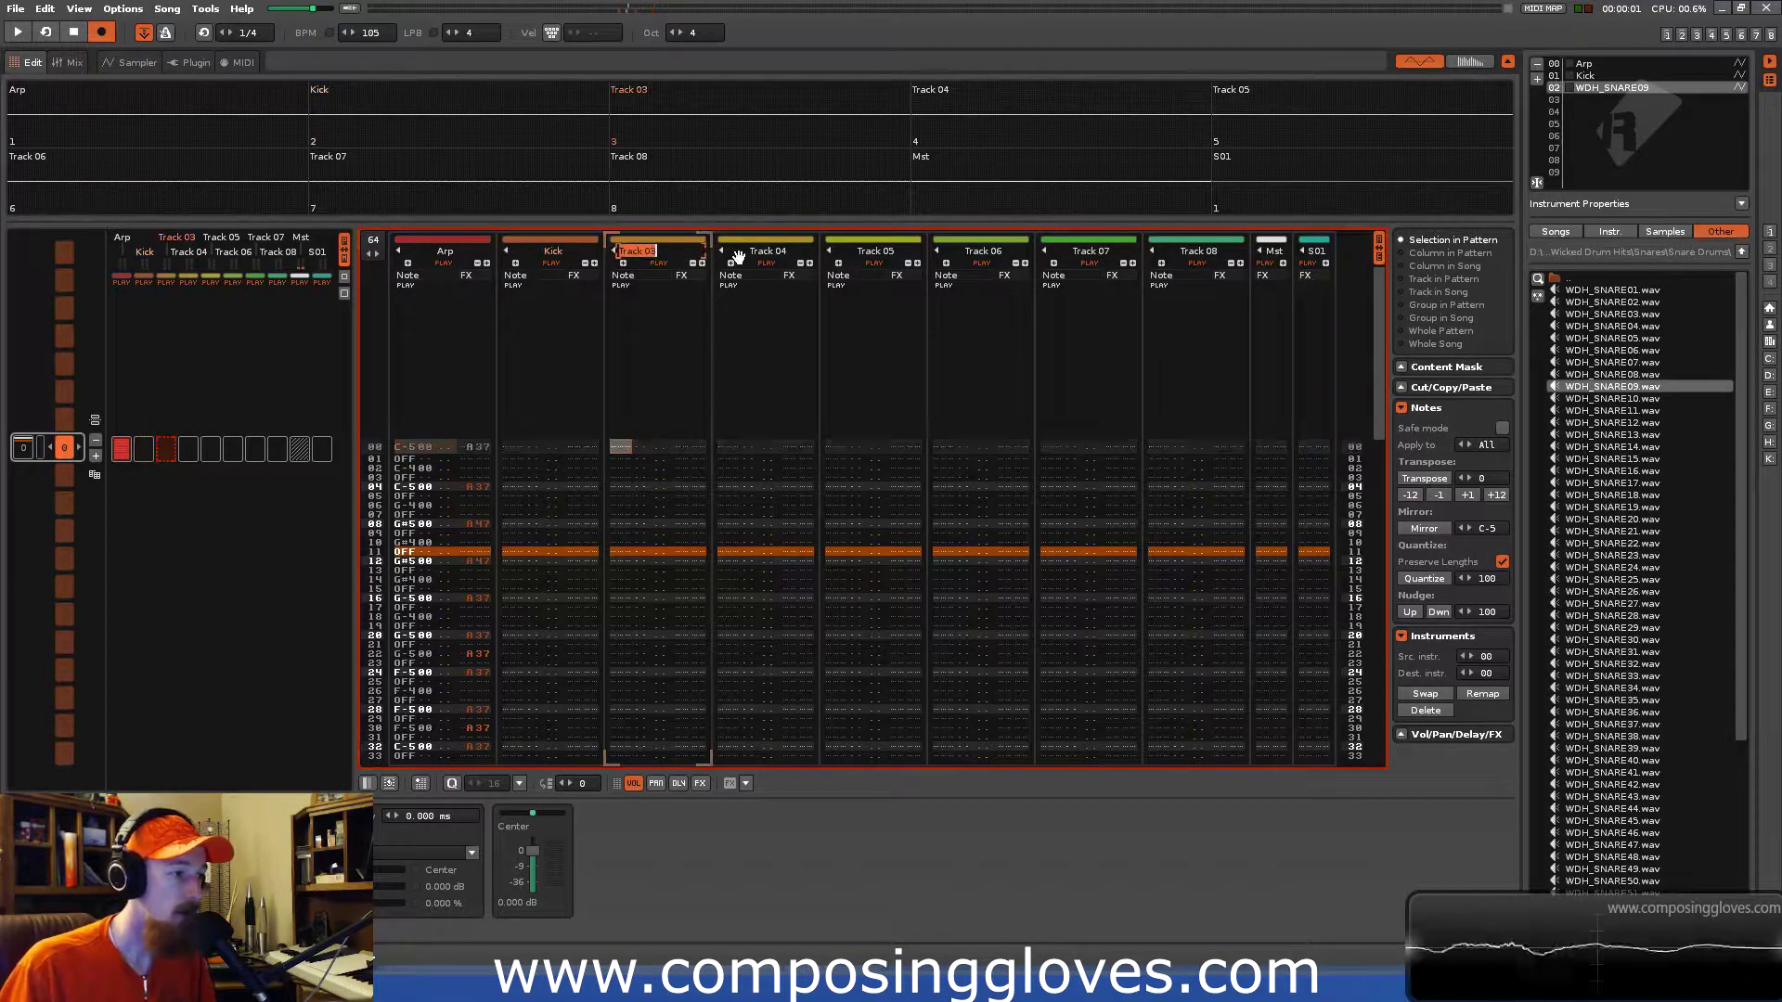
{"action": "type", "text": "Snare"}
{"action": "key", "text": "Return"}
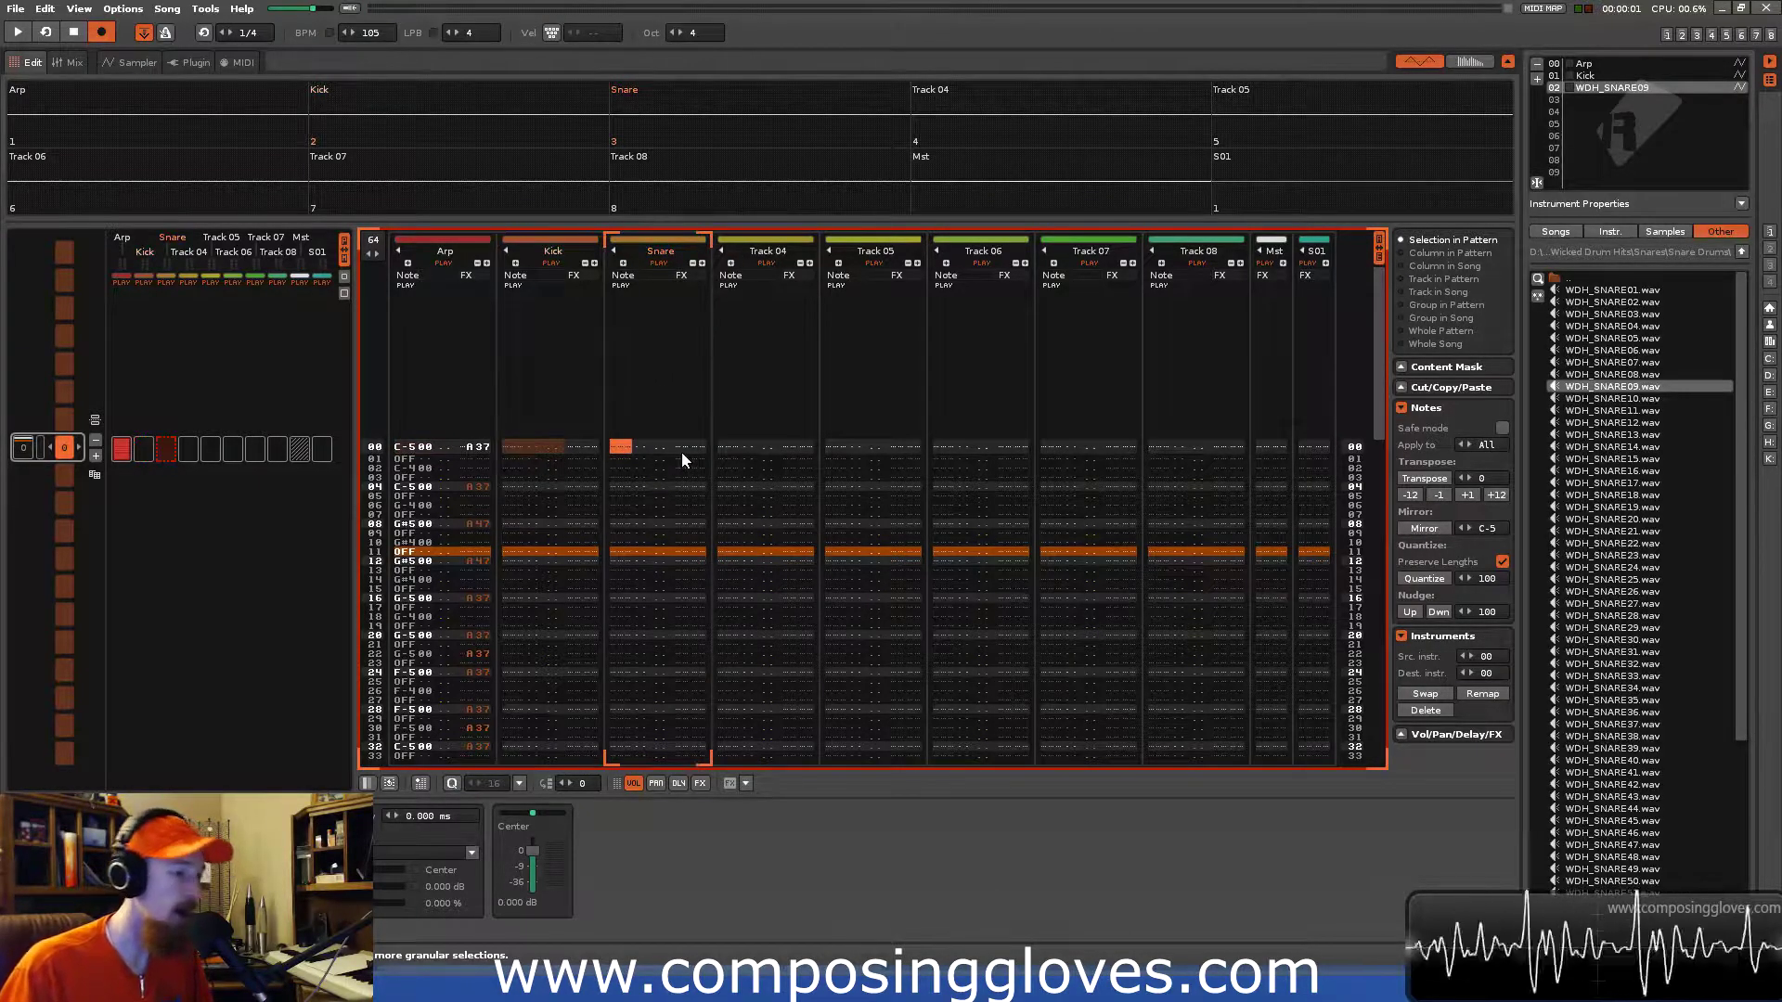
Lower the keyboard octave to 3 and enter a C-4 note on line 00 of the Kick track.
{"action": "key", "text": "Tab"}
{"action": "key", "text": "Tab"}
{"action": "key", "text": "shift+Tab"}
{"action": "key", "text": "shift+Tab"}
{"action": "key", "text": "shift+Tab"}
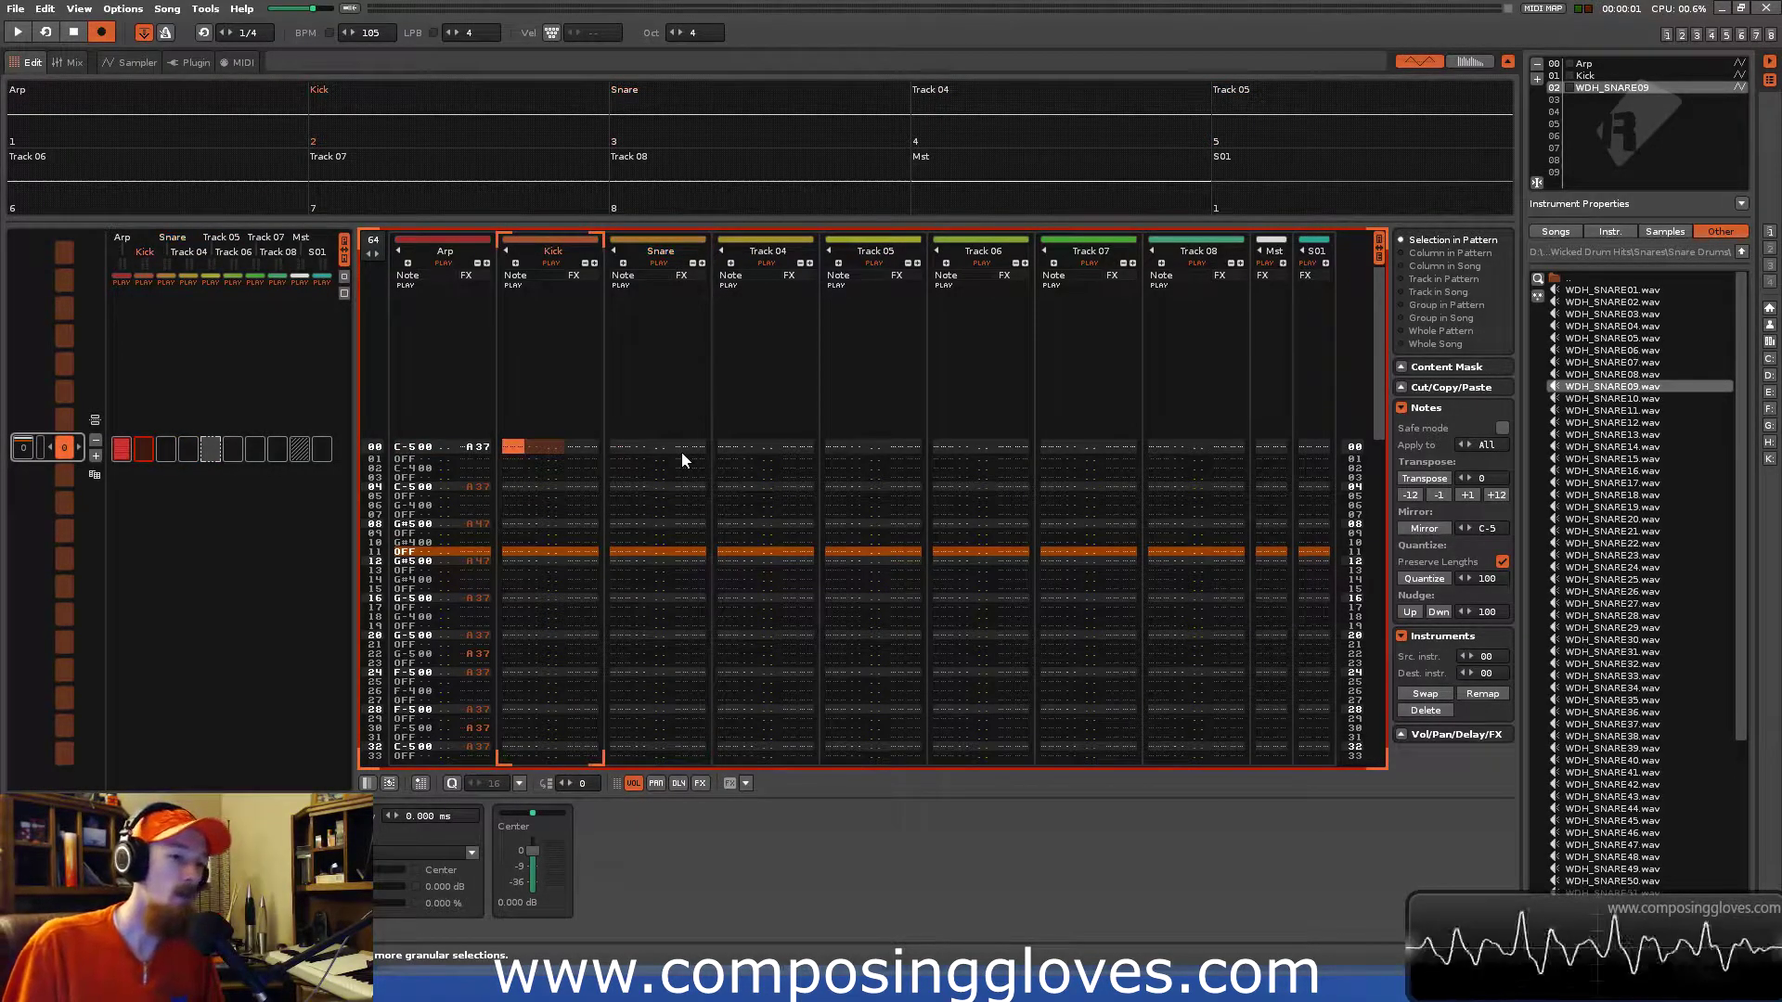
{"action": "key", "text": "q"}
{"action": "key", "text": "KP_Divide"}
{"action": "key", "text": "q"}
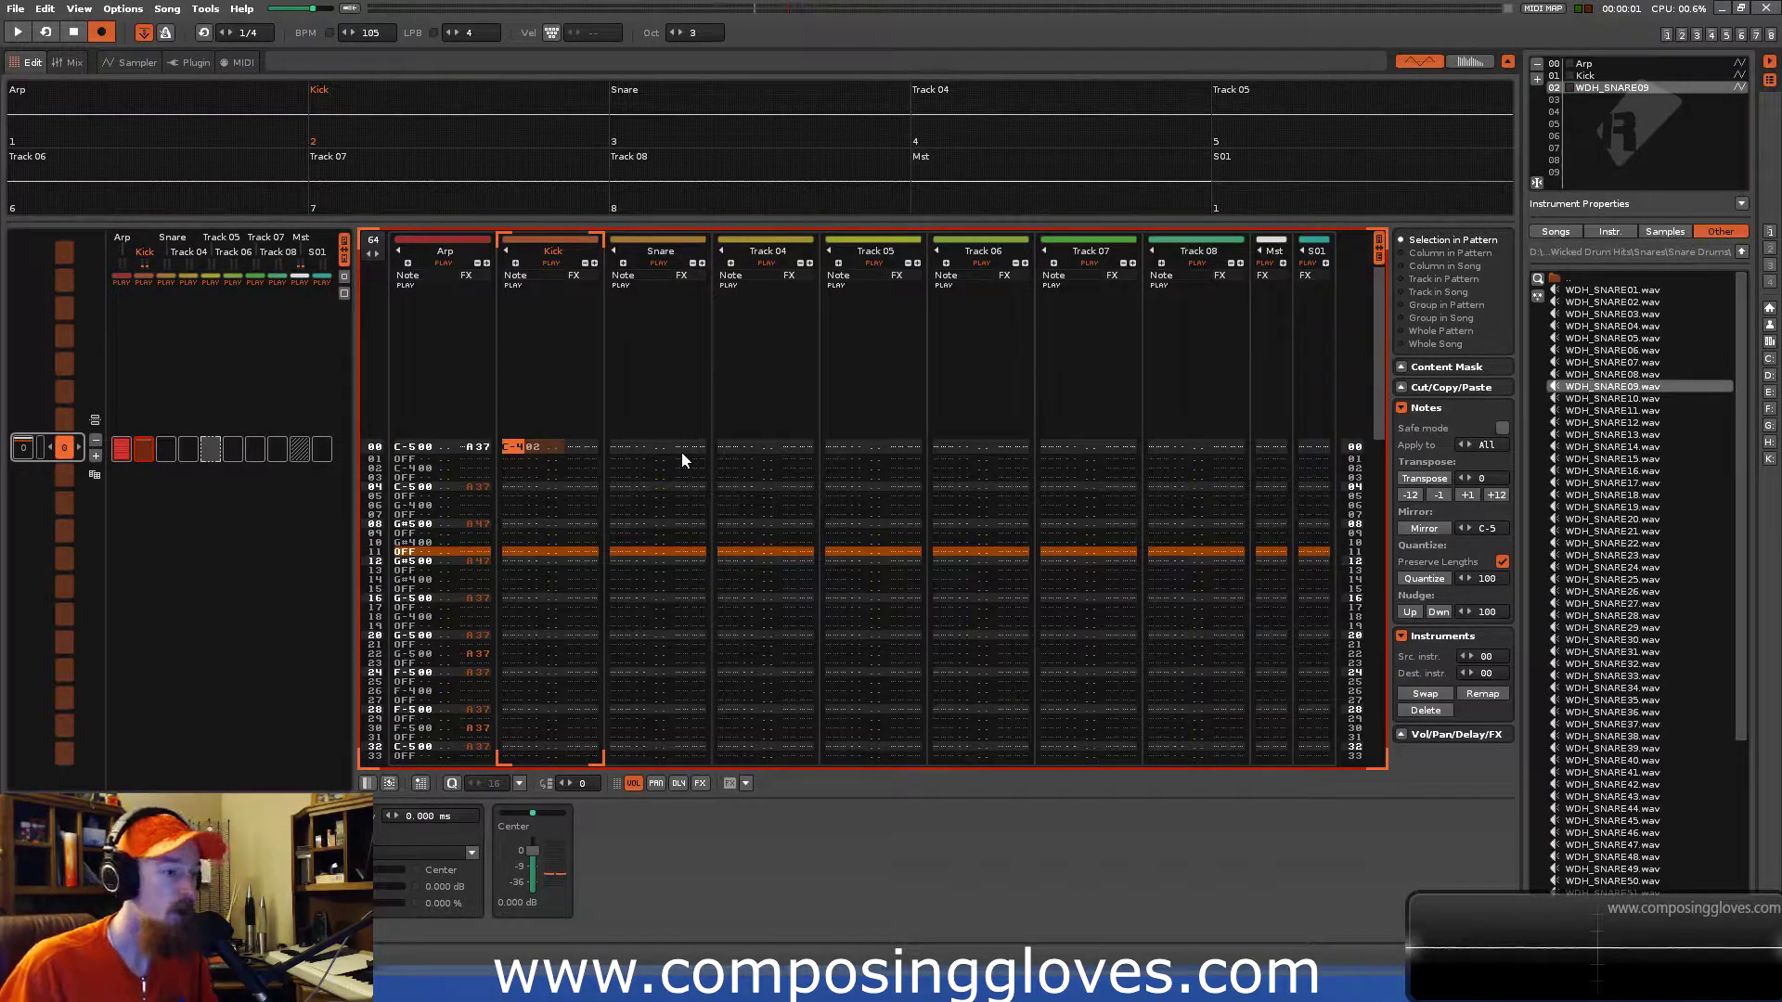
Select the Kick instrument and re-enter C-4 on line 00 of the Kick track with instrument 01.
{"action": "key", "text": "KP_Subtract"}
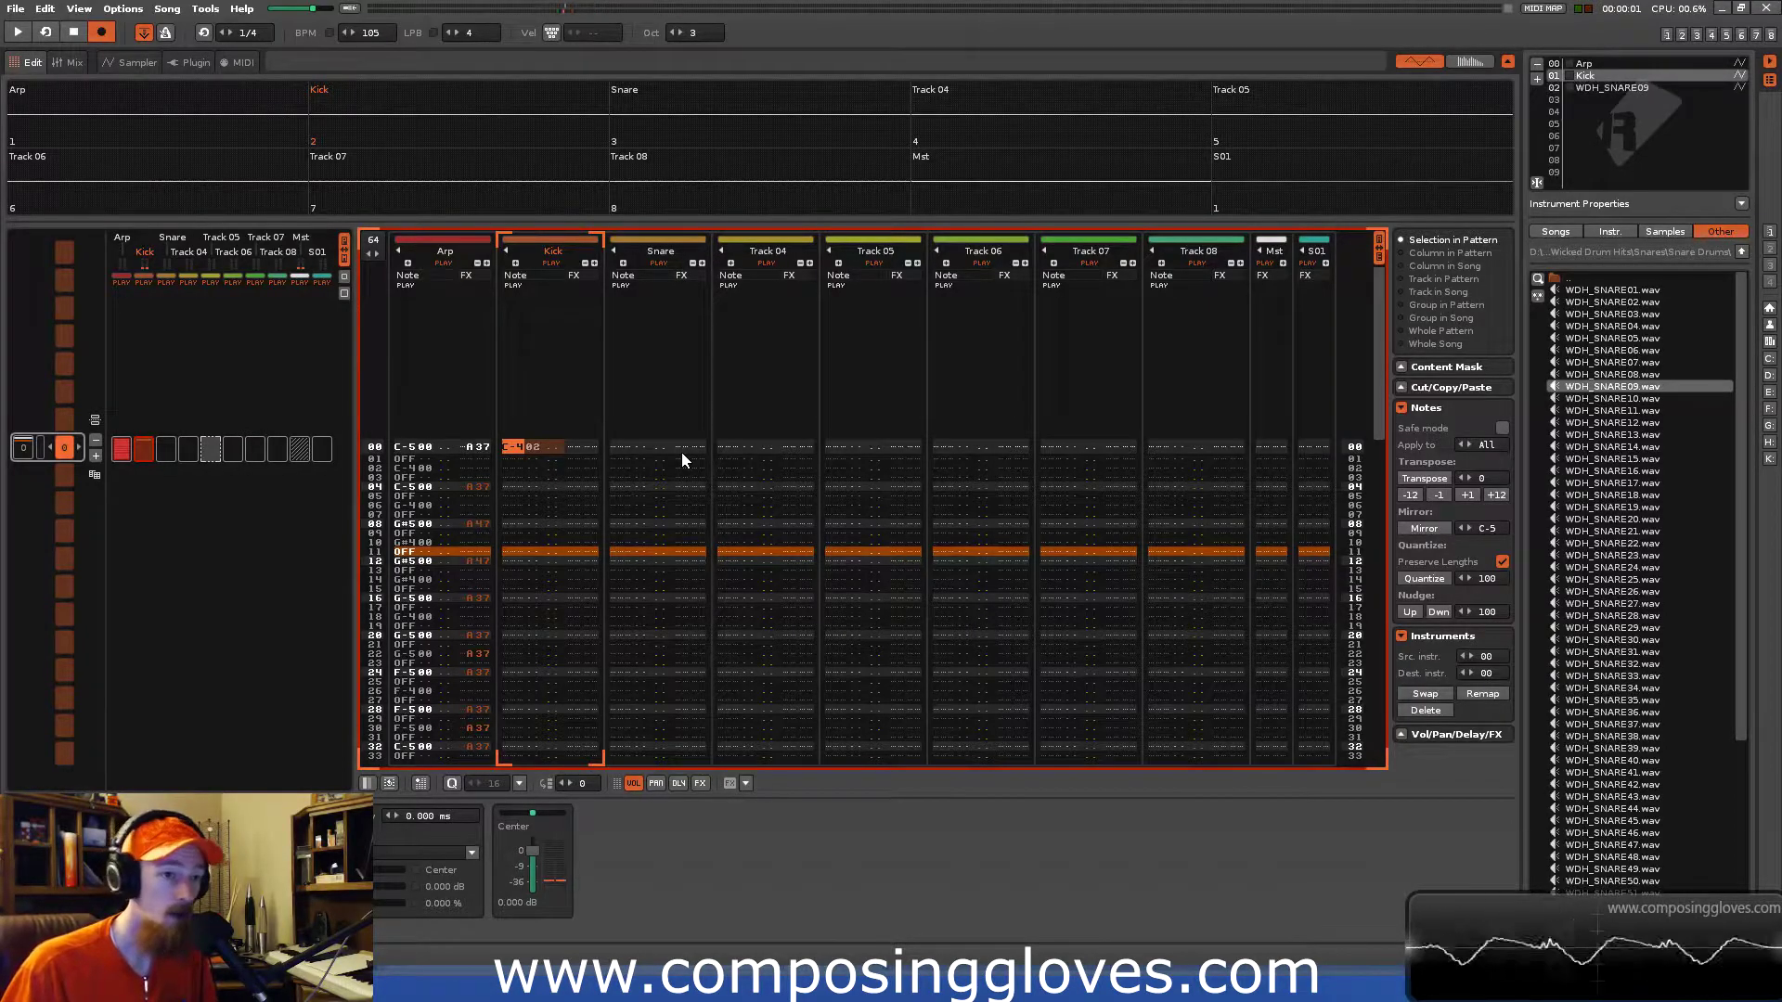
{"action": "left_click", "coordinate": [1628, 87]}
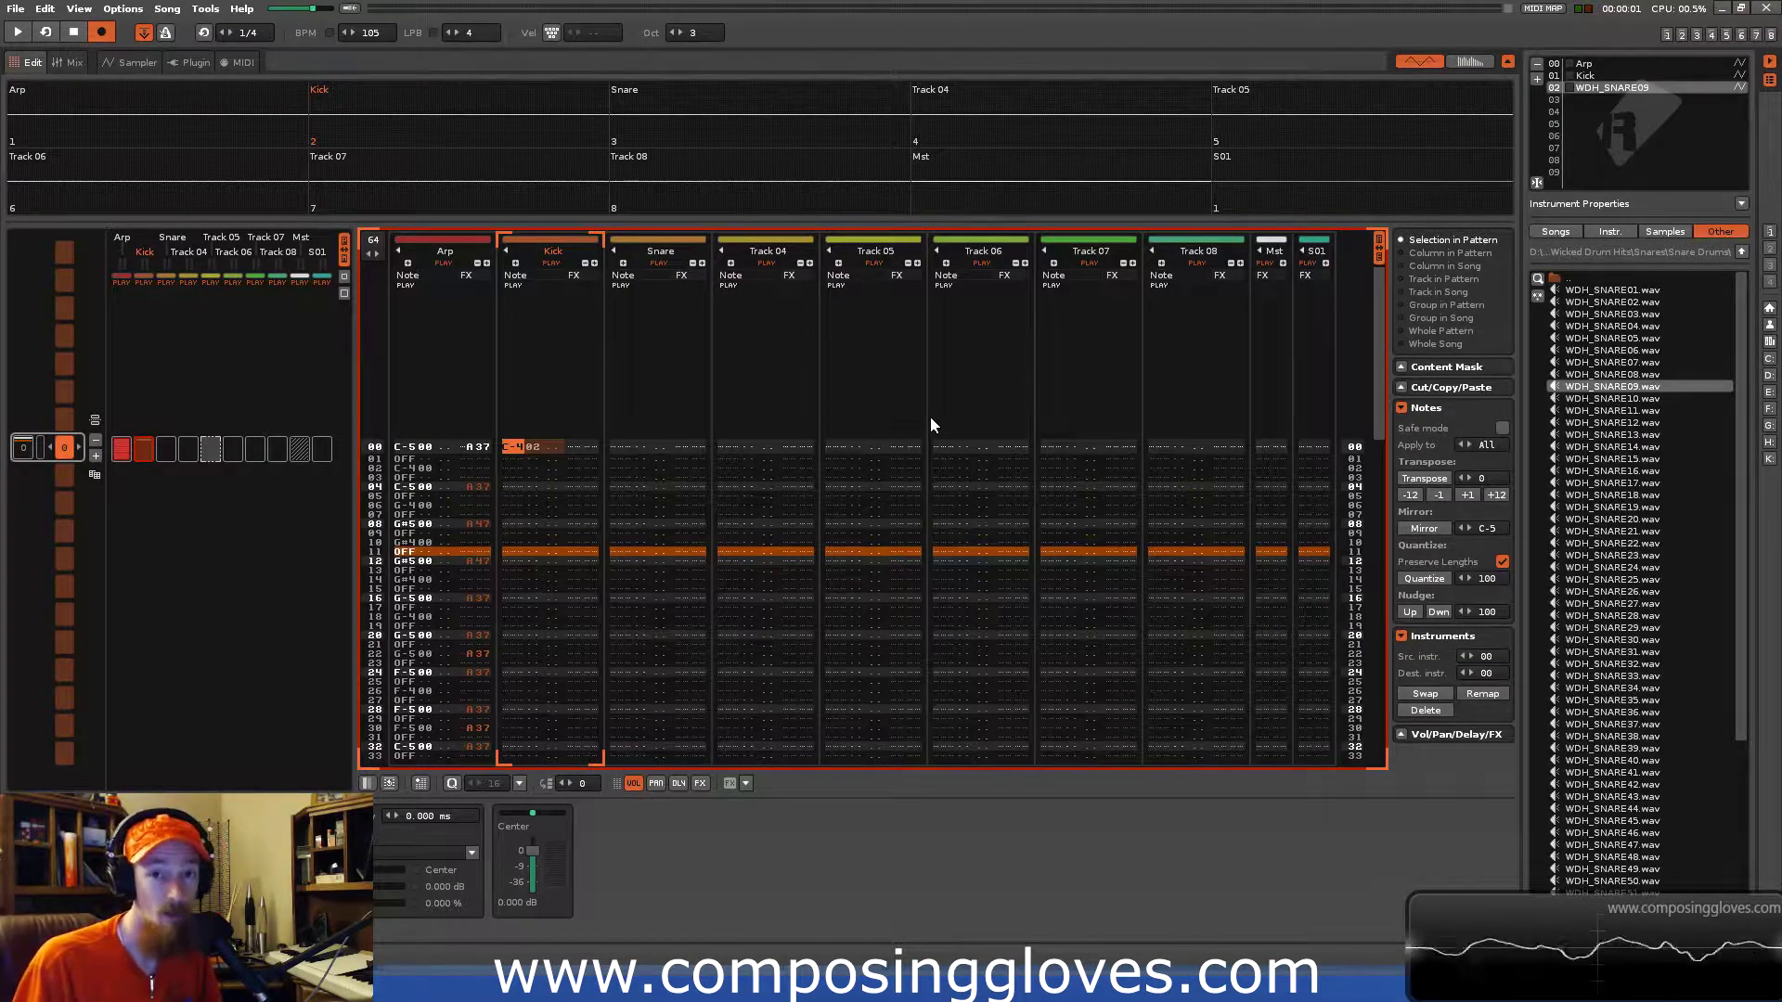
{"action": "key", "text": "alt+Up"}
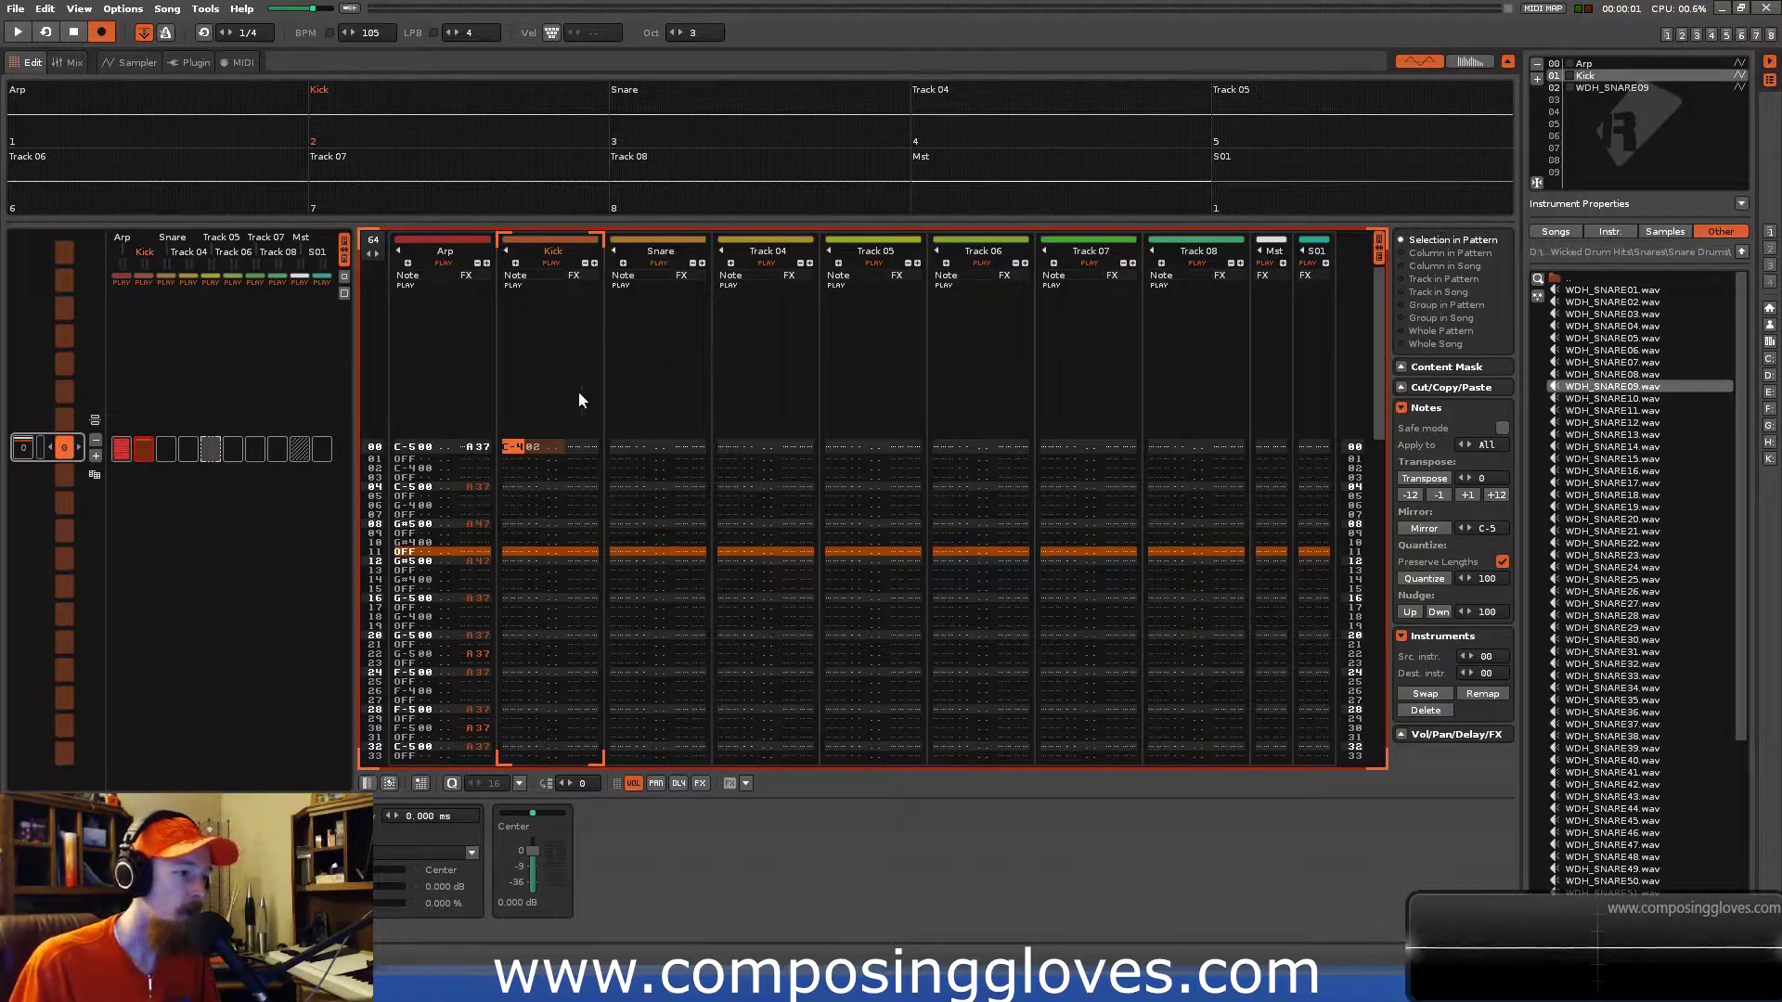
{"action": "key", "text": "q"}
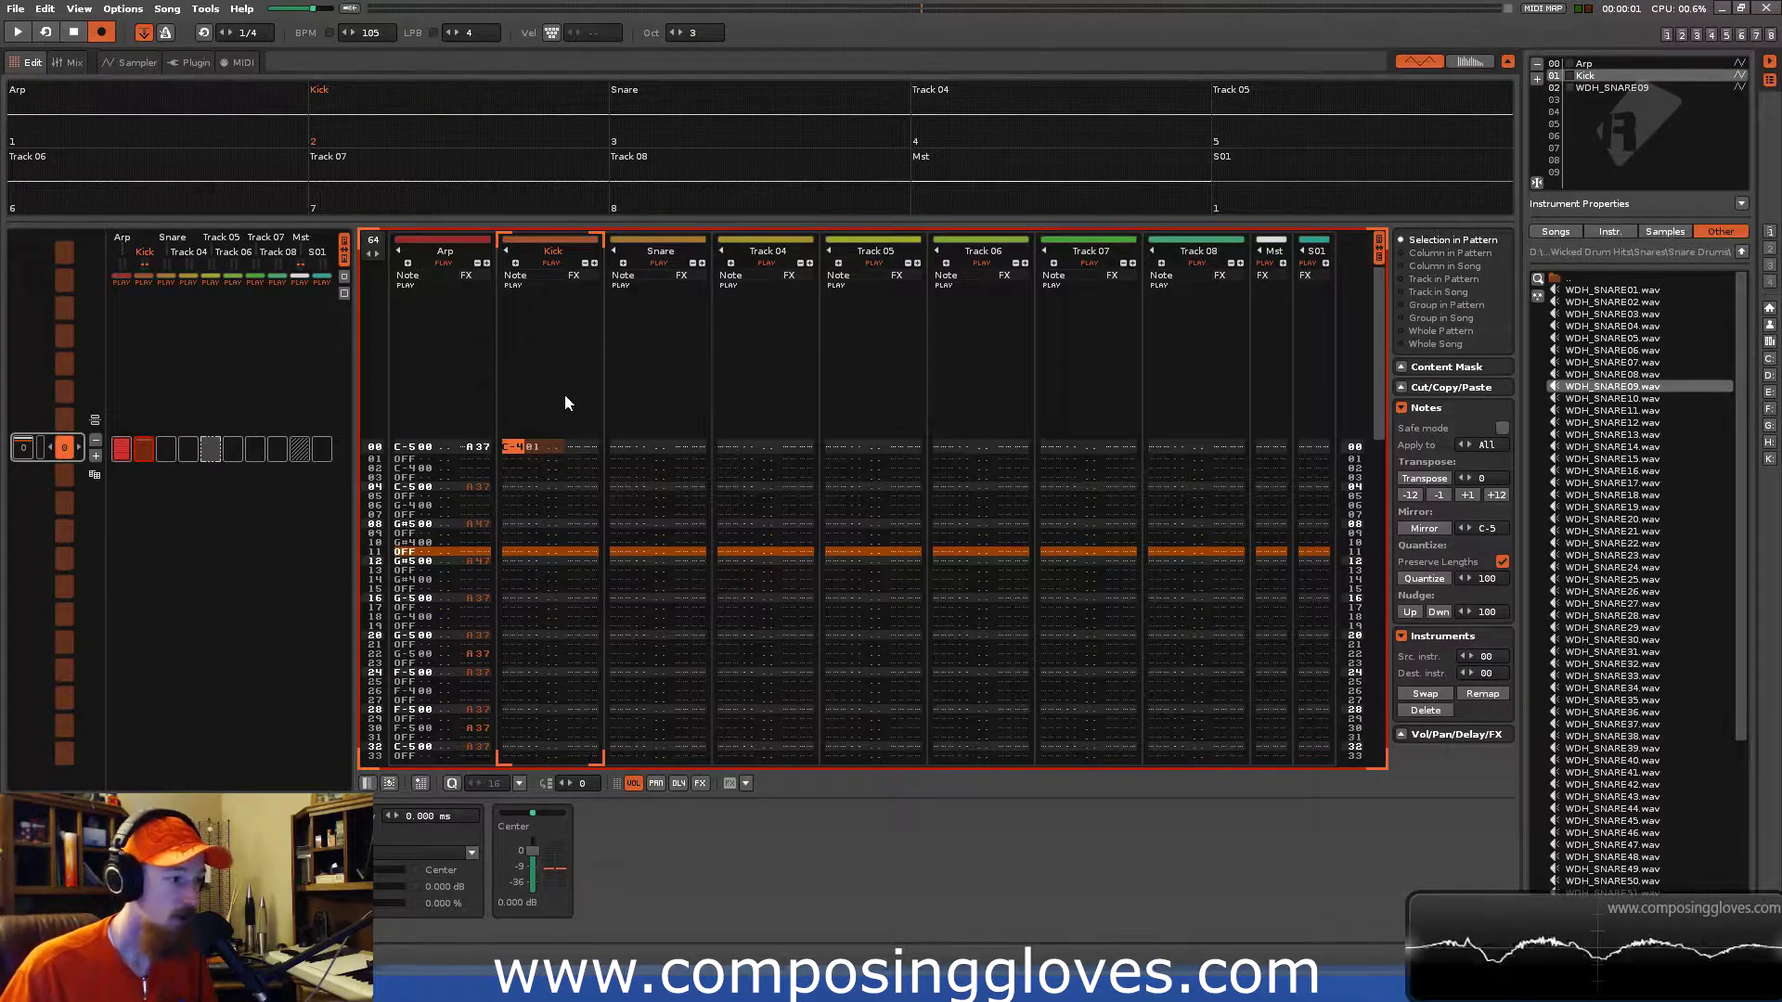
Select the WDH_SNARE09 instrument and enter C-4 on line 04 of the Snare track.
{"action": "key", "text": "Down"}
{"action": "key", "text": "Down"}
{"action": "key", "text": "Down"}
{"action": "key", "text": "Down"}
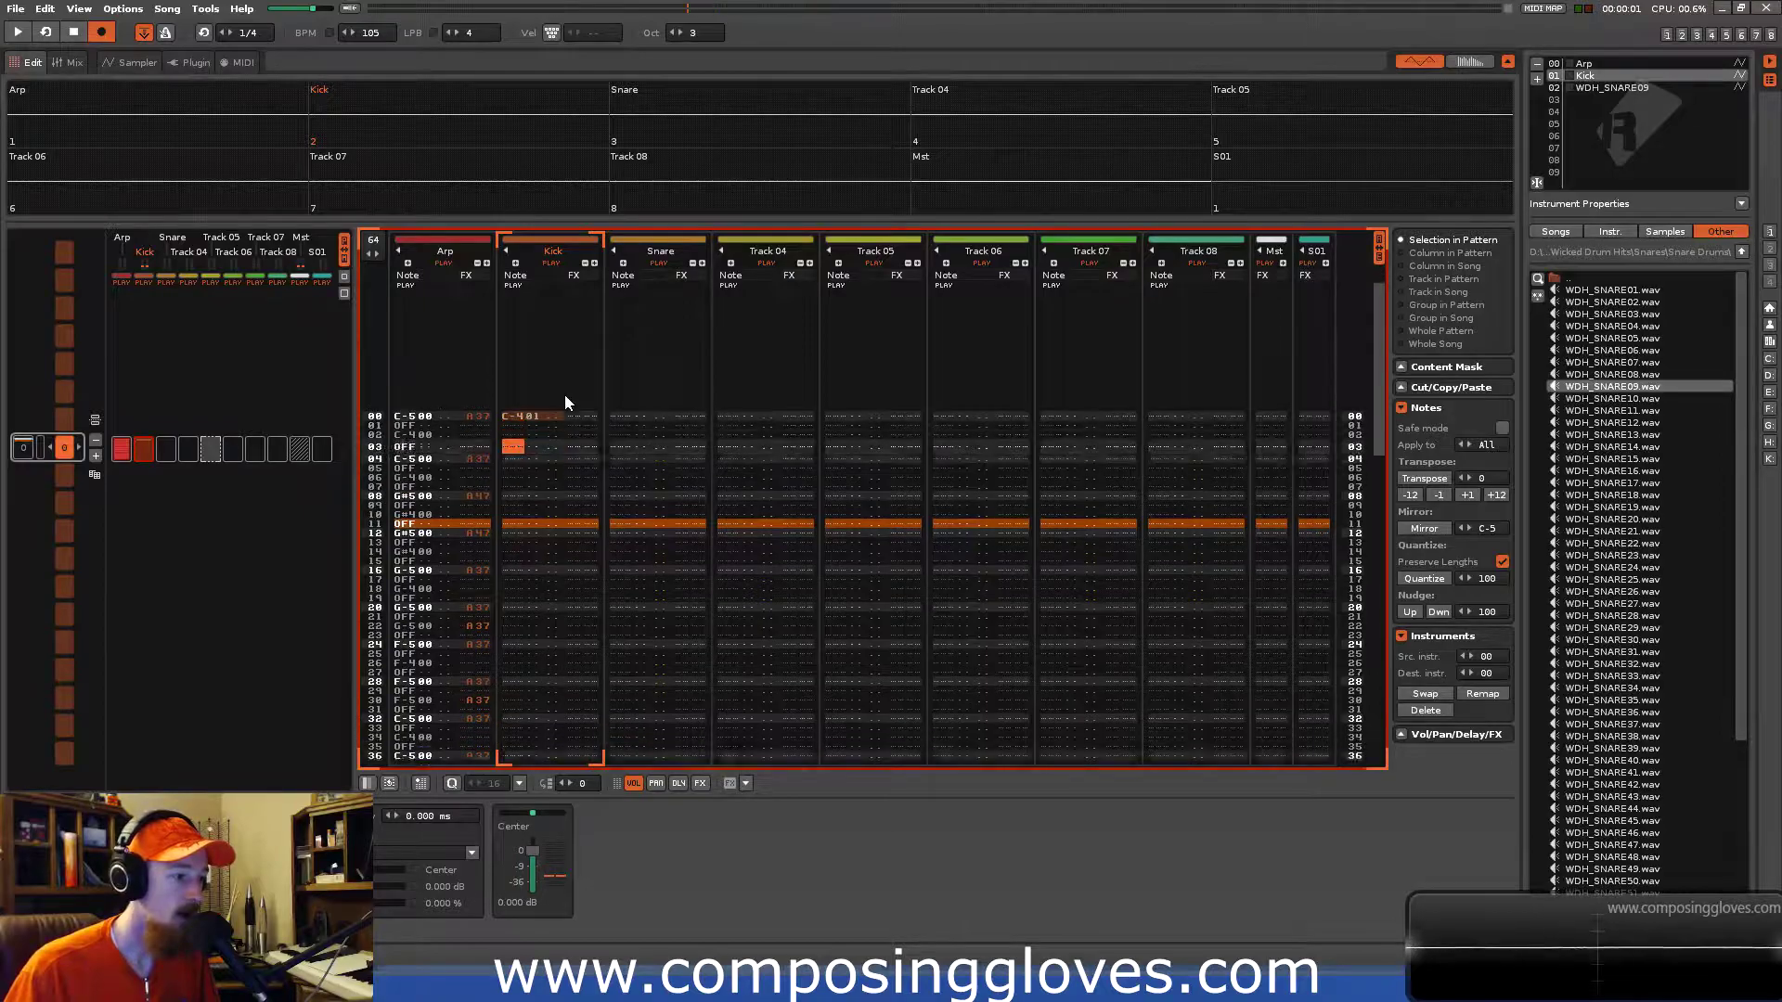
{"action": "key", "text": "Right"}
{"action": "key", "text": "Tab"}
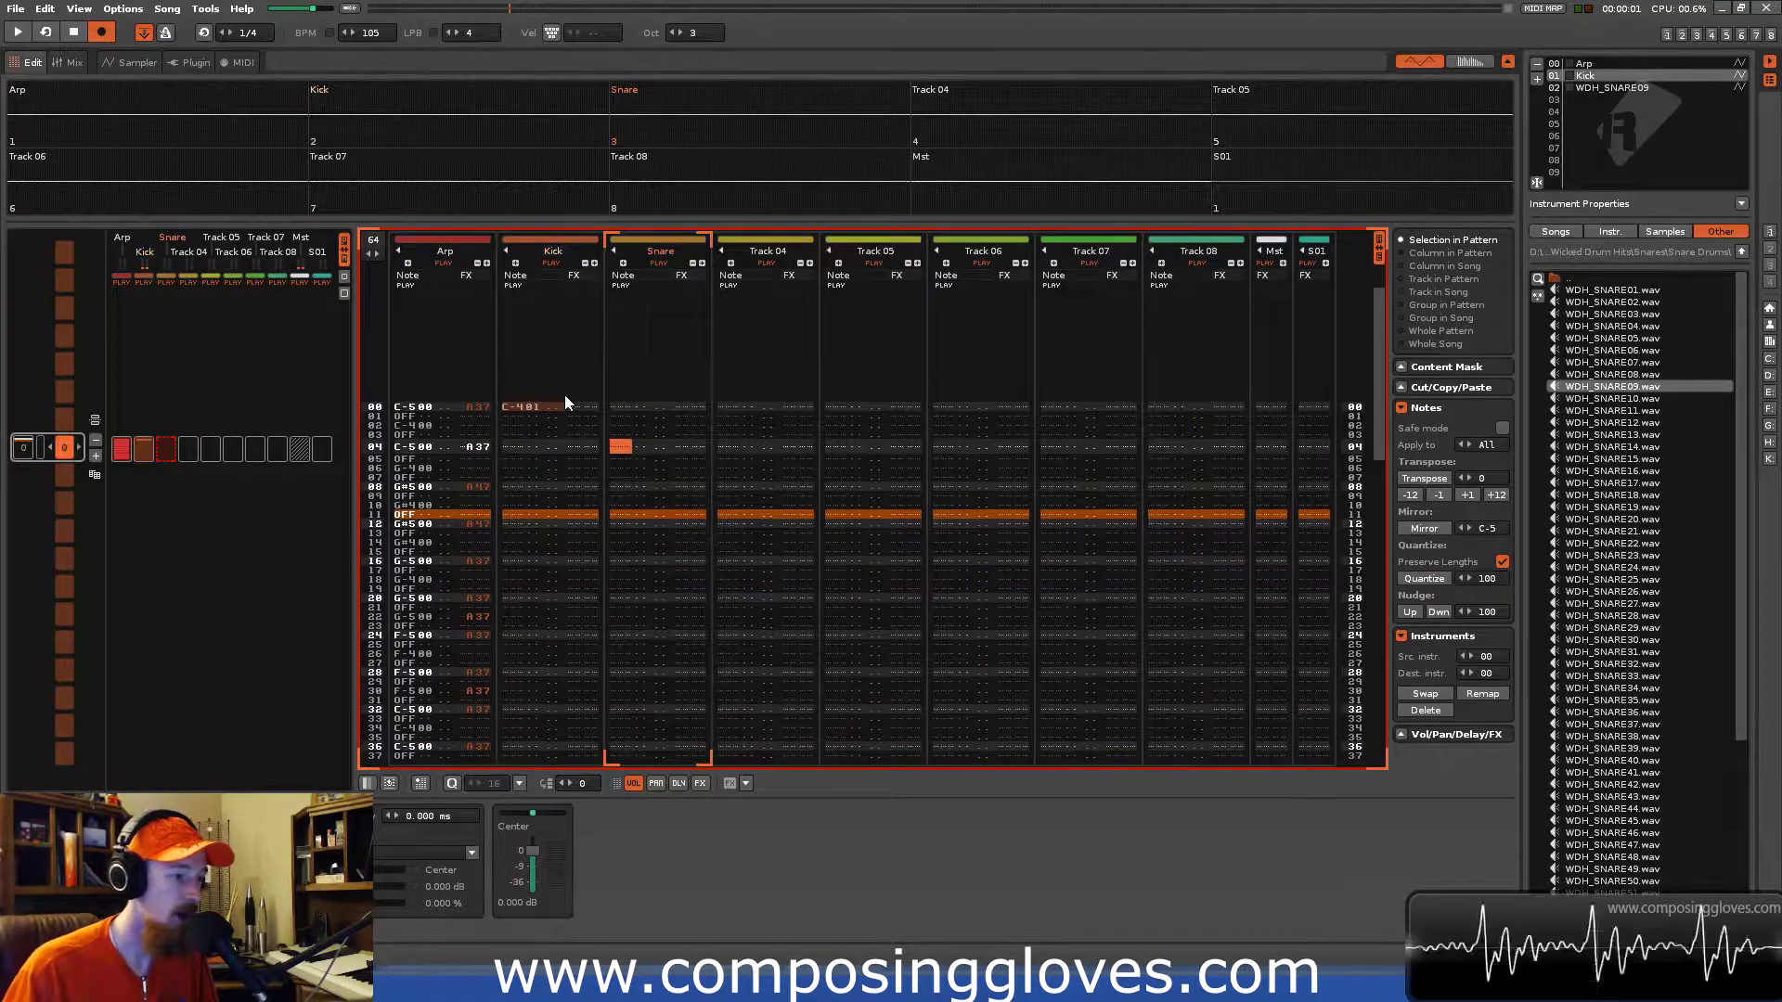
{"action": "key", "text": "alt+Down"}
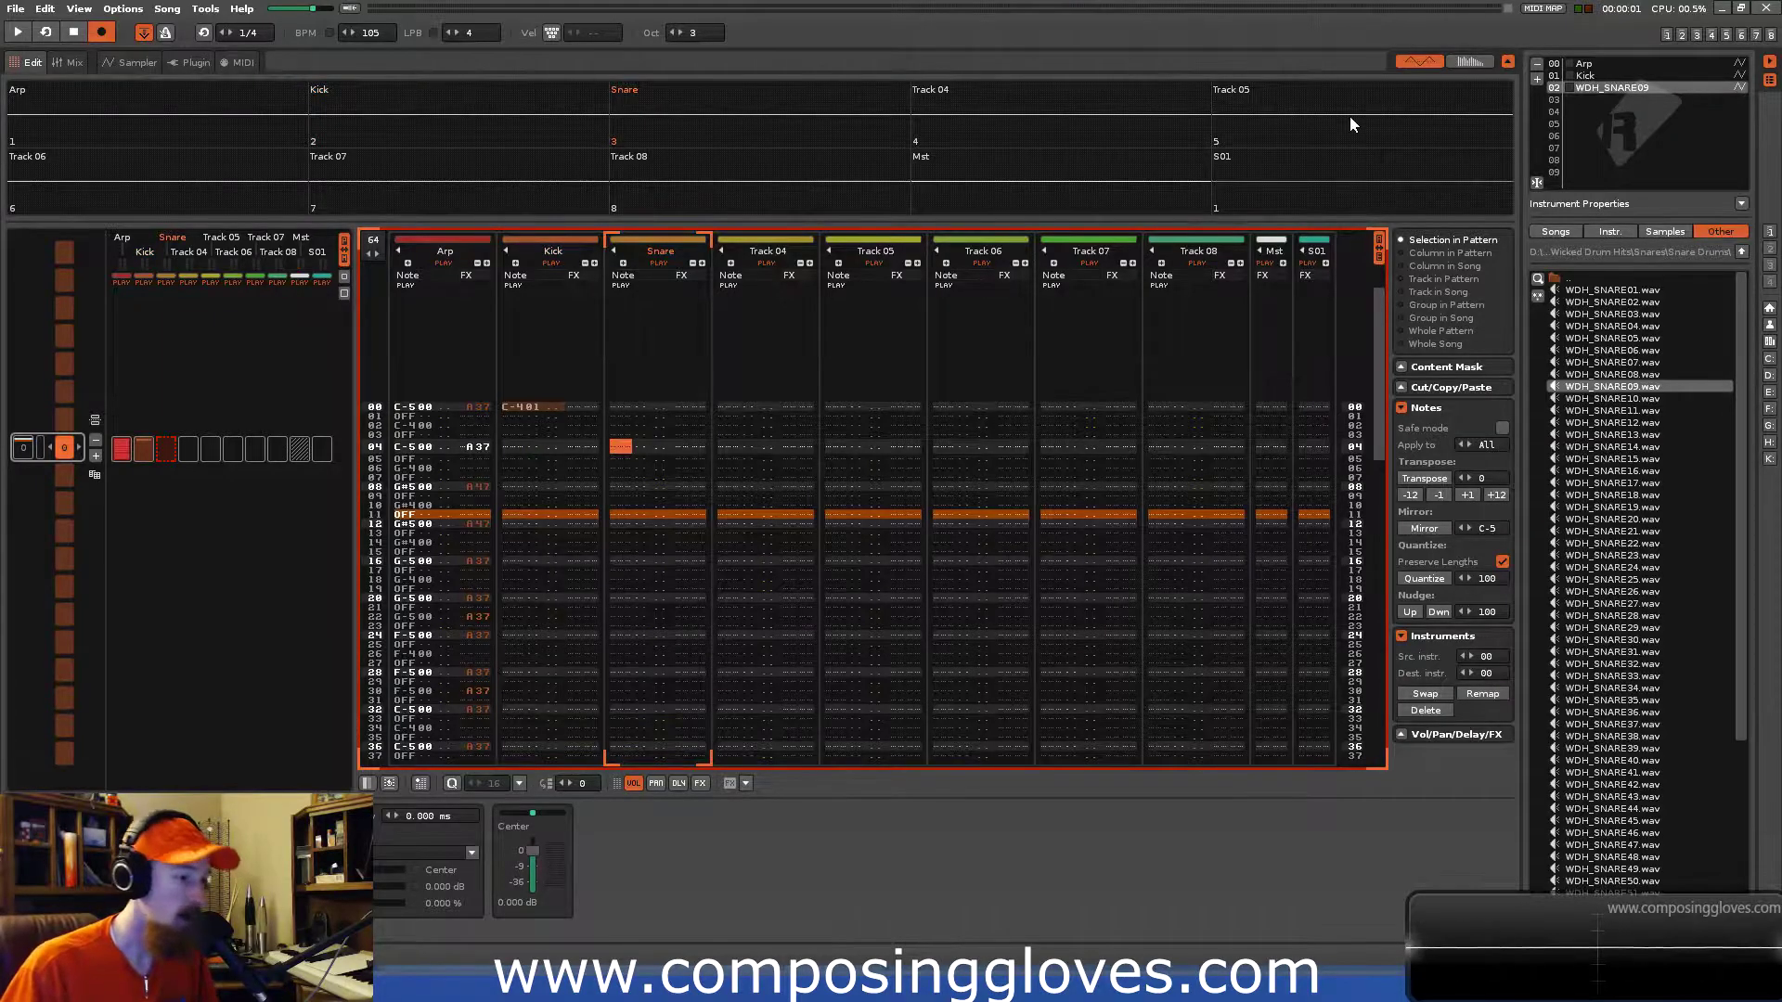
{"action": "key", "text": "q"}
Select the Kick instrument and enter C-4 on line 10 of the Kick track.
{"action": "key", "text": "Left"}
{"action": "key", "text": "Left"}
{"action": "key", "text": "Left"}
{"action": "key", "text": "Left"}
{"action": "key", "text": "Left"}
{"action": "key", "text": "Down"}
{"action": "key", "text": "Left"}
{"action": "key", "text": "Left"}
{"action": "key", "text": "Left"}
{"action": "key", "text": "Left"}
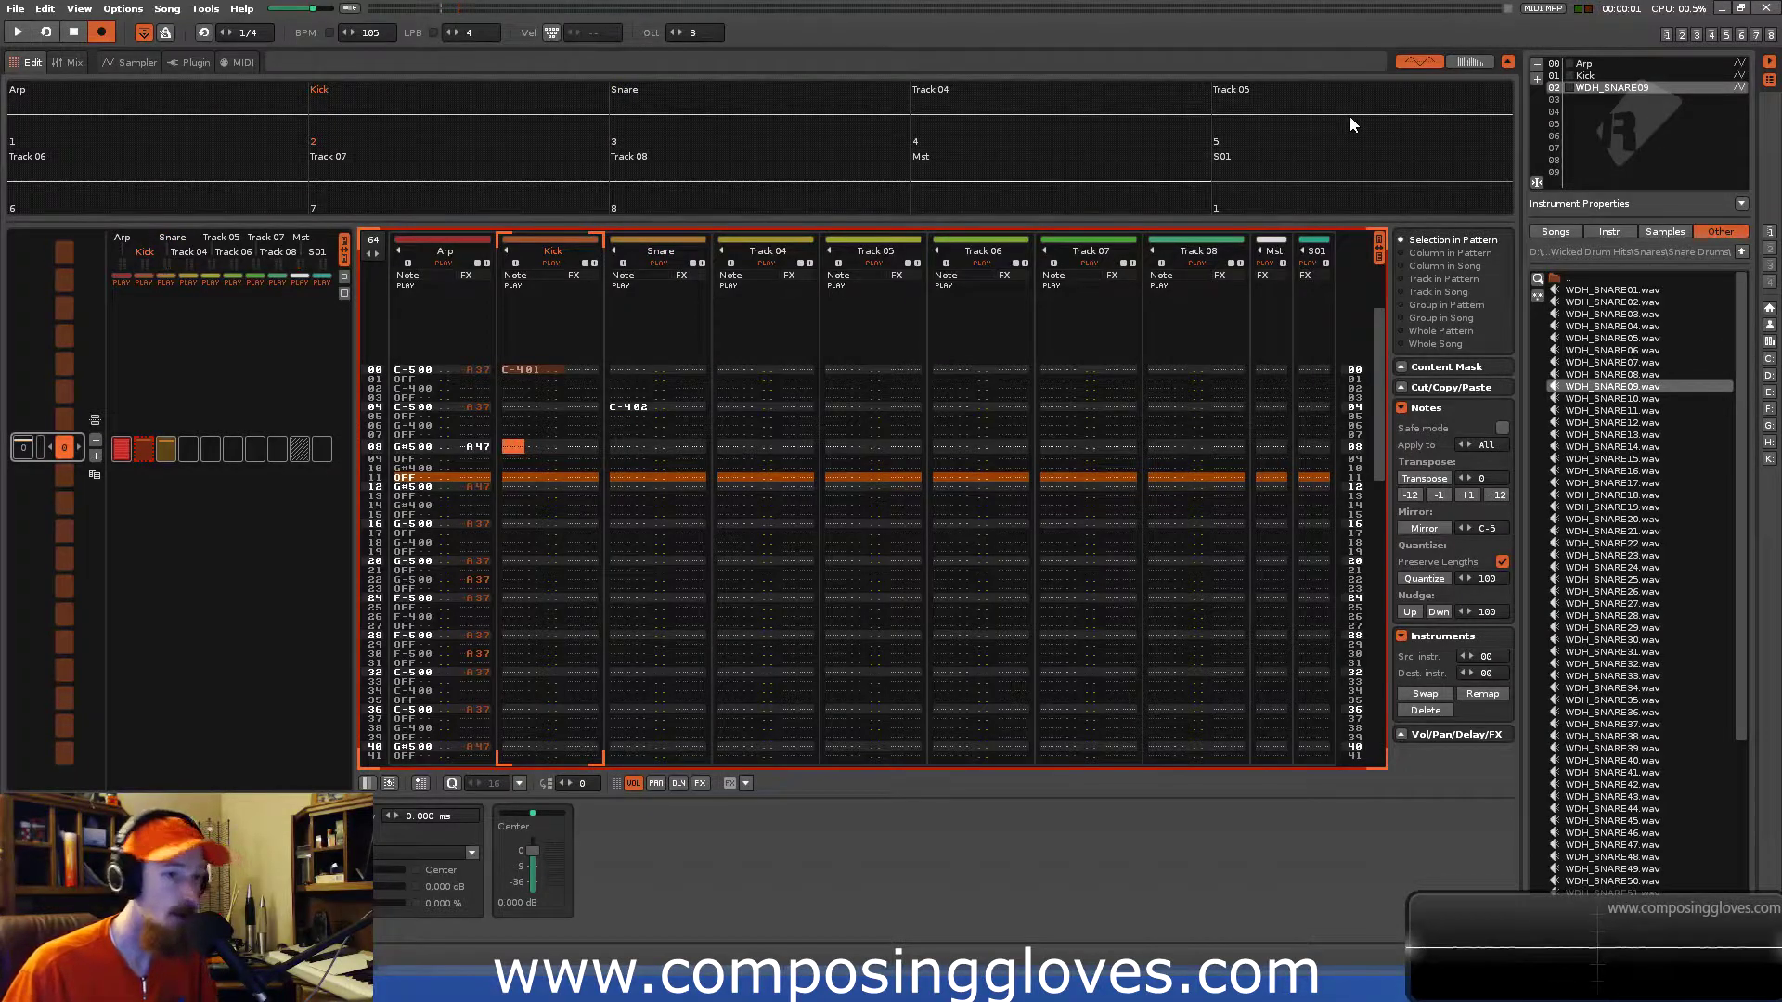
{"action": "key", "text": "ctrl+Up"}
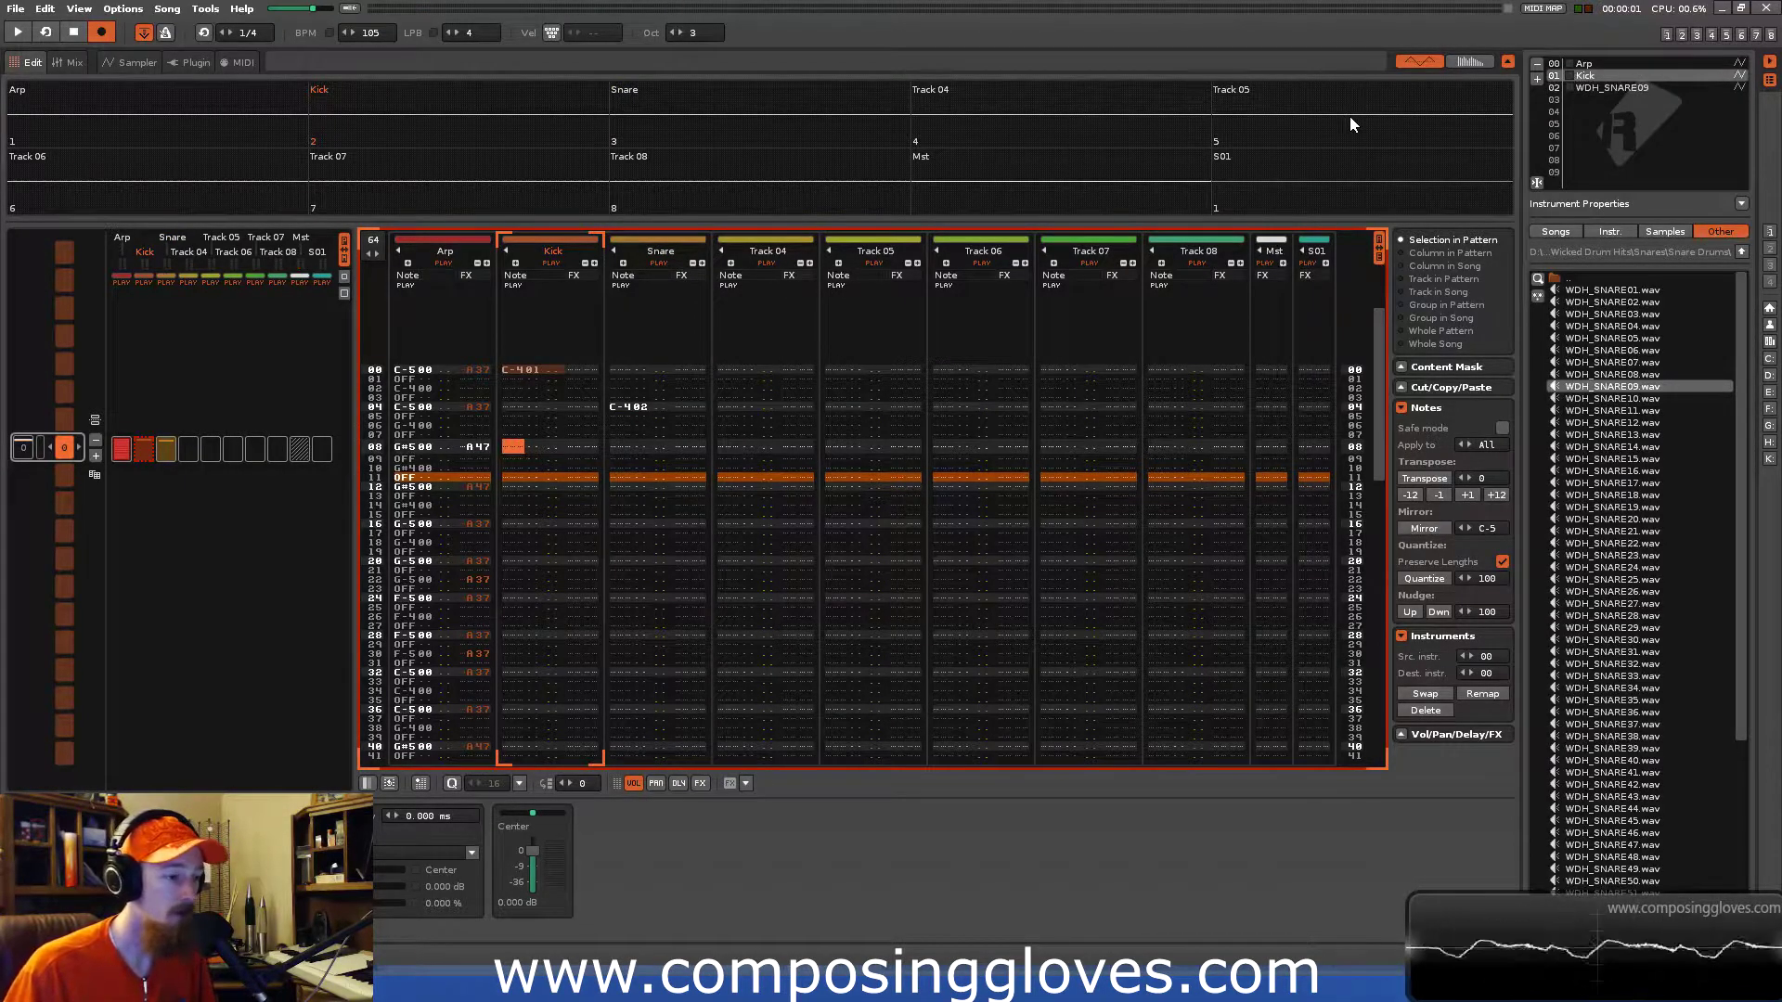
{"action": "key", "text": "Down"}
{"action": "key", "text": "Down"}
{"action": "key", "text": "q"}
Enter a second C-4 snare hit with instrument 02 on line 12 of the Snare track.
{"action": "key", "text": "Down"}
{"action": "key", "text": "Down"}
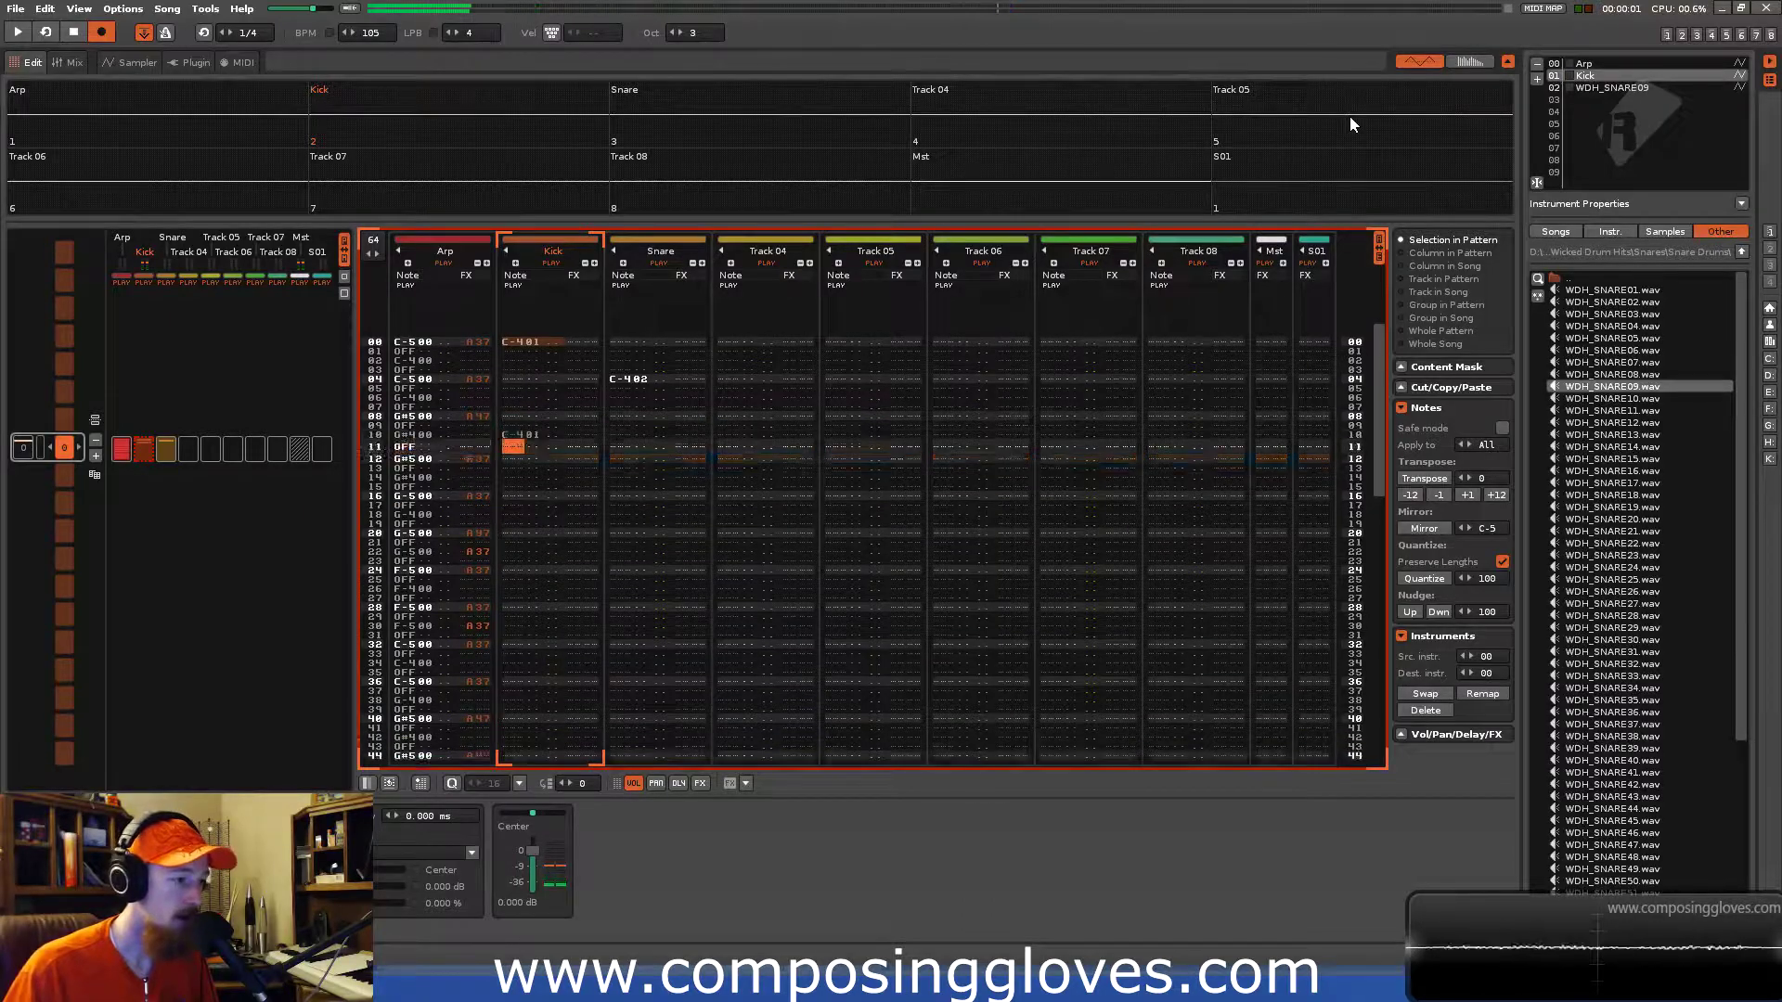
{"action": "key", "text": "Right"}
{"action": "key", "text": "q"}
{"action": "key", "text": "Right"}
{"action": "key", "text": "Right"}
{"action": "key", "text": "Right"}
{"action": "key", "text": "Right"}
{"action": "key", "text": "Right"}
{"action": "key", "text": "Right"}
{"action": "key", "text": "Right"}
{"action": "key", "text": "ctrl+Down"}
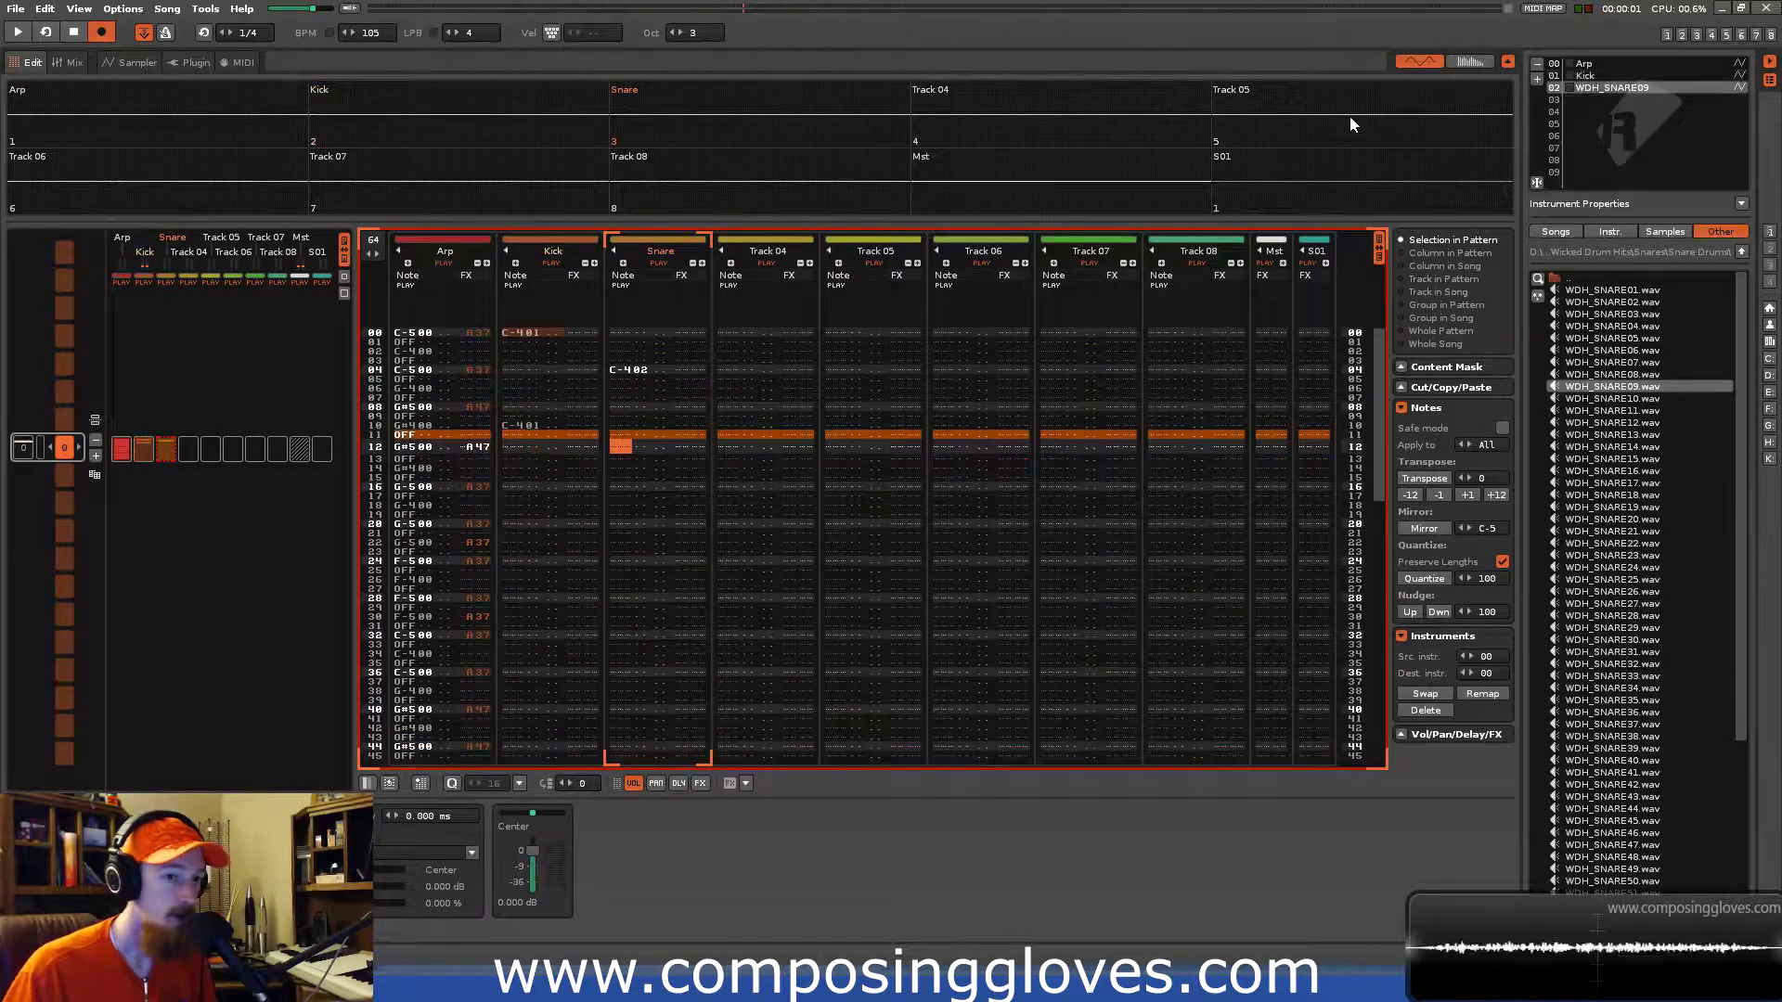
{"action": "key", "text": "ctrl+b"}
{"action": "key", "text": "q"}
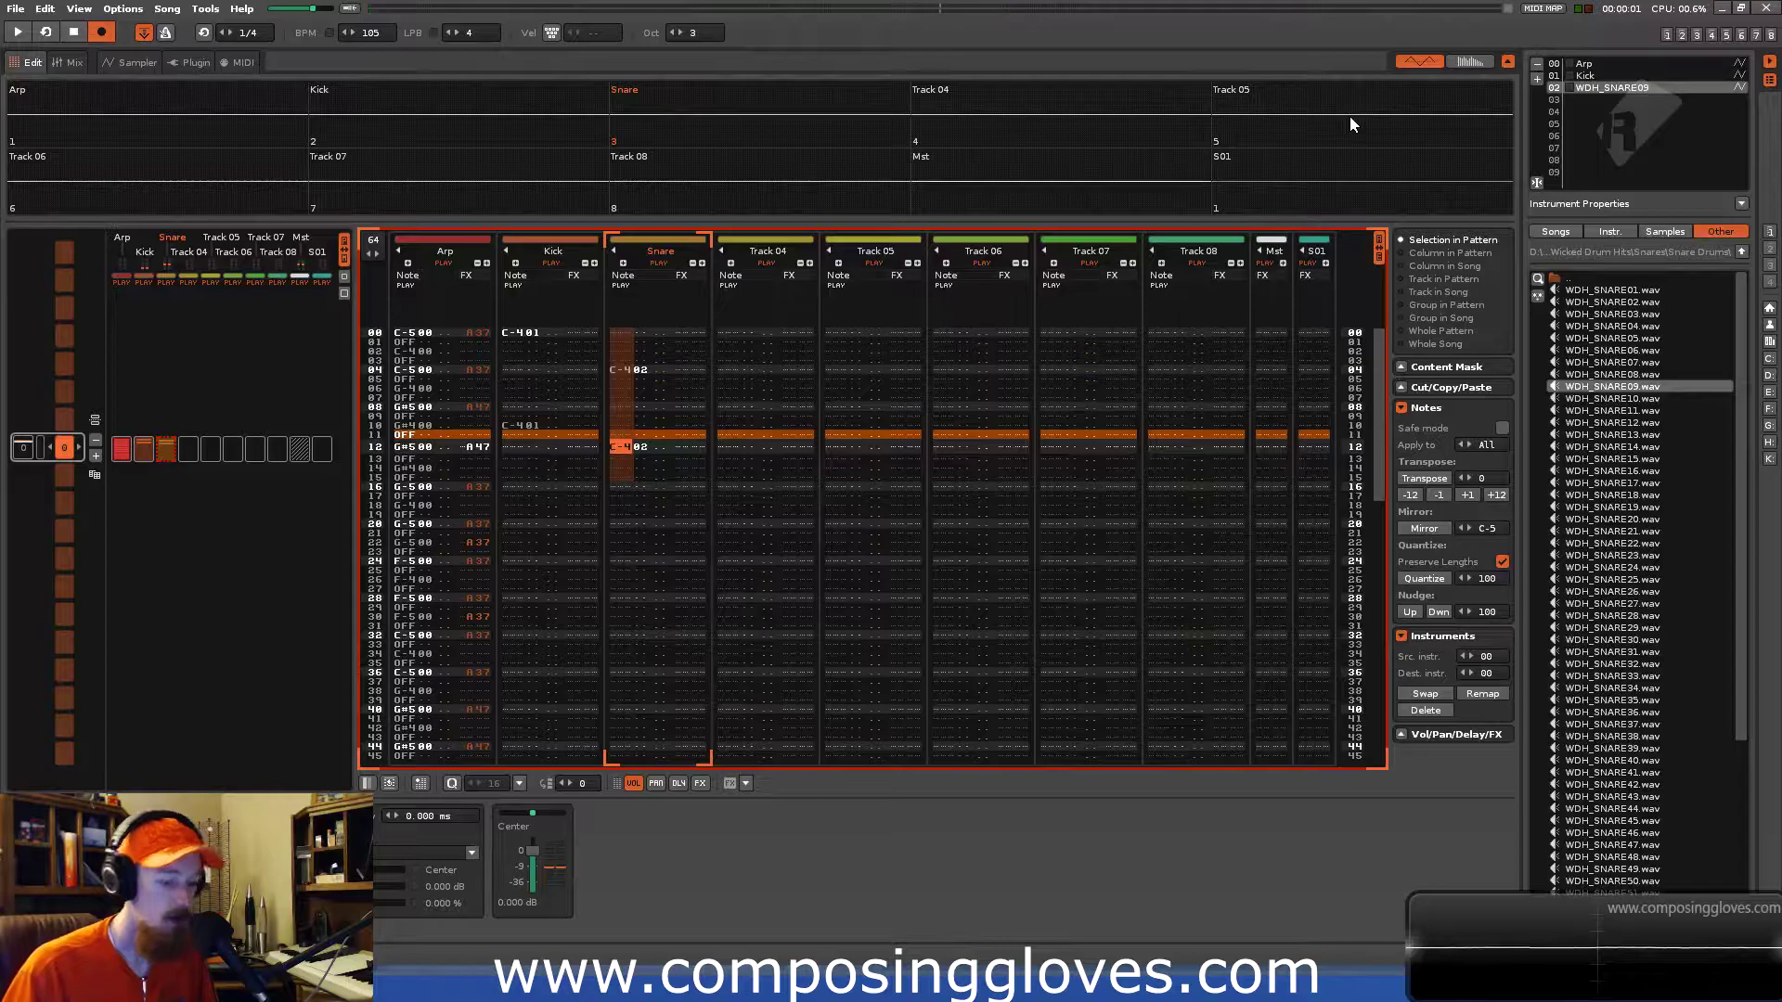
Play back the beat and raise the tempo to 145 BPM.
{"action": "key", "text": "space"}
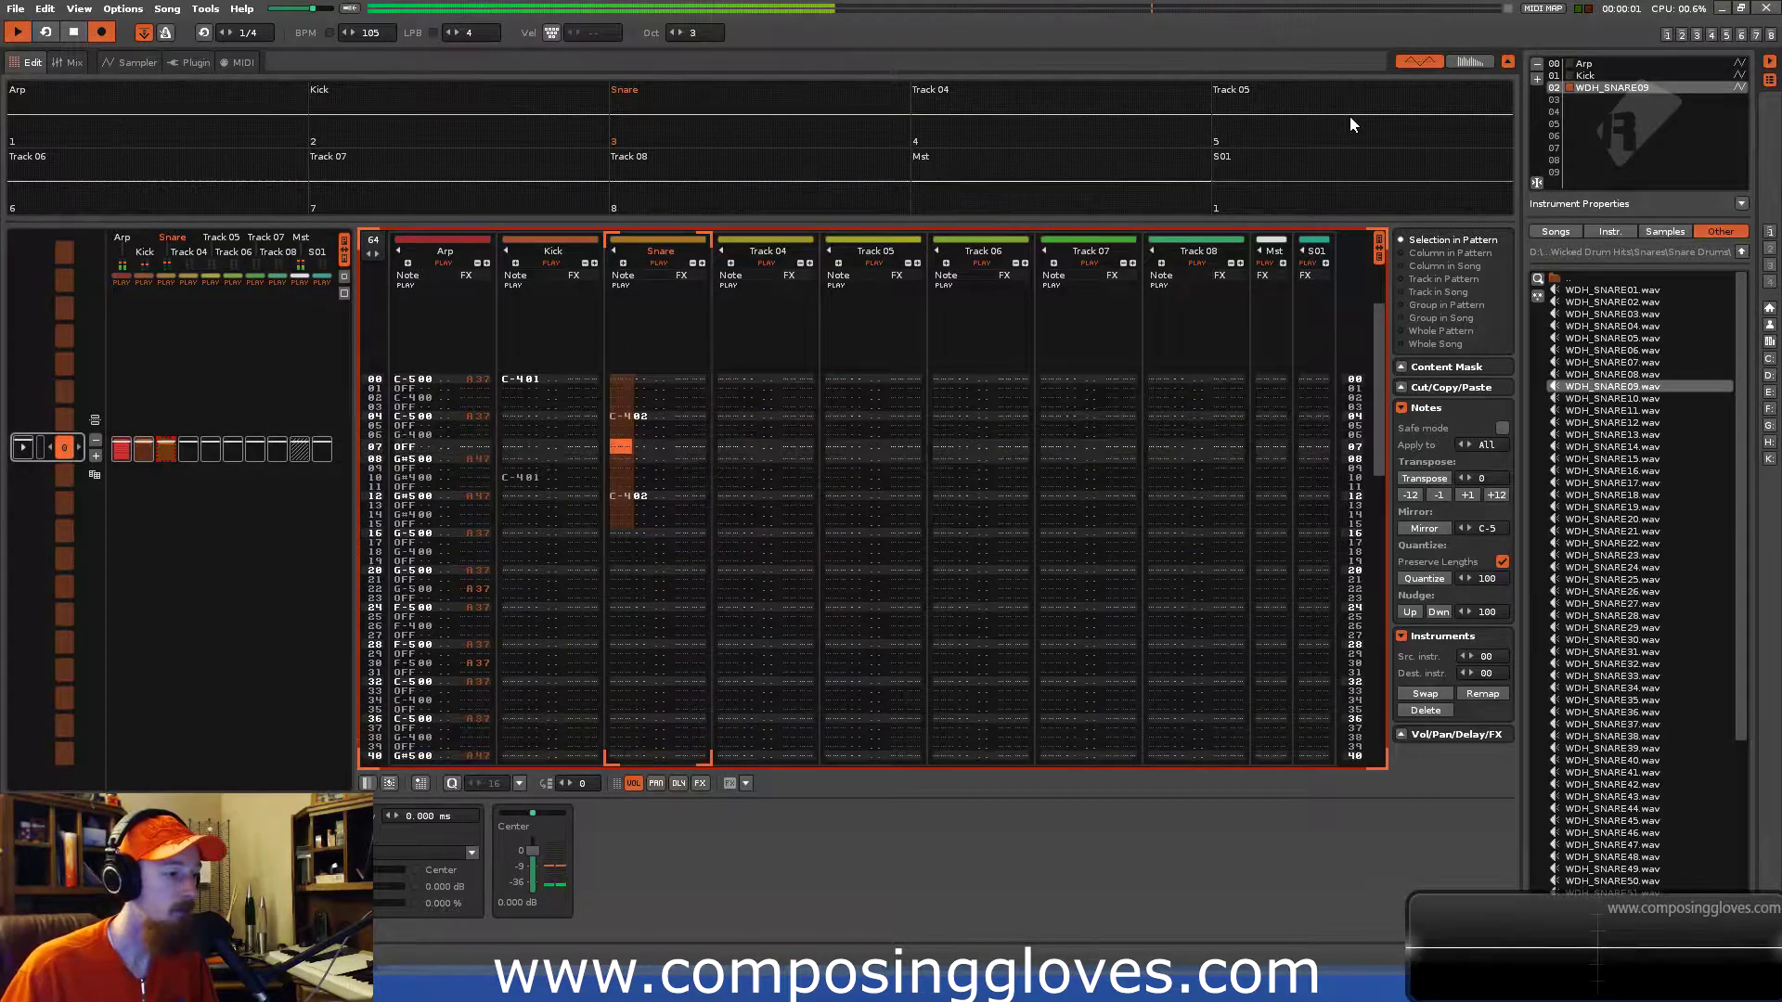
{"action": "key", "text": "space"}
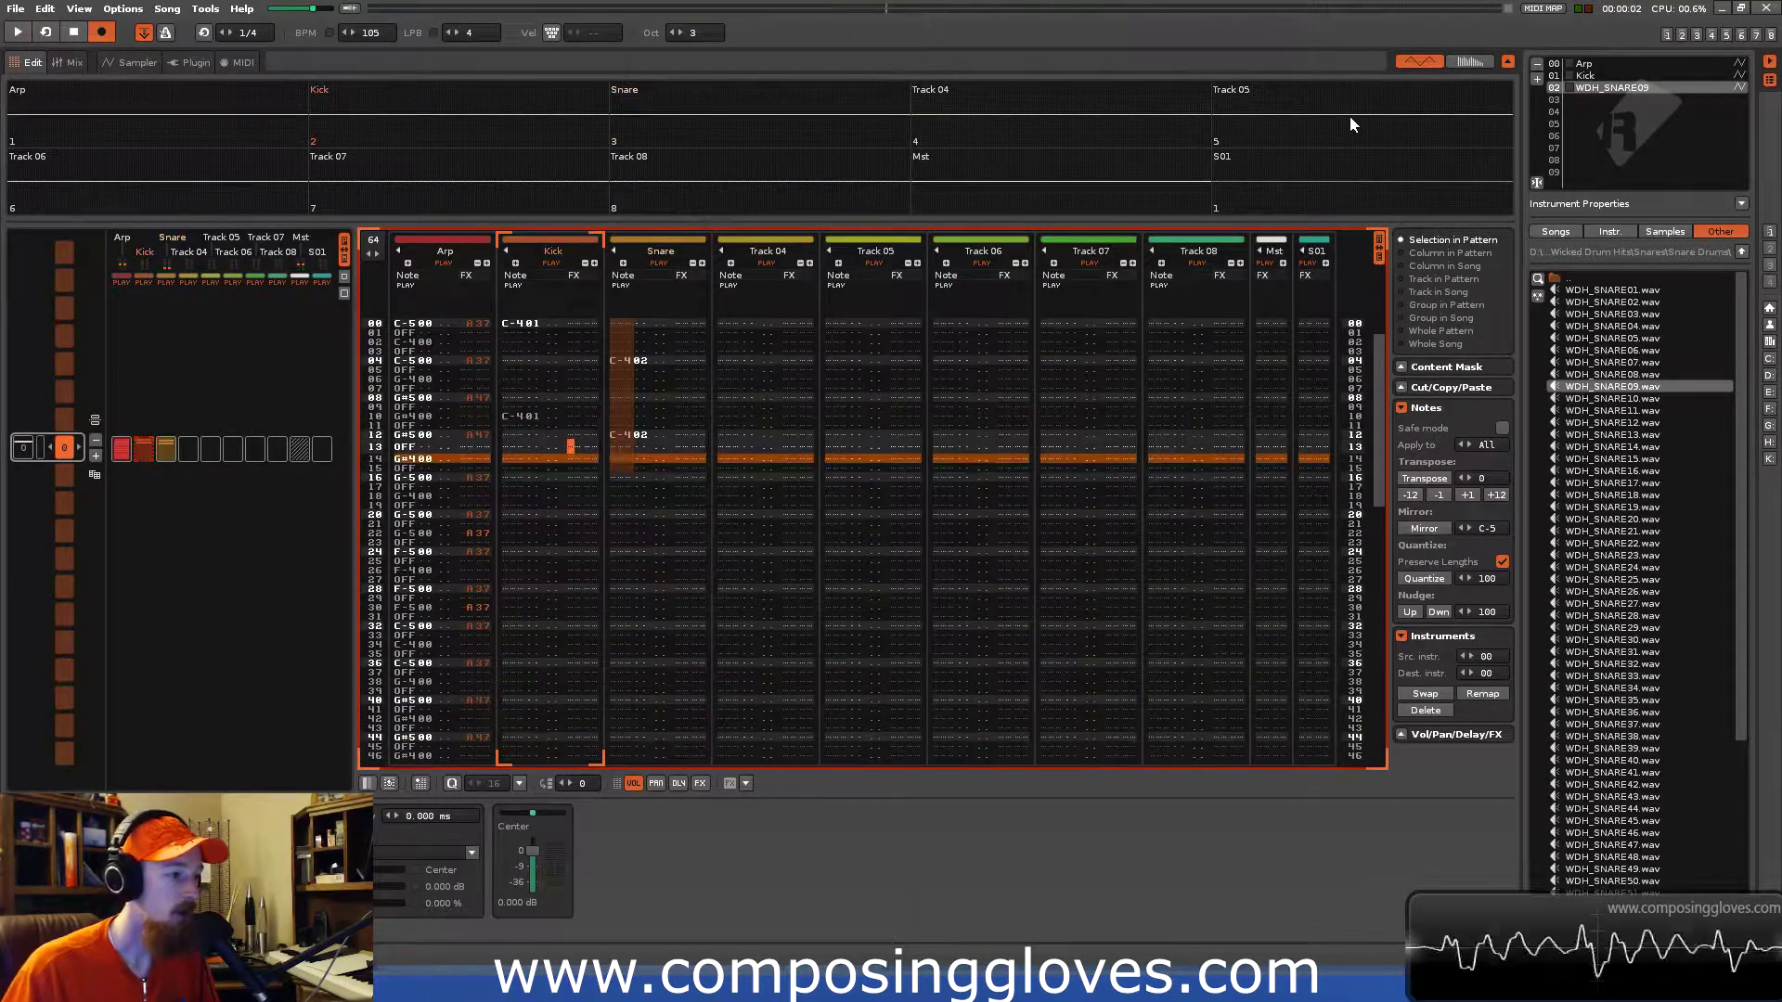
{"action": "key", "text": "shift+Tab"}
{"action": "left_click_drag", "start_coordinate": [385, 39], "coordinate": [385, 28]}
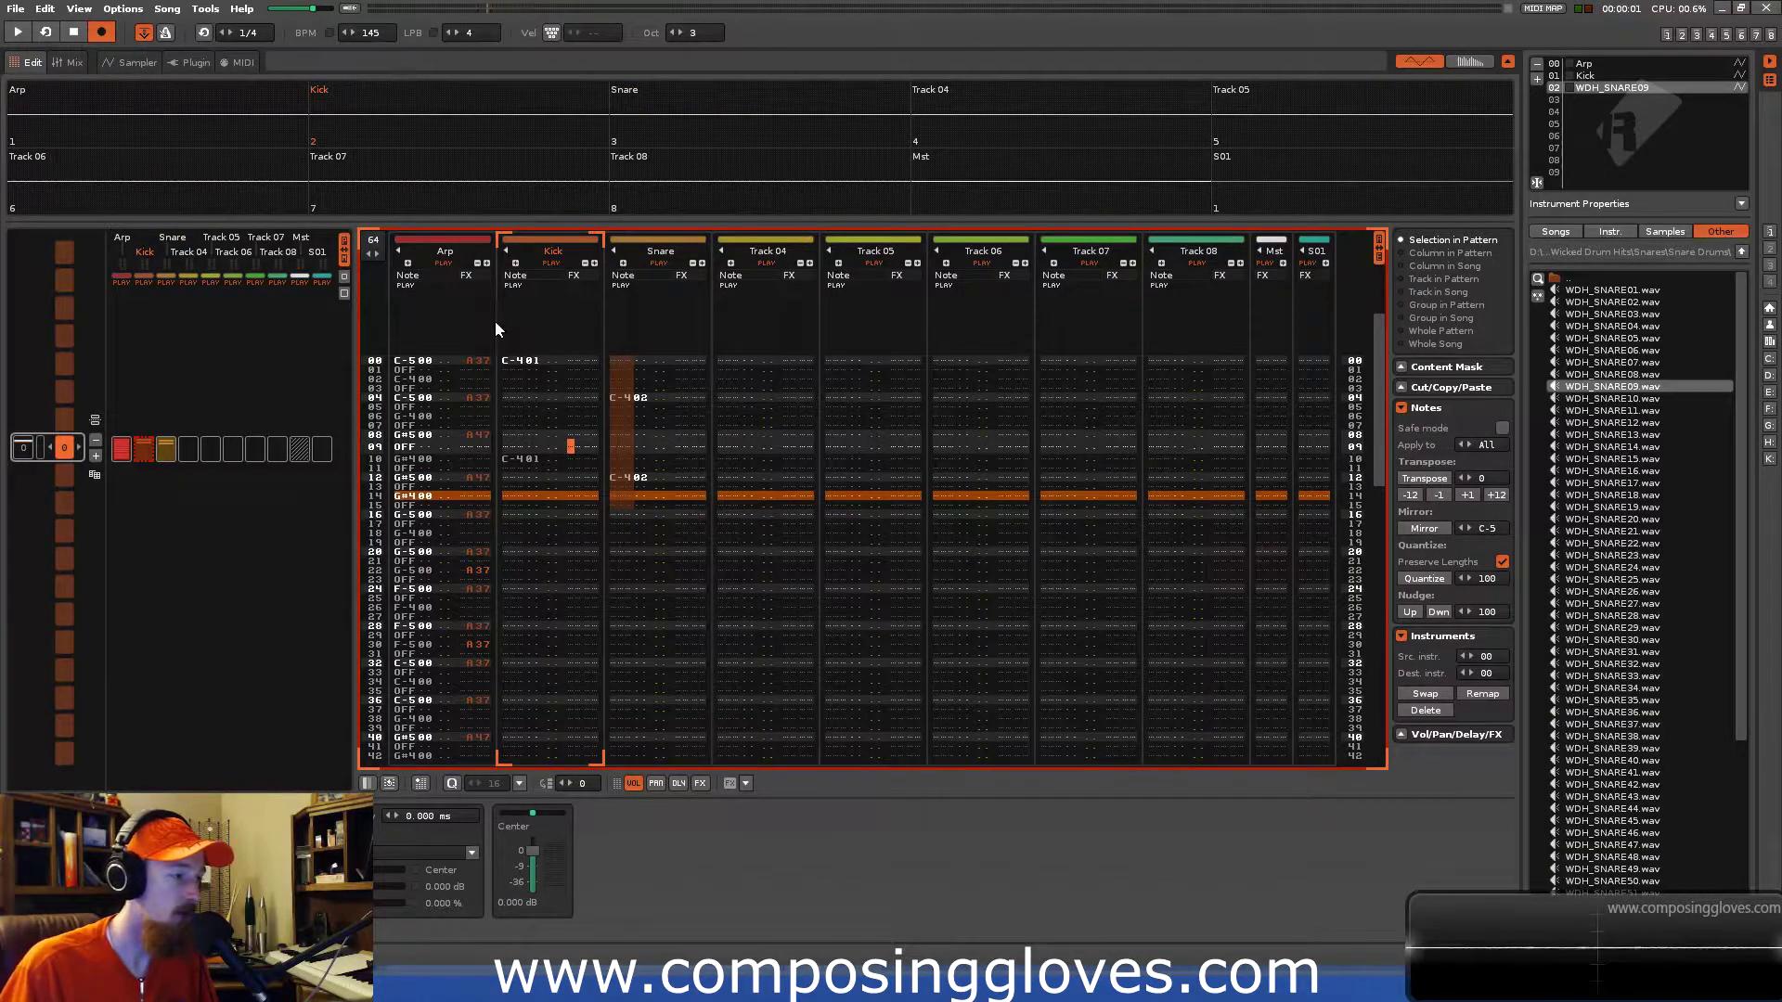
{"action": "key", "text": "space"}
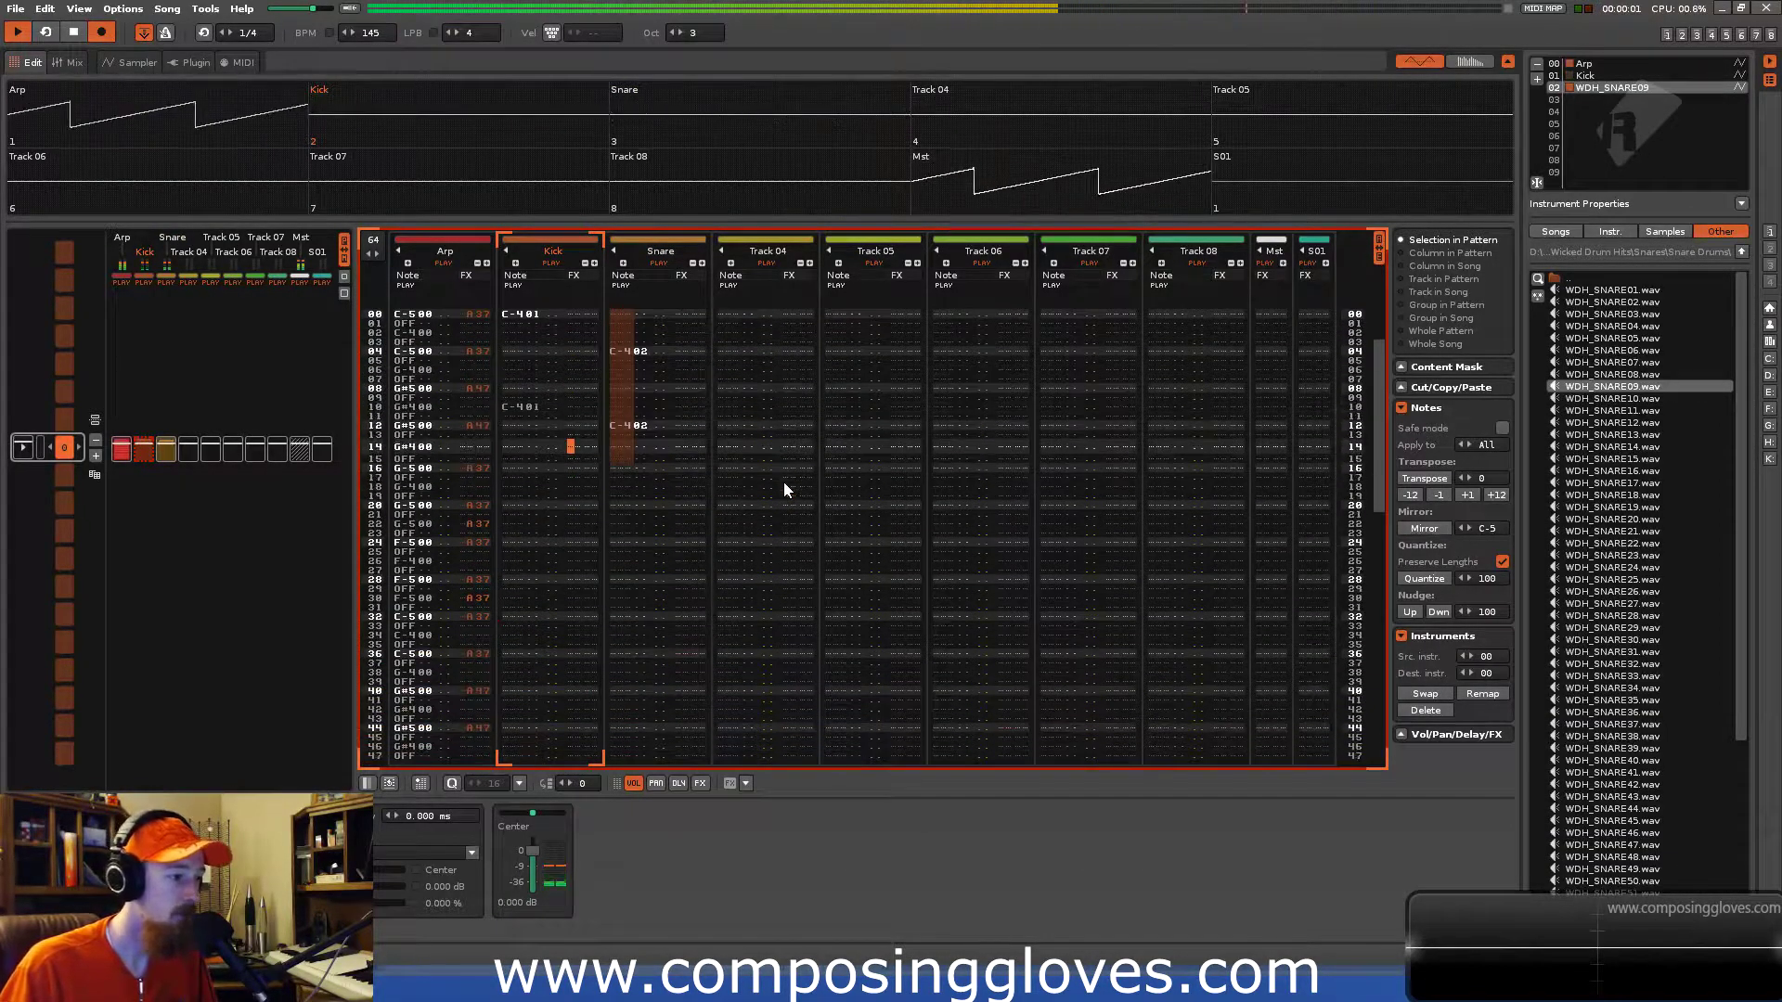
{"action": "key", "text": "space"}
Copy lines 00 to 12 of the Kick and Snare tracks as one block.
{"action": "left_click", "coordinate": [550, 327]}
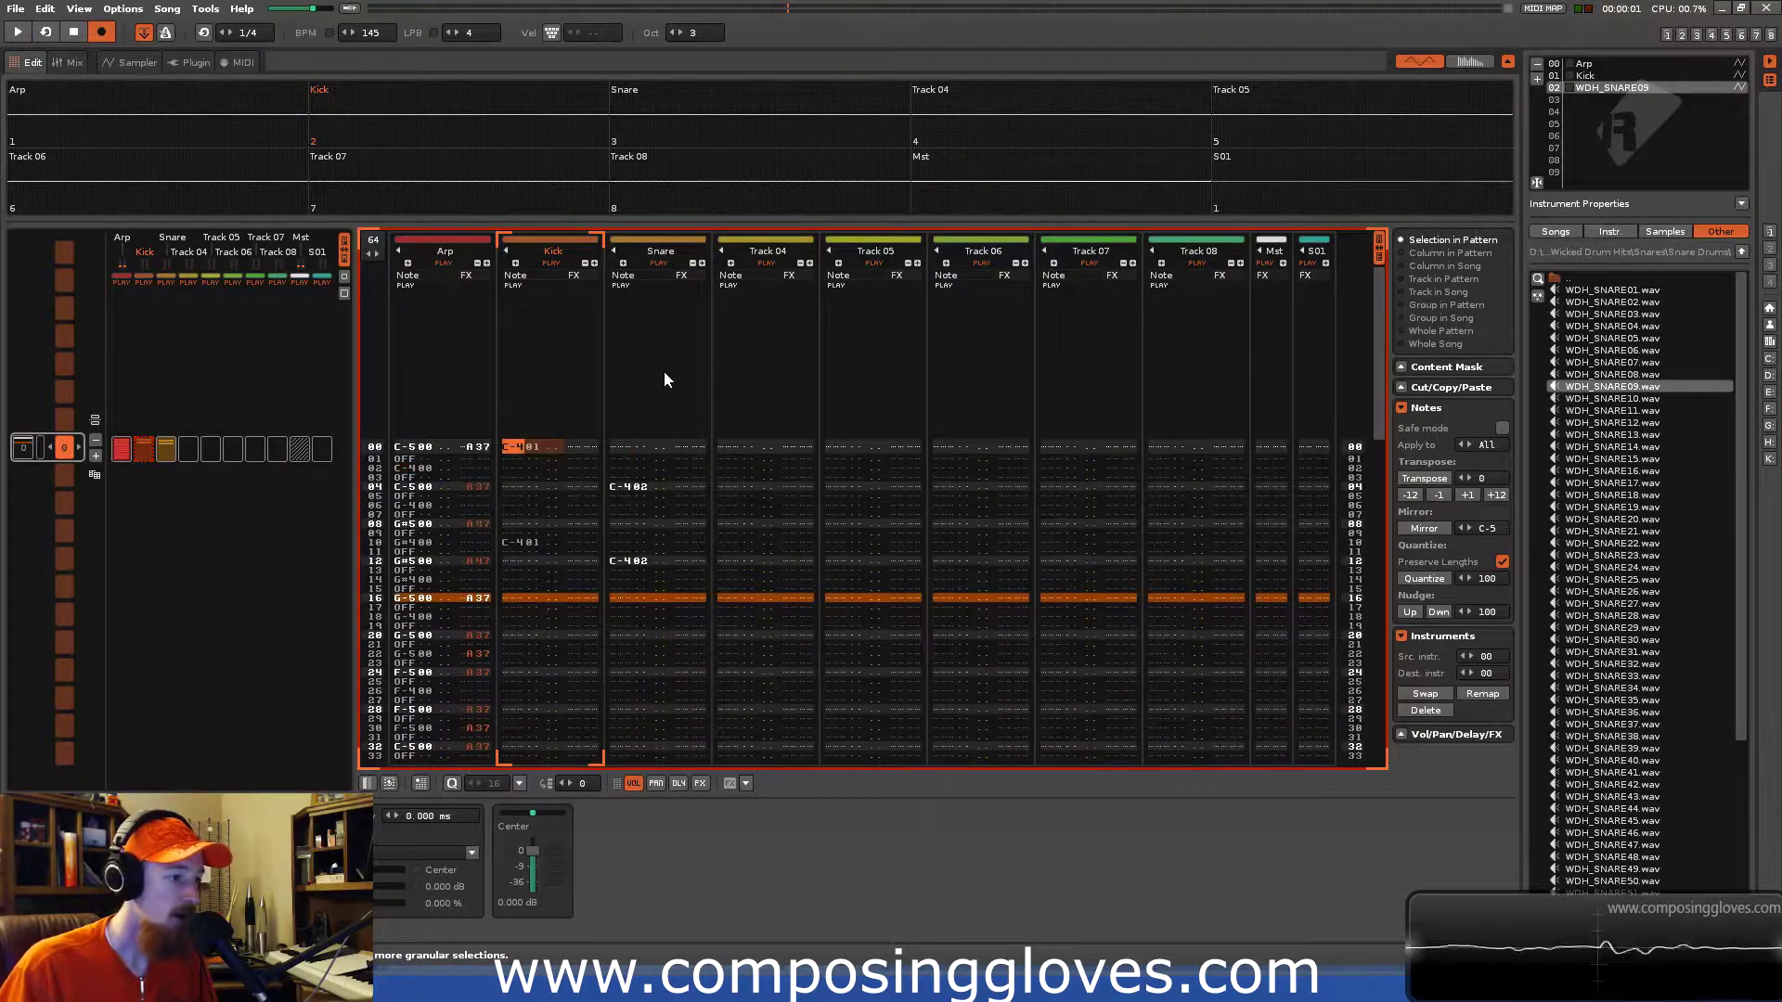
{"action": "key", "text": "shift+Down"}
{"action": "key", "text": "shift+Down"}
{"action": "key", "text": "shift+Down"}
{"action": "key", "text": "shift+Right"}
{"action": "key", "text": "shift+Right"}
{"action": "key", "text": "shift+Right"}
{"action": "key", "text": "Left"}
{"action": "key", "text": "Left"}
{"action": "key", "text": "Left"}
{"action": "key", "text": "Left"}
{"action": "key", "text": "Left"}
{"action": "key", "text": "shift+Right"}
{"action": "key", "text": "shift+Right"}
{"action": "key", "text": "shift+Right"}
{"action": "key", "text": "shift+Right"}
{"action": "key", "text": "shift+Right"}
{"action": "key", "text": "shift+Up"}
{"action": "key", "text": "shift+Up"}
{"action": "key", "text": "shift+Up"}
{"action": "key", "text": "Left"}
{"action": "key", "text": "Left"}
{"action": "key", "text": "Left"}
{"action": "key", "text": "Left"}
{"action": "key", "text": "Left"}
{"action": "key", "text": "shift+Right"}
{"action": "key", "text": "shift+Right"}
{"action": "key", "text": "shift+Right"}
{"action": "key", "text": "shift+Right"}
{"action": "key", "text": "shift+Right"}
{"action": "key", "text": "shift+Right"}
{"action": "key", "text": "shift+Down"}
{"action": "key", "text": "shift+Down"}
{"action": "key", "text": "shift+Down"}
{"action": "key", "text": "shift+Down"}
{"action": "key", "text": "shift+Down"}
{"action": "key", "text": "shift+Down"}
{"action": "key", "text": "shift+Down"}
{"action": "key", "text": "shift+Down"}
{"action": "key", "text": "shift+Down"}
{"action": "key", "text": "shift+Down"}
{"action": "key", "text": "shift+Down"}
{"action": "key", "text": "shift+Down"}
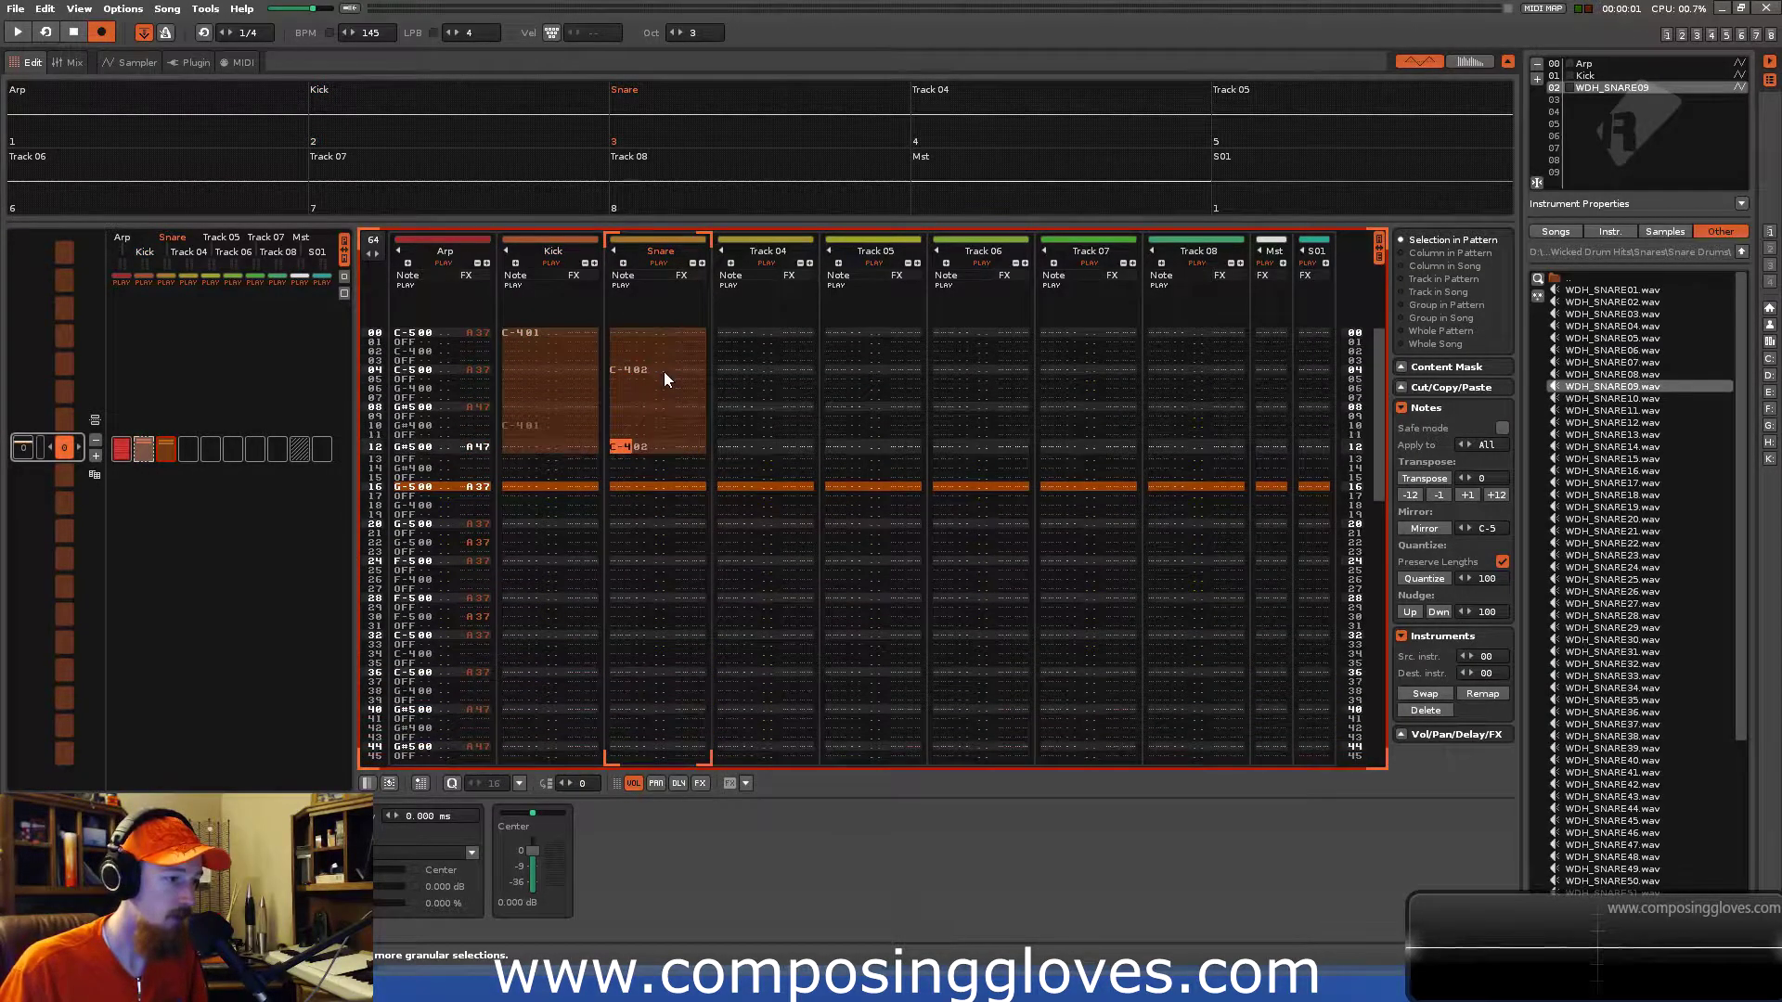
Paste the copied drum block at line 16 of the Kick track.
{"action": "key", "text": "Left"}
{"action": "key", "text": "Left"}
{"action": "key", "text": "Left"}
{"action": "key", "text": "Down"}
{"action": "key", "text": "Down"}
{"action": "key", "text": "Down"}
{"action": "key", "text": "Down"}
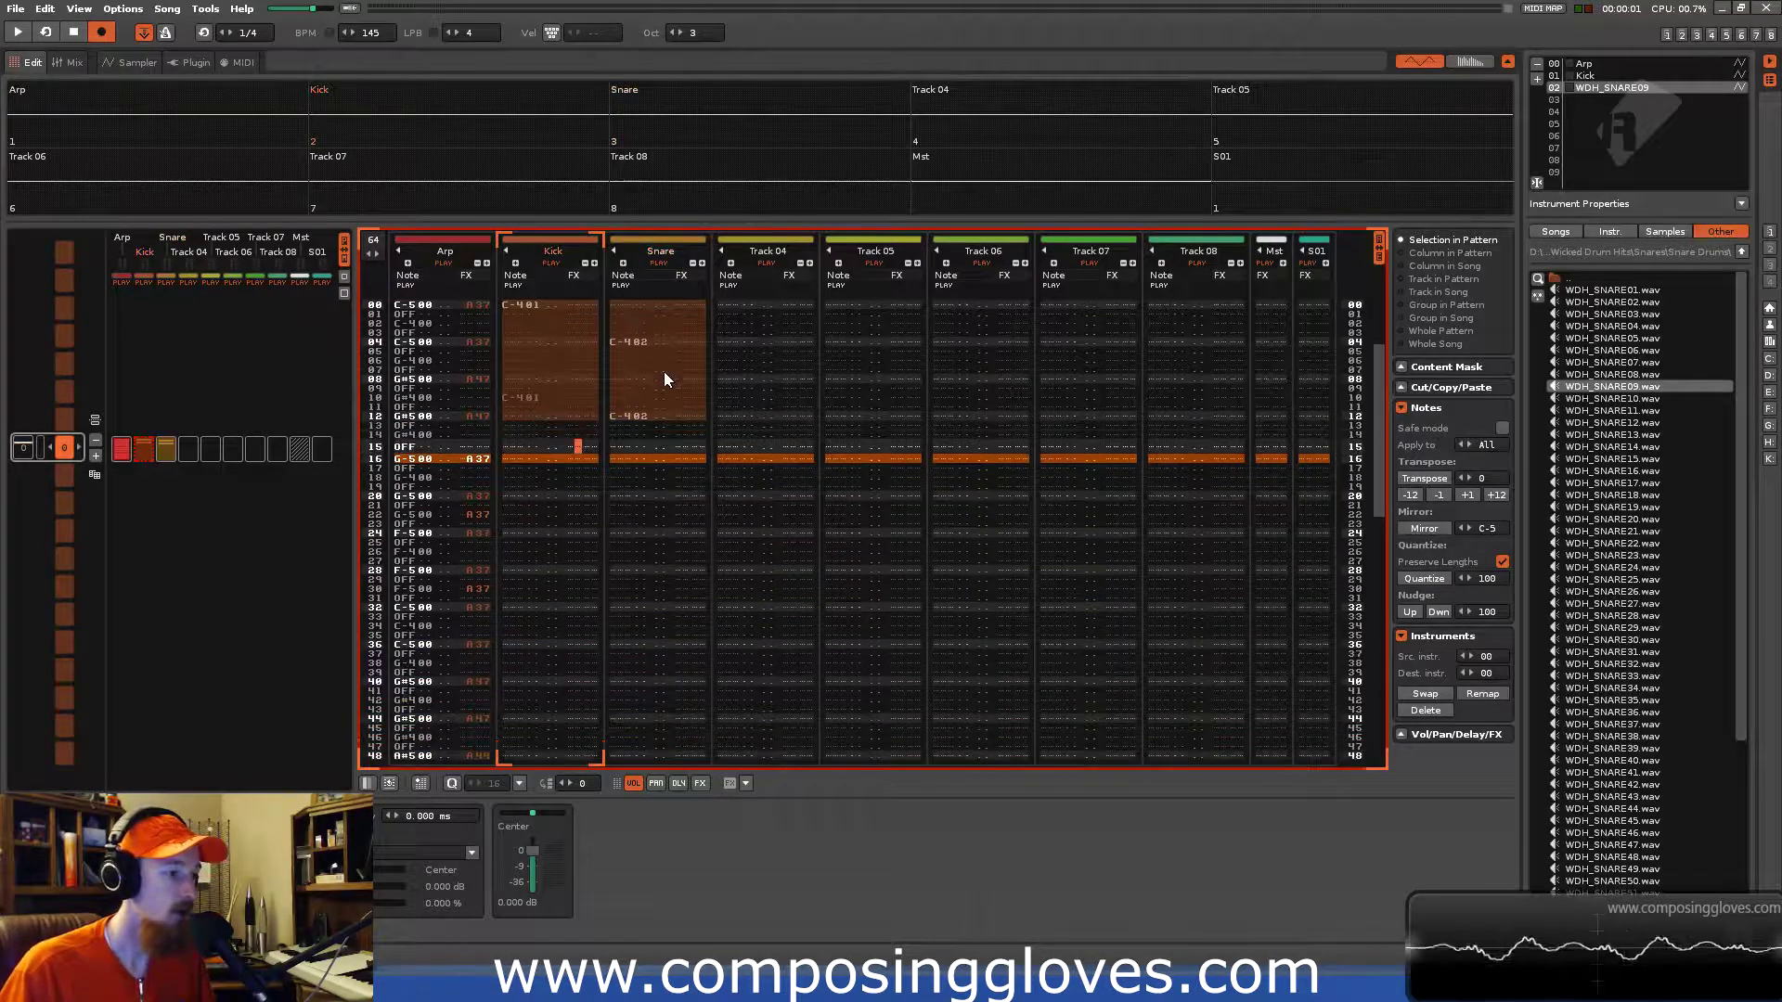
{"action": "key", "text": "Left"}
{"action": "key", "text": "Left"}
{"action": "key", "text": "Left"}
{"action": "key", "text": "ctrl+v"}
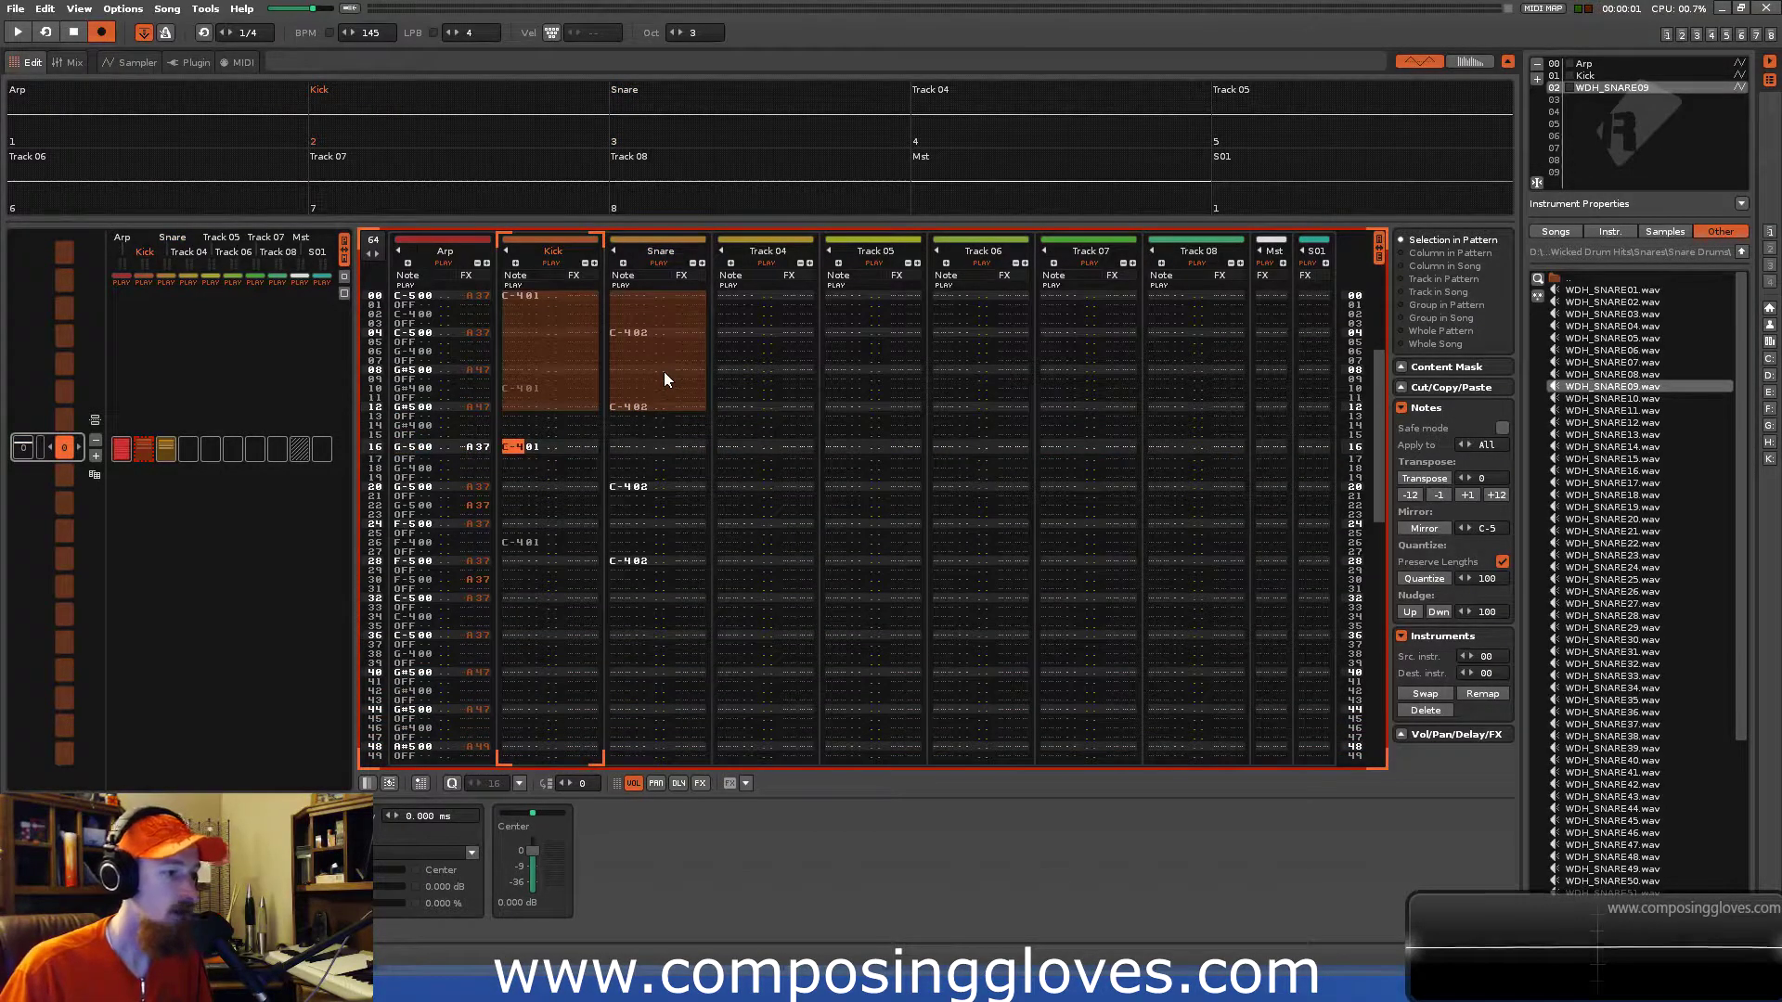
Play the repeated beat and add an extra C-4 kick with instrument 01 on line 25.
{"action": "key", "text": "space"}
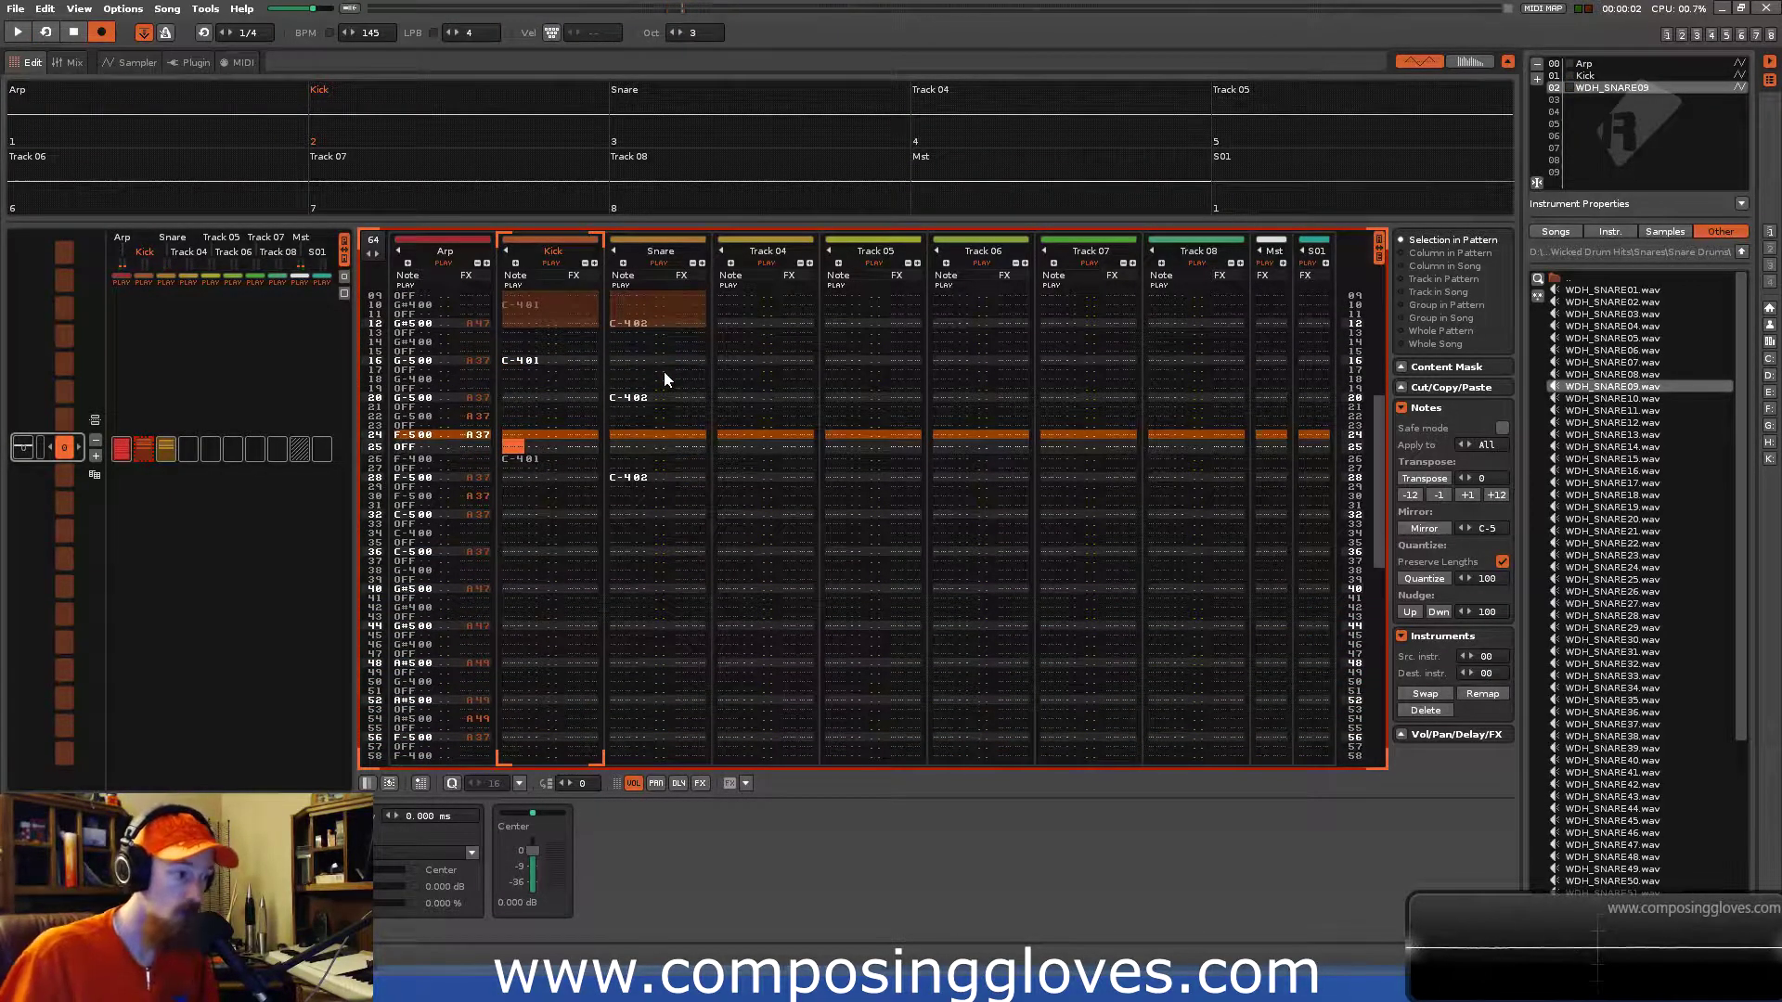
{"action": "key", "text": "q"}
{"action": "key", "text": "Right"}
{"action": "key", "text": "Right"}
{"action": "key", "text": "Right"}
{"action": "key", "text": "Right"}
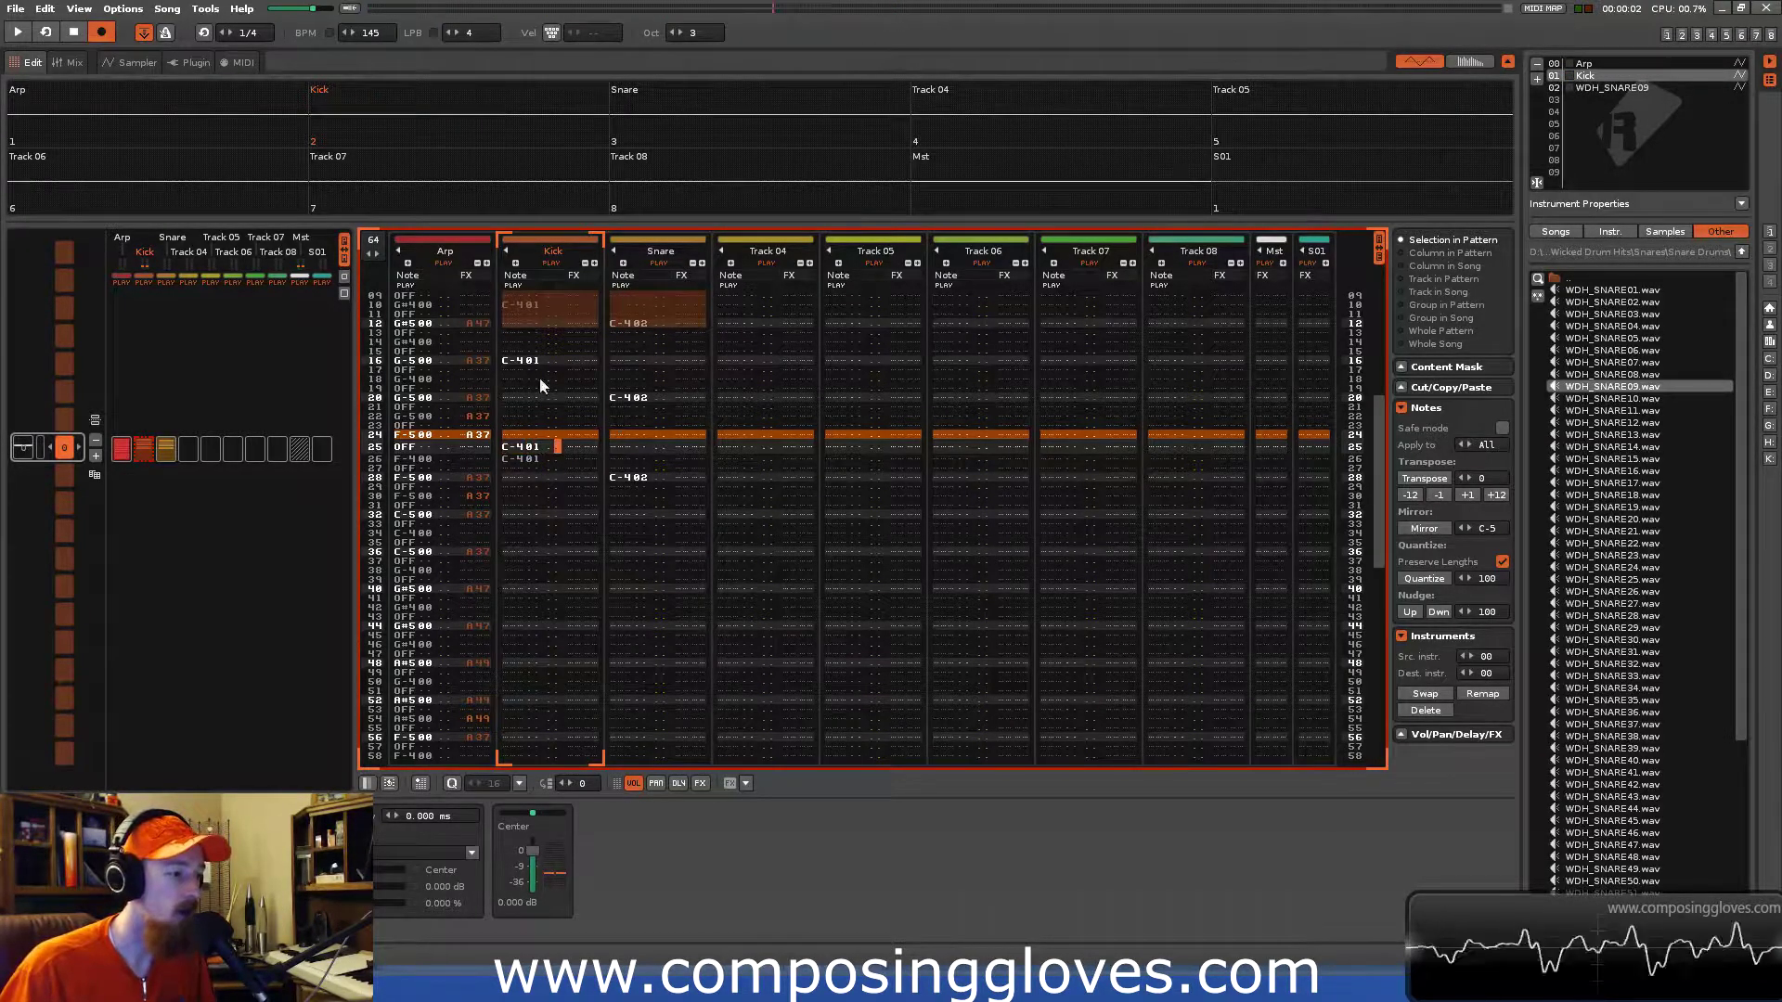
Show the Kick track's delay column and set the delay of the line 25 kick to 80.
{"action": "left_click", "coordinate": [555, 570]}
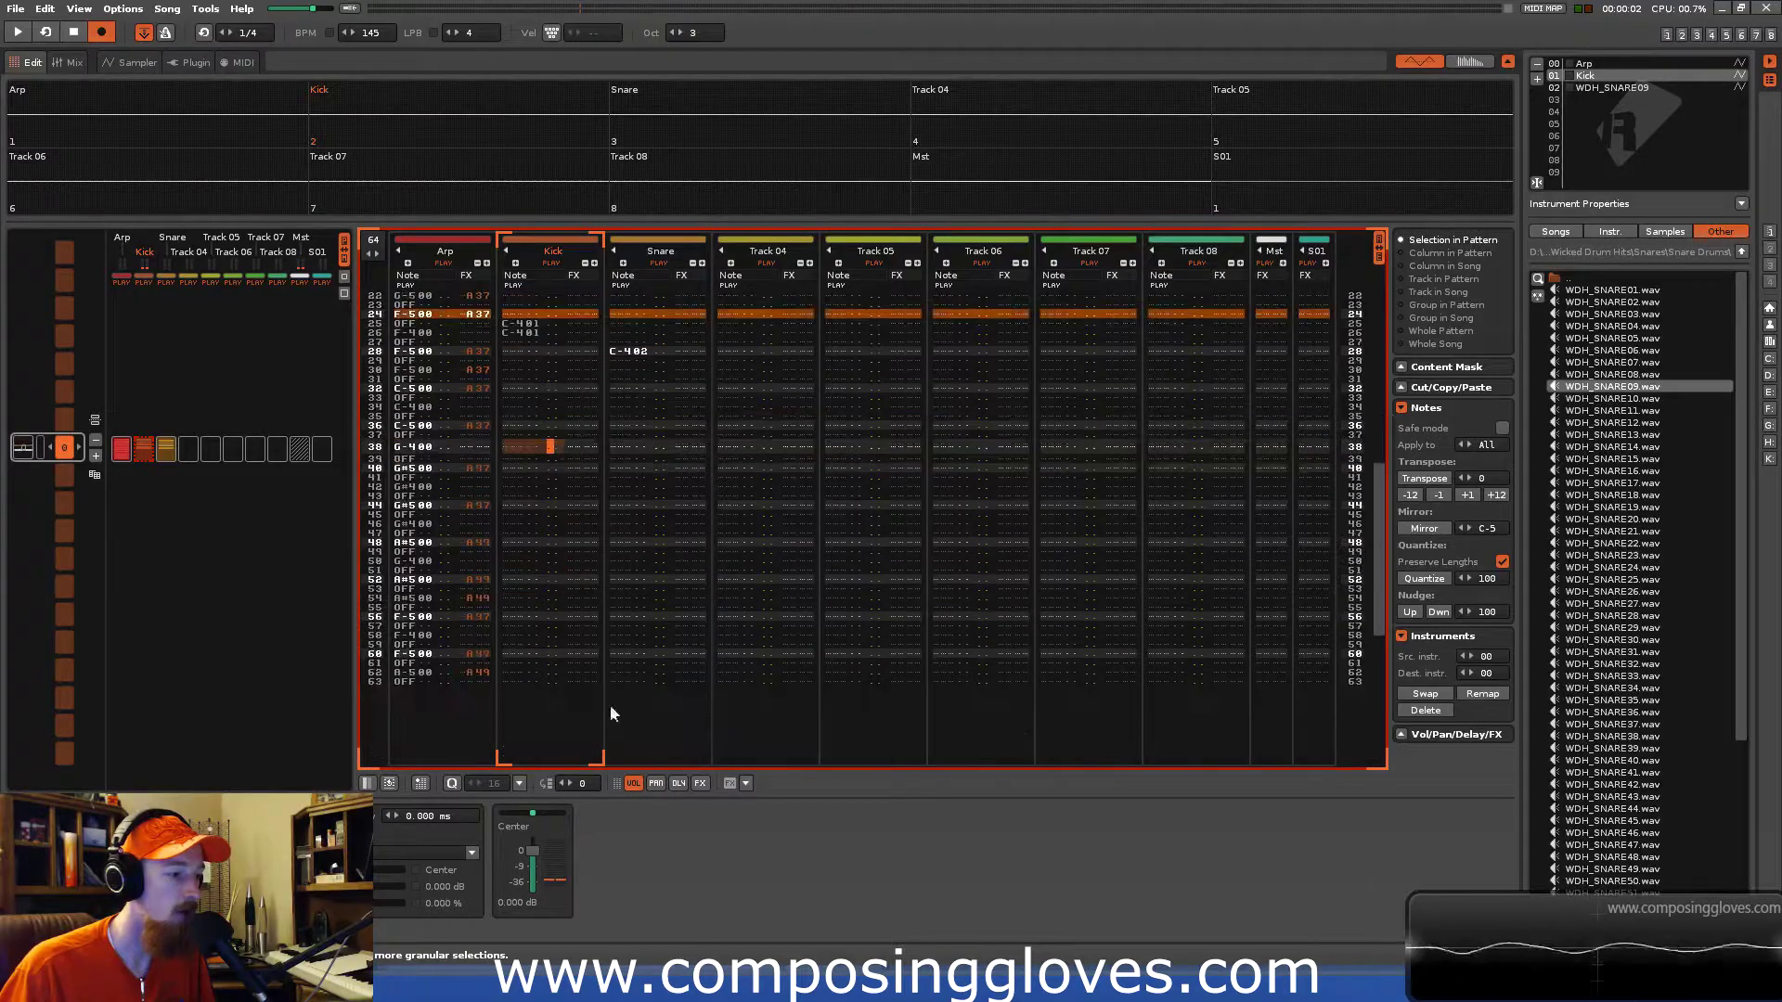
{"action": "key", "text": "Left"}
{"action": "key", "text": "Left"}
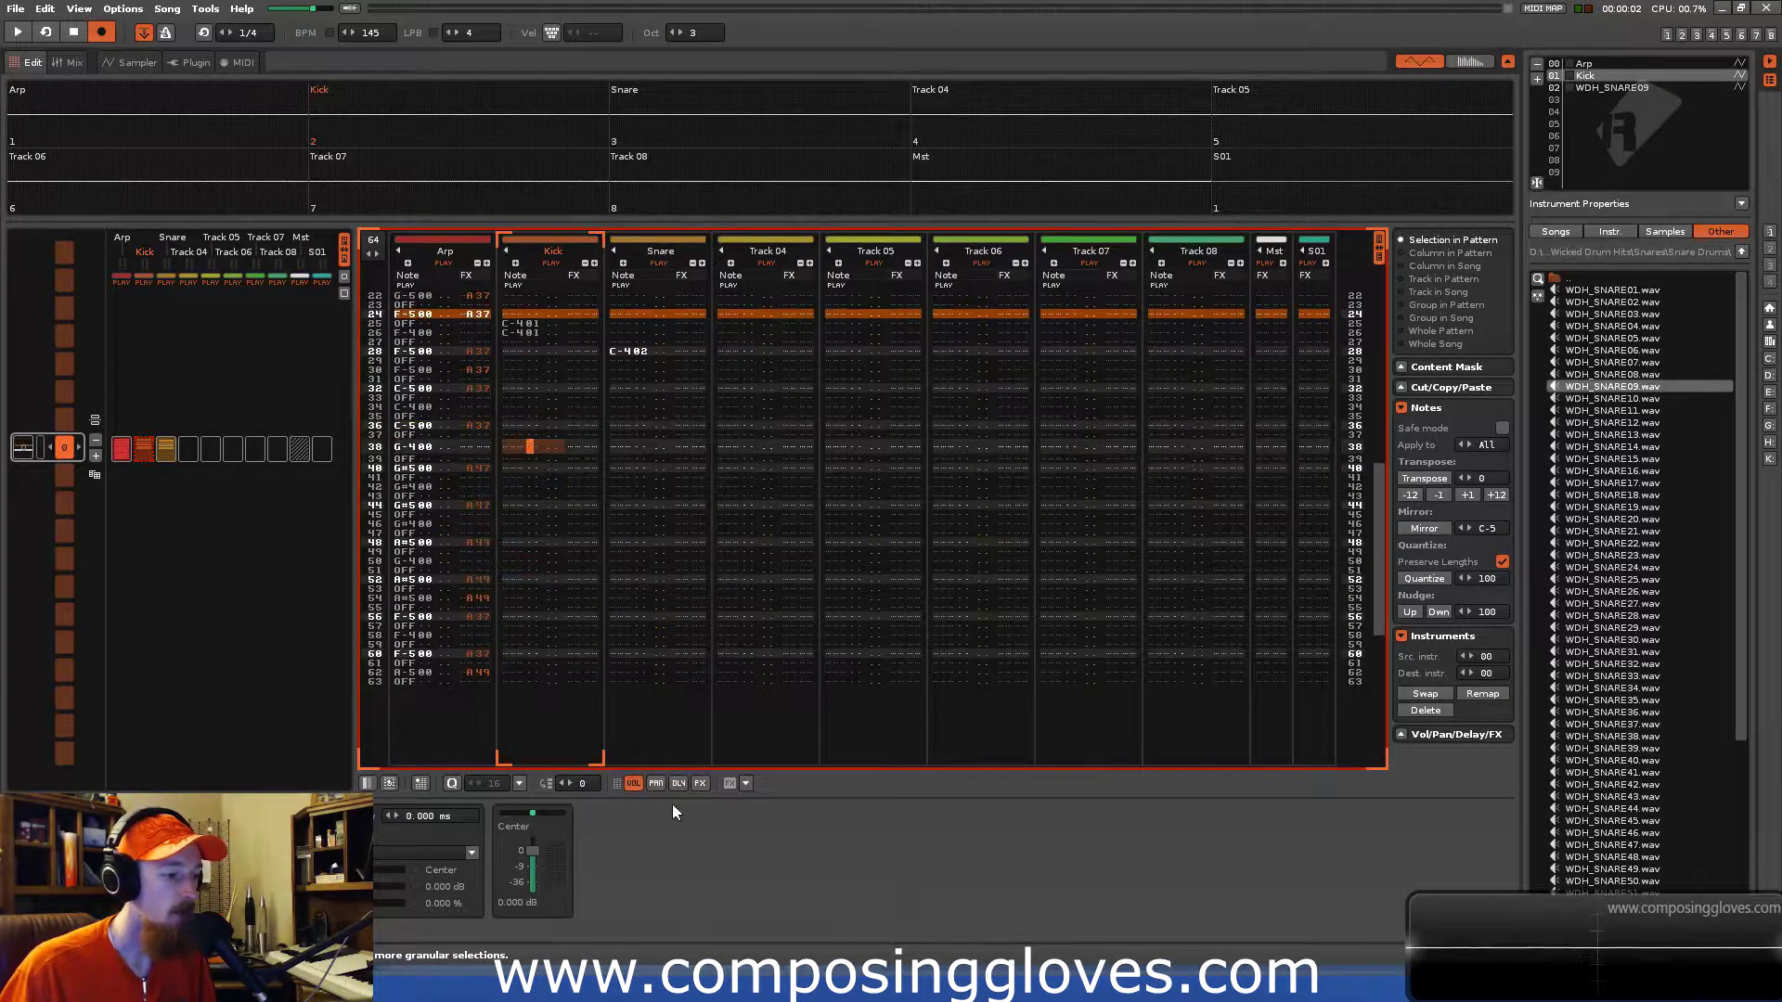
{"action": "left_click", "coordinate": [677, 785]}
{"action": "scroll", "coordinate": [575, 445], "scroll_direction": "up", "scroll_amount": 4}
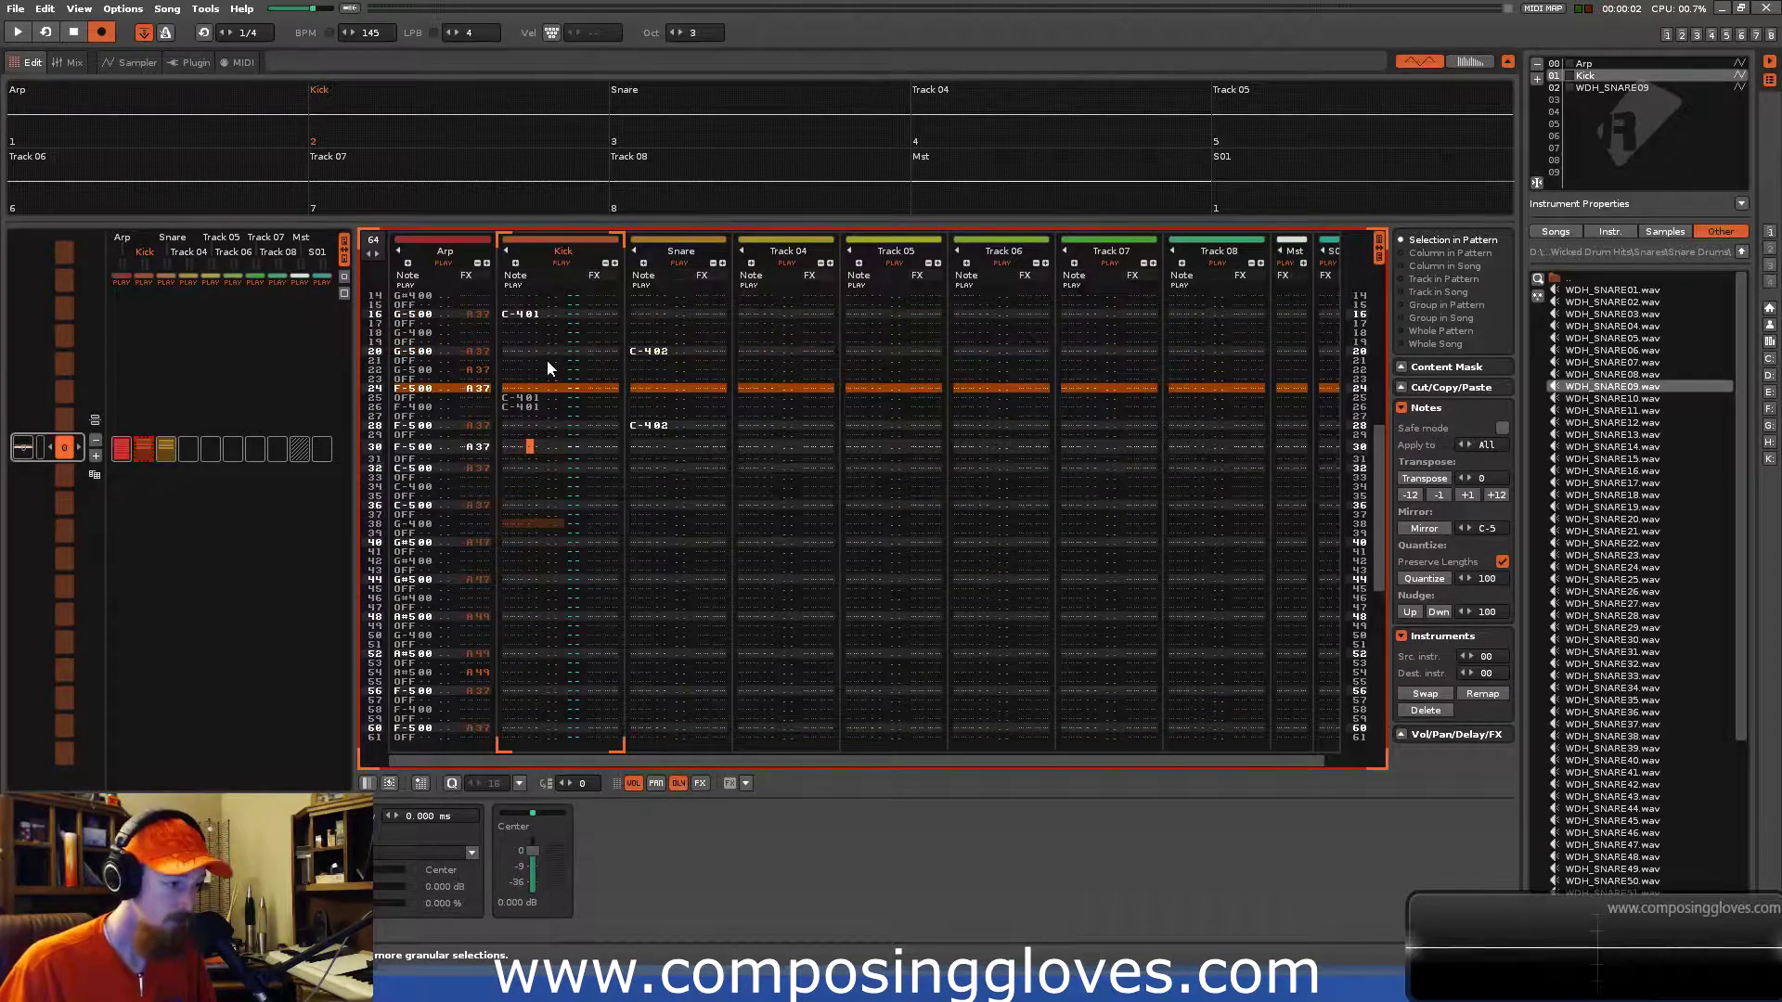
{"action": "scroll", "coordinate": [536, 410], "scroll_direction": "up", "scroll_amount": 3}
{"action": "left_click", "coordinate": [573, 451]}
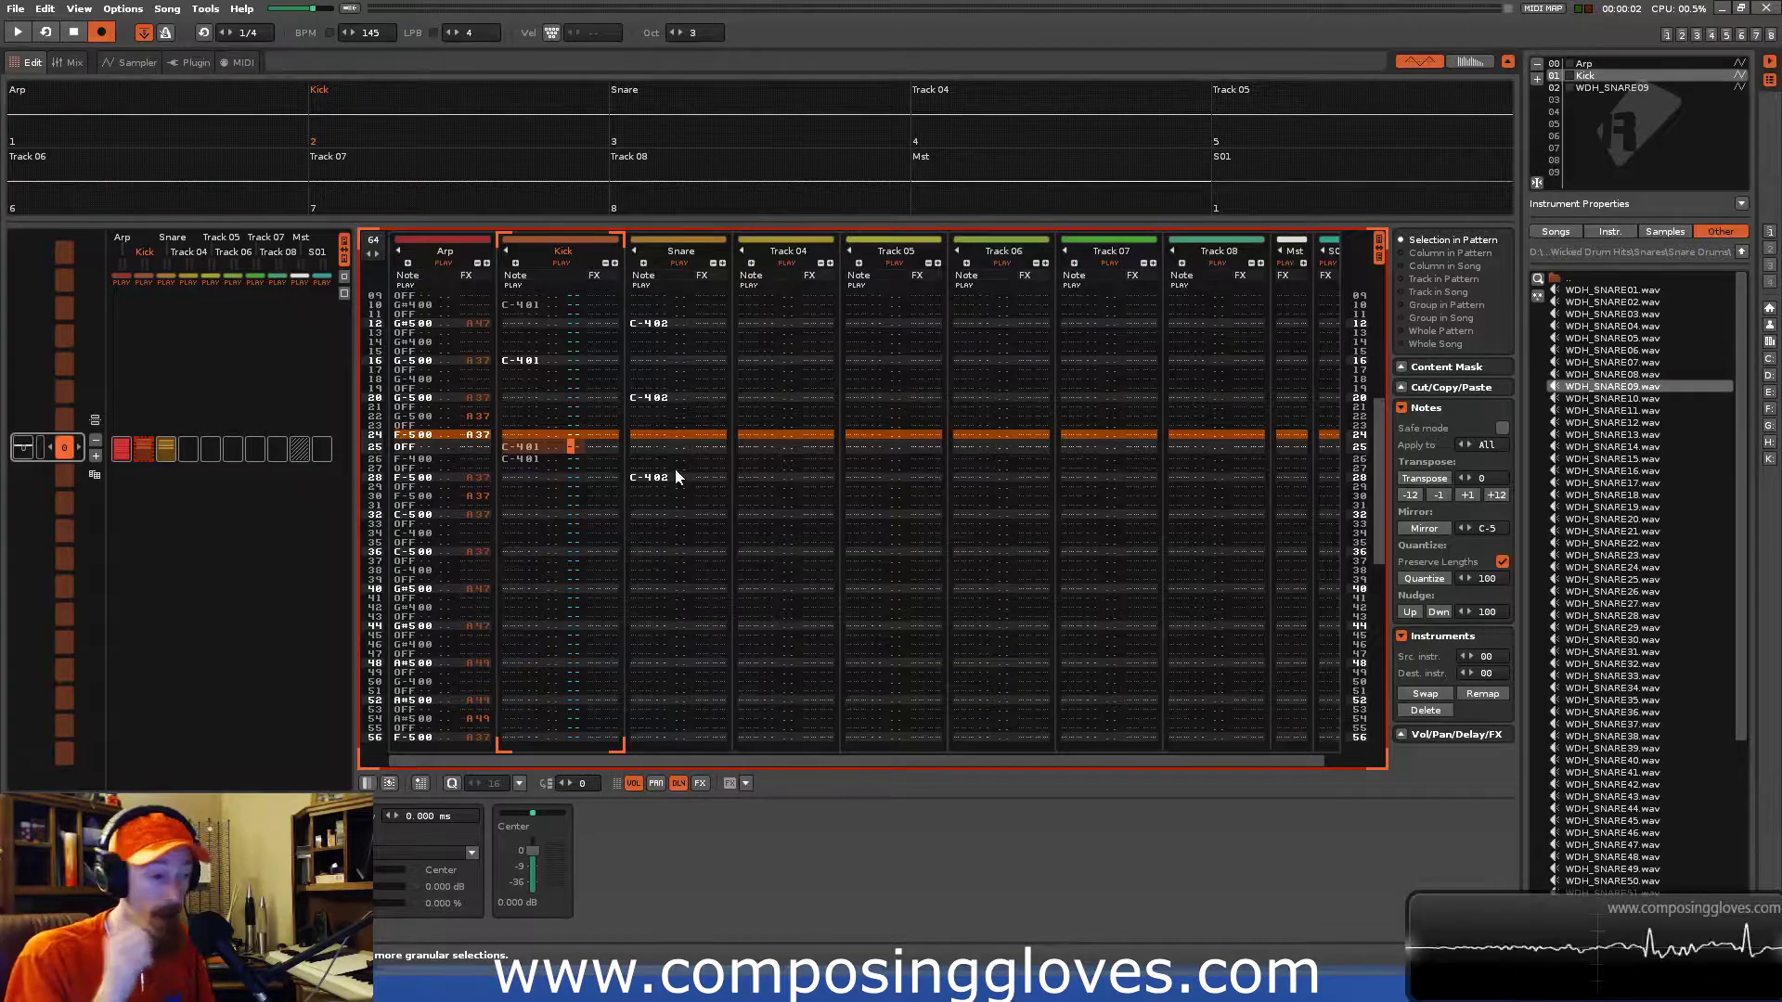
{"action": "type", "text": "80"}
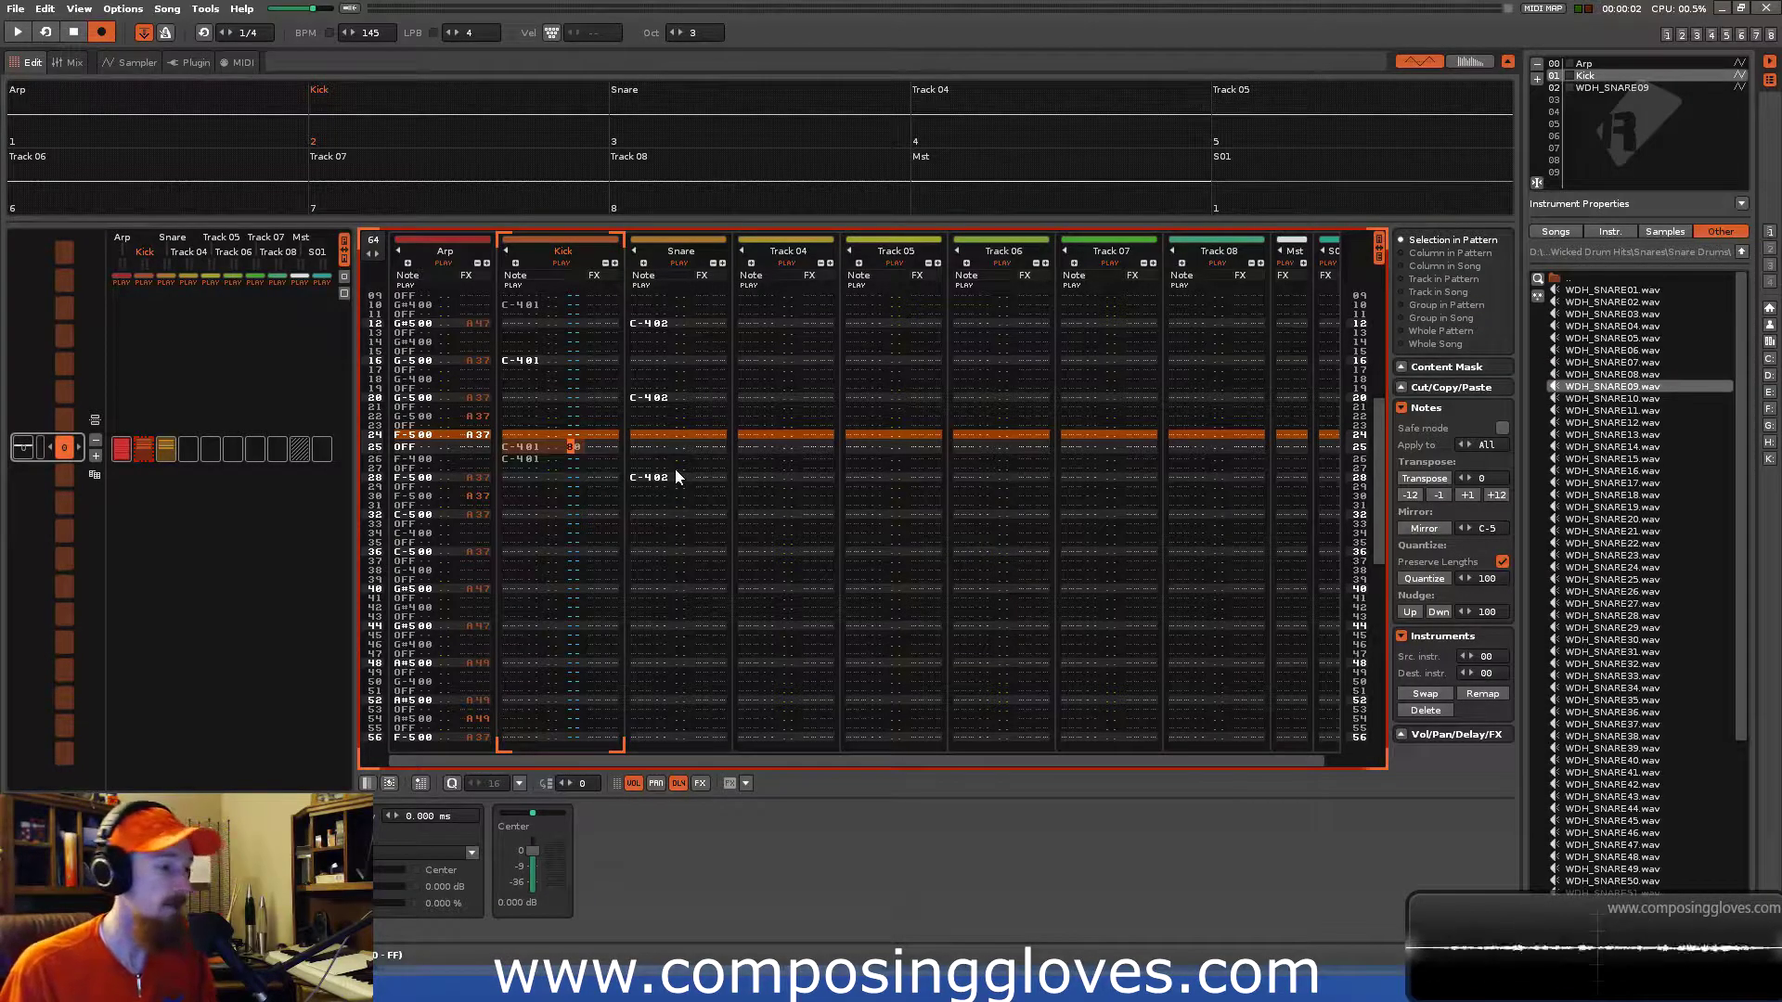
Play the pattern from line 00 to hear the delayed kick.
{"action": "key", "text": "Up"}
{"action": "key", "text": "Up"}
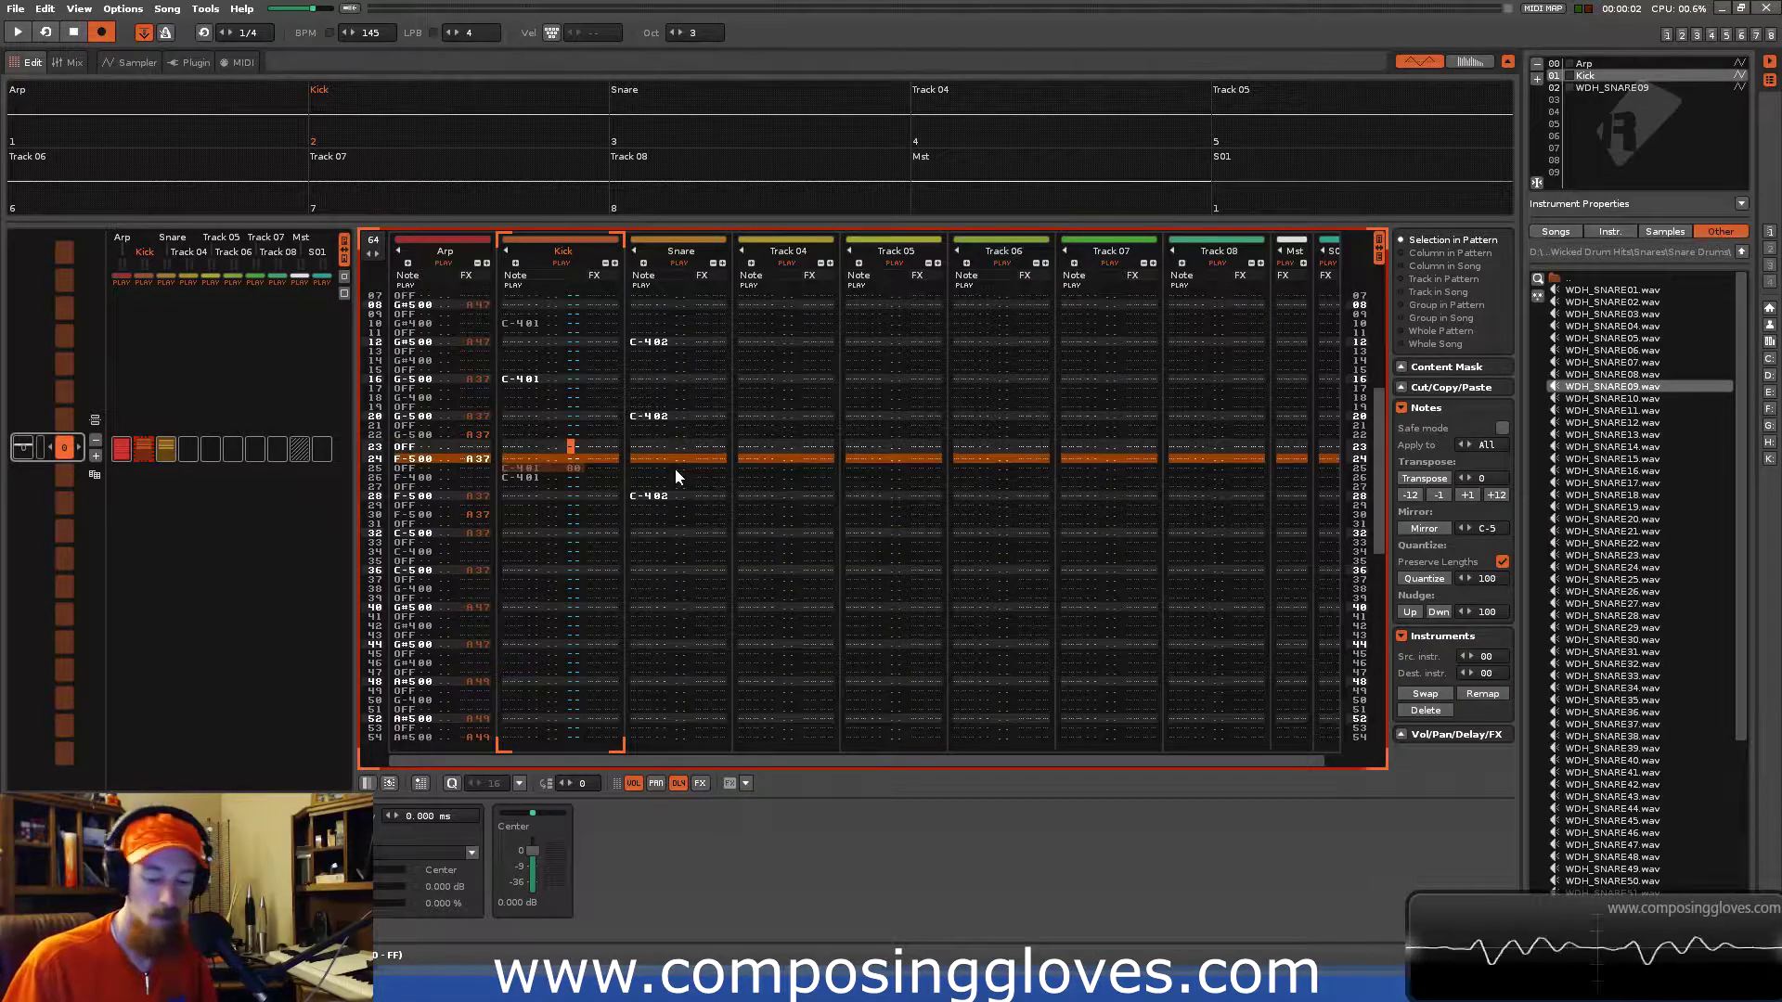
{"action": "key", "text": "Home"}
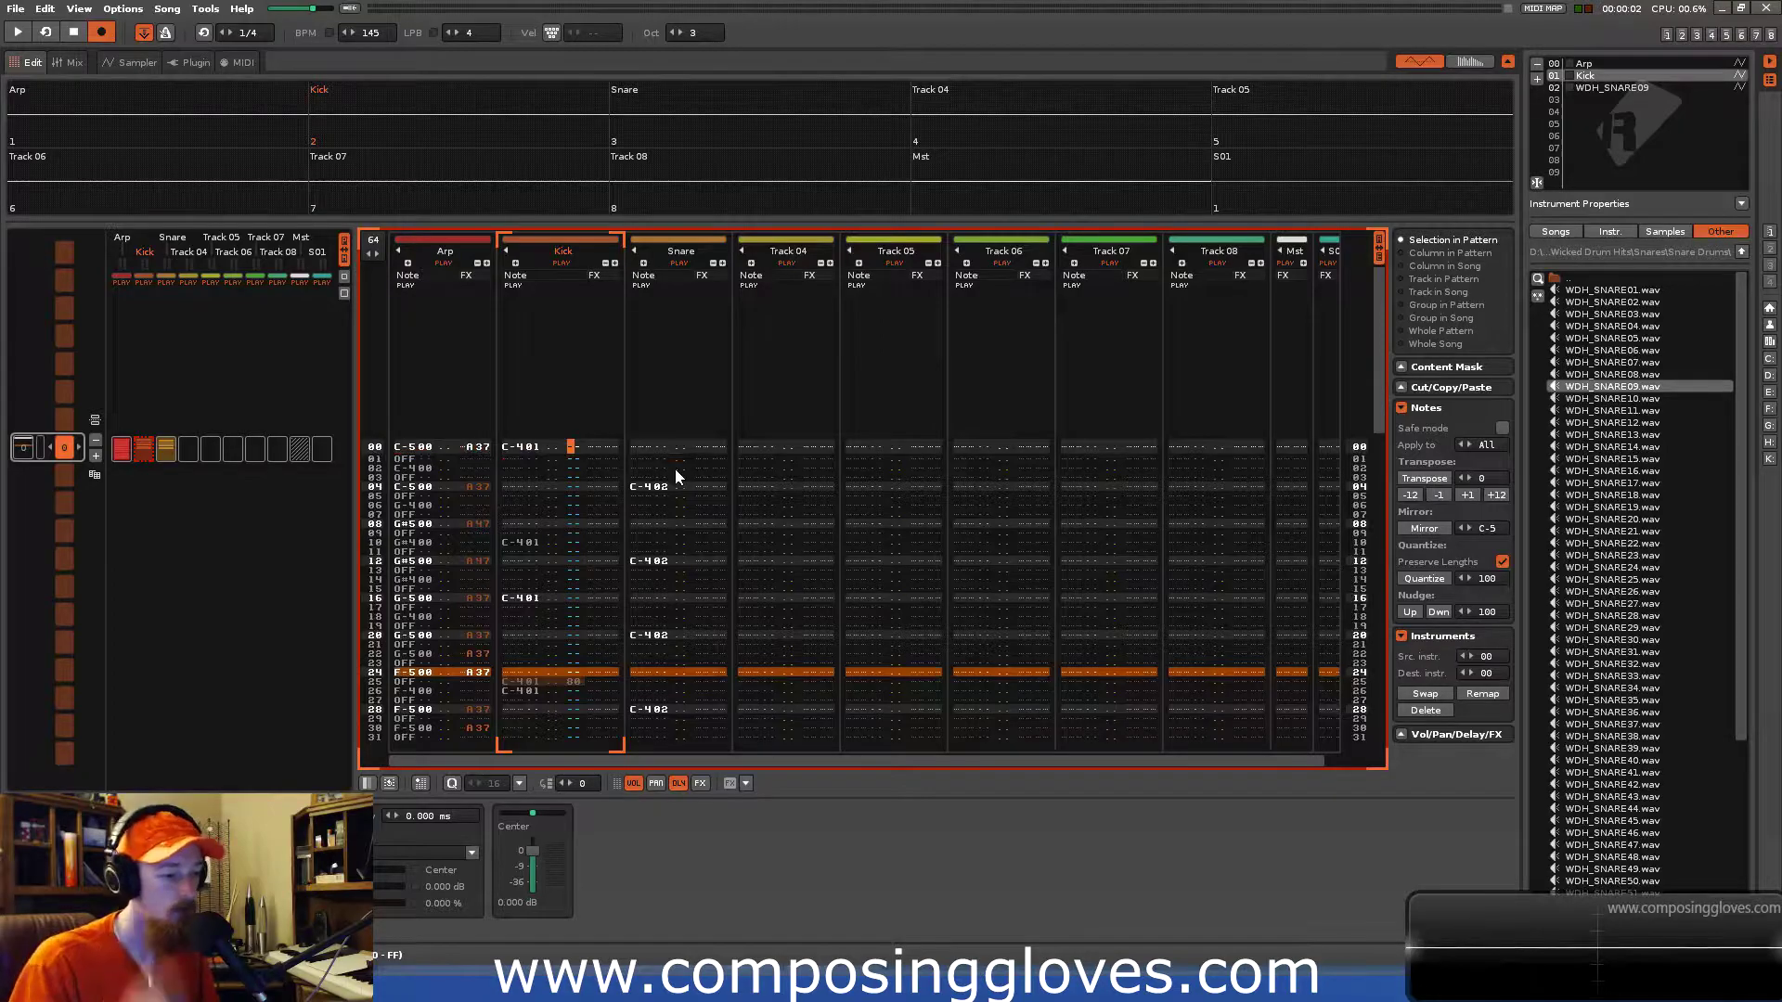
{"action": "key", "text": "space"}
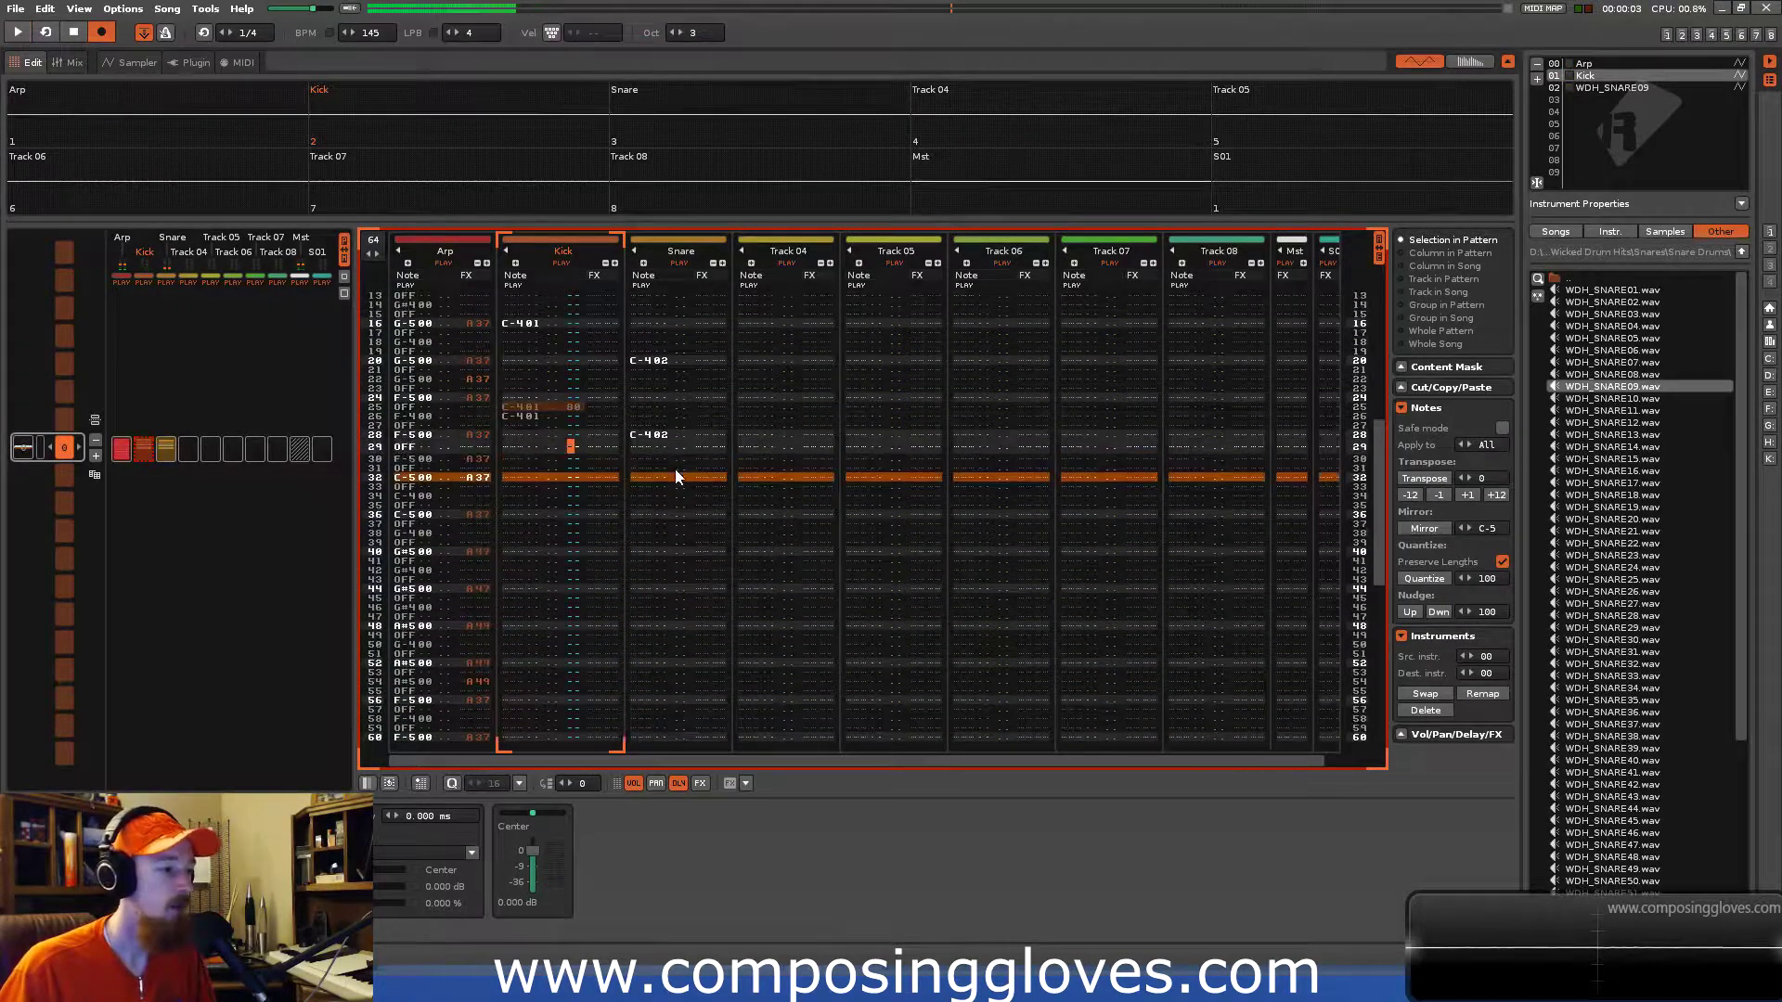
Move the kick notes on lines 25 and 26, including the delay value, to lines 27 and 28.
{"action": "key", "text": "Up"}
{"action": "key", "text": "Up"}
{"action": "key", "text": "Up"}
{"action": "key", "text": "Up"}
{"action": "key", "text": "Left"}
{"action": "key", "text": "Left"}
{"action": "key", "text": "Left"}
{"action": "key", "text": "shift+Right"}
{"action": "key", "text": "shift+Down"}
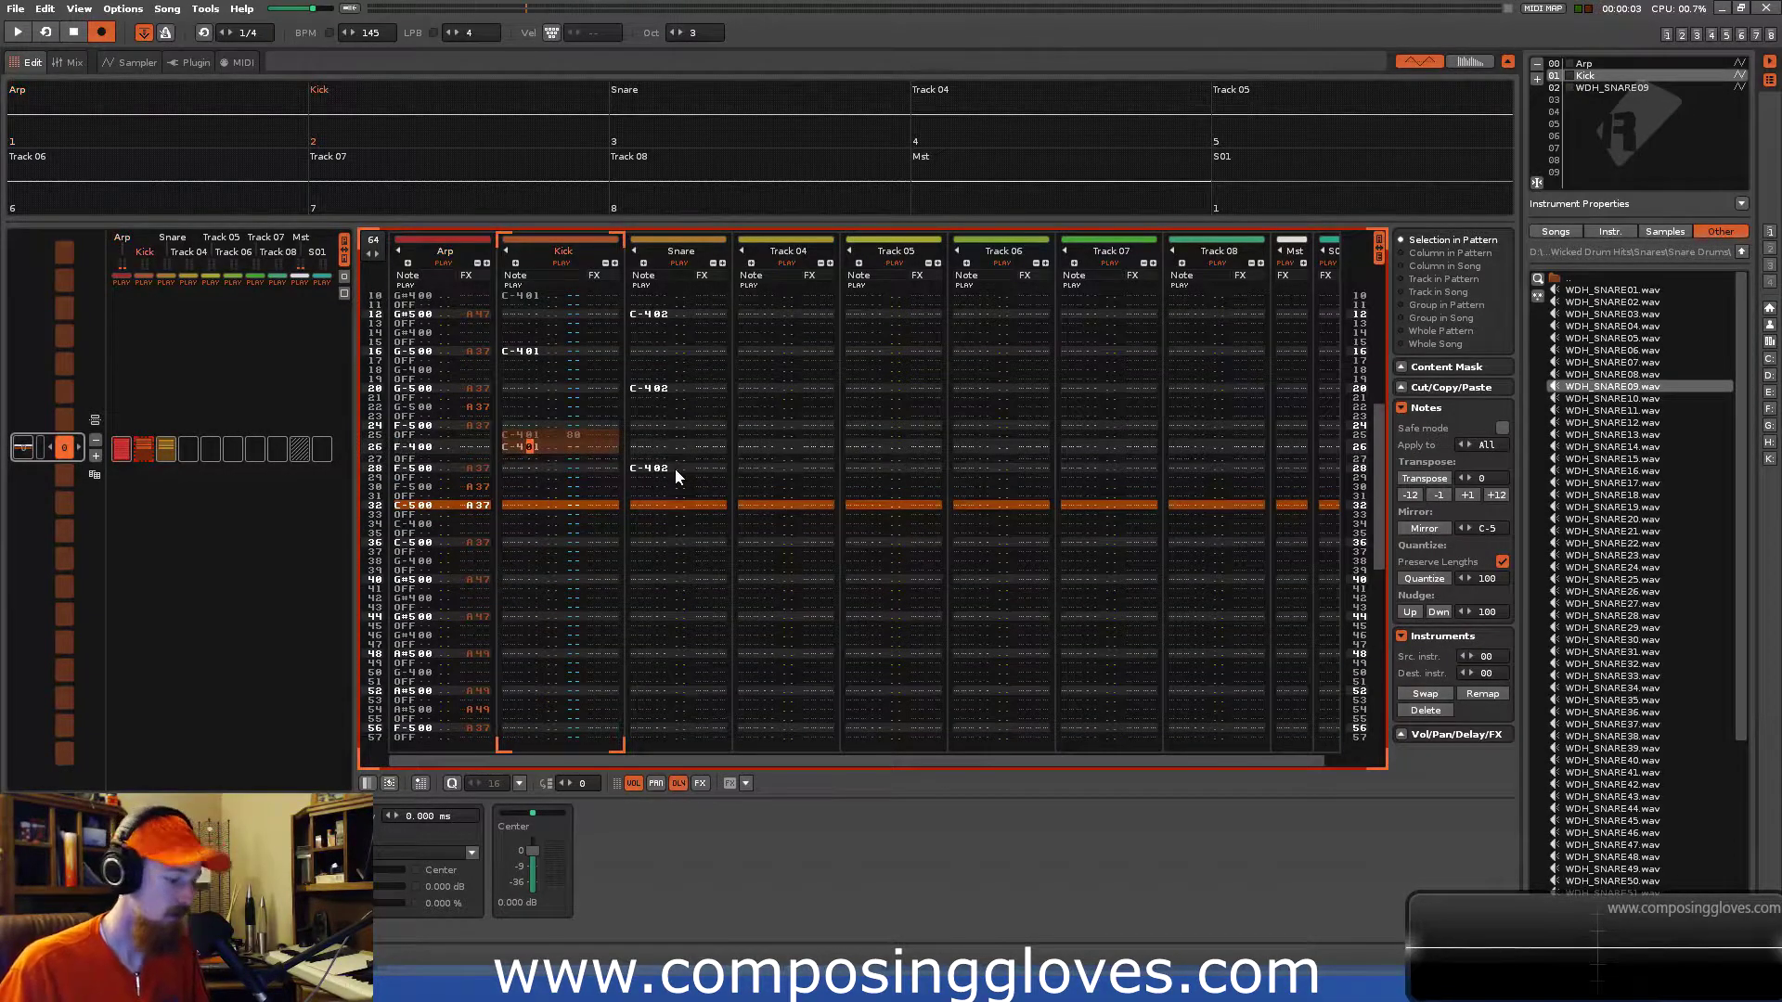
{"action": "key", "text": "Delete"}
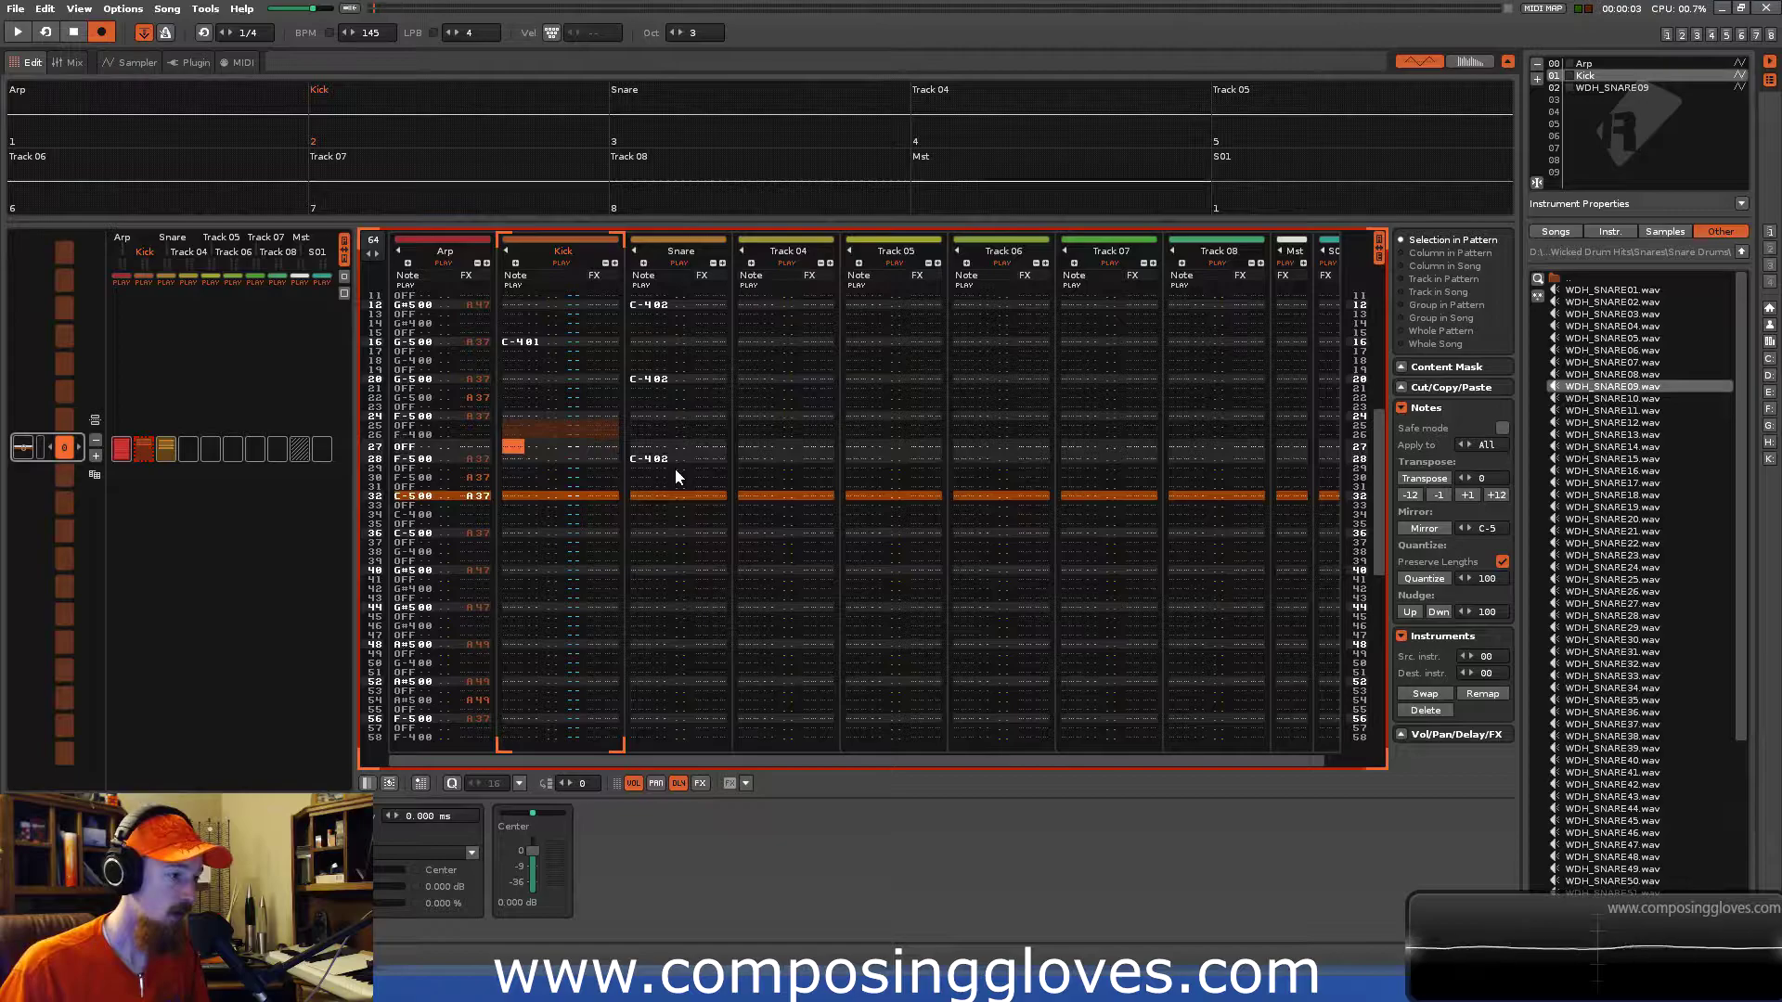
{"action": "key", "text": "ctrl+v"}
{"action": "key", "text": "Right"}
{"action": "key", "text": "Right"}
{"action": "key", "text": "Right"}
{"action": "key", "text": "Right"}
{"action": "key", "text": "Right"}
{"action": "key", "text": "Right"}
{"action": "key", "text": "Right"}
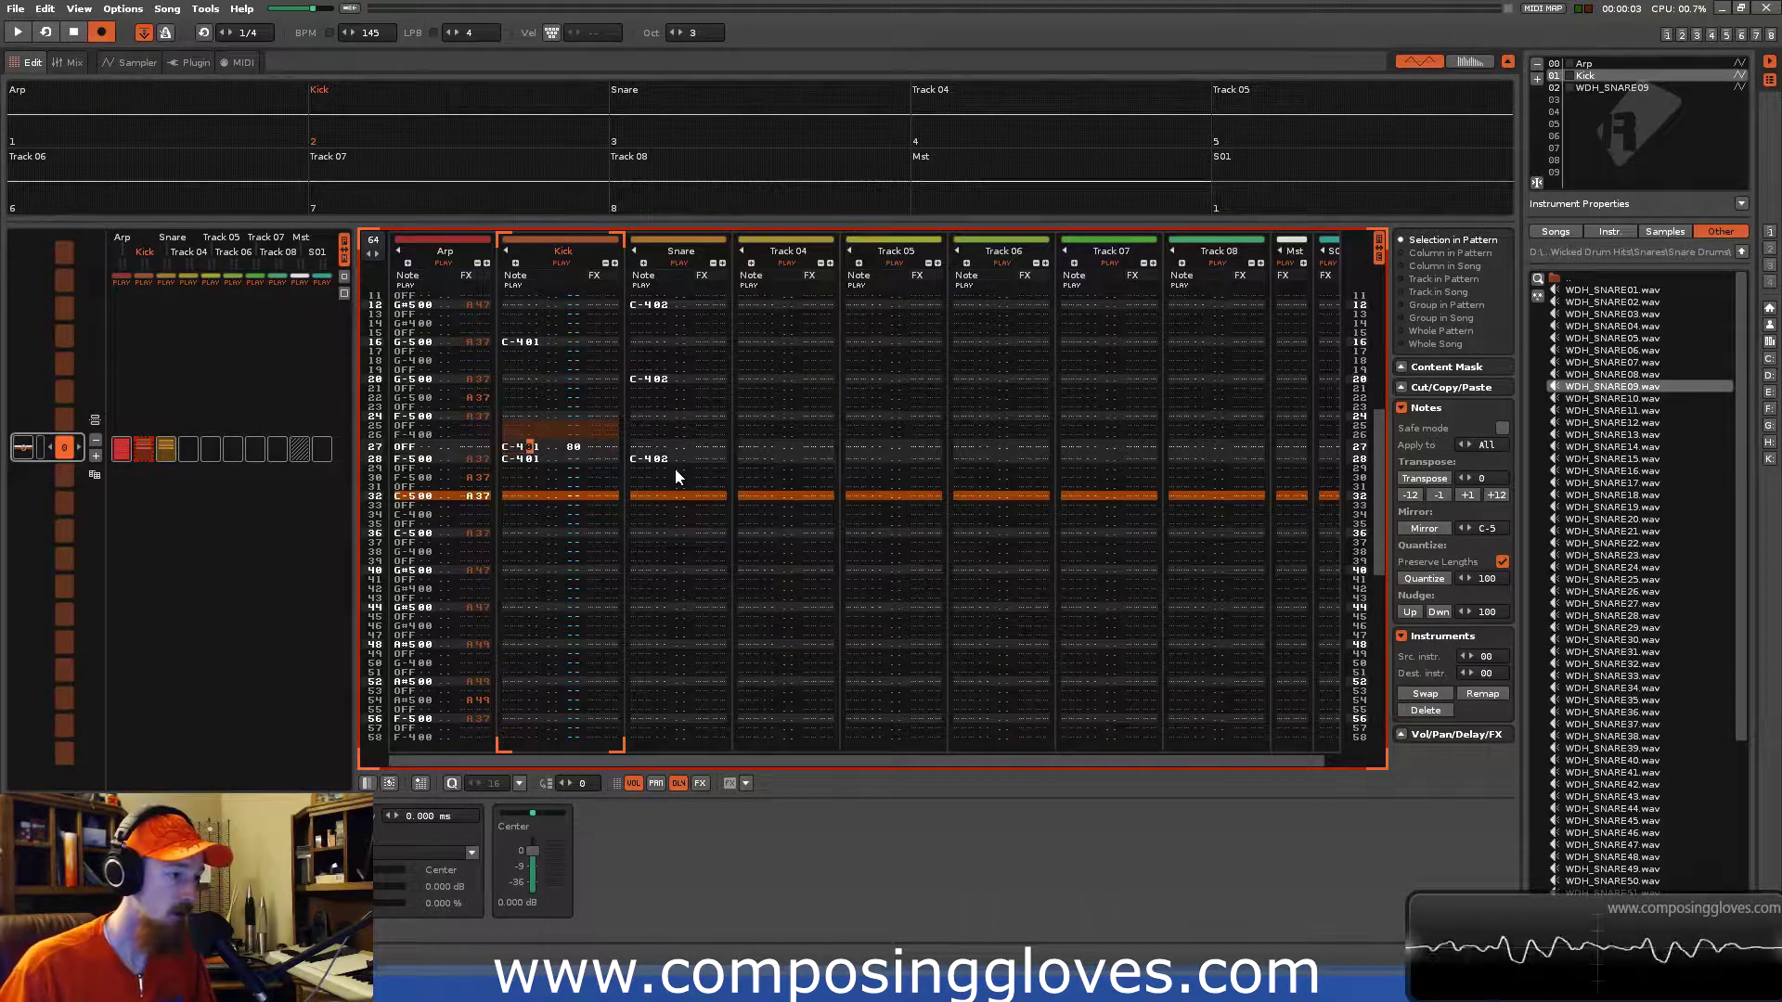
Delete the kick note on line 28 and enter C-4 with instrument 01 on line 26.
{"action": "key", "text": "Left"}
{"action": "key", "text": "Left"}
{"action": "key", "text": "Left"}
{"action": "key", "text": "Left"}
{"action": "key", "text": "Left"}
{"action": "key", "text": "Left"}
{"action": "key", "text": "Left"}
{"action": "key", "text": "Down"}
{"action": "key", "text": "Delete"}
{"action": "key", "text": "Up"}
{"action": "key", "text": "Up"}
{"action": "key", "text": "Up"}
{"action": "key", "text": "Down"}
{"action": "key", "text": "q"}
Play the pattern from around line 23 to check the revised kick placement.
{"action": "key", "text": "Up"}
{"action": "key", "text": "Up"}
{"action": "key", "text": "Up"}
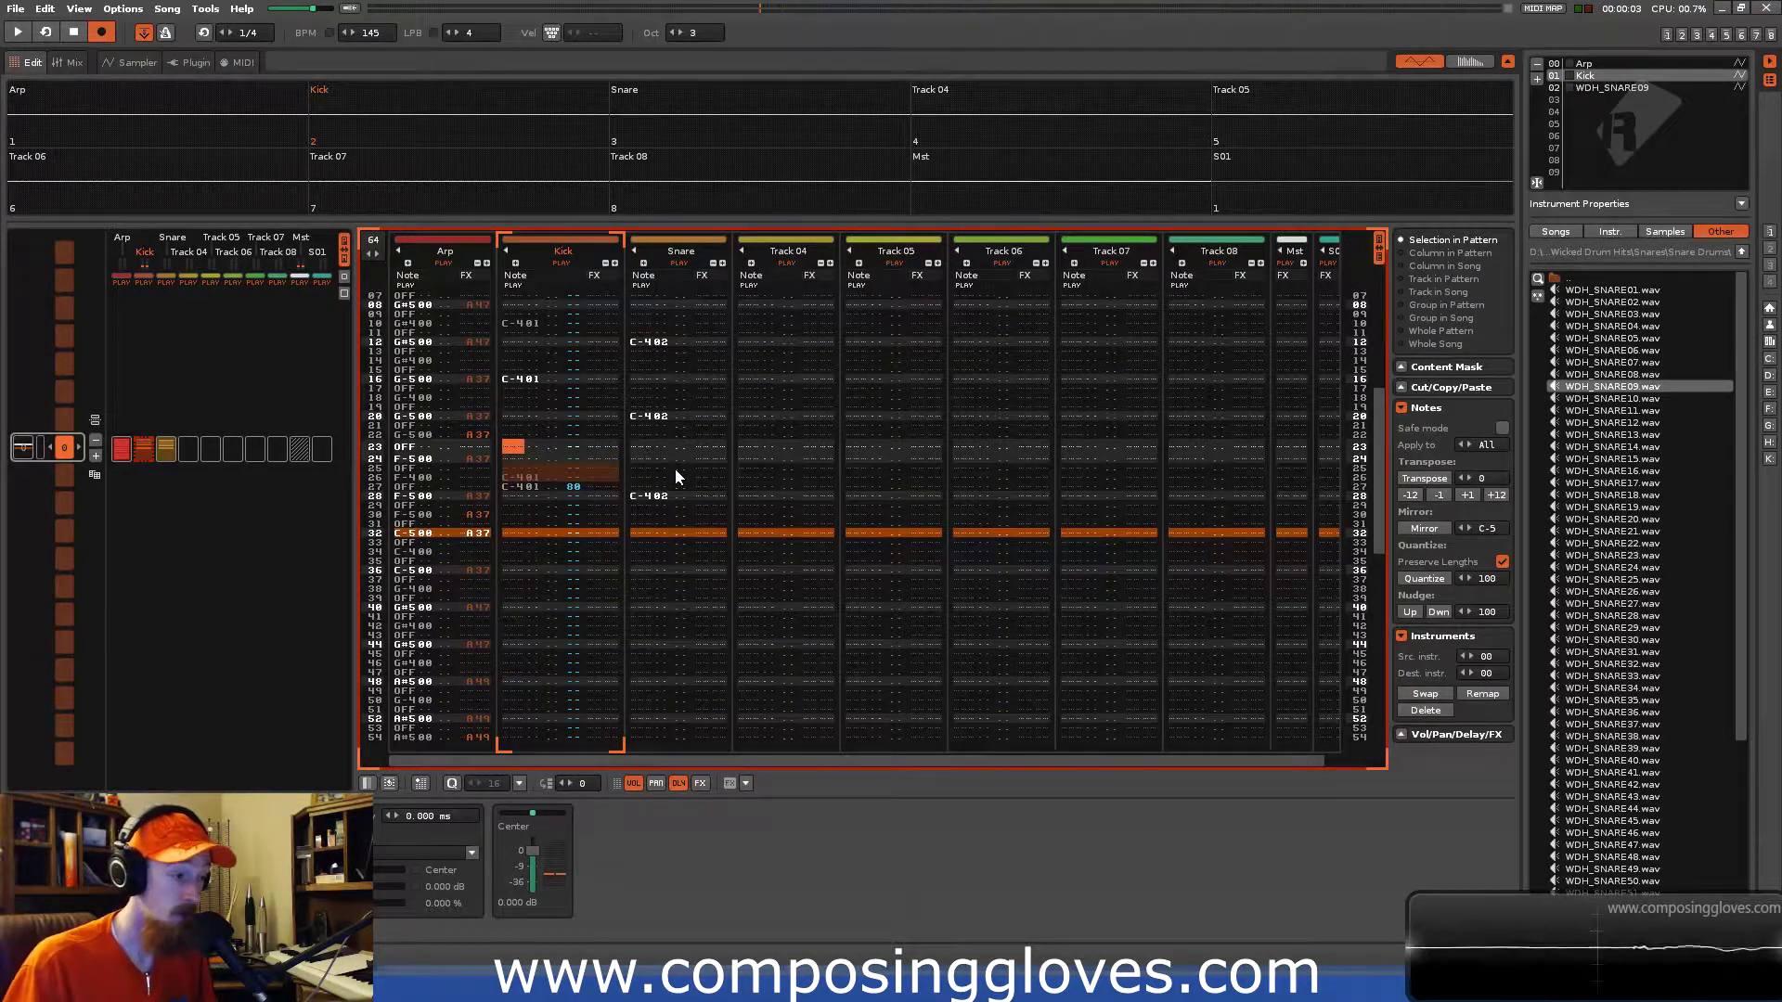
{"action": "key", "text": "space"}
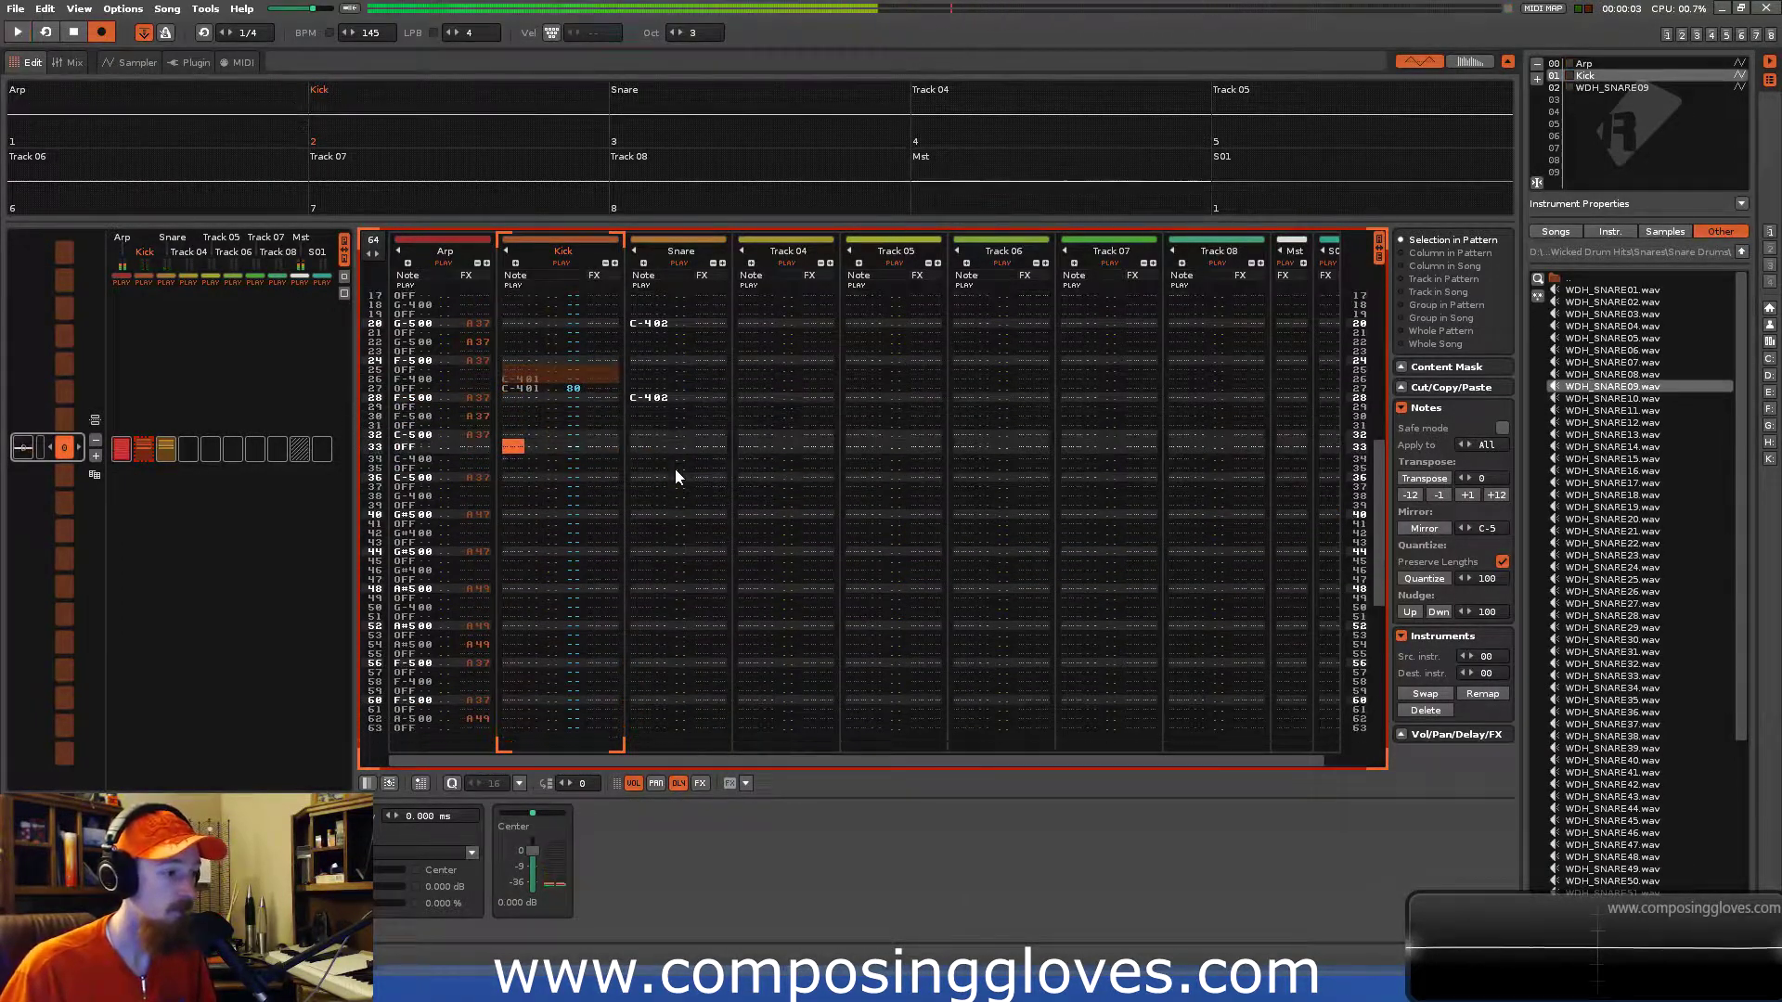
Copy the Kick and Snare notes from lines 00 to 28 into the second half of the pattern, starting at line 32.
{"action": "key", "text": "Up"}
{"action": "key", "text": "Up"}
{"action": "key", "text": "Up"}
{"action": "key", "text": "Up"}
{"action": "key", "text": "Up"}
{"action": "key", "text": "Up"}
{"action": "key", "text": "Up"}
{"action": "key", "text": "Up"}
{"action": "key", "text": "Up"}
{"action": "key", "text": "Up"}
{"action": "key", "text": "Up"}
{"action": "key", "text": "Up"}
{"action": "key", "text": "Down"}
{"action": "key", "text": "Down"}
{"action": "key", "text": "Up"}
{"action": "key", "text": "Up"}
{"action": "key", "text": "Up"}
{"action": "key", "text": "Up"}
{"action": "key", "text": "Up"}
{"action": "key", "text": "Up"}
{"action": "key", "text": "Up"}
{"action": "key", "text": "Up"}
{"action": "key", "text": "Up"}
{"action": "key", "text": "Up"}
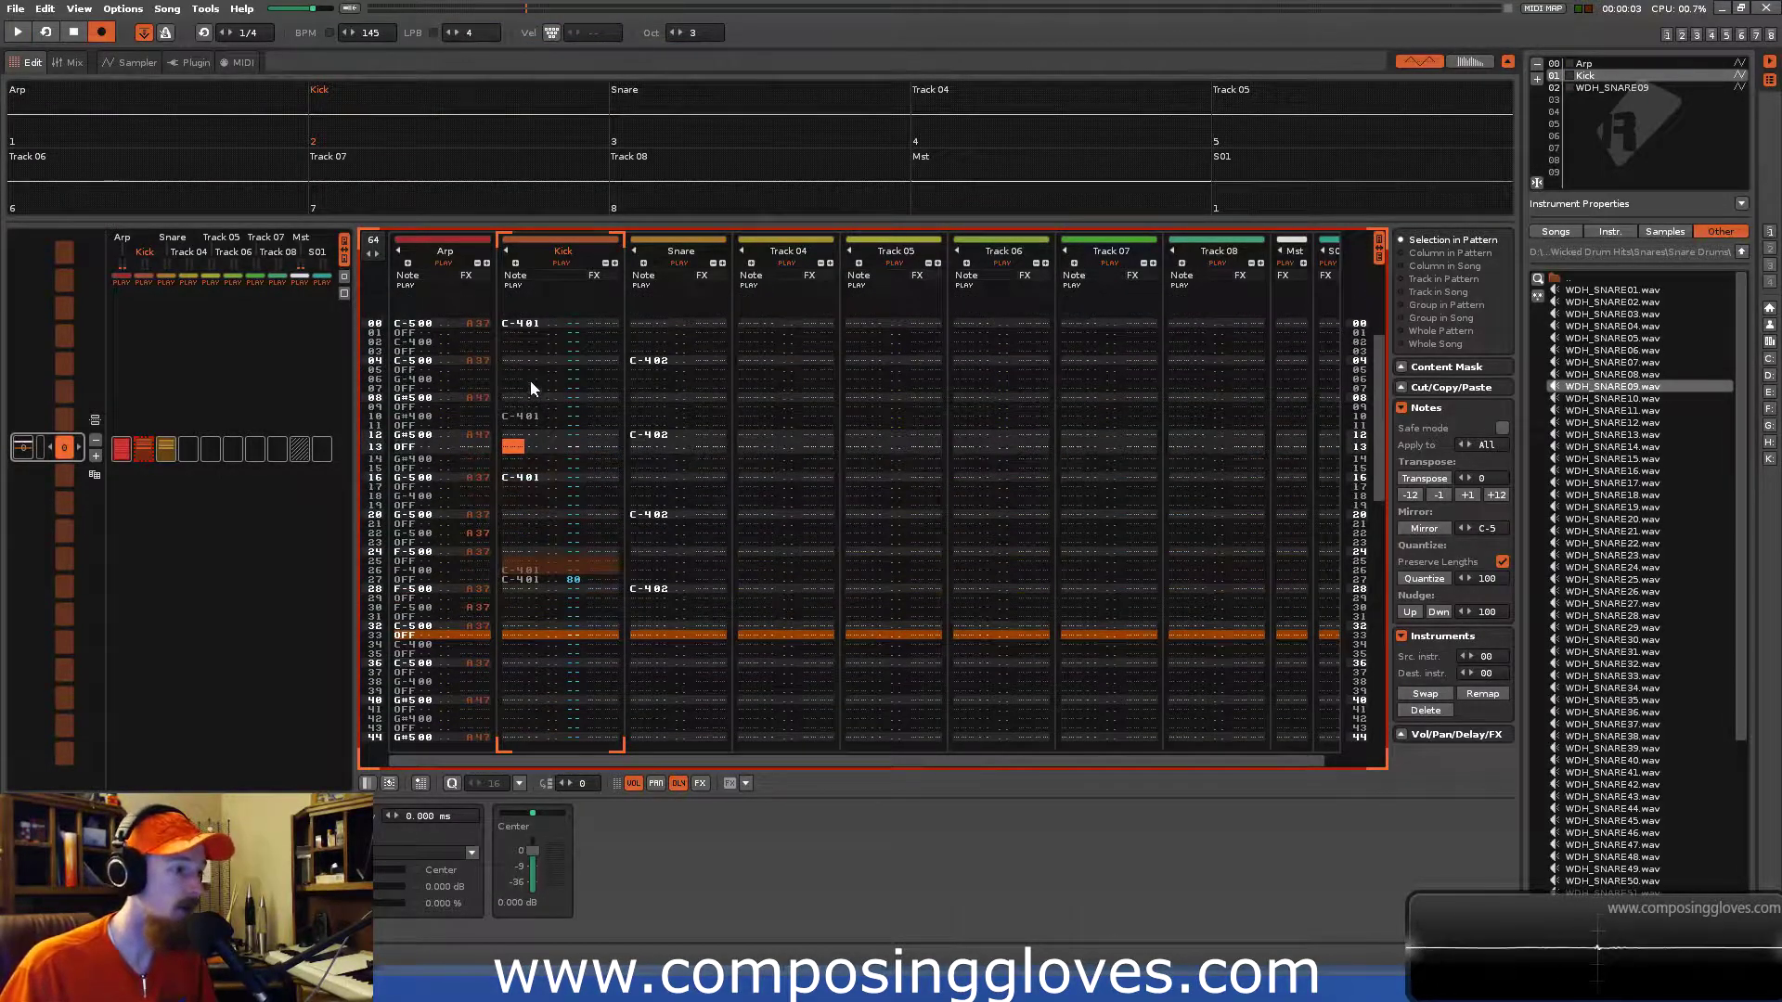
{"action": "left_click_drag", "start_coordinate": [518, 323], "coordinate": [713, 589]}
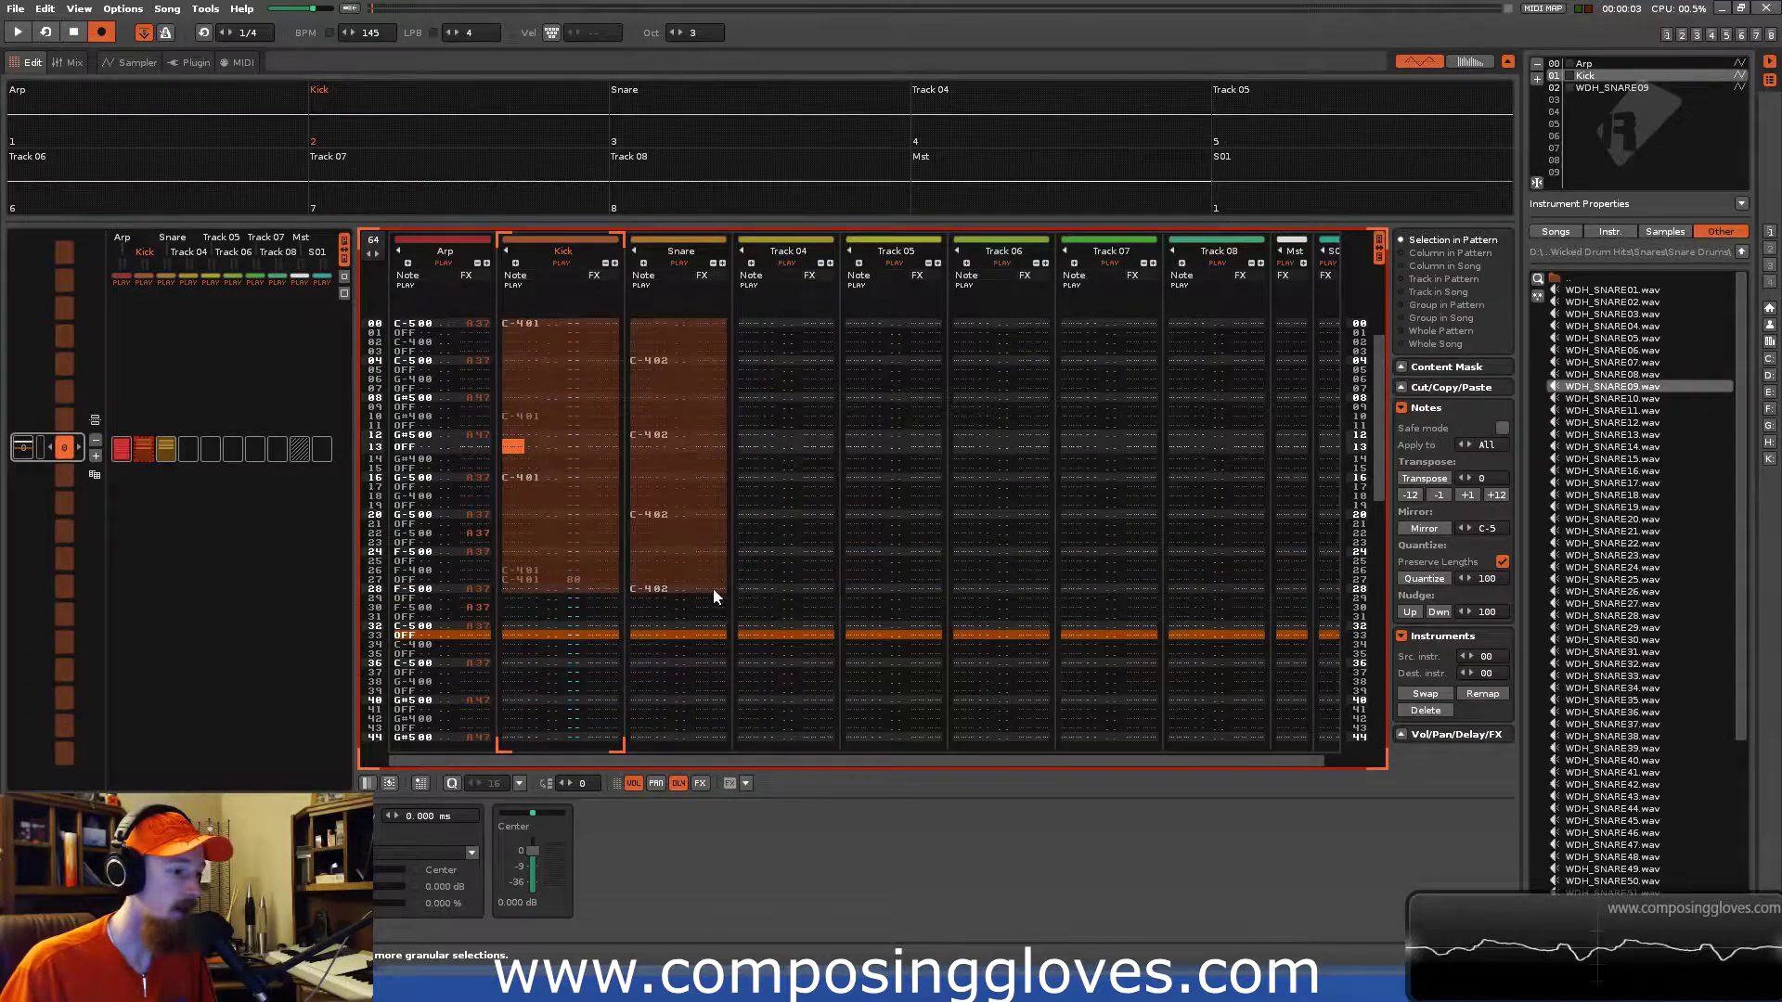
{"action": "left_click", "coordinate": [526, 627]}
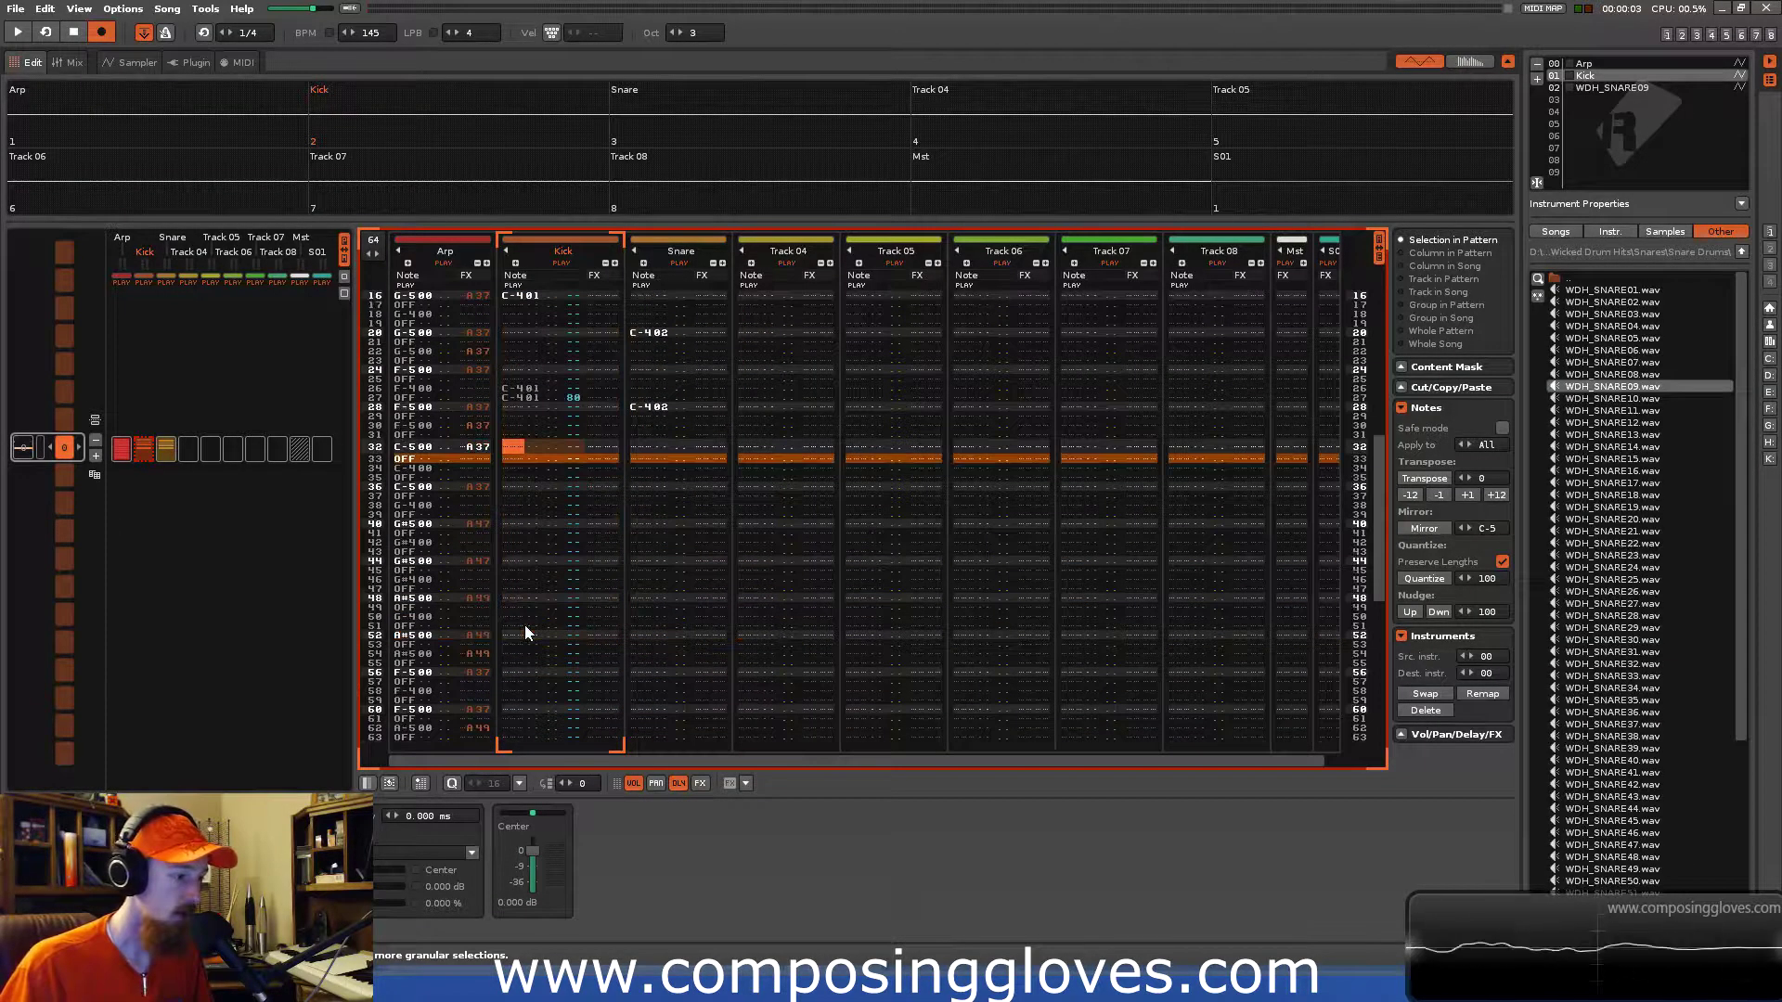
{"action": "key", "text": "ctrl+v"}
{"action": "key", "text": "Down"}
{"action": "key", "text": "Down"}
{"action": "key", "text": "Down"}
{"action": "key", "text": "Down"}
{"action": "key", "text": "Down"}
{"action": "key", "text": "Down"}
{"action": "key", "text": "Up"}
{"action": "key", "text": "Up"}
{"action": "key", "text": "Up"}
{"action": "key", "text": "Up"}
{"action": "key", "text": "Up"}
{"action": "key", "text": "Up"}
Clear the delay value of the kick on line 59 and change the kick note on line 58 to C#4.
{"action": "left_click", "coordinate": [523, 702]}
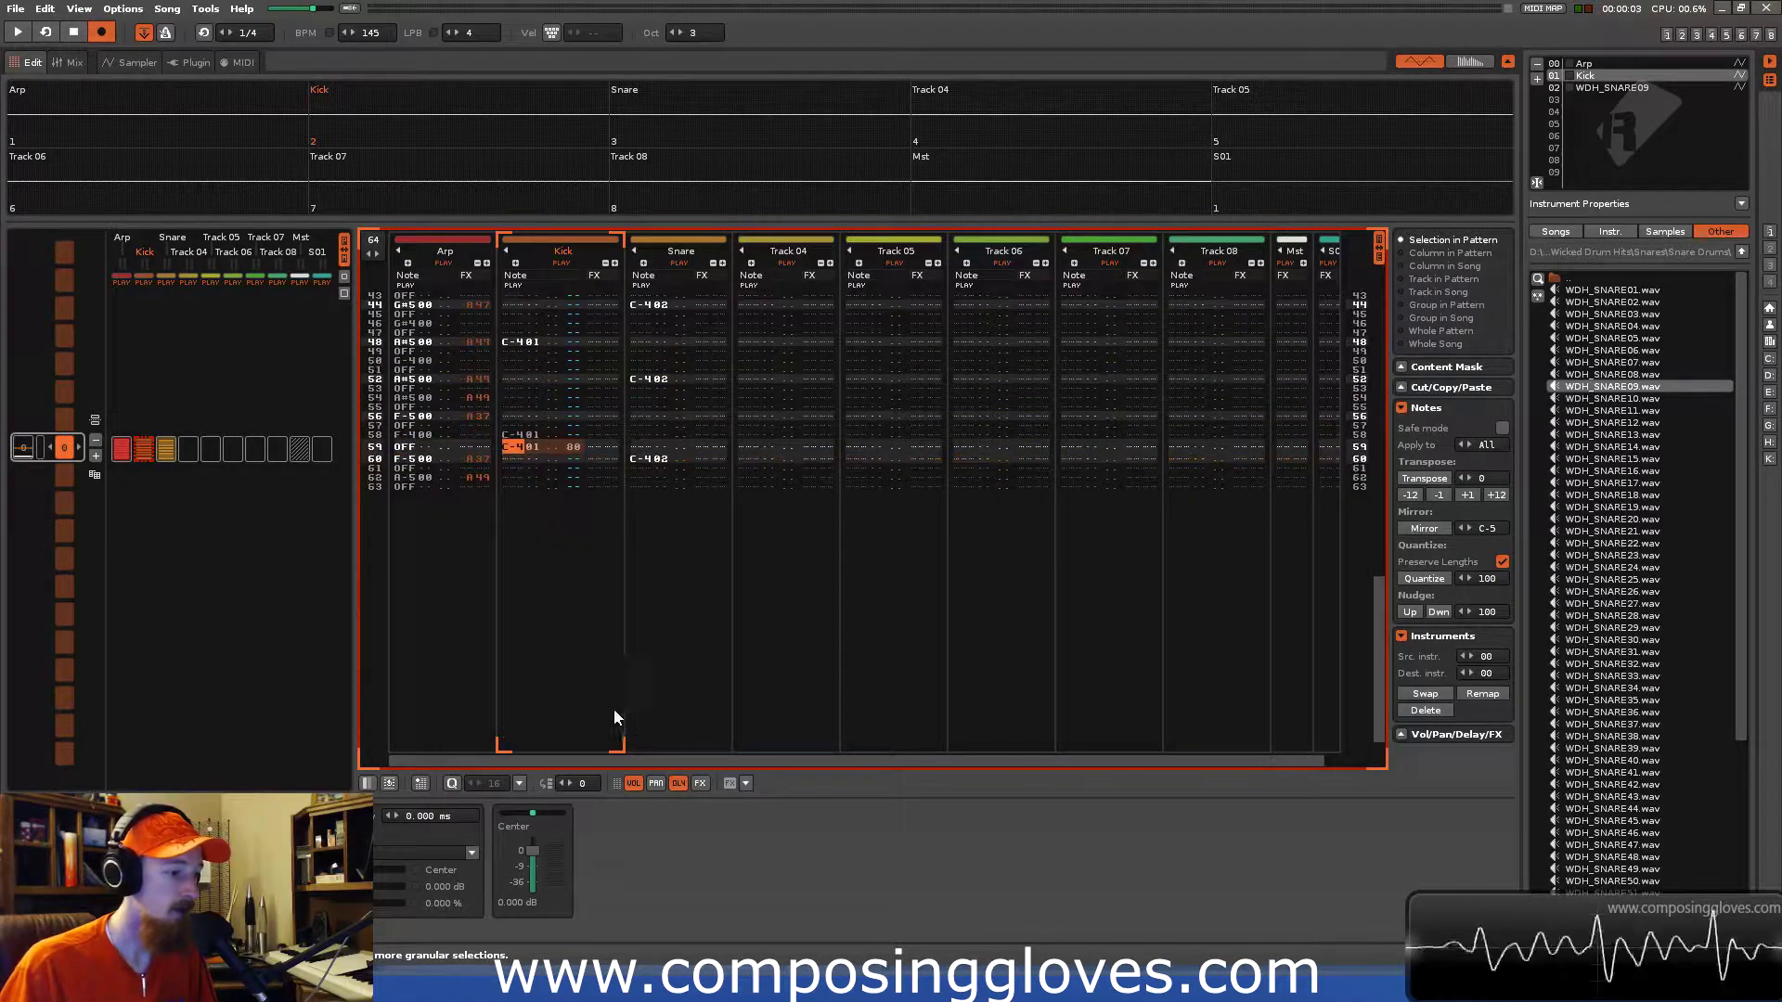
{"action": "key", "text": "Right"}
{"action": "key", "text": "Right"}
{"action": "key", "text": "Right"}
{"action": "key", "text": "Right"}
{"action": "key", "text": "Left"}
{"action": "key", "text": "Left"}
{"action": "key", "text": "Left"}
{"action": "key", "text": "Left"}
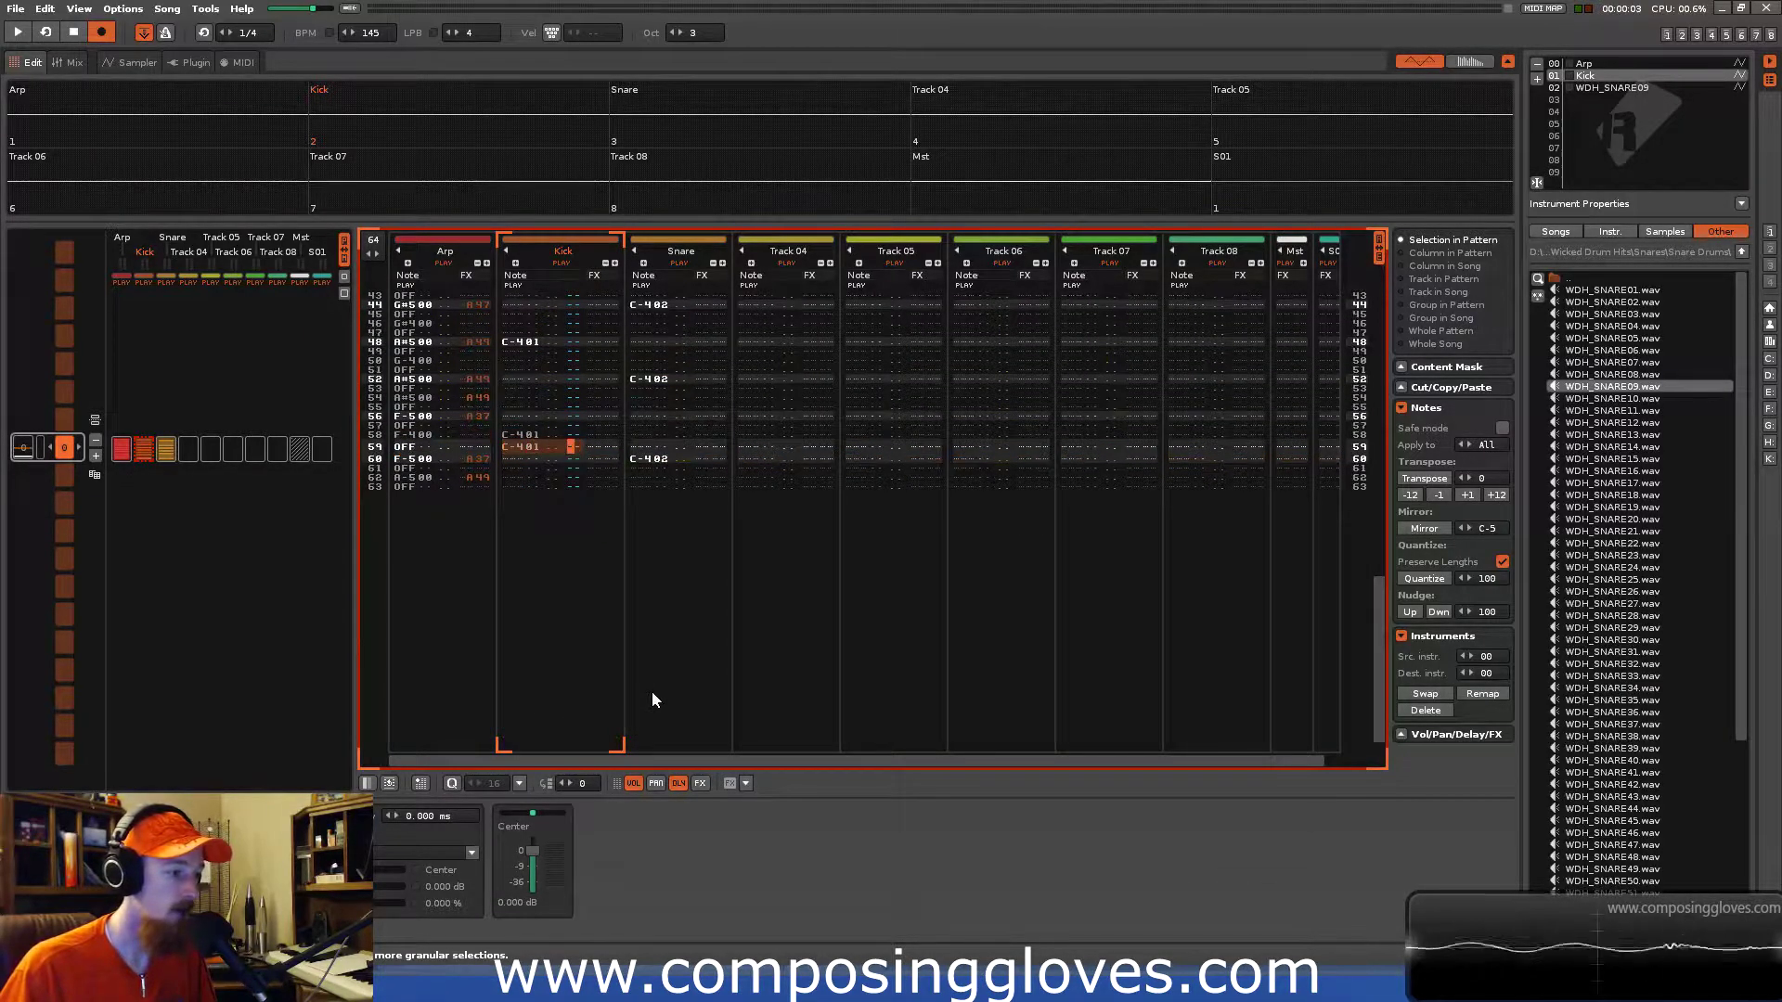
{"action": "key", "text": "Up"}
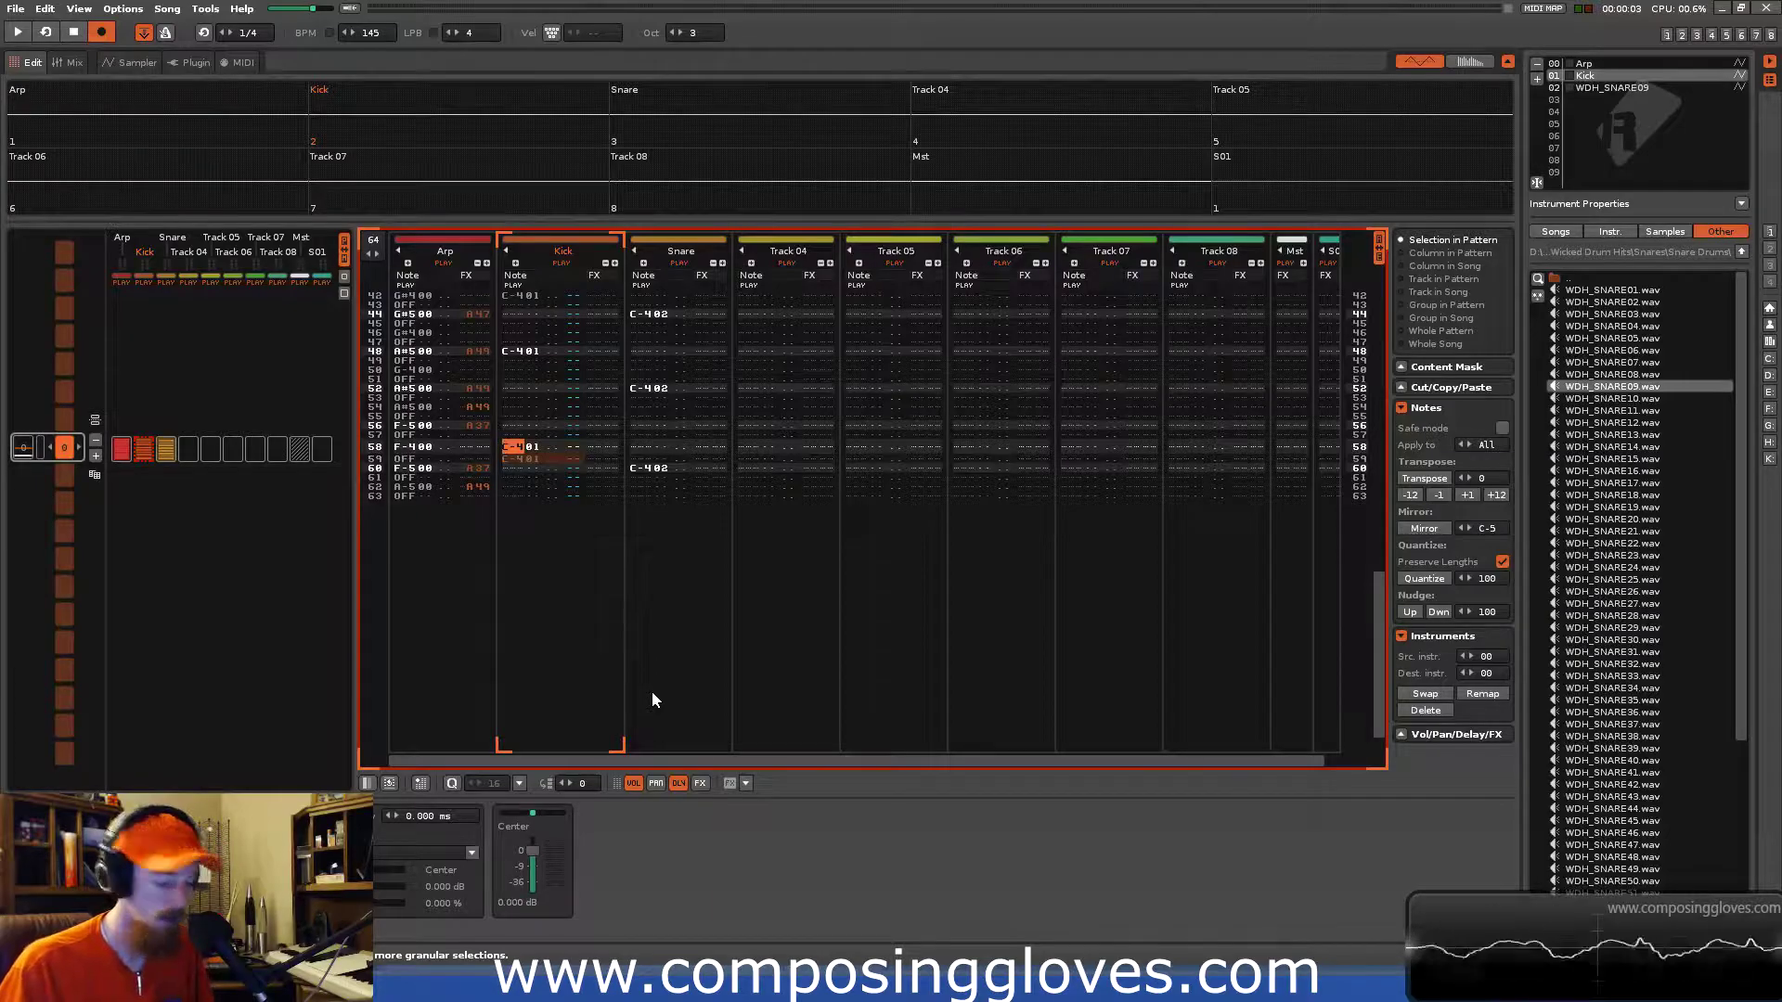
{"action": "key", "text": "2"}
Play the pattern from line 00 to hear the extended kick and snare beat.
{"action": "key", "text": "Up"}
{"action": "key", "text": "Up"}
{"action": "key", "text": "Up"}
{"action": "key", "text": "Right"}
{"action": "key", "text": "Right"}
{"action": "key", "text": "Right"}
{"action": "key", "text": "Right"}
{"action": "key", "text": "Right"}
{"action": "key", "text": "Right"}
{"action": "key", "text": "Right"}
{"action": "key", "text": "Right"}
{"action": "key", "text": "Right"}
{"action": "key", "text": "Up"}
{"action": "key", "text": "Up"}
{"action": "key", "text": "Right"}
{"action": "key", "text": "Up"}
{"action": "key", "text": "Up"}
{"action": "key", "text": "Home"}
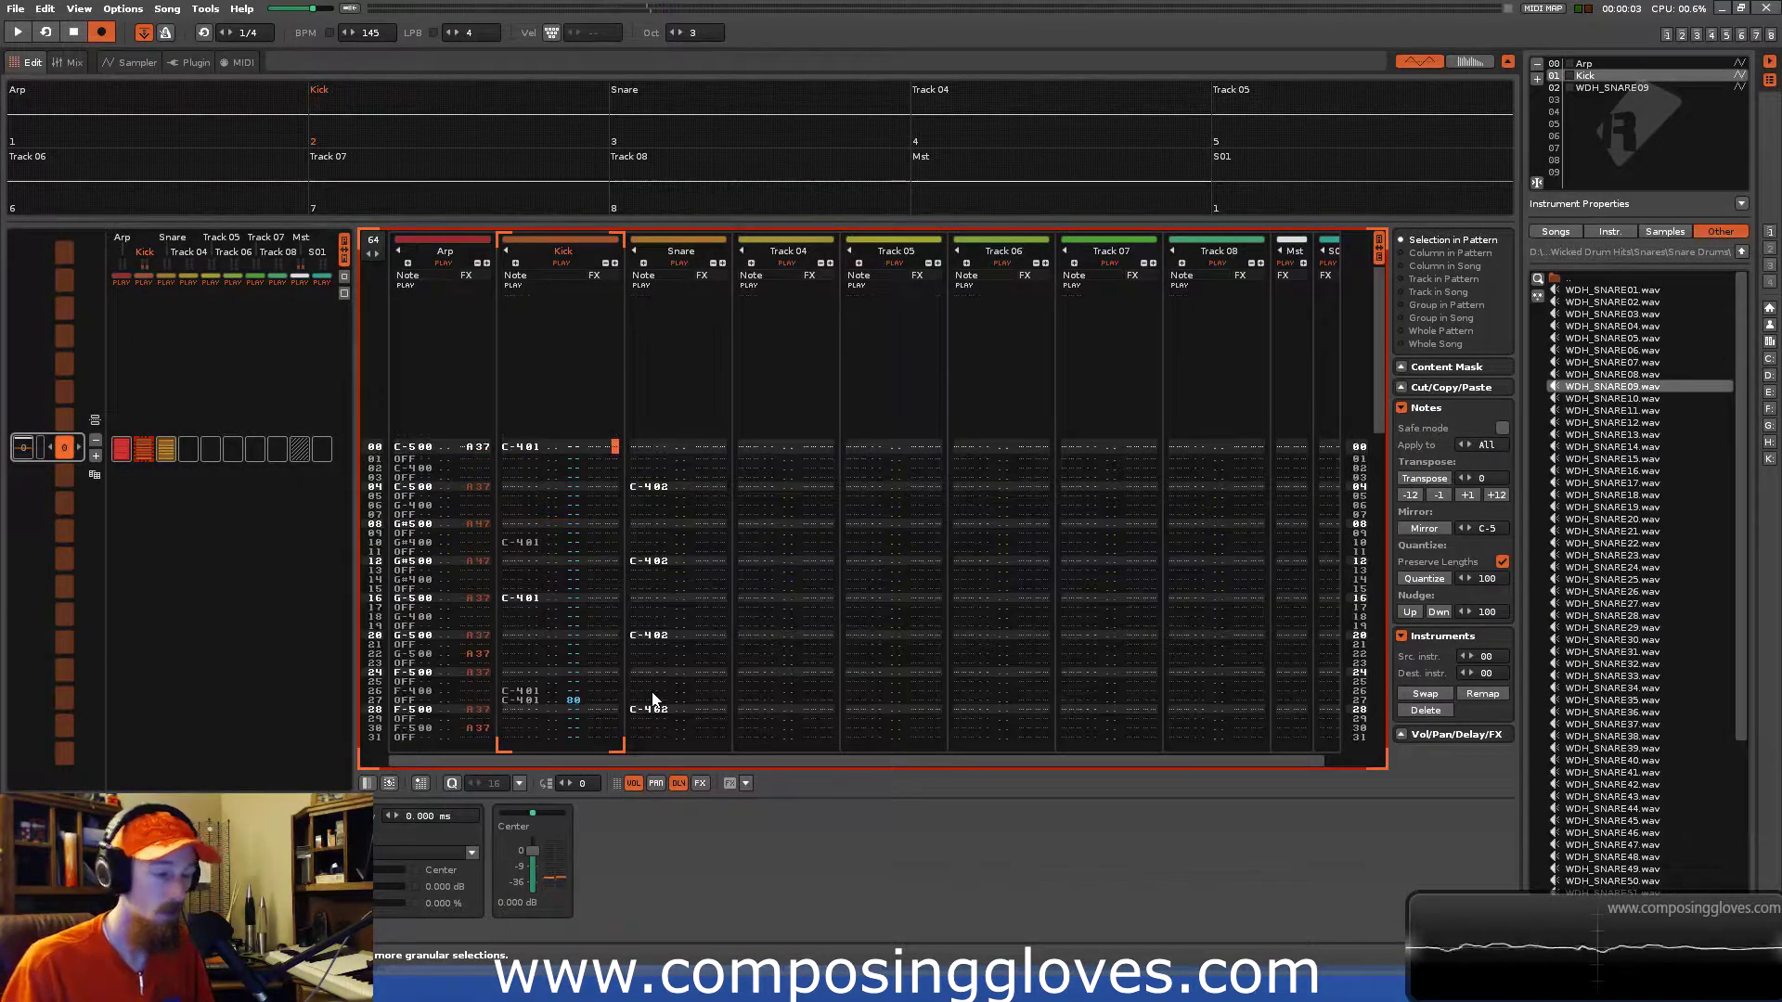
{"action": "key", "text": "space"}
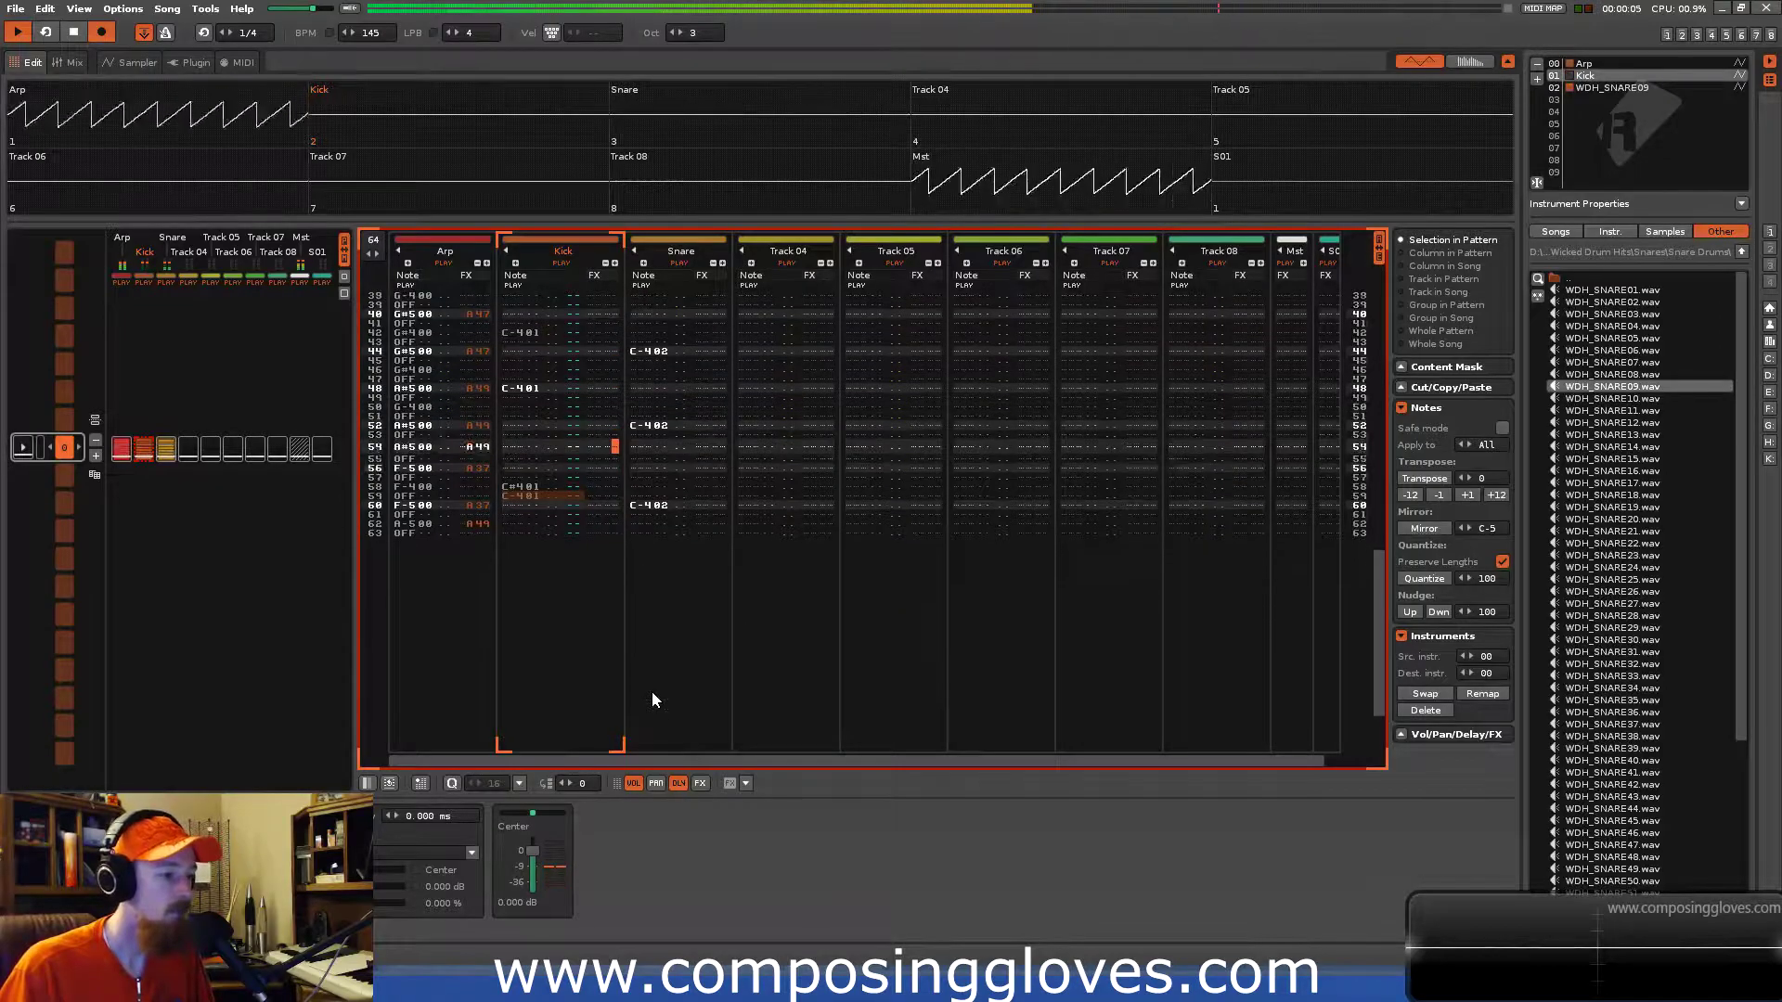
{"action": "key", "text": "space"}
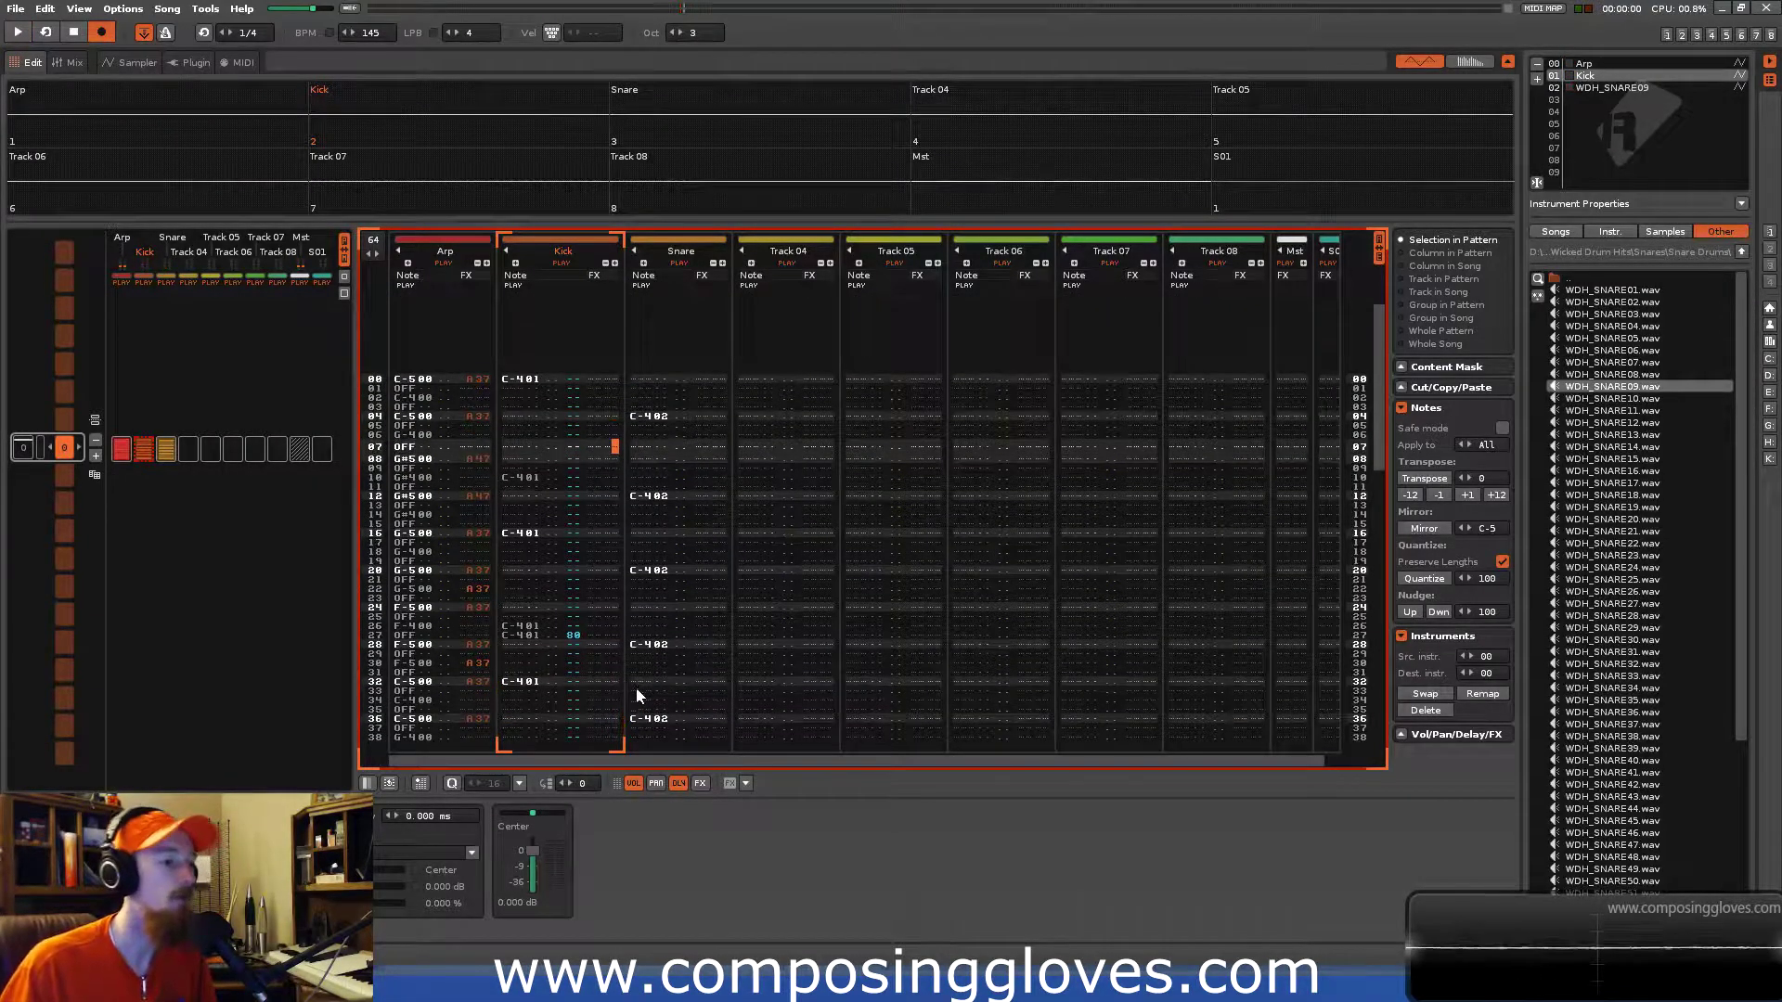
Select Track 04, duplicate the WDH_SNARE09 instrument and rename the copy Hat.
{"action": "left_click", "coordinate": [806, 267]}
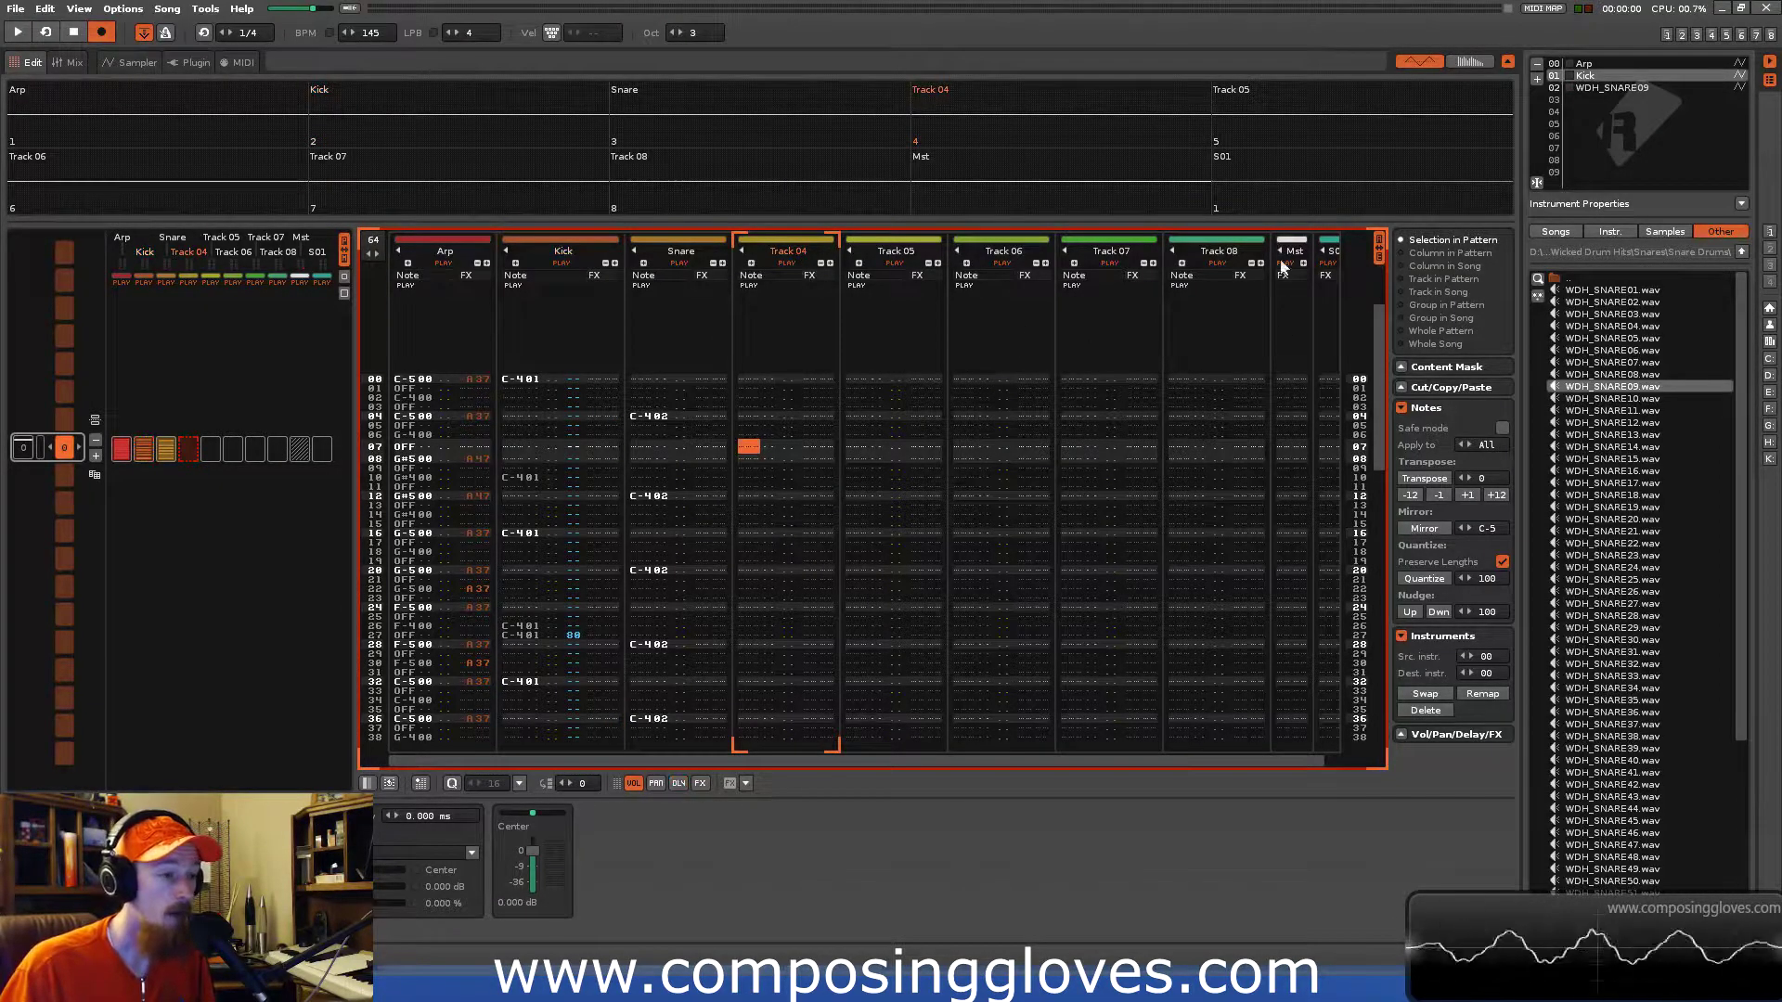
{"action": "left_click", "coordinate": [1619, 89]}
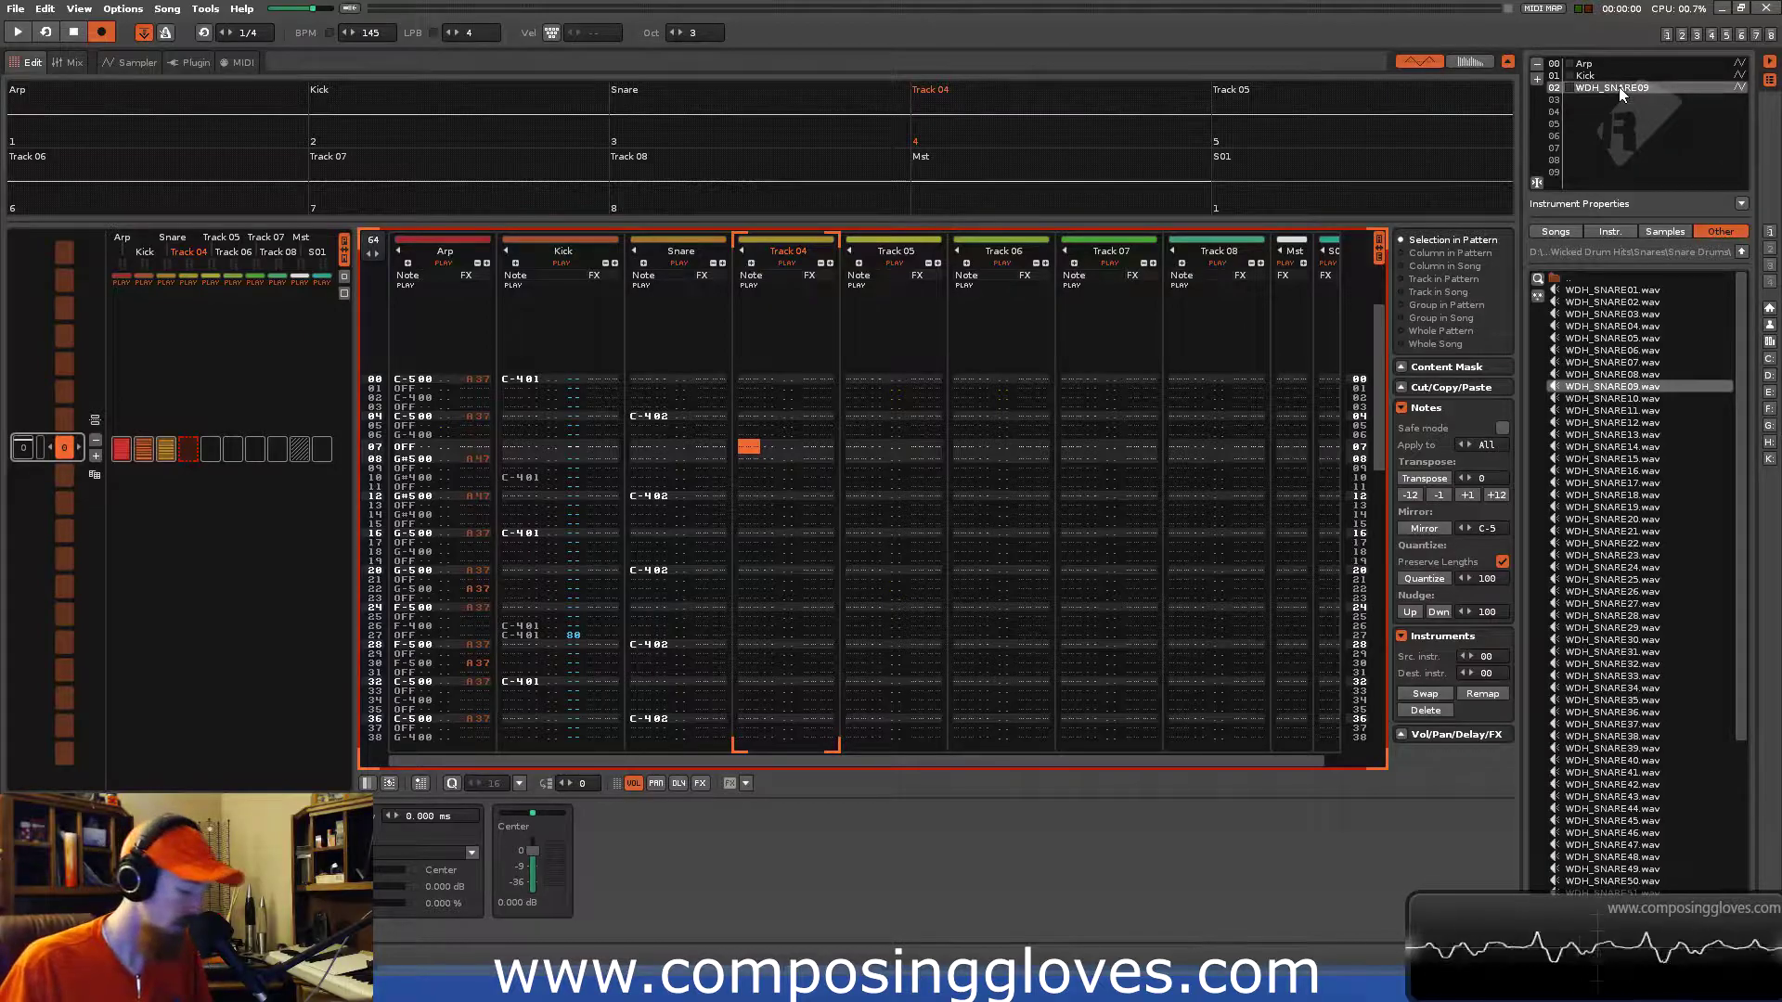
{"action": "left_click", "coordinate": [1627, 87]}
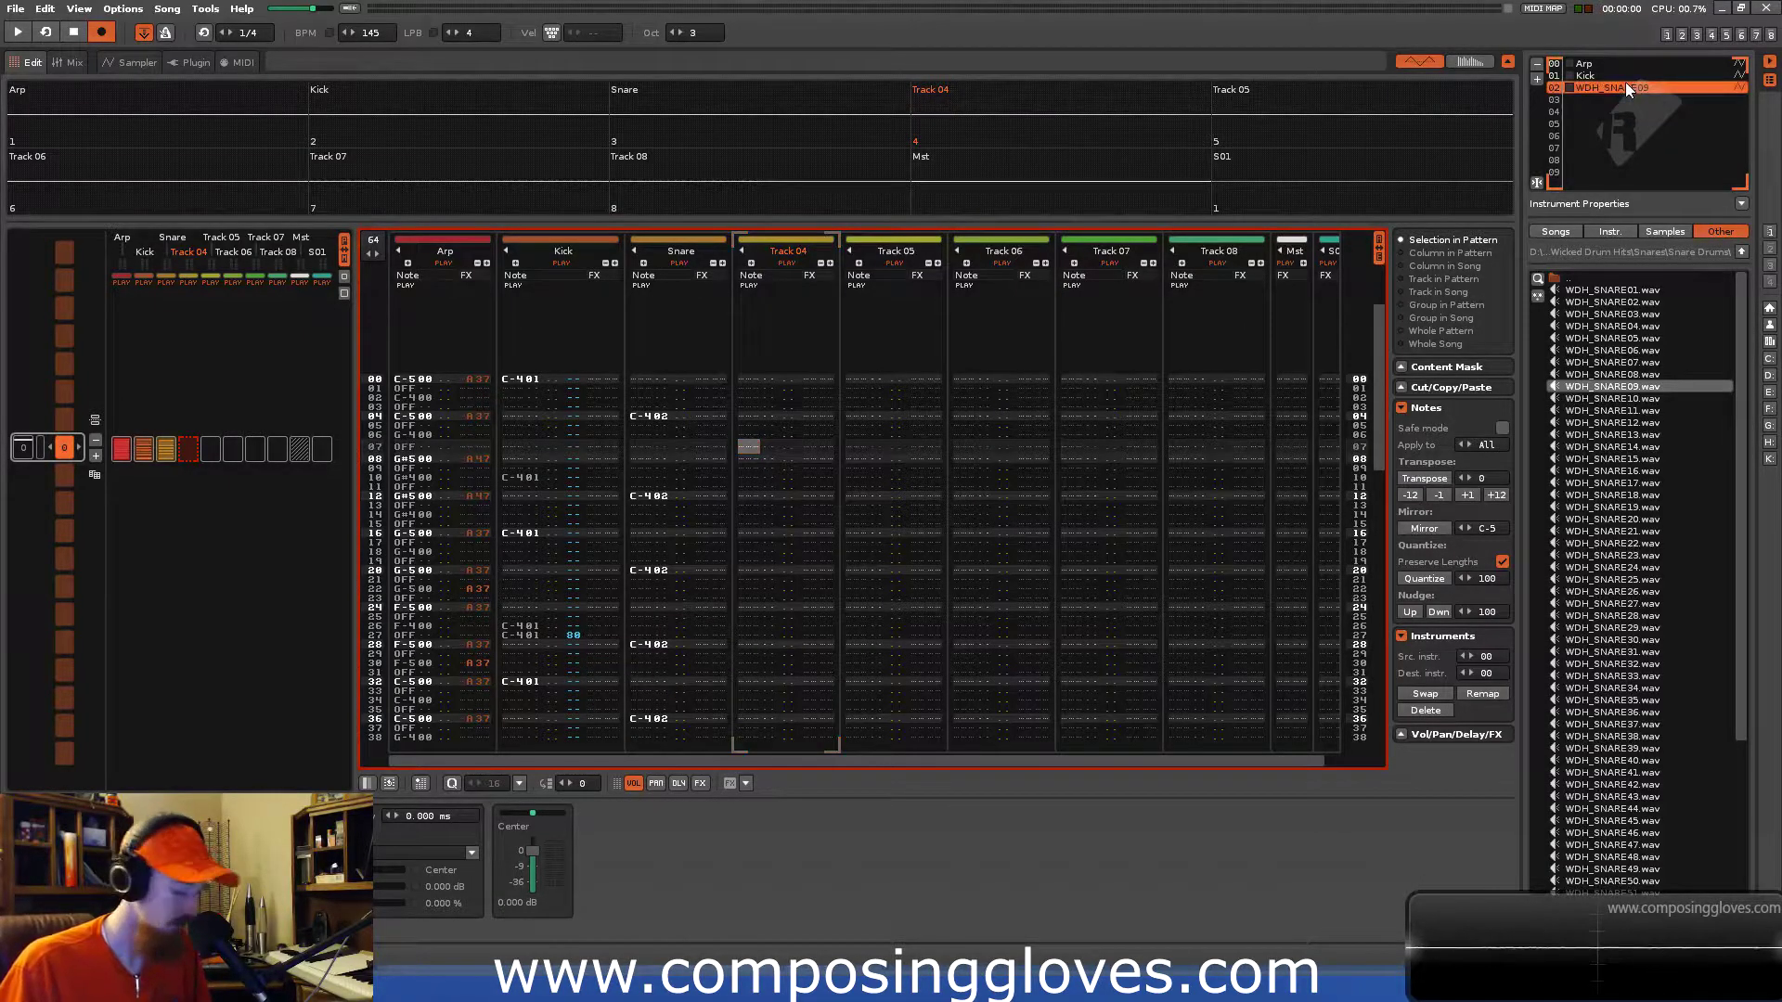
{"action": "key", "text": "ctrl+d"}
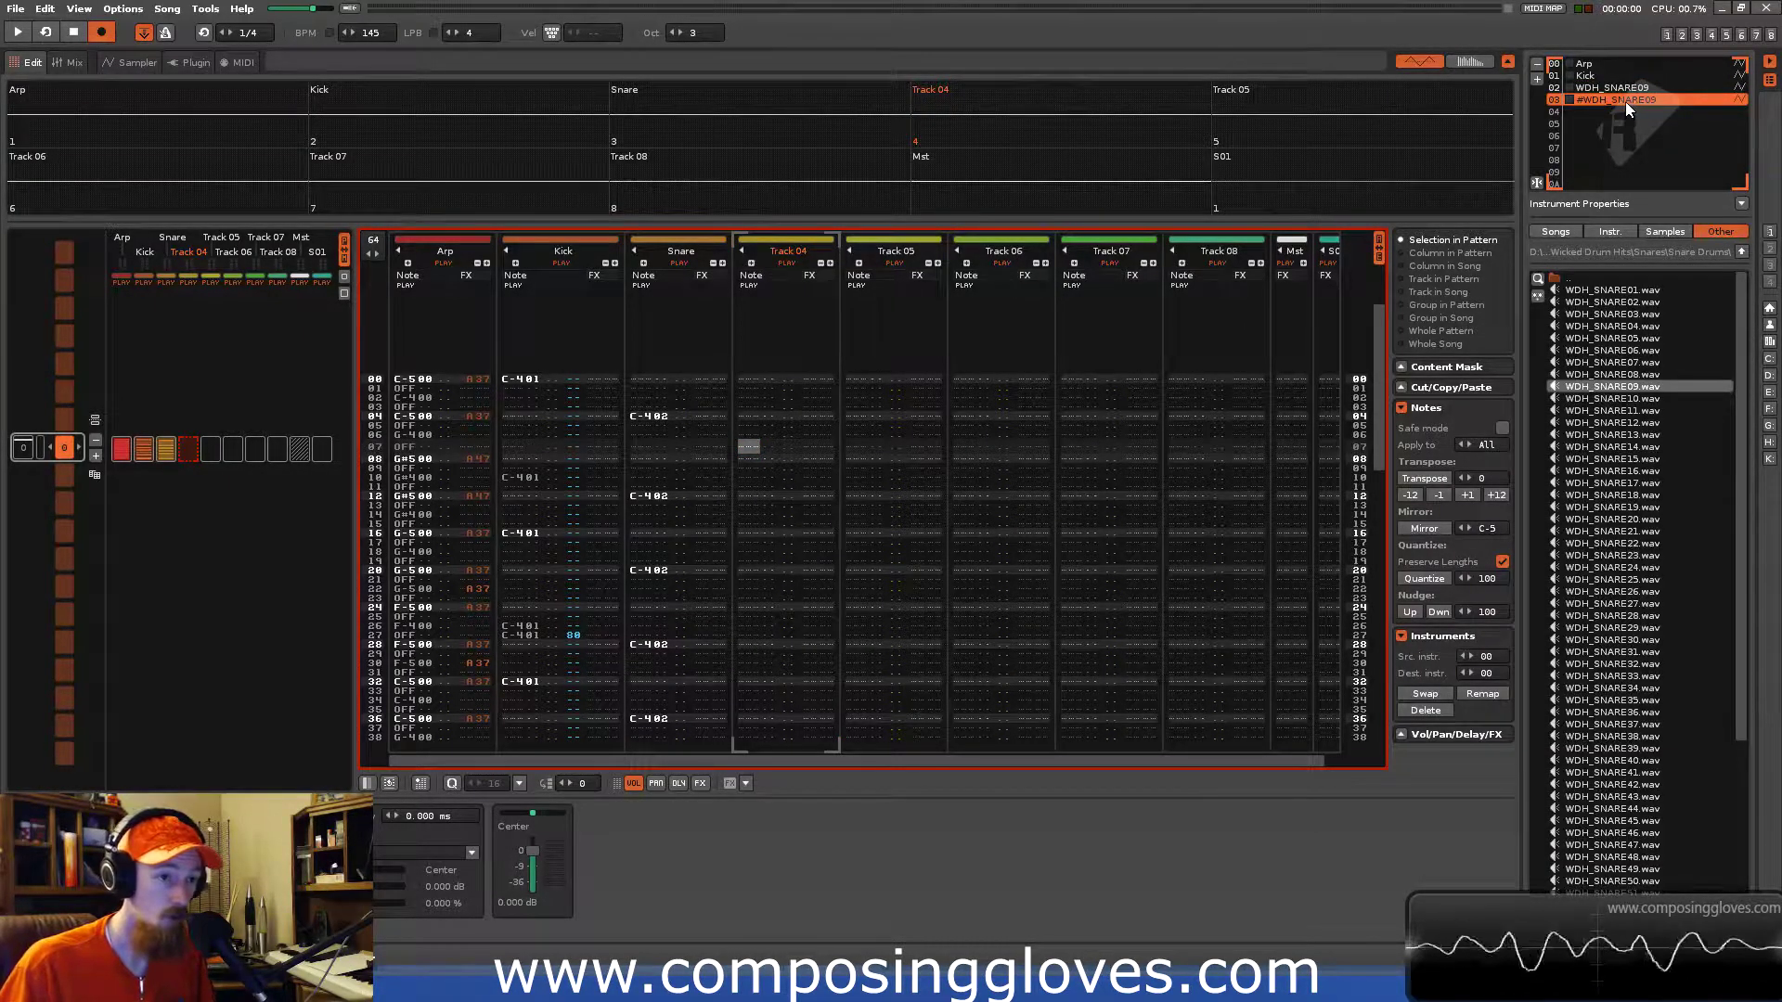
{"action": "double_click", "coordinate": [1626, 102]}
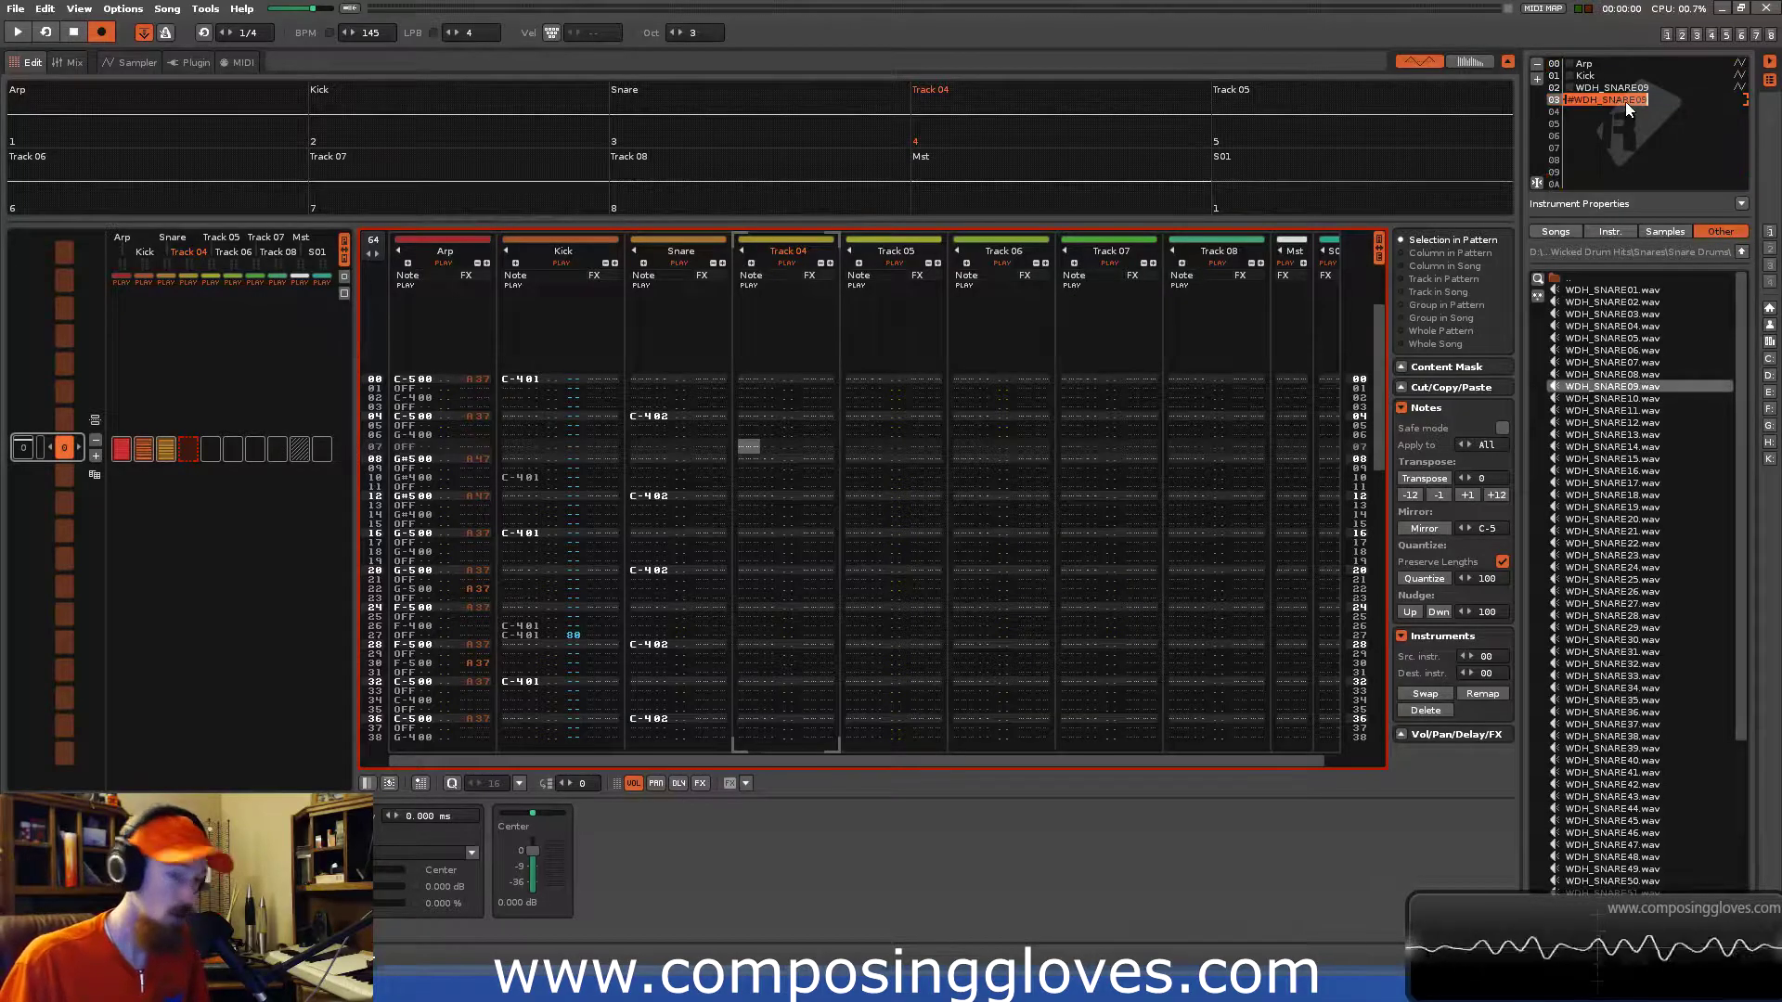
{"action": "type", "text": "Hat"}
{"action": "key", "text": "Return"}
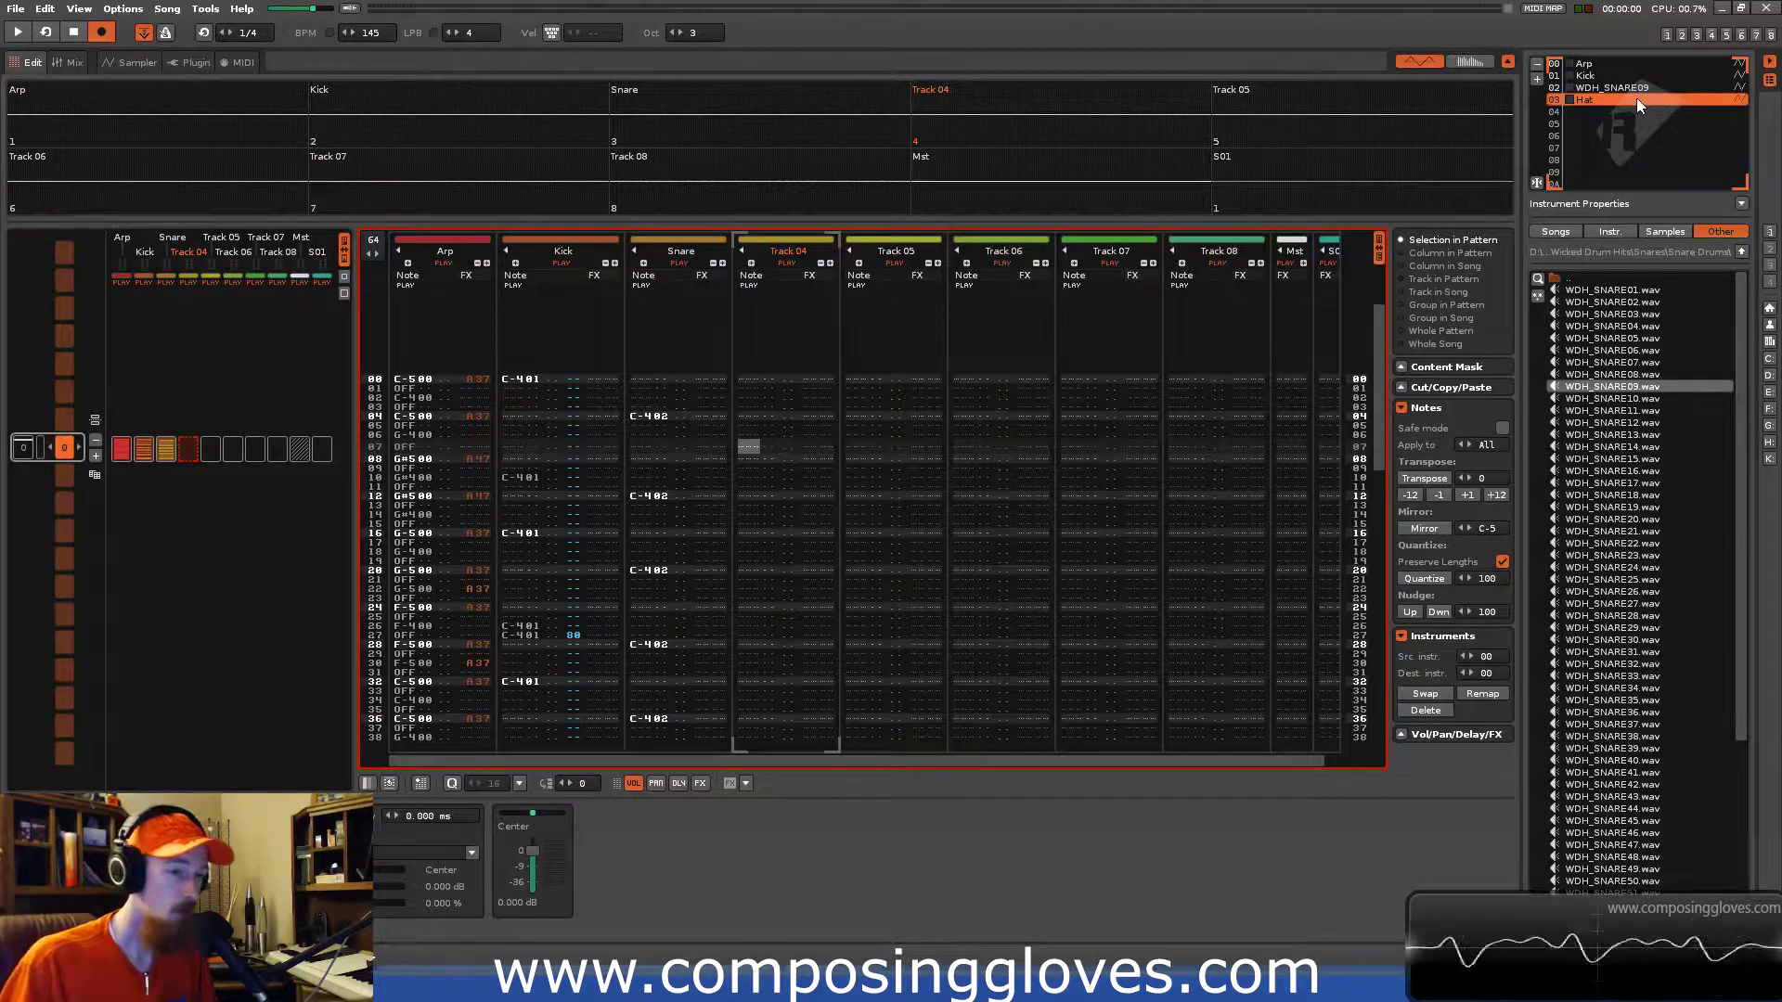
Cut a short section of the decaying tail from the Hat instrument's snare sample and replace the whole waveform with that section.
{"action": "double_click", "coordinate": [1636, 98]}
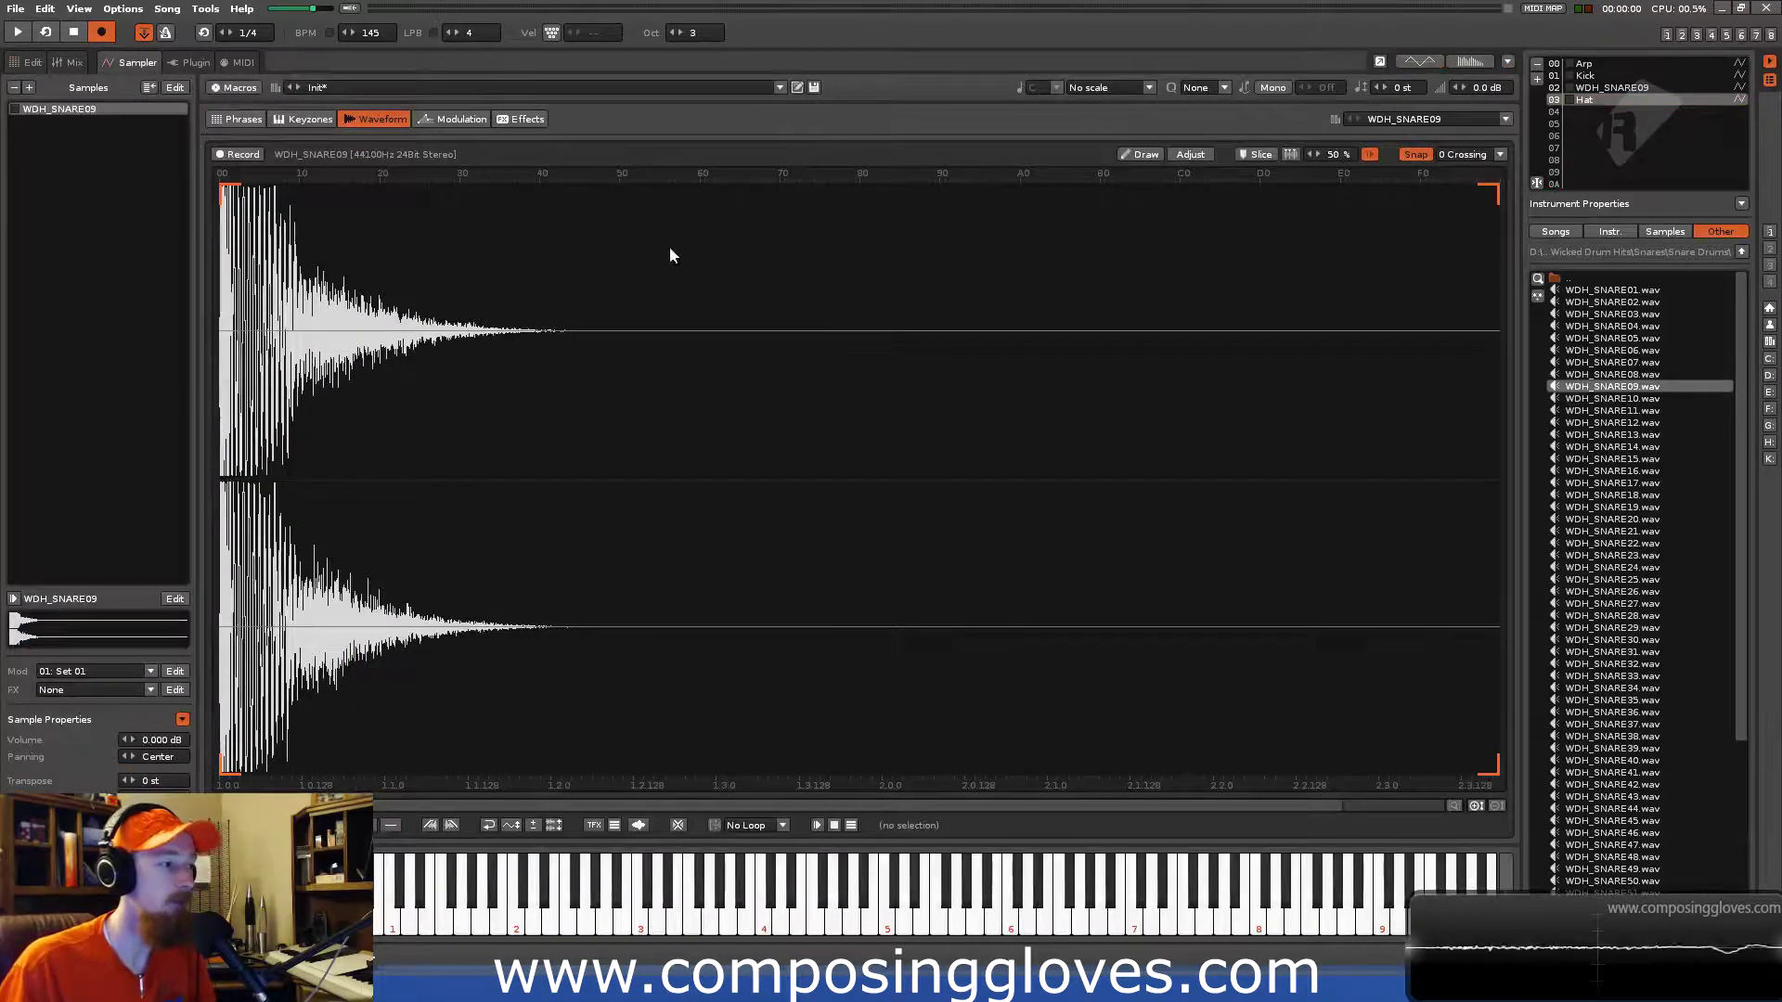
{"action": "left_click_drag", "start_coordinate": [334, 330], "coordinate": [405, 348]}
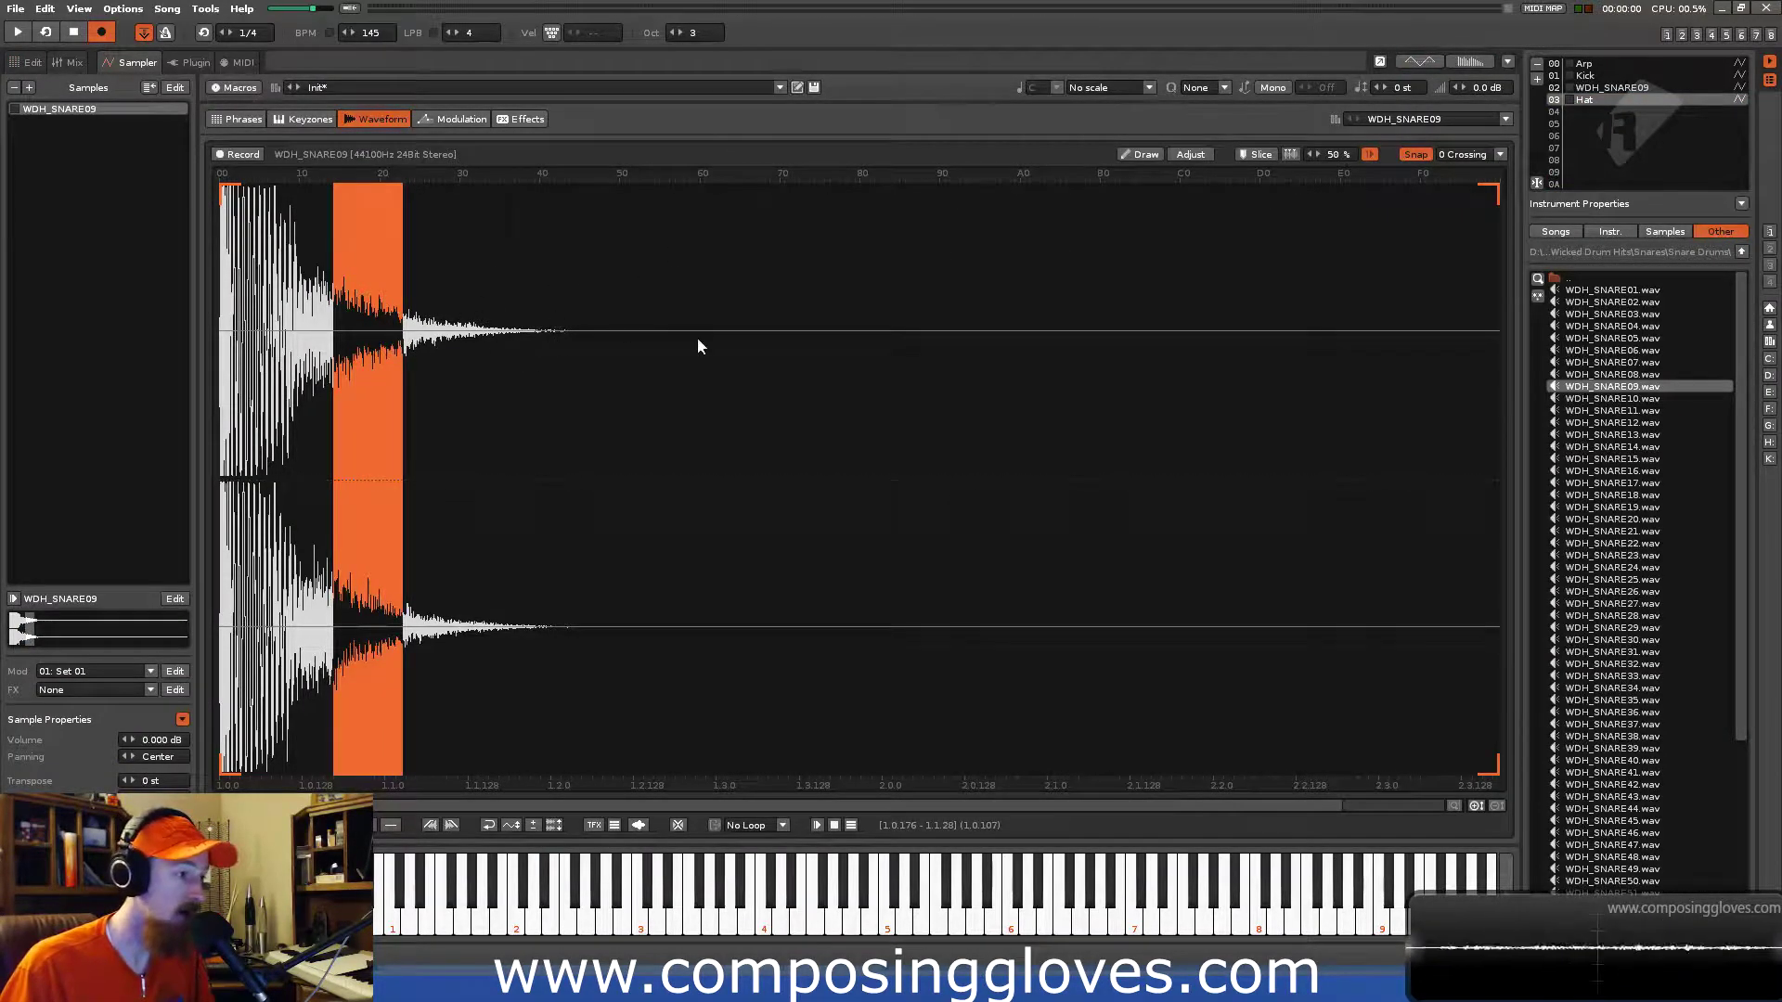
{"action": "key", "text": "Delete"}
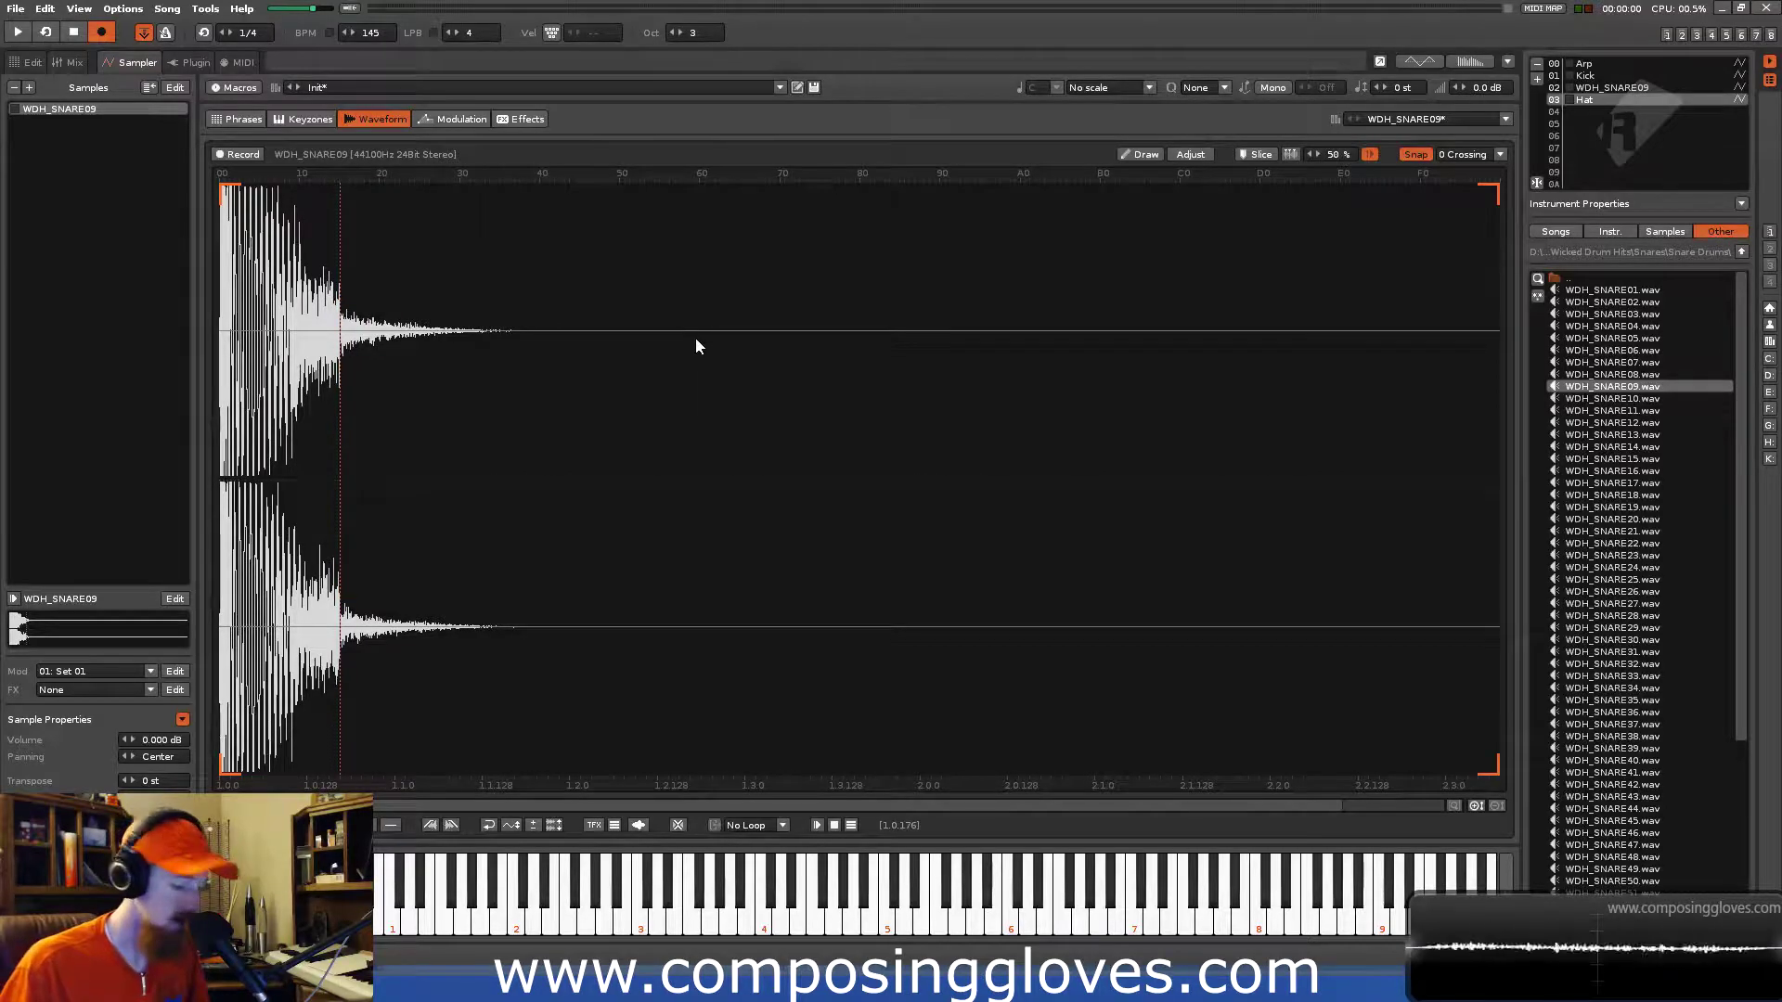
{"action": "key", "text": "ctrl+a"}
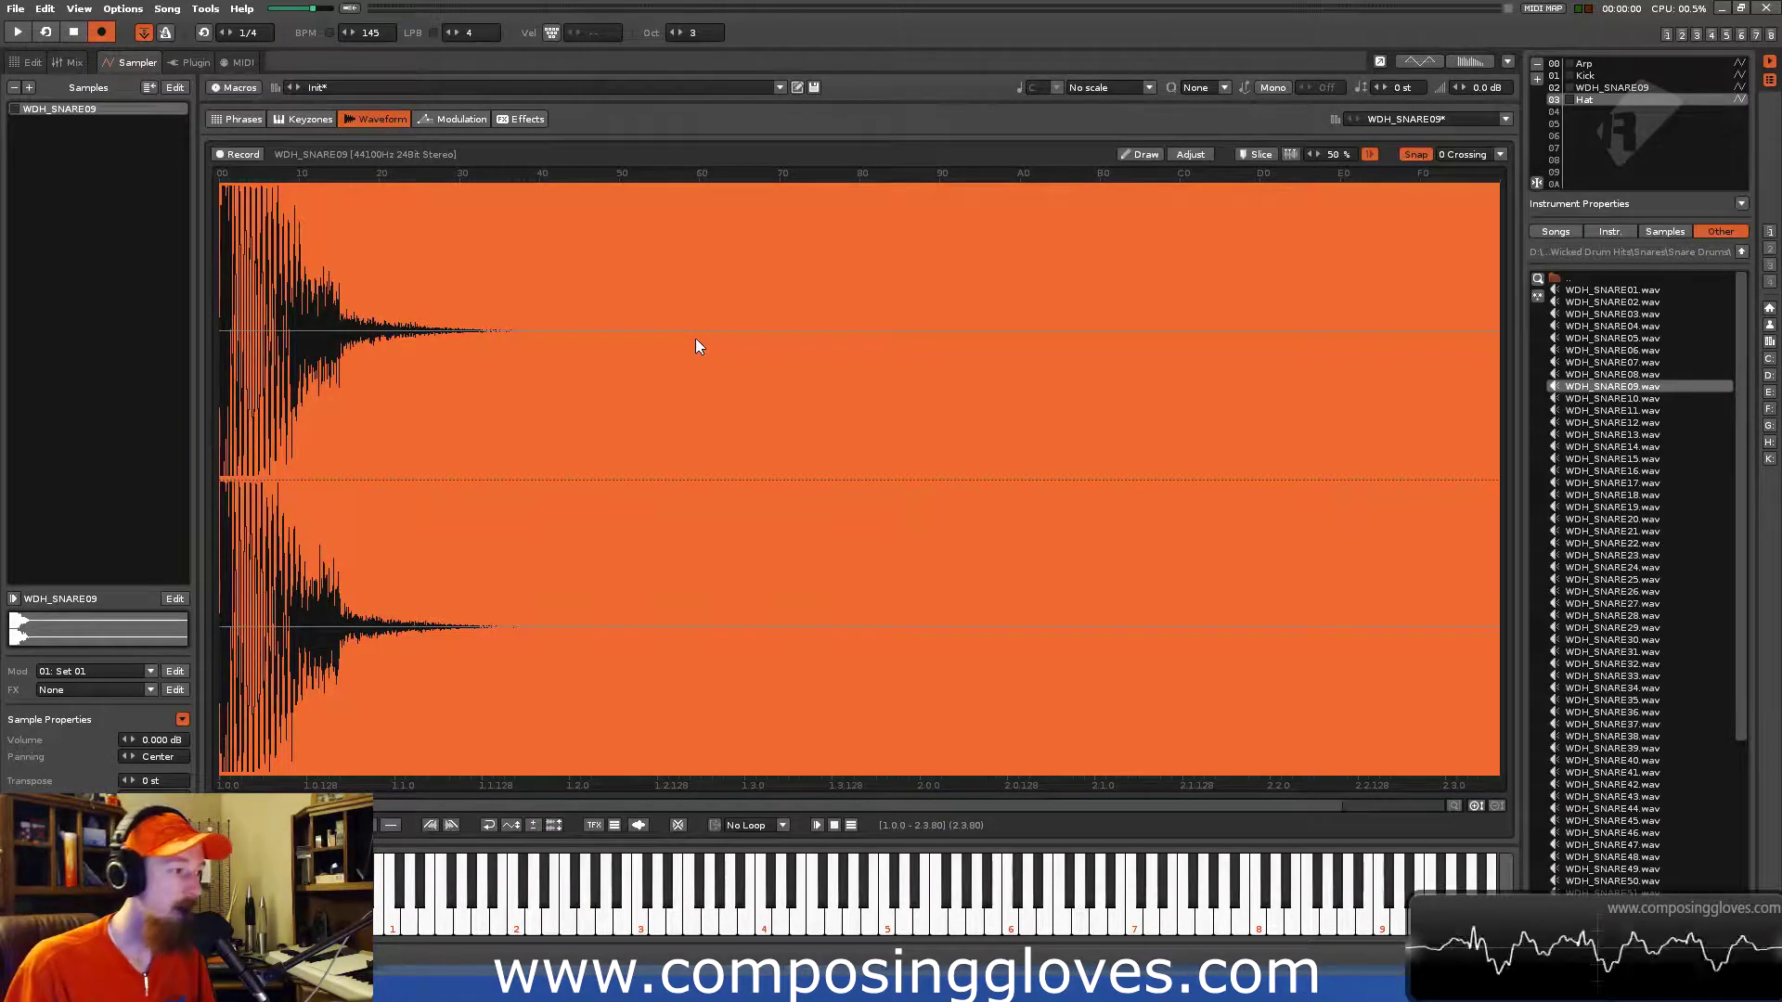
{"action": "key", "text": "Delete"}
{"action": "key", "text": "ctrl+v"}
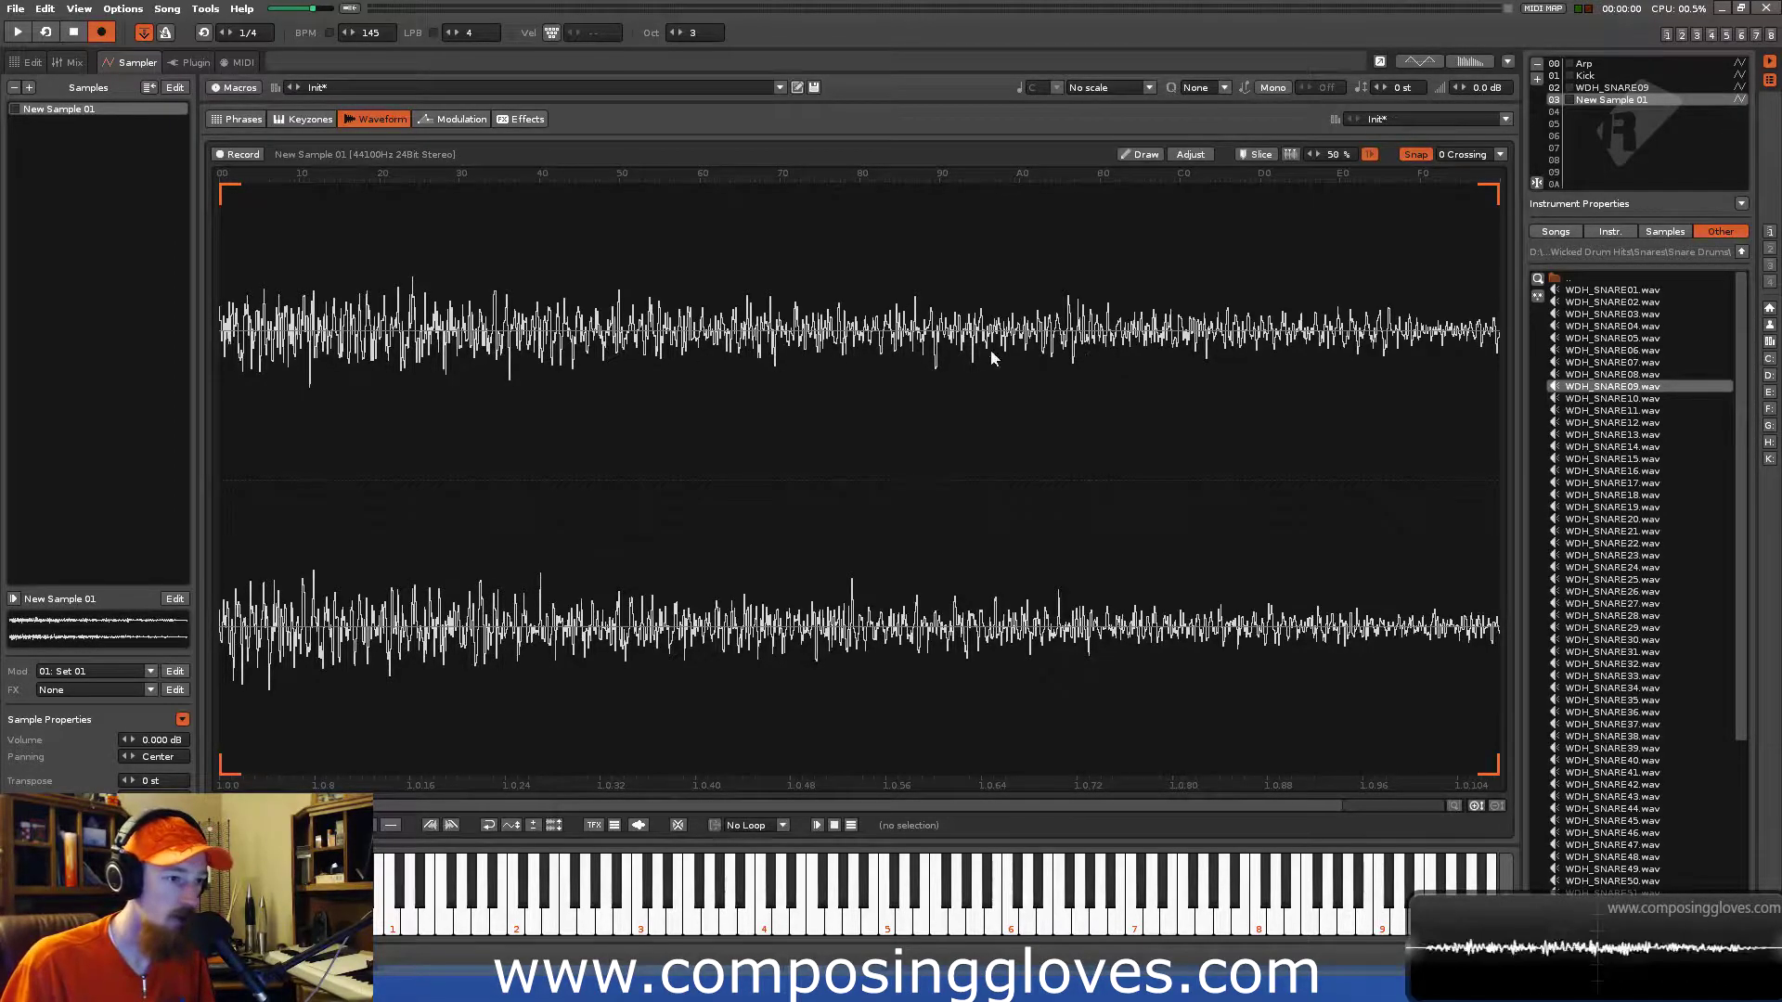
Audition the trimmed sample and maximize the volume of its entire waveform.
{"action": "key", "text": "w"}
{"action": "key", "text": "w"}
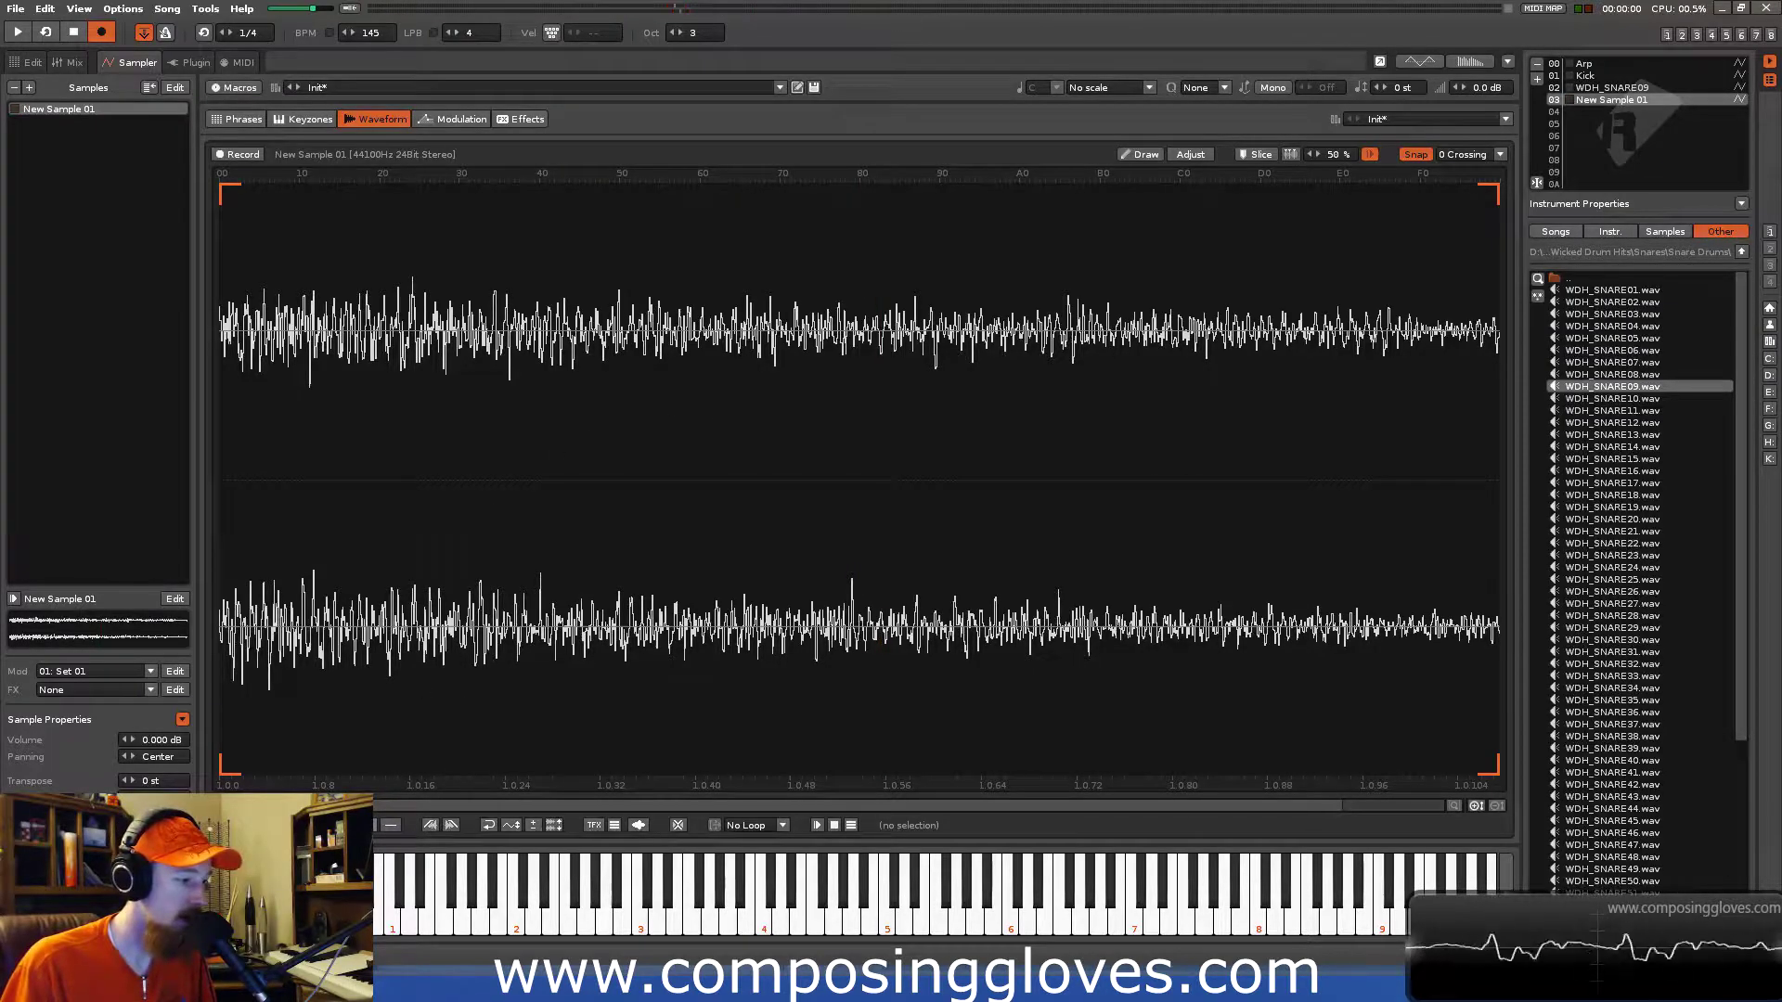
{"action": "key", "text": "ctrl+a"}
{"action": "left_click", "coordinate": [726, 418]}
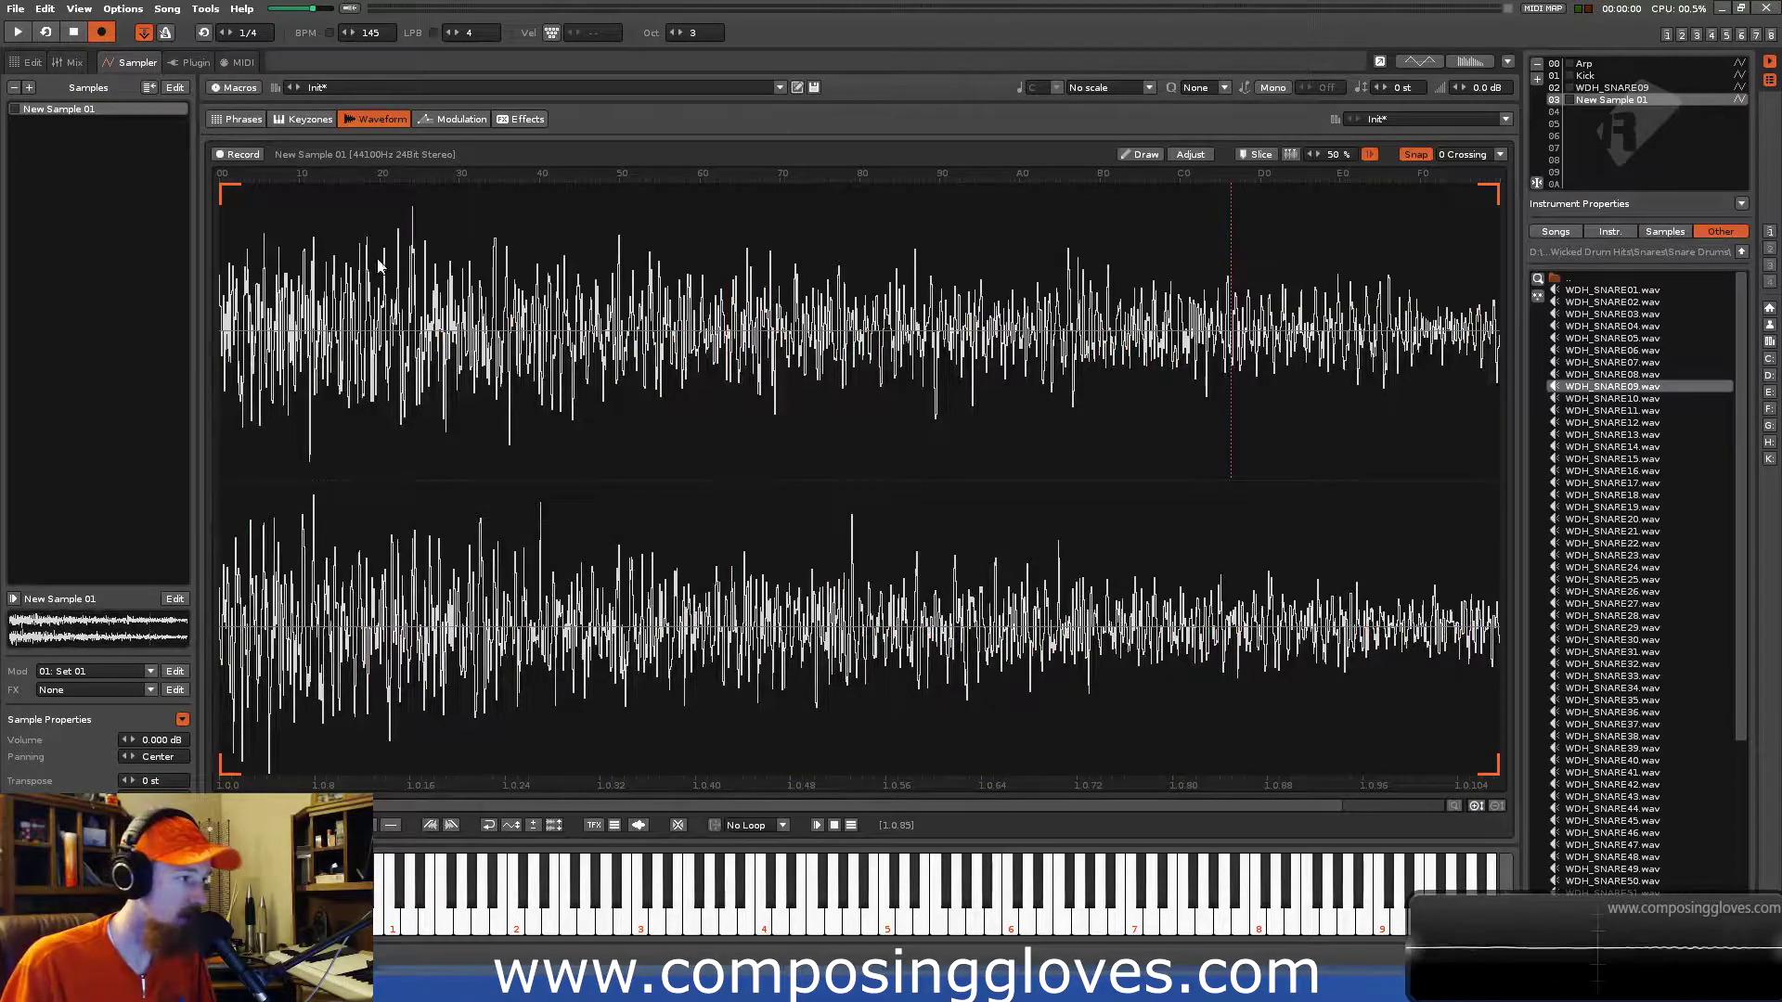
Return to the pattern editor, place the cursor on line 00 of Track 04 and rename instrument 03 as Hat.
{"action": "left_click", "coordinate": [37, 62]}
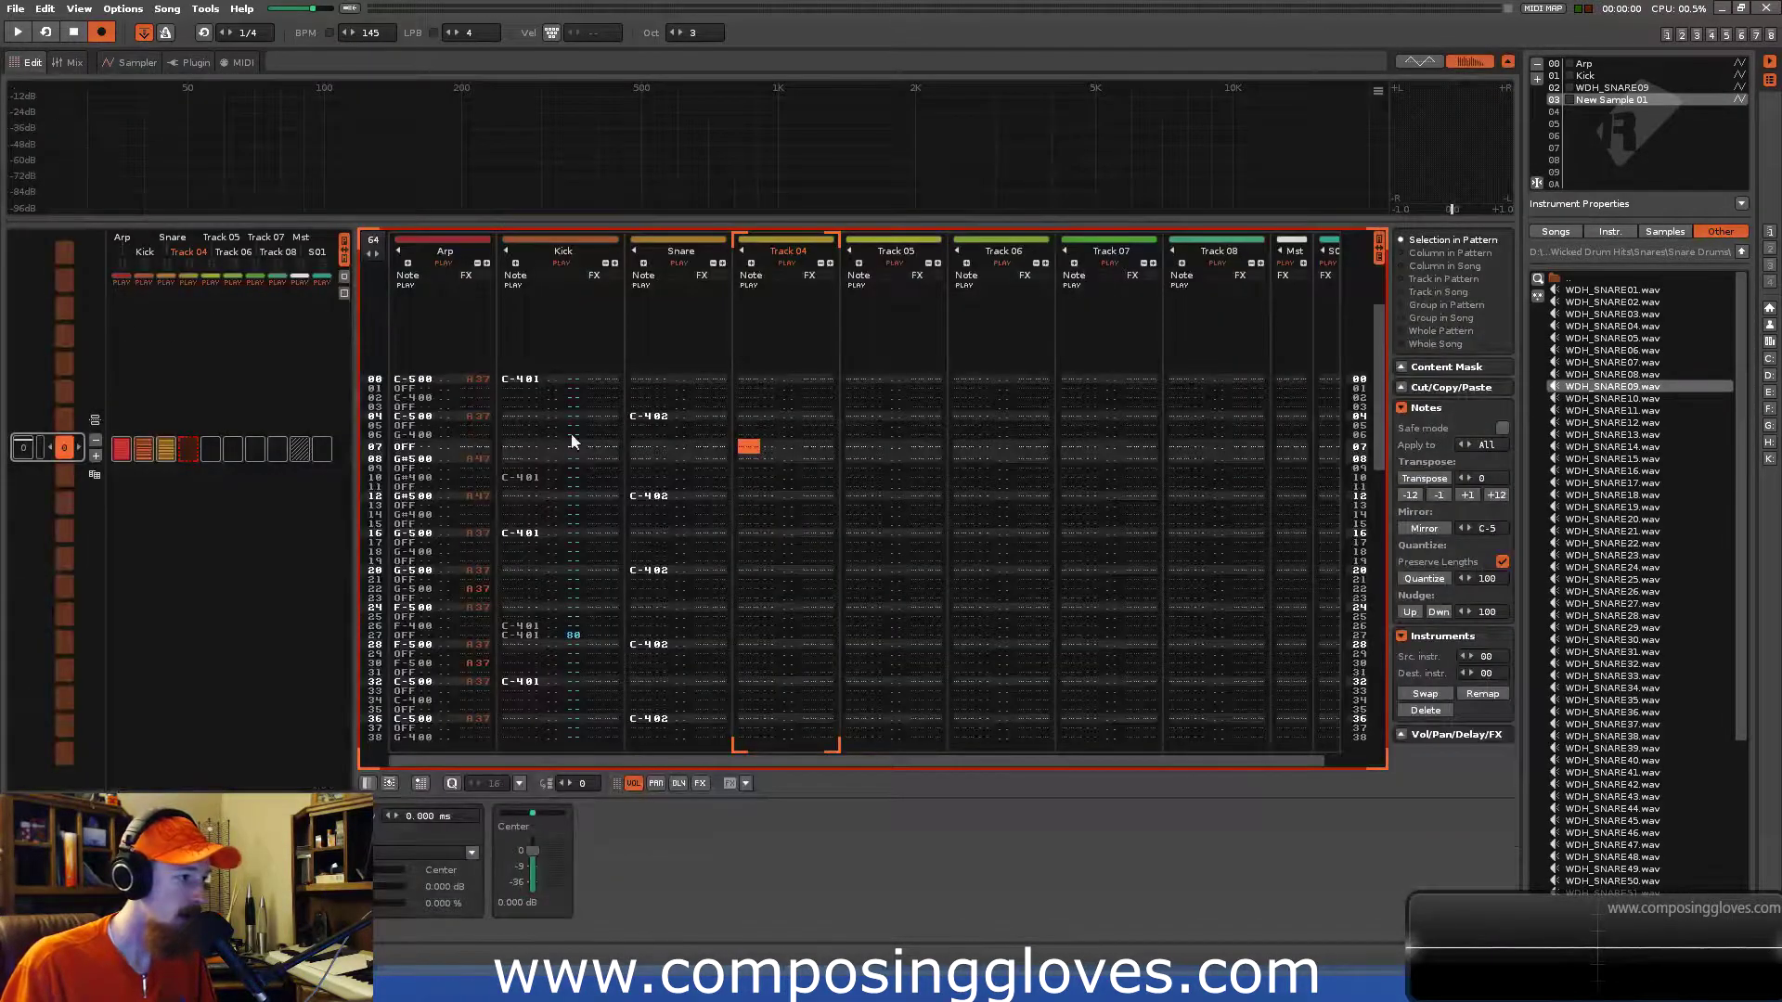
{"action": "left_click", "coordinate": [748, 379]}
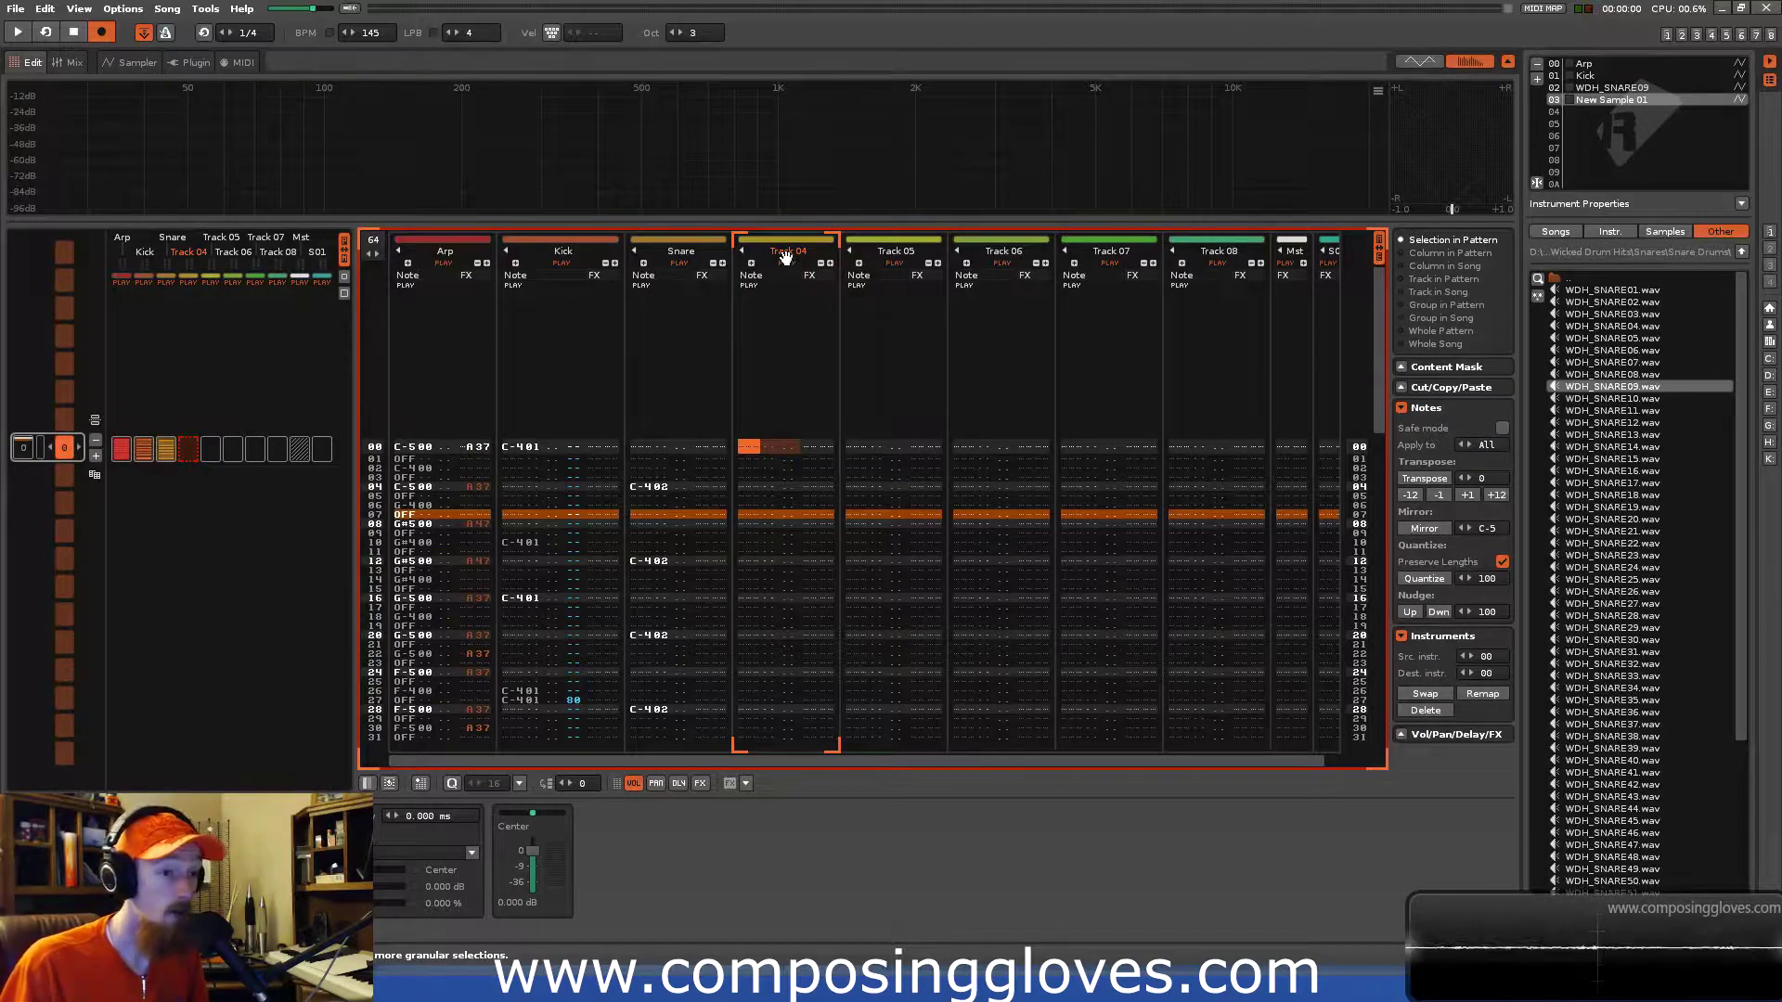
{"action": "left_click", "coordinate": [1662, 159]}
{"action": "left_click", "coordinate": [1621, 108]}
{"action": "double_click", "coordinate": [1618, 98]}
{"action": "type", "text": "Hat"}
{"action": "key", "text": "Return"}
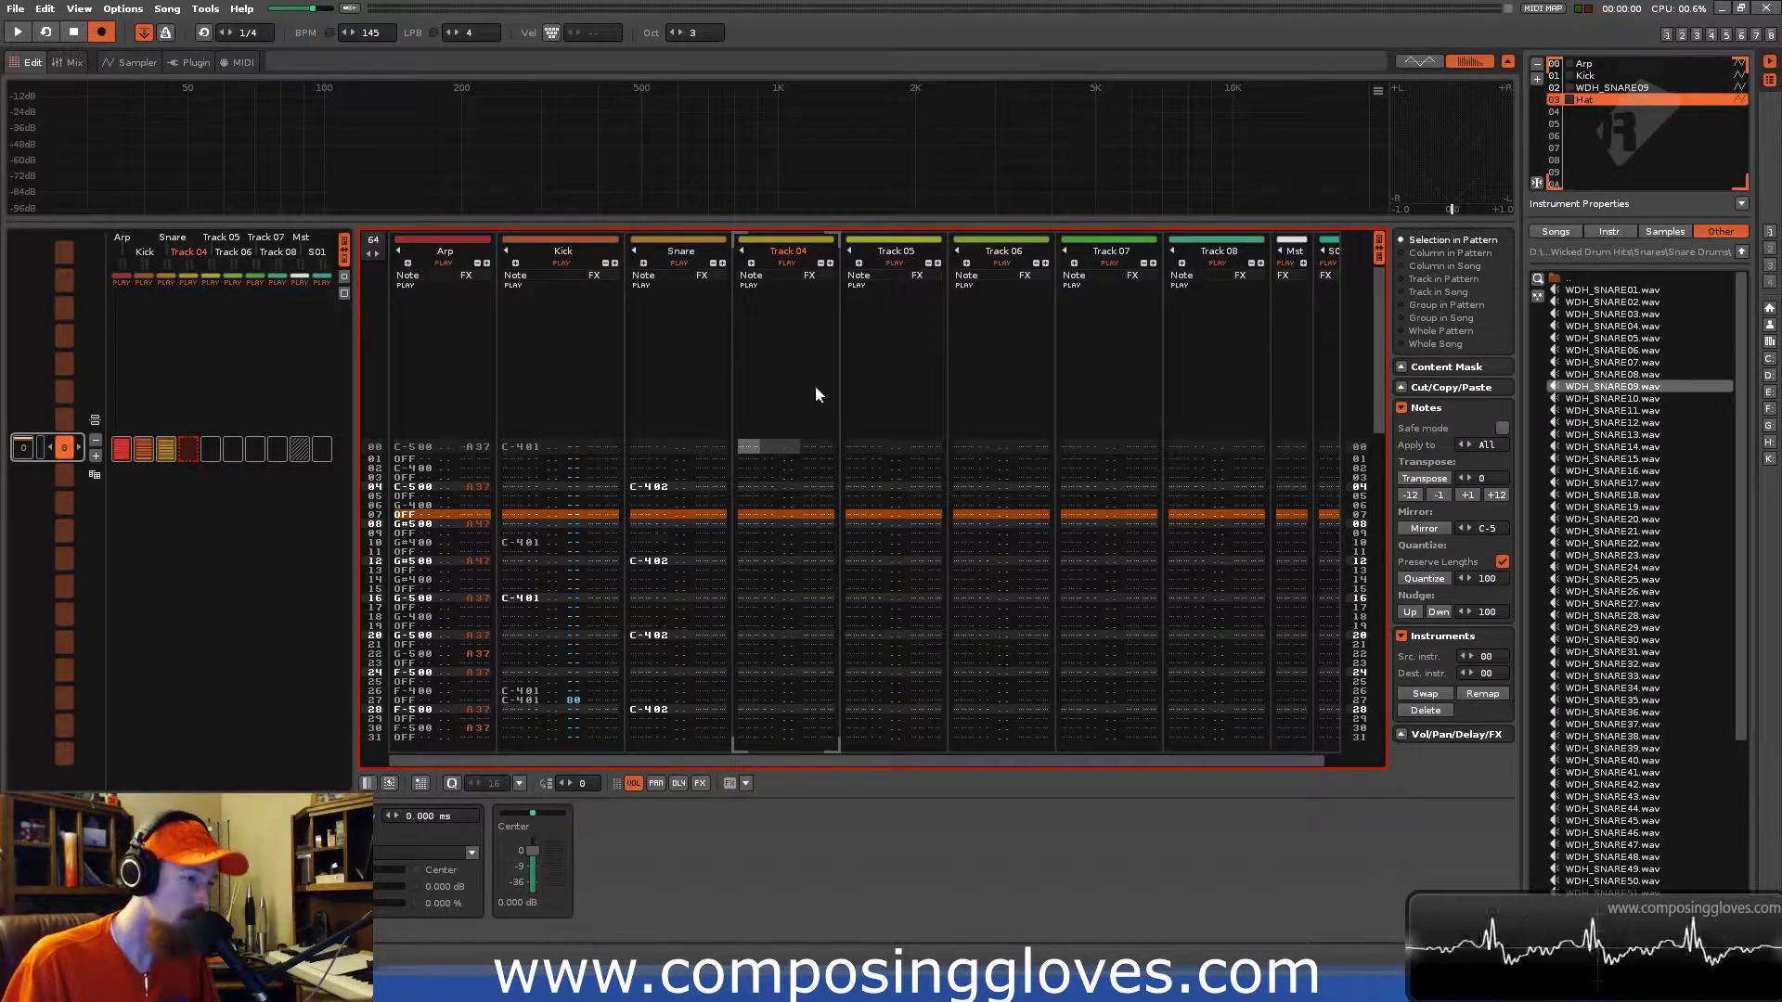
Rename Track 04 as Hat.
{"action": "double_click", "coordinate": [789, 251]}
{"action": "type", "text": "HAt"}
{"action": "key", "text": "Return"}
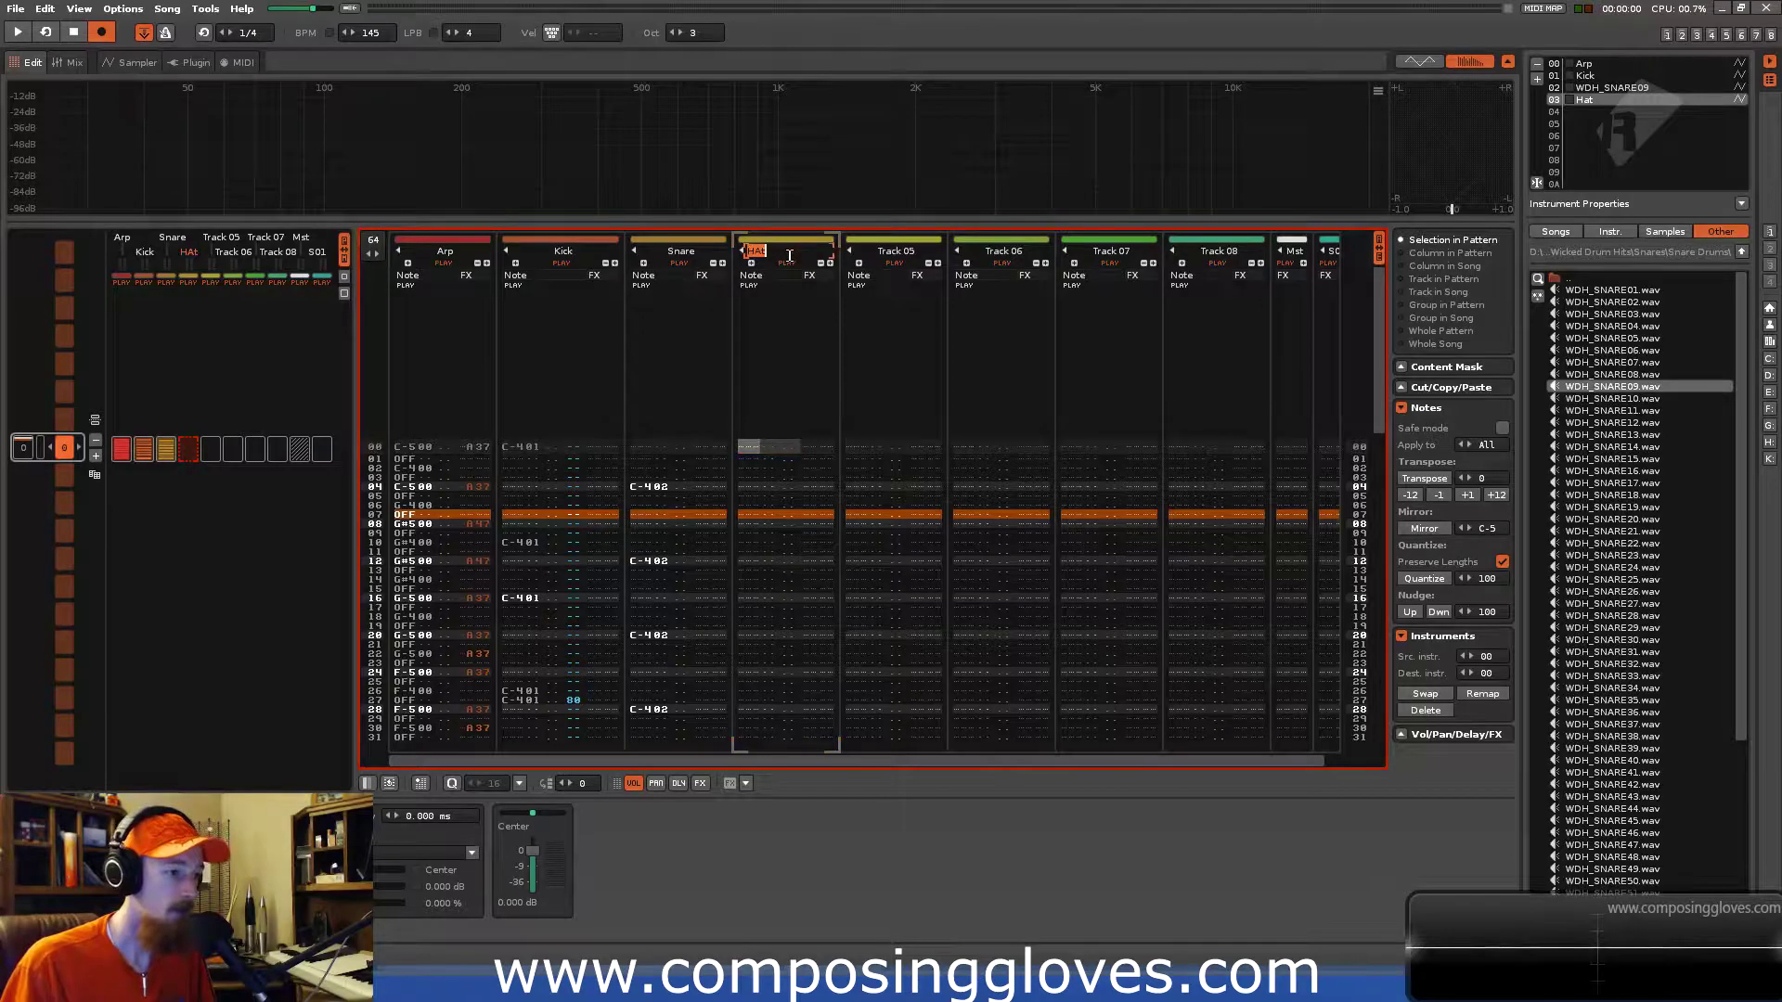
{"action": "type", "text": "Hat"}
{"action": "key", "text": "Return"}
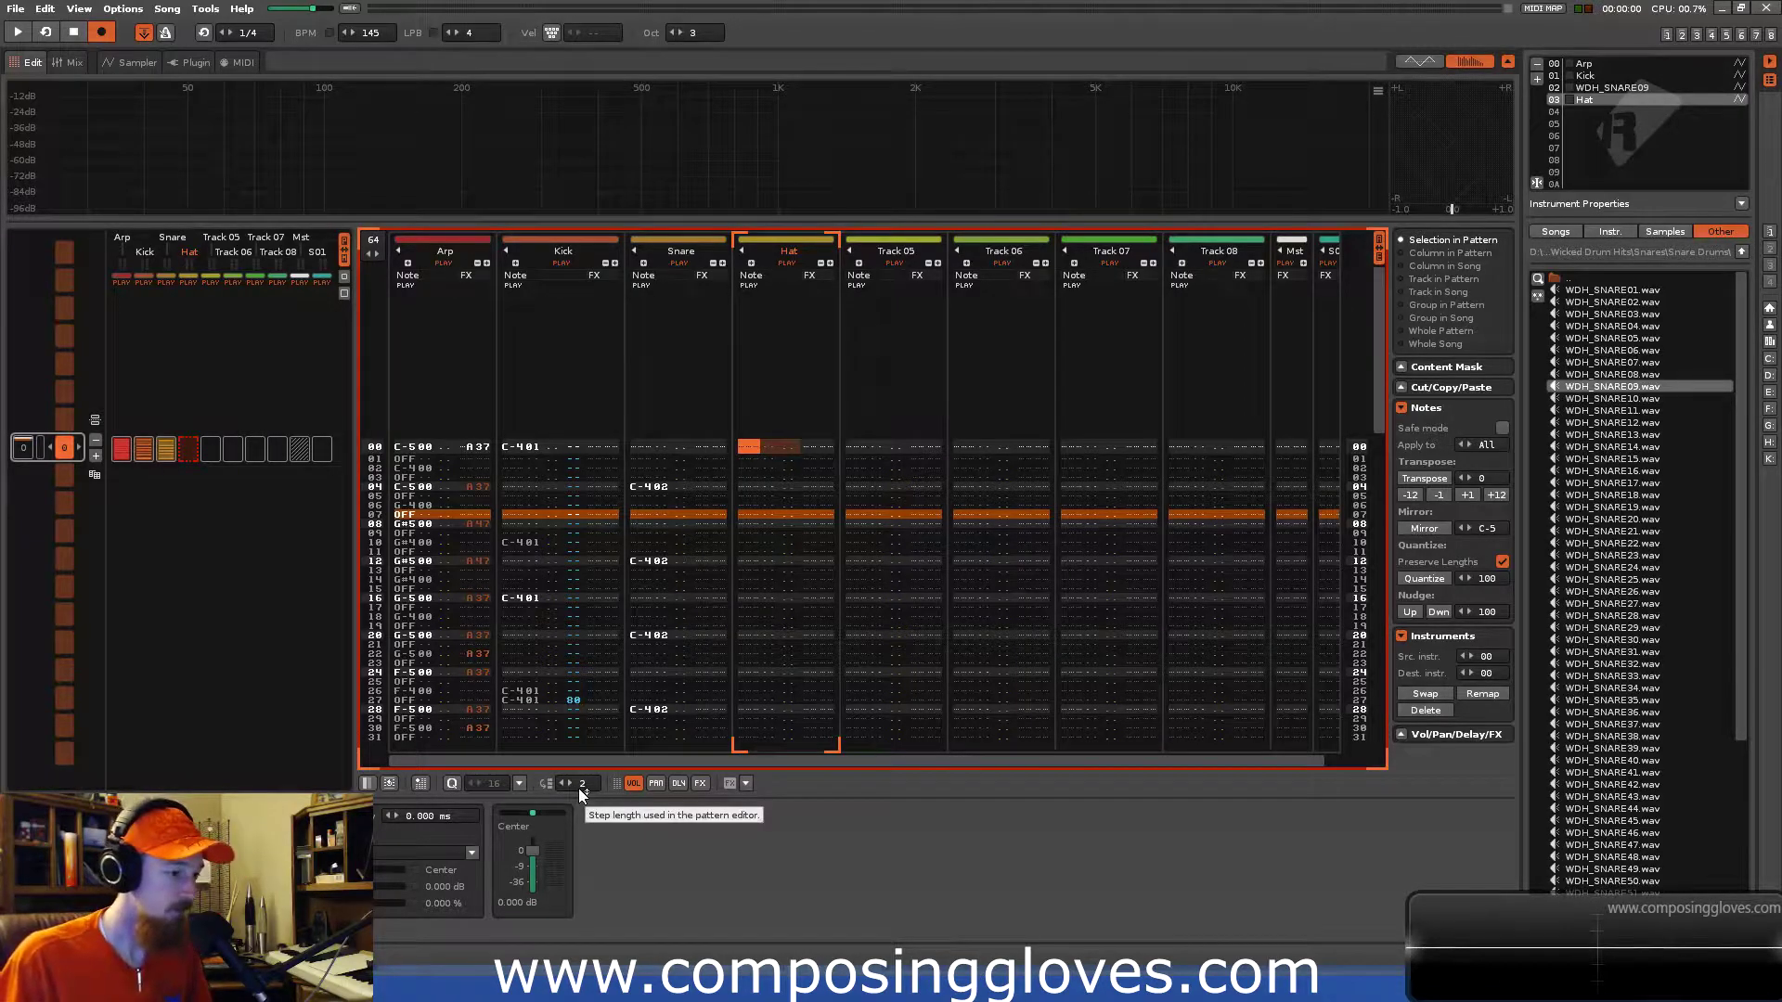
{"action": "key", "text": "q"}
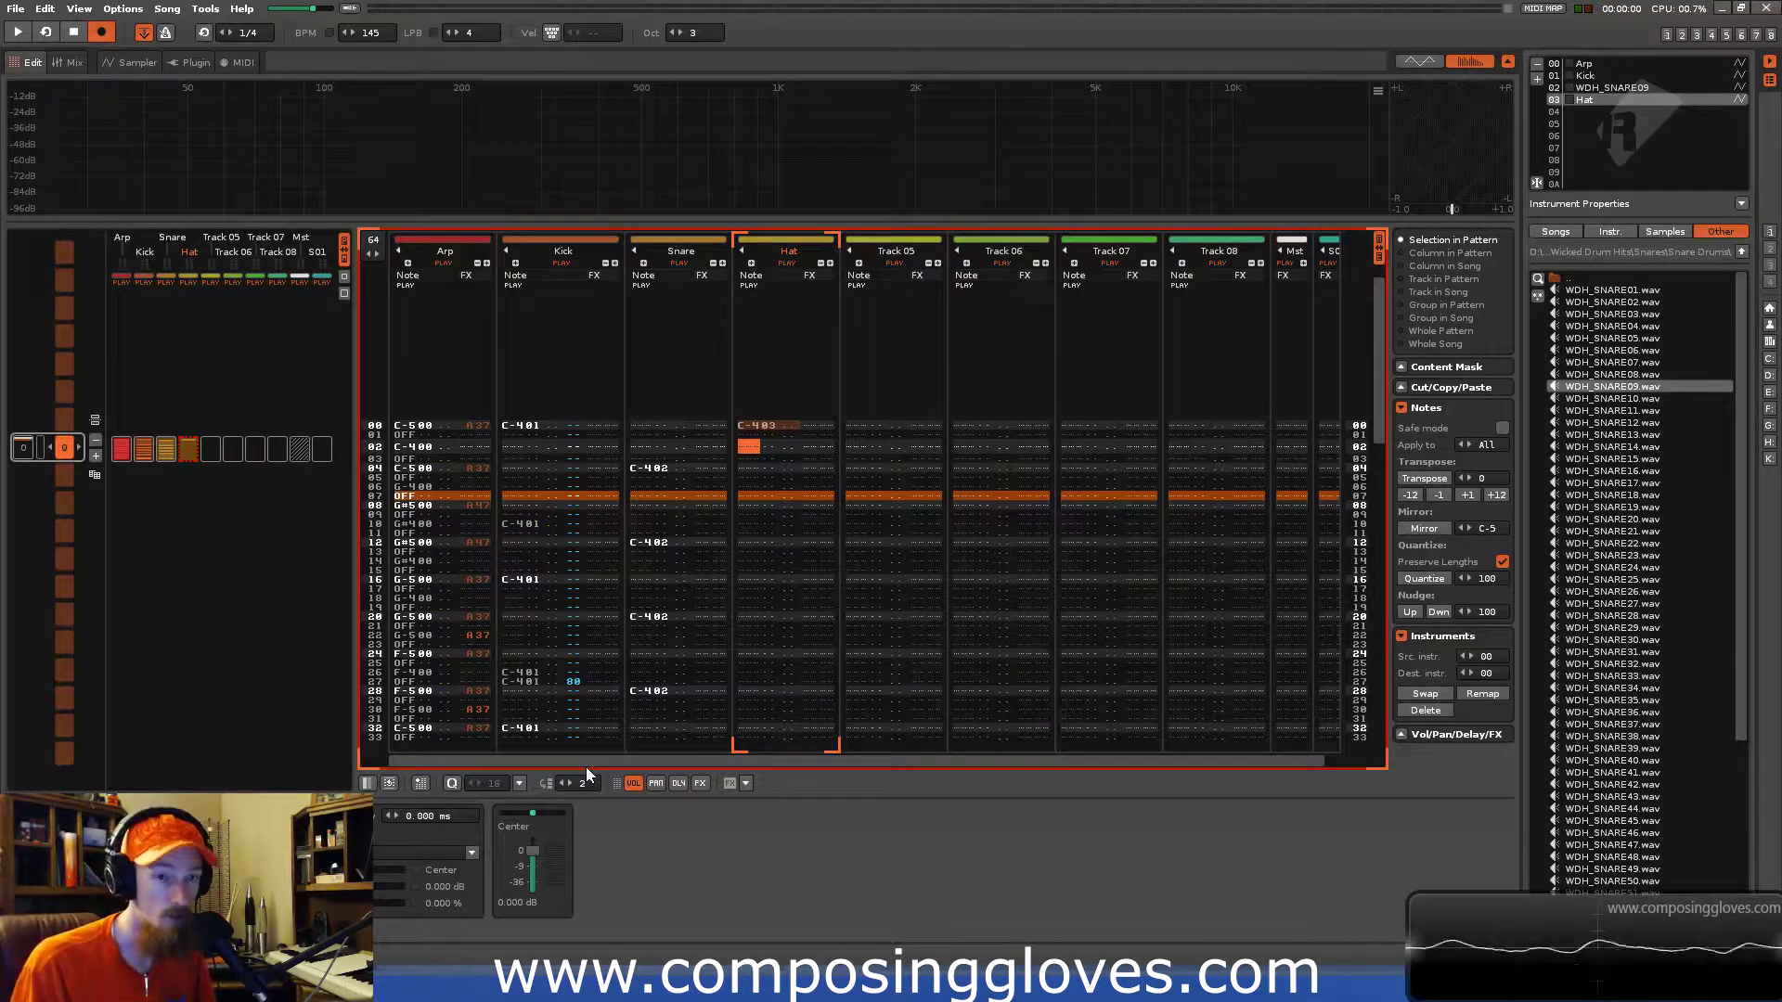
{"action": "key", "text": "Up"}
{"action": "key", "text": "Up"}
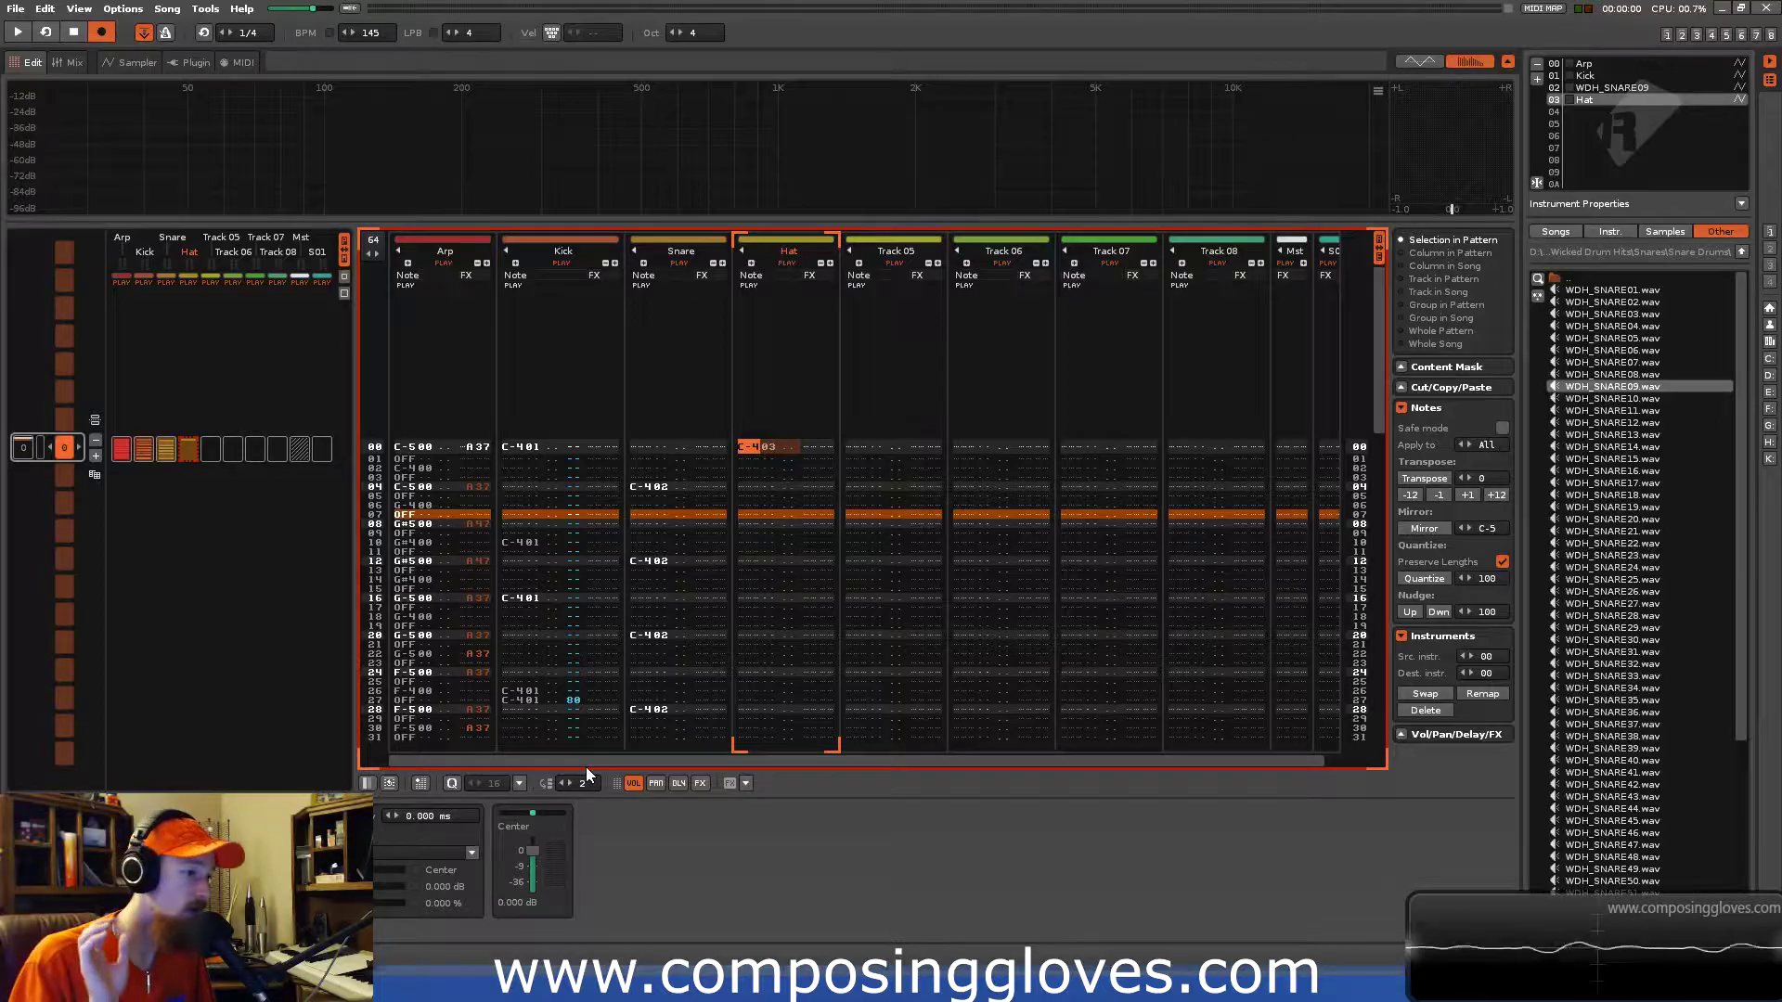
With octave 4 and a step length of 2, enter C-5 notes with instrument 03 on every second line of the Hat track.
{"action": "key", "text": "q"}
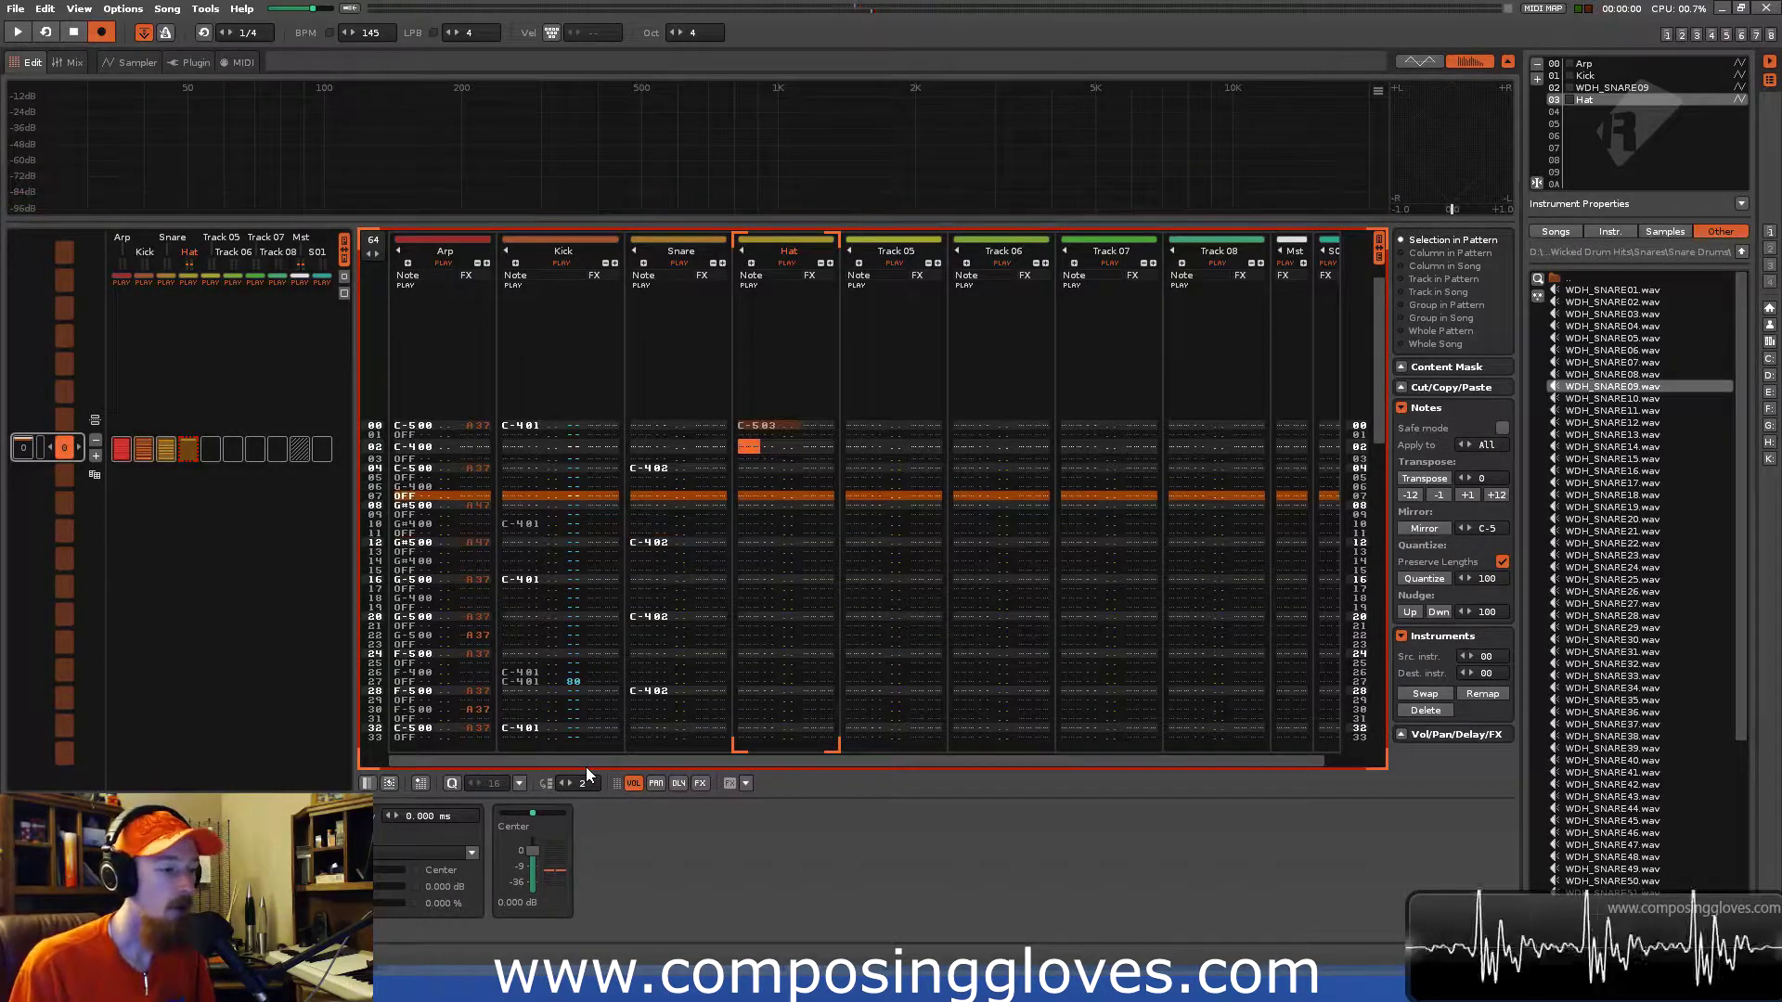
{"action": "key", "text": "q"}
{"action": "key", "text": "q"}
{"action": "key", "text": "q"}
{"action": "key", "text": "q"}
{"action": "key", "text": "q"}
{"action": "key", "text": "q"}
{"action": "key", "text": "q"}
{"action": "key", "text": "q"}
{"action": "key", "text": "q"}
{"action": "key", "text": "q"}
{"action": "key", "text": "q"}
{"action": "key", "text": "q"}
{"action": "key", "text": "q"}
{"action": "key", "text": "q"}
{"action": "key", "text": "q"}
{"action": "key", "text": "q"}
{"action": "key", "text": "q"}
{"action": "key", "text": "q"}
{"action": "key", "text": "q"}
{"action": "key", "text": "q"}
{"action": "key", "text": "q"}
{"action": "key", "text": "q"}
{"action": "key", "text": "q"}
{"action": "key", "text": "q"}
{"action": "key", "text": "q"}
{"action": "key", "text": "q"}
{"action": "key", "text": "q"}
{"action": "key", "text": "q"}
{"action": "key", "text": "q"}
{"action": "key", "text": "q"}
{"action": "key", "text": "q"}
{"action": "key", "text": "q"}
{"action": "key", "text": "q"}
{"action": "key", "text": "q"}
Play the pattern from near its beginning to hear the hats with the kick and snare.
{"action": "key", "text": "Up"}
{"action": "key", "text": "Up"}
{"action": "key", "text": "Up"}
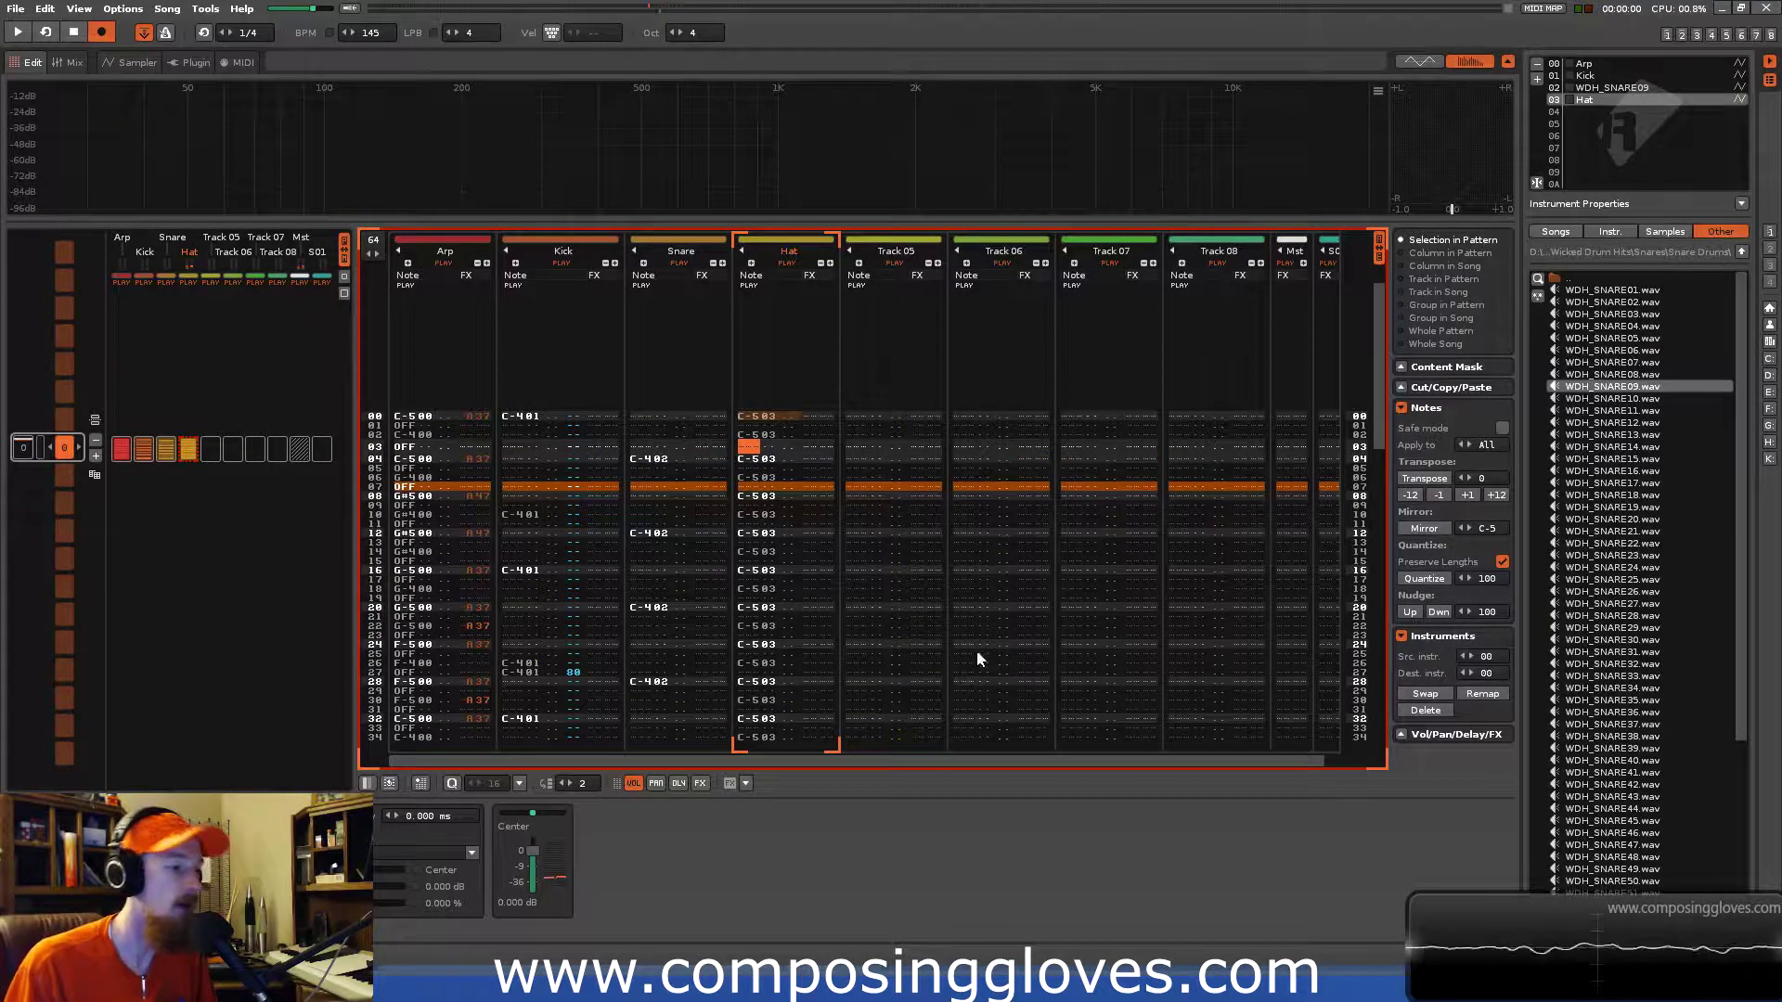
{"action": "key", "text": "space"}
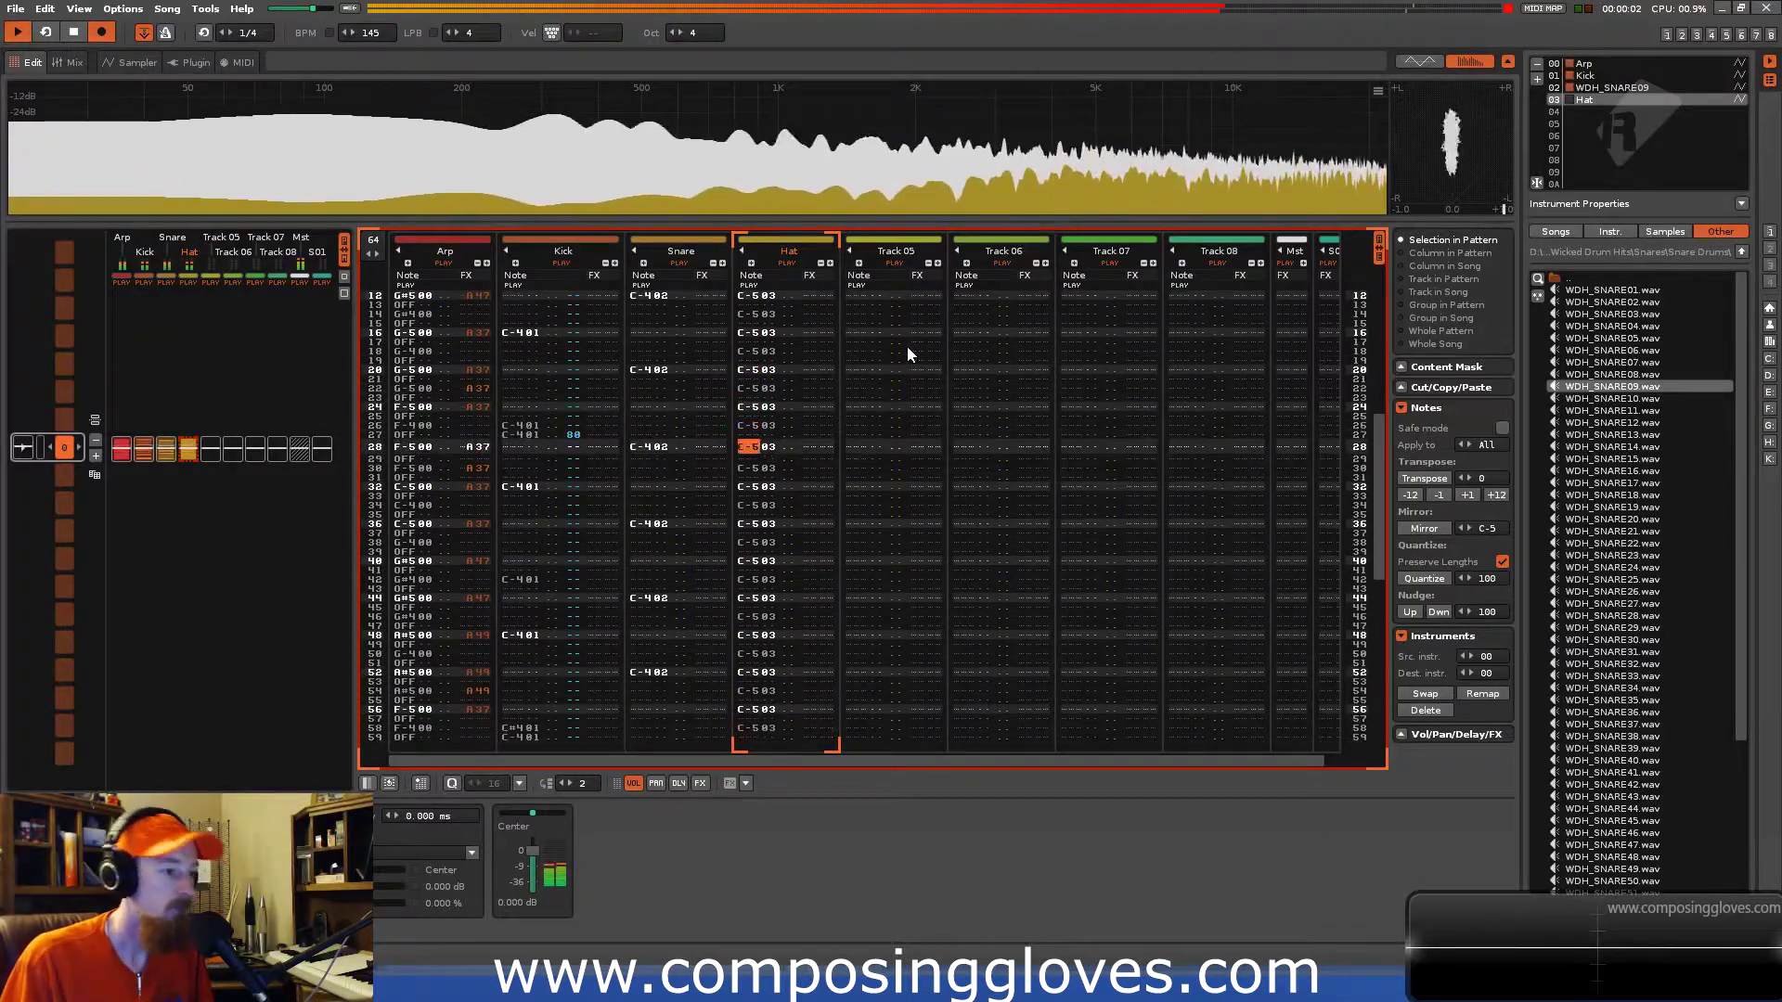
{"action": "scroll", "coordinate": [893, 438], "scroll_direction": "up", "scroll_amount": 4}
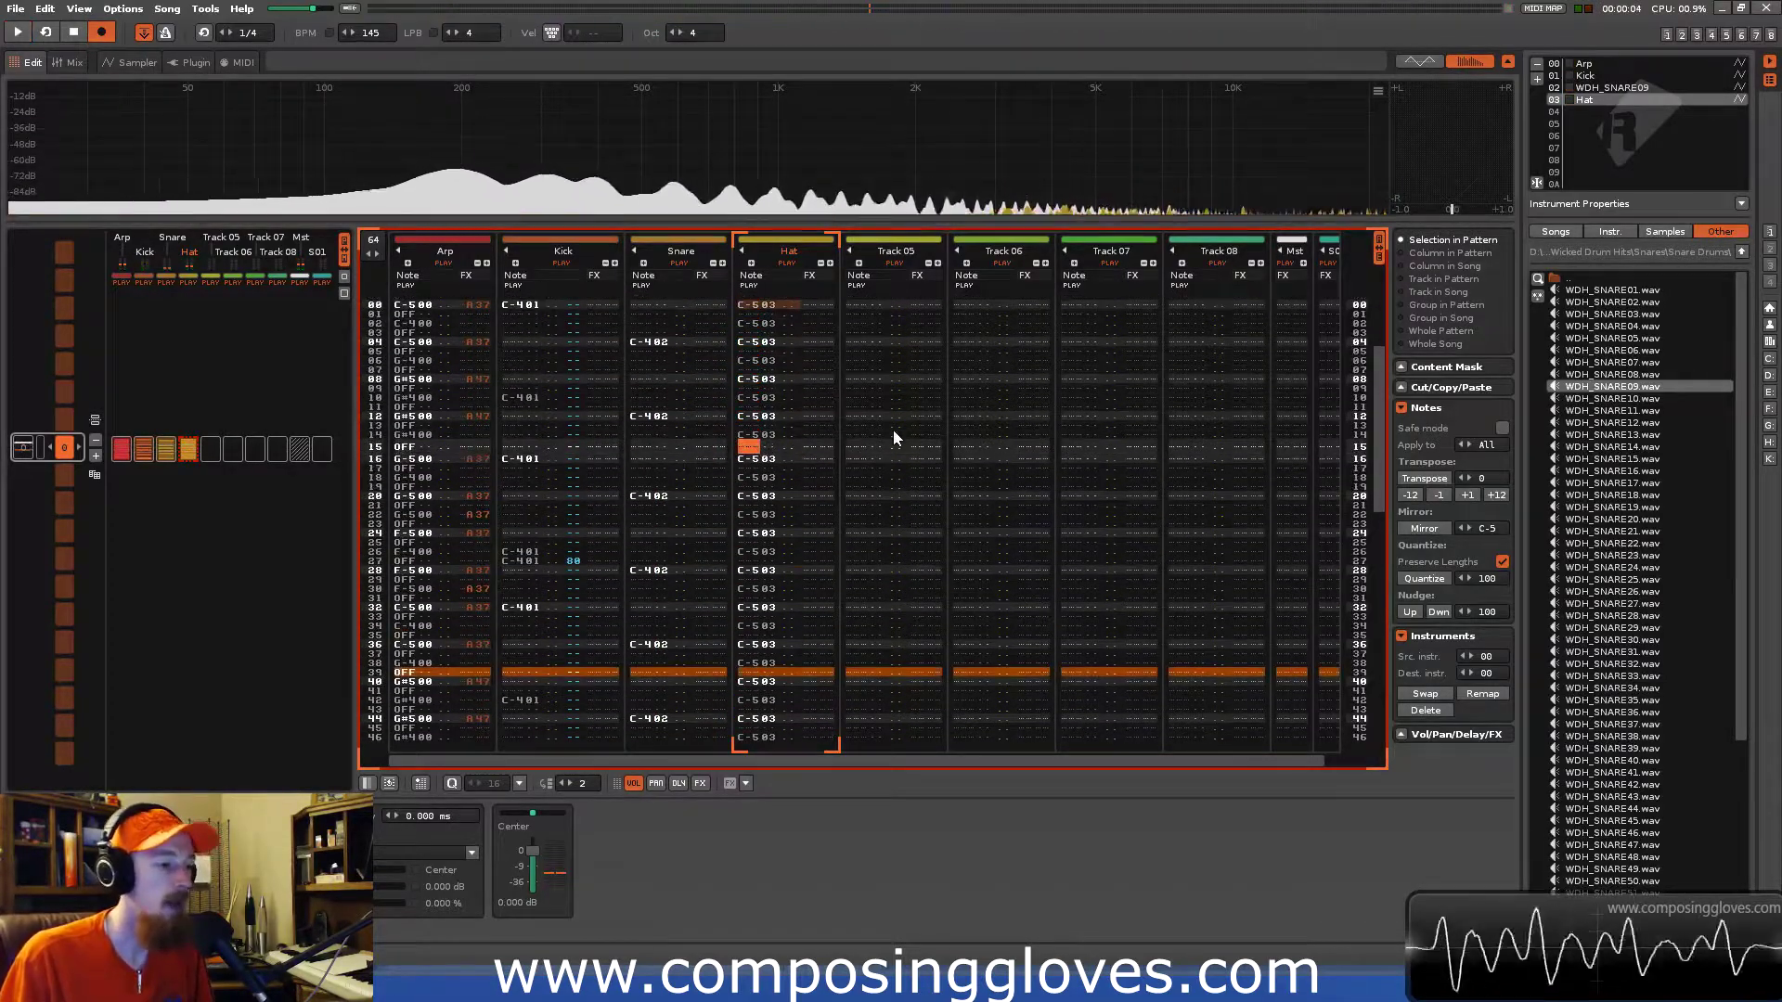
{"action": "key", "text": "space"}
Set the hat notes' volume to 80 on line 00 and 40 on line 08, leaving the volume on line 02 empty.
{"action": "key", "text": "Home"}
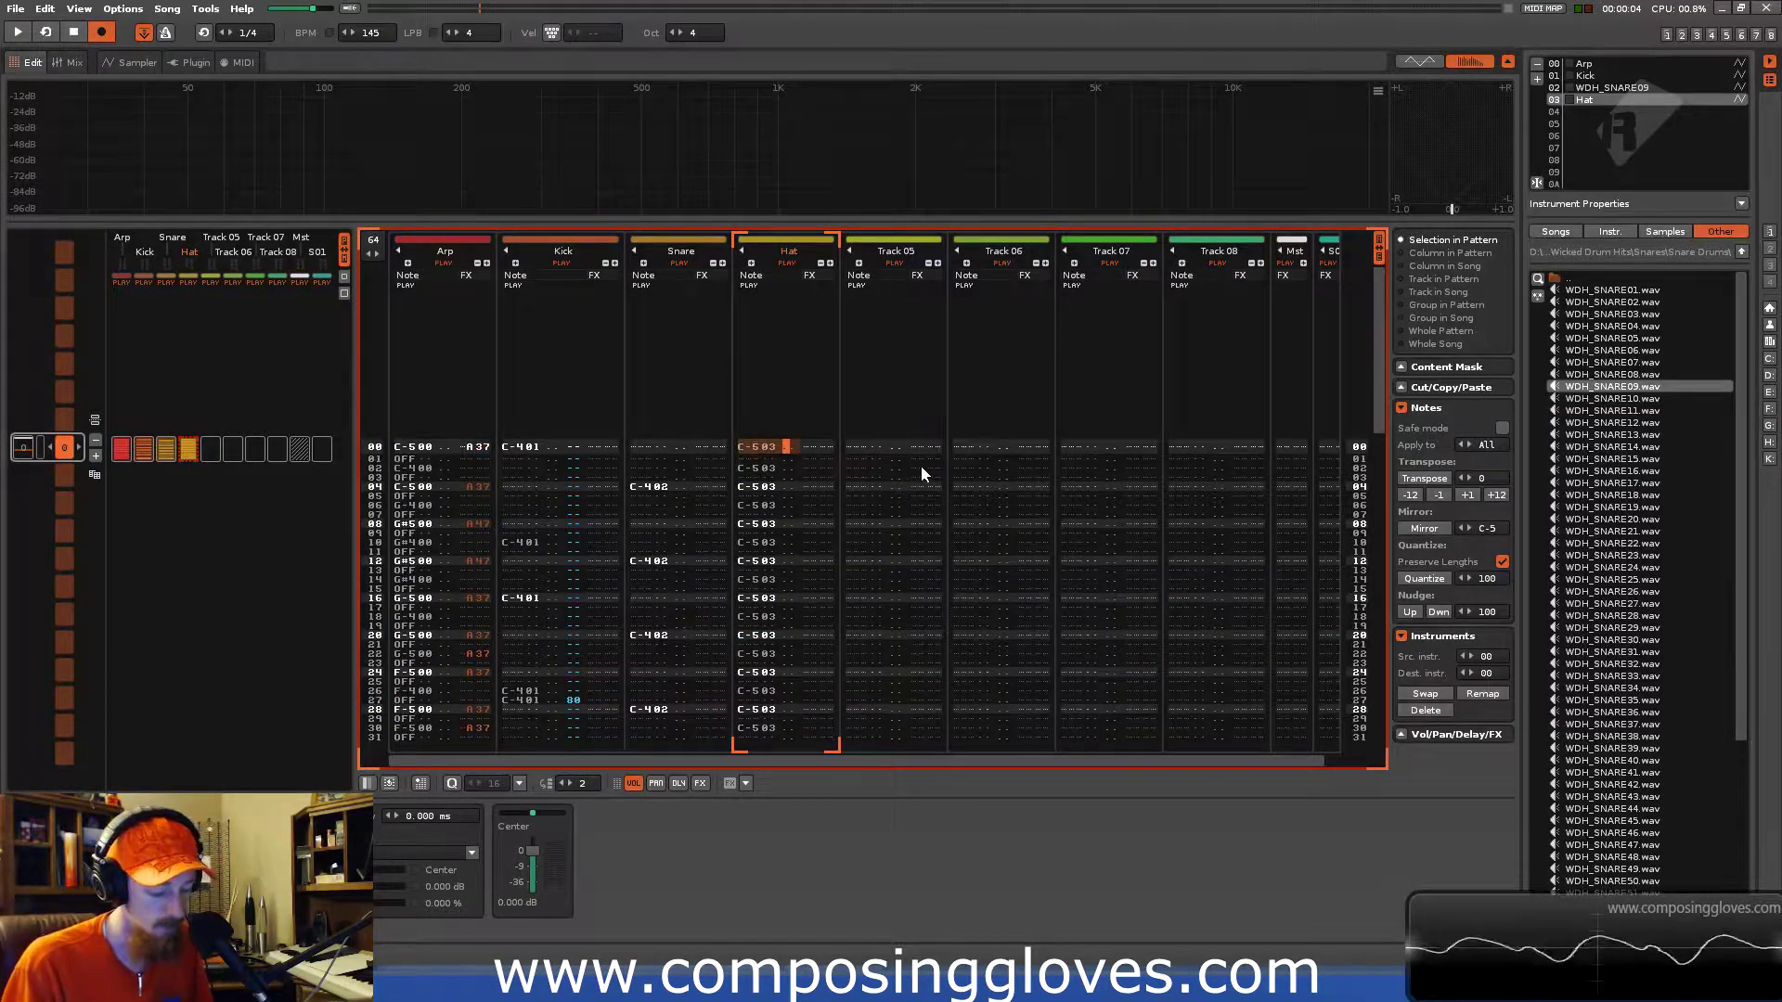
{"action": "type", "text": "8000"}
{"action": "key", "text": "Up"}
{"action": "key", "text": "Up"}
{"action": "key", "text": "Delete"}
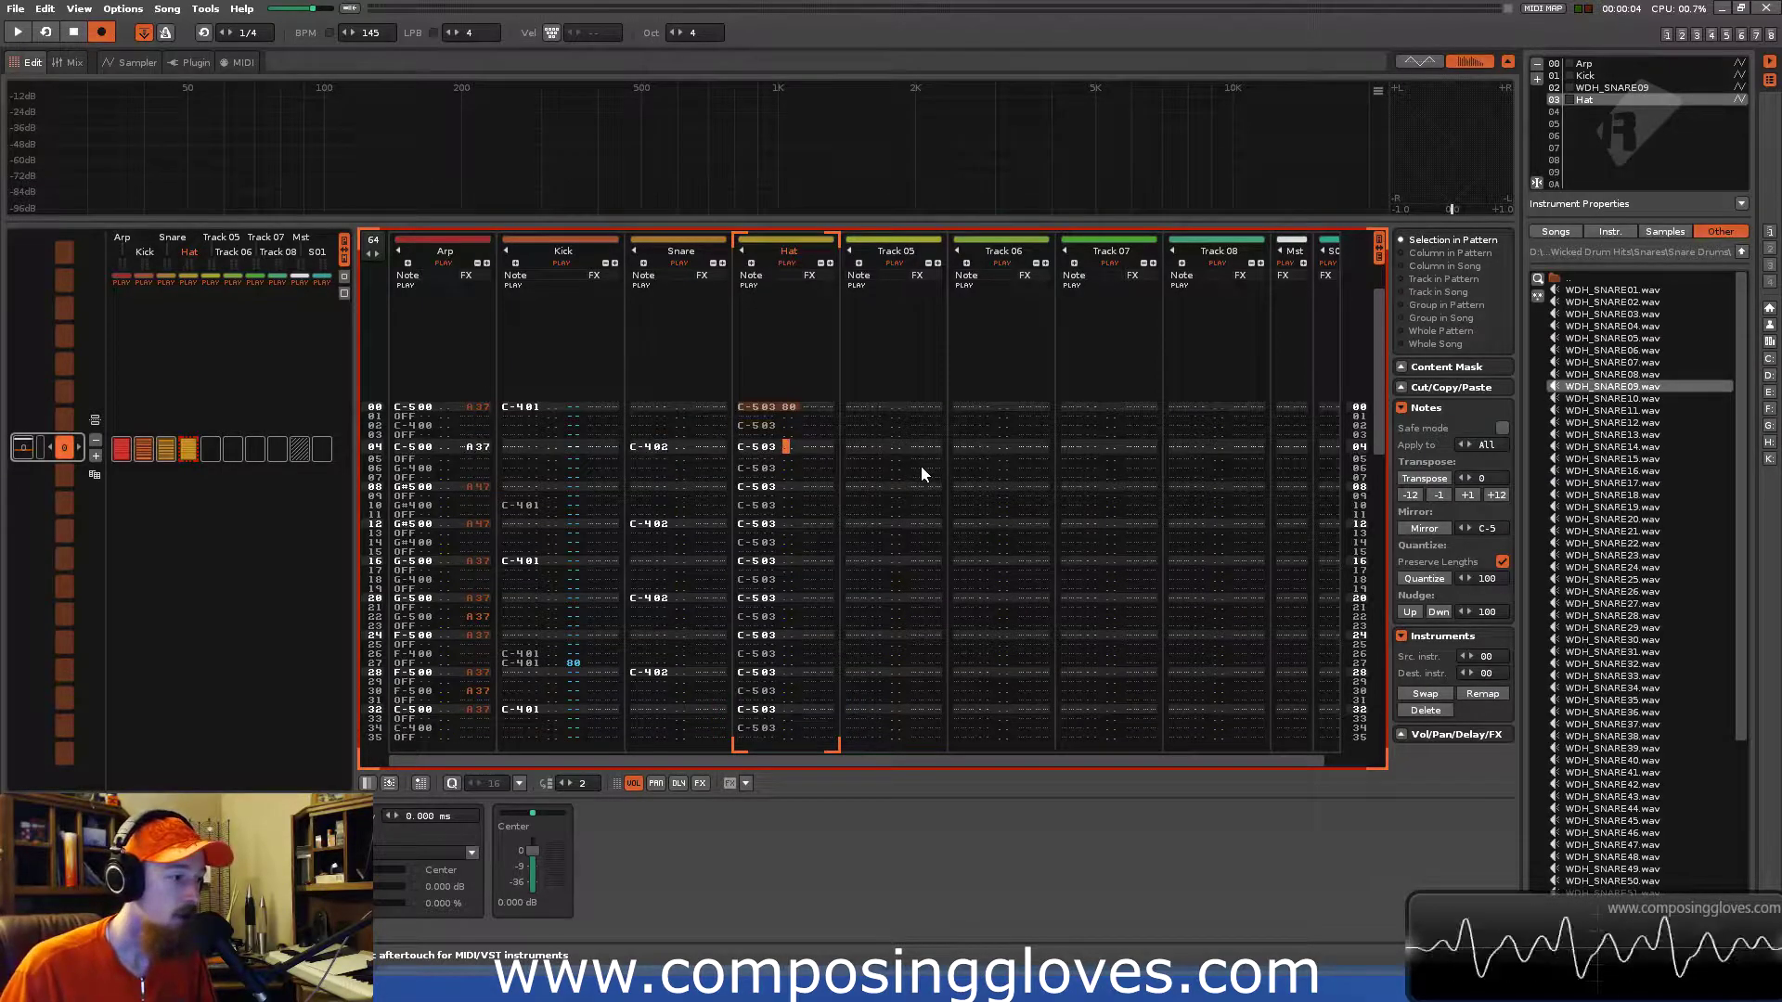
{"action": "key", "text": "Down"}
{"action": "key", "text": "Down"}
{"action": "key", "text": "Down"}
{"action": "key", "text": "Down"}
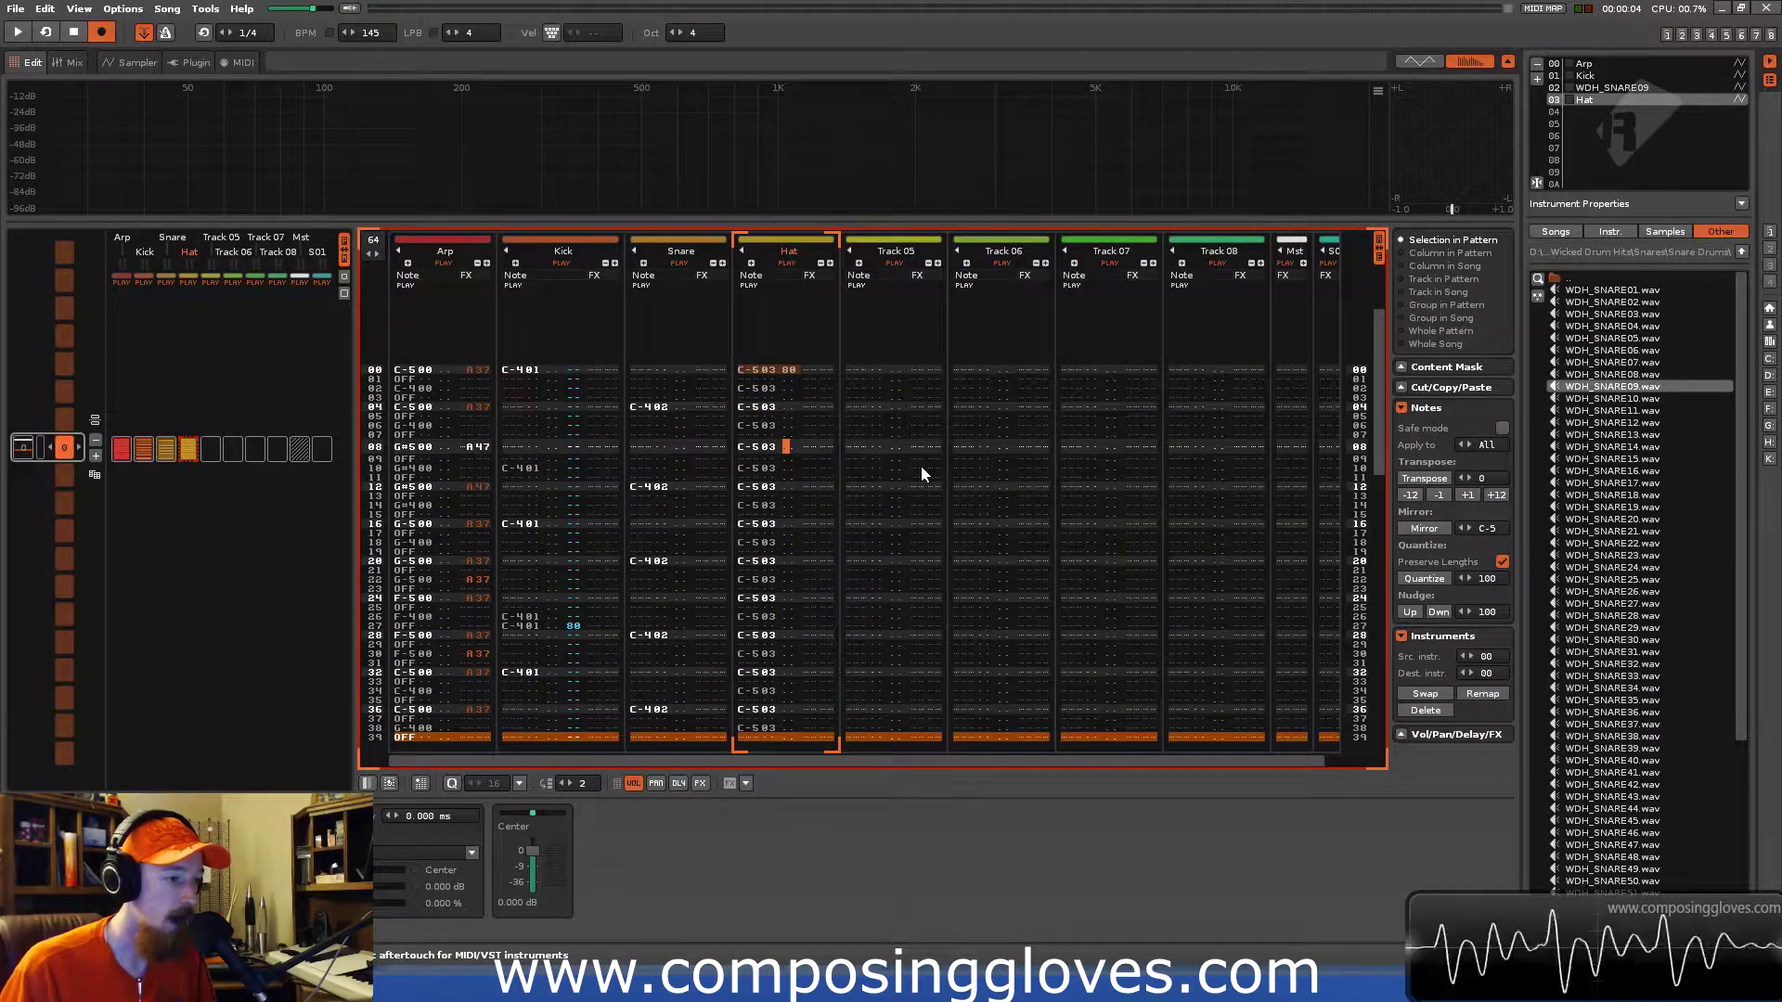
{"action": "type", "text": "40"}
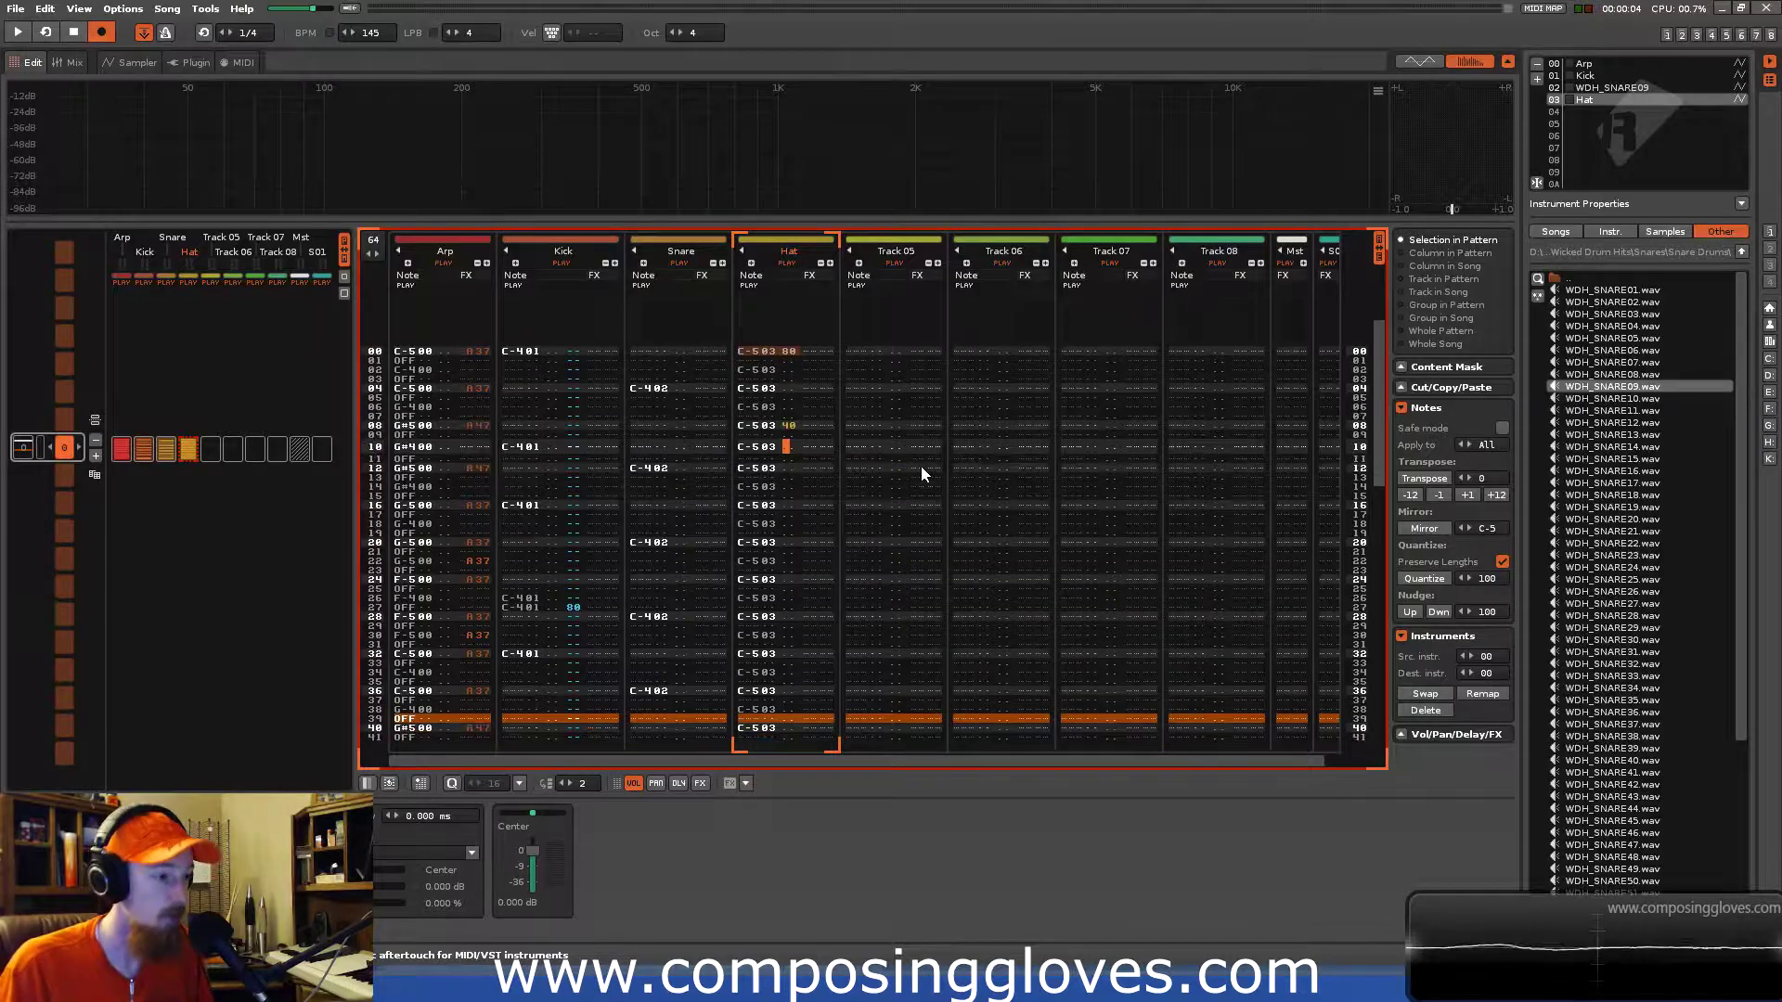
Enter a volume of 80 for the Hat note at line 16.
{"action": "key", "text": "Down"}
{"action": "key", "text": "Down"}
{"action": "key", "text": "Down"}
{"action": "key", "text": "Down"}
{"action": "key", "text": "Down"}
{"action": "key", "text": "Down"}
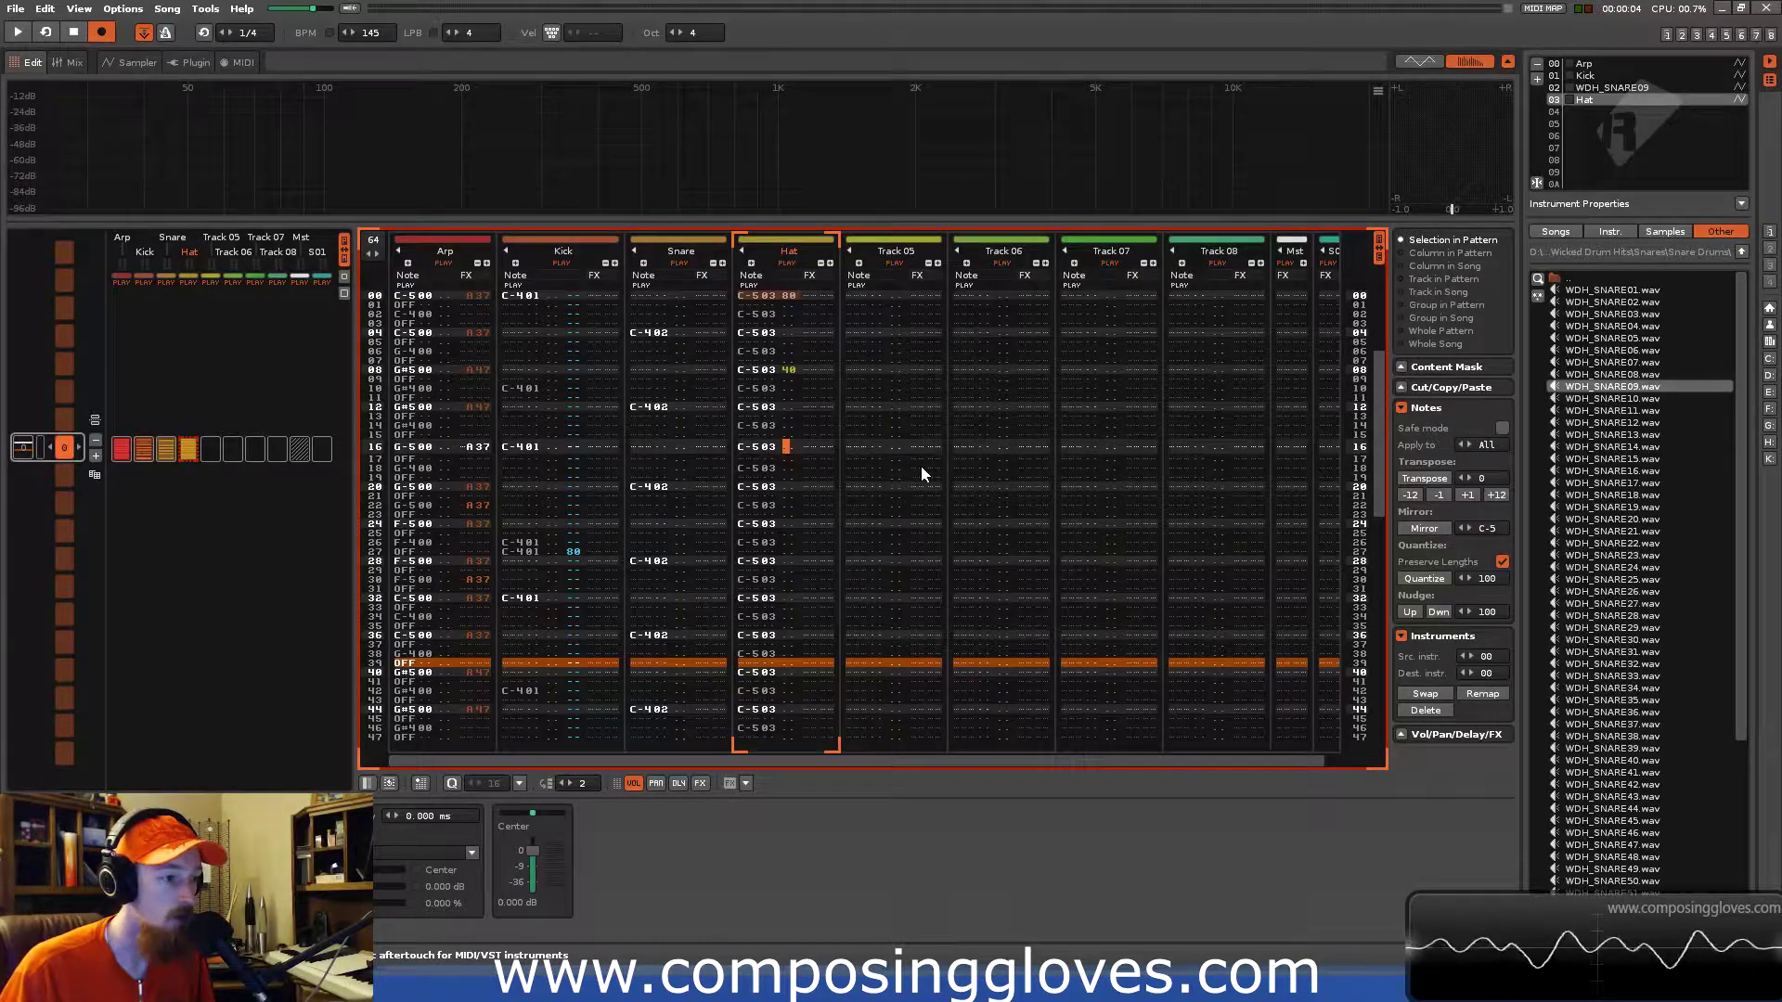
{"action": "type", "text": "80"}
Interpolate the Hat track's volume column from line 00 down to line 08.
{"action": "key", "text": "Up"}
{"action": "key", "text": "Up"}
{"action": "key", "text": "Up"}
{"action": "key", "text": "Up"}
{"action": "key", "text": "Up"}
{"action": "key", "text": "Up"}
{"action": "key", "text": "Up"}
{"action": "key", "text": "Up"}
{"action": "key", "text": "Up"}
{"action": "key", "text": "Up"}
{"action": "key", "text": "Up"}
{"action": "key", "text": "Up"}
{"action": "key", "text": "Up"}
{"action": "key", "text": "Up"}
{"action": "key", "text": "Up"}
{"action": "key", "text": "Up"}
{"action": "key", "text": "Up"}
{"action": "key", "text": "Up"}
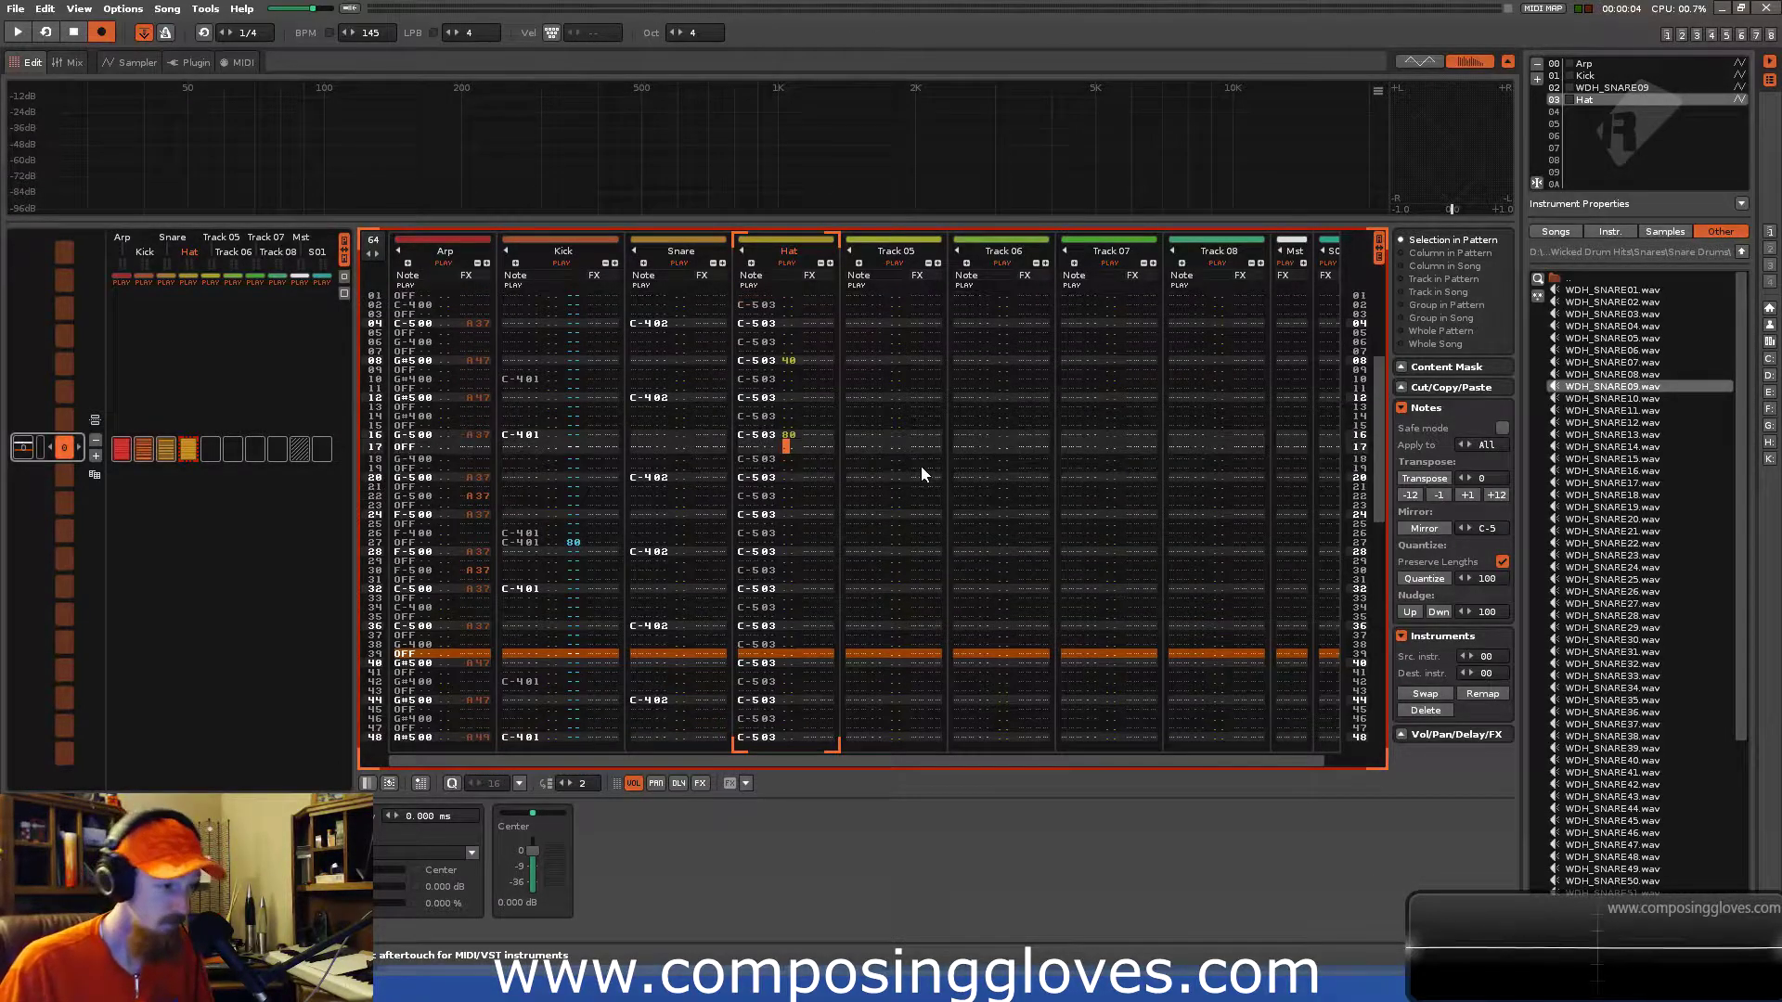
{"action": "key", "text": "shift+Down"}
{"action": "key", "text": "shift+Down"}
{"action": "key", "text": "Up"}
{"action": "key", "text": "Up"}
{"action": "key", "text": "Up"}
{"action": "key", "text": "Down"}
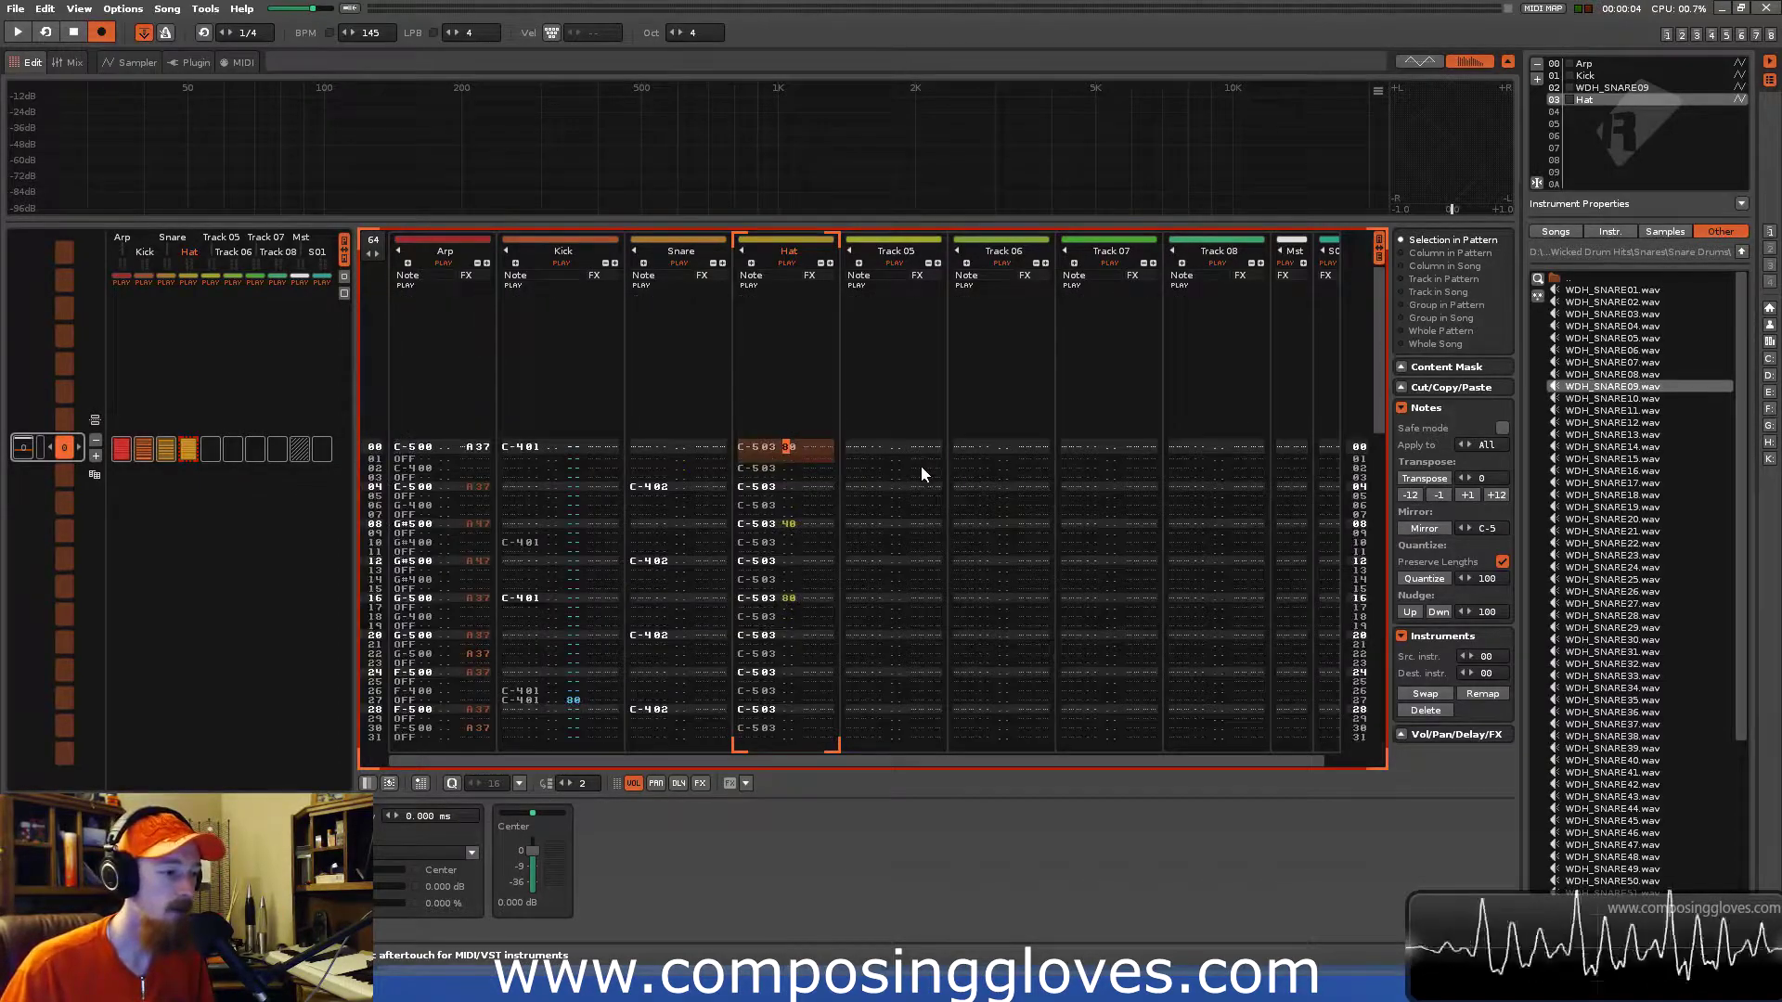
{"action": "key", "text": "shift+Down"}
{"action": "key", "text": "shift+Down"}
{"action": "key", "text": "shift+Down"}
{"action": "key", "text": "shift+Down"}
{"action": "key", "text": "shift+Down"}
{"action": "key", "text": "shift+Down"}
{"action": "key", "text": "shift+Down"}
{"action": "key", "text": "shift+Down"}
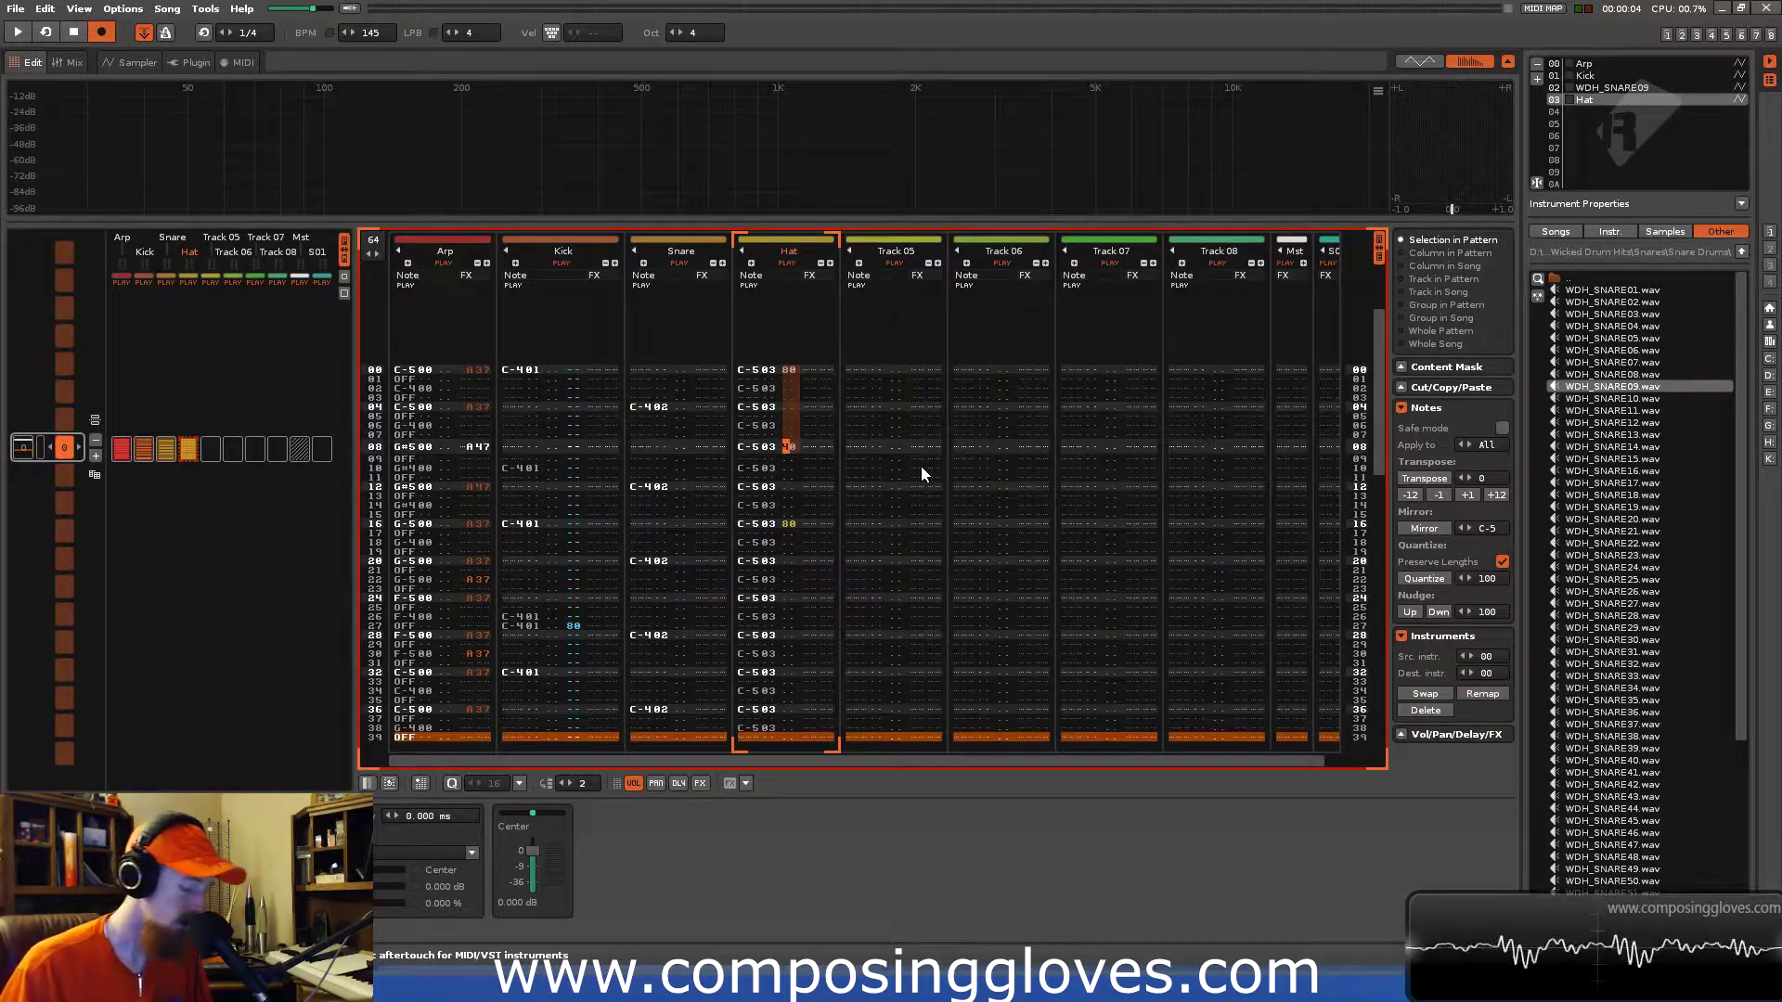
{"action": "key", "text": "ctrl+i"}
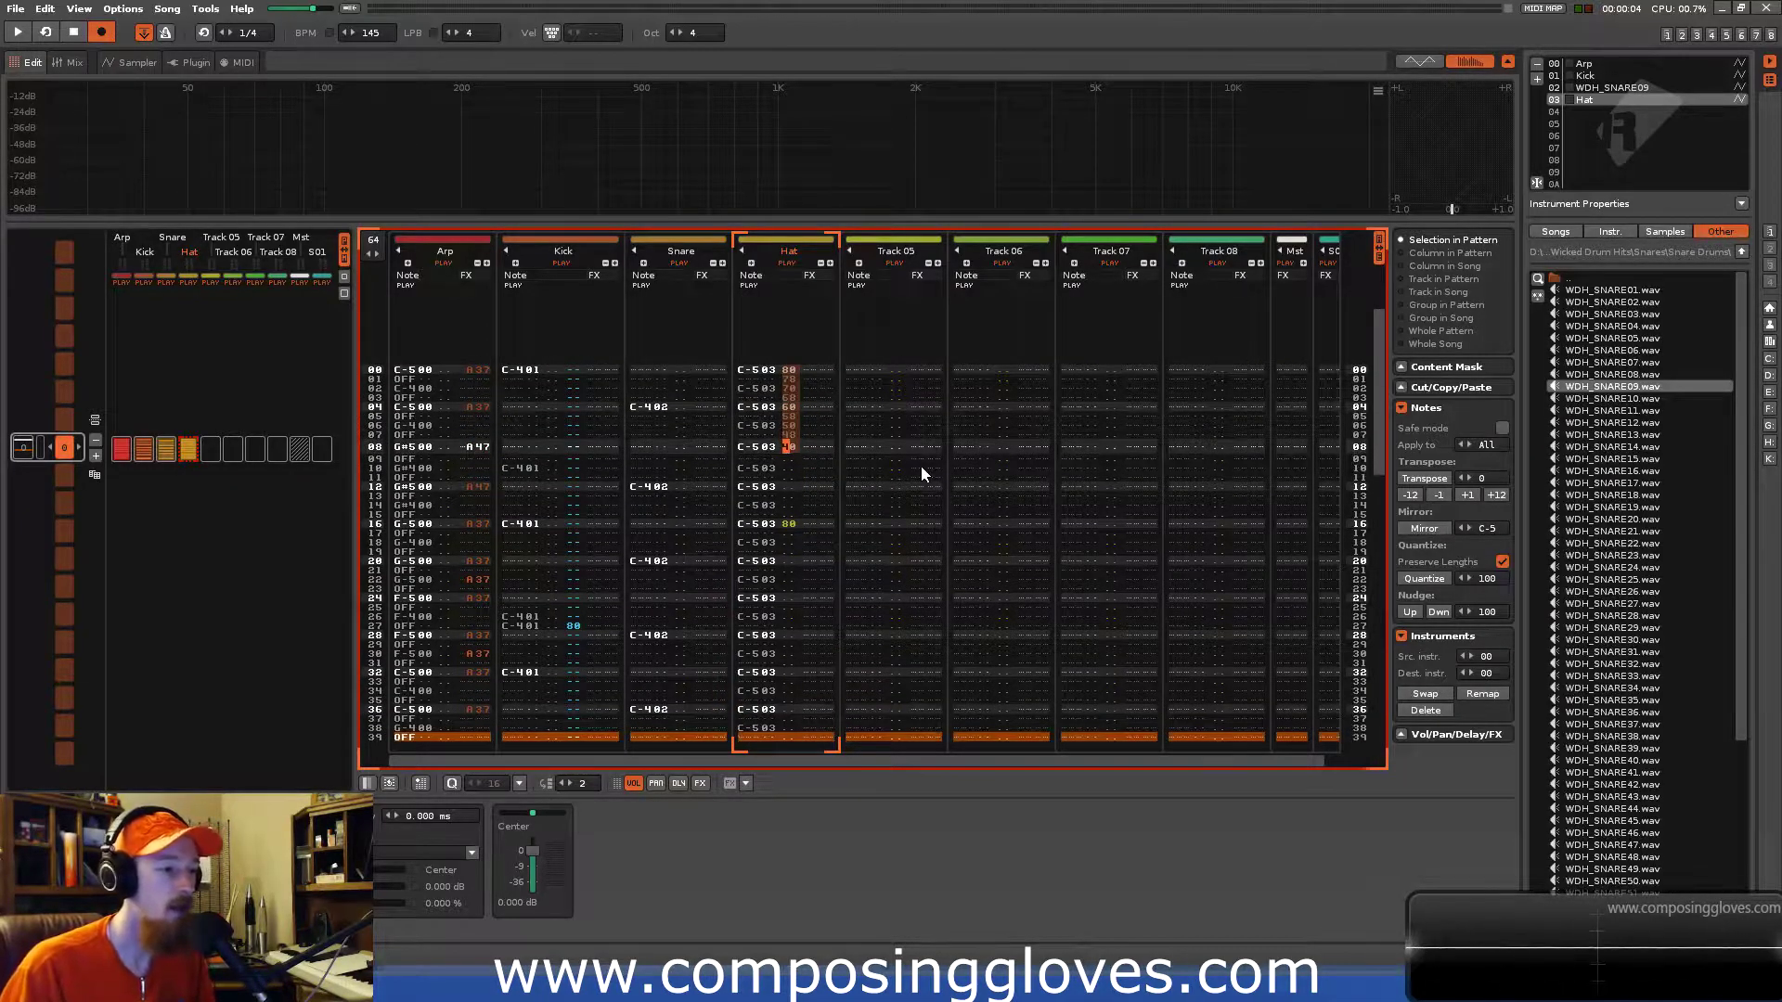
Interpolate the Hat track's volume column from line 08 up to the value at line 16.
{"action": "key", "text": "shift+Down"}
{"action": "key", "text": "shift+Down"}
{"action": "key", "text": "shift+Down"}
{"action": "key", "text": "shift+Down"}
{"action": "key", "text": "shift+Down"}
{"action": "key", "text": "shift+Down"}
{"action": "key", "text": "shift+Down"}
{"action": "key", "text": "shift+Down"}
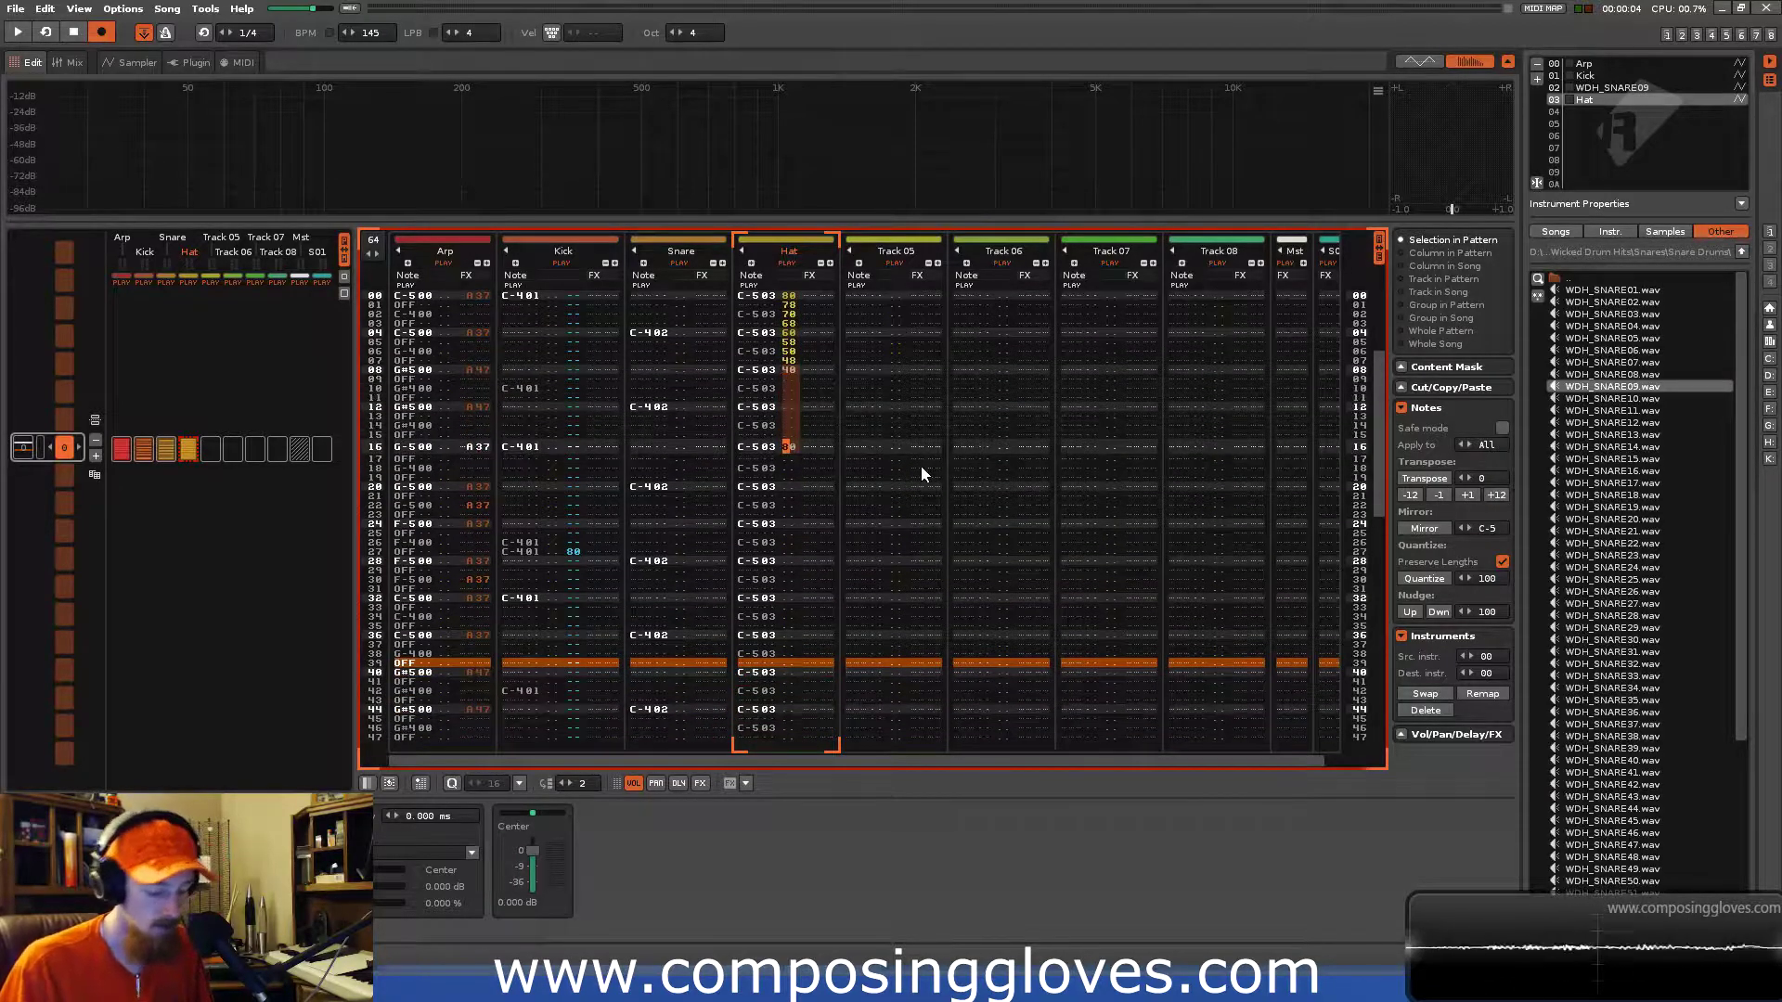
{"action": "key", "text": "ctrl+i"}
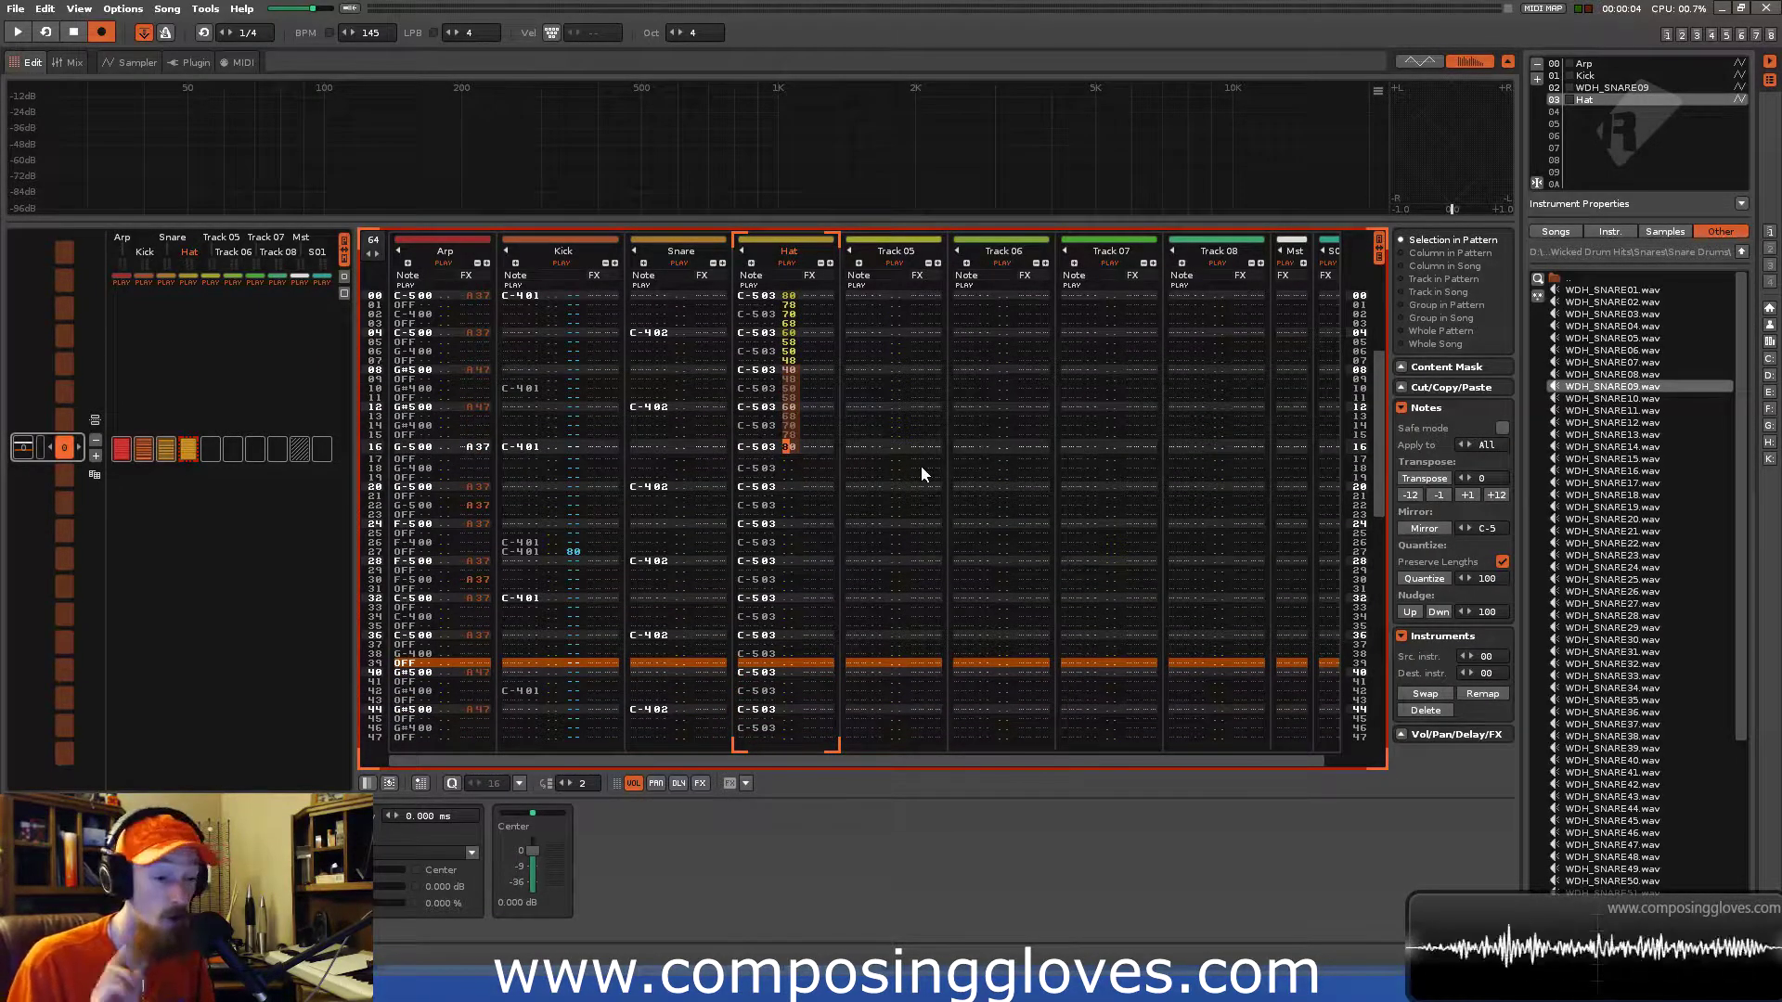
Review the interpolated Hat volume values between lines 00 and 16.
{"action": "key", "text": "Up"}
{"action": "key", "text": "Up"}
{"action": "key", "text": "Up"}
{"action": "key", "text": "Up"}
{"action": "key", "text": "Up"}
{"action": "key", "text": "Up"}
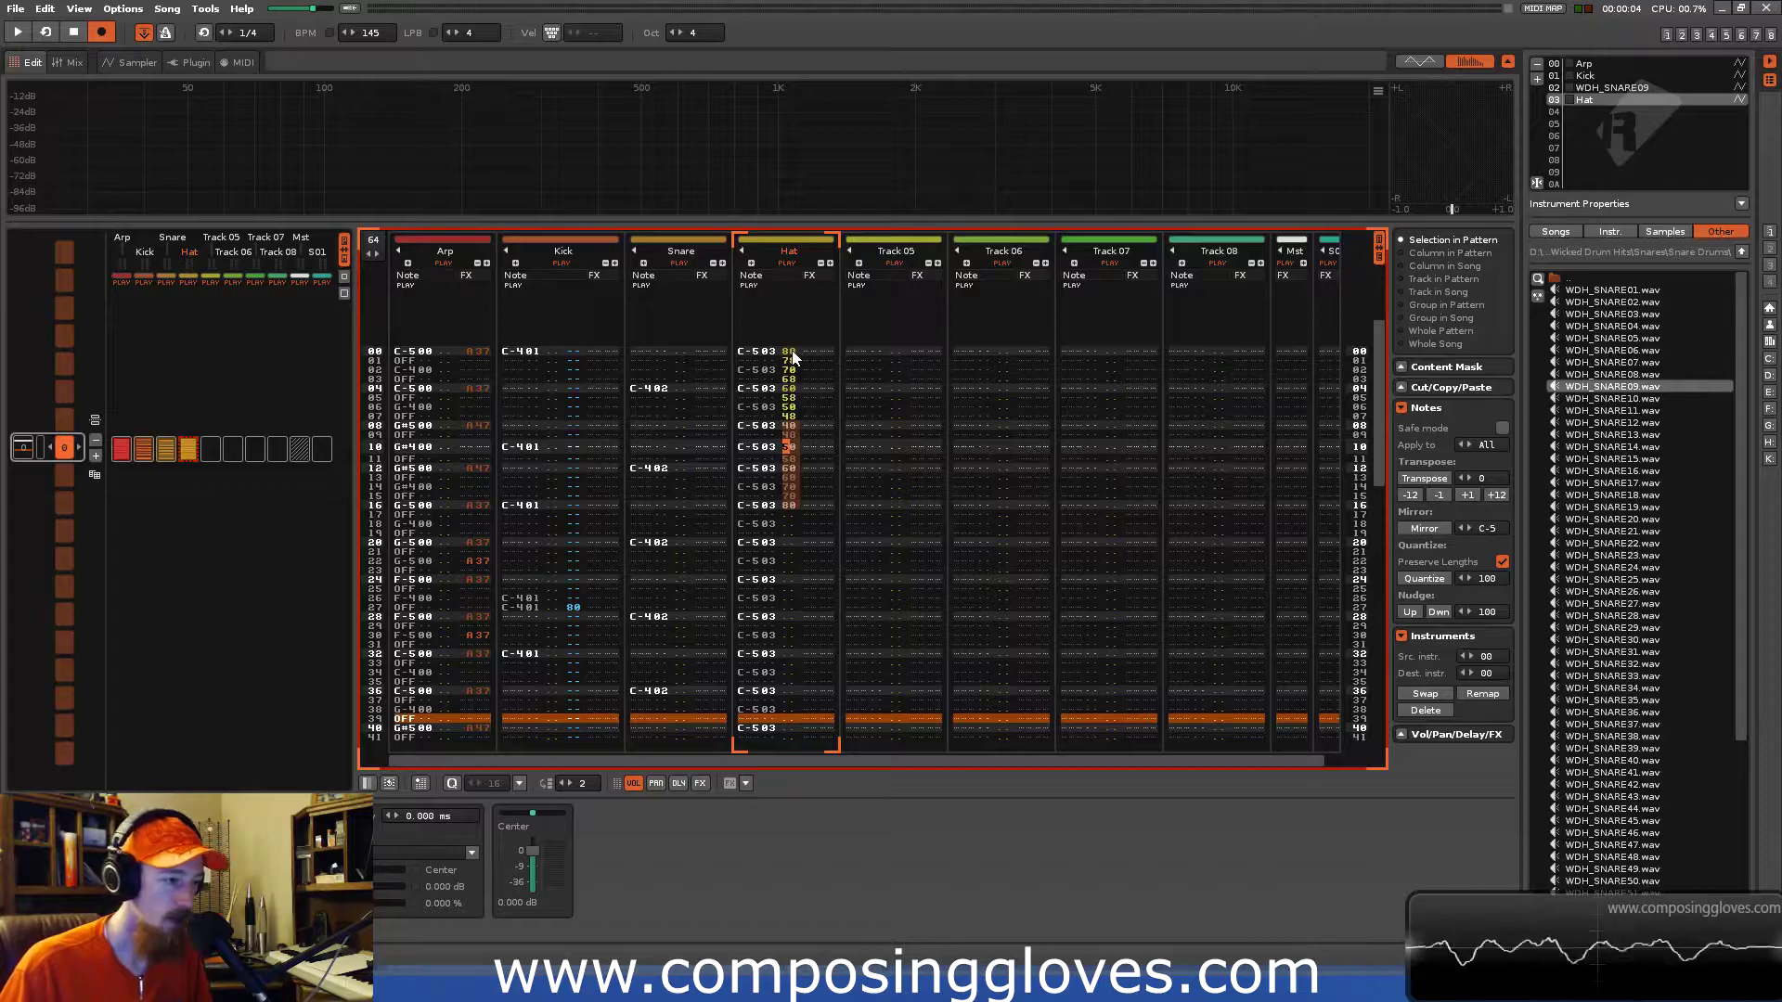
{"action": "key", "text": "Down"}
{"action": "key", "text": "Down"}
{"action": "key", "text": "Down"}
{"action": "key", "text": "Down"}
{"action": "key", "text": "Down"}
{"action": "key", "text": "Down"}
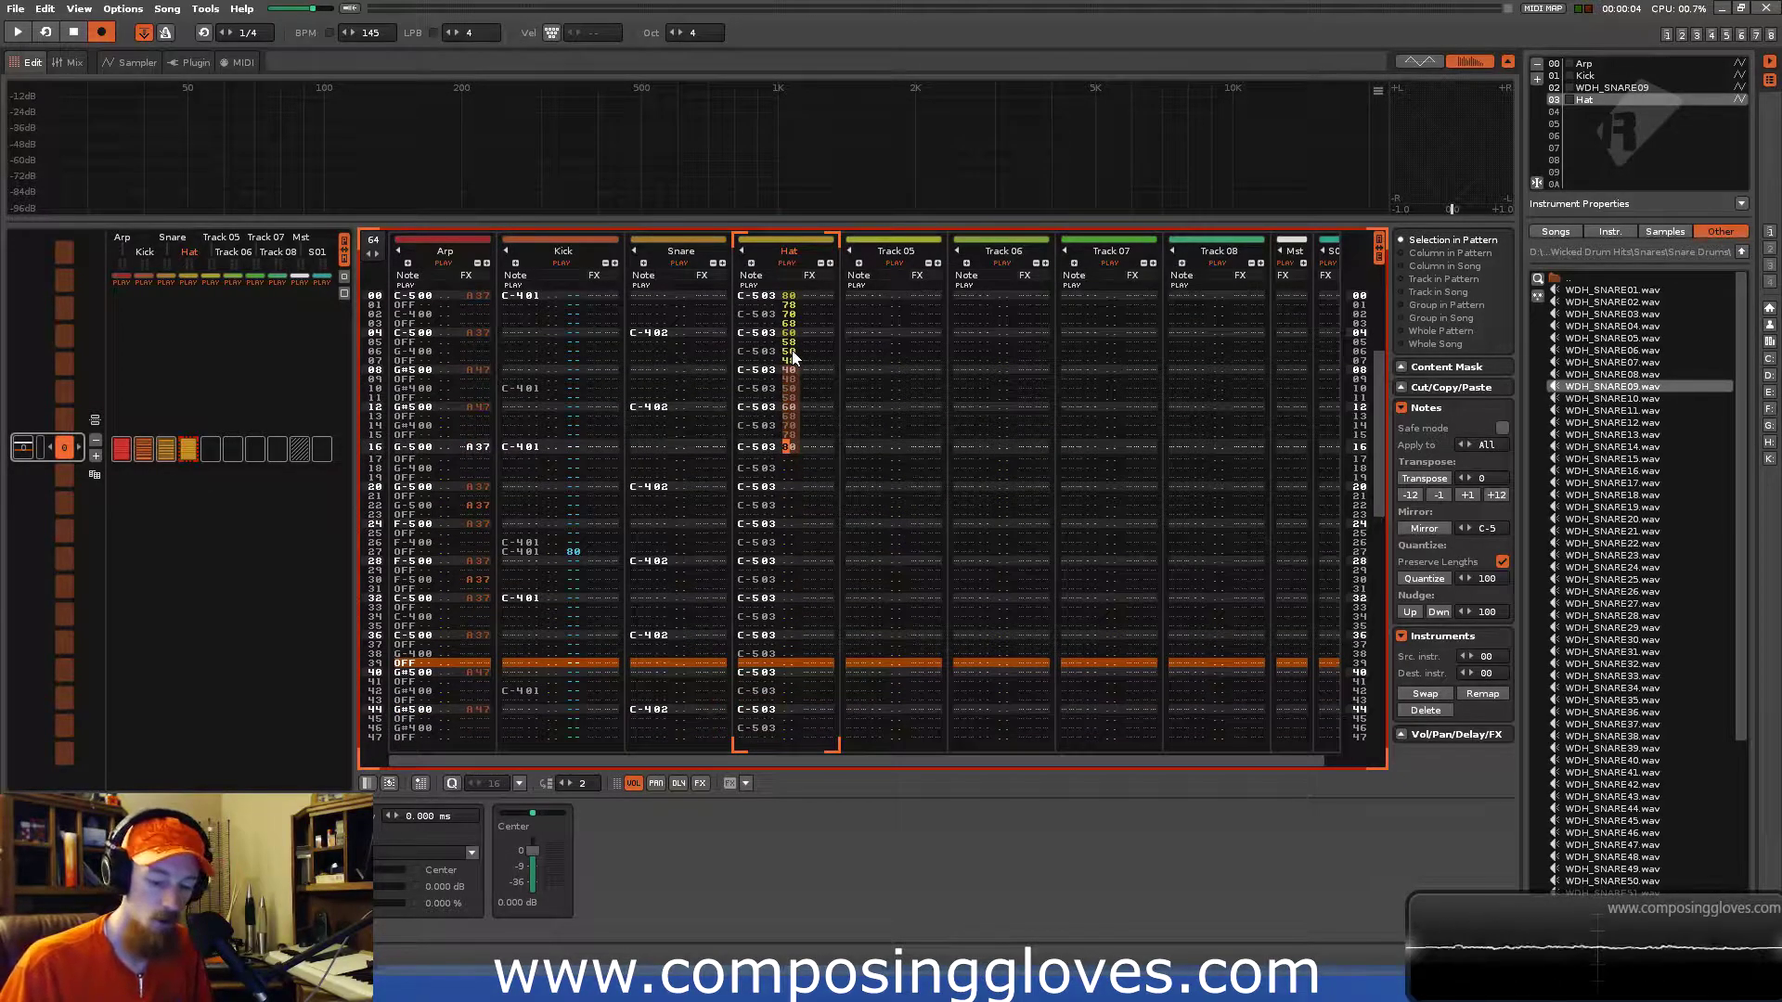
Copy the Hat volume curve of lines 00 to 16 and paste it at lines 16, 32 and 48.
{"action": "key", "text": "Page_Up"}
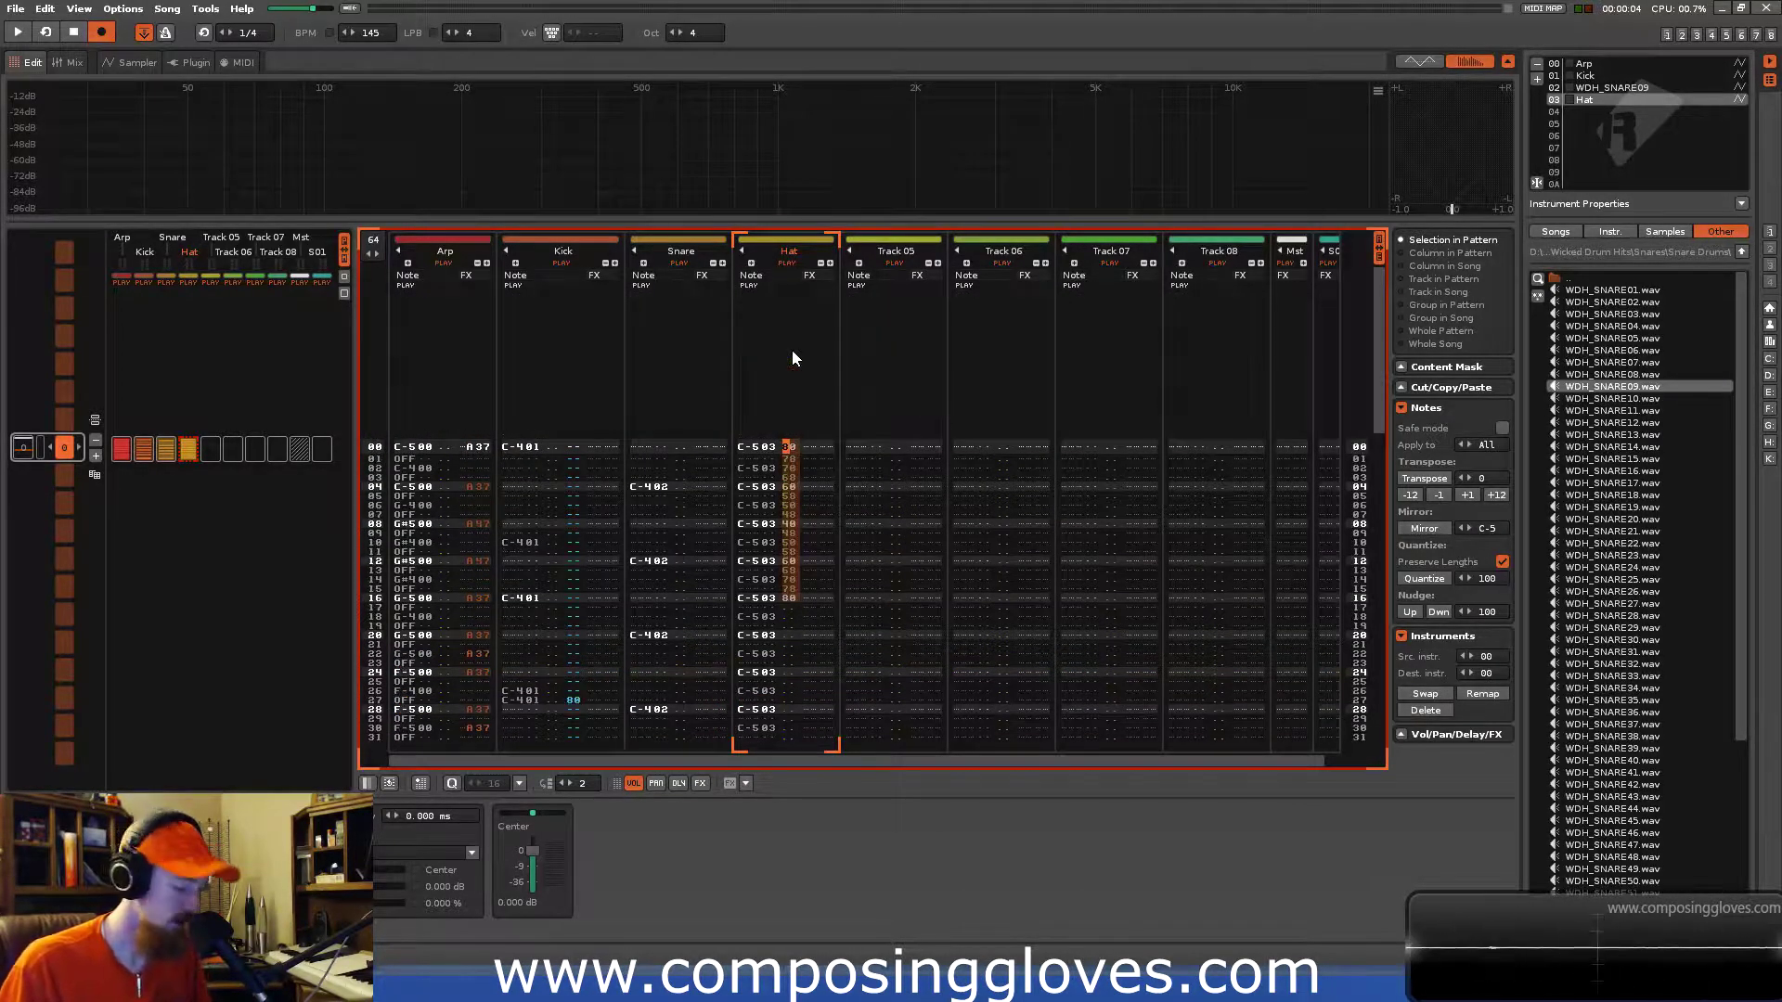
{"action": "key", "text": "Page_Down"}
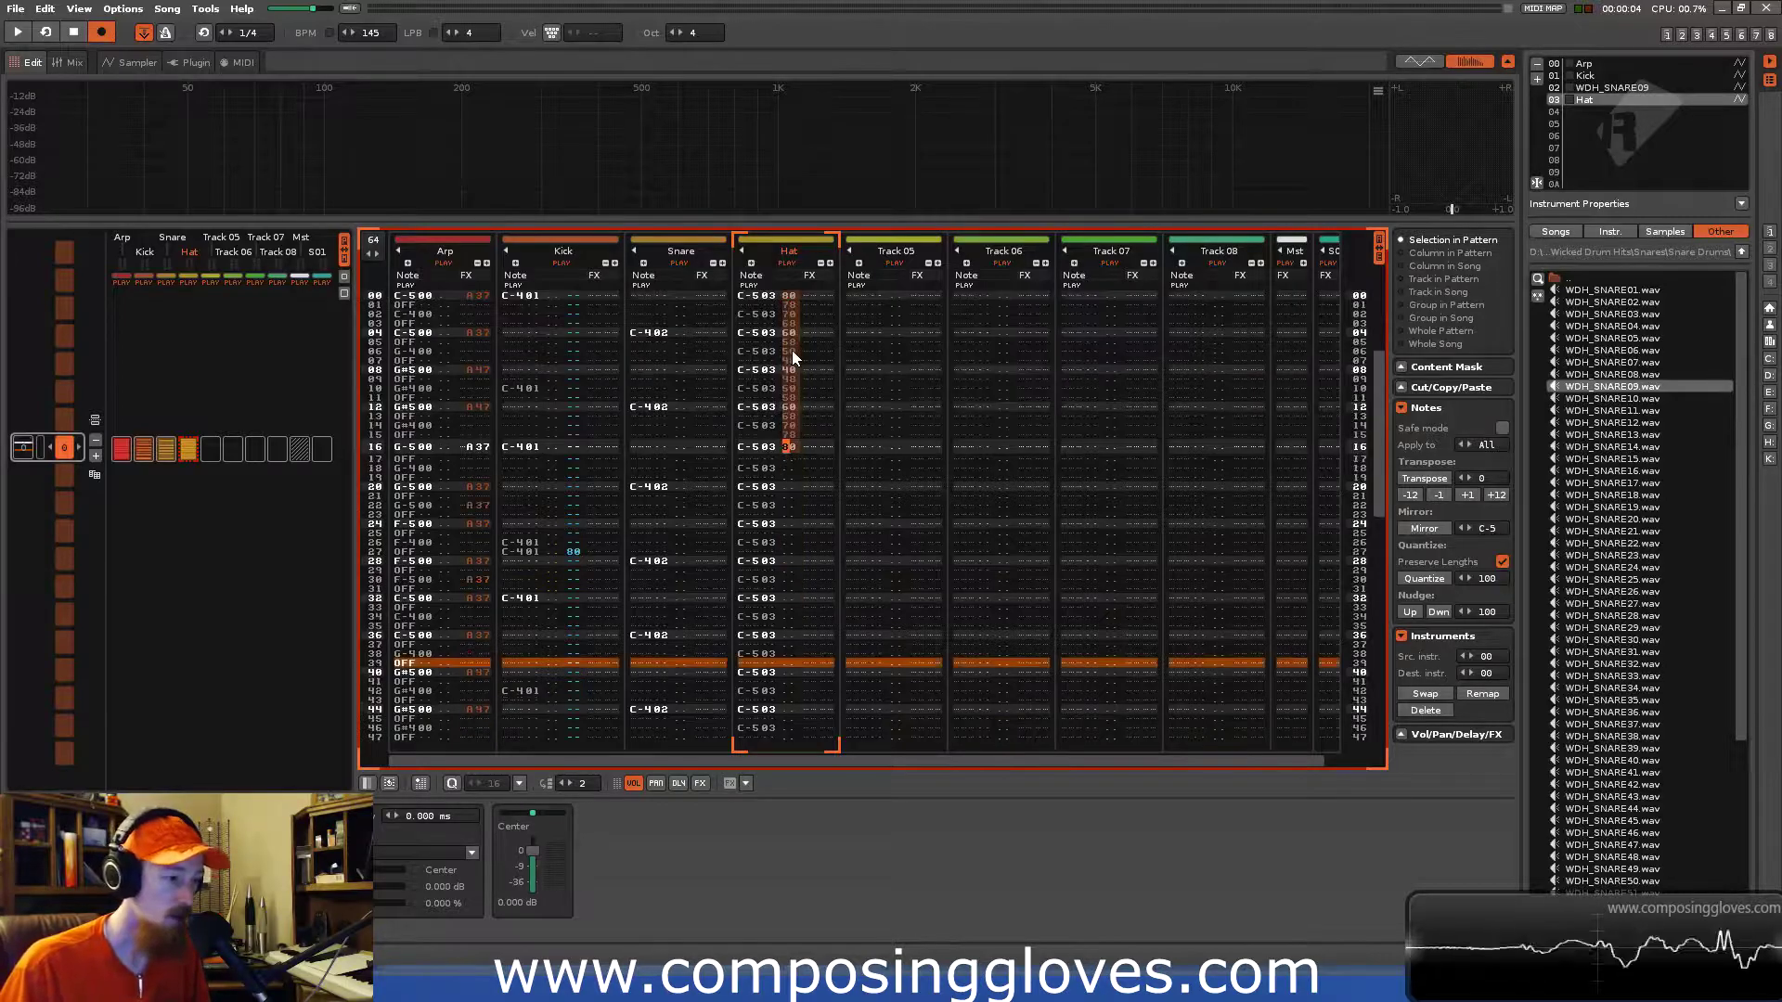
{"action": "key", "text": "ctrl+v"}
{"action": "key", "text": "Page_Down"}
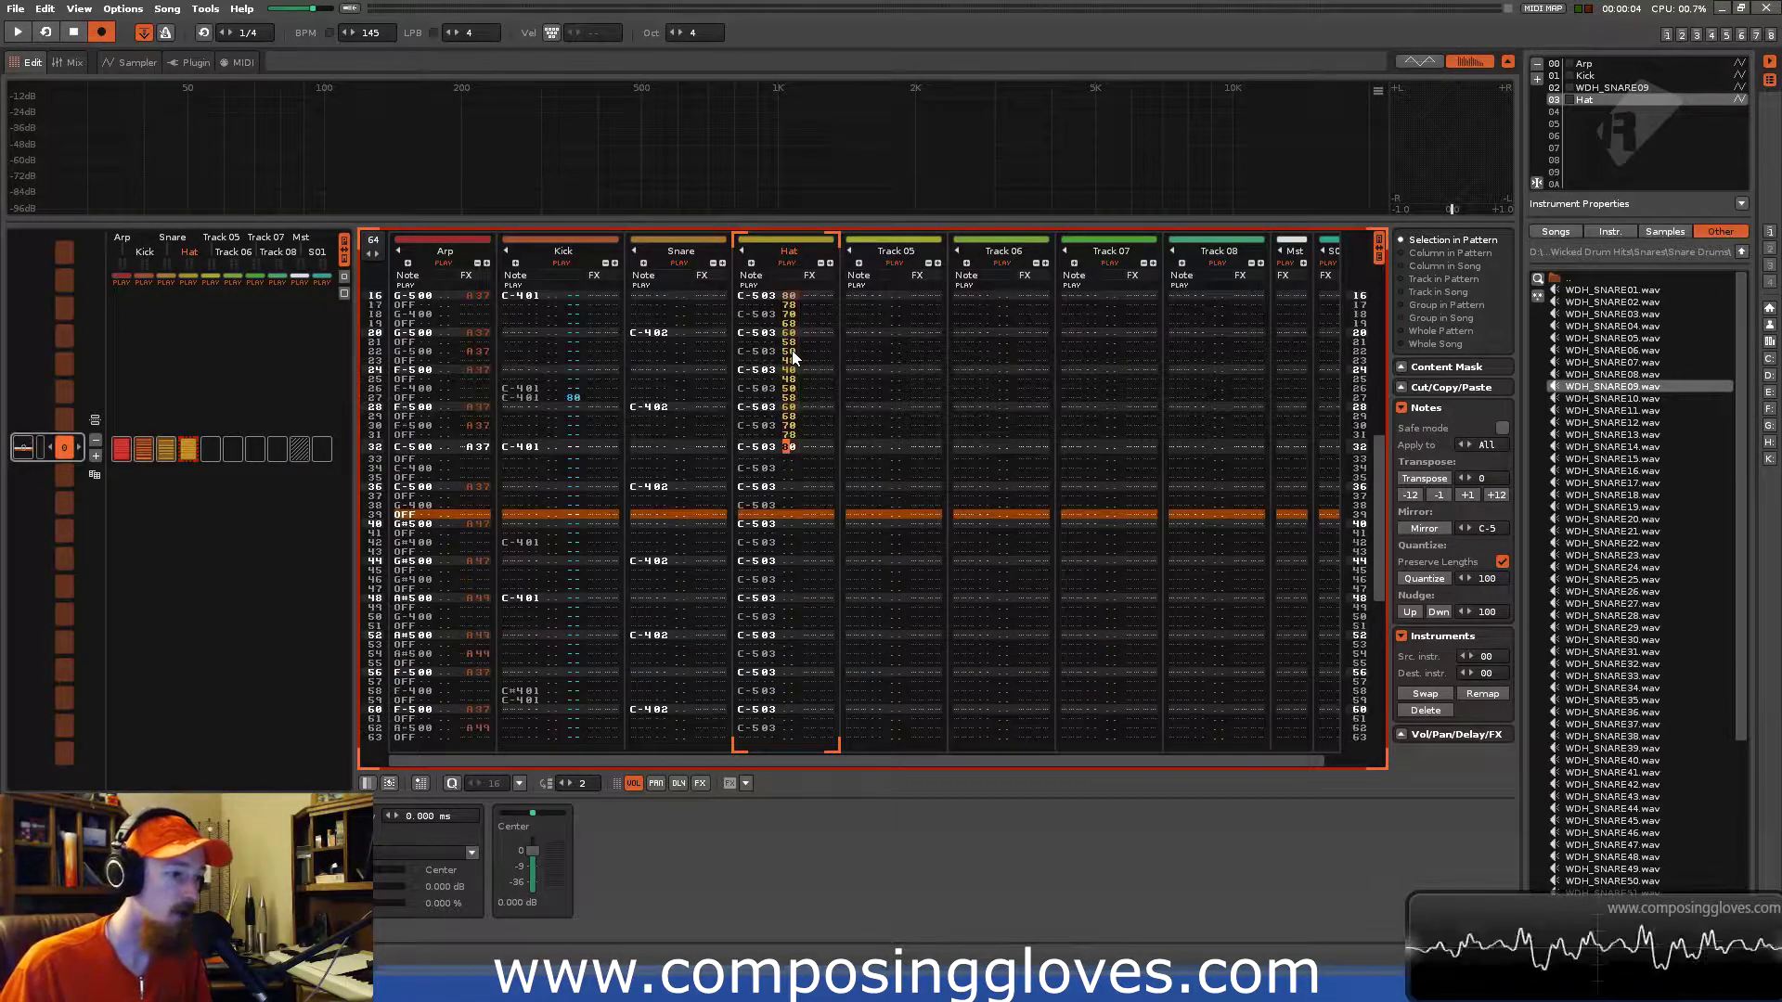
{"action": "key", "text": "ctrl+v"}
{"action": "key", "text": "Page_Down"}
{"action": "key", "text": "ctrl+v"}
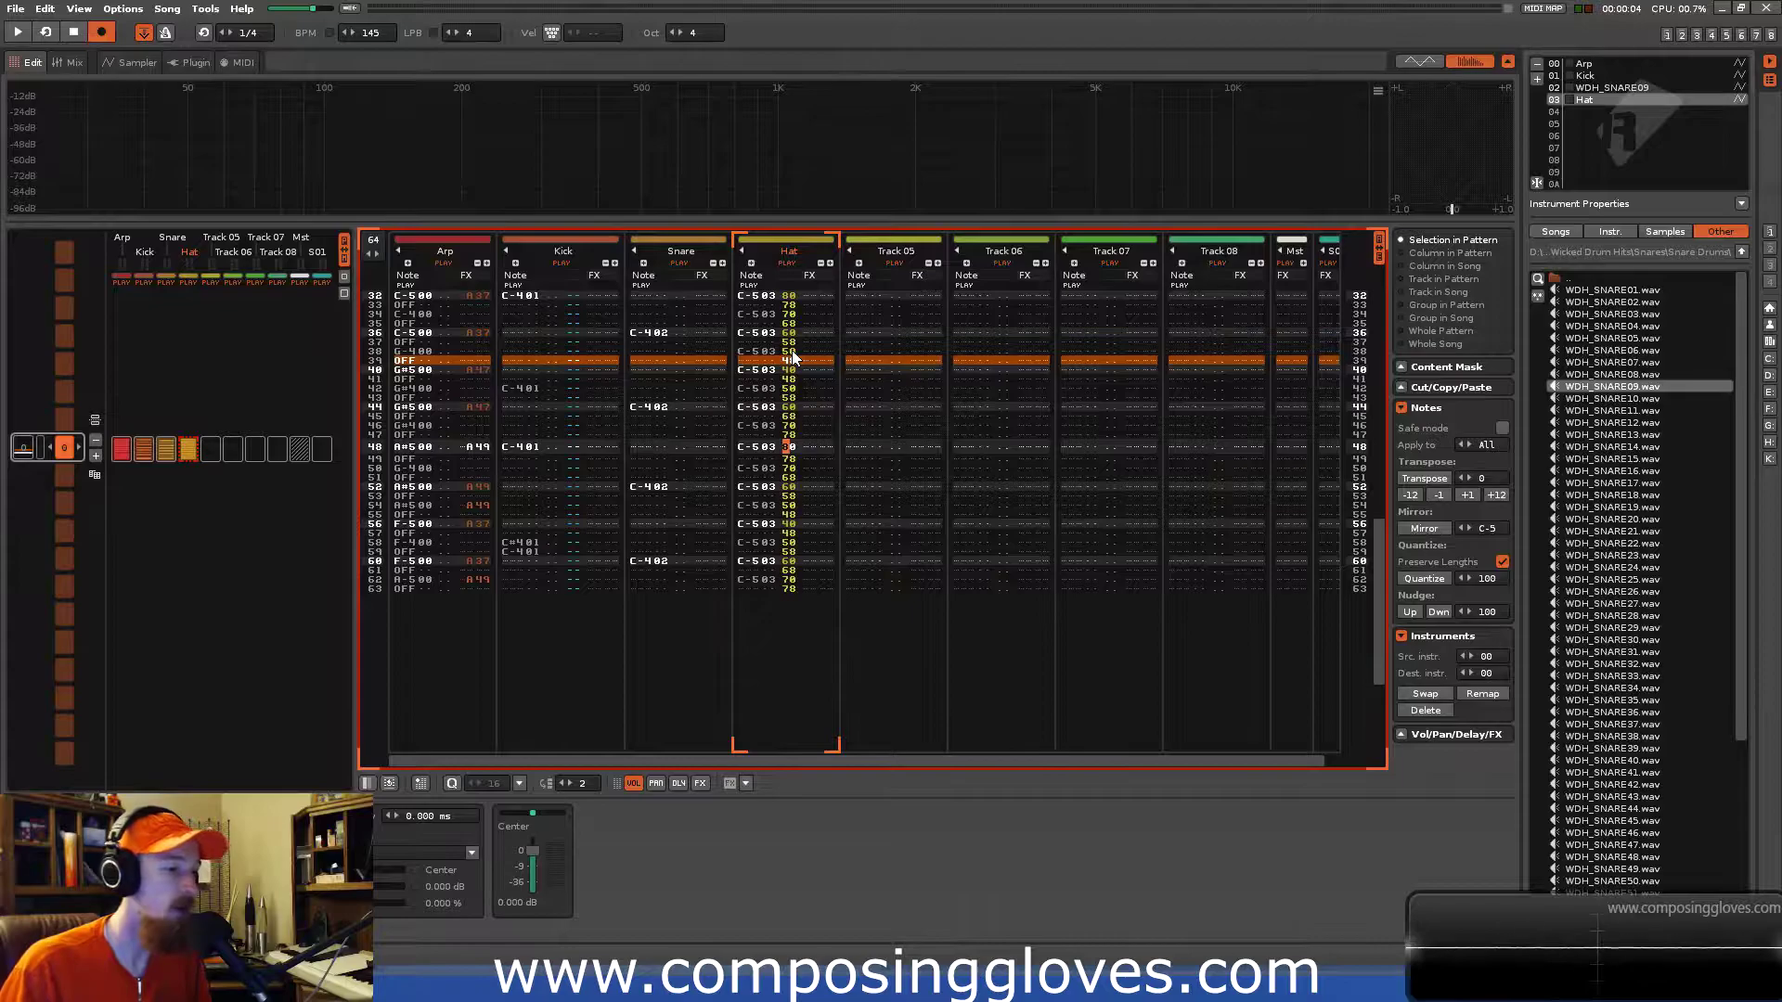
Solo the Hat track in the track scopes and play the pattern to hear its volume changes.
{"action": "scroll", "coordinate": [800, 423], "scroll_direction": "up", "scroll_amount": 14}
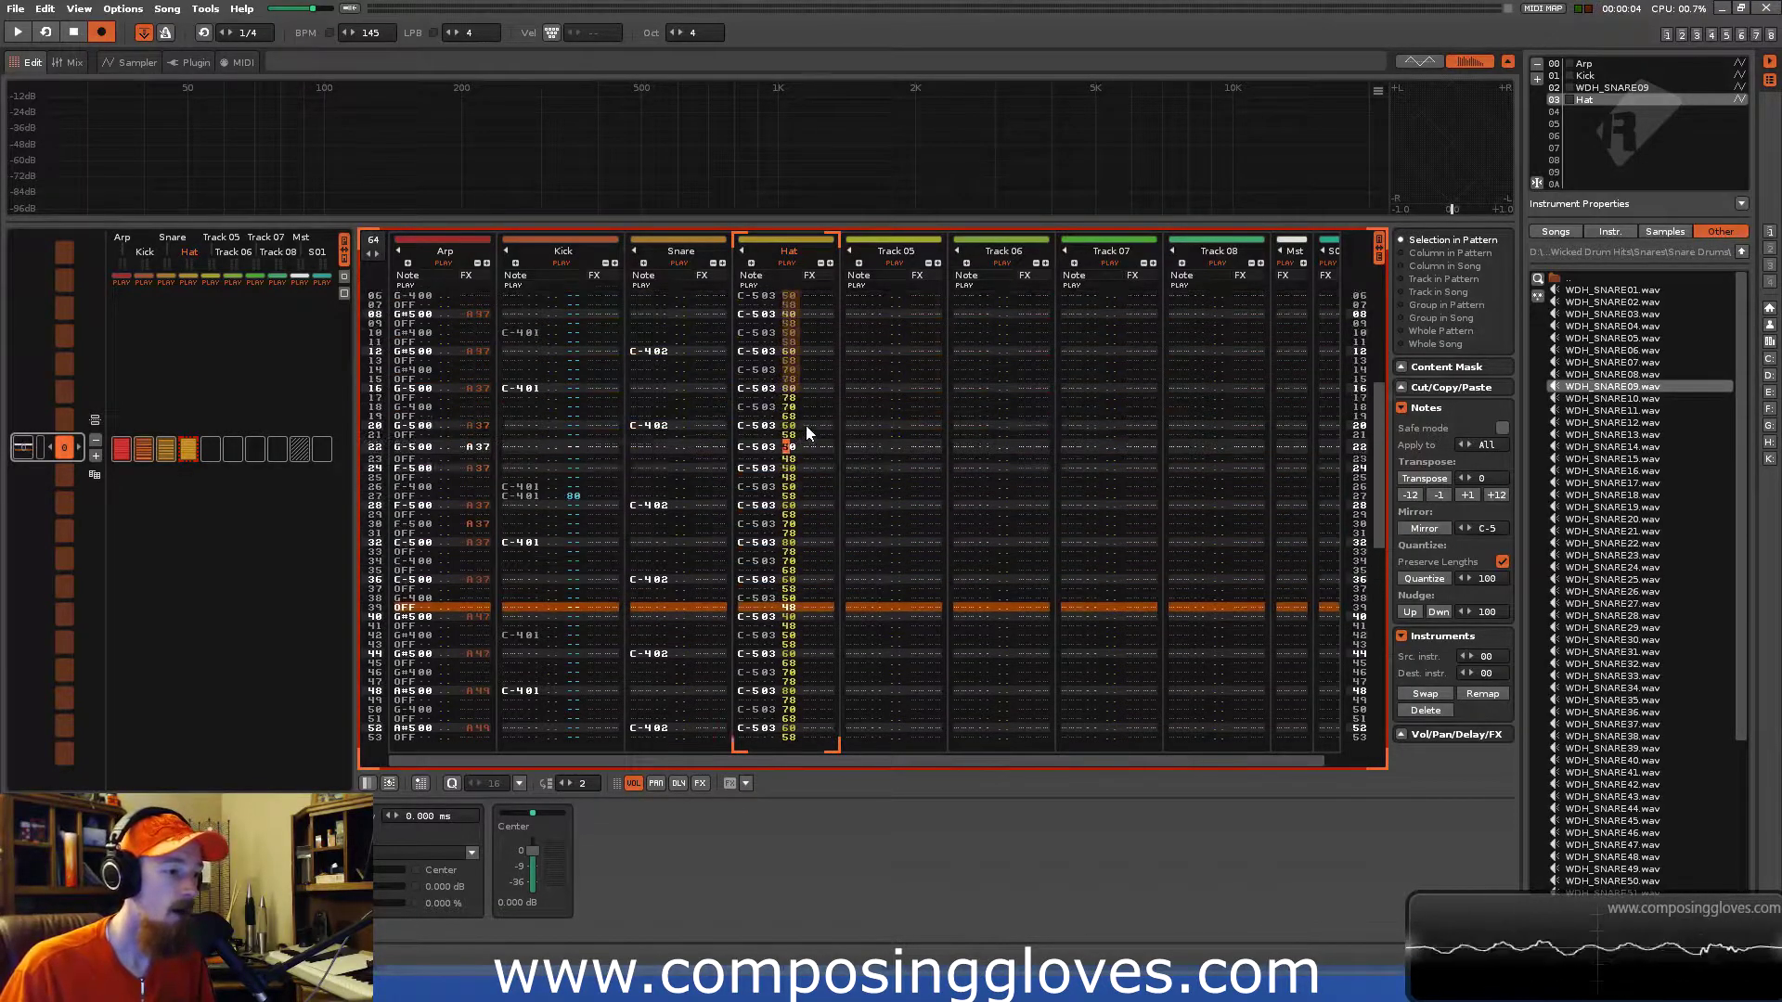
{"action": "scroll", "coordinate": [807, 420], "scroll_direction": "up", "scroll_amount": 2}
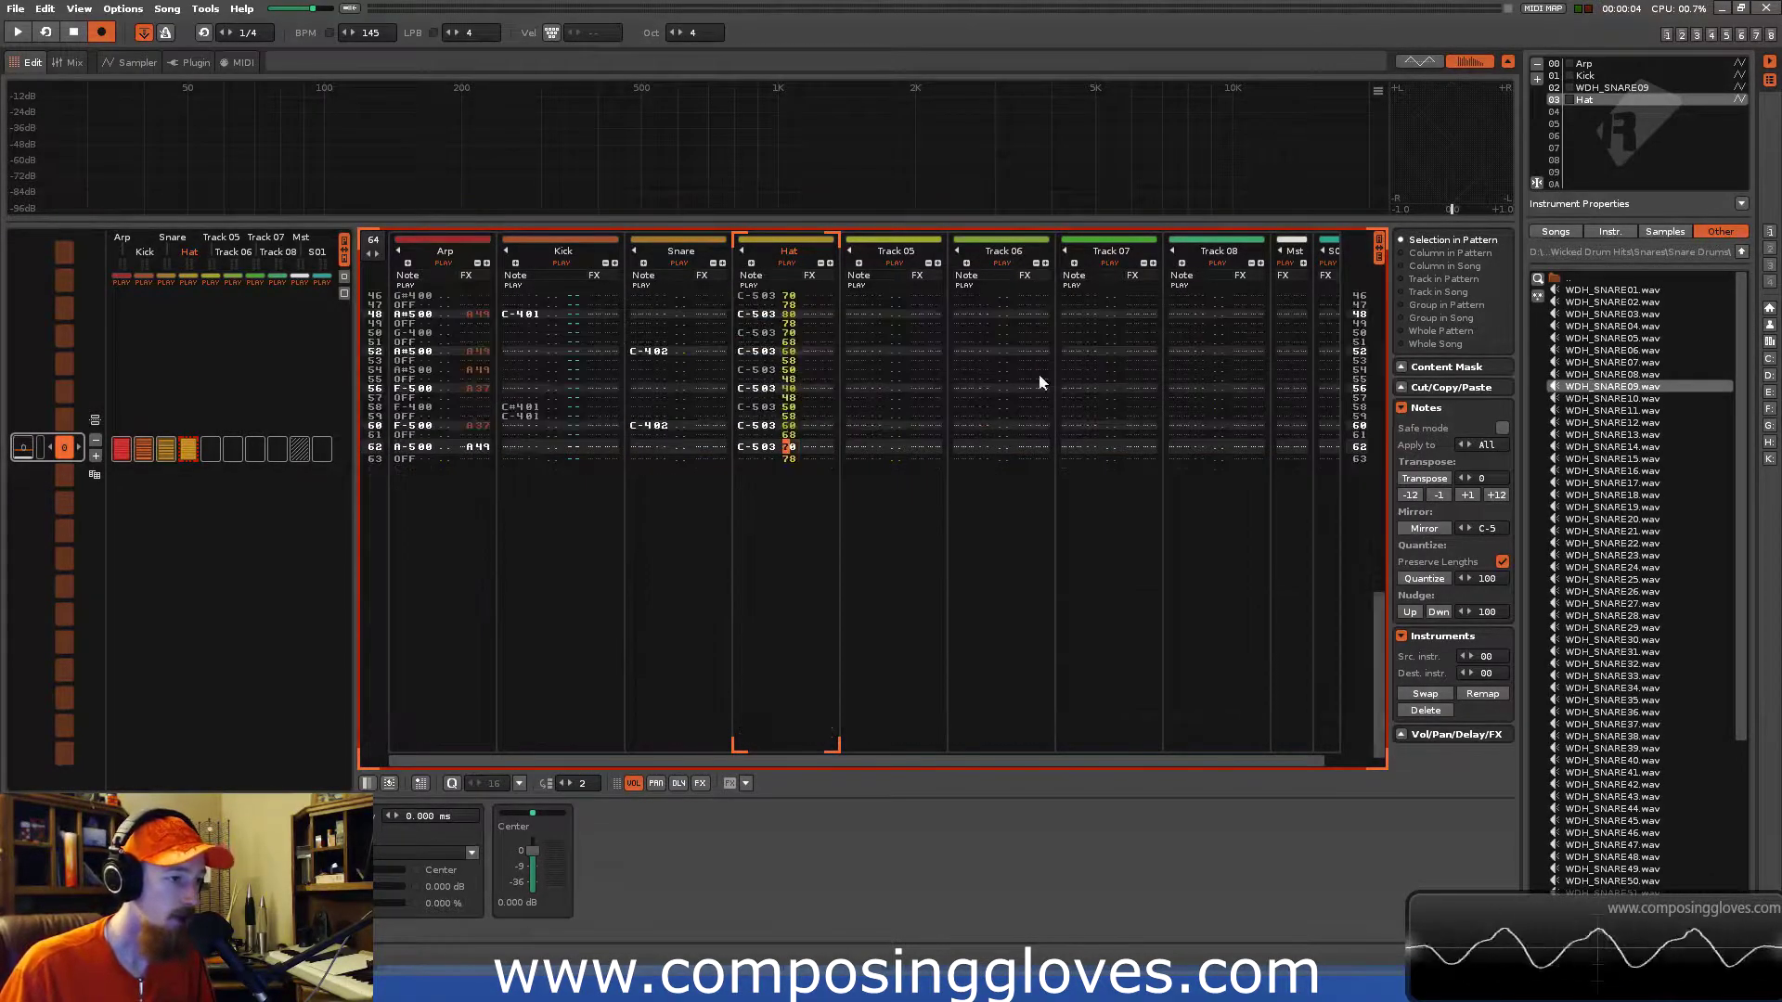
{"action": "left_click", "coordinate": [1435, 60]}
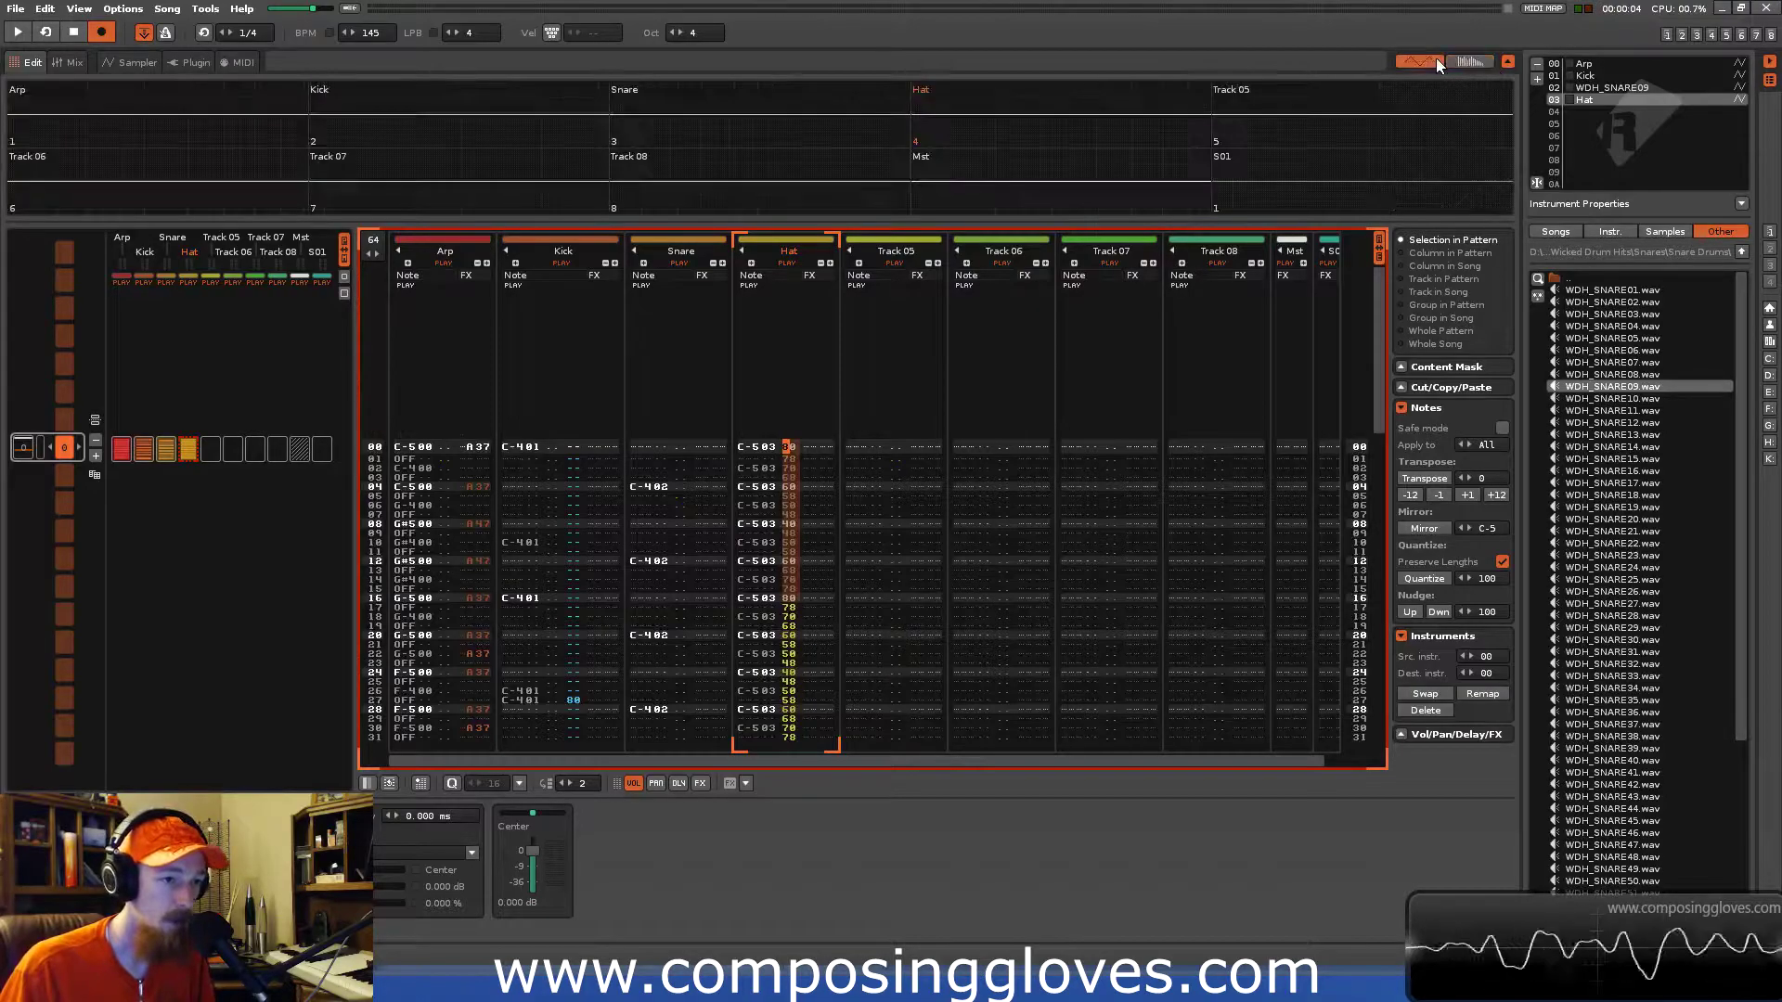
{"action": "double_click", "coordinate": [1117, 104]}
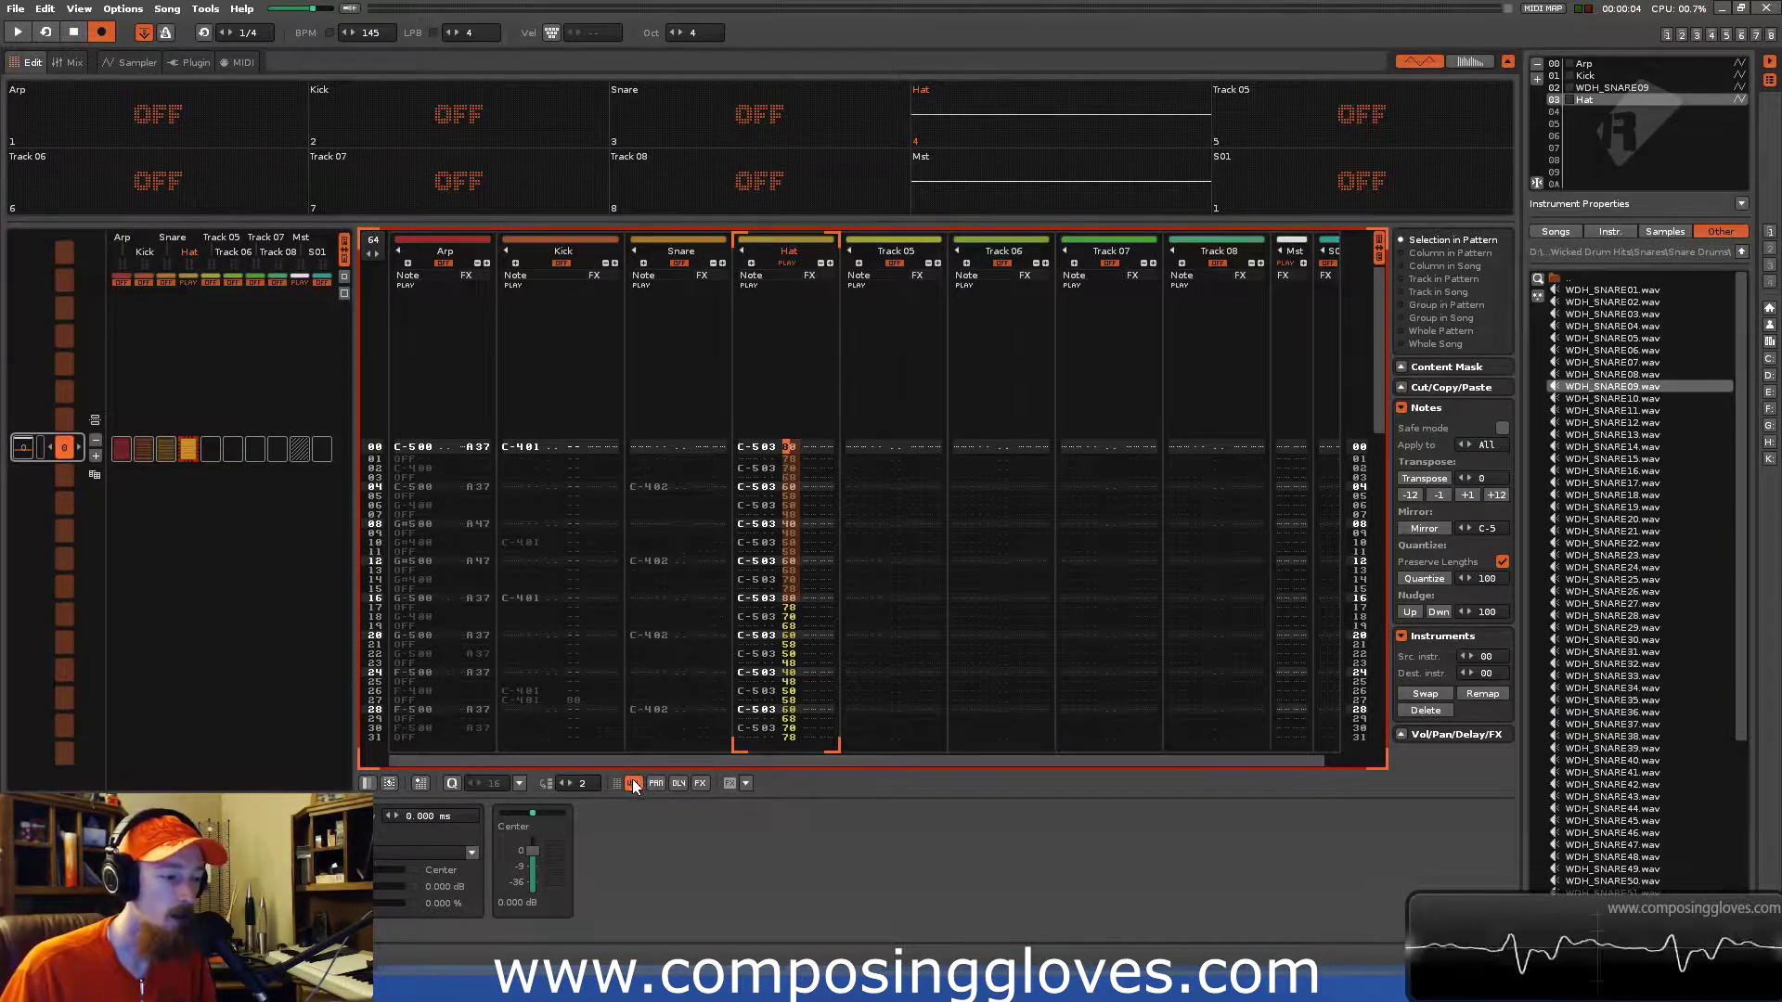
{"action": "key", "text": "space"}
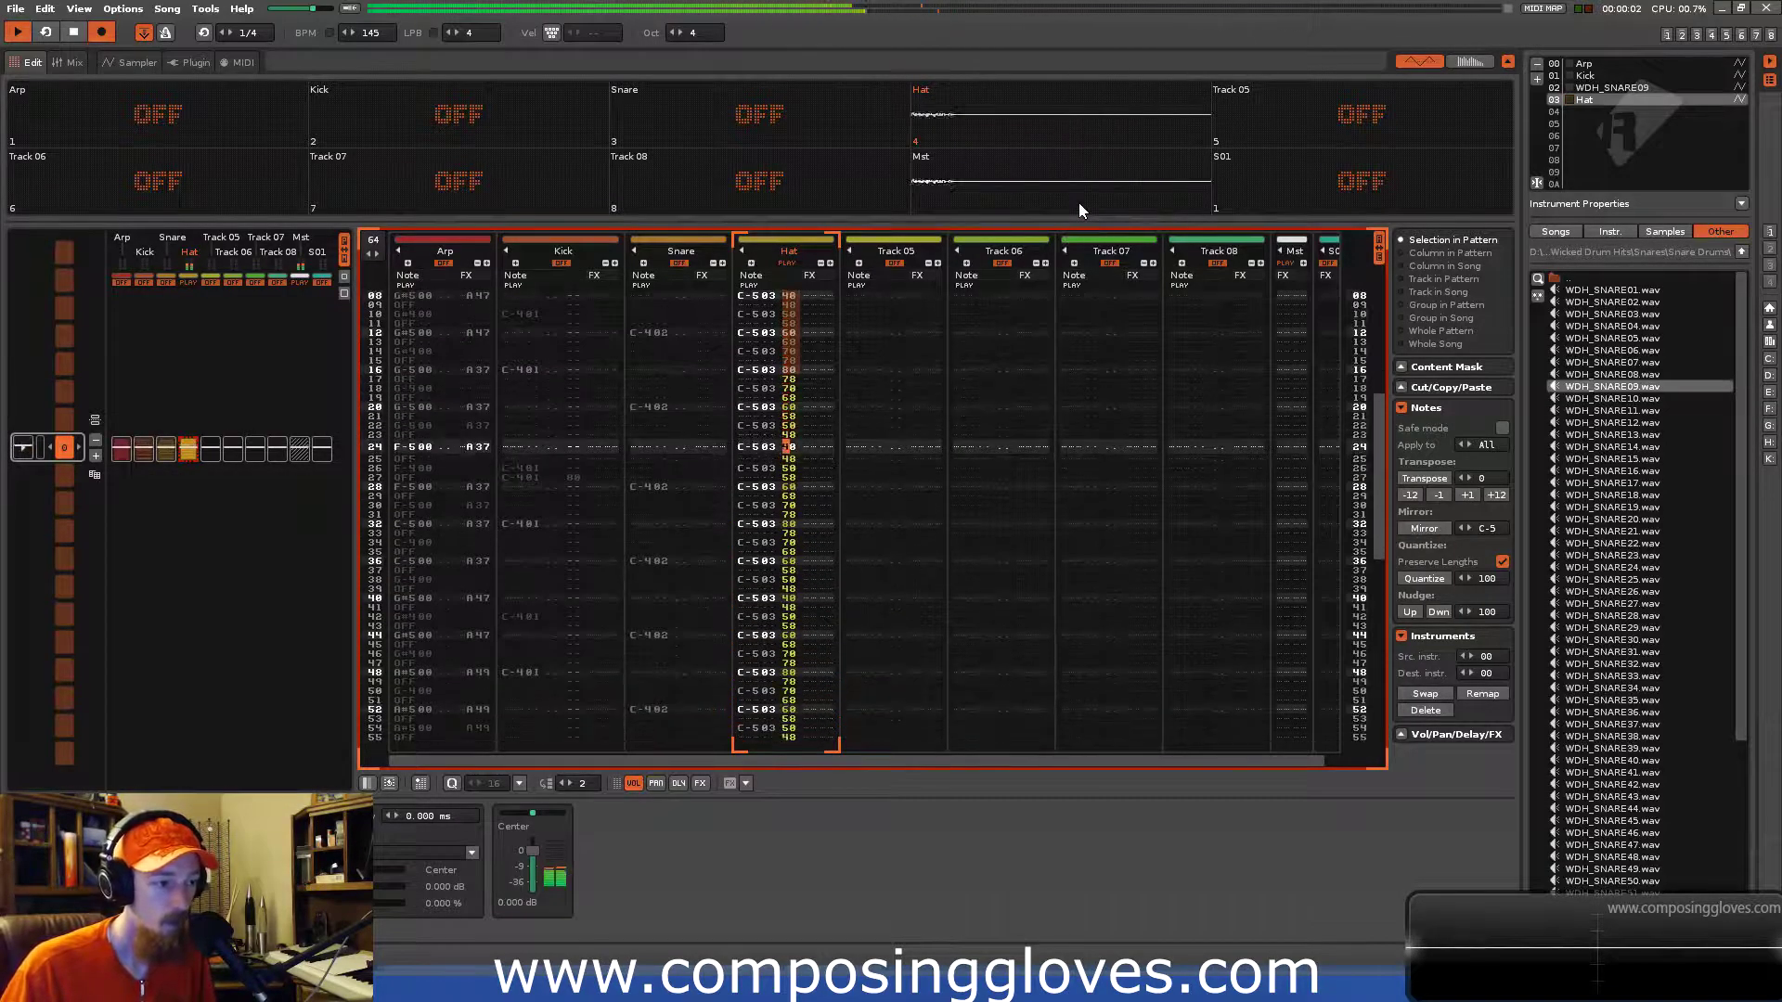
{"action": "key", "text": "space"}
{"action": "key", "text": "space"}
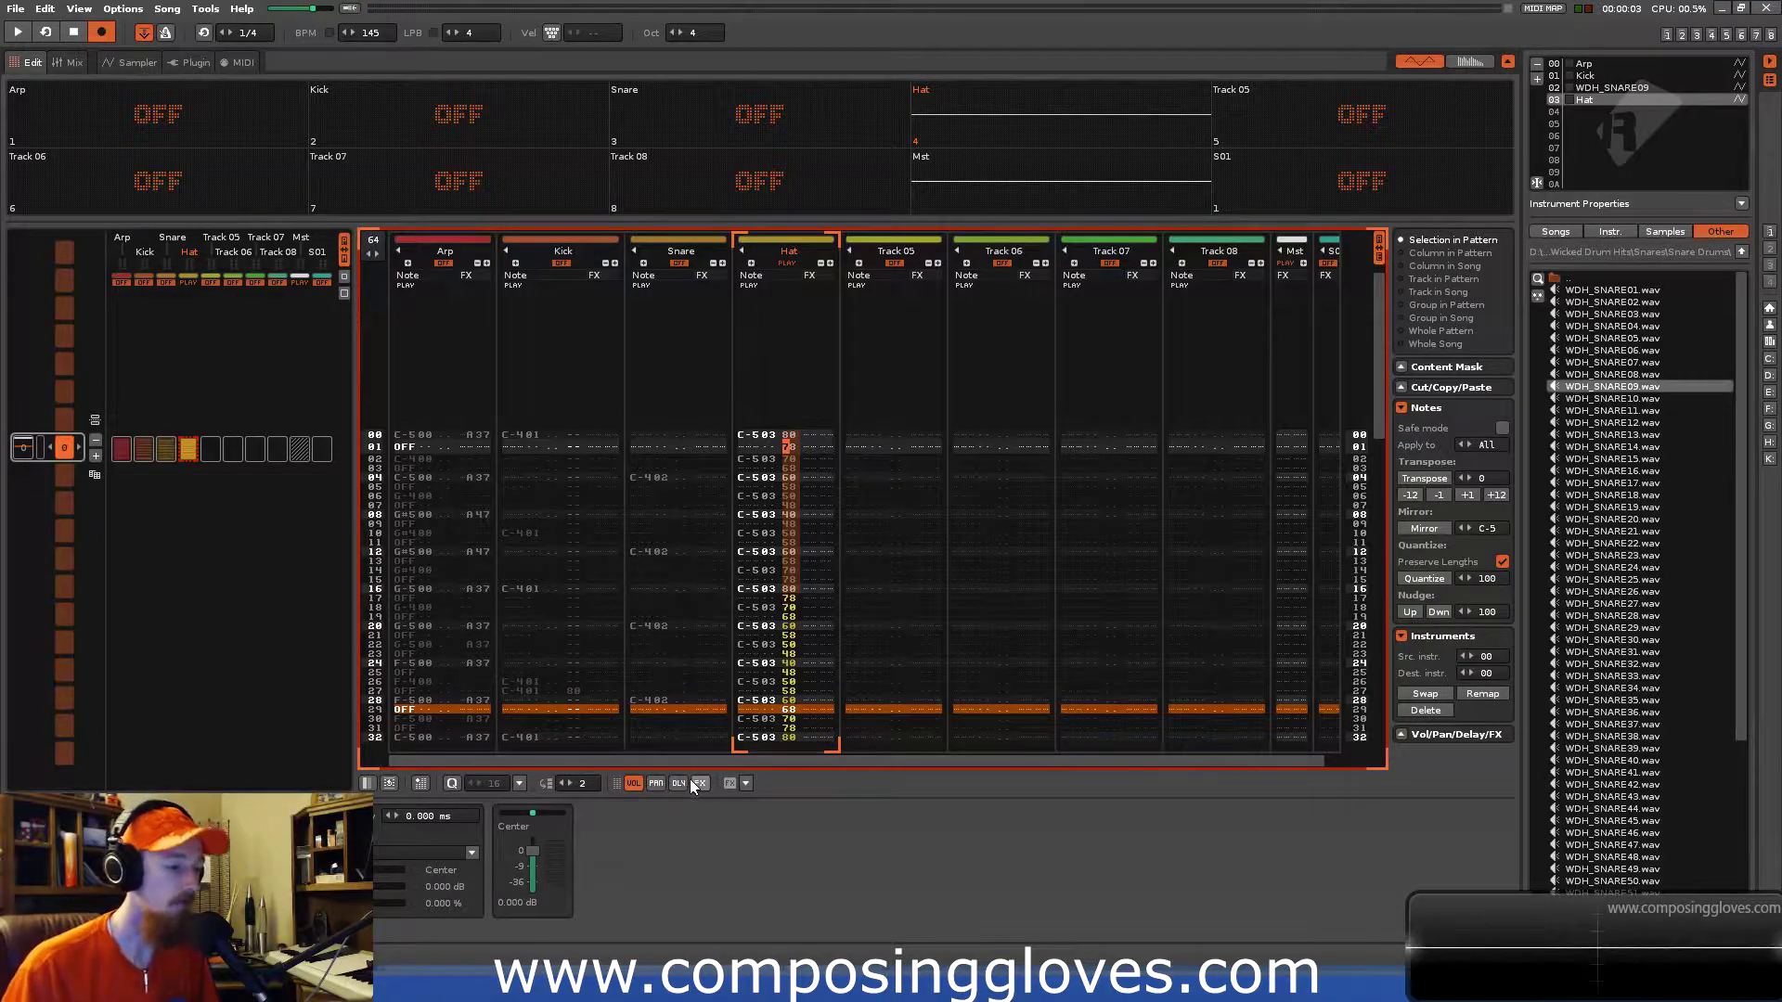
Unsolo the Hat track and play the pattern with all tracks.
{"action": "right_click", "coordinate": [1011, 108]}
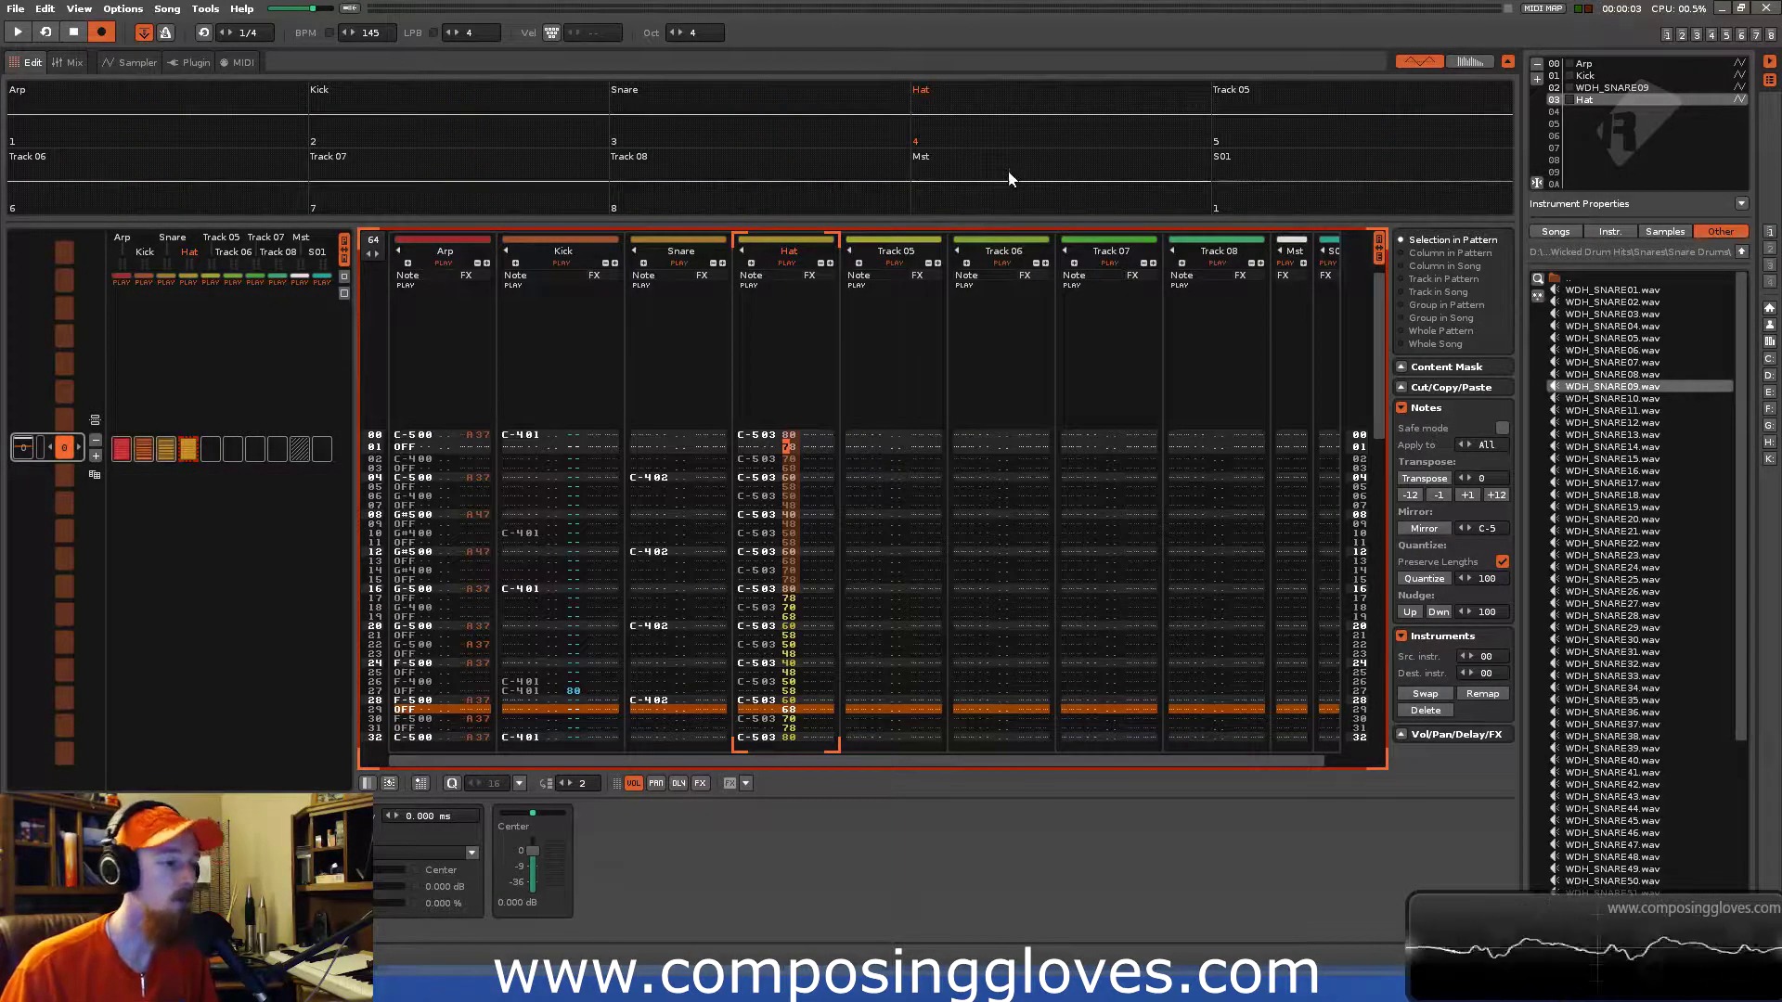
{"action": "key", "text": "space"}
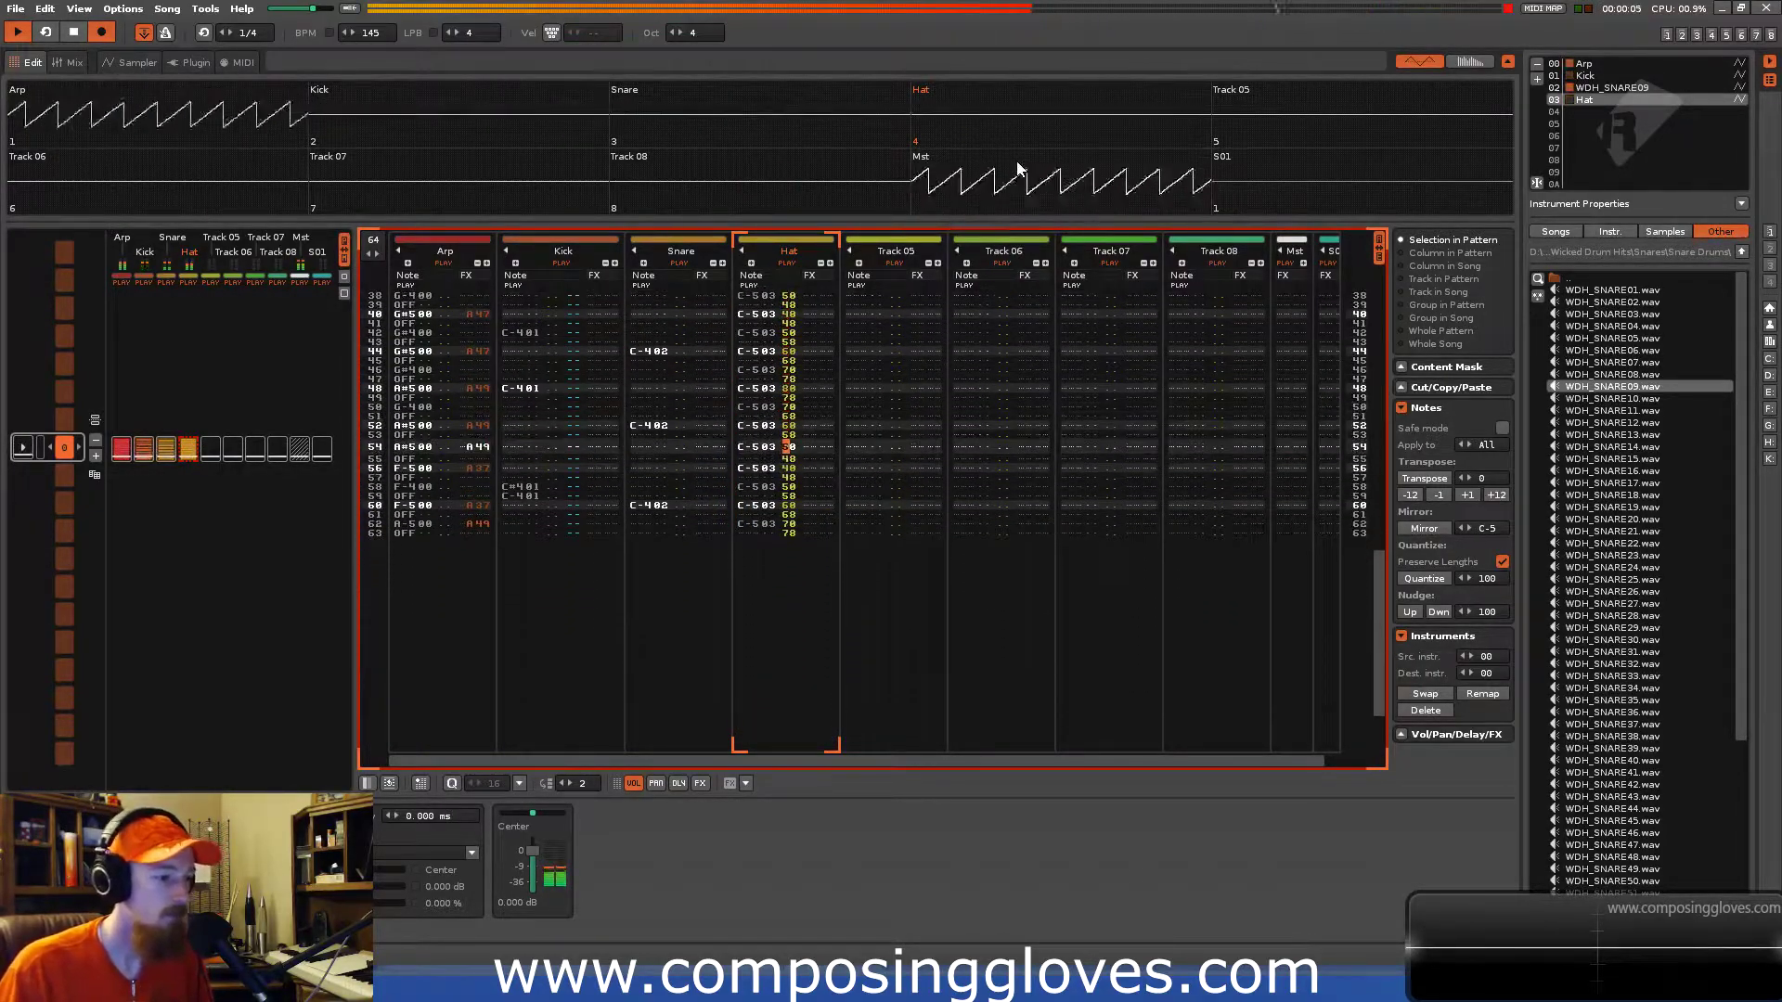
{"action": "key", "text": "space"}
{"action": "scroll", "coordinate": [821, 358], "scroll_direction": "up", "scroll_amount": 12}
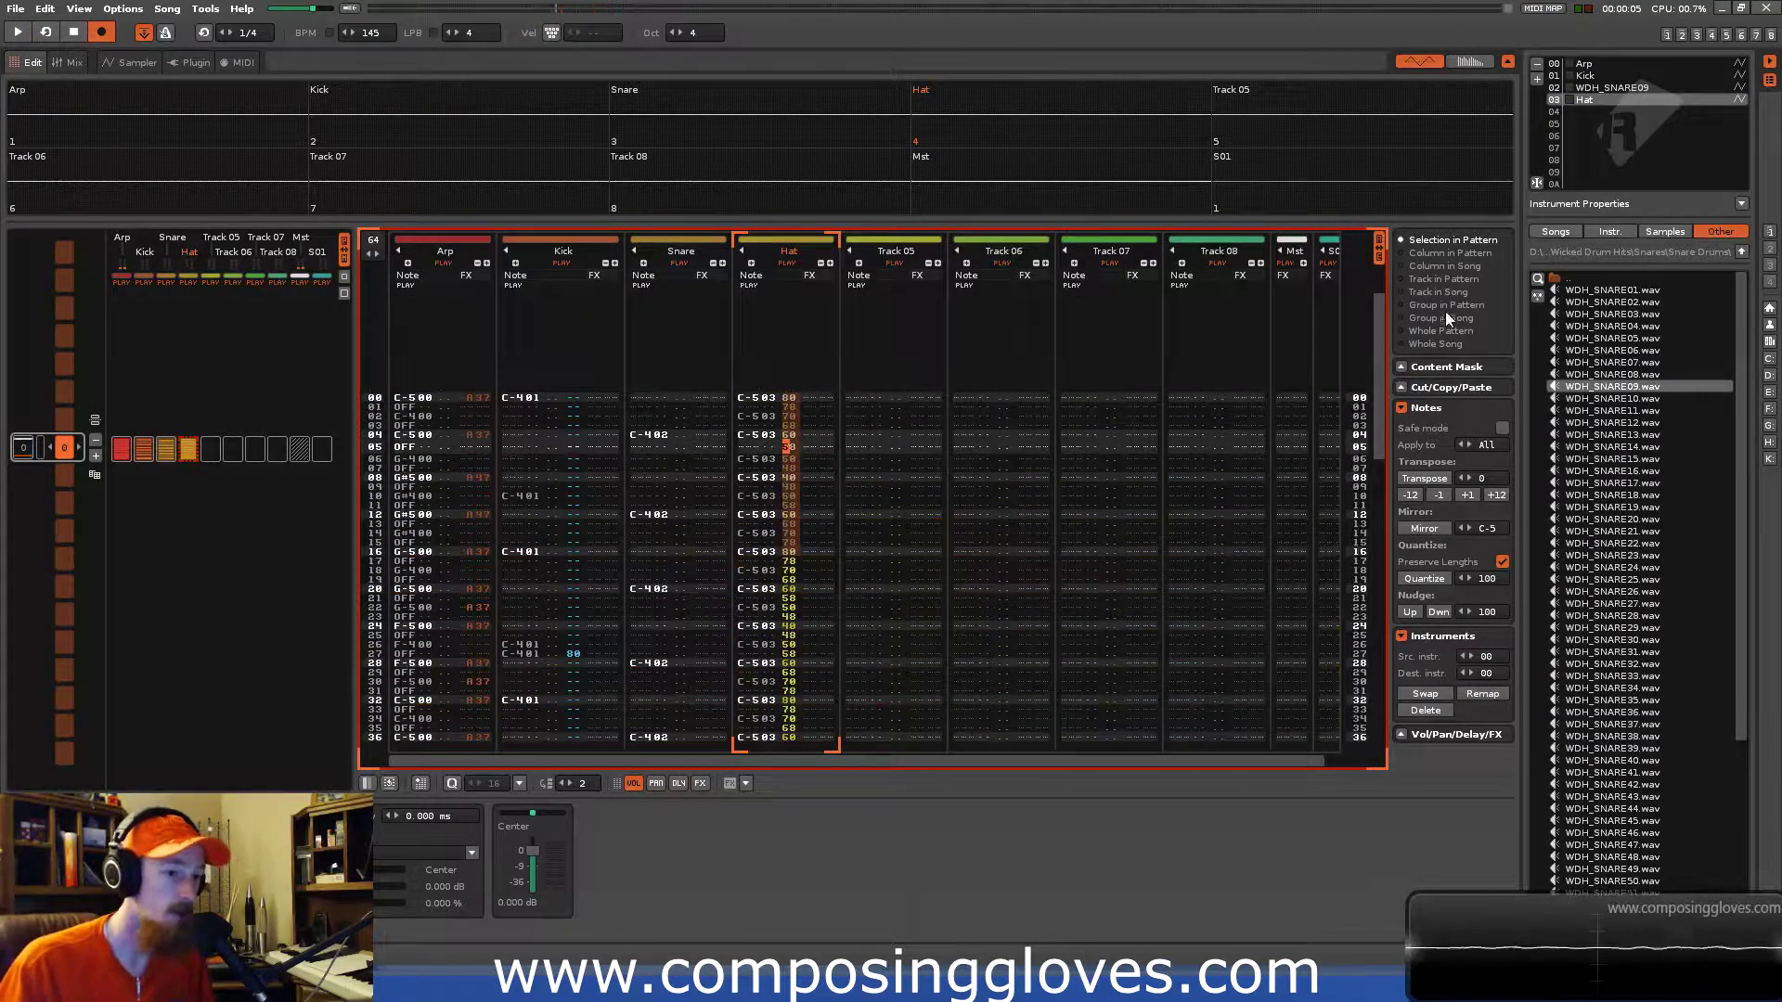
Load the library sample chip_sawtooth_C1.flac into the empty instrument slot 04.
{"action": "double_click", "coordinate": [1641, 278]}
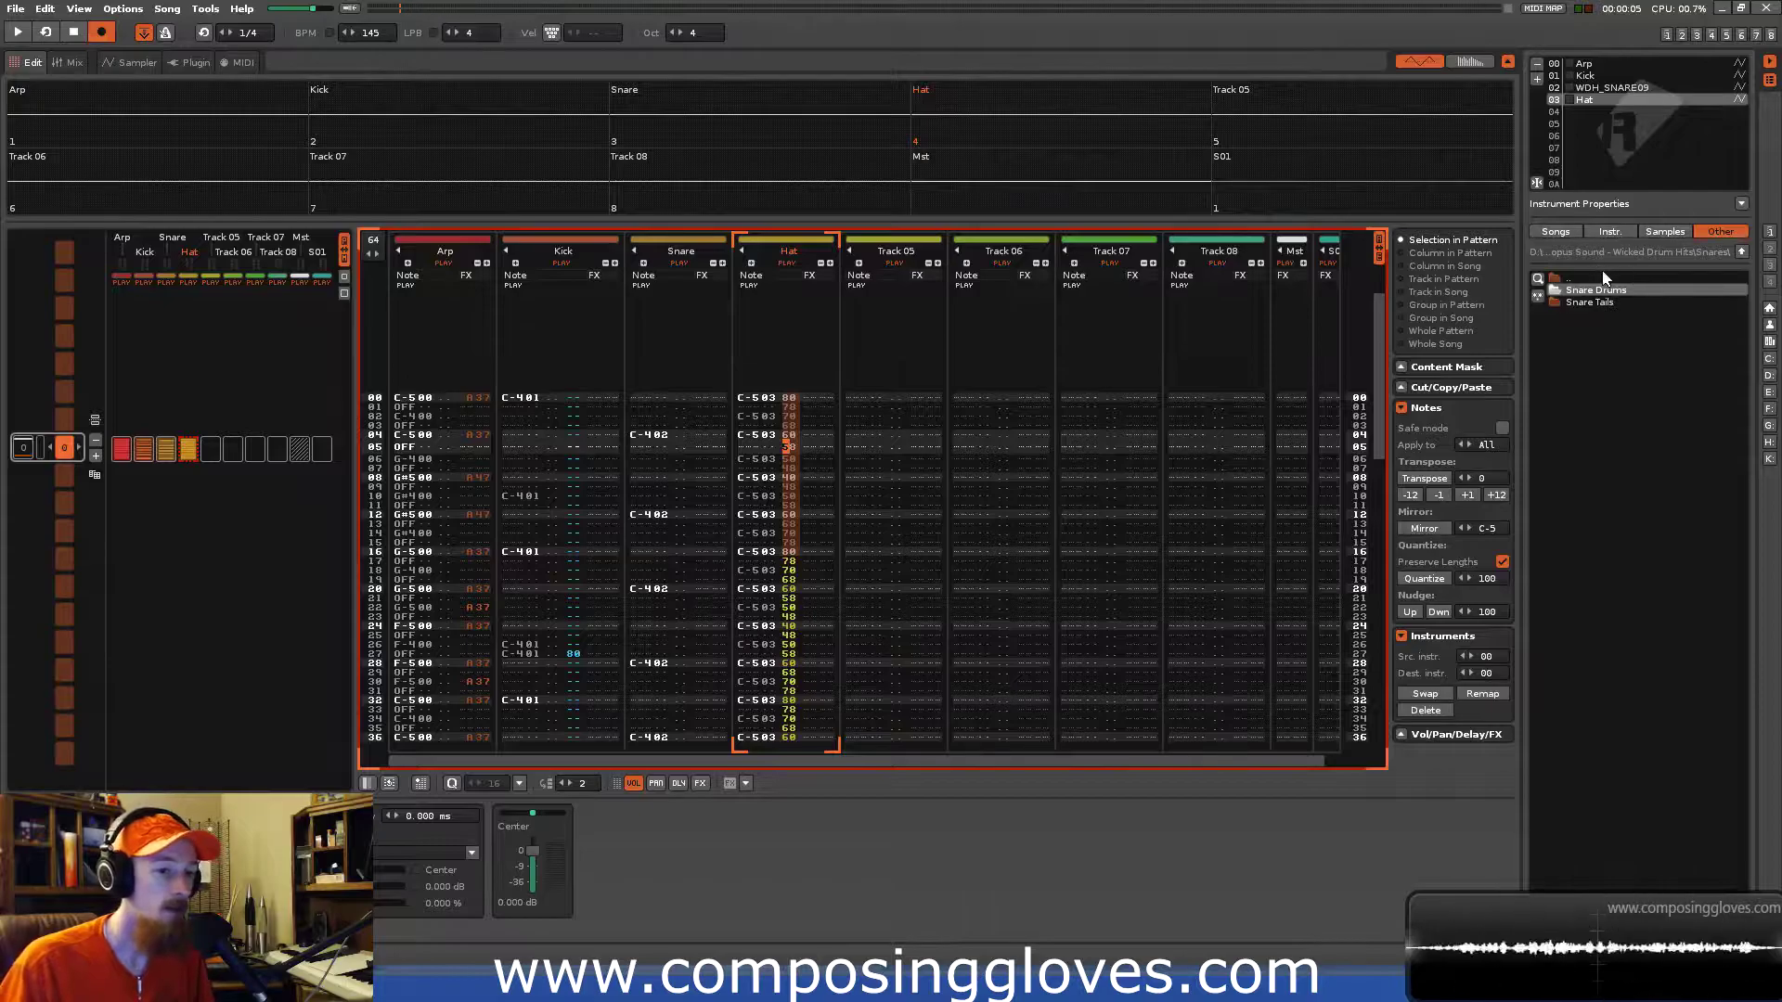
{"action": "double_click", "coordinate": [1606, 275]}
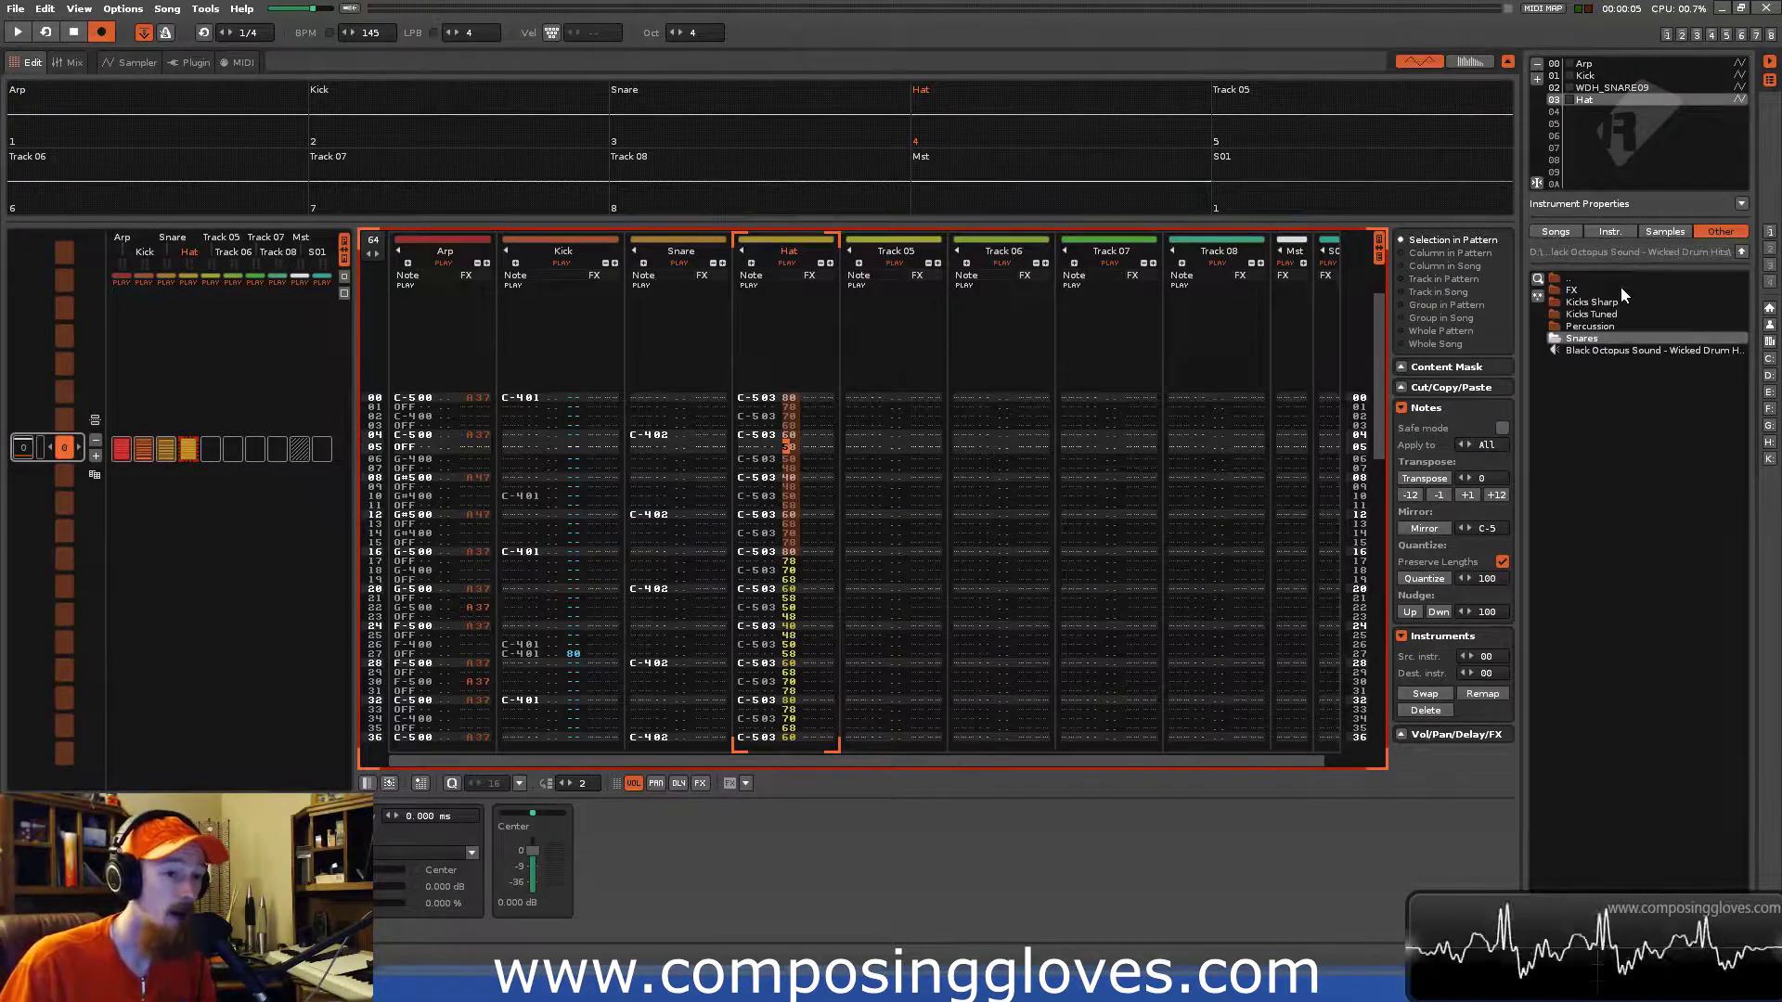
{"action": "left_click", "coordinate": [1679, 231]}
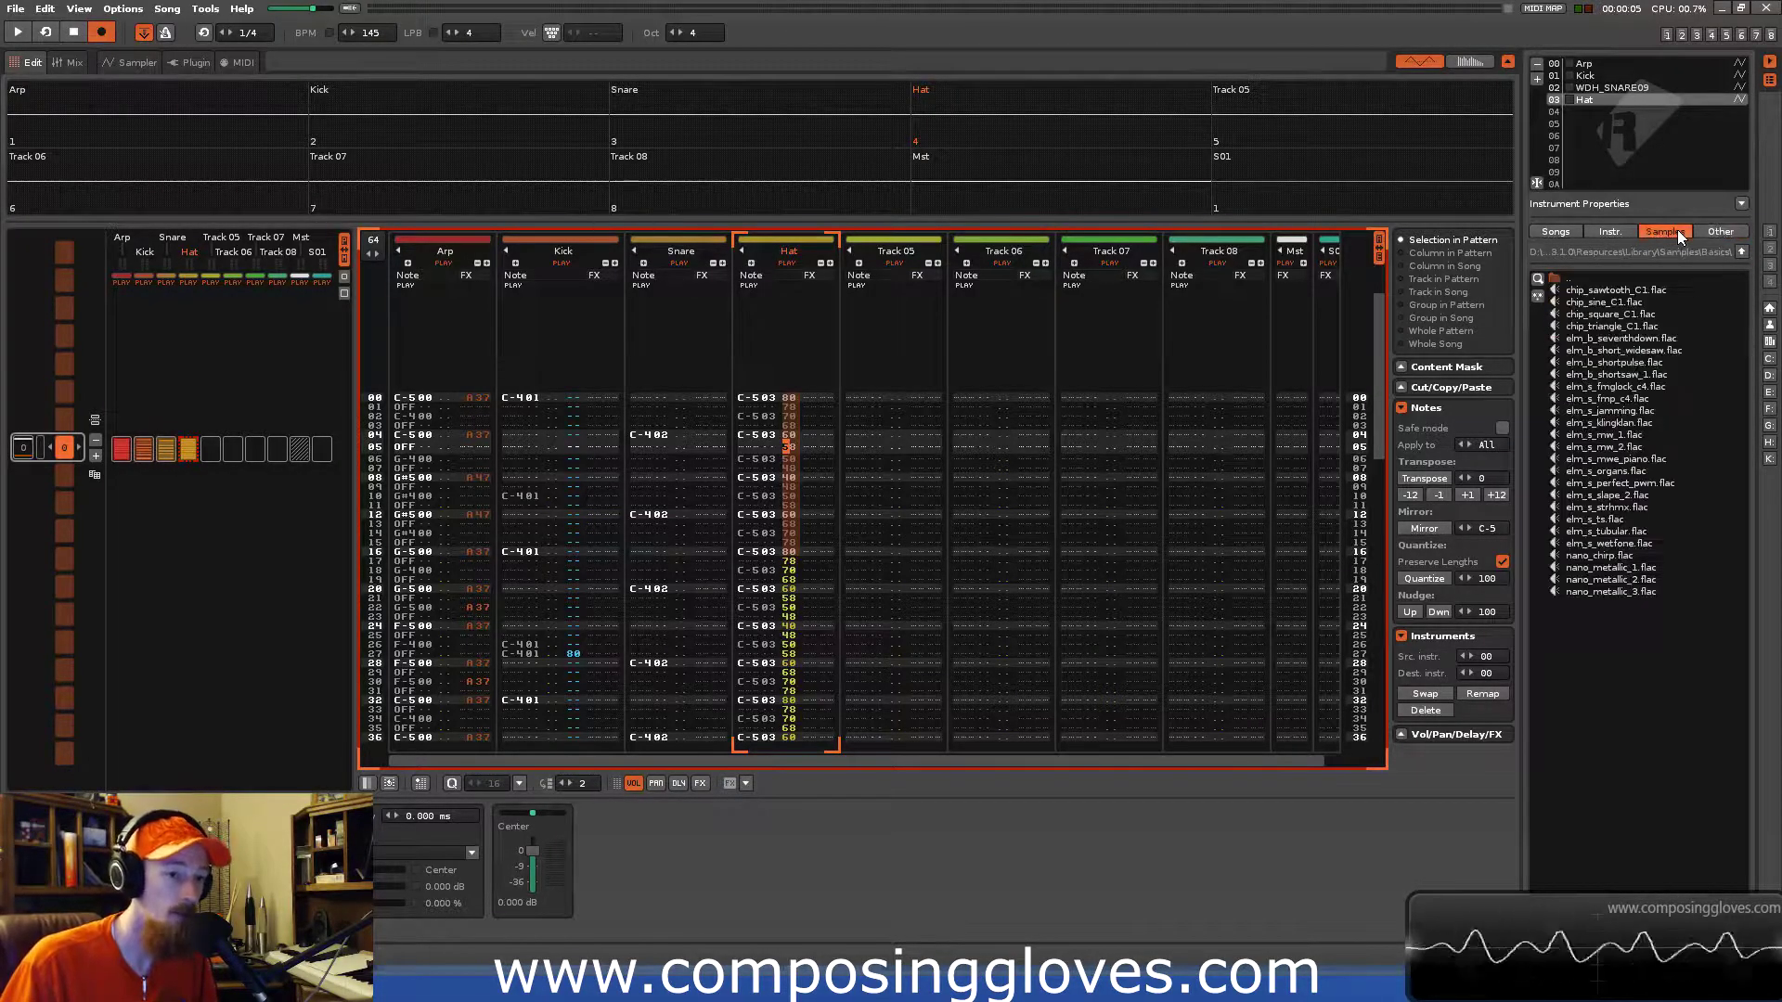
{"action": "key", "text": "alt+Down"}
{"action": "key", "text": "alt+Down"}
{"action": "key", "text": "alt+Down"}
{"action": "key", "text": "alt+Down"}
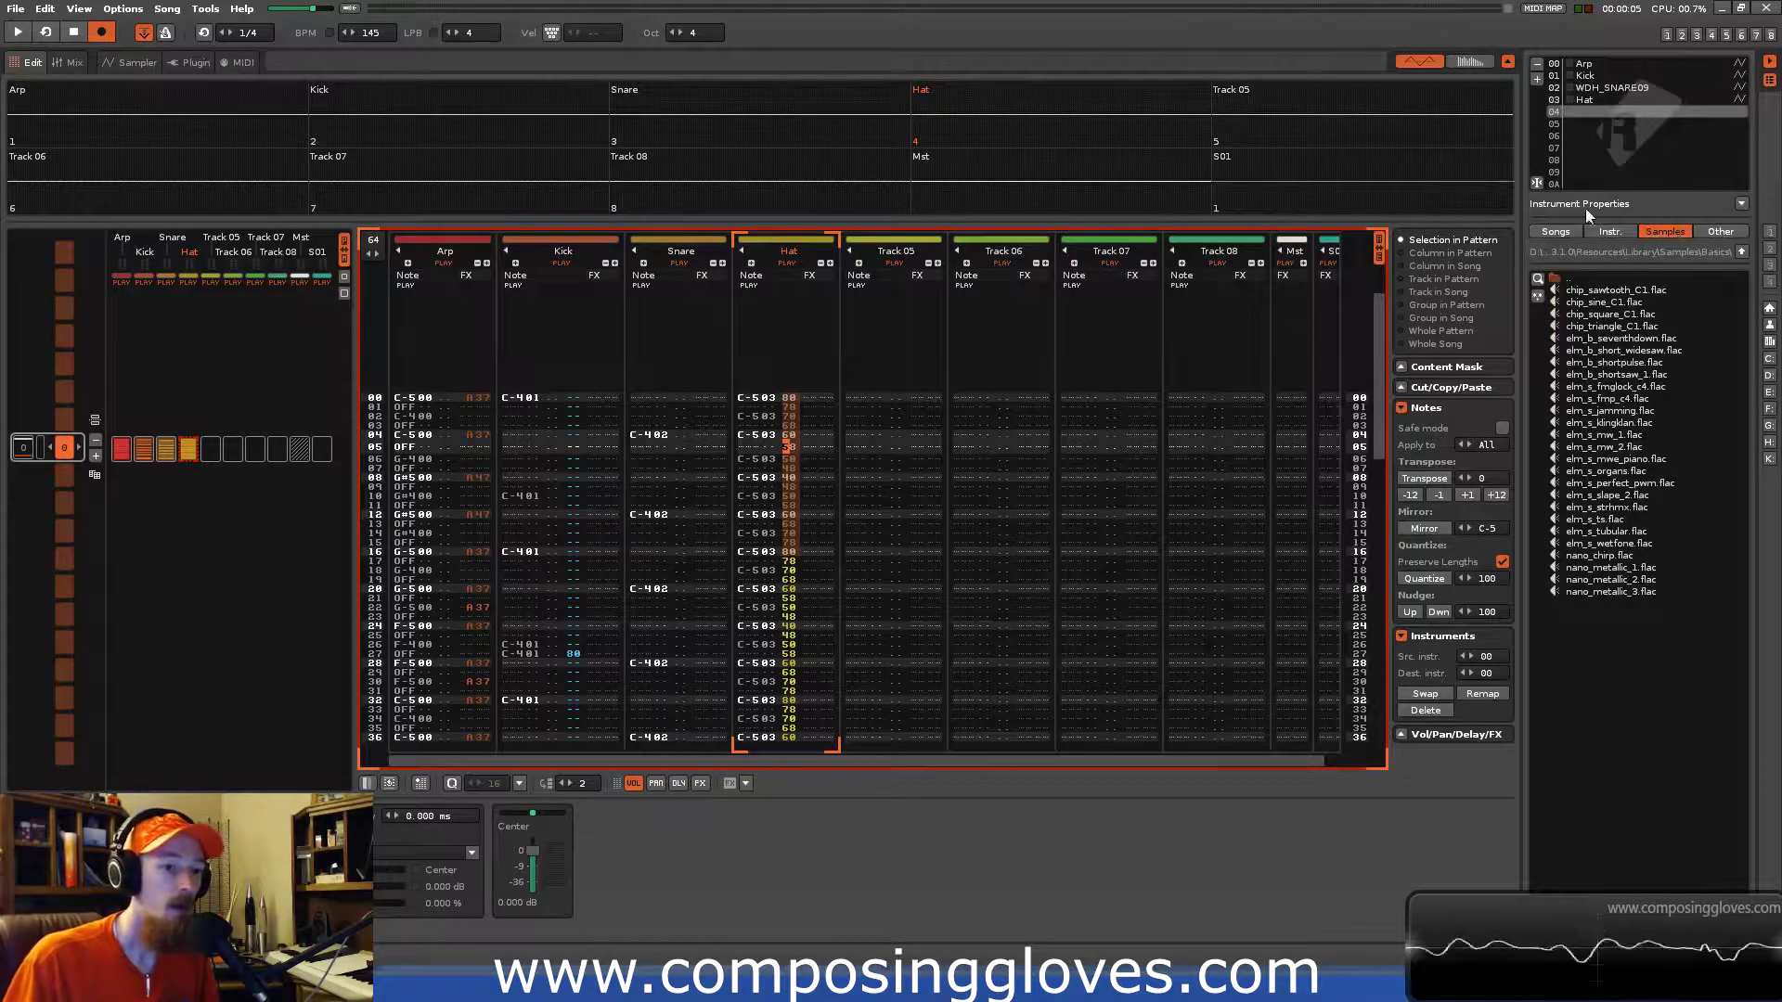
{"action": "double_click", "coordinate": [1619, 291]}
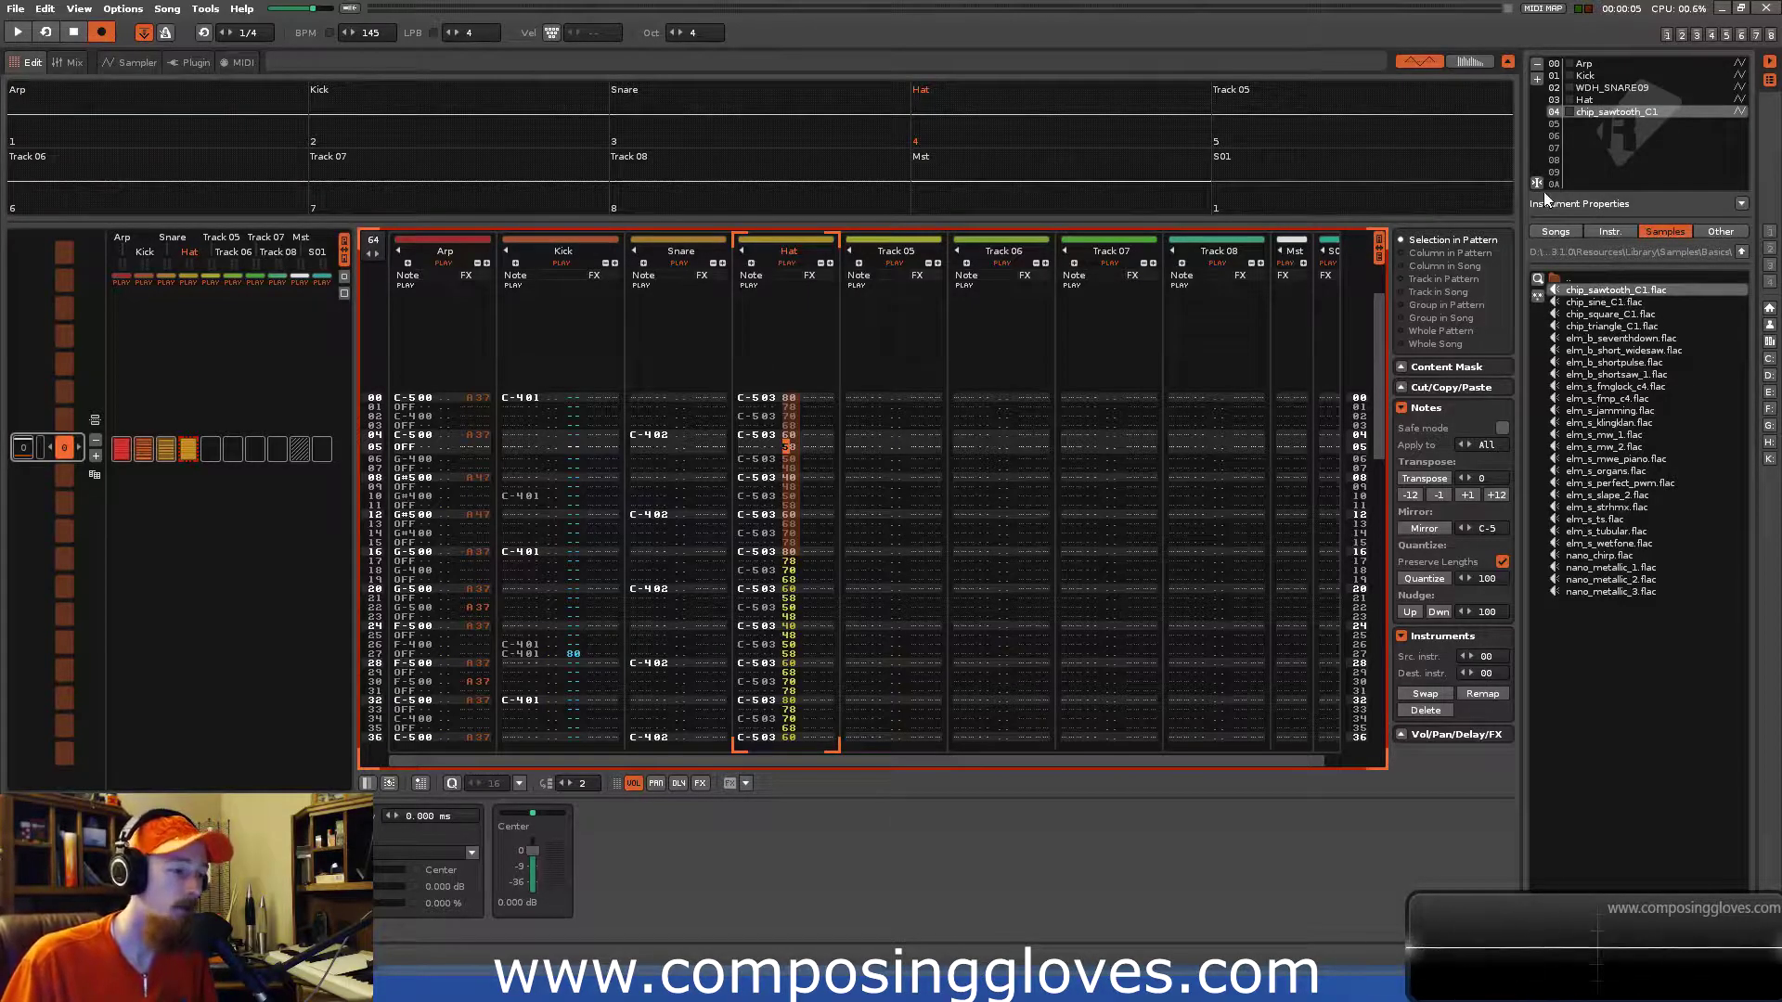
Set the chip_sawtooth_C1 sample's transpose to 36 st and audition a few notes.
{"action": "key", "text": "F6"}
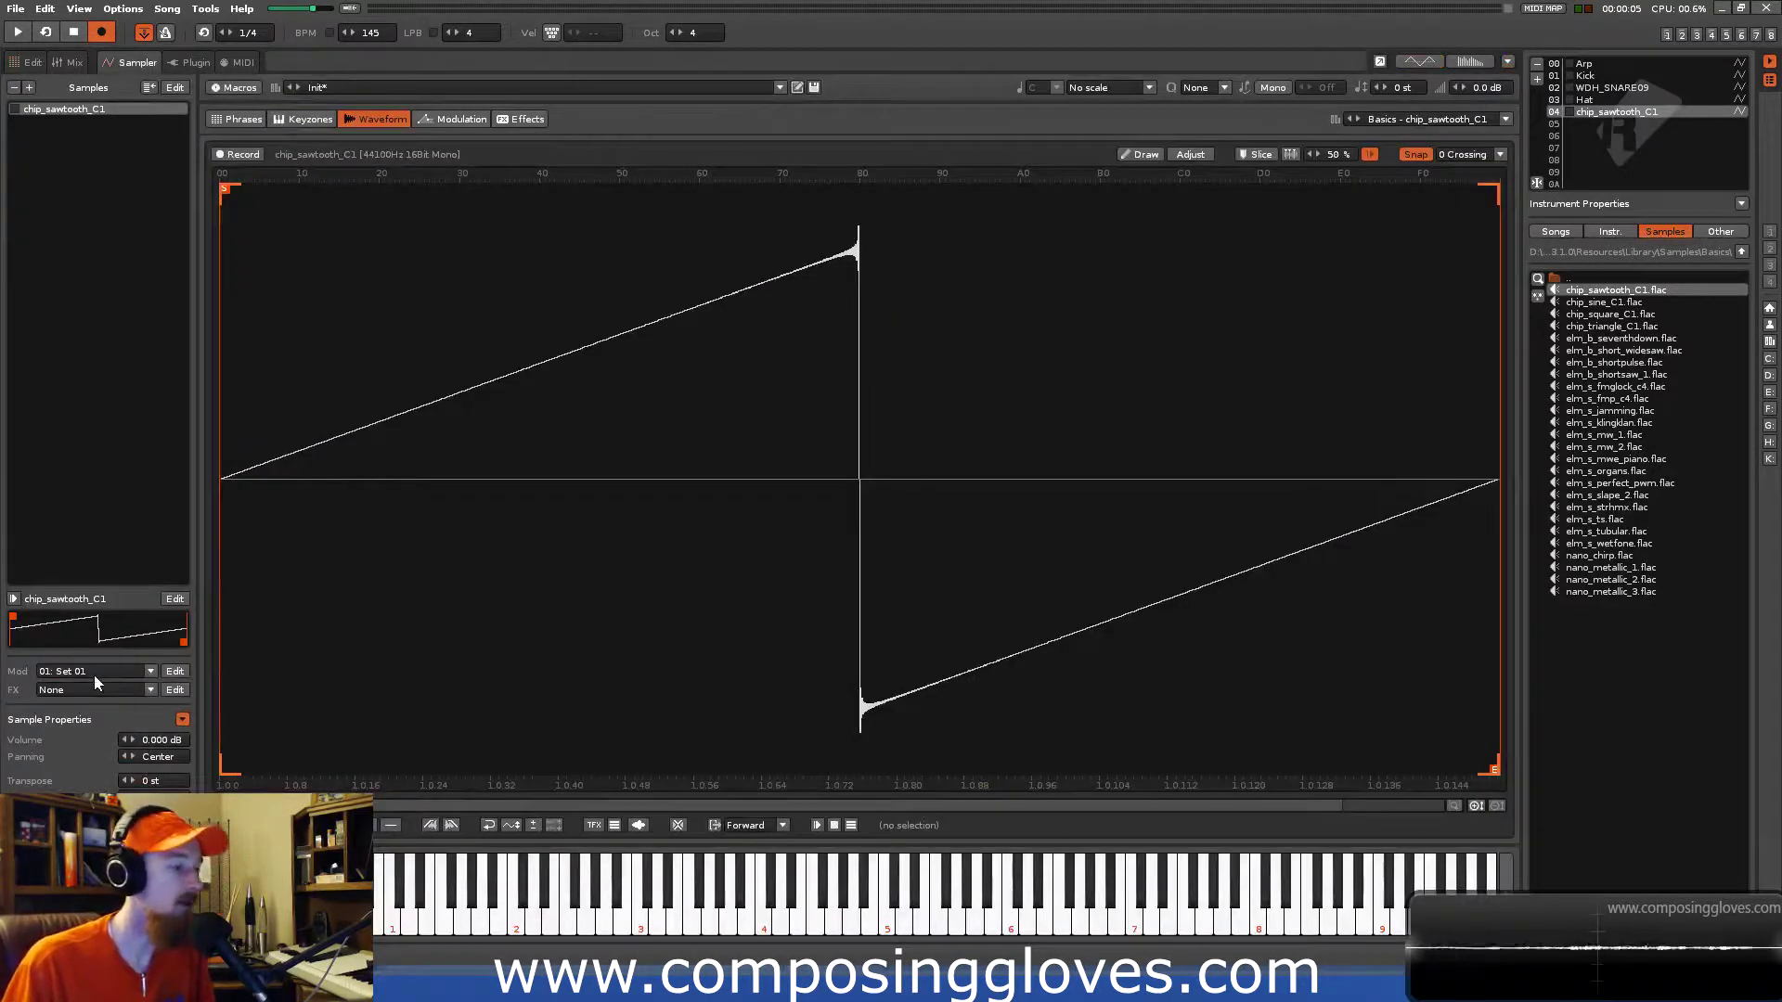
{"action": "left_click", "coordinate": [163, 780]}
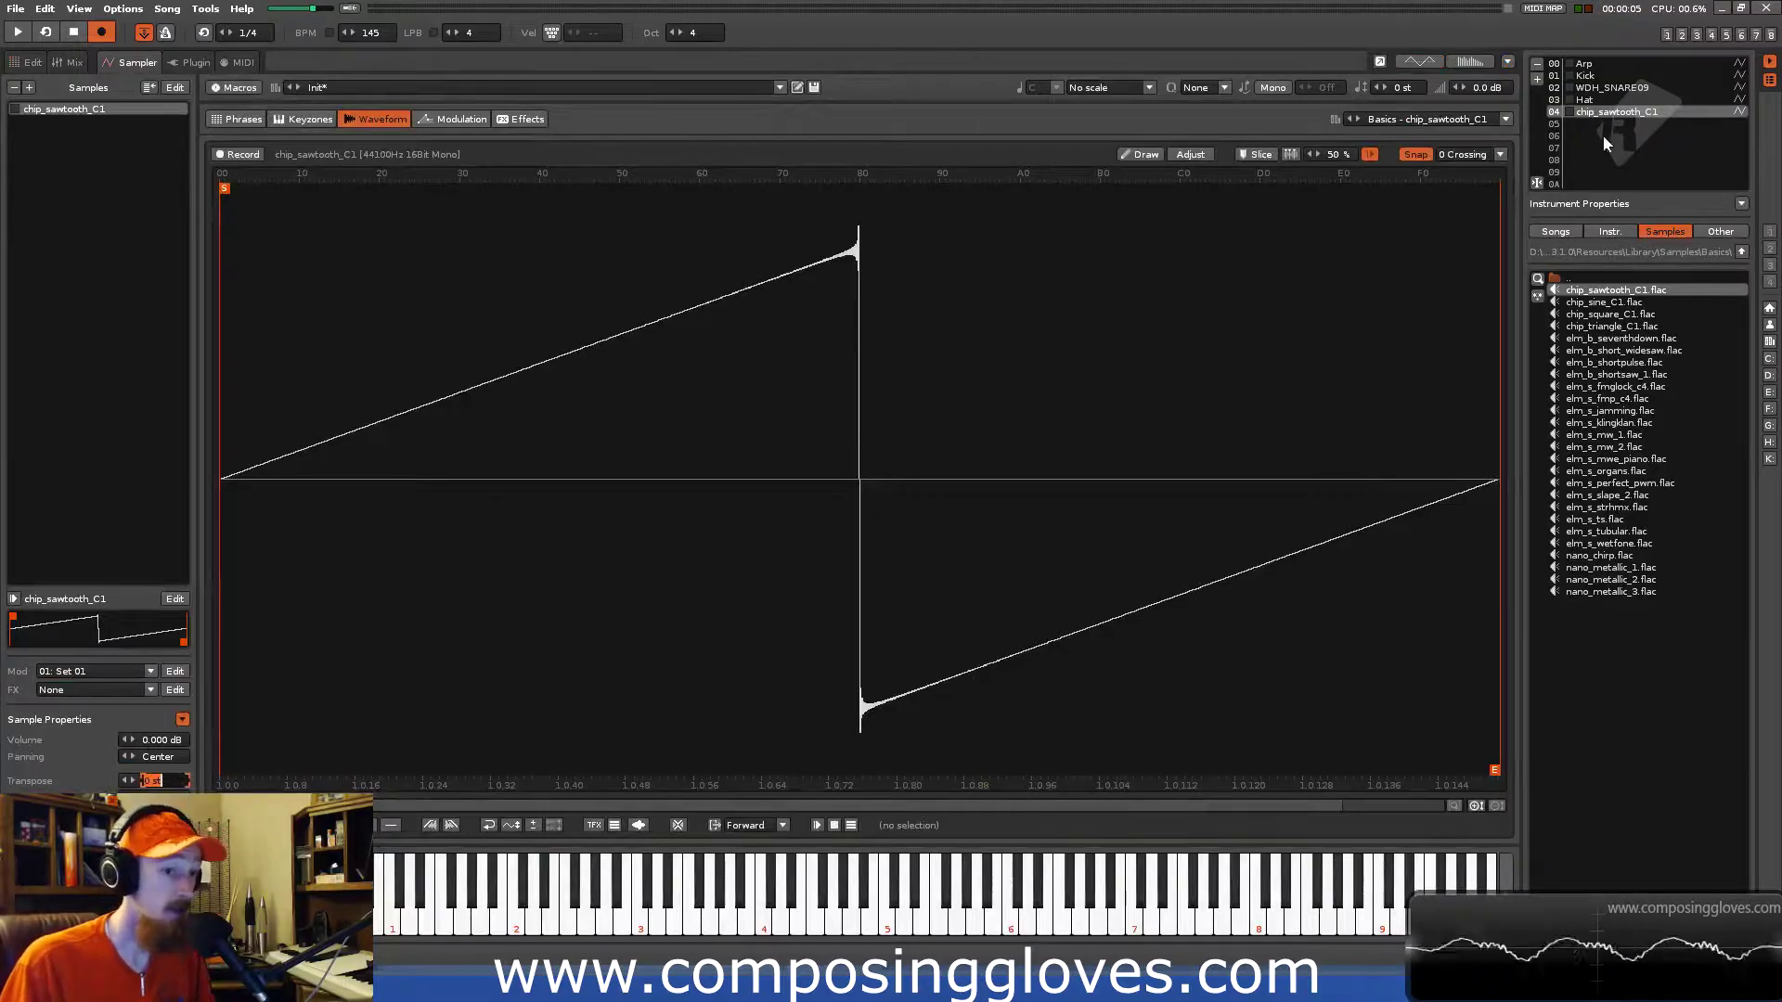
{"action": "type", "text": "36"}
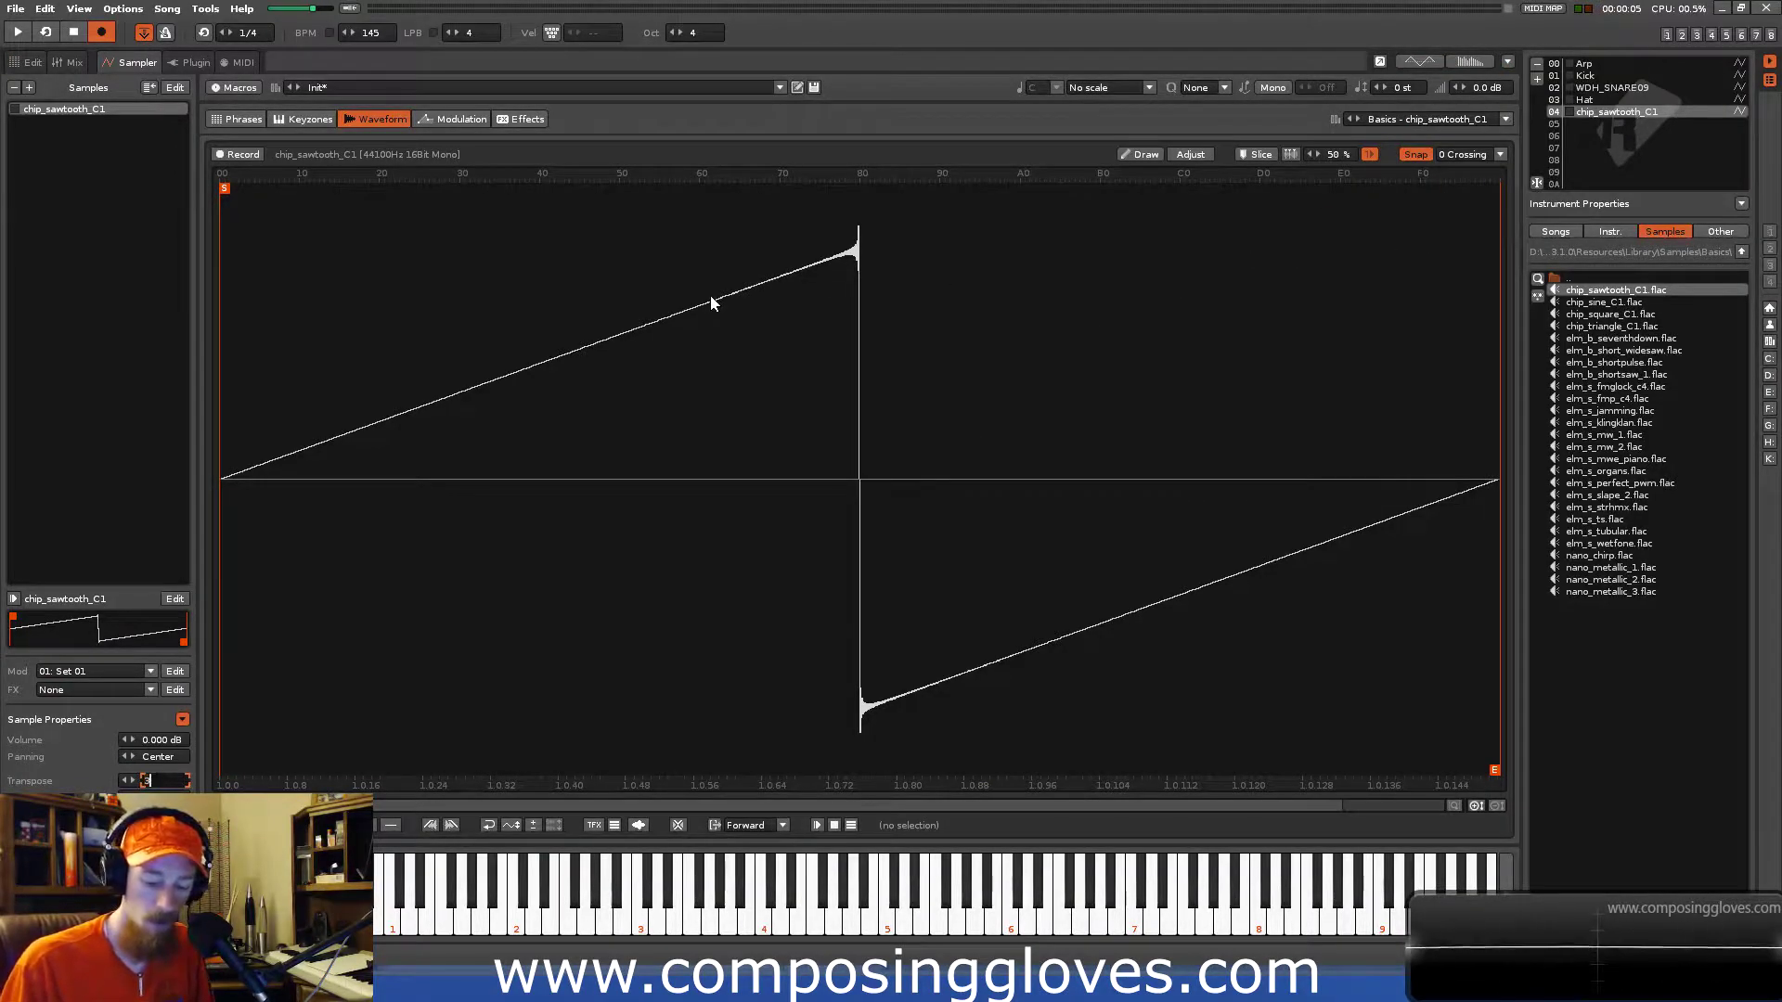
{"action": "key", "text": "Return"}
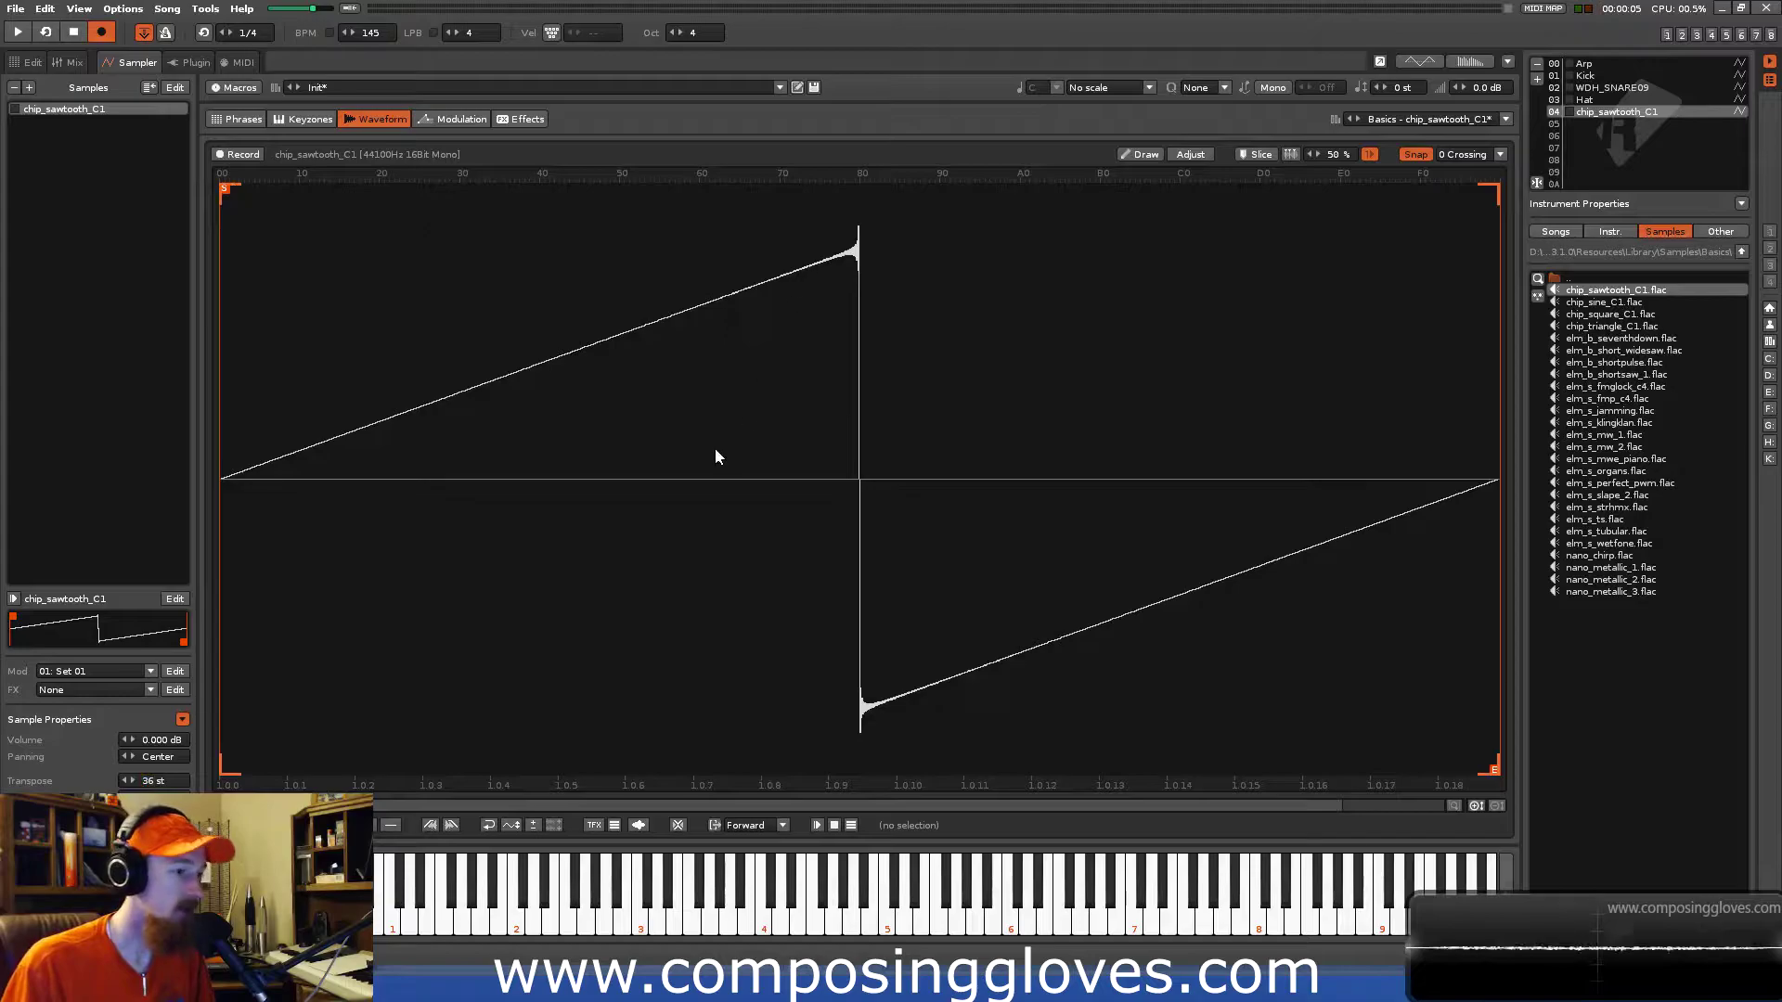
{"action": "key", "text": "r"}
{"action": "key", "text": "e"}
{"action": "key", "text": "q"}
{"action": "key", "text": "t"}
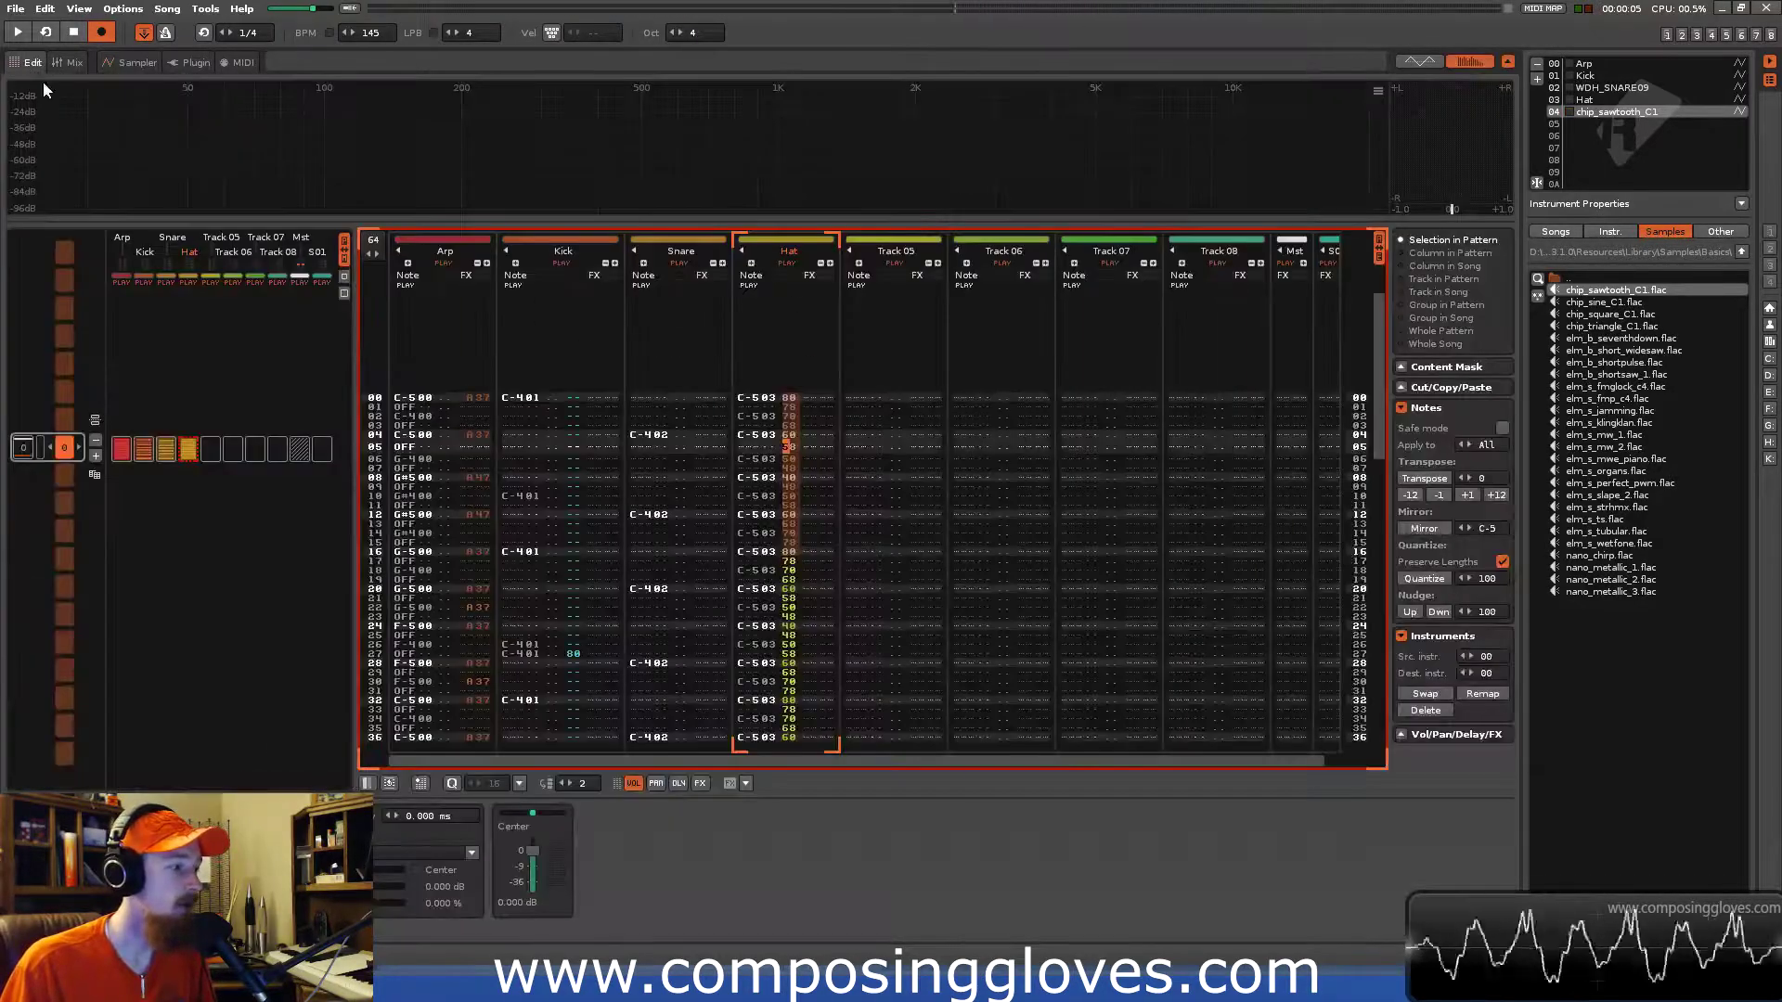
Return to the pattern editor and select Track 05 with the chip_sawtooth_C1 instrument.
{"action": "left_click", "coordinate": [39, 63]}
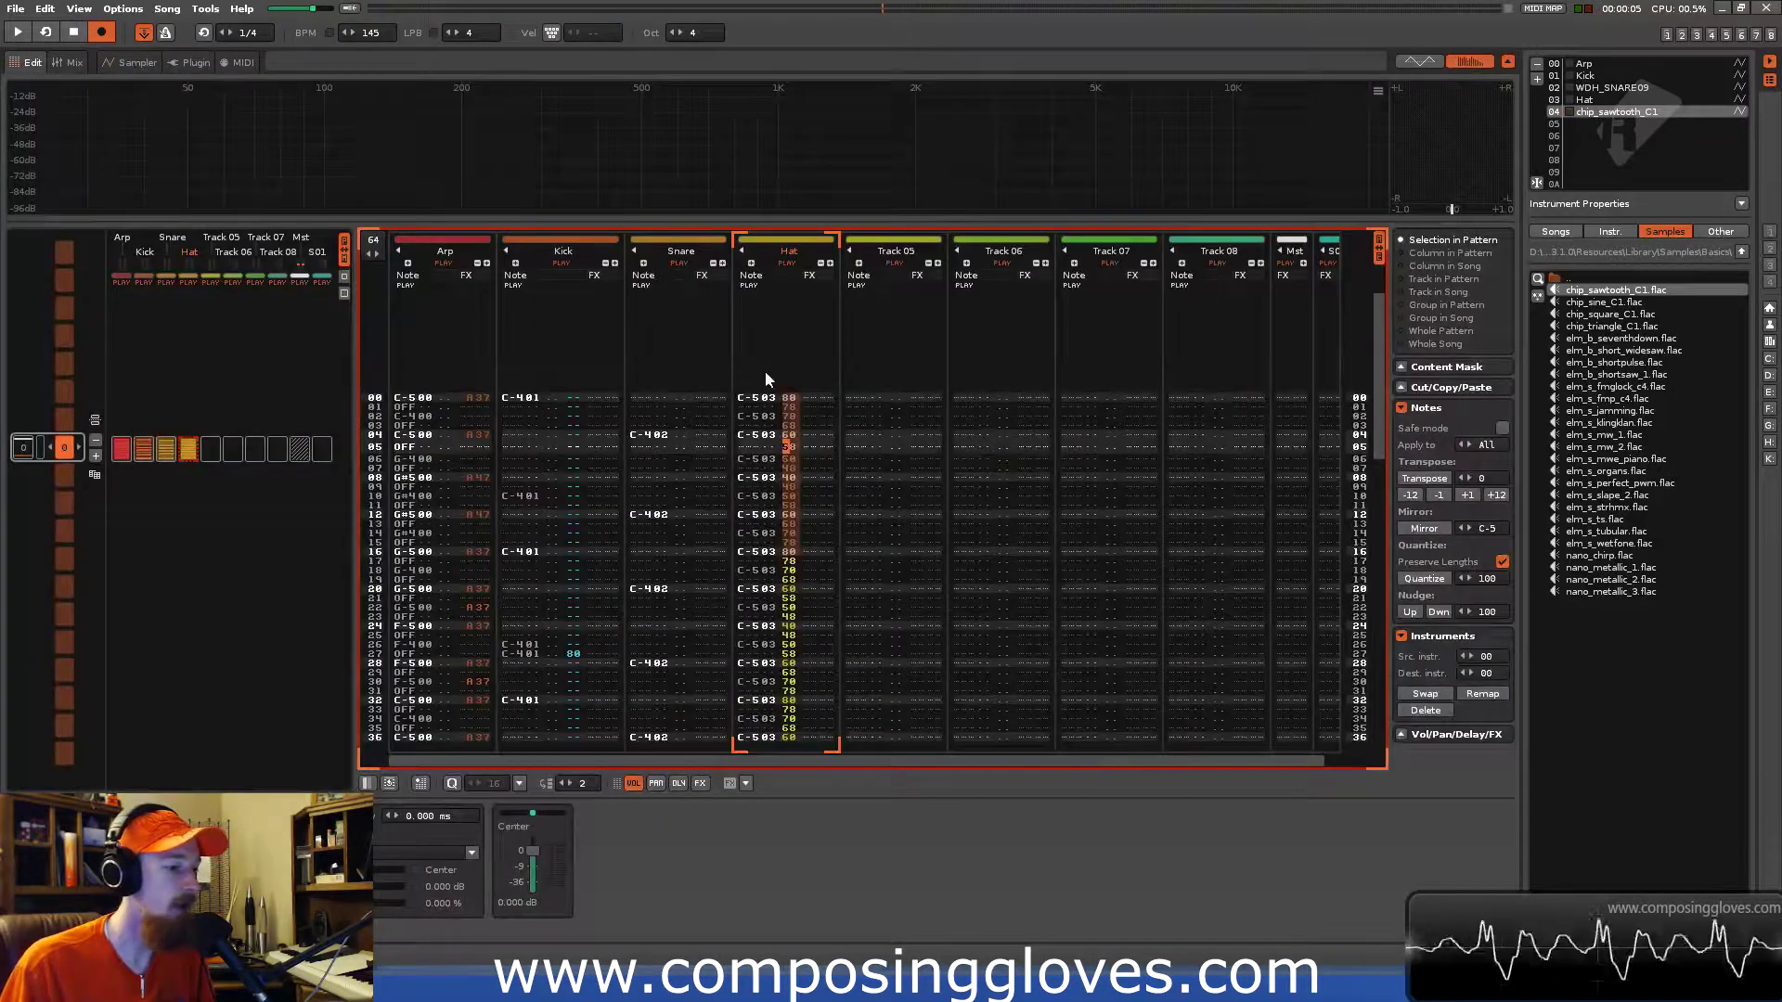
{"action": "left_click", "coordinate": [894, 248]}
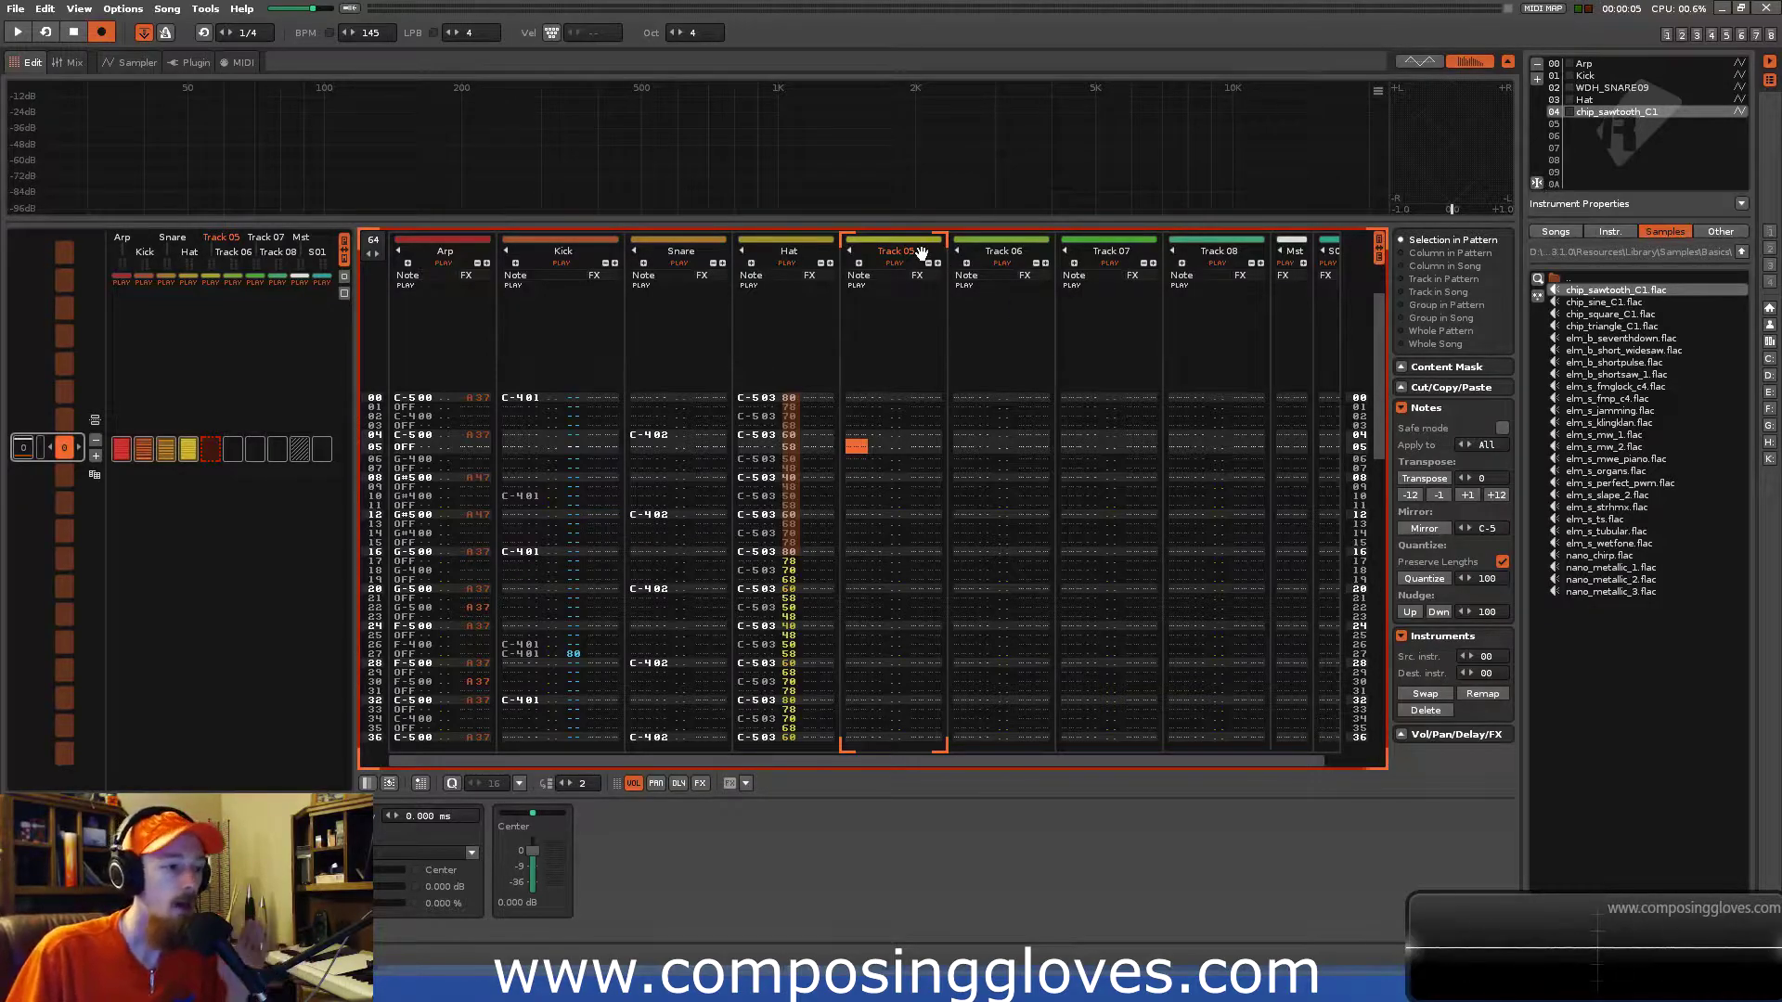
{"action": "left_click", "coordinate": [1634, 75]}
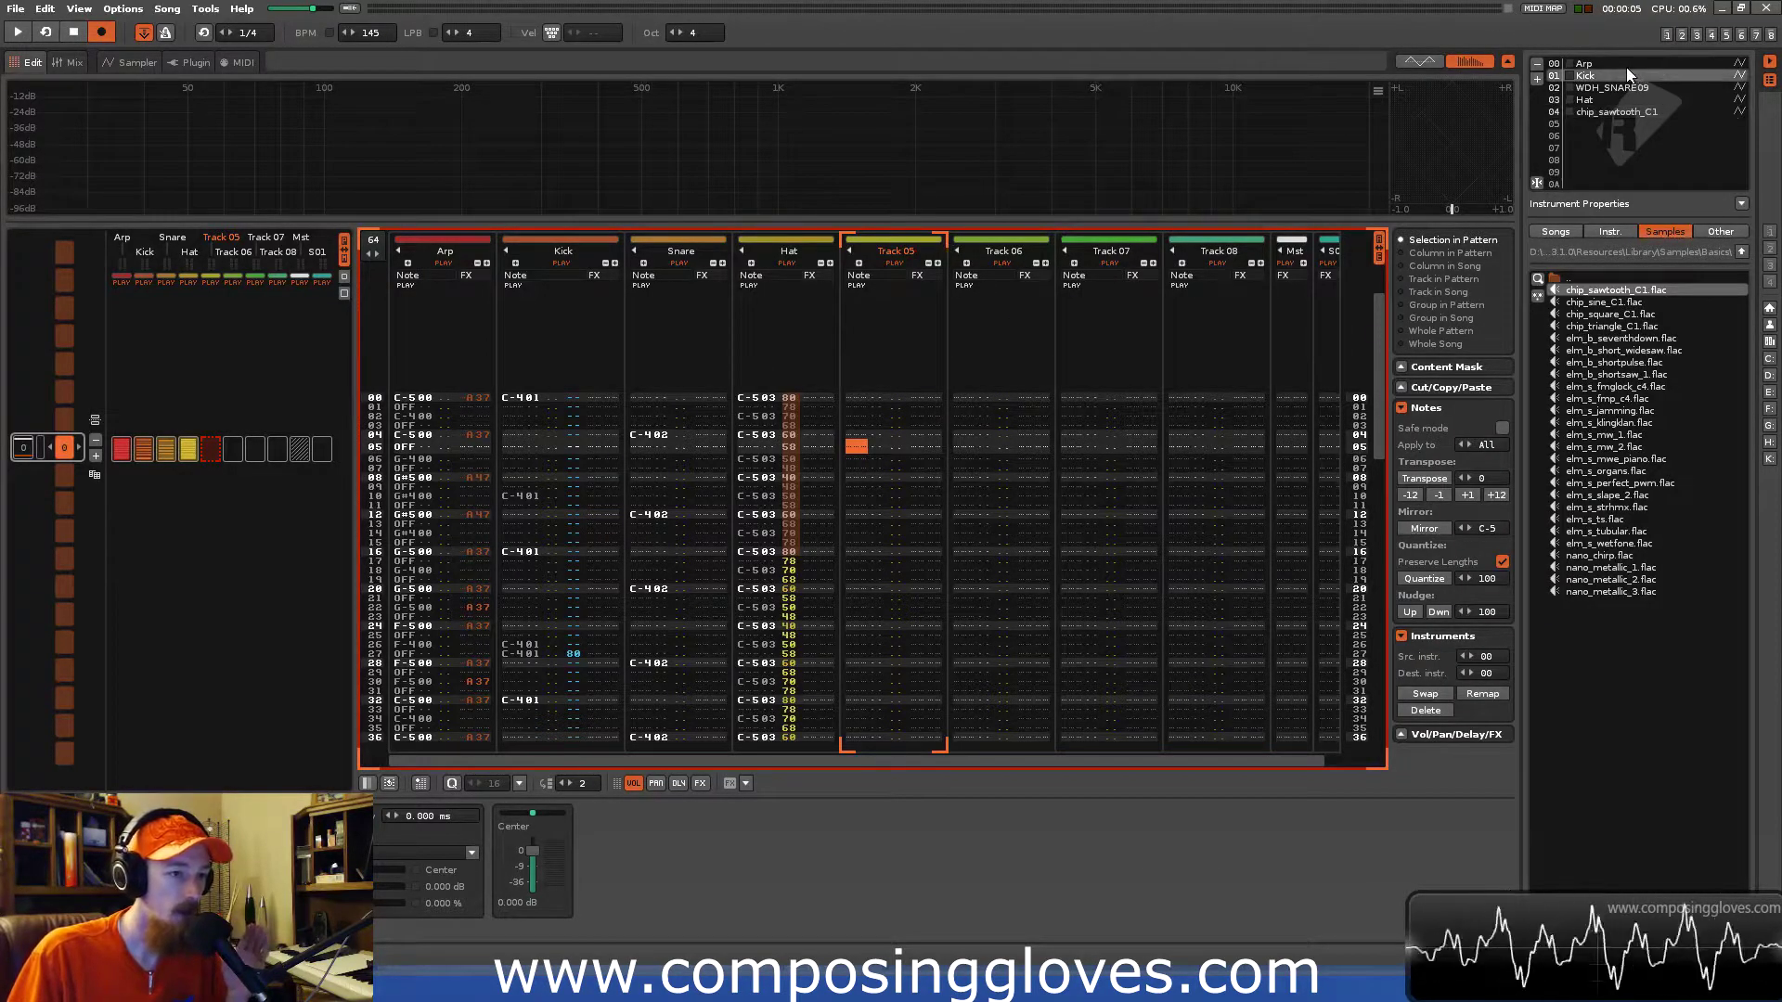
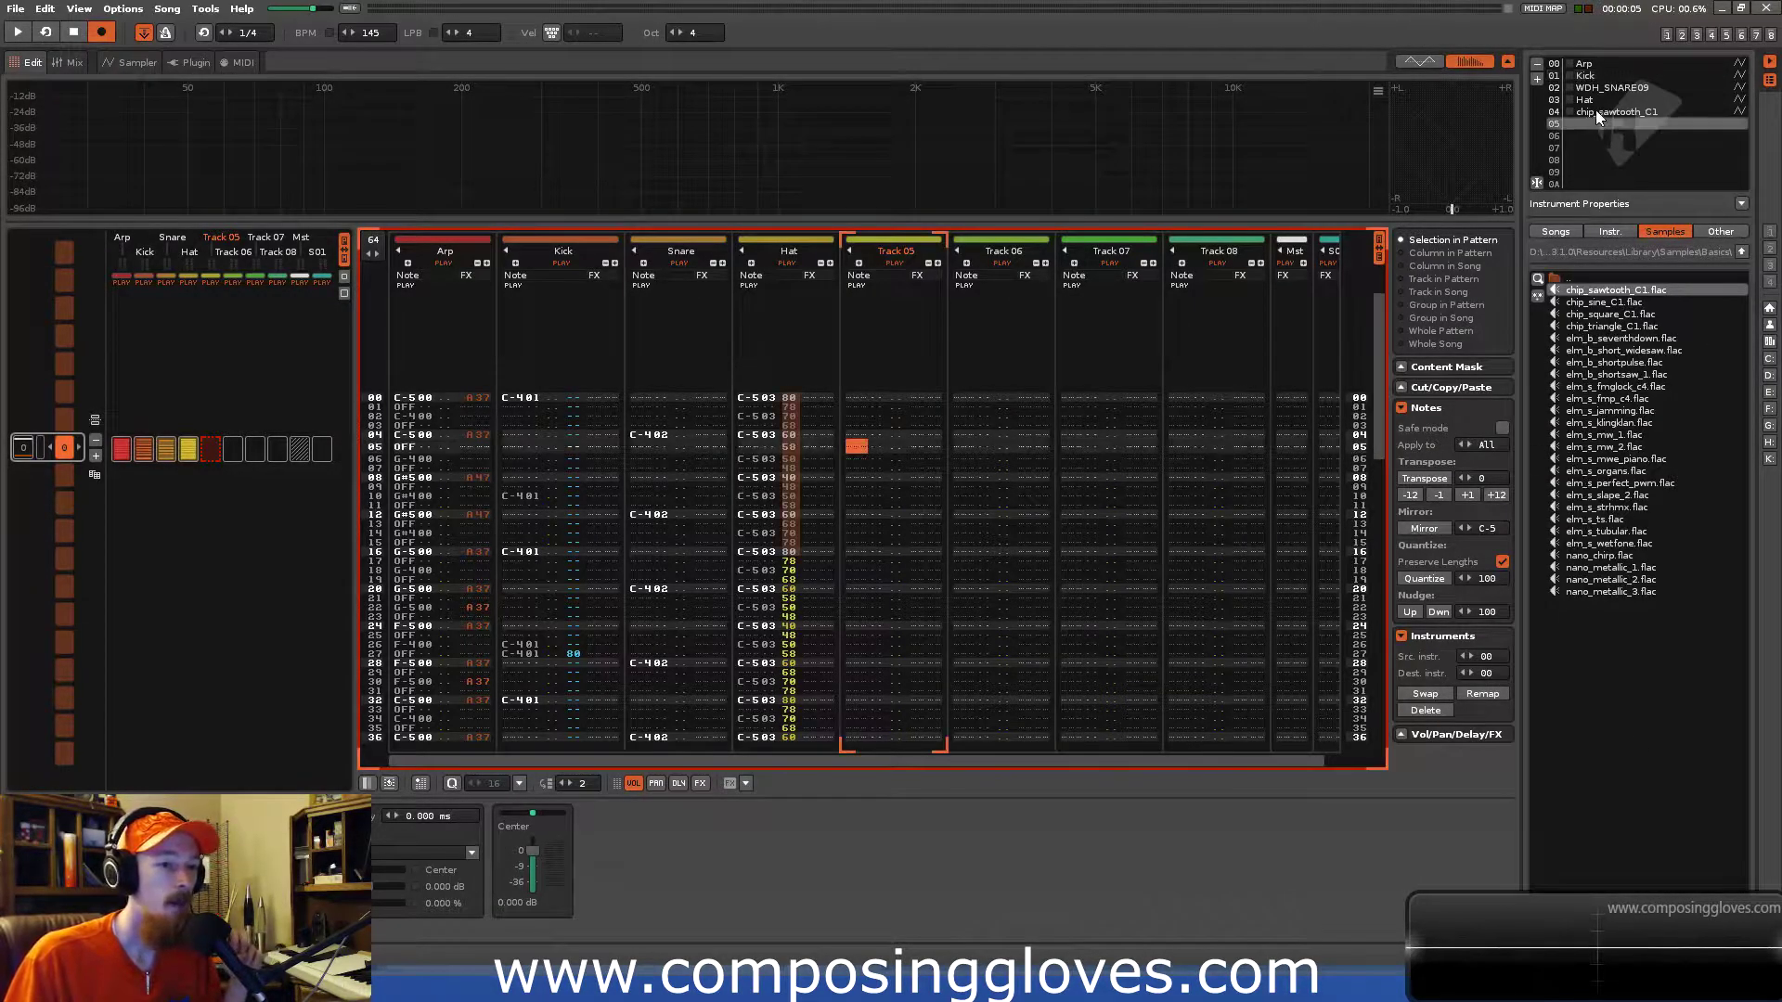
{"action": "left_click", "coordinate": [1586, 64]}
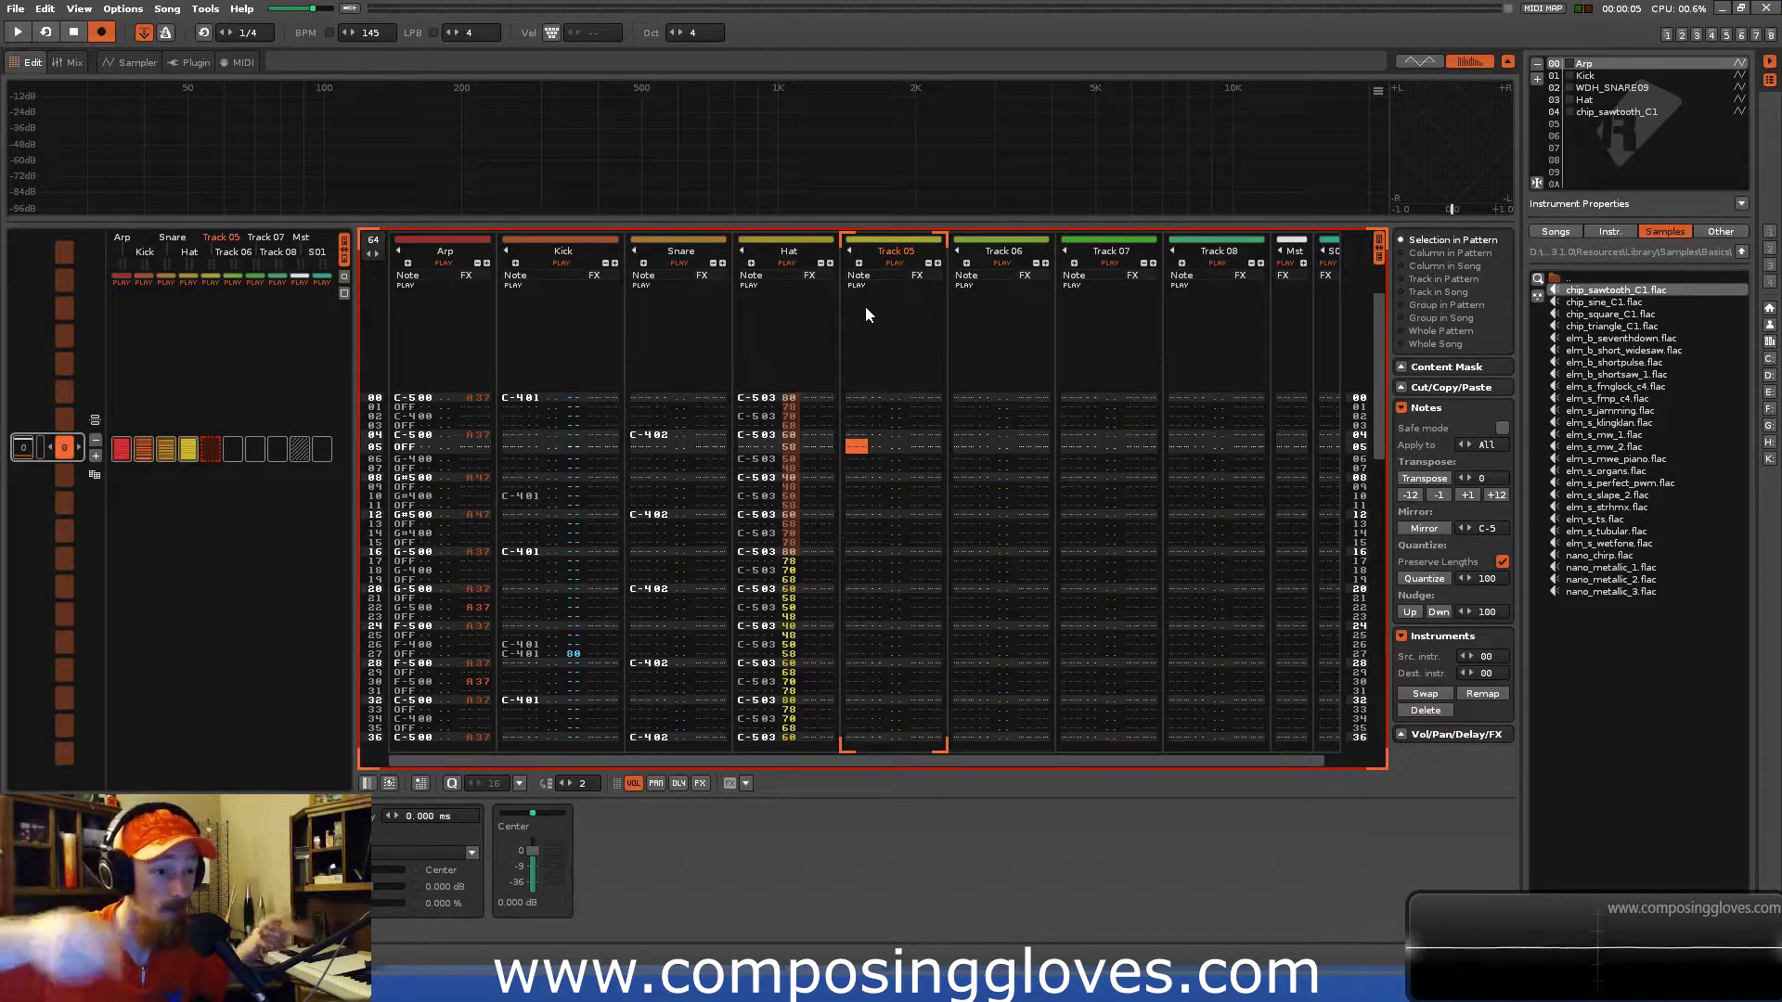
{"action": "left_click", "coordinate": [1614, 112]}
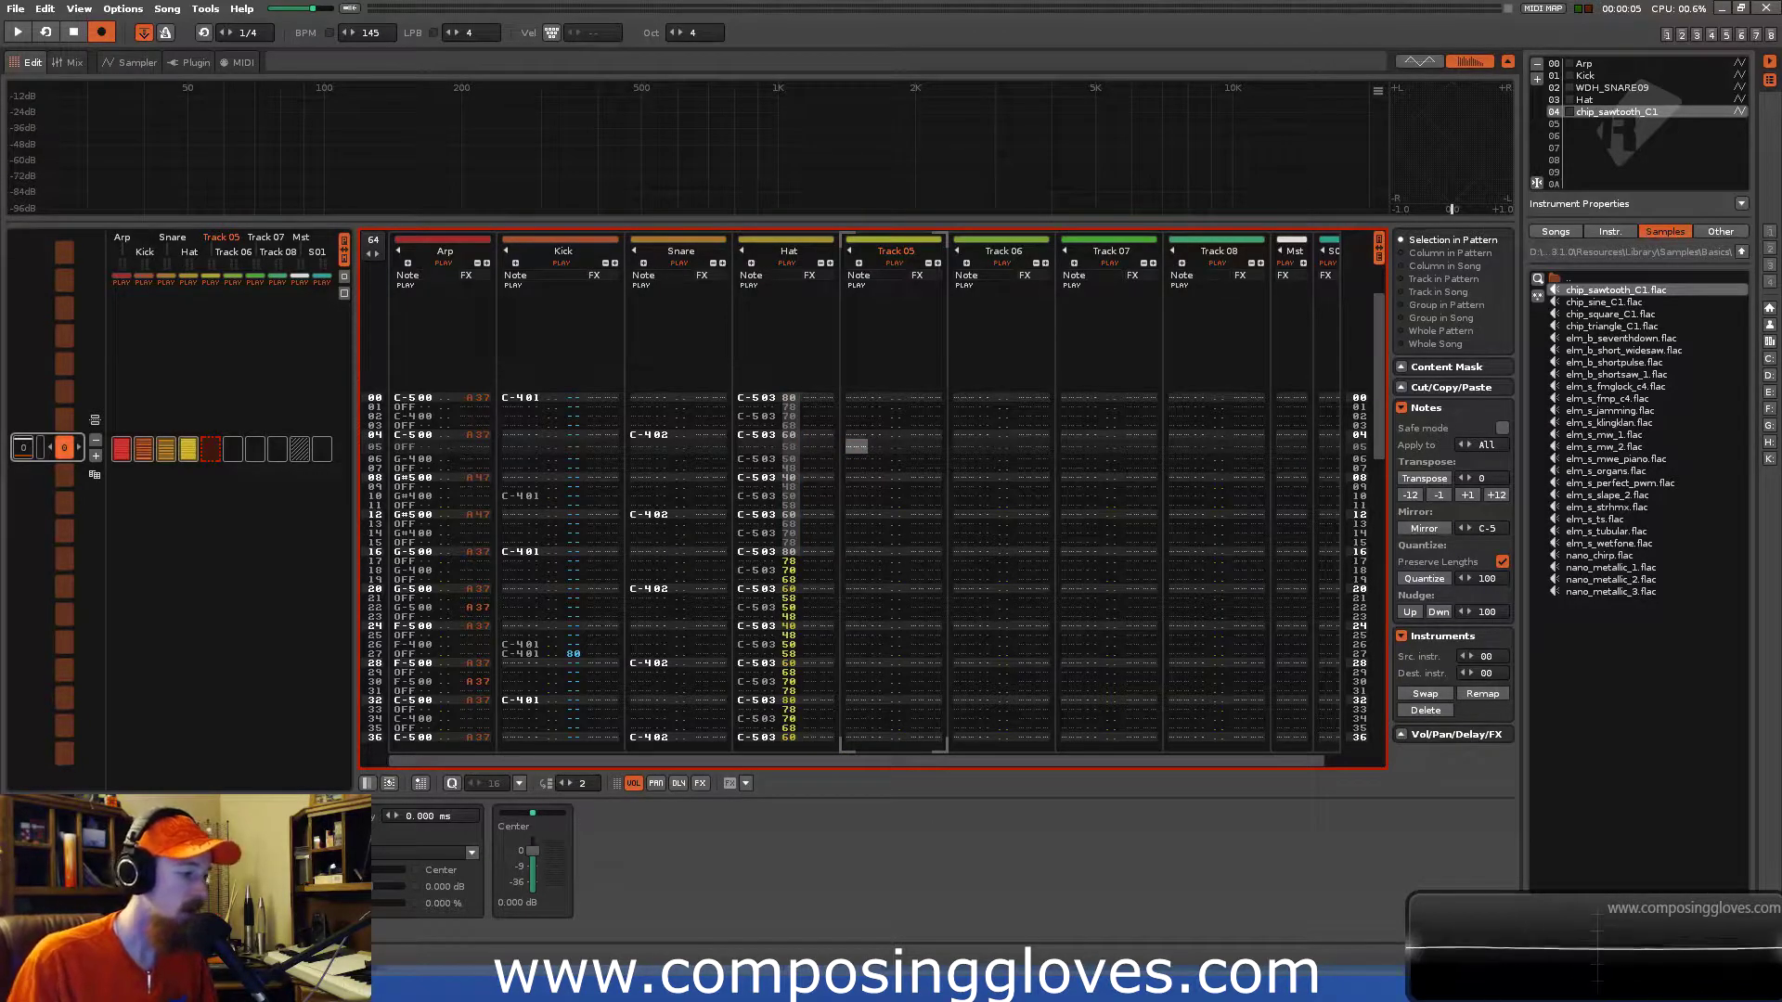
Add a Distortion effect to Track 05 with its drive at about 58 % and audition a note outside edit mode.
{"action": "key", "text": "alt+Tab"}
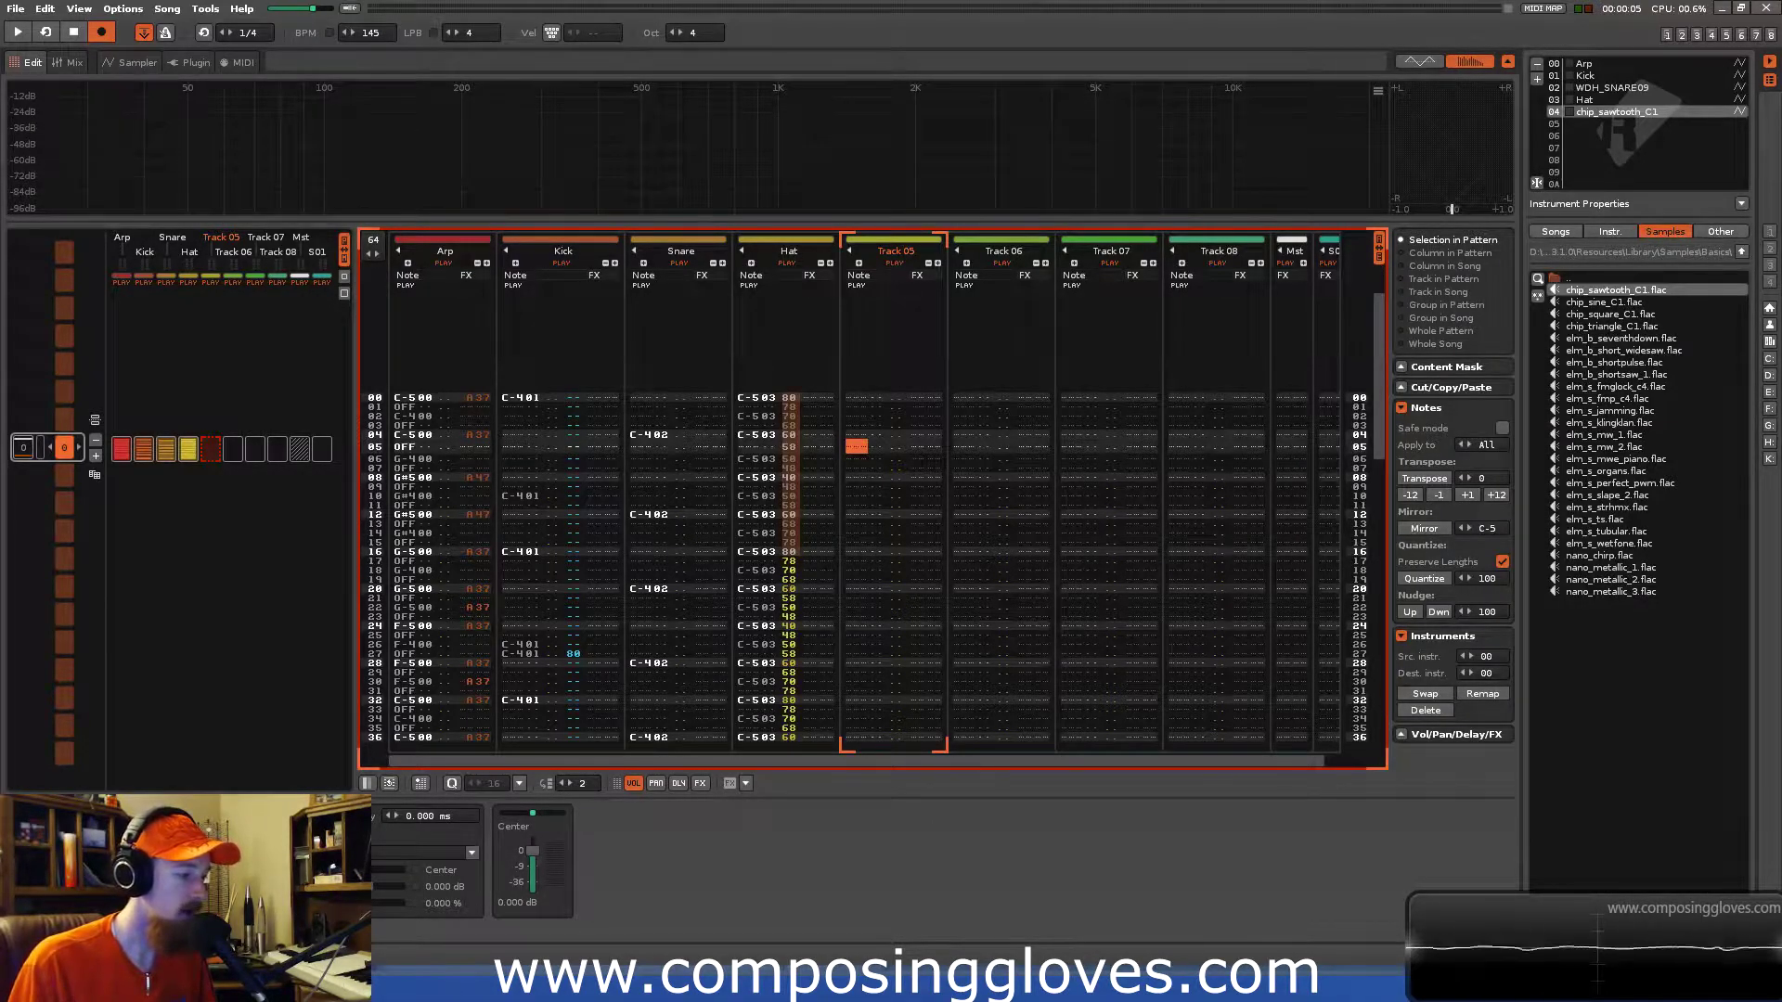
{"action": "double_click", "coordinate": [102, 877]}
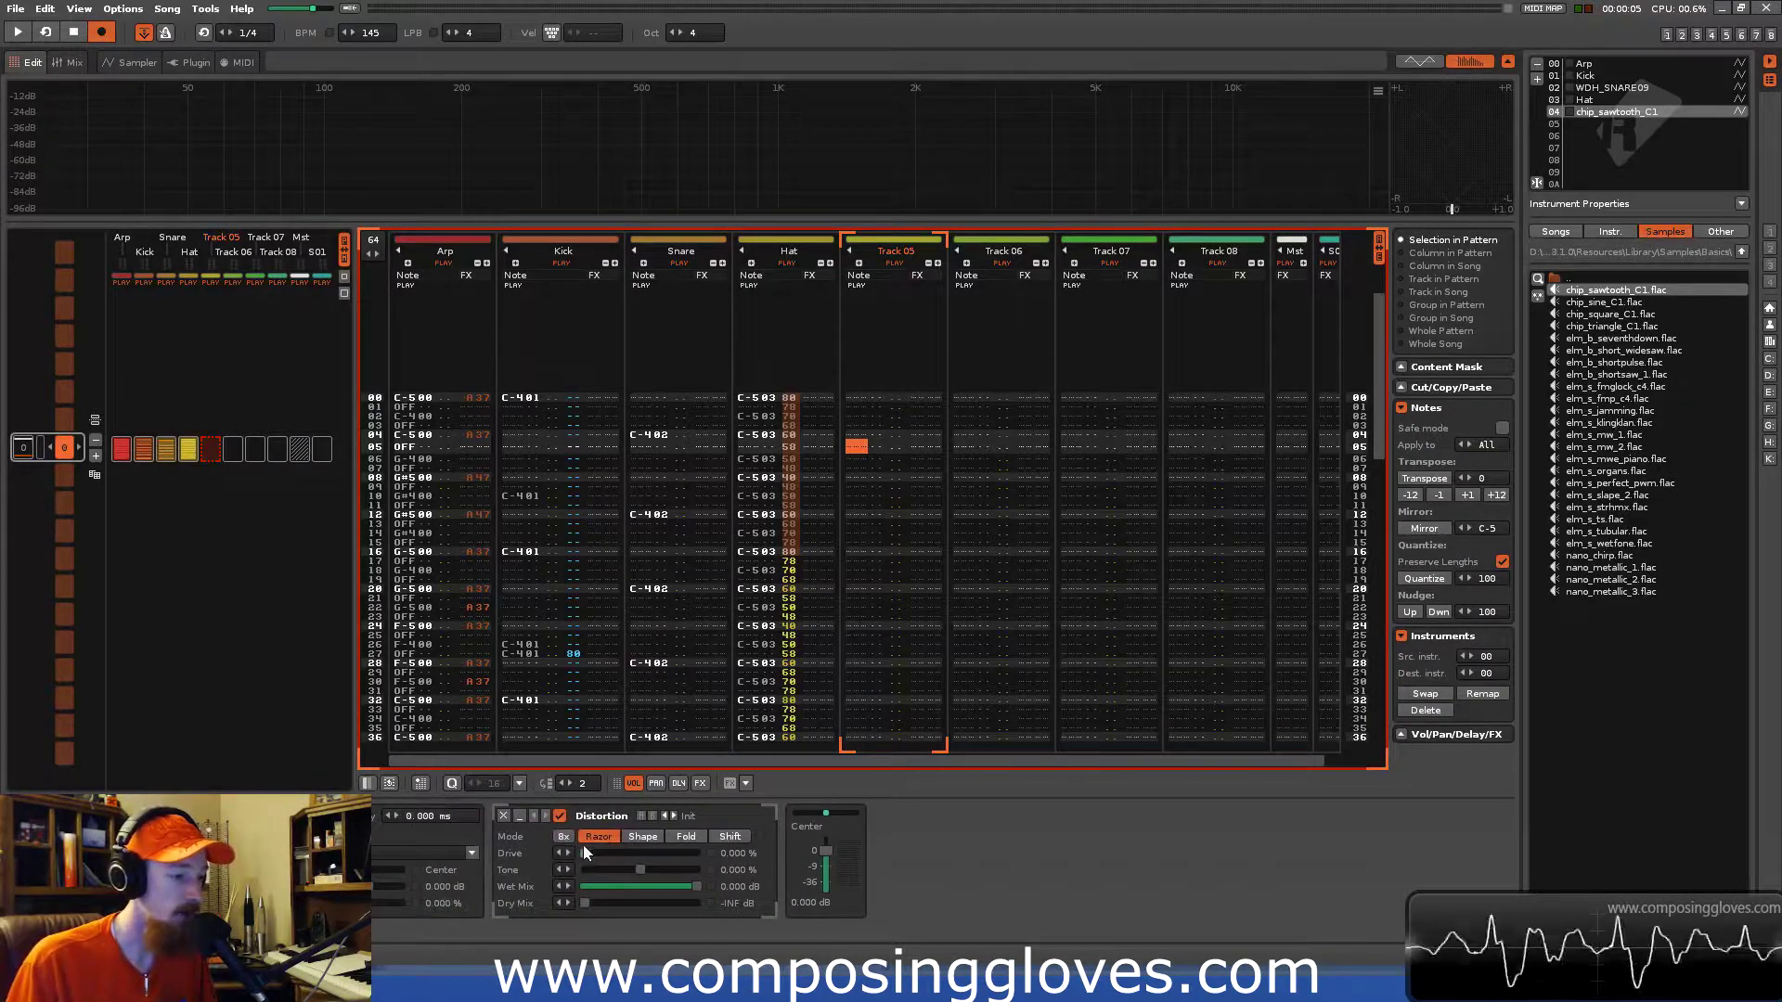
{"action": "left_click_drag", "start_coordinate": [583, 849], "coordinate": [653, 853]}
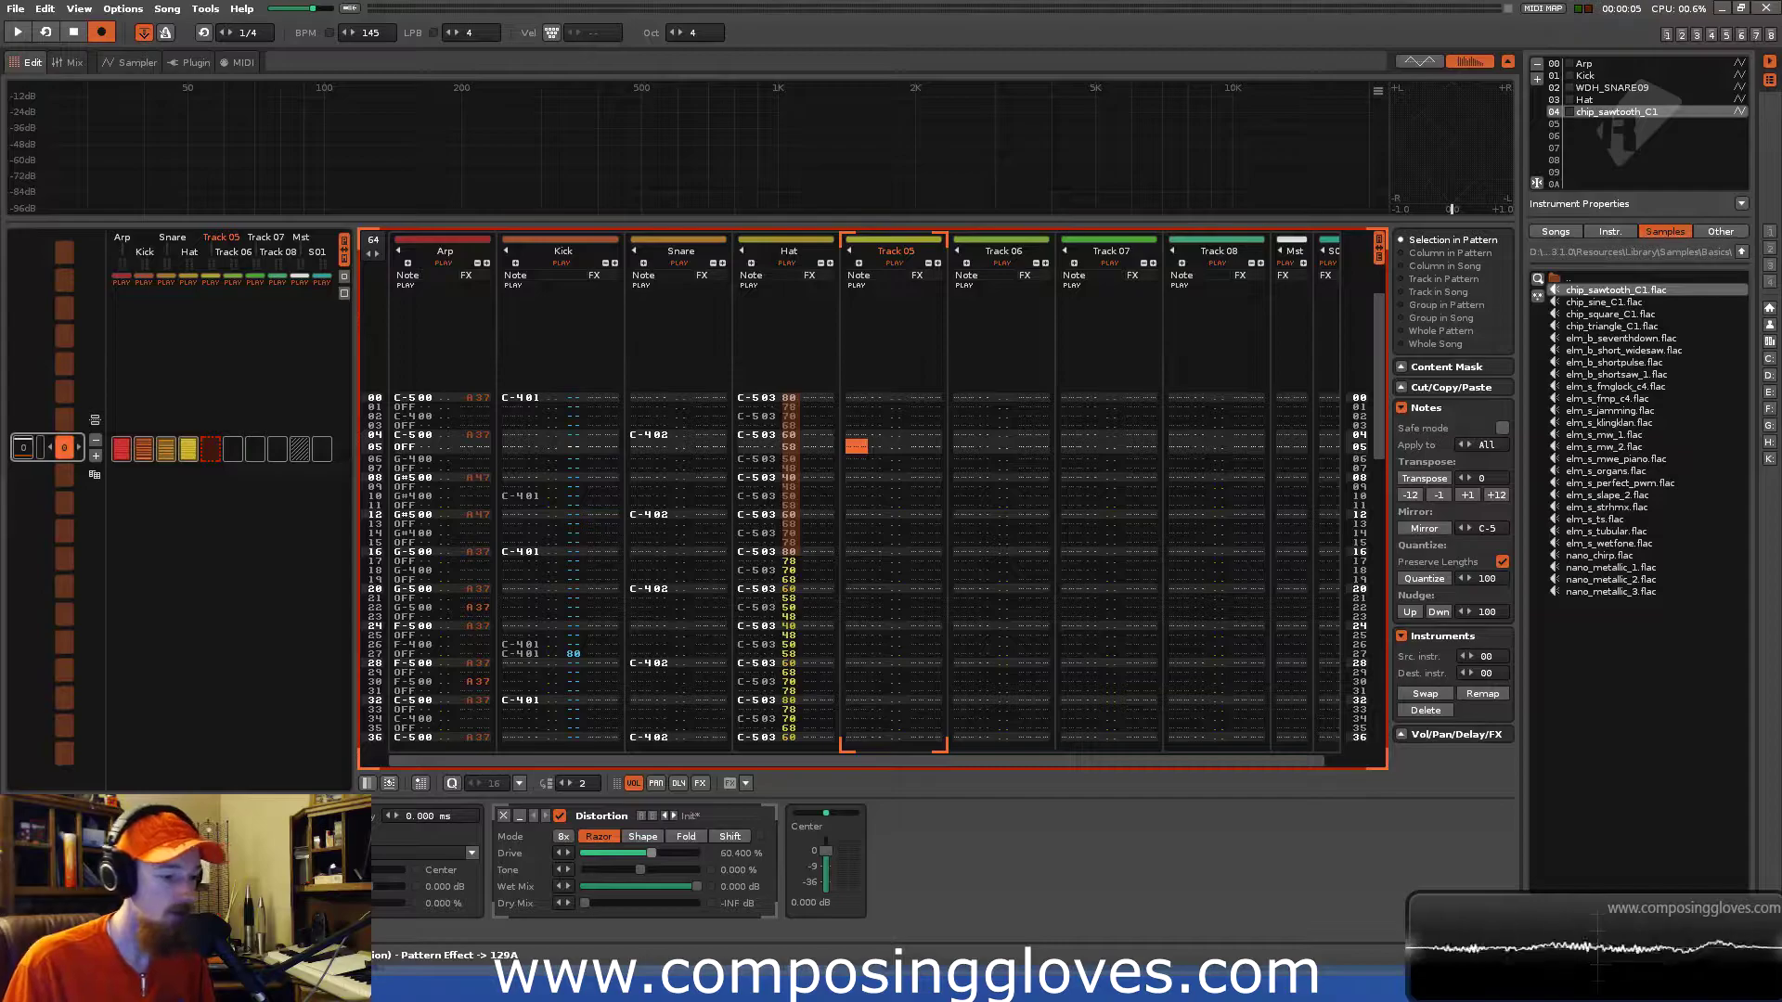
{"action": "key", "text": "space"}
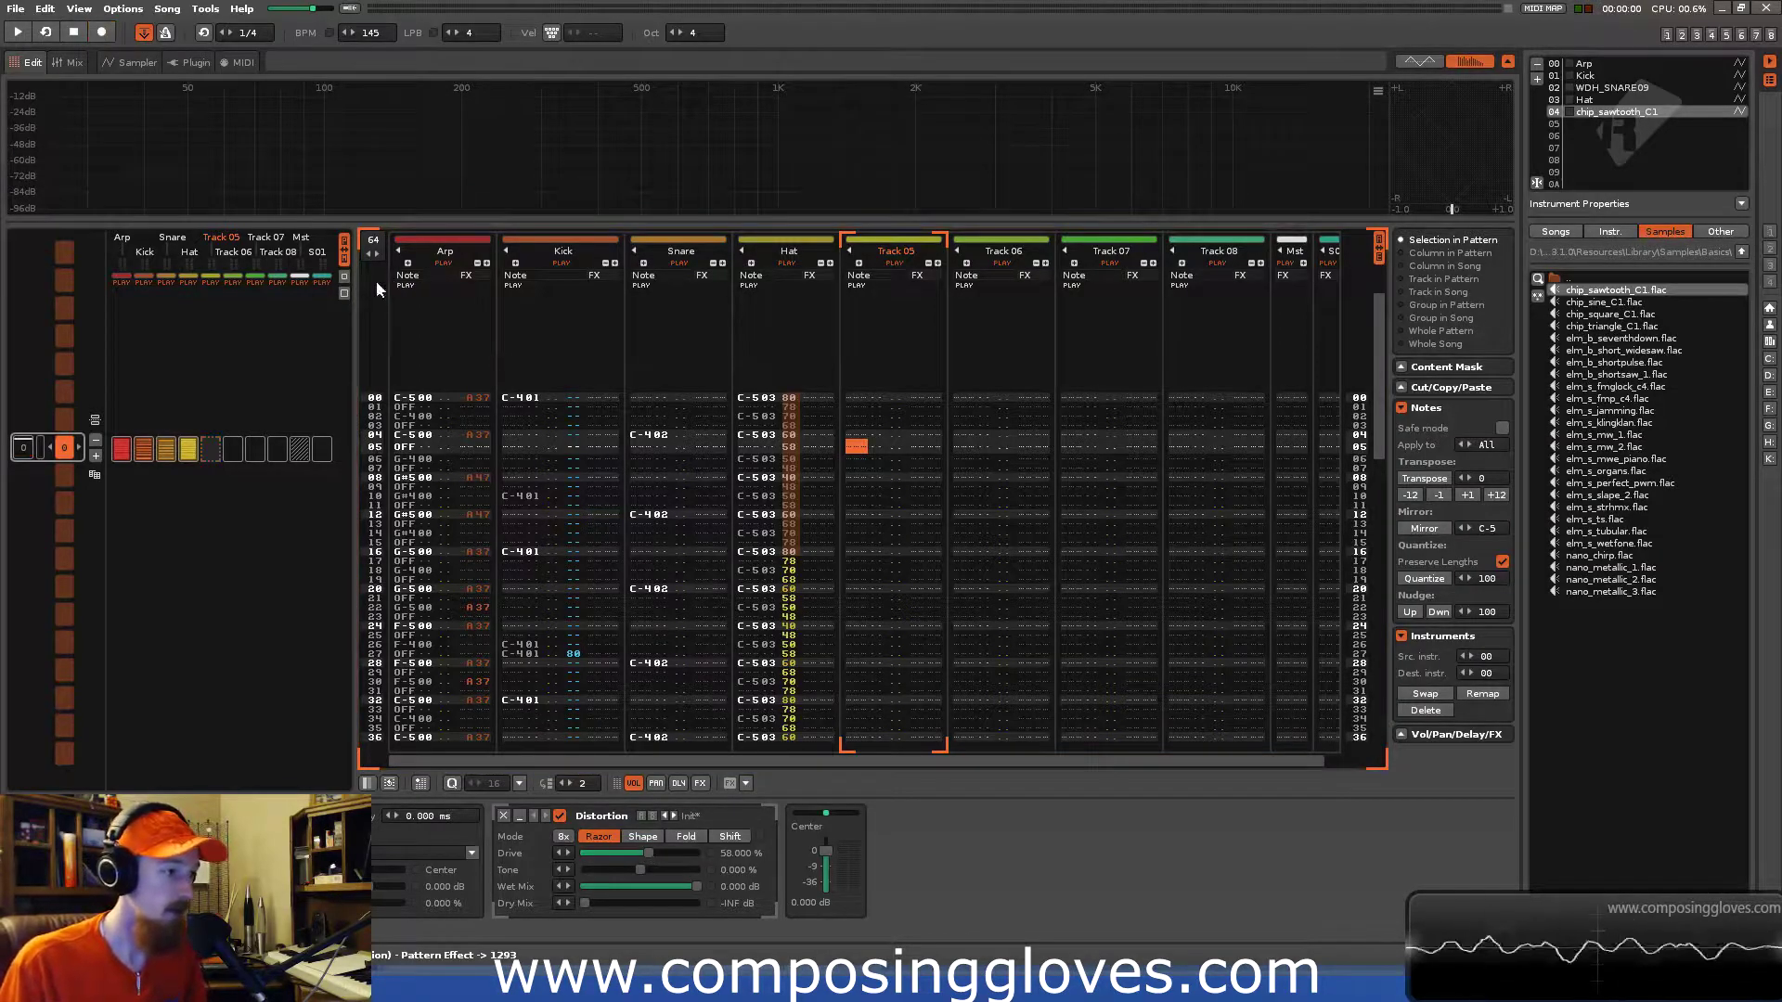
{"action": "key", "text": "z"}
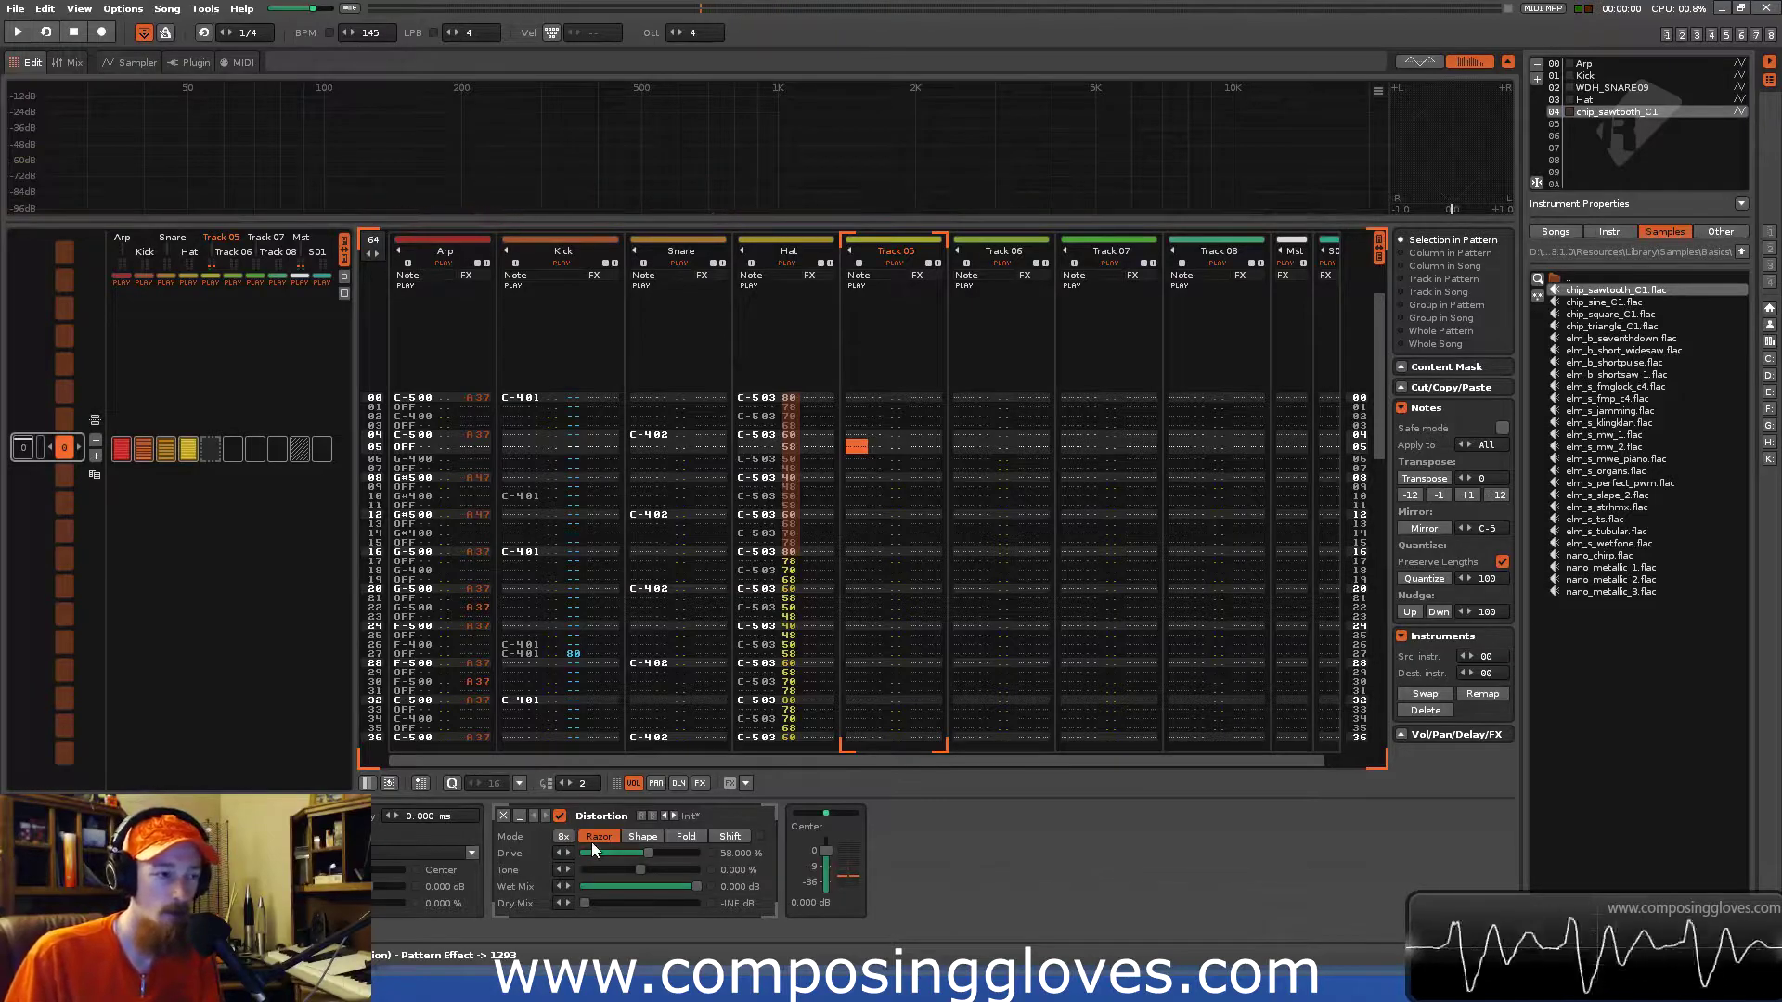
Enable 8x oversampling on the Distortion, set its drive to 65.2 % and tone to 29.6 %, and add an mpReverb after it.
{"action": "left_click", "coordinate": [568, 838]}
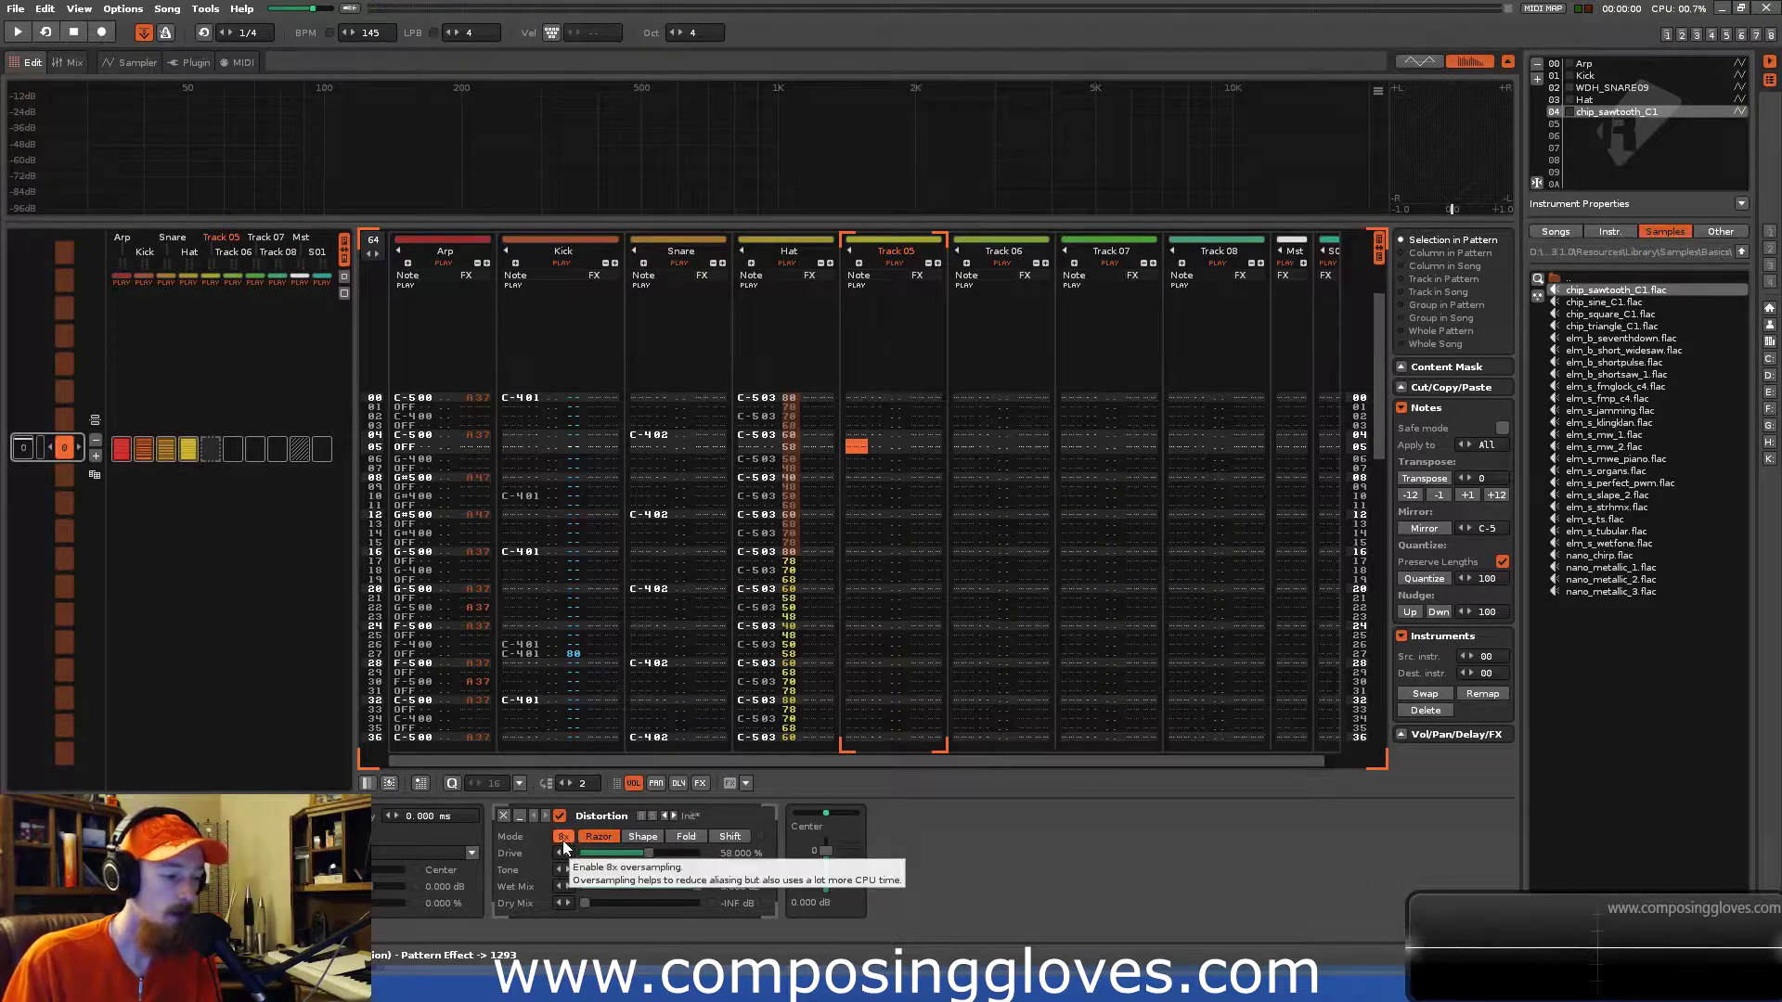
{"action": "key", "text": "x"}
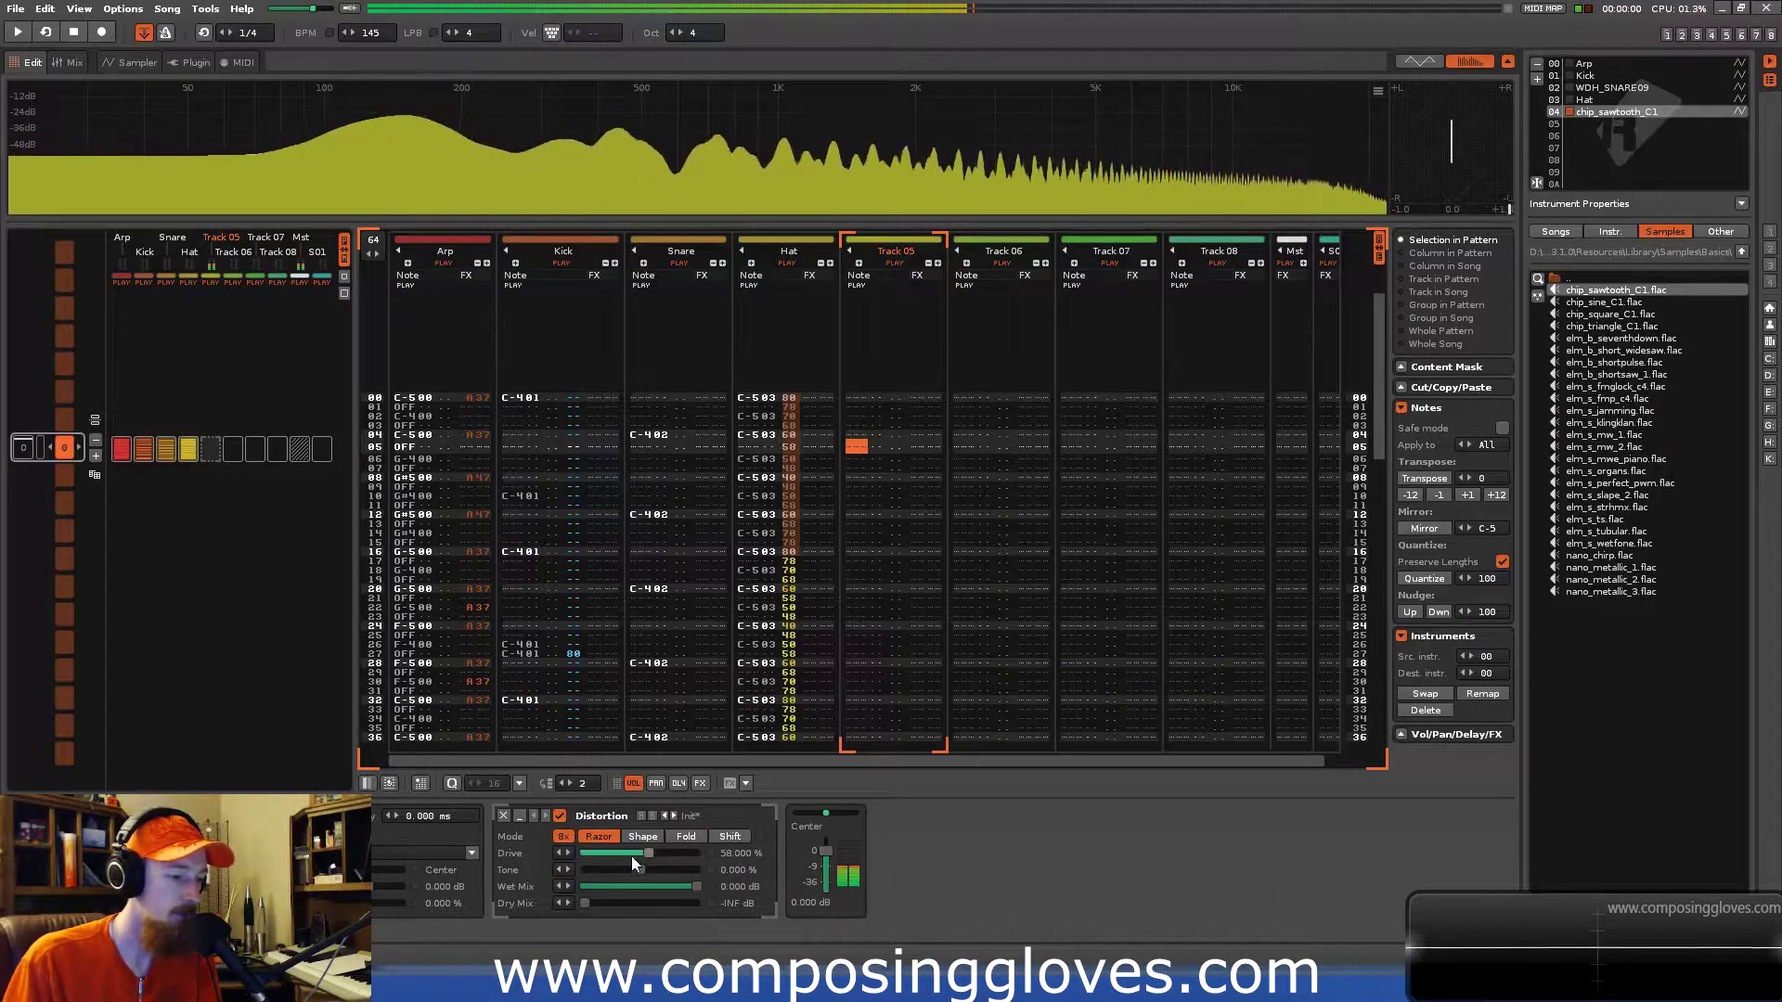
{"action": "scroll", "coordinate": [654, 852], "scroll_direction": "up", "scroll_amount": 3}
{"action": "scroll", "coordinate": [638, 869], "scroll_direction": "up", "scroll_amount": 1}
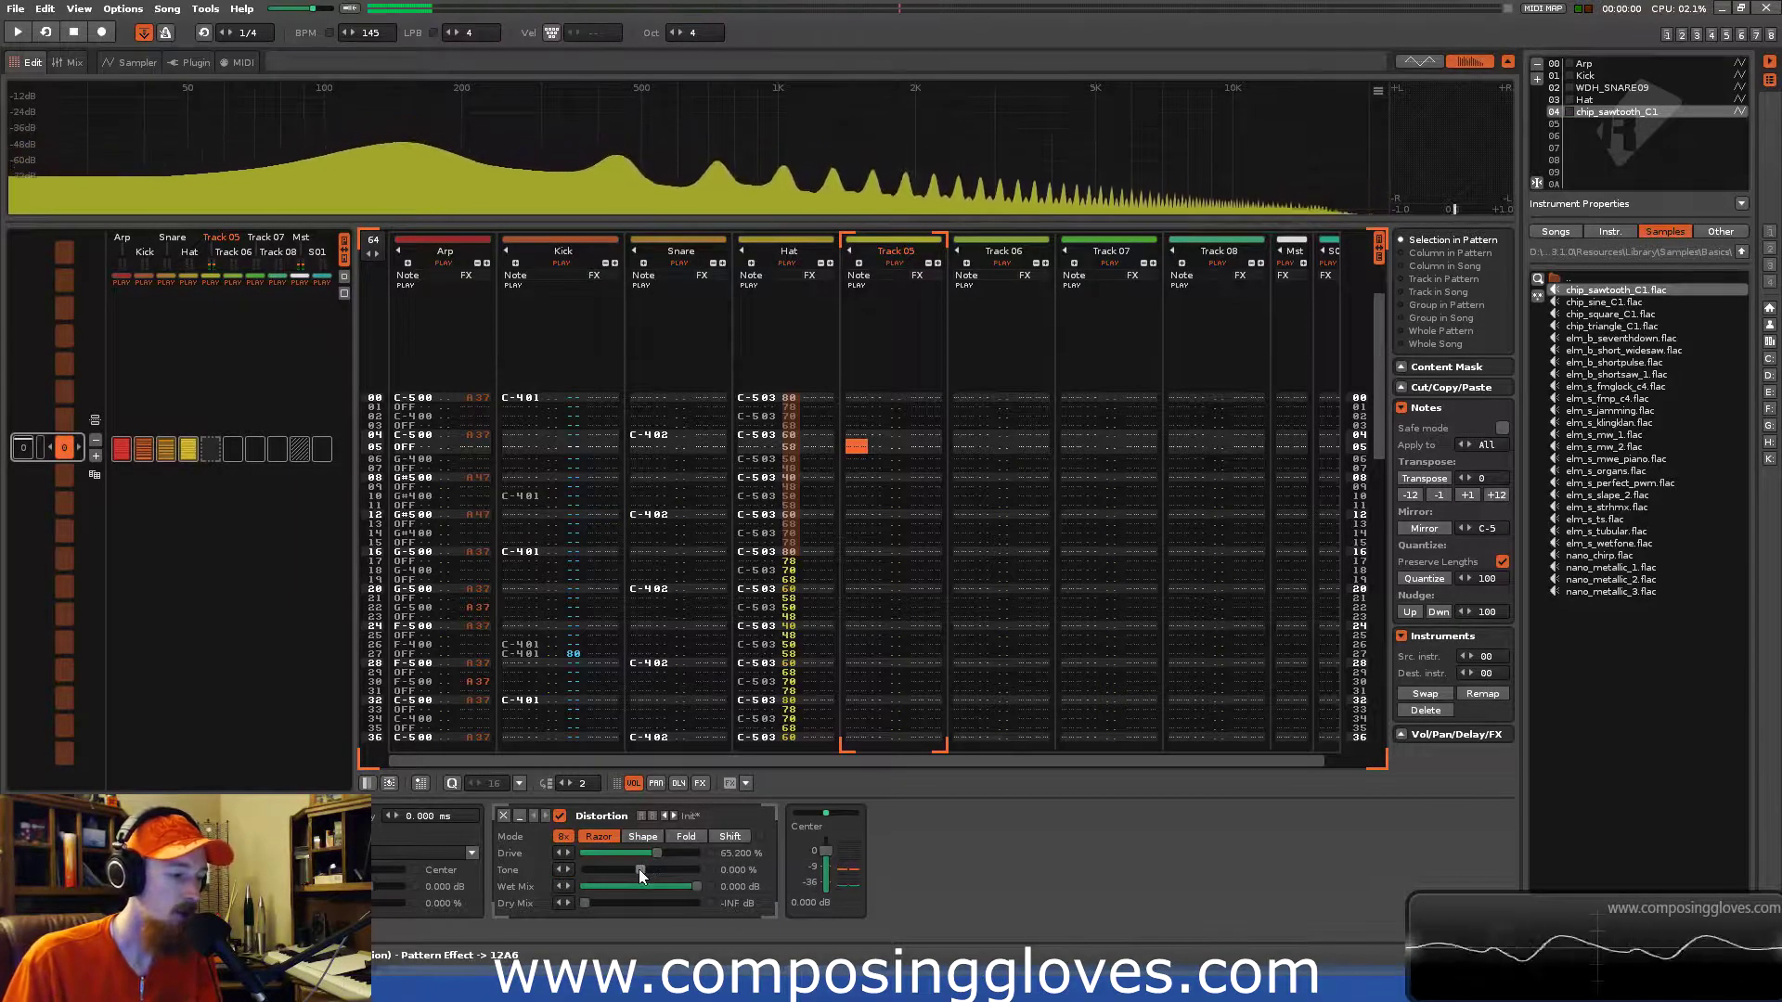
{"action": "left_click_drag", "start_coordinate": [641, 870], "coordinate": [655, 867]}
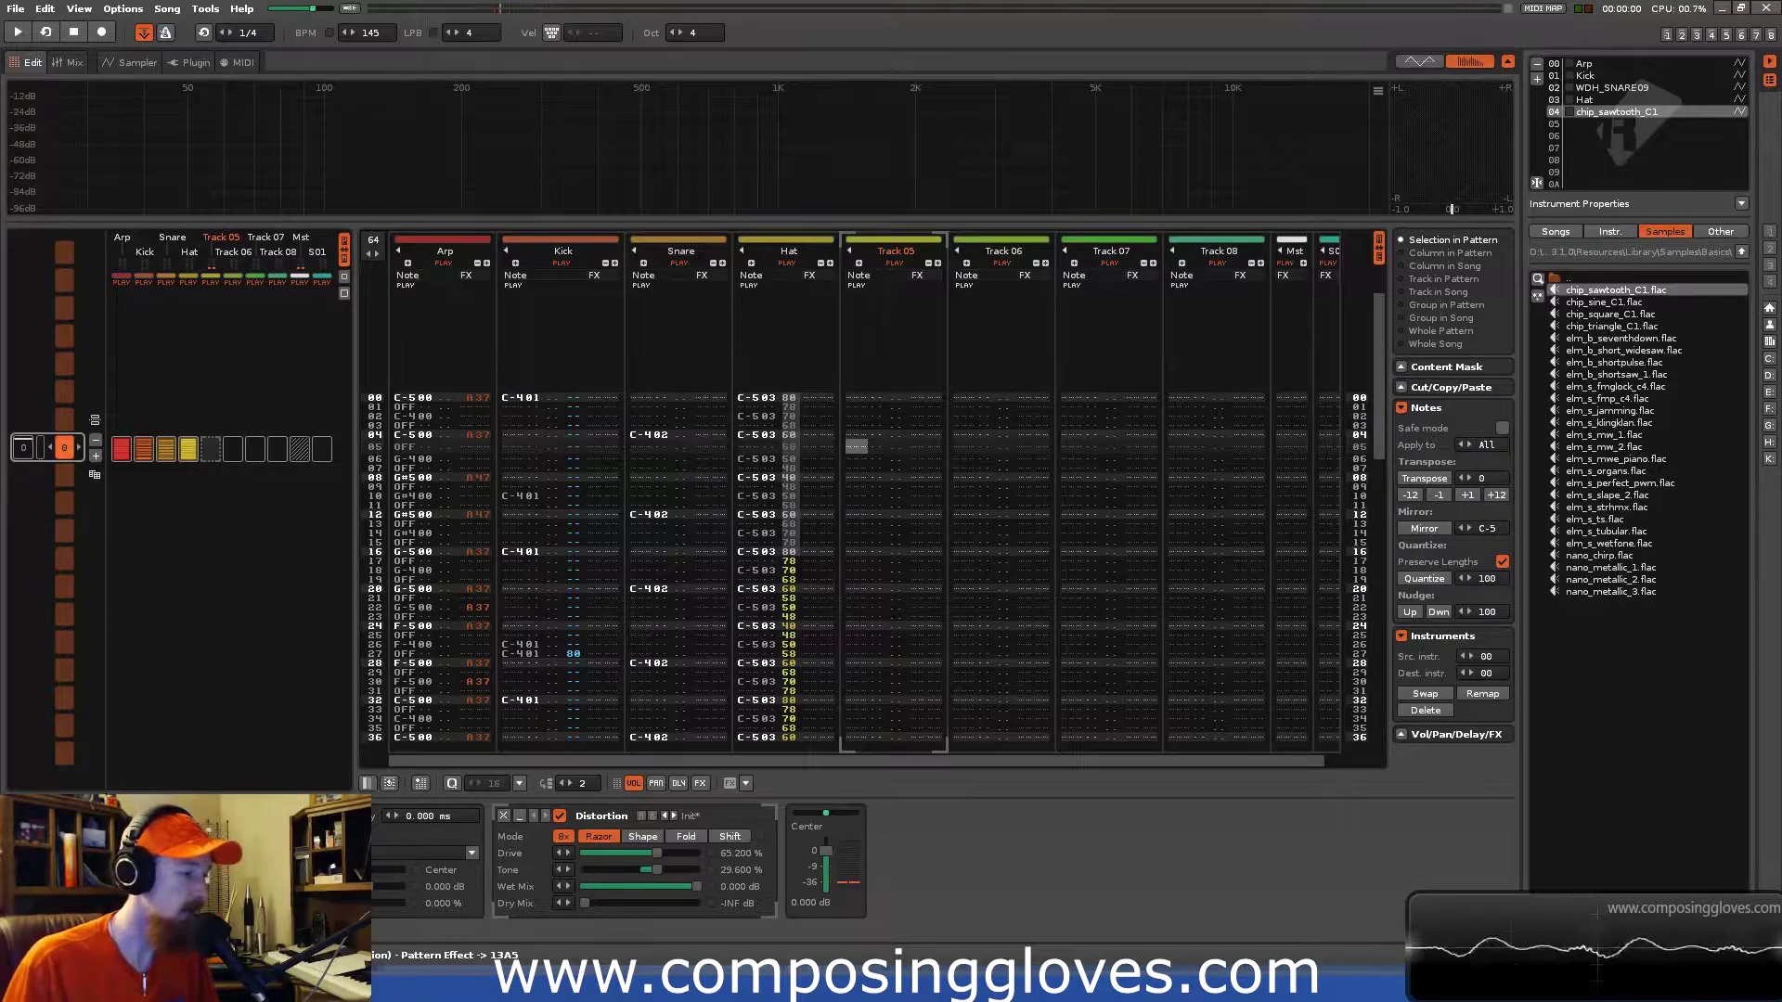
{"action": "key", "text": "Return"}
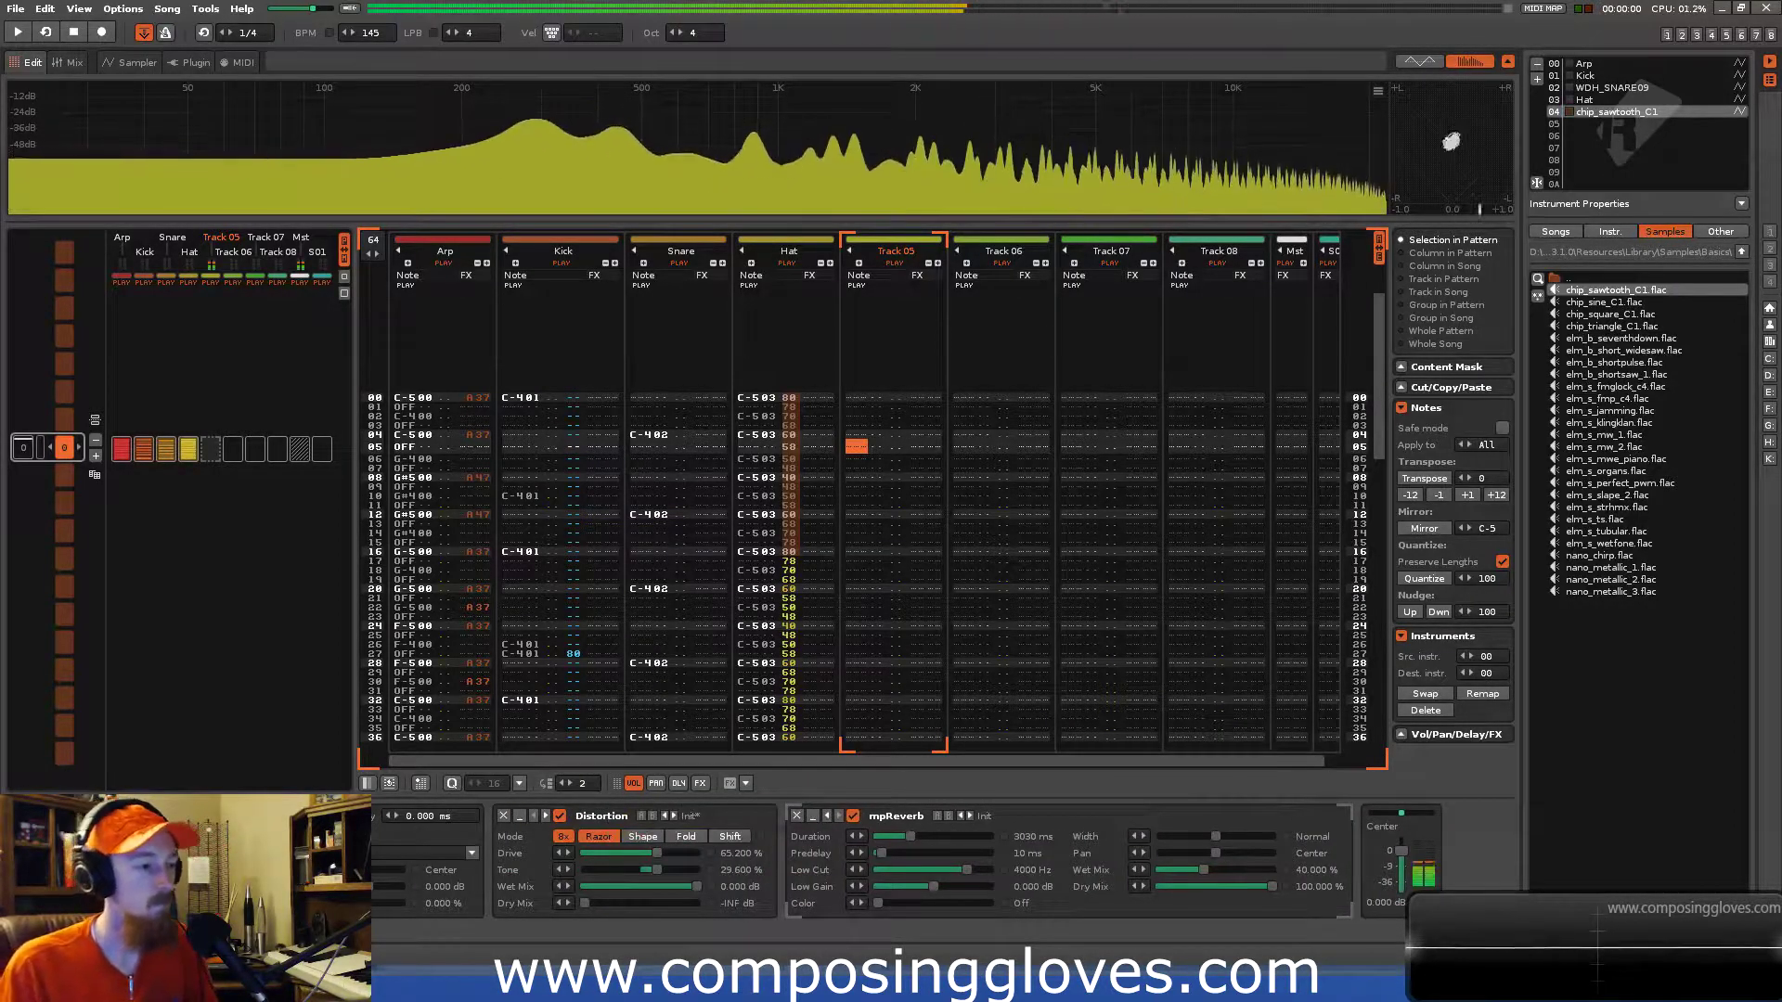
Turn edit mode on and enter a C-5 note with instrument 04 on row 00 of Track 05.
{"action": "left_click", "coordinate": [861, 398]}
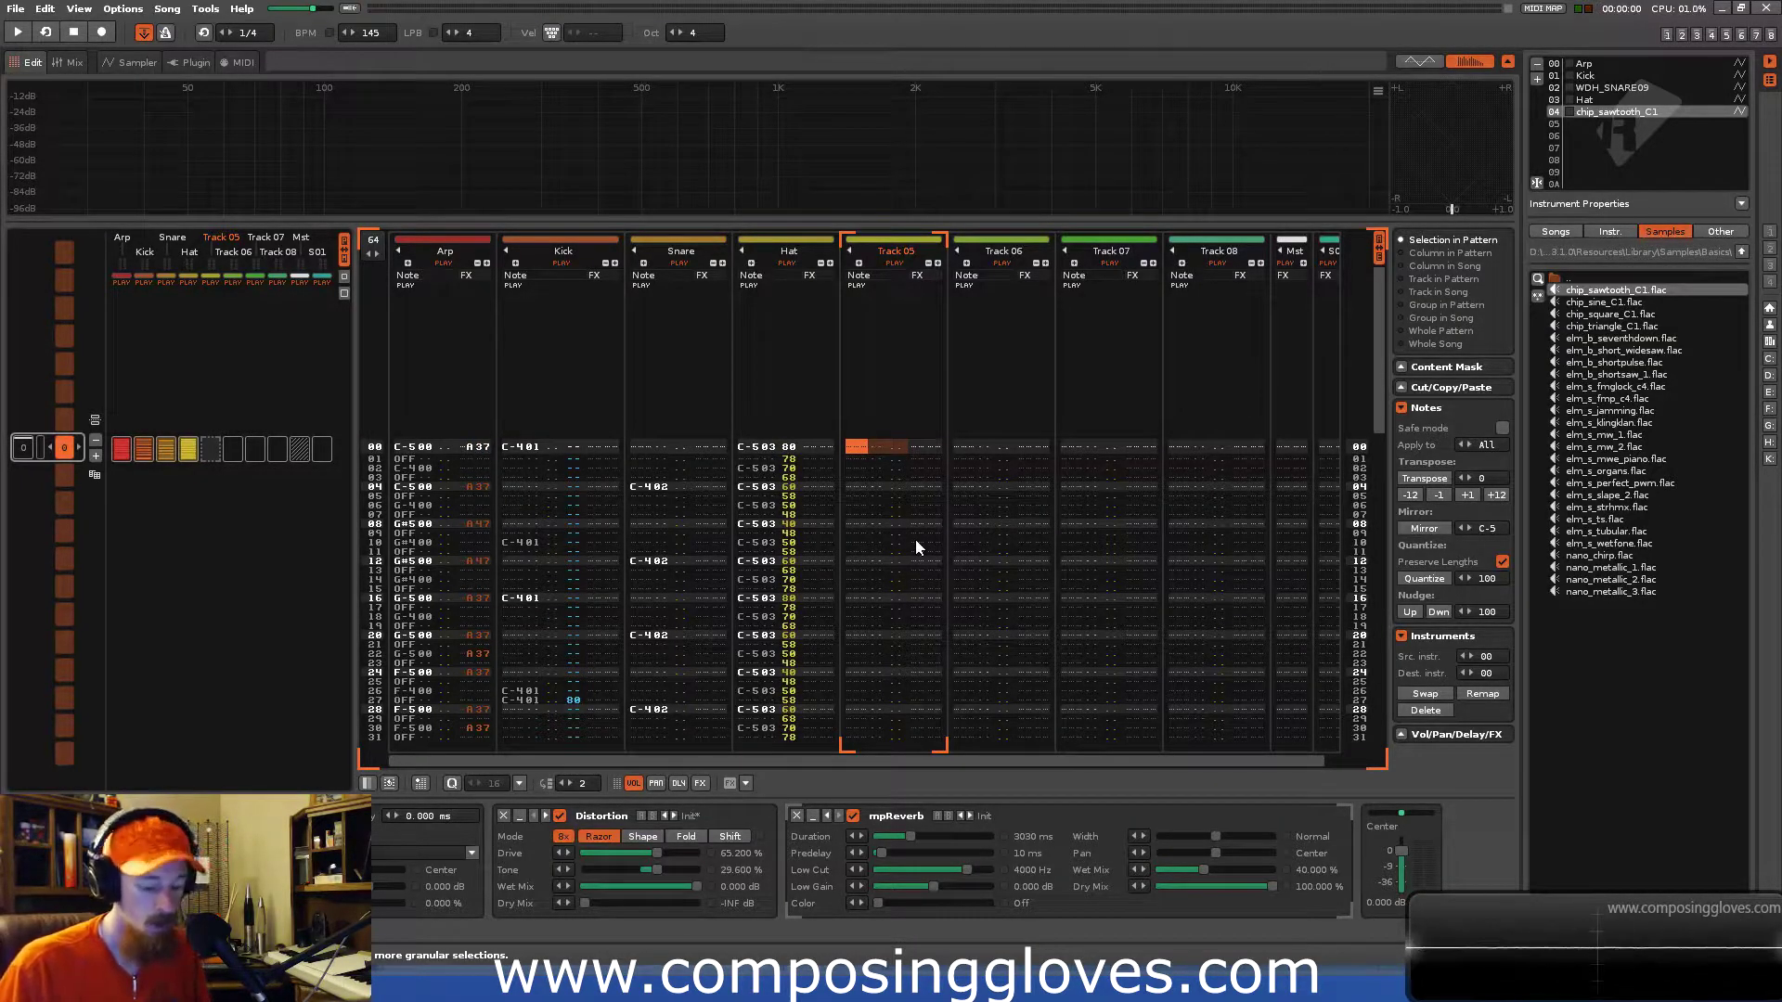
{"action": "key", "text": "Escape"}
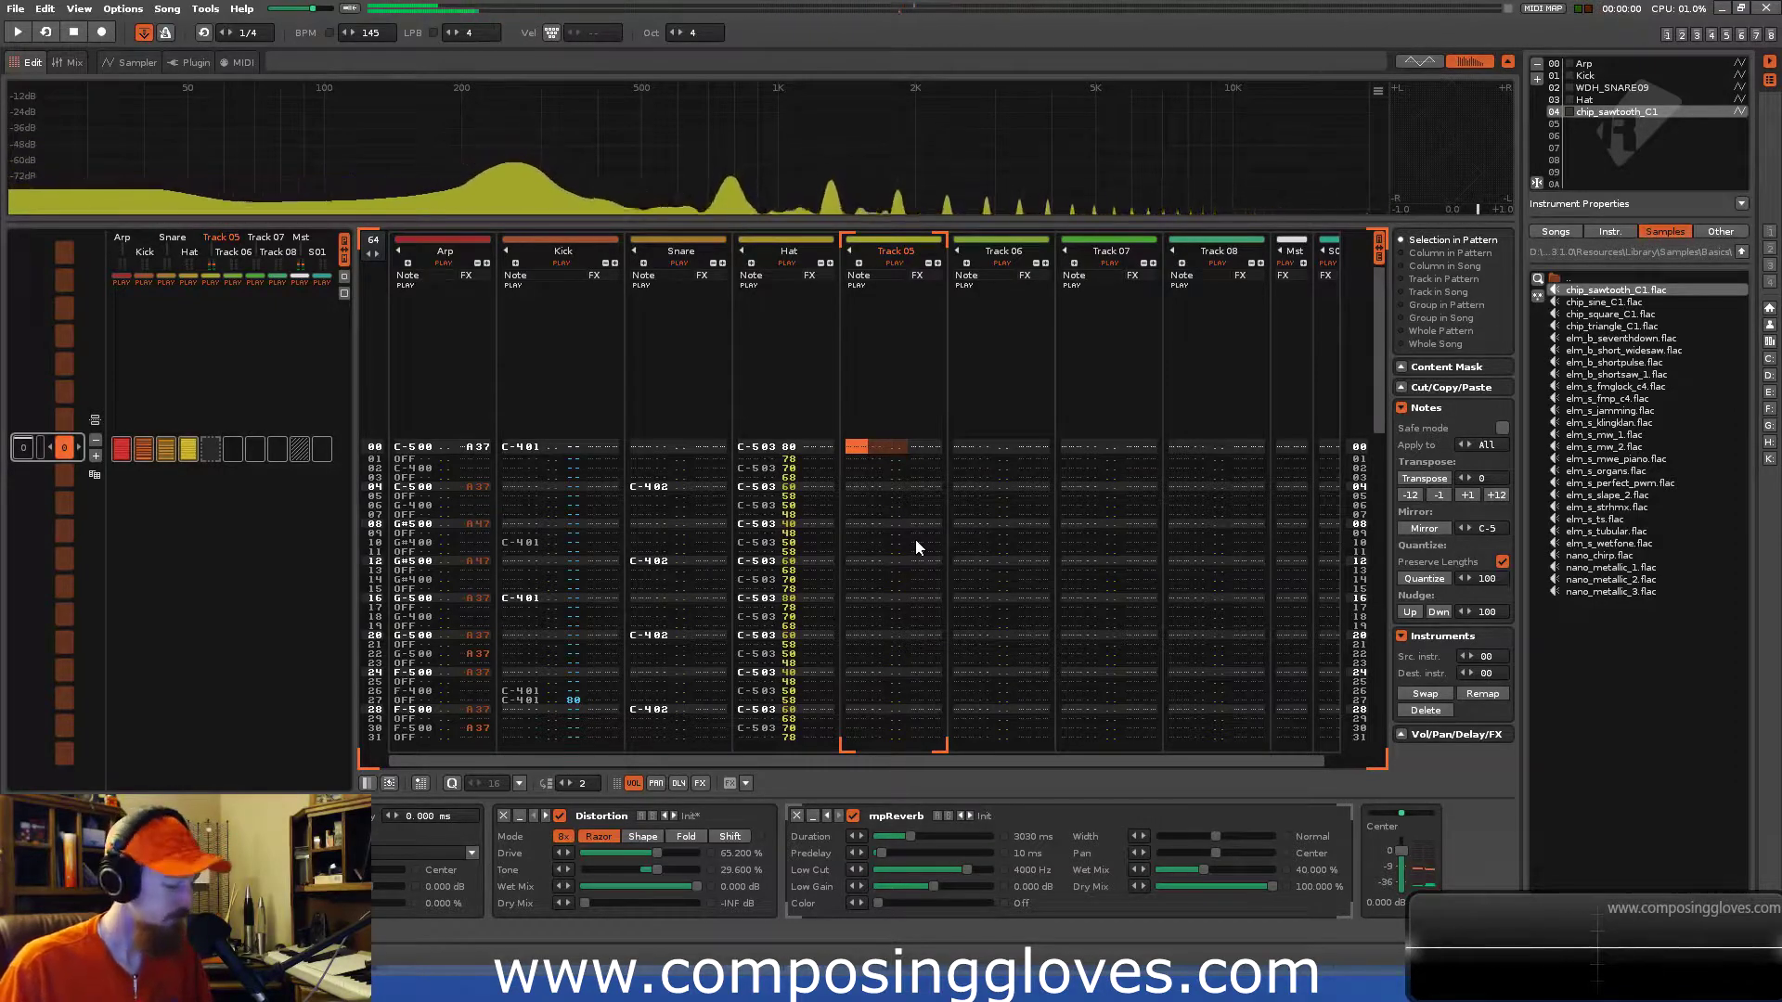
{"action": "key", "text": "q"}
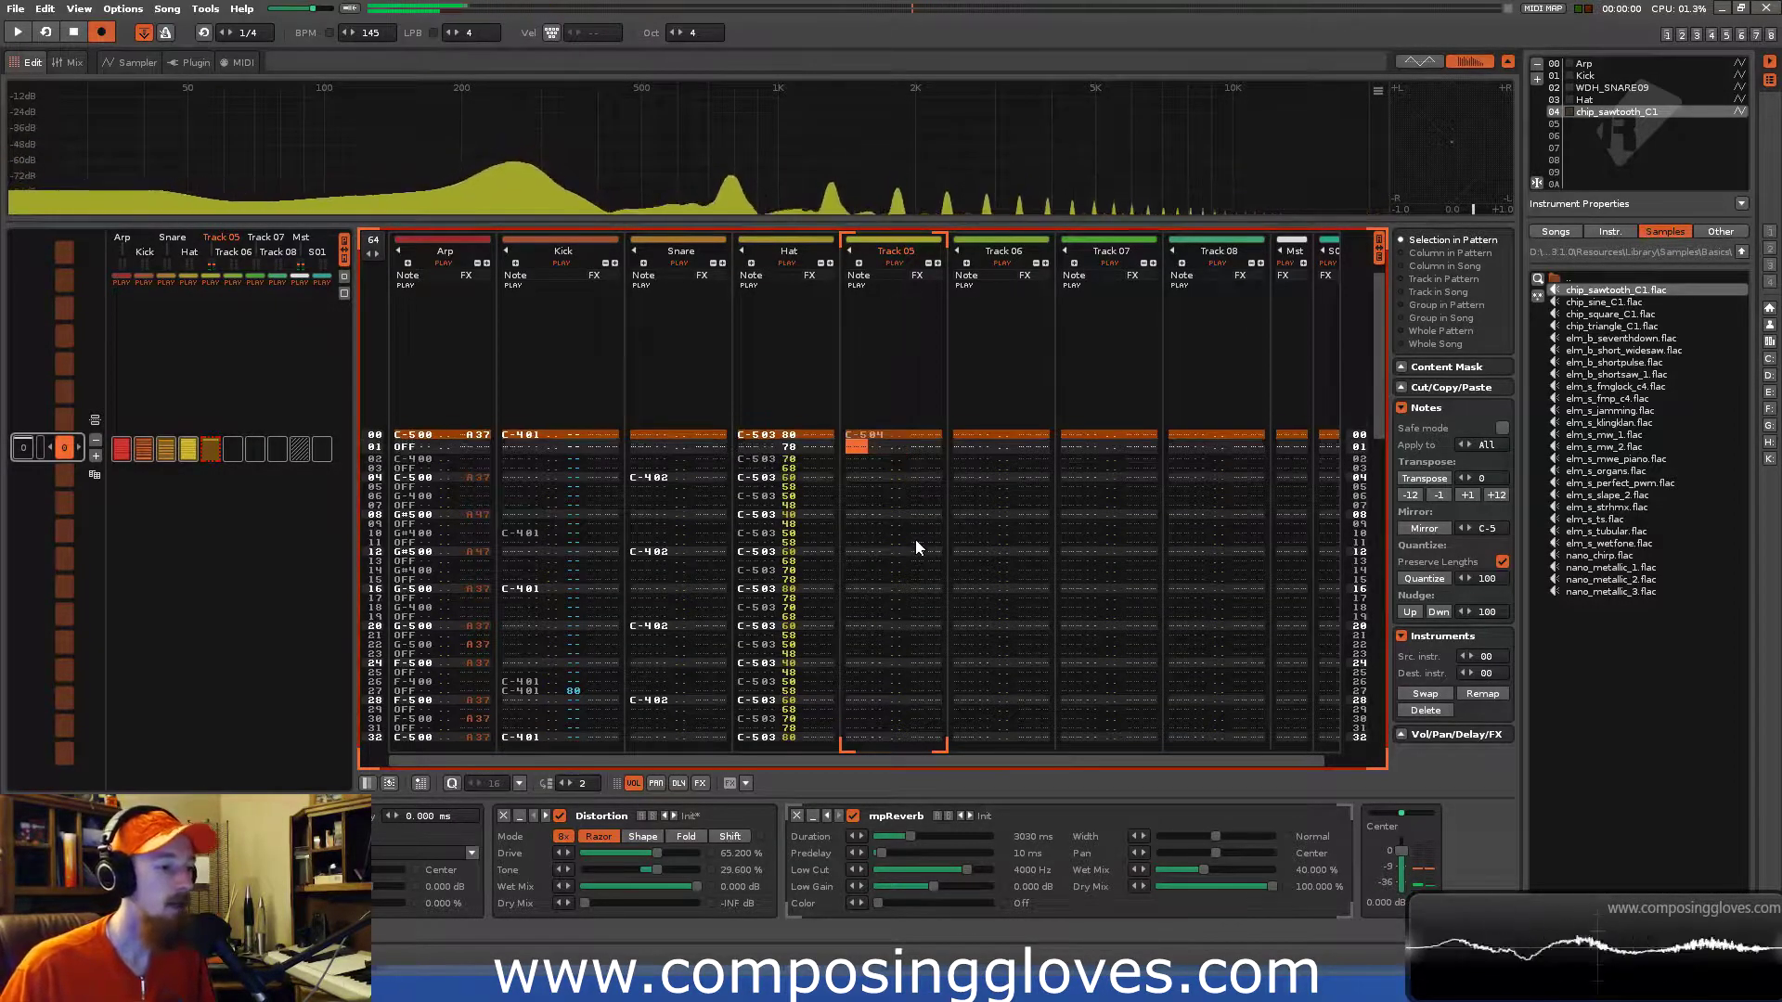
Enter U00 slide-up commands in Track 05's effect column on rows 04 to 08.
{"action": "key", "text": "Right"}
{"action": "key", "text": "Right"}
{"action": "key", "text": "Down"}
{"action": "key", "text": "Right"}
{"action": "key", "text": "Down"}
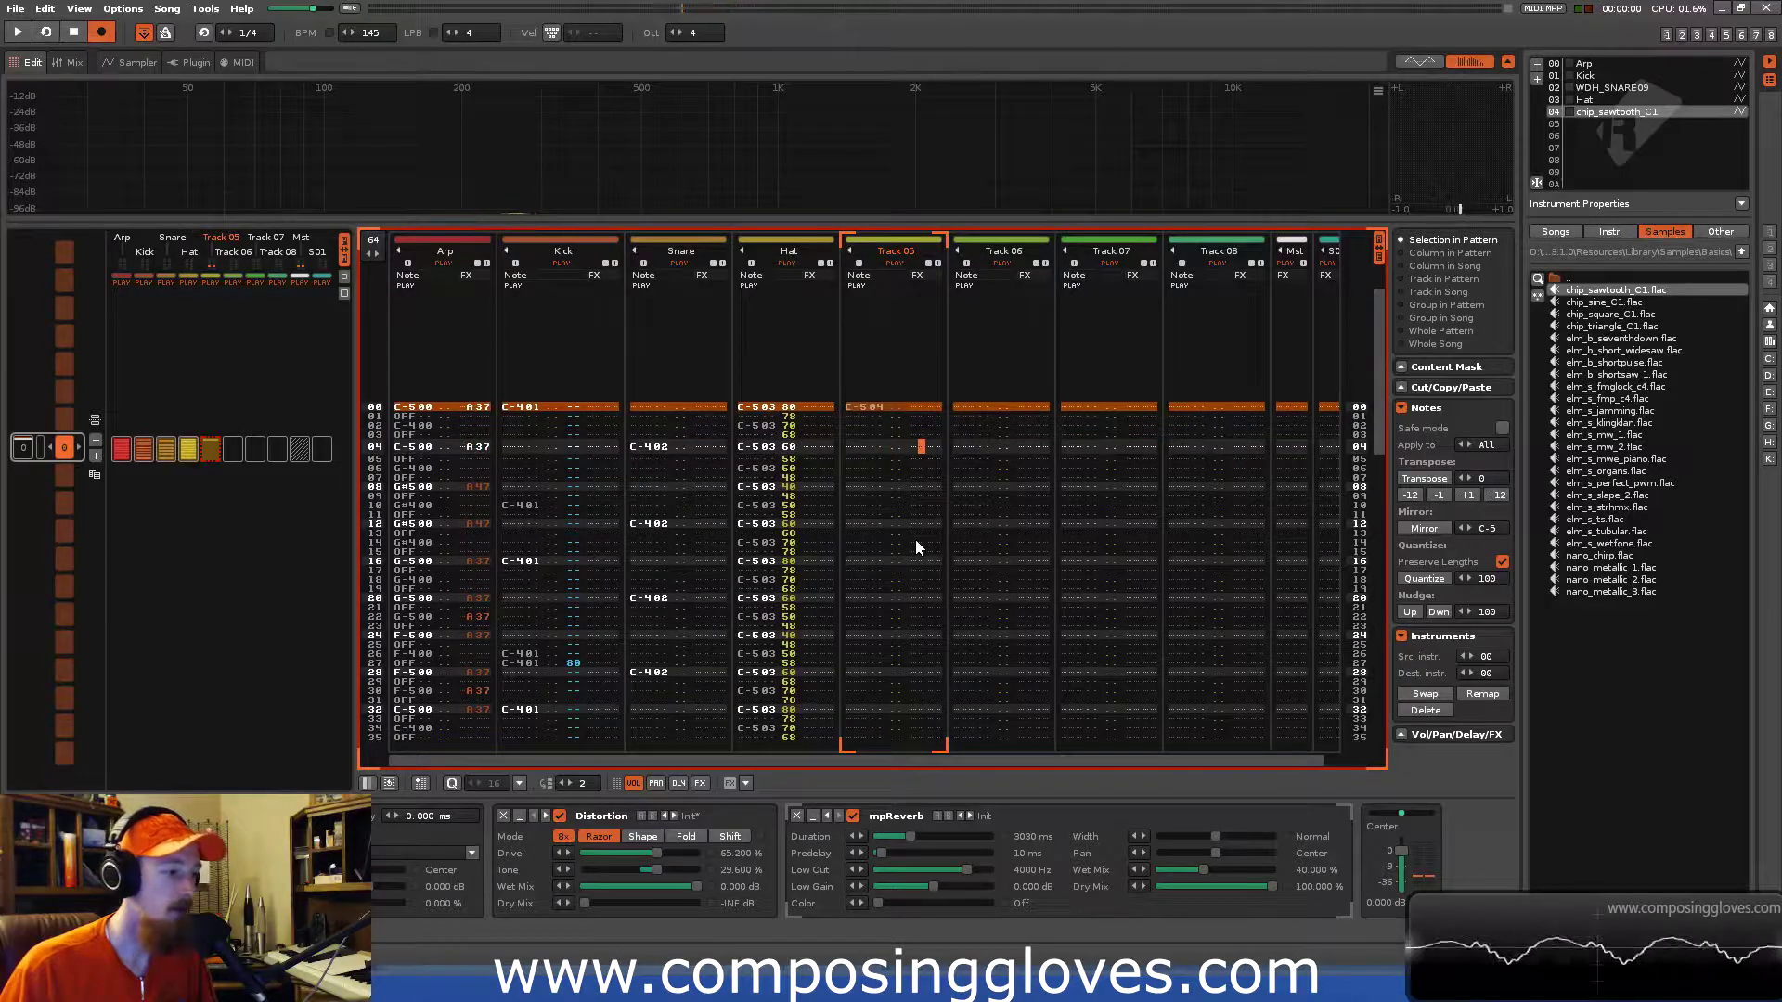
{"action": "type", "text": "u"}
{"action": "key", "text": "Up"}
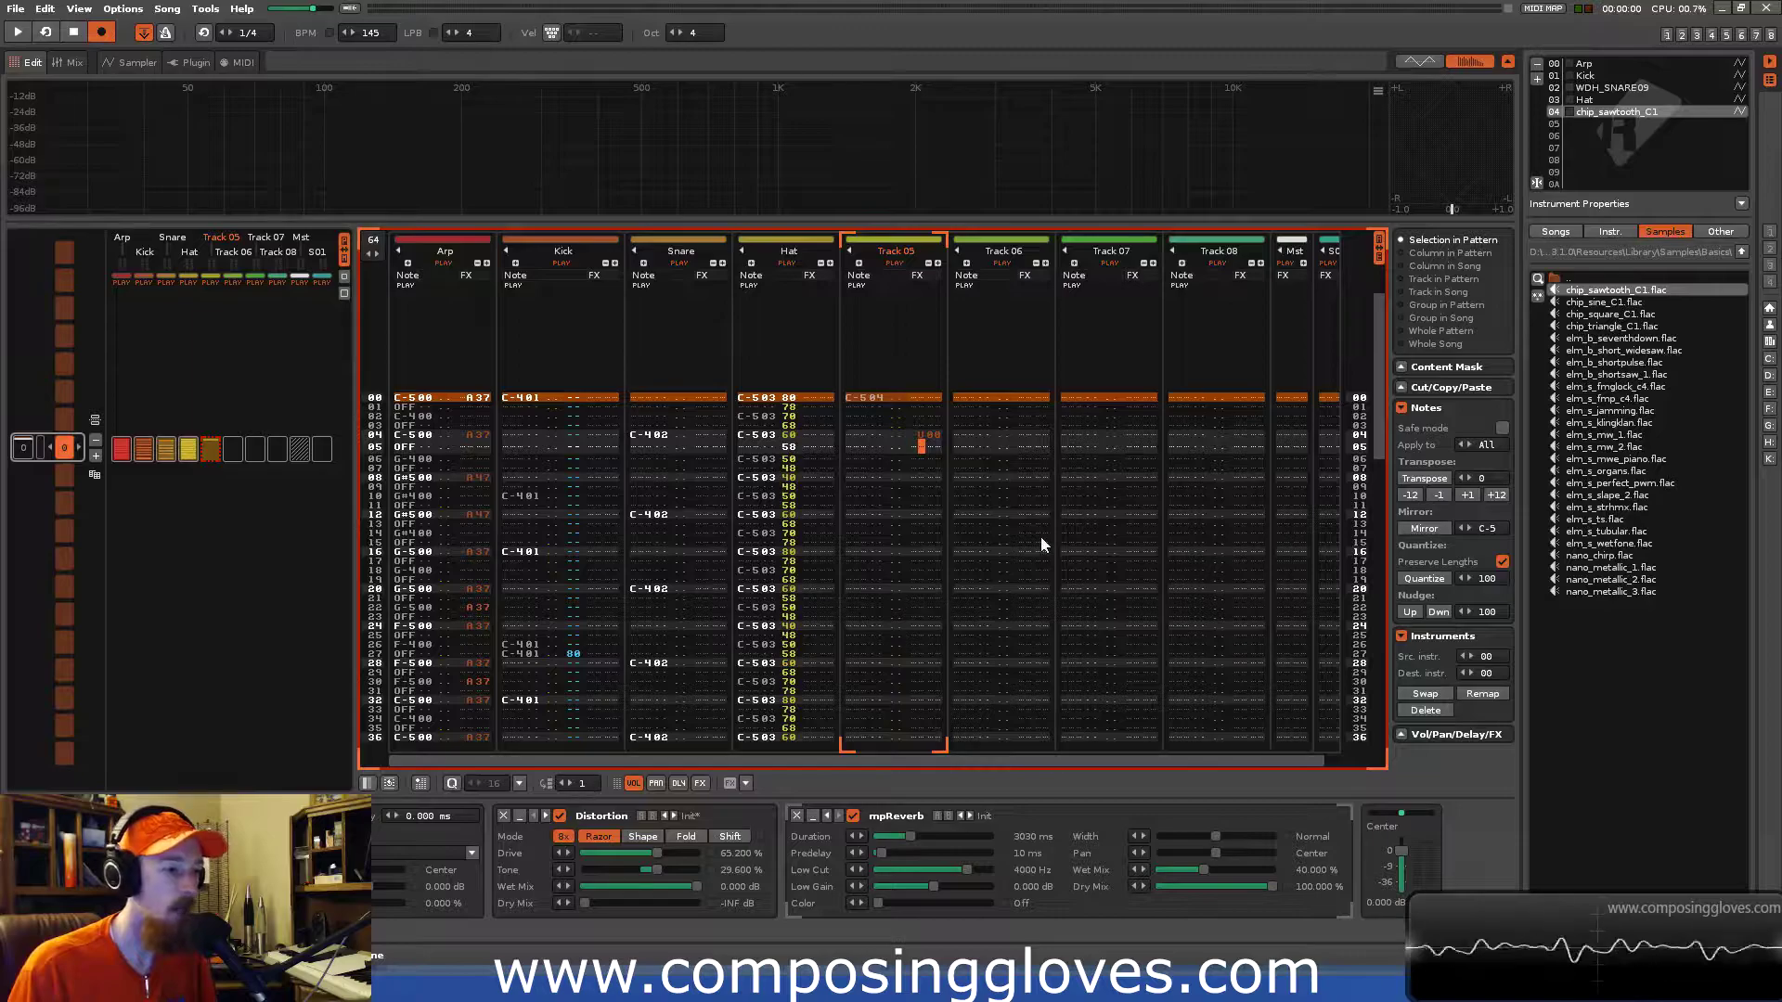
{"action": "type", "text": "uuuu"}
{"action": "key", "text": "Up"}
{"action": "key", "text": "Up"}
{"action": "key", "text": "Up"}
{"action": "key", "text": "Up"}
{"action": "key", "text": "Up"}
{"action": "key", "text": "Right"}
{"action": "key", "text": "Right"}
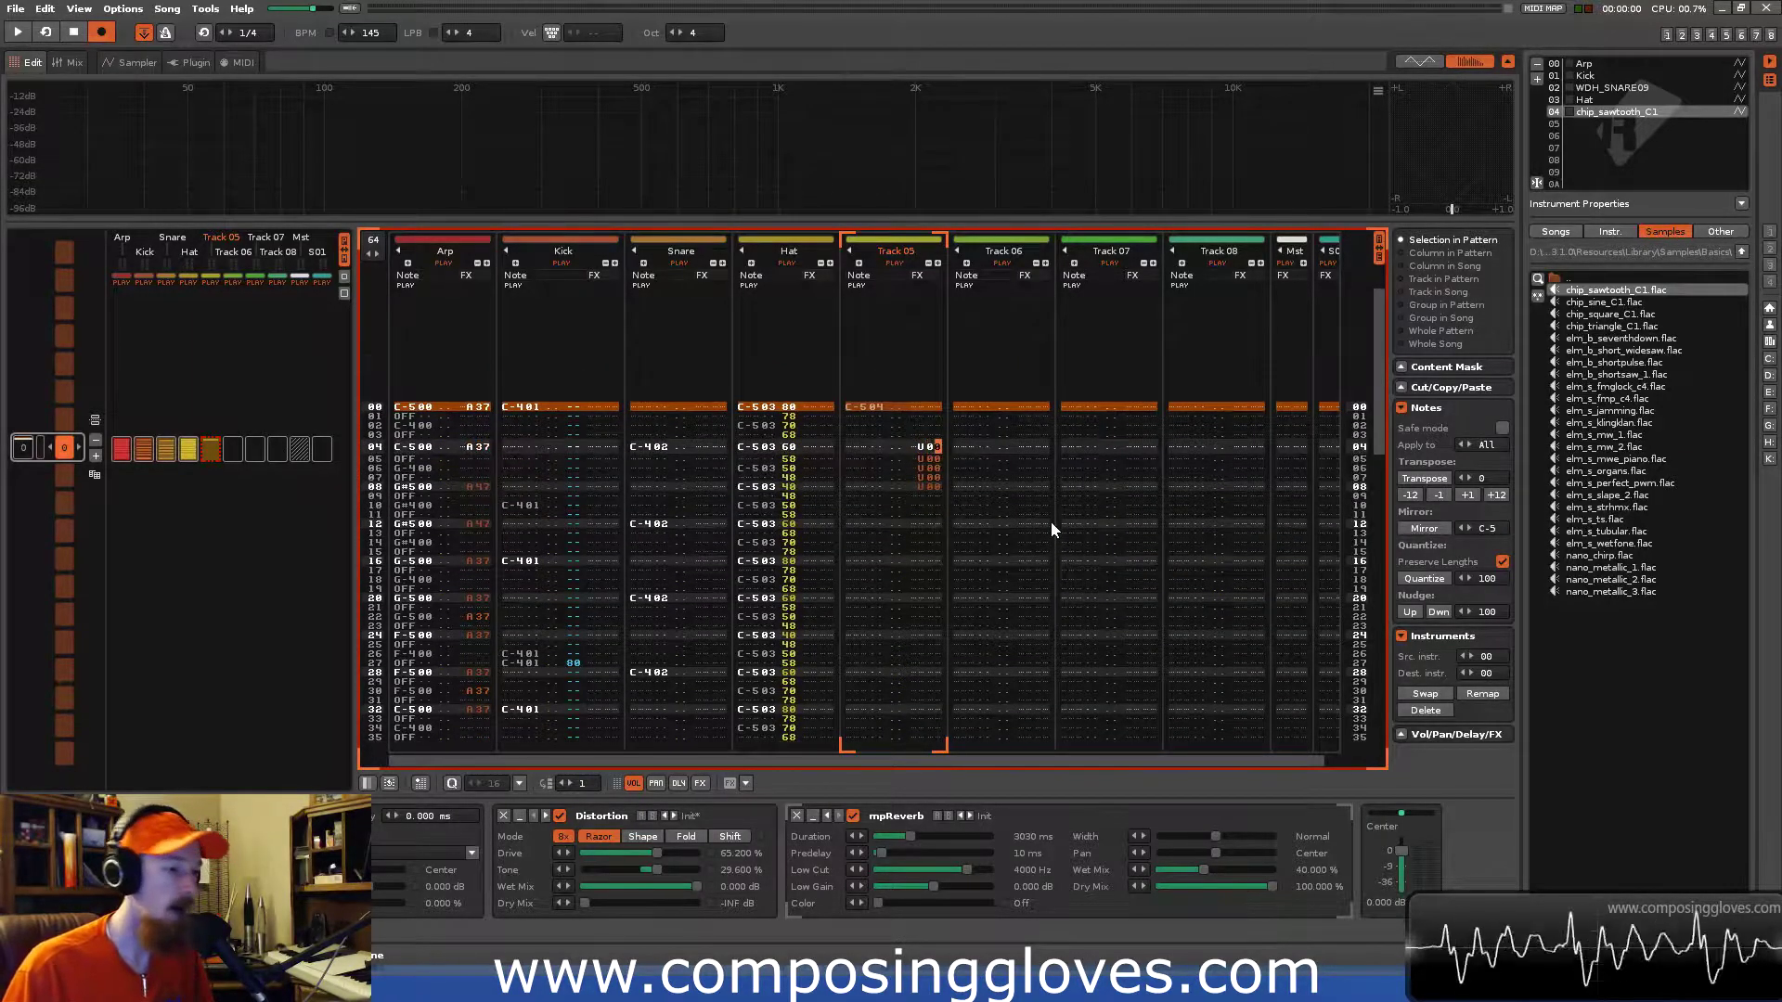
Set the row 04 slide command to U01, keep the slide commands only through row 07, and audition the line.
{"action": "type", "text": "1"}
{"action": "key", "text": "Down"}
{"action": "key", "text": "Down"}
{"action": "key", "text": "Down"}
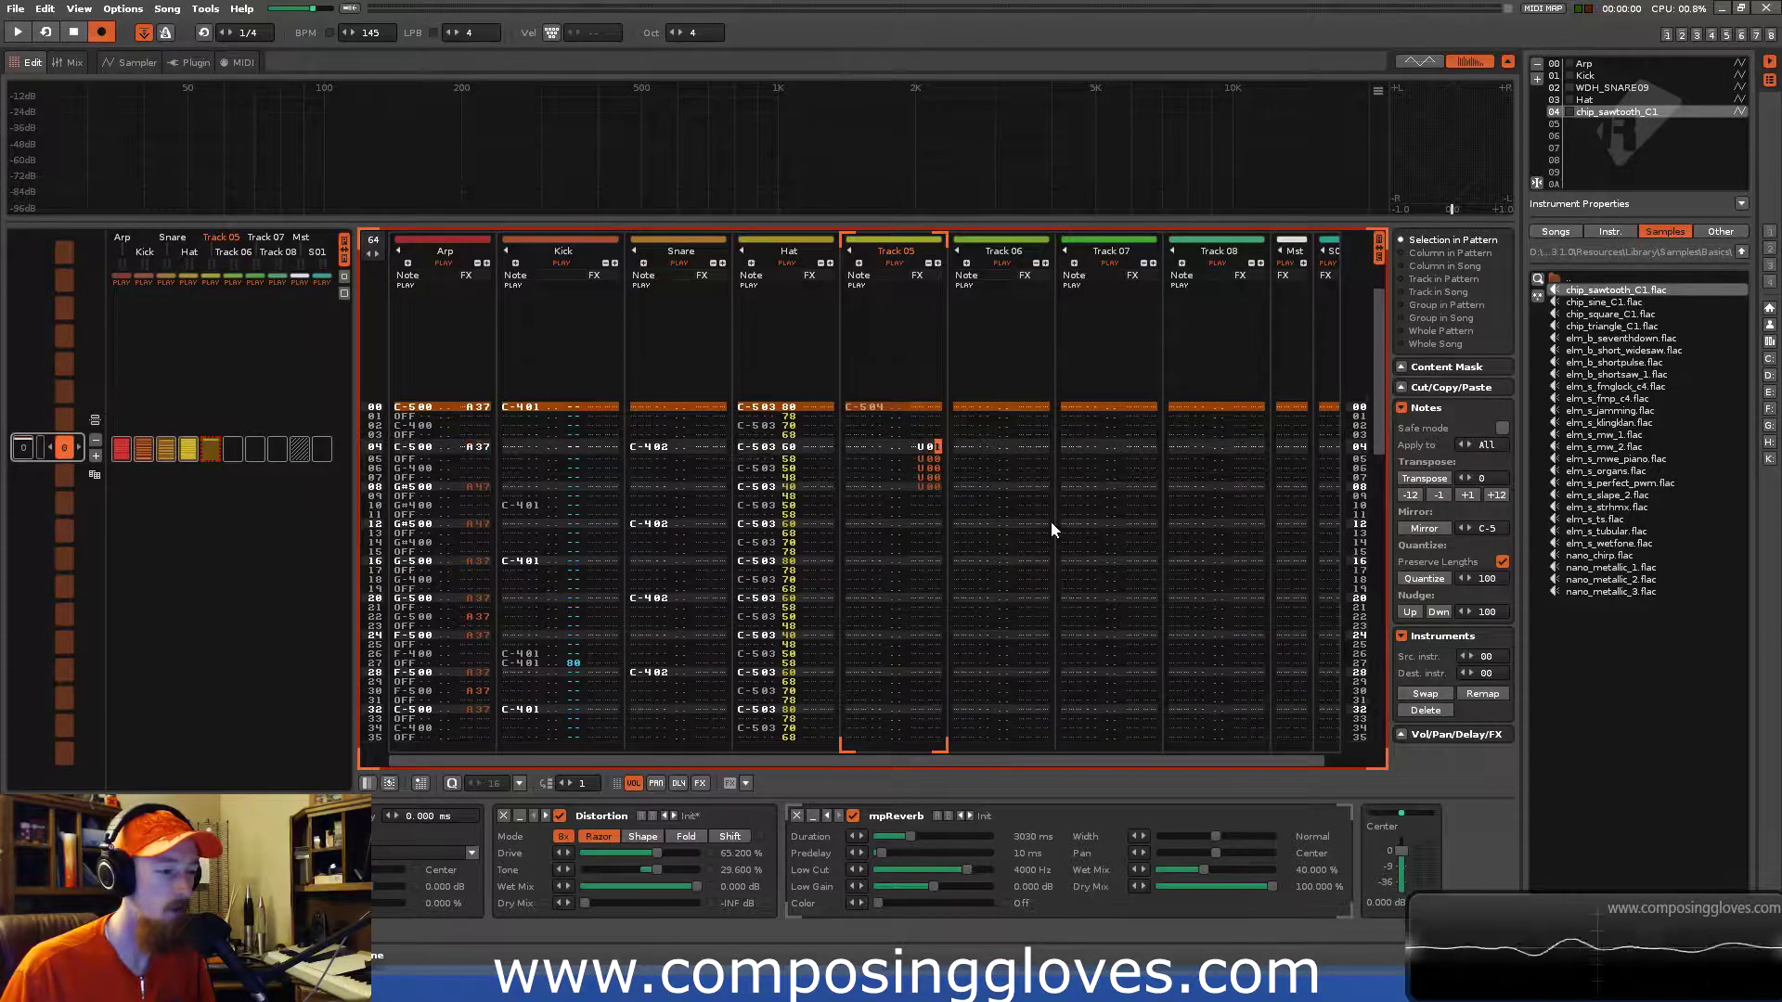
{"action": "key", "text": "Left"}
{"action": "key", "text": "Left"}
{"action": "key", "text": "space"}
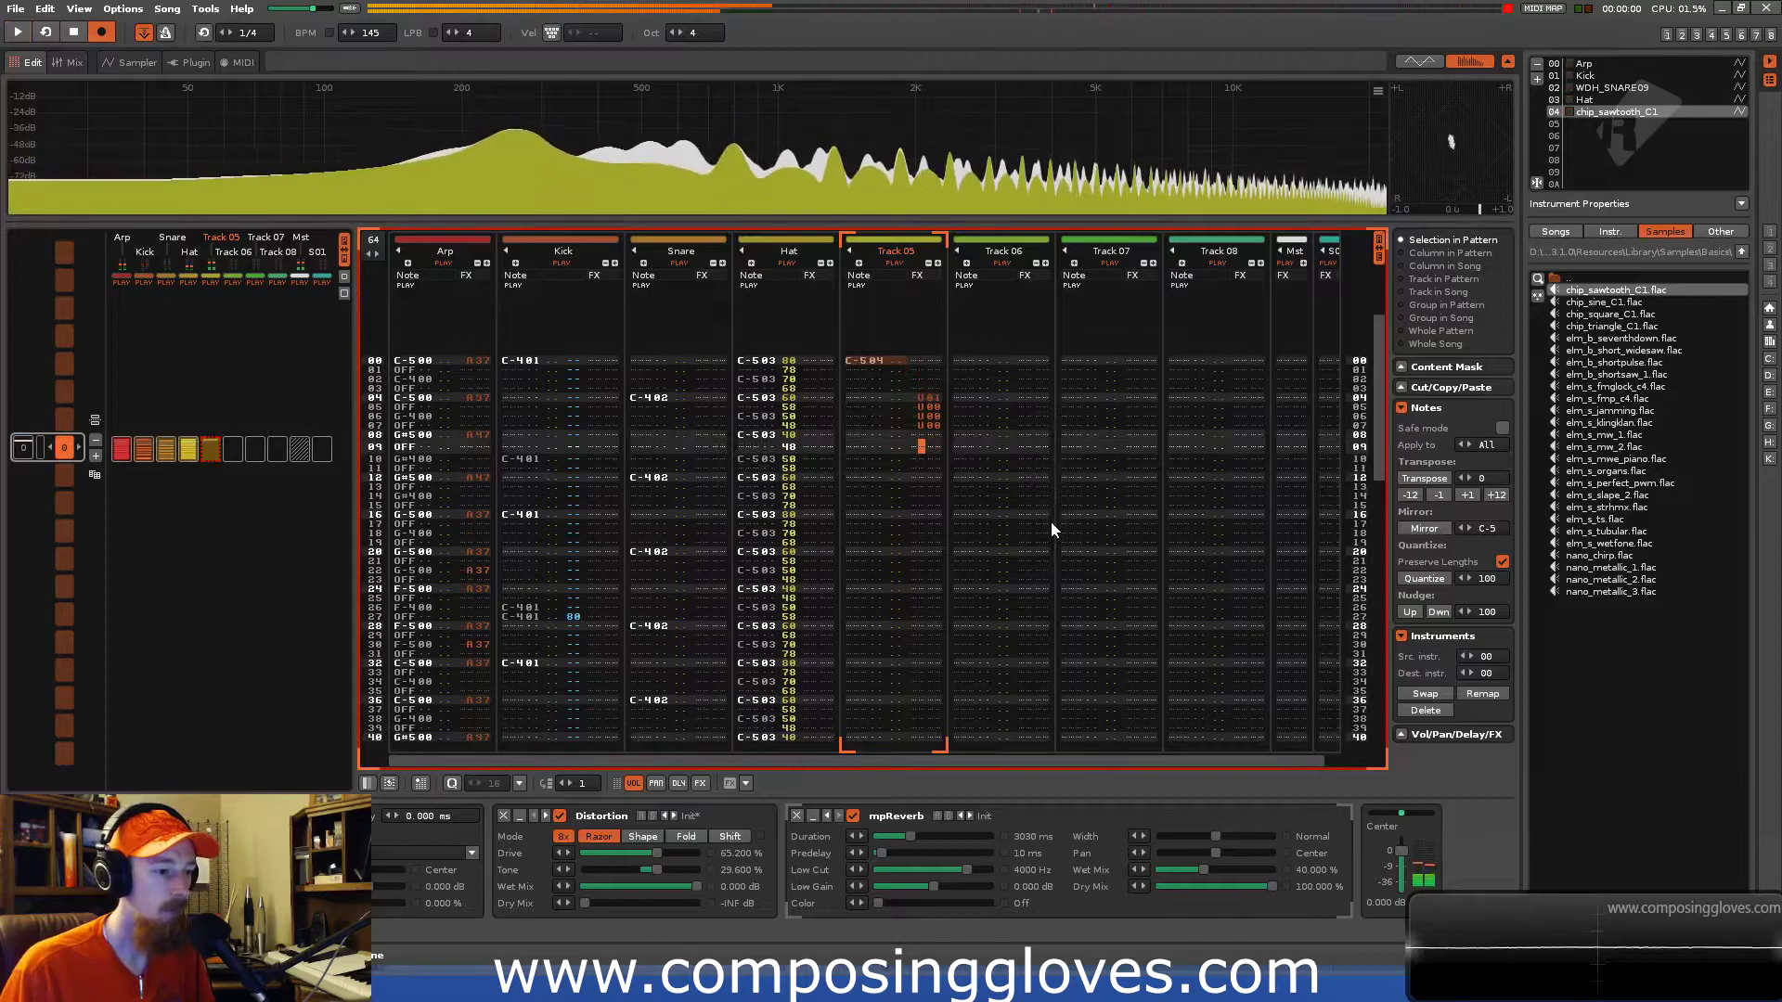
{"action": "key", "text": "space"}
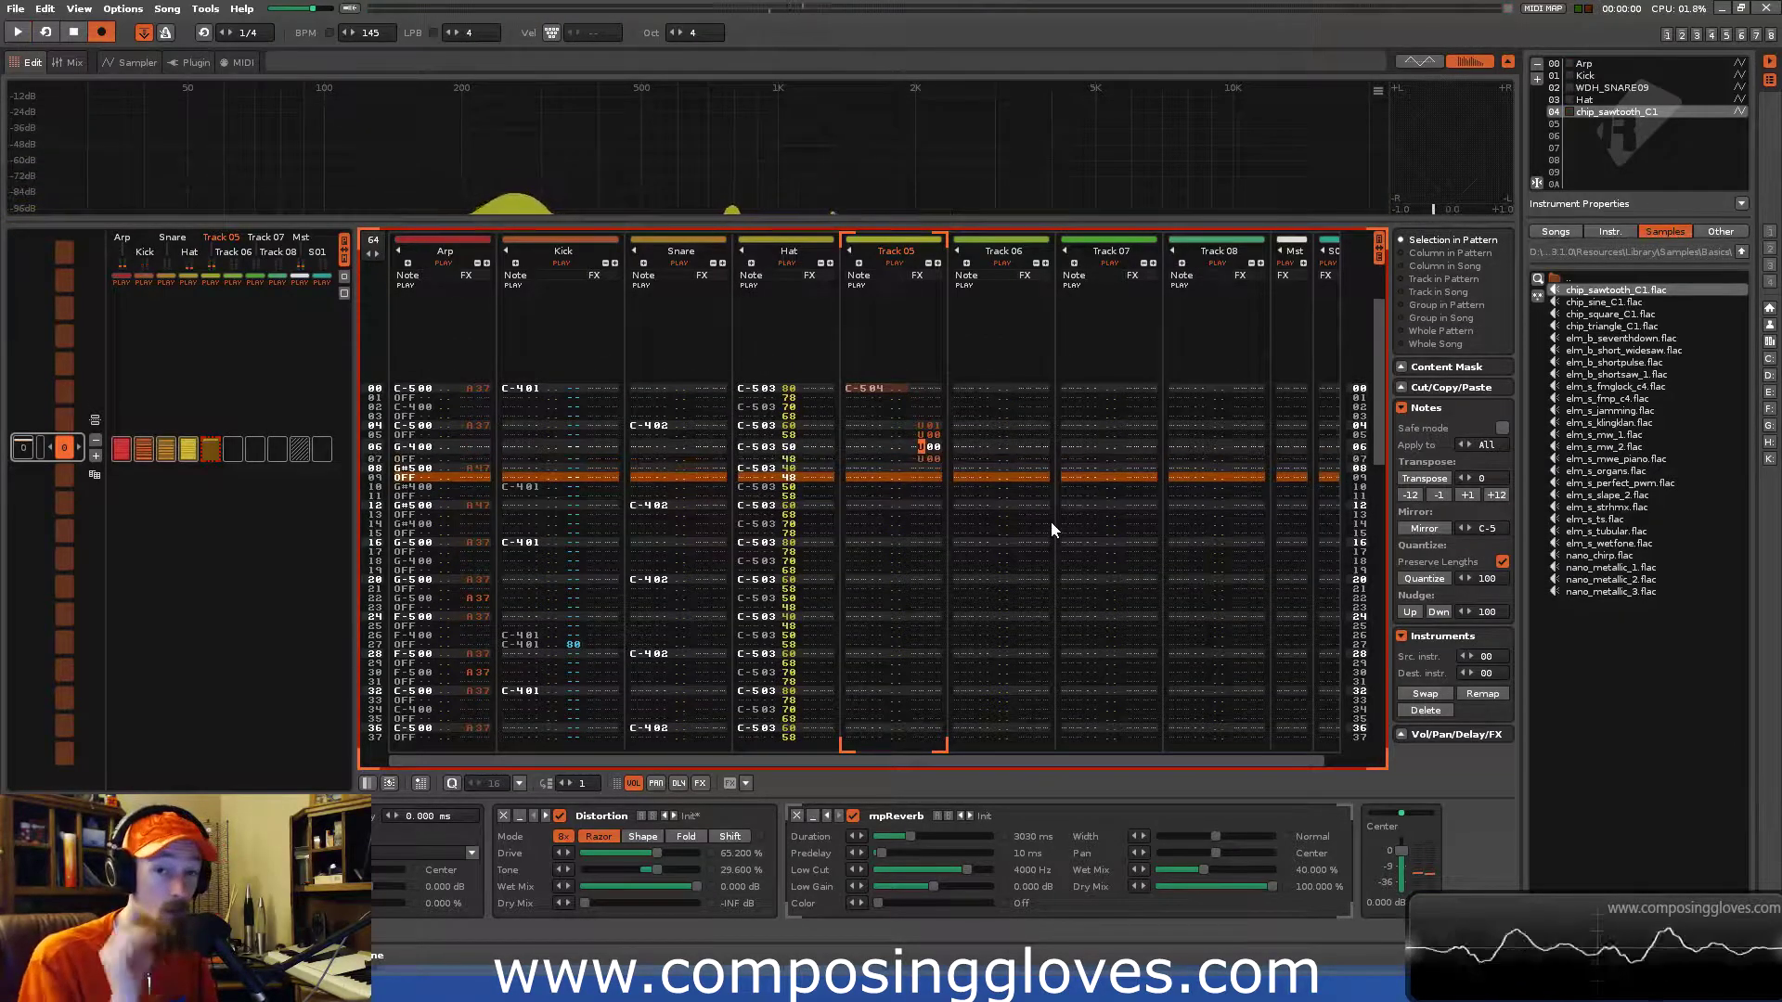
Enter a D#5 note on row 08 of Track 05 followed by a note-off on row 09.
{"action": "key", "text": "Down"}
{"action": "key", "text": "Down"}
{"action": "key", "text": "Left"}
{"action": "key", "text": "Left"}
{"action": "key", "text": "Left"}
{"action": "key", "text": "Left"}
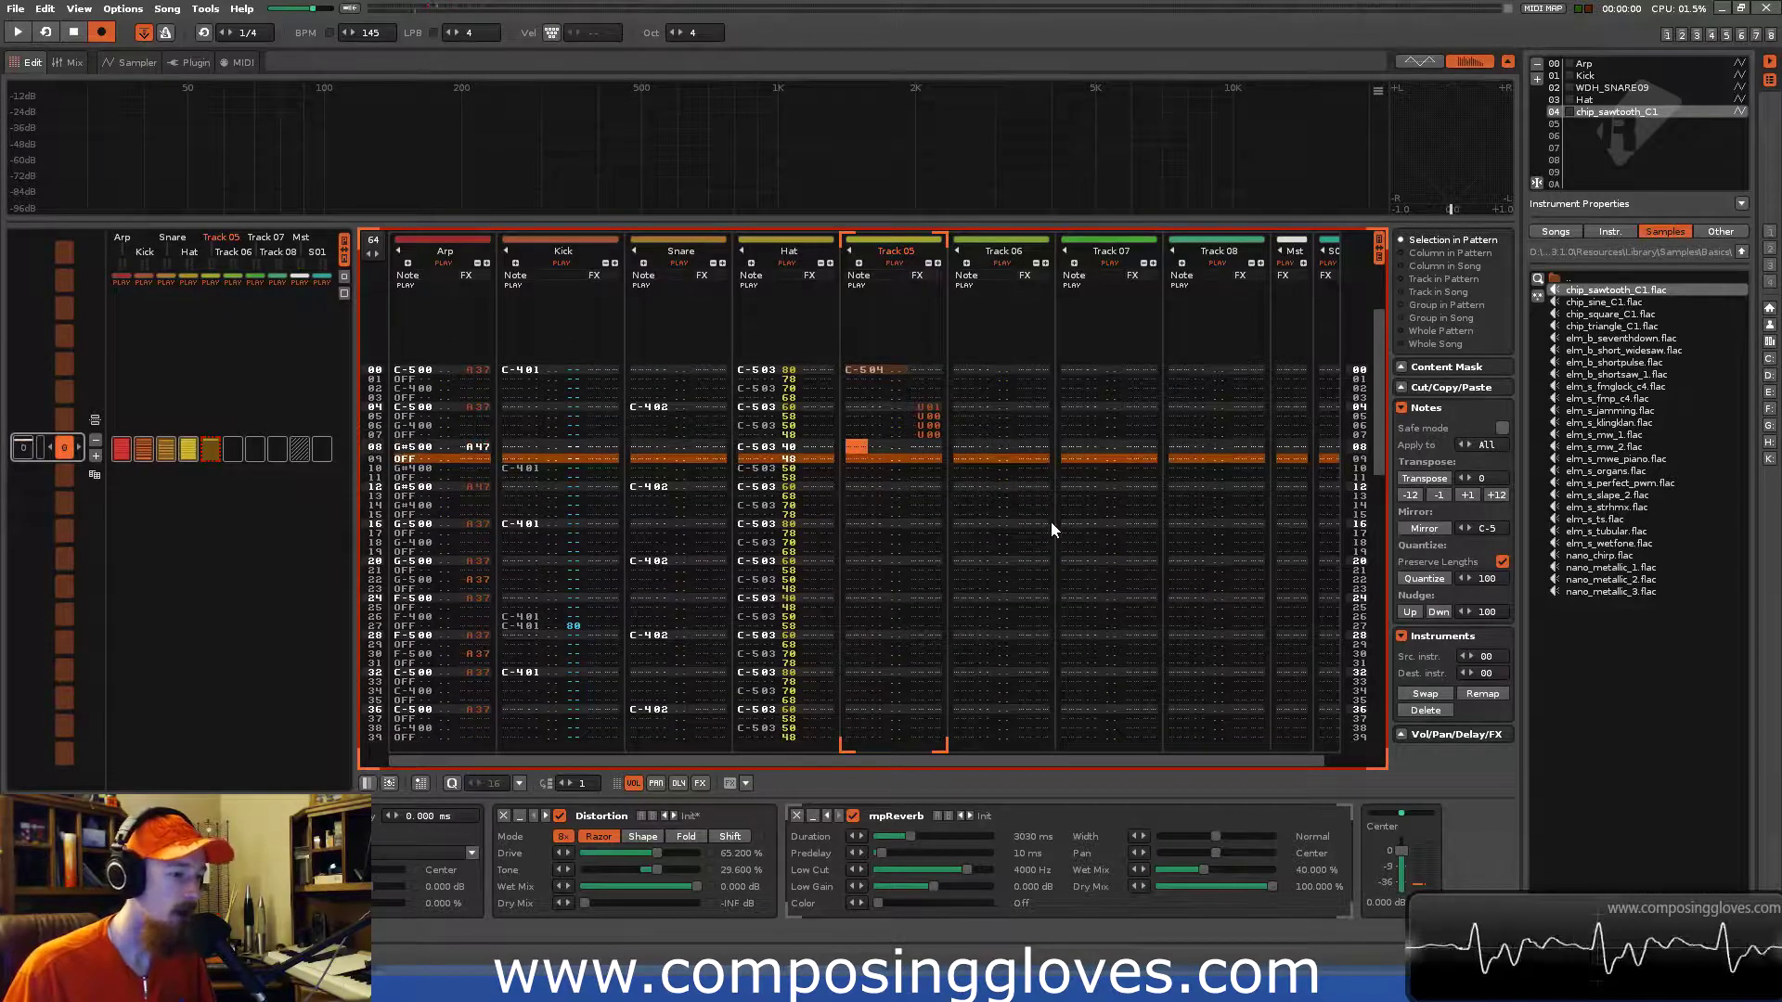
{"action": "key", "text": "3"}
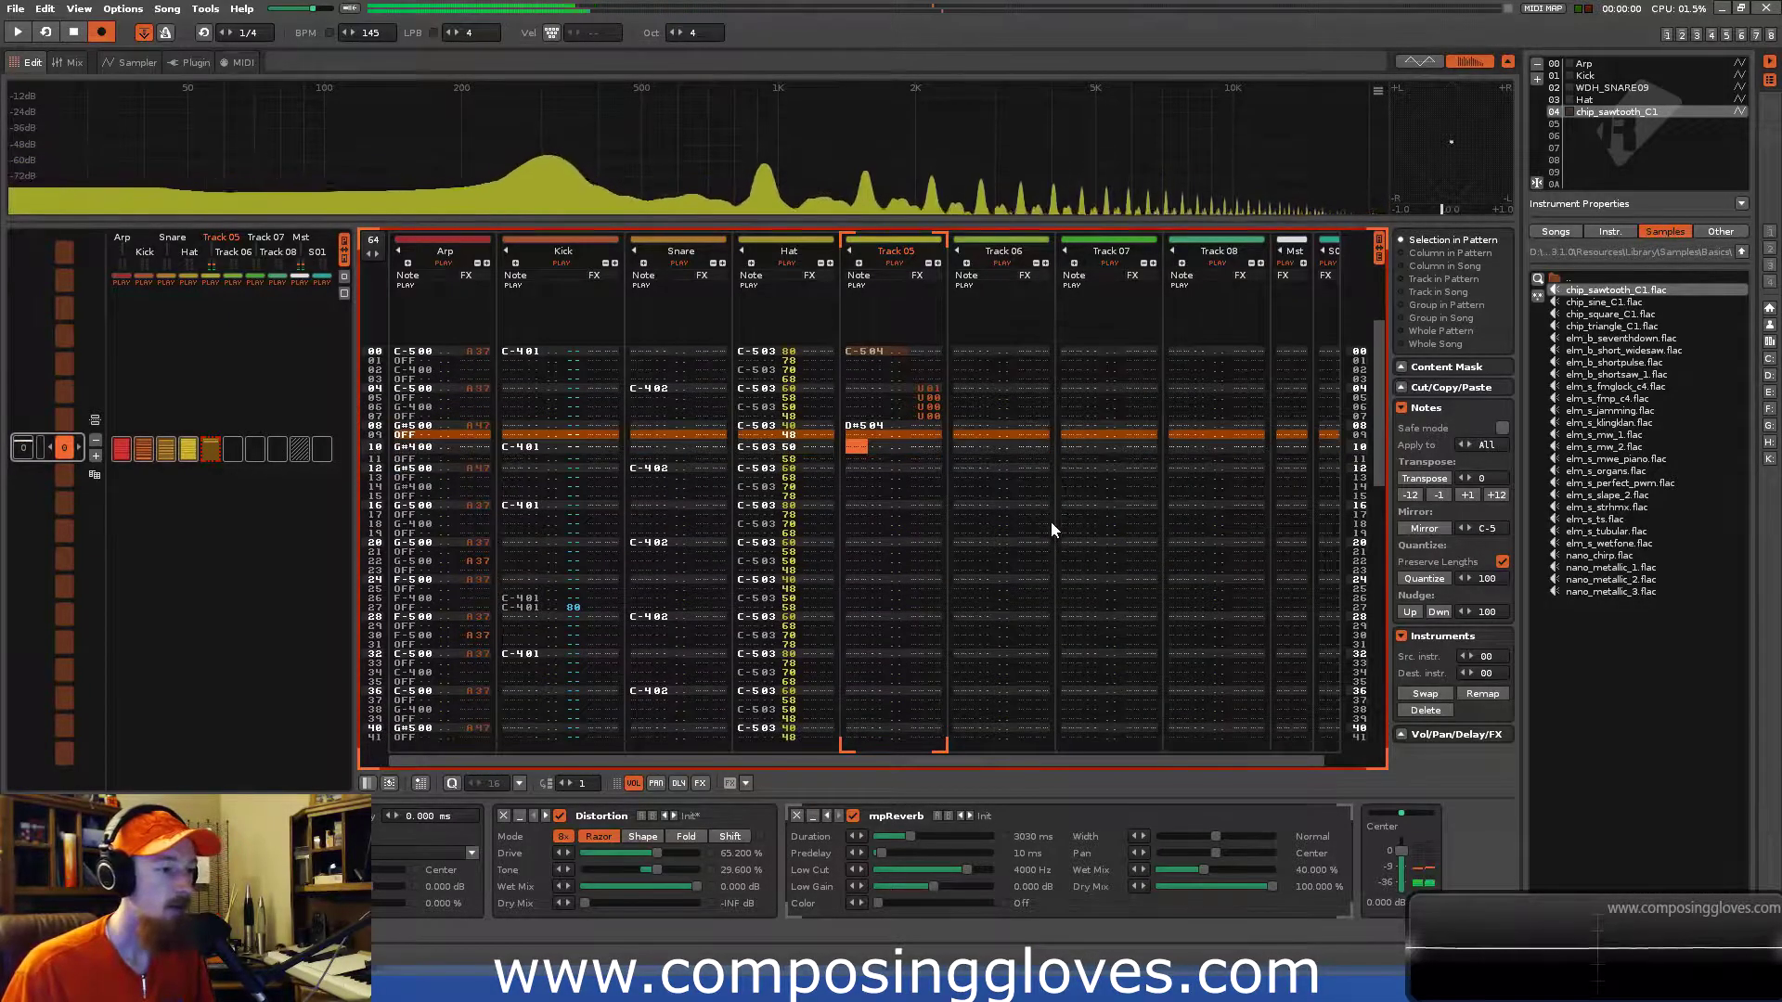
{"action": "key", "text": "a"}
{"action": "key", "text": "Up"}
{"action": "key", "text": "Up"}
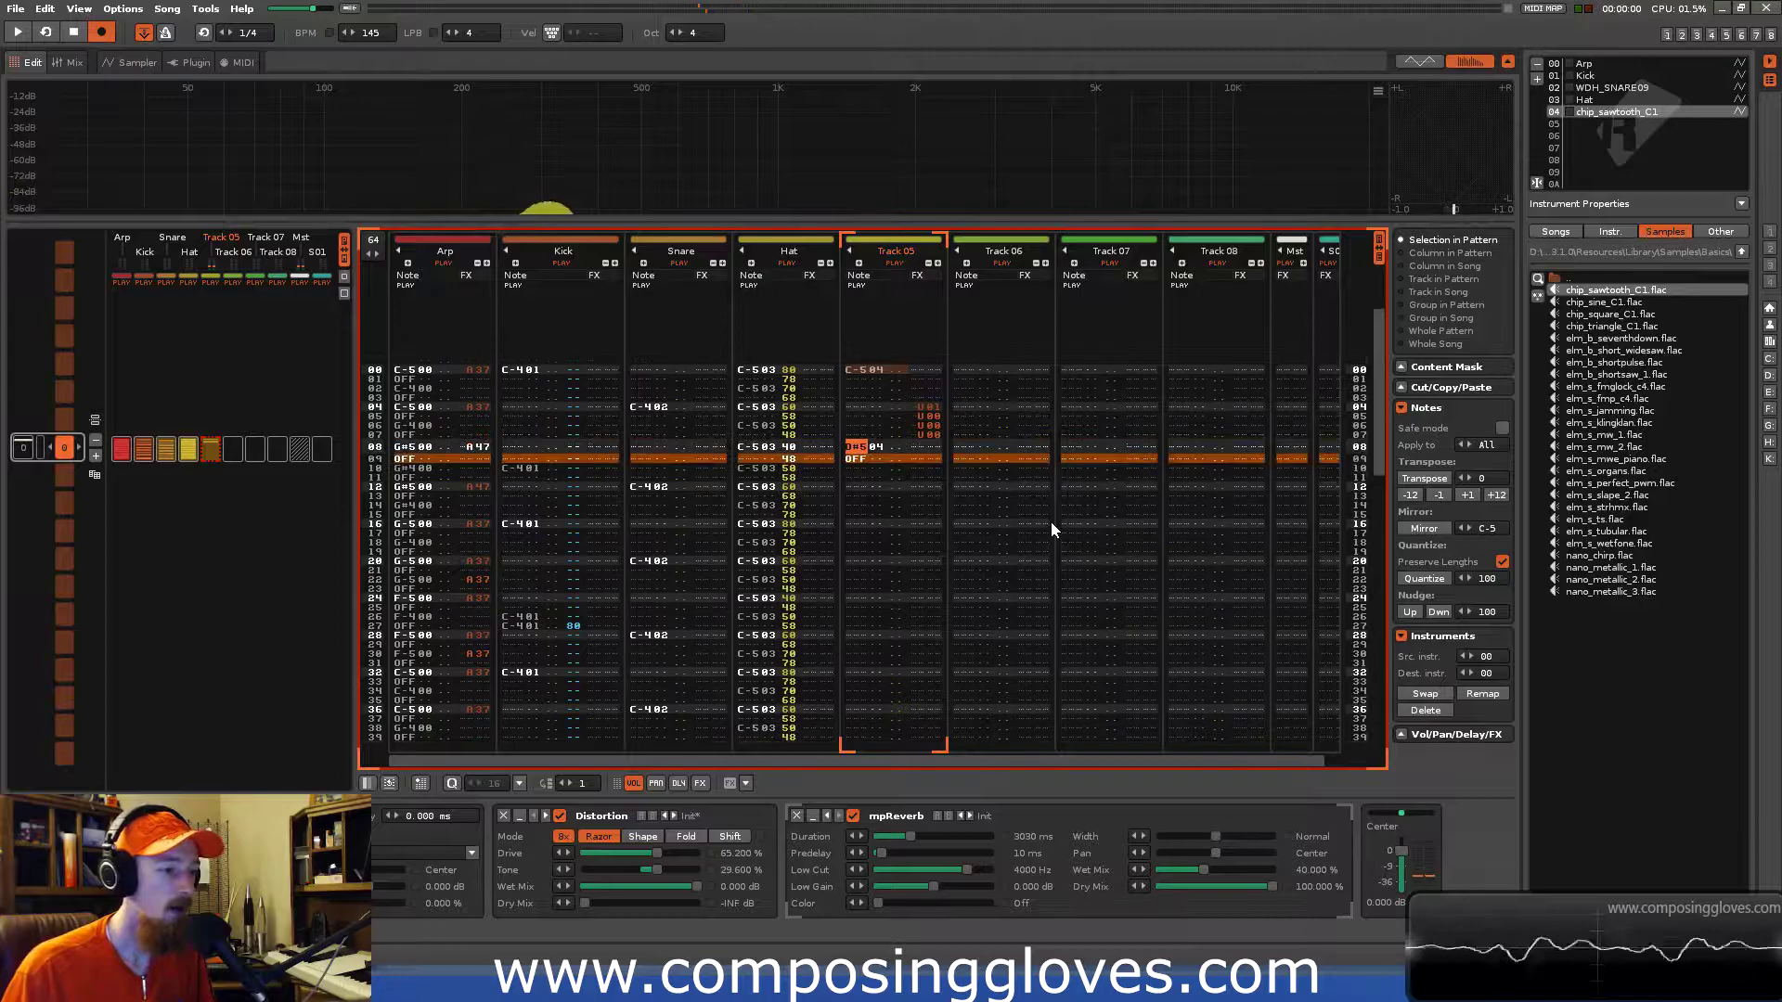
{"action": "key", "text": "Down"}
{"action": "key", "text": "Down"}
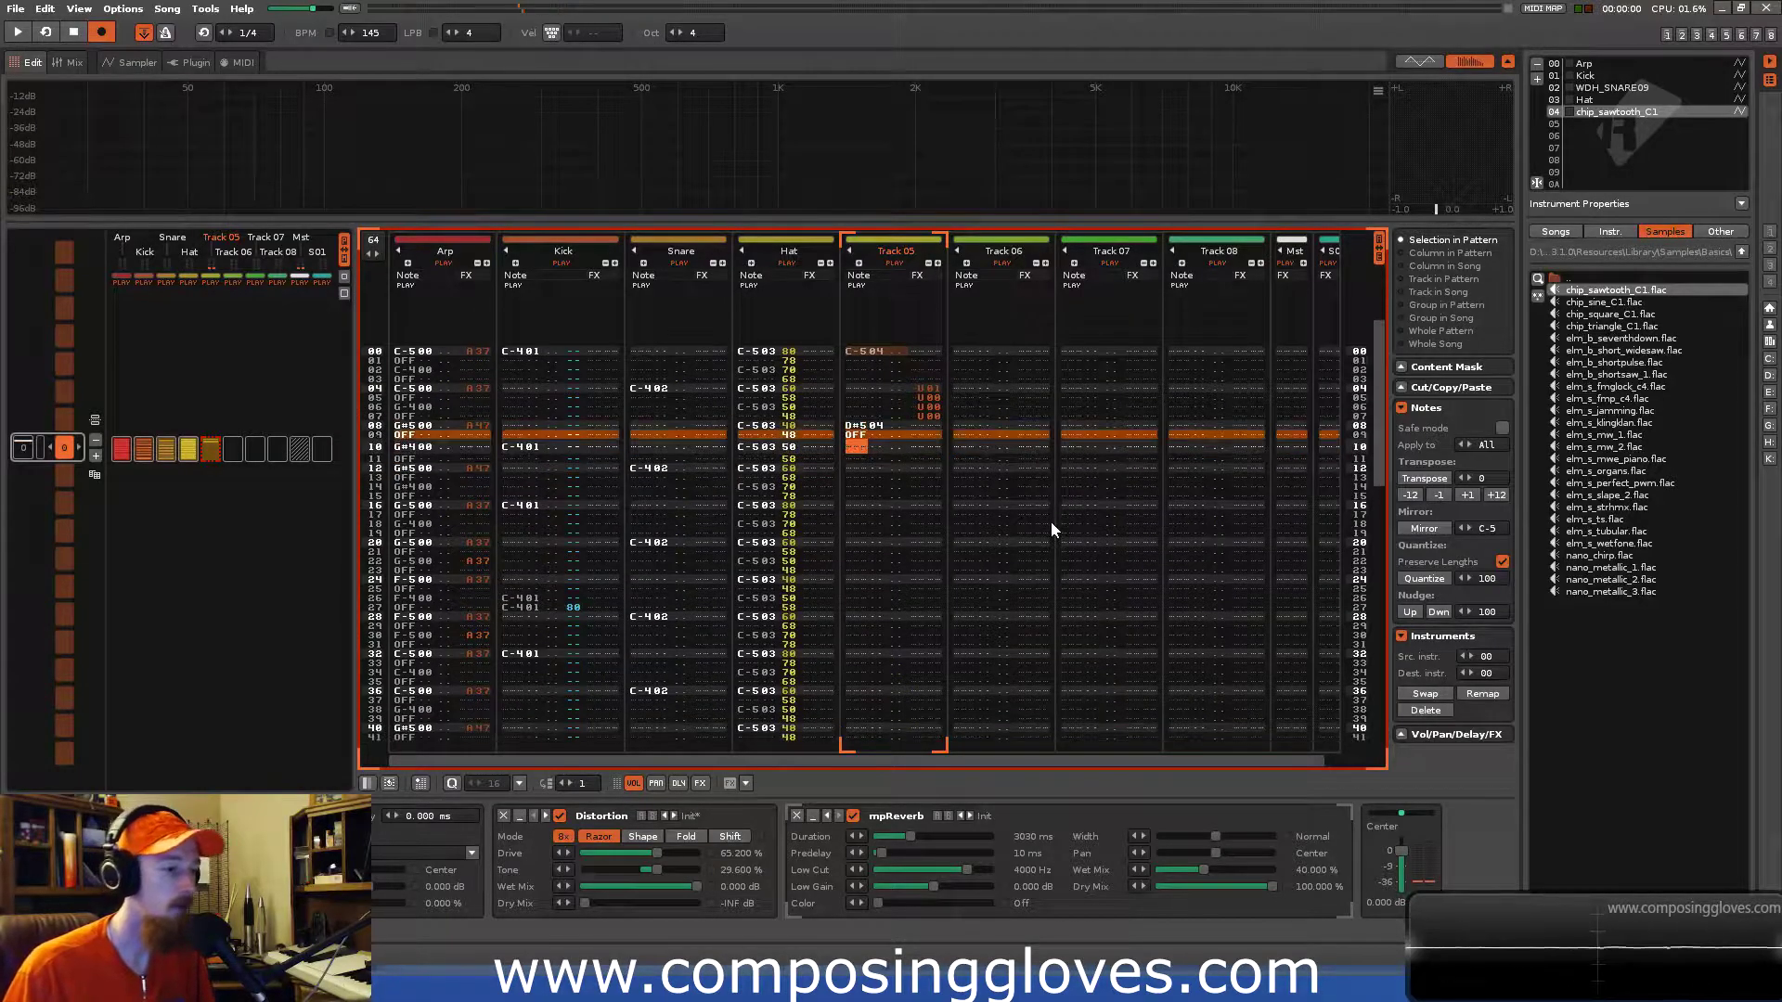
Try an F-5 note on row 10 and a G-5 note on row 11 of Track 05.
{"action": "key", "text": "r"}
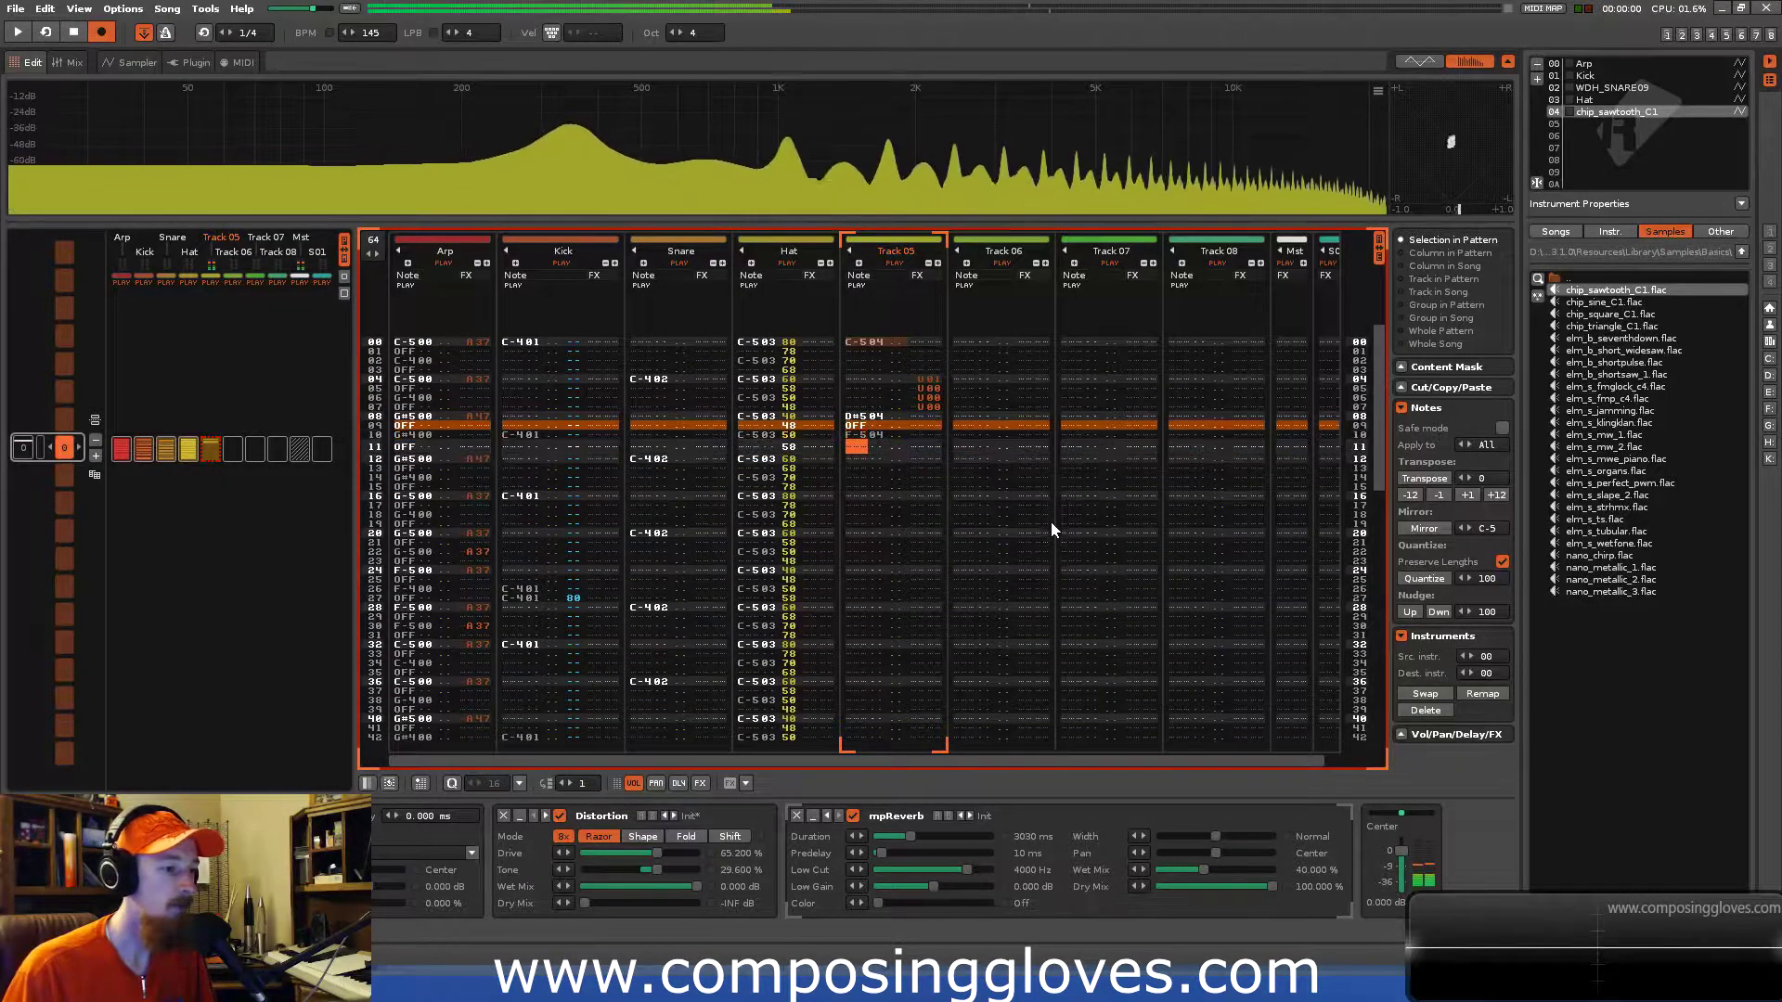
{"action": "key", "text": "3"}
{"action": "key", "text": "Up"}
{"action": "key", "text": "t"}
{"action": "key", "text": "Up"}
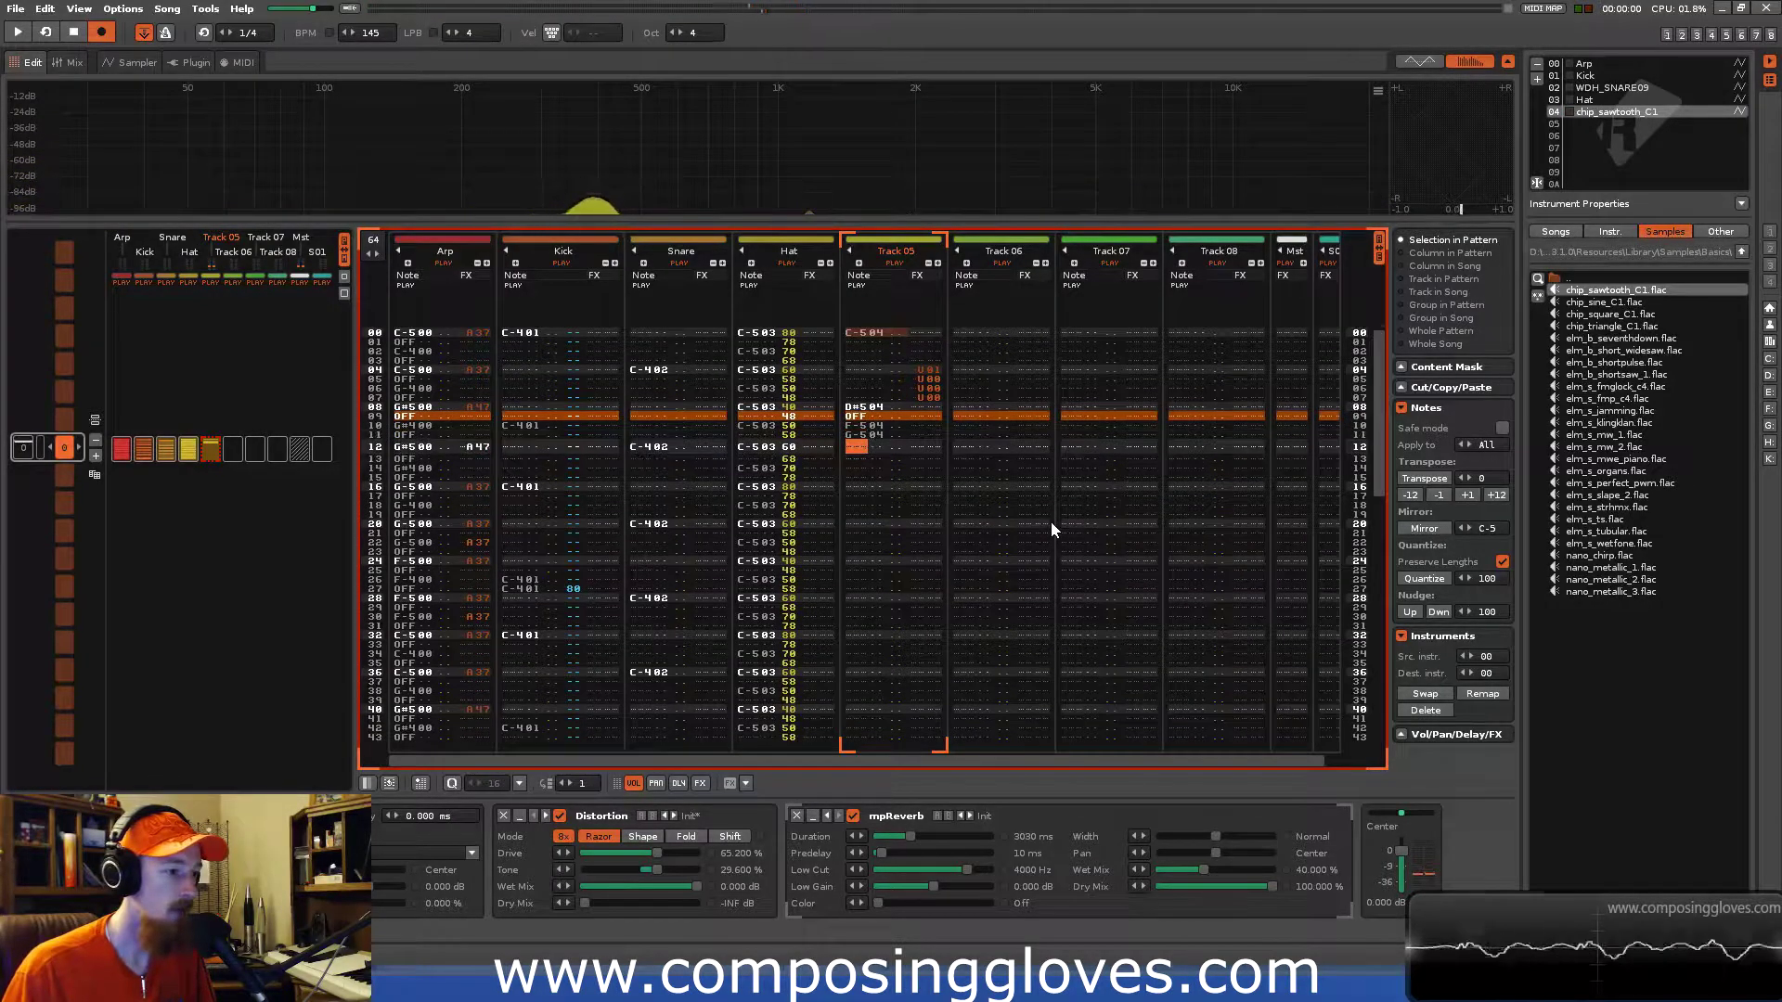
Enter G#5 on row 10 and C-5 on row 11 of Track 05, with a note-off on row 09.
{"action": "key", "text": "q"}
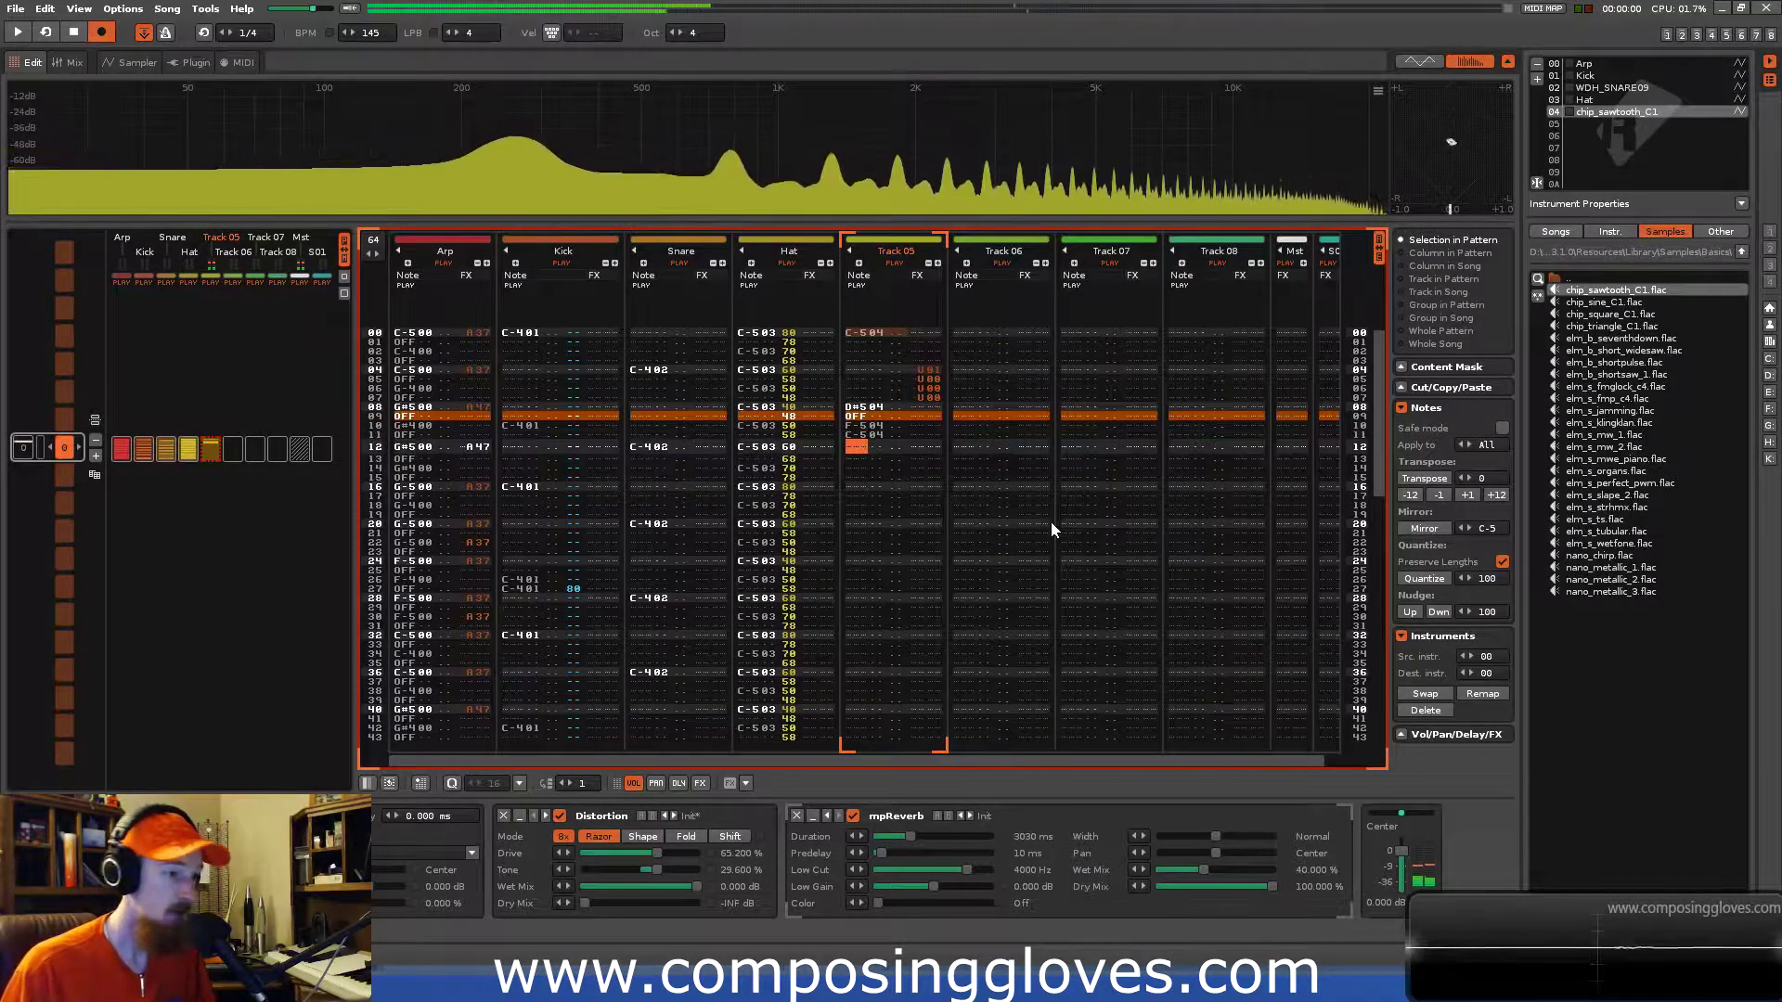
{"action": "key", "text": "Up"}
{"action": "key", "text": "Up"}
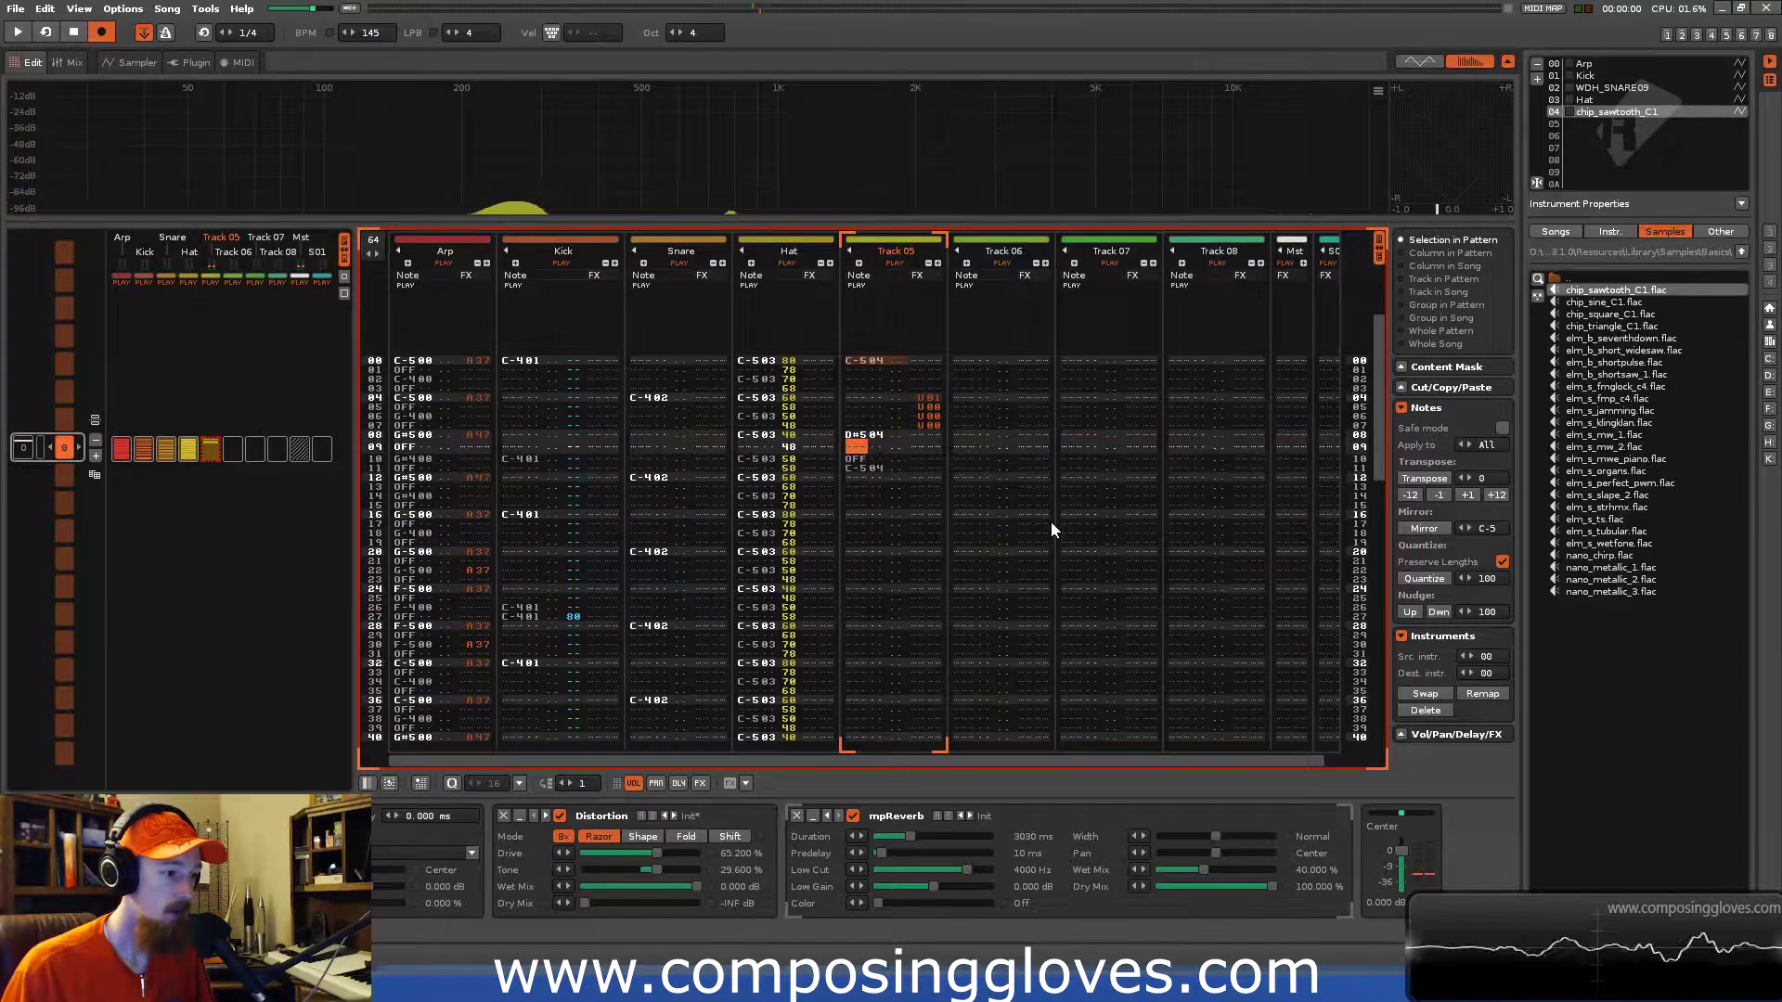
{"action": "key", "text": "q"}
{"action": "key", "text": "Caps_Lock"}
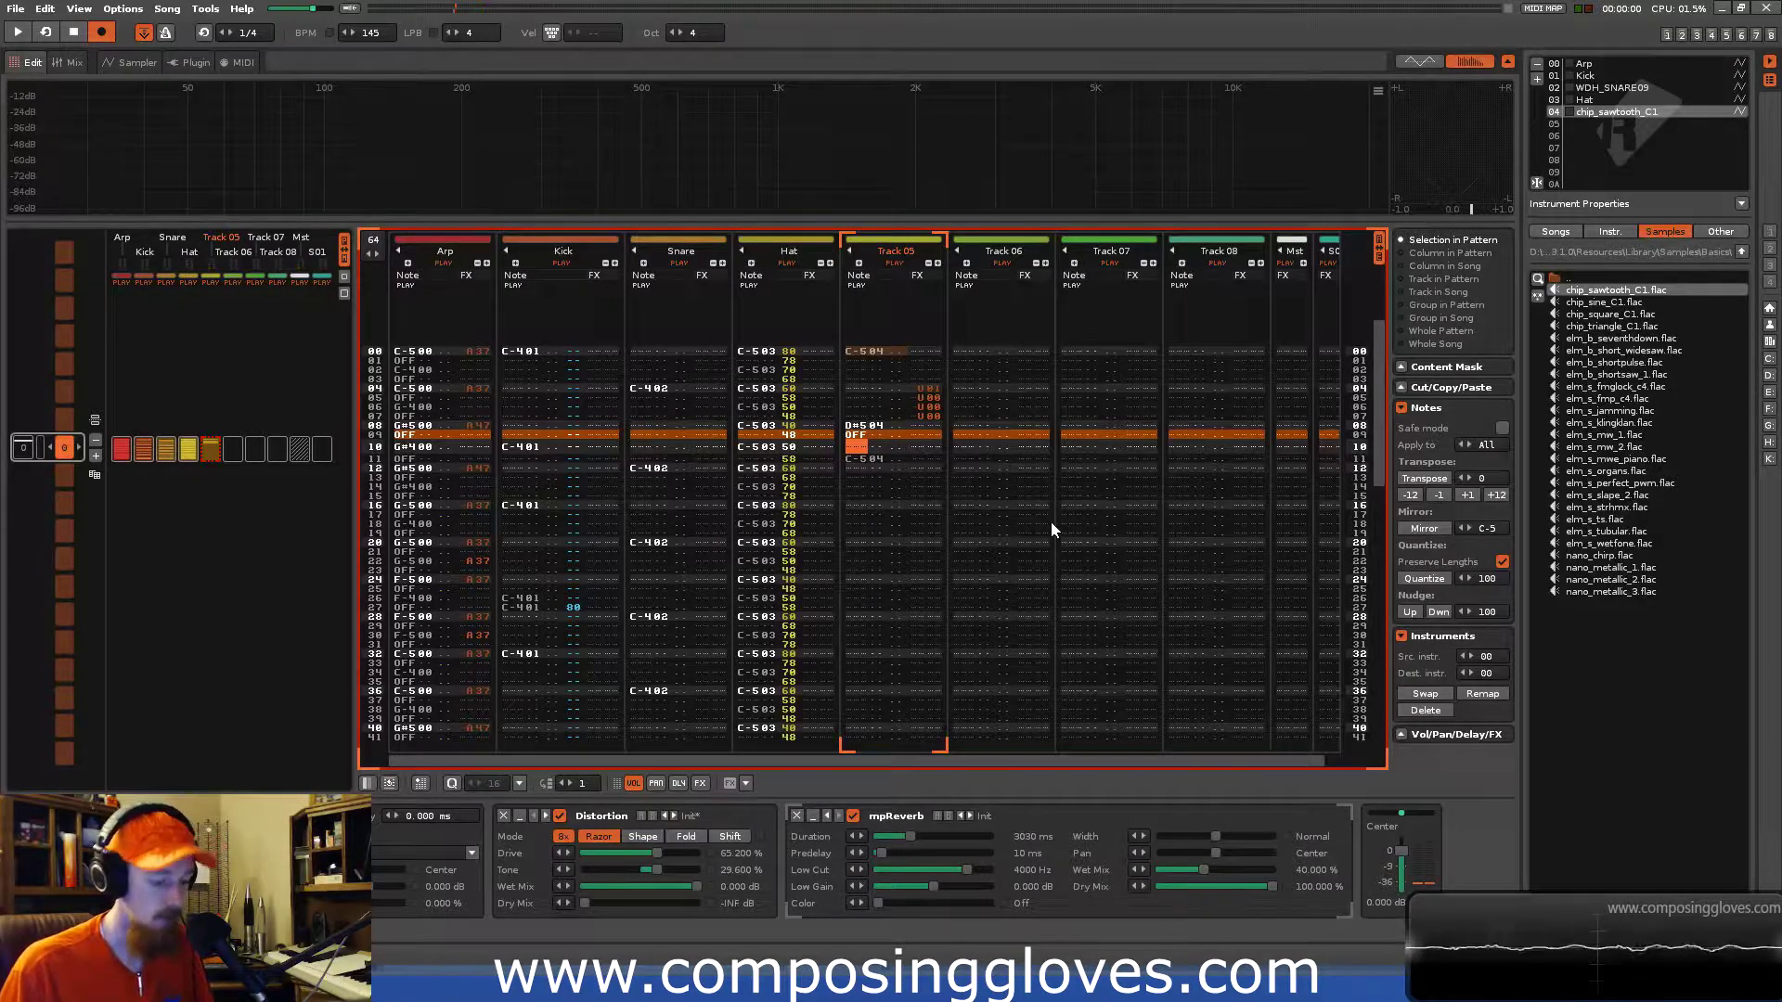
{"action": "key", "text": "6"}
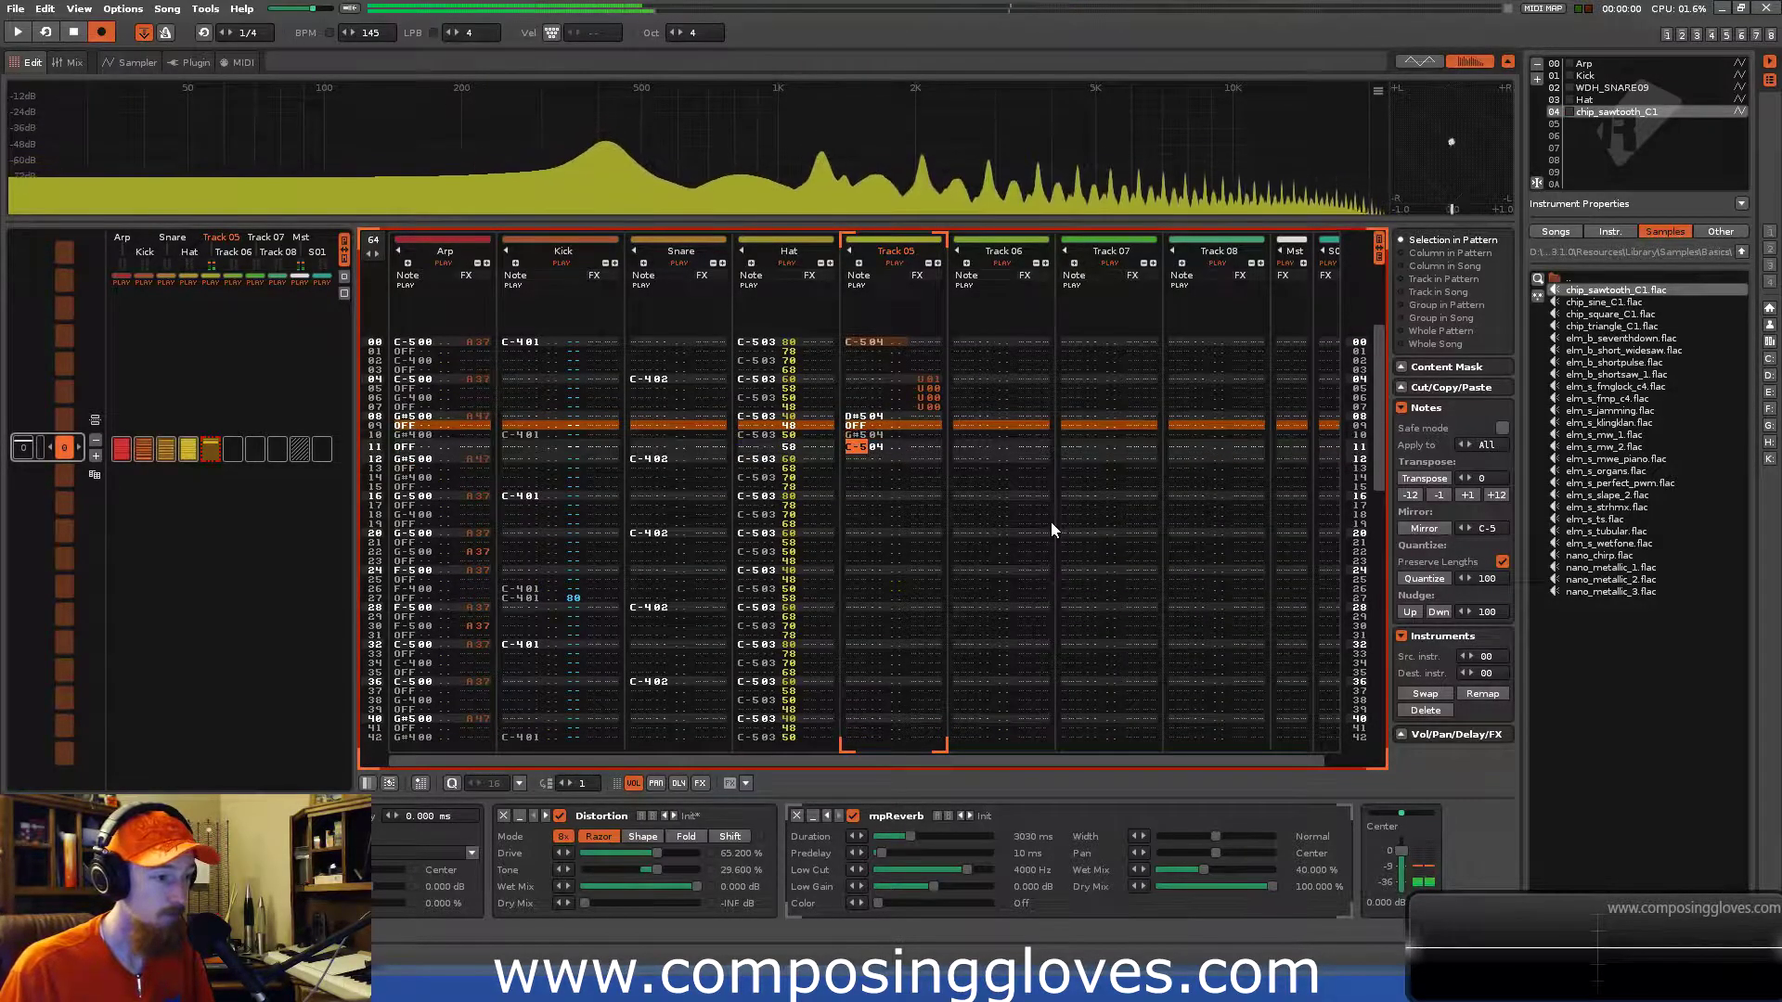
Enter a G-5 note on row 10 of Track 05 and a note-off on row 11.
{"action": "key", "text": "Caps_Lock"}
{"action": "key", "text": "Up"}
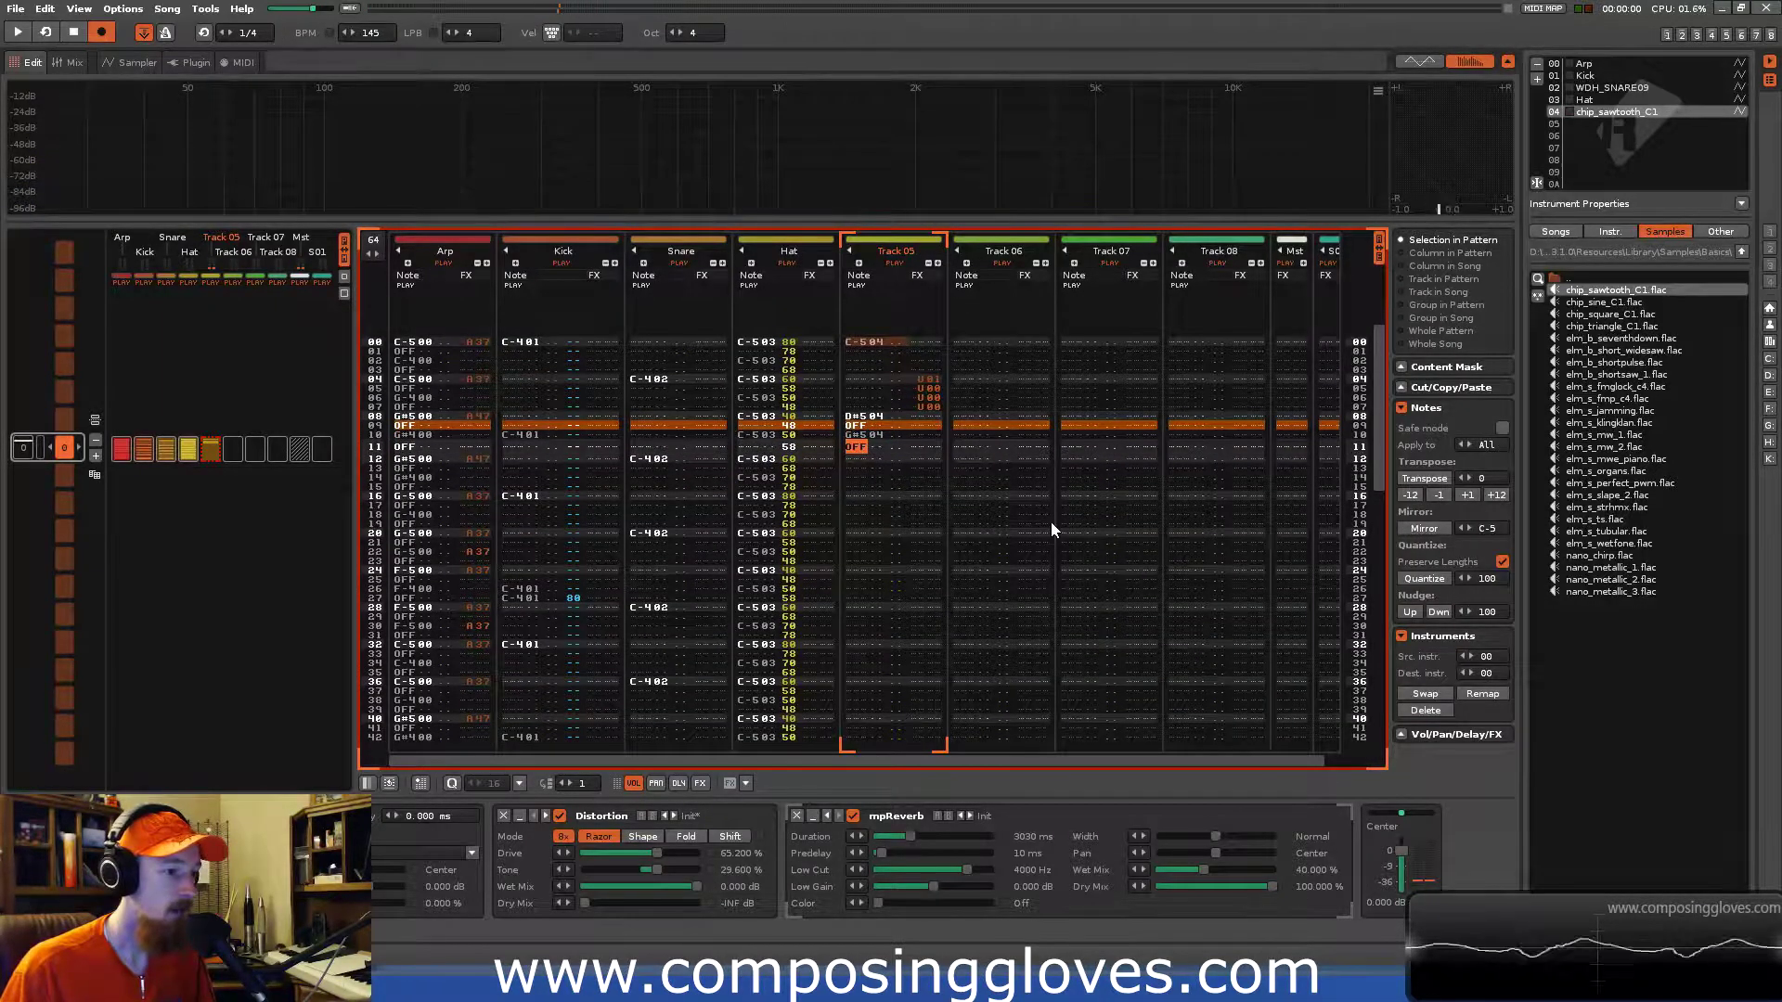
{"action": "key", "text": "Up"}
{"action": "key", "text": "5"}
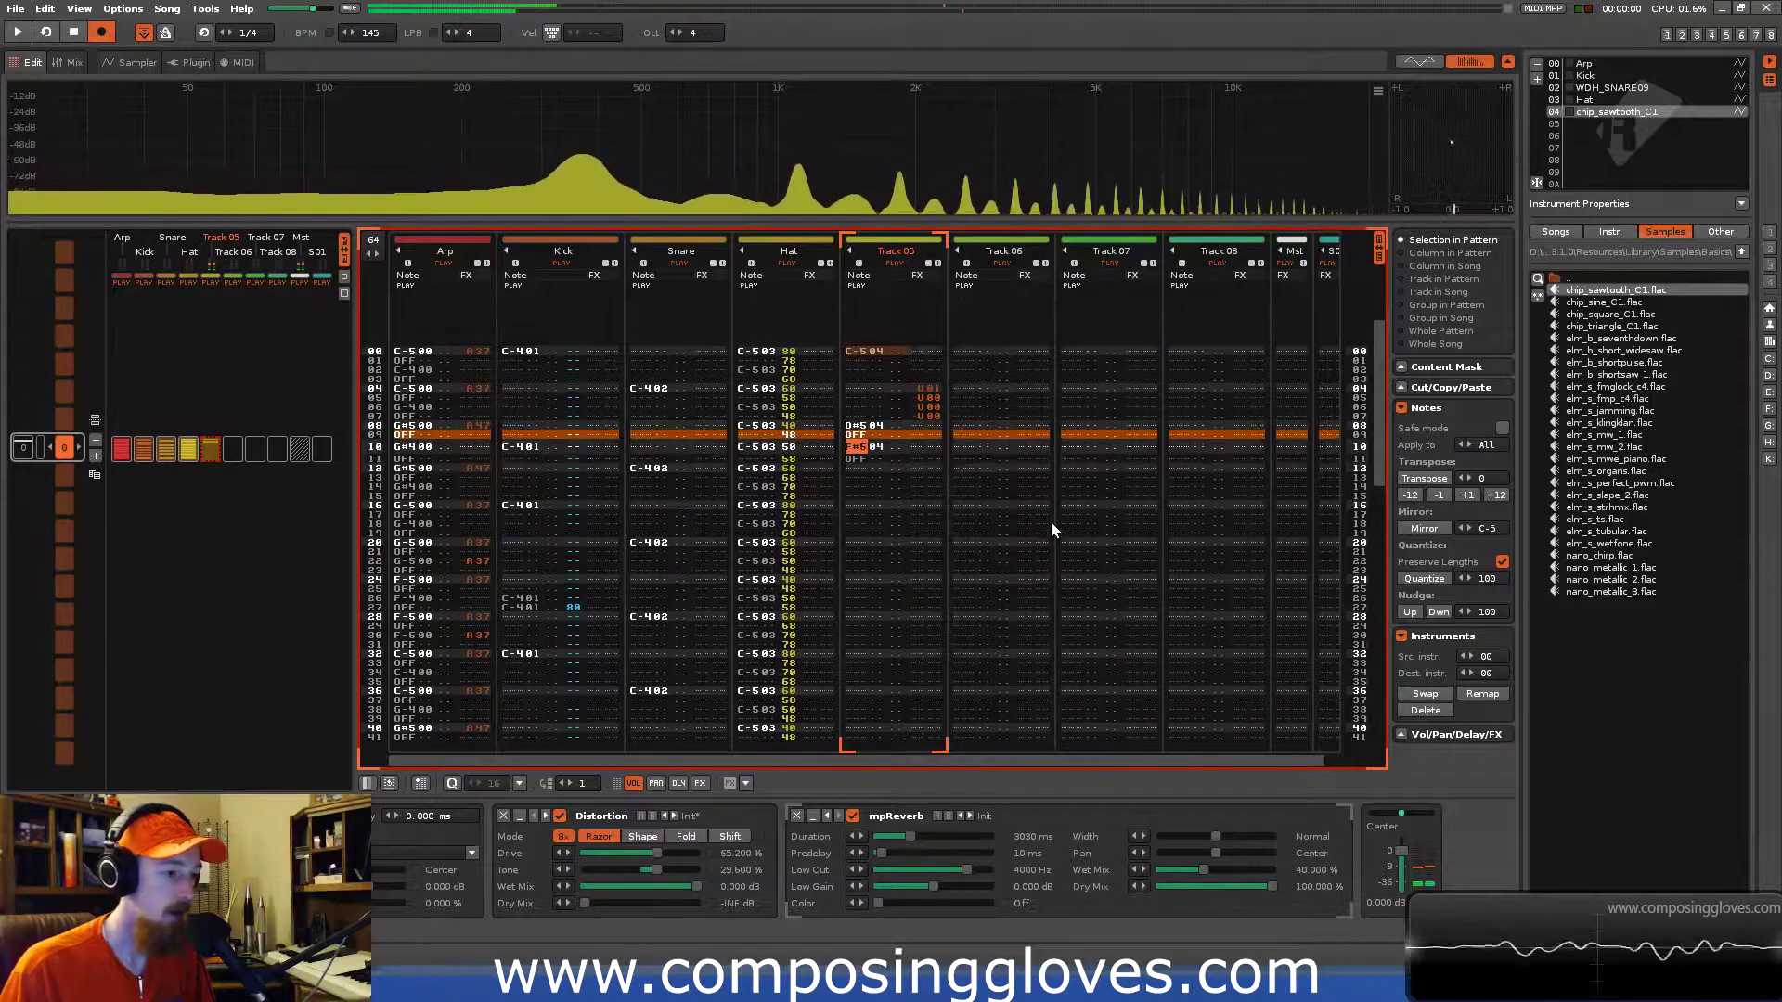
{"action": "key", "text": "t"}
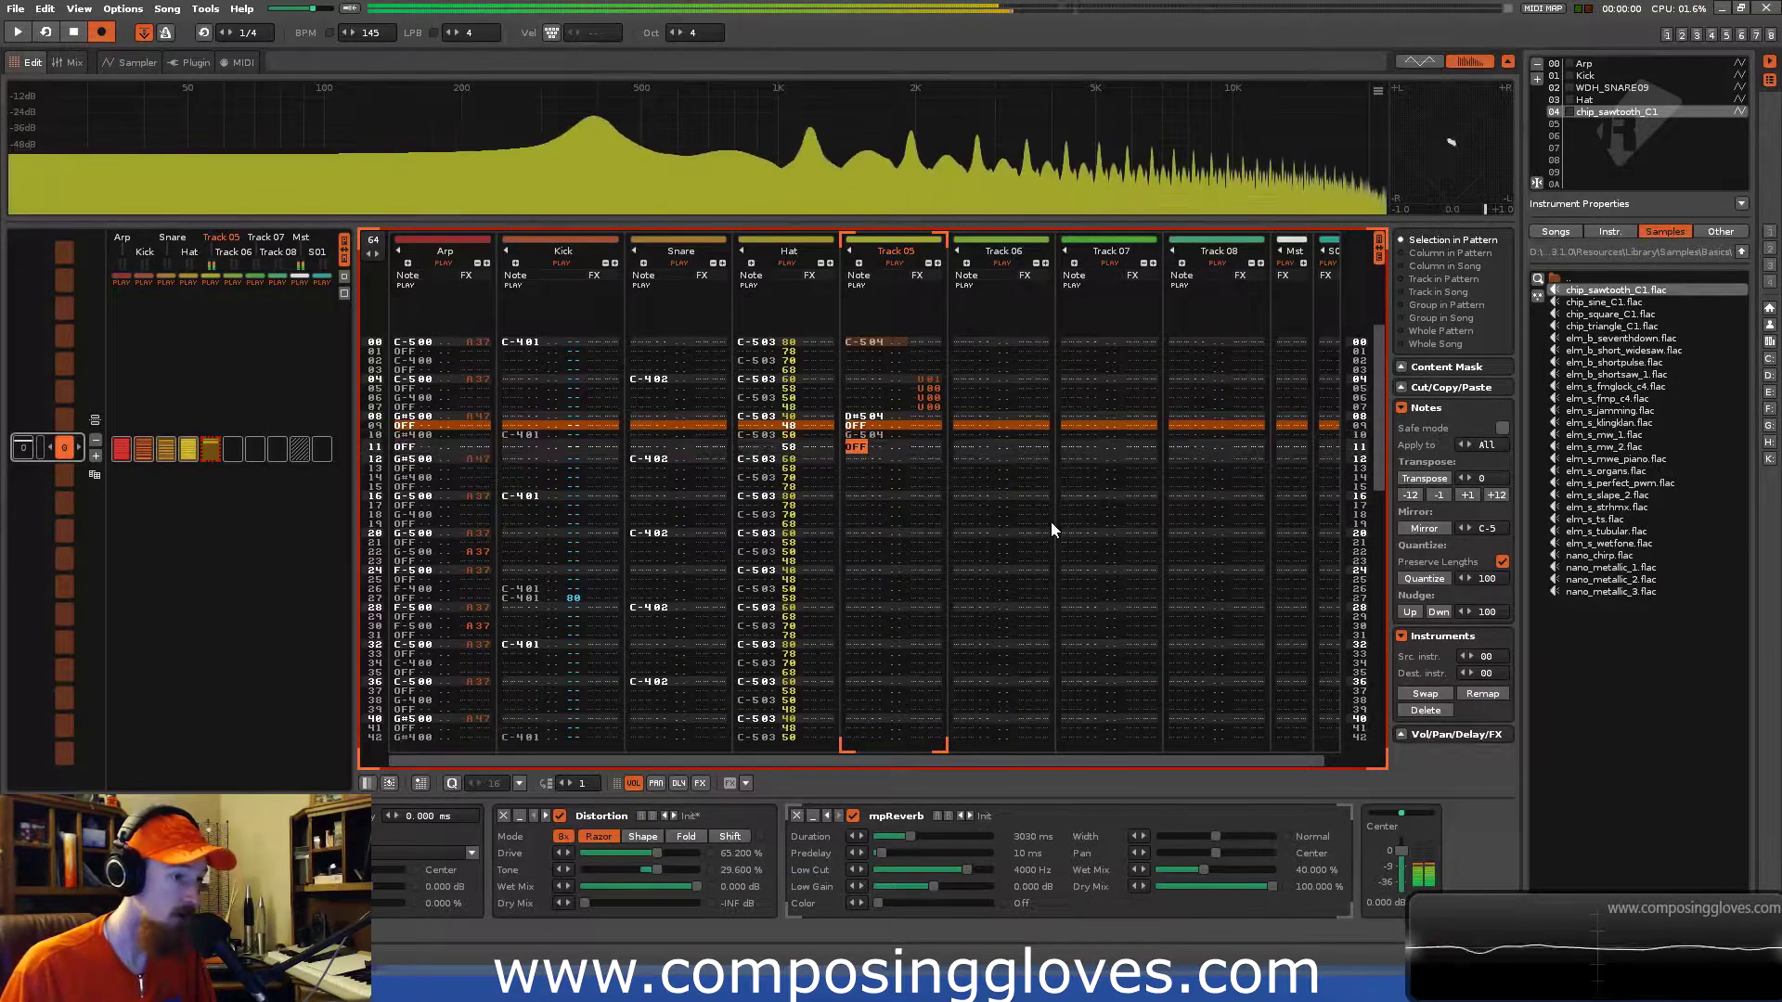
Enter a G#5 note on row 12 of Track 05 and audition the line.
{"action": "key", "text": "Down"}
{"action": "key", "text": "6"}
{"action": "key", "text": "Up"}
{"action": "key", "text": "space"}
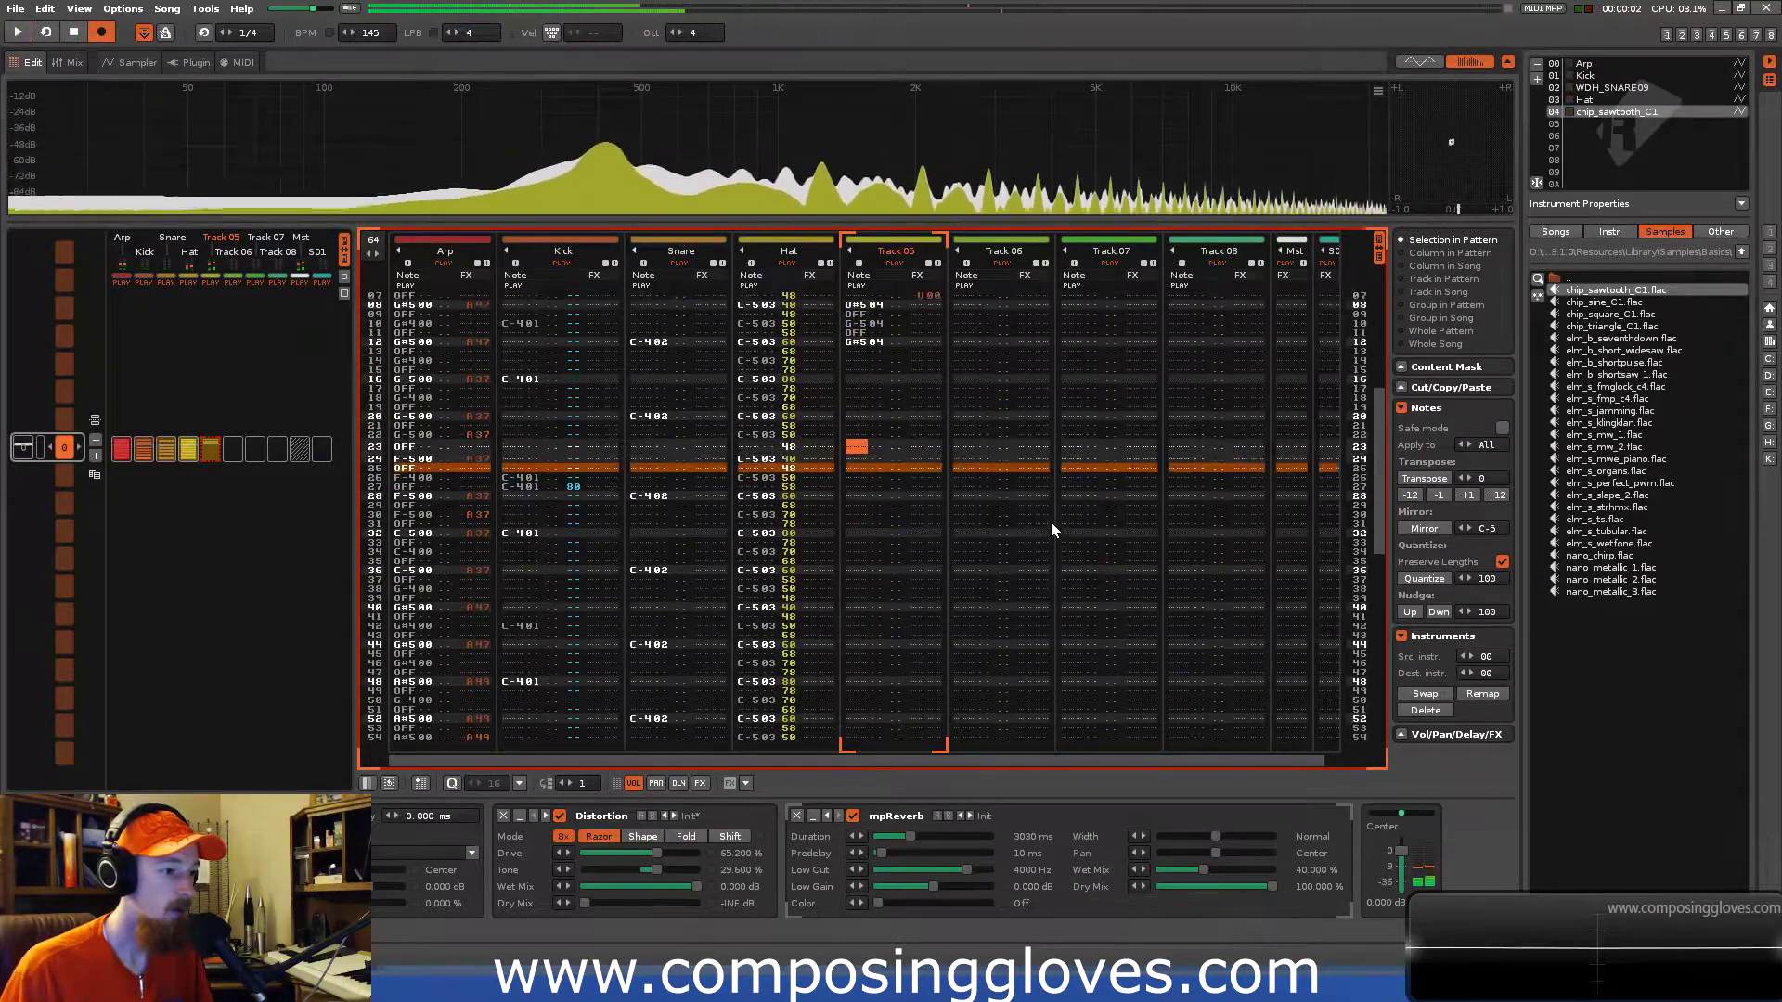
{"action": "key", "text": "space"}
Enter pitch slide-down commands on rows 22 to 24 of Track 05: D10 on row 22 and D00 on the two rows below.
{"action": "type", "text": "ddd"}
{"action": "key", "text": "Right"}
{"action": "key", "text": "Up"}
{"action": "key", "text": "Up"}
{"action": "key", "text": "Up"}
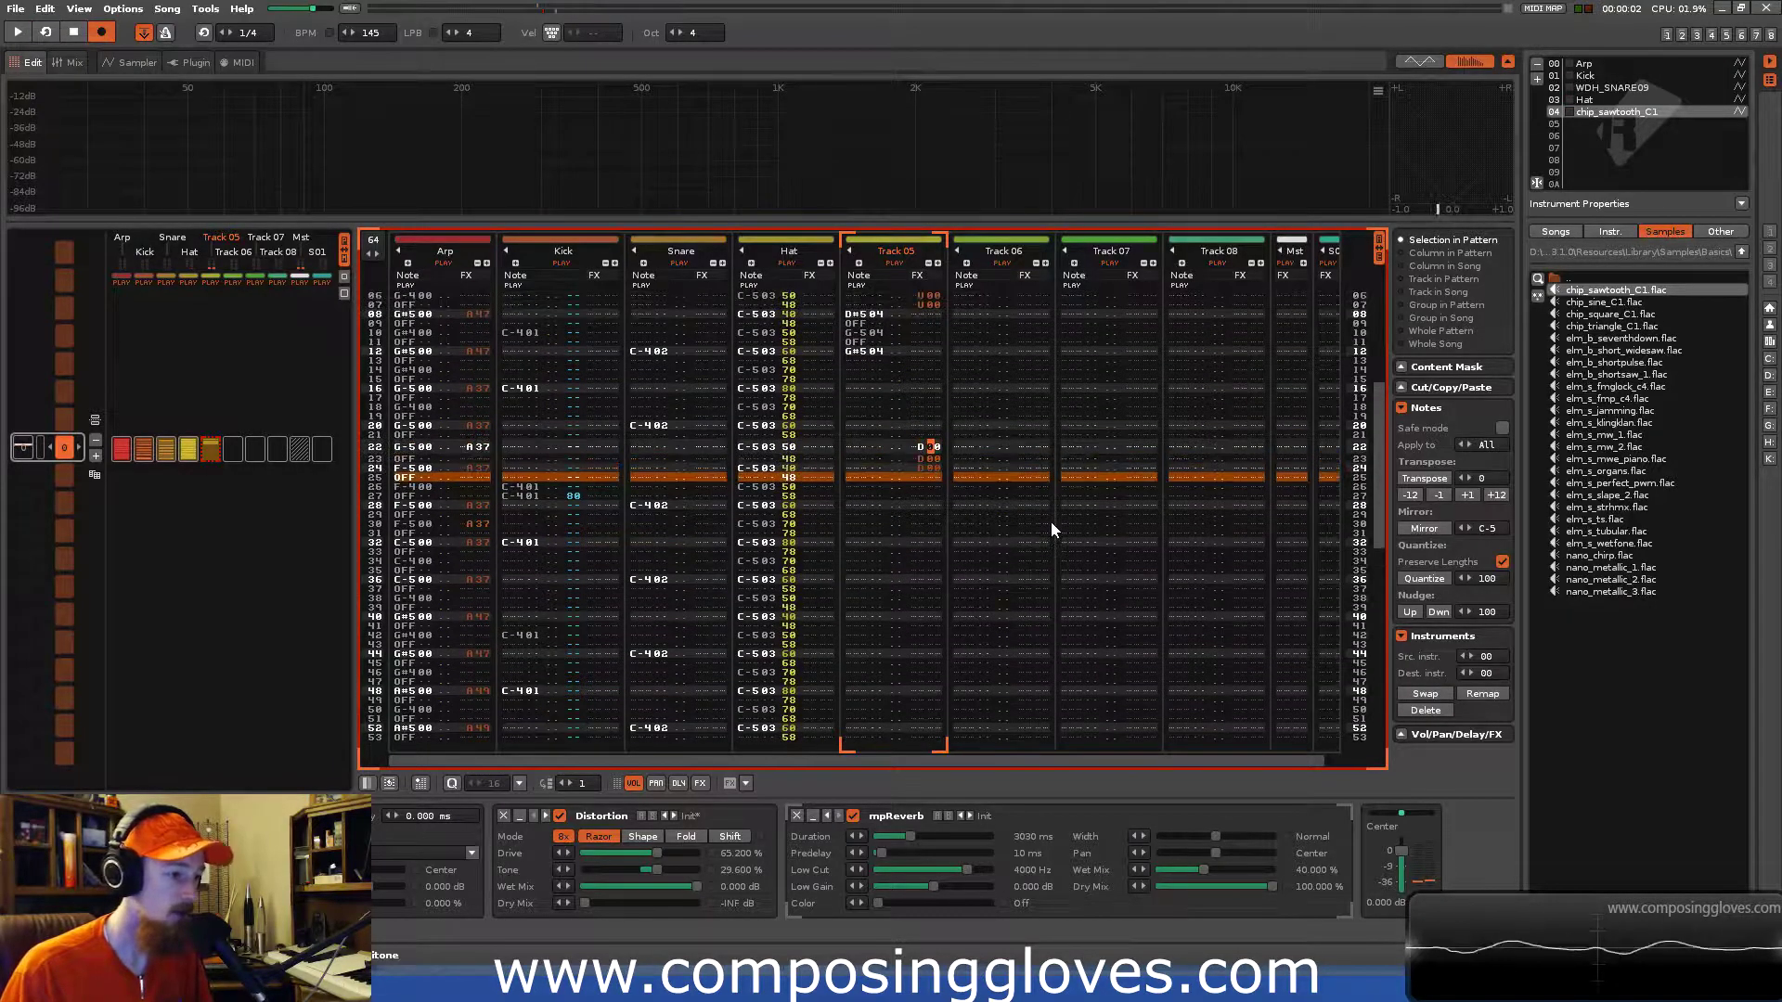
{"action": "type", "text": "1"}
Enter an F-5 note on row 26 of Track 05 and audition the pattern.
{"action": "key", "text": "Up"}
{"action": "key", "text": "Up"}
{"action": "key", "text": "Down"}
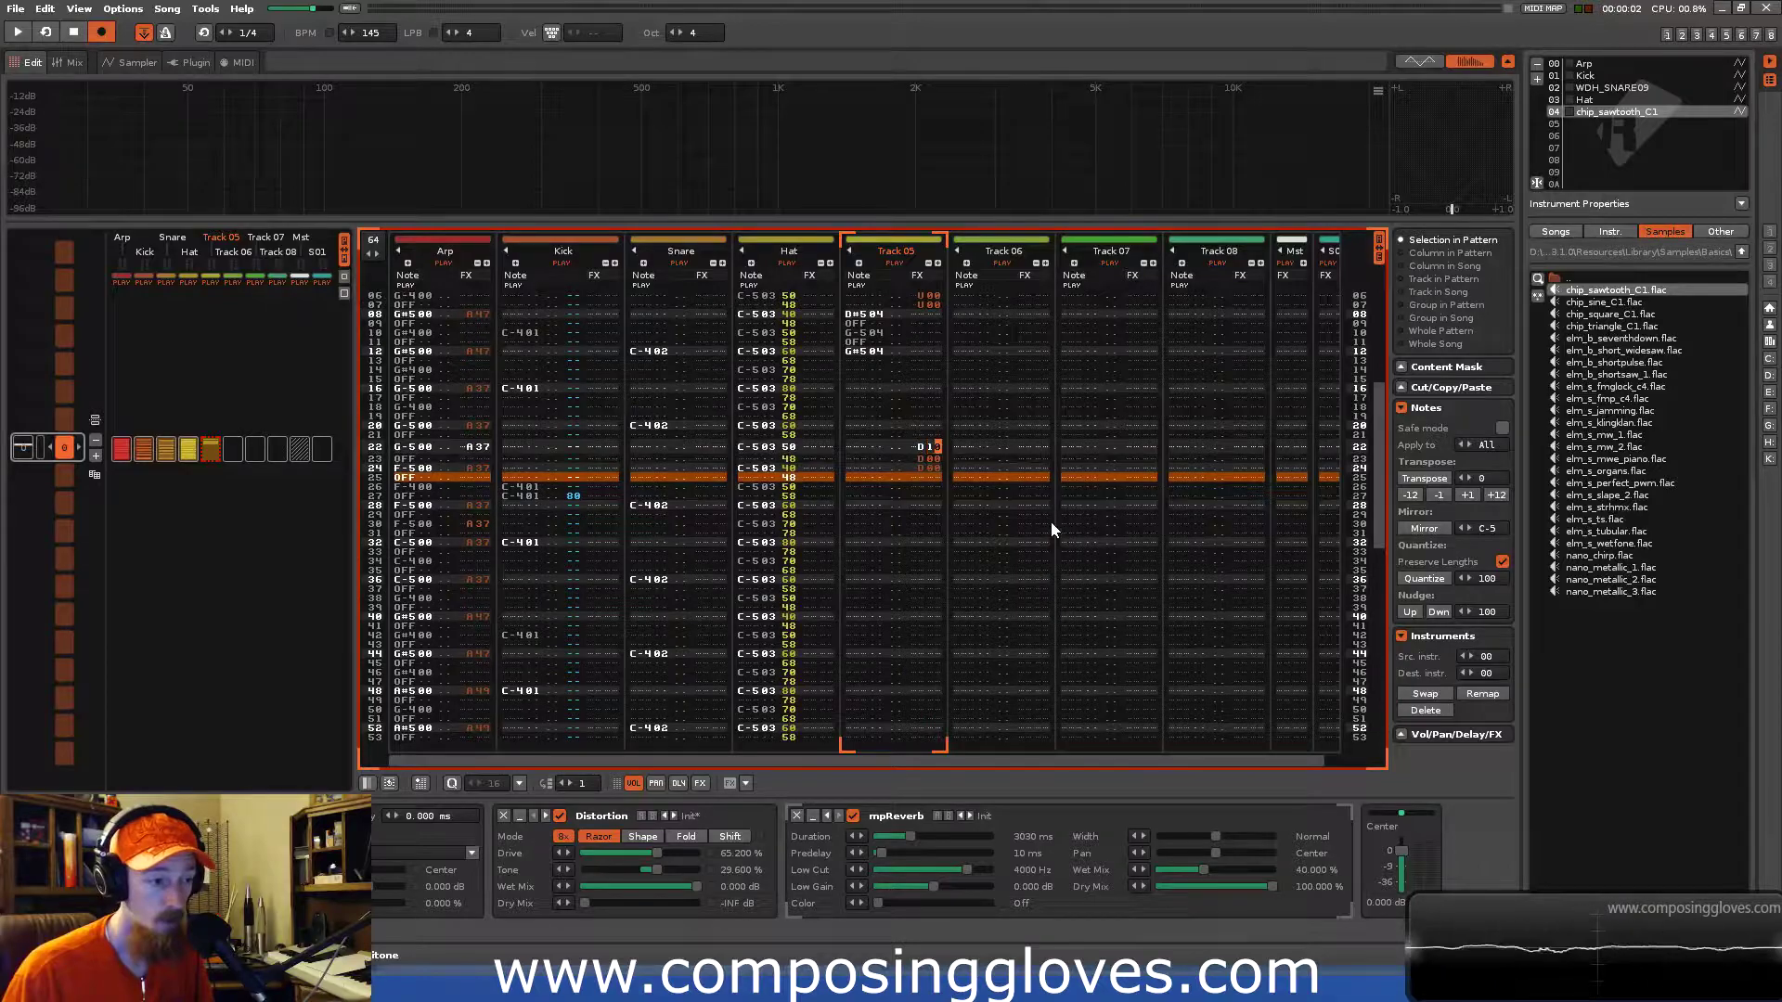
{"action": "key", "text": "Down"}
{"action": "key", "text": "Down"}
{"action": "key", "text": "Down"}
{"action": "key", "text": "Left"}
{"action": "key", "text": "Left"}
{"action": "key", "text": "Left"}
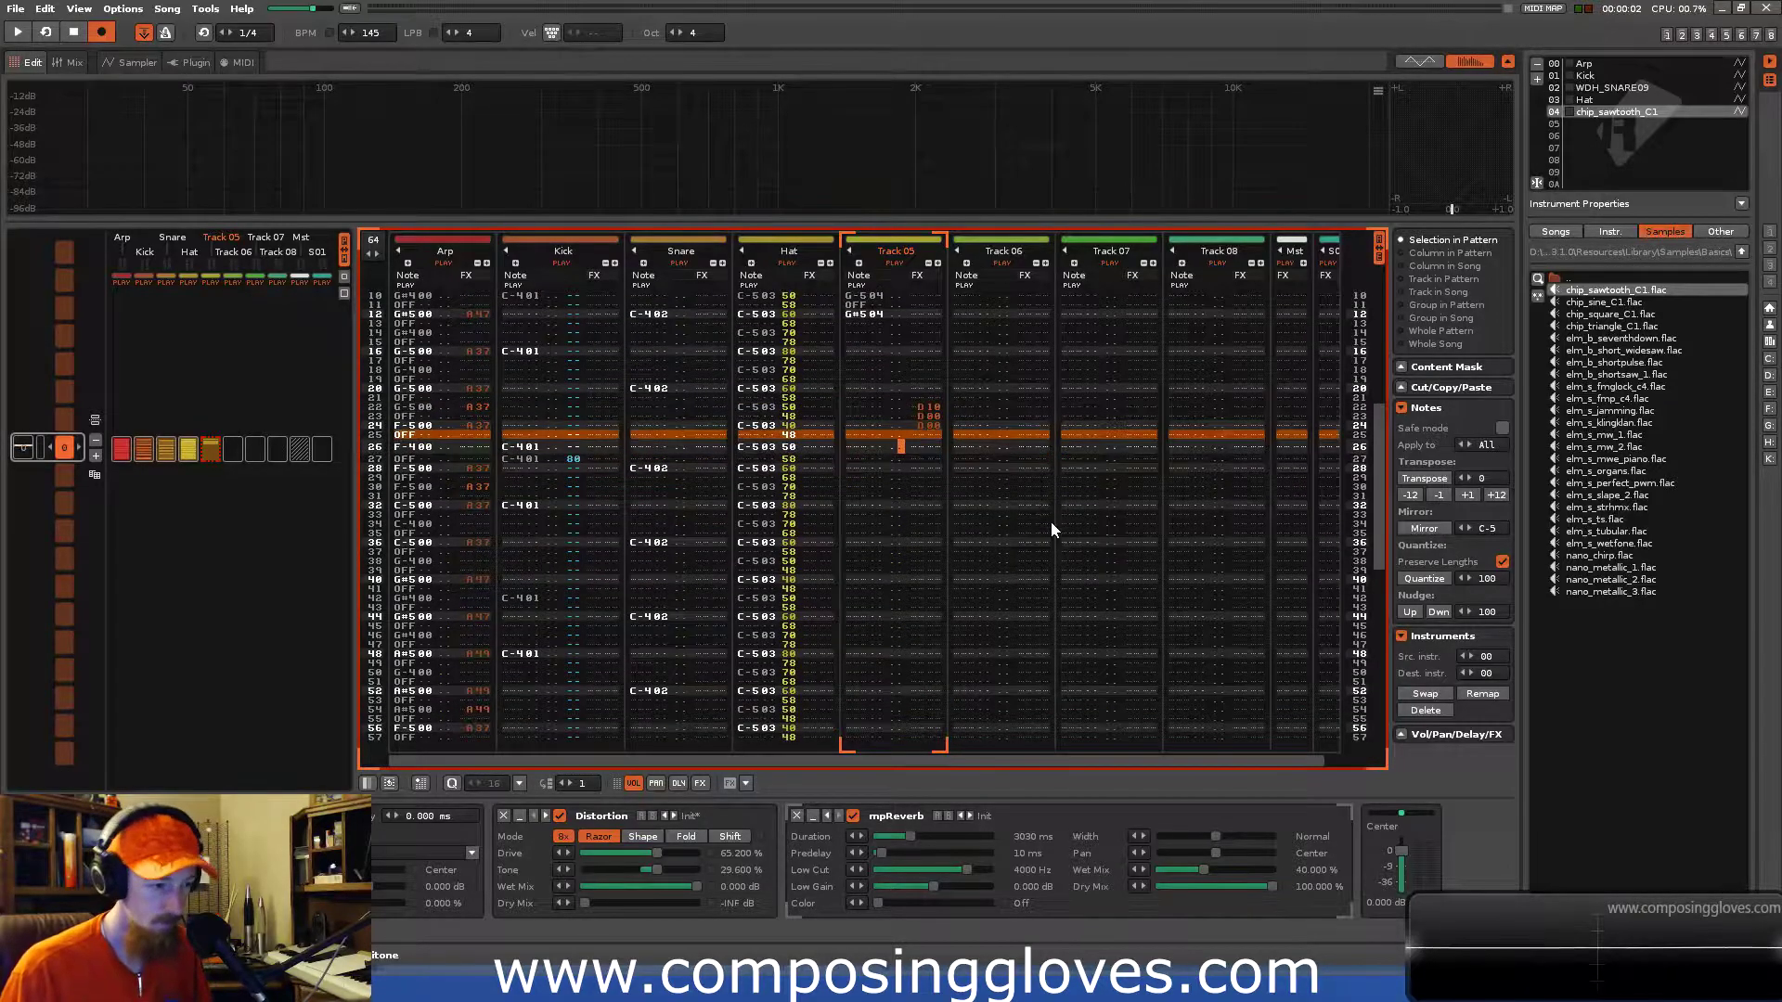
{"action": "key", "text": "Down"}
{"action": "key", "text": "Left"}
{"action": "key", "text": "Left"}
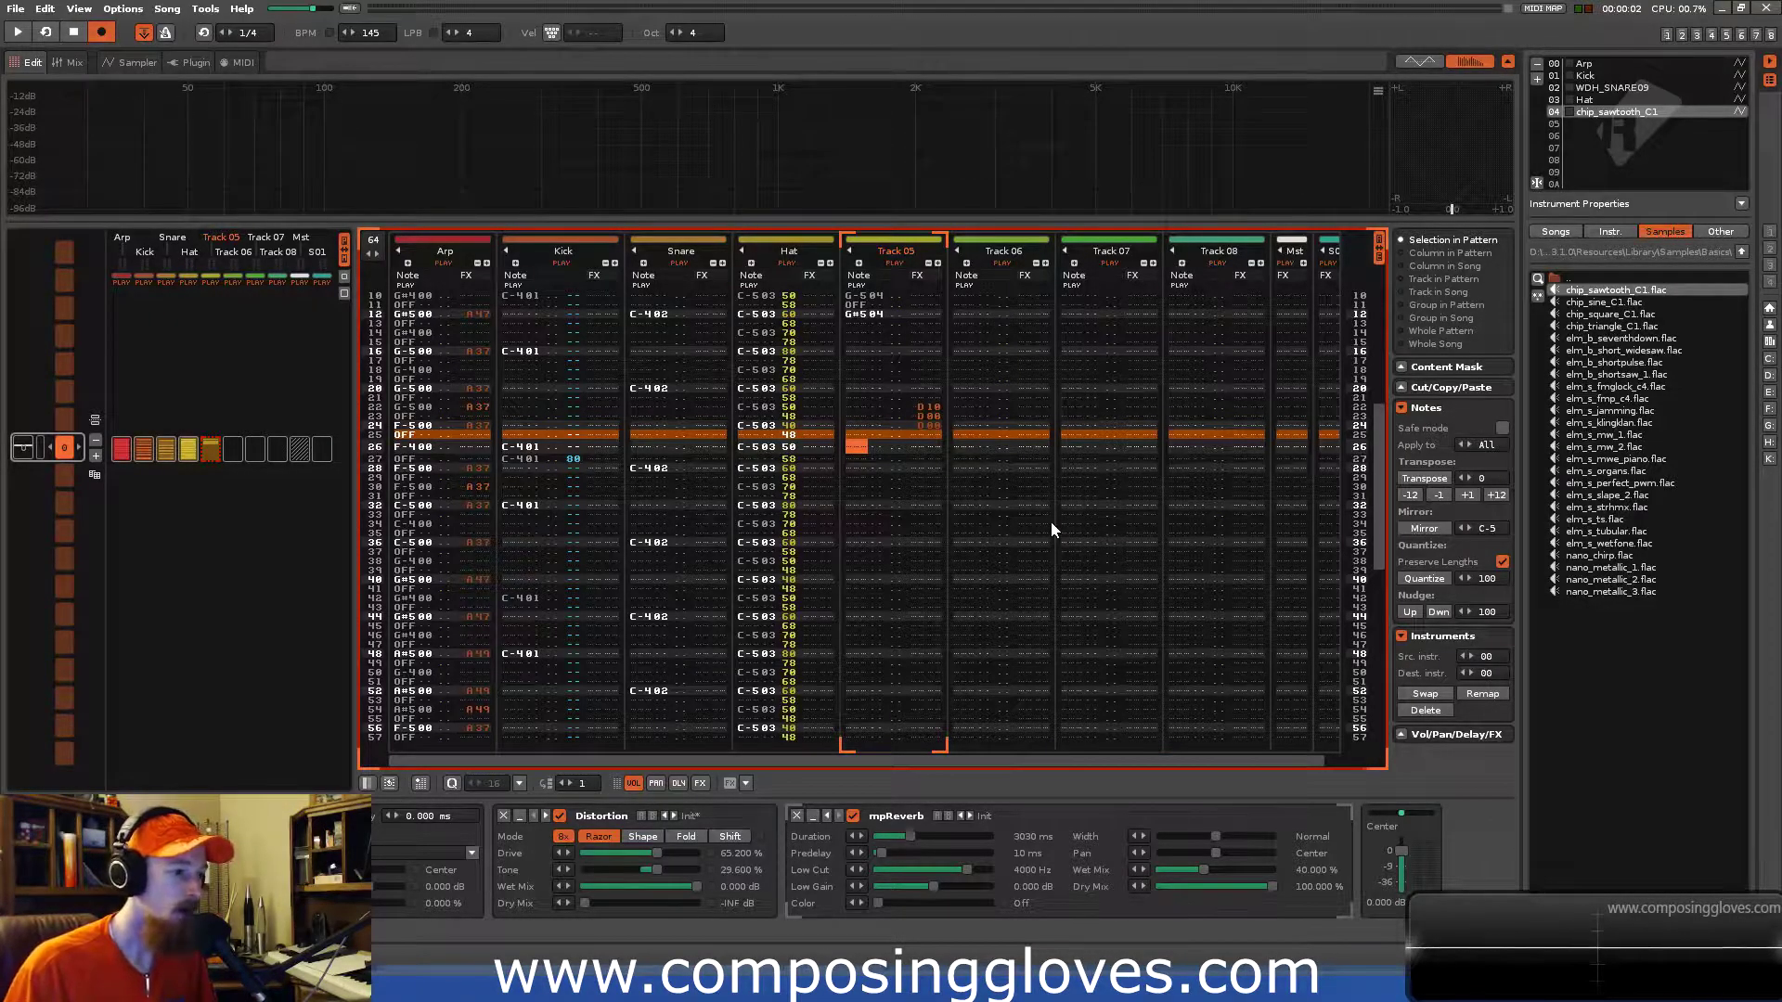
{"action": "key", "text": "r"}
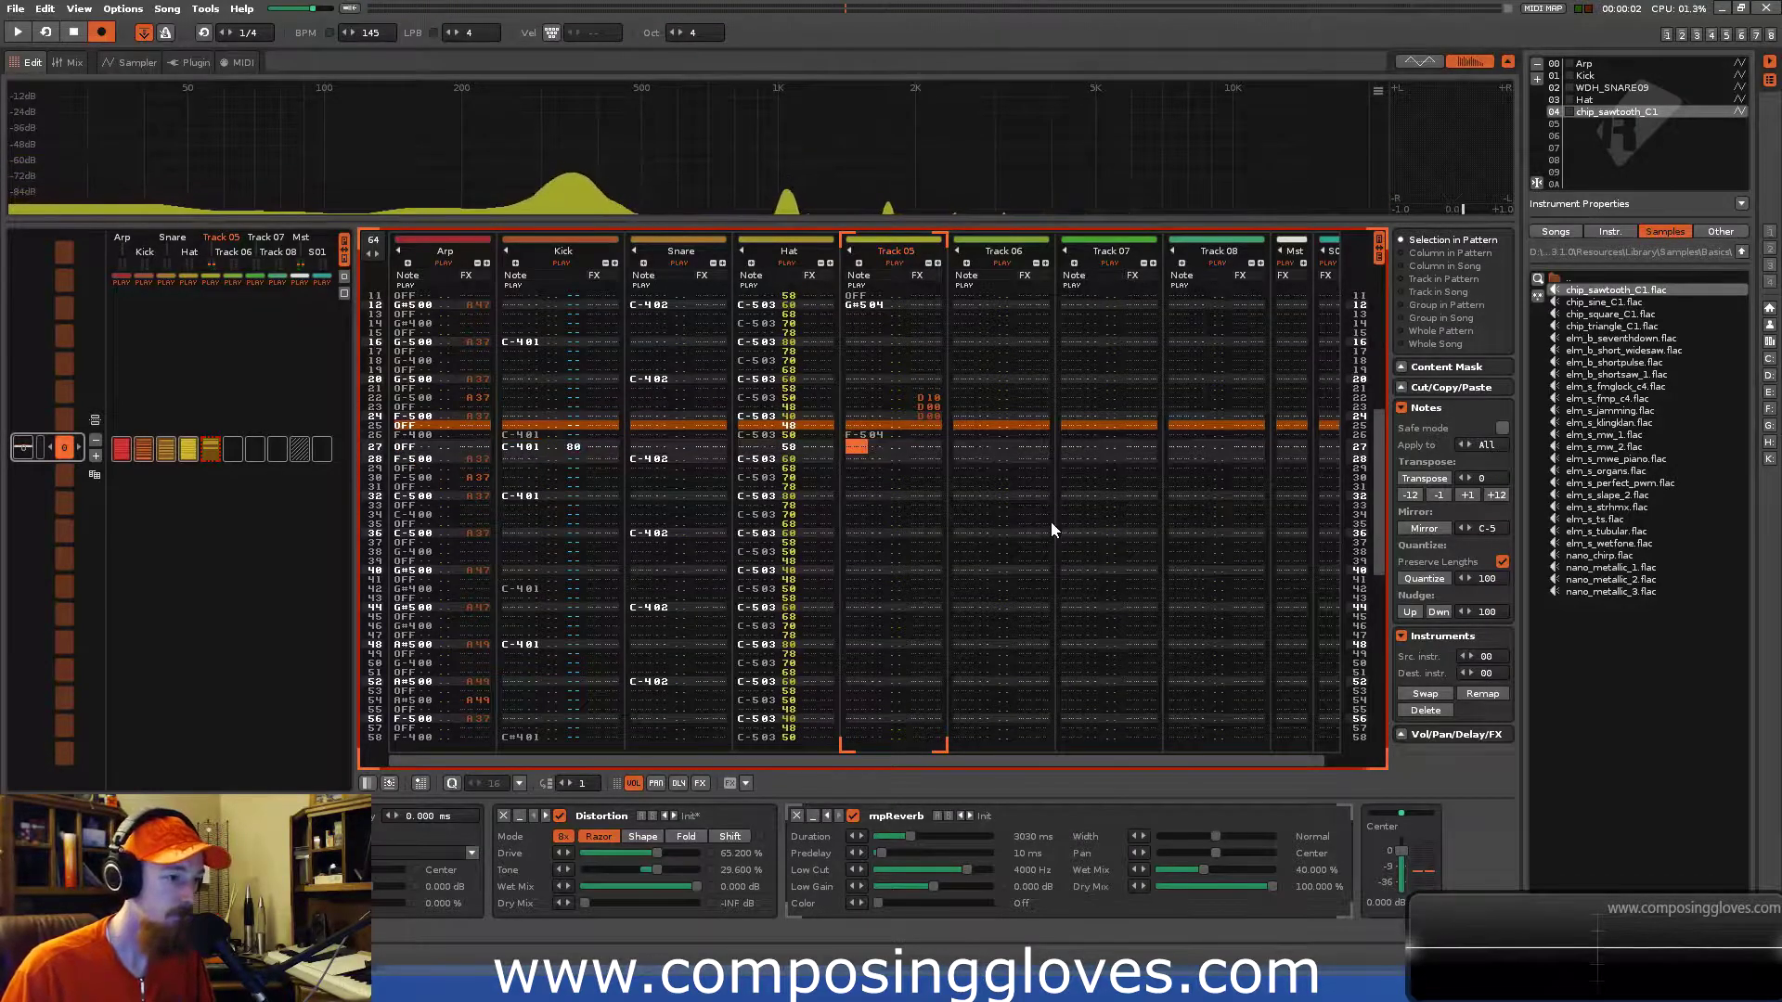
{"action": "key", "text": "space"}
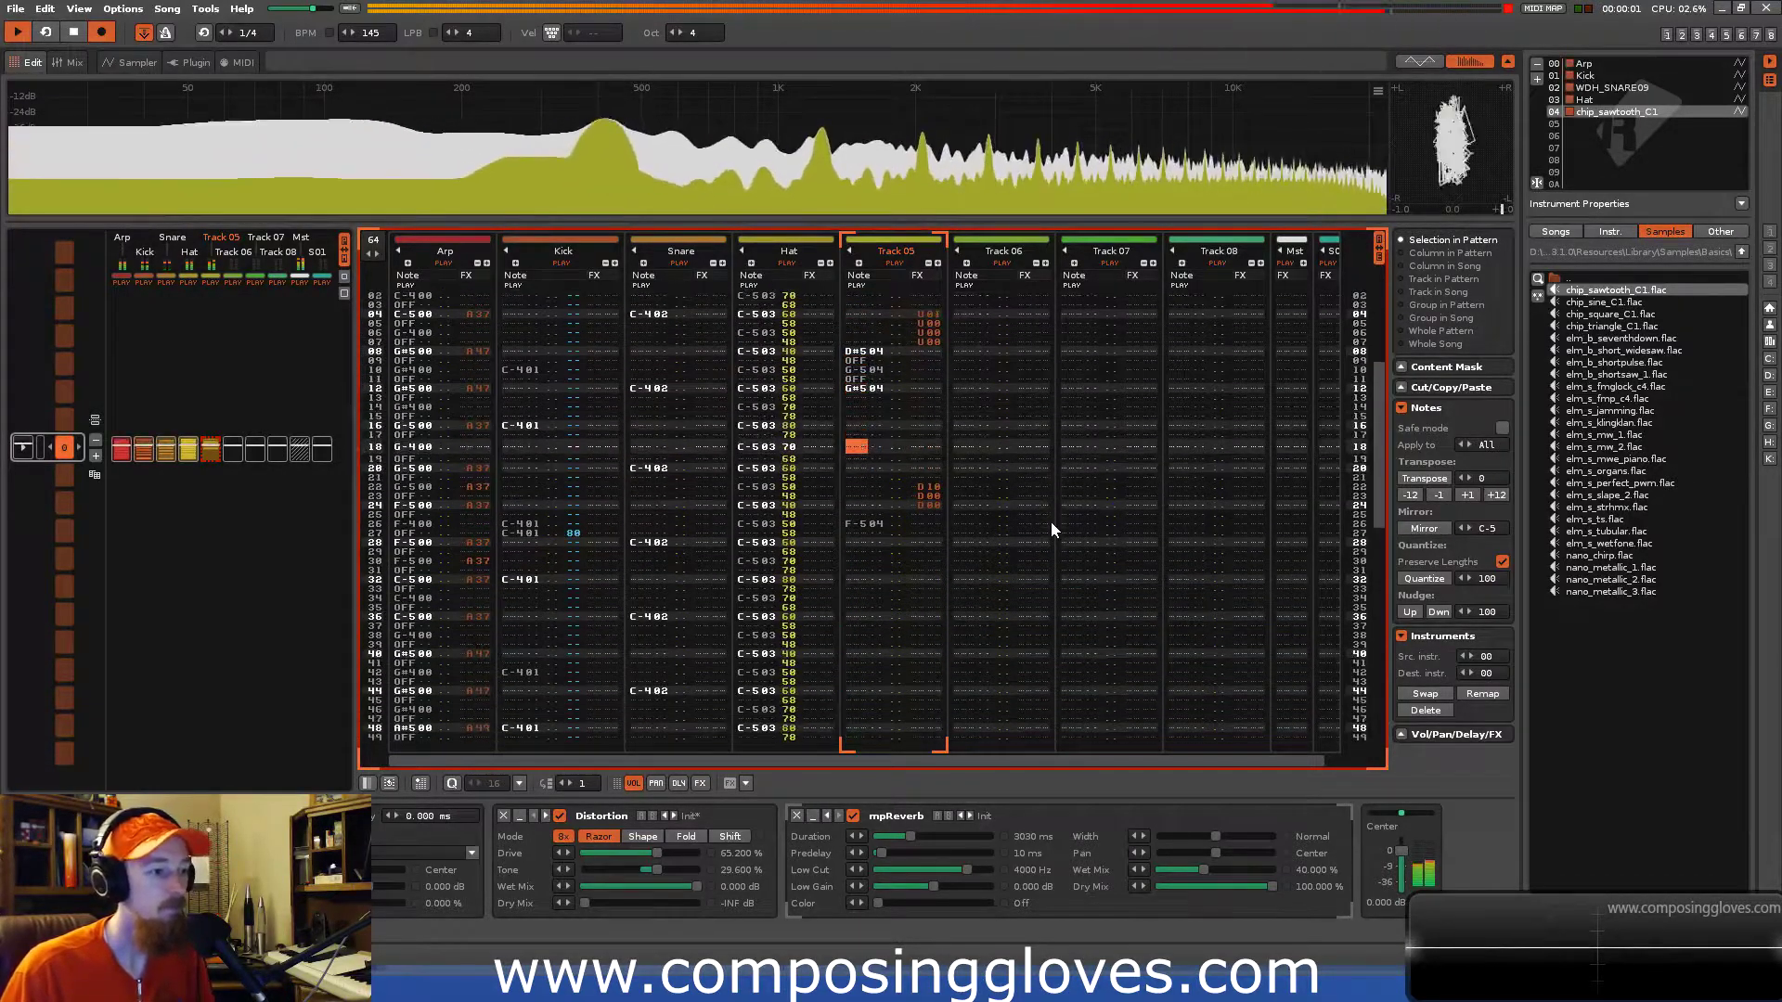
{"action": "key", "text": "space"}
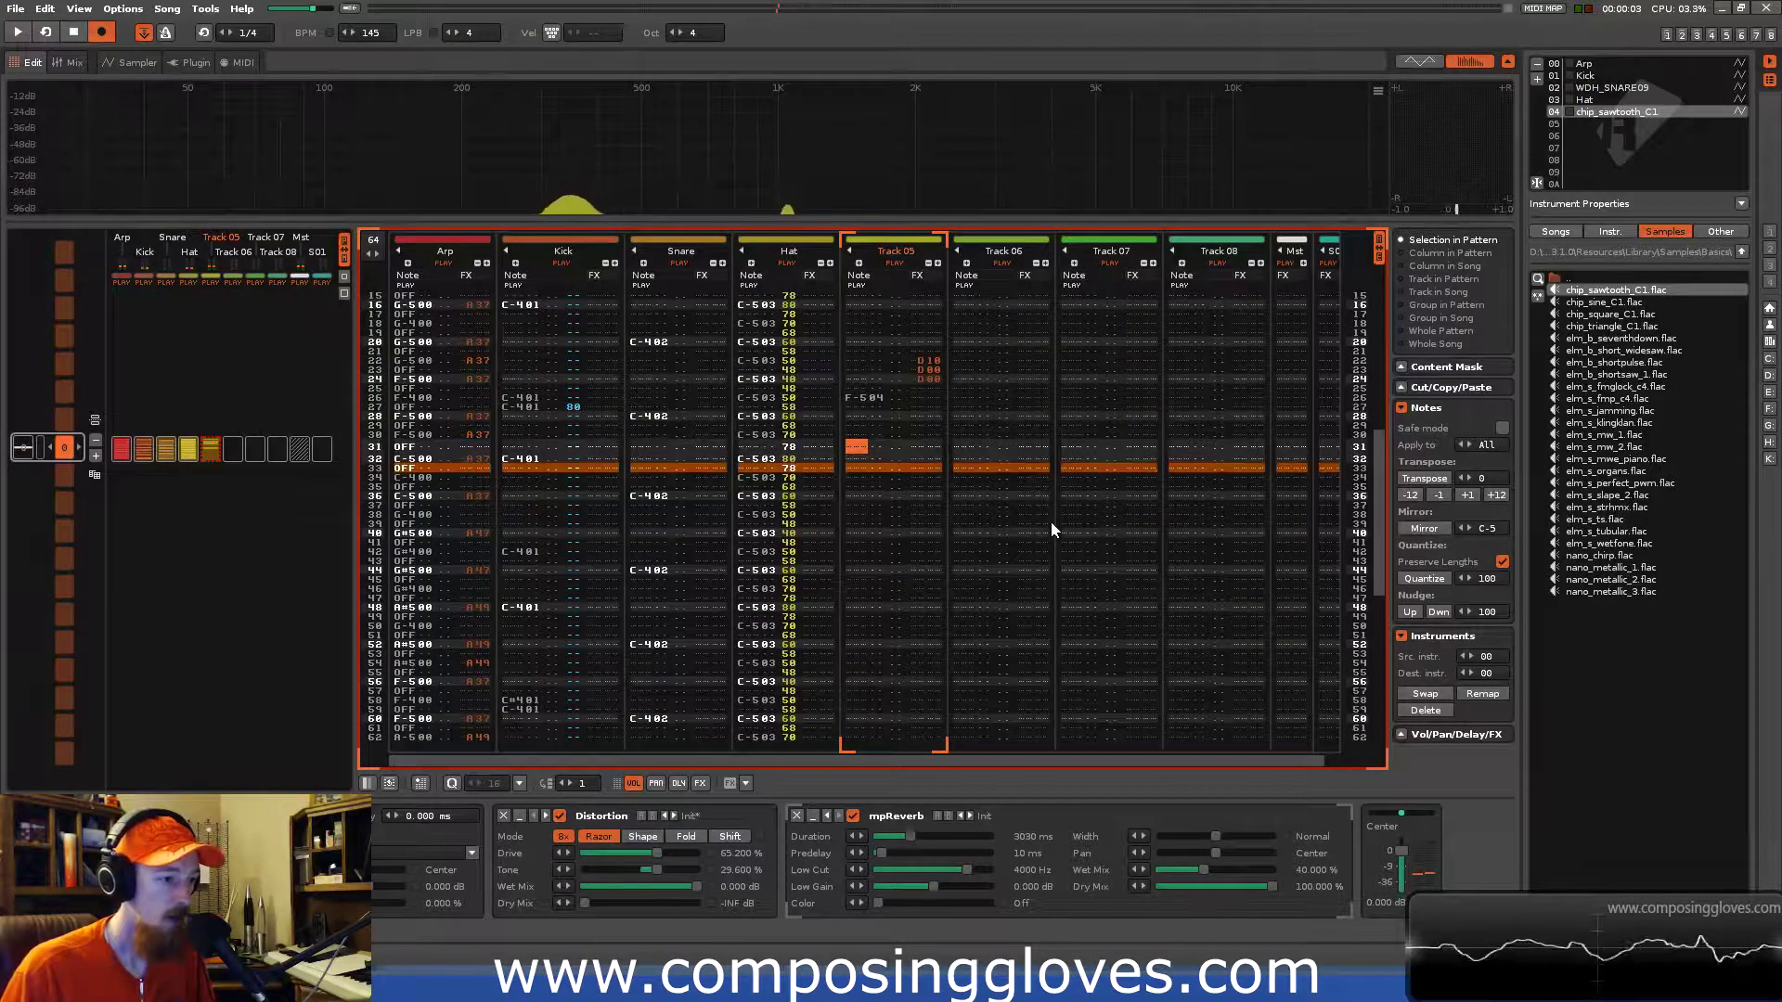
Enter a G-5 note on row 32 and an F-5 note on row 36 of Track 05.
{"action": "key", "text": "y"}
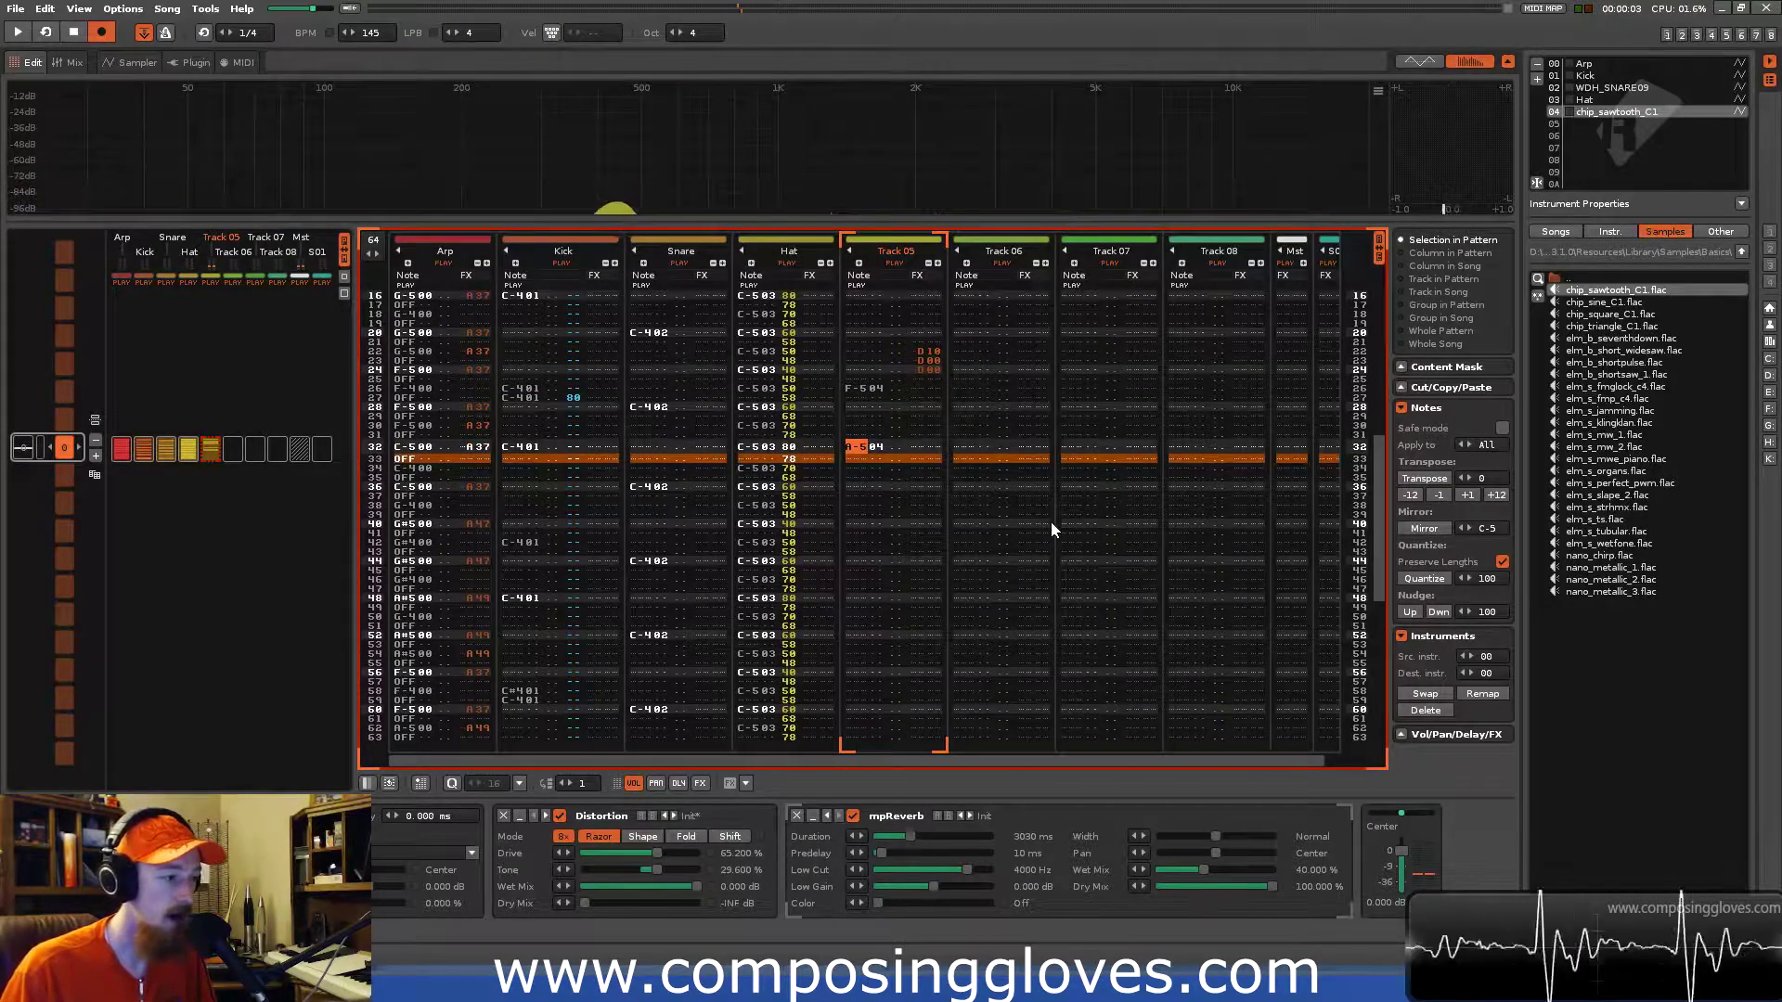
{"action": "key", "text": "t"}
{"action": "key", "text": "Down"}
{"action": "key", "text": "Down"}
{"action": "key", "text": "Down"}
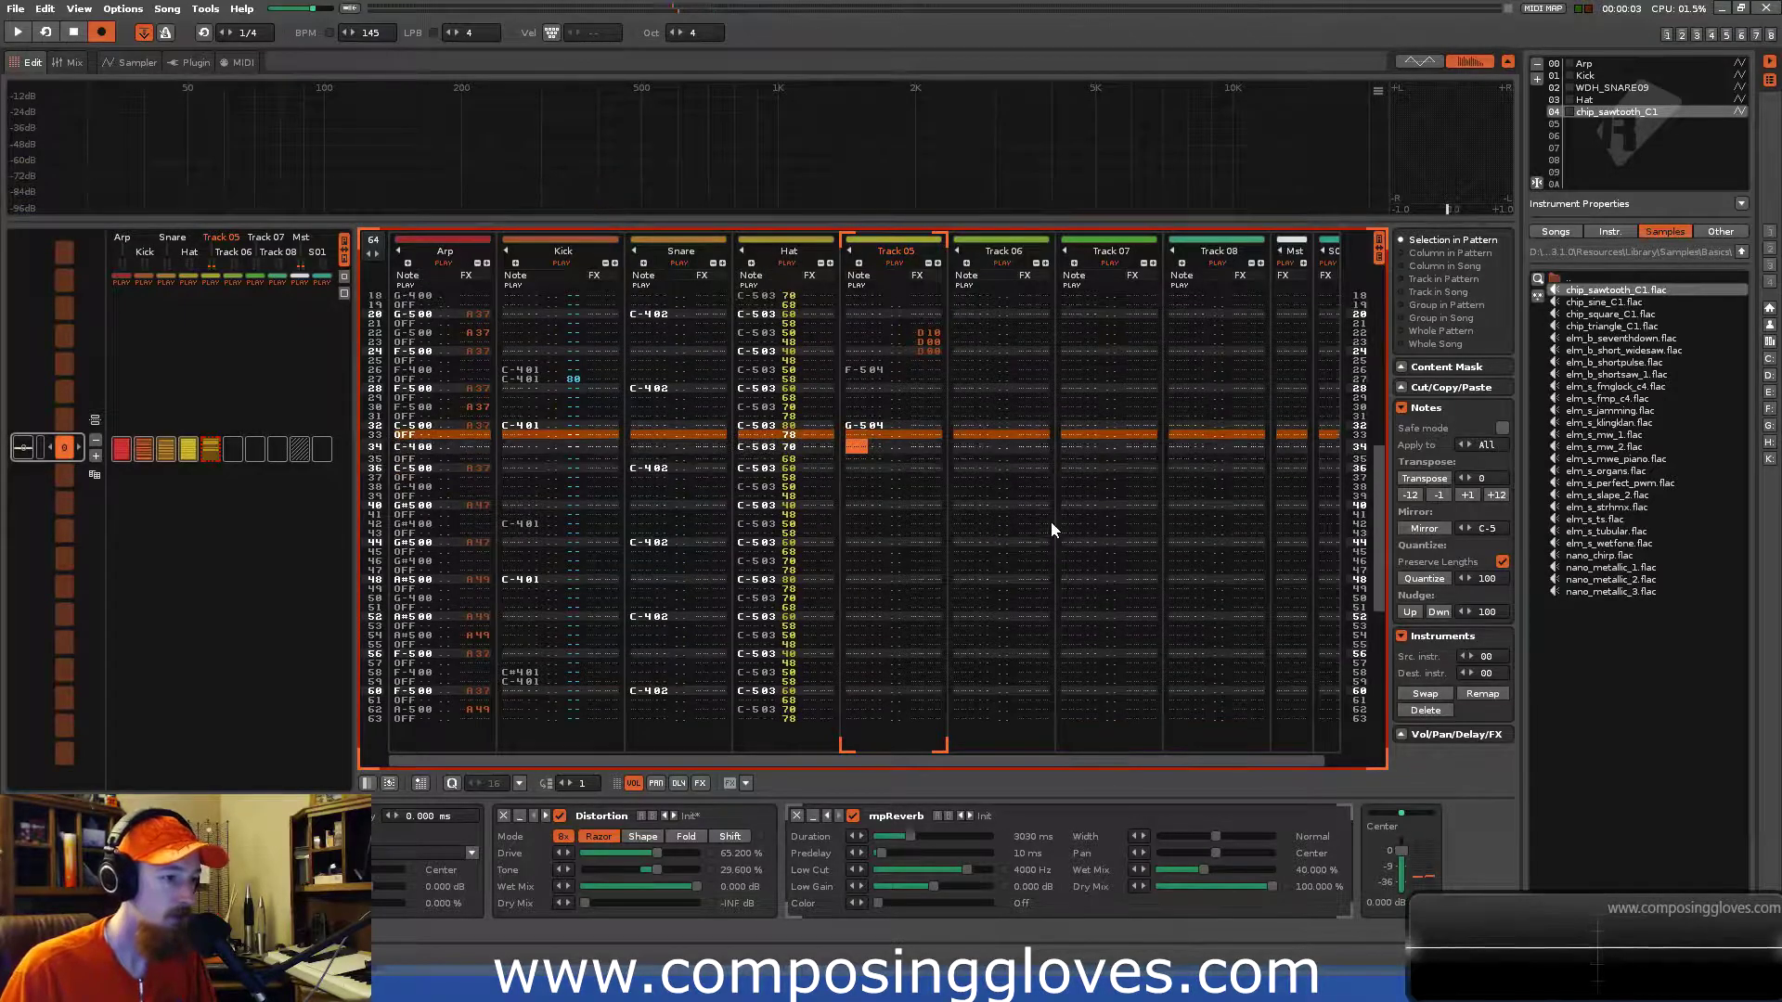
{"action": "key", "text": "r"}
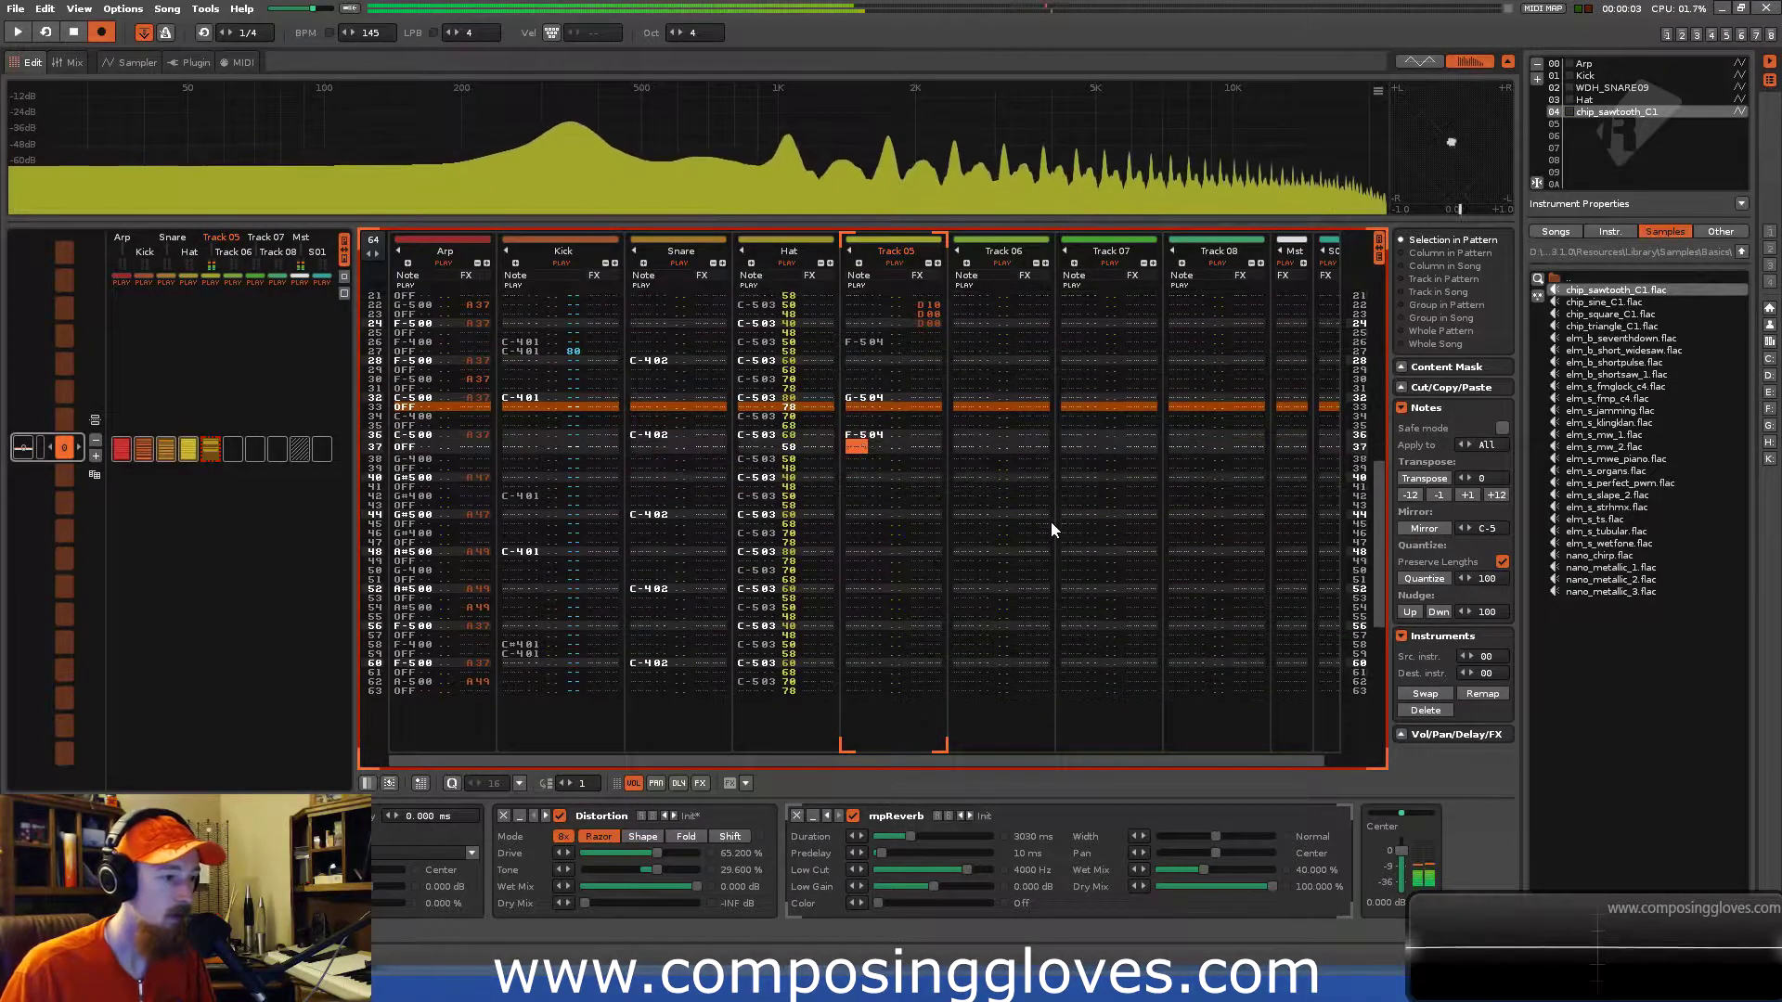
Enter a D#5 note on row 38 of Track 05 with a note-off on row 39, and audition the line.
{"action": "key", "text": "Down"}
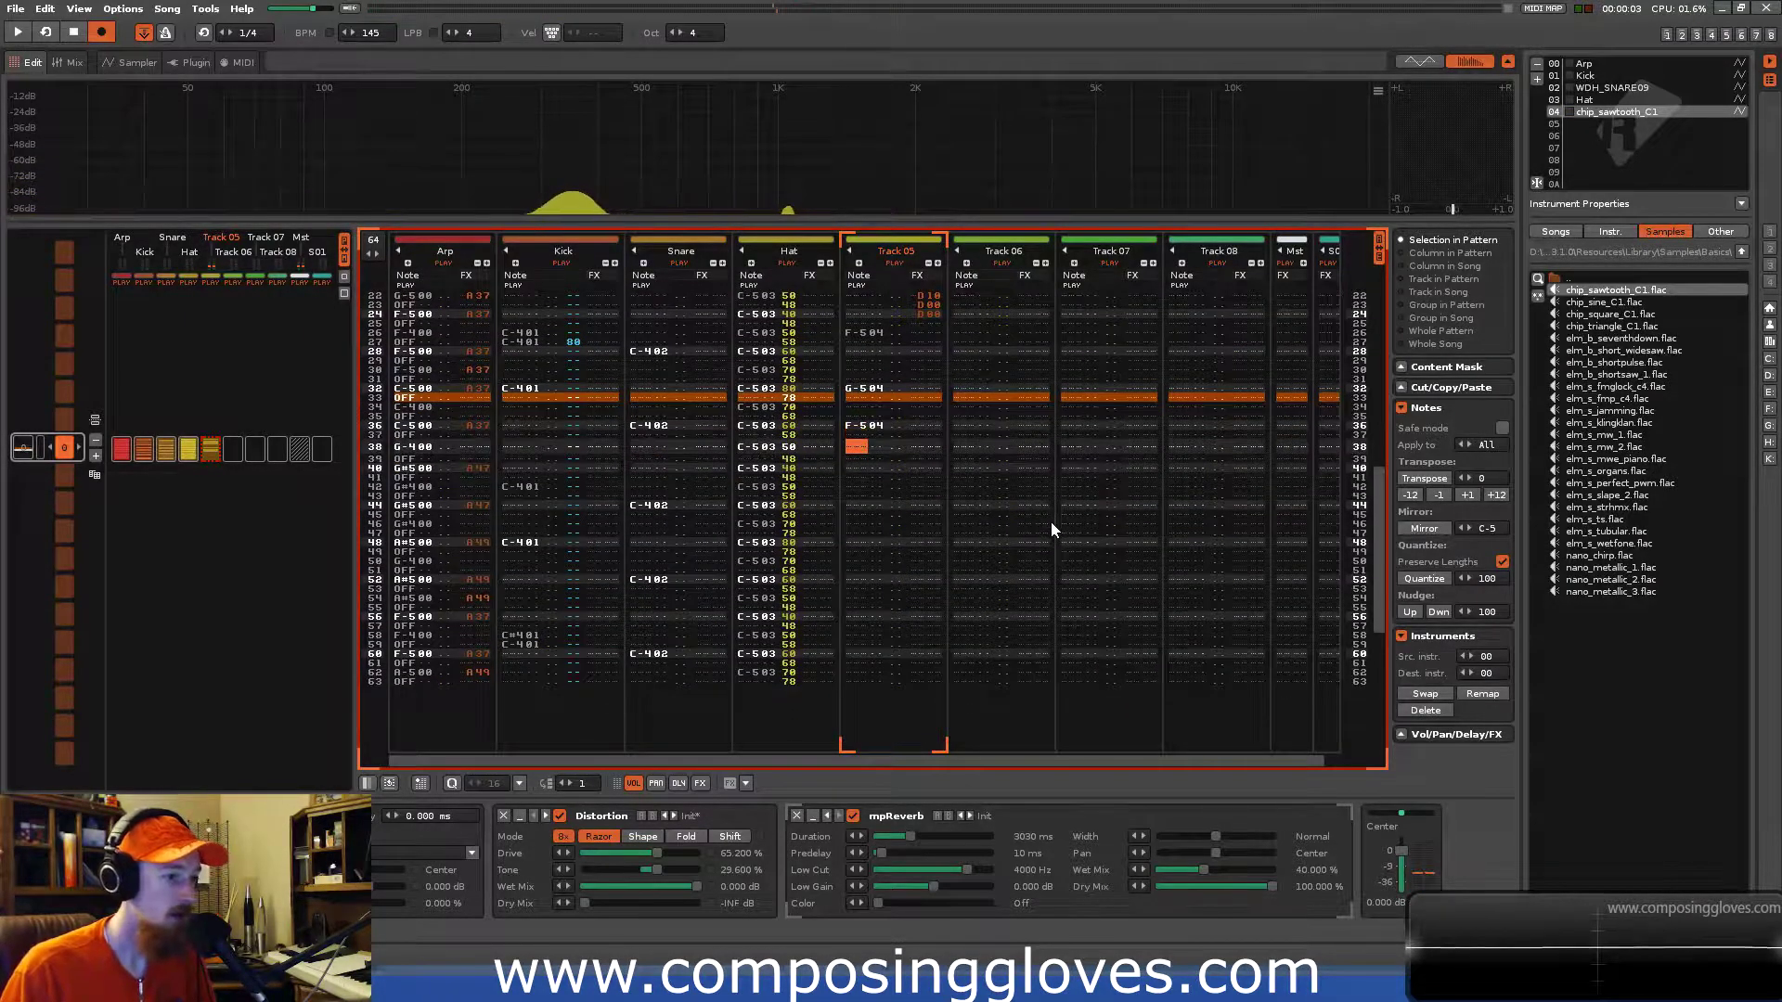
{"action": "key", "text": "e"}
{"action": "key", "text": "w"}
{"action": "key", "text": "Up"}
{"action": "key", "text": "3"}
{"action": "key", "text": "Up"}
{"action": "key", "text": "Up"}
{"action": "key", "text": "Up"}
{"action": "key", "text": "Down"}
{"action": "key", "text": "Down"}
{"action": "key", "text": "Down"}
{"action": "key", "text": "a"}
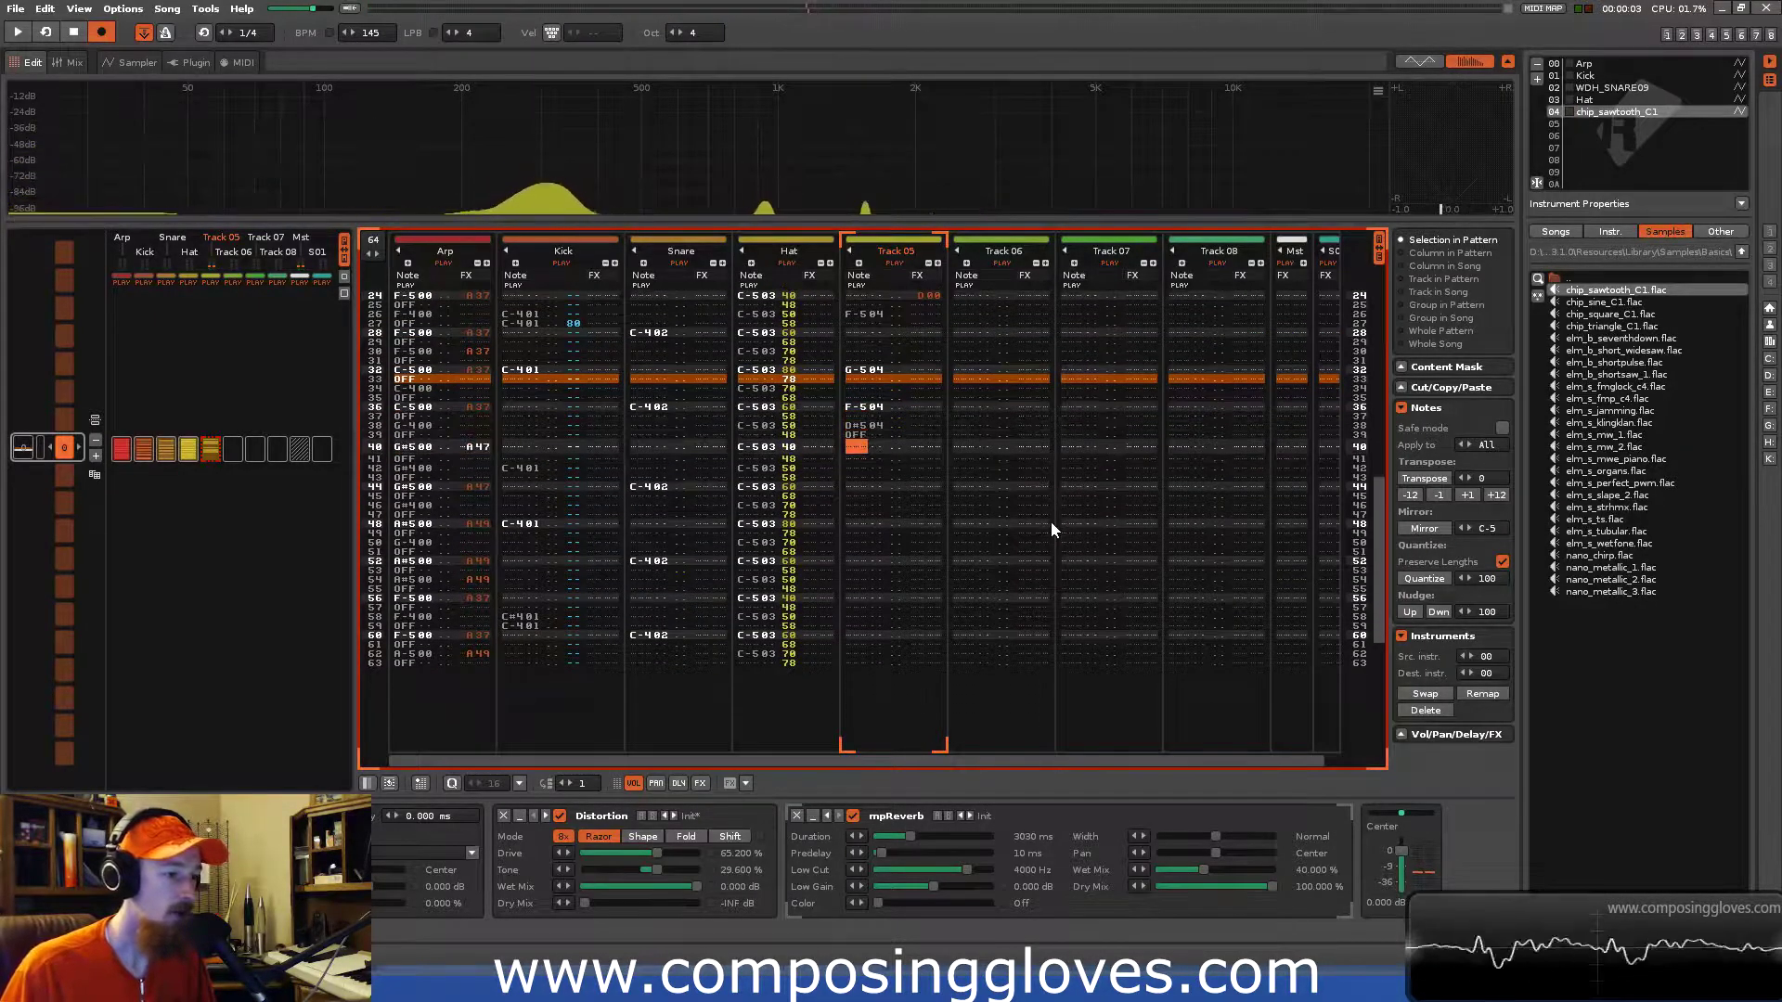
{"action": "key", "text": "Up"}
{"action": "key", "text": "Up"}
{"action": "key", "text": "Up"}
{"action": "key", "text": "Up"}
{"action": "key", "text": "space"}
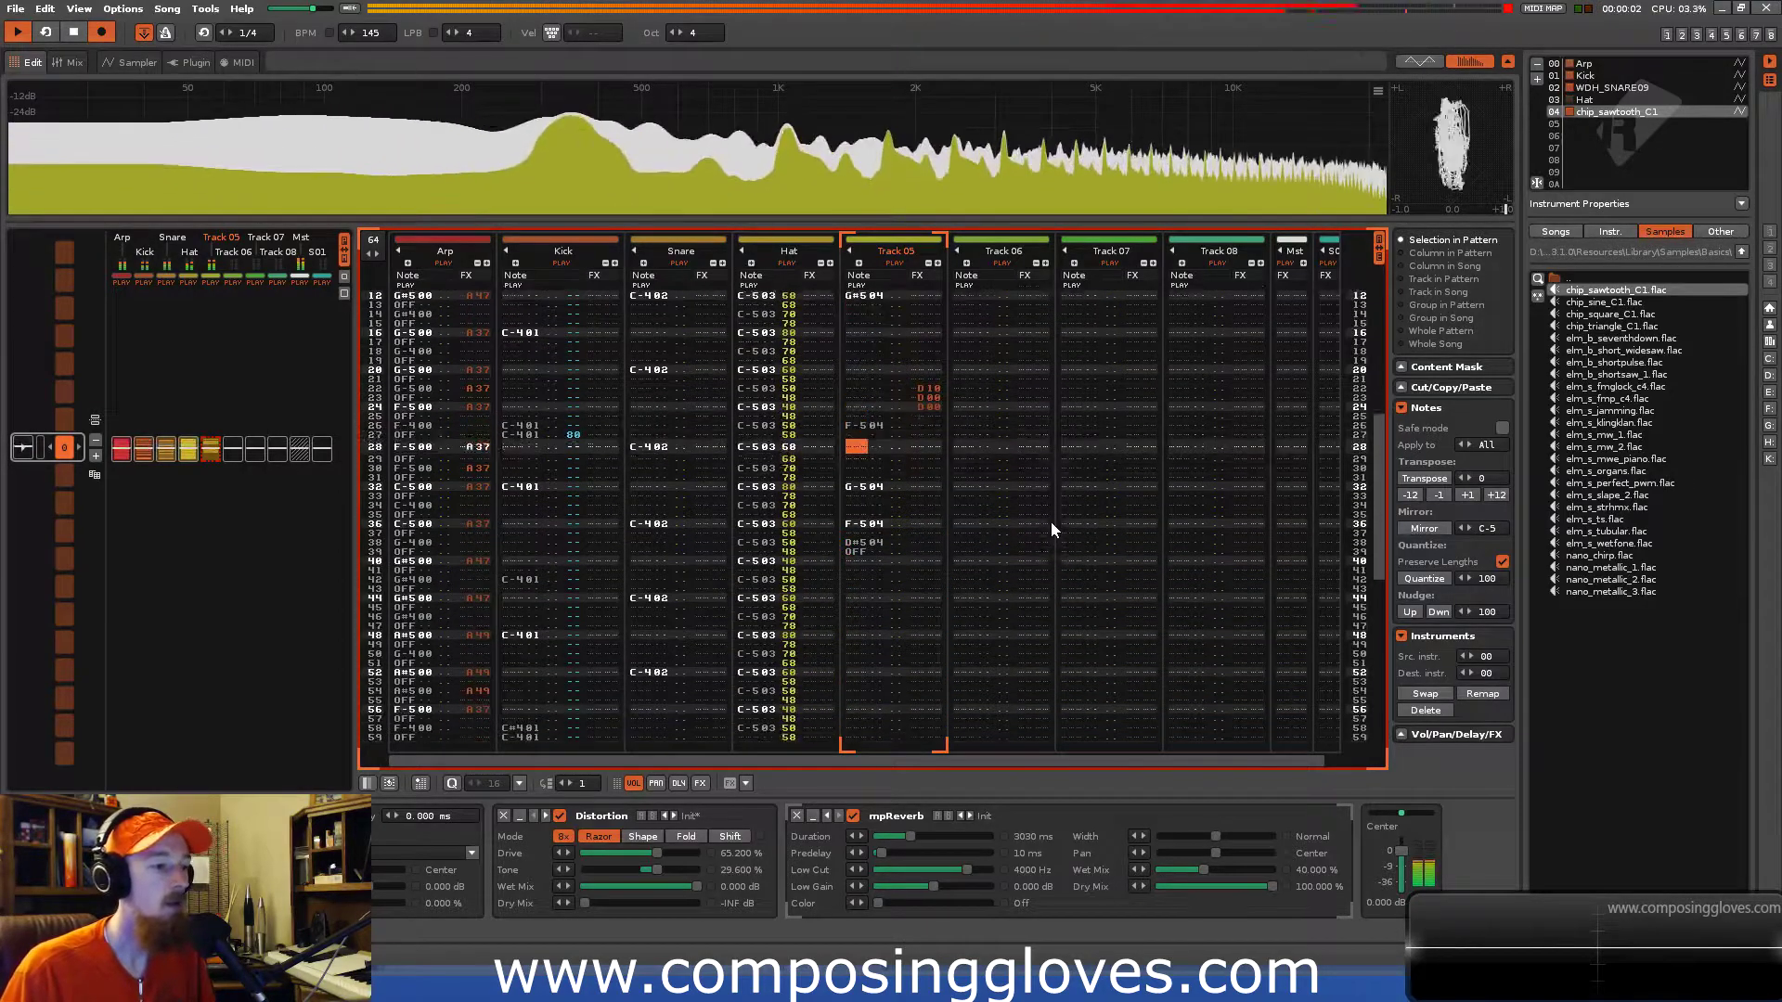
Enter D-5 on row 42 and D#5 on row 44 of Track 05, with note-offs on rows 43 and 45.
{"action": "key", "text": "w"}
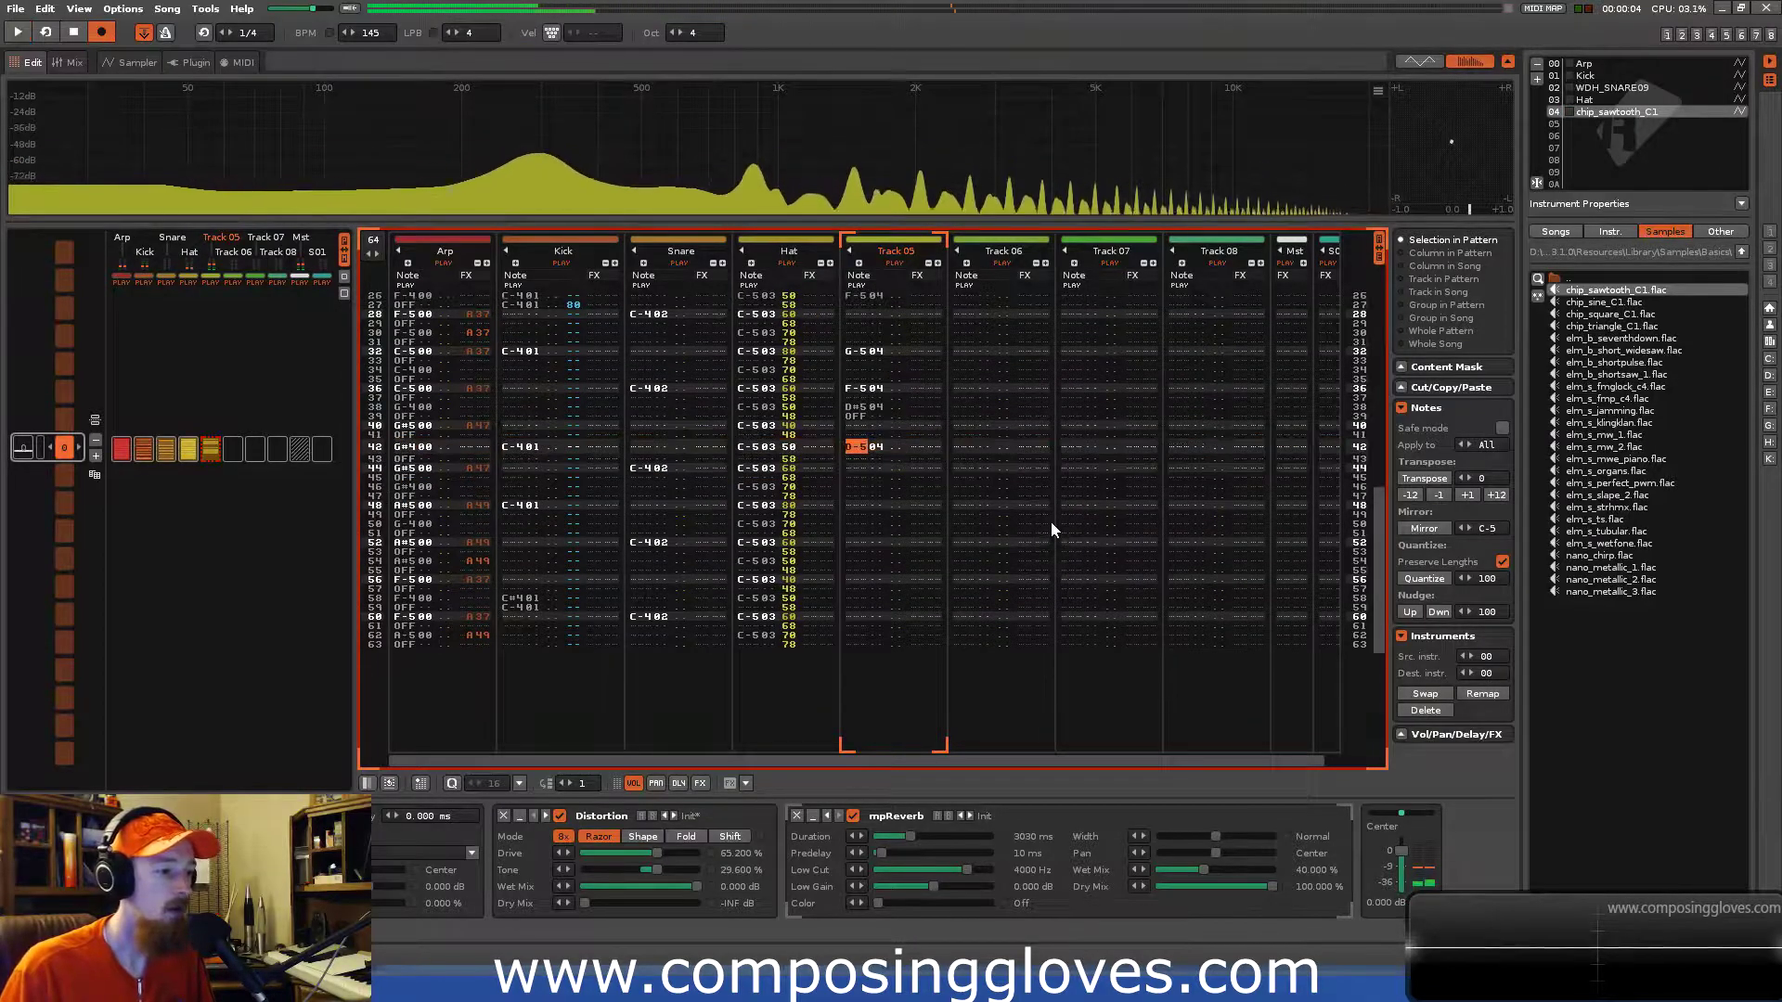
{"action": "key", "text": "Down"}
{"action": "key", "text": "3"}
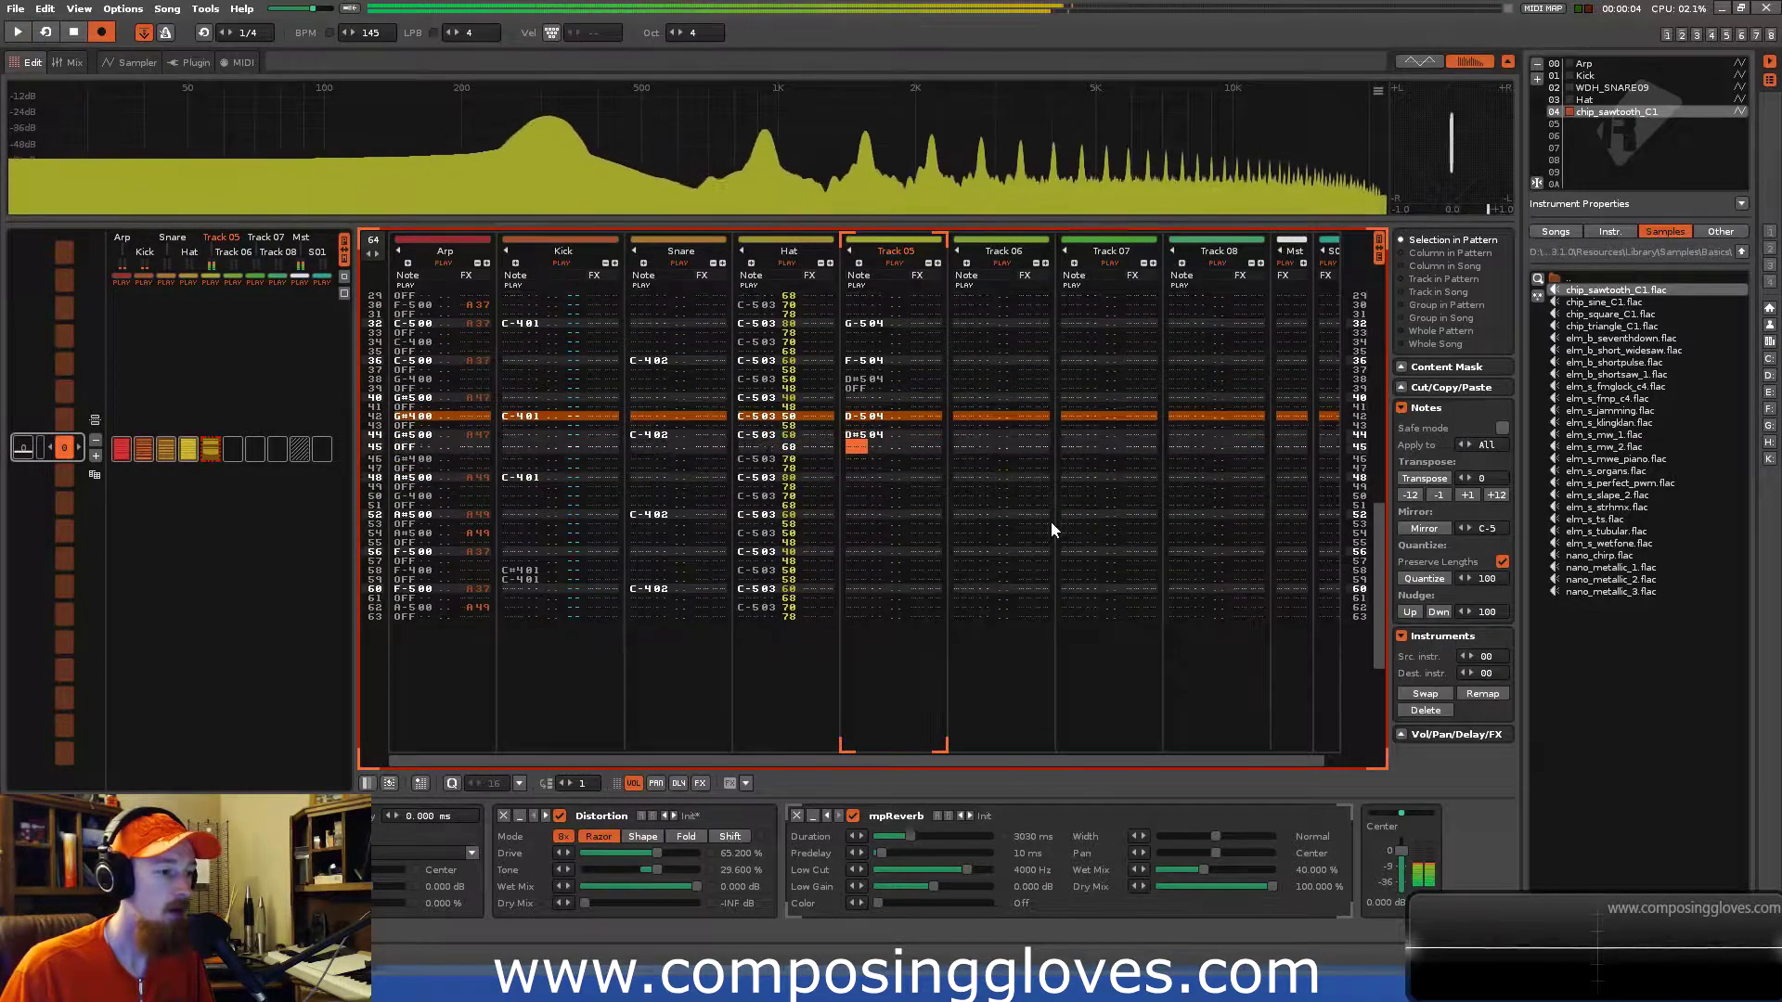
{"action": "key", "text": "q"}
{"action": "key", "text": "Up"}
{"action": "key", "text": "Up"}
{"action": "key", "text": "Up"}
{"action": "key", "text": "Caps_Lock"}
{"action": "key", "text": "Down"}
{"action": "key", "text": "Caps_Lock"}
Enter a C-5 note on row 52 of Track 05.
{"action": "key", "text": "Down"}
{"action": "key", "text": "Down"}
{"action": "key", "text": "Down"}
{"action": "key", "text": "Down"}
{"action": "key", "text": "Down"}
{"action": "key", "text": "Down"}
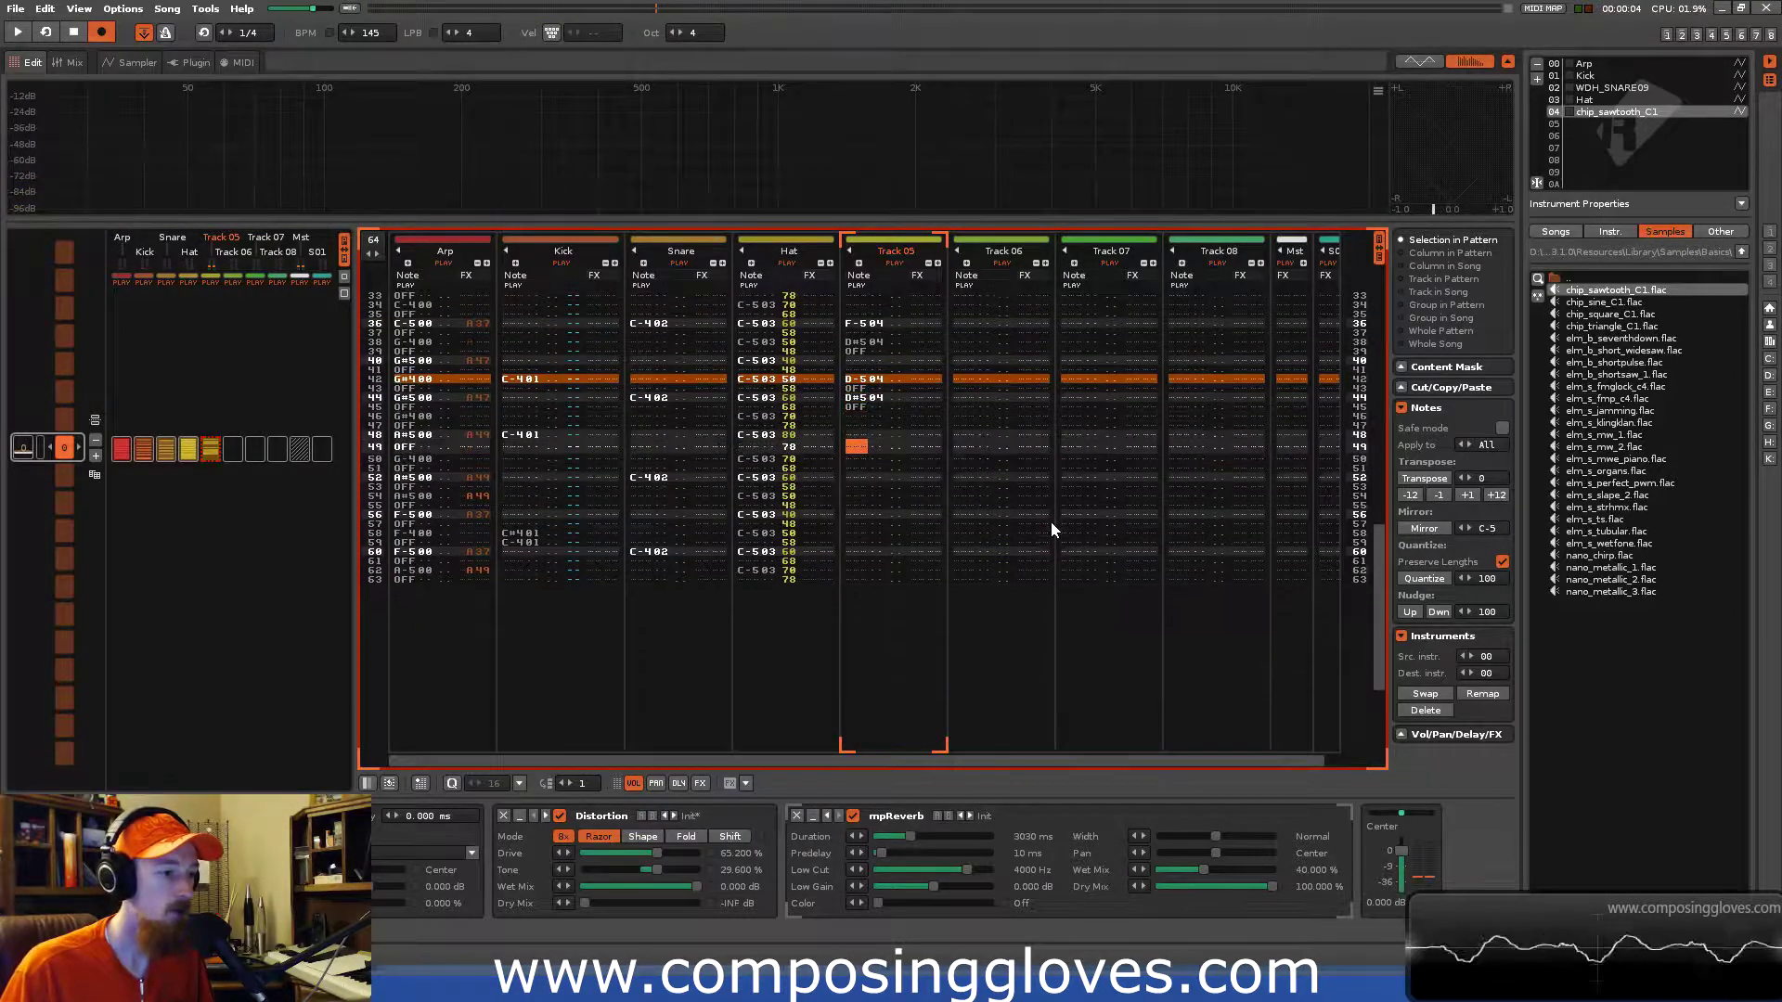
{"action": "key", "text": "q"}
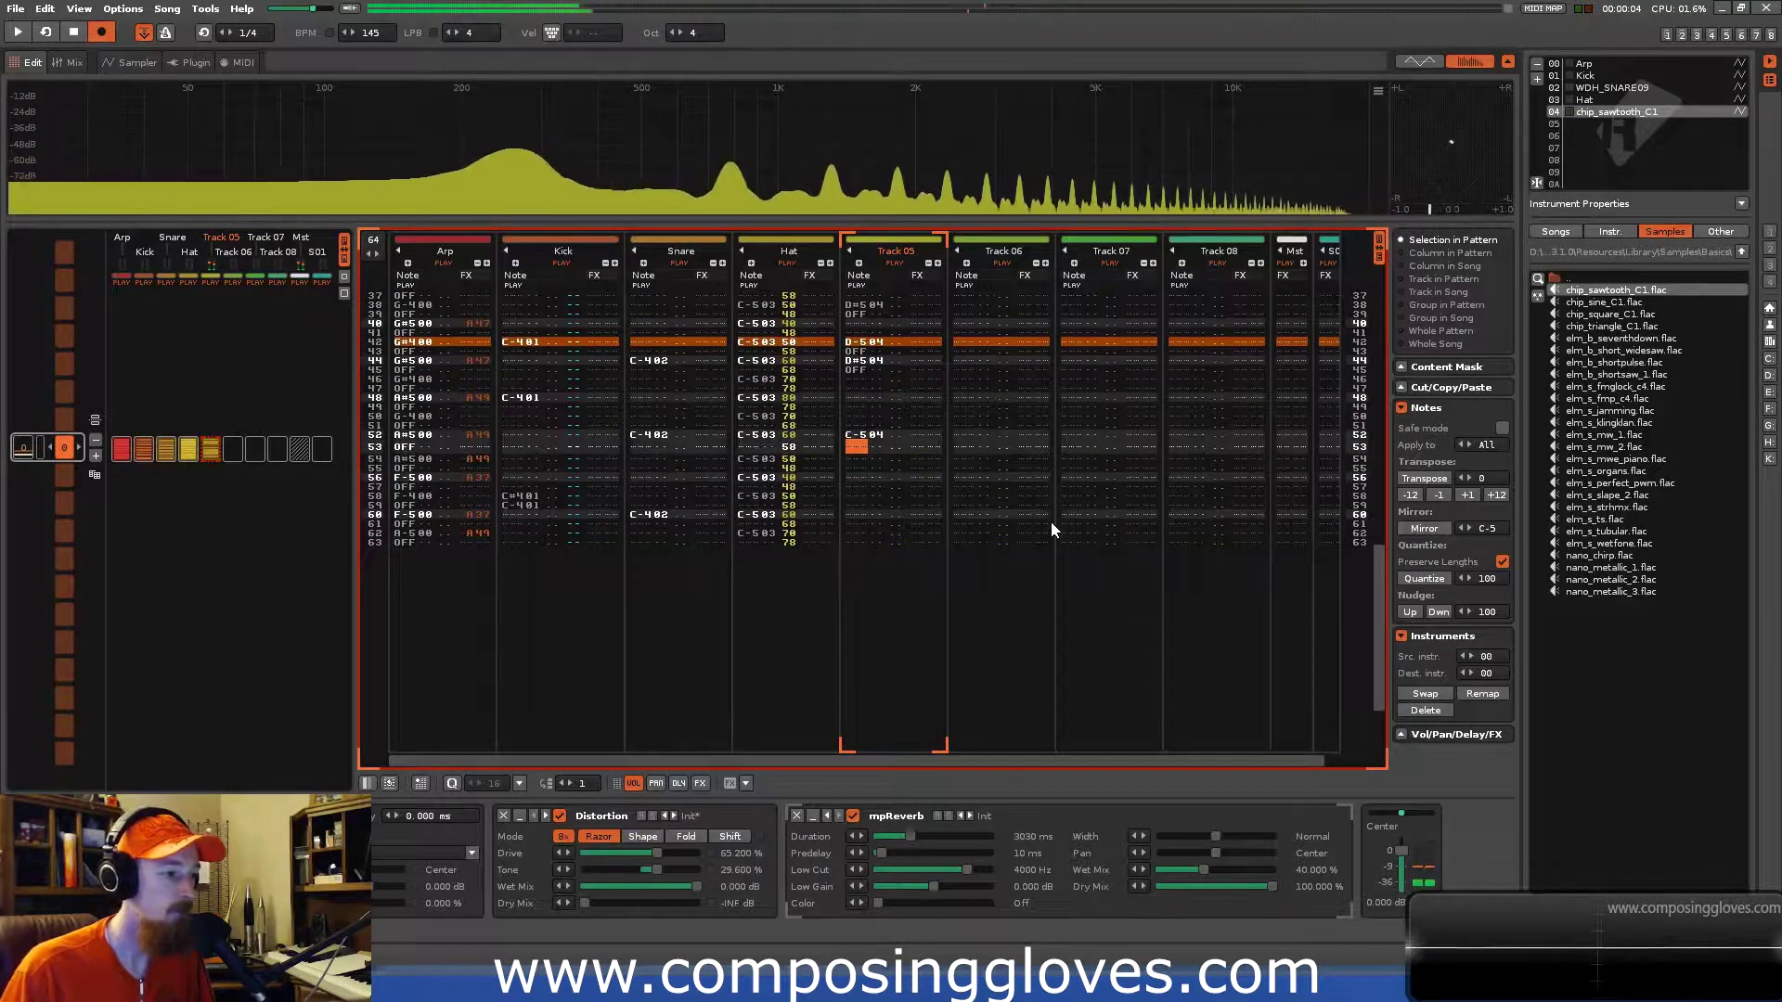
Enter a VA4 vibrato command on row 56 of Track 05, followed by V00 commands on rows 57 and 58.
{"action": "key", "text": "Down"}
{"action": "key", "text": "Down"}
{"action": "key", "text": "Down"}
{"action": "key", "text": "Down"}
{"action": "key", "text": "Down"}
{"action": "key", "text": "Right"}
{"action": "key", "text": "Right"}
{"action": "key", "text": "Right"}
{"action": "key", "text": "Right"}
{"action": "key", "text": "Right"}
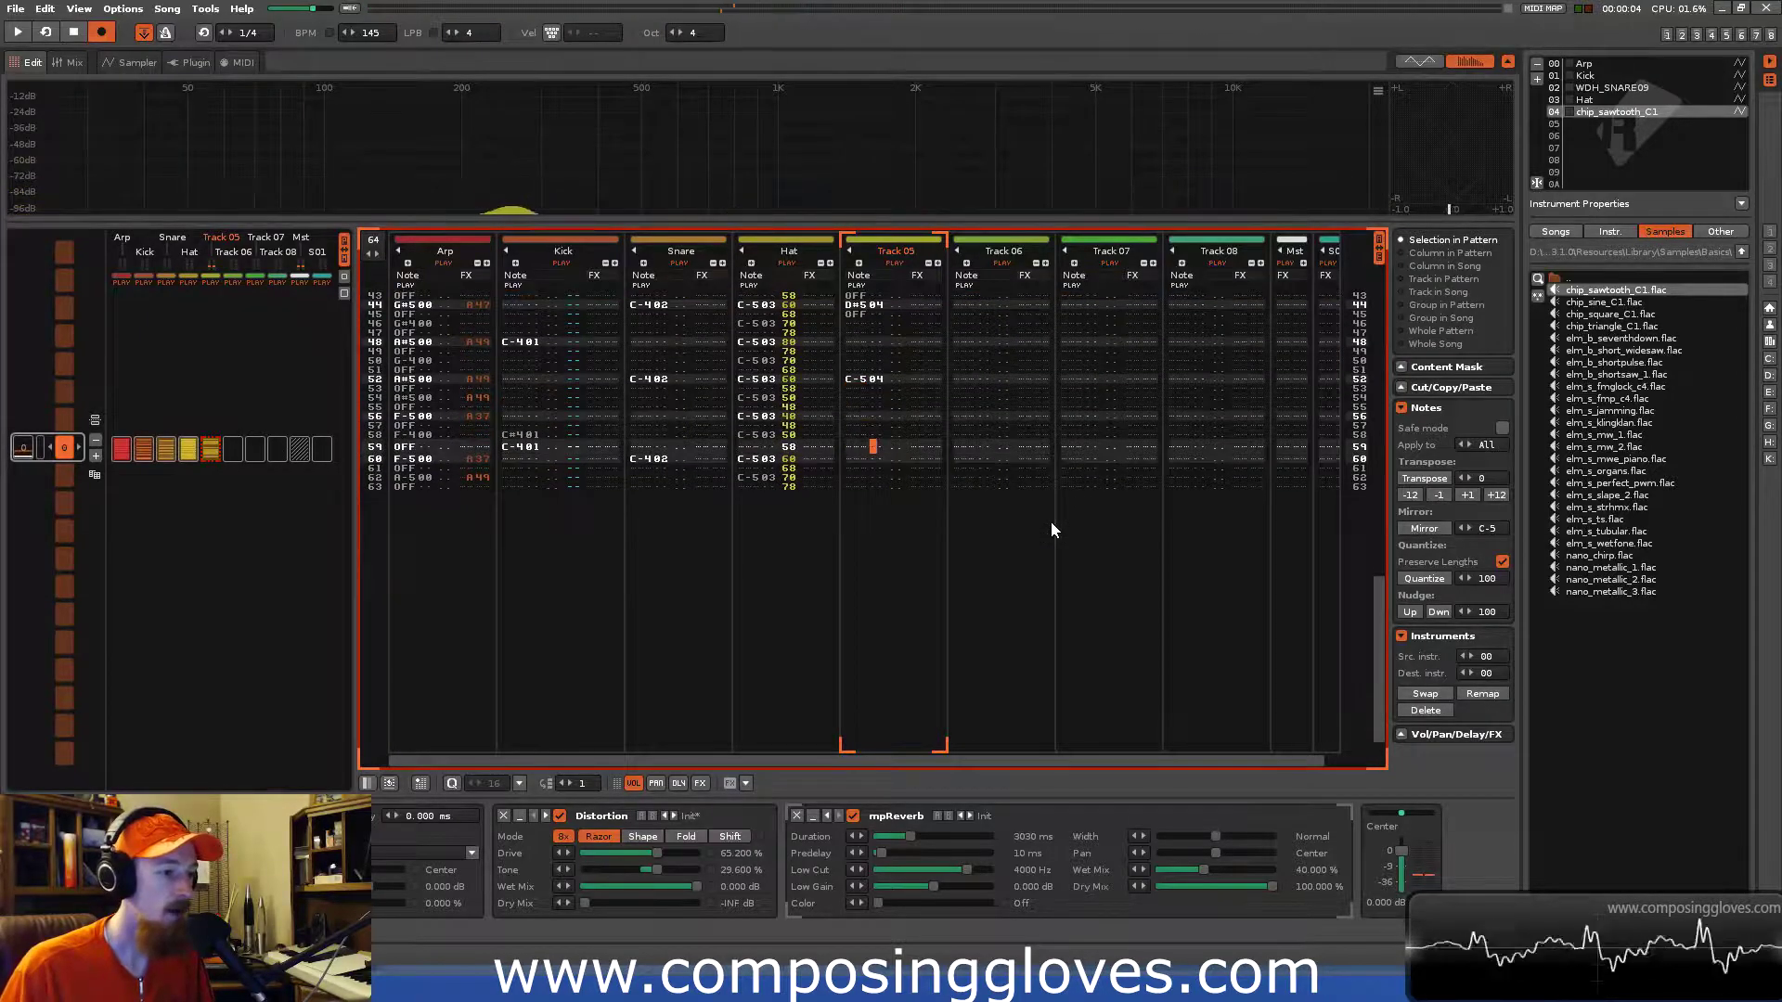
{"action": "key", "text": "Up"}
{"action": "key", "text": "Up"}
{"action": "key", "text": "u"}
{"action": "key", "text": "Up"}
{"action": "key", "text": "Right"}
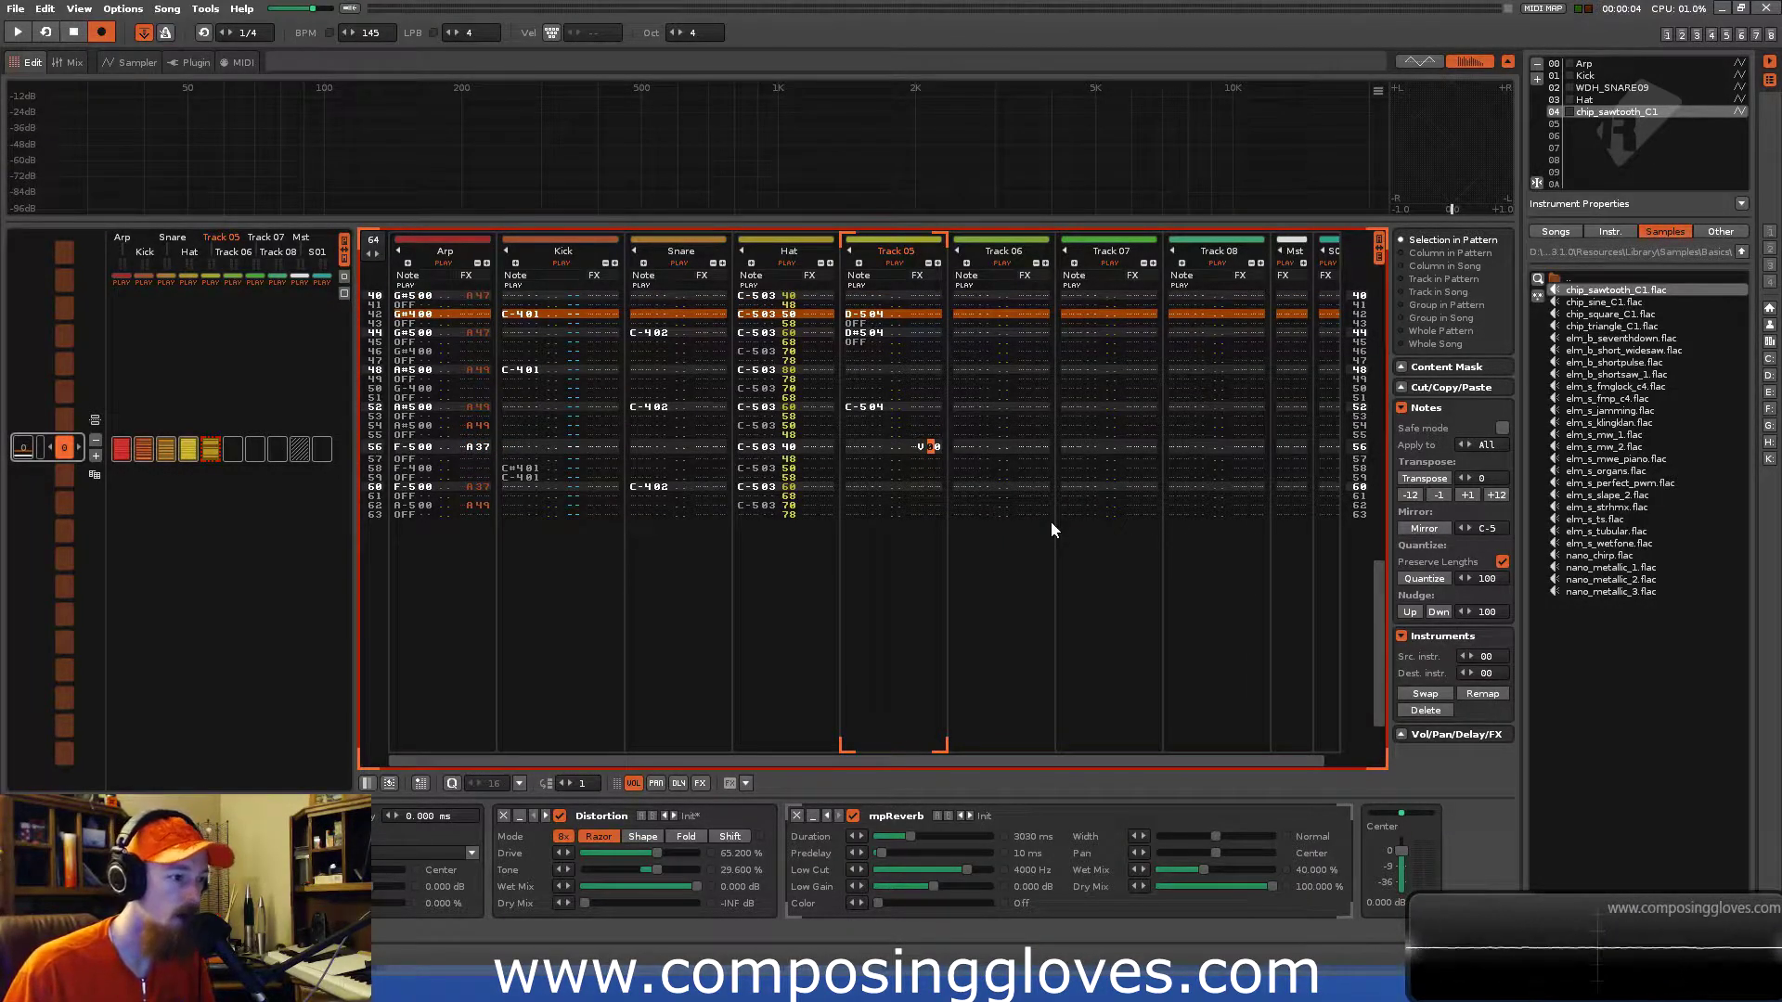
{"action": "type", "text": "a"}
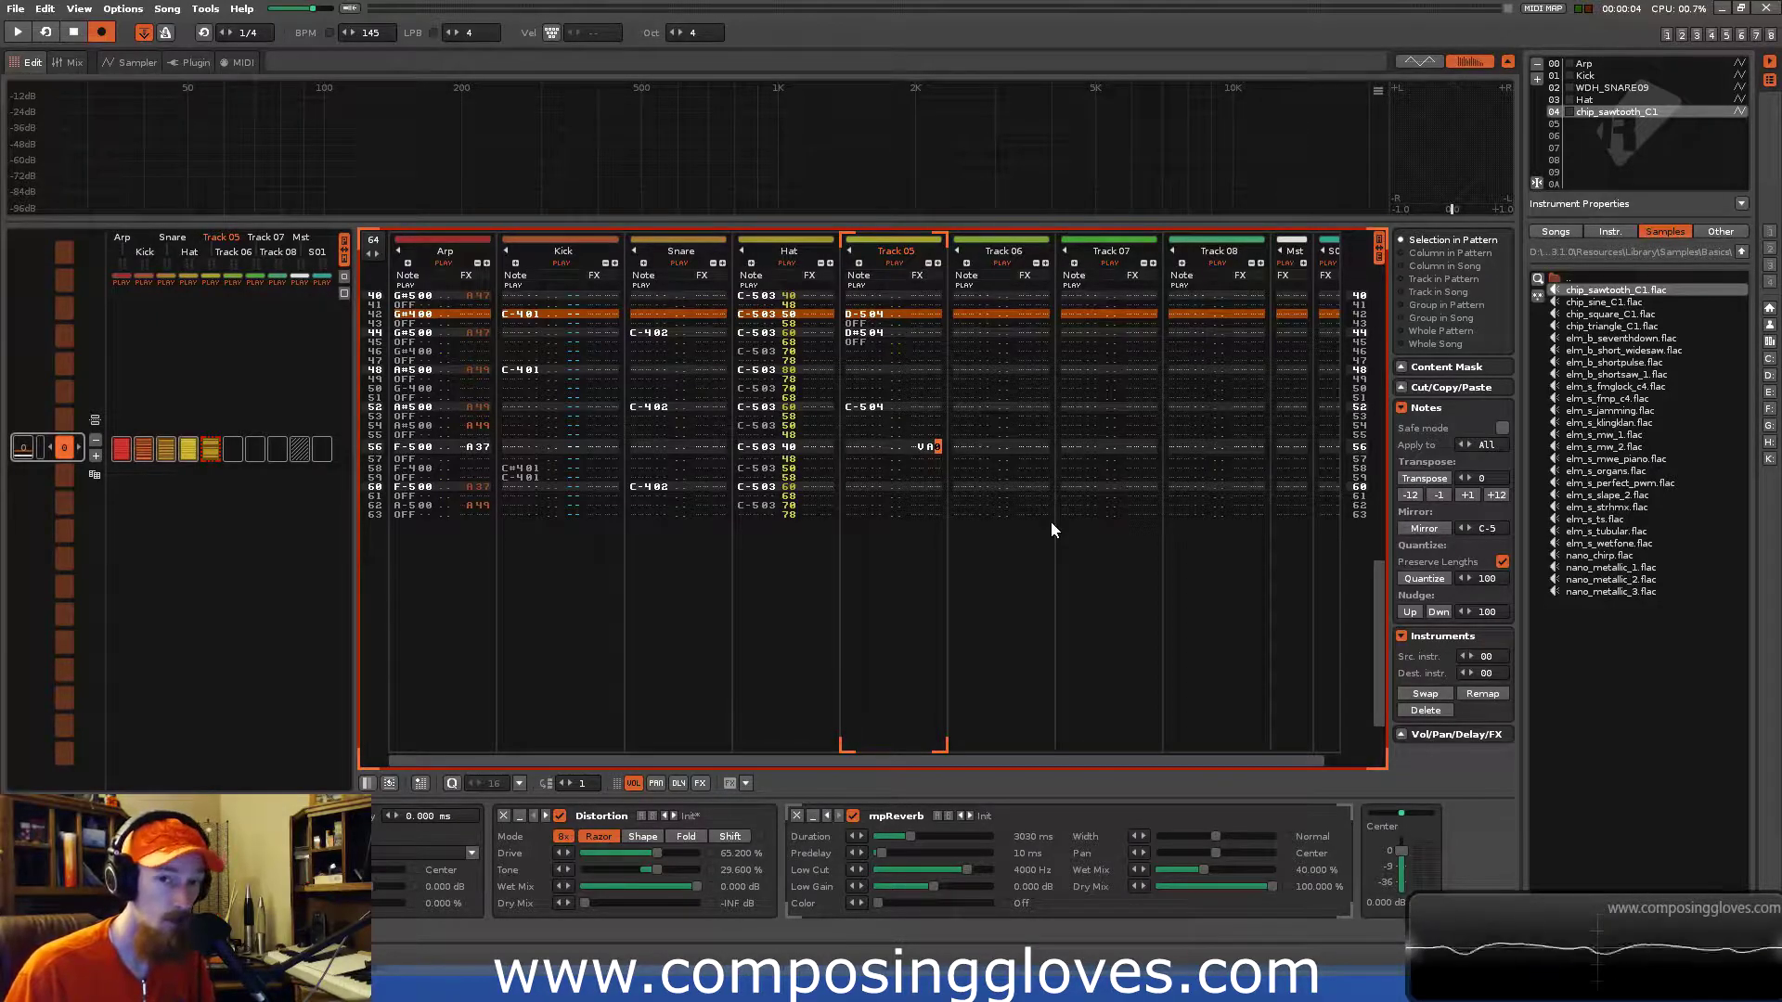
{"action": "type", "text": "4 V"}
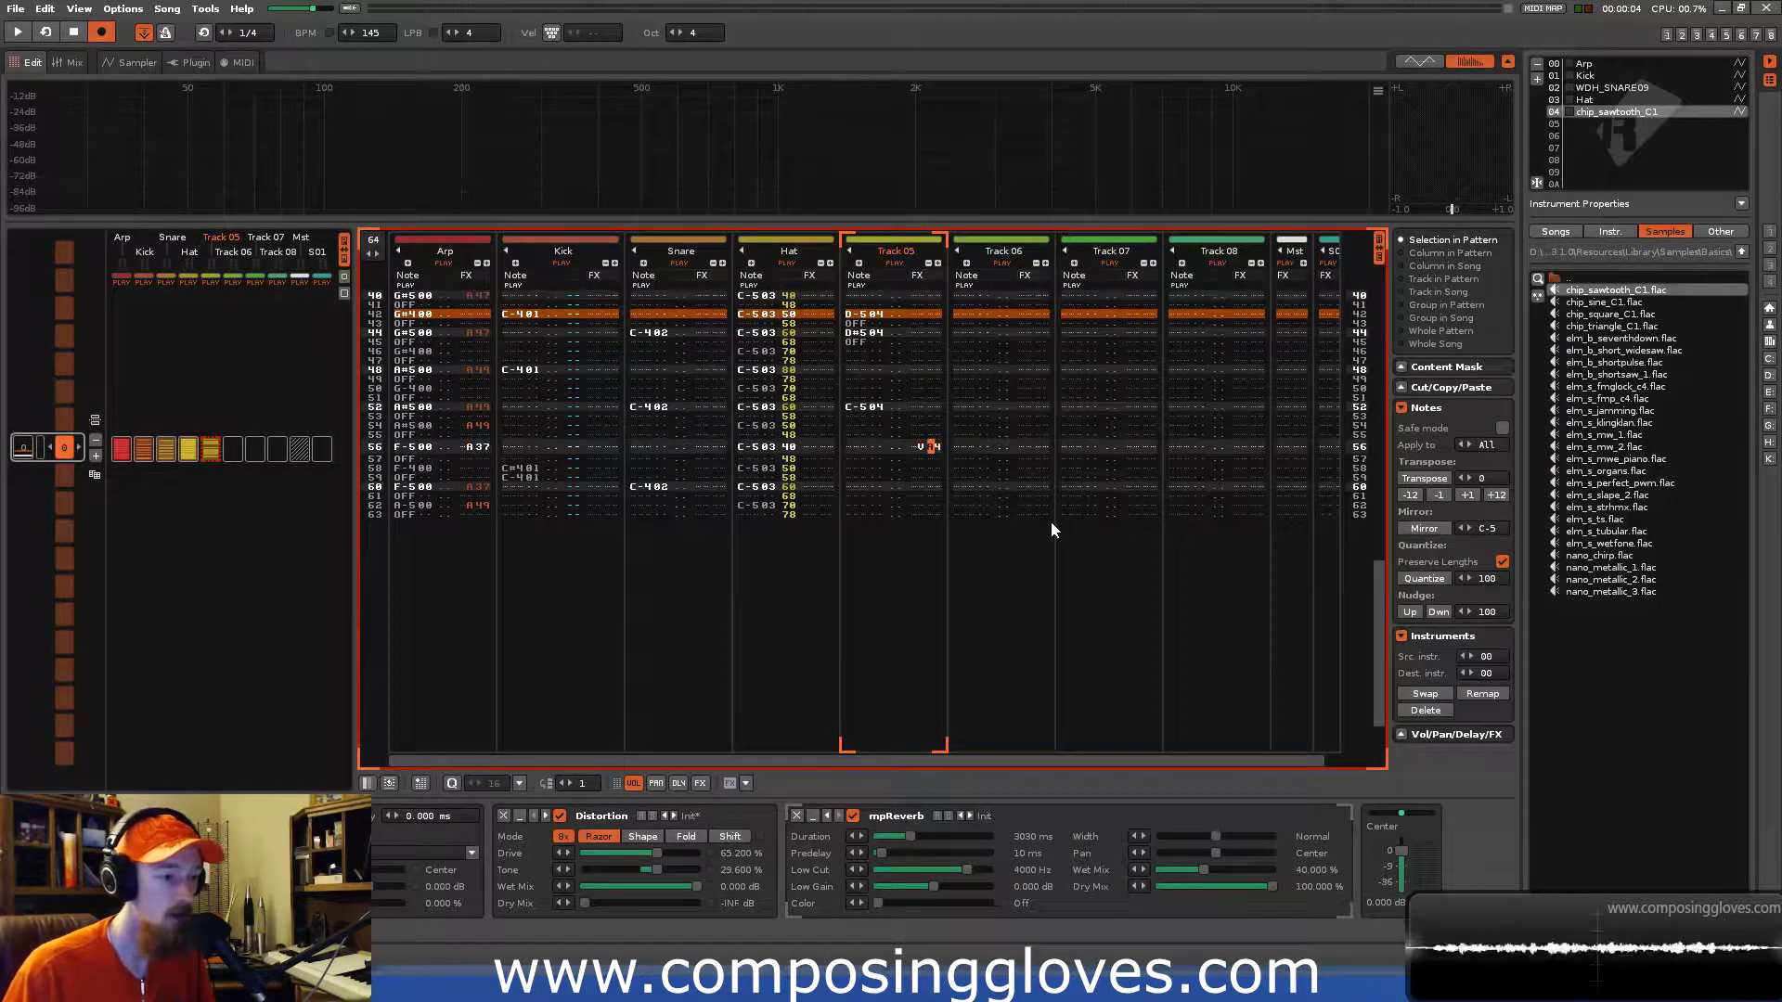
{"action": "type", "text": "00 V00 V00"}
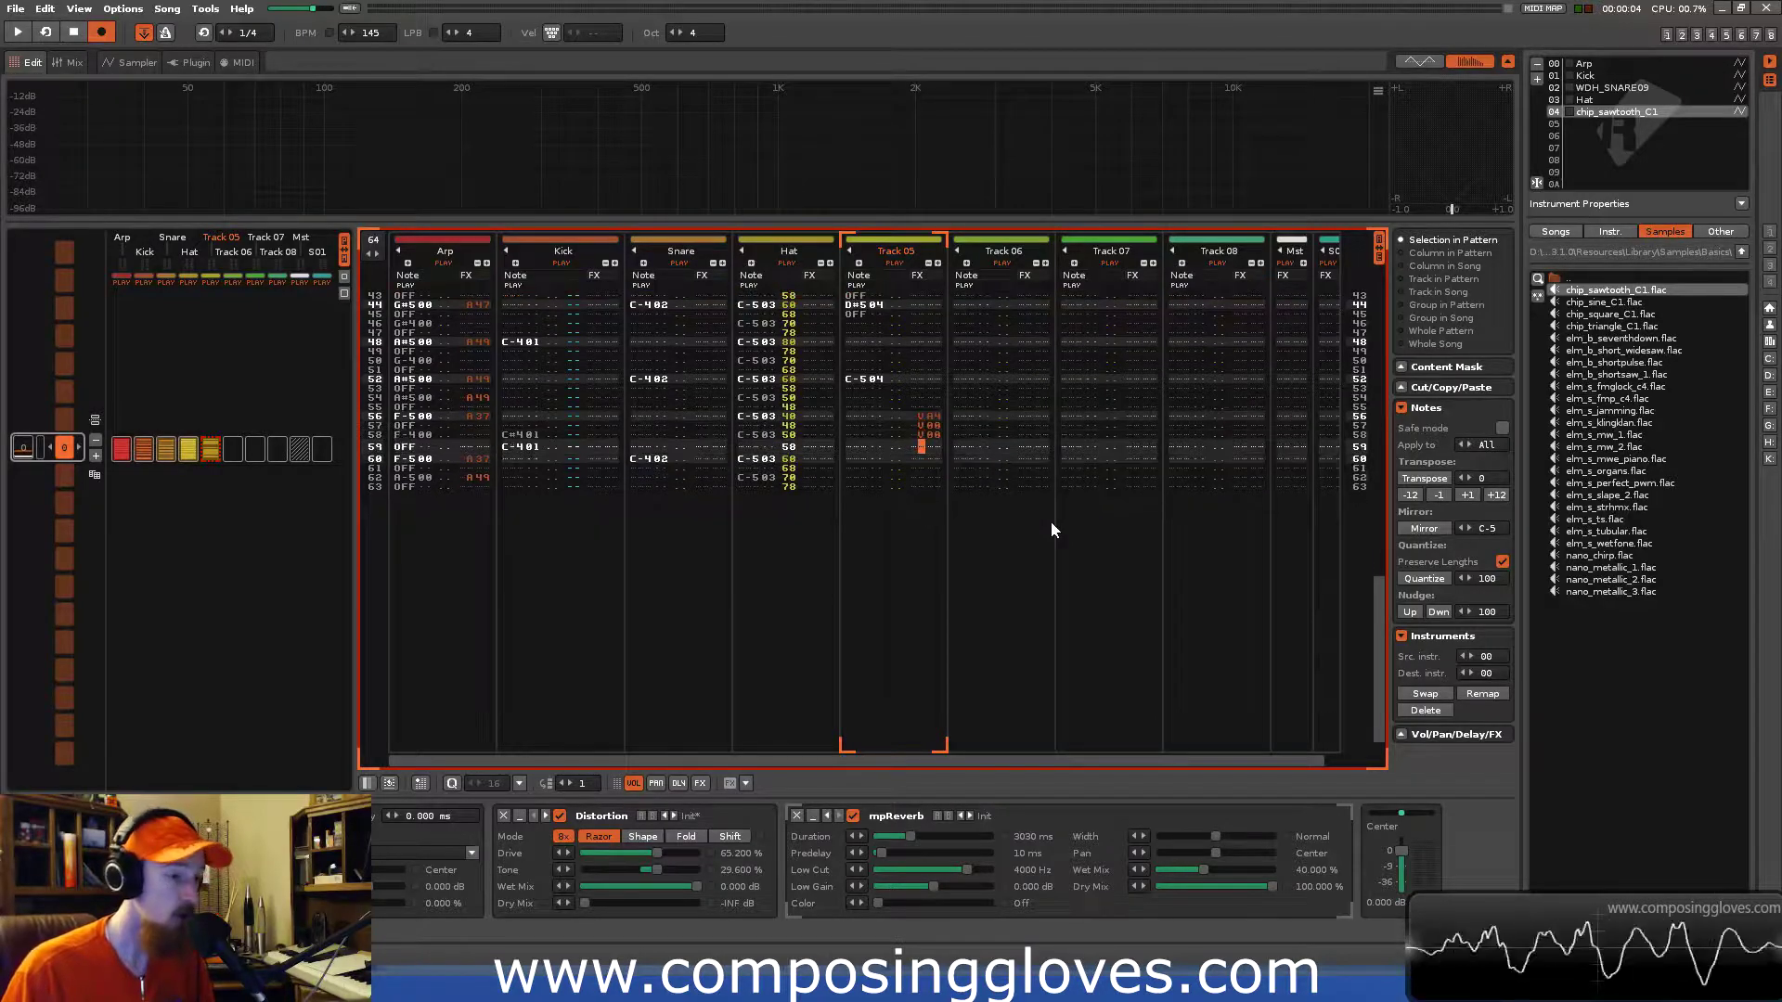
Continue the V00 vibrato commands on Track 05 through row 62 and audition the ending.
{"action": "key", "text": "Right"}
{"action": "key", "text": "Up"}
{"action": "key", "text": "Up"}
{"action": "key", "text": "Up"}
{"action": "key", "text": "Up"}
{"action": "key", "text": "Up"}
{"action": "key", "text": "Up"}
{"action": "key", "text": "Up"}
{"action": "key", "text": "Up"}
{"action": "key", "text": "Down"}
{"action": "key", "text": "Down"}
{"action": "key", "text": "Right"}
{"action": "key", "text": "Up"}
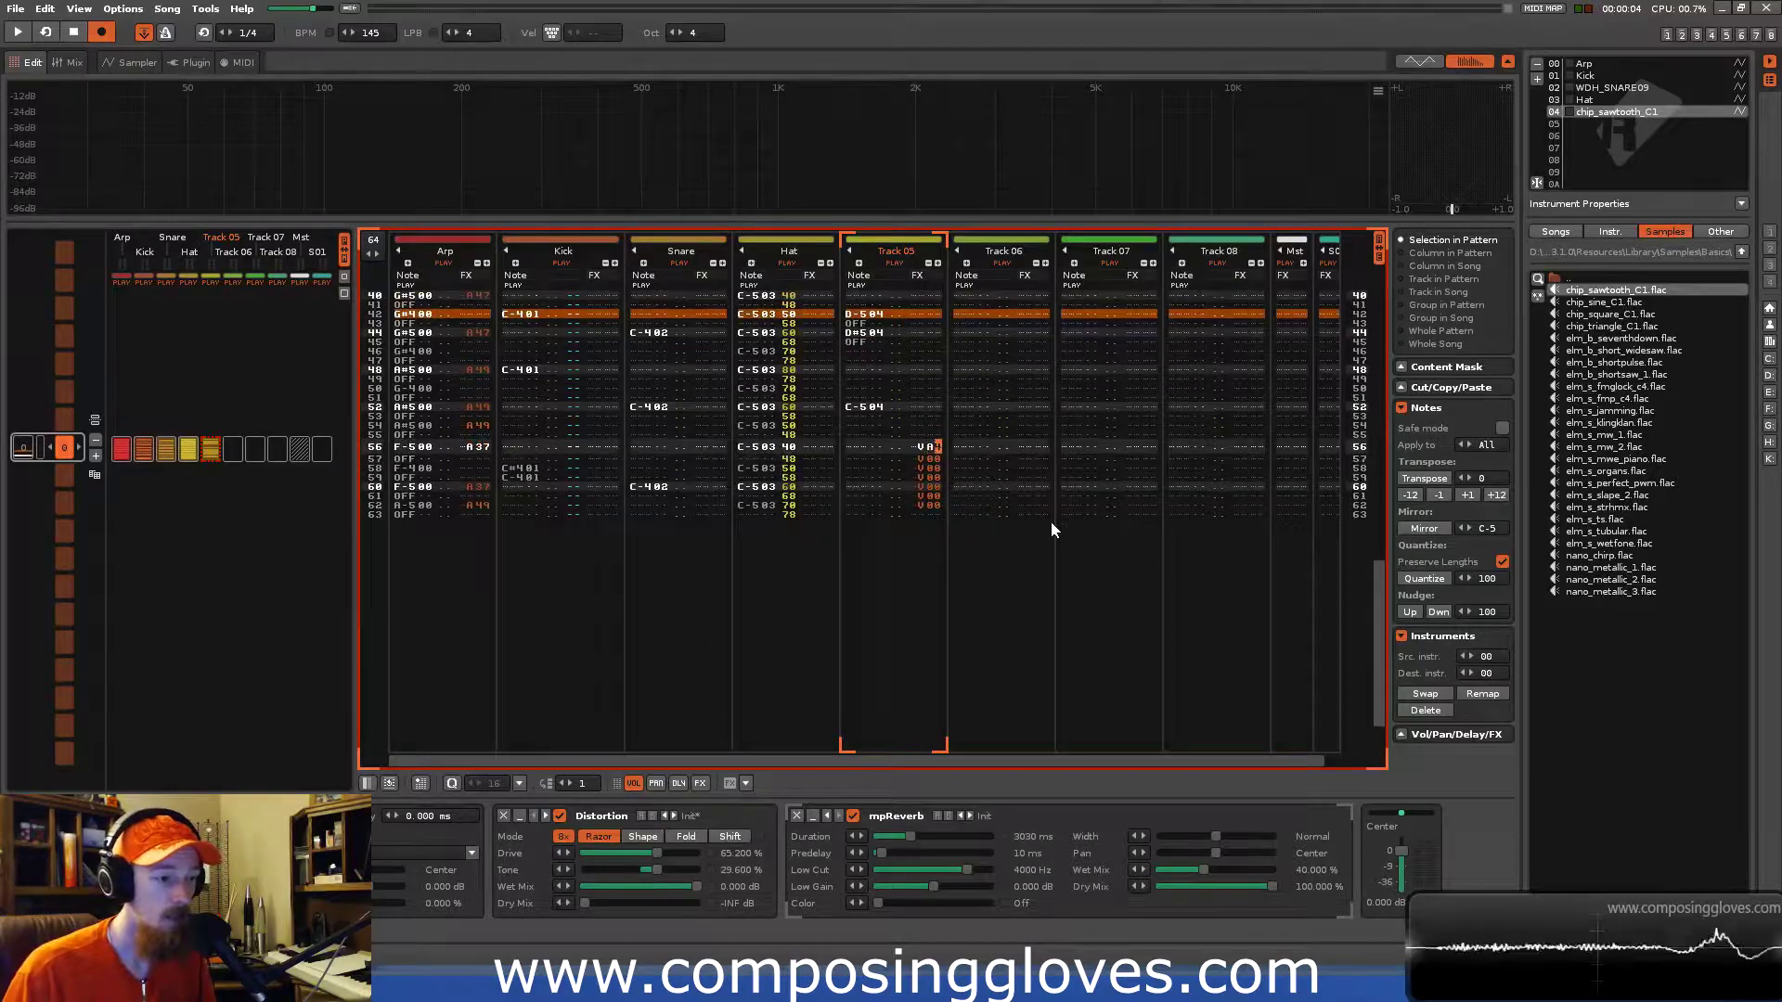
{"action": "key", "text": "Left"}
{"action": "key", "text": "Left"}
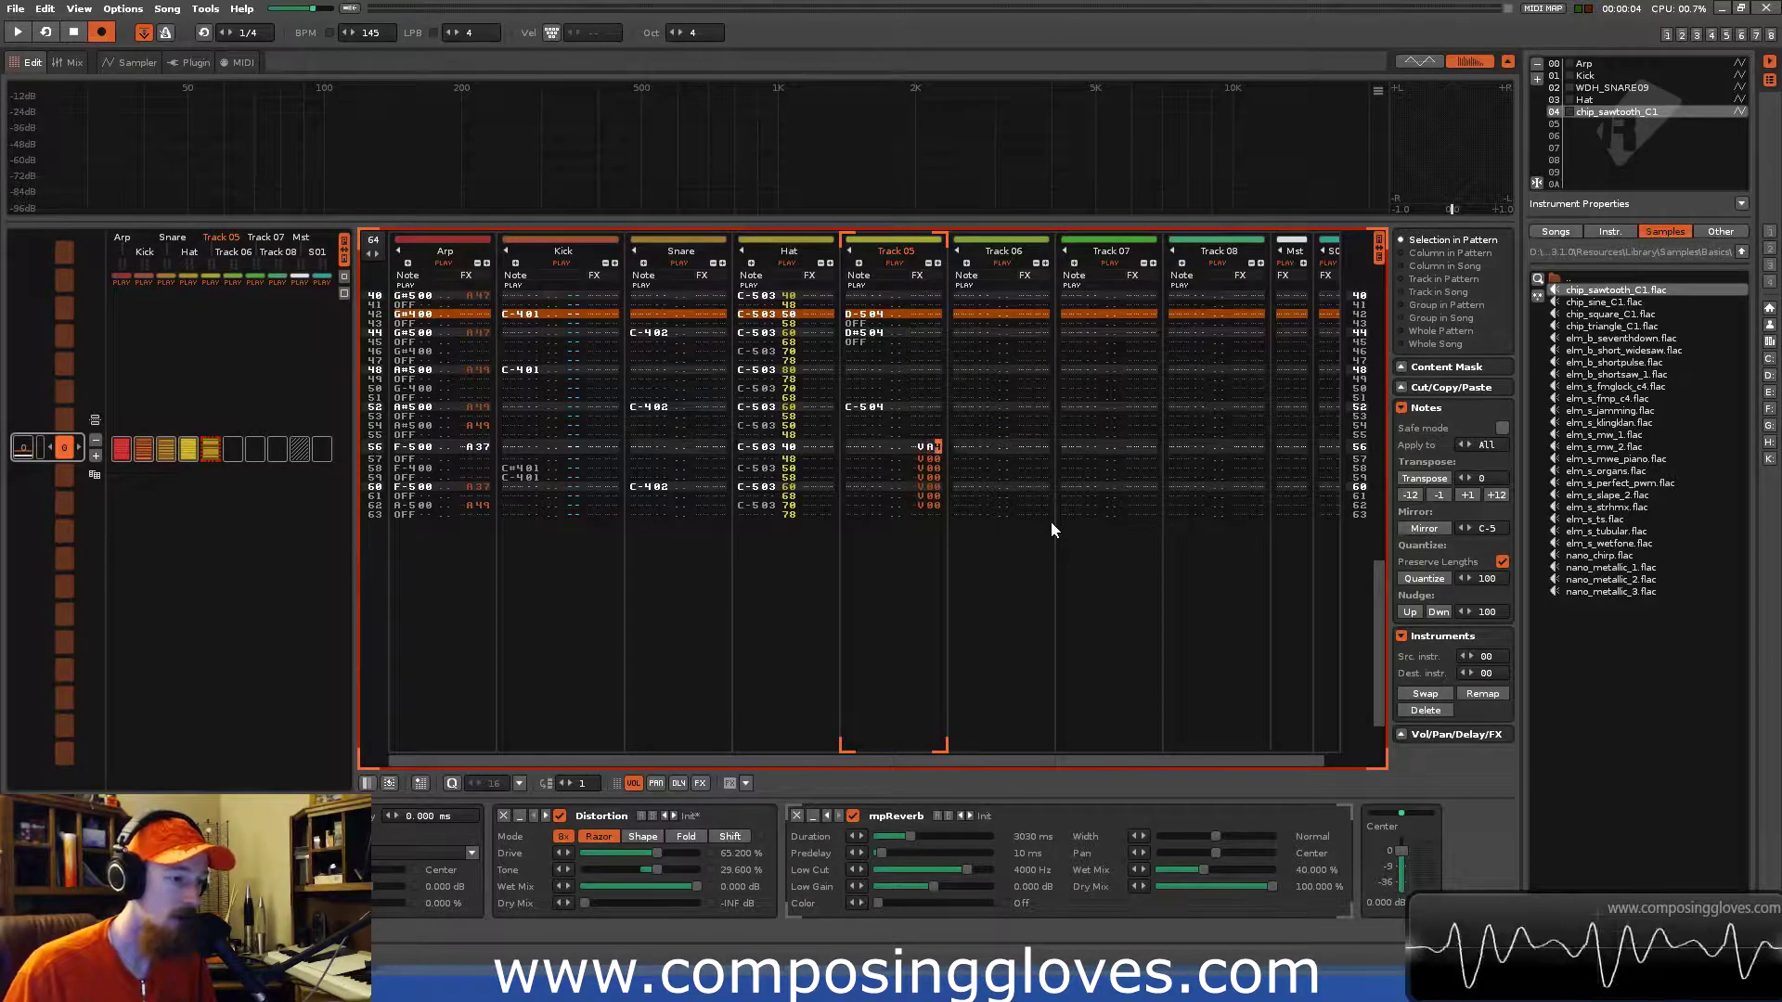
{"action": "key", "text": "space"}
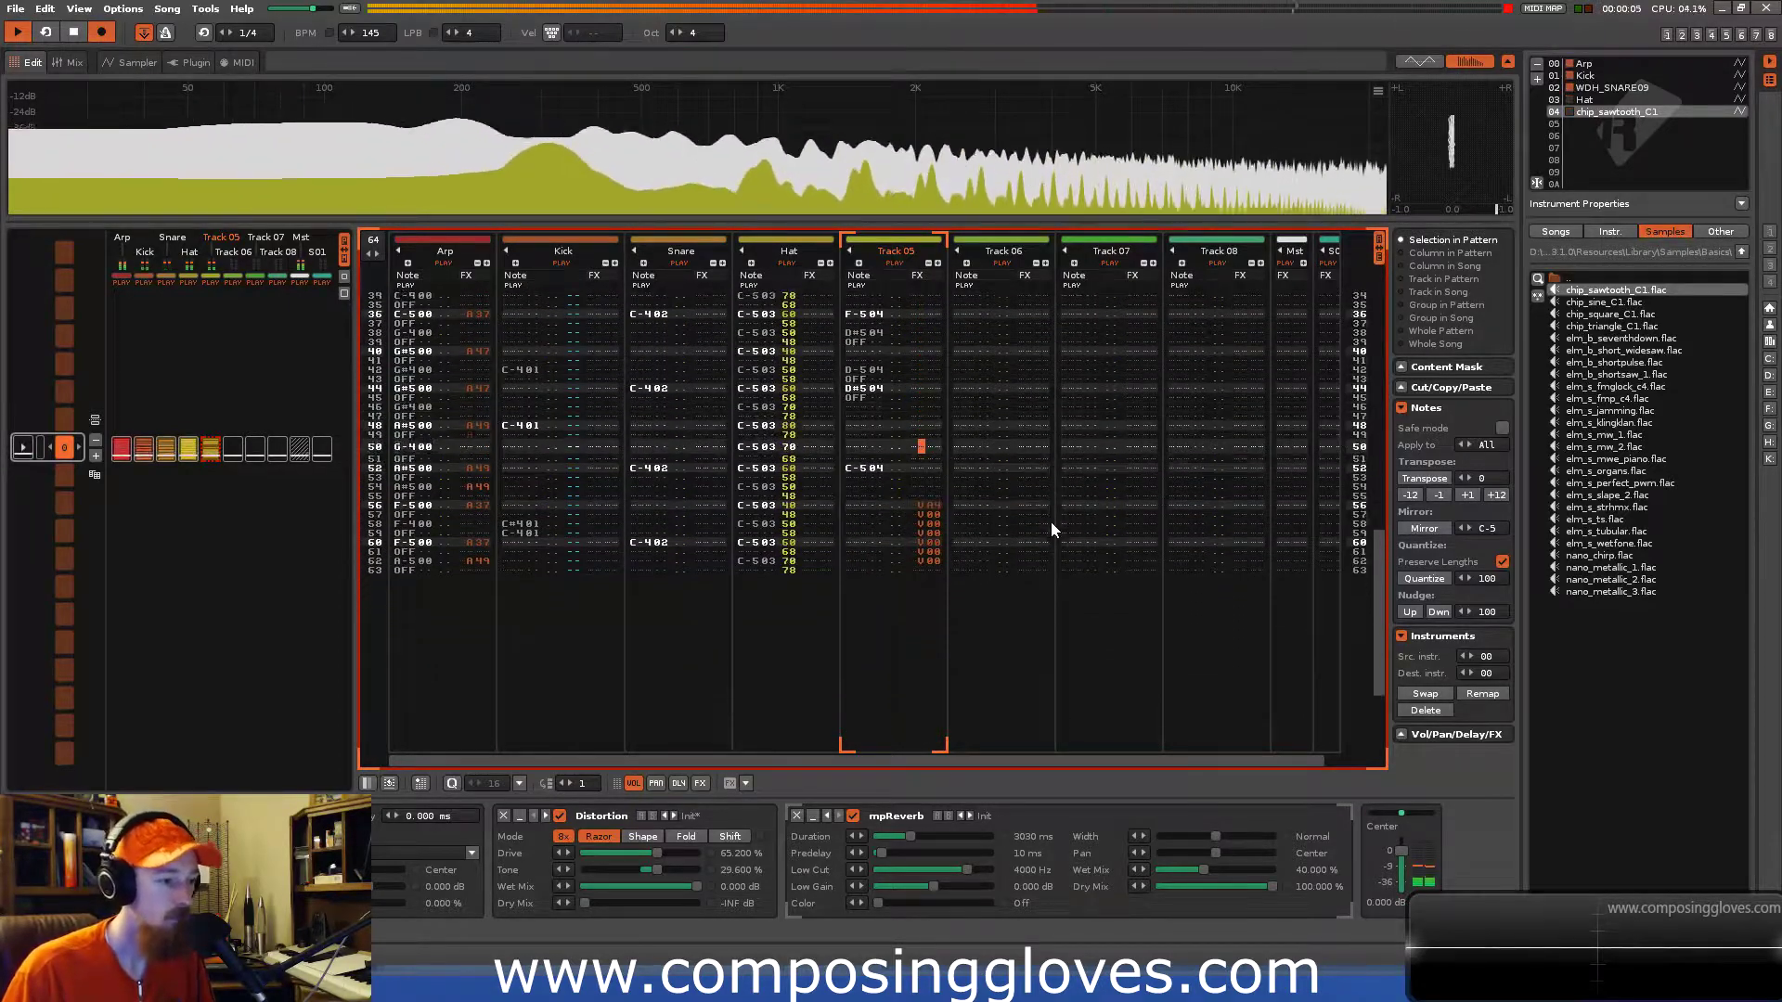
Delete the note-off on row 45 of Track 05 and enter a D-5 note on row 48.
{"action": "key", "text": "Up"}
{"action": "key", "text": "Up"}
{"action": "key", "text": "Left"}
{"action": "key", "text": "Left"}
{"action": "key", "text": "Left"}
{"action": "key", "text": "Left"}
{"action": "key", "text": "Left"}
{"action": "key", "text": "Left"}
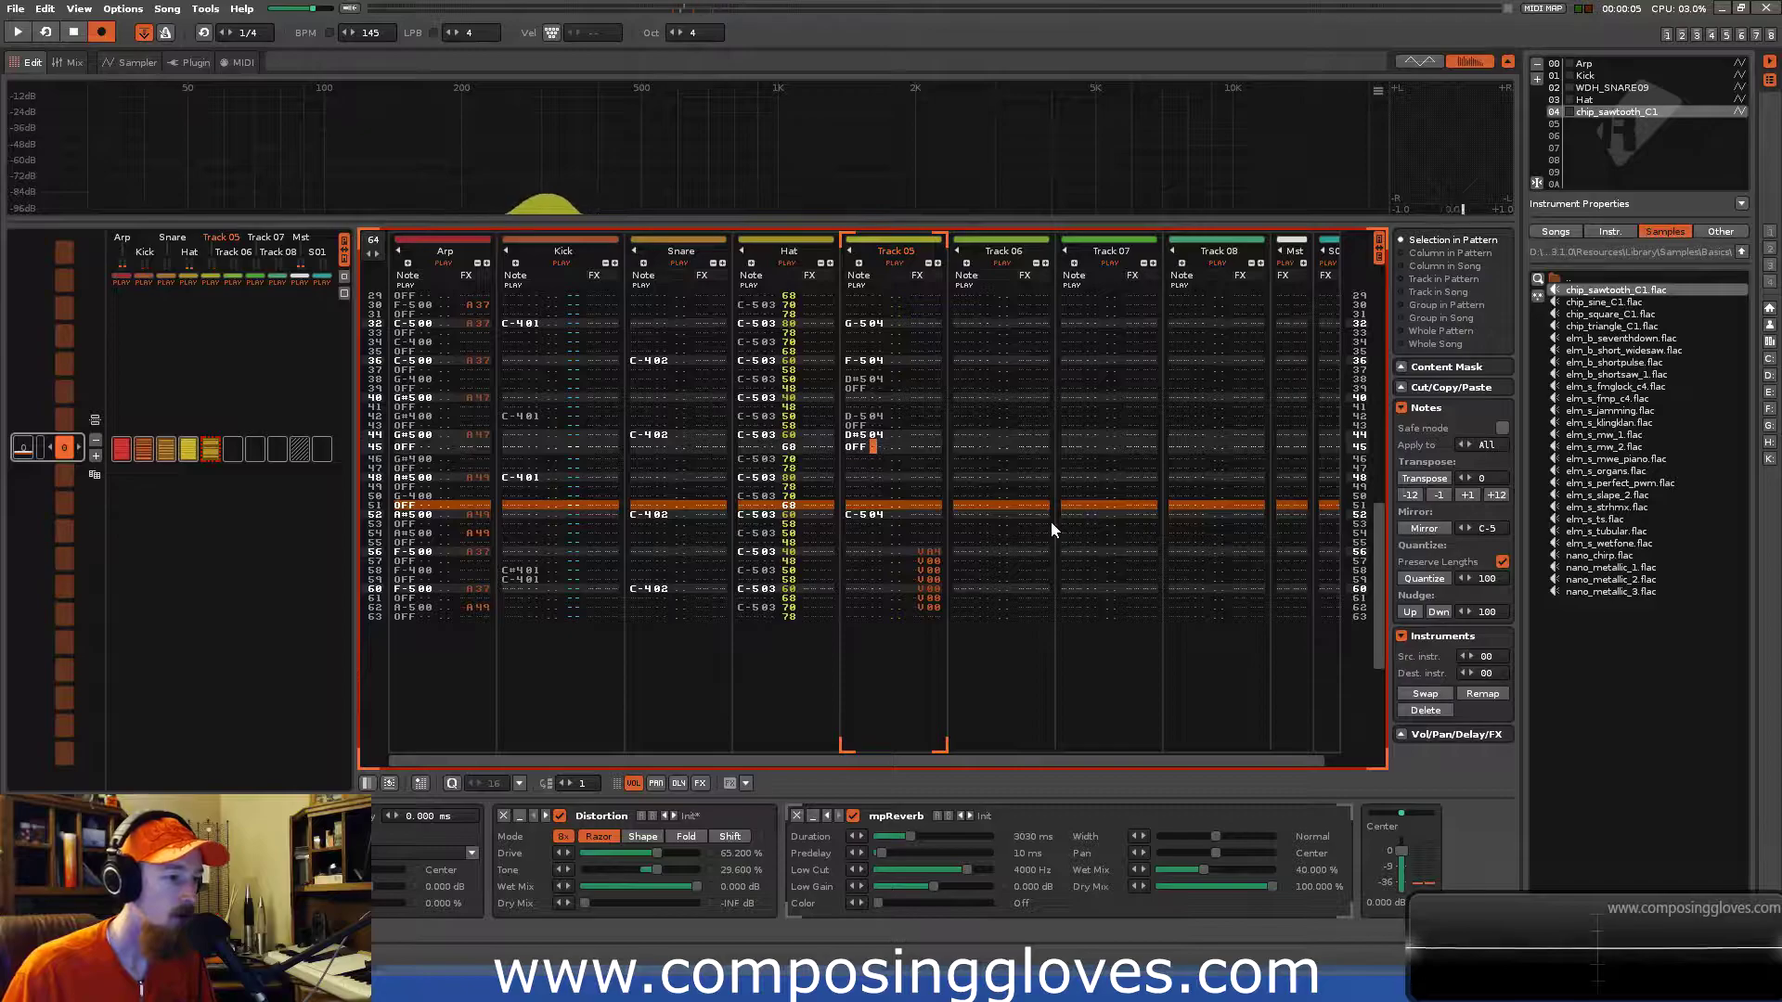
{"action": "key", "text": "Delete"}
{"action": "key", "text": "Down"}
{"action": "key", "text": "Down"}
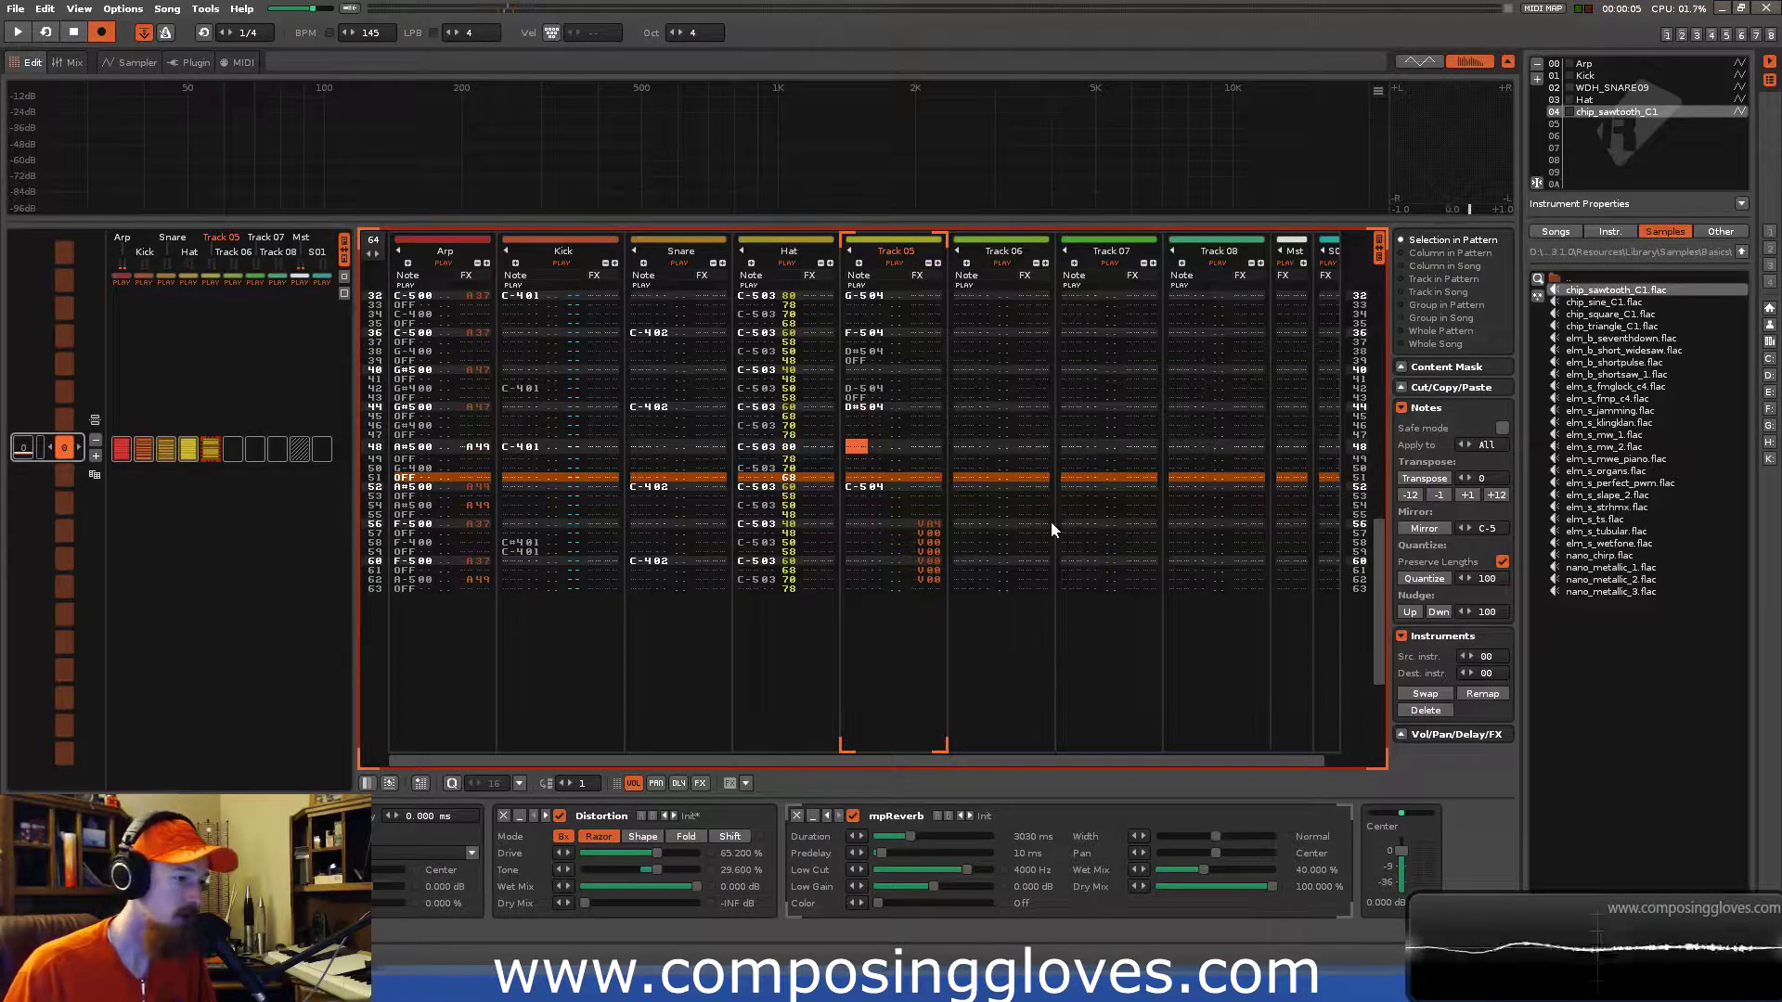
{"action": "key", "text": "w"}
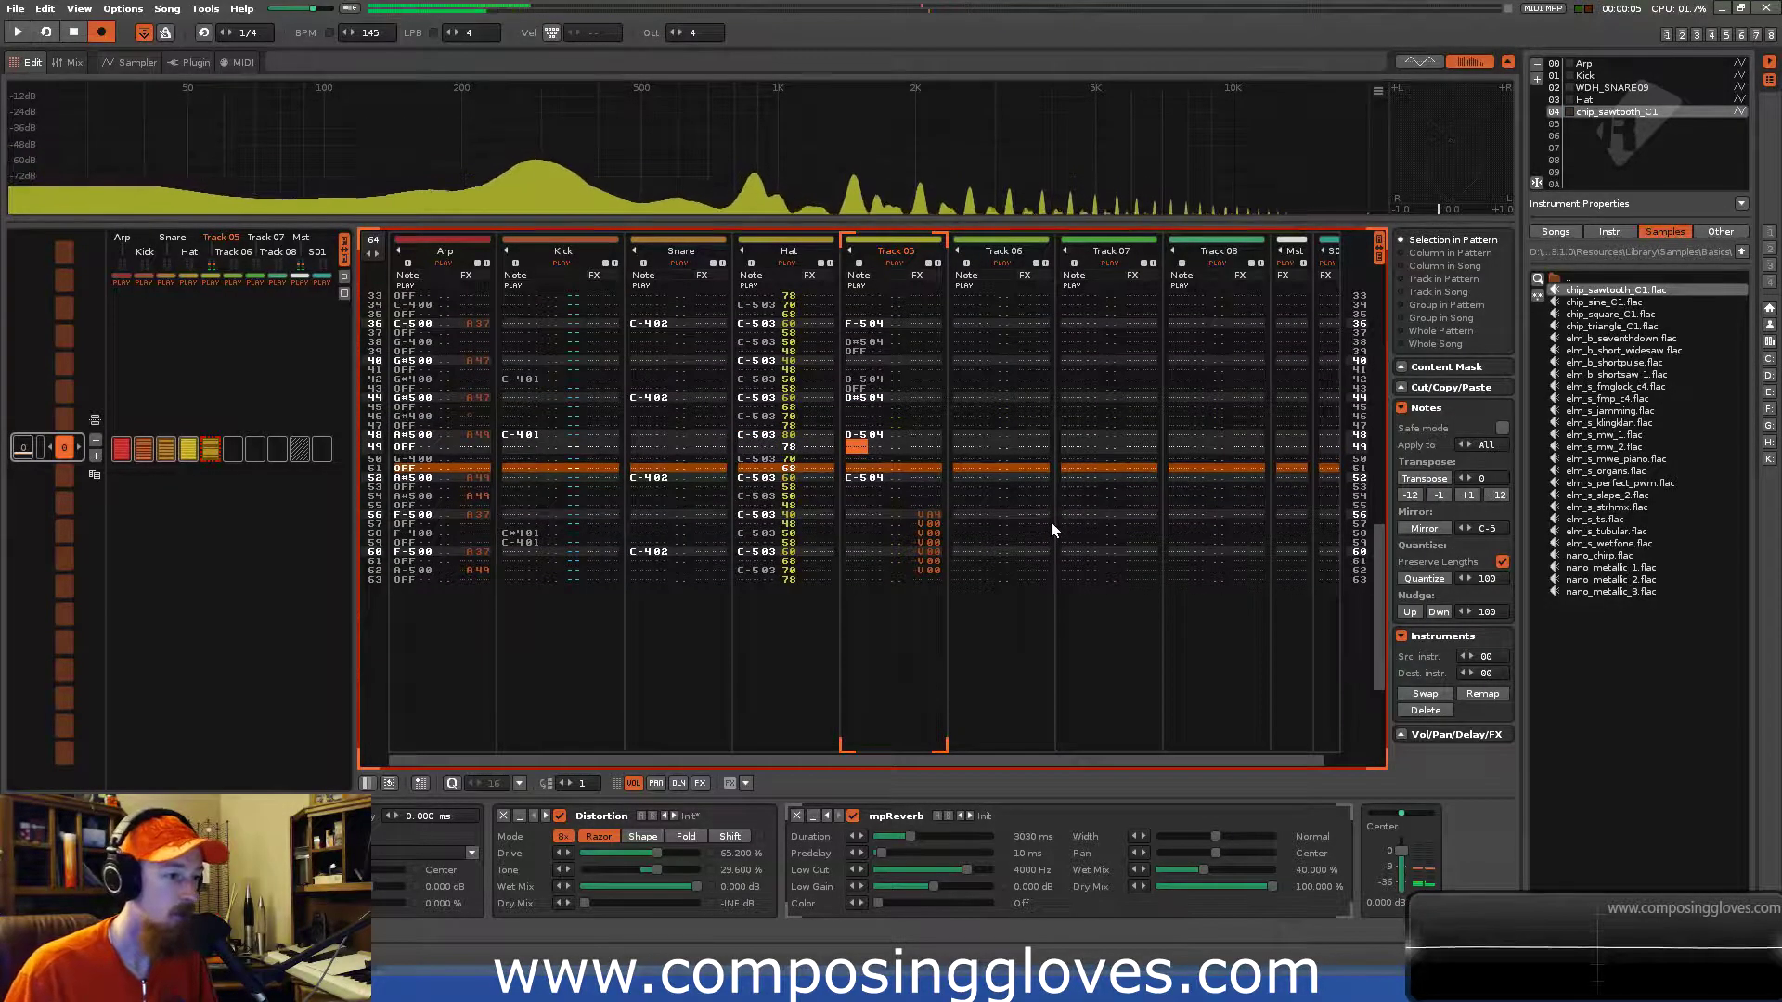
Enter a G10 glide command in the effect column on row 44 of Track 05.
{"action": "key", "text": "Up"}
{"action": "key", "text": "Up"}
{"action": "key", "text": "Right"}
{"action": "key", "text": "Right"}
{"action": "key", "text": "Right"}
{"action": "key", "text": "Right"}
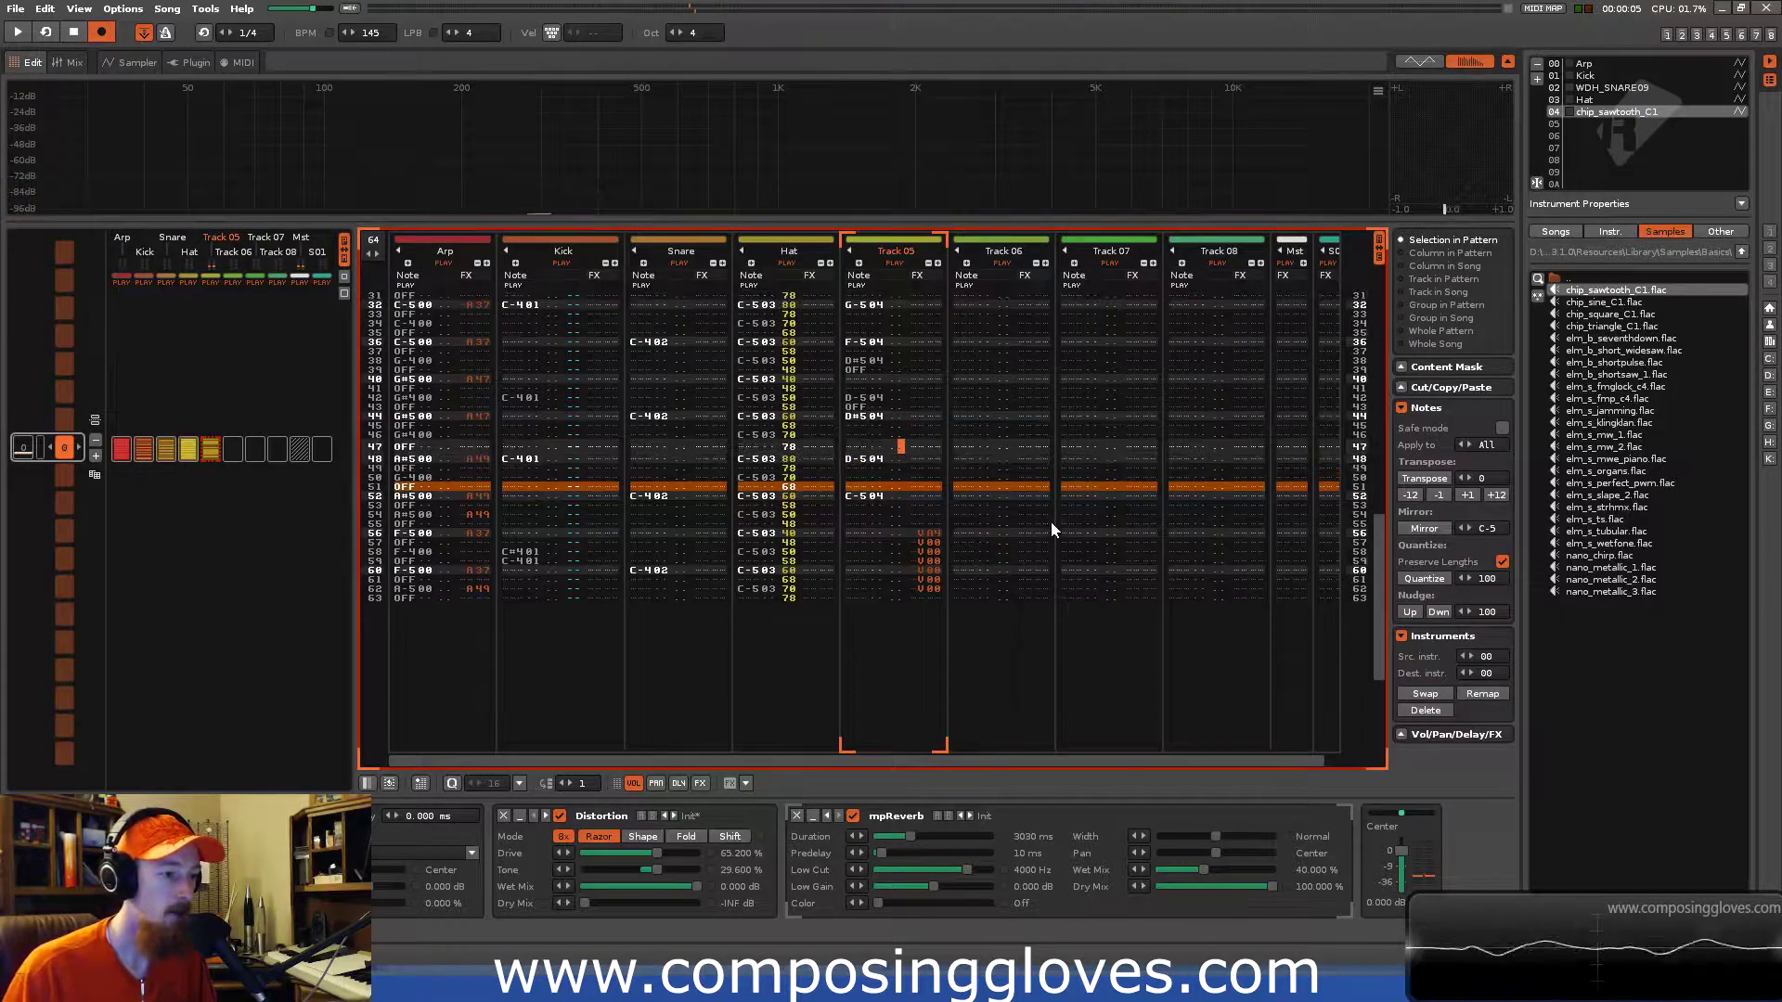
{"action": "key", "text": "Up"}
{"action": "key", "text": "Up"}
{"action": "key", "text": "Up"}
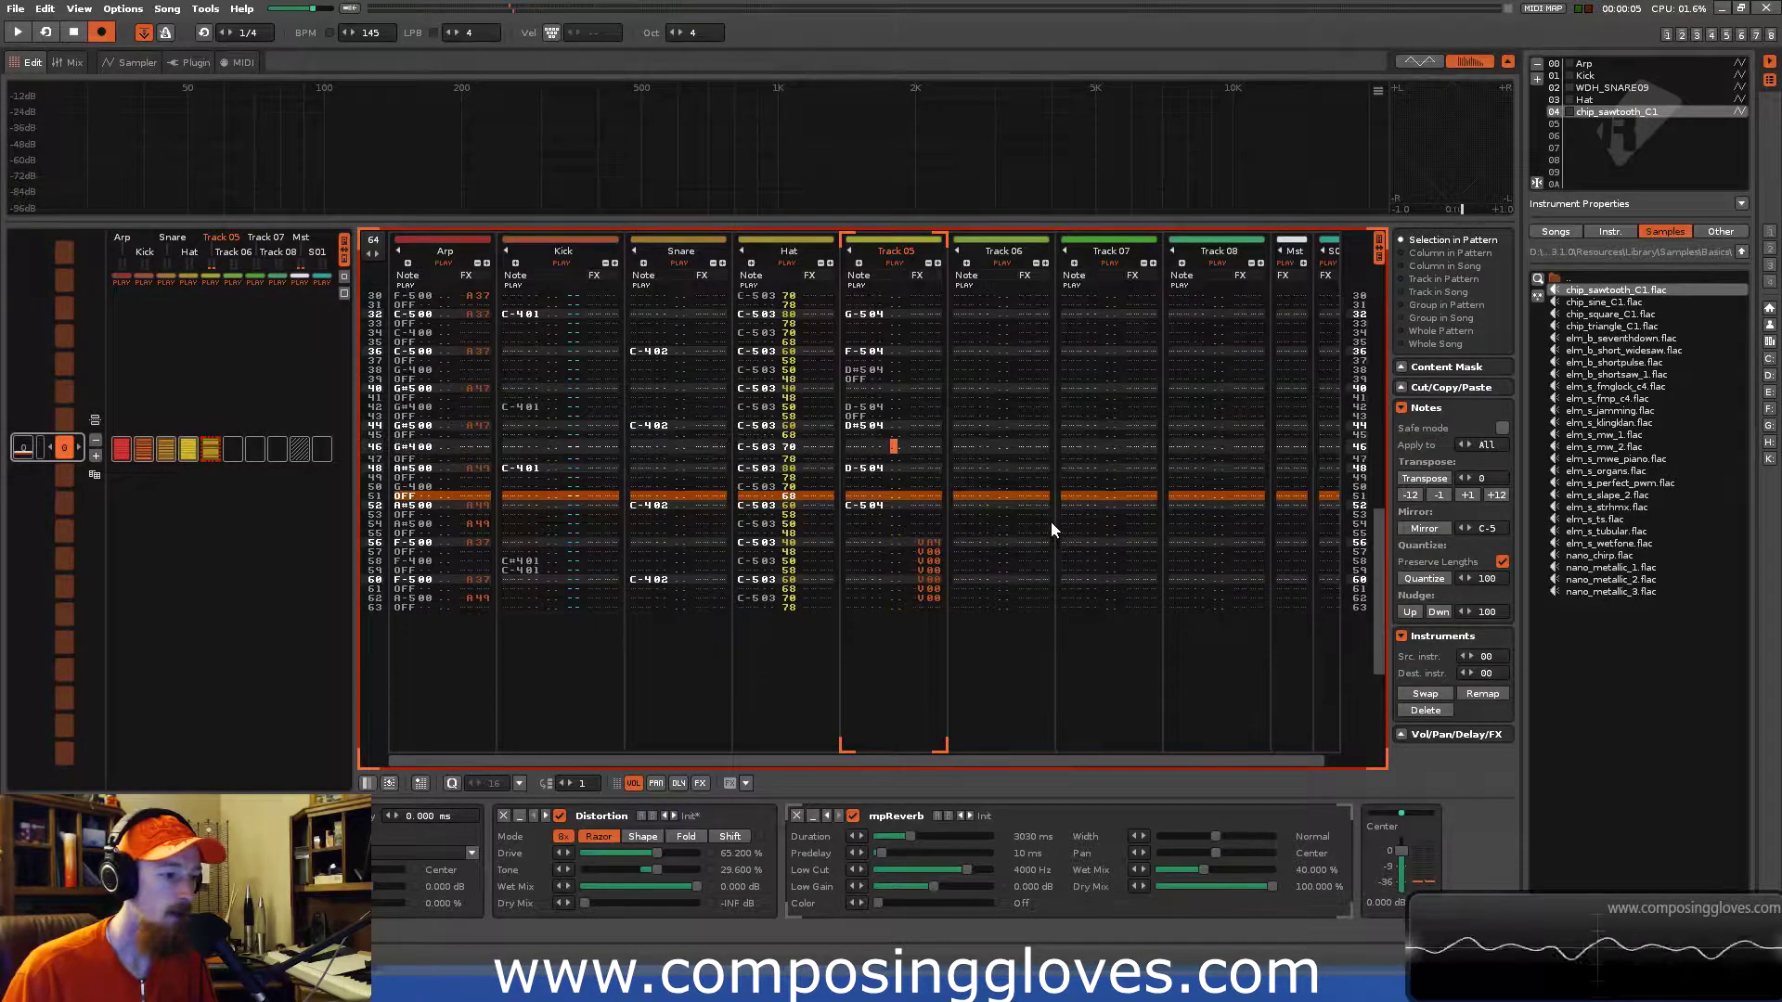
{"action": "type", "text": "g10"}
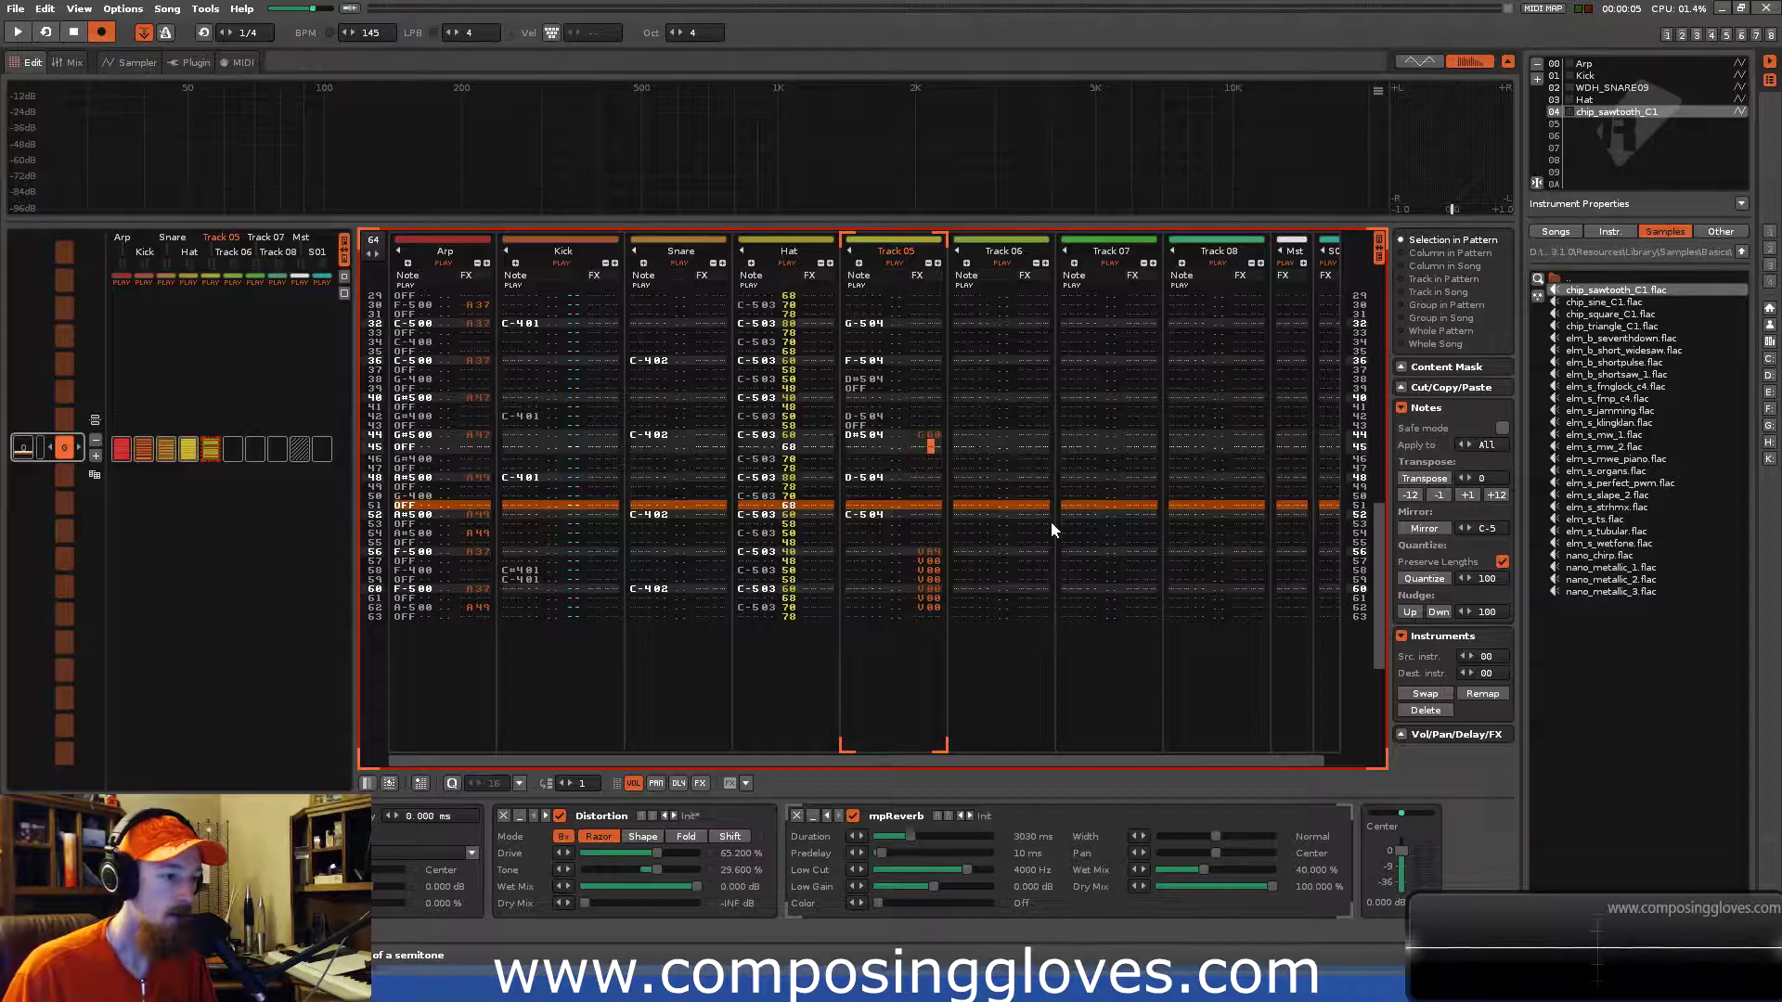
Play the pattern from around row 40 to audition the glide on Track 05.
{"action": "key", "text": "Up"}
{"action": "key", "text": "Up"}
{"action": "key", "text": "Up"}
{"action": "key", "text": "Up"}
{"action": "key", "text": "Left"}
{"action": "key", "text": "Left"}
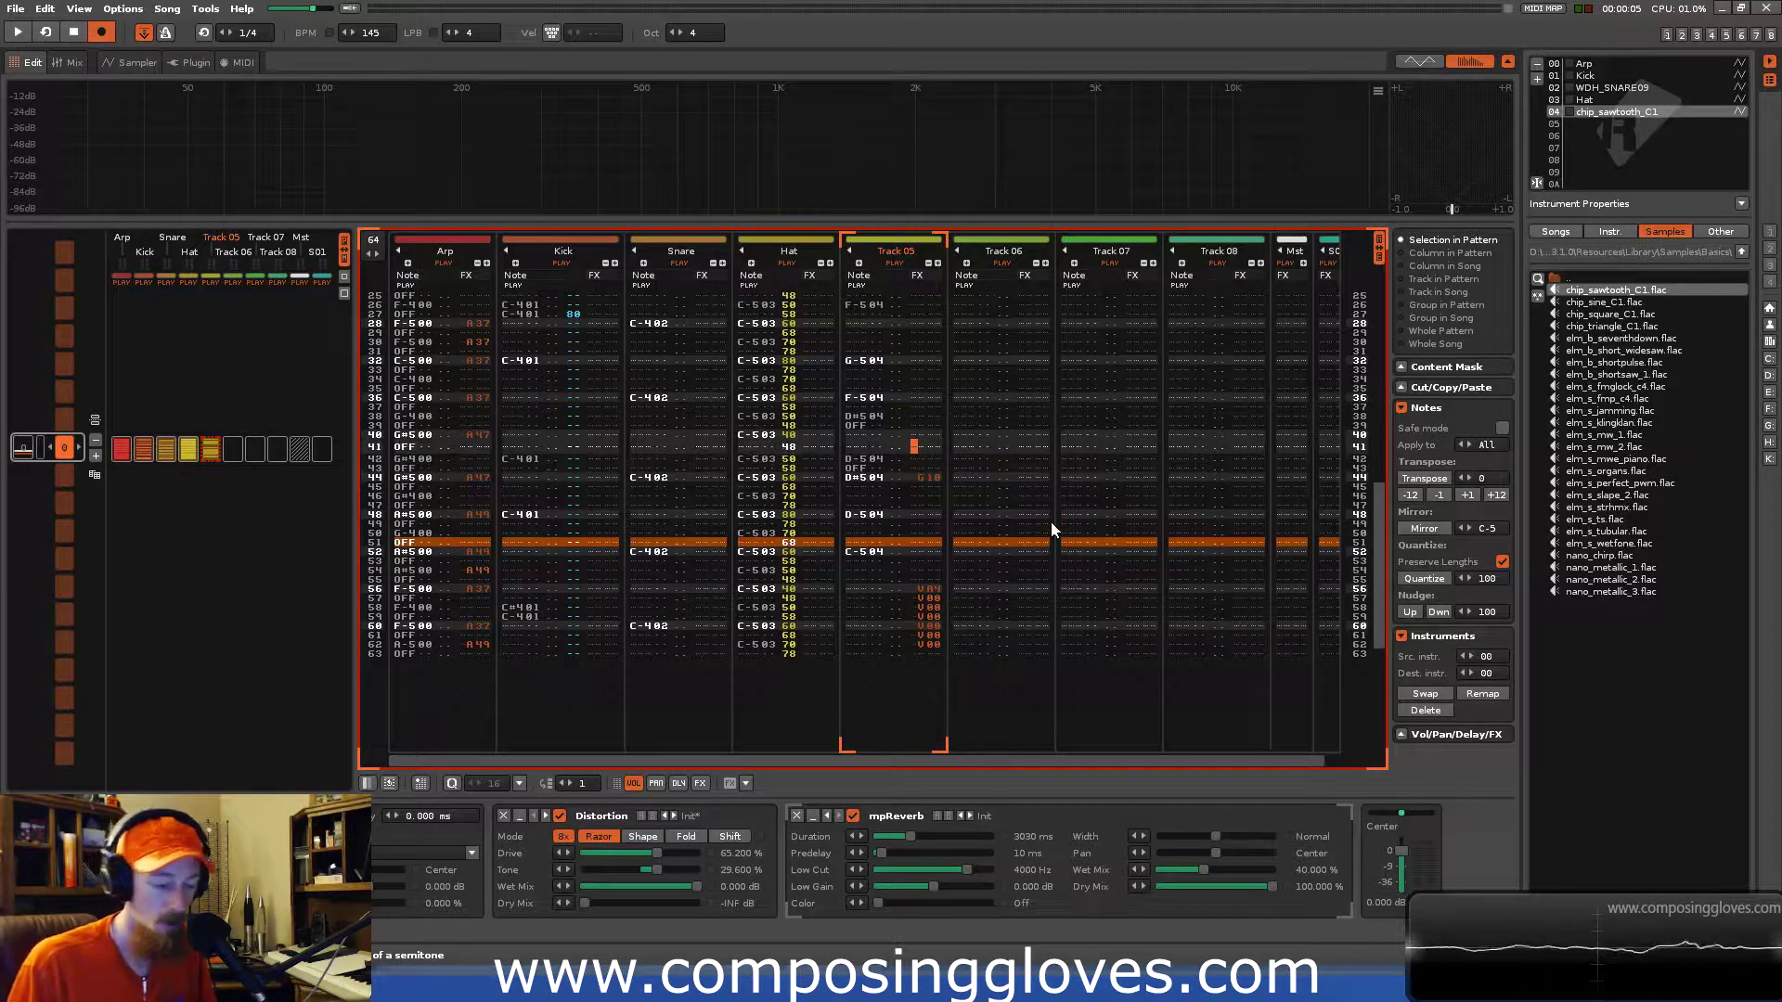
{"action": "key", "text": "space"}
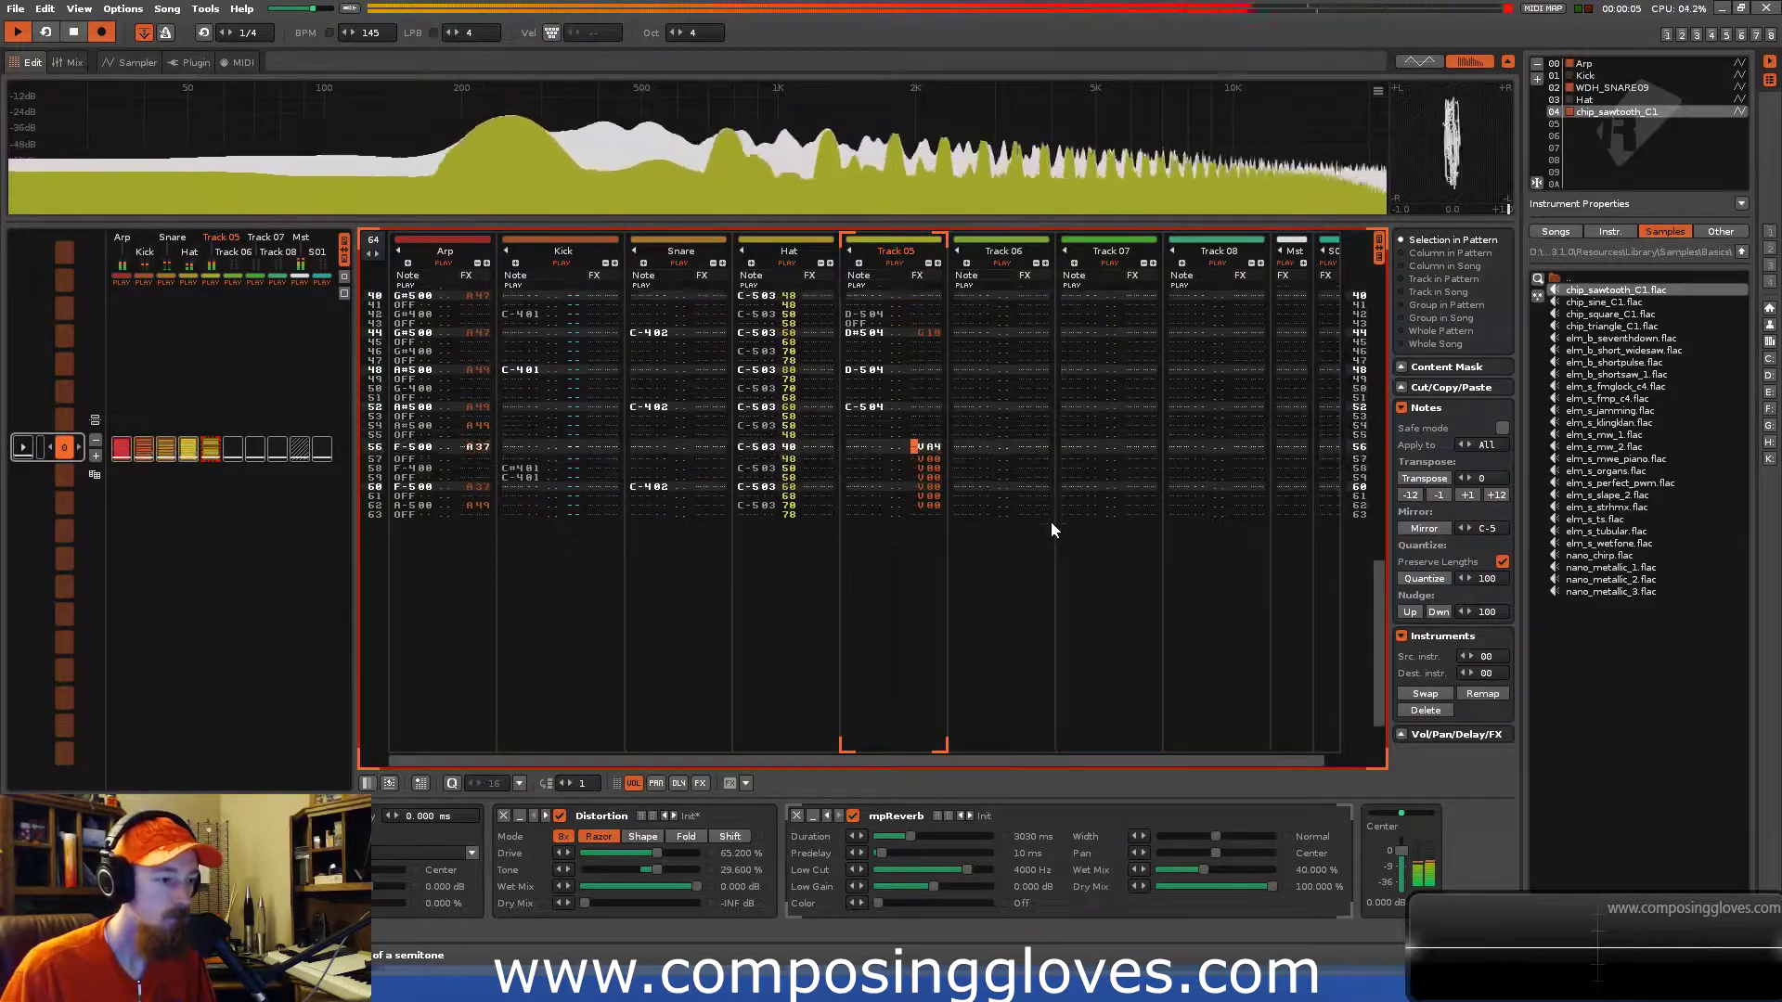
{"action": "key", "text": "space"}
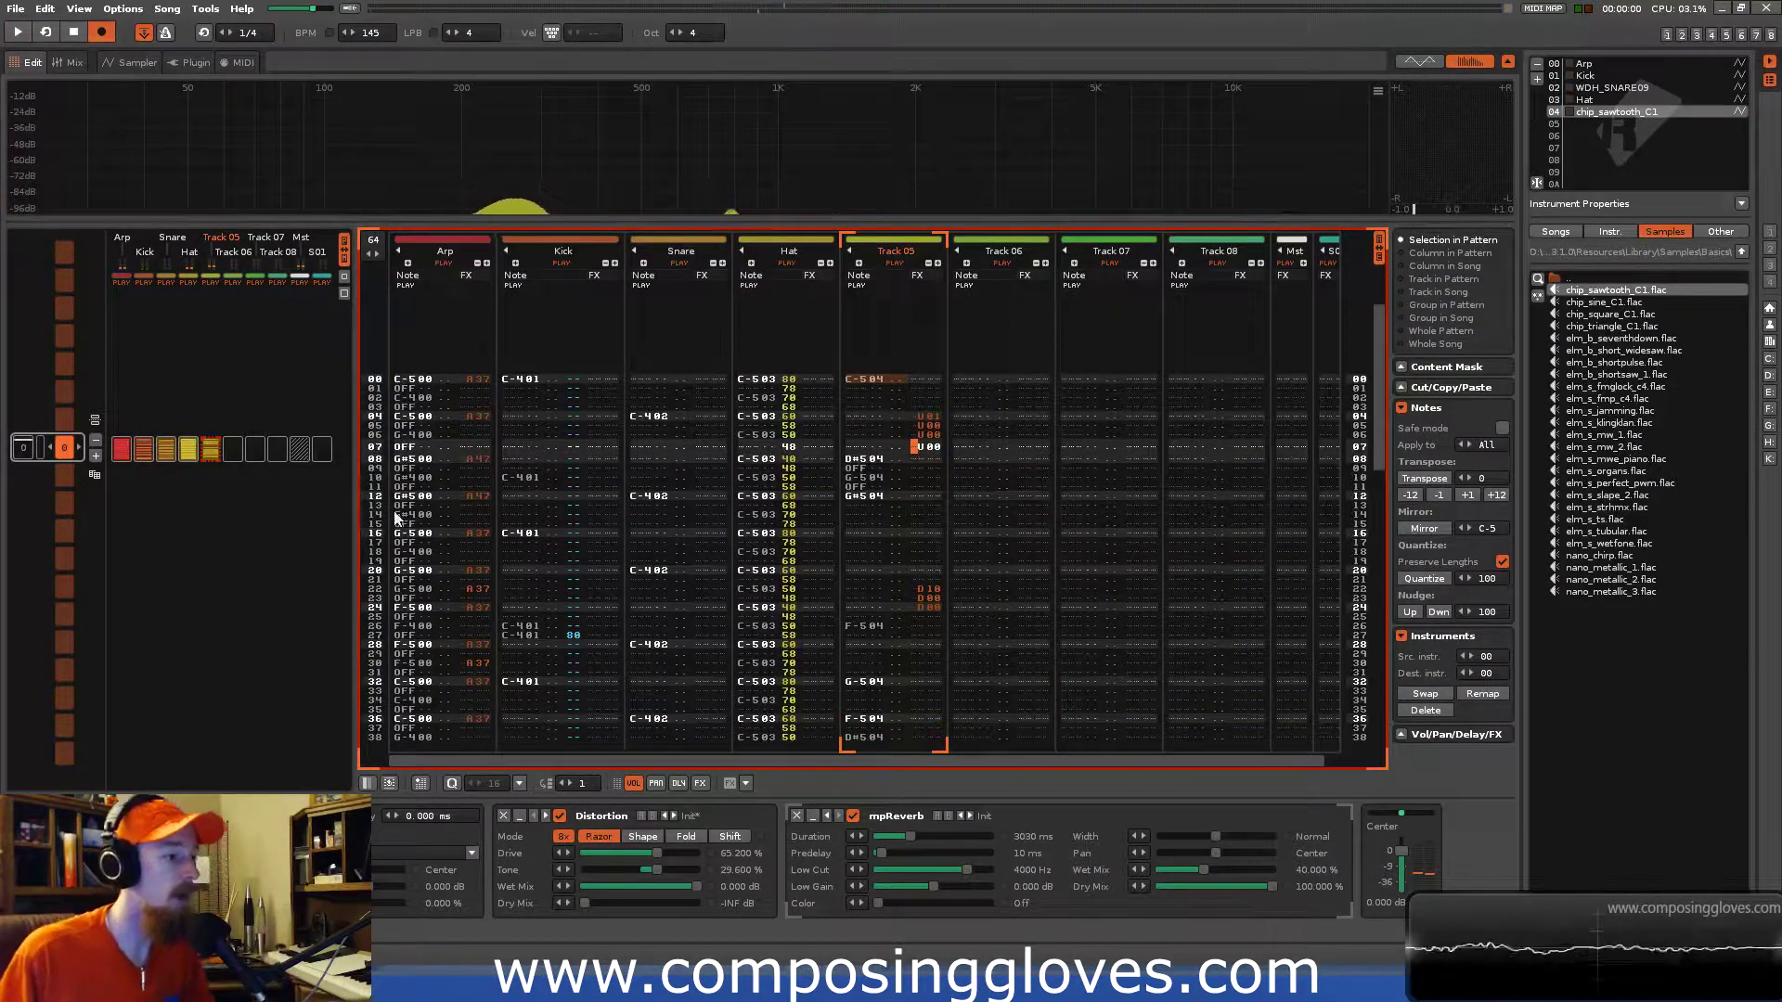
{"action": "left_click", "coordinate": [444, 380]}
{"action": "left_click", "coordinate": [571, 466]}
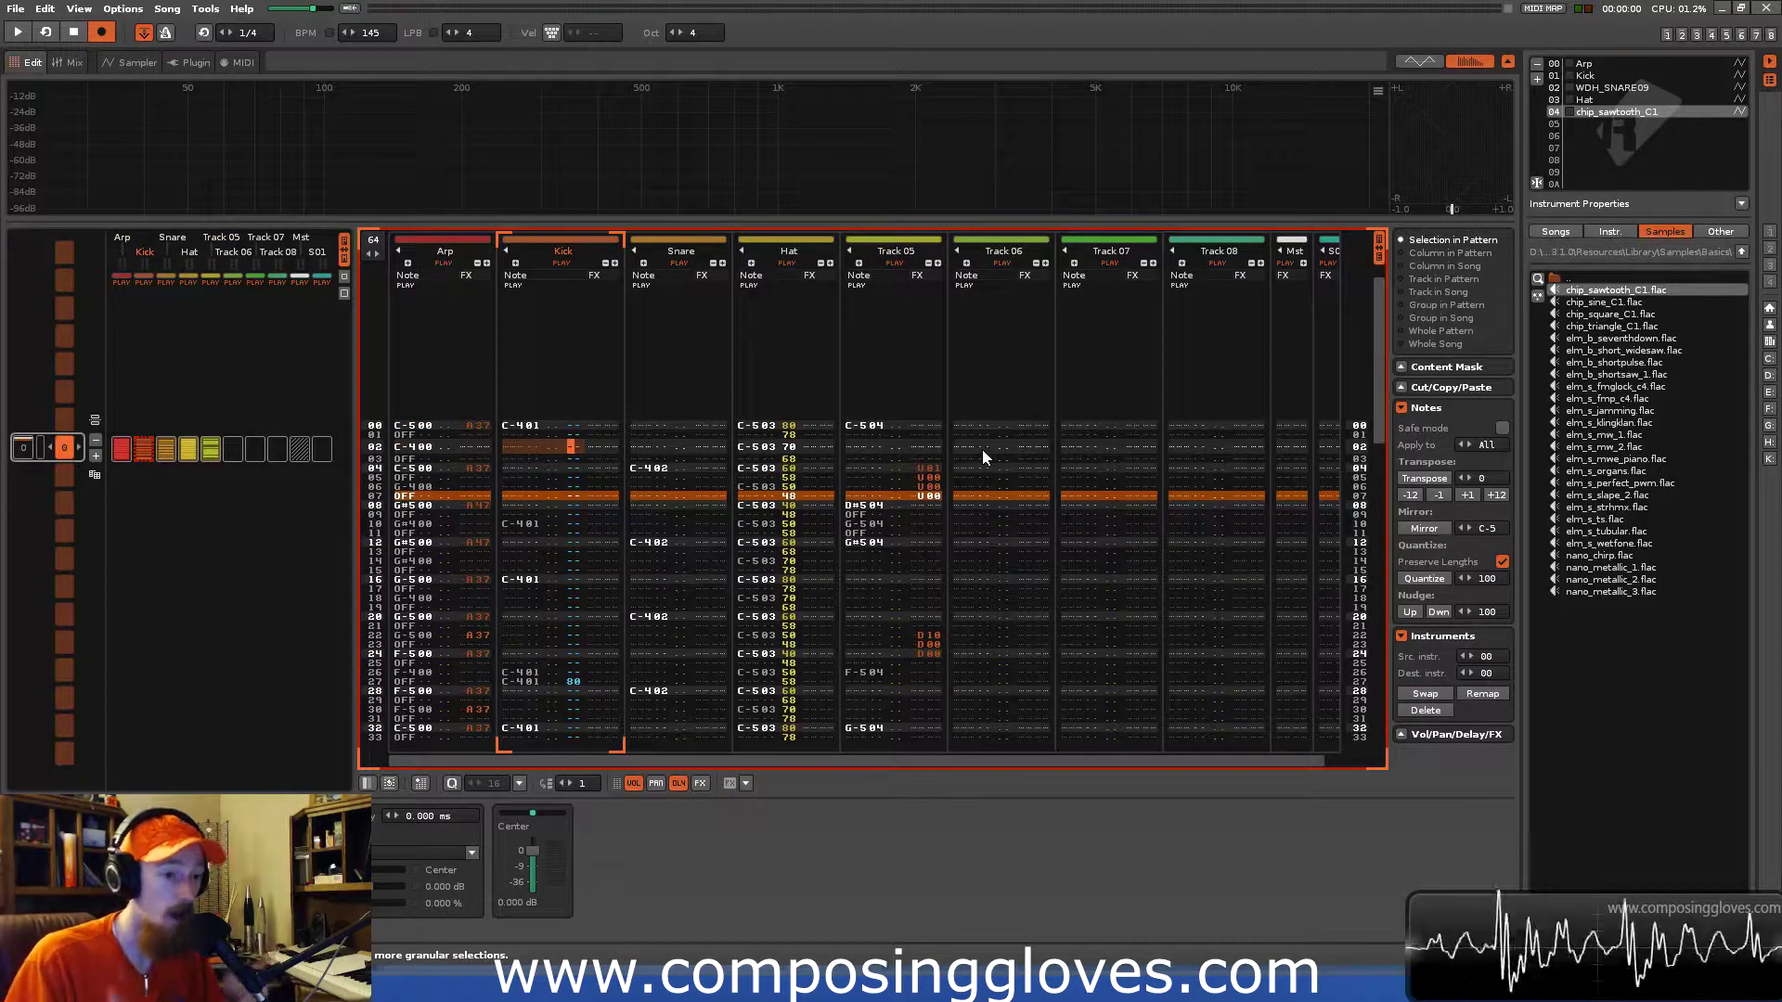
{"action": "left_click", "coordinate": [751, 424]}
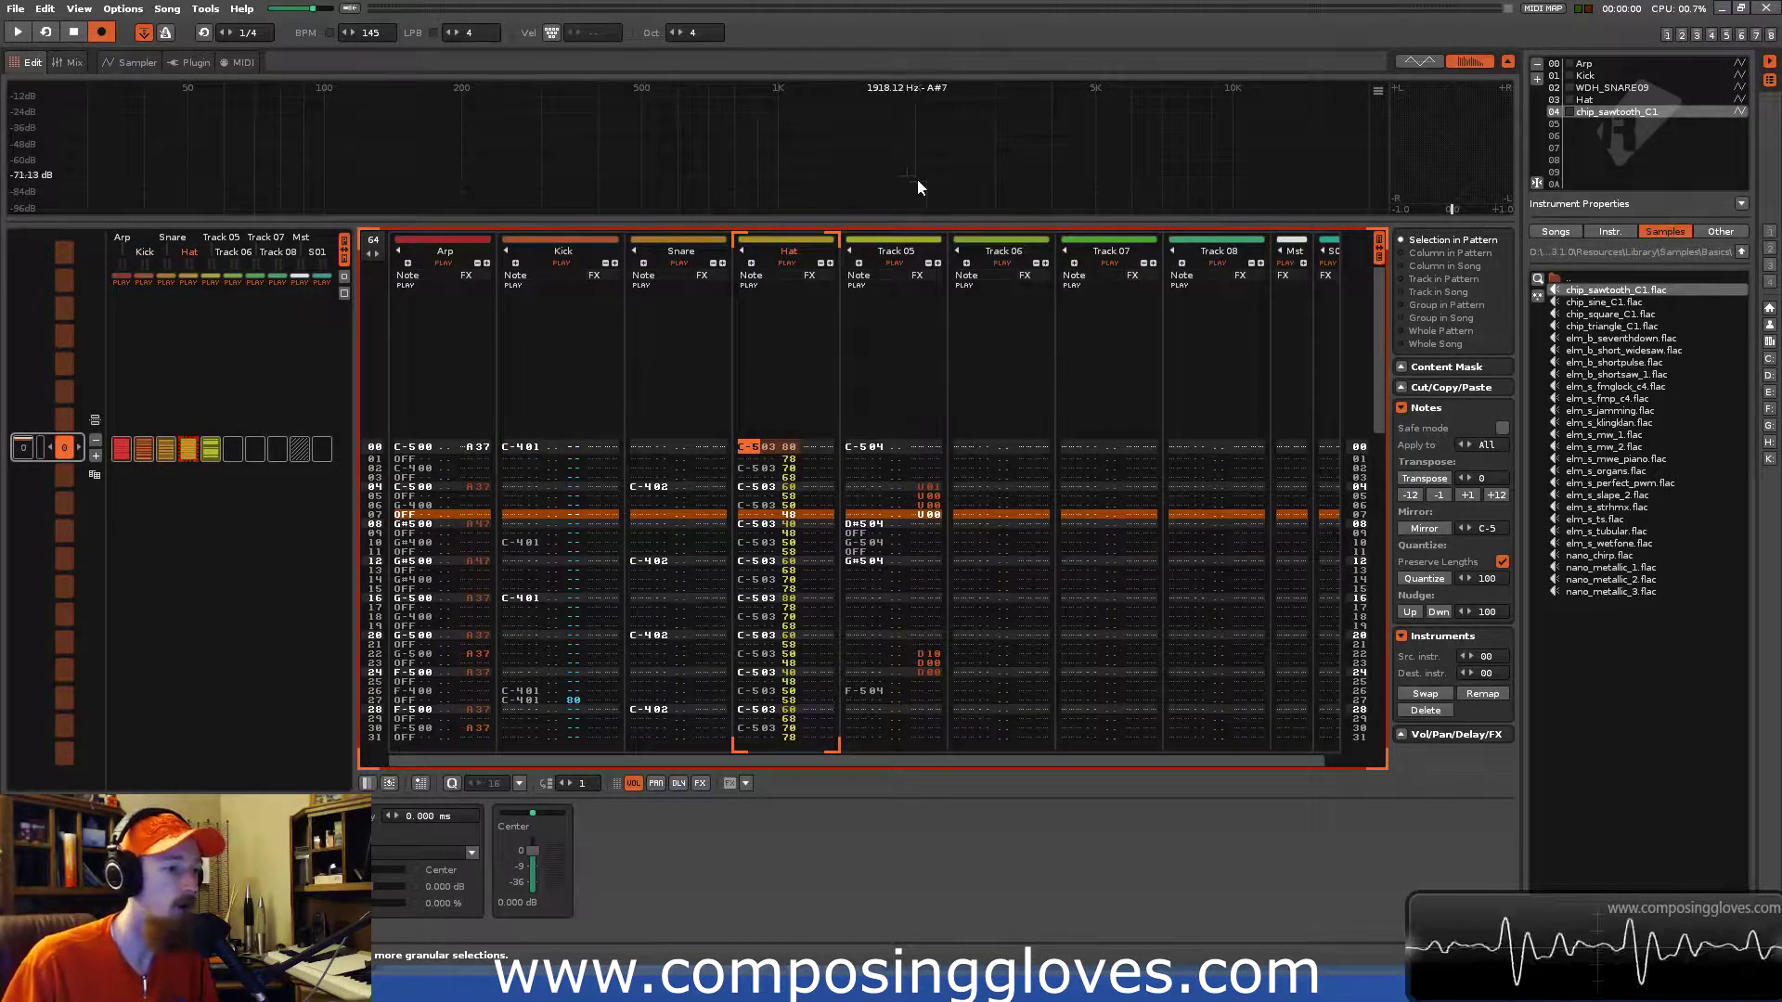
Load the chip_square_C1 sample into empty instrument slot 05 for Track 06 and try a note without recording it.
{"action": "left_click", "coordinate": [1018, 247]}
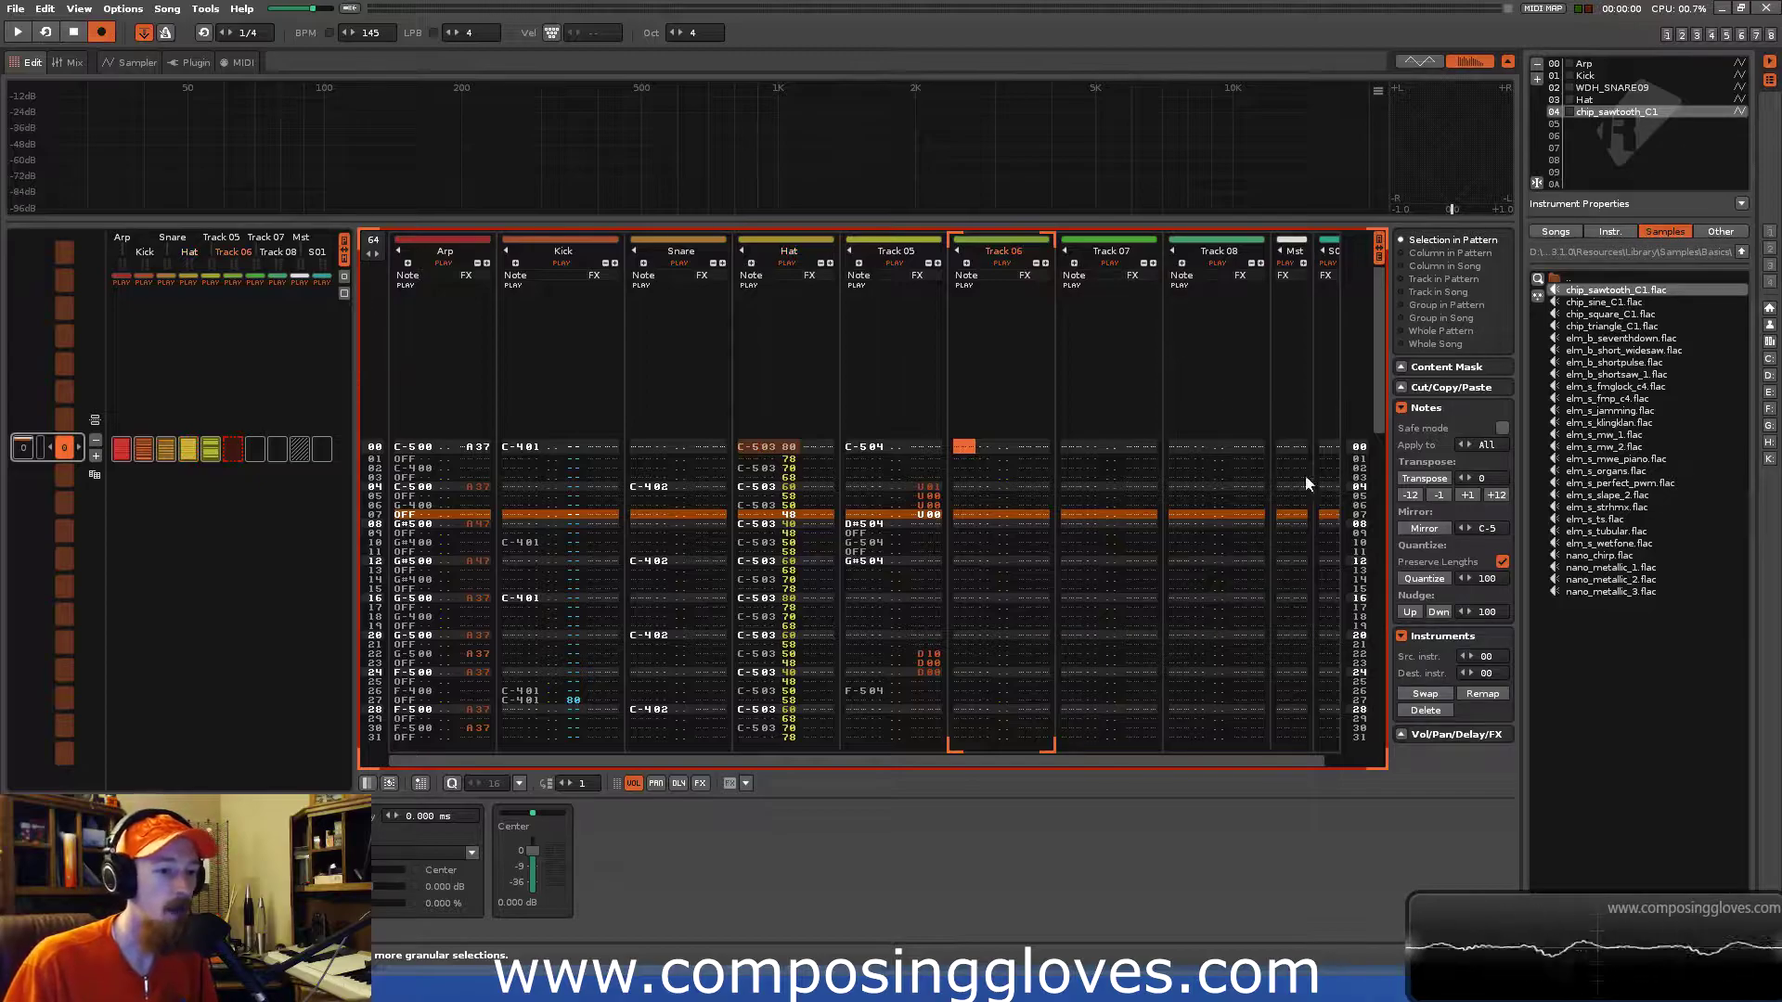
{"action": "key", "text": "ctrl+Down"}
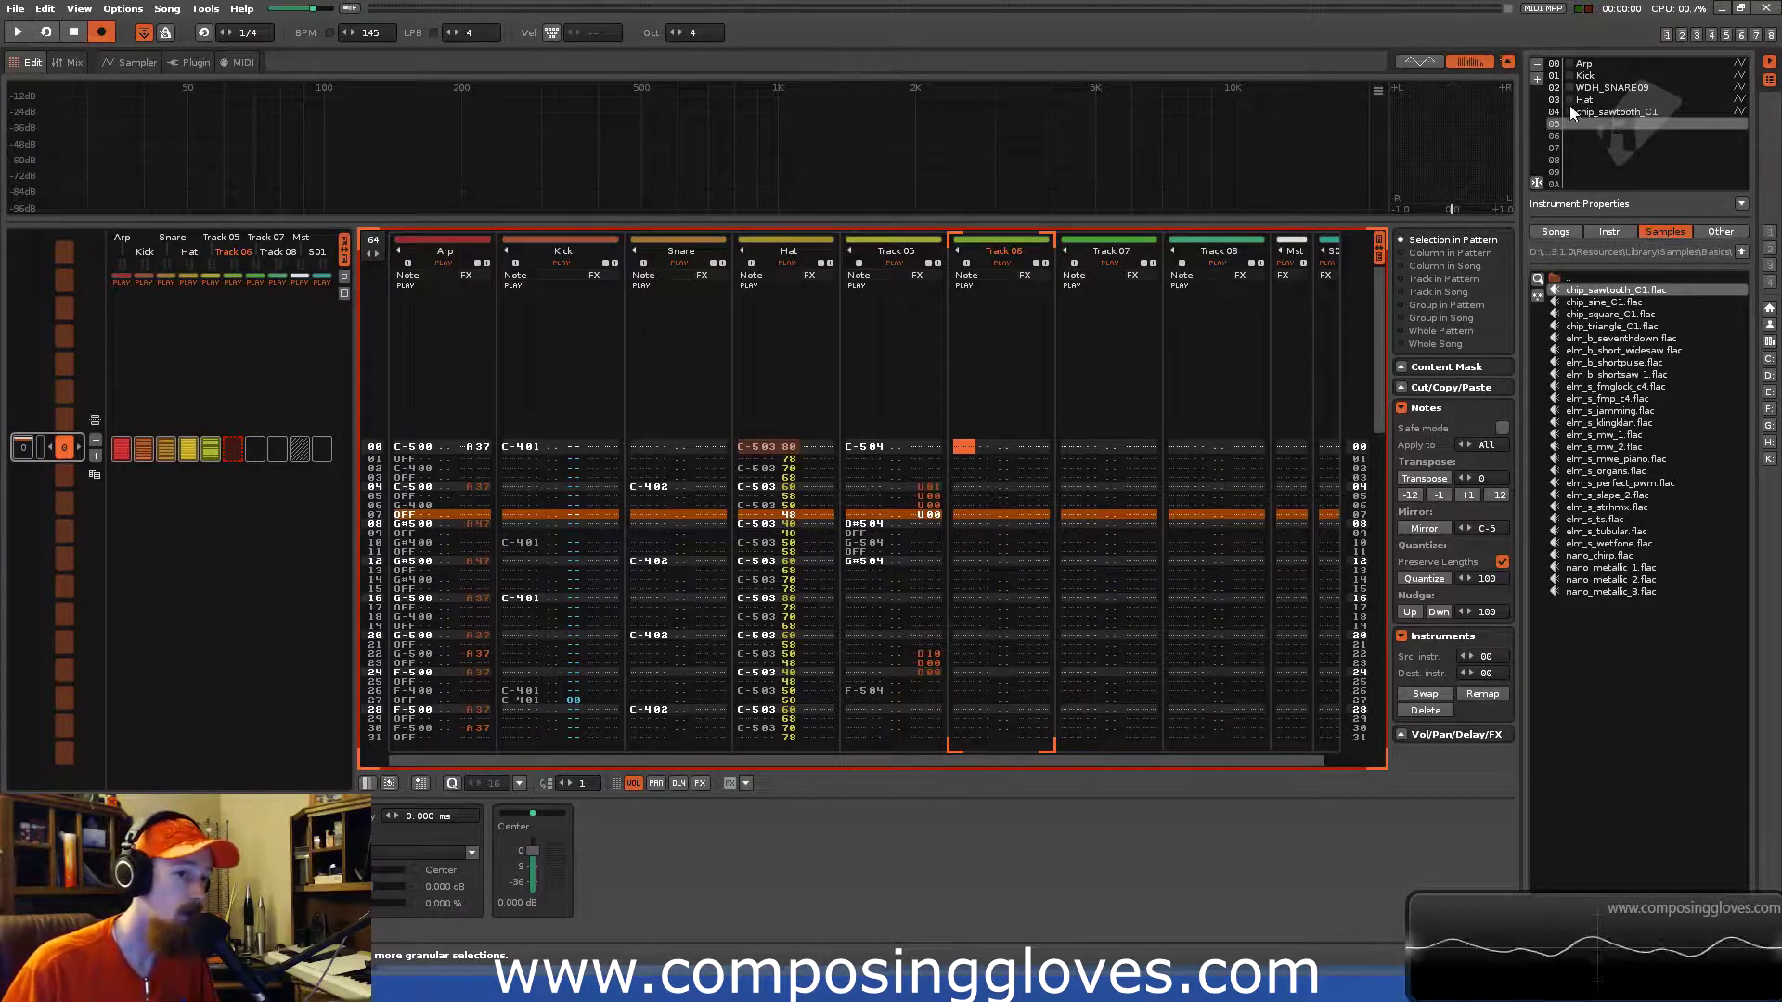
{"action": "double_click", "coordinate": [1609, 316]}
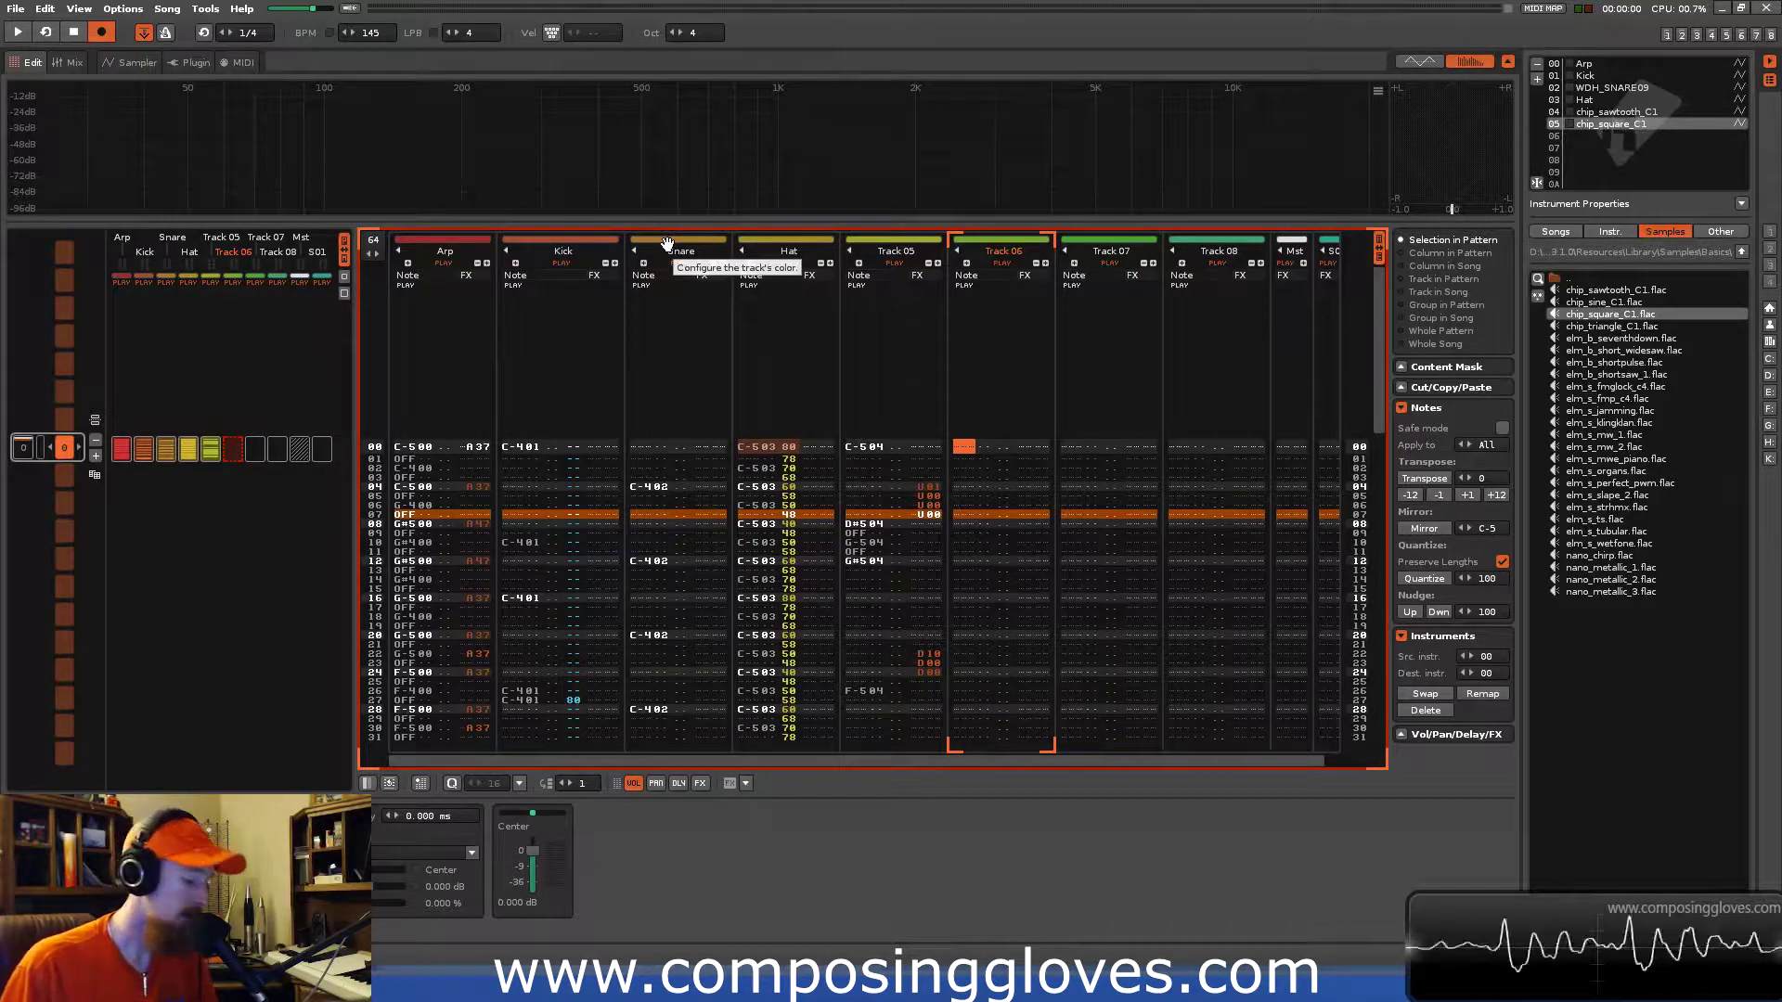
{"action": "key", "text": "Escape"}
{"action": "key", "text": "z"}
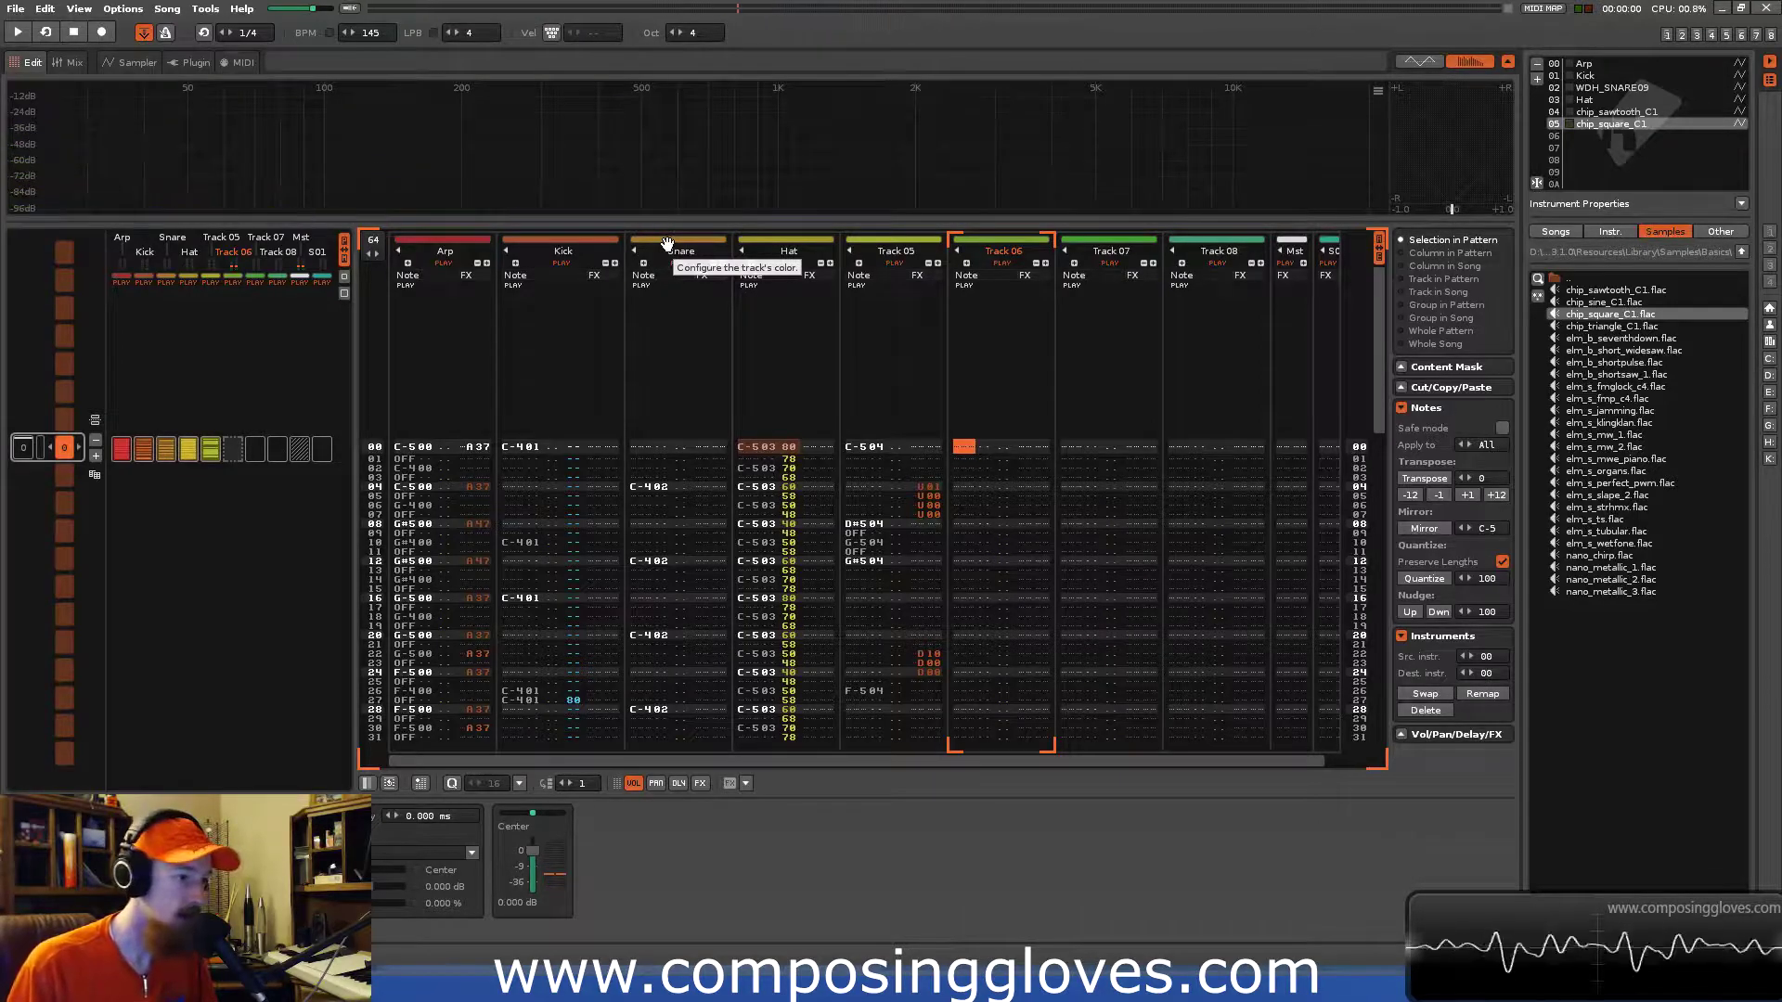
{"action": "key", "text": "Escape"}
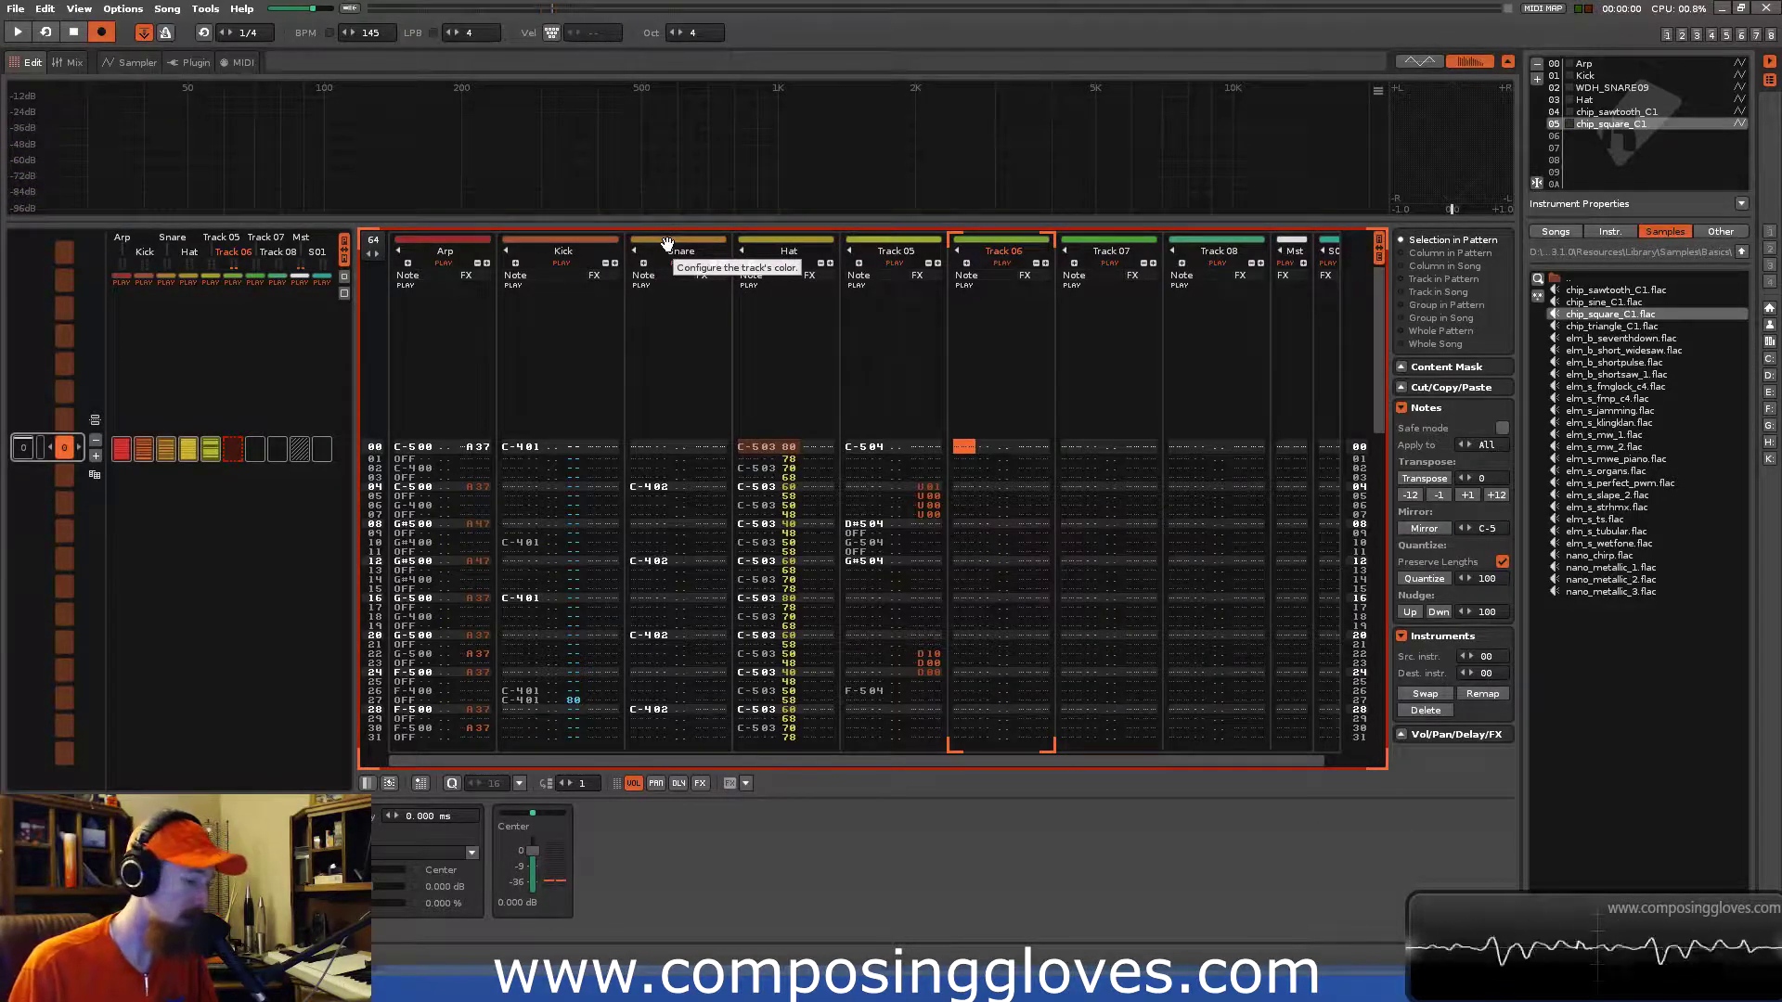
Enter C-5 notes alternating with note-offs on rows 00 to 07 of Track 06 using instrument 05.
{"action": "key", "text": "q"}
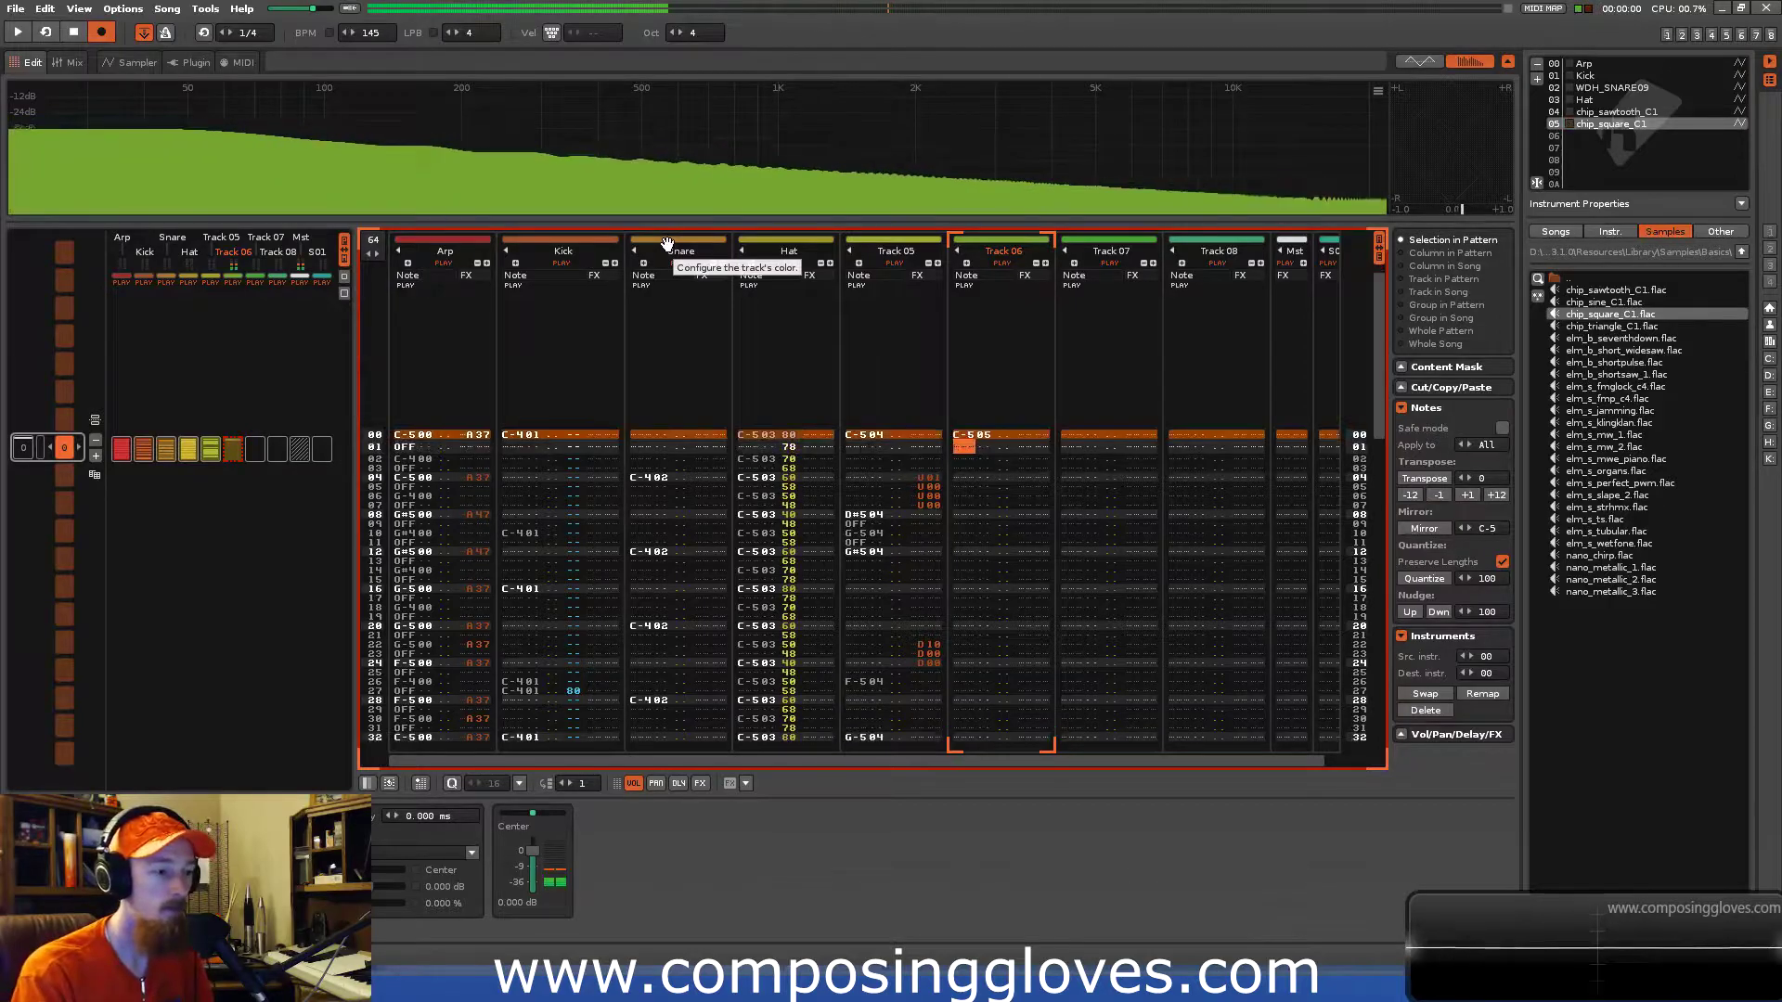
{"action": "key", "text": "Return"}
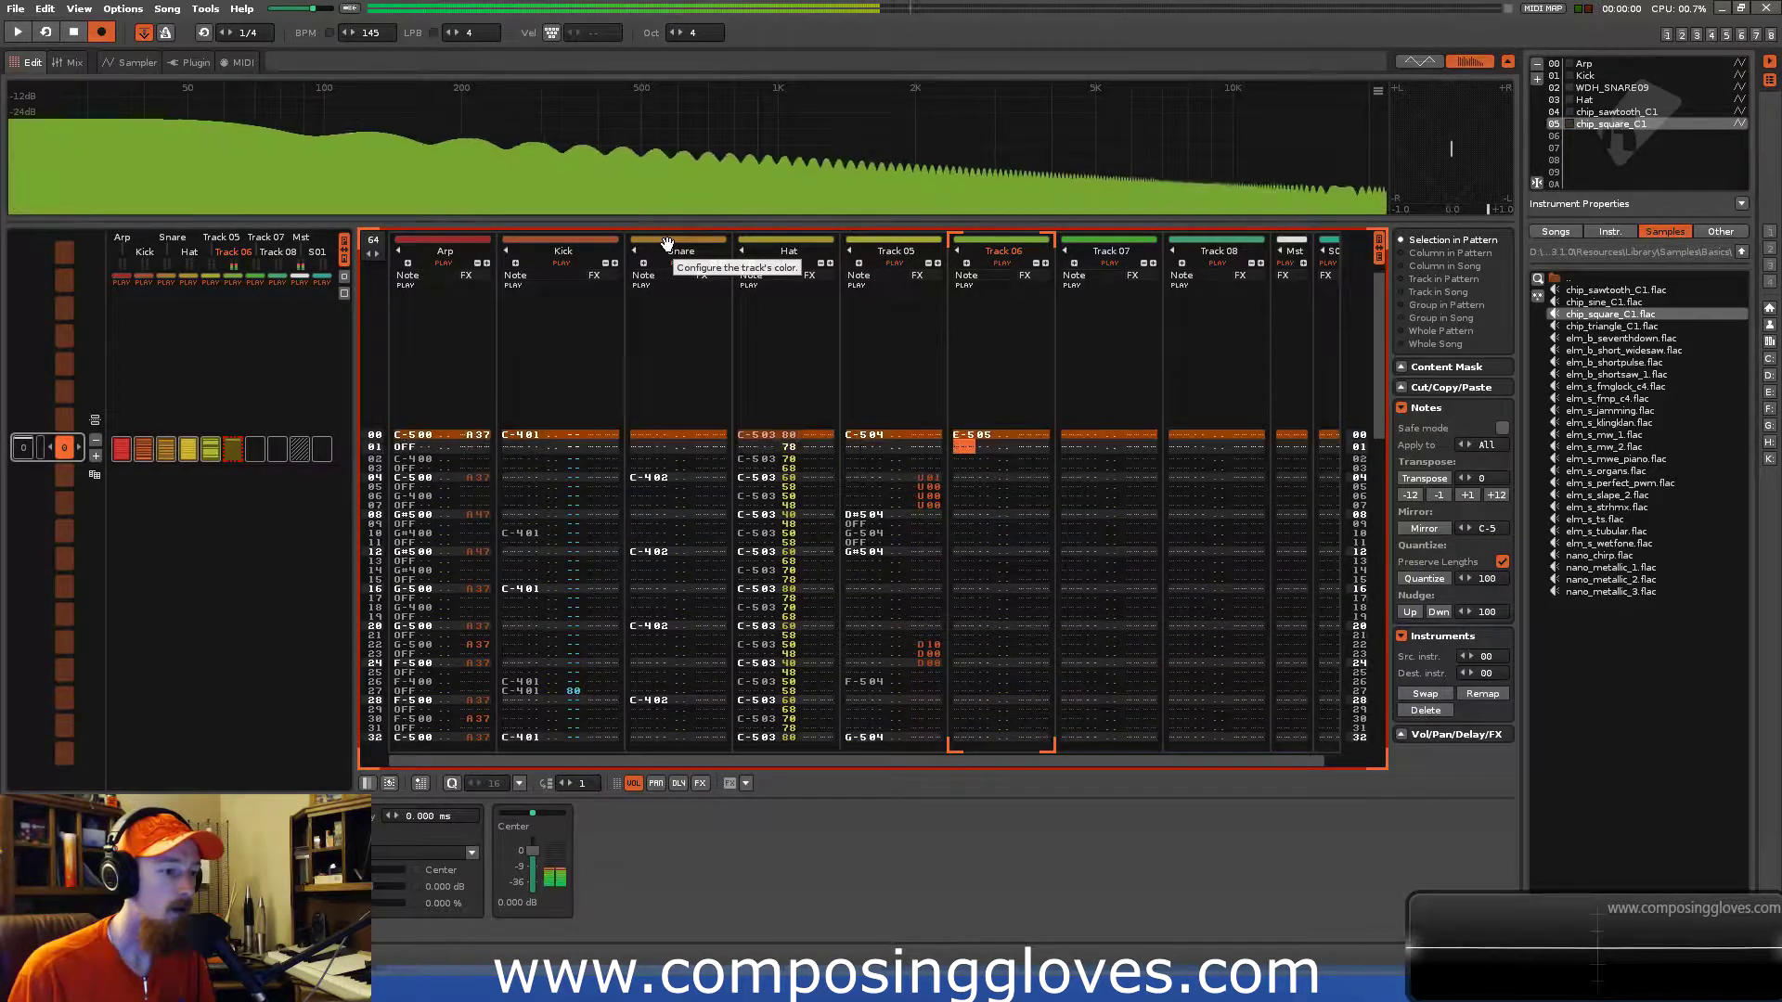
{"action": "key", "text": "Caps_Lock"}
{"action": "key", "text": "q"}
{"action": "key", "text": "Caps_Lock"}
{"action": "key", "text": "q"}
{"action": "key", "text": "Caps_Lock"}
{"action": "key", "text": "q"}
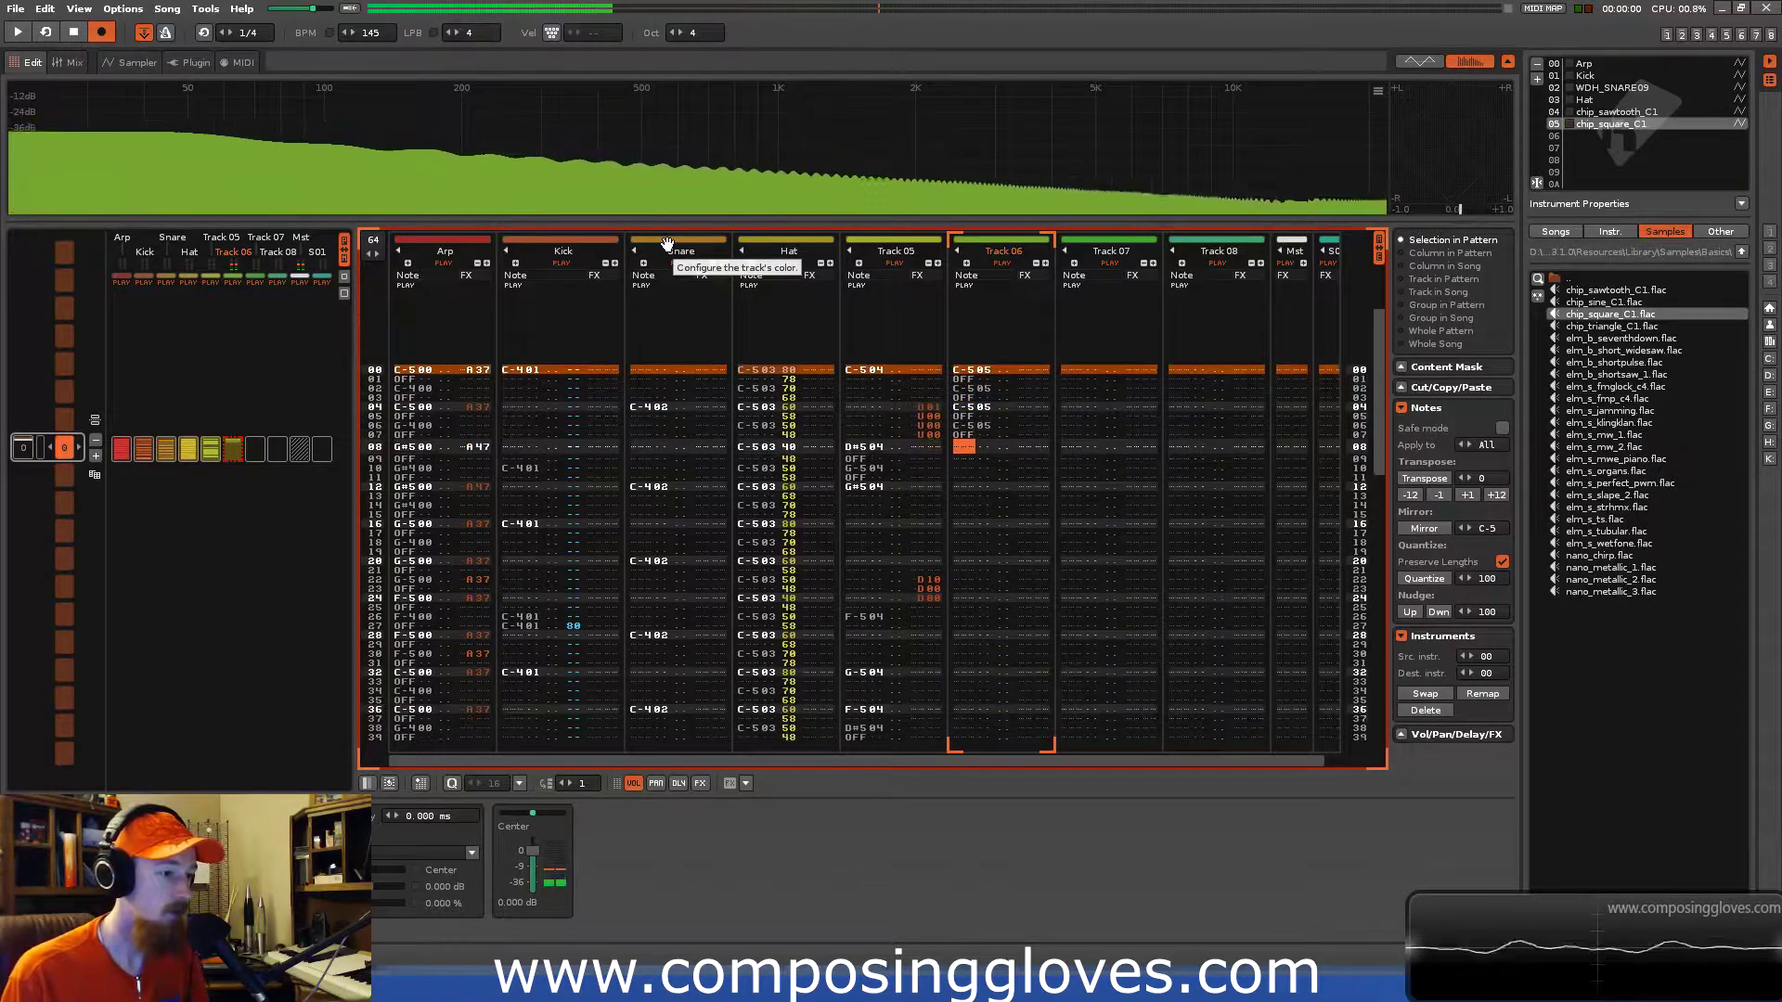
{"action": "key", "text": "Caps_Lock"}
{"action": "key", "text": "q"}
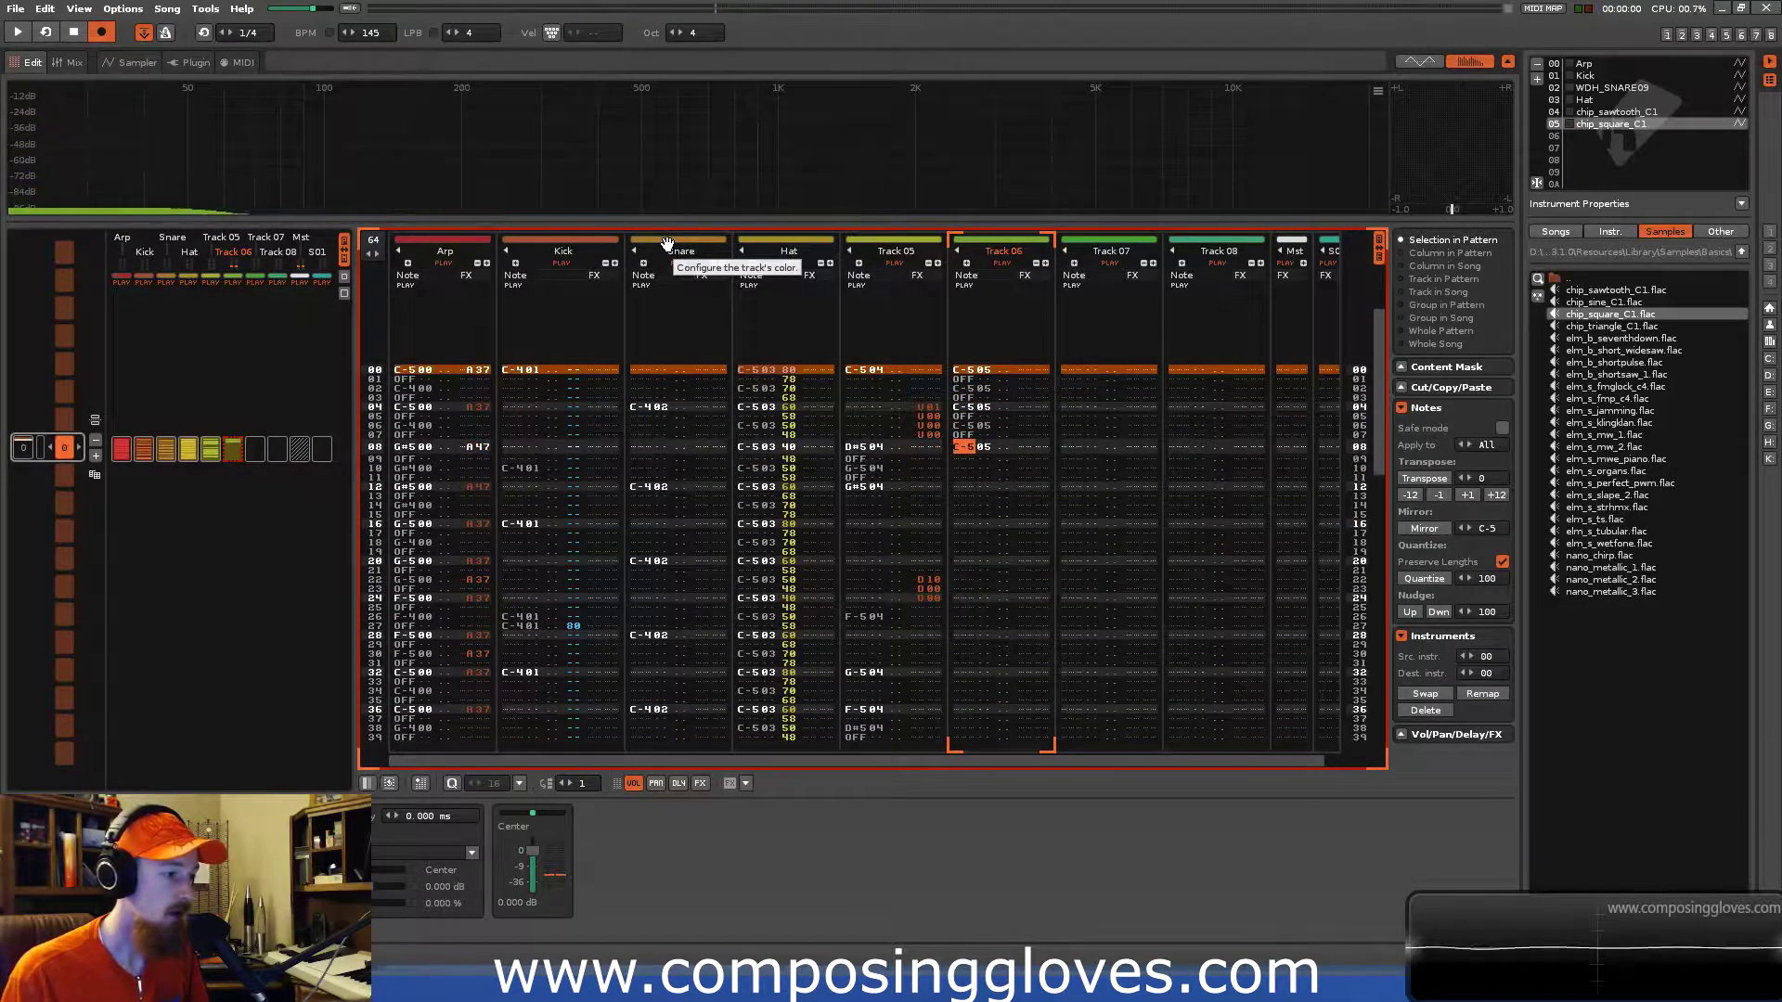
Enter G#5 notes alternating with note-offs on rows 08 to 15 of Track 06.
{"action": "key", "text": "6"}
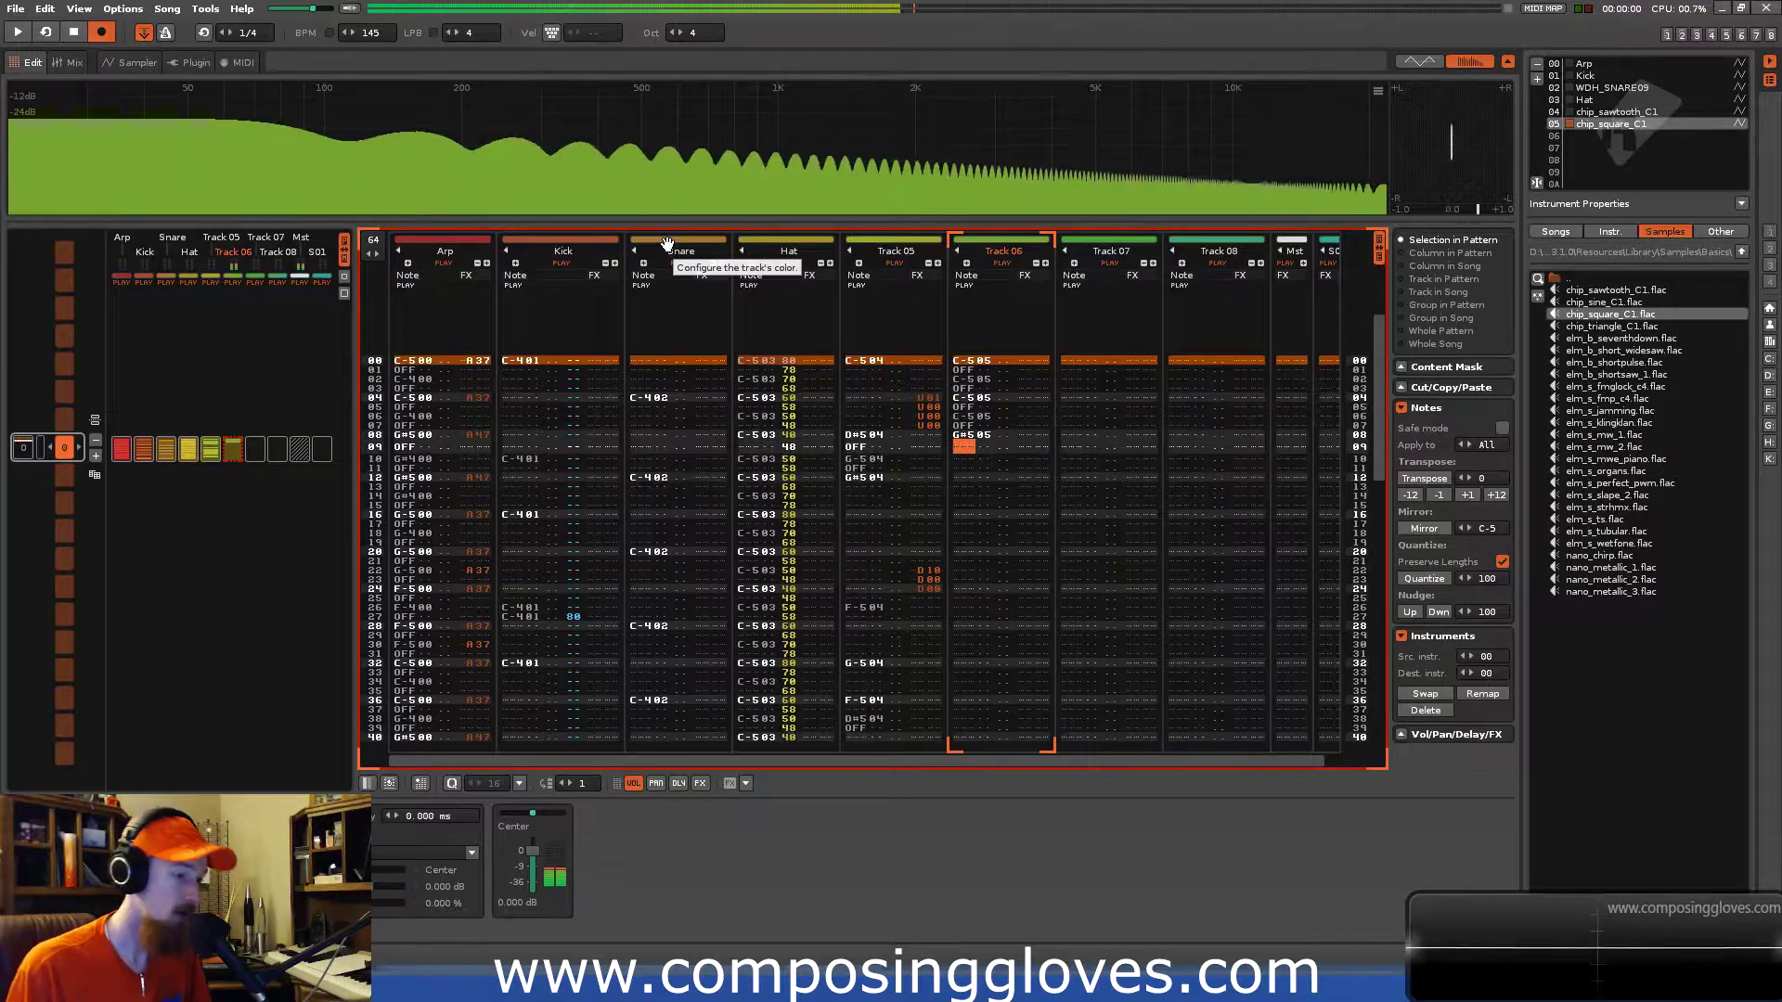
{"action": "key", "text": "Caps_Lock"}
{"action": "key", "text": "6"}
{"action": "key", "text": "Caps_Lock"}
{"action": "key", "text": "Down"}
{"action": "key", "text": "Down"}
{"action": "key", "text": "Down"}
{"action": "key", "text": "Down"}
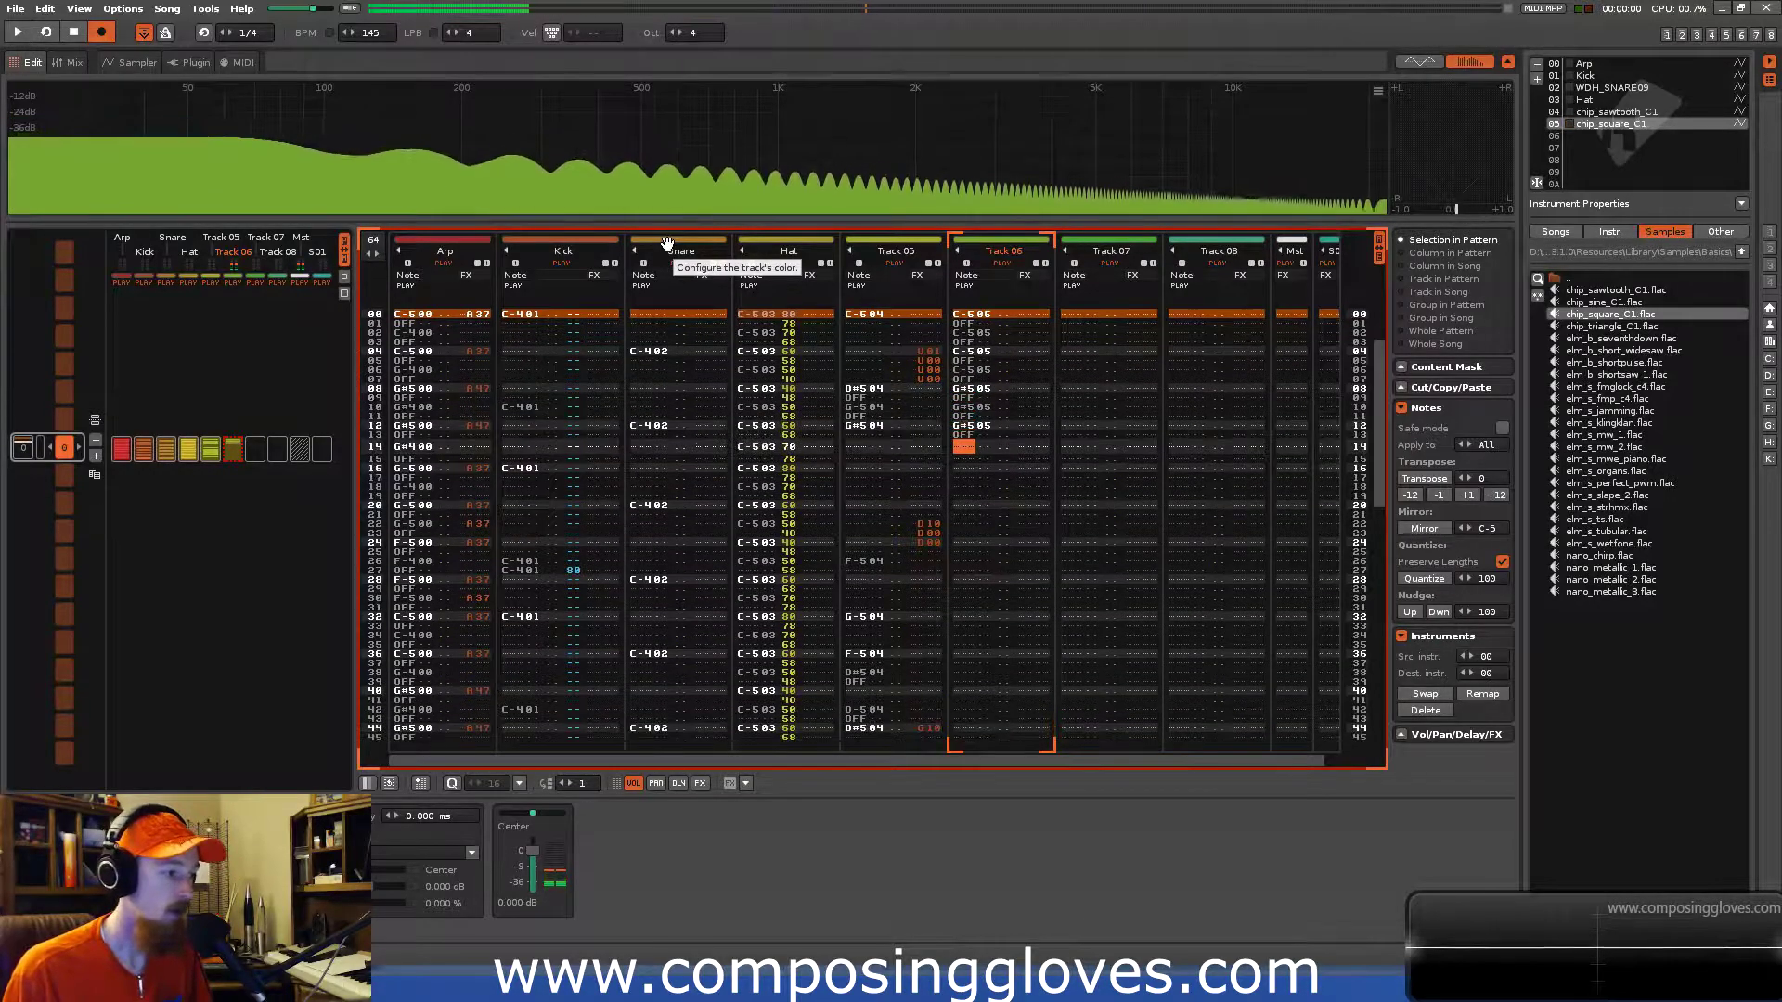
Enter G-5 notes alternating with note-offs on rows 16 to 23 of Track 06.
{"action": "key", "text": "t"}
{"action": "key", "text": "Caps_Lock"}
{"action": "key", "text": "t"}
{"action": "key", "text": "Caps_Lock"}
{"action": "key", "text": "t"}
{"action": "key", "text": "Caps_Lock"}
{"action": "key", "text": "t"}
{"action": "key", "text": "r"}
{"action": "key", "text": "Caps_Lock"}
{"action": "key", "text": "Caps_Lock"}
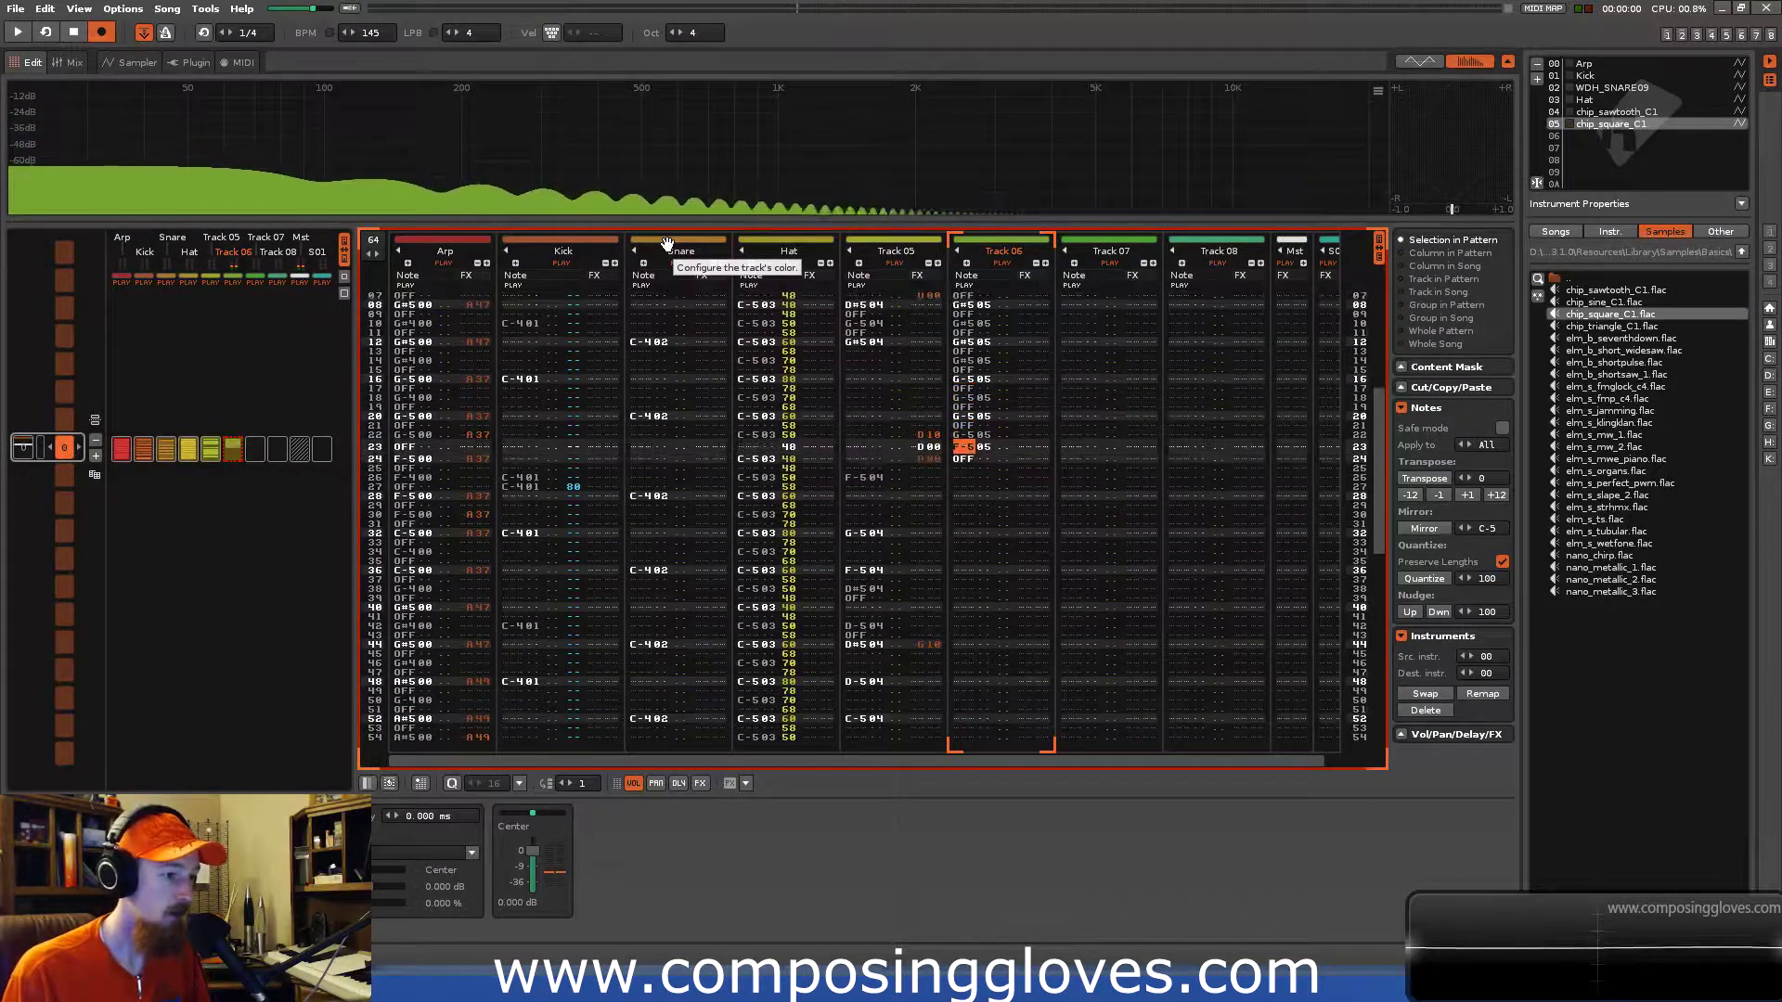
Enter F-5 notes alternating with note-offs on rows 24 to 31 of Track 06.
{"action": "key", "text": "r"}
{"action": "key", "text": "Caps_Lock"}
{"action": "key", "text": "r"}
{"action": "key", "text": "Caps_Lock"}
{"action": "key", "text": "r"}
{"action": "key", "text": "Caps_Lock"}
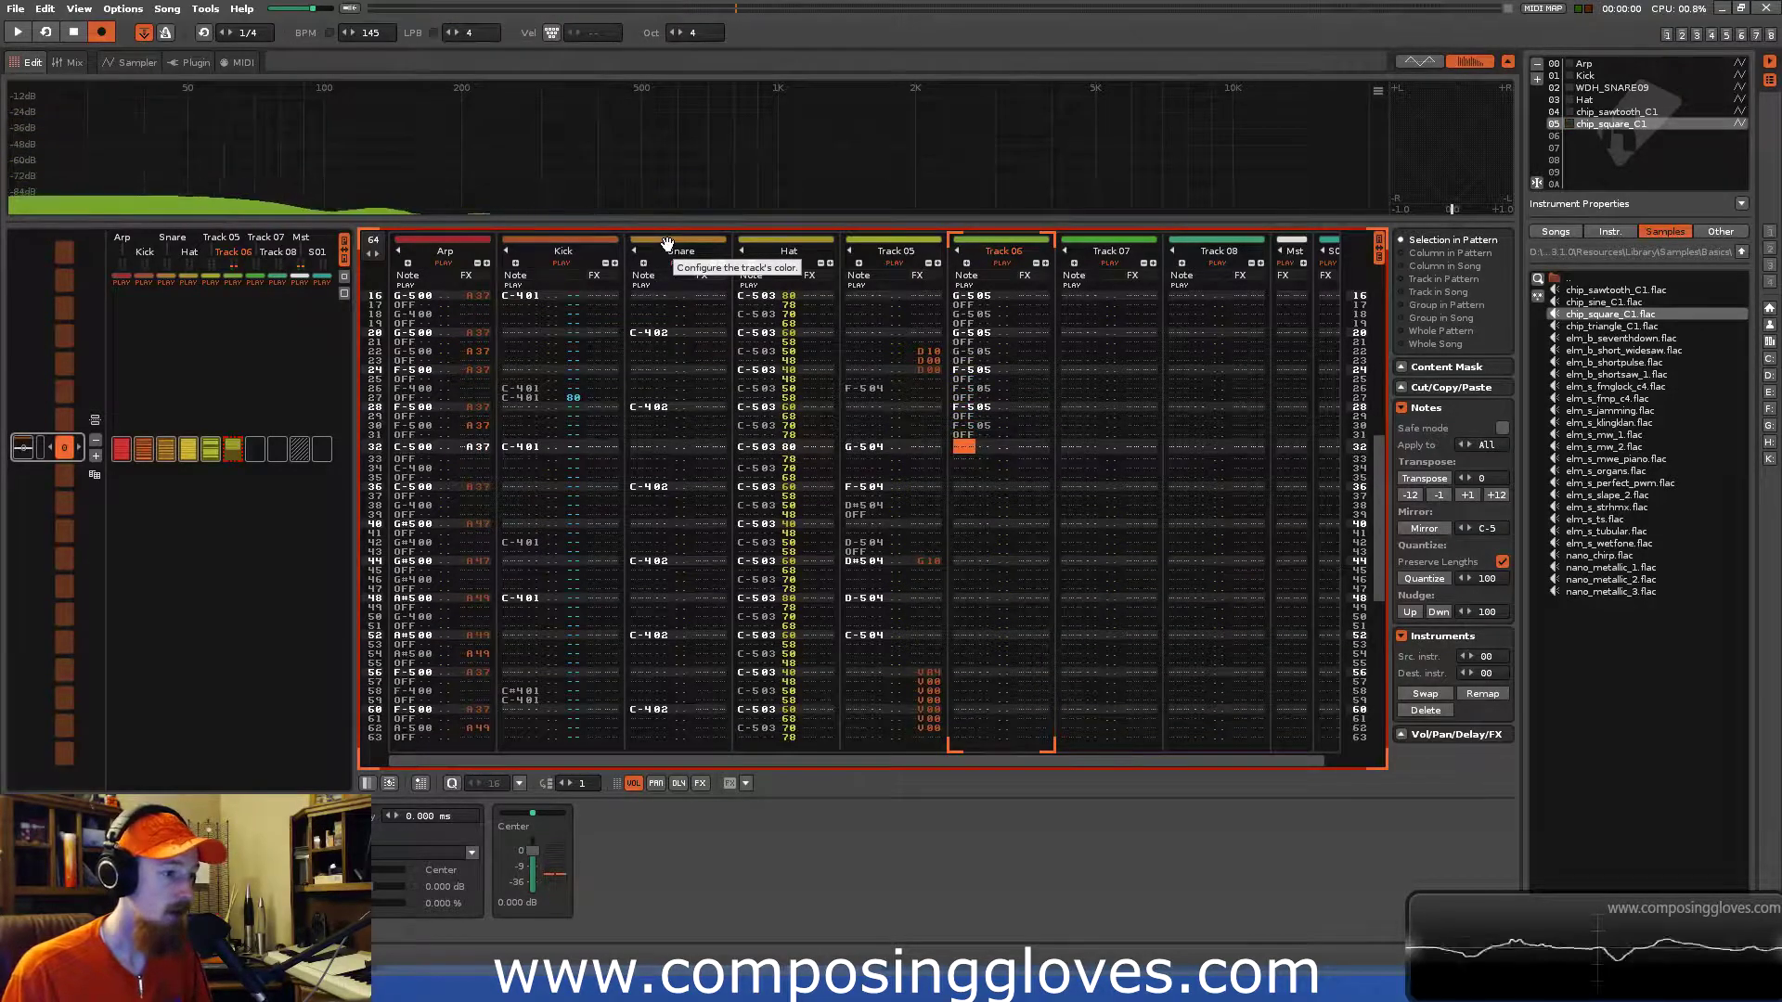
Copy the first half of Track 06 onto the pattern's second half from row 32 and audition the pattern.
{"action": "key", "text": "shift+Home"}
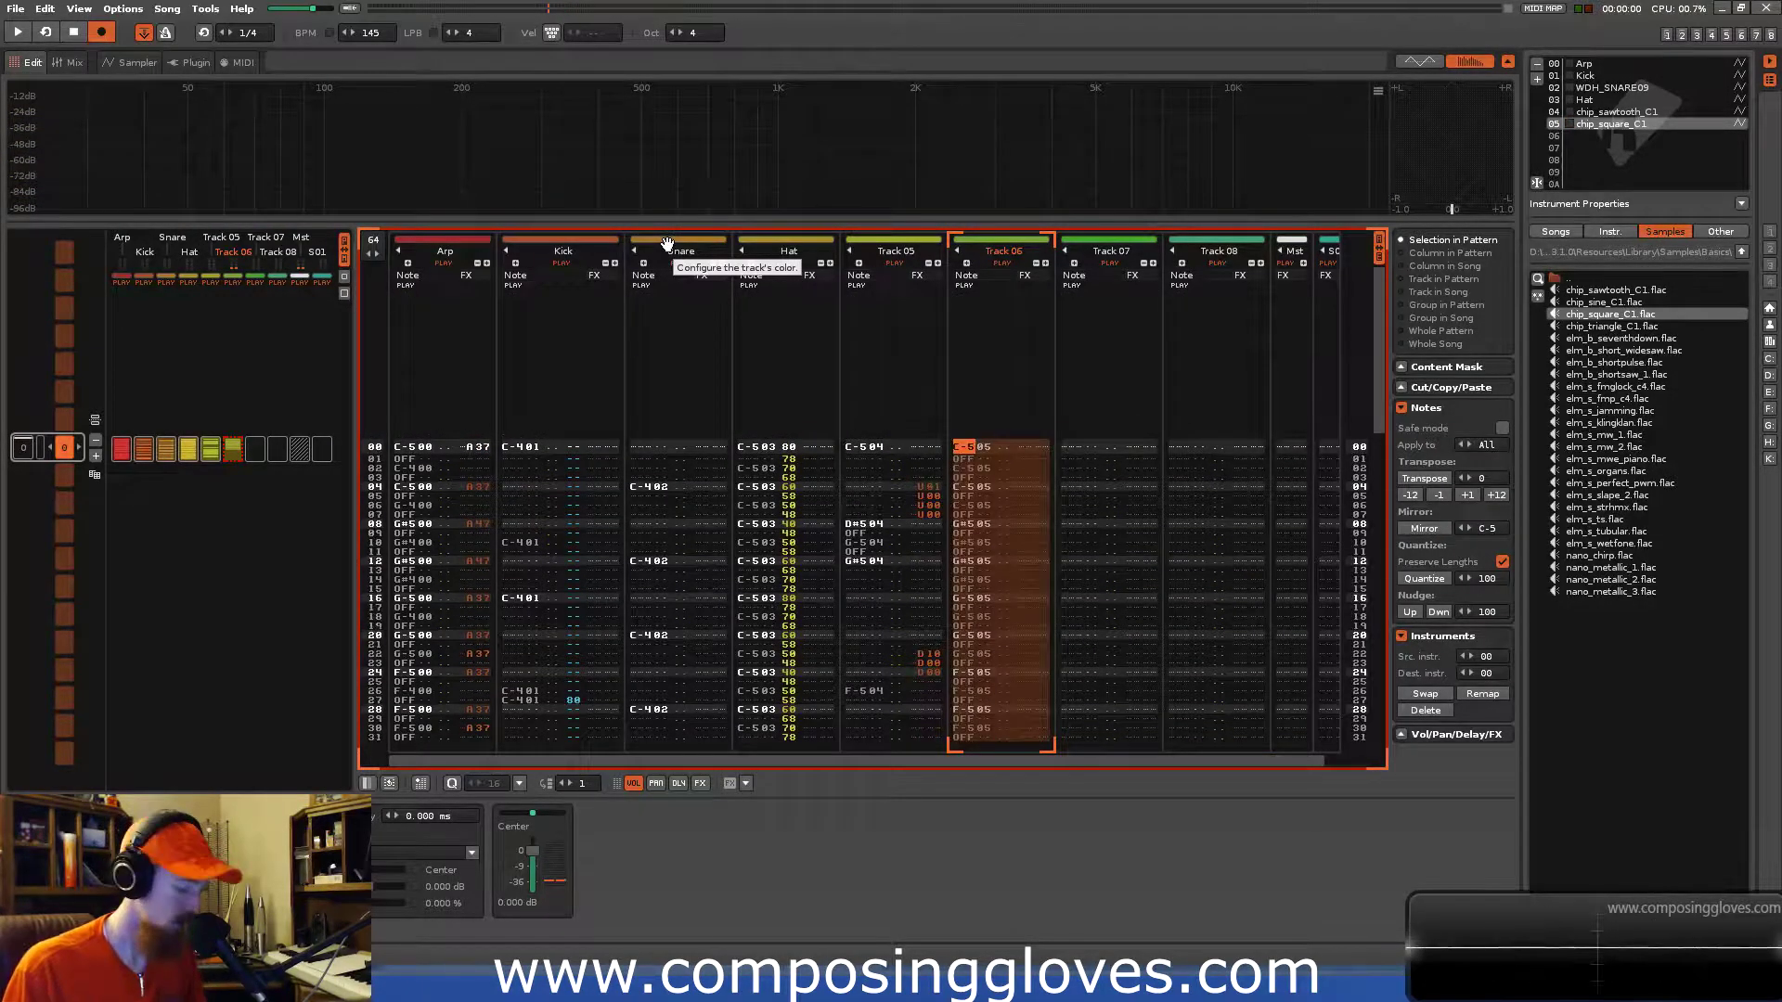
{"action": "key", "text": "Page_Down"}
{"action": "key", "text": "Page_Down"}
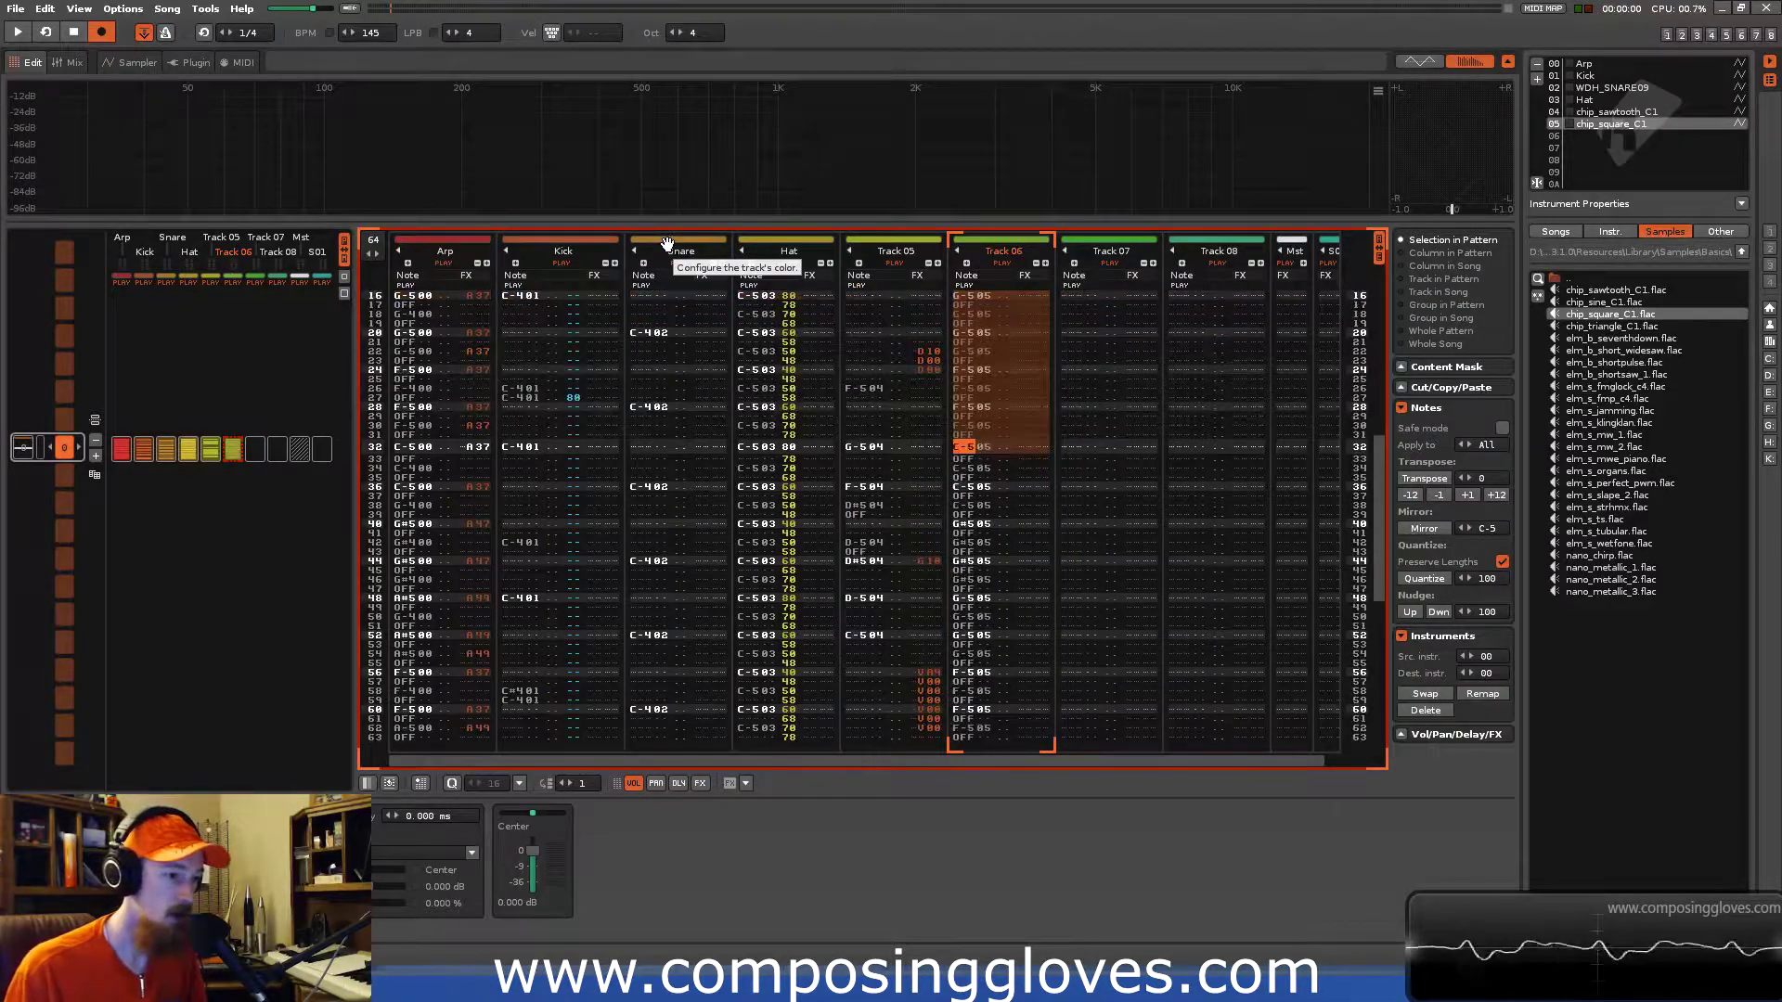
{"action": "key", "text": "space"}
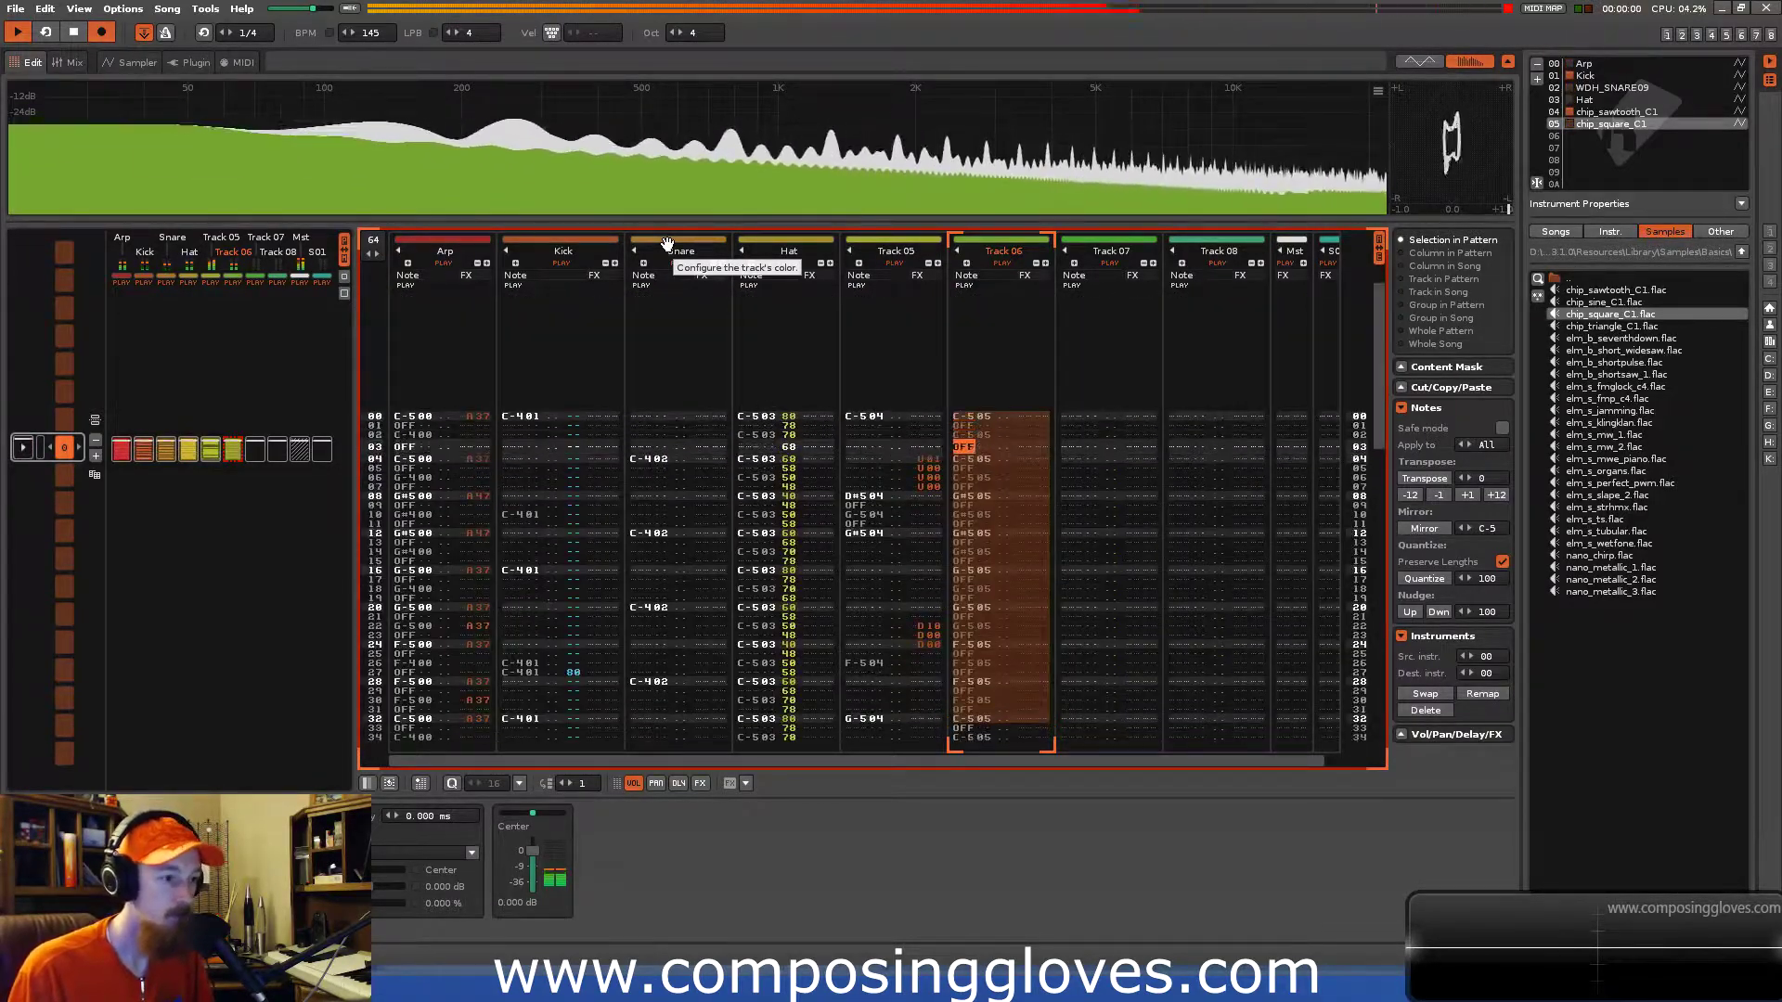
{"action": "key", "text": "space"}
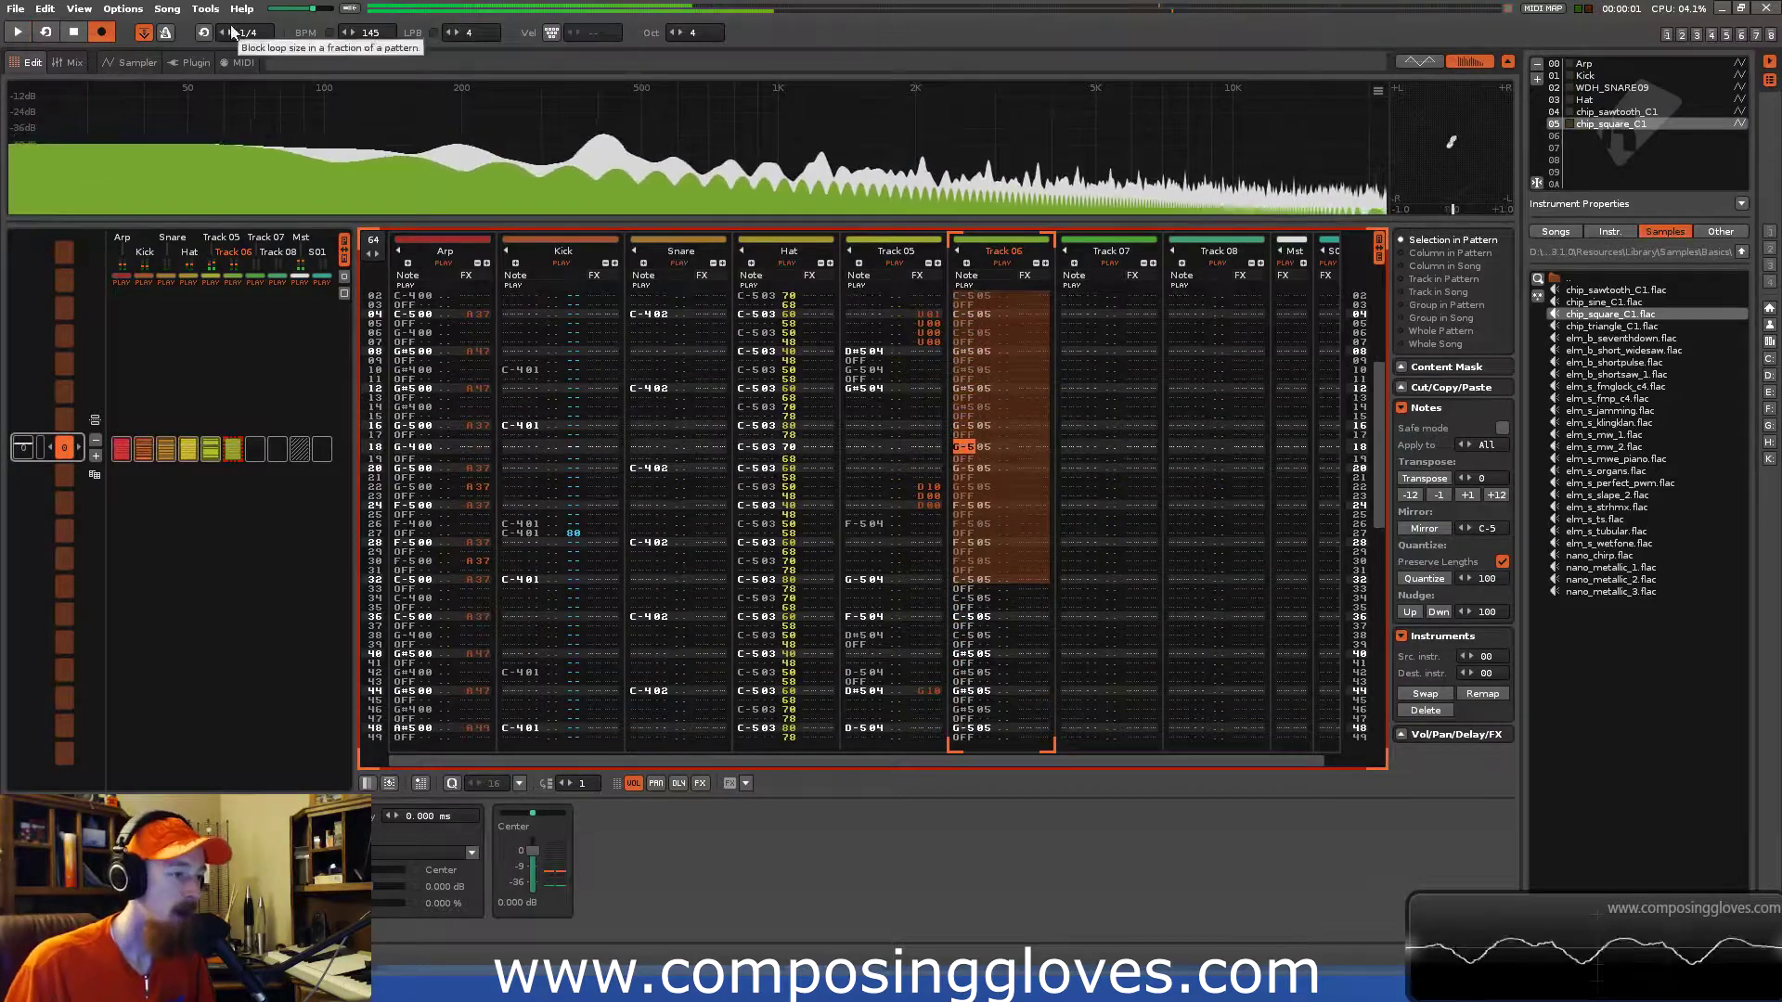
Create a sample FX chain for the Arp instrument.
{"action": "left_click", "coordinate": [57, 63]}
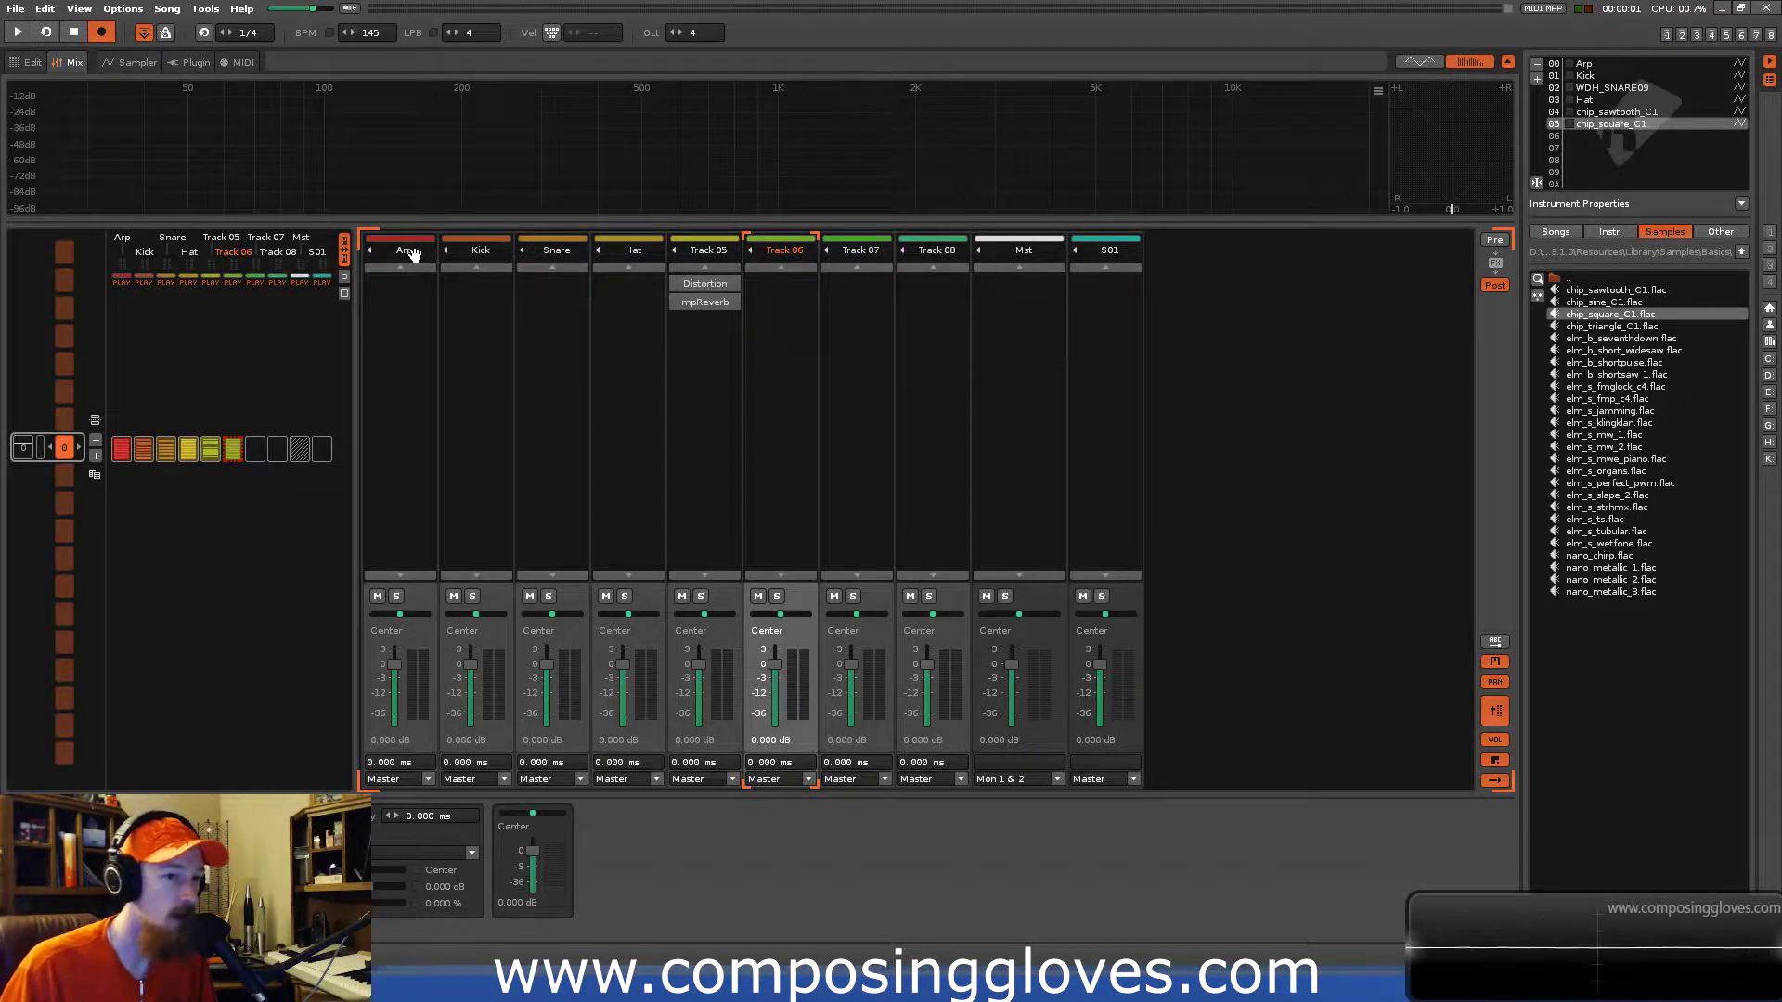
{"action": "left_click", "coordinate": [1636, 63]}
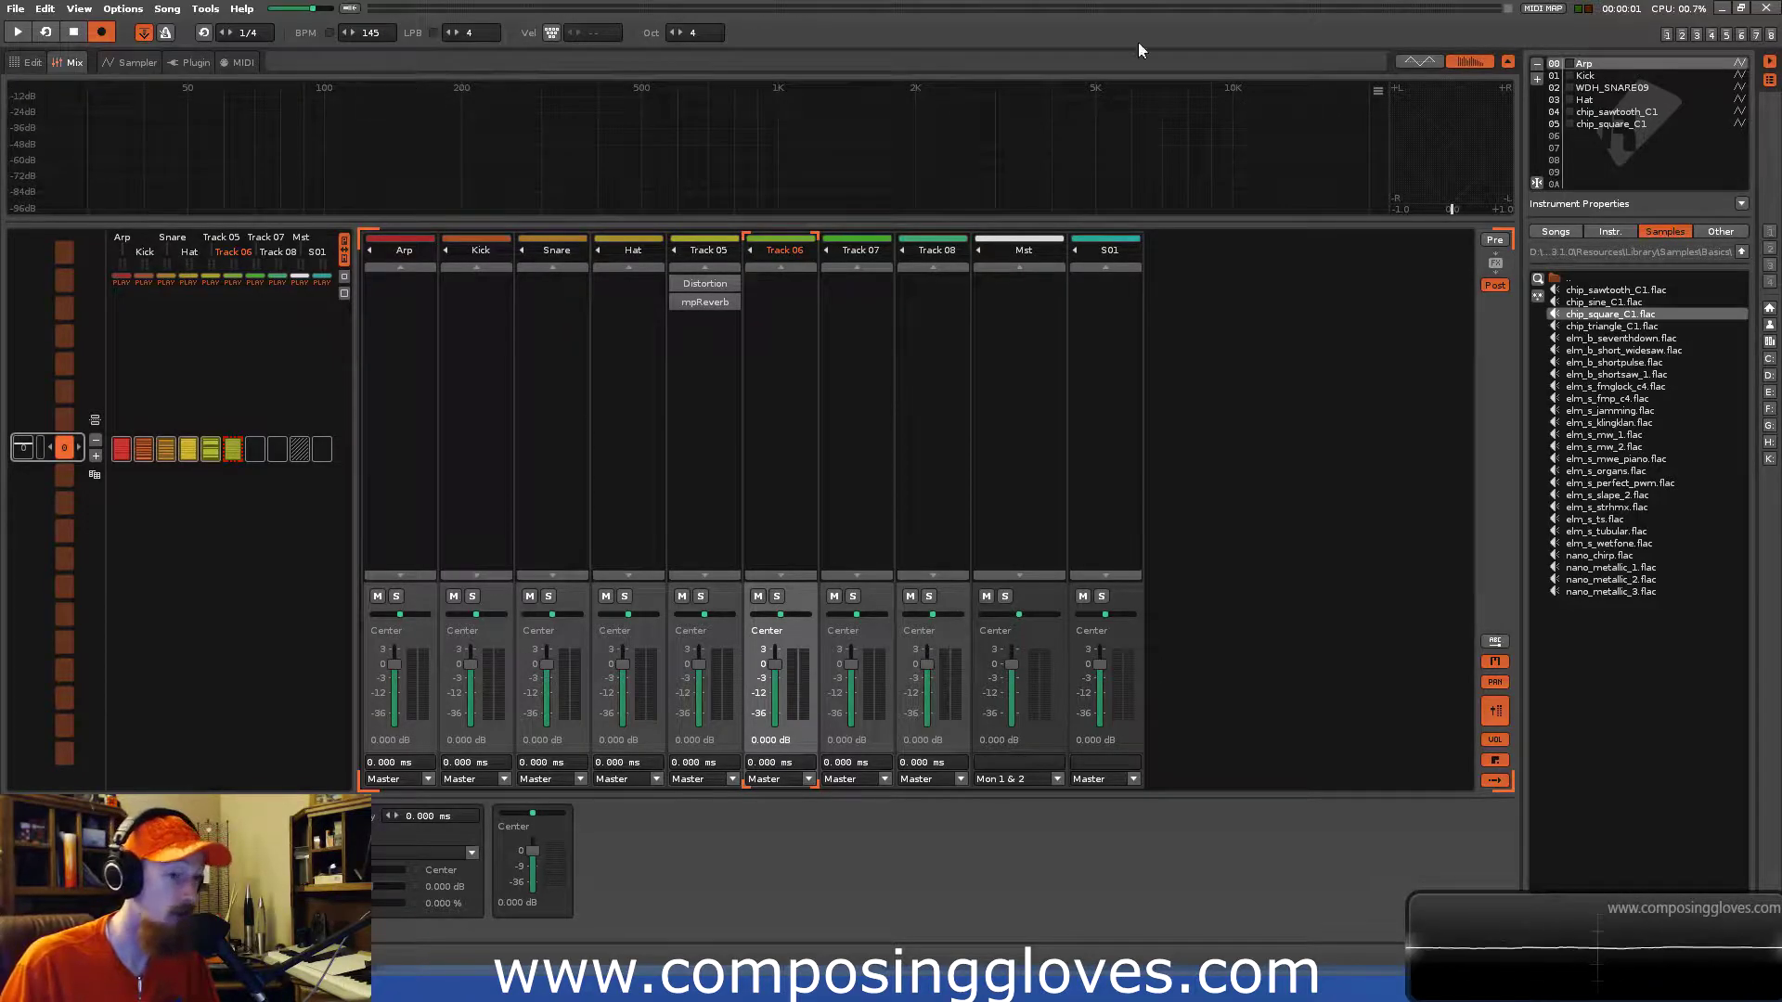
{"action": "left_click", "coordinate": [135, 63]}
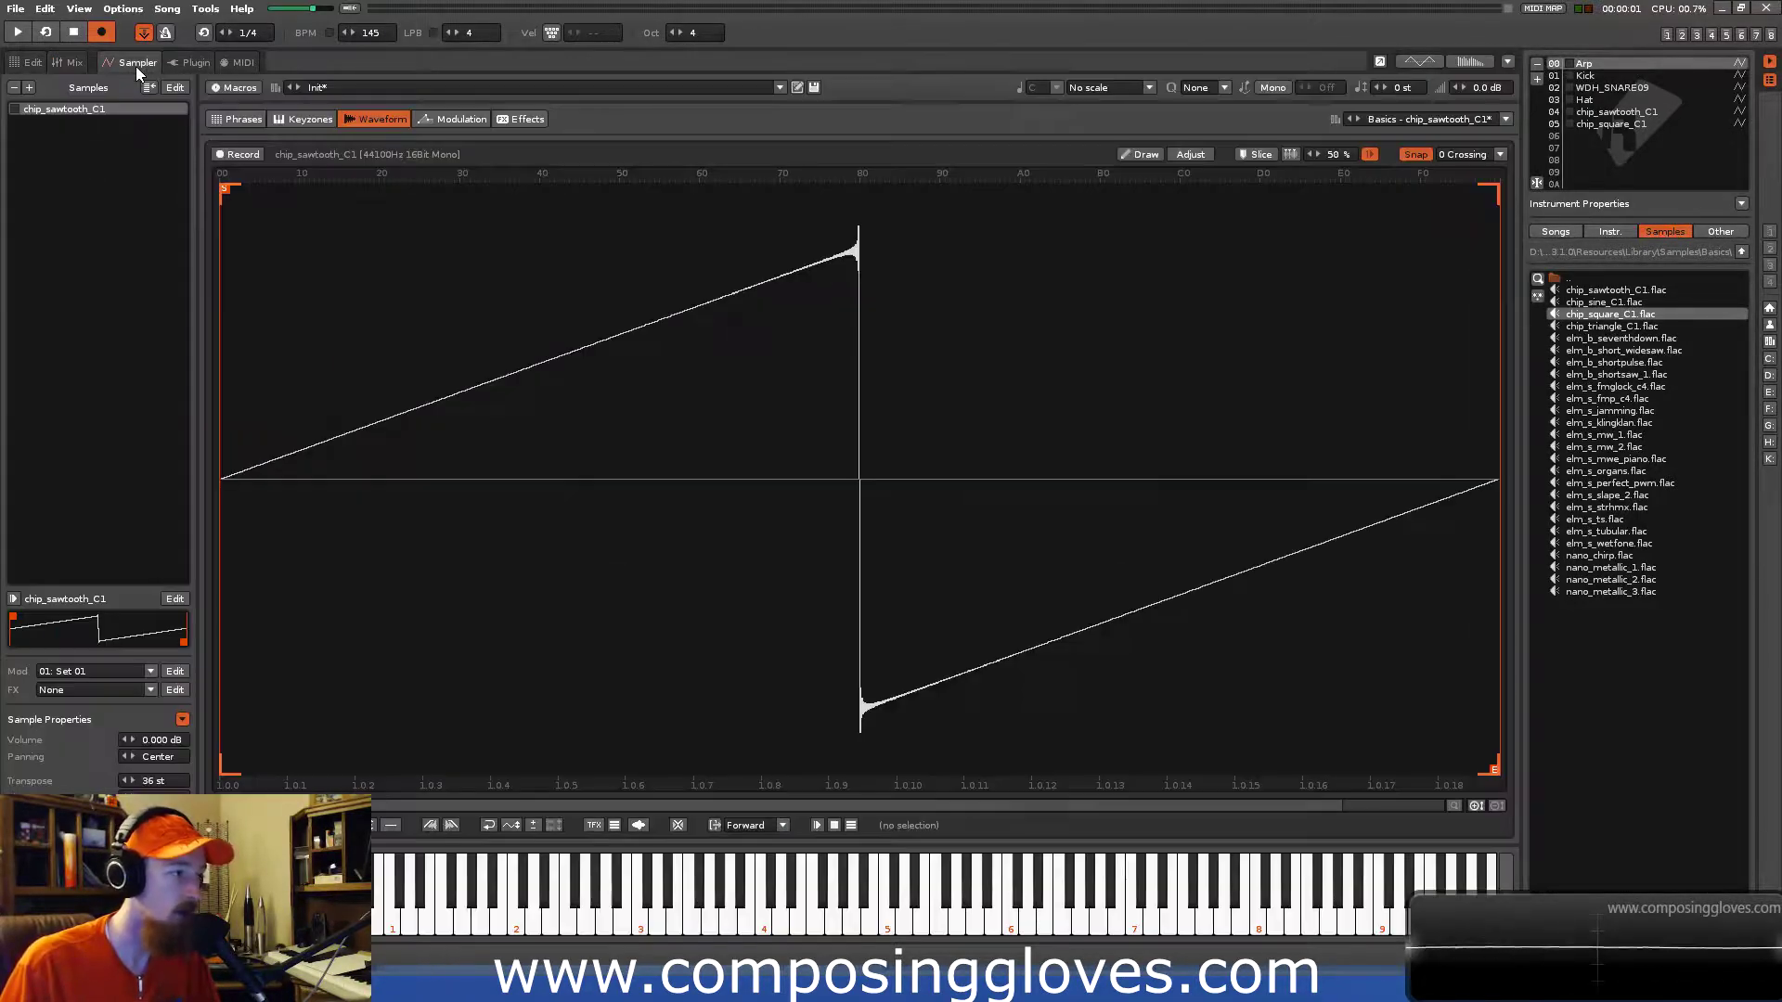
{"action": "left_click", "coordinate": [526, 120]}
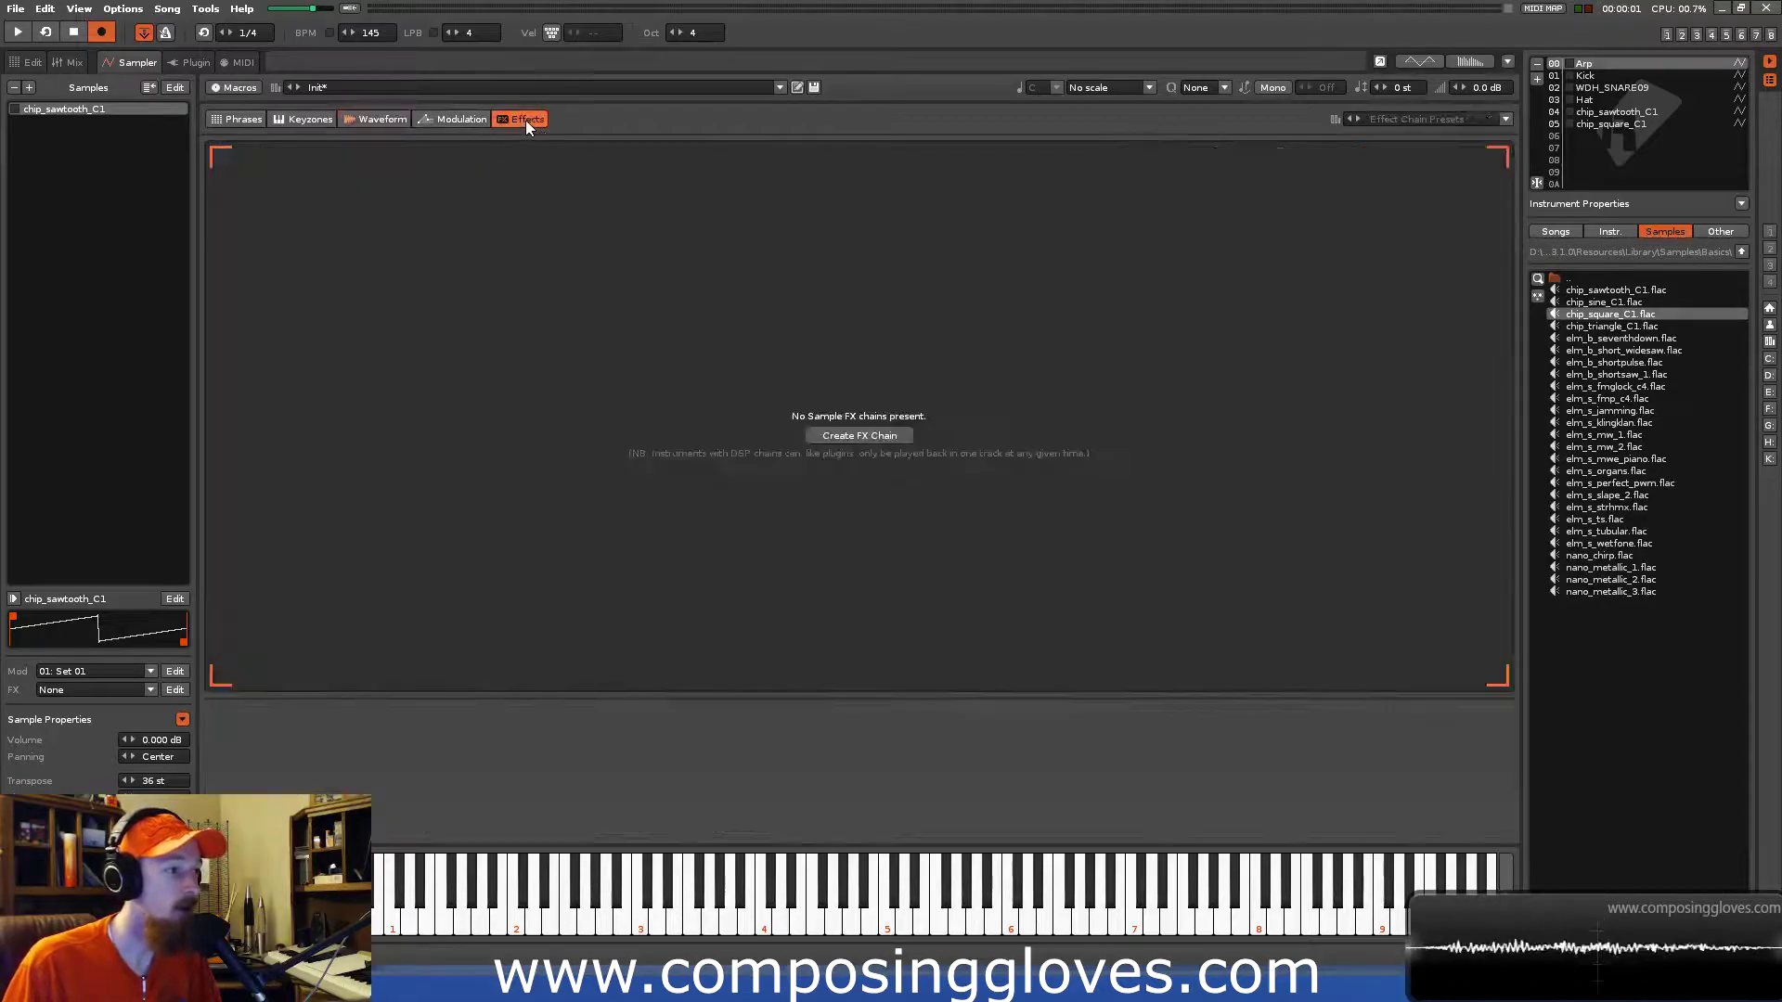
{"action": "left_click", "coordinate": [871, 436]}
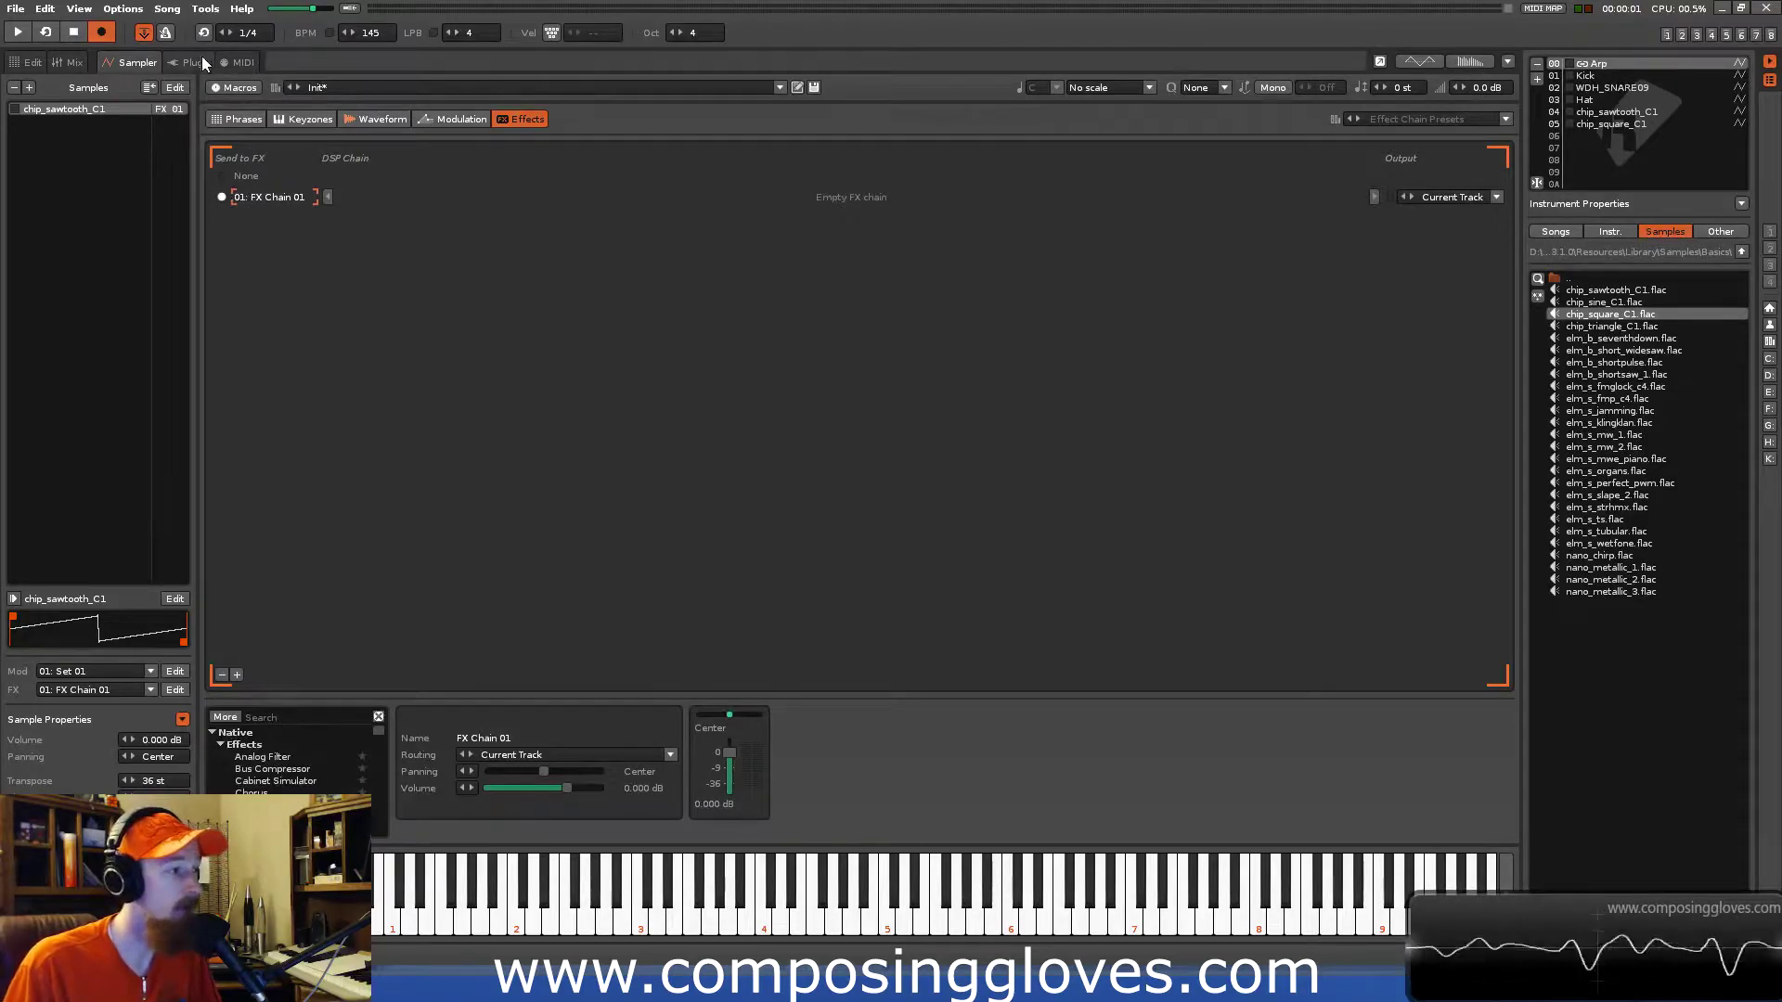
Return to the pattern editor, hide the pattern sequence matrix and show it again.
{"action": "left_click", "coordinate": [70, 66]}
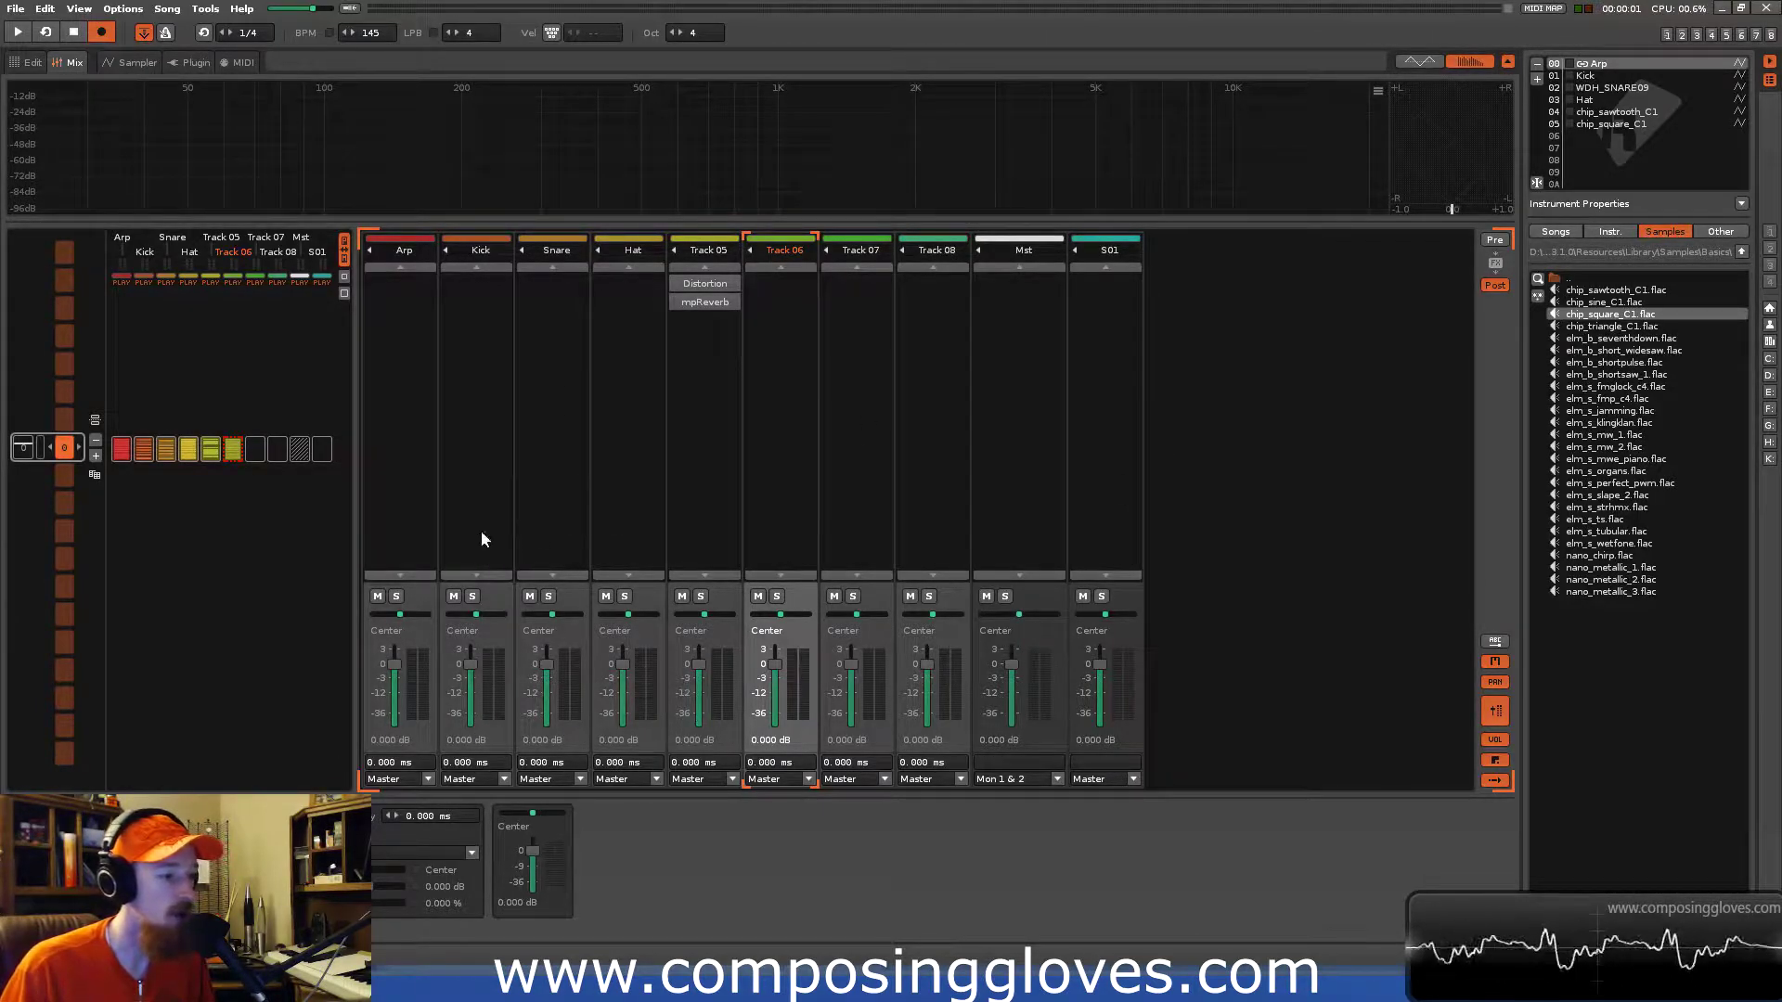
{"action": "left_click", "coordinate": [28, 63]}
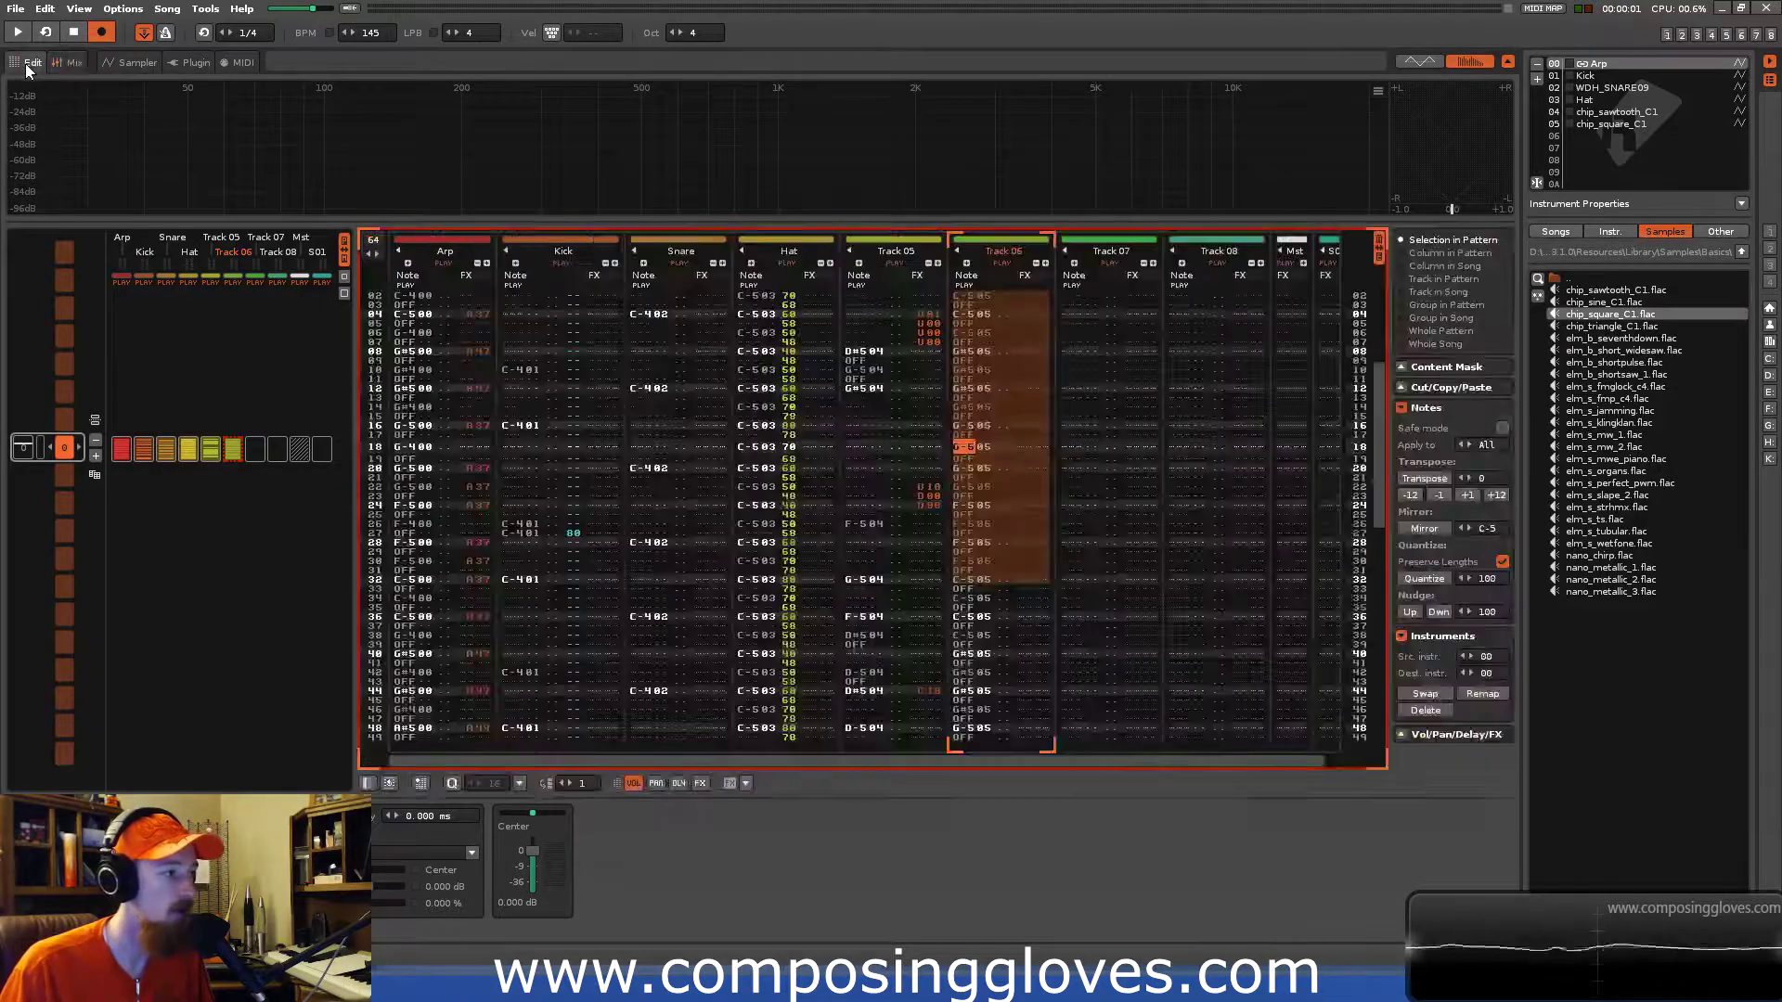
{"action": "left_click", "coordinate": [120, 449]}
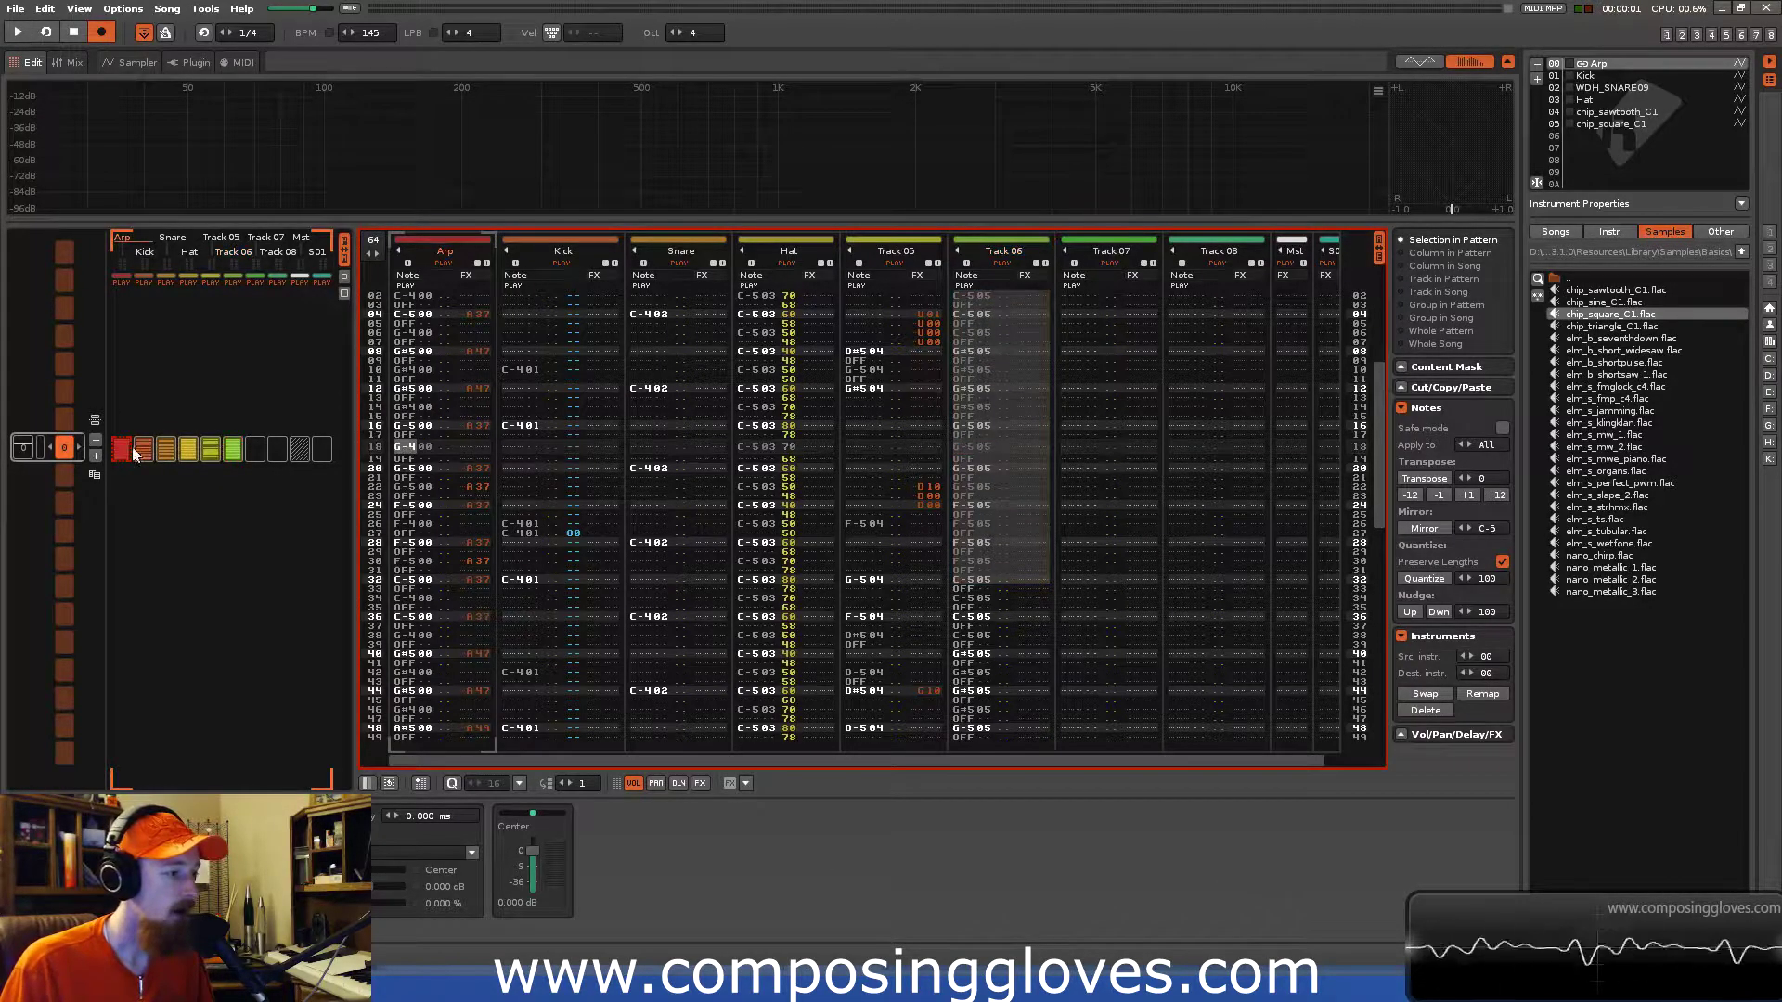
{"action": "left_click", "coordinate": [344, 264]}
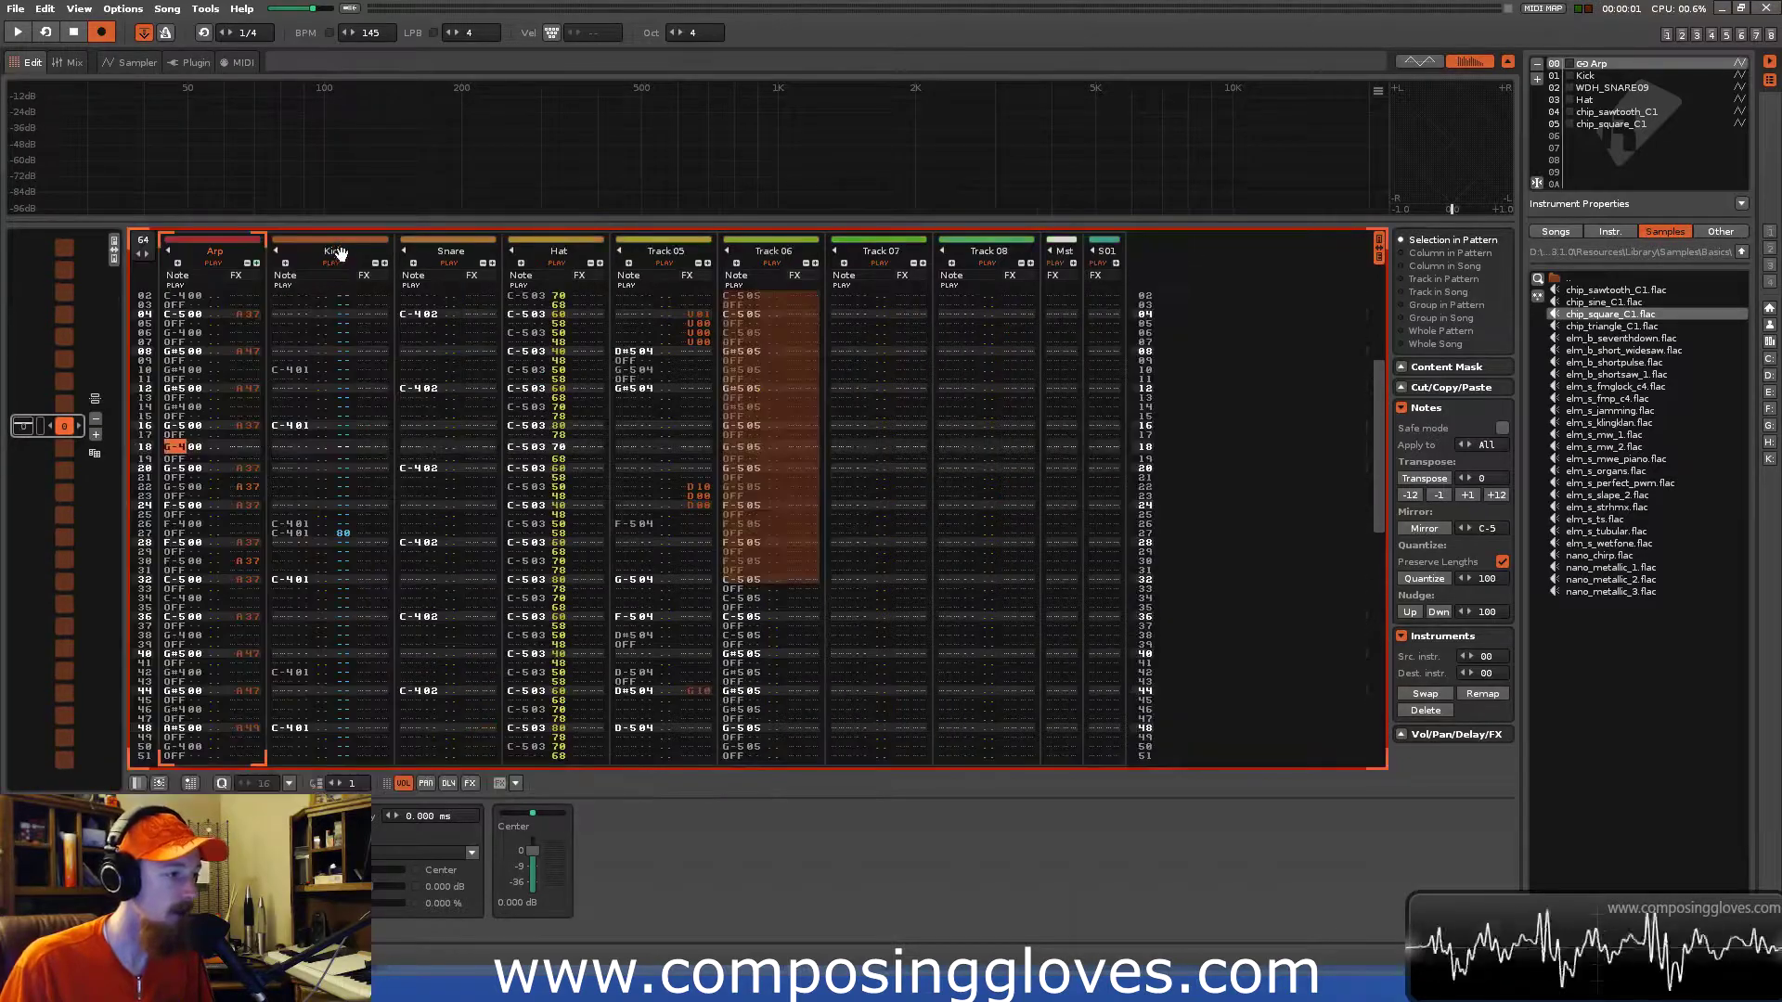
{"action": "left_click", "coordinate": [115, 258]}
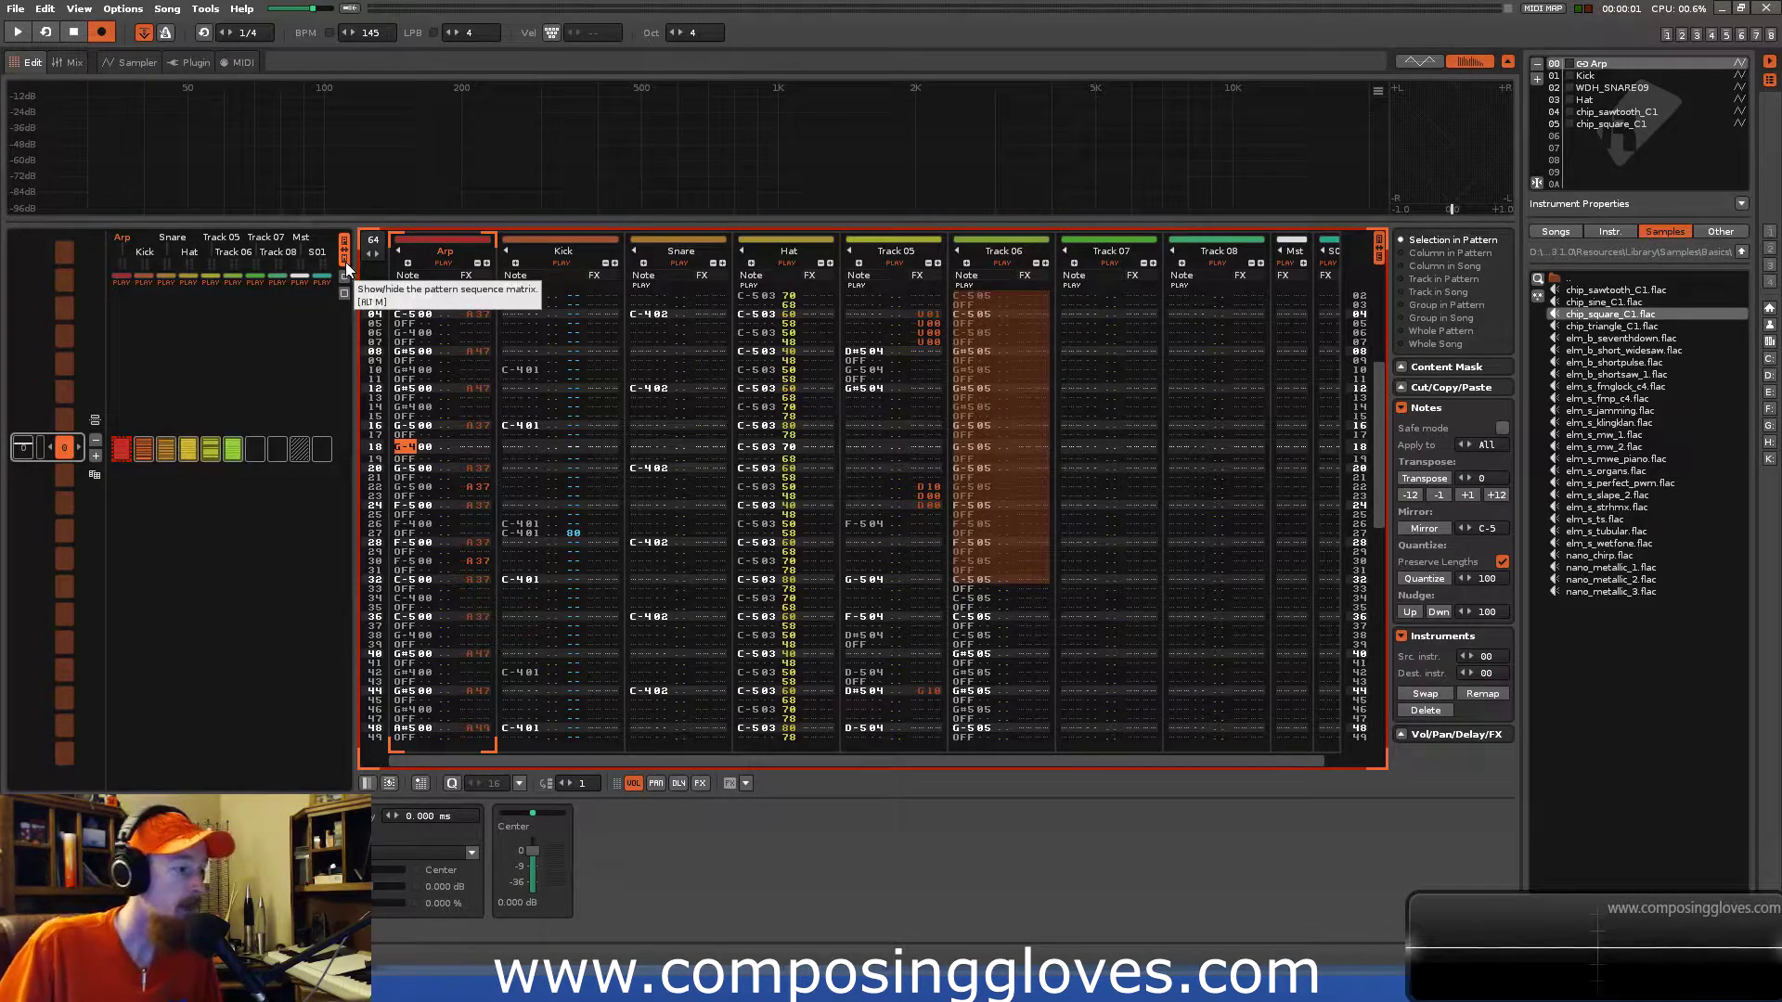
Insert three empty patterns after pattern 0 in the song sequence.
{"action": "left_click", "coordinate": [96, 455]}
{"action": "left_click", "coordinate": [96, 456]}
{"action": "left_click", "coordinate": [96, 456]}
{"action": "scroll", "coordinate": [163, 470], "scroll_direction": "up", "scroll_amount": 3}
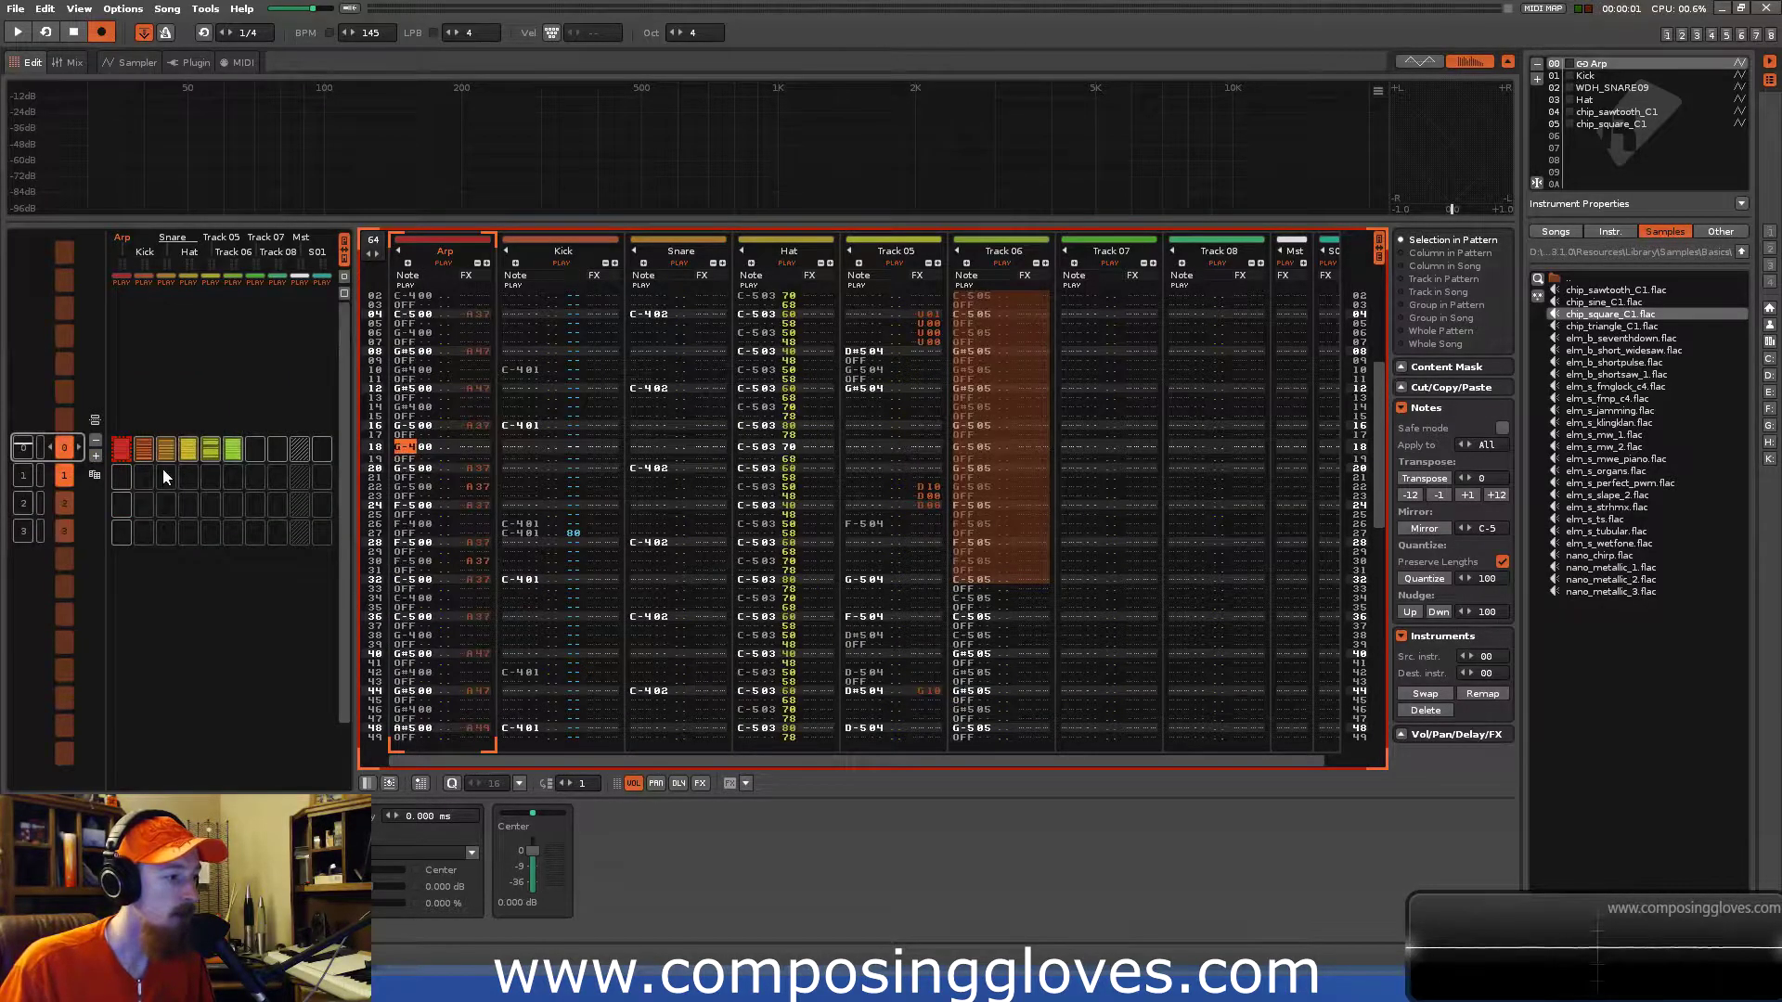
Move the Kick through Track 06 blocks from pattern 0 to pattern 2 in the matrix, leaving the Arp block in place.
{"action": "left_click", "coordinate": [119, 452]}
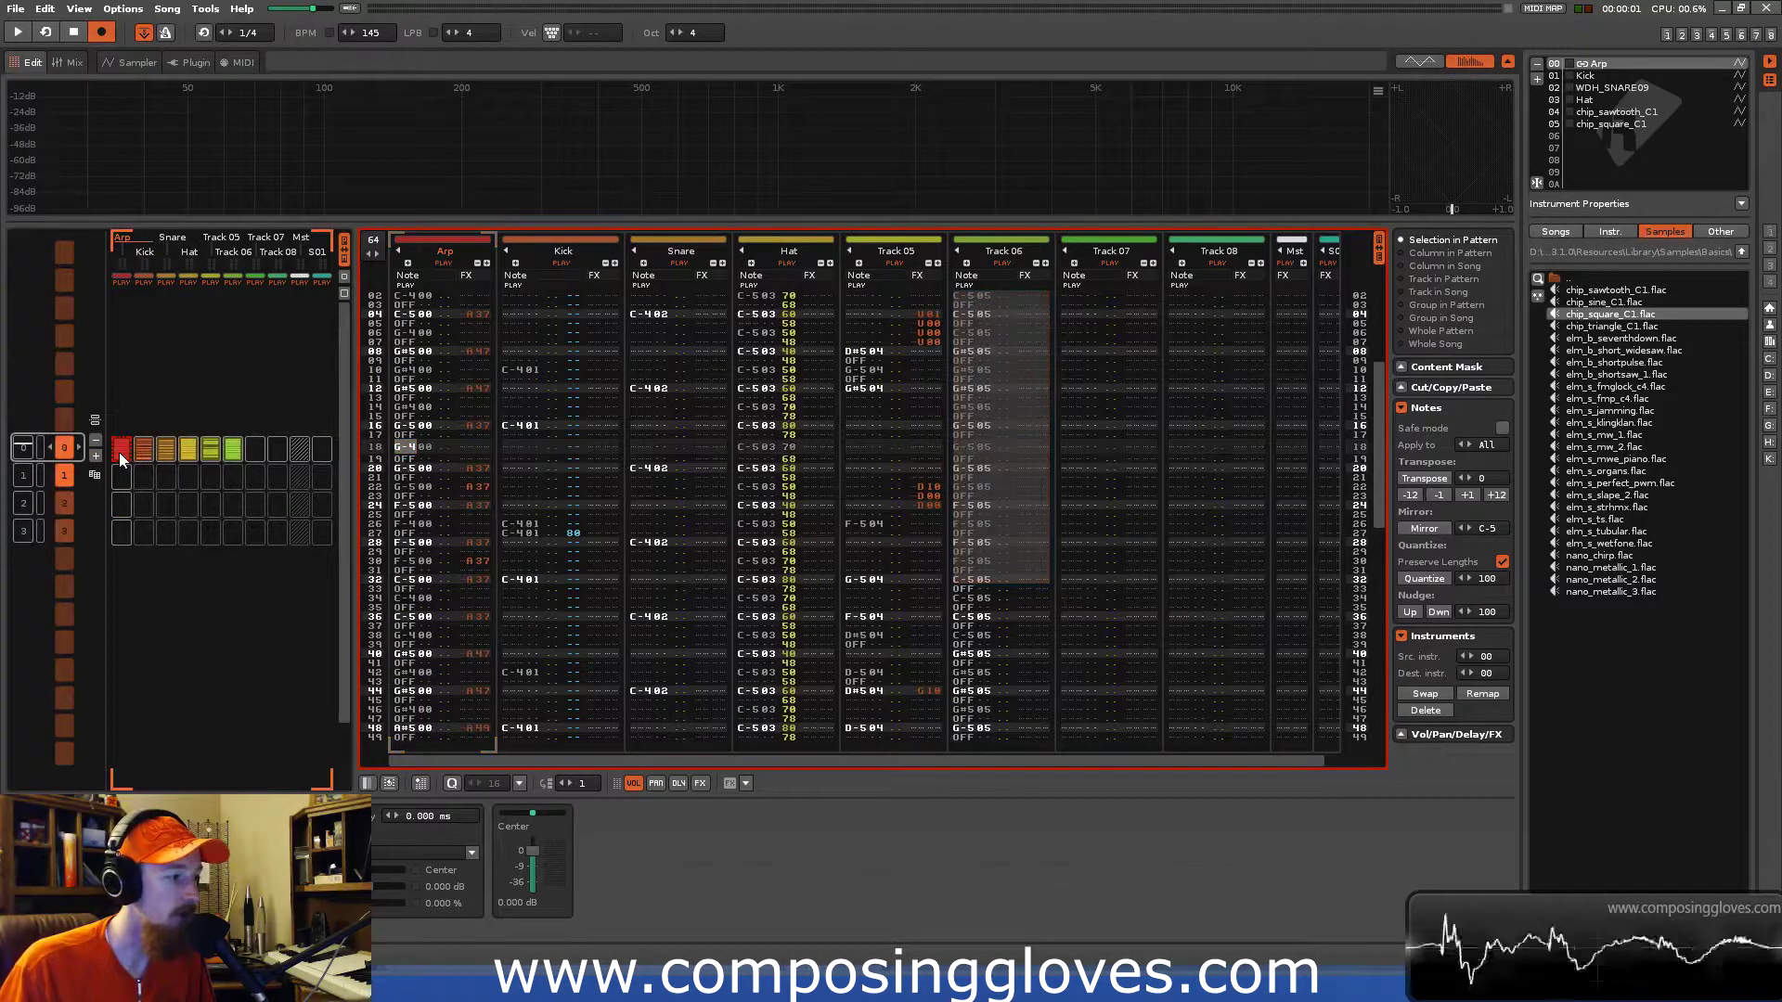
{"action": "left_click_drag", "start_coordinate": [141, 459], "coordinate": [234, 455]}
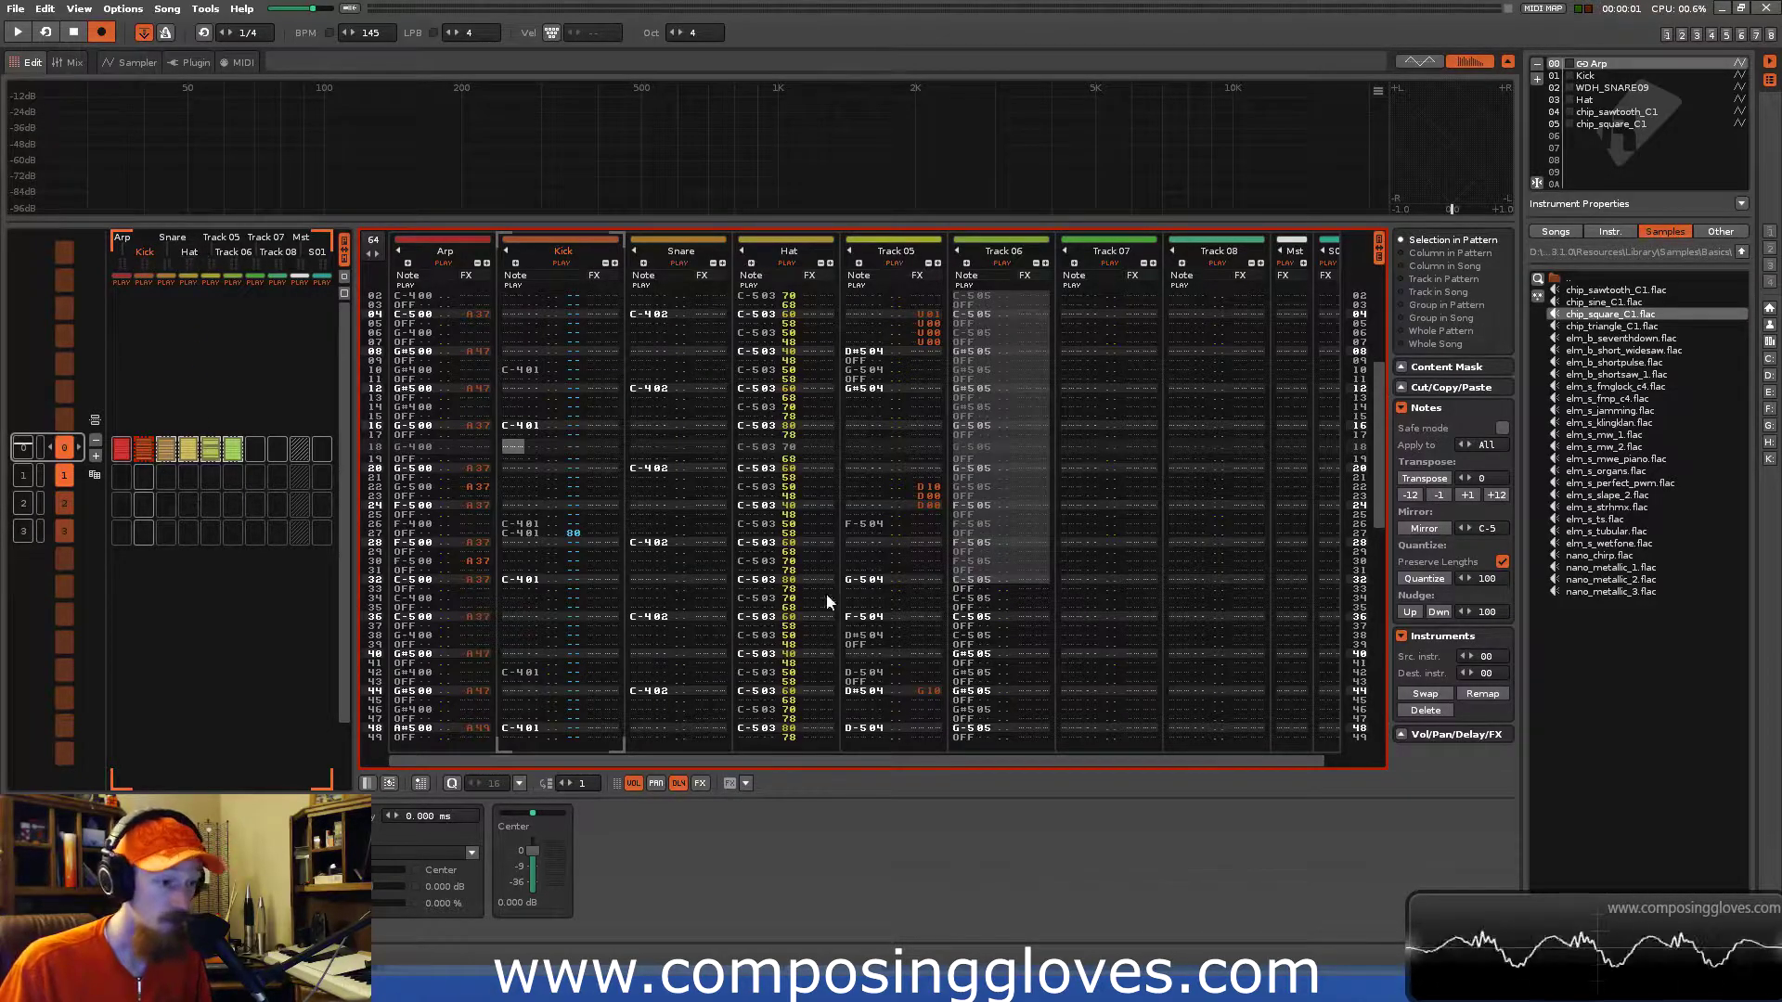
{"action": "key", "text": "Delete"}
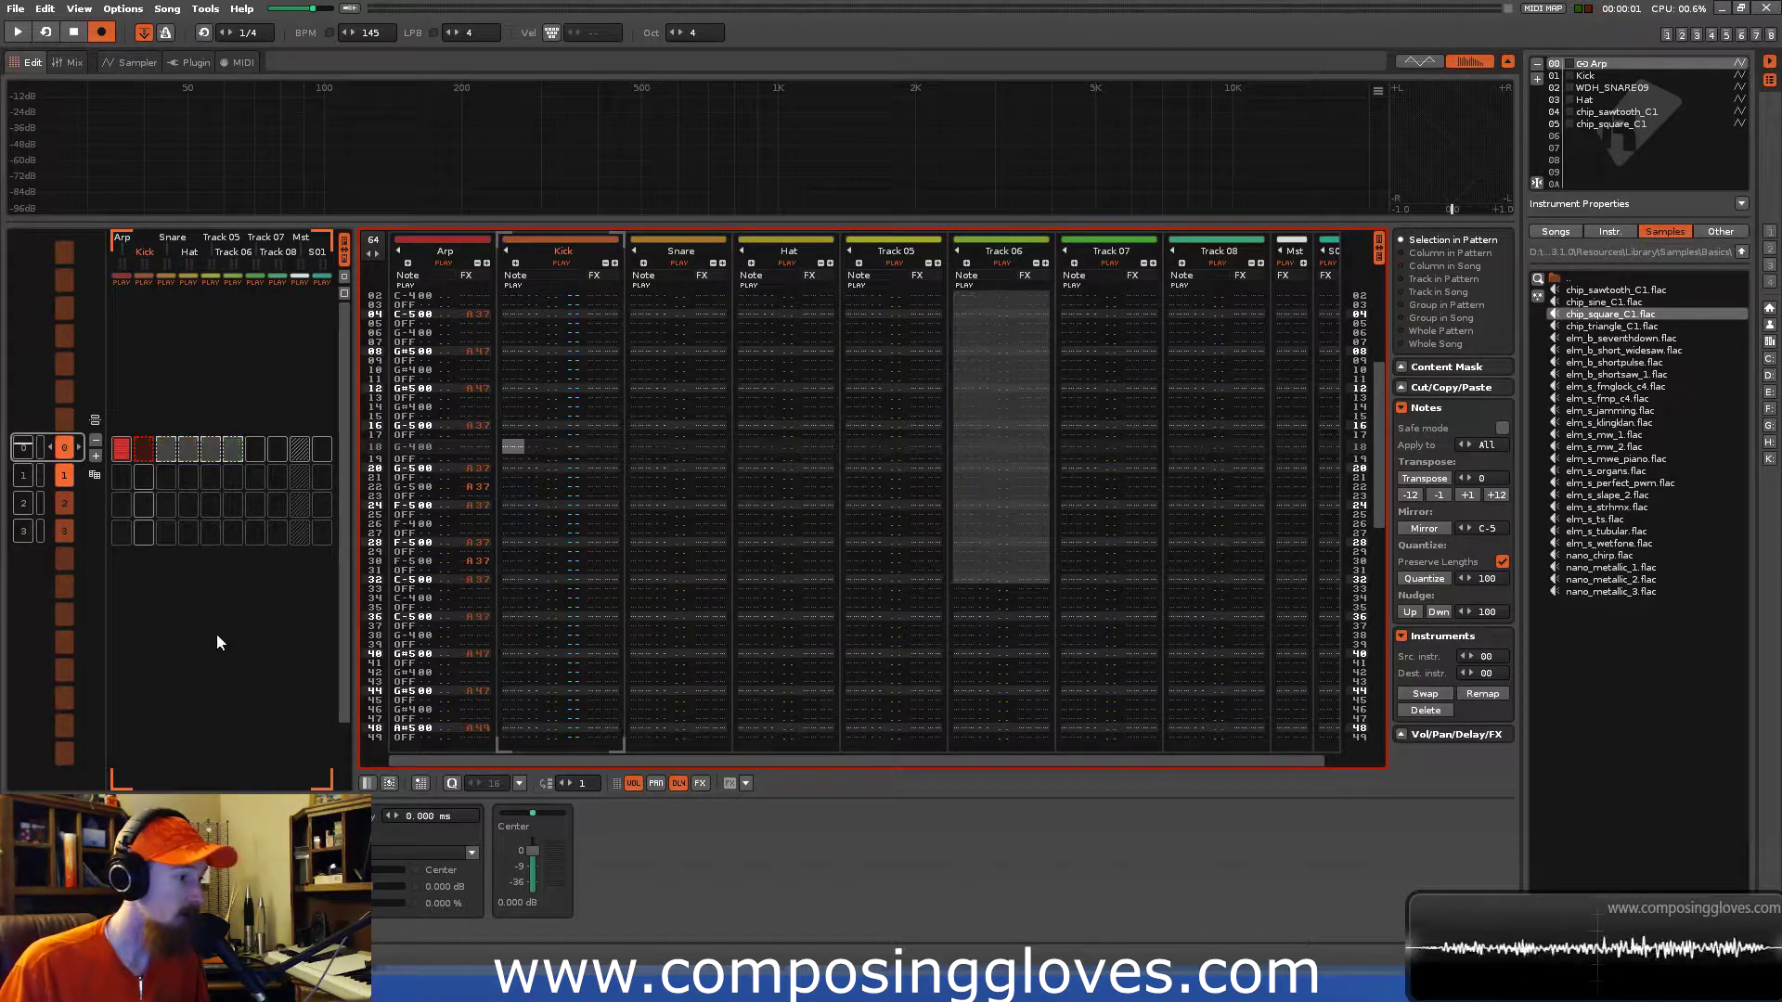
{"action": "left_click", "coordinate": [144, 503]}
{"action": "key", "text": "ctrl+v"}
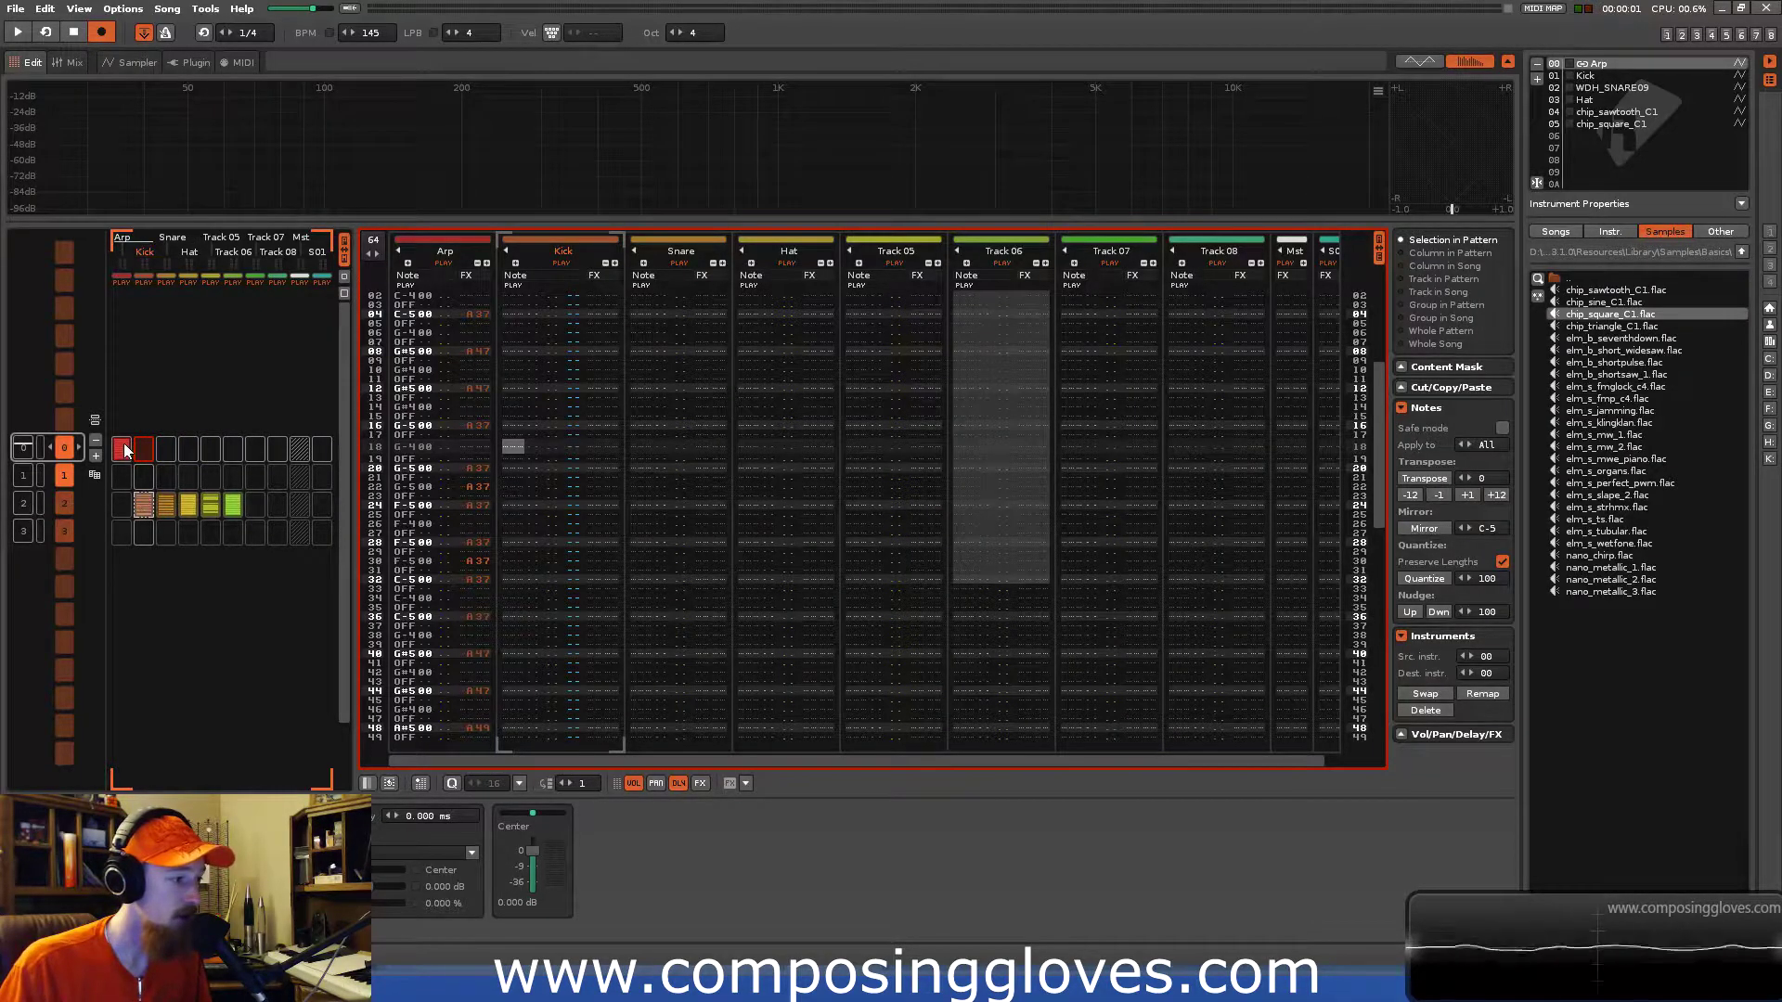
Copy the Arp block from pattern 0 into patterns 1 and 2, and duplicate pattern 2's Arp through Track 06 blocks into pattern 3.
{"action": "key", "text": "Delete"}
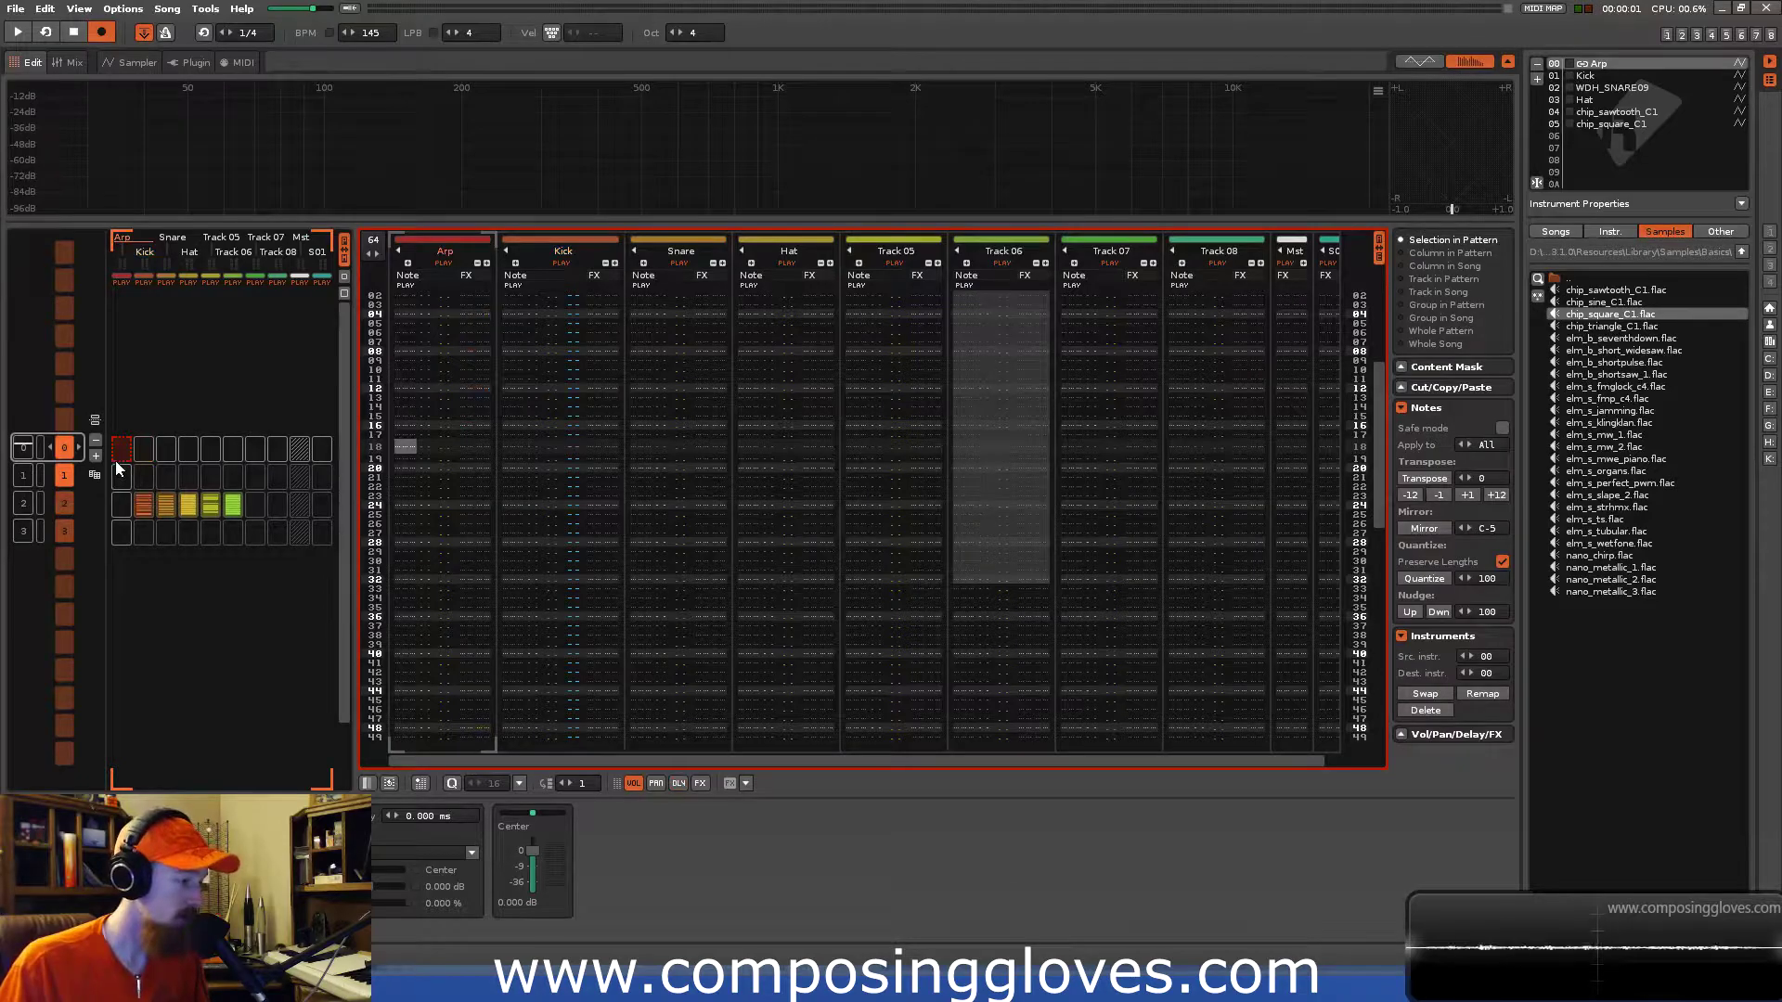
{"action": "key", "text": "ctrl+z"}
{"action": "left_click_drag", "start_coordinate": [120, 477], "coordinate": [121, 509]}
{"action": "left_click_drag", "start_coordinate": [232, 512], "coordinate": [217, 520]}
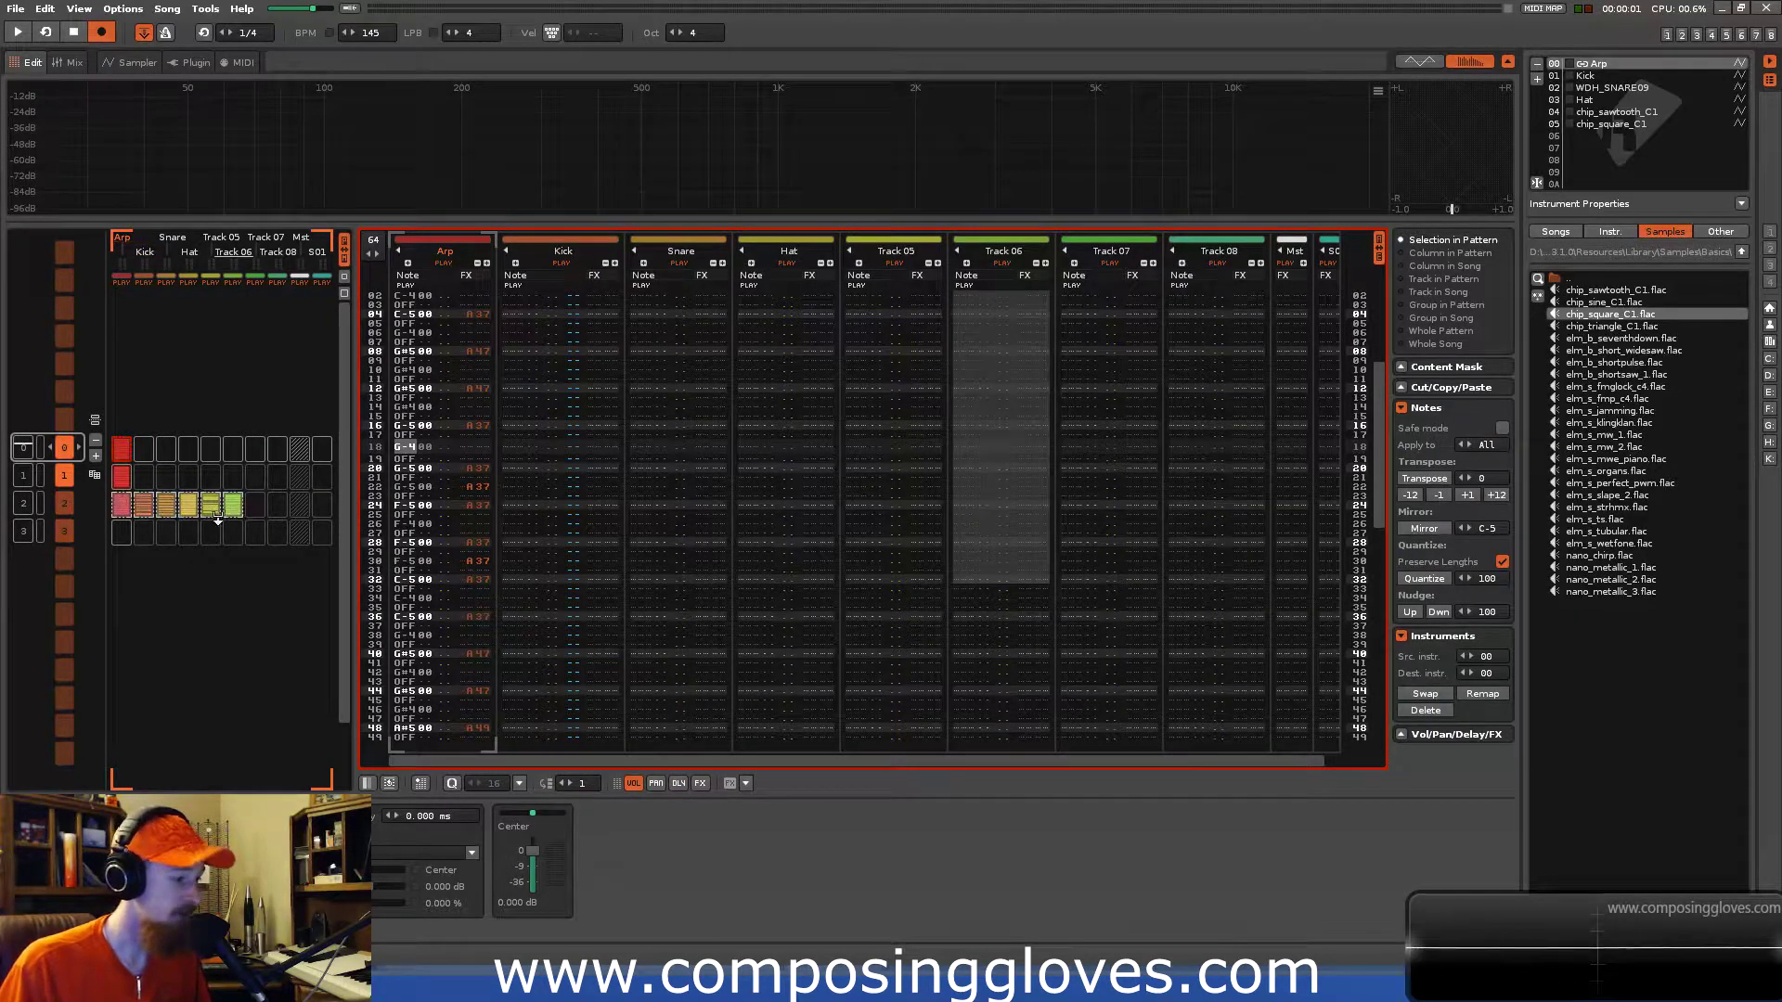
{"action": "left_click", "coordinate": [120, 533]}
{"action": "key", "text": "ctrl+v"}
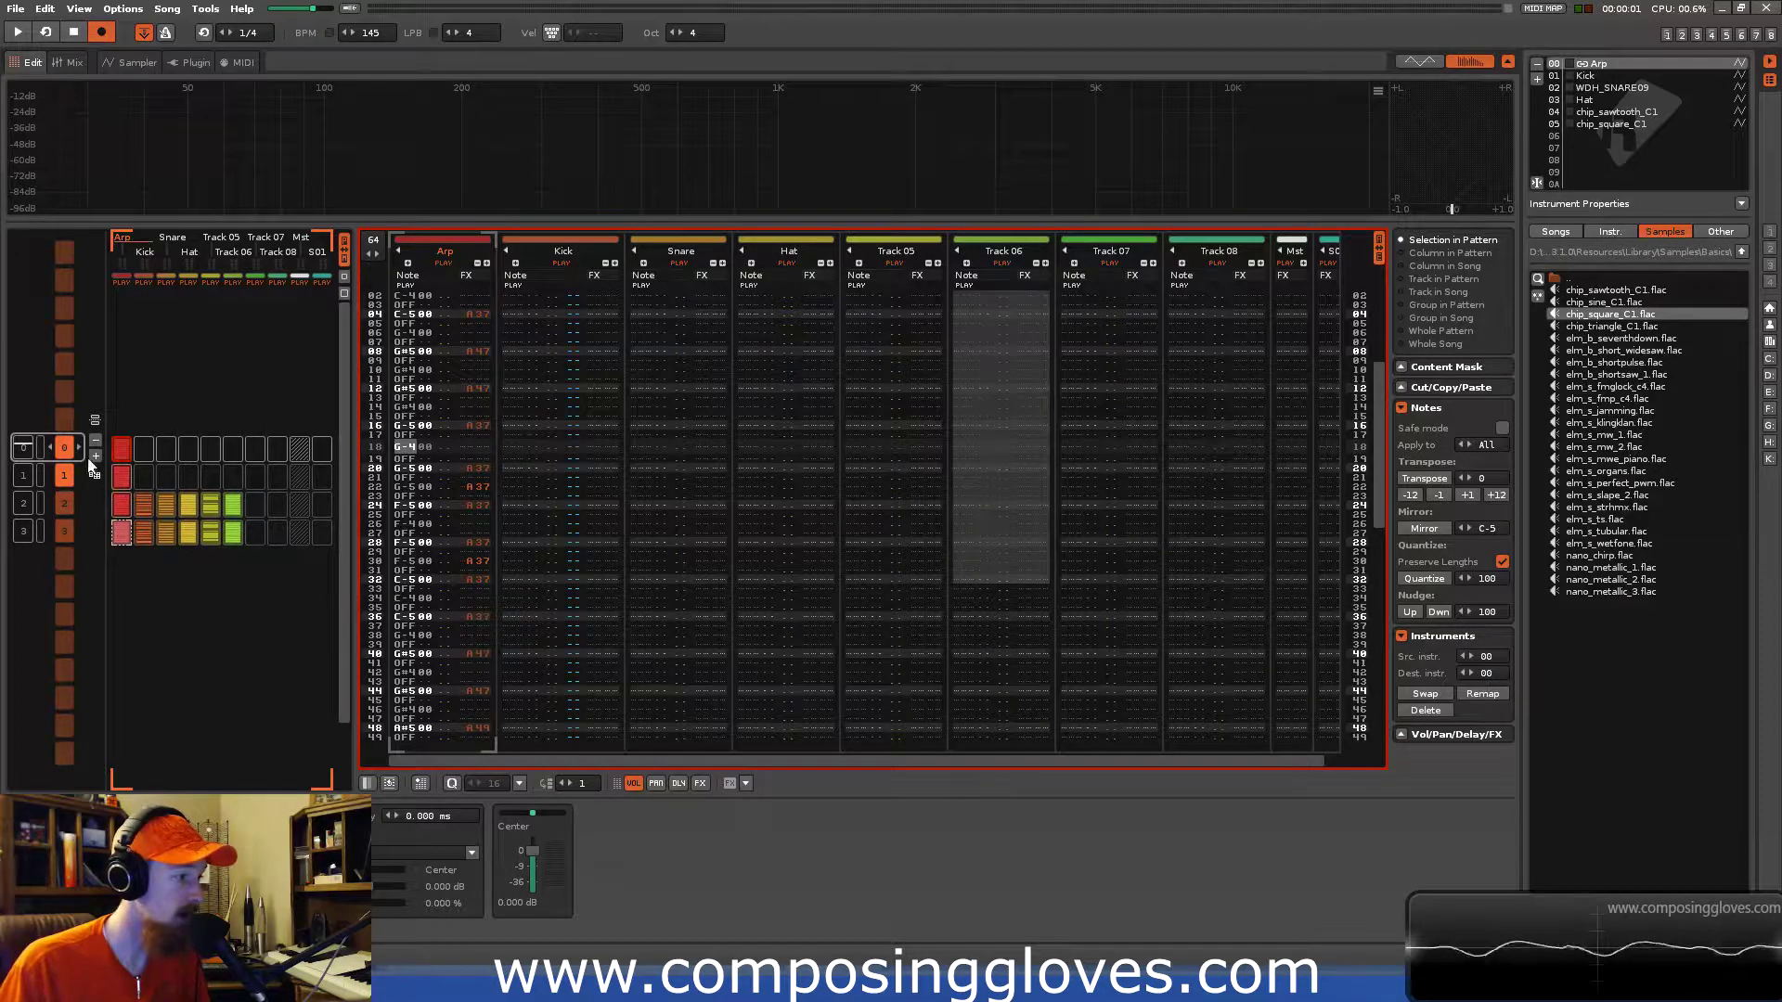
Add a section named Intro above pattern 0 and a section named Jam above pattern 2.
{"action": "left_click", "coordinate": [96, 423]}
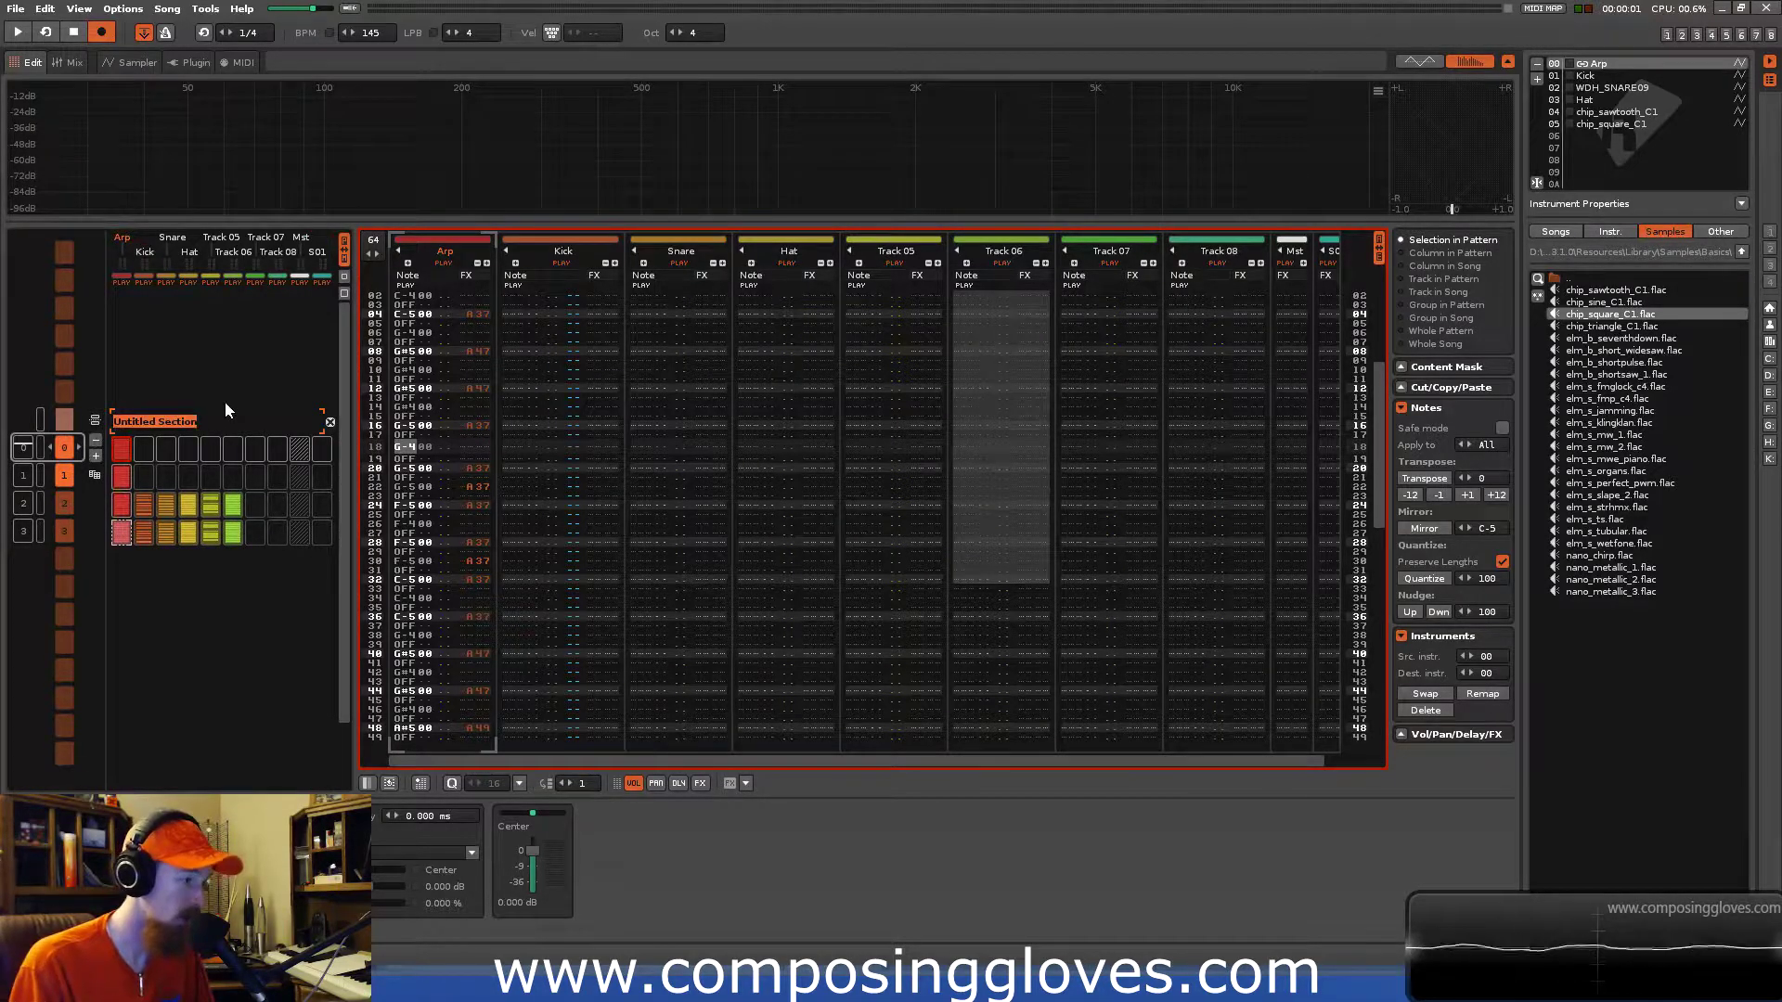
{"action": "type", "text": "Intro"}
{"action": "key", "text": "Return"}
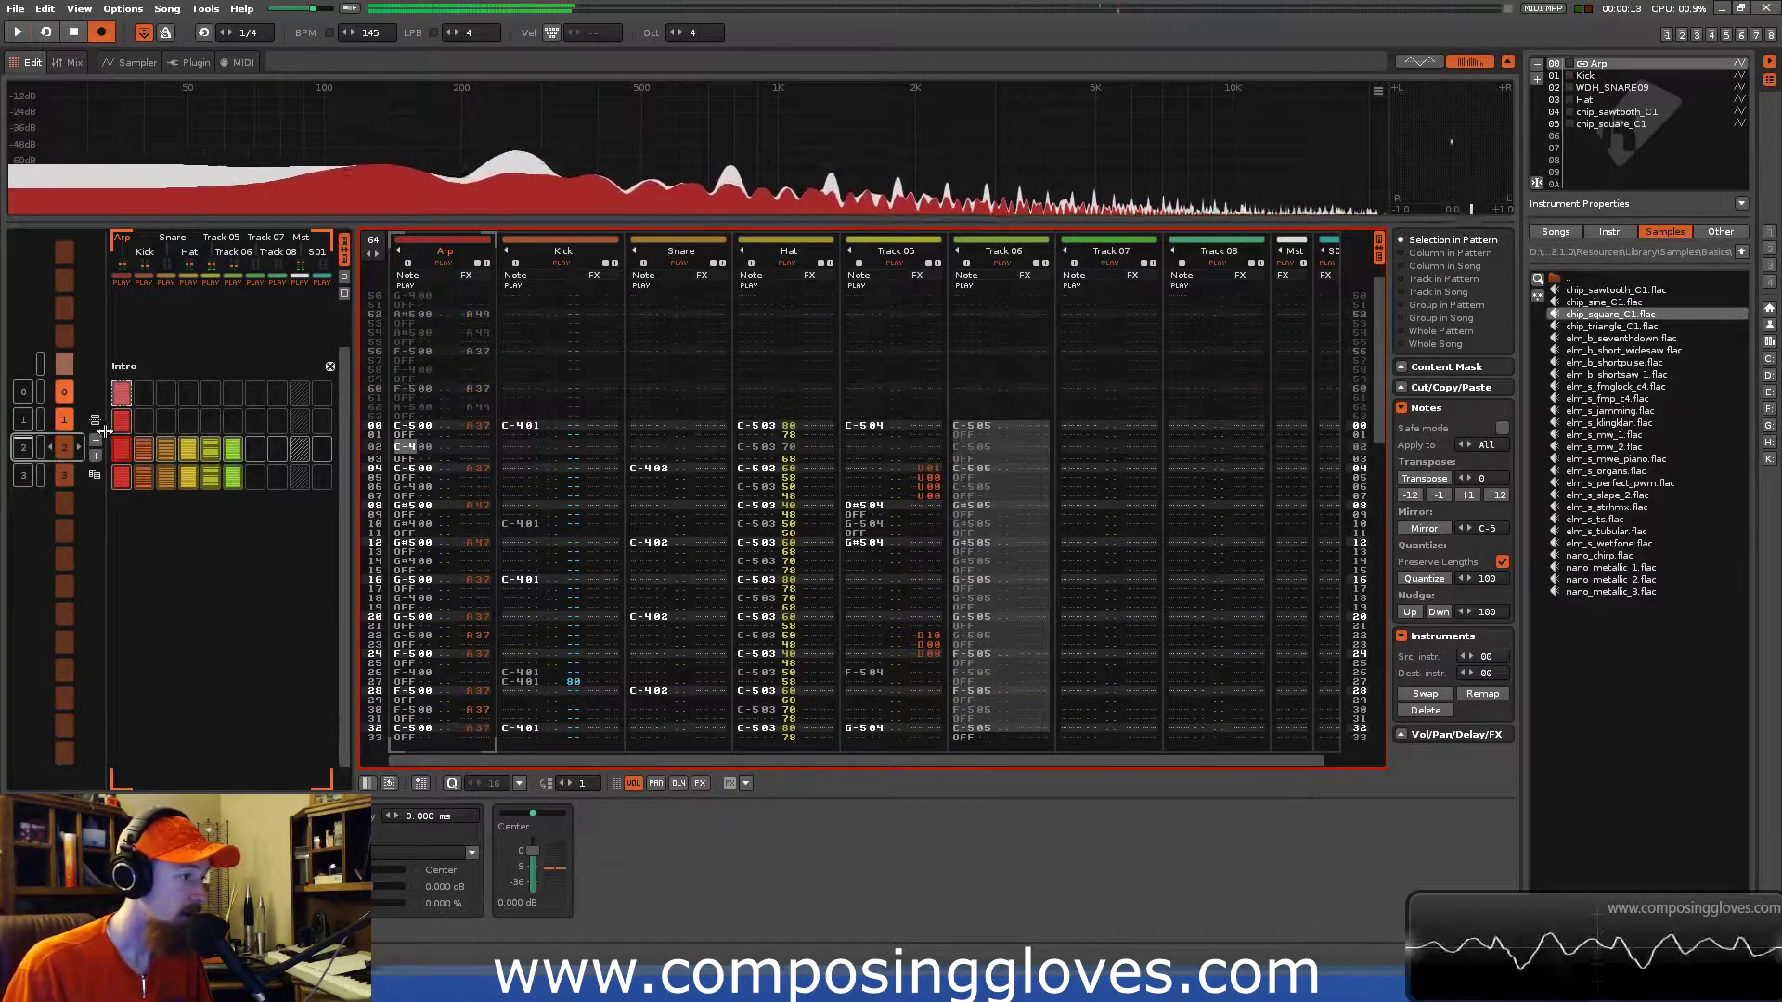
{"action": "left_click", "coordinate": [95, 423]}
{"action": "type", "text": "H"}
{"action": "key", "text": "BackSpace"}
{"action": "type", "text": "Jam"}
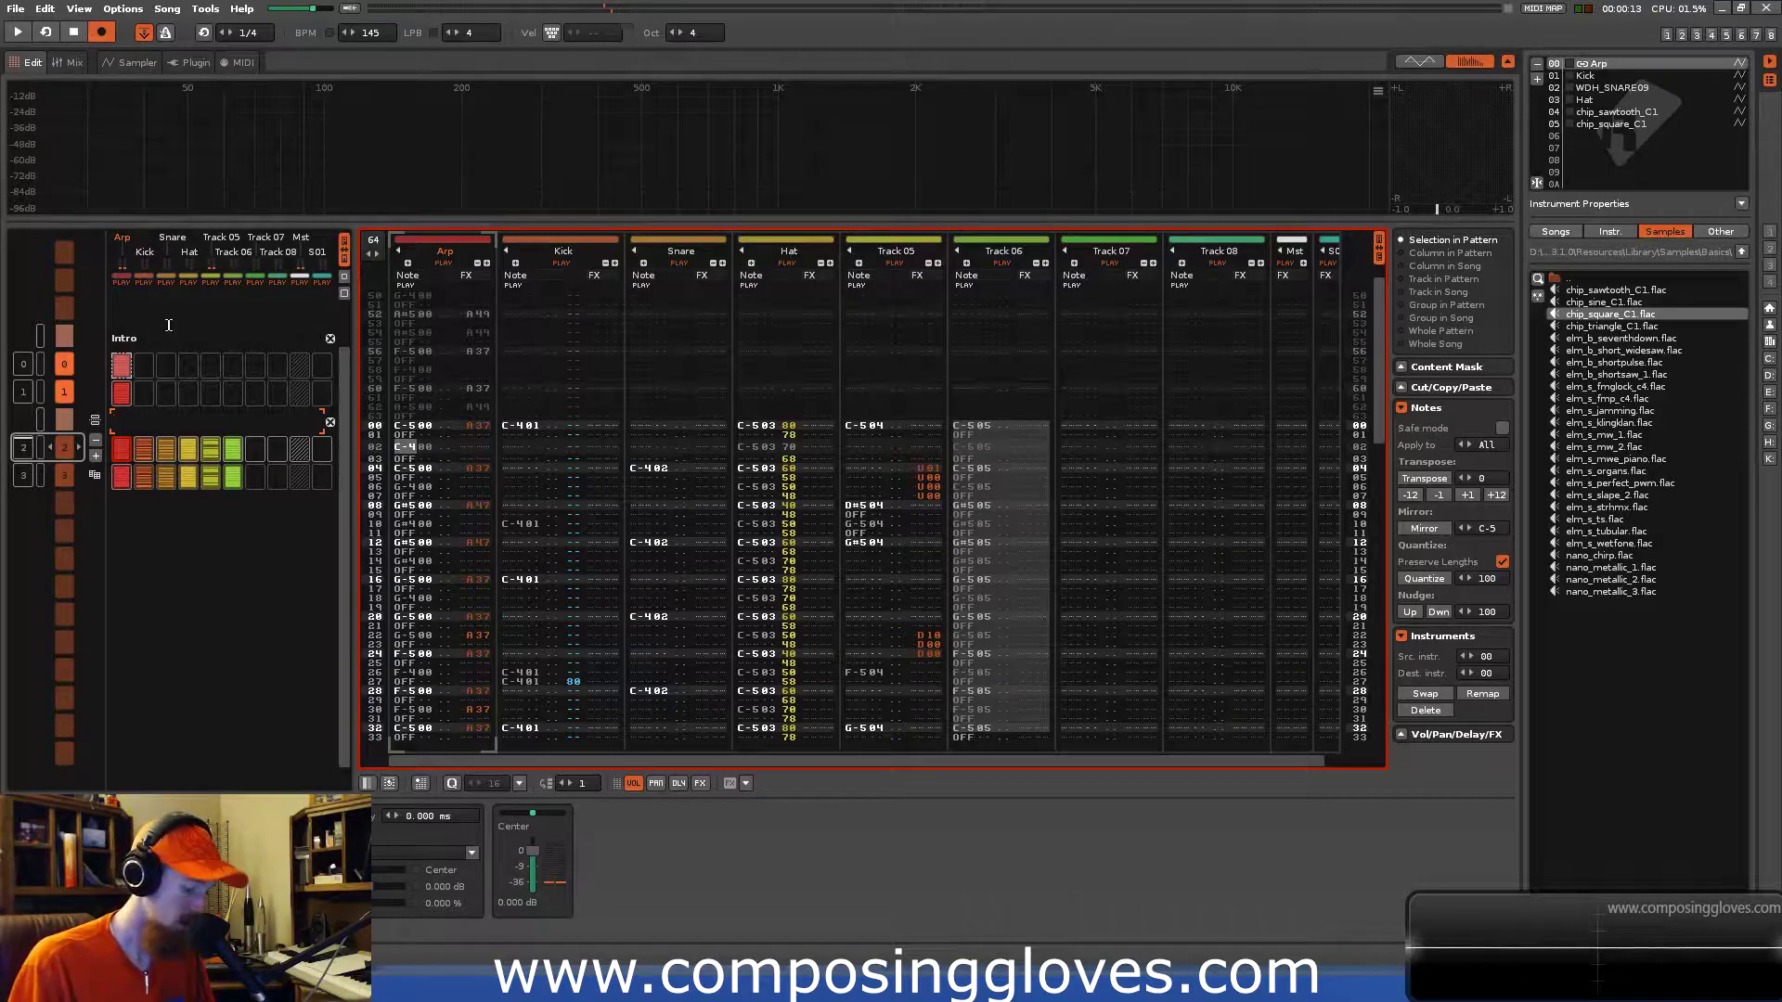
{"action": "key", "text": "Return"}
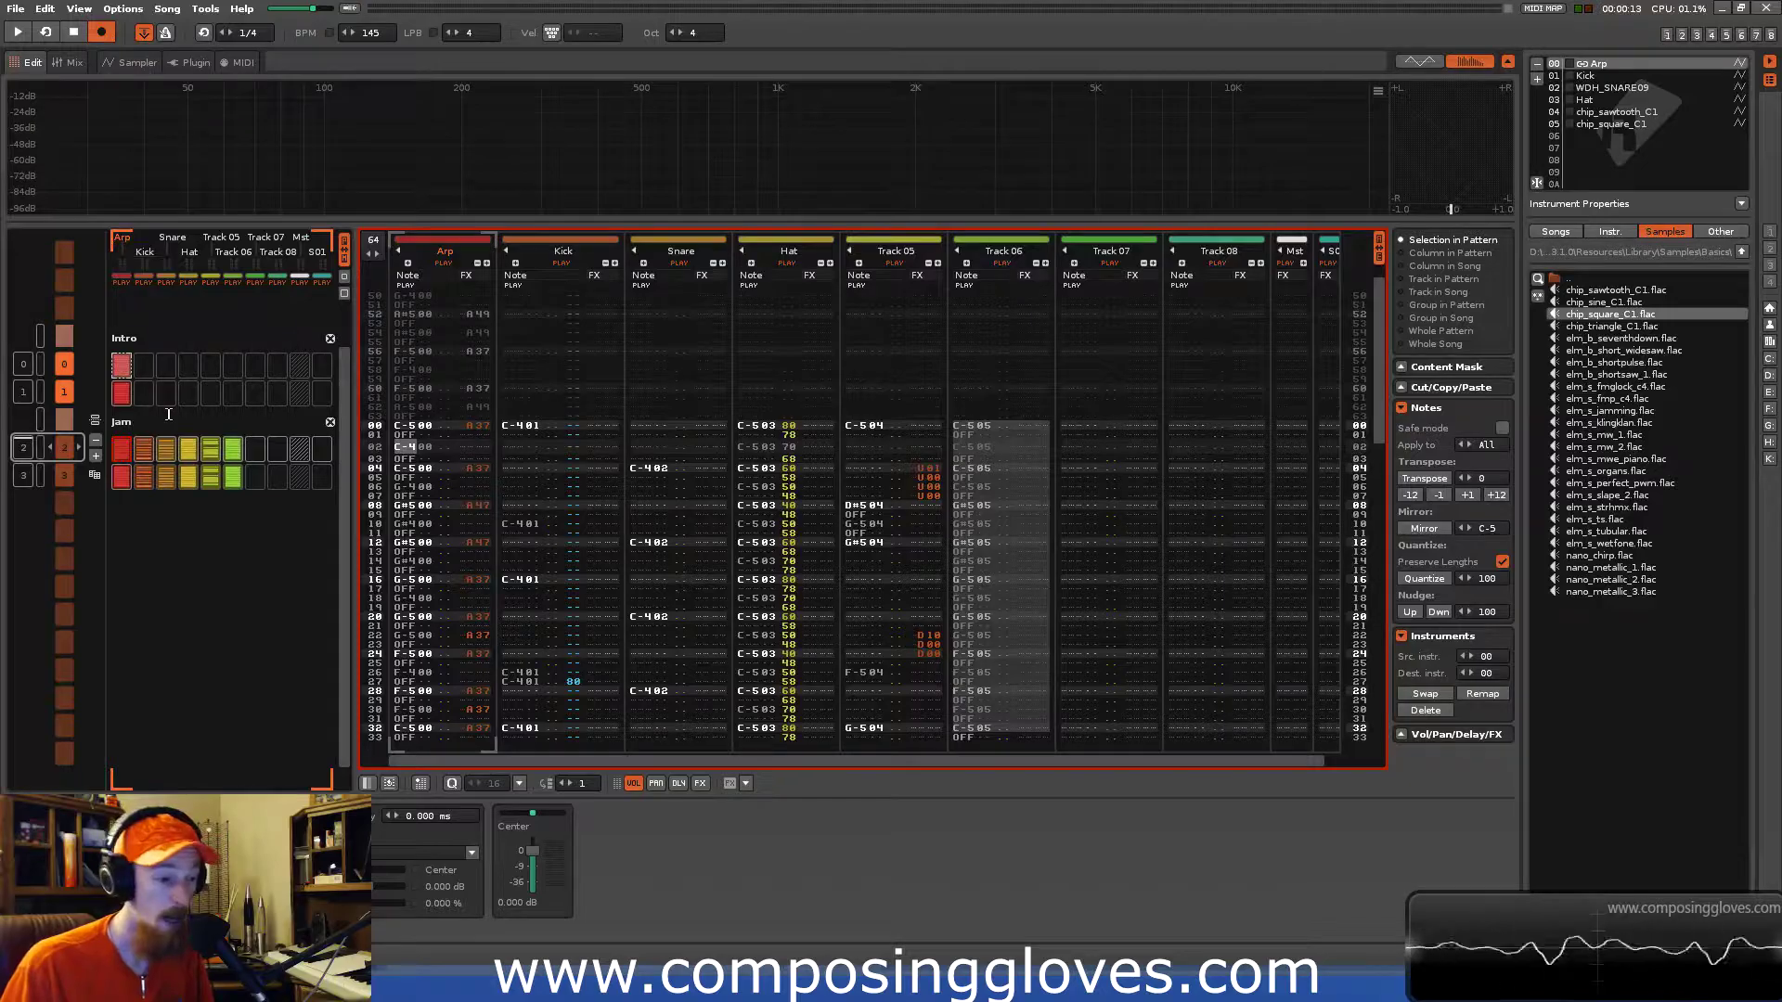
Add an Analog Filter to the Arp track and remove the mistakenly added Comb Filter.
{"action": "left_click", "coordinate": [450, 250]}
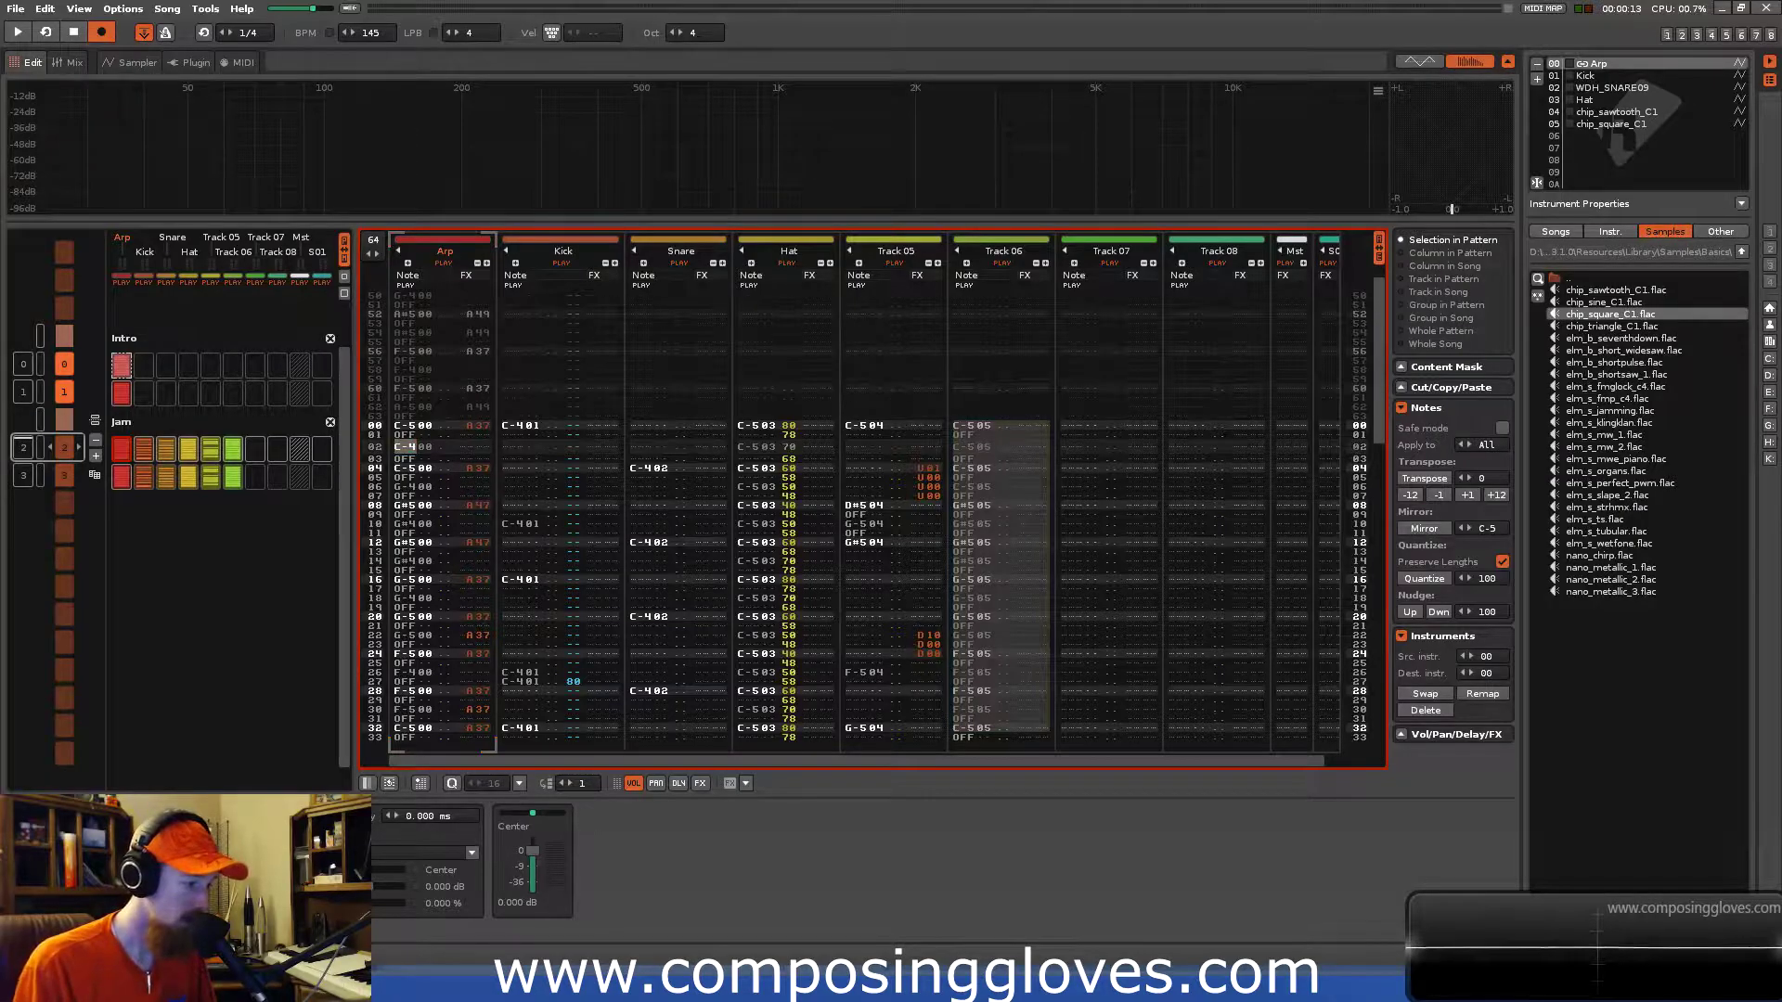
{"action": "double_click", "coordinate": [74, 882]}
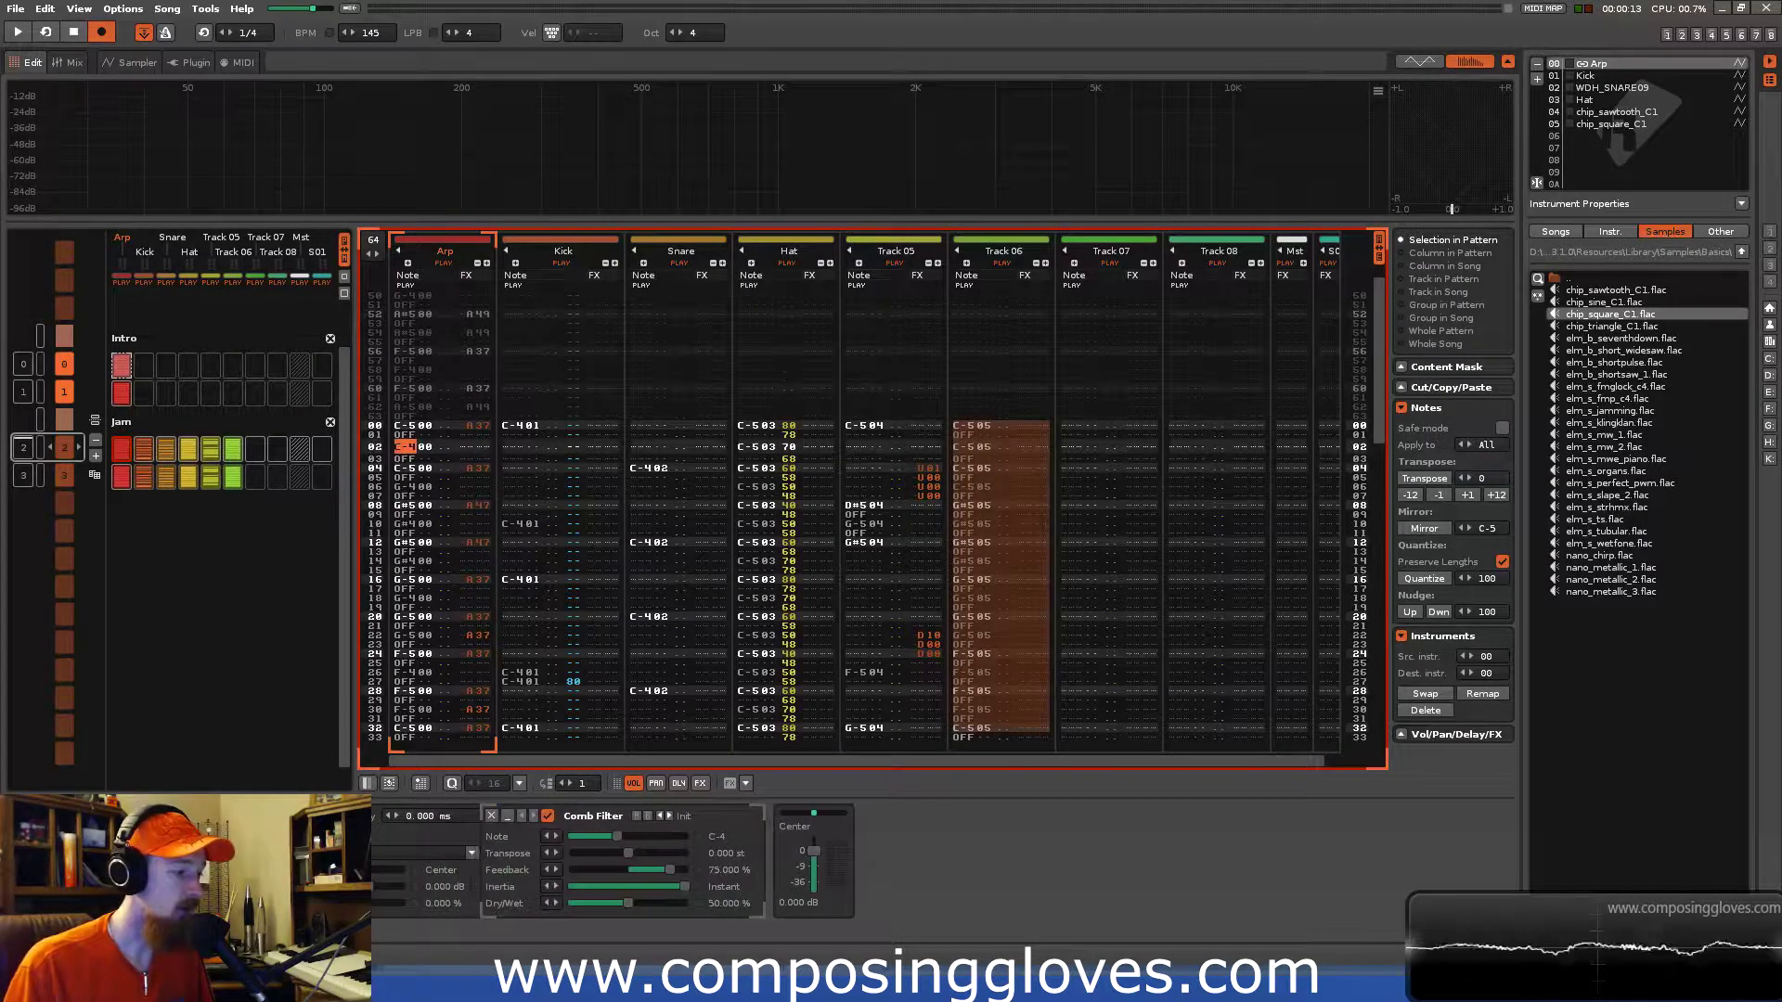
{"action": "double_click", "coordinate": [74, 870]}
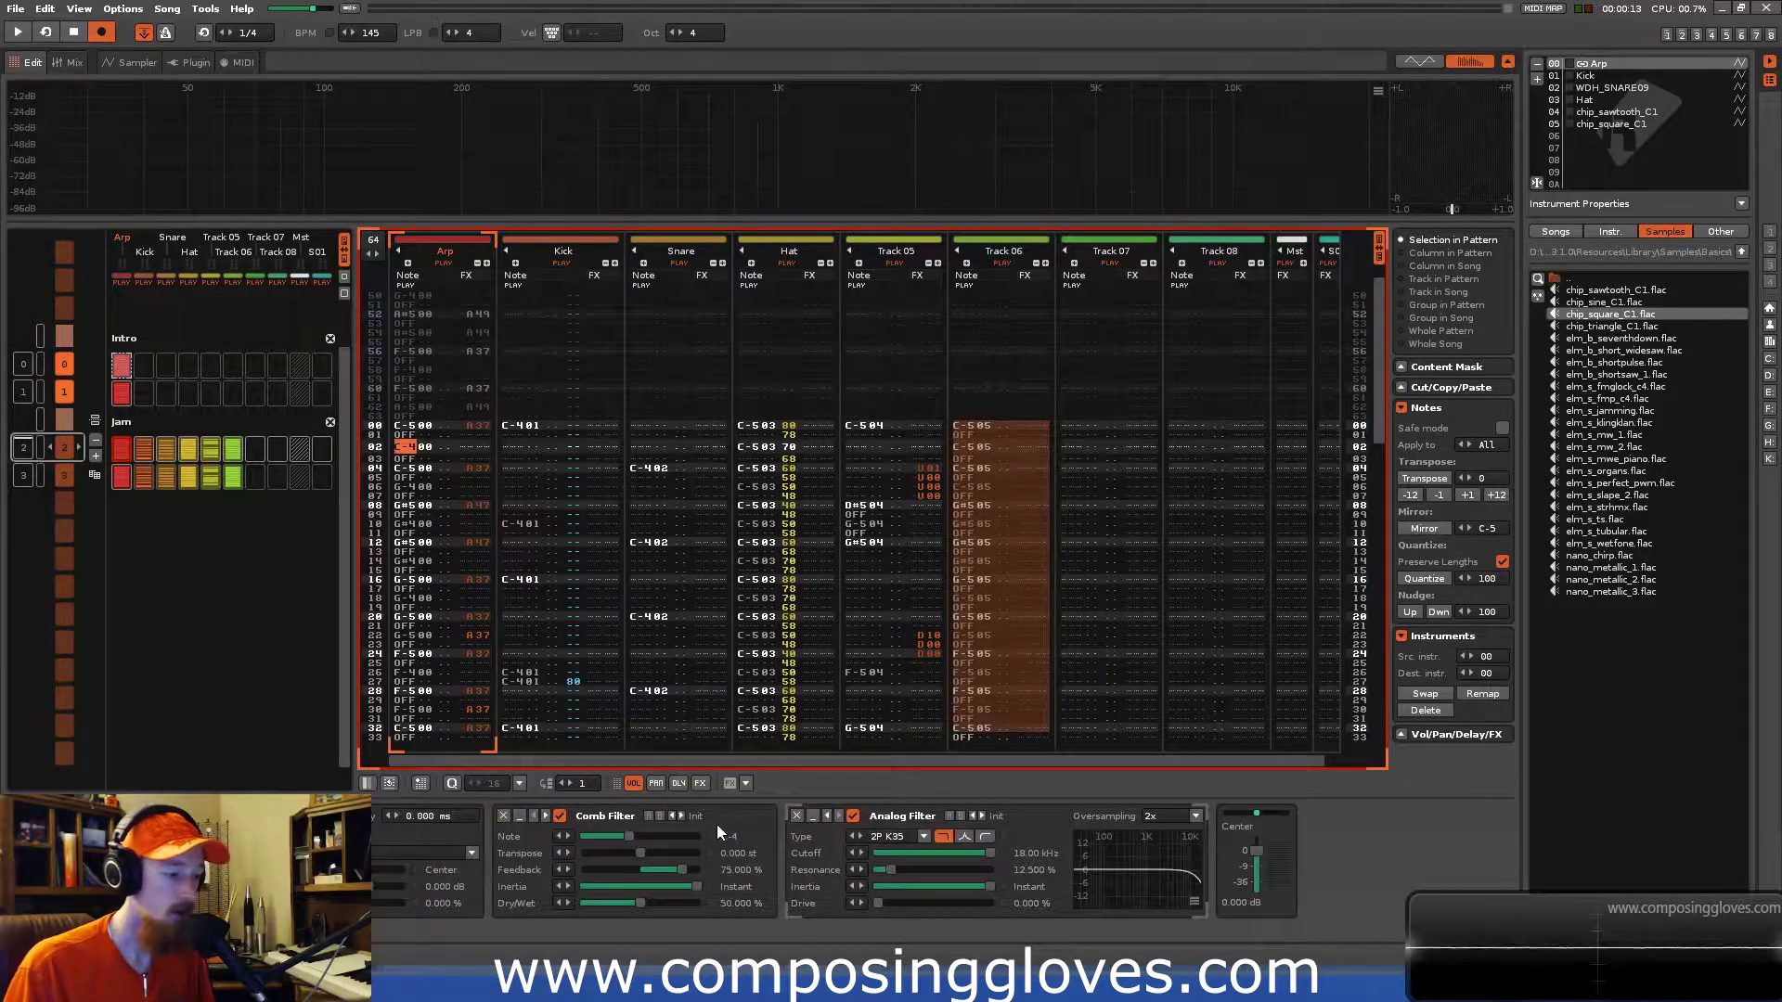
{"action": "left_click", "coordinate": [503, 815]}
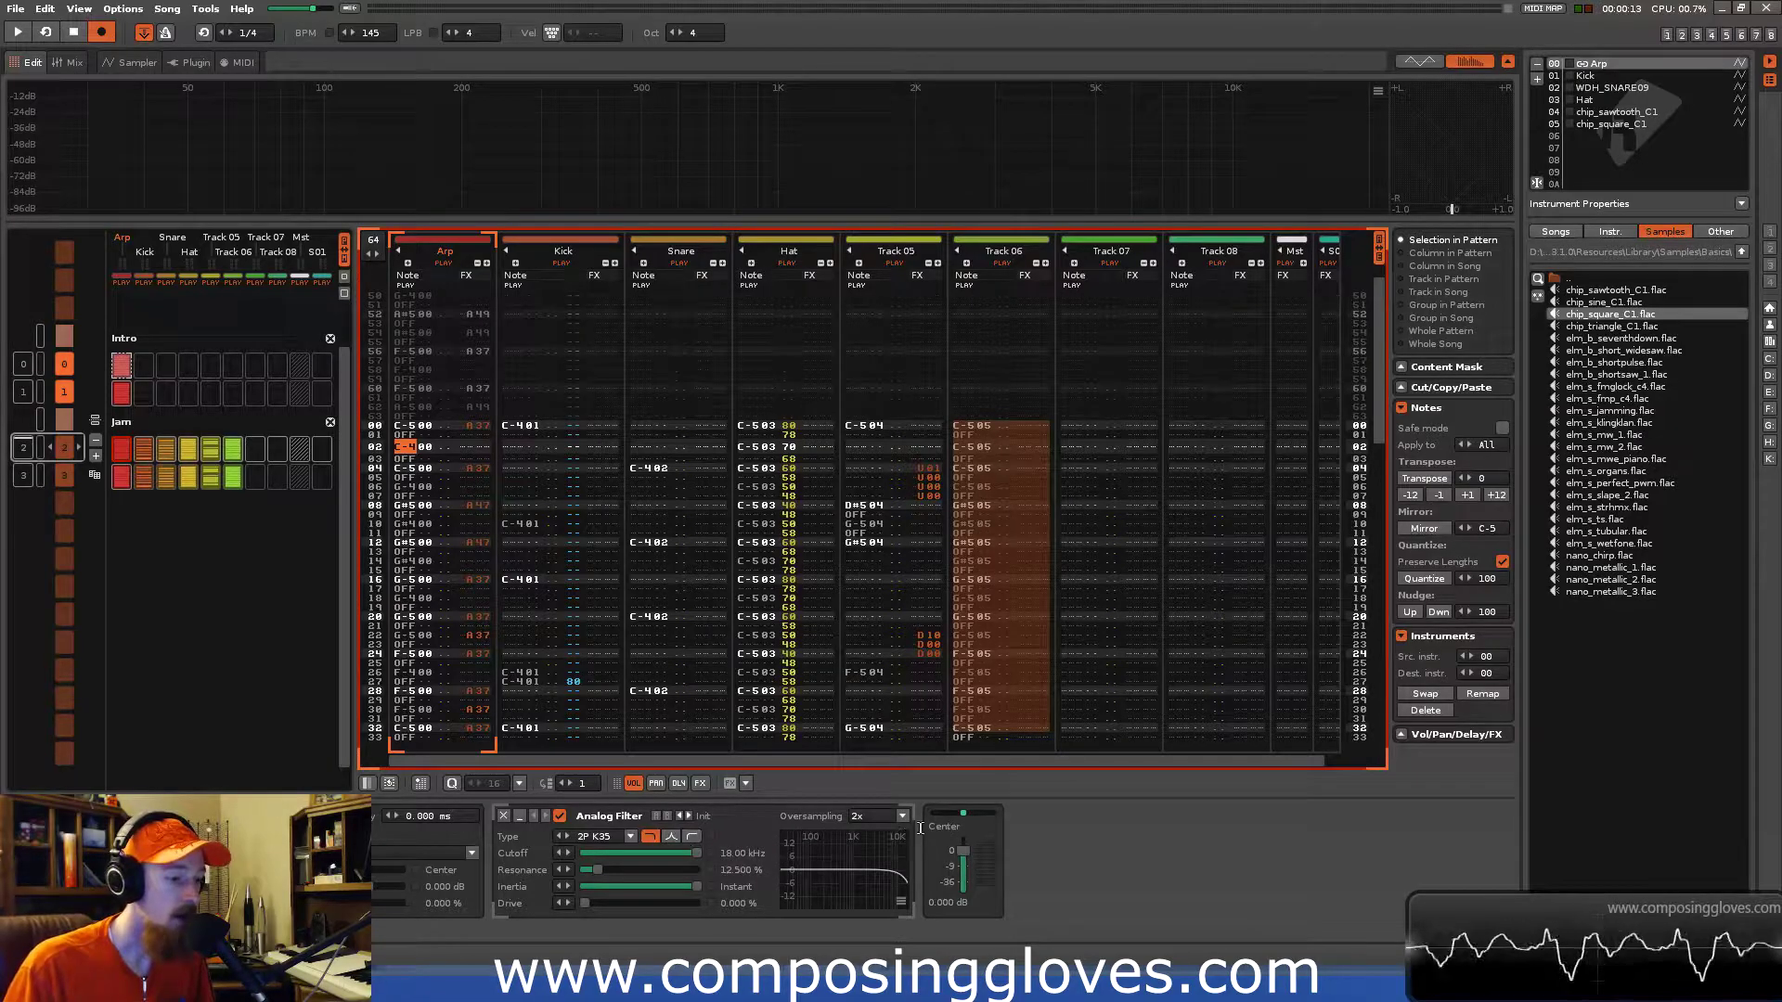
Open the automation of the Arp's Analog Filter Cutoff and place a 0.04 kHz point at the start of pattern 0.
{"action": "double_click", "coordinate": [715, 854]}
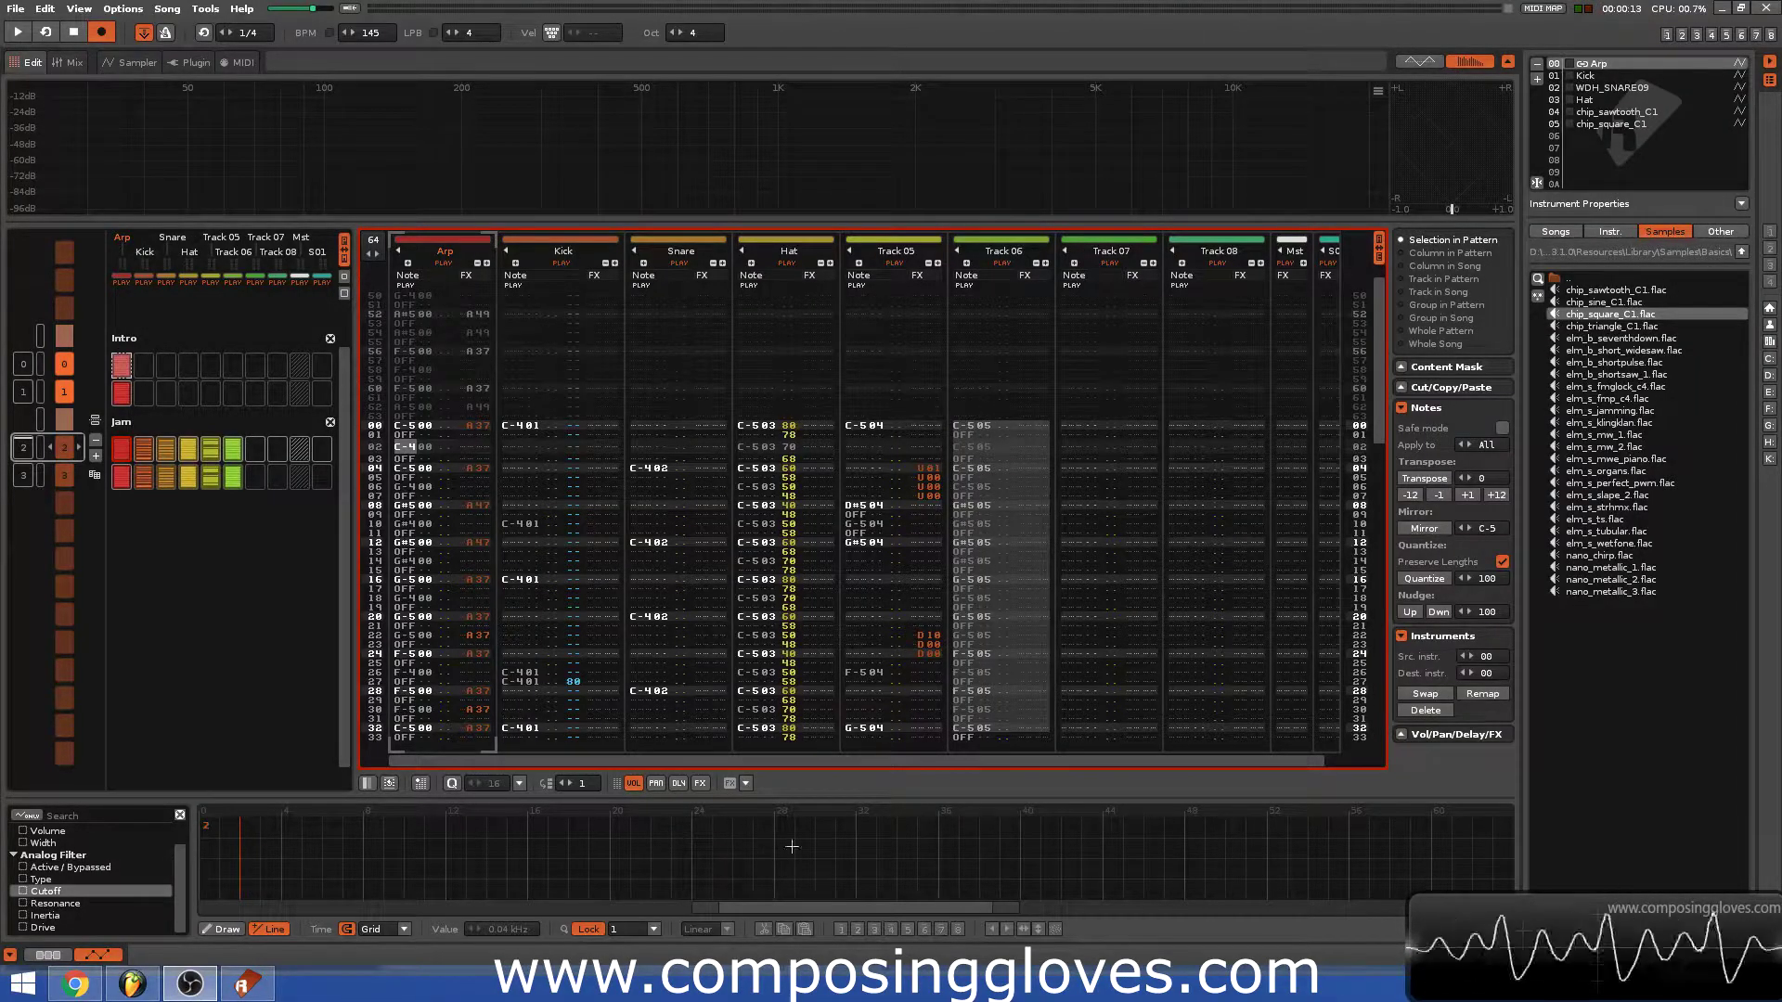
{"action": "left_click_drag", "start_coordinate": [906, 906], "coordinate": [958, 869]}
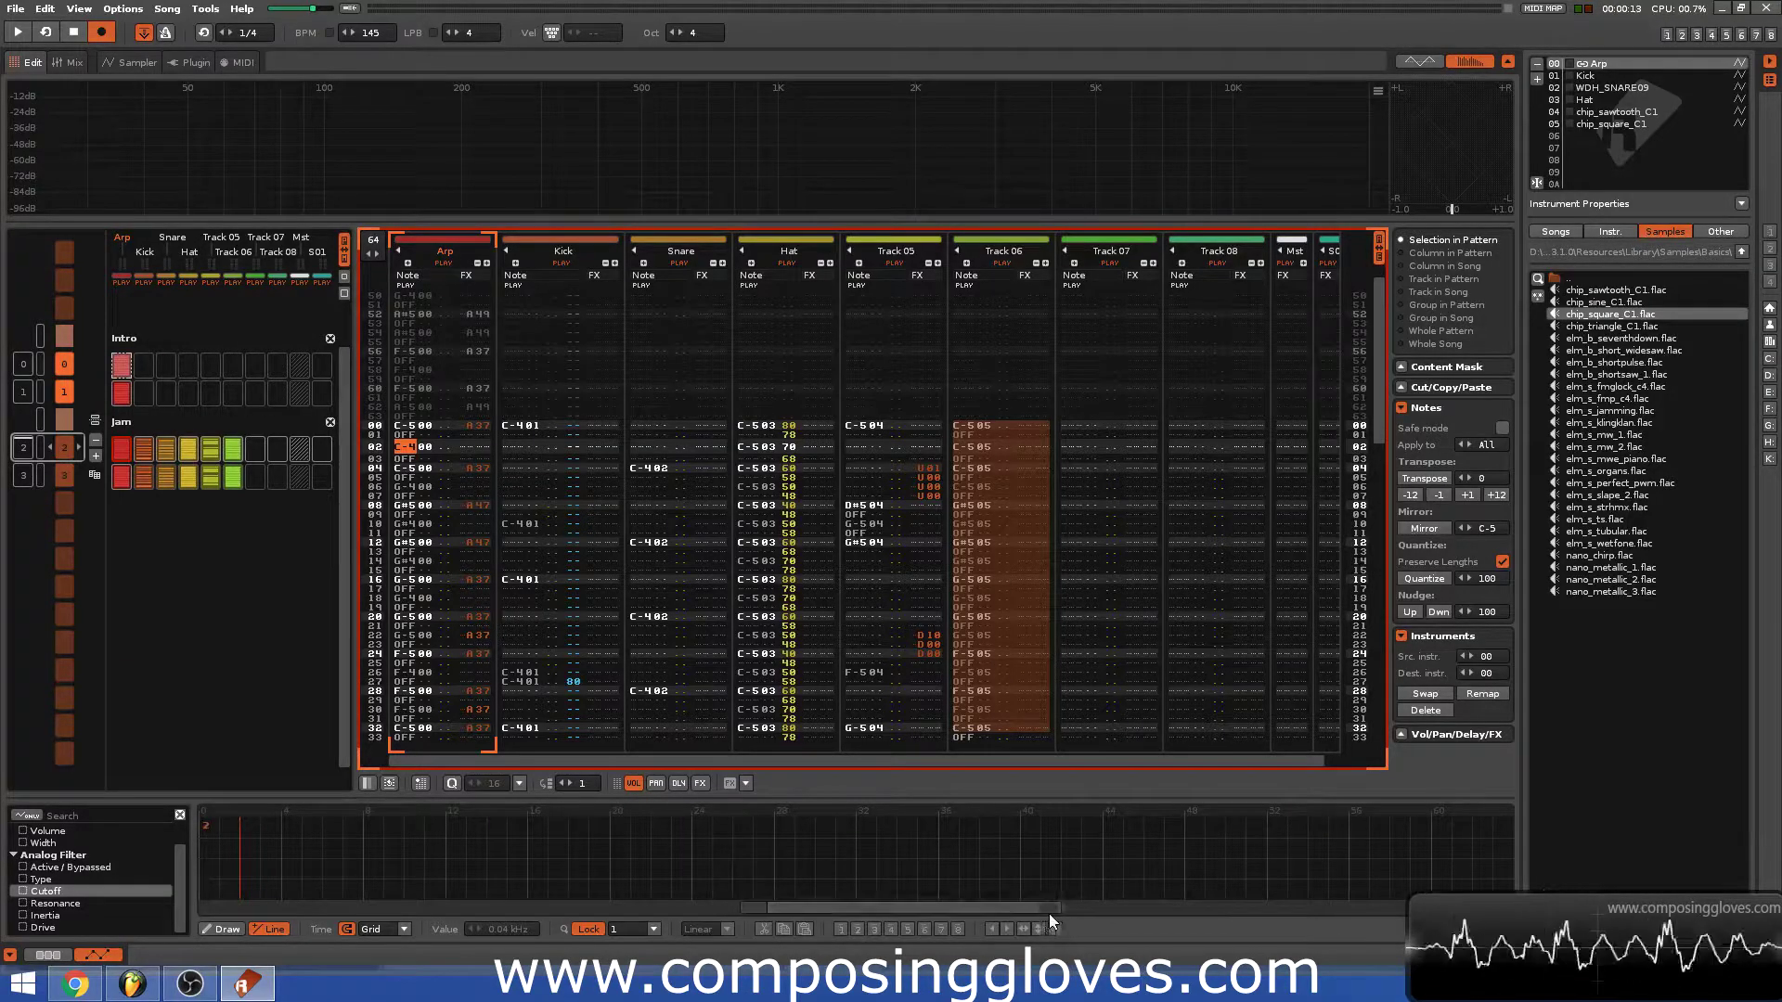
{"action": "left_click_drag", "start_coordinate": [1053, 909], "coordinate": [1237, 908]}
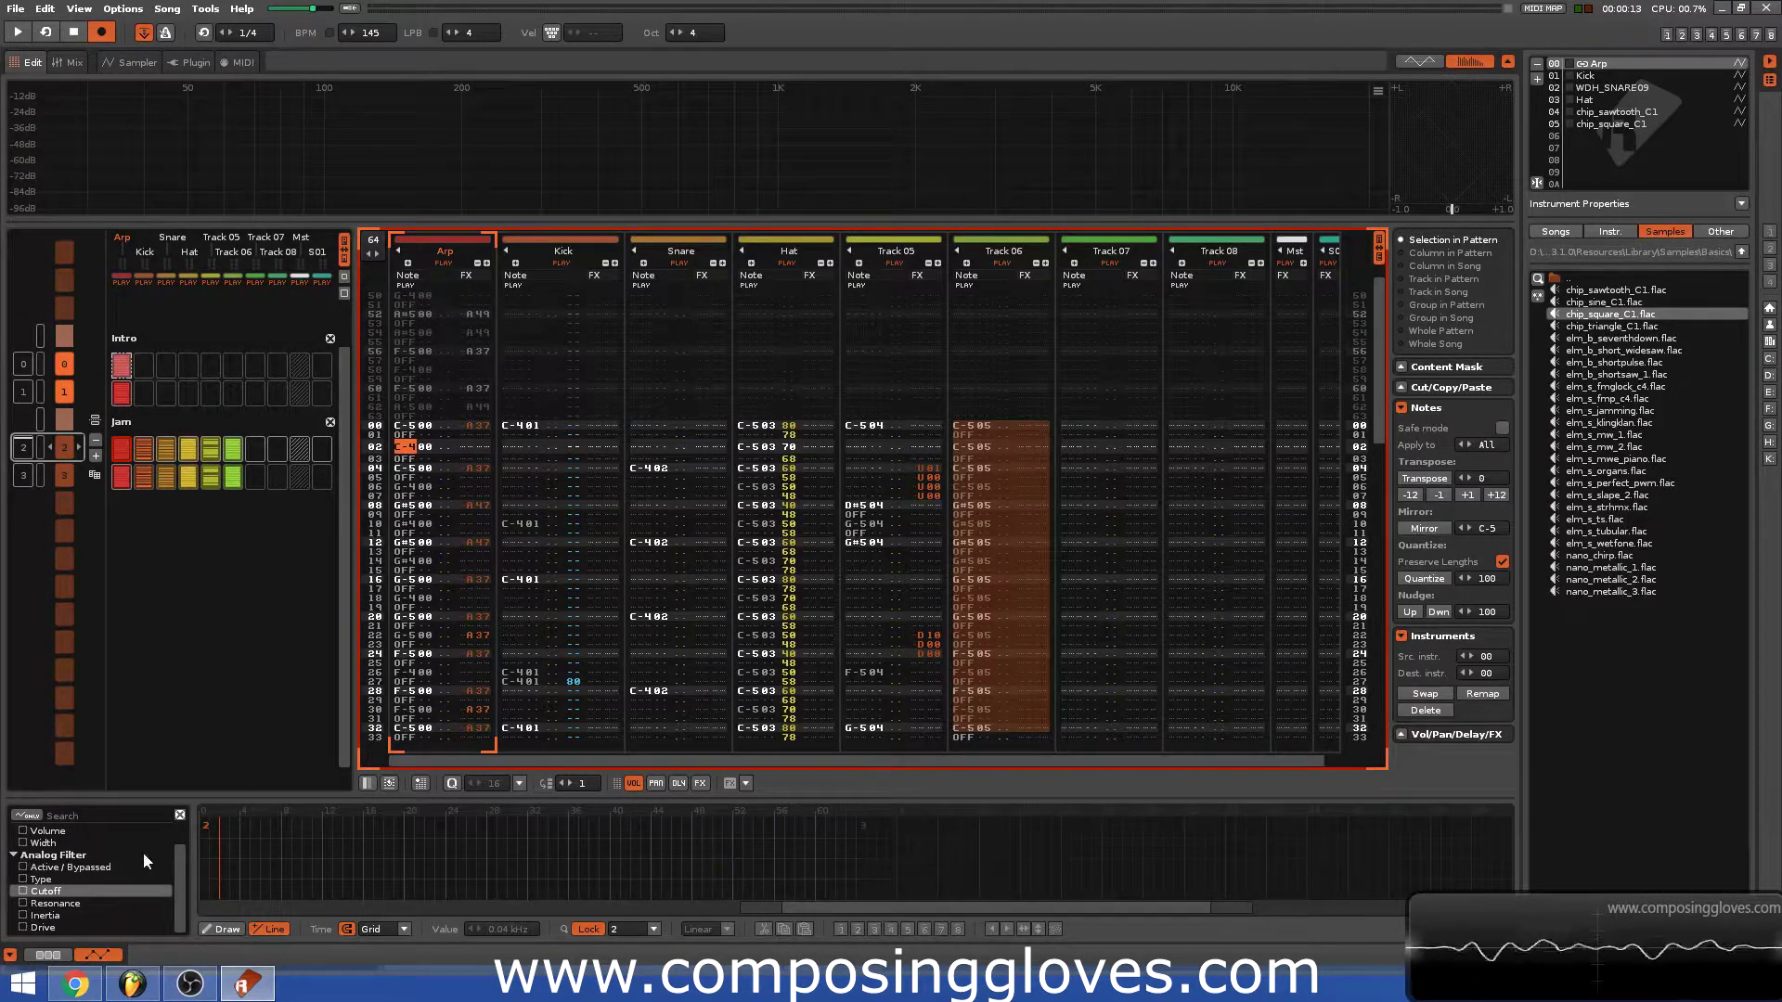
{"action": "left_click_drag", "start_coordinate": [850, 916], "coordinate": [763, 908]}
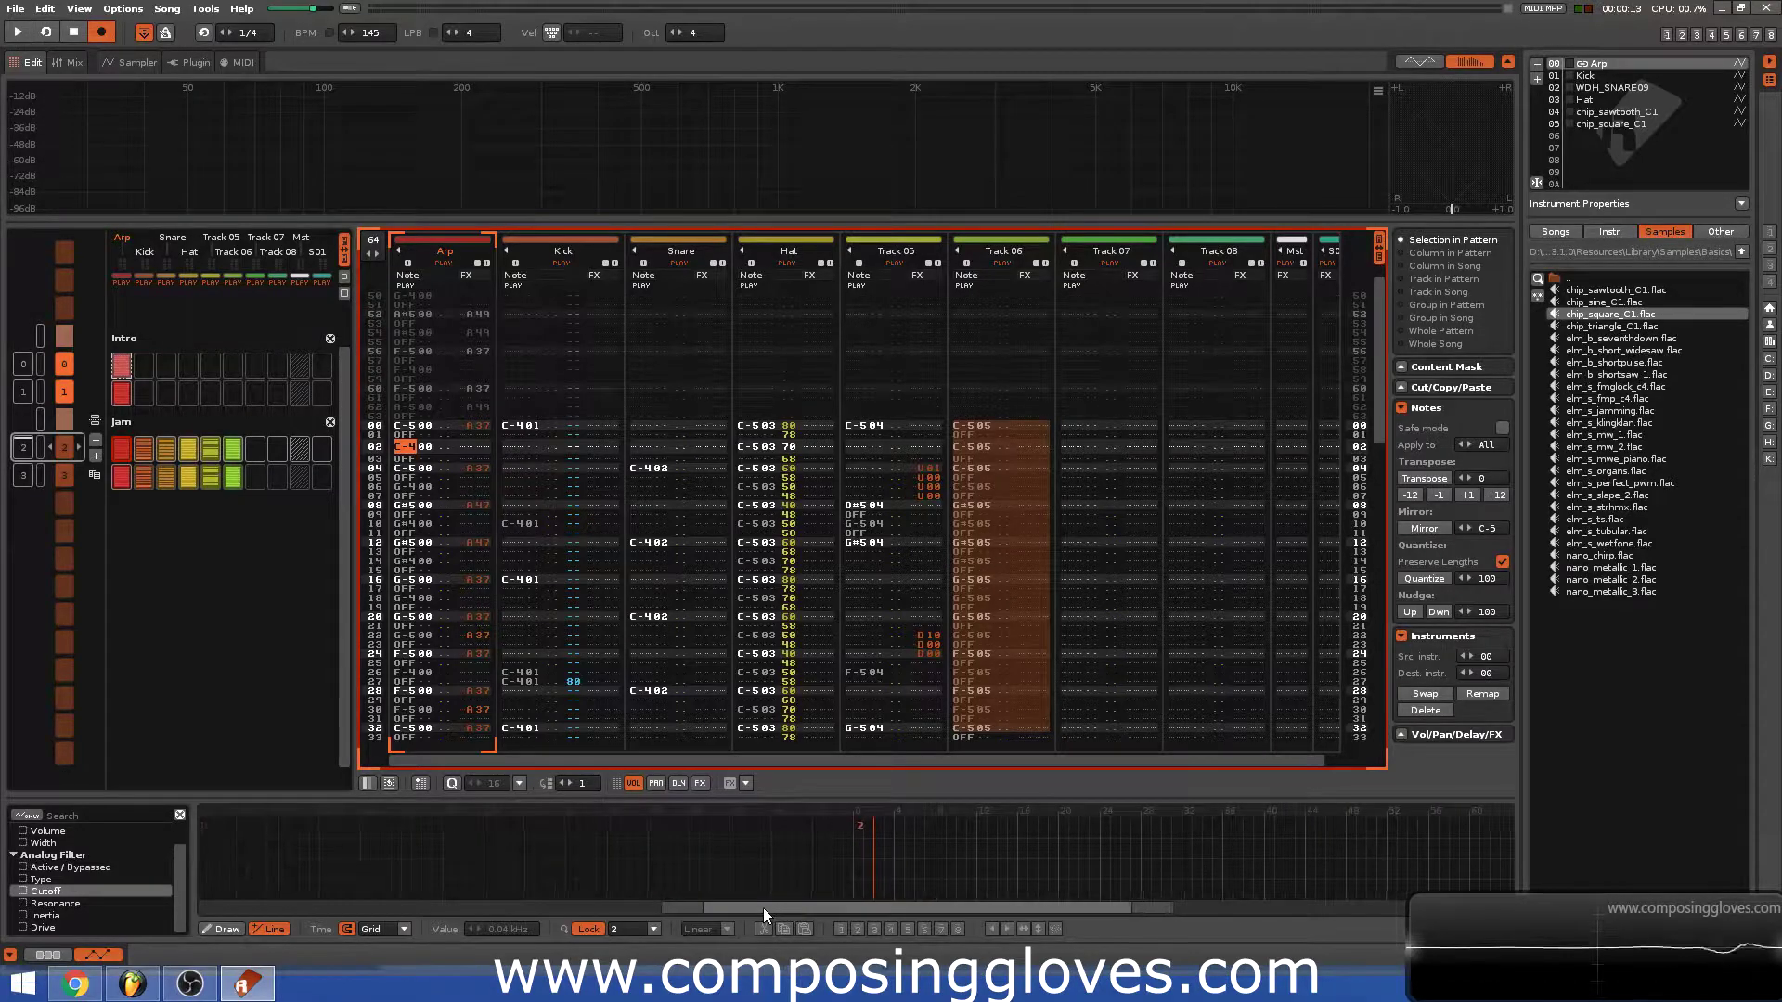
{"action": "left_click", "coordinate": [28, 364]}
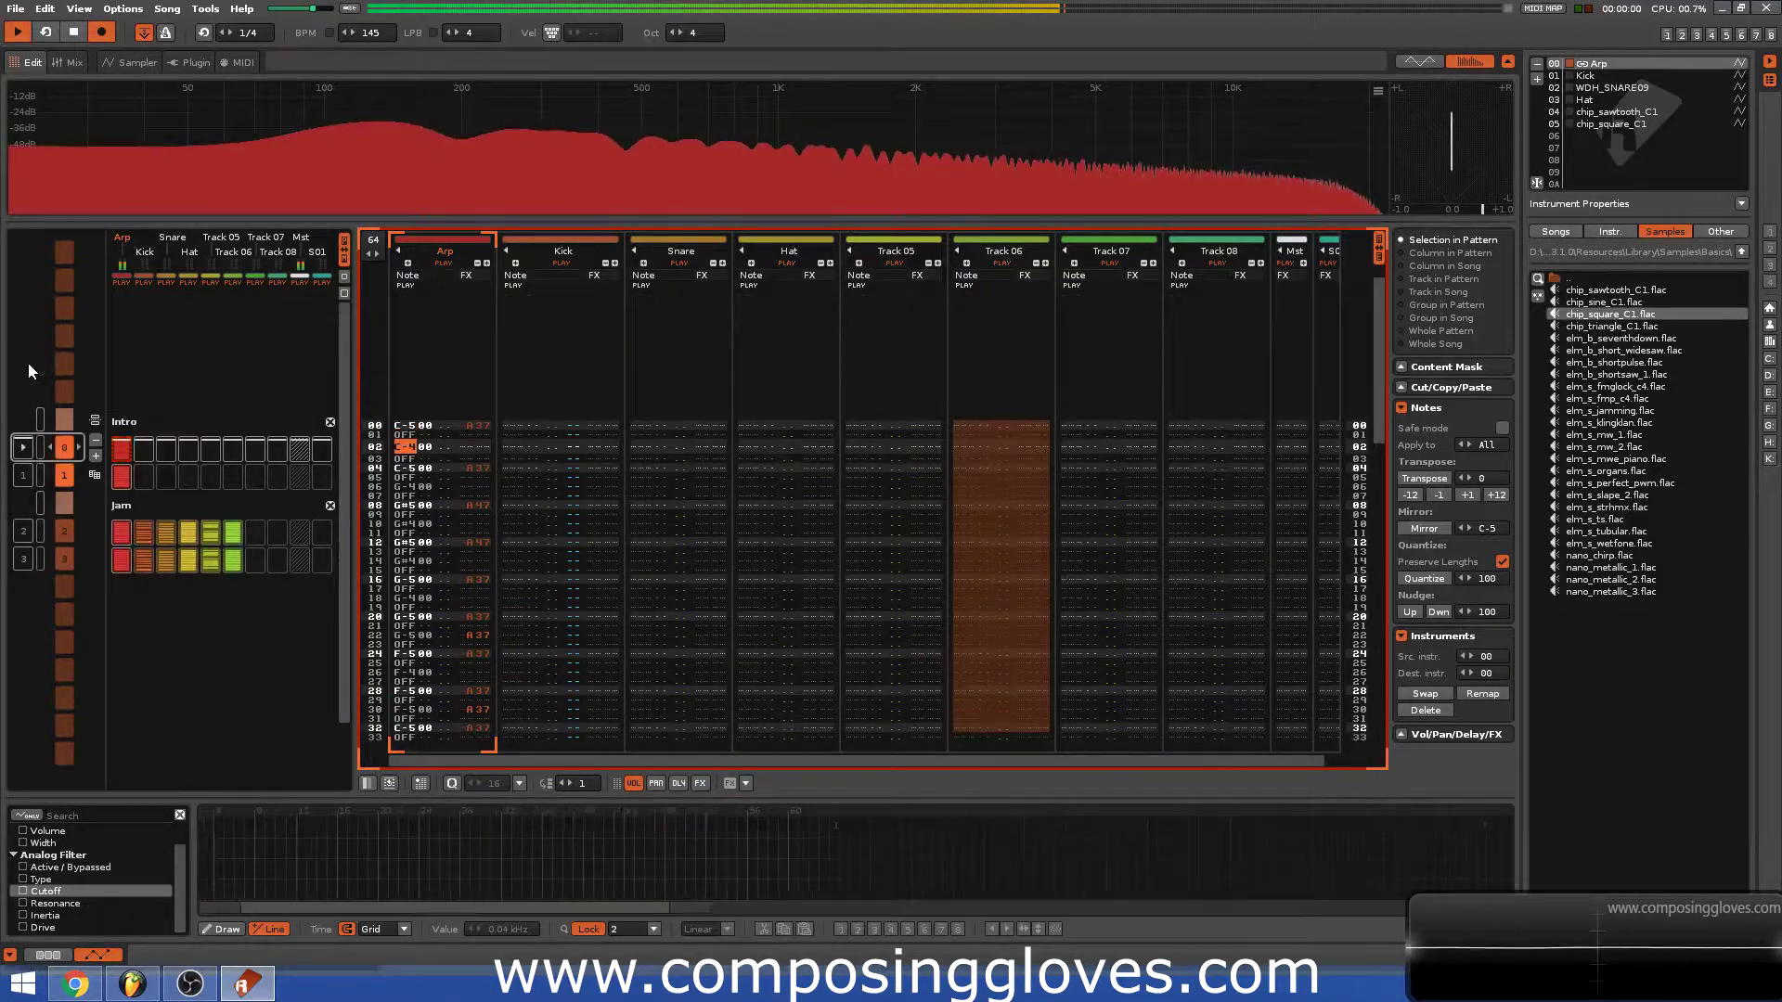
{"action": "left_click", "coordinate": [200, 898]}
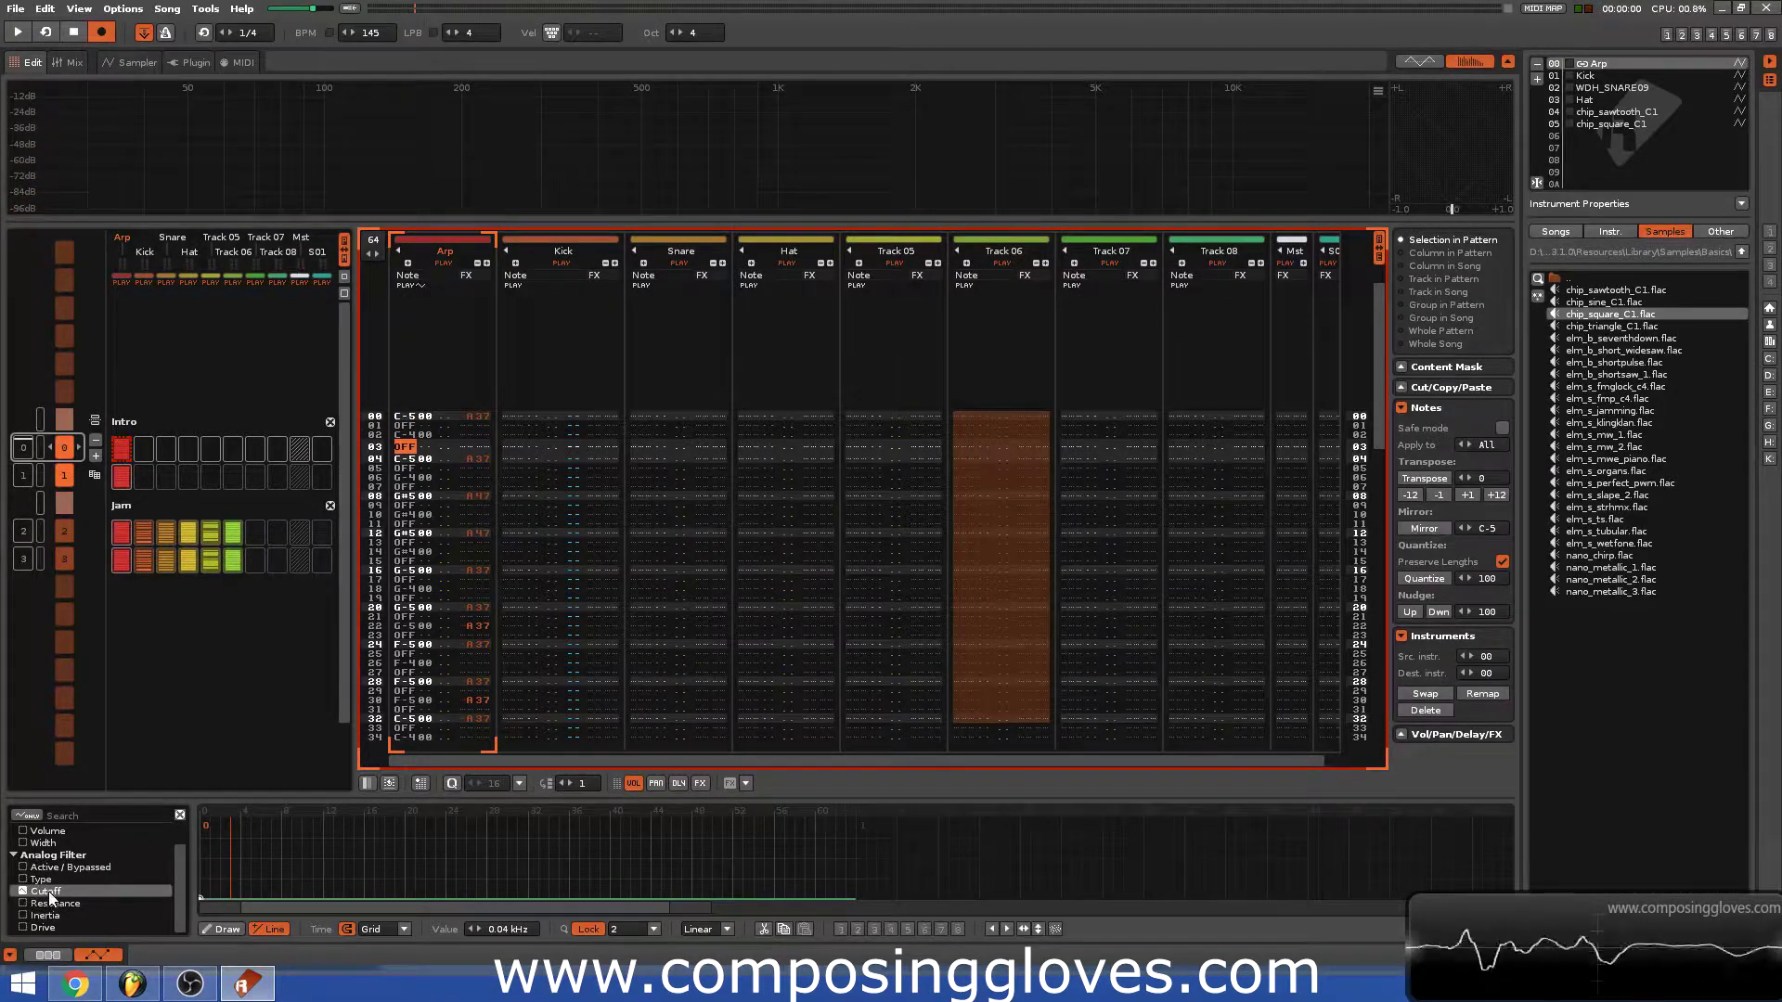
Ramp the Cutoff automation up to 2.10 kHz at the end of pattern 0 and 14.57 kHz at the start of pattern 2.
{"action": "mouse_move", "coordinate": [855, 840]}
{"action": "left_mouse_down"}
{"action": "mouse_move", "coordinate": [855, 820]}
{"action": "mouse_move", "coordinate": [847, 854]}
{"action": "left_mouse_up"}
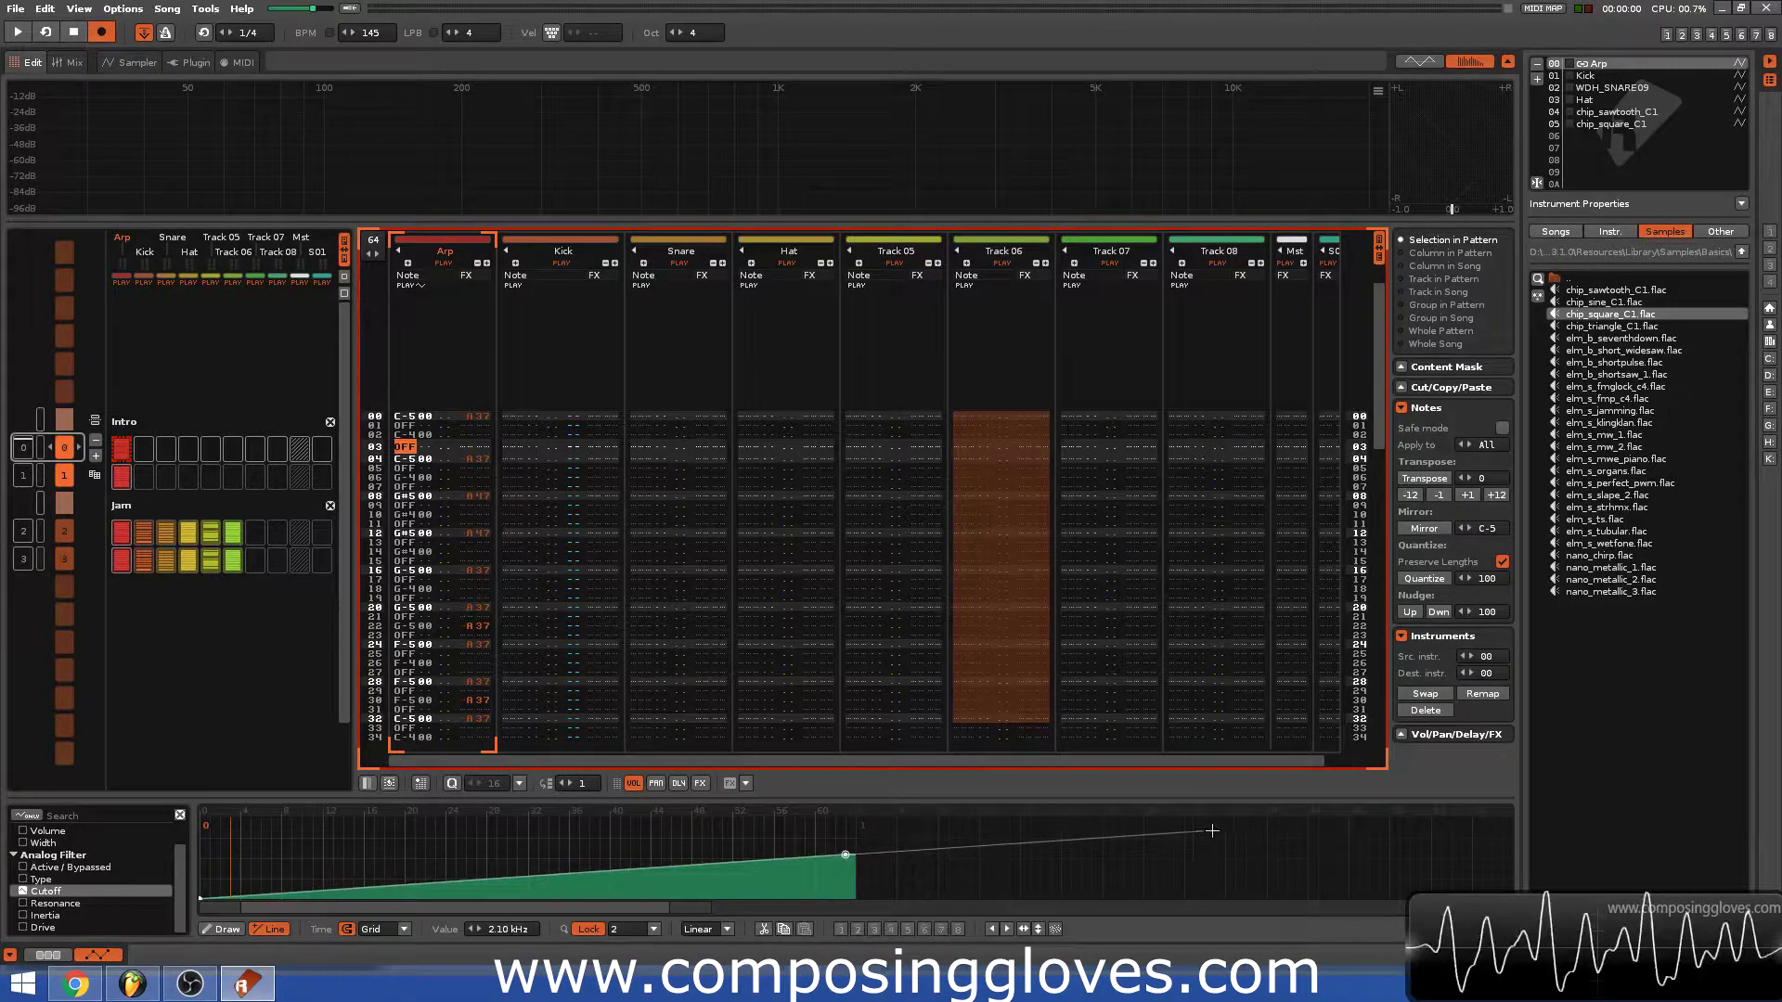
{"action": "scroll", "coordinate": [1020, 880], "scroll_direction": "down", "scroll_amount": 2}
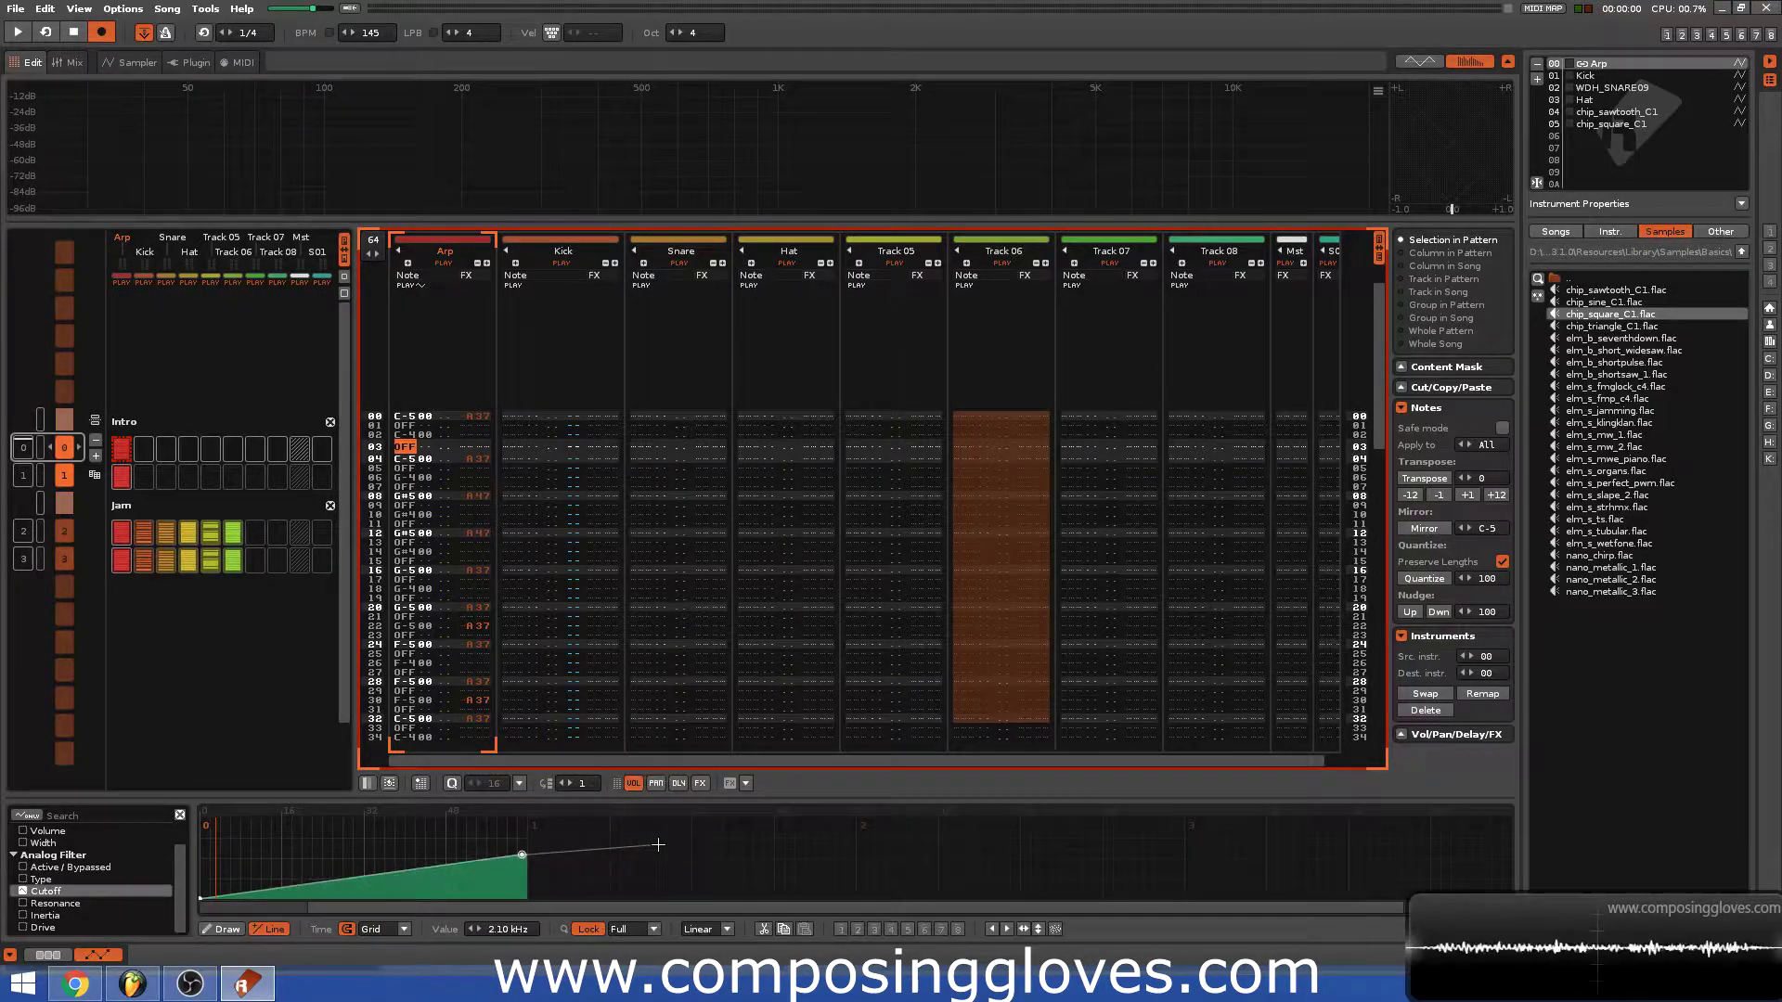
{"action": "scroll", "coordinate": [652, 850], "scroll_direction": "down", "scroll_amount": 2}
{"action": "scroll", "coordinate": [652, 849], "scroll_direction": "up", "scroll_amount": 2}
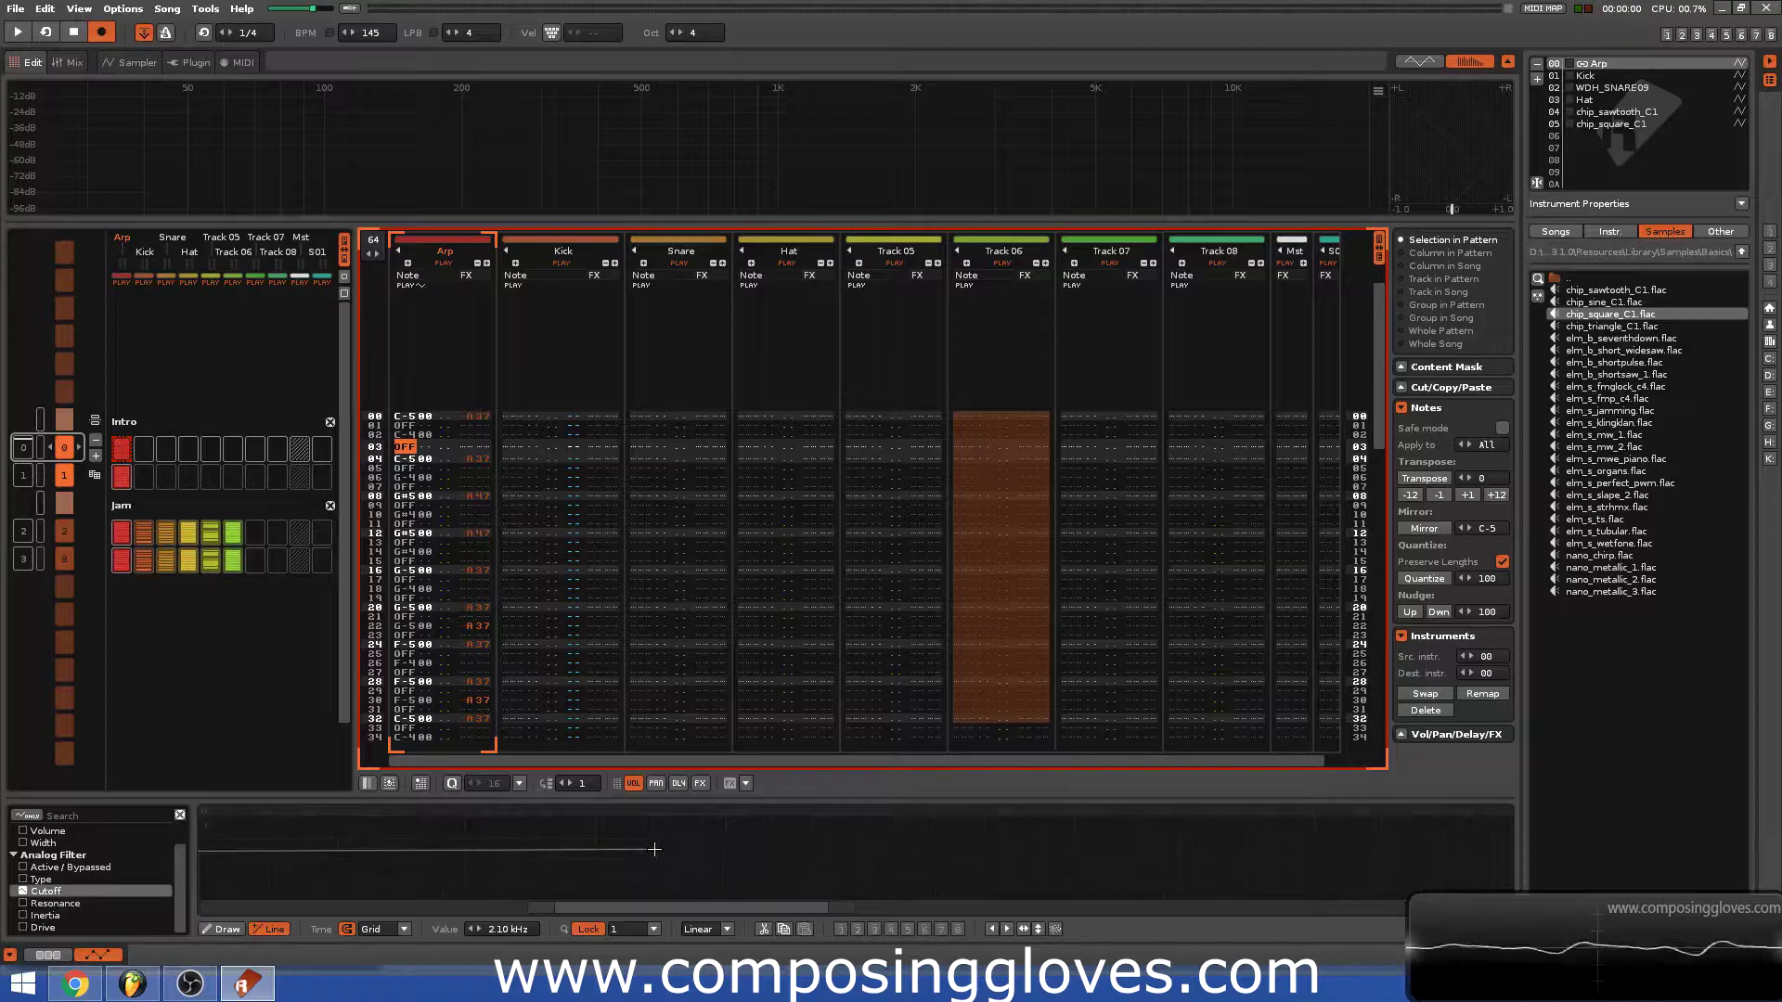
{"action": "left_click", "coordinate": [856, 821]}
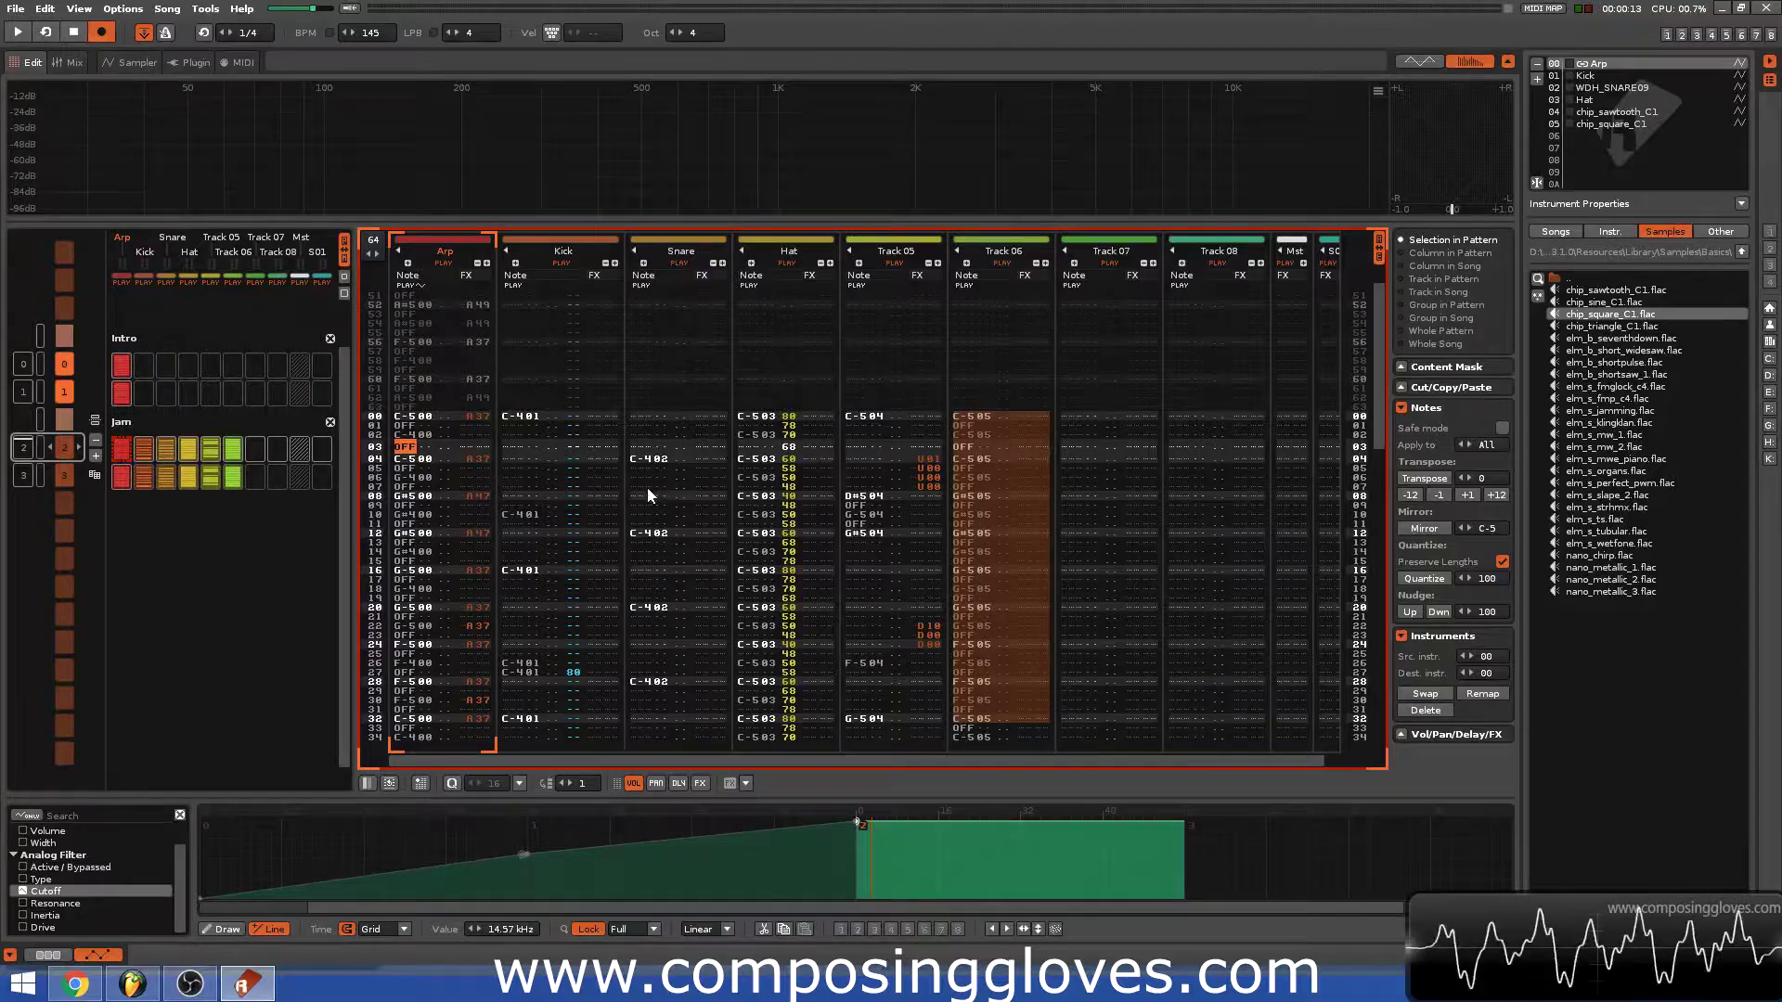
Compare the Arp track's effect devices with its automation view, ending on the effect devices.
{"action": "left_click", "coordinate": [47, 956]}
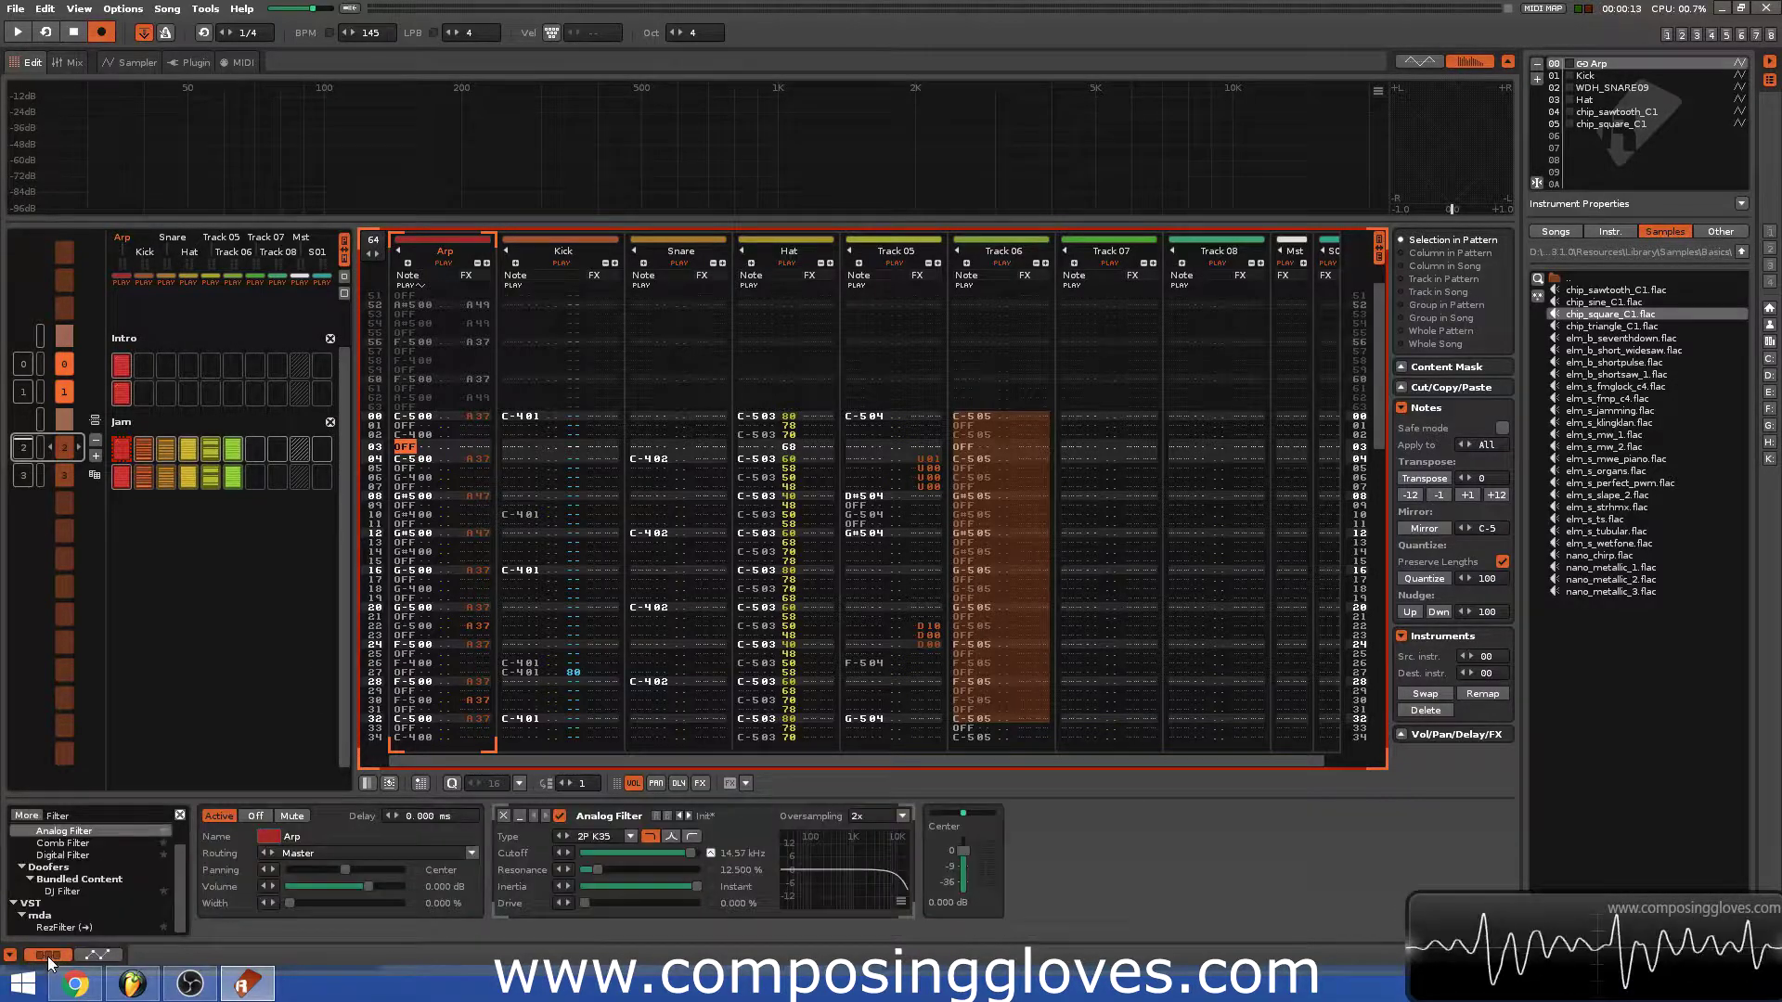
{"action": "left_click", "coordinate": [97, 955]}
{"action": "left_click", "coordinate": [49, 956]}
{"action": "left_click", "coordinate": [97, 955]}
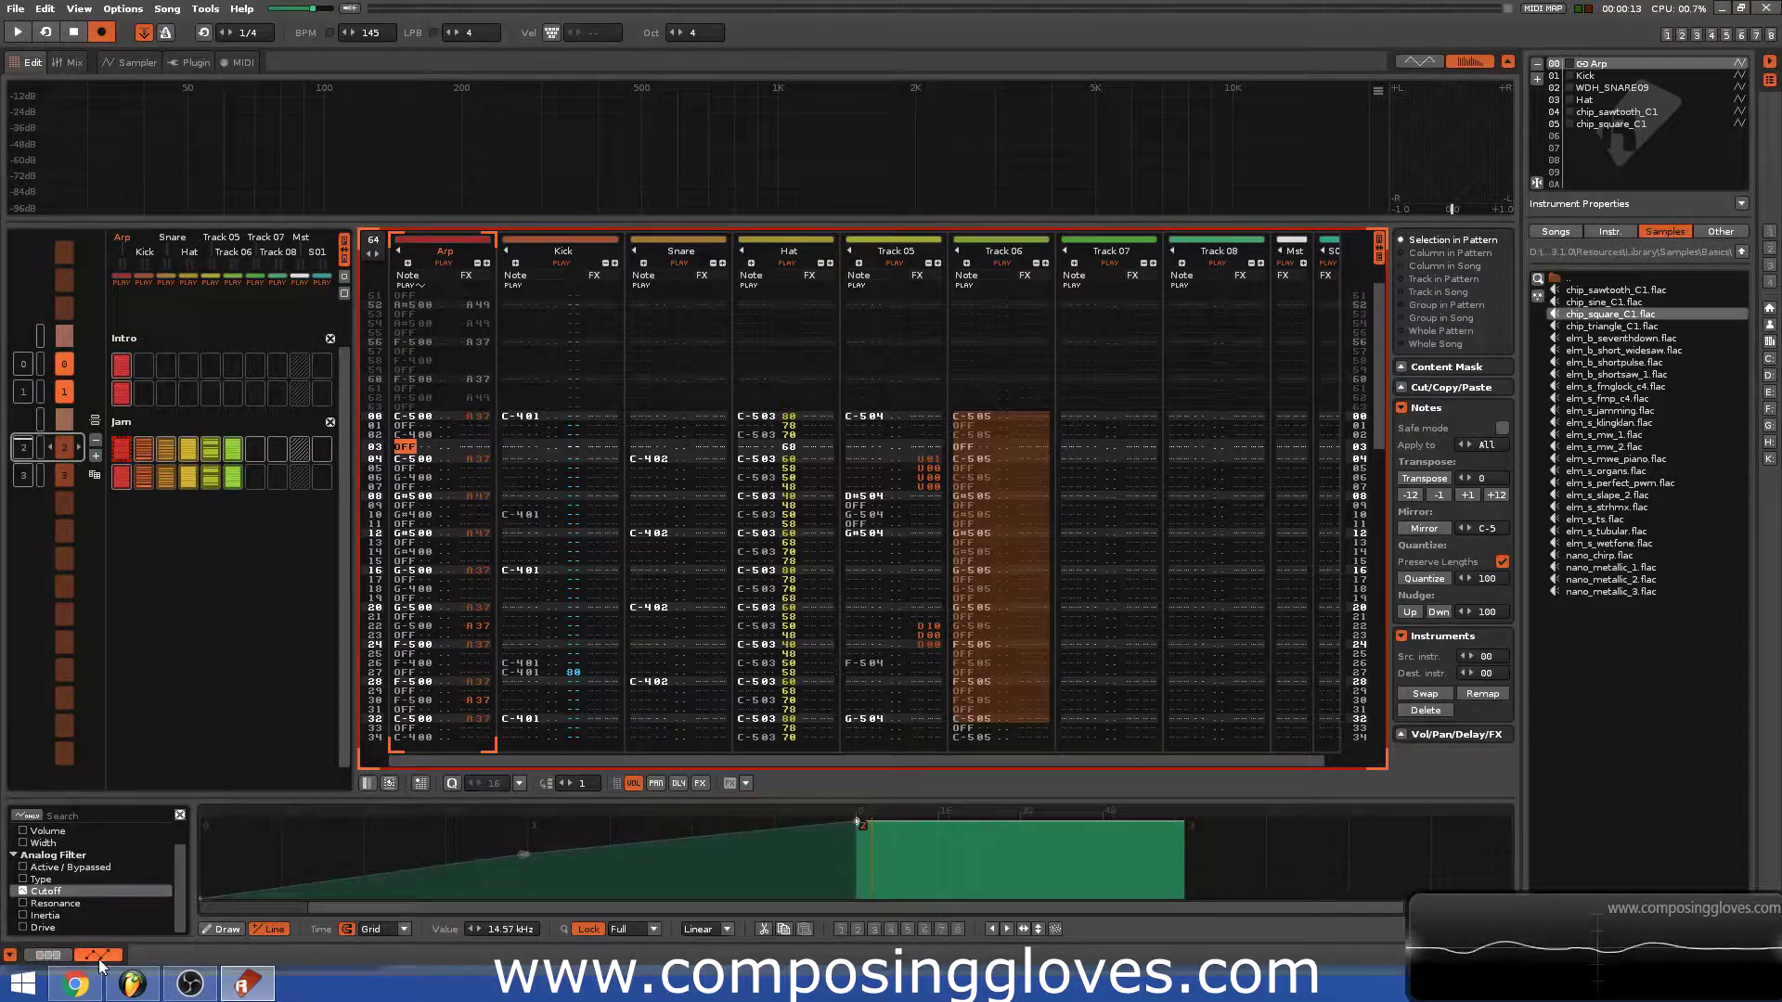
{"action": "left_click", "coordinate": [62, 957]}
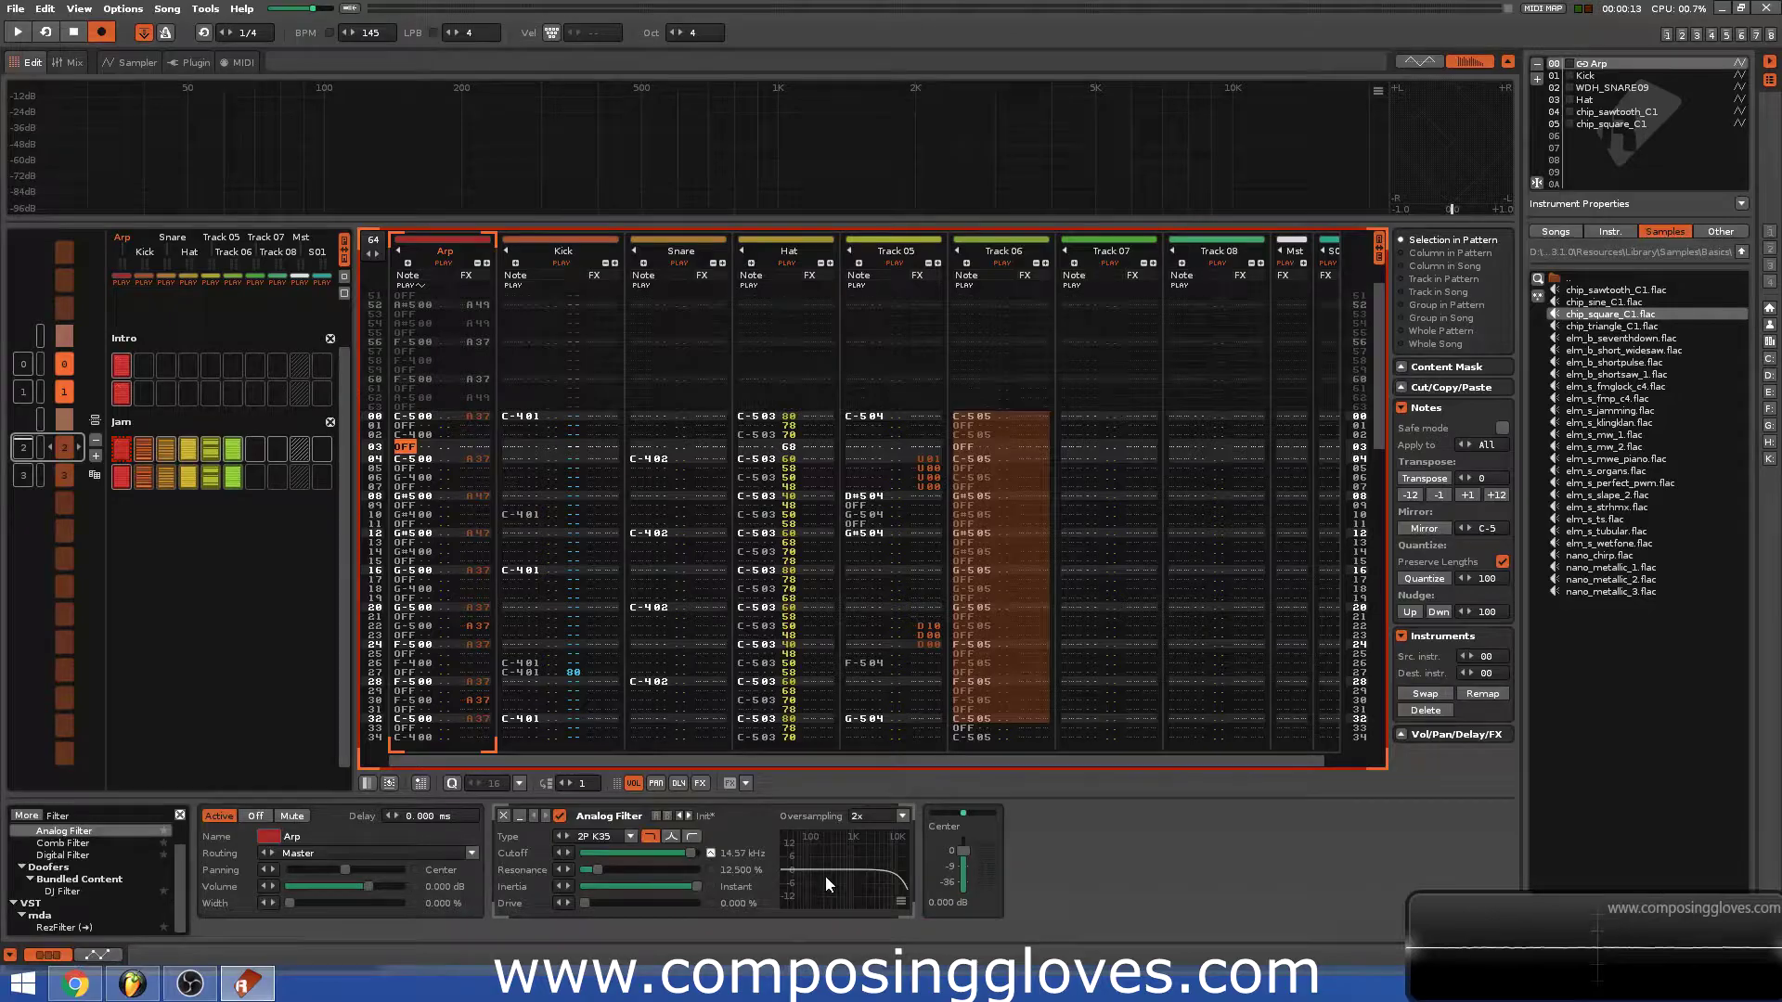
Play the song from the Intro and raise the Arp Analog Filter's Resonance to 33.300 %.
{"action": "left_click", "coordinate": [17, 369]}
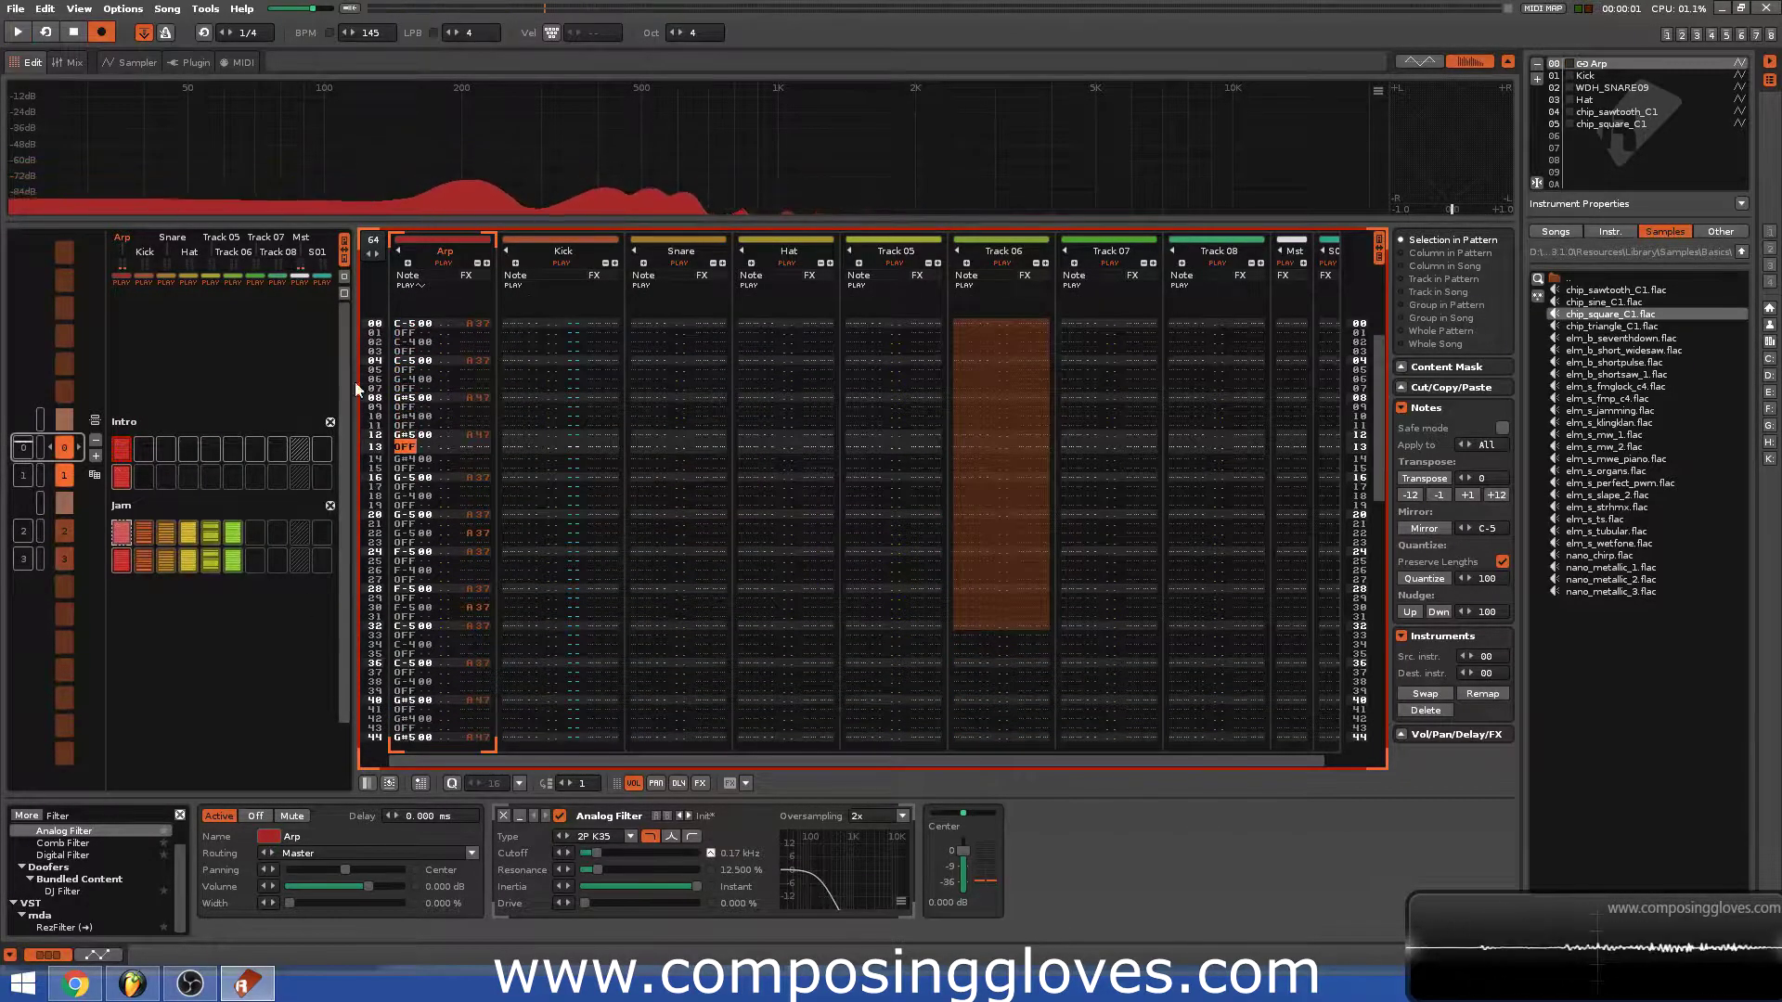
{"action": "key", "text": "space"}
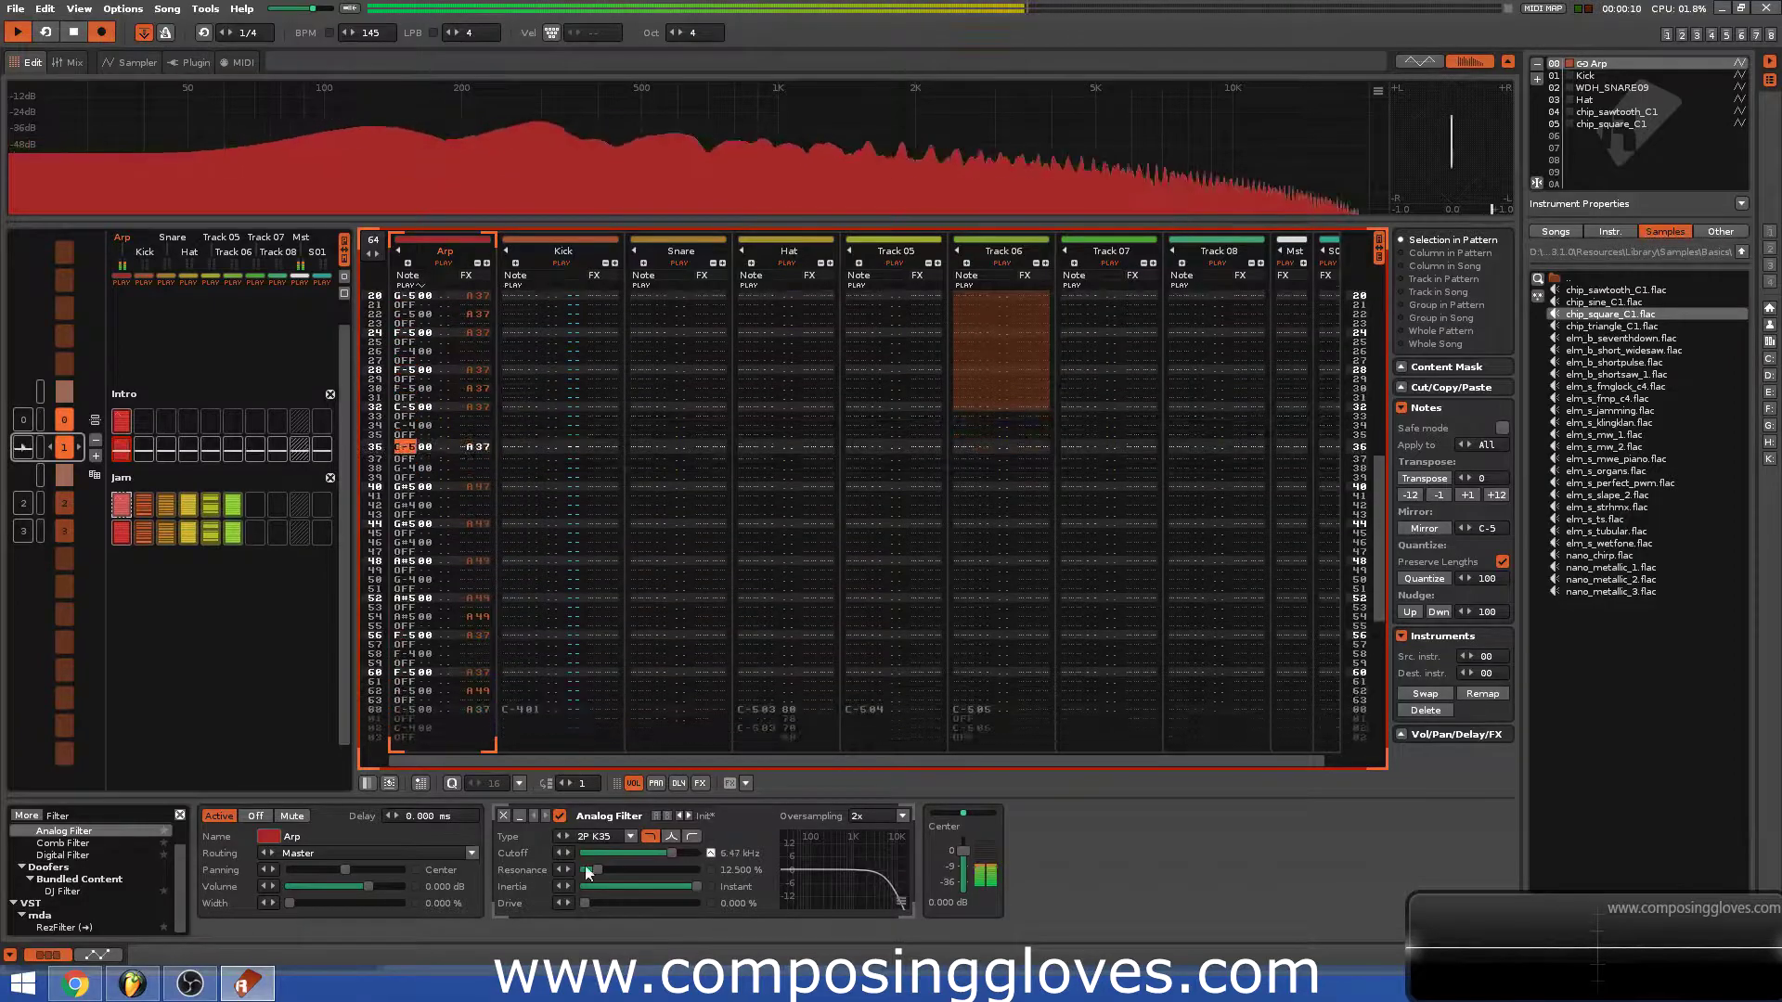
{"action": "left_click_drag", "start_coordinate": [598, 870], "coordinate": [622, 870]}
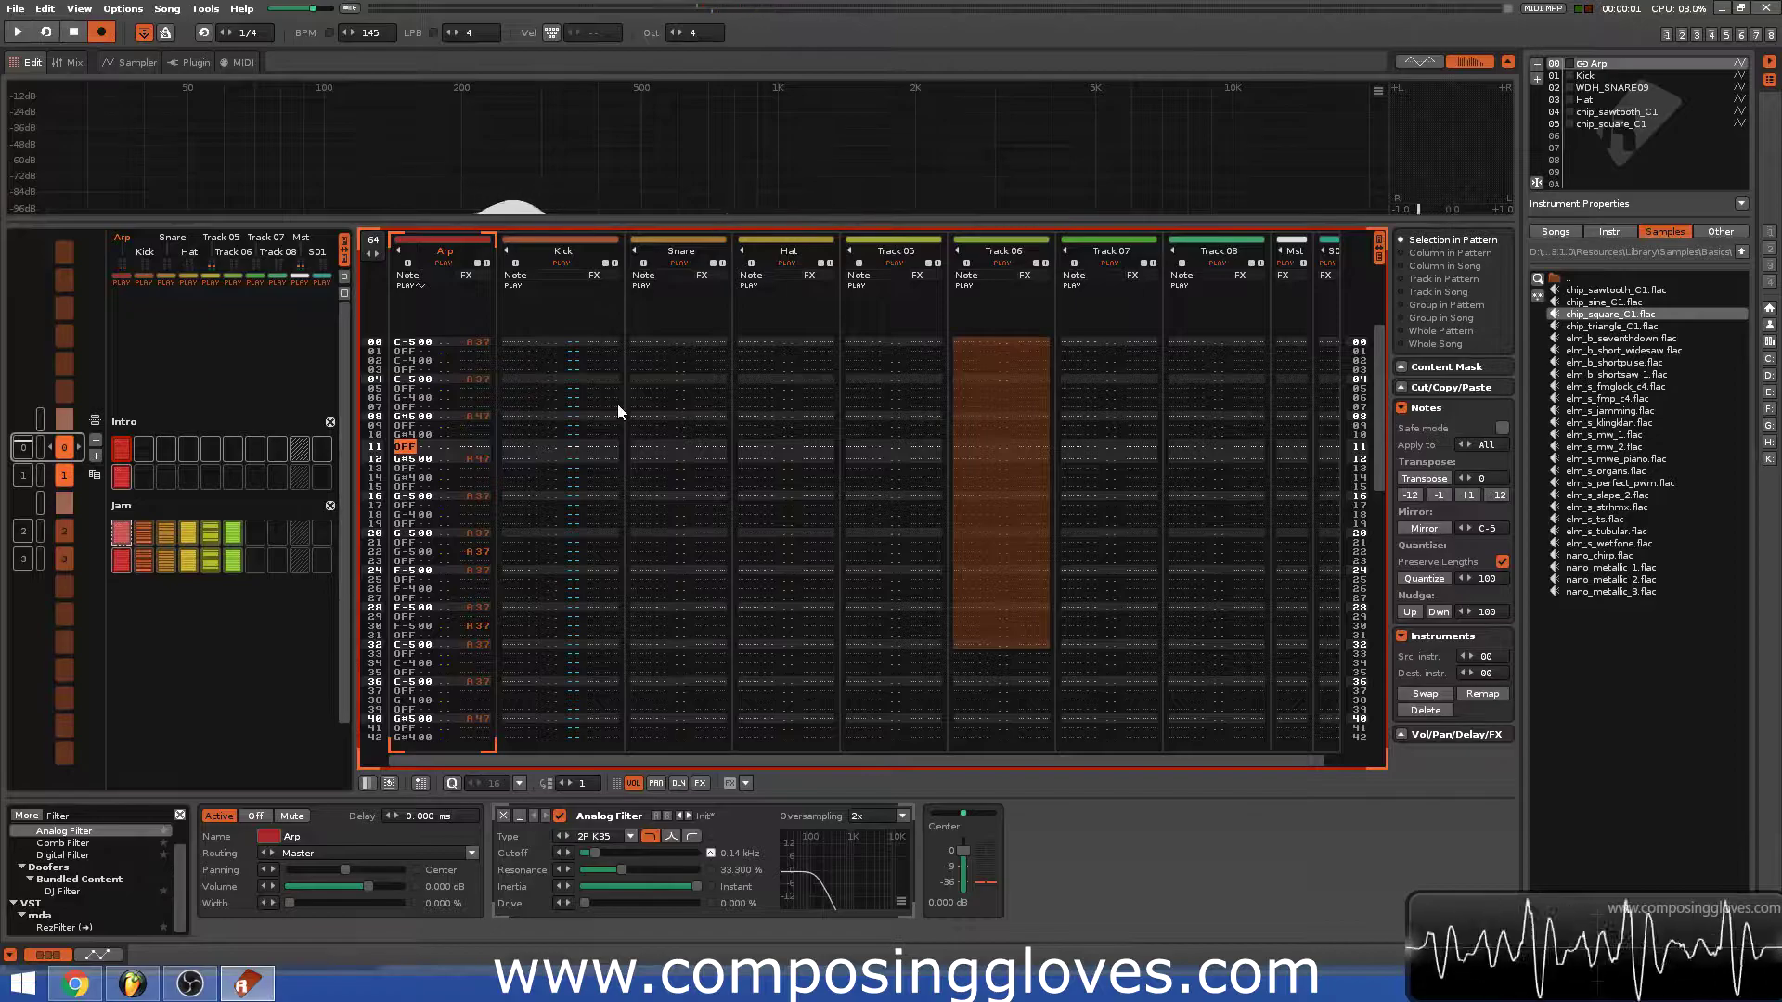
Enter a note-off on row 00 of Track 05 in pattern 0.
{"action": "left_click", "coordinate": [649, 339]}
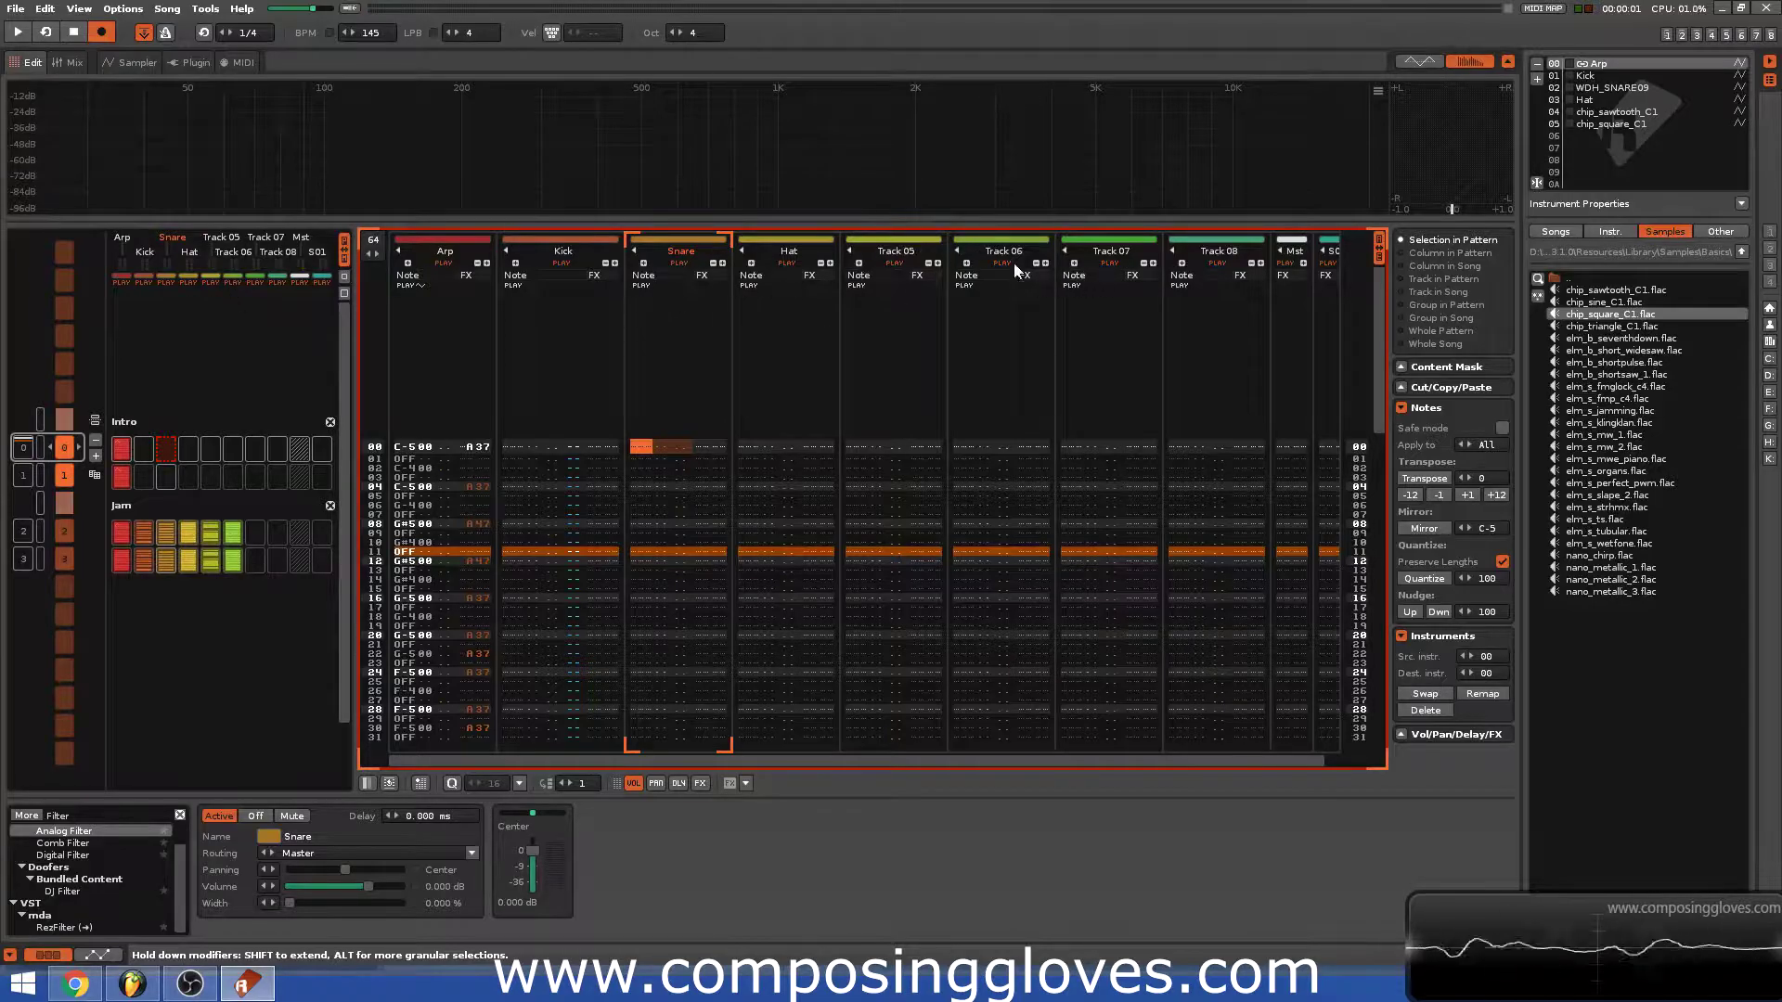
{"action": "left_click", "coordinate": [899, 252]}
{"action": "key", "text": "Caps_Lock"}
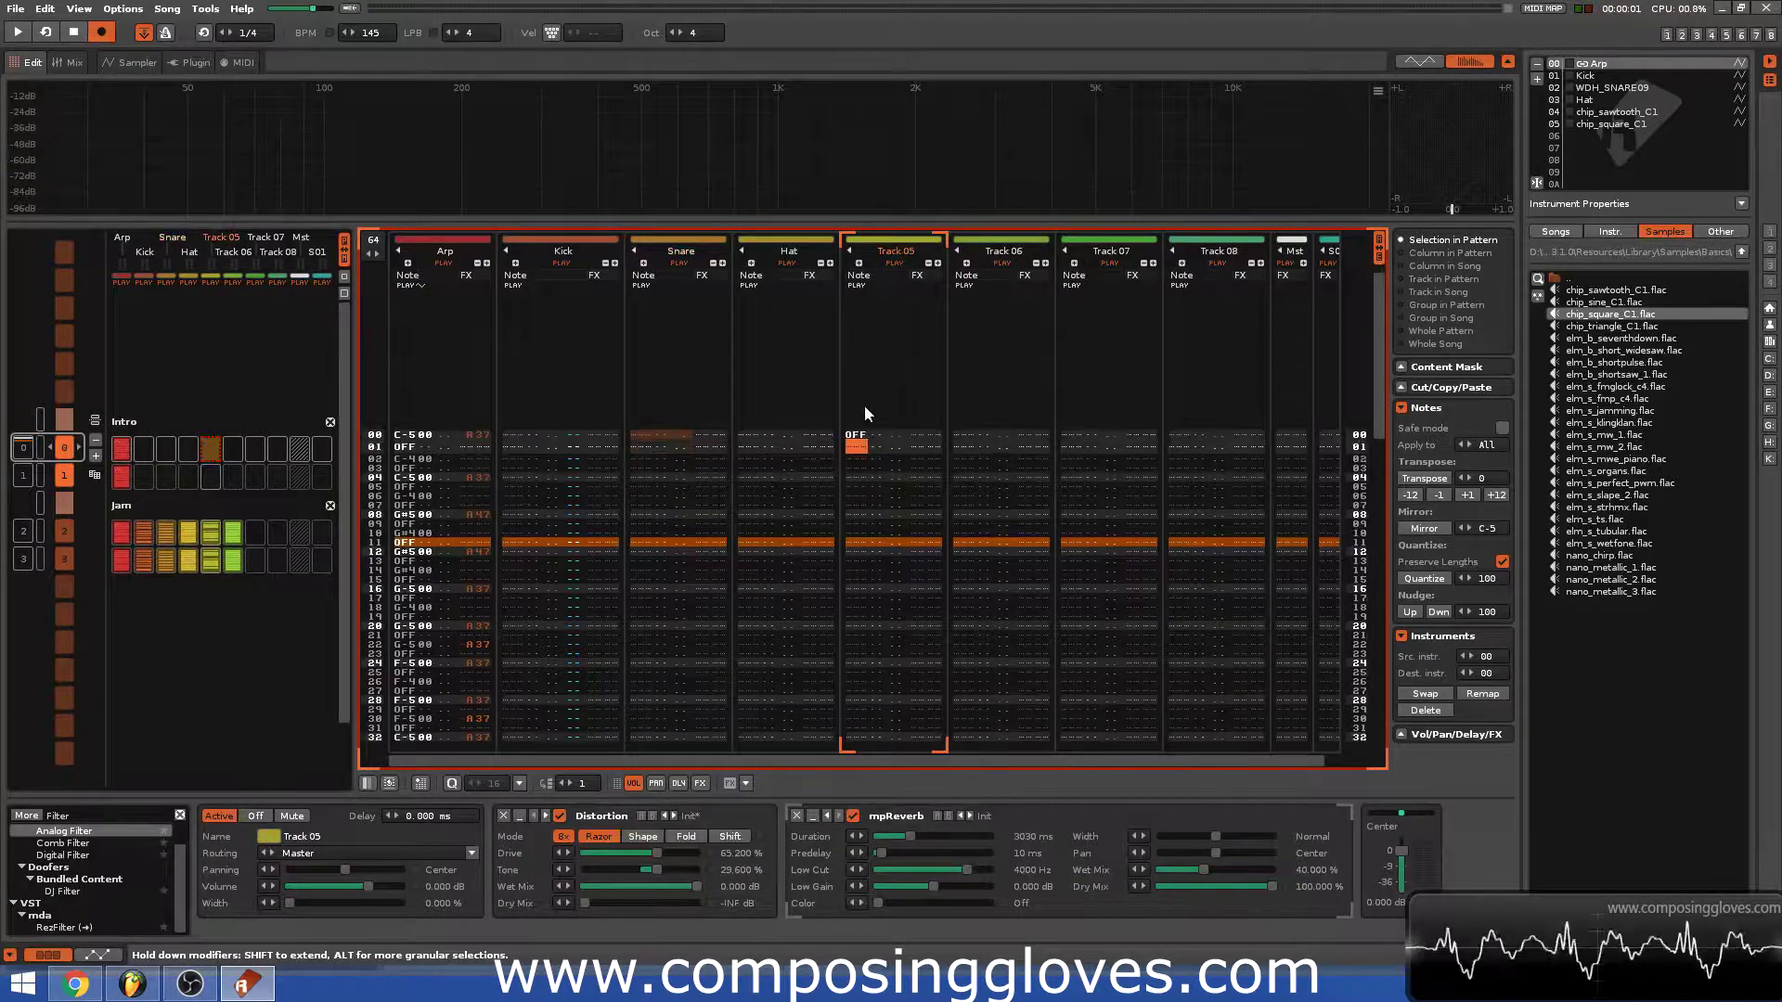
Save the song under the new file name 22. Fun Tutorial.
{"action": "key", "text": "ctrl+shift+s"}
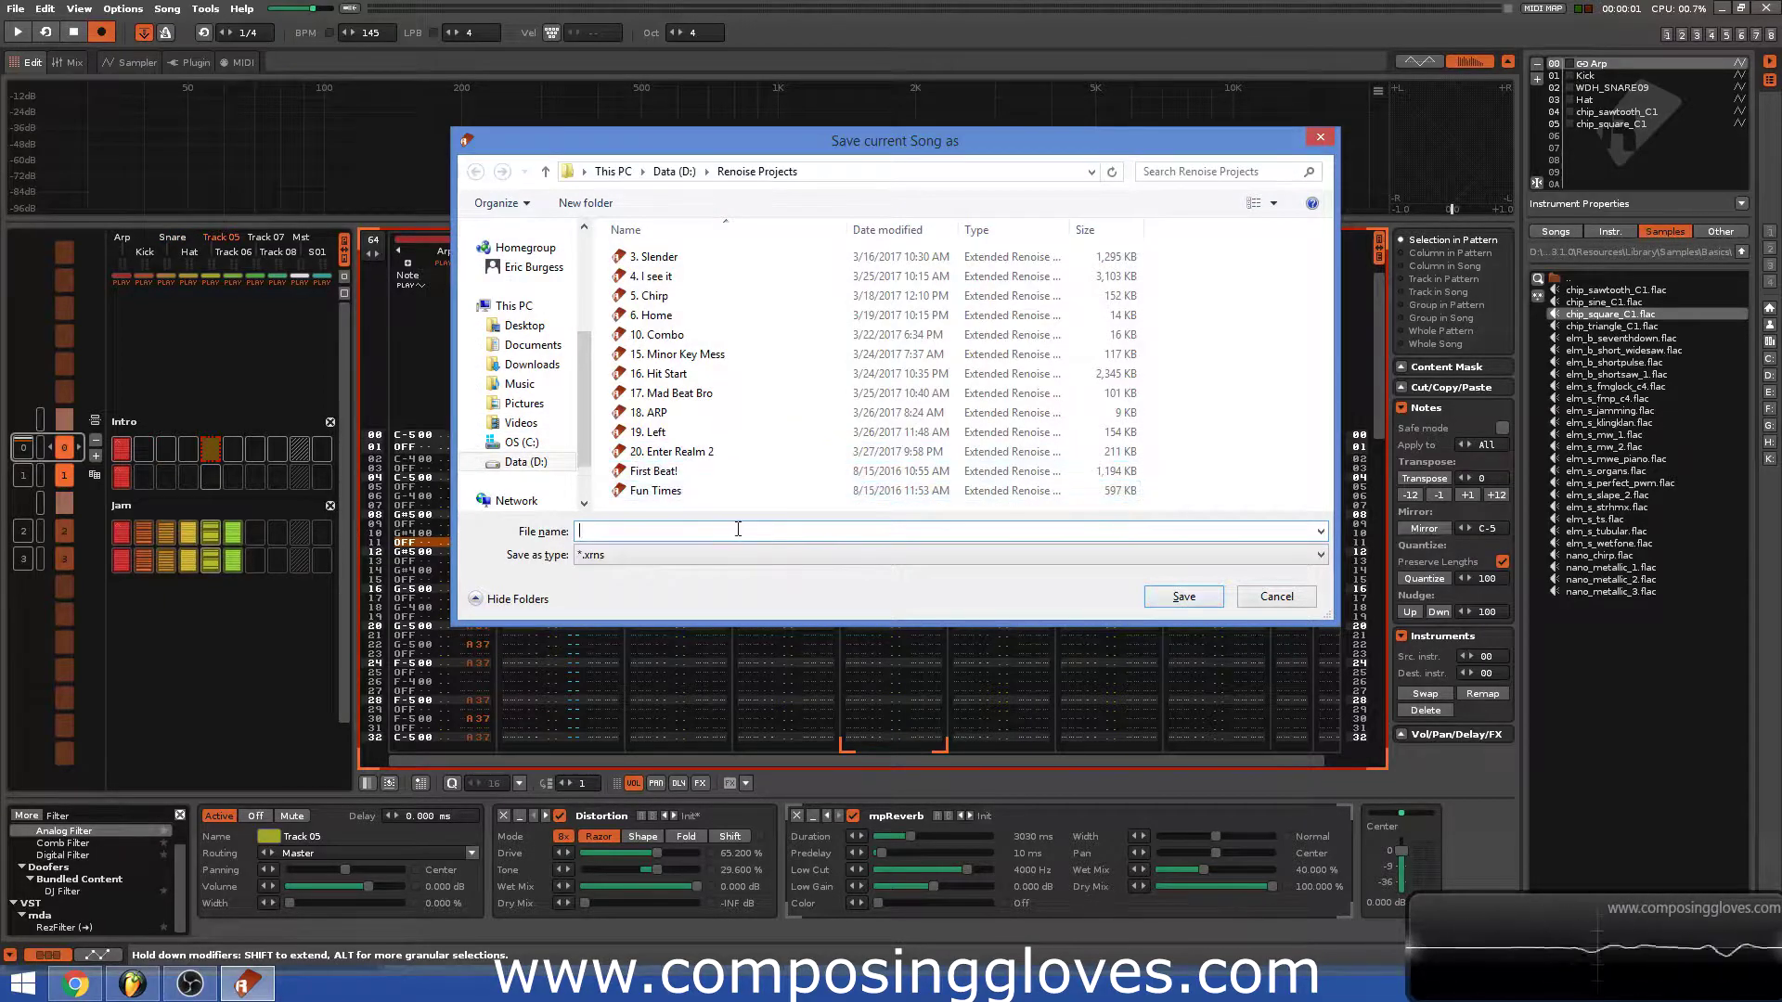
{"action": "type", "text": "22. Fun Tutorial"}
{"action": "key", "text": "Return"}
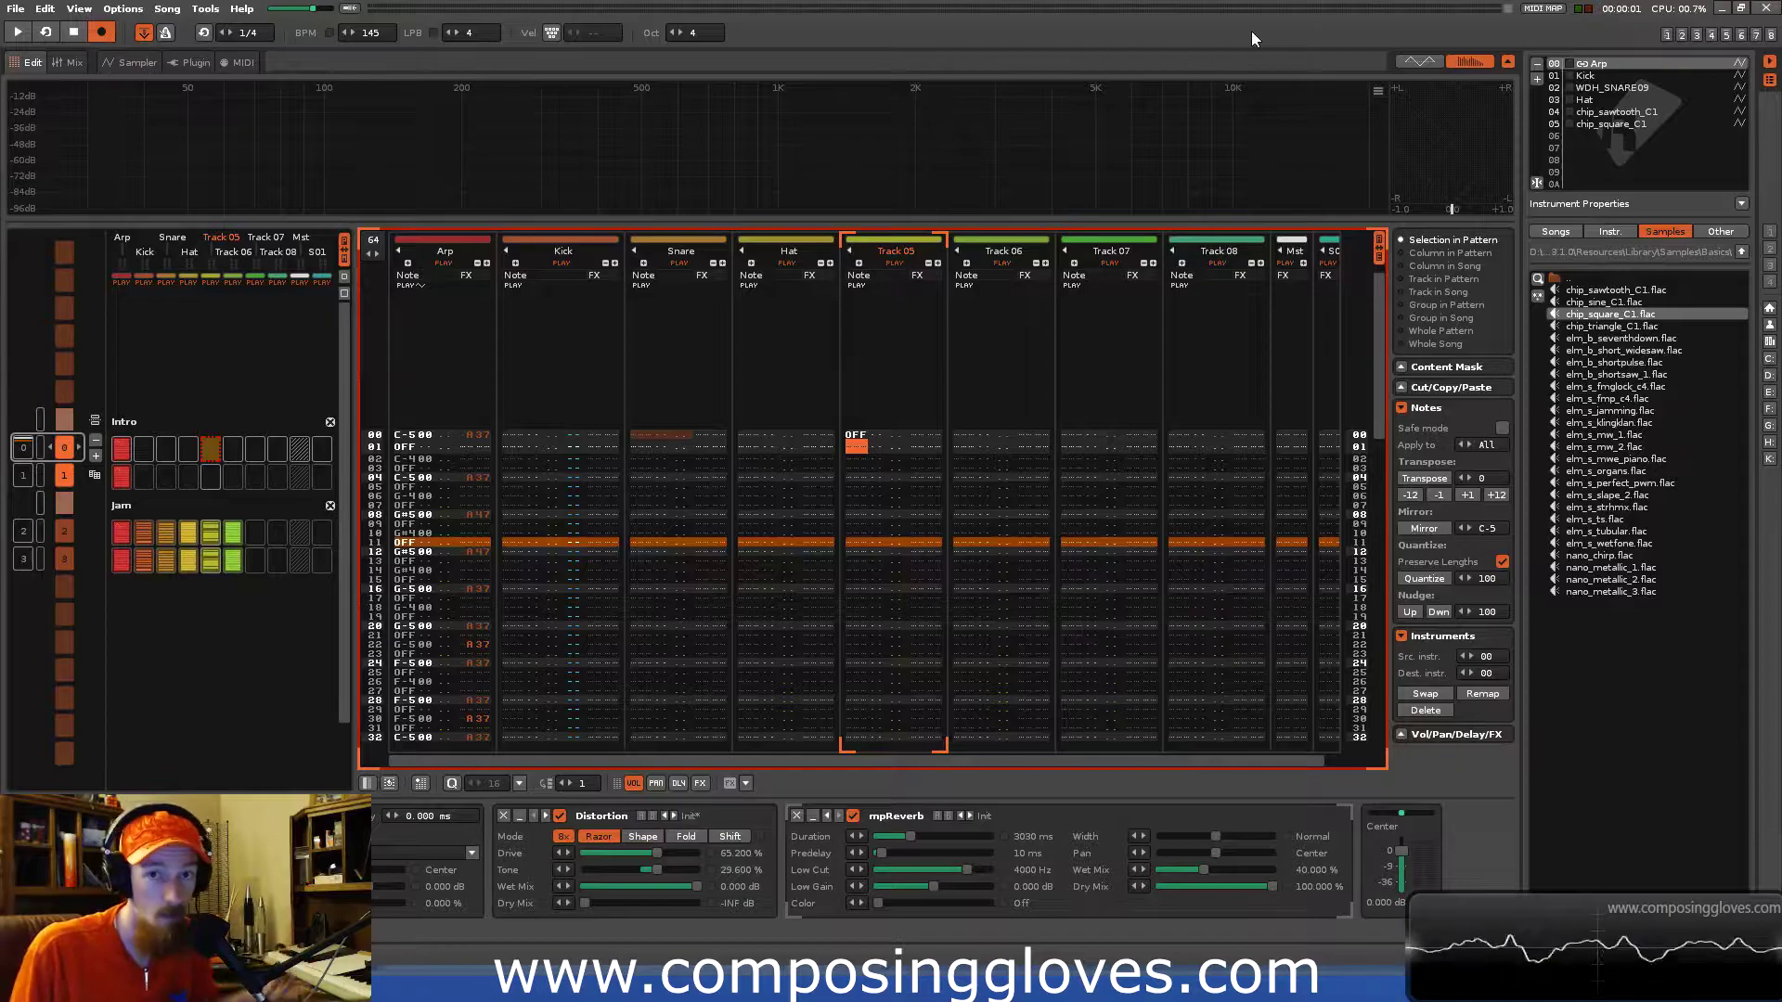
Play the last Jam pattern, add two empty patterns after it, and stop playback.
{"action": "left_click", "coordinate": [422, 434]}
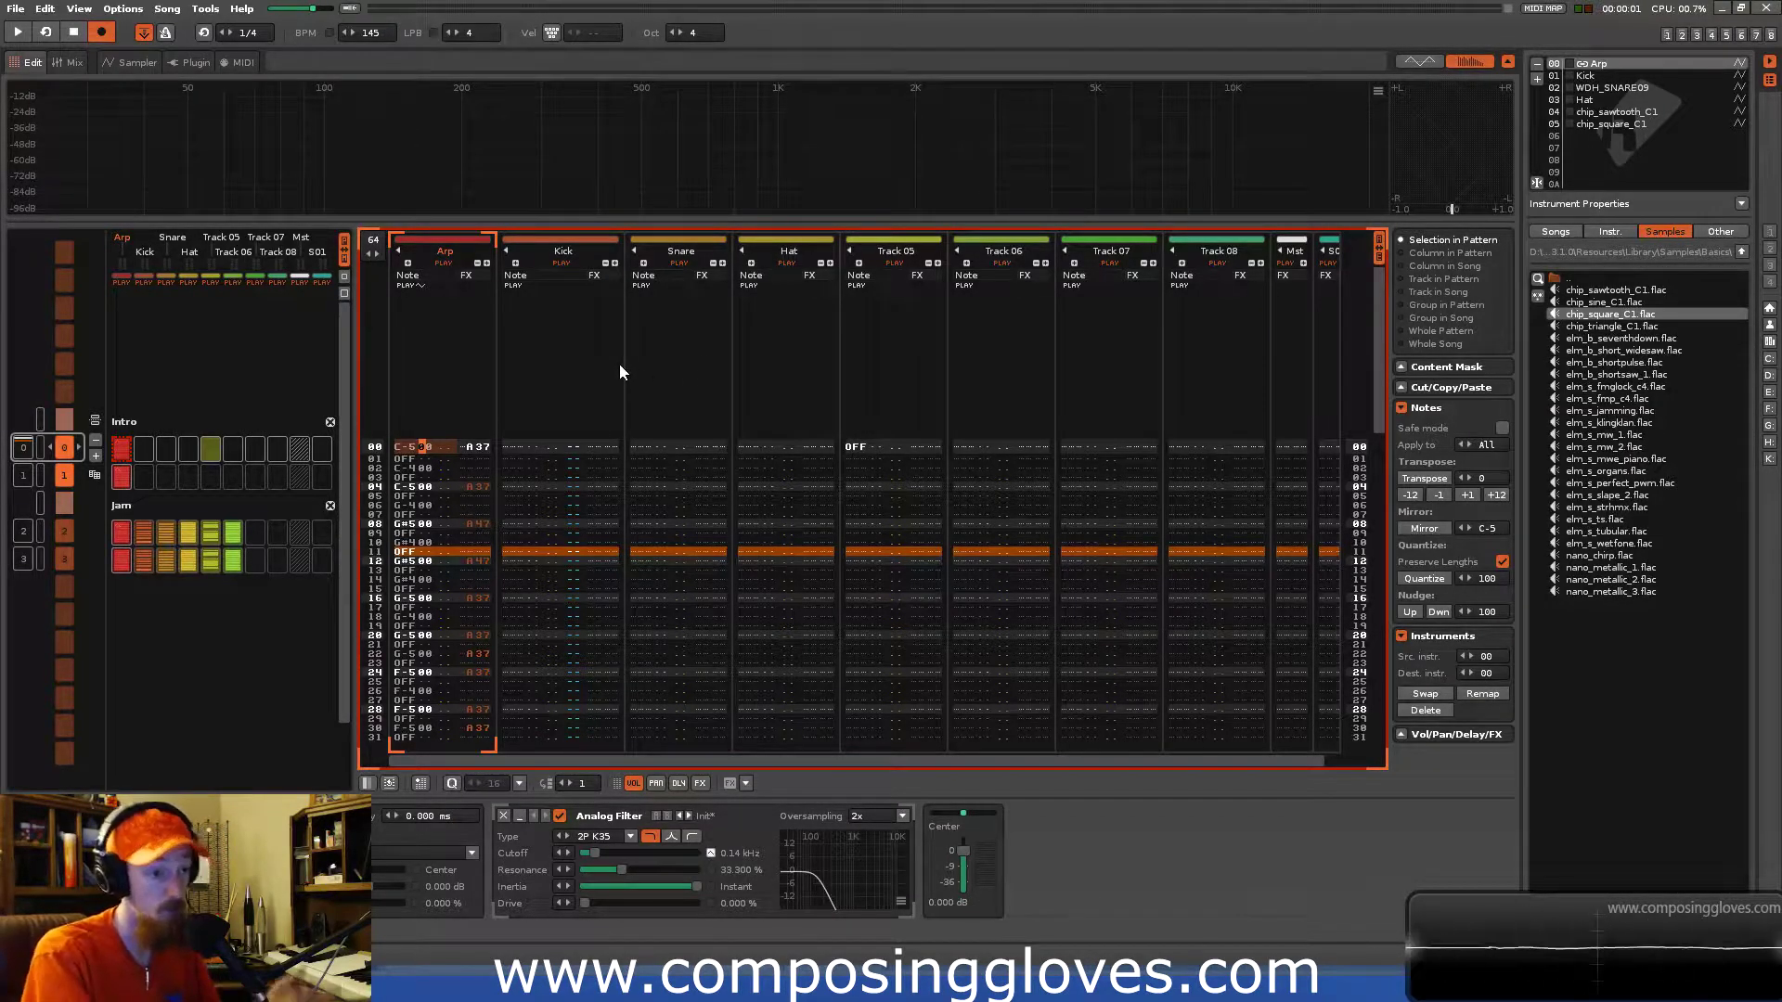
{"action": "mouse_move", "coordinate": [115, 532]}
{"action": "left_mouse_down"}
{"action": "mouse_move", "coordinate": [169, 531]}
{"action": "mouse_move", "coordinate": [119, 532]}
{"action": "left_mouse_up"}
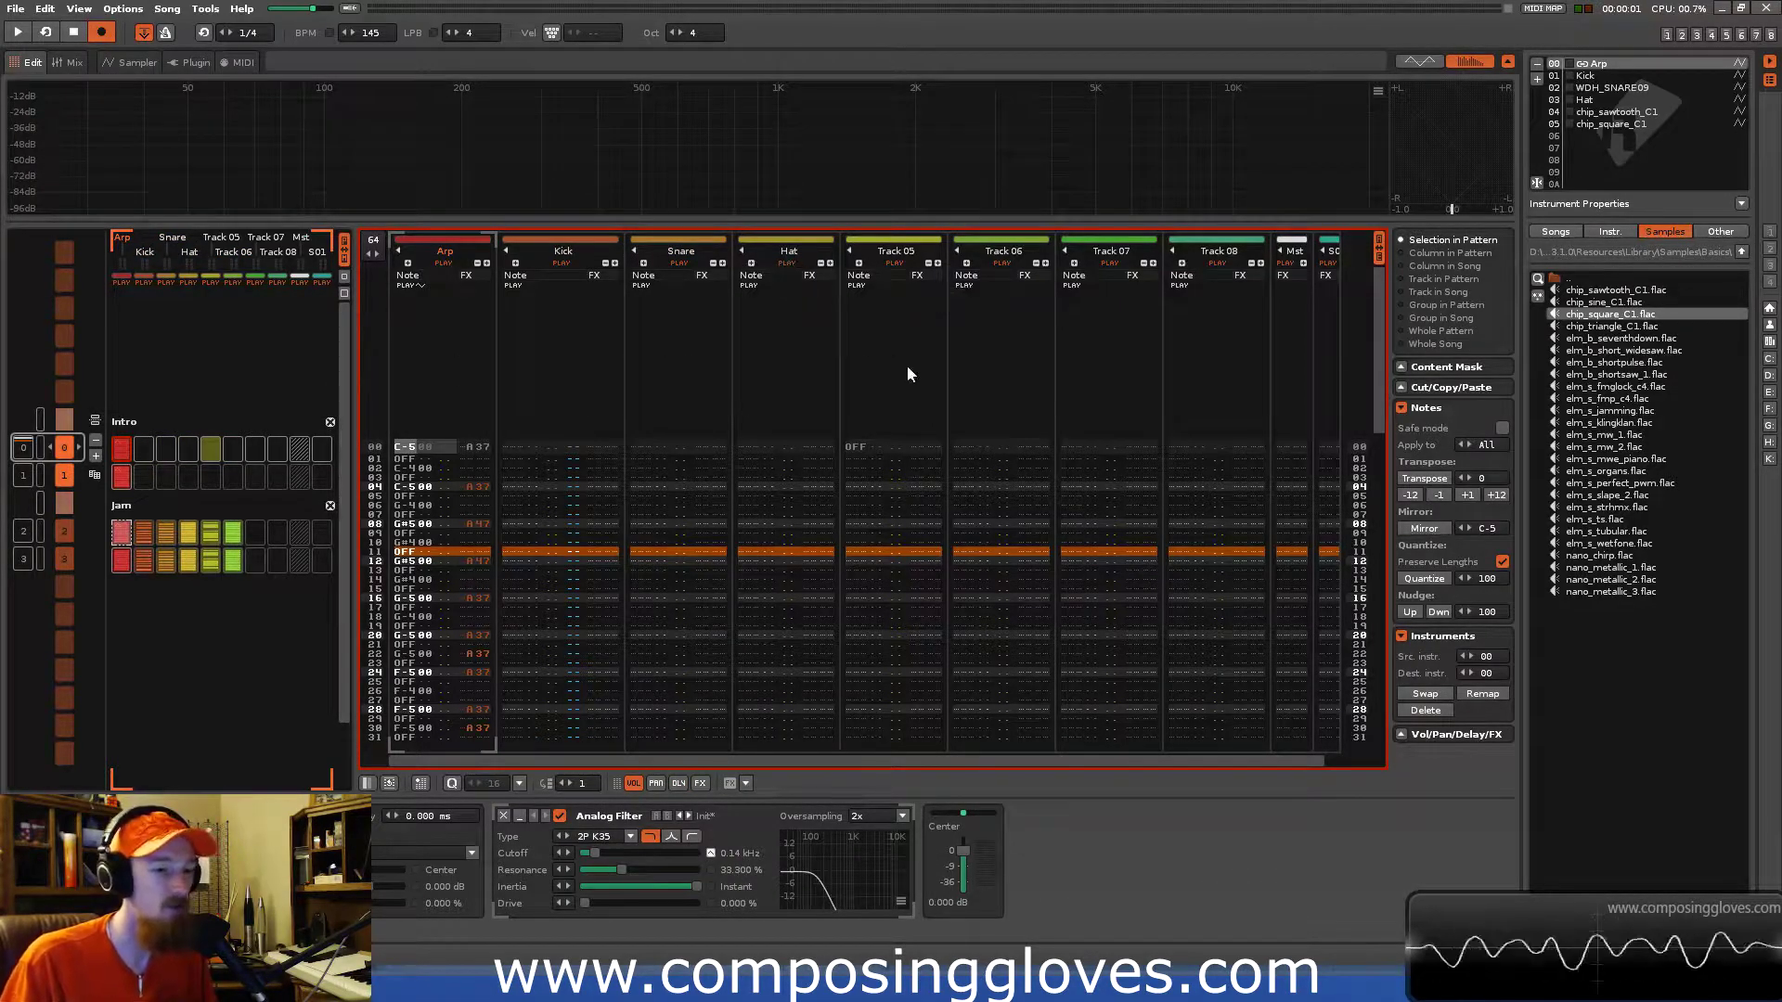
{"action": "left_click", "coordinate": [1619, 157]}
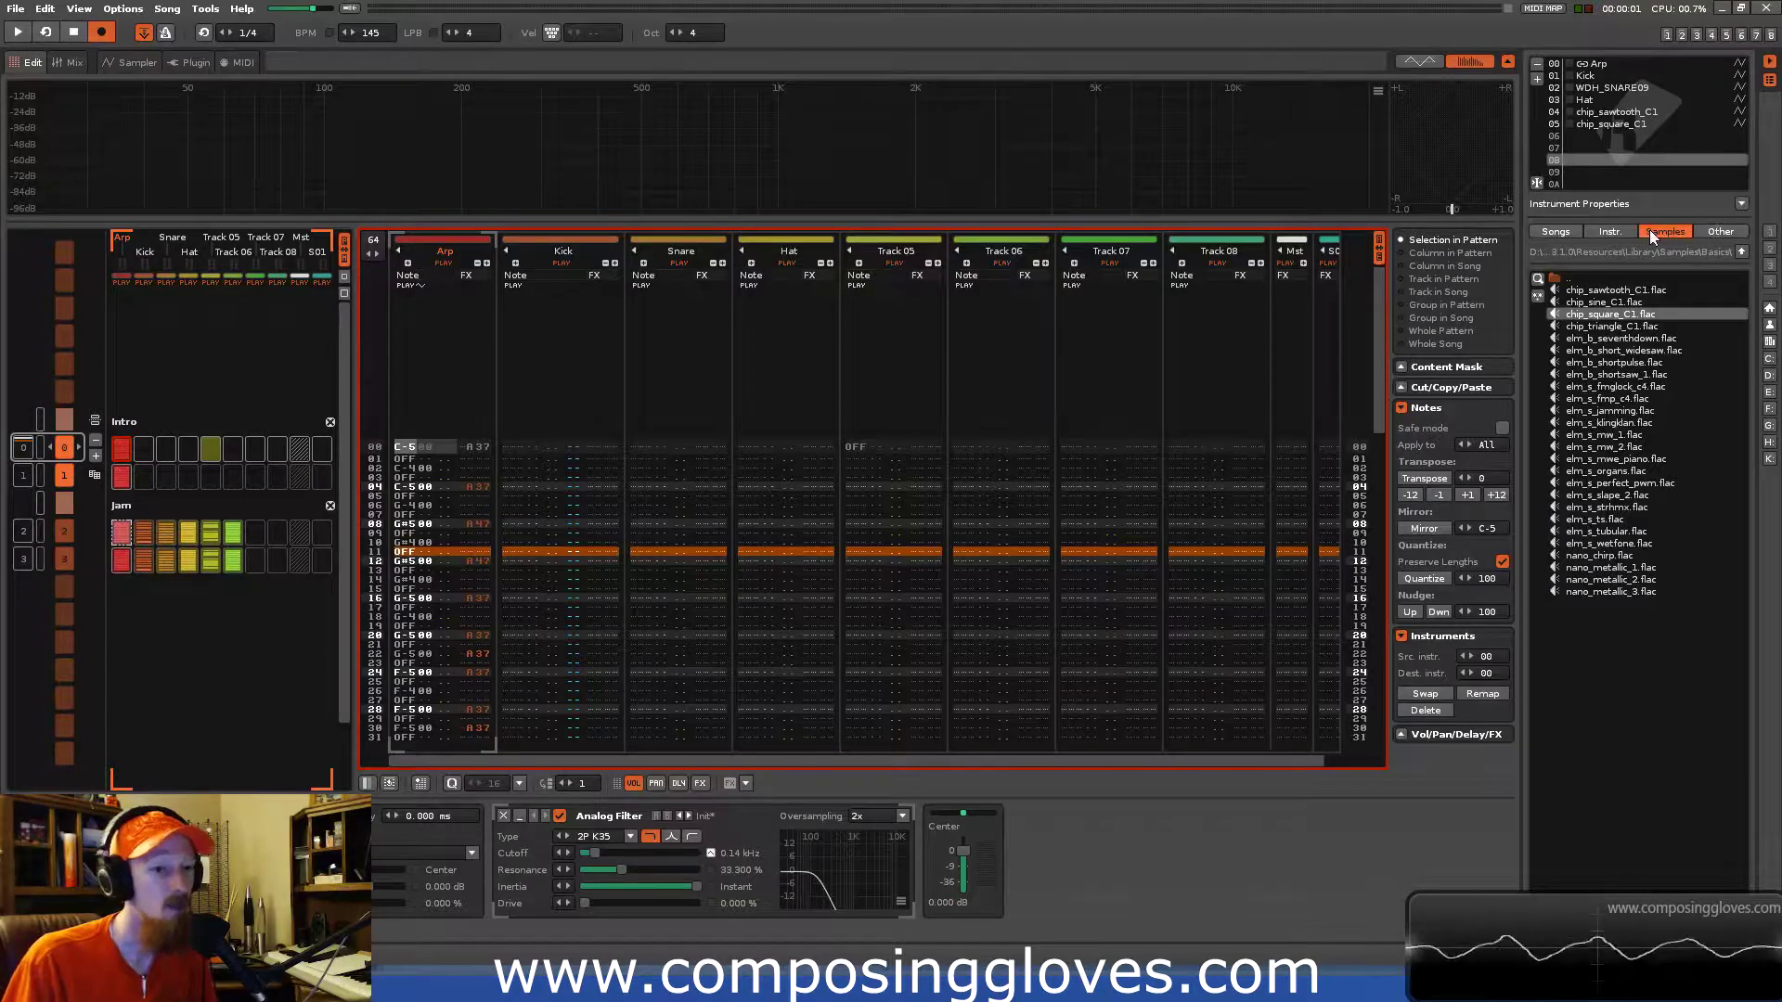
{"action": "left_click", "coordinate": [23, 559]}
{"action": "key", "text": "space"}
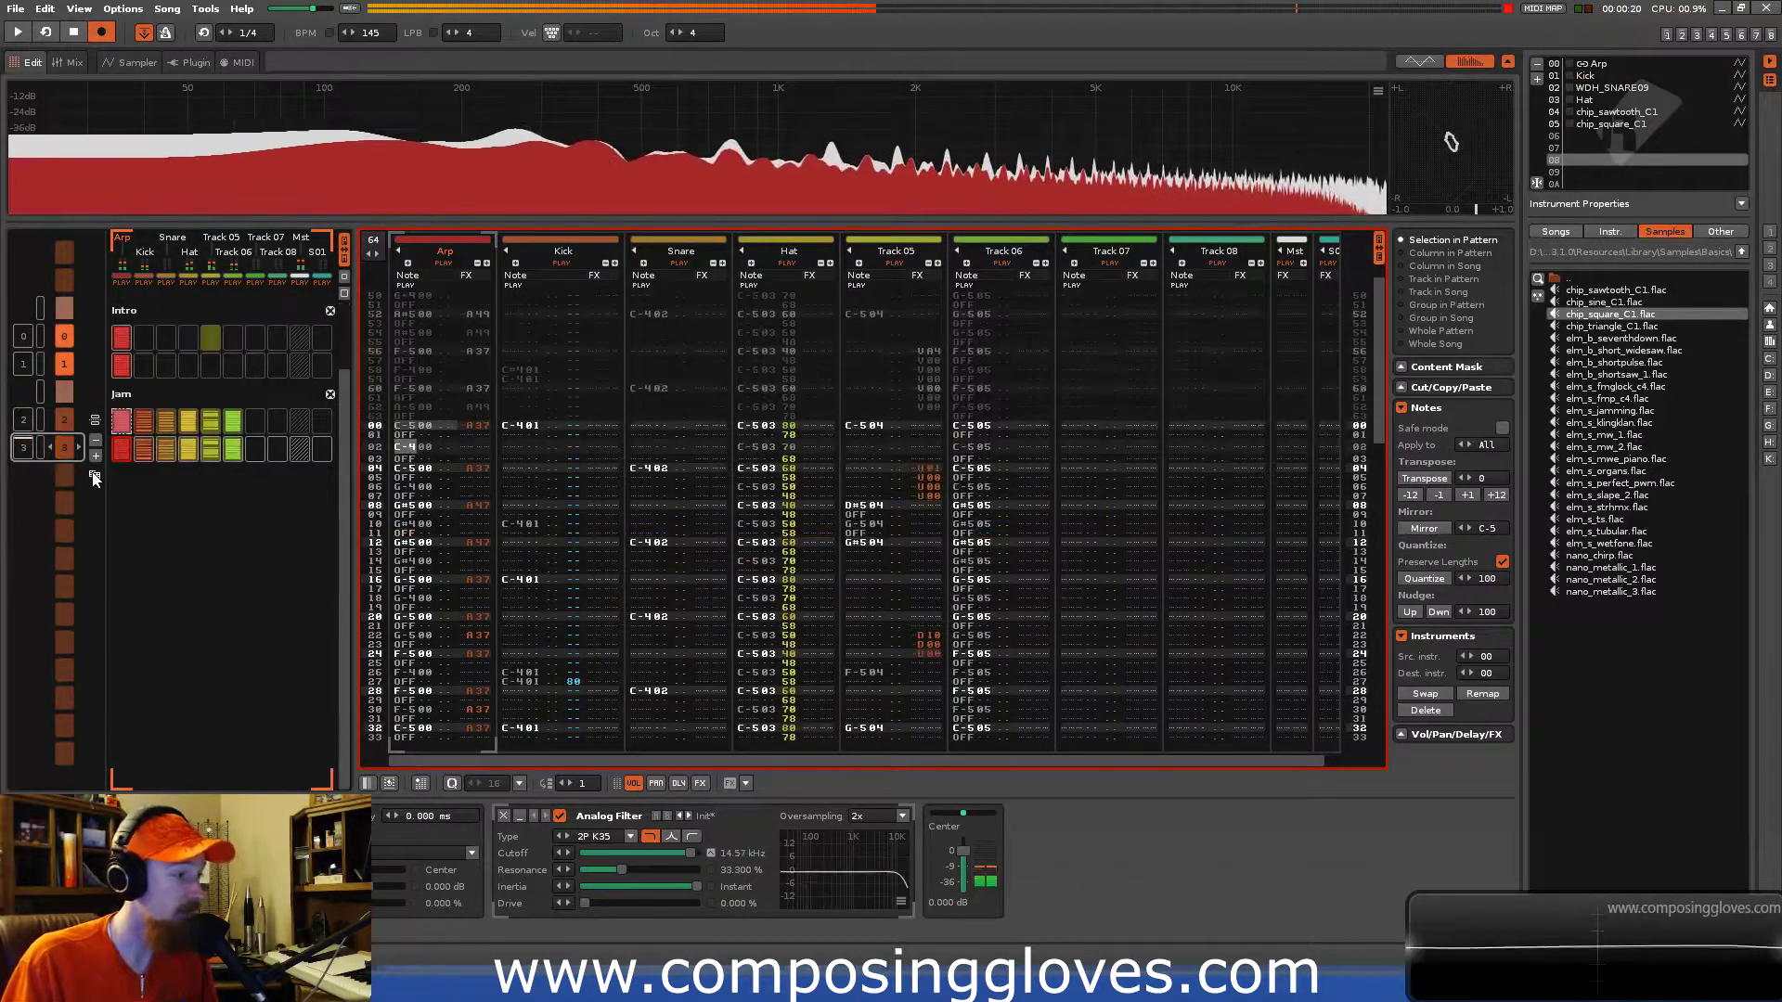
{"action": "left_click", "coordinate": [94, 456]}
{"action": "left_click", "coordinate": [95, 456]}
{"action": "key", "text": "space"}
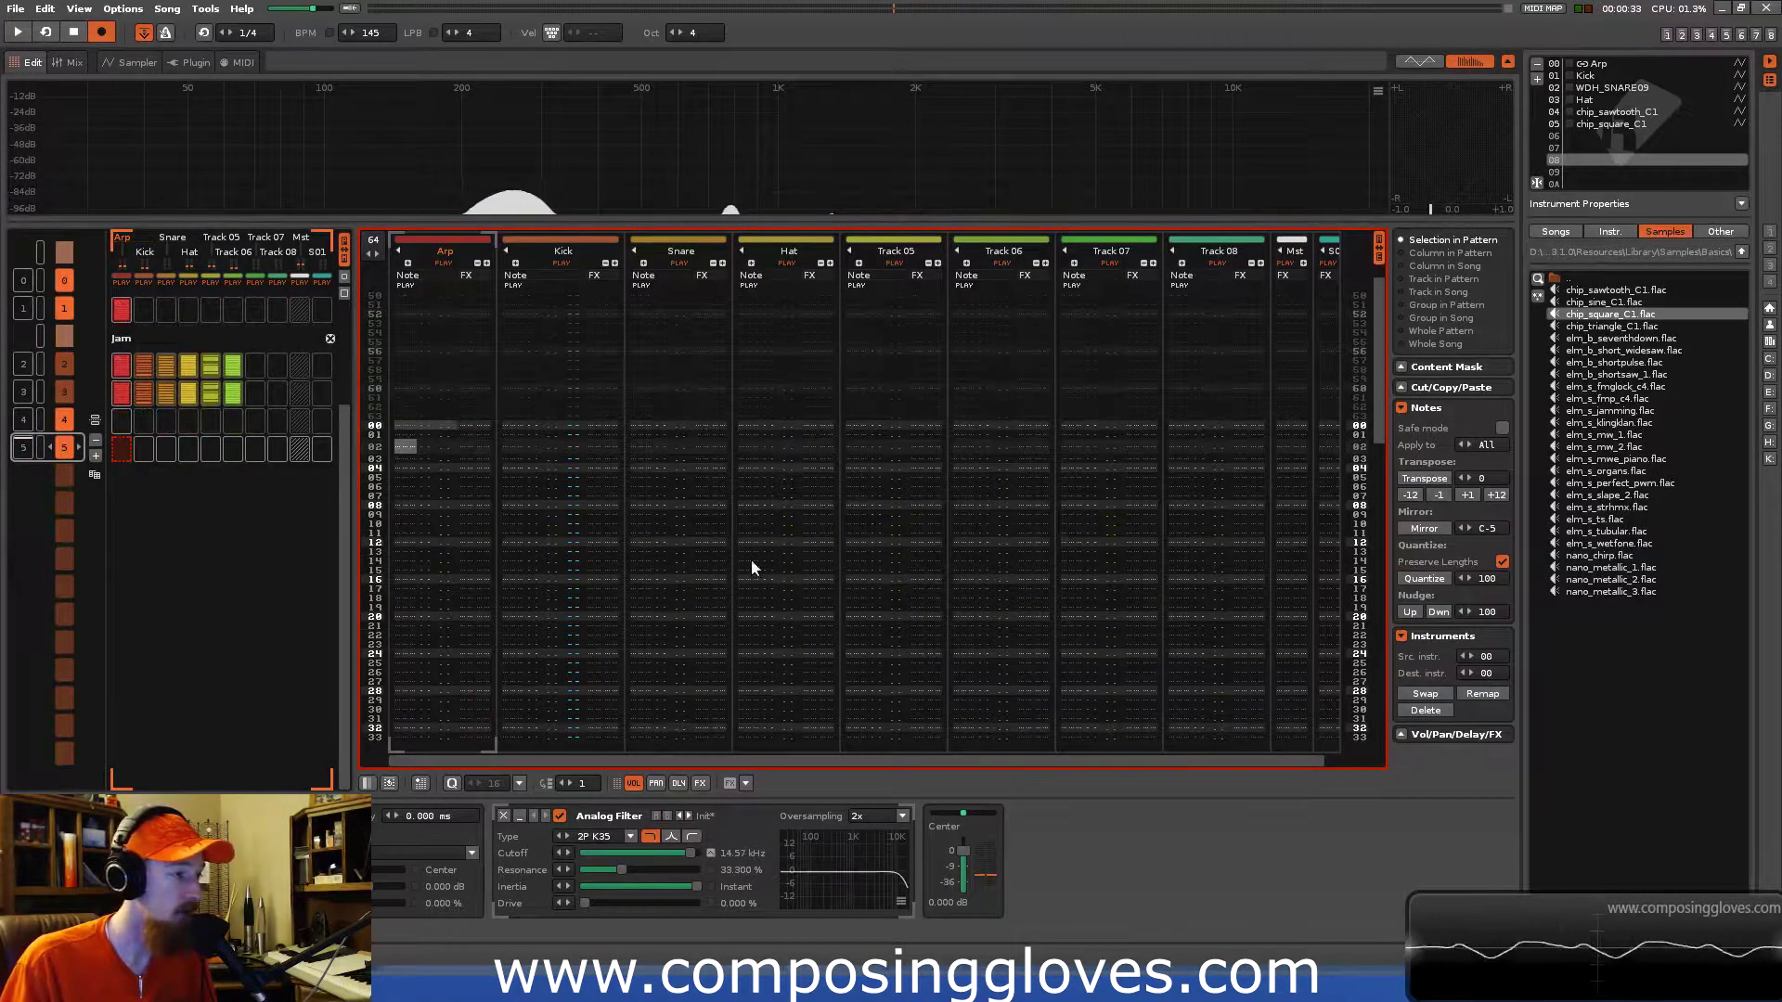
Select Track 07 and load And Even In.L.wav from the 1 Trip Hop folder into instrument slot 07.
{"action": "left_click", "coordinate": [1116, 253]}
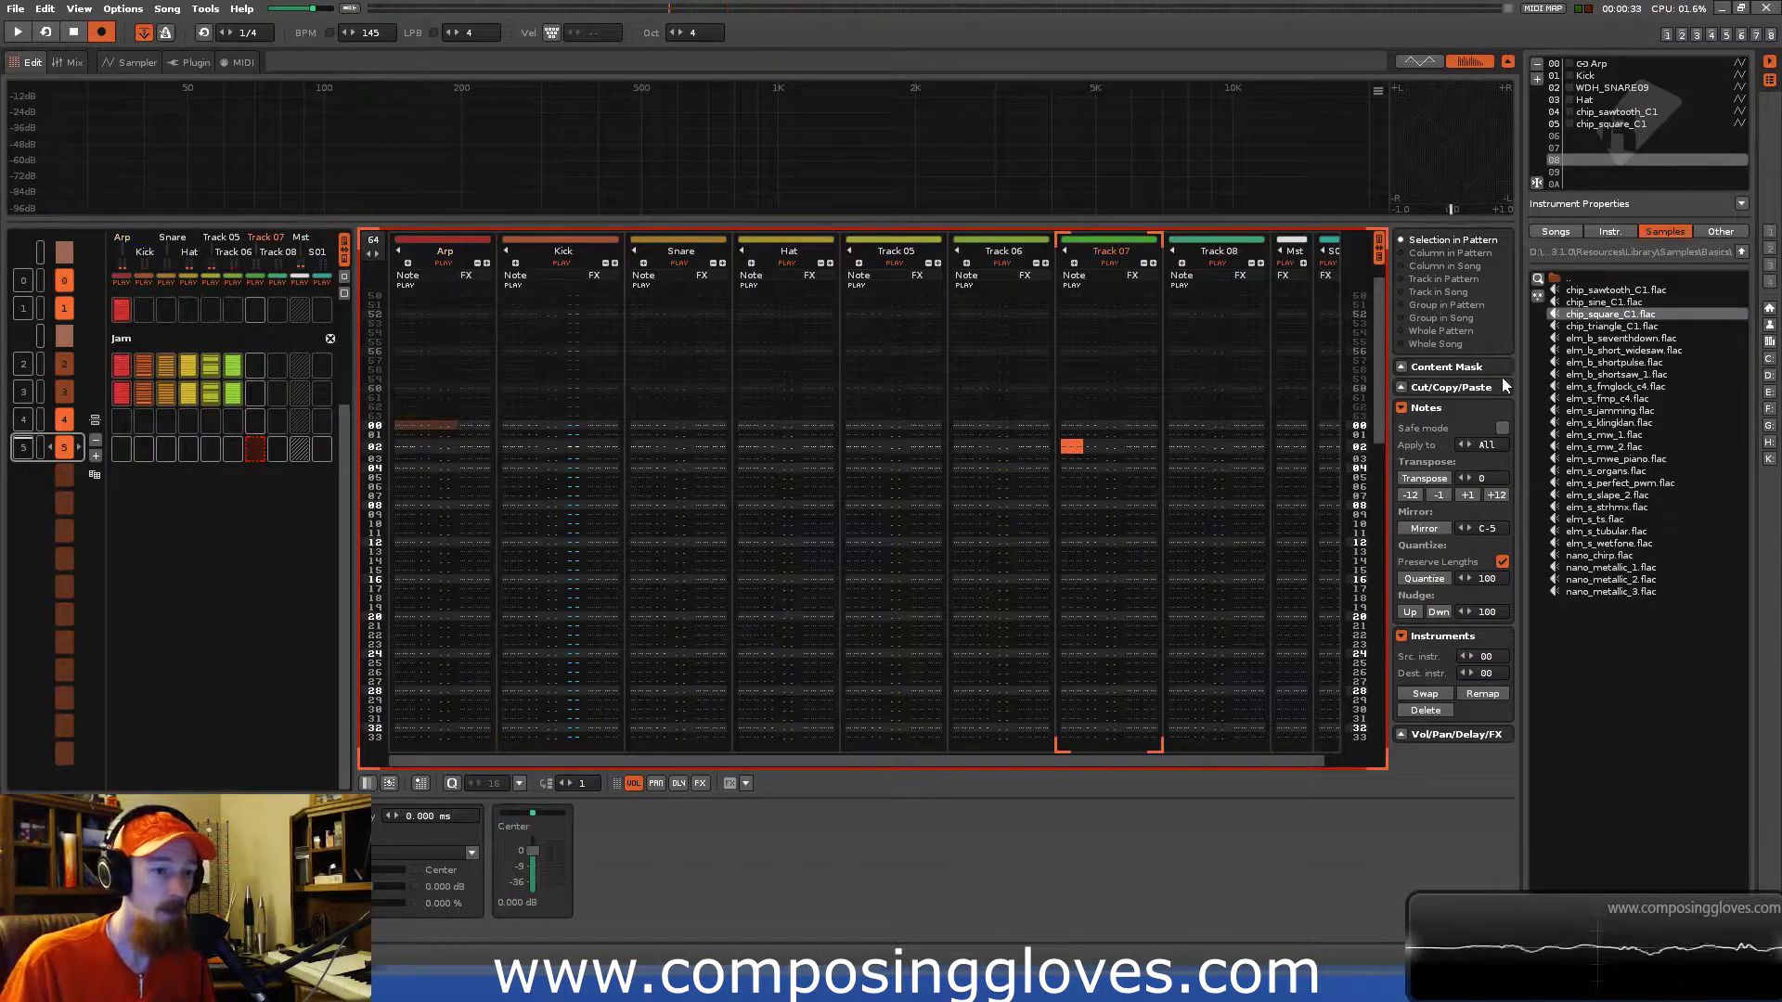
{"action": "key", "text": "ctrl+Up"}
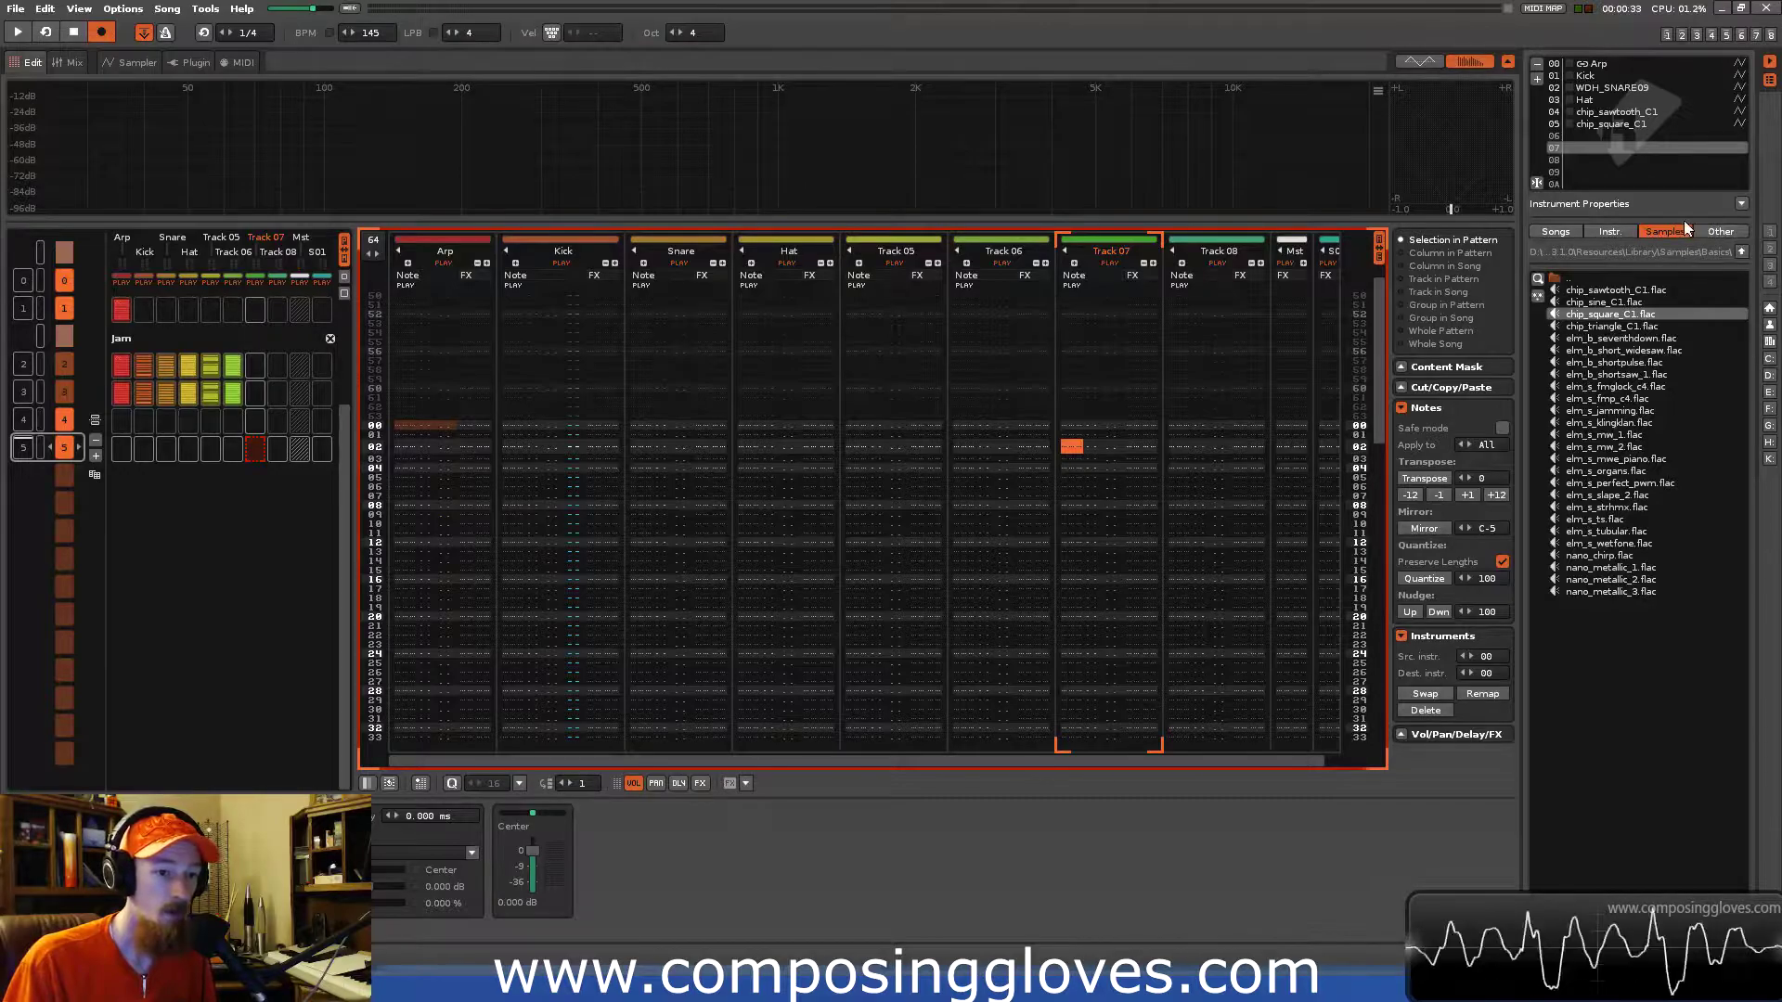
{"action": "left_click", "coordinate": [1720, 231]}
{"action": "double_click", "coordinate": [1615, 290]}
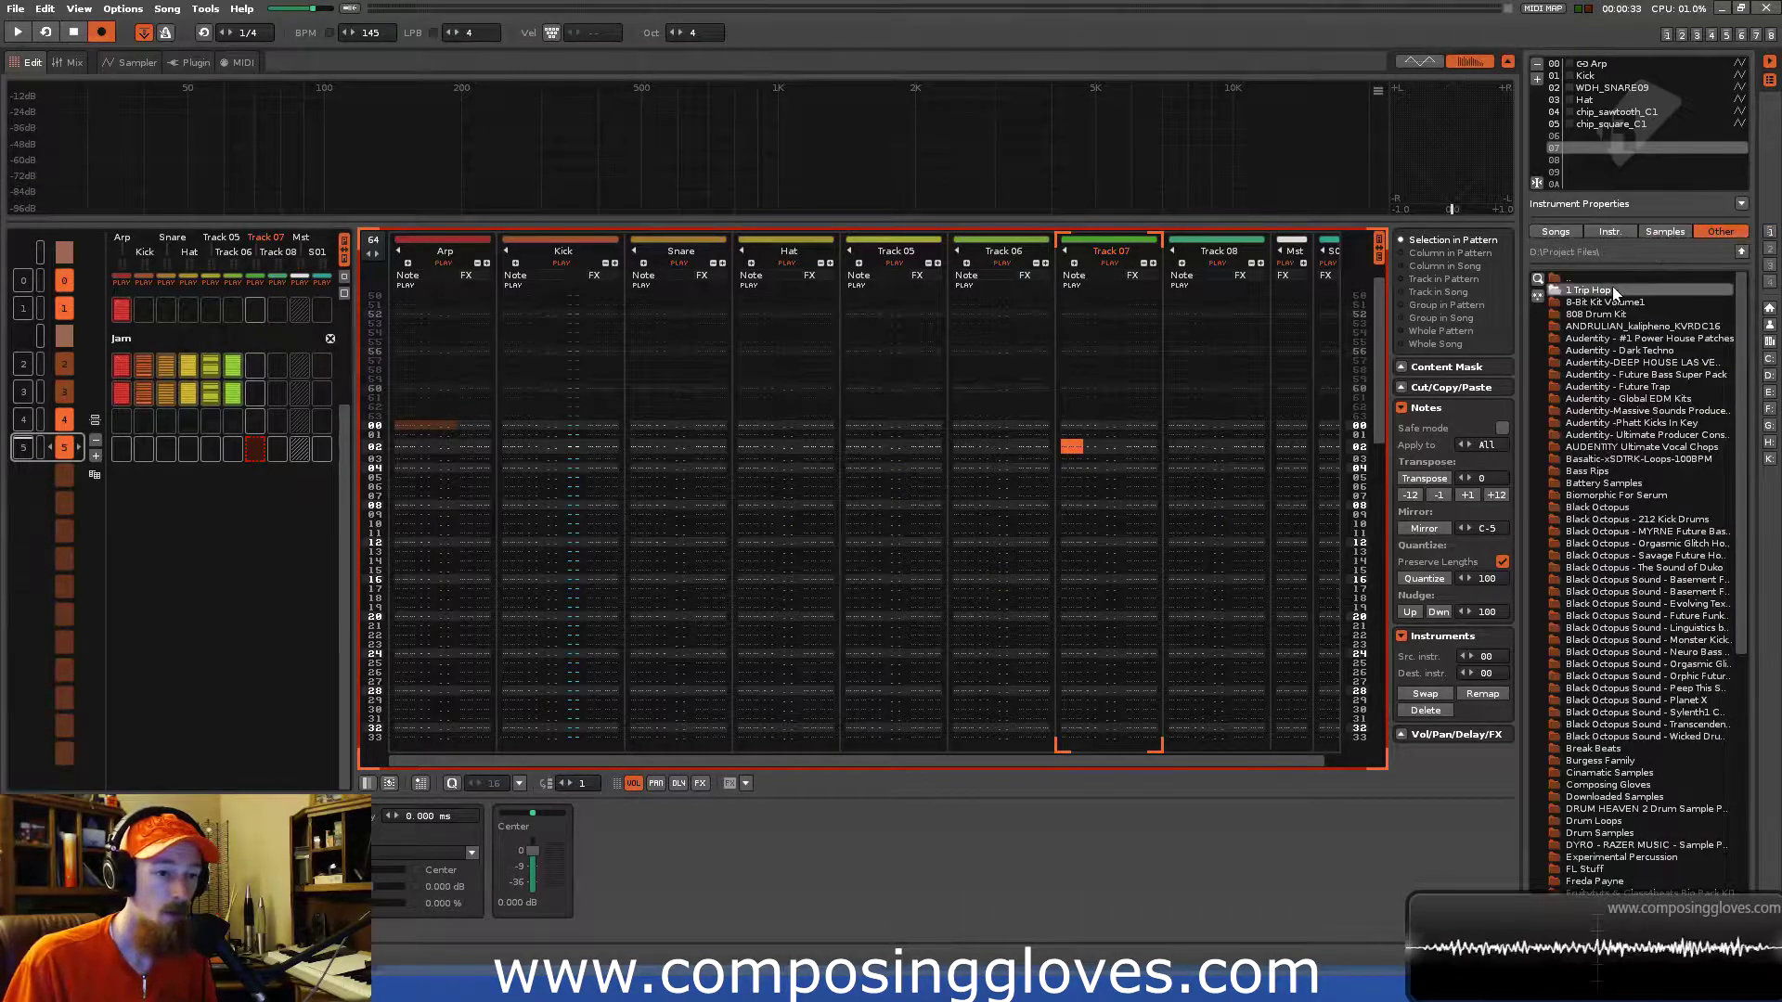
{"action": "double_click", "coordinate": [1599, 292]}
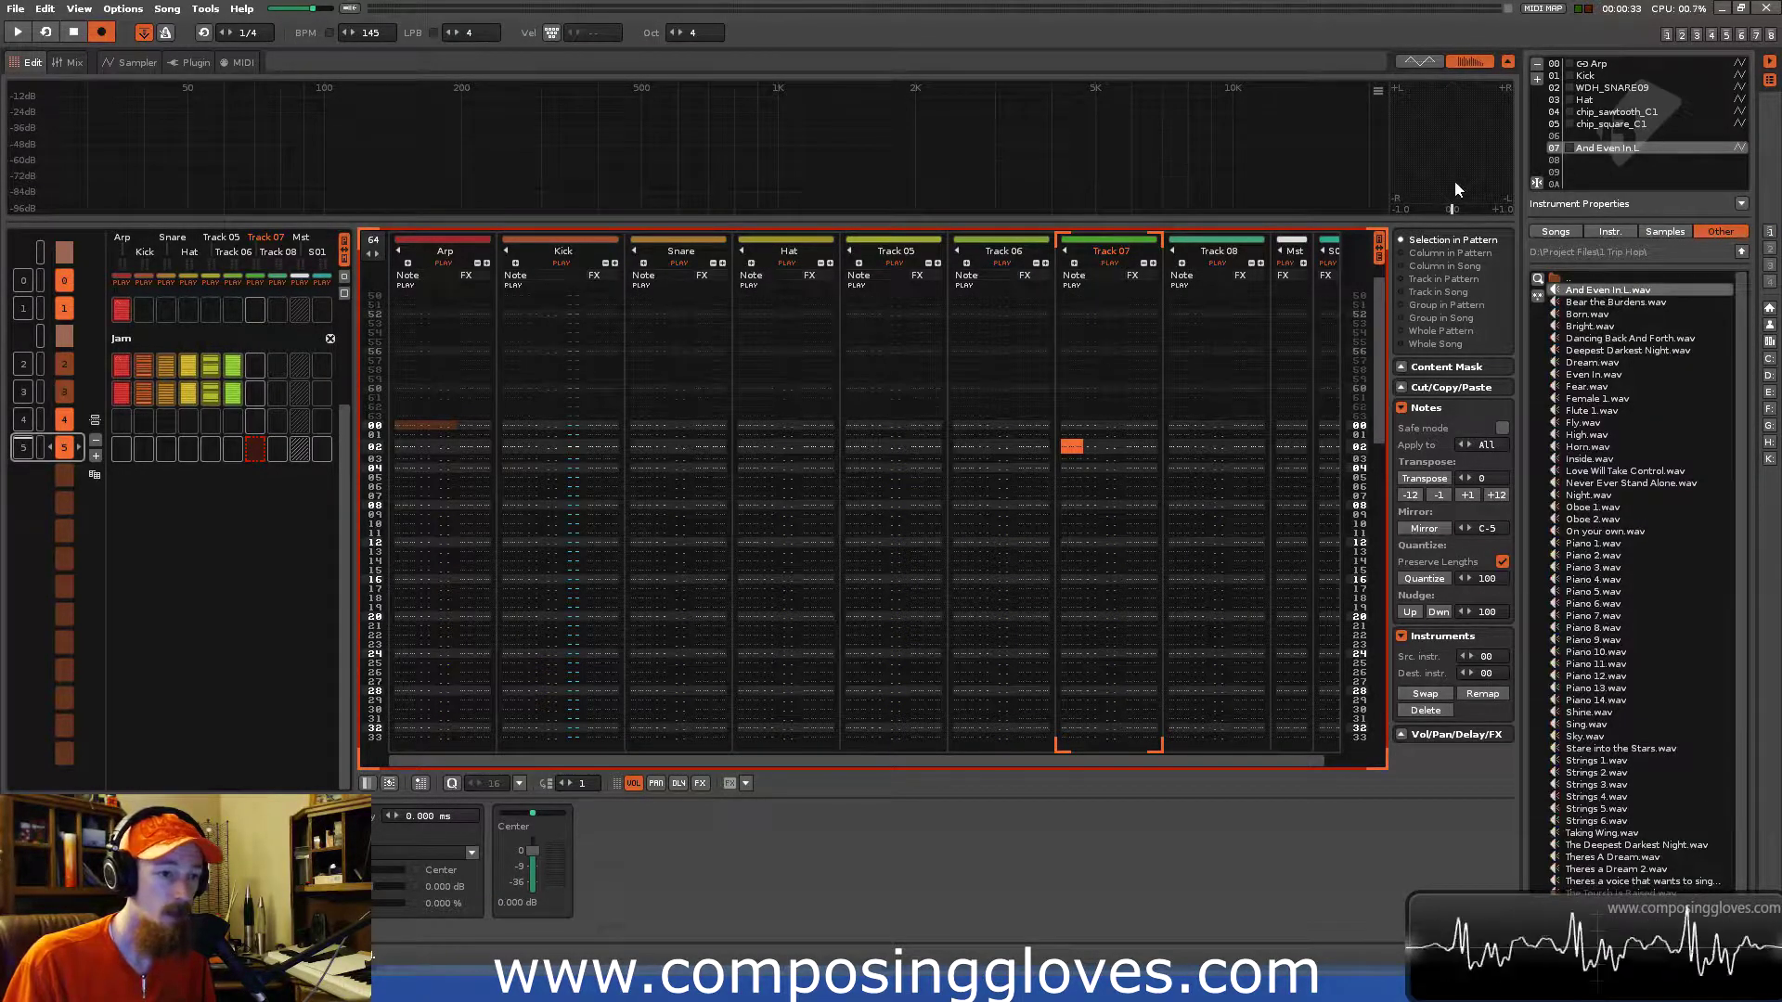
{"action": "key", "text": "t"}
{"action": "key", "text": "t"}
{"action": "key", "text": "t"}
{"action": "key", "text": "t"}
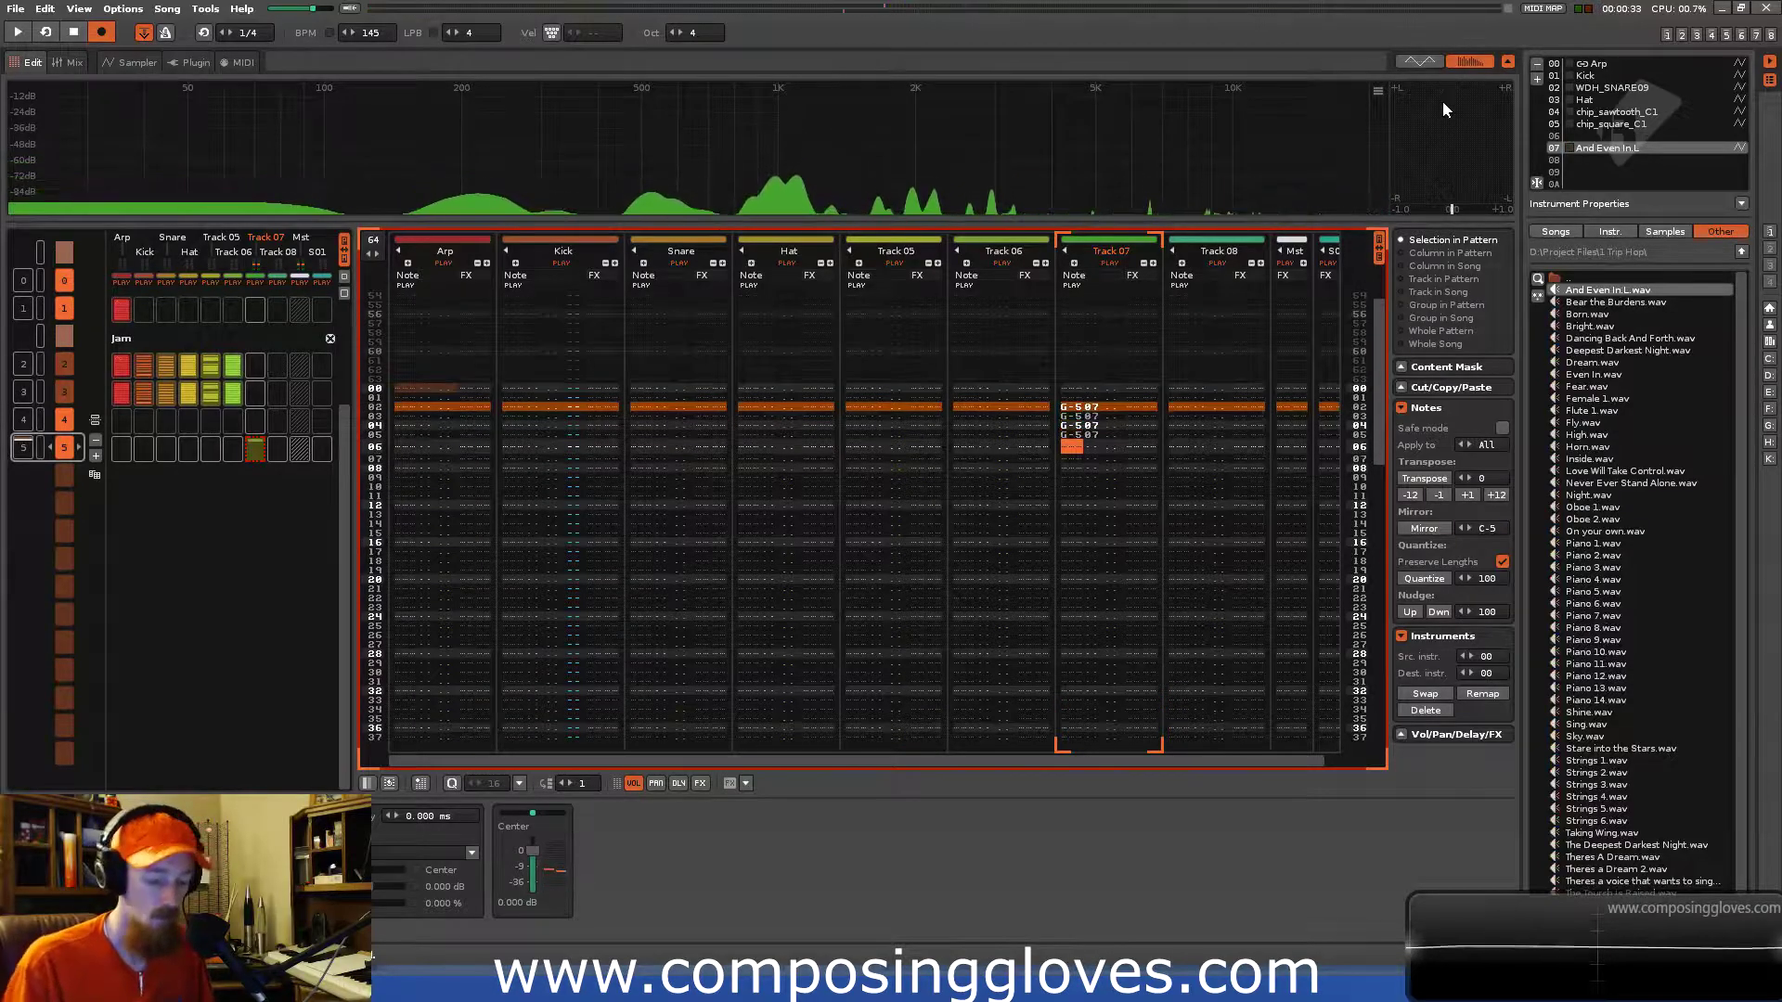
{"action": "key", "text": "Up"}
{"action": "key", "text": "Delete"}
{"action": "key", "text": "Delete"}
{"action": "key", "text": "Delete"}
{"action": "key", "text": "Delete"}
{"action": "key", "text": "Up"}
{"action": "key", "text": "Up"}
{"action": "key", "text": "Up"}
{"action": "key", "text": "Up"}
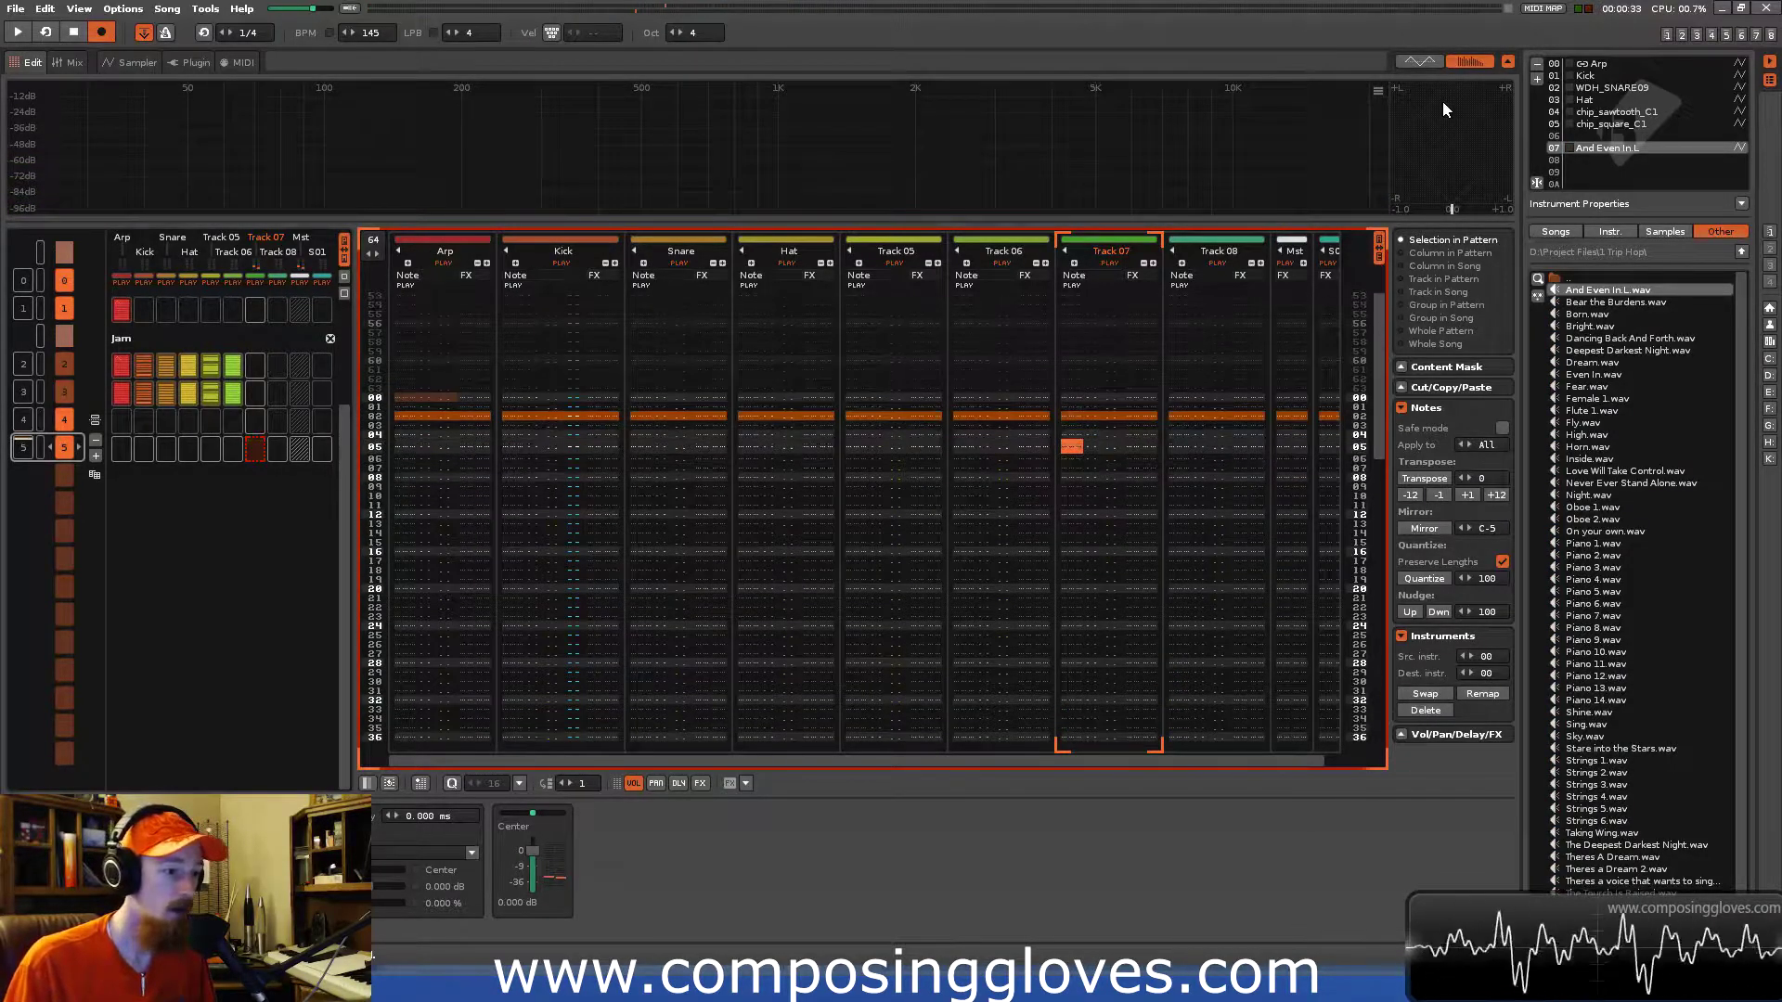
{"action": "key", "text": "Up"}
{"action": "key", "text": "Up"}
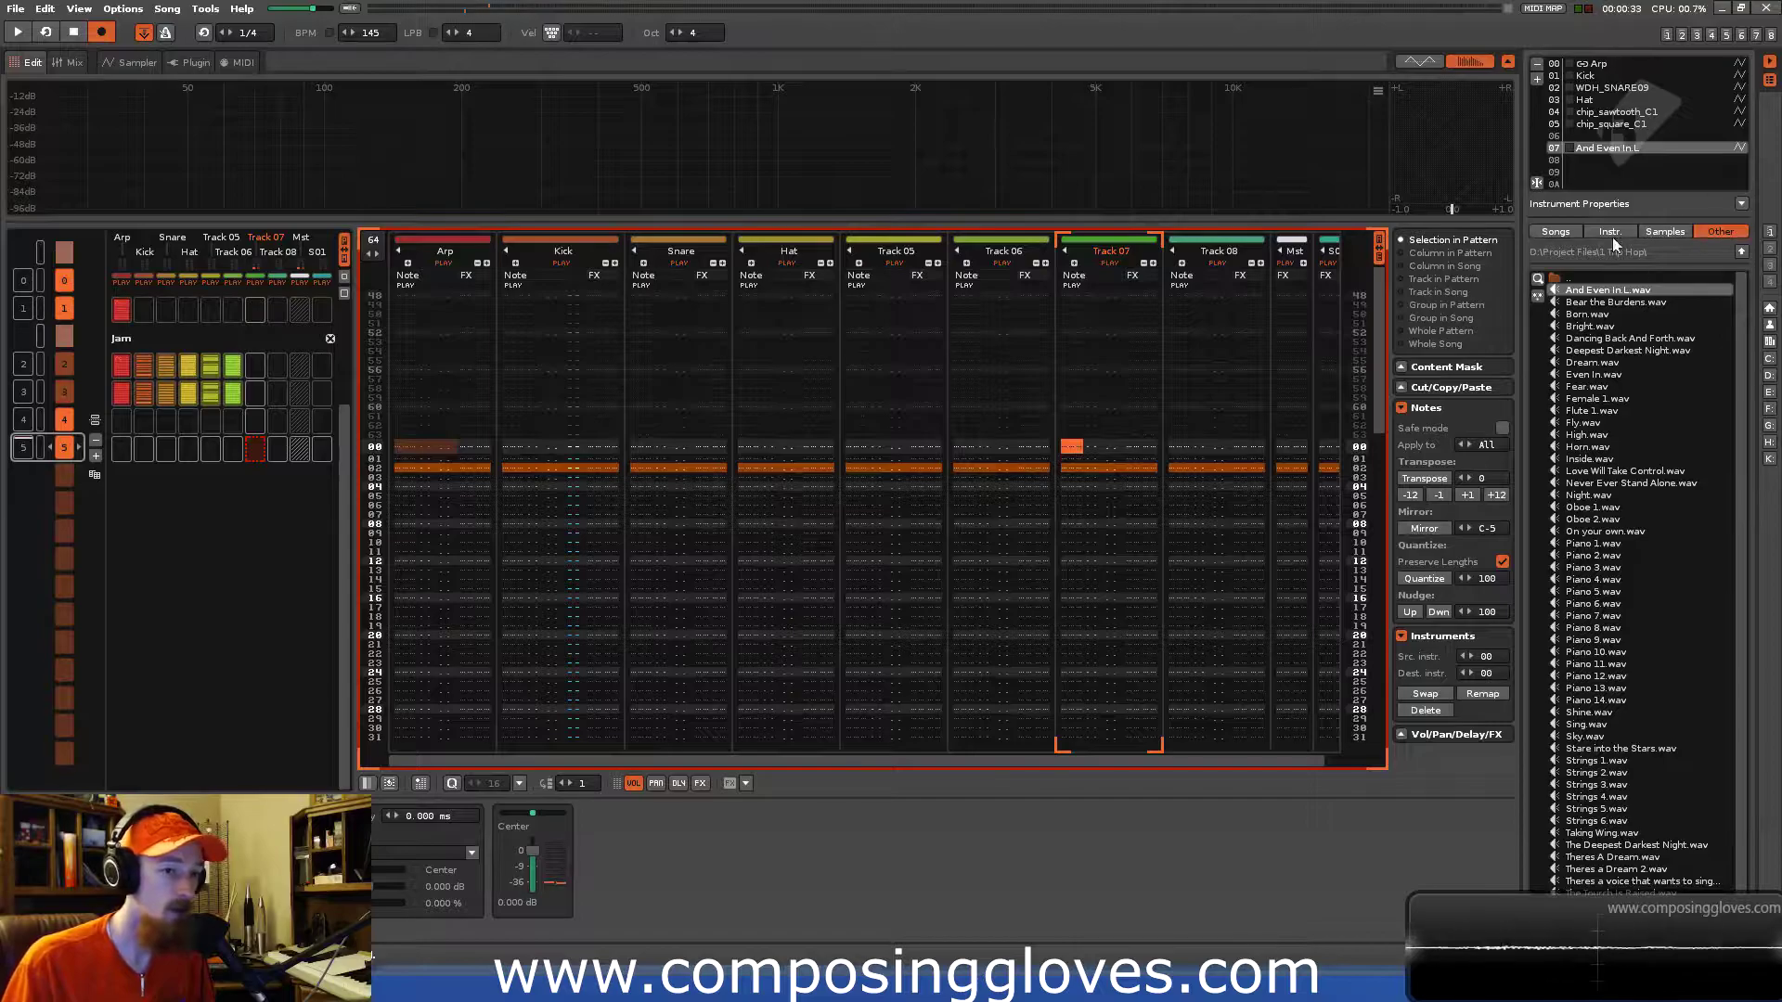
Show the And Even In.L waveform, lower the keyboard octave to 3, and audition the sample.
{"action": "left_click", "coordinate": [130, 63]}
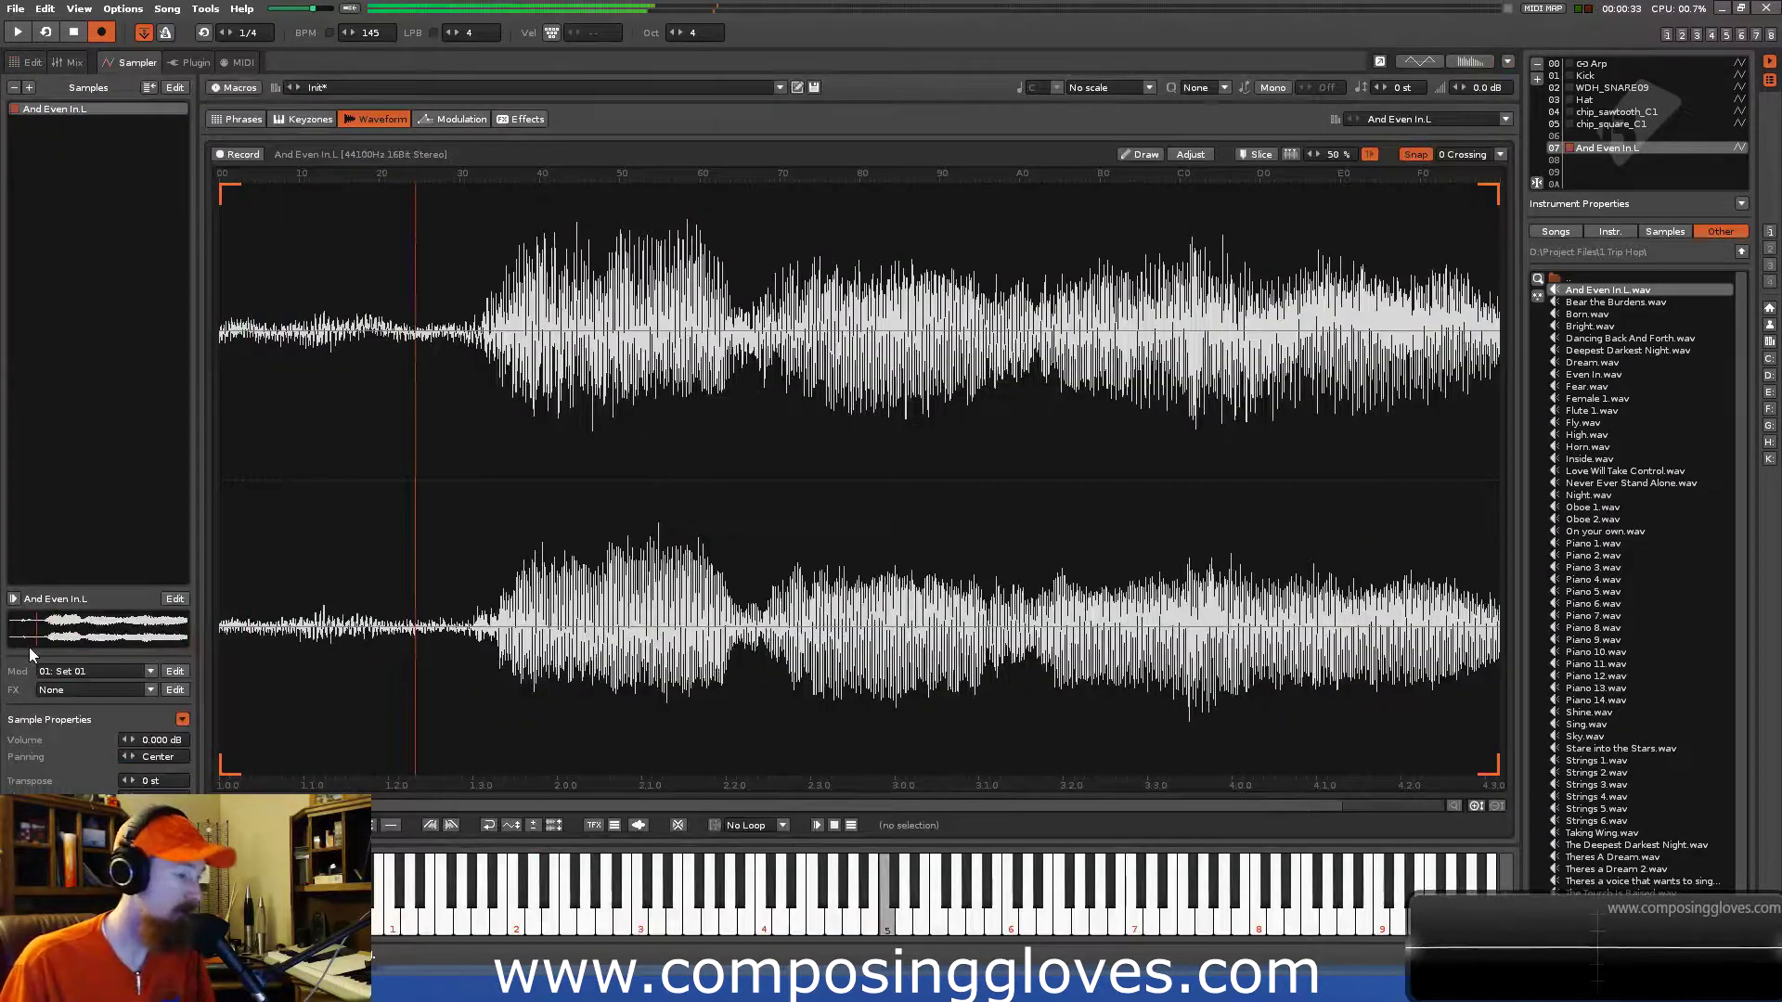
{"action": "key", "text": "KP_Divide"}
{"action": "key", "text": "q"}
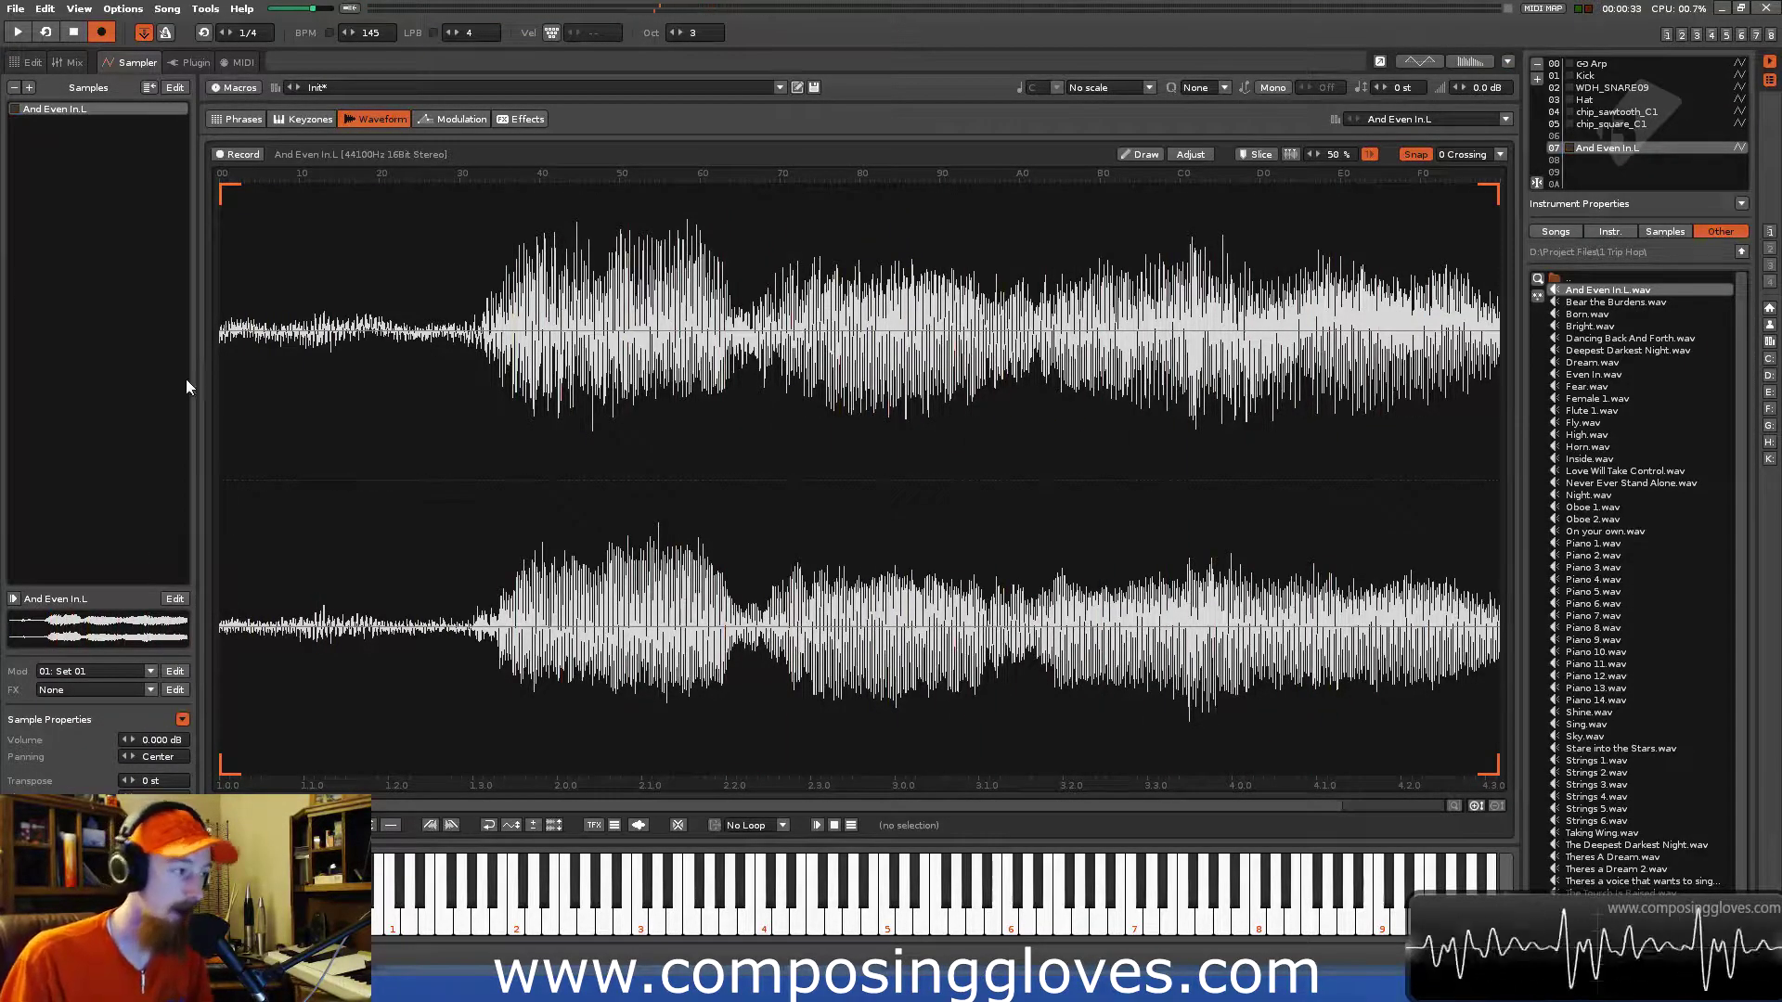
Enter C-4 notes with instrument 07 on rows 00 to 08 of Track 07 in pattern 5.
{"action": "key", "text": "F2"}
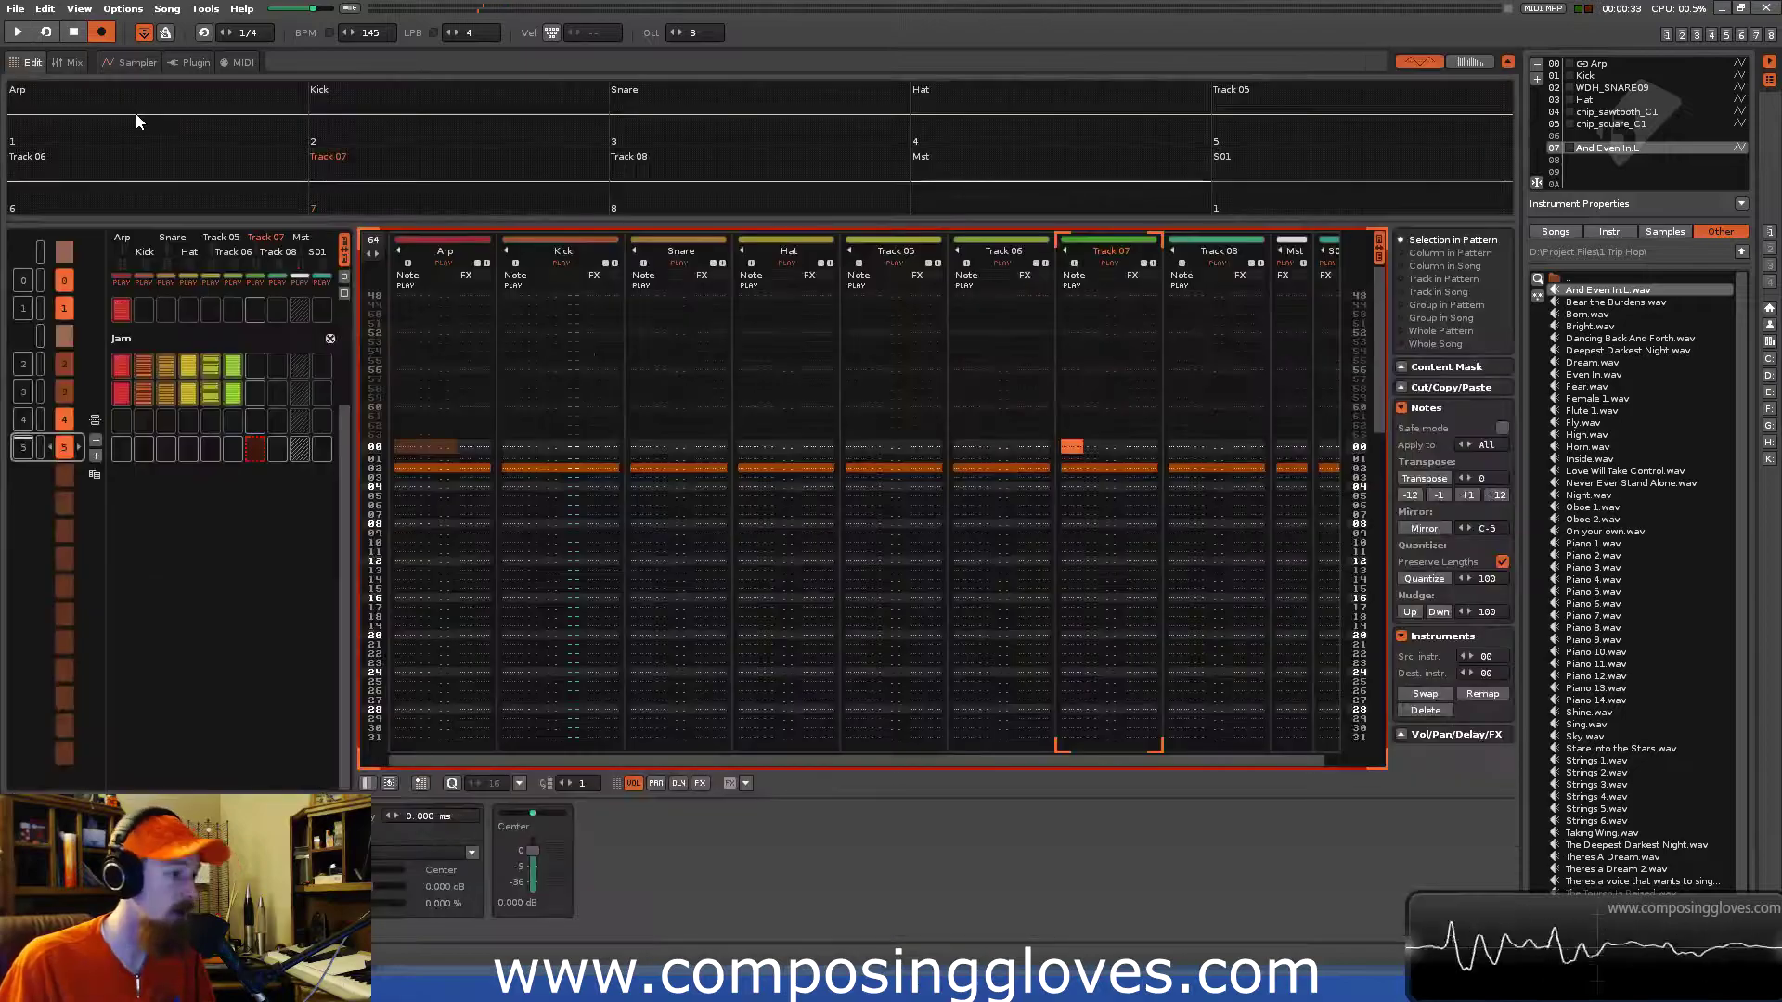
{"action": "key", "text": "Up"}
{"action": "key", "text": "q"}
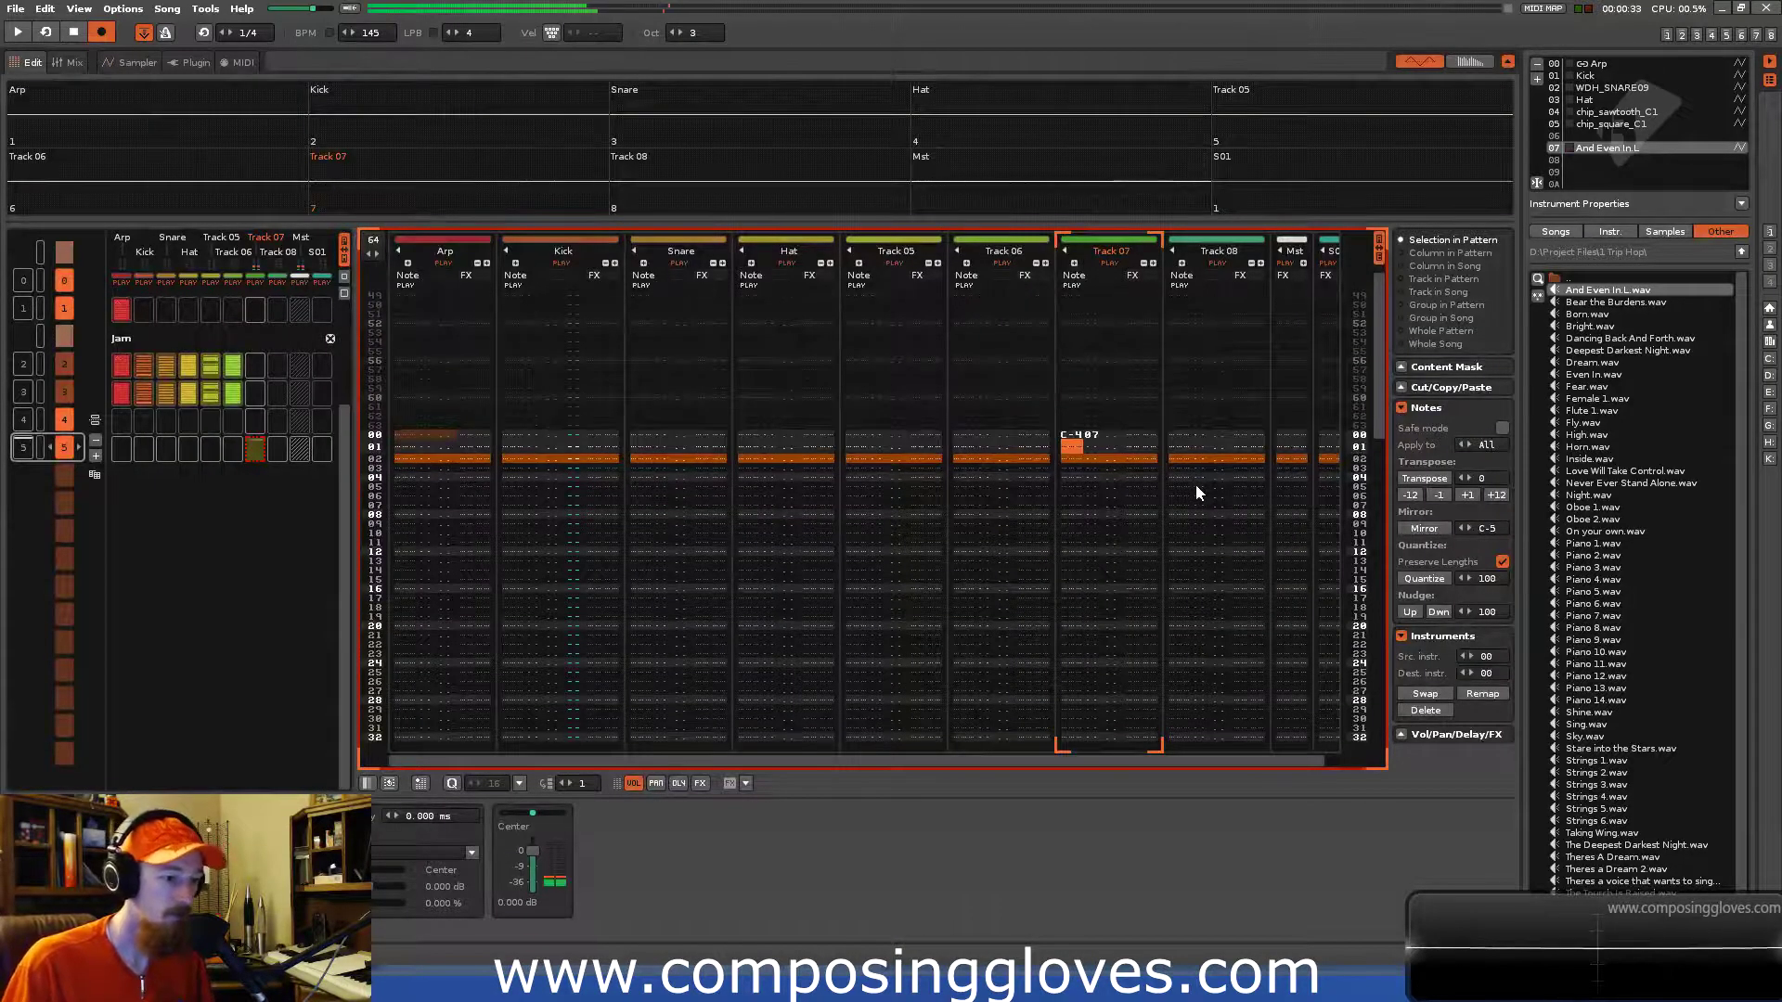
{"action": "key", "text": "Down"}
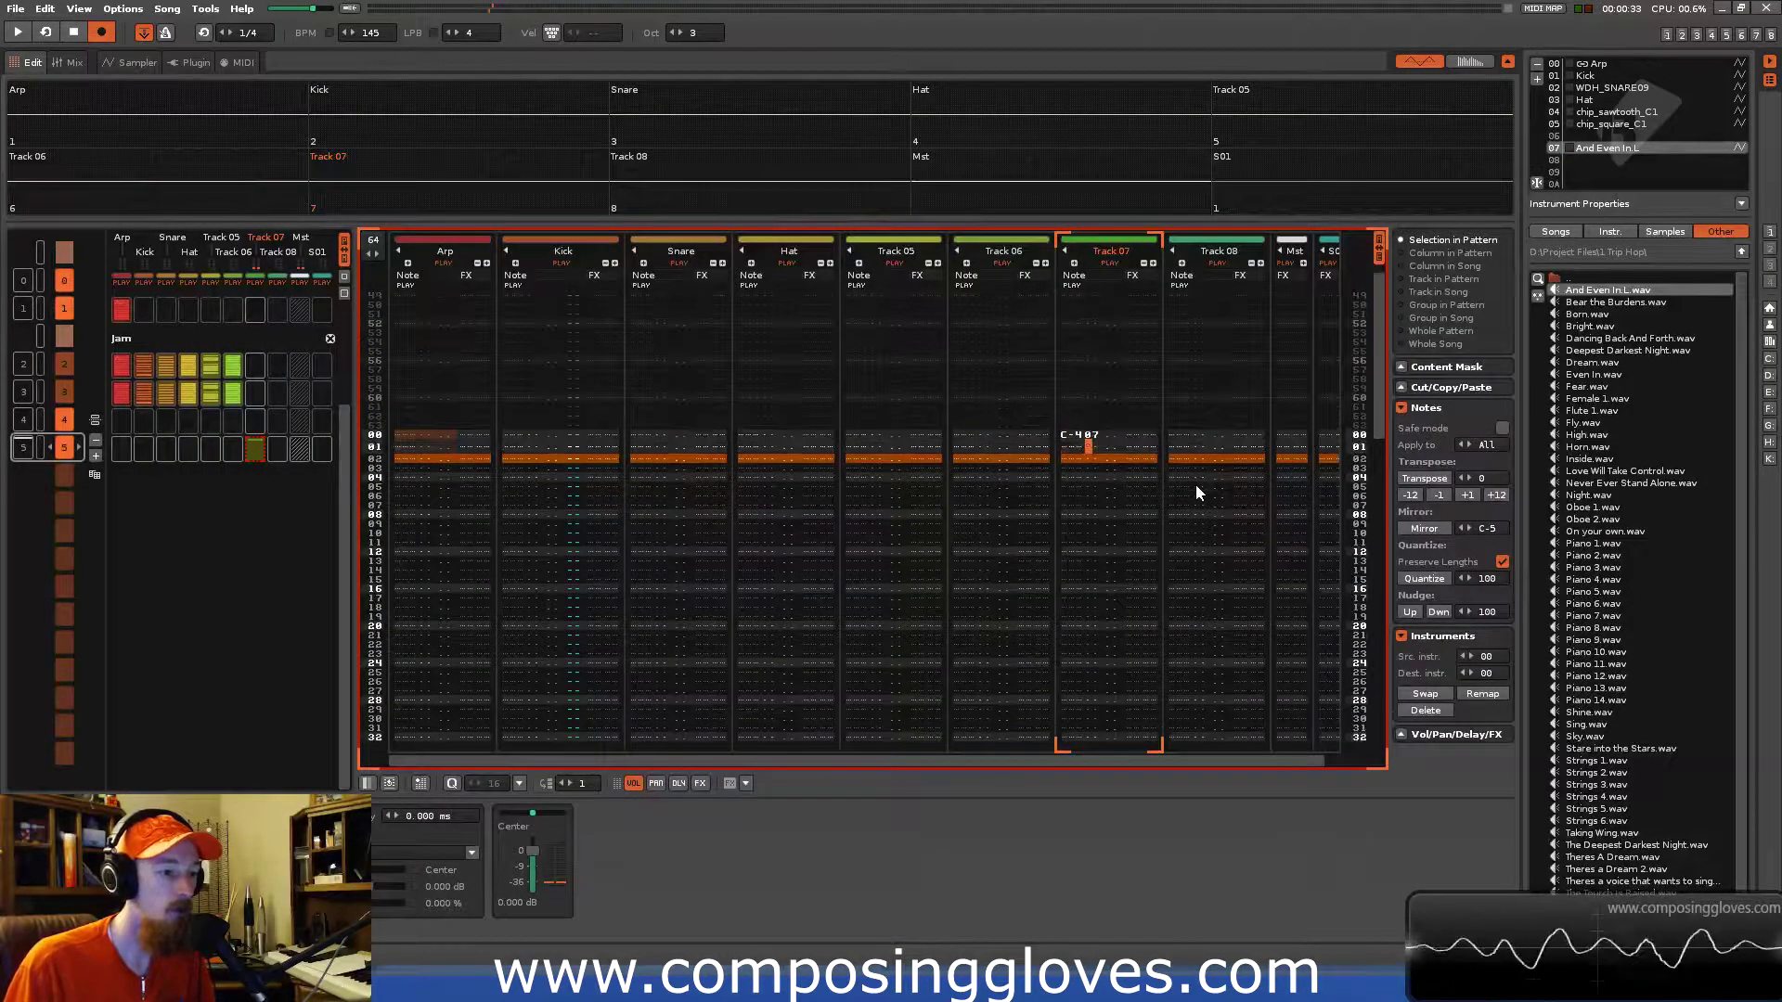
{"action": "key", "text": "q"}
{"action": "key", "text": "q"}
{"action": "key", "text": "q"}
{"action": "key", "text": "q"}
{"action": "key", "text": "q"}
{"action": "key", "text": "q"}
{"action": "key", "text": "q"}
{"action": "key", "text": "q"}
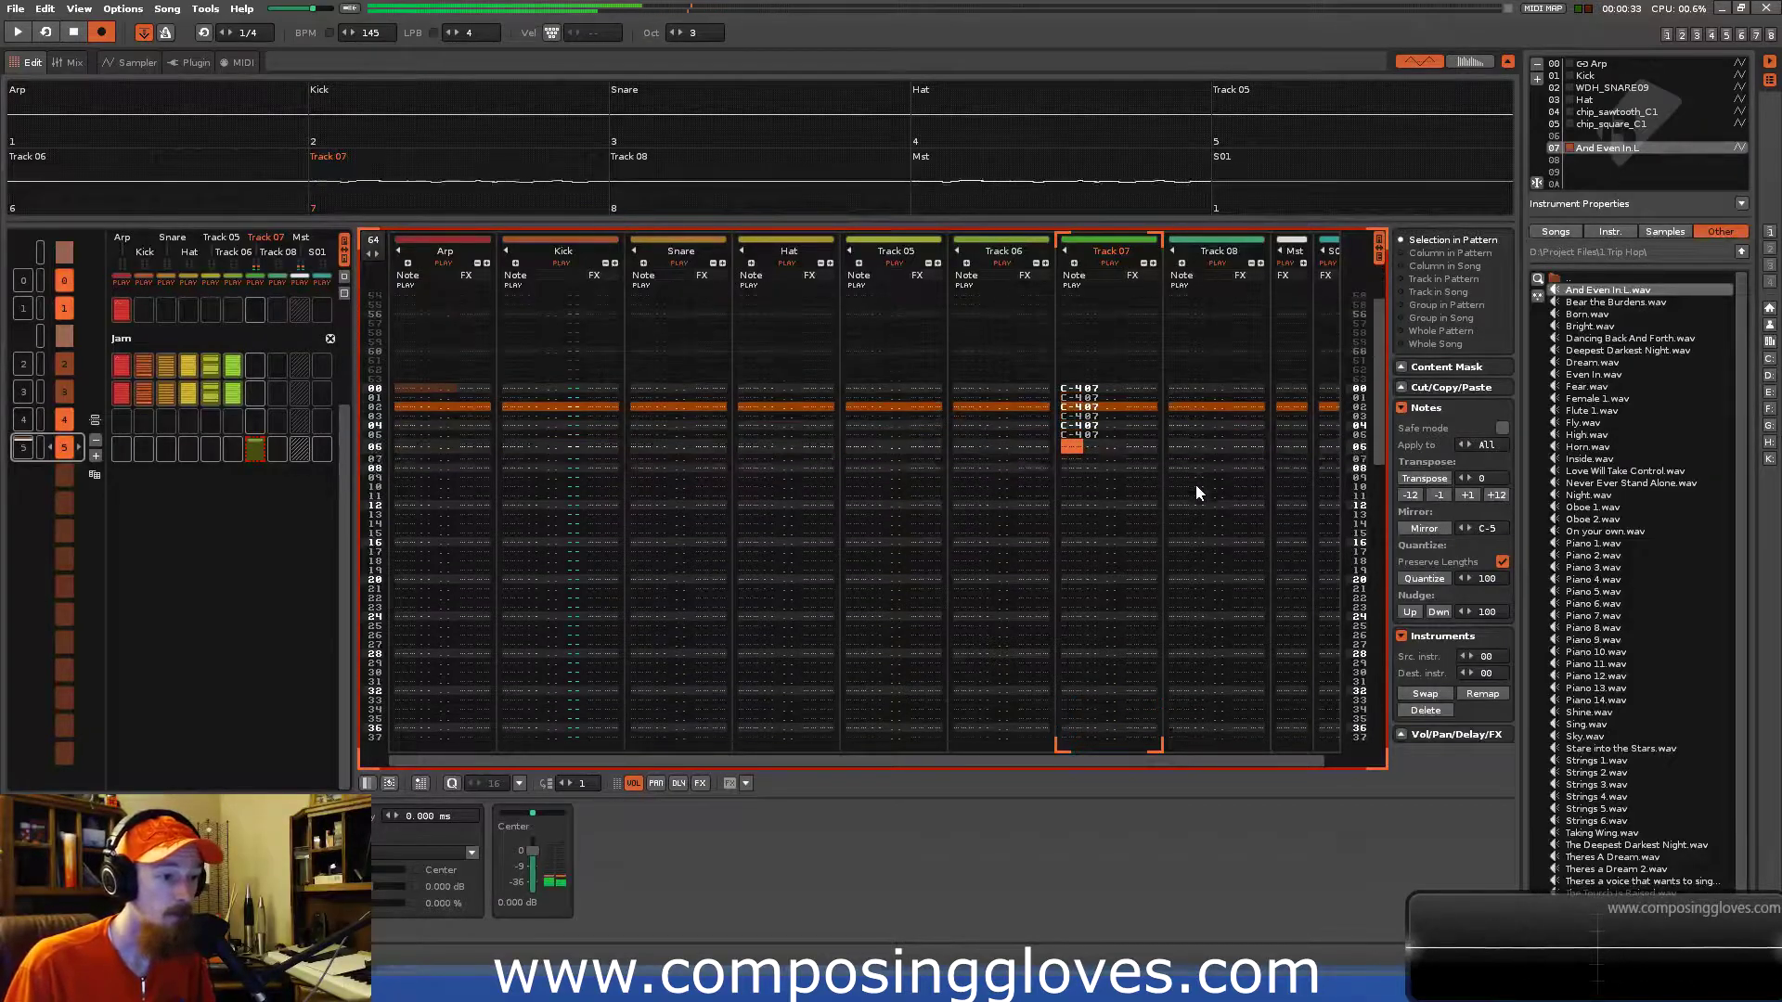
Add the sample-offset effect S00 to the Track 07 notes on rows 00 to 08 and return to row 00.
{"action": "key", "text": "Up"}
{"action": "key", "text": "Up"}
{"action": "key", "text": "Up"}
{"action": "key", "text": "Up"}
{"action": "key", "text": "Up"}
{"action": "key", "text": "Up"}
{"action": "key", "text": "Up"}
{"action": "key", "text": "Up"}
{"action": "key", "text": "Up"}
{"action": "key", "text": "Right"}
{"action": "key", "text": "Right"}
{"action": "key", "text": "Right"}
{"action": "key", "text": "Right"}
{"action": "key", "text": "Right"}
{"action": "key", "text": "Right"}
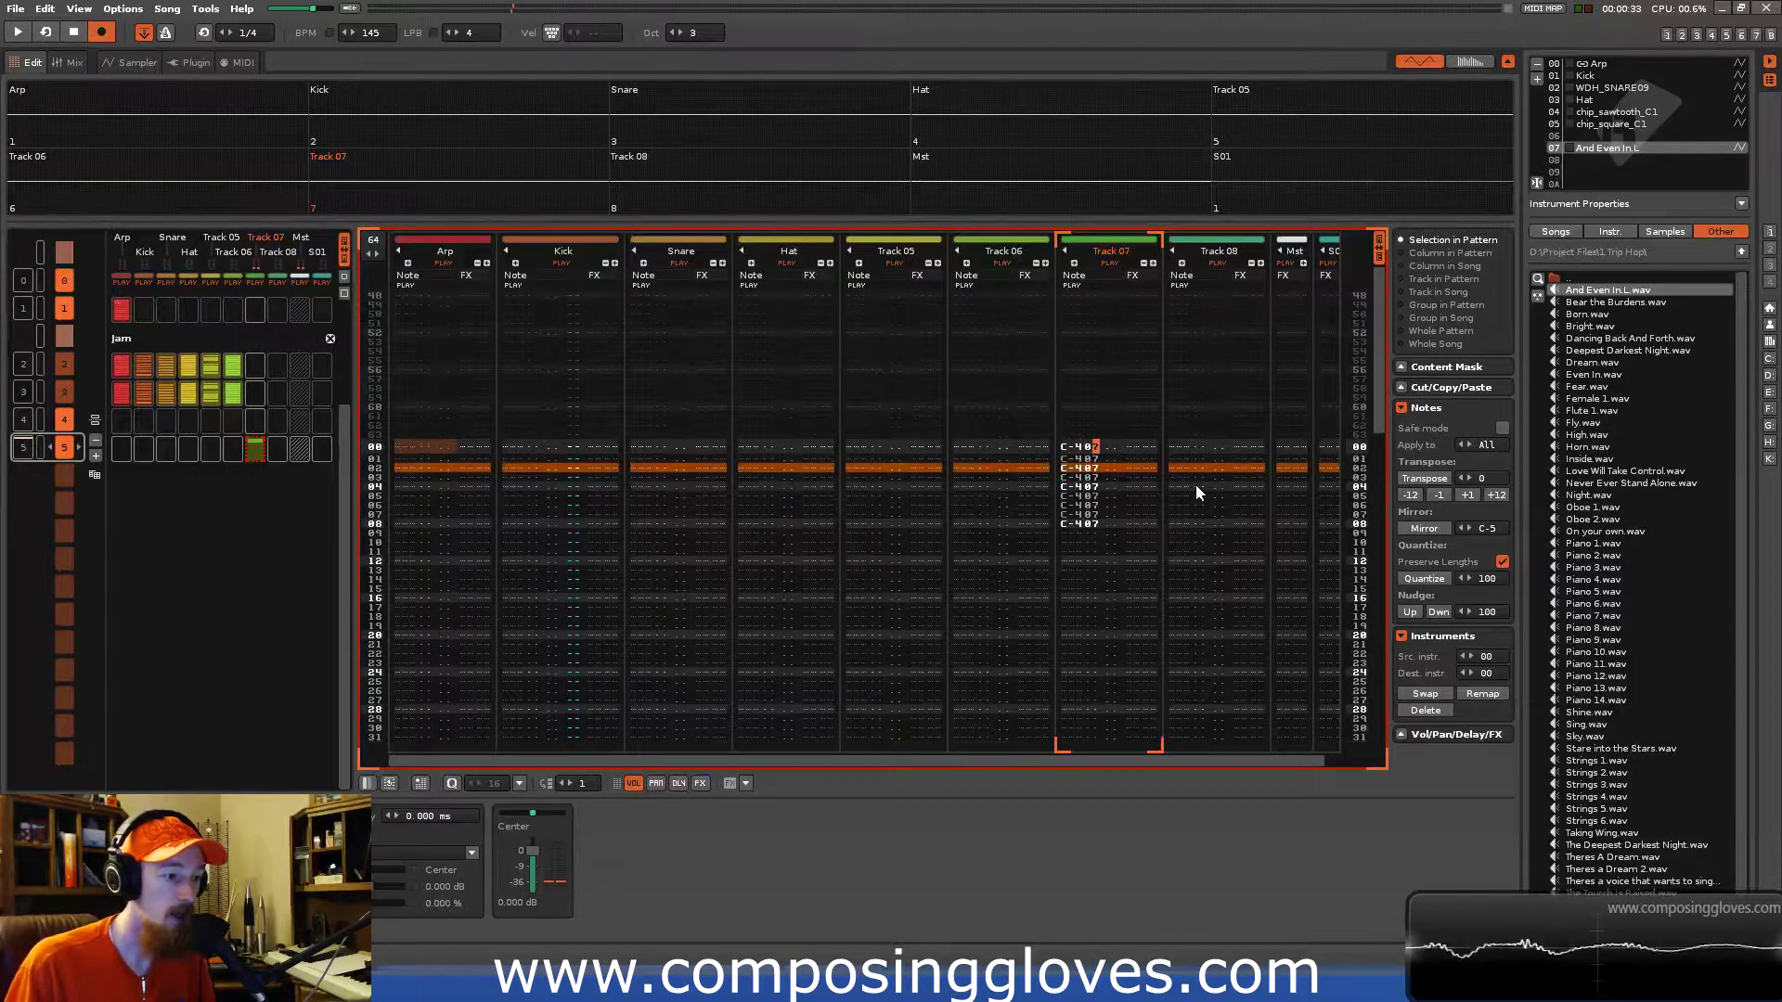
{"action": "type", "text": "sssssssss"}
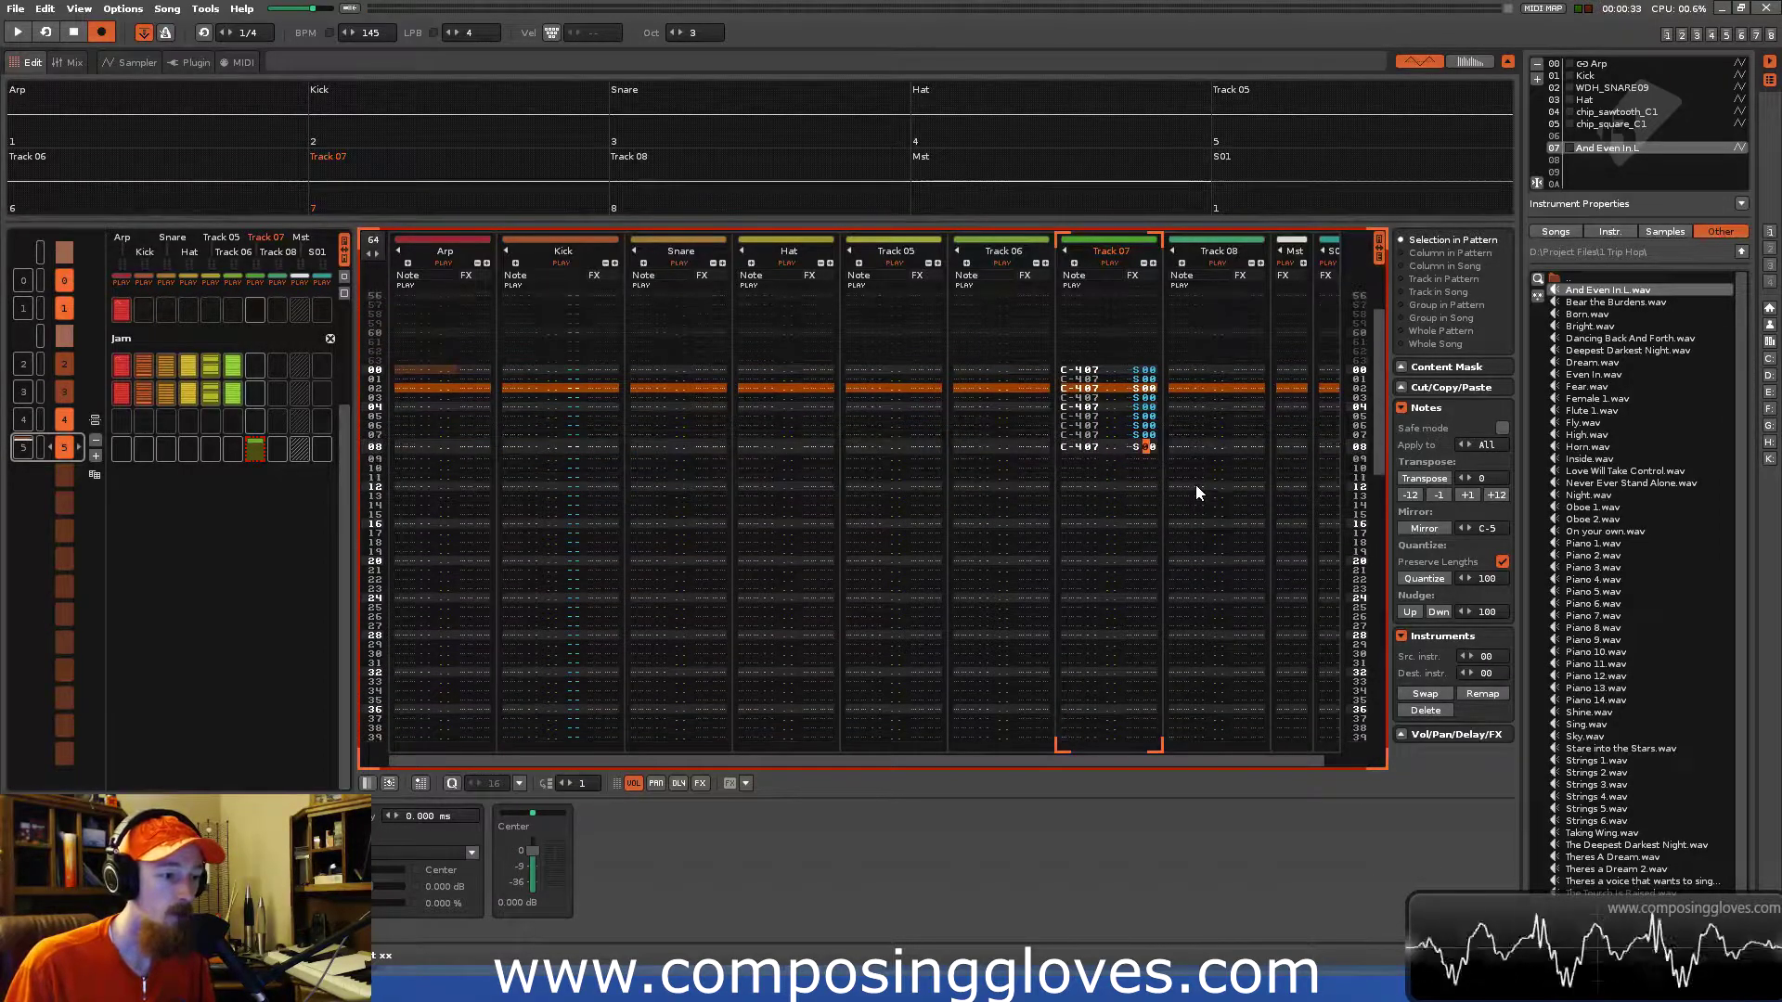
{"action": "key", "text": "Up"}
{"action": "key", "text": "Up"}
{"action": "key", "text": "Right"}
{"action": "key", "text": "Up"}
{"action": "key", "text": "Up"}
{"action": "key", "text": "Up"}
{"action": "key", "text": "Up"}
{"action": "key", "text": "Up"}
{"action": "key", "text": "Up"}
{"action": "key", "text": "Up"}
{"action": "key", "text": "Up"}
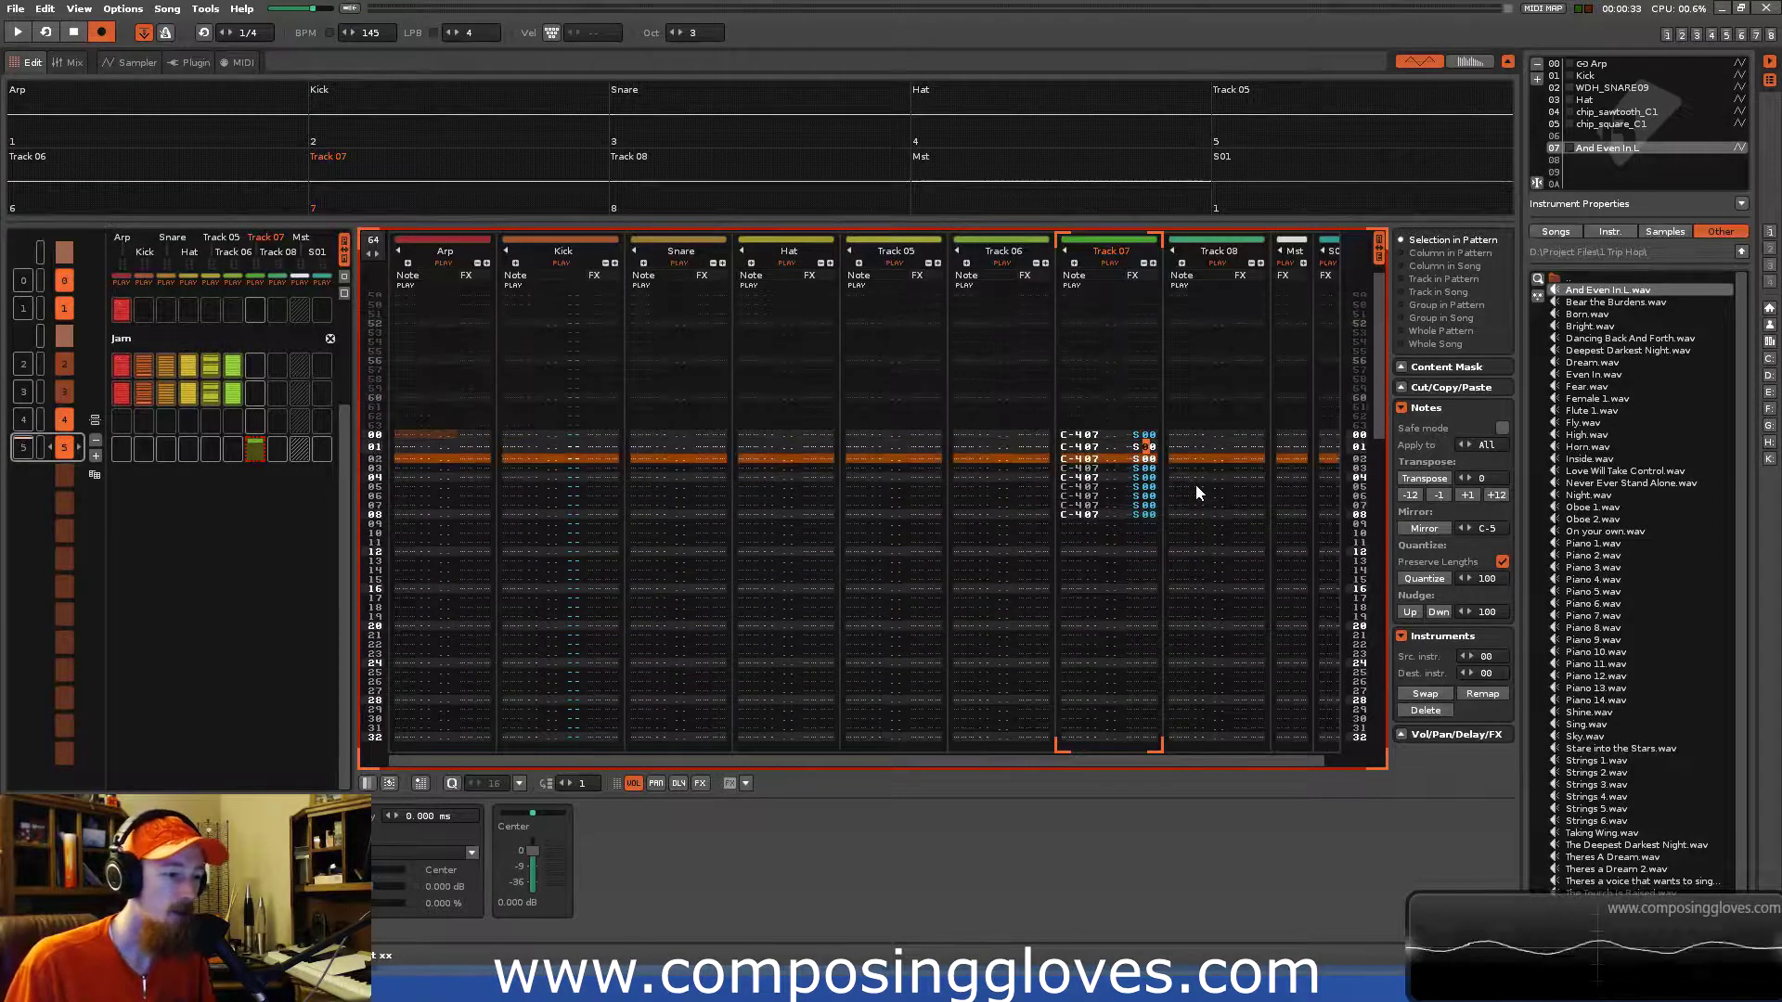
{"action": "key", "text": "Down"}
{"action": "key", "text": "space"}
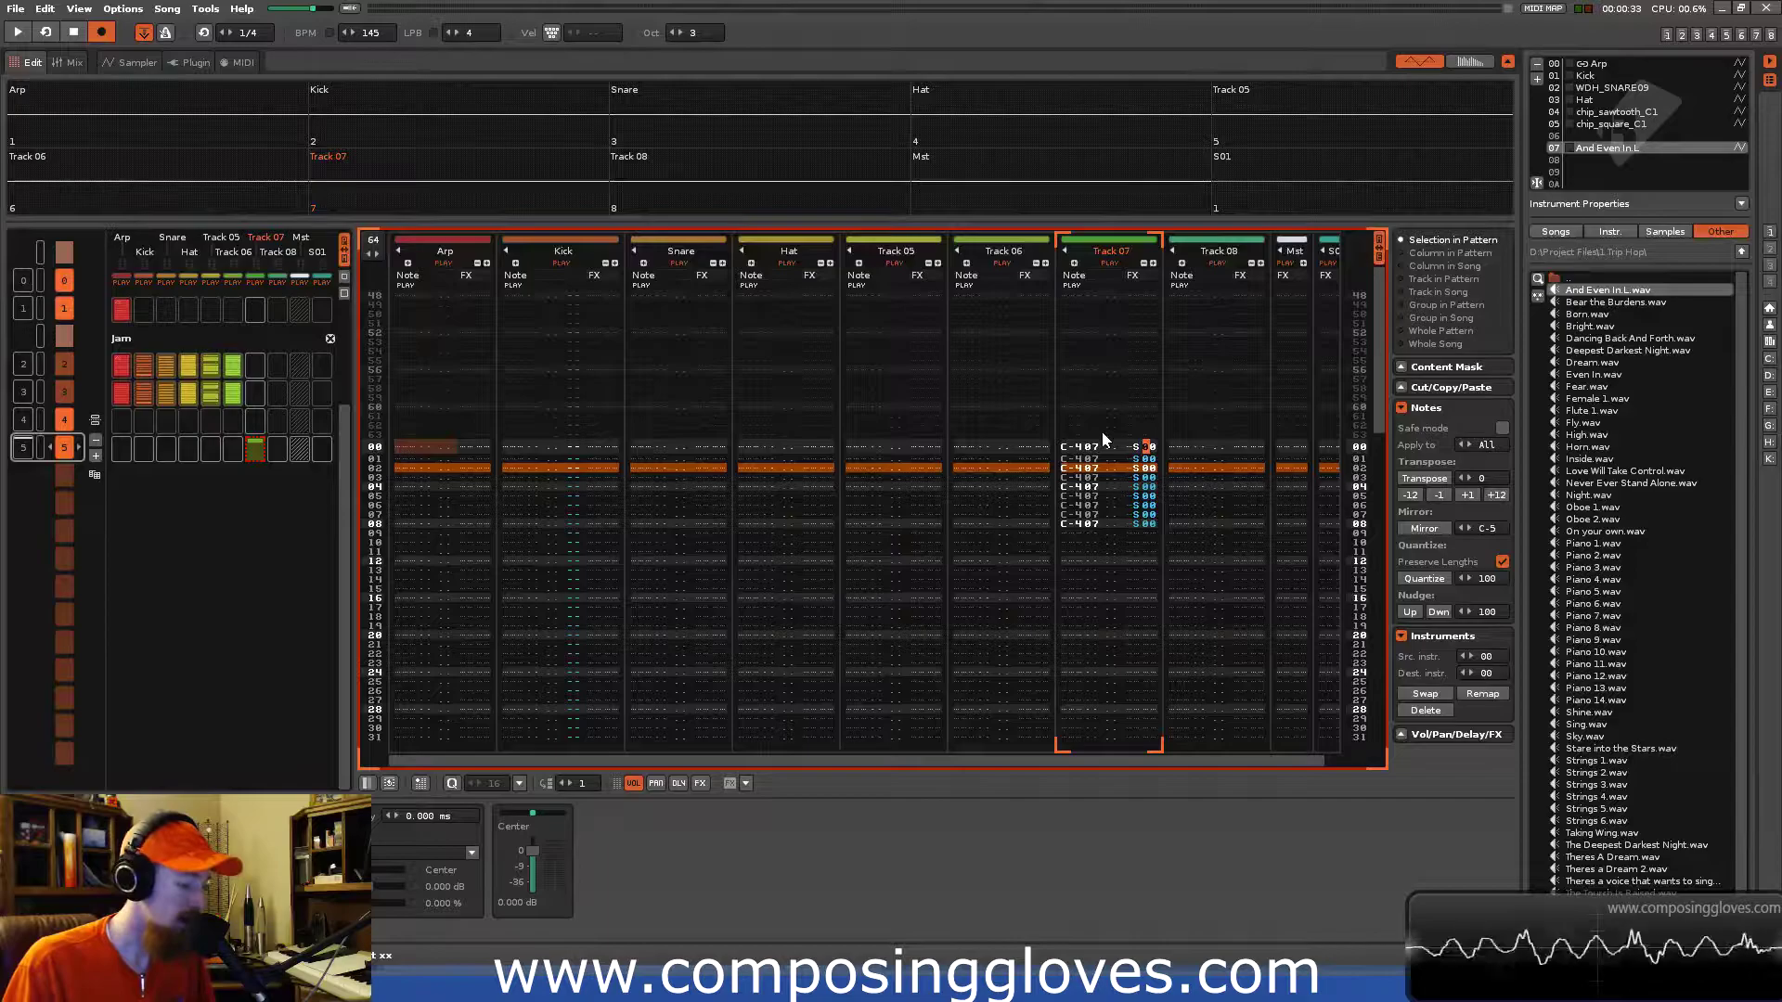
Check the And Even In.L waveform against its ruler, keeping the ruler units at 0S Effect, and return to the pattern.
{"action": "key", "text": "F6"}
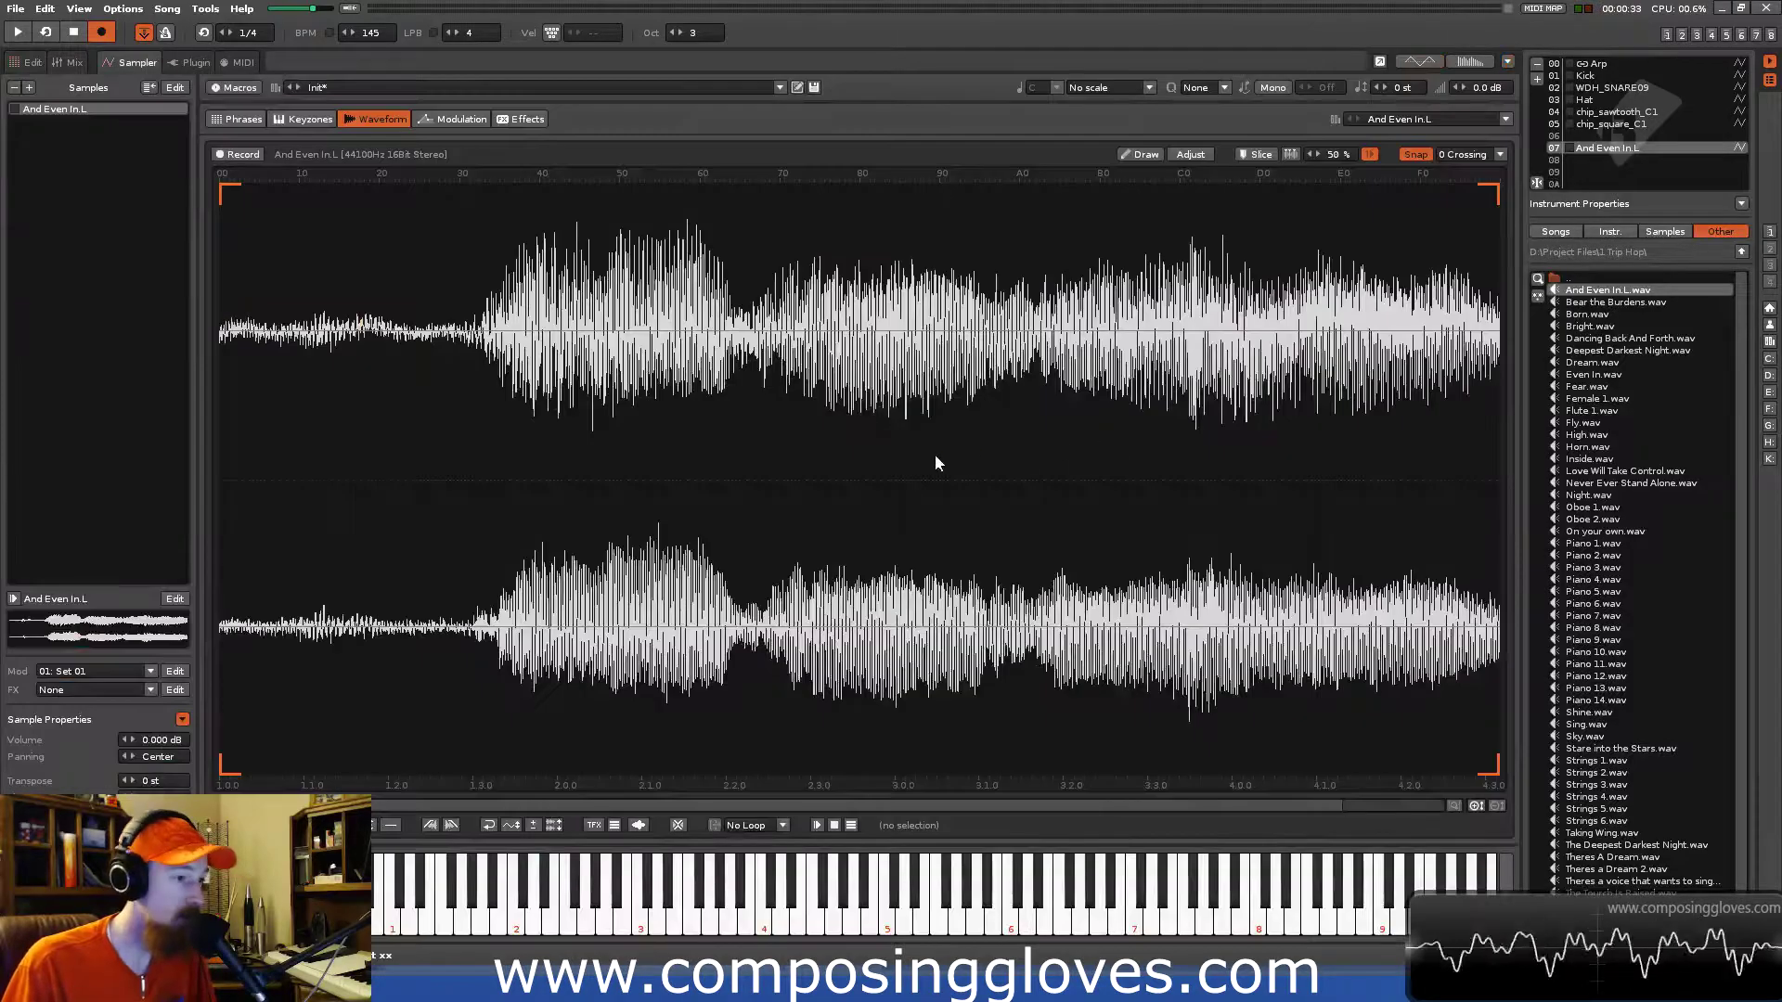
{"action": "right_click", "coordinate": [796, 170]}
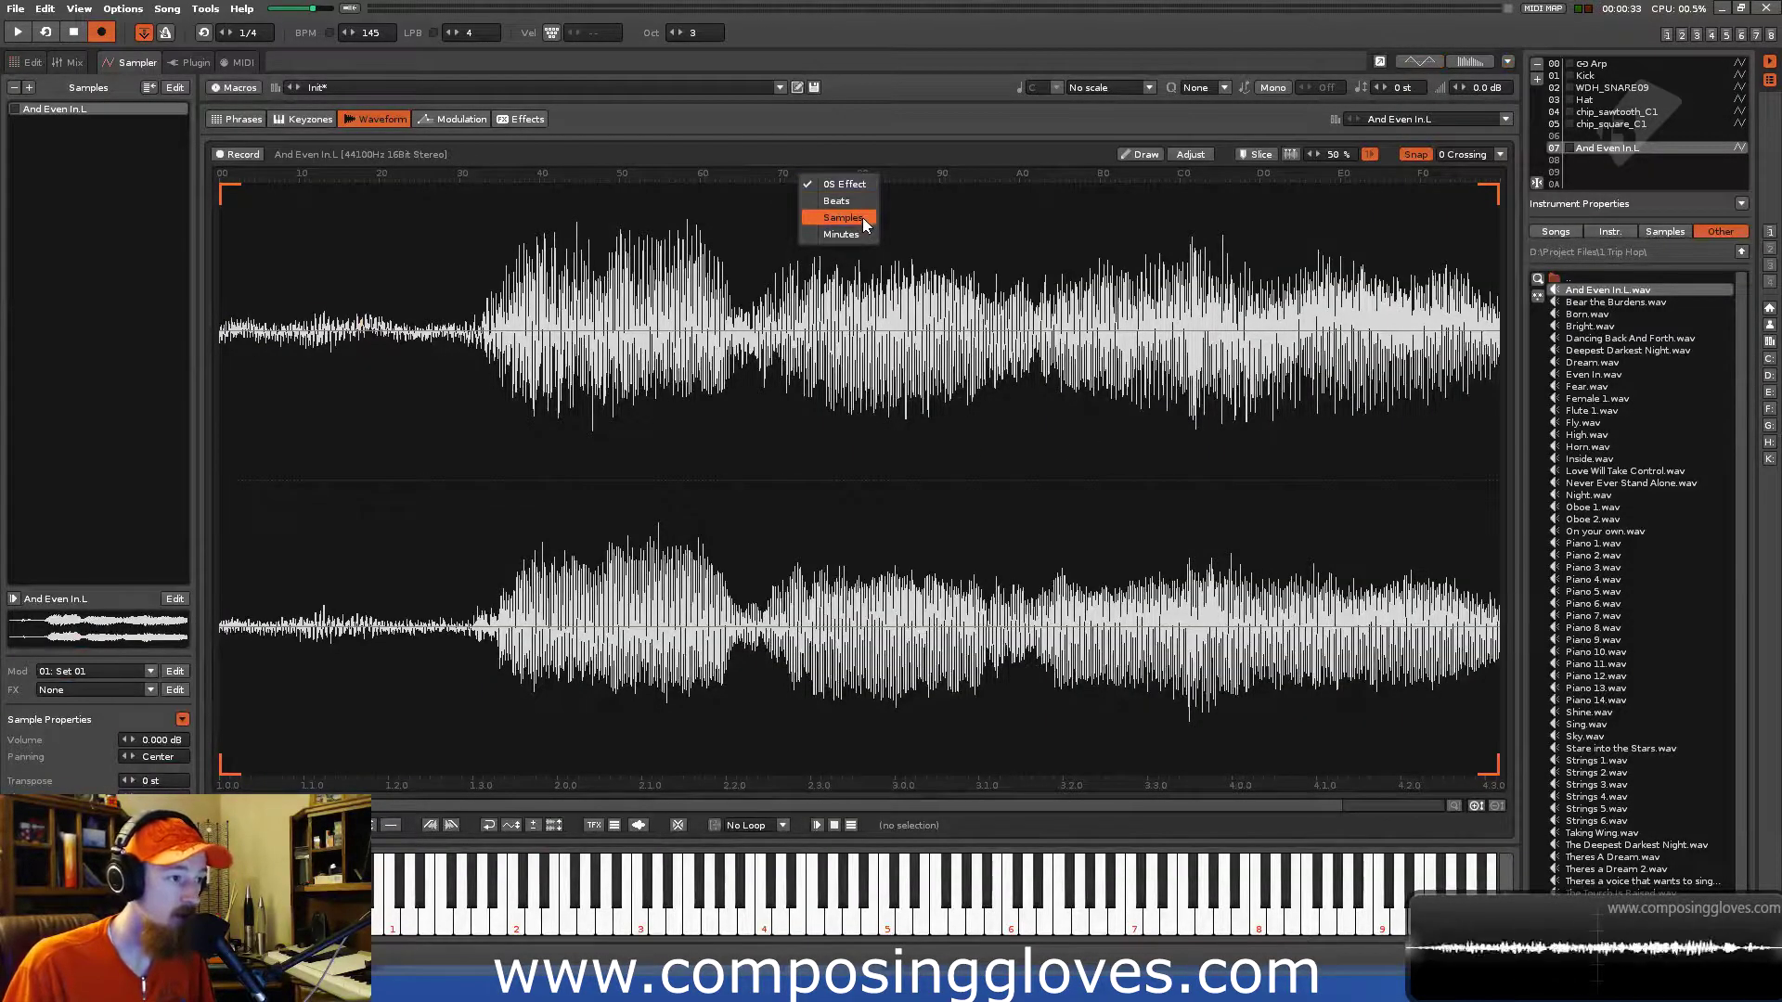
{"action": "left_click", "coordinate": [862, 183]}
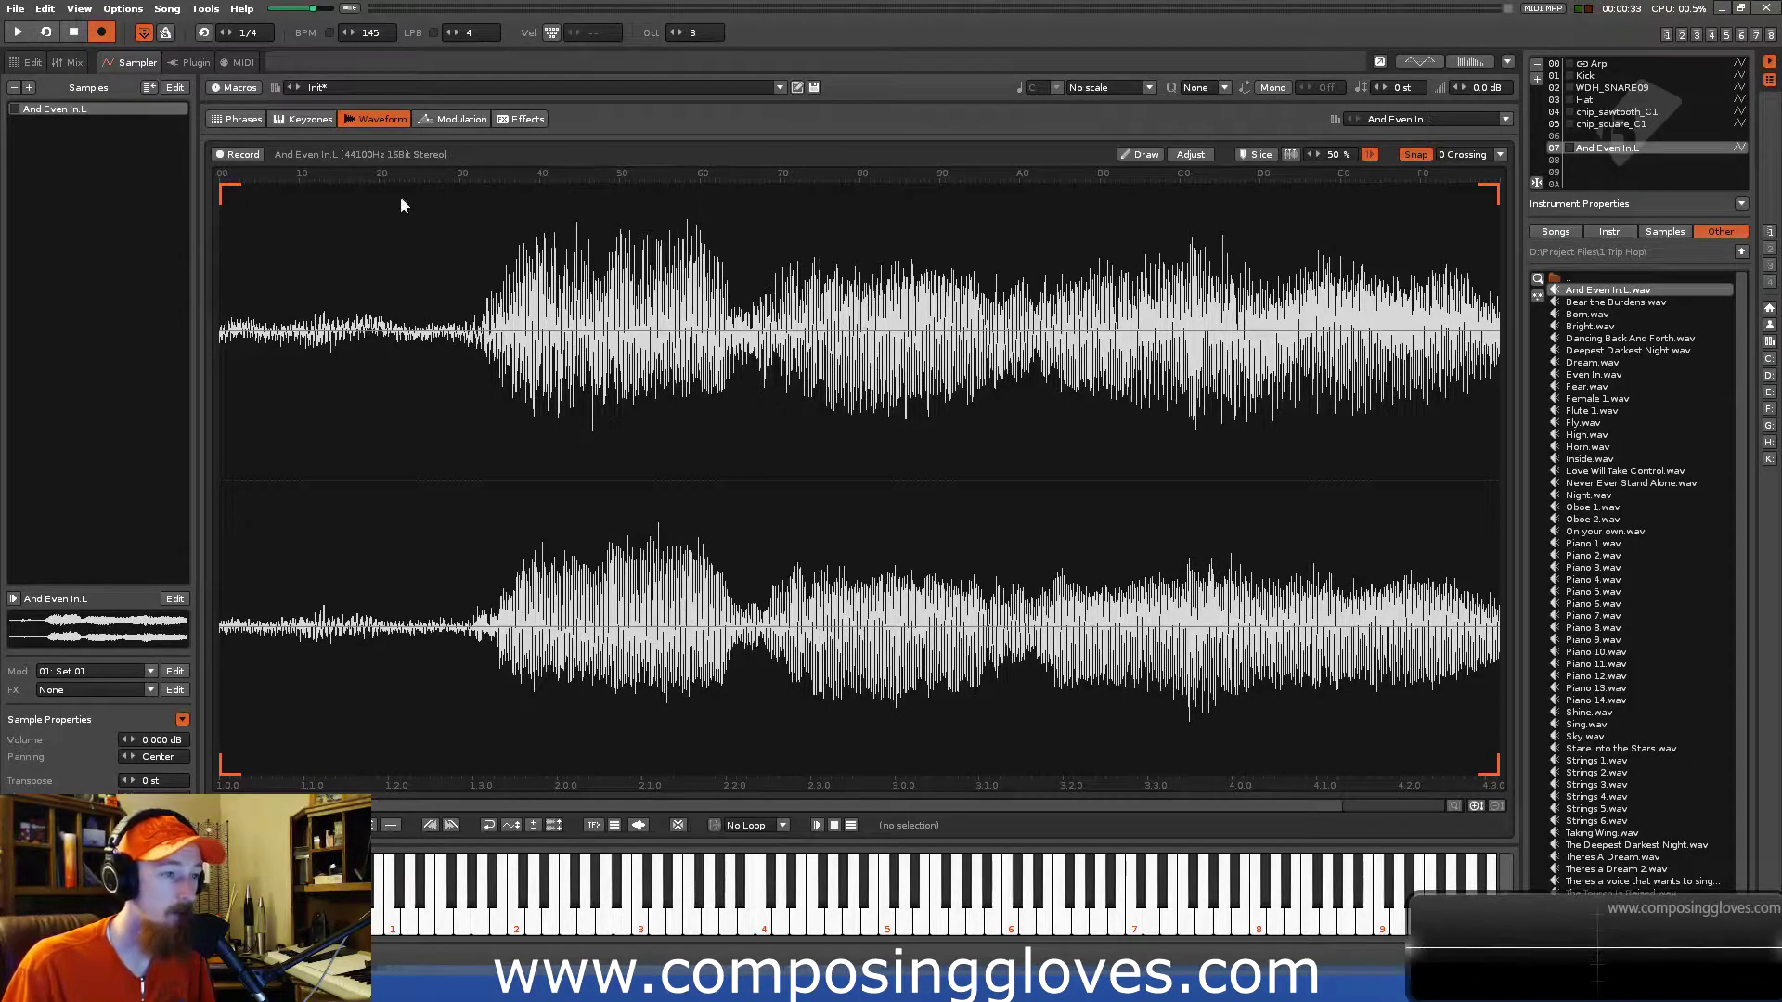
{"action": "left_click", "coordinate": [27, 62]}
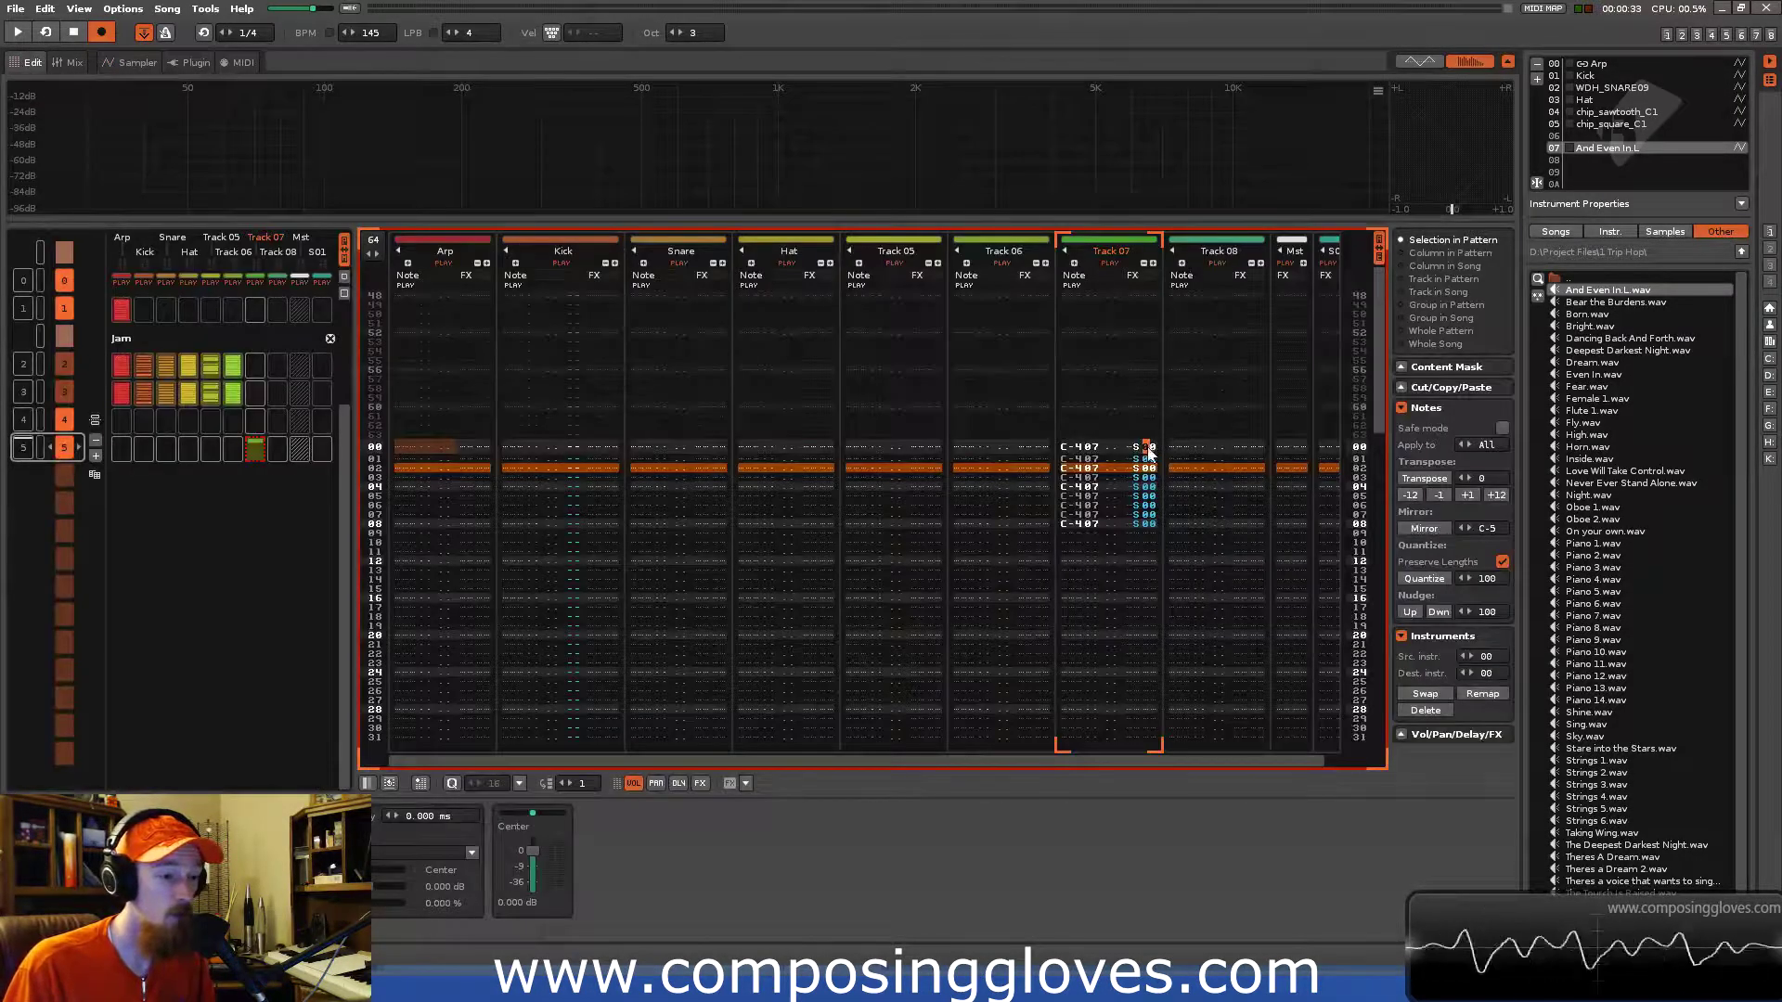
Set the Track 07 effect on row 08 to SC0 and return to row 00.
{"action": "left_click", "coordinate": [1150, 527], "text": "shift"}
{"action": "left_click_drag", "start_coordinate": [1150, 526], "coordinate": [1146, 464]}
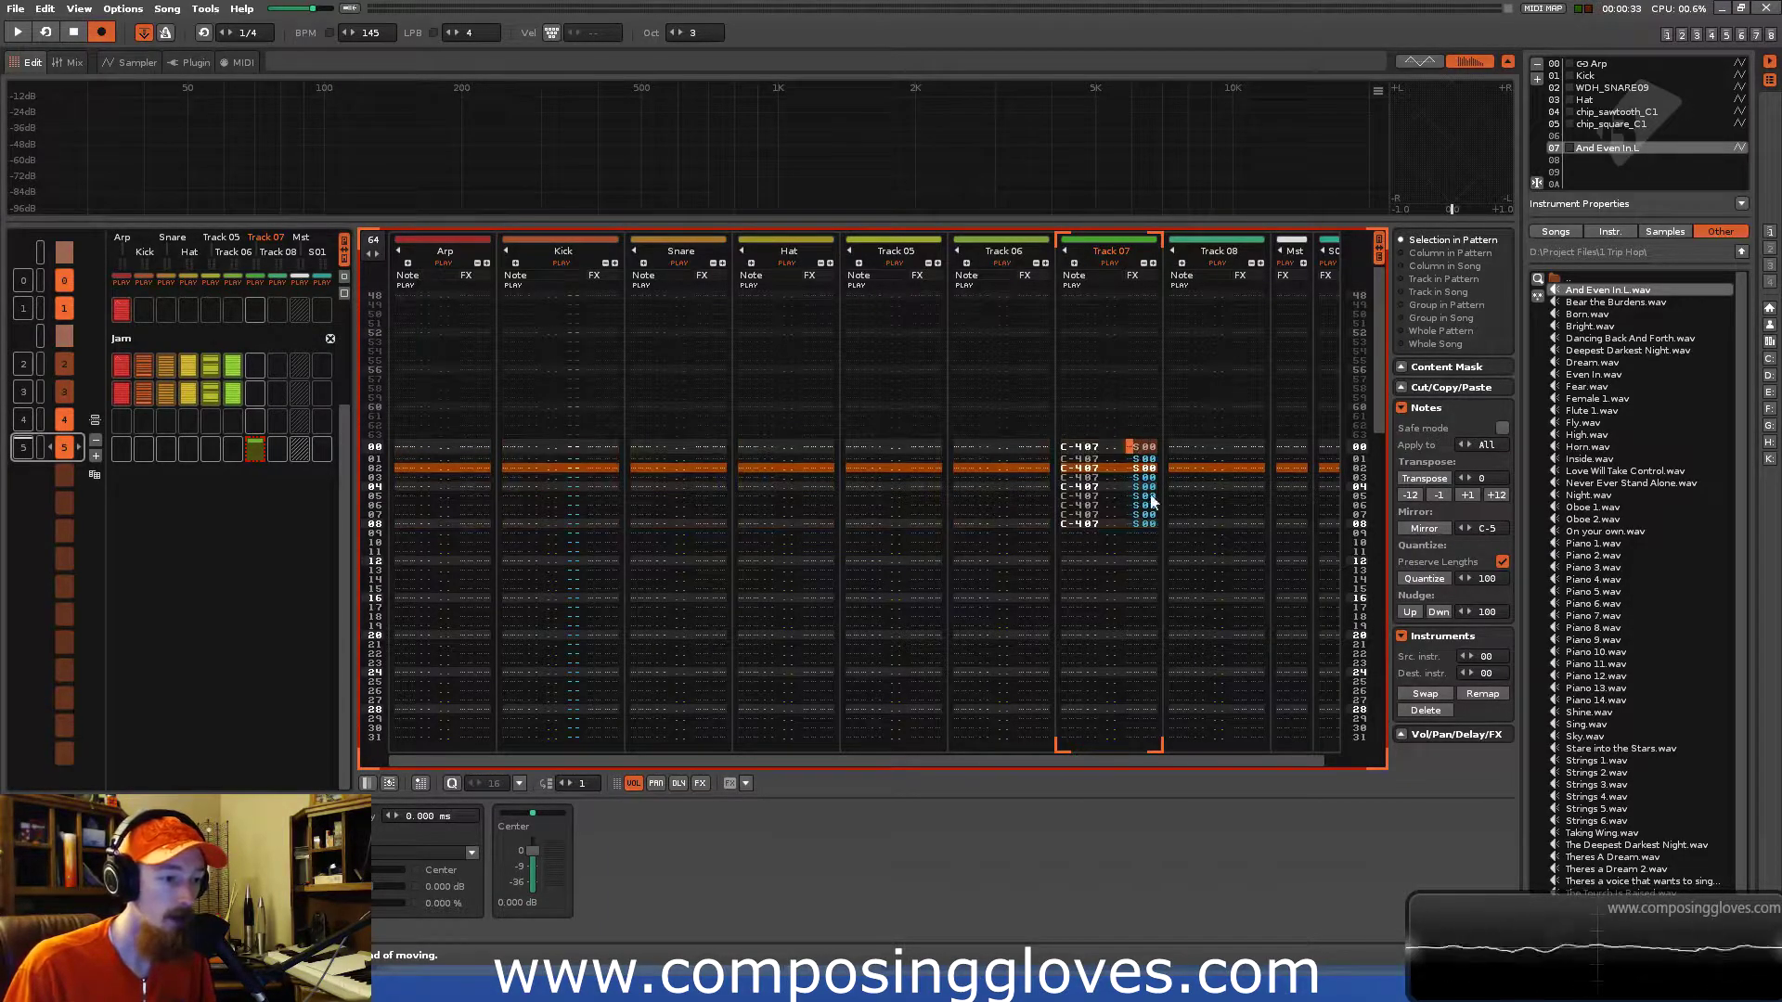
{"action": "left_click", "coordinate": [1144, 524]}
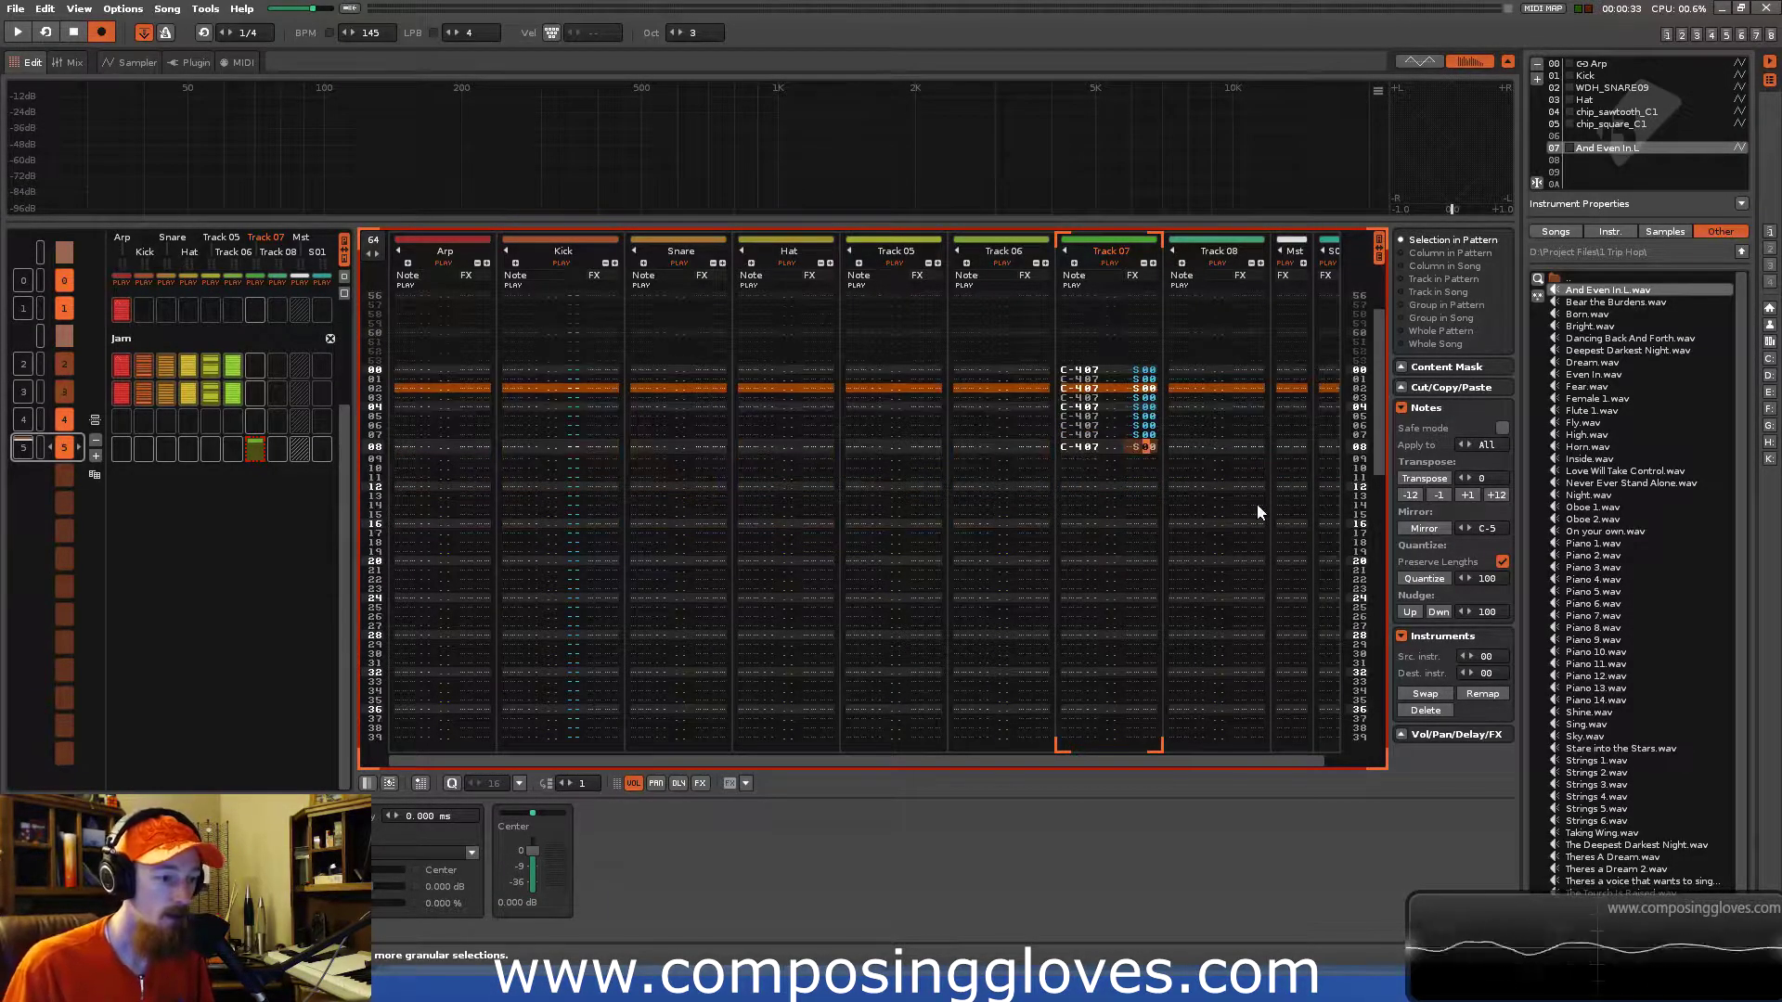
{"action": "key", "text": "Up"}
{"action": "key", "text": "Up"}
{"action": "key", "text": "Up"}
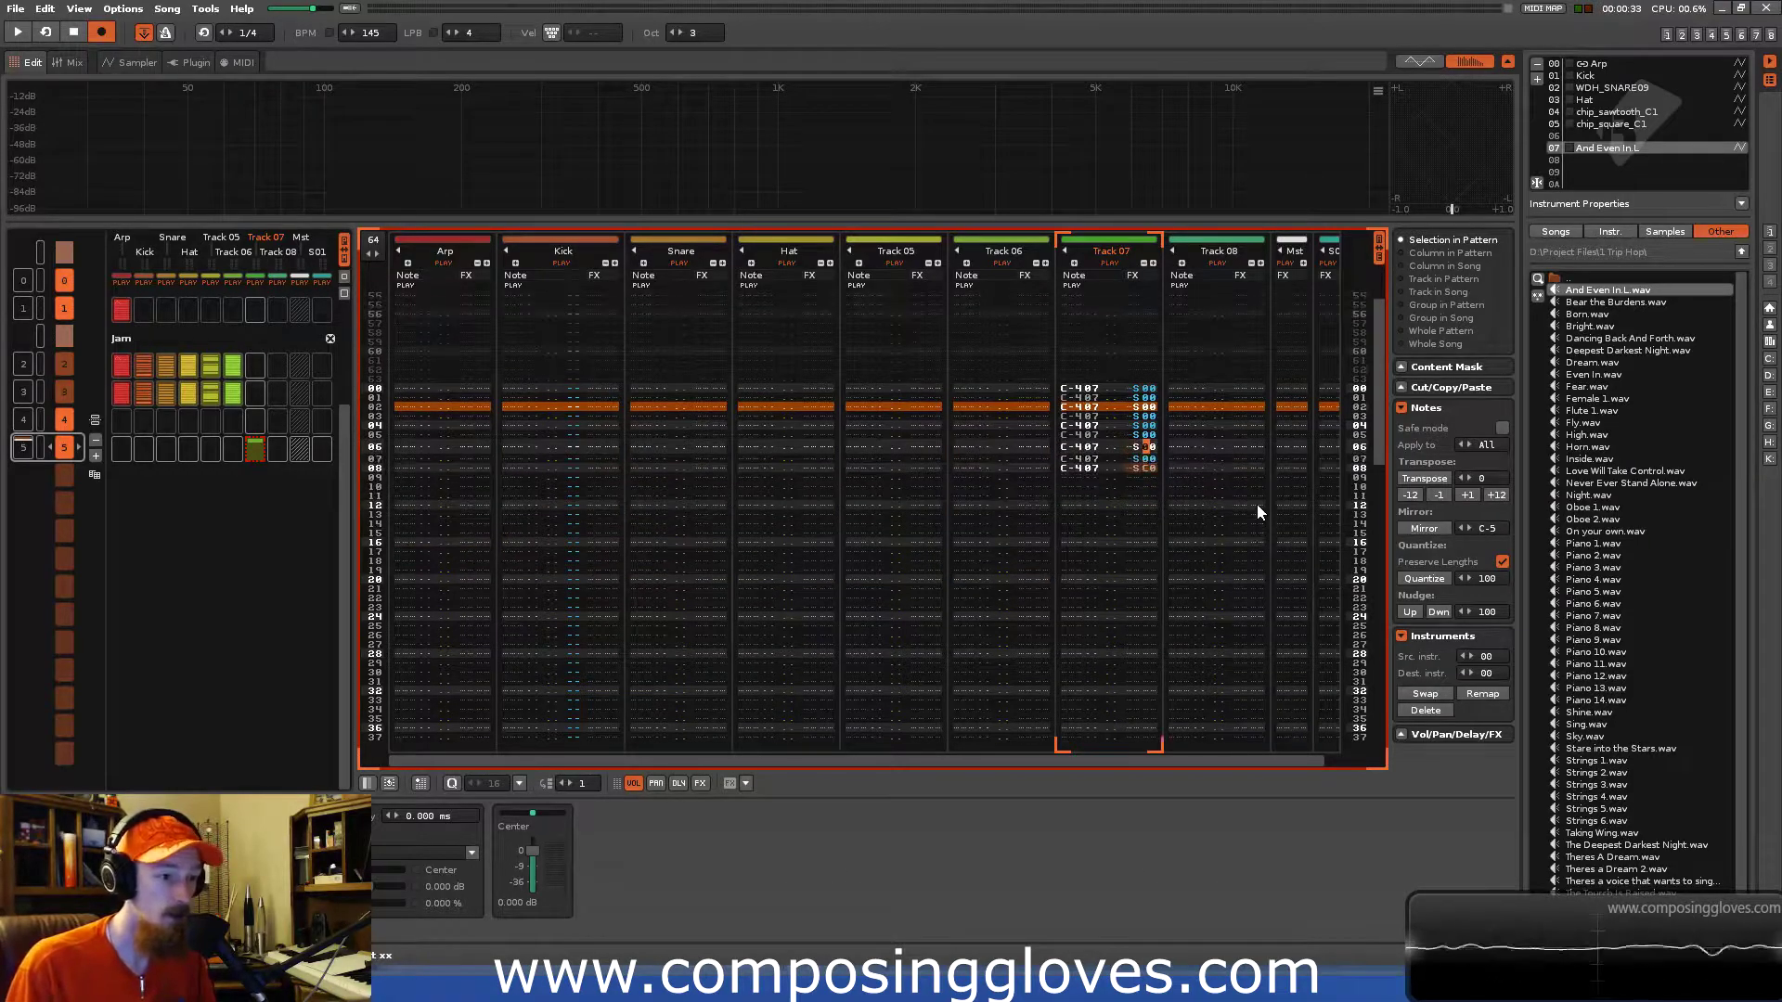
{"action": "key", "text": "Up"}
{"action": "key", "text": "Up"}
{"action": "key", "text": "Up"}
{"action": "key", "text": "Up"}
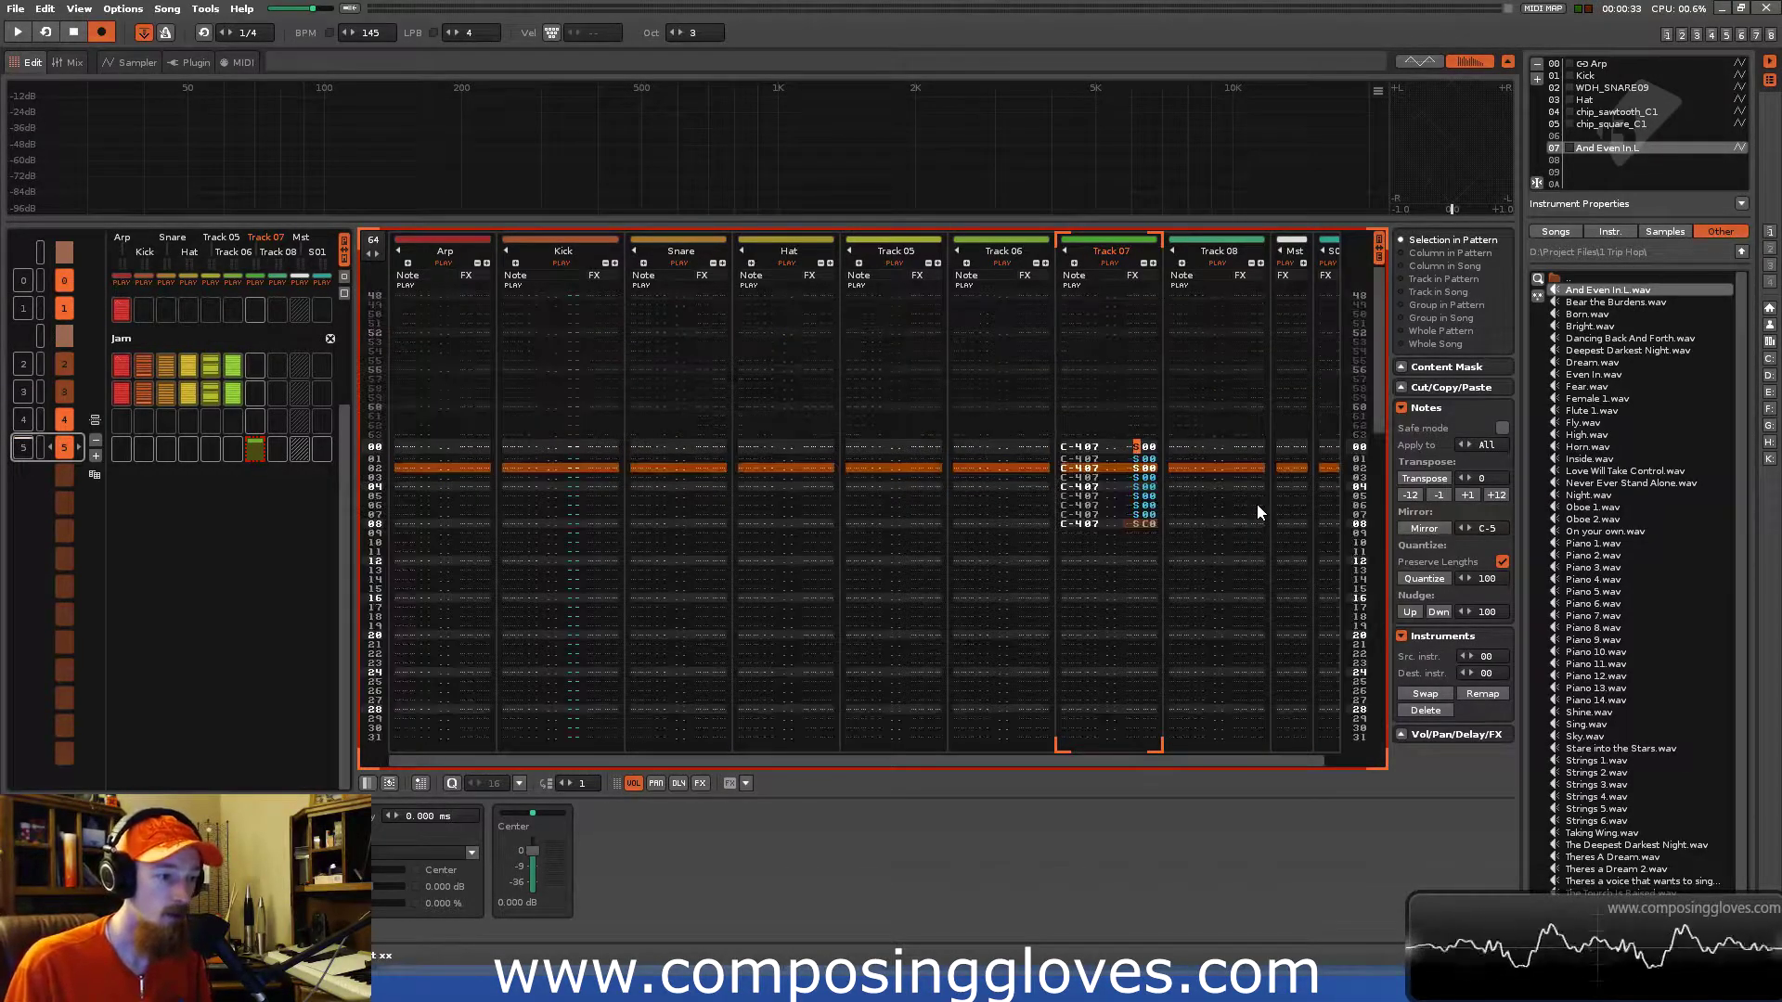
Interpolate the Track 07 sample offsets from S00 on row 00 to SC0 on row 08 and play them back.
{"action": "key", "text": "shift+Down"}
{"action": "key", "text": "shift+Down"}
{"action": "key", "text": "shift+Down"}
{"action": "key", "text": "shift+Down"}
{"action": "key", "text": "shift+Down"}
{"action": "key", "text": "shift+Down"}
{"action": "key", "text": "shift+Down"}
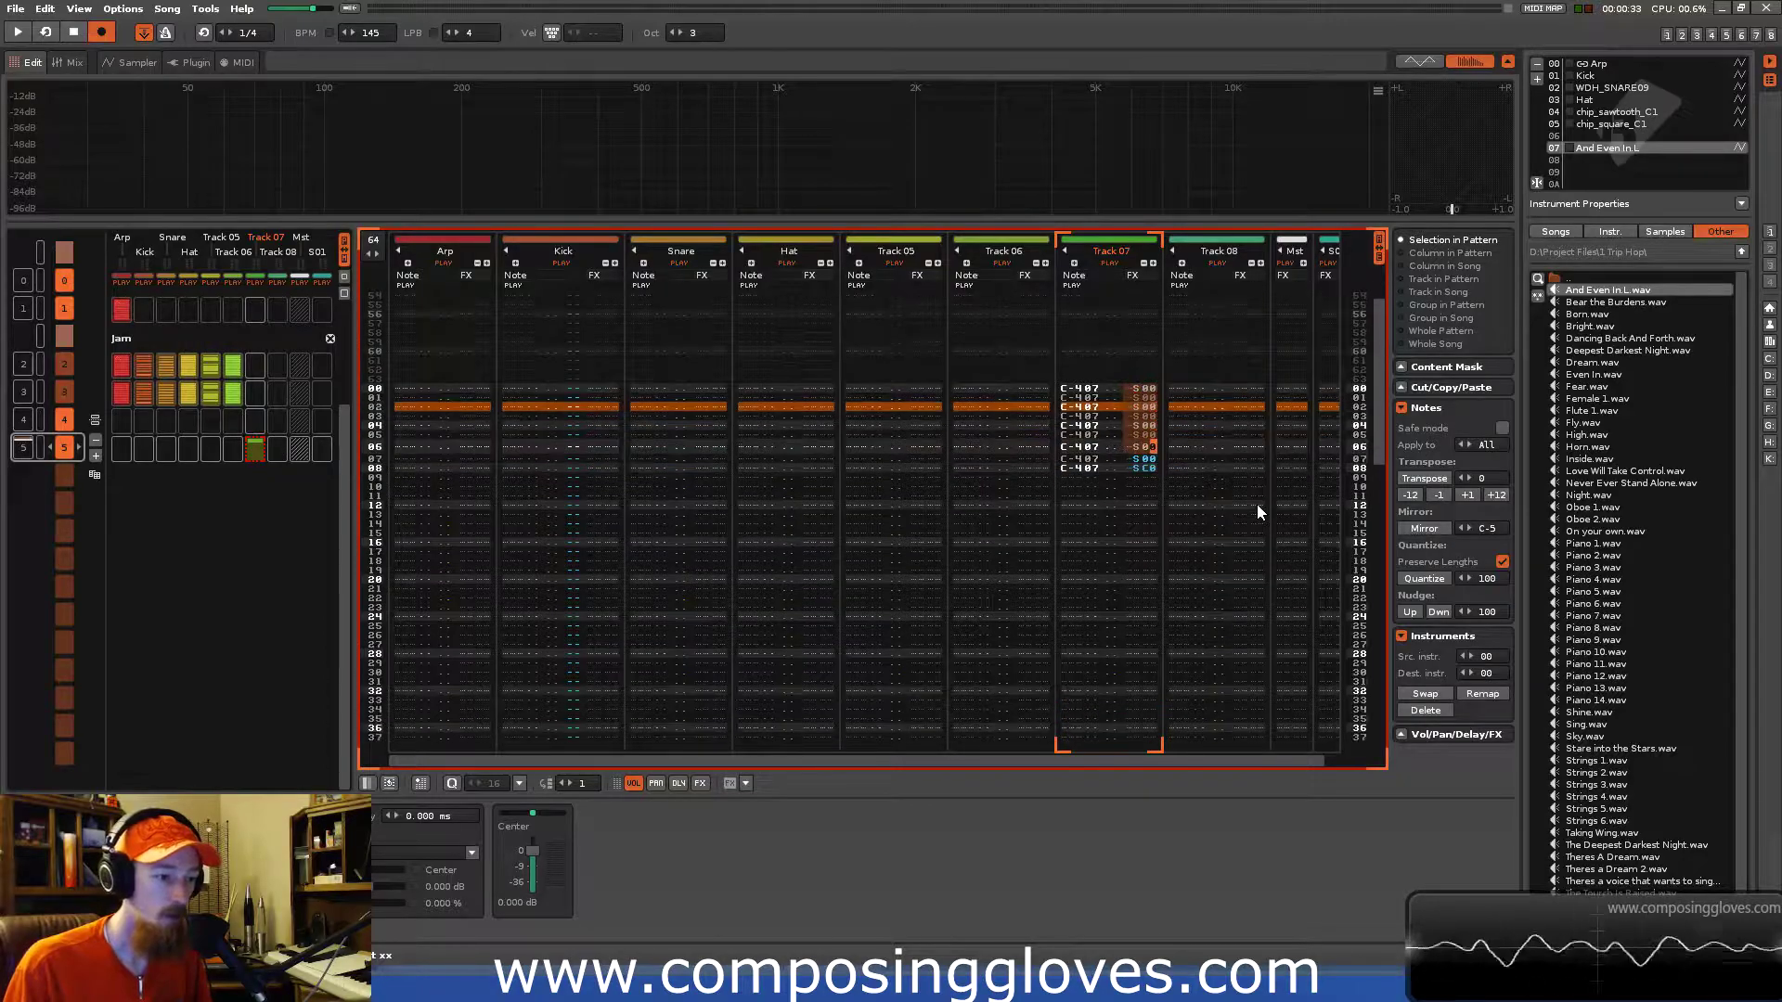
{"action": "key", "text": "shift+Right"}
{"action": "key", "text": "shift+Right"}
{"action": "key", "text": "space"}
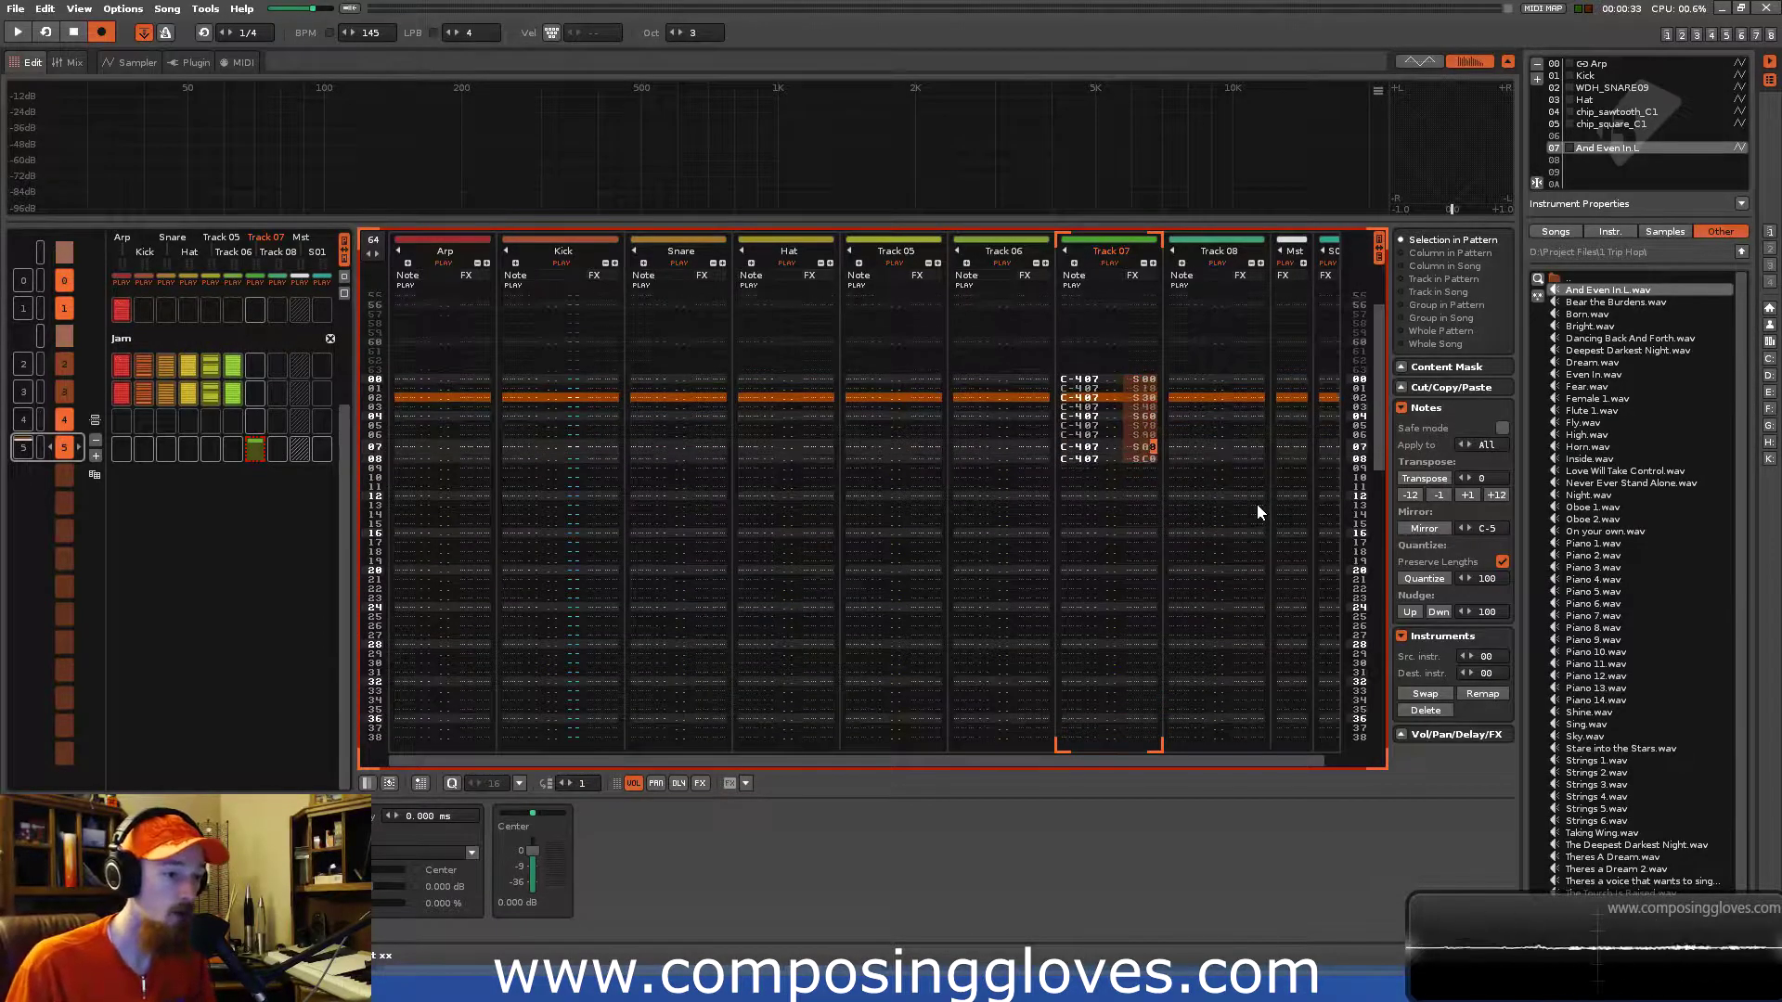
{"action": "key", "text": "space"}
{"action": "key", "text": "space"}
{"action": "key", "text": "space"}
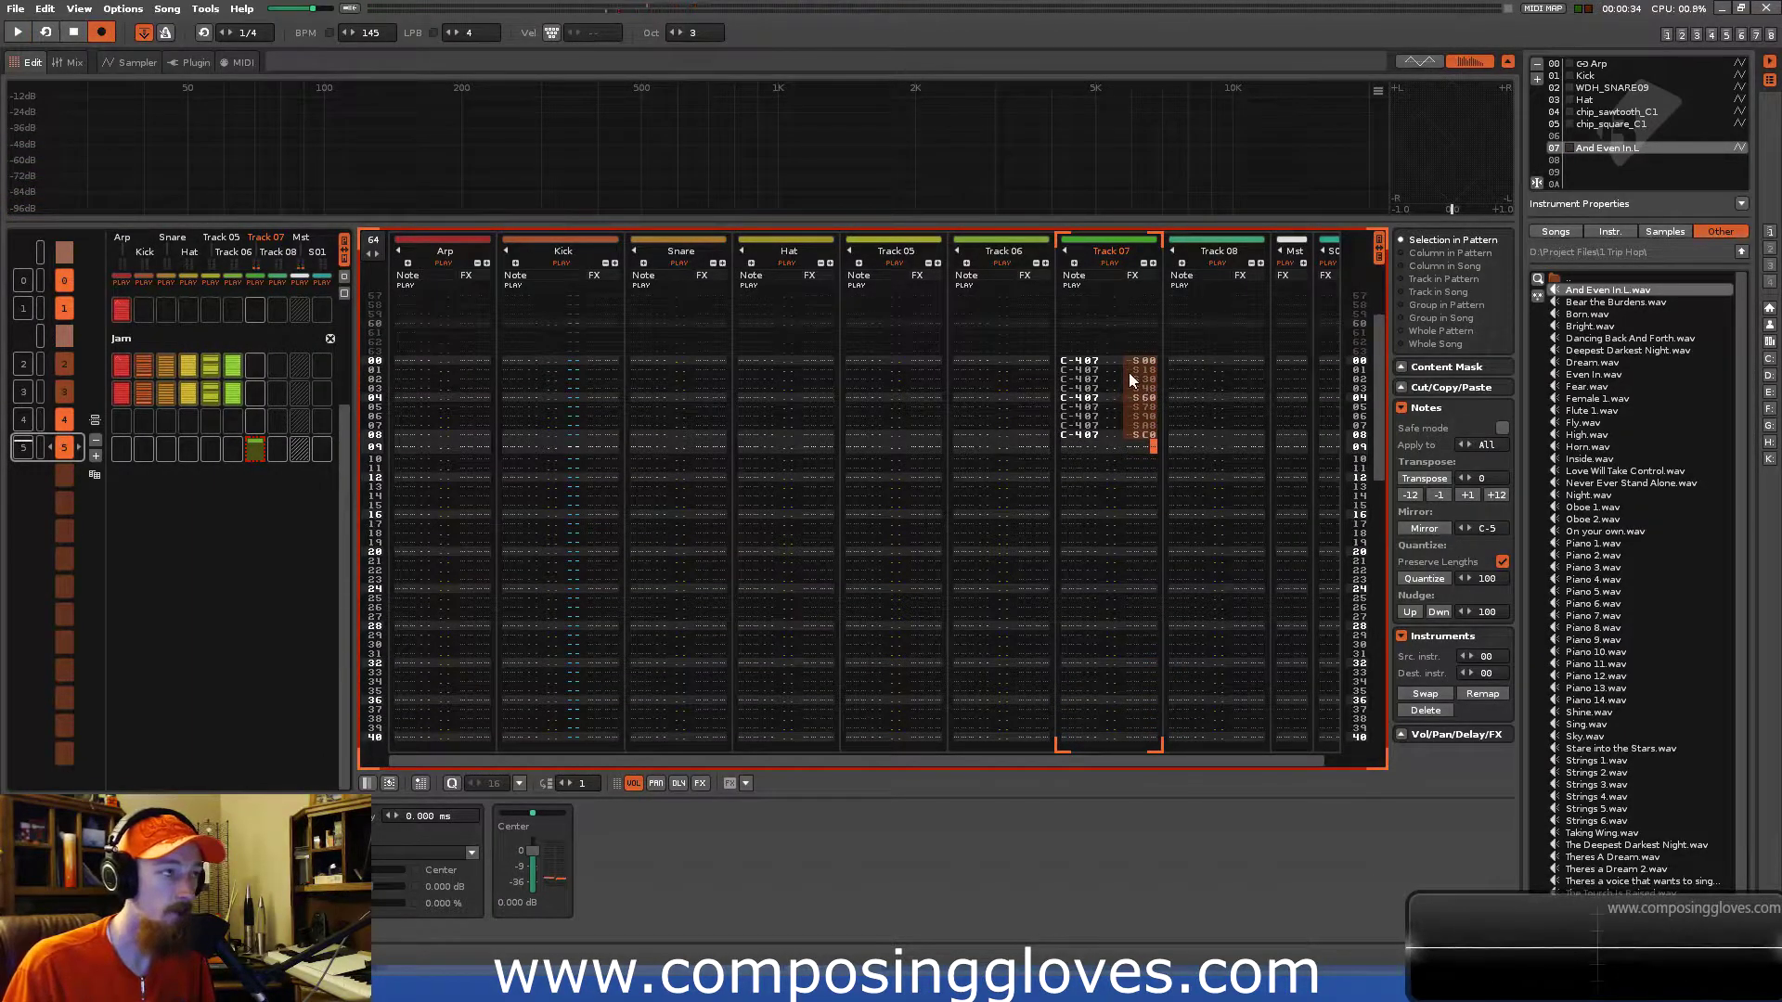
Copy the Track 07 notes and sample offsets from rows 00 to 08 and paste them starting at row 09.
{"action": "left_click", "coordinate": [1079, 362]}
{"action": "key", "text": "shift+Down"}
{"action": "key", "text": "shift+Down"}
{"action": "key", "text": "shift+Down"}
{"action": "key", "text": "shift+Down"}
{"action": "key", "text": "shift+Down"}
{"action": "key", "text": "shift+Down"}
{"action": "key", "text": "shift+Down"}
{"action": "key", "text": "shift+Down"}
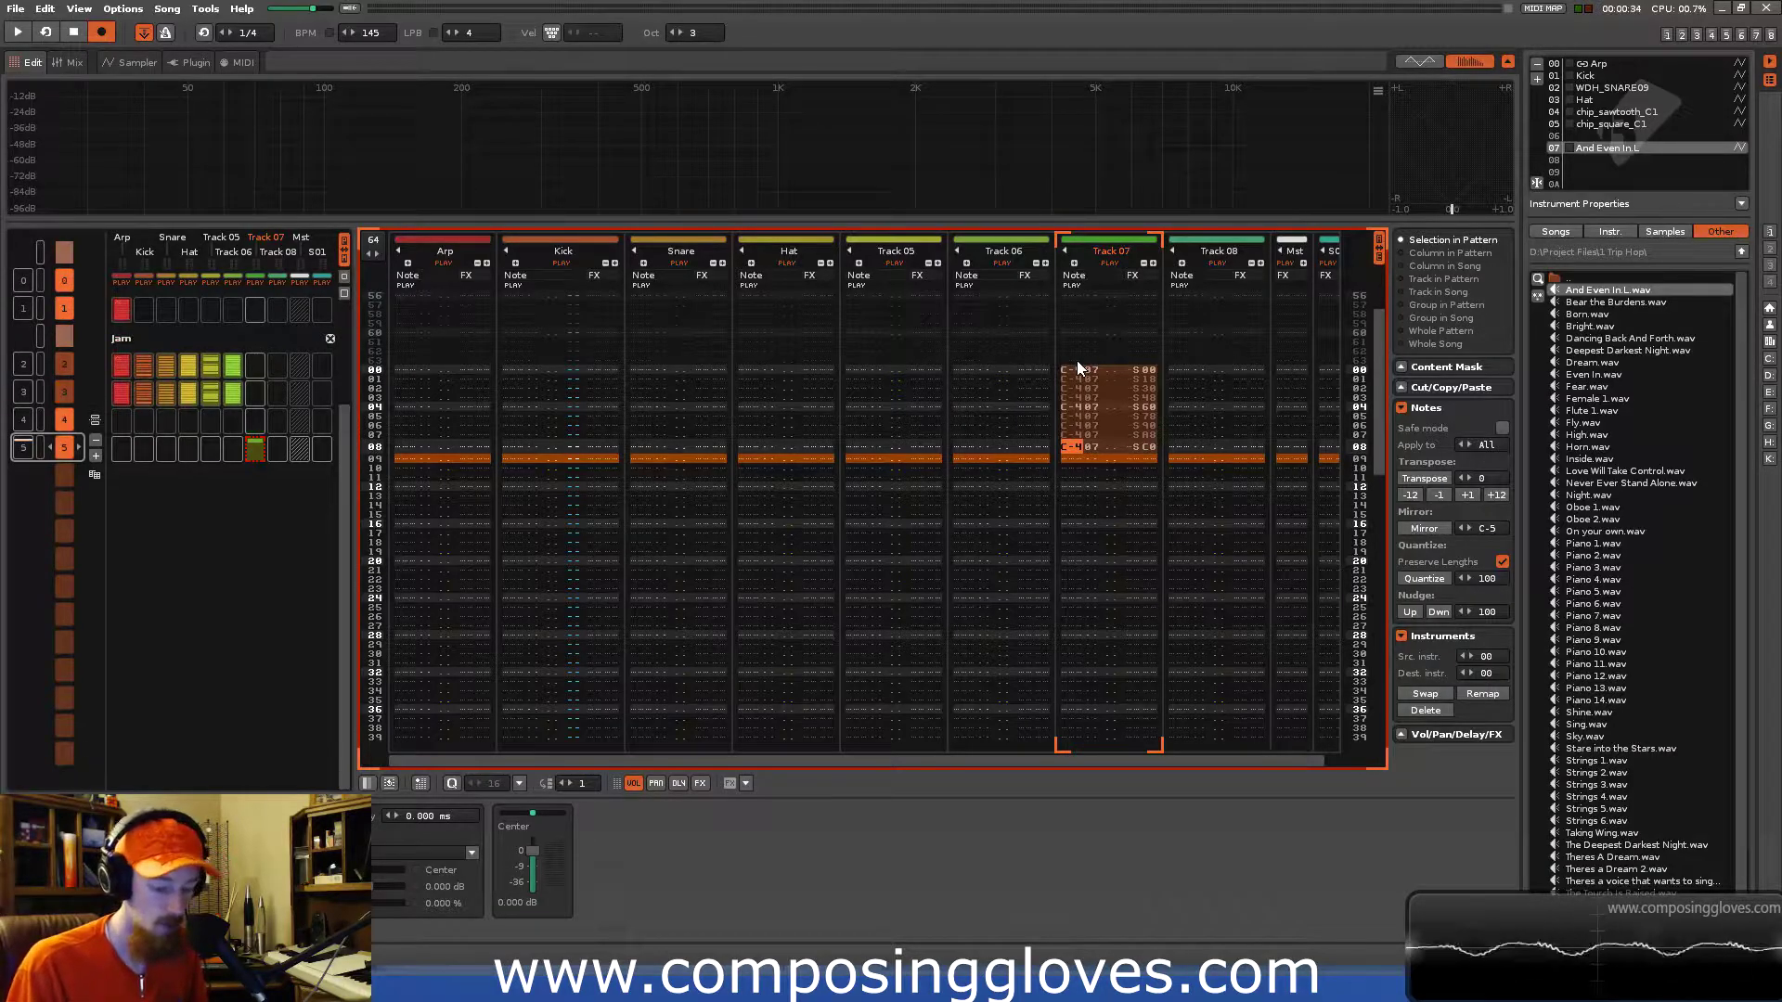
{"action": "key", "text": "ctrl+v"}
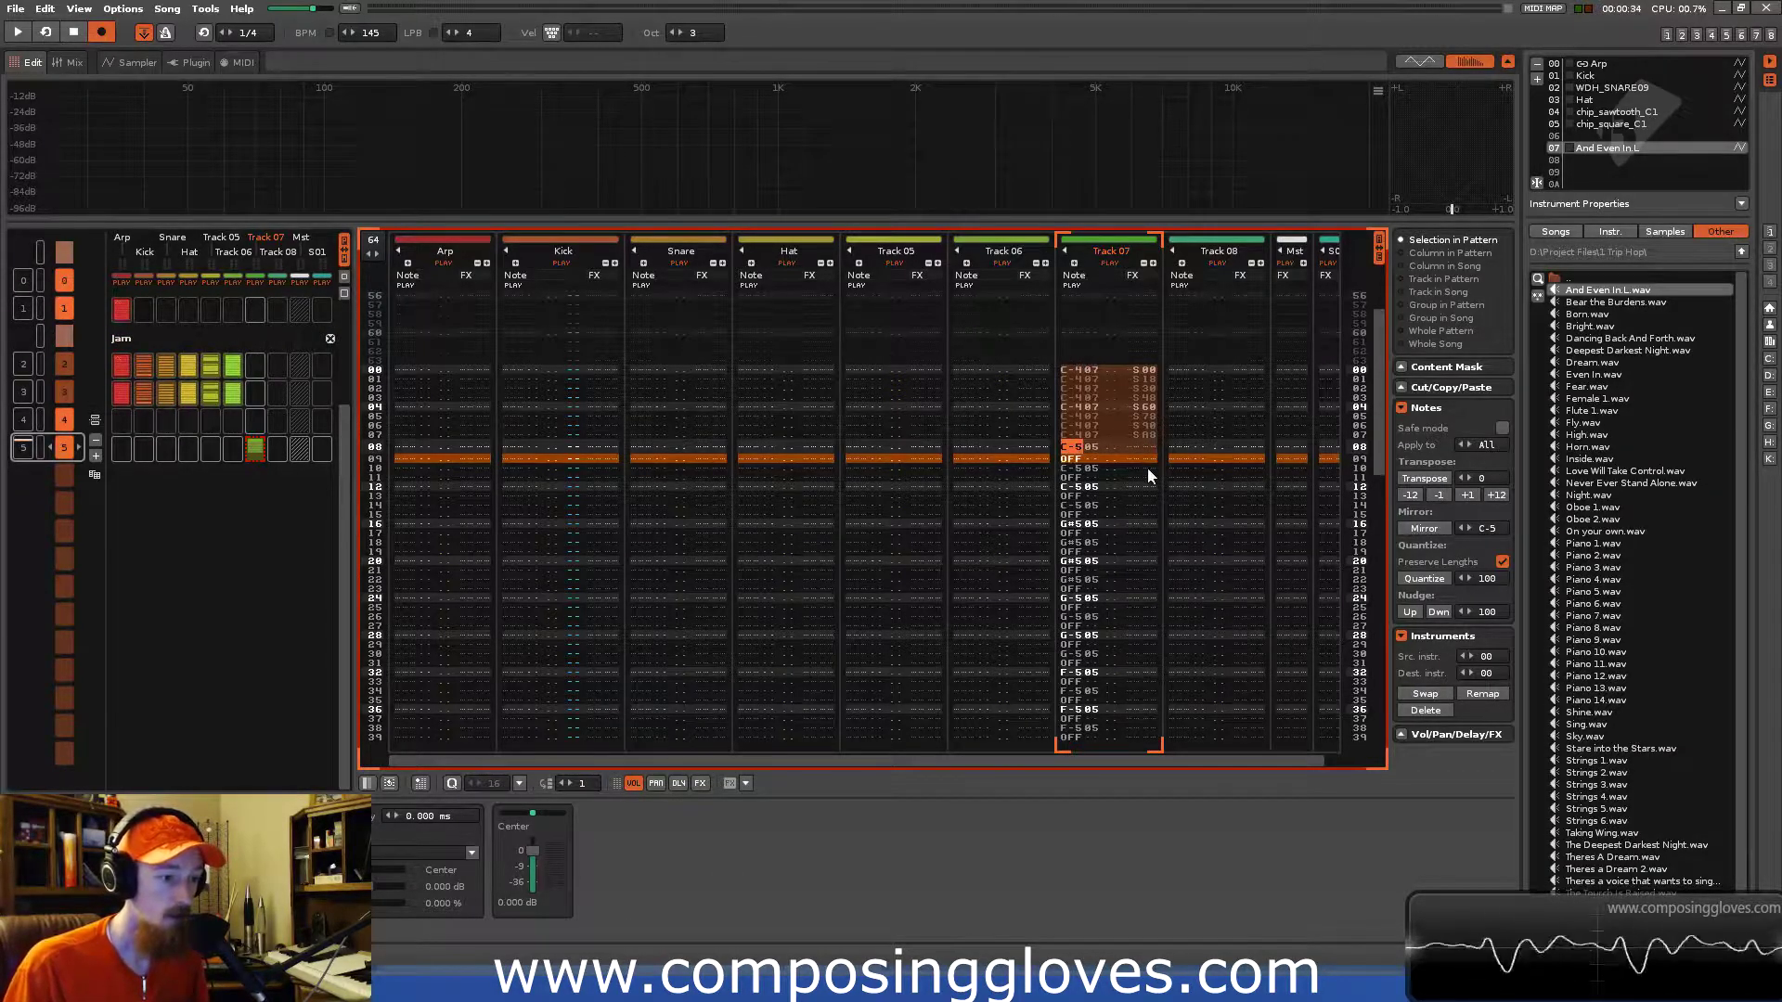
{"action": "key", "text": "ctrl+z"}
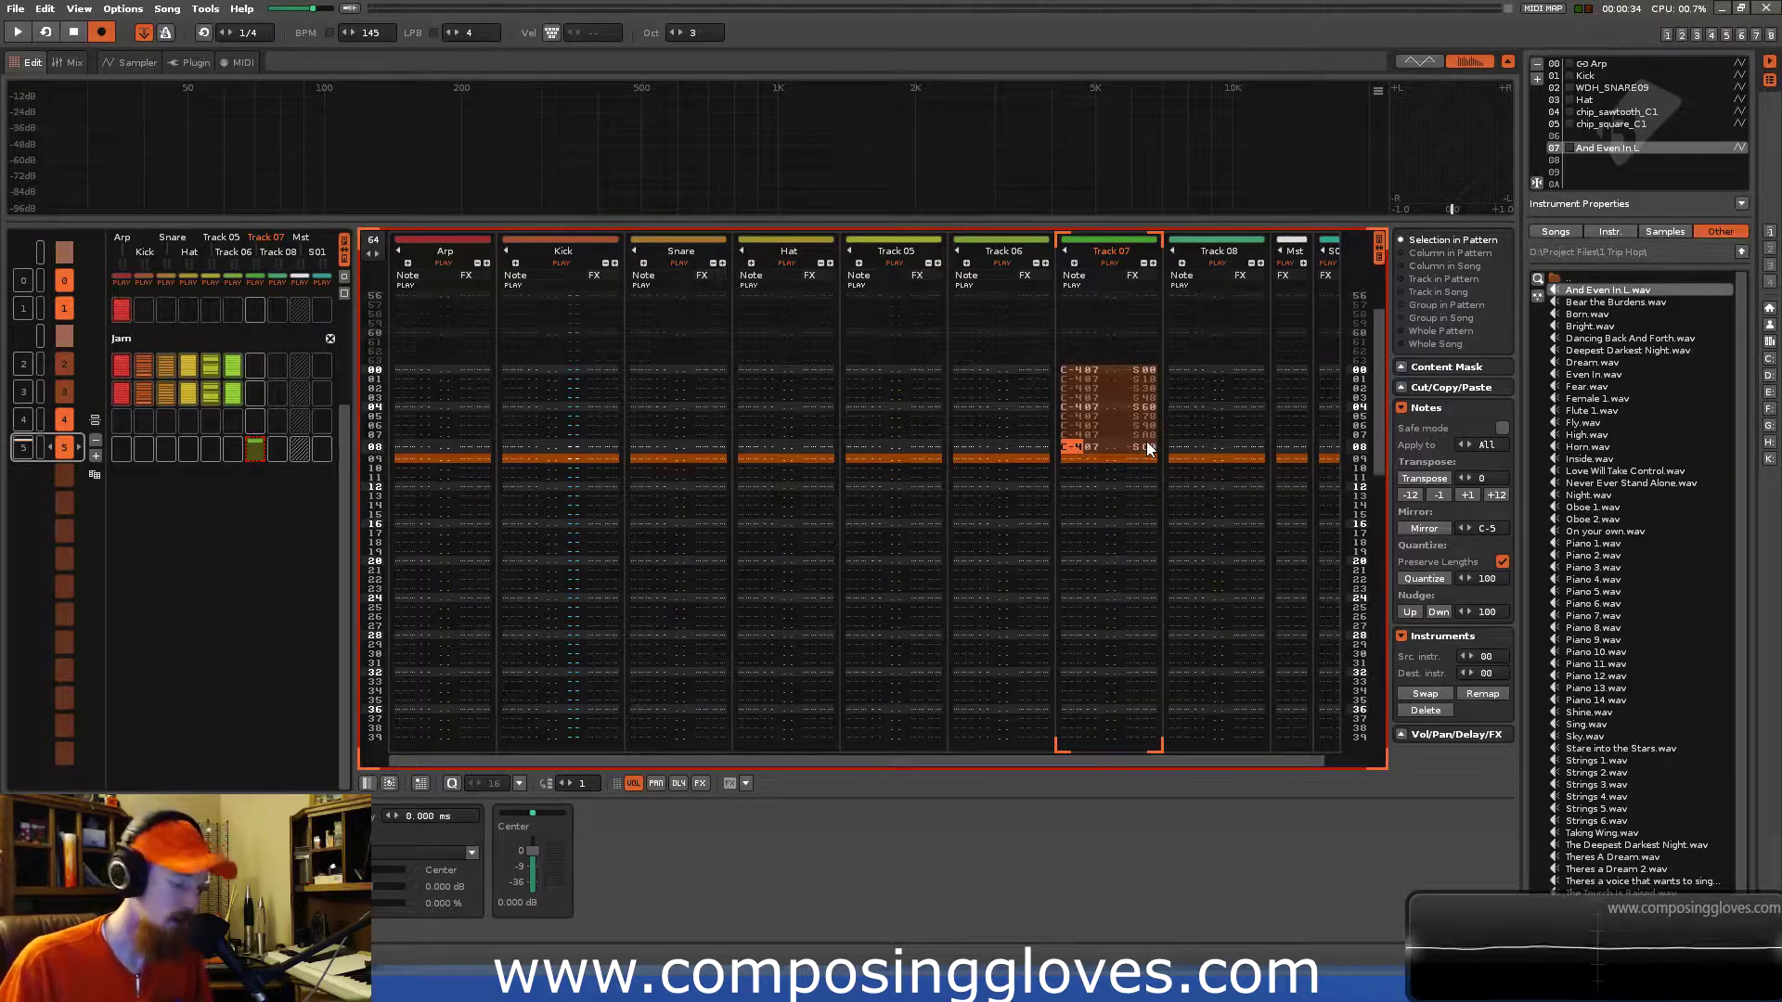
{"action": "key", "text": "ctrl+v"}
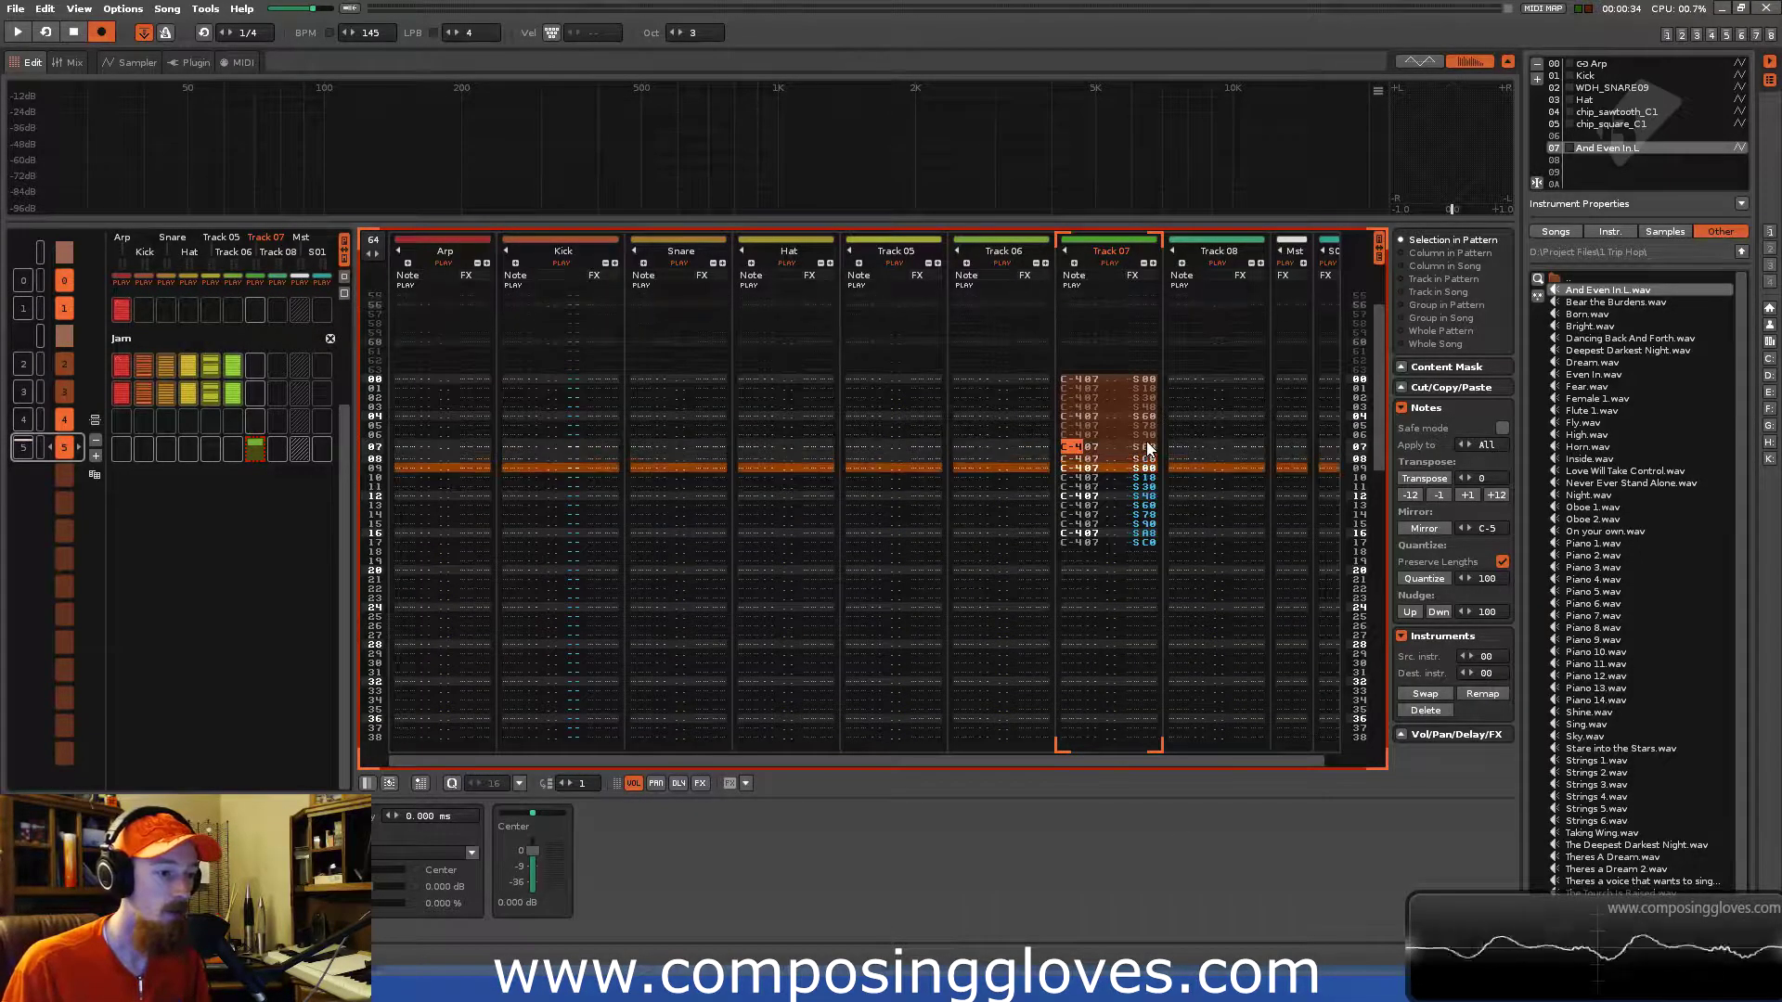
Copy Track 07 rows 00 to 16 and paste the block repeatedly from row 17 until it fills the pattern to row 63.
{"action": "scroll", "coordinate": [1147, 448], "scroll_direction": "up", "scroll_amount": 1}
{"action": "key", "text": "shift+Page_Down"}
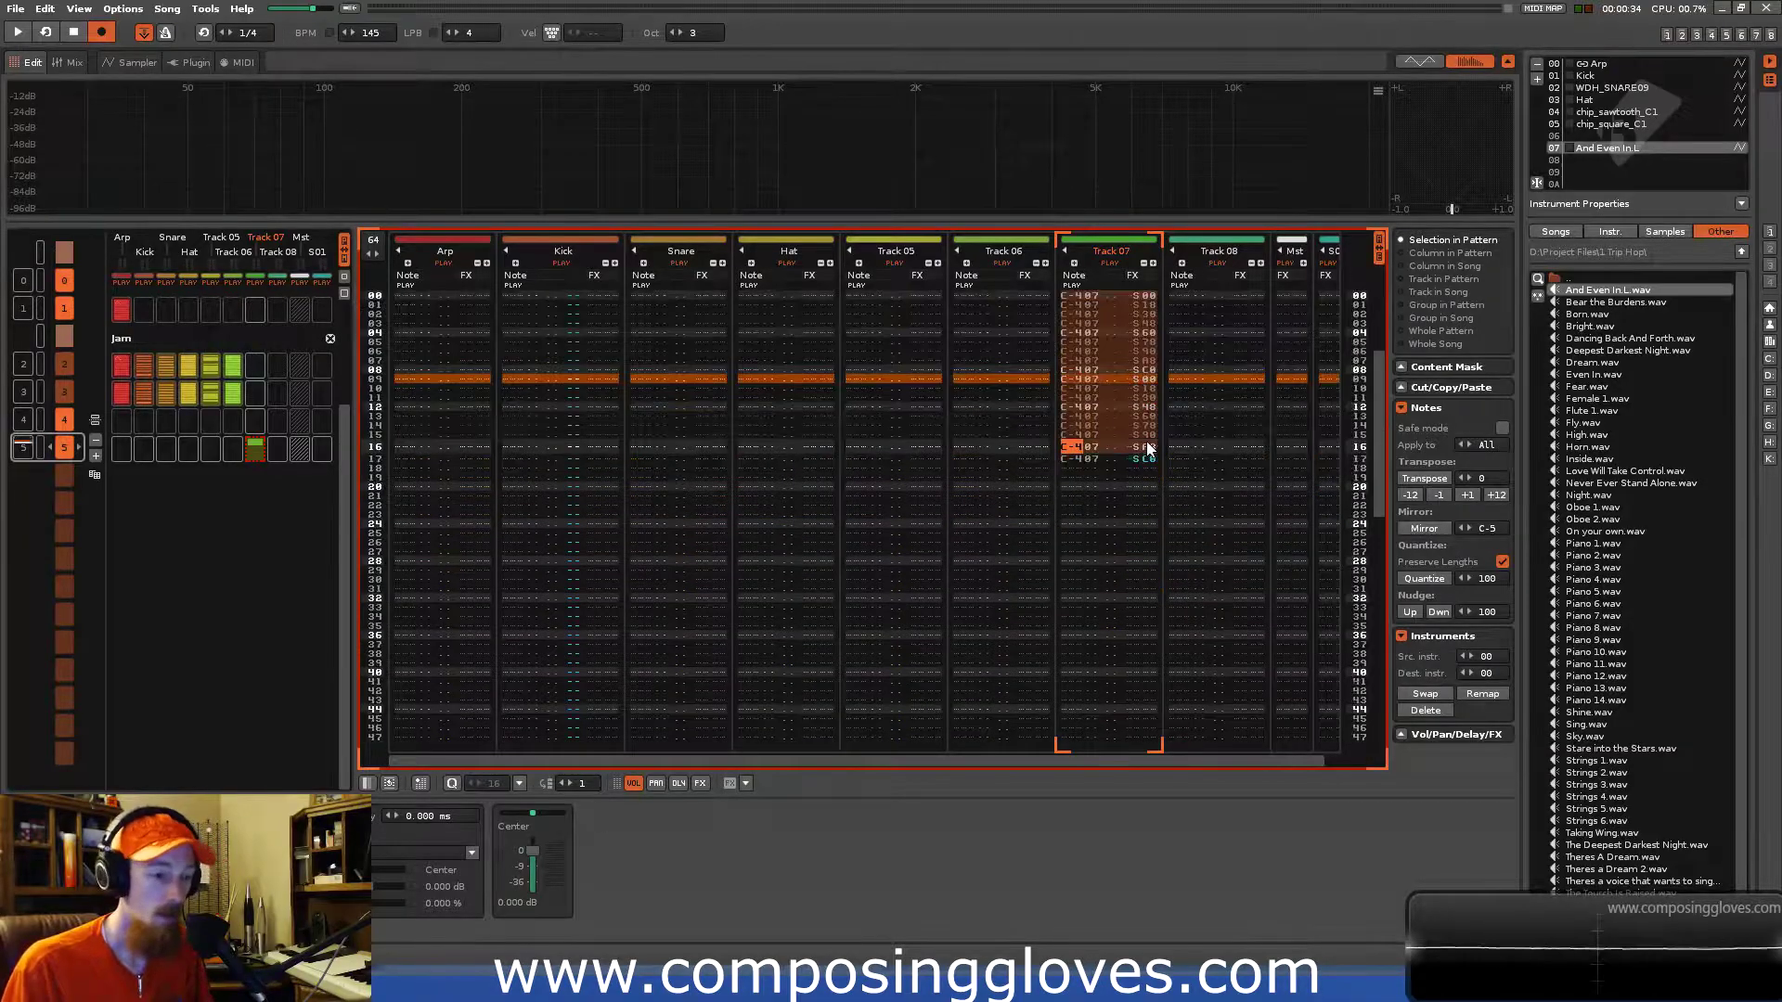
{"action": "key", "text": "Down"}
{"action": "key", "text": "ctrl+v"}
{"action": "key", "text": "Down"}
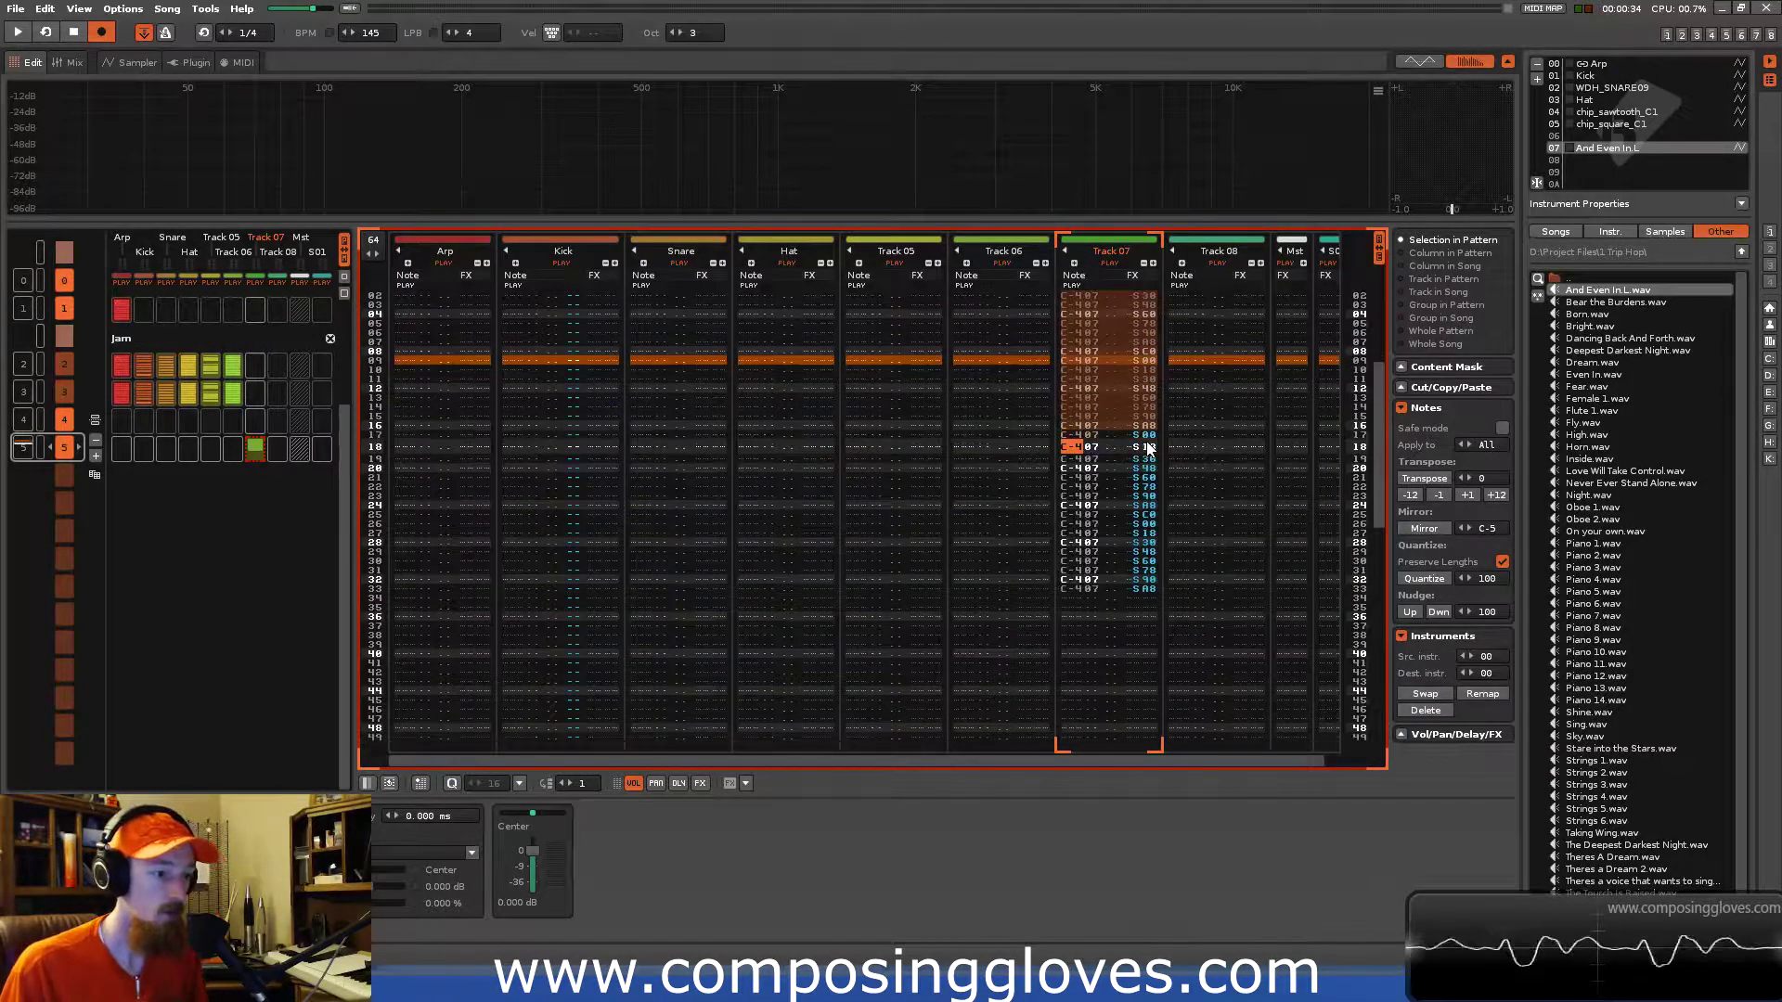
{"action": "key", "text": "Page_Down"}
{"action": "key", "text": "ctrl+v"}
{"action": "key", "text": "Page_Down"}
{"action": "key", "text": "ctrl+v"}
{"action": "scroll", "coordinate": [1148, 449], "scroll_direction": "up", "scroll_amount": 7}
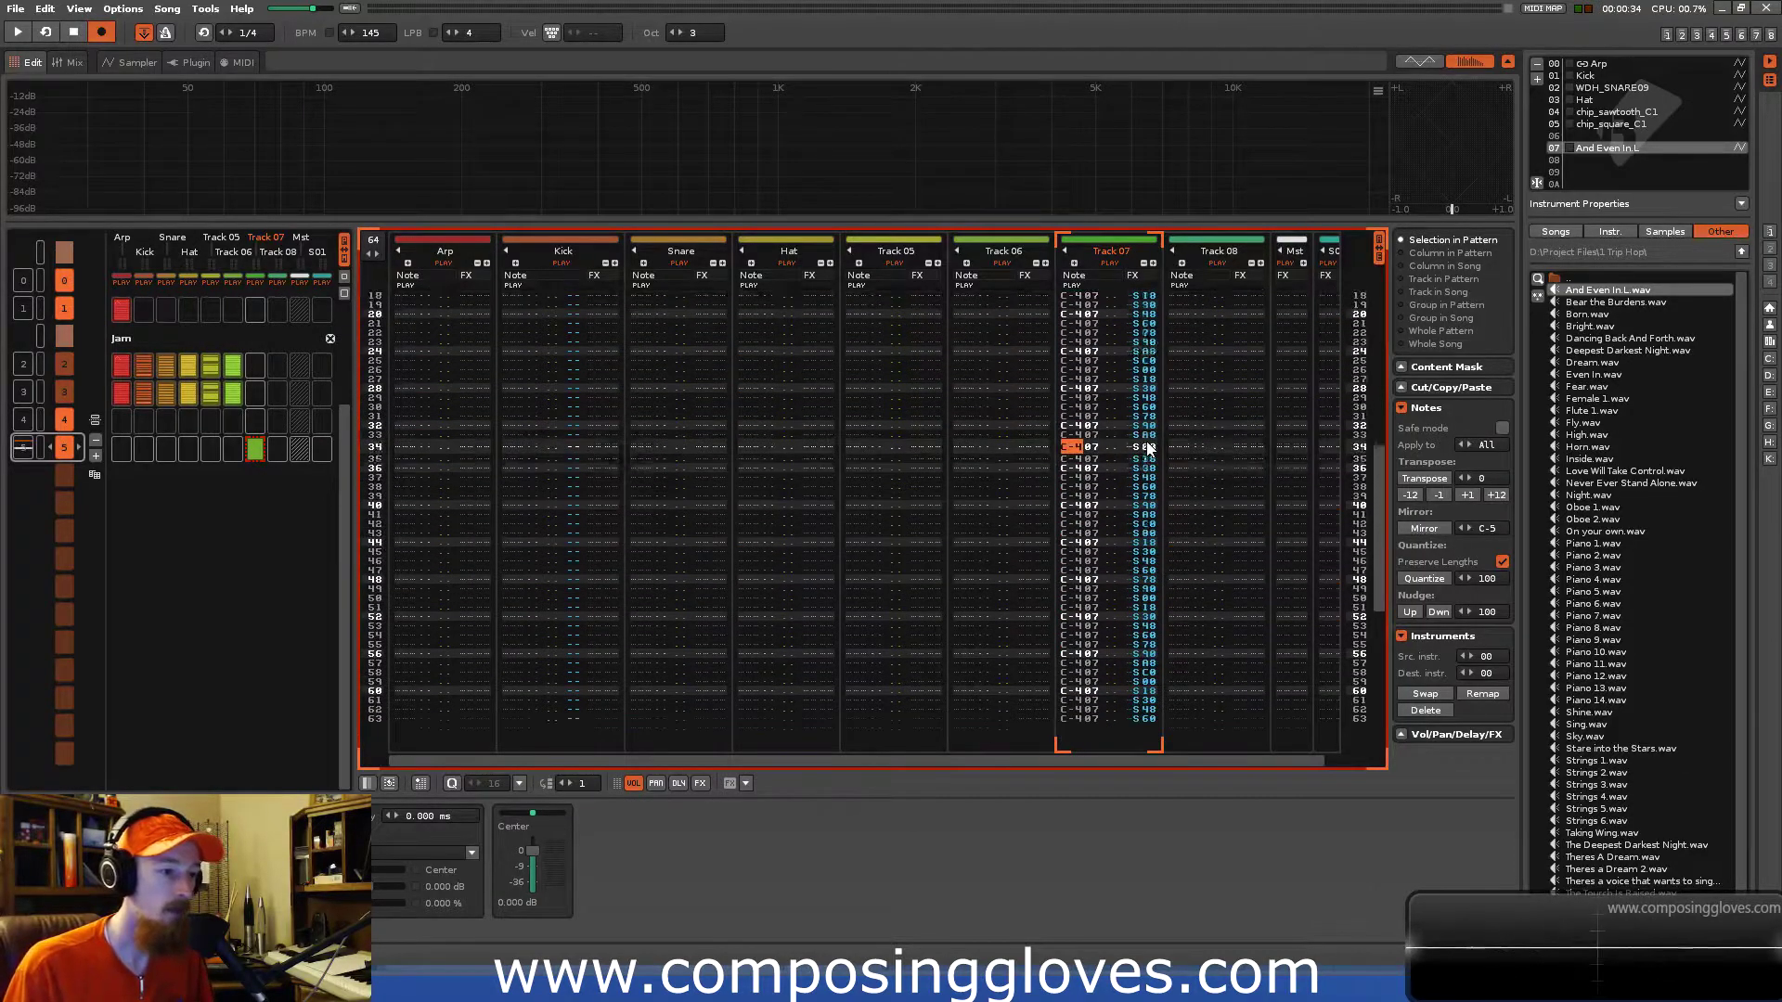
Interpolate the Track 07 sample offsets across the whole effect column, rows 00 to 63, and start playback.
{"action": "scroll", "coordinate": [1148, 443], "scroll_direction": "down", "scroll_amount": 7}
{"action": "scroll", "coordinate": [1151, 427], "scroll_direction": "up", "scroll_amount": 16}
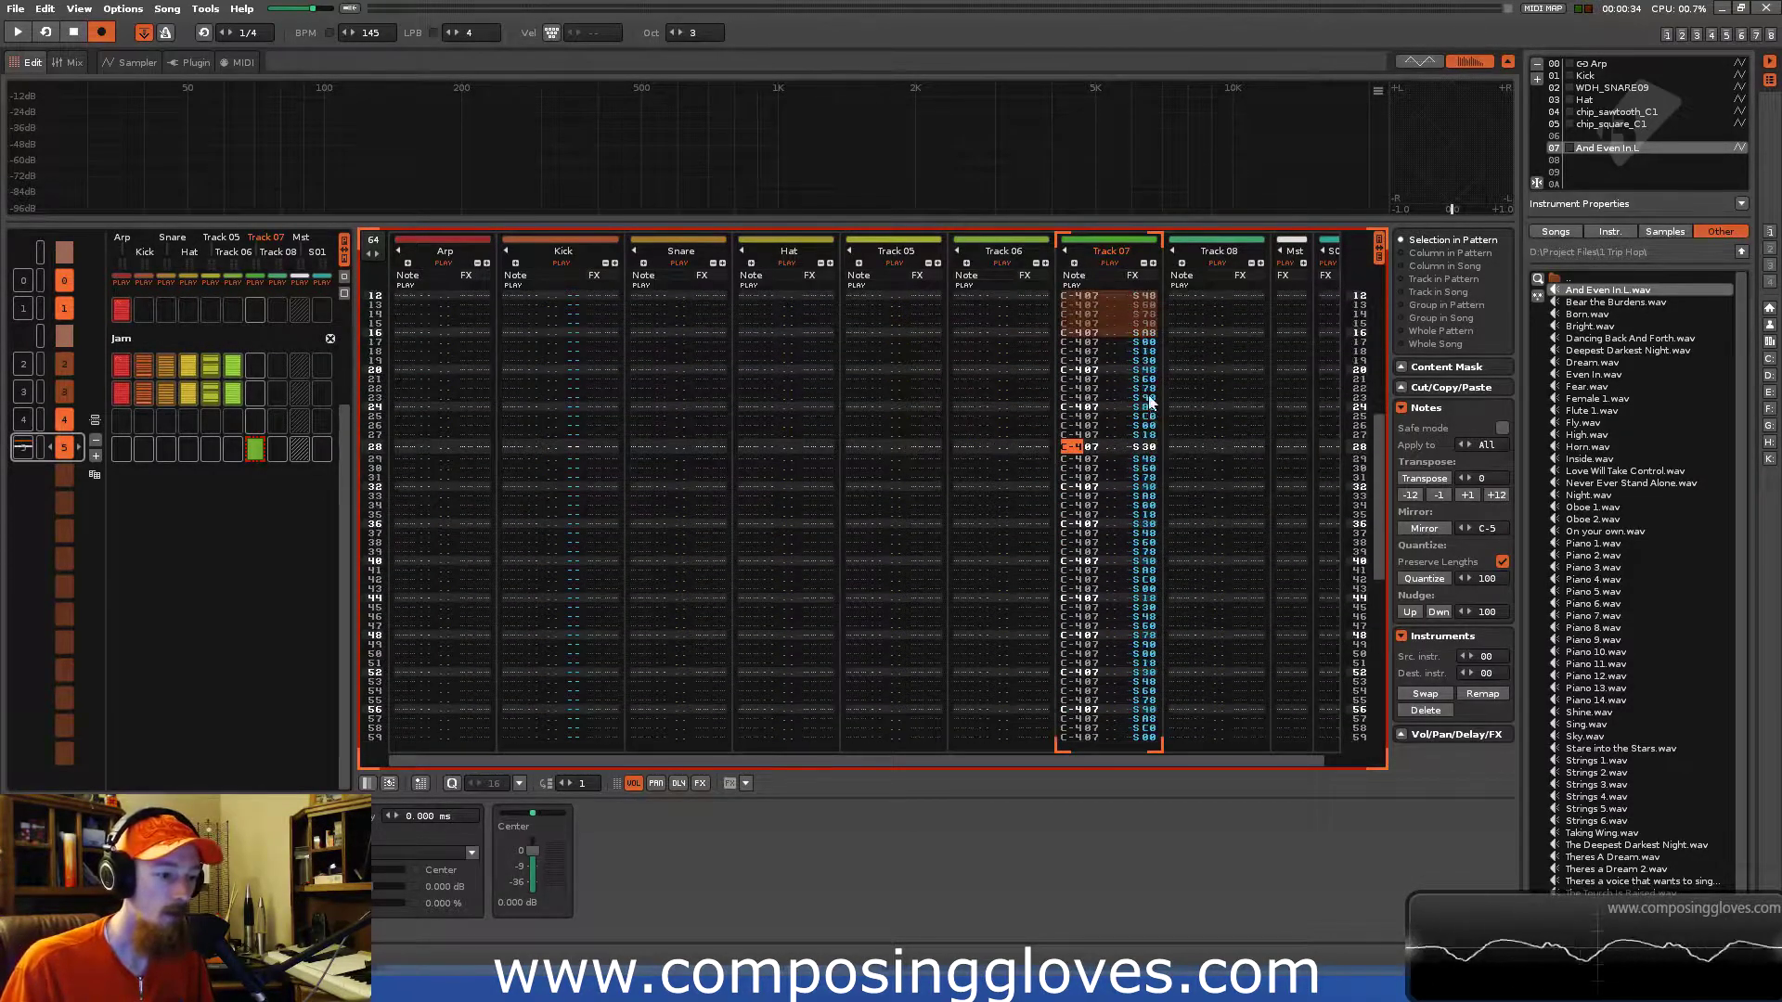
{"action": "left_click", "coordinate": [1138, 355]}
{"action": "scroll", "coordinate": [1201, 446], "scroll_direction": "down", "scroll_amount": 16}
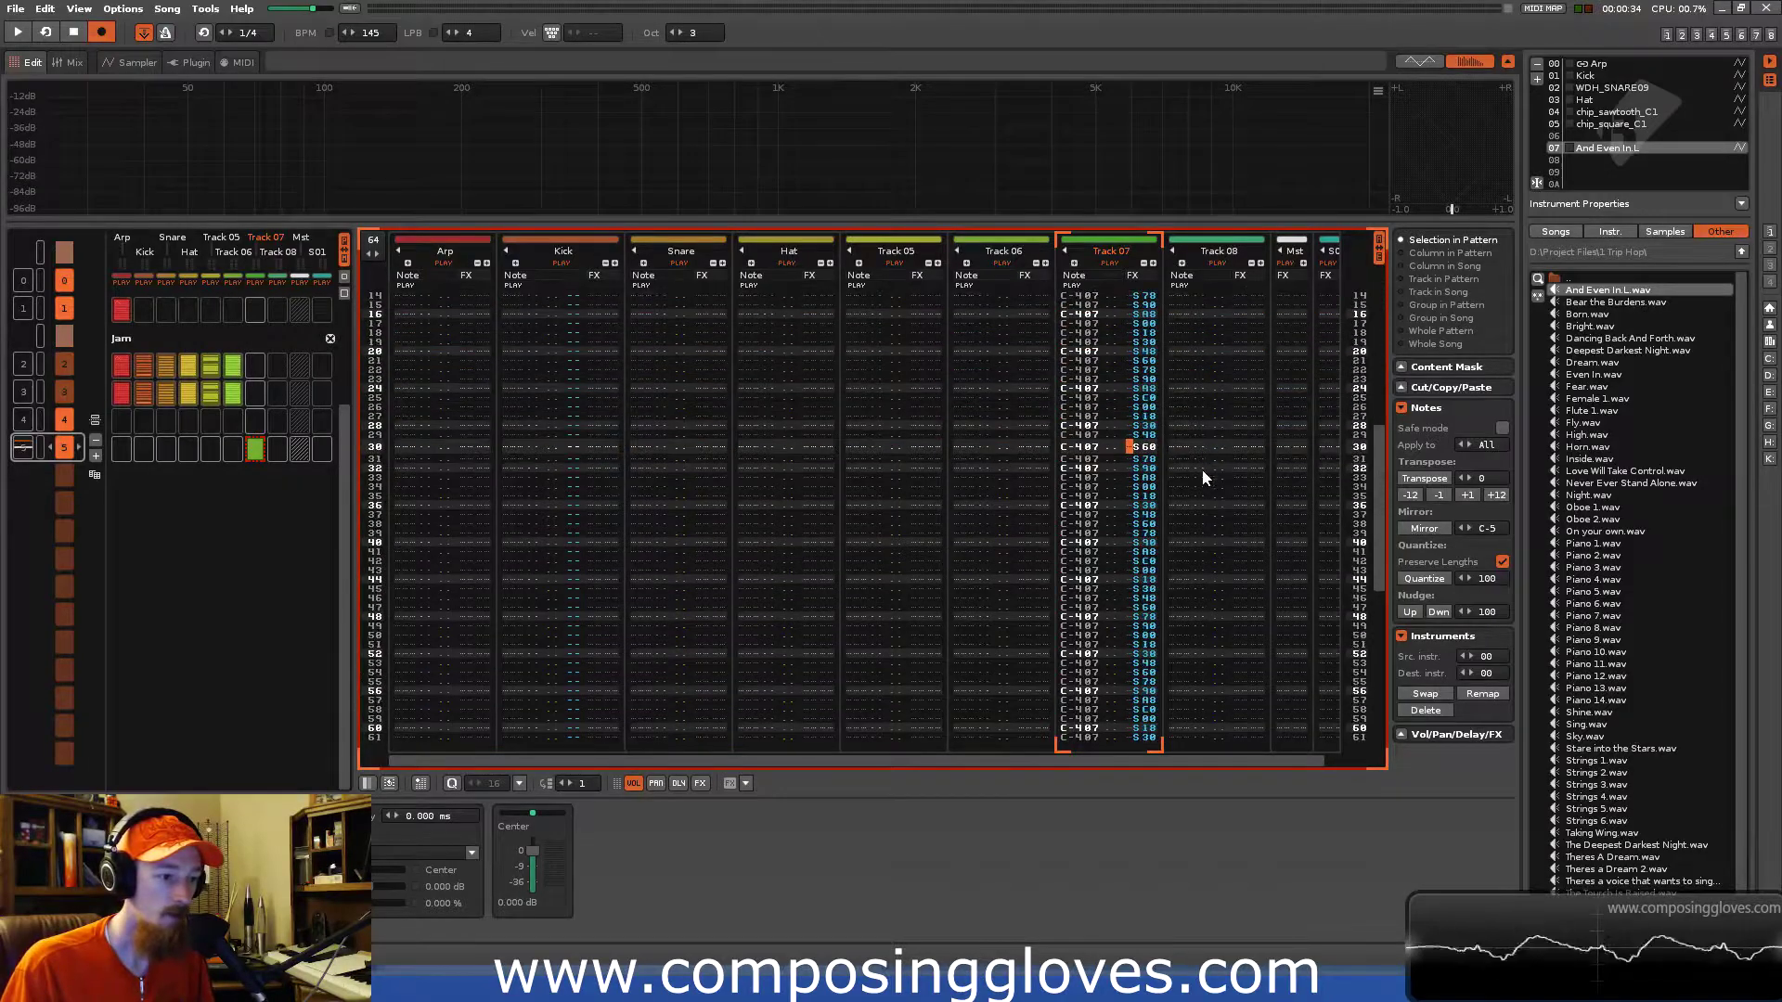
{"action": "scroll", "coordinate": [1142, 570], "scroll_direction": "down", "scroll_amount": 5}
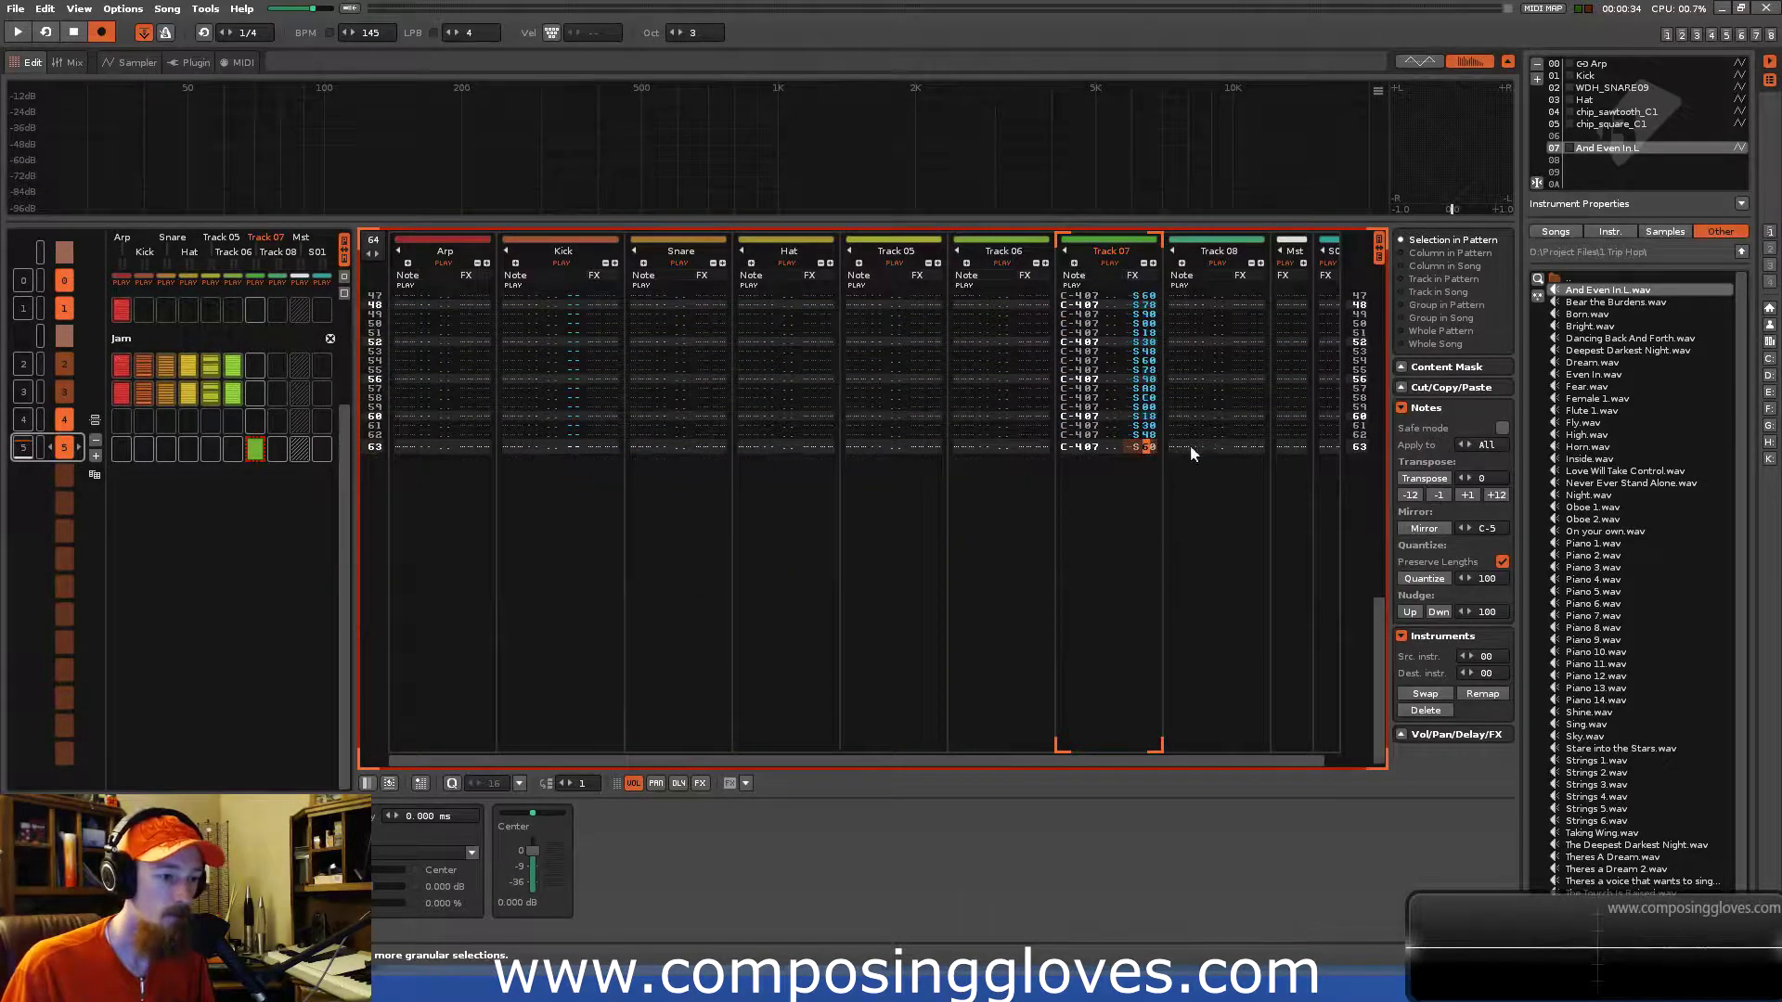
{"action": "scroll", "coordinate": [1228, 423], "scroll_direction": "down", "scroll_amount": 4}
{"action": "scroll", "coordinate": [1125, 338], "scroll_direction": "up", "scroll_amount": 1}
{"action": "double_click", "coordinate": [1147, 381]}
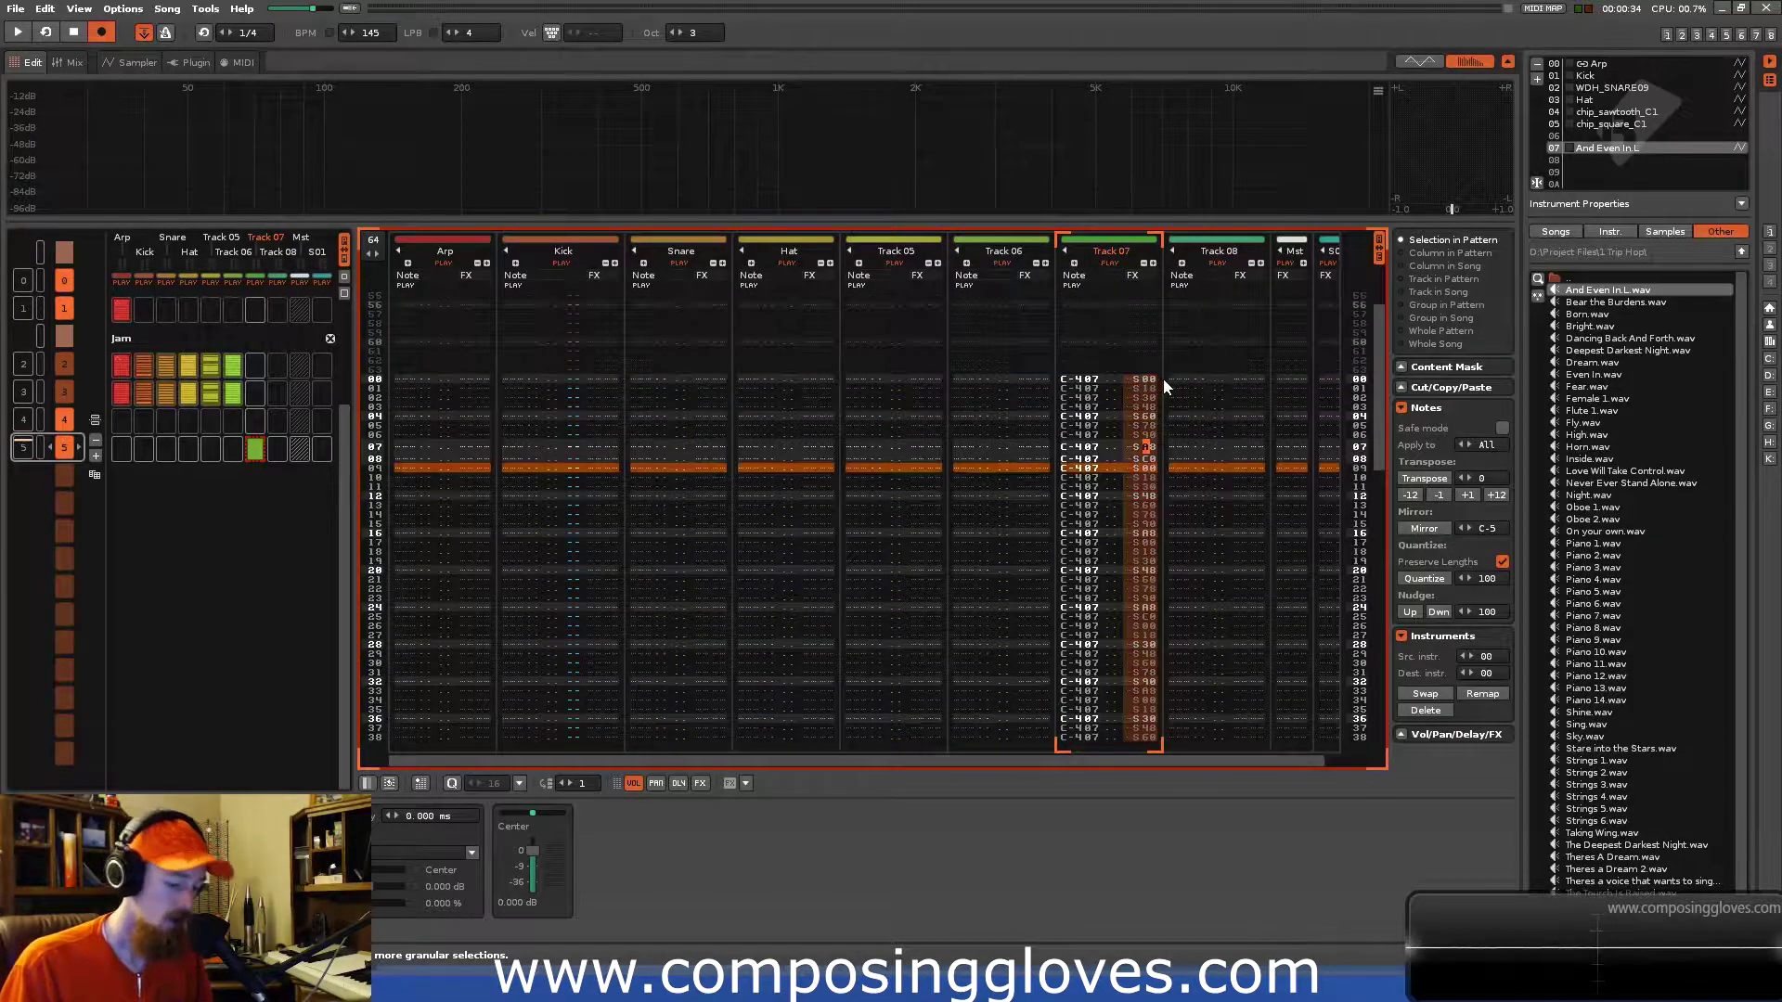
{"action": "key", "text": "ctrl+i"}
{"action": "key", "text": "space"}
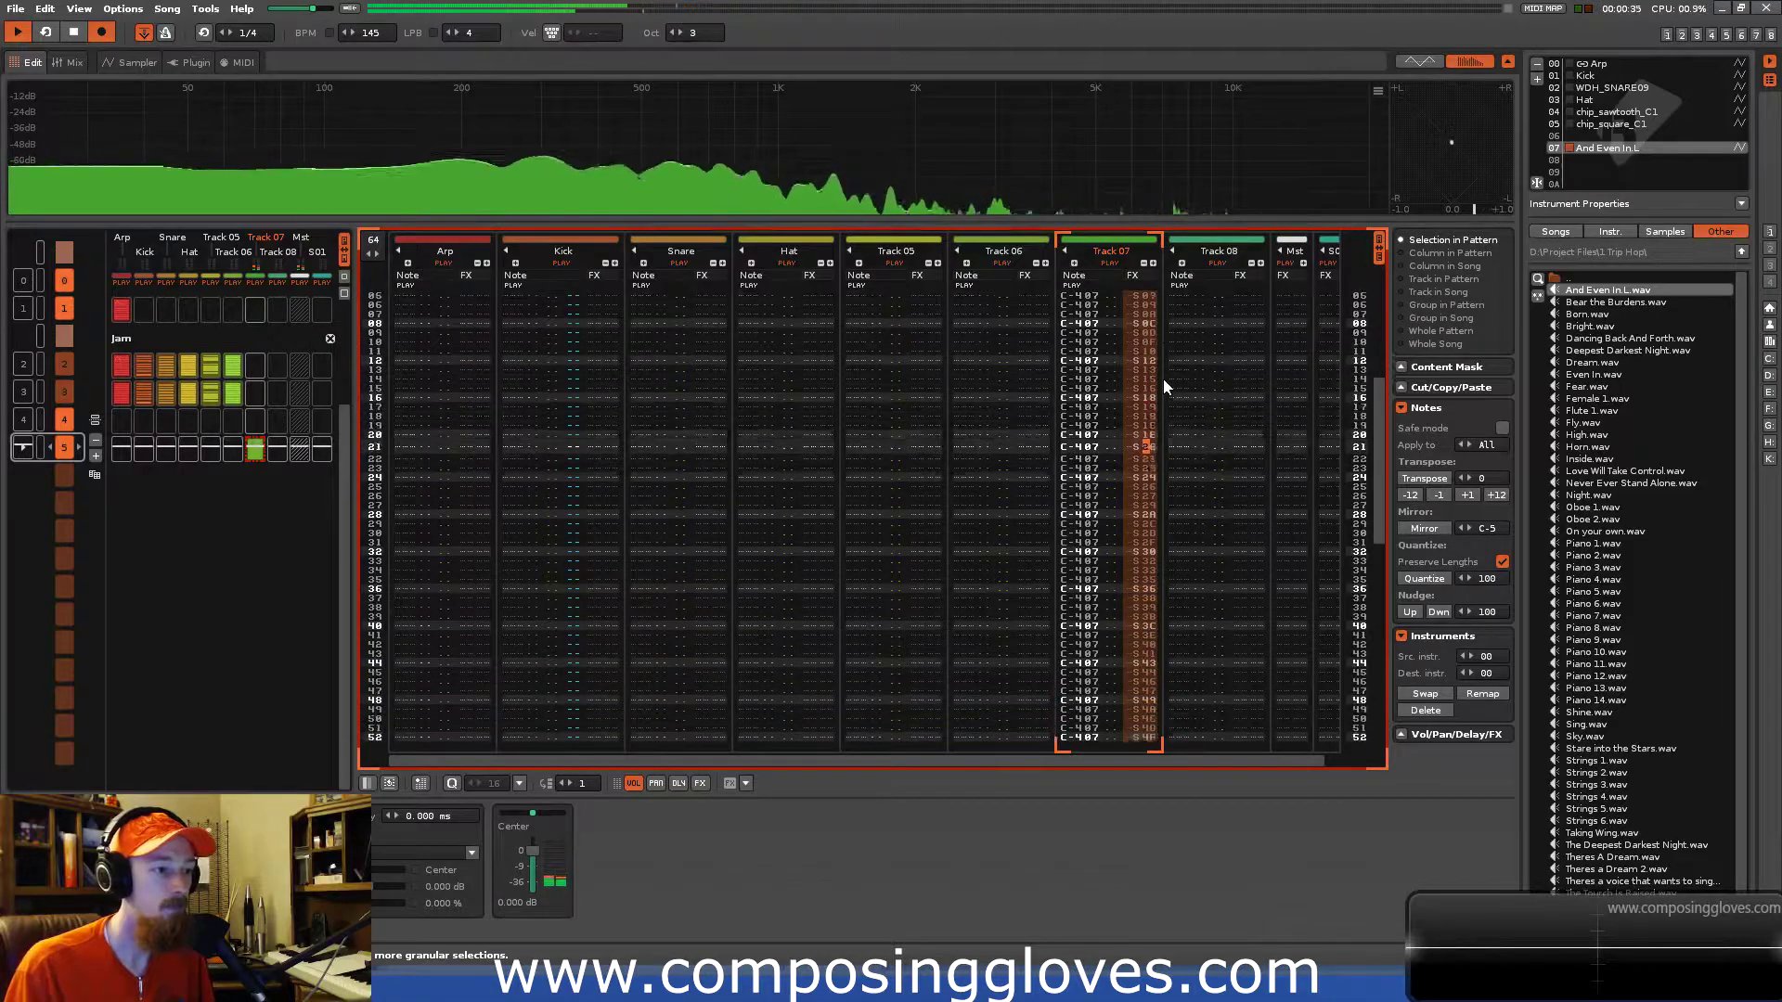
Watch the playhead move over the And Even In.L waveform, stop playback and return to the pattern.
{"action": "left_click", "coordinate": [119, 66]}
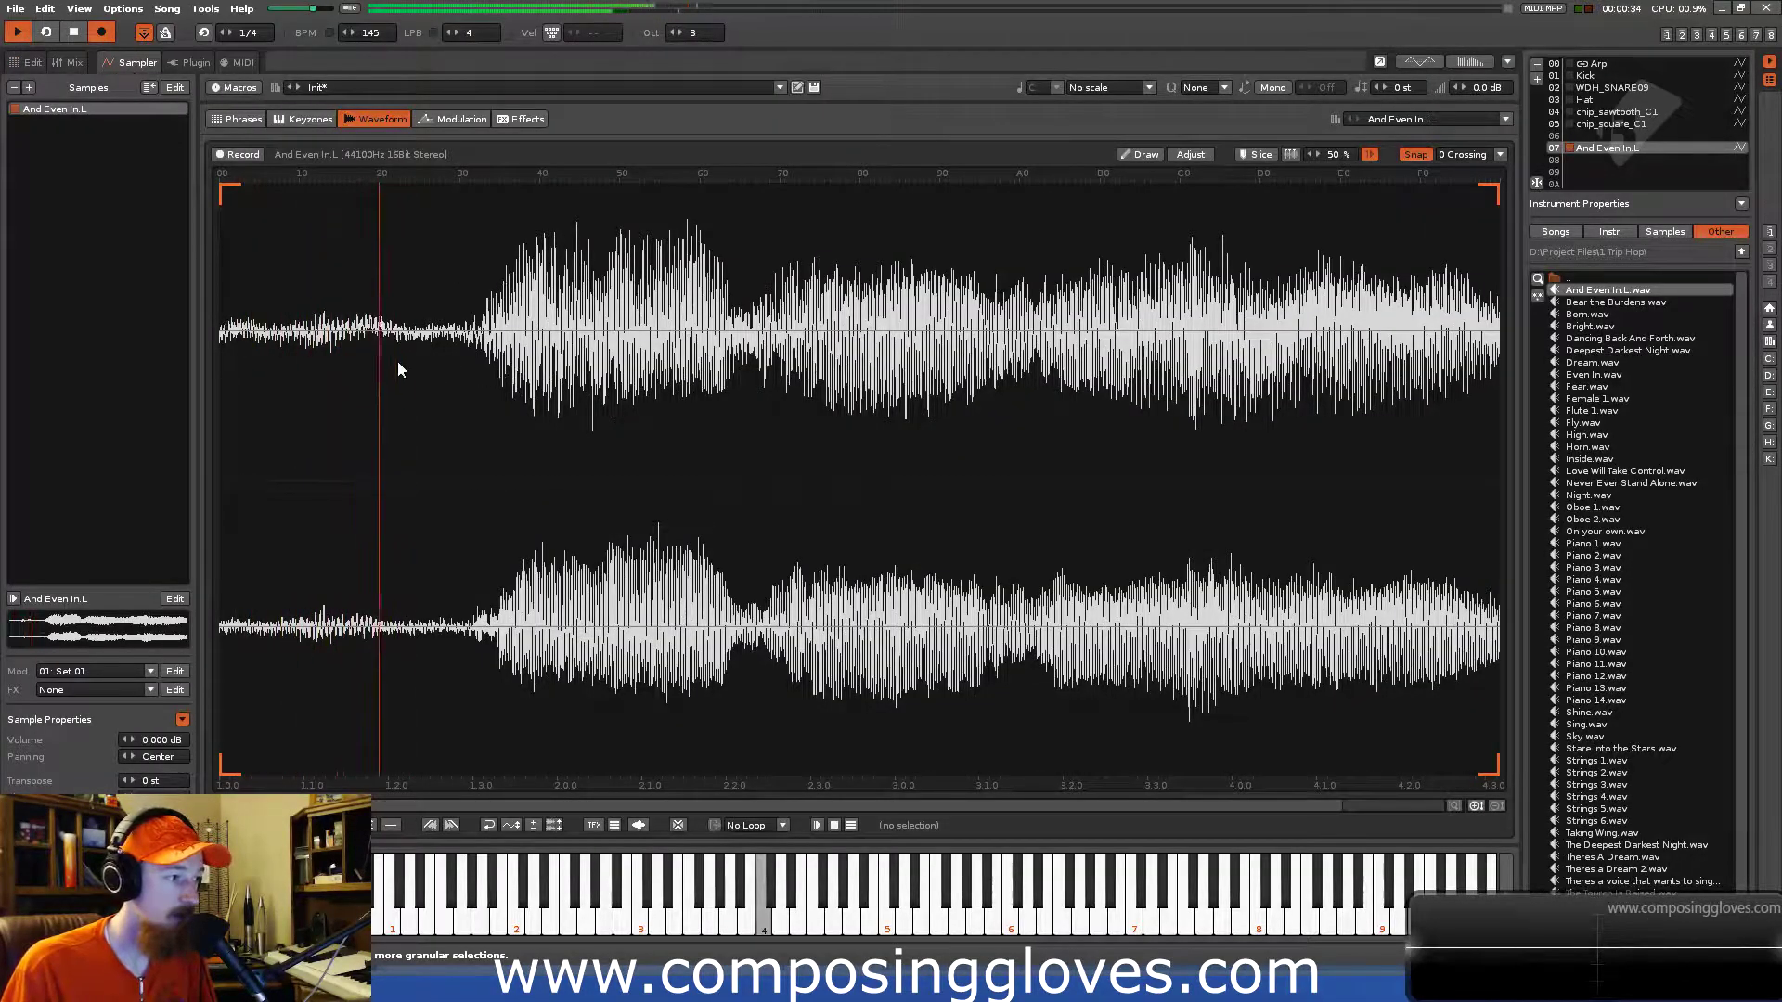
{"action": "key", "text": "space"}
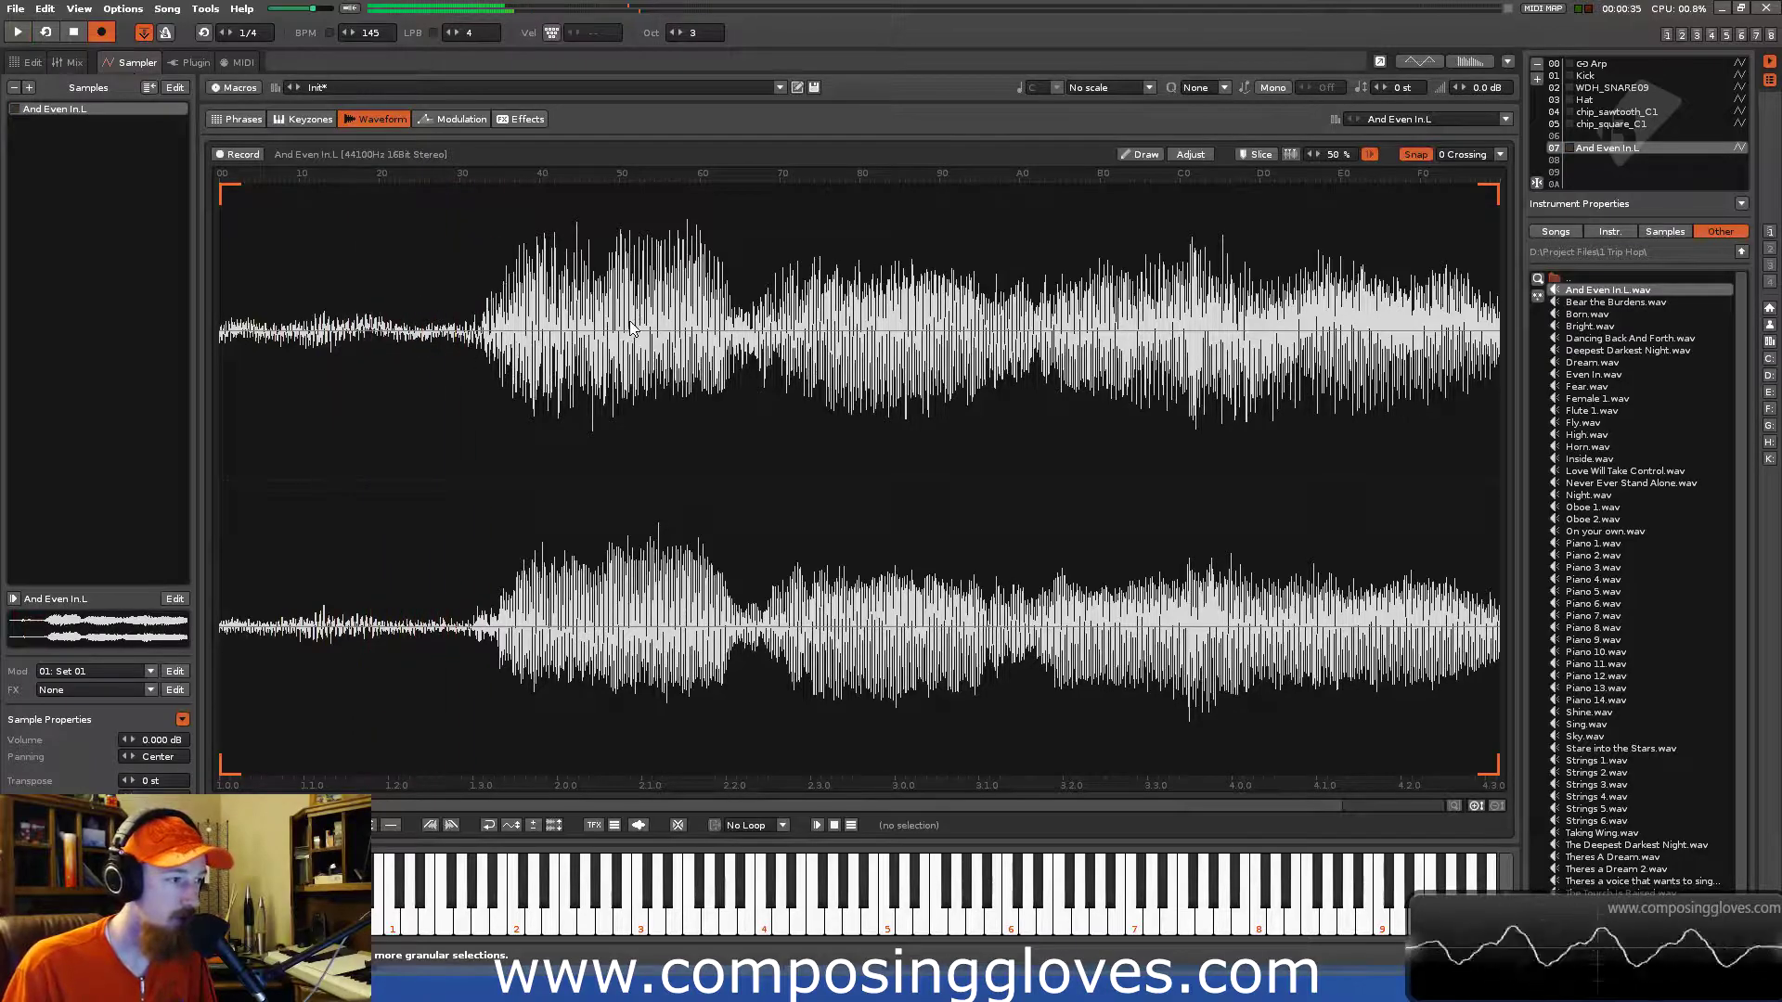
{"action": "left_click", "coordinate": [28, 62]}
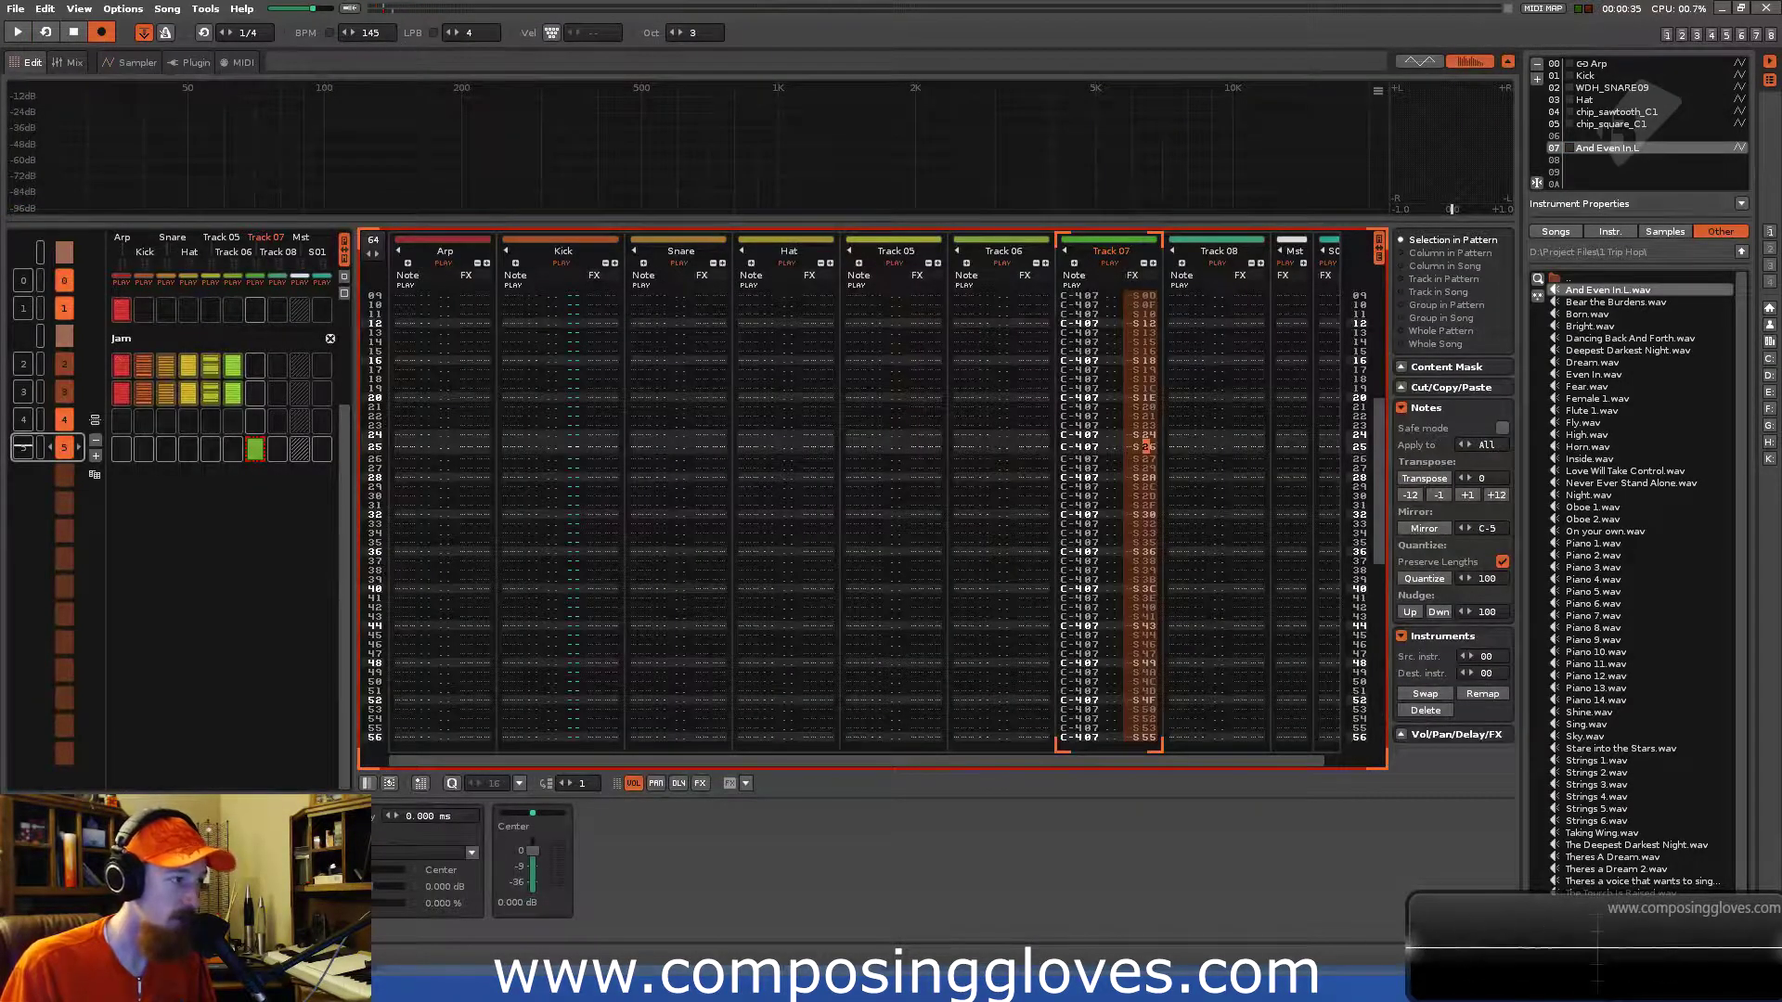
Play the pattern at 264 BPM and follow the playhead on the And Even In.L waveform, then stop playback.
{"action": "key", "text": "space"}
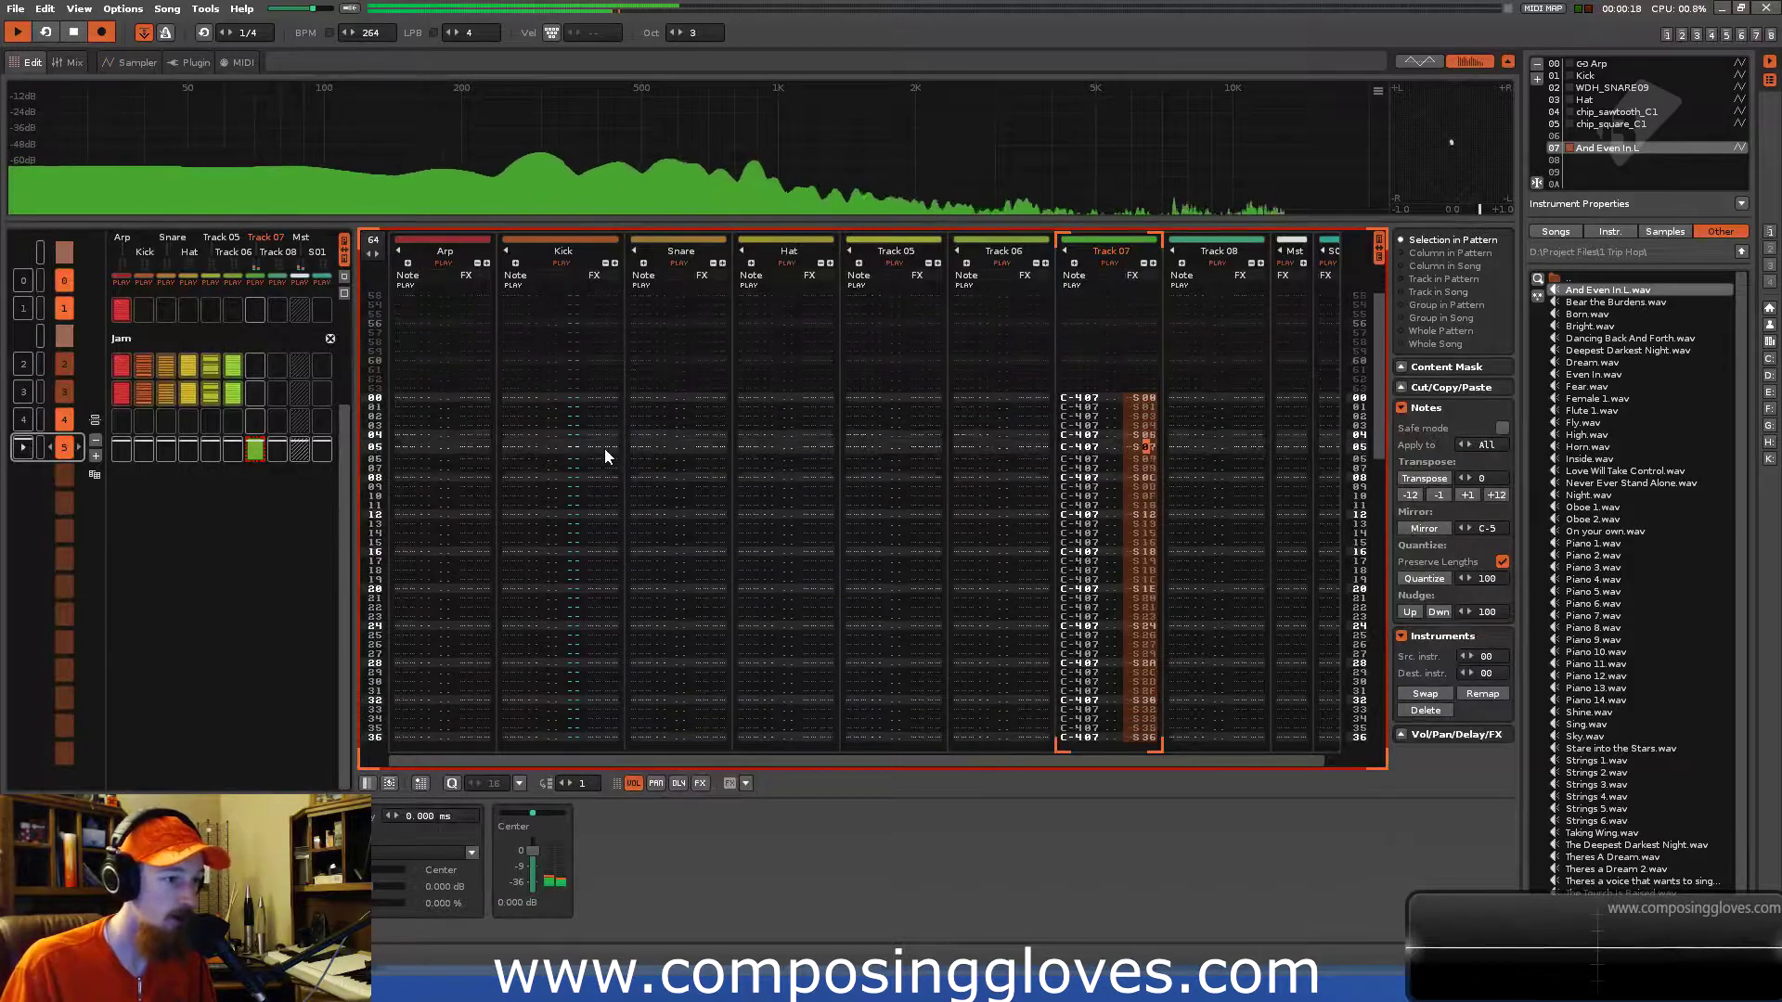
{"action": "left_click", "coordinate": [76, 60]}
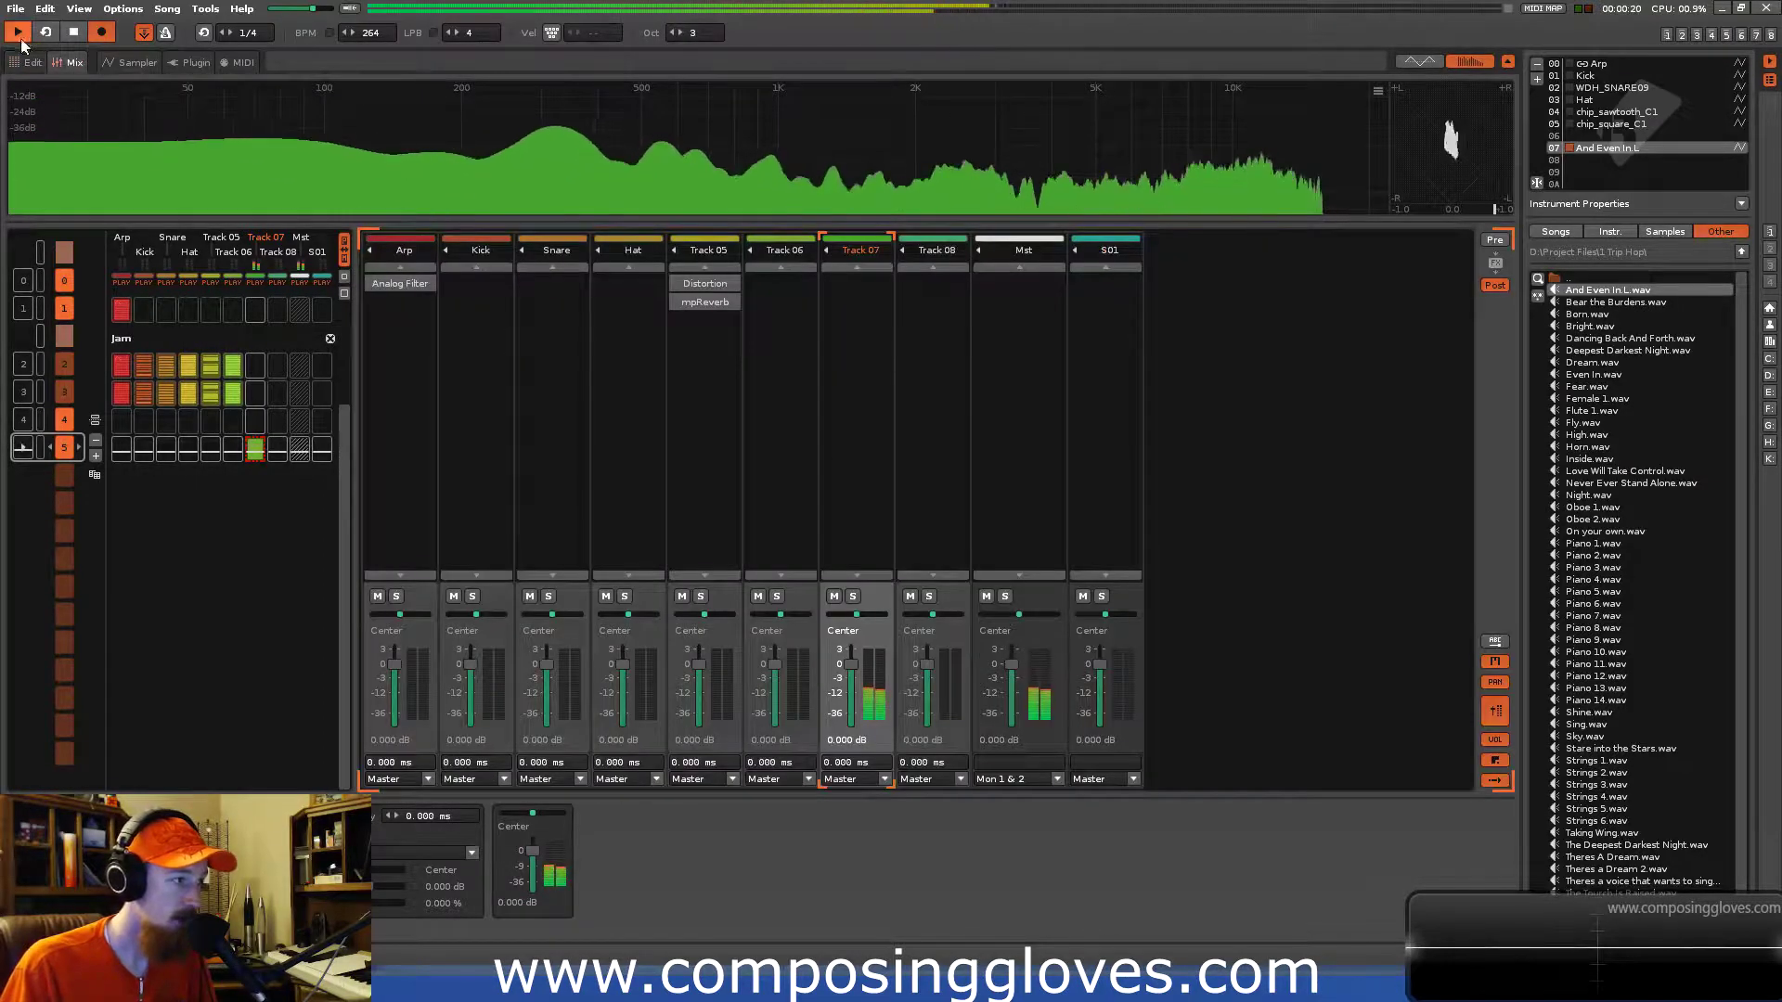
{"action": "left_click", "coordinate": [123, 62]}
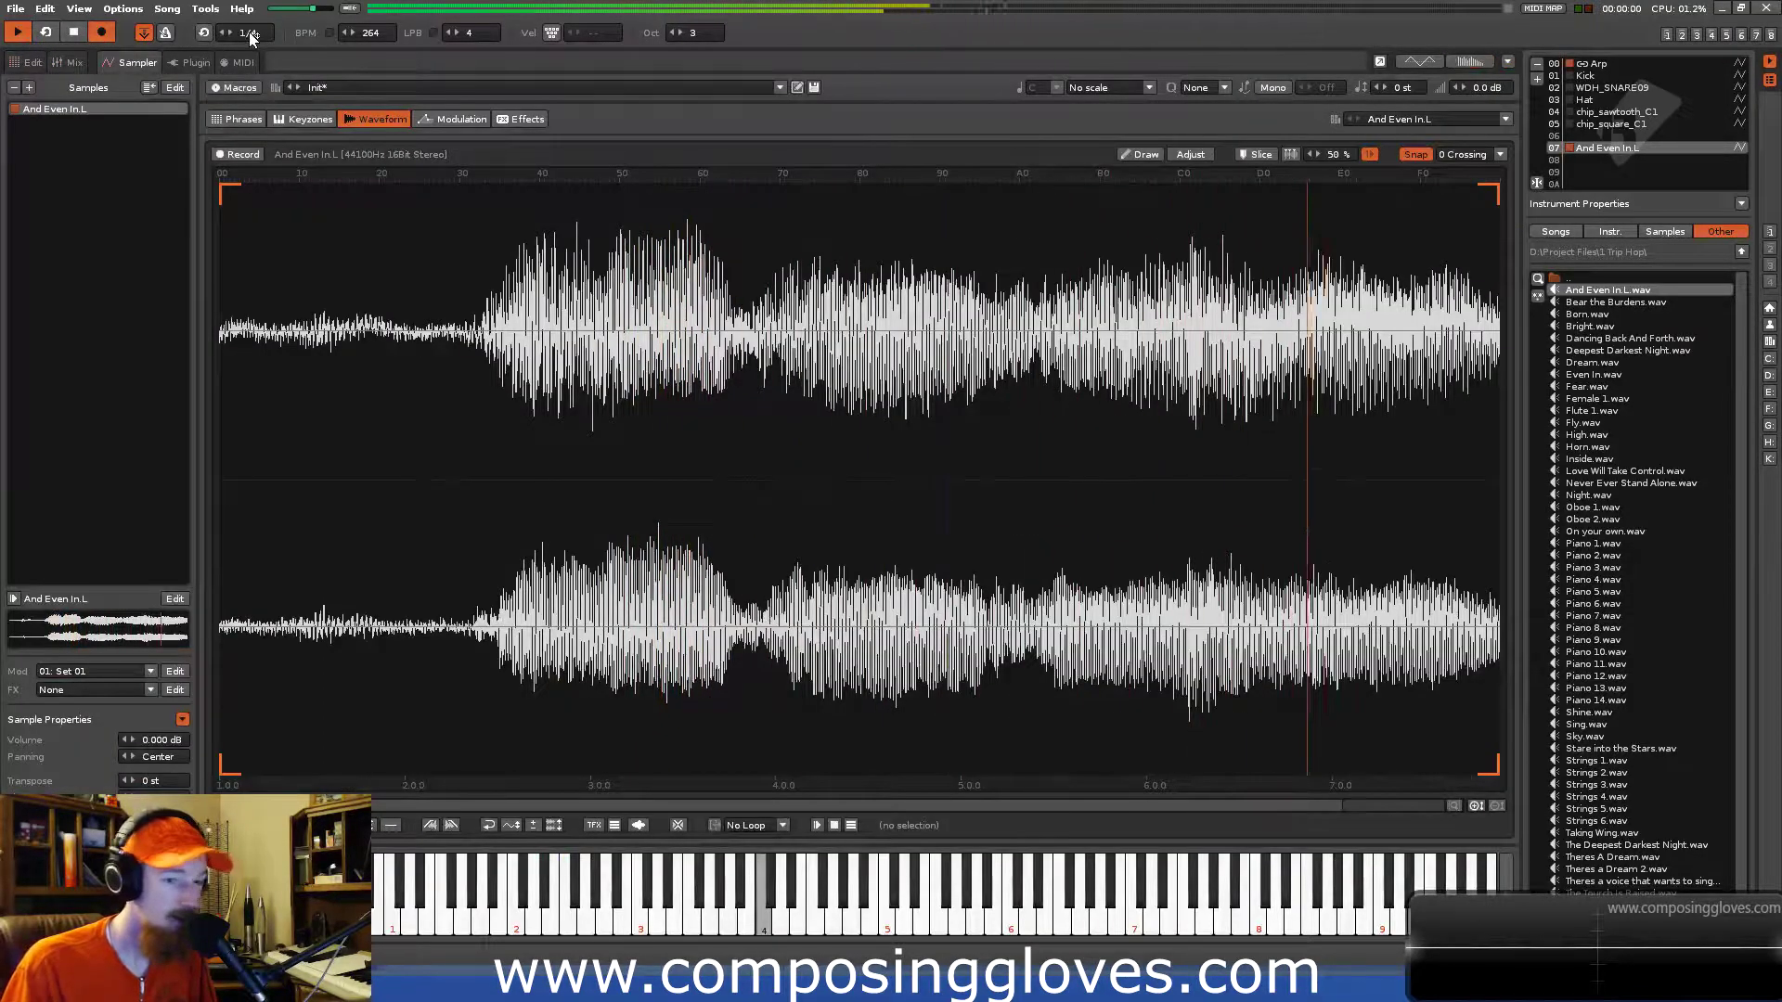
{"action": "key", "text": "space"}
Audition the pattern at 371 BPM with the block loop size at 1/2, and set the tempo to 223 BPM.
{"action": "left_click_drag", "start_coordinate": [250, 36], "coordinate": [251, 30]}
{"action": "mouse_move", "coordinate": [385, 37]}
{"action": "left_mouse_down"}
{"action": "mouse_move", "coordinate": [385, 19]}
{"action": "mouse_move", "coordinate": [401, 36]}
{"action": "left_mouse_up"}
{"action": "key", "text": "space"}
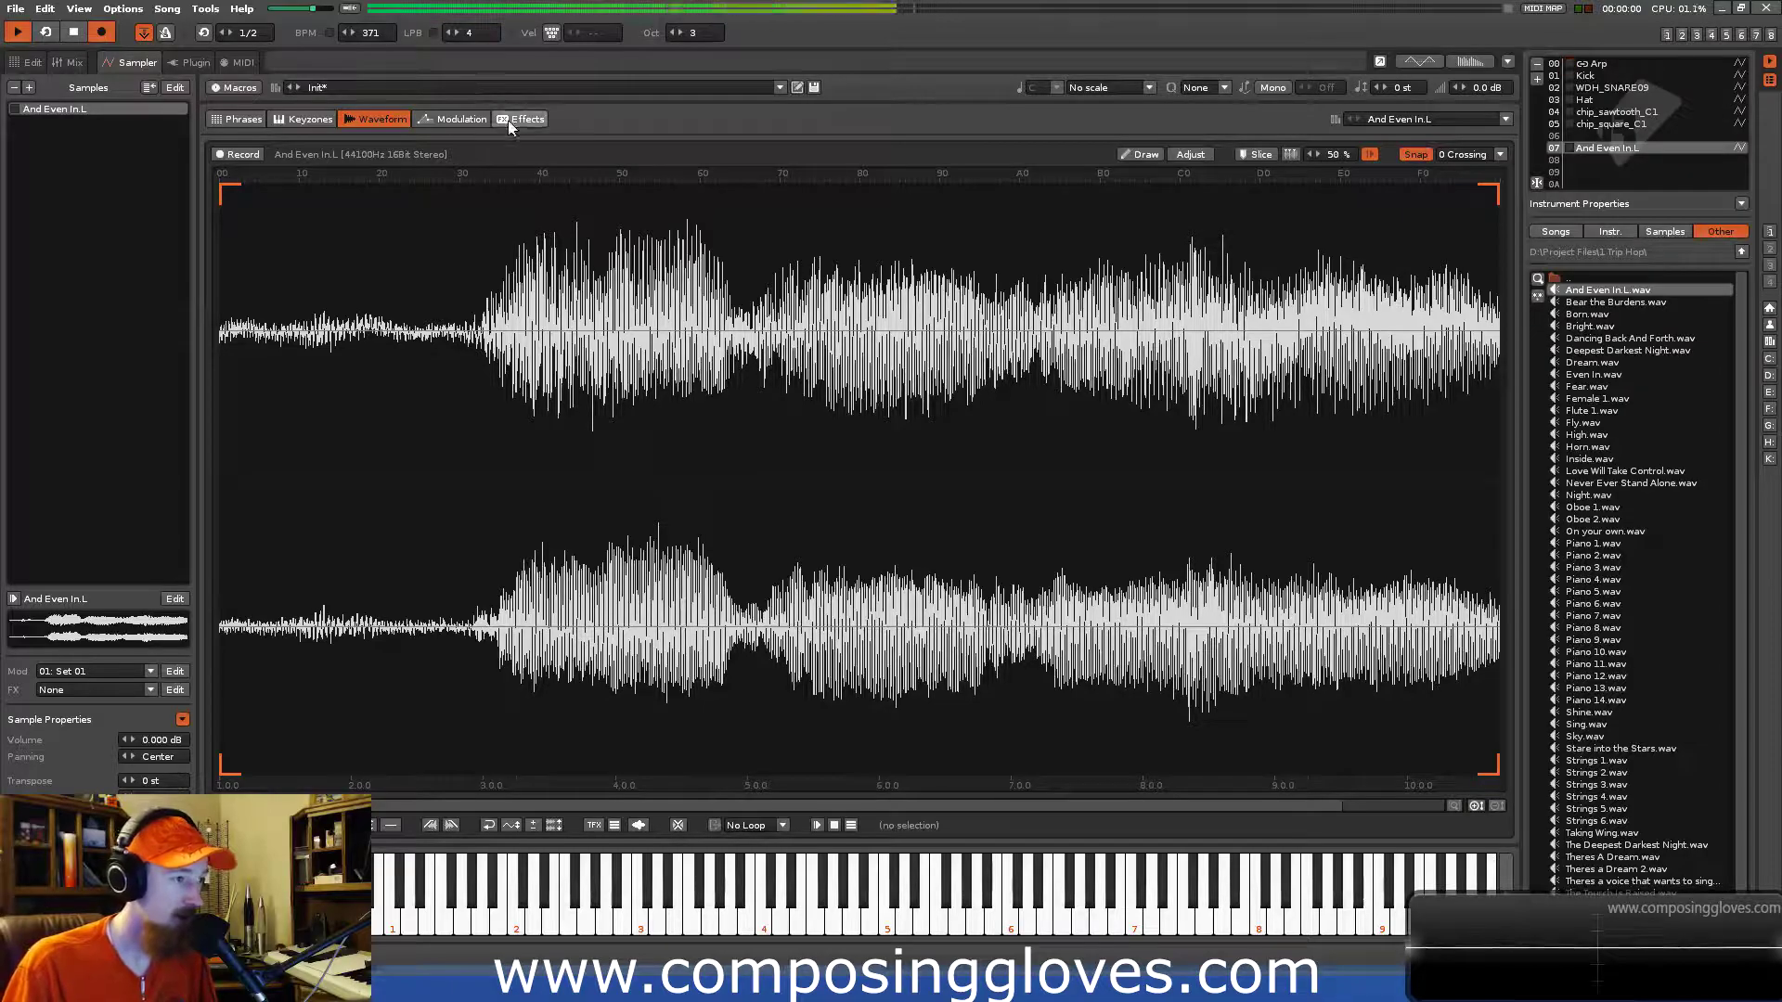
{"action": "left_click", "coordinate": [18, 63]}
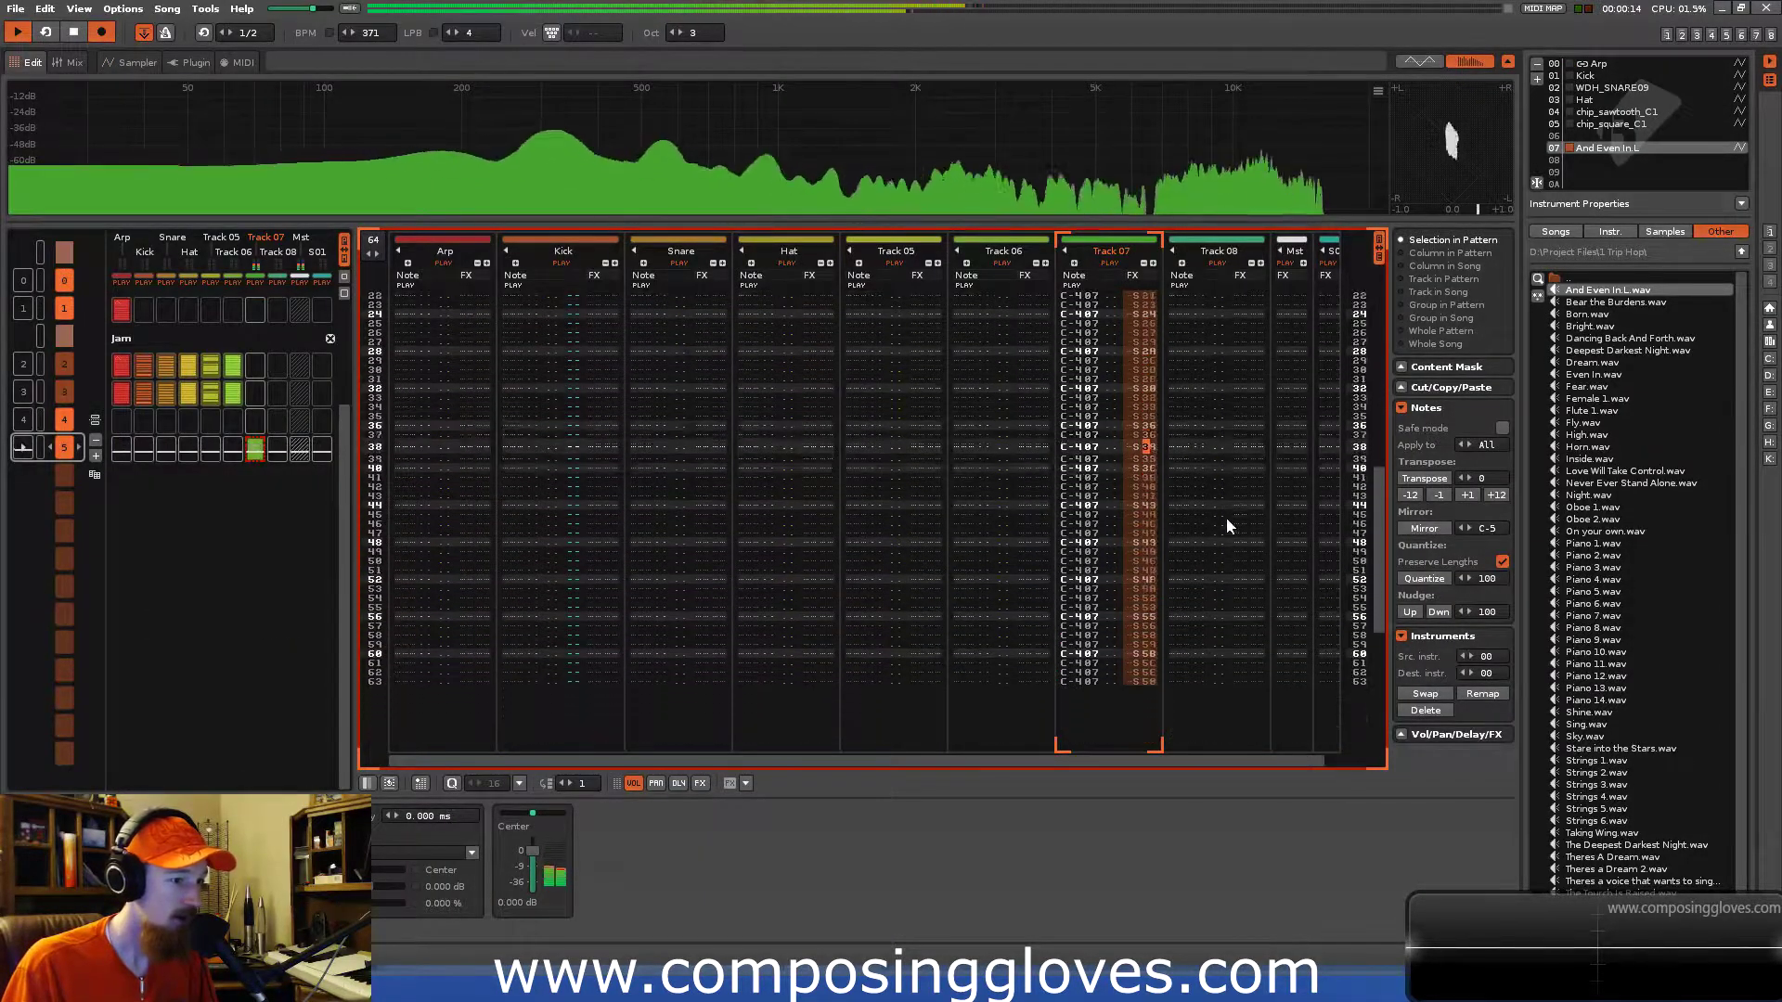
{"action": "key", "text": "space"}
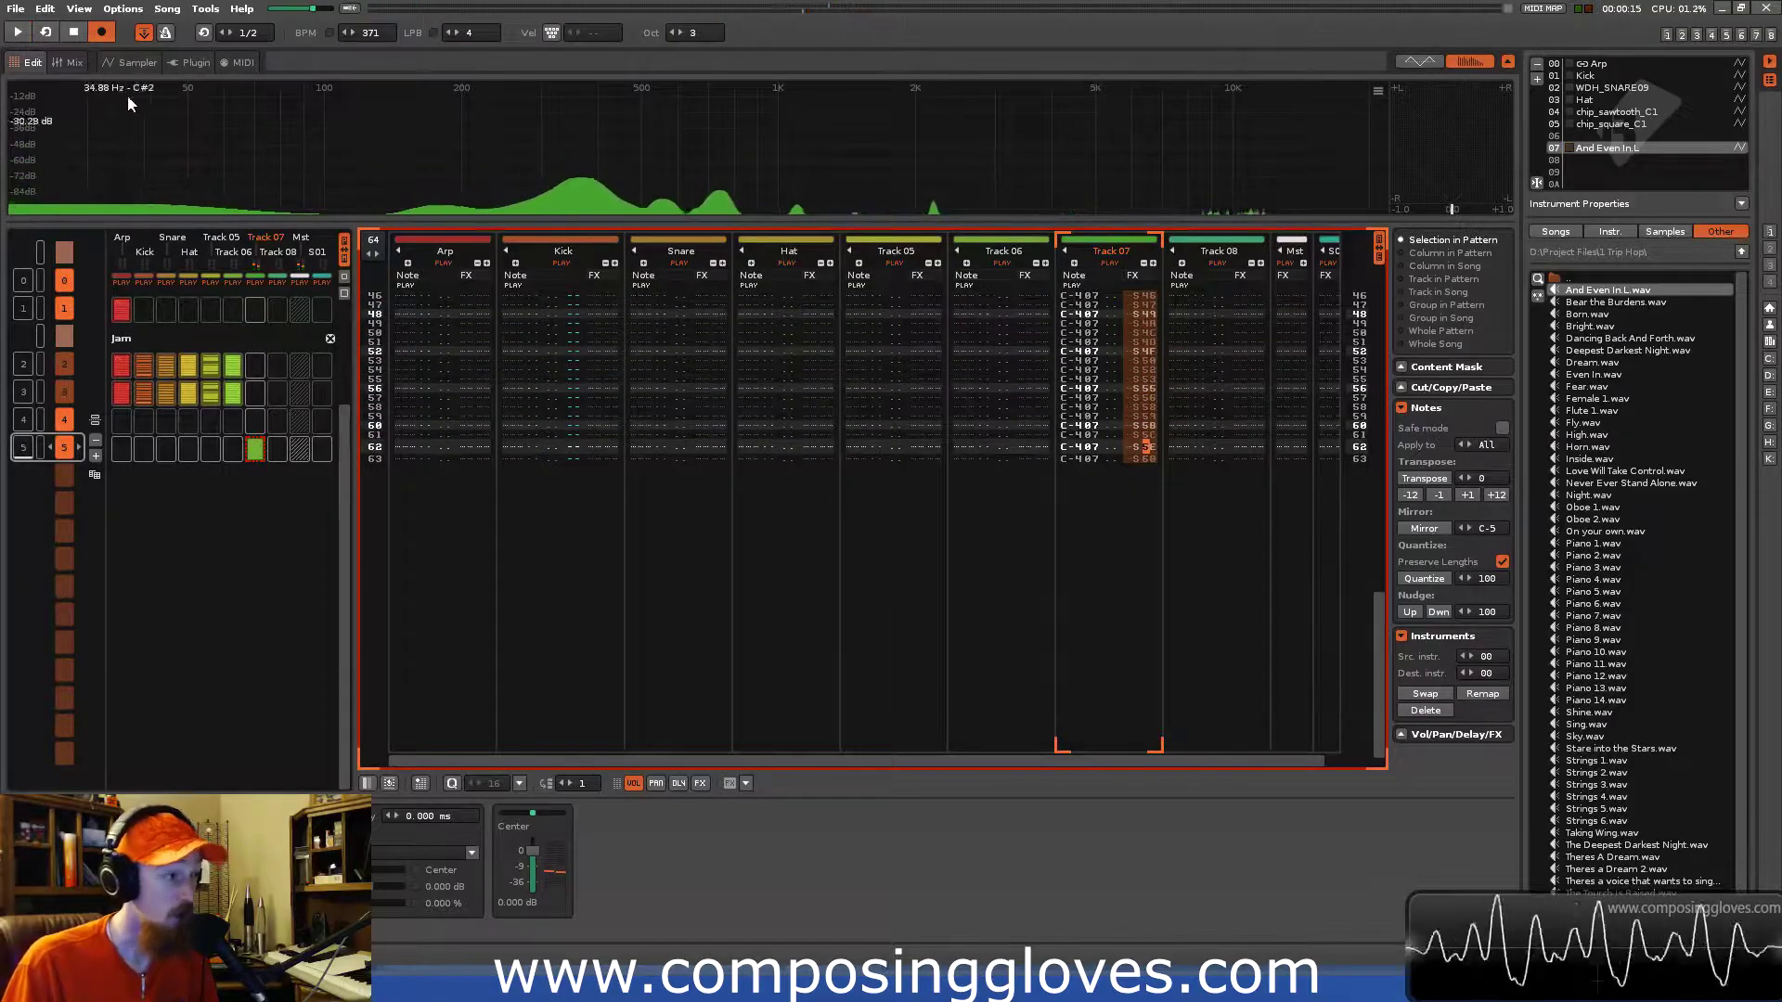
{"action": "left_click_drag", "start_coordinate": [370, 32], "coordinate": [370, 56]}
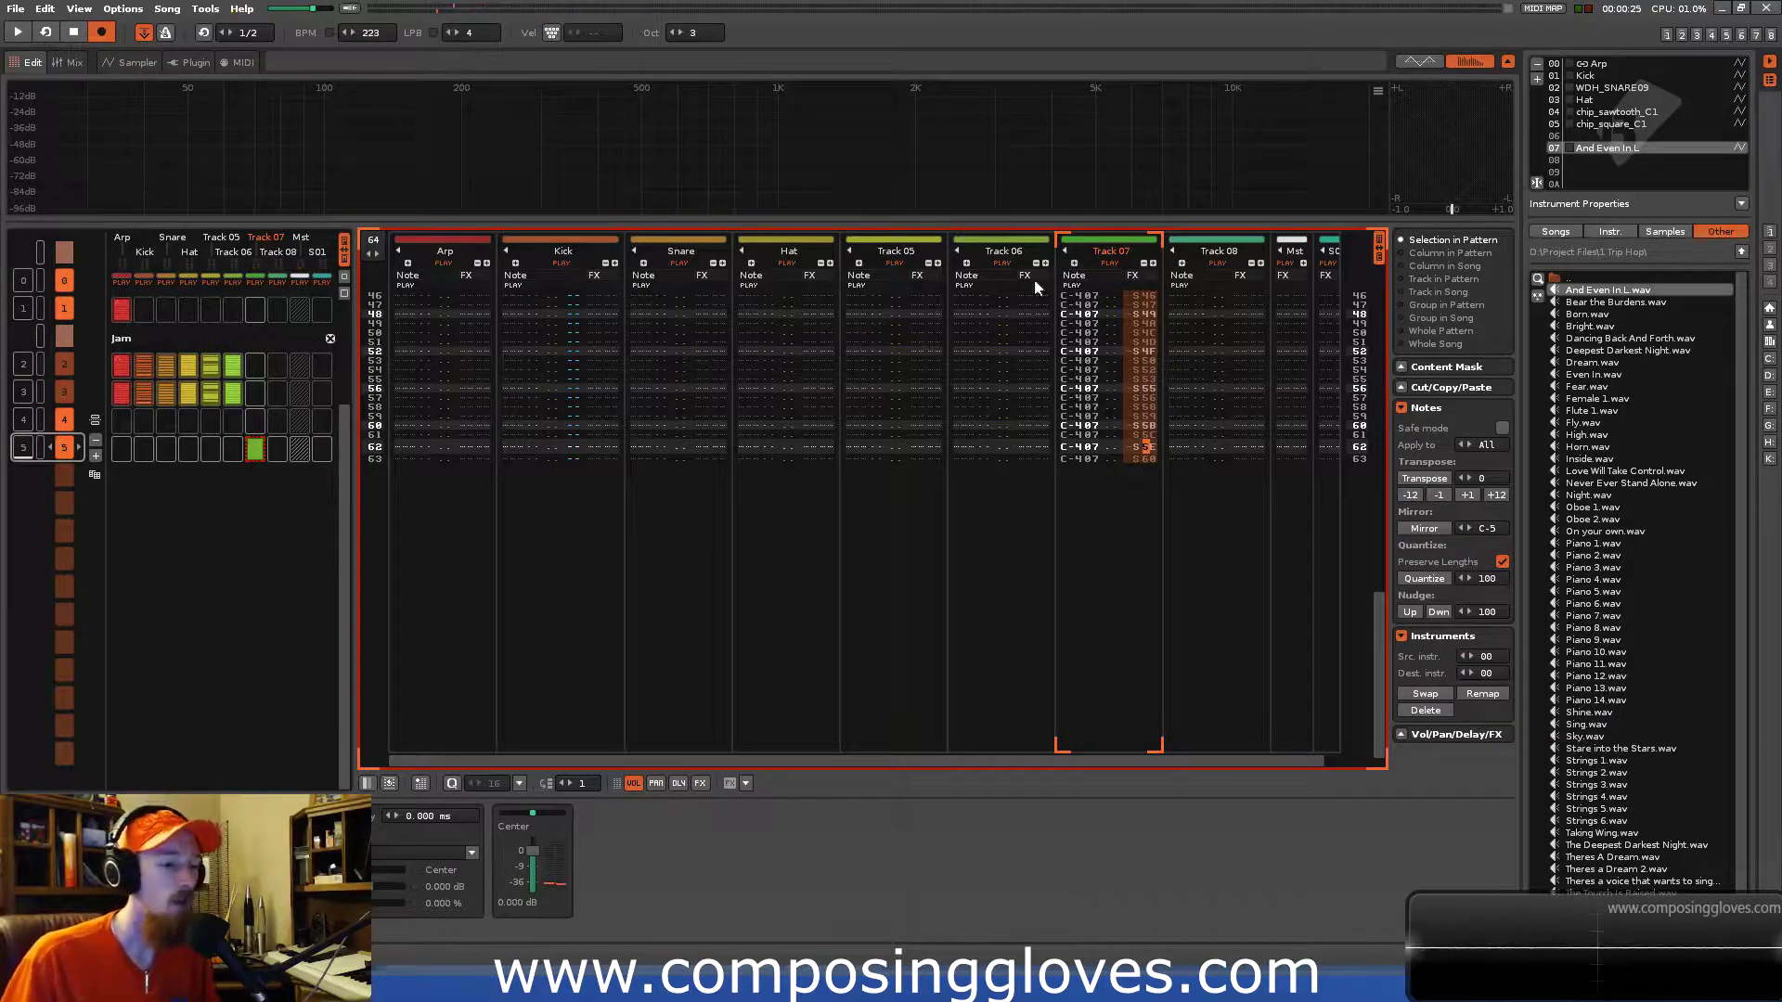
Set the Track 07 sample offsets on rows 03 to 06 to S54.
{"action": "scroll", "coordinate": [1121, 493], "scroll_direction": "up", "scroll_amount": 15}
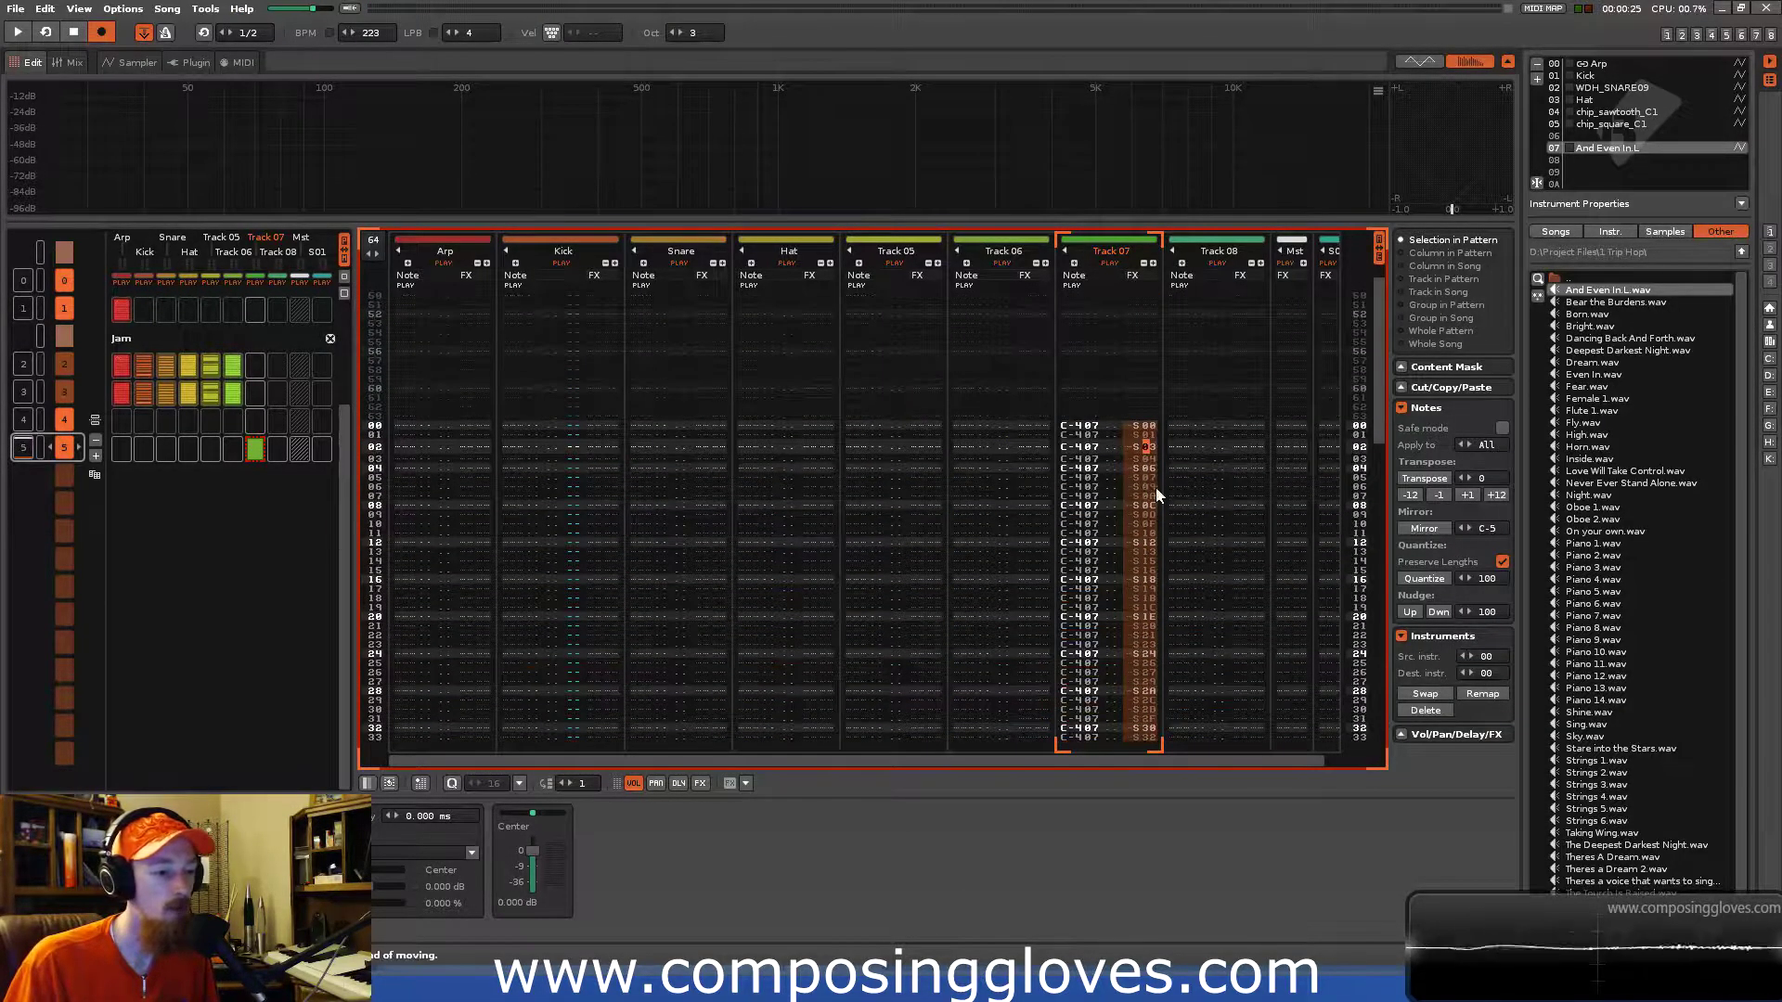
{"action": "left_click", "coordinate": [1146, 476]}
{"action": "key", "text": "Up"}
{"action": "key", "text": "Up"}
{"action": "key", "text": "Right"}
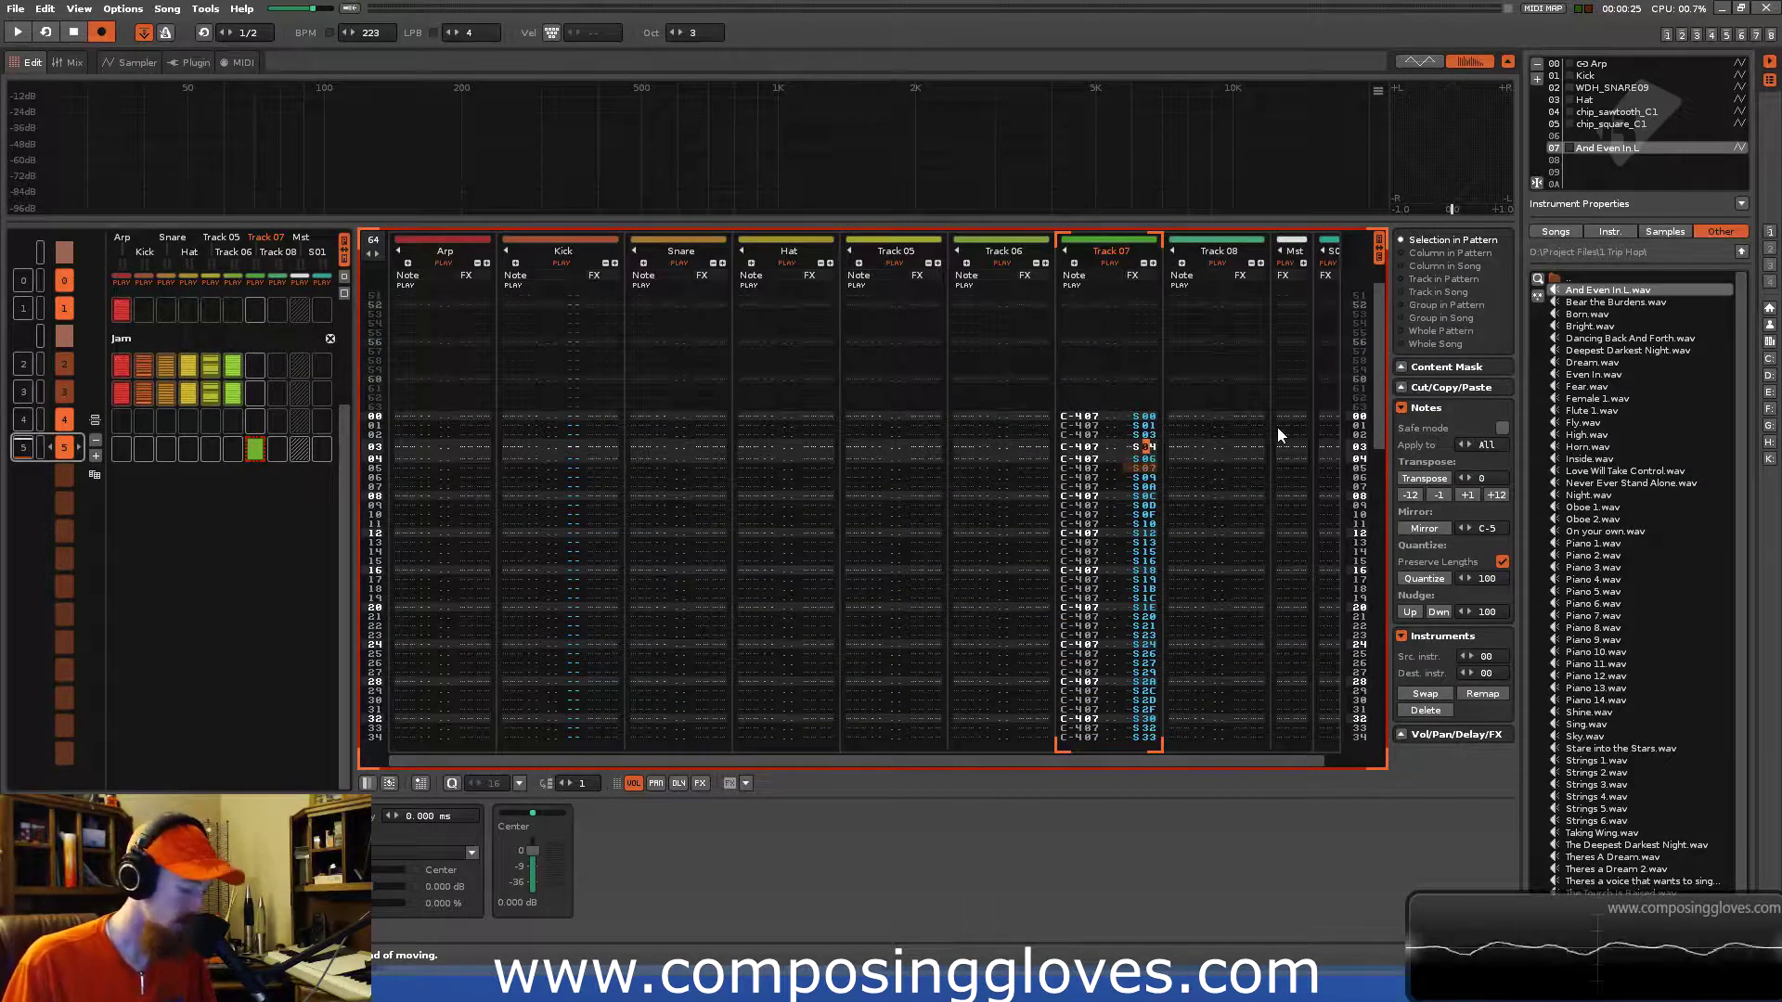
{"action": "type", "text": "5"}
{"action": "key", "text": "Right"}
{"action": "type", "text": "45454"}
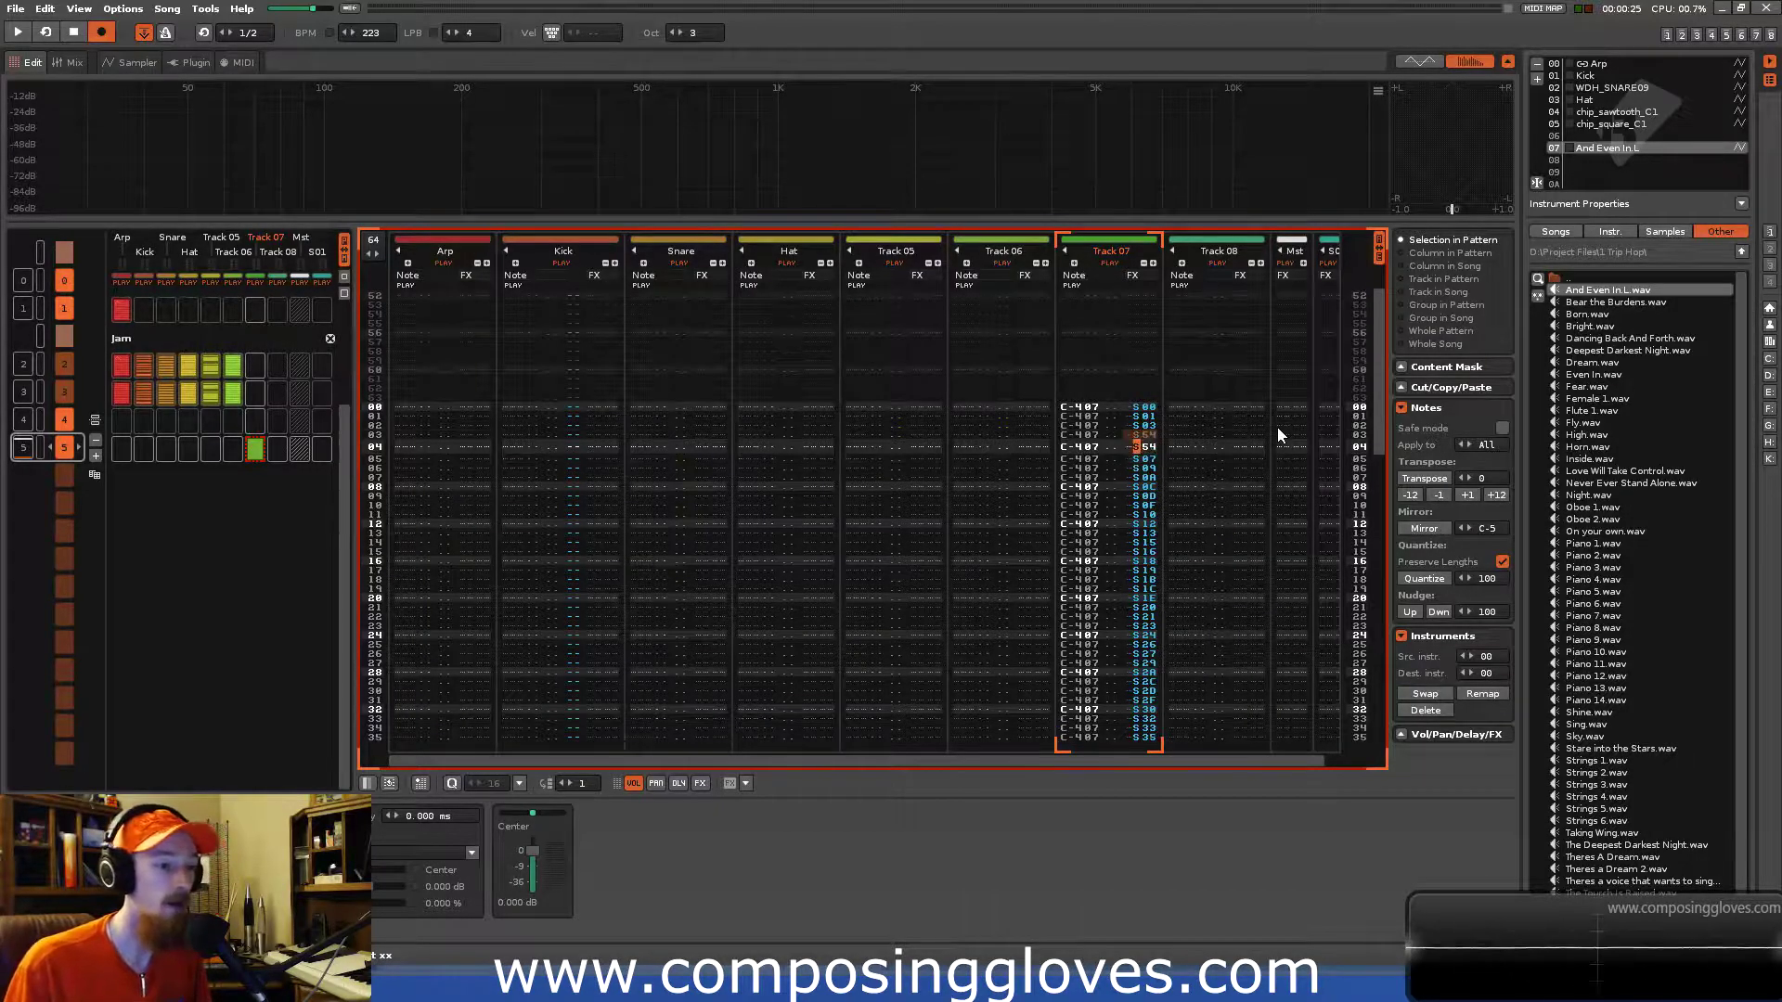
{"action": "key", "text": "Down"}
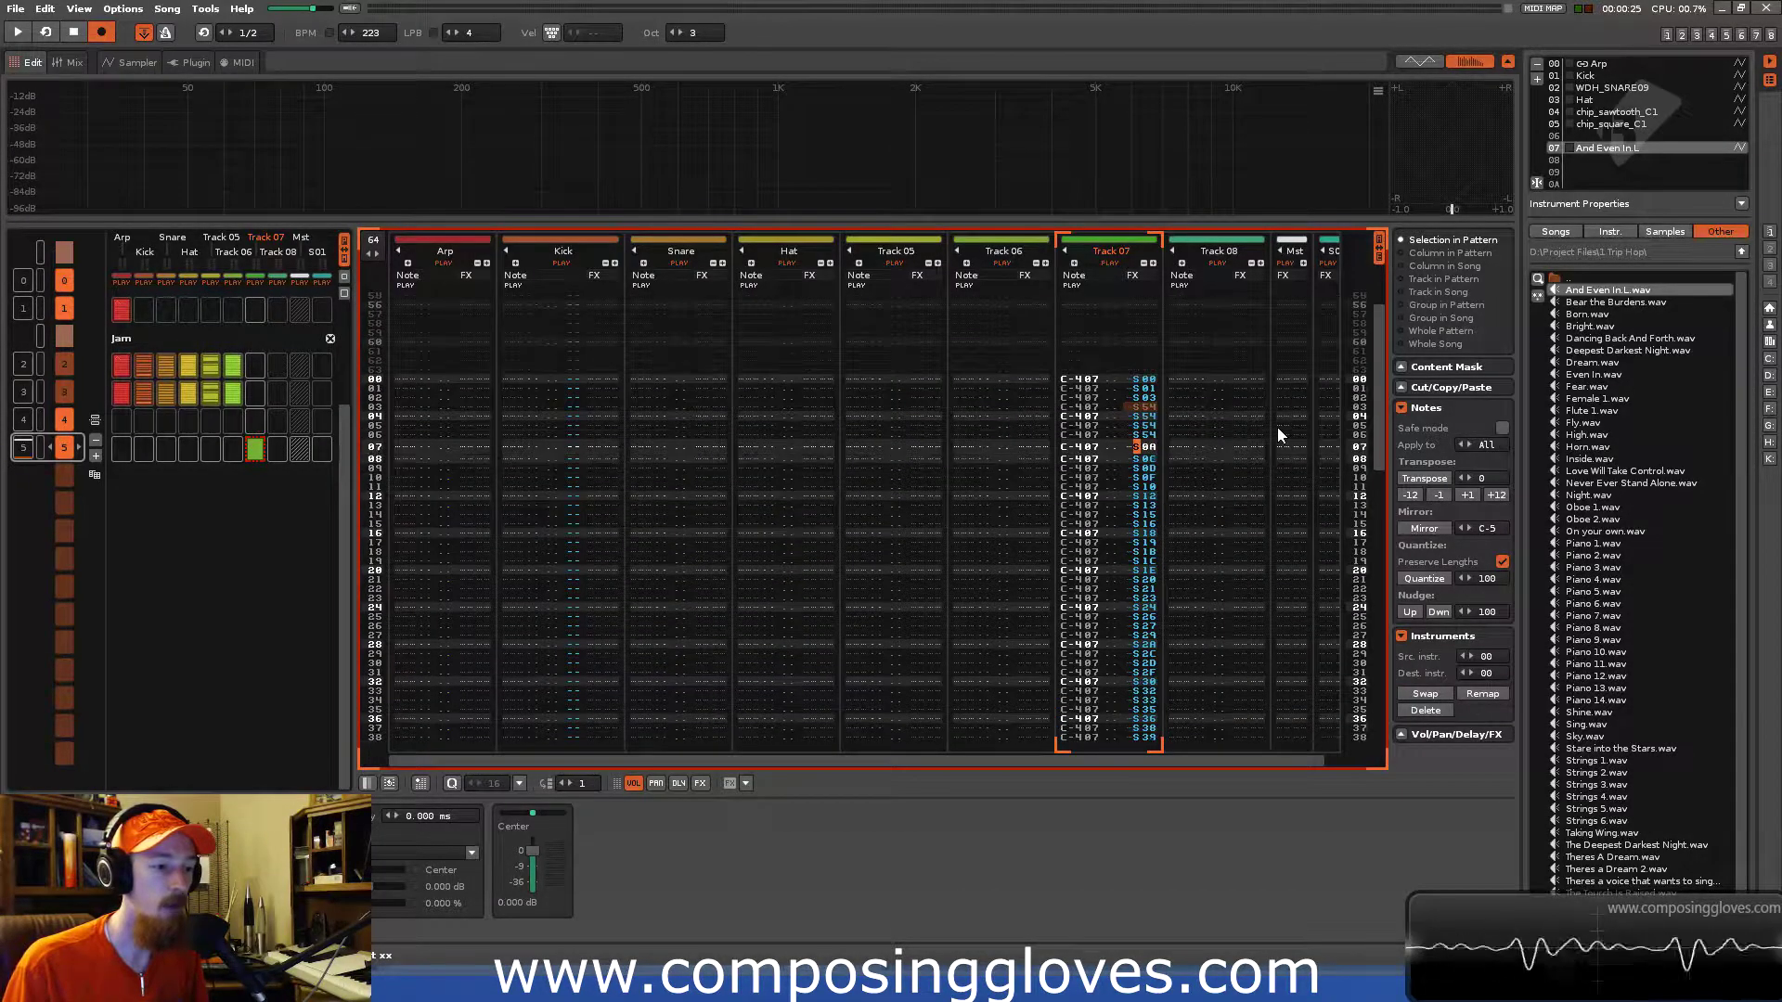
Set the Track 07 sample offsets on rows 07 to 10 to S54 and play the pattern back.
{"action": "key", "text": "Down"}
{"action": "type", "text": "S54"}
{"action": "key", "text": "Down"}
{"action": "type", "text": "S54"}
{"action": "key", "text": "Down"}
{"action": "type", "text": "S54"}
{"action": "key", "text": "space"}
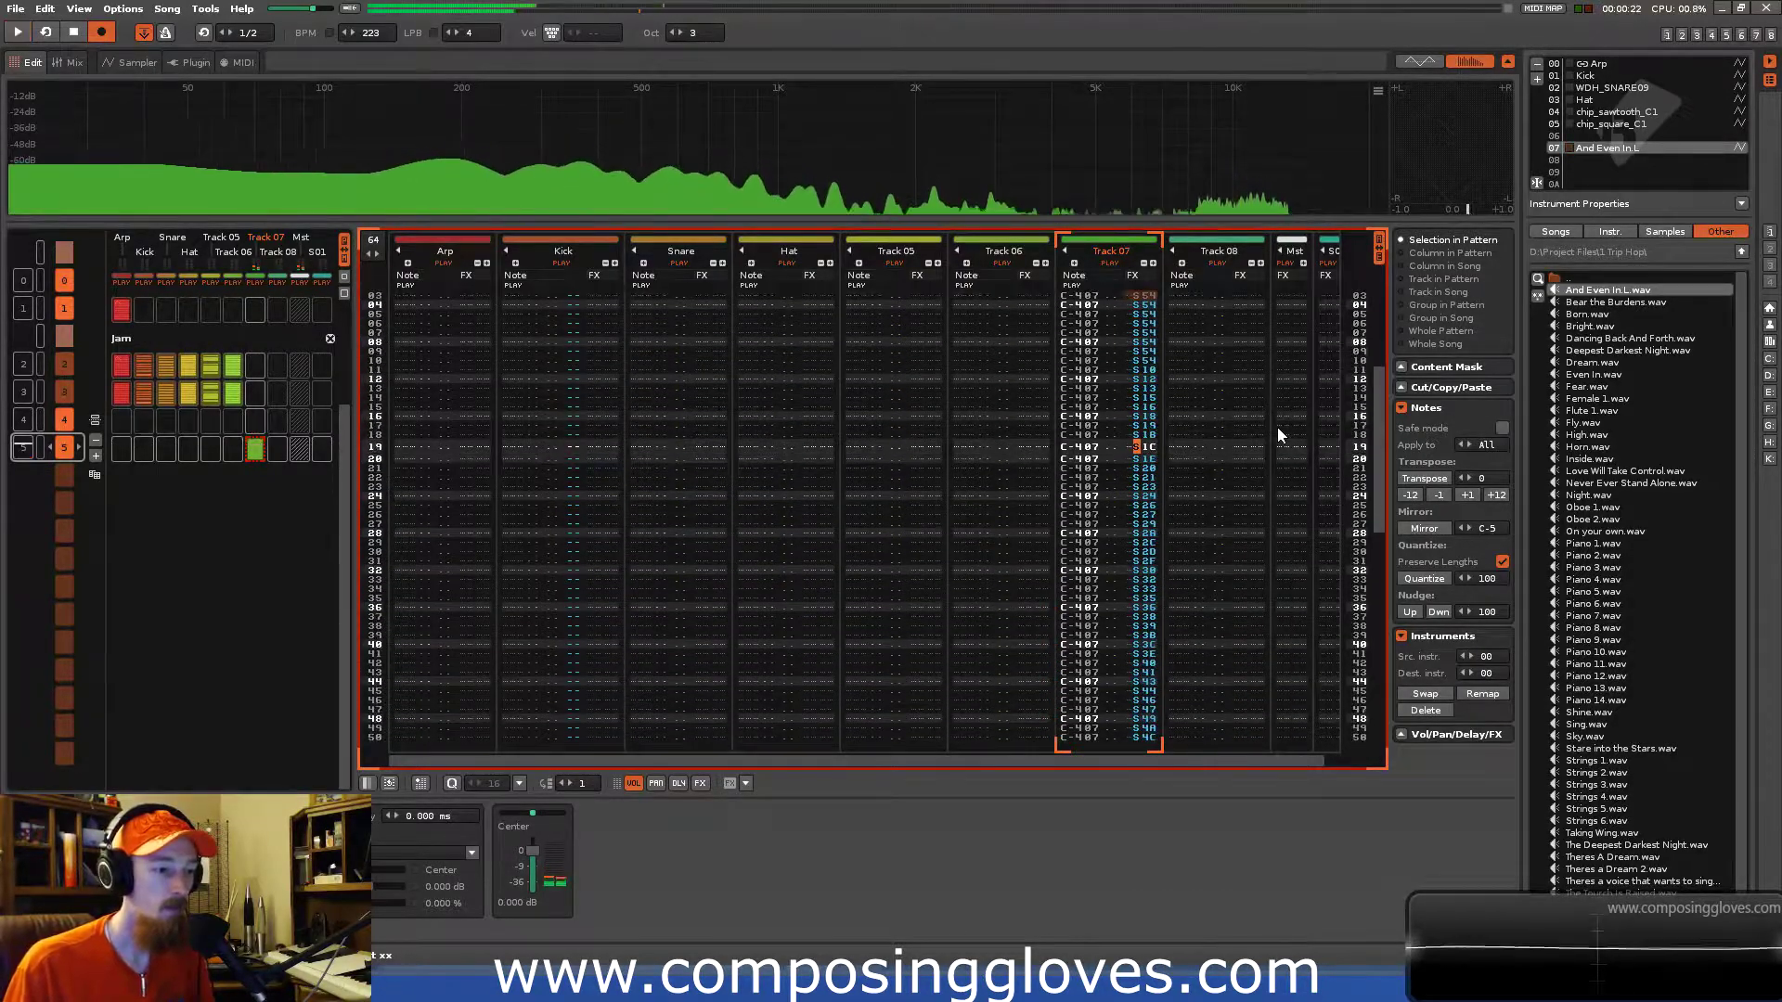
{"action": "key", "text": "space"}
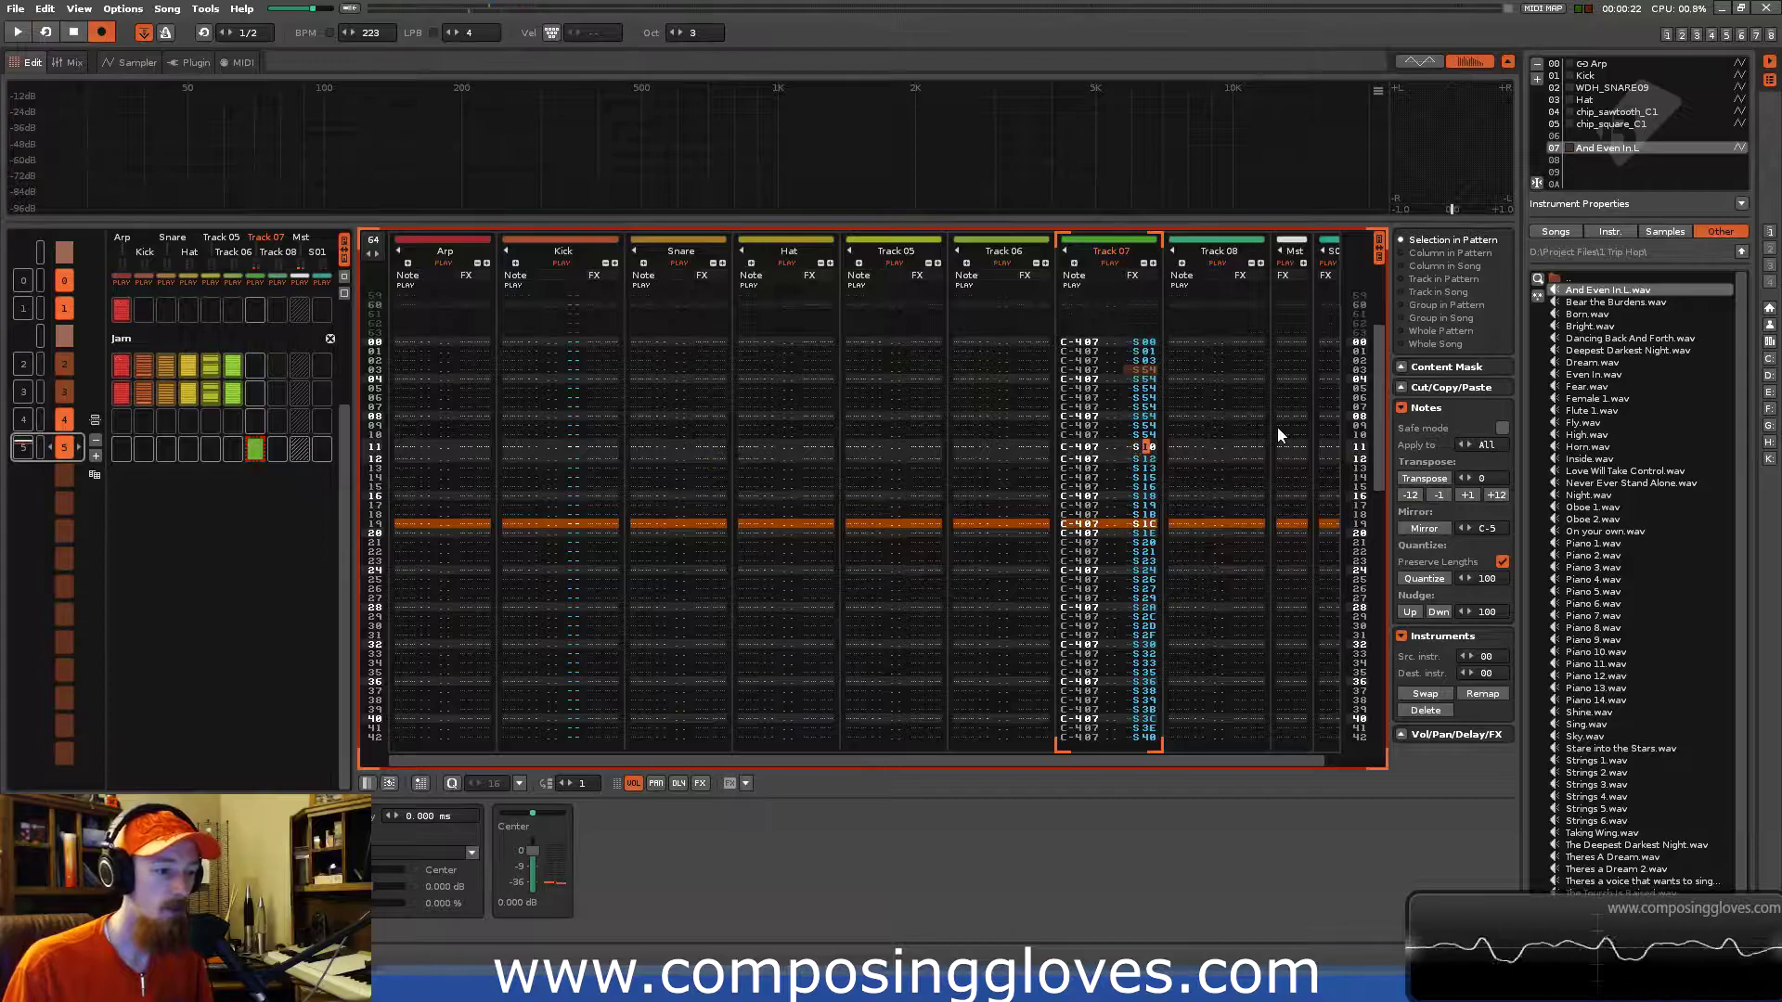
Set the Track 07 sample offsets on rows 11 to 20 to S70 and play the pattern back.
{"action": "type", "text": "7"}
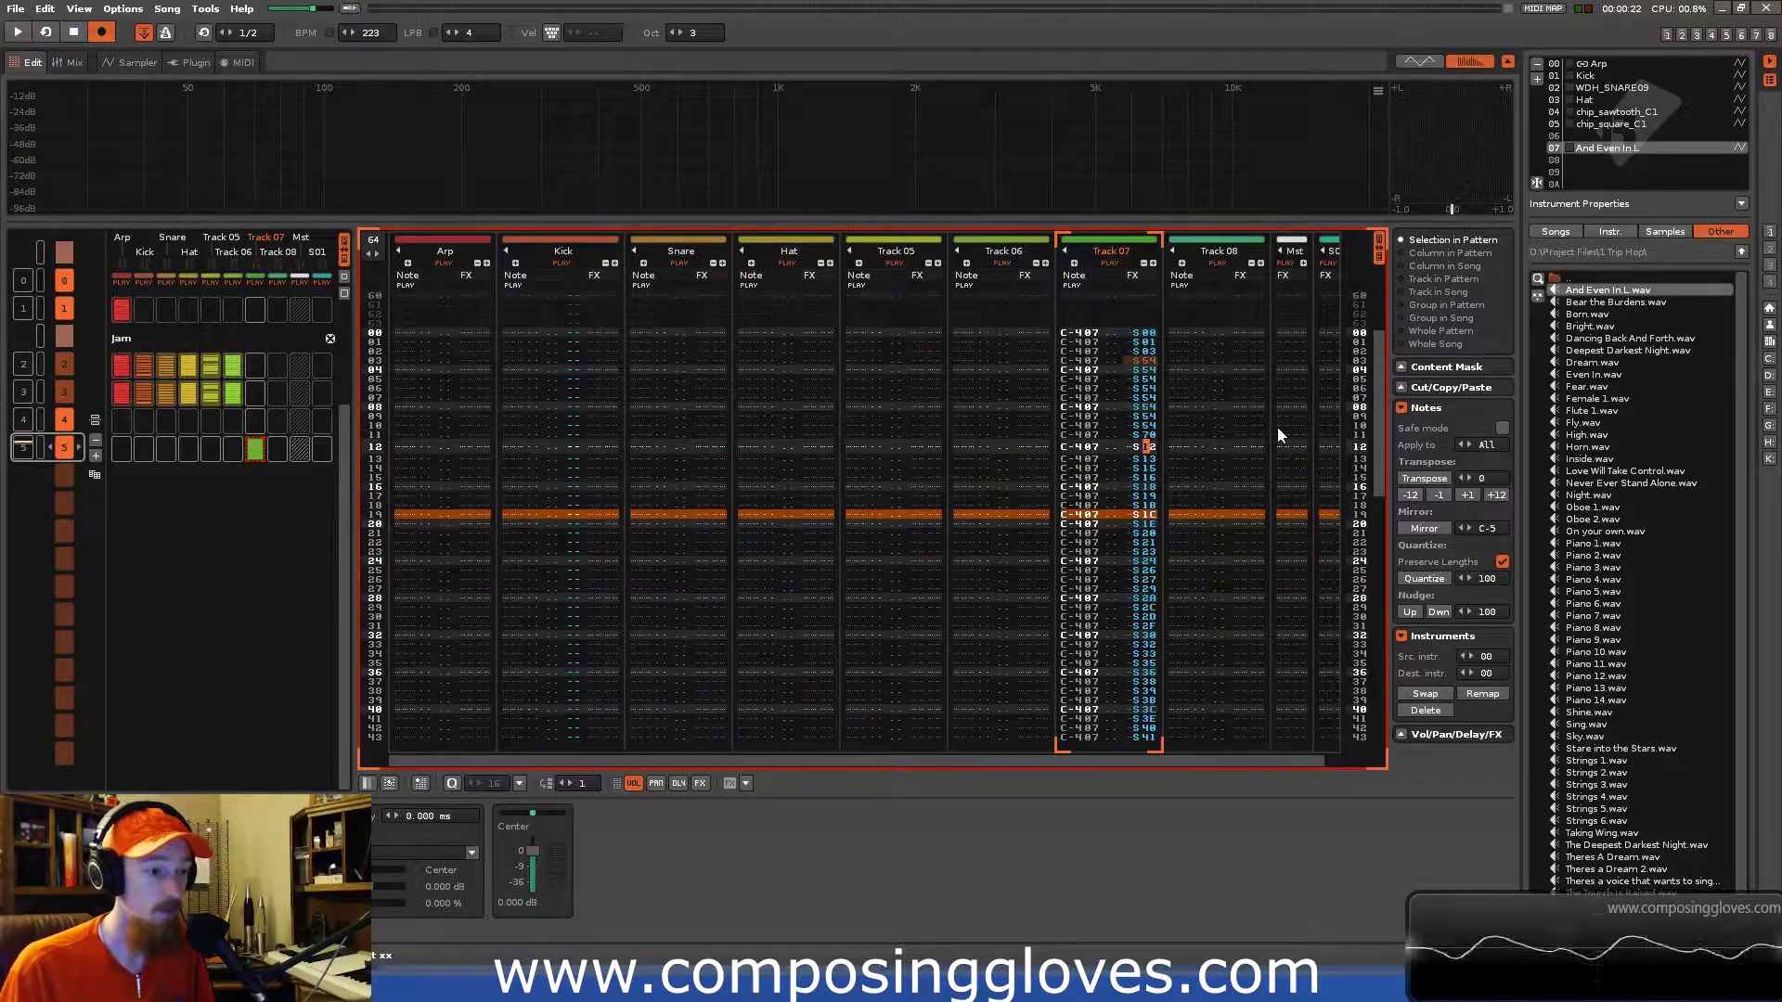
{"action": "key", "text": "Left"}
{"action": "key", "text": "Right"}
{"action": "type", "text": "70 S70 S70 S70 S70 S70 S70 S70 S"}
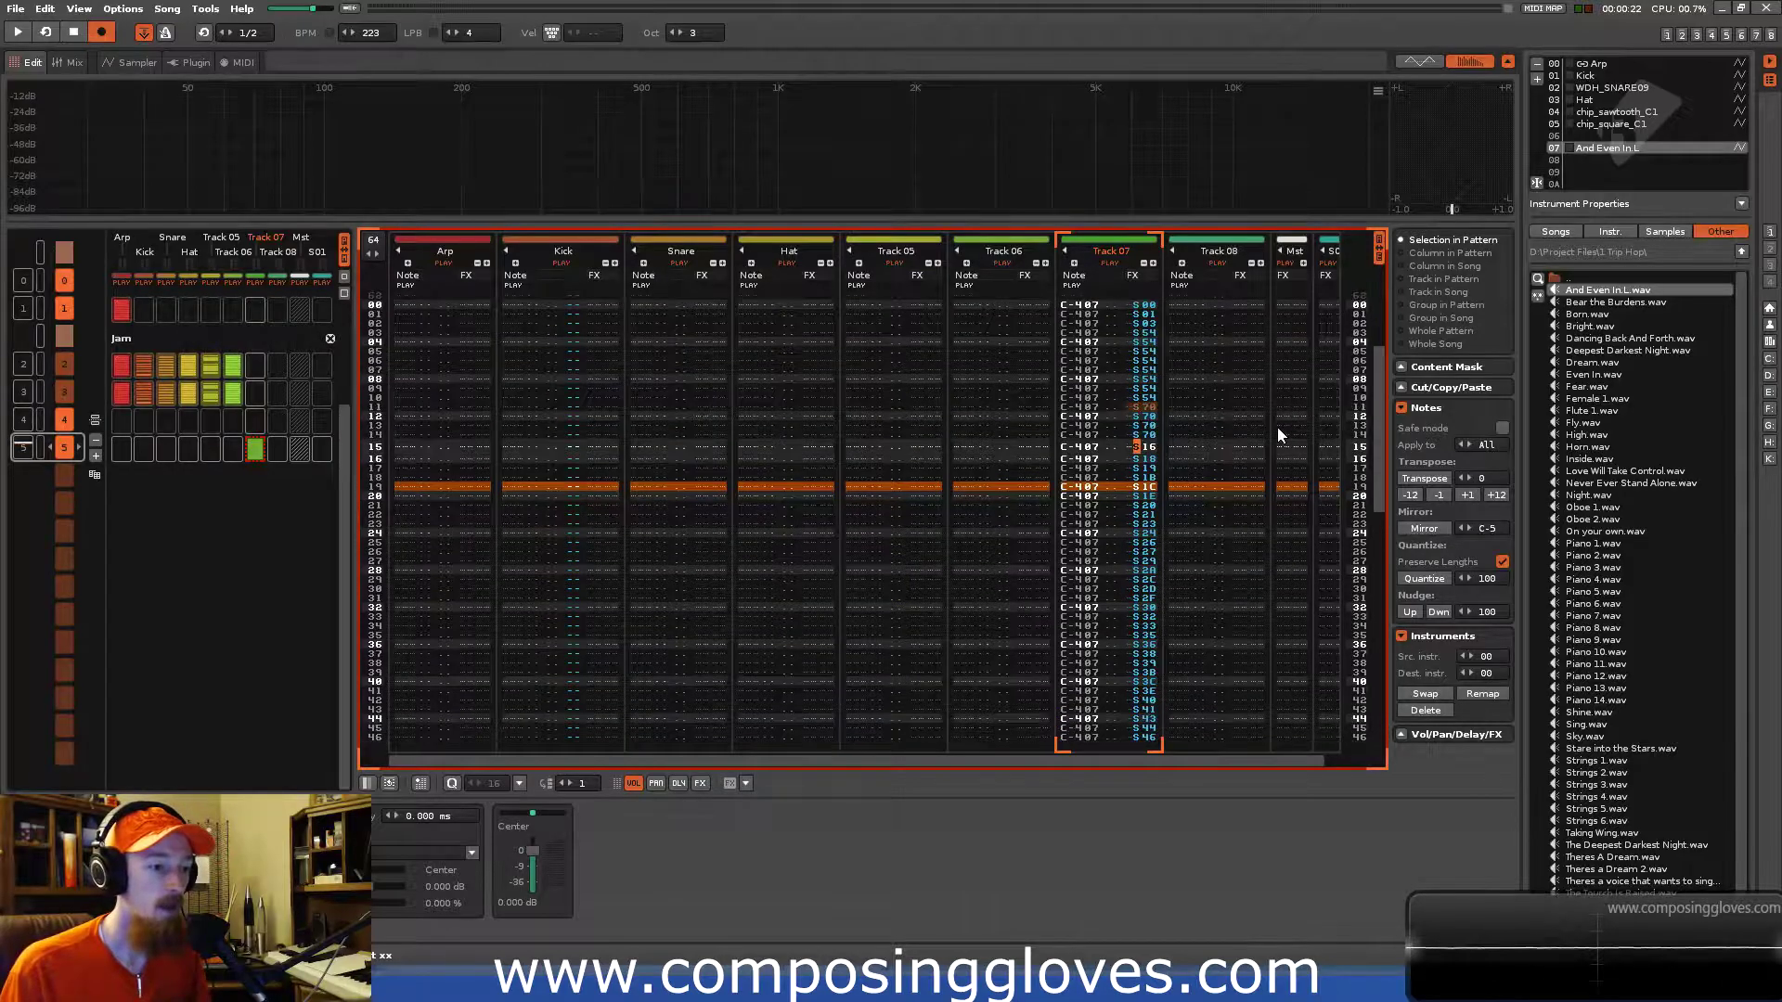
{"action": "type", "text": "70"}
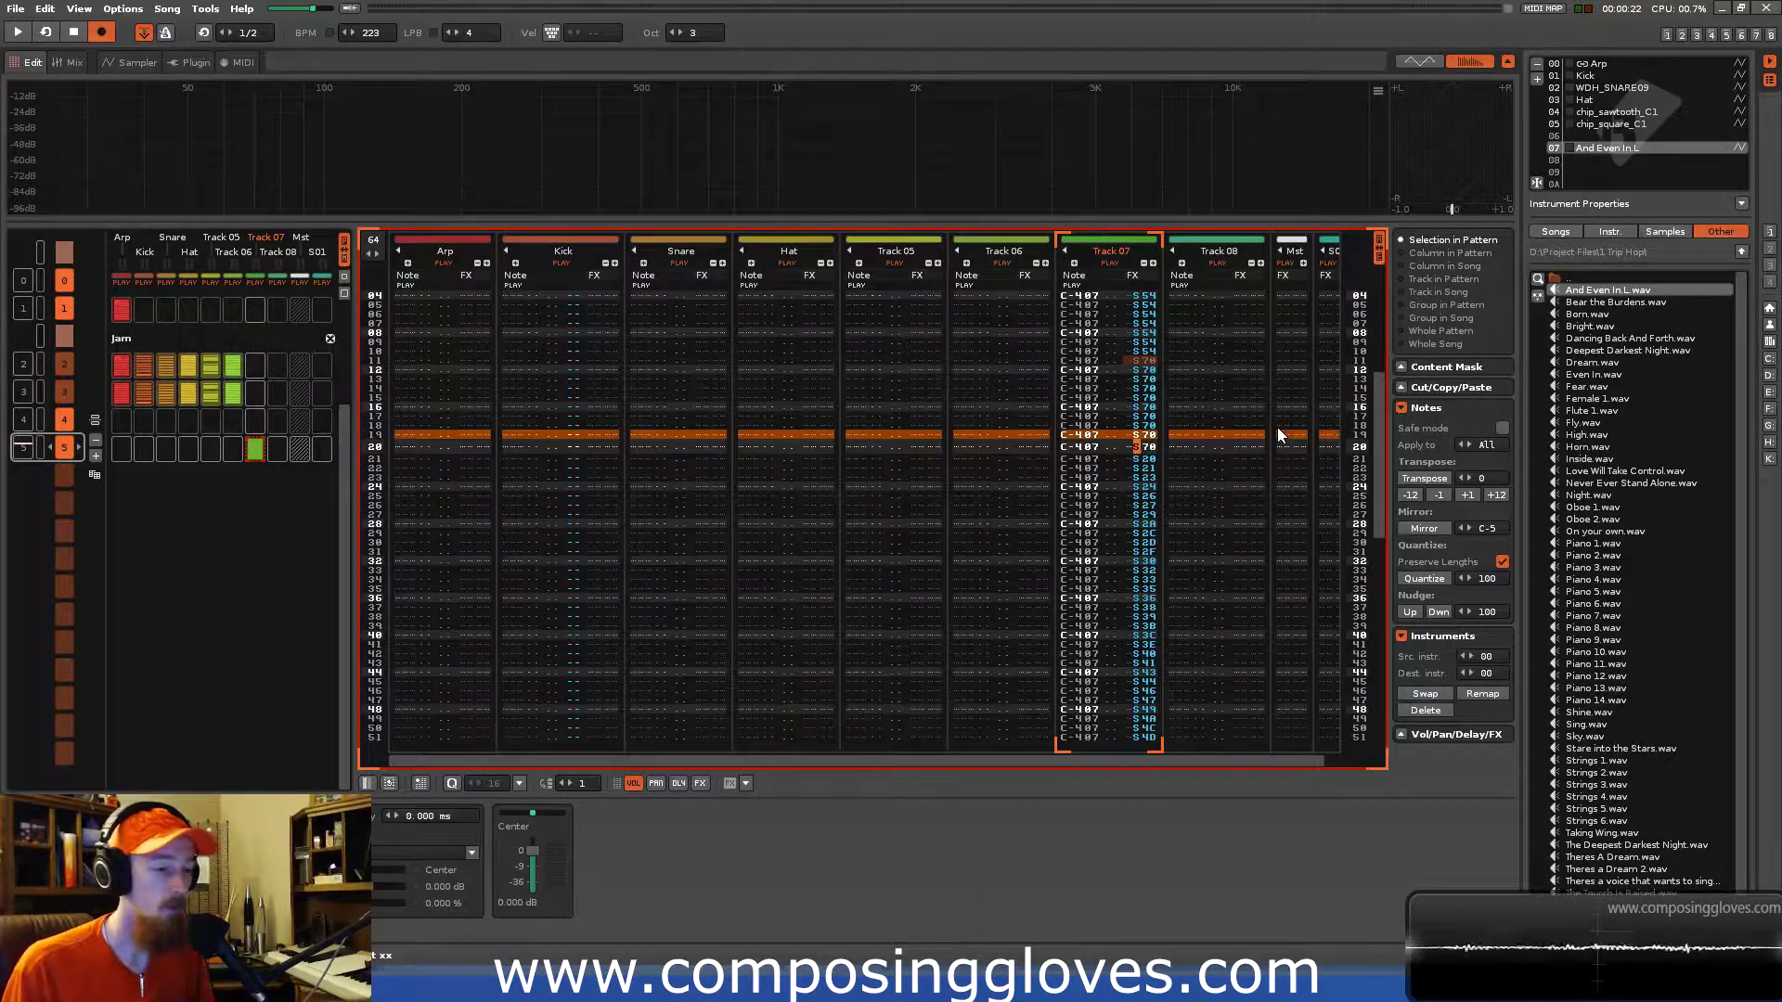
{"action": "key", "text": "space"}
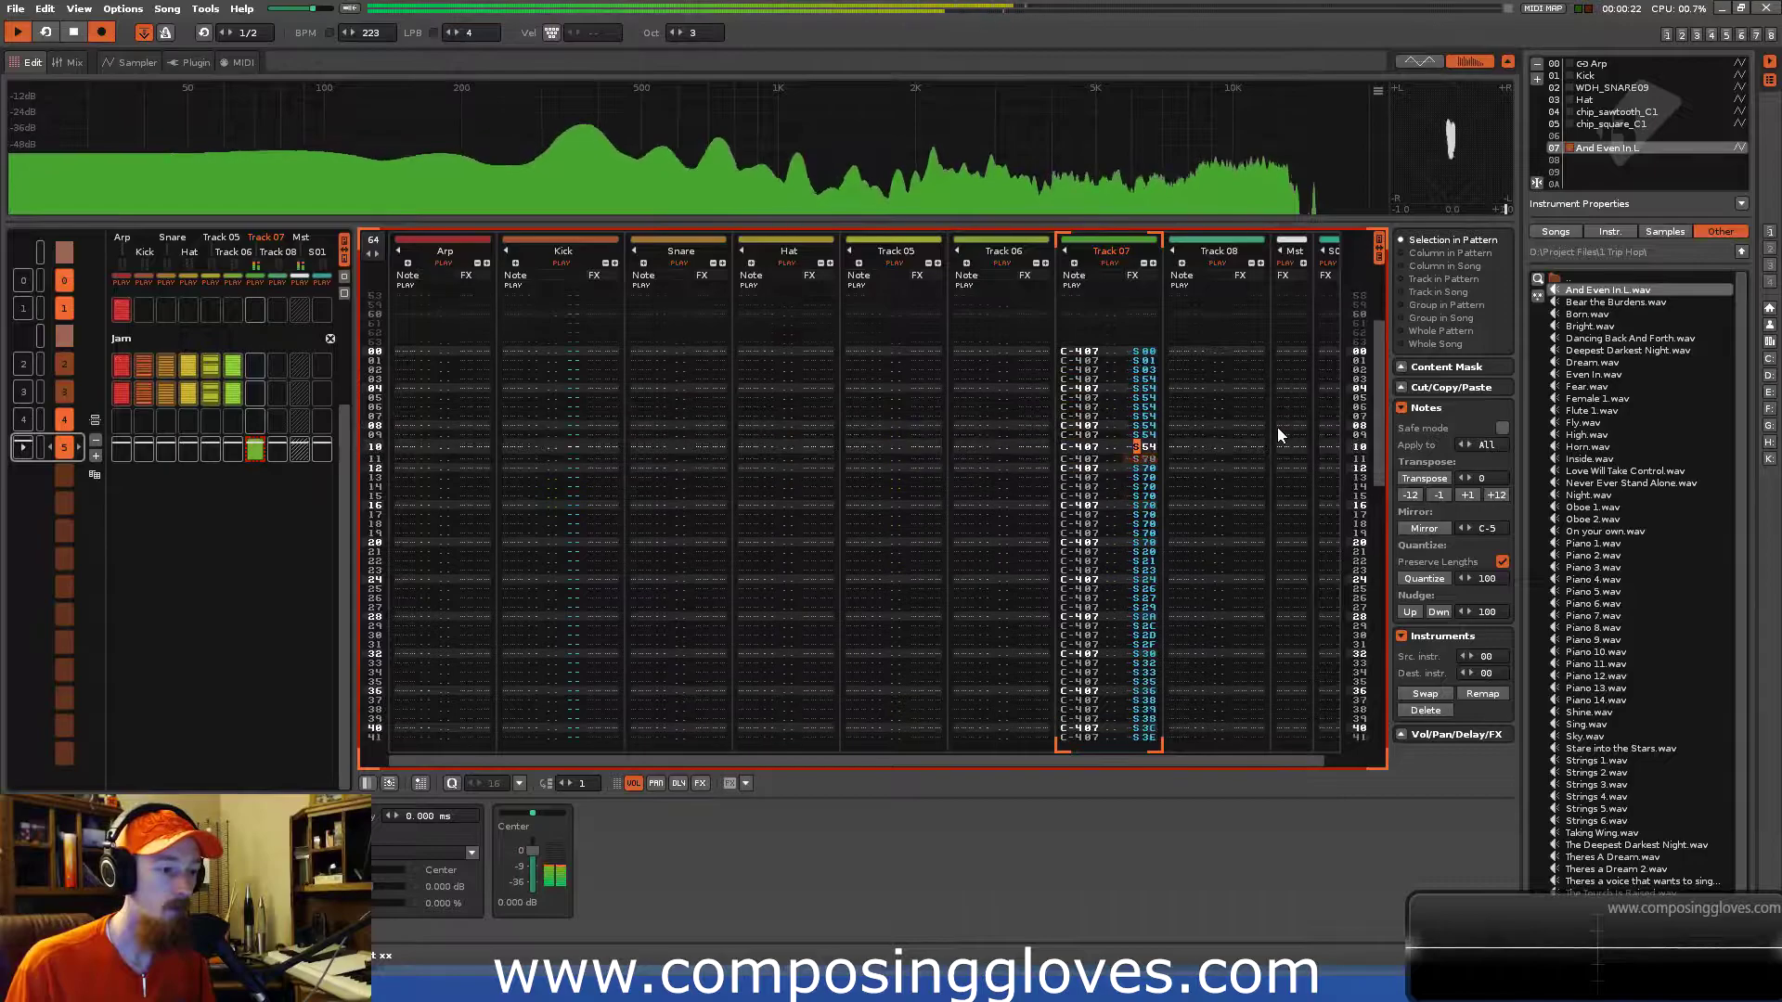
{"action": "key", "text": "space"}
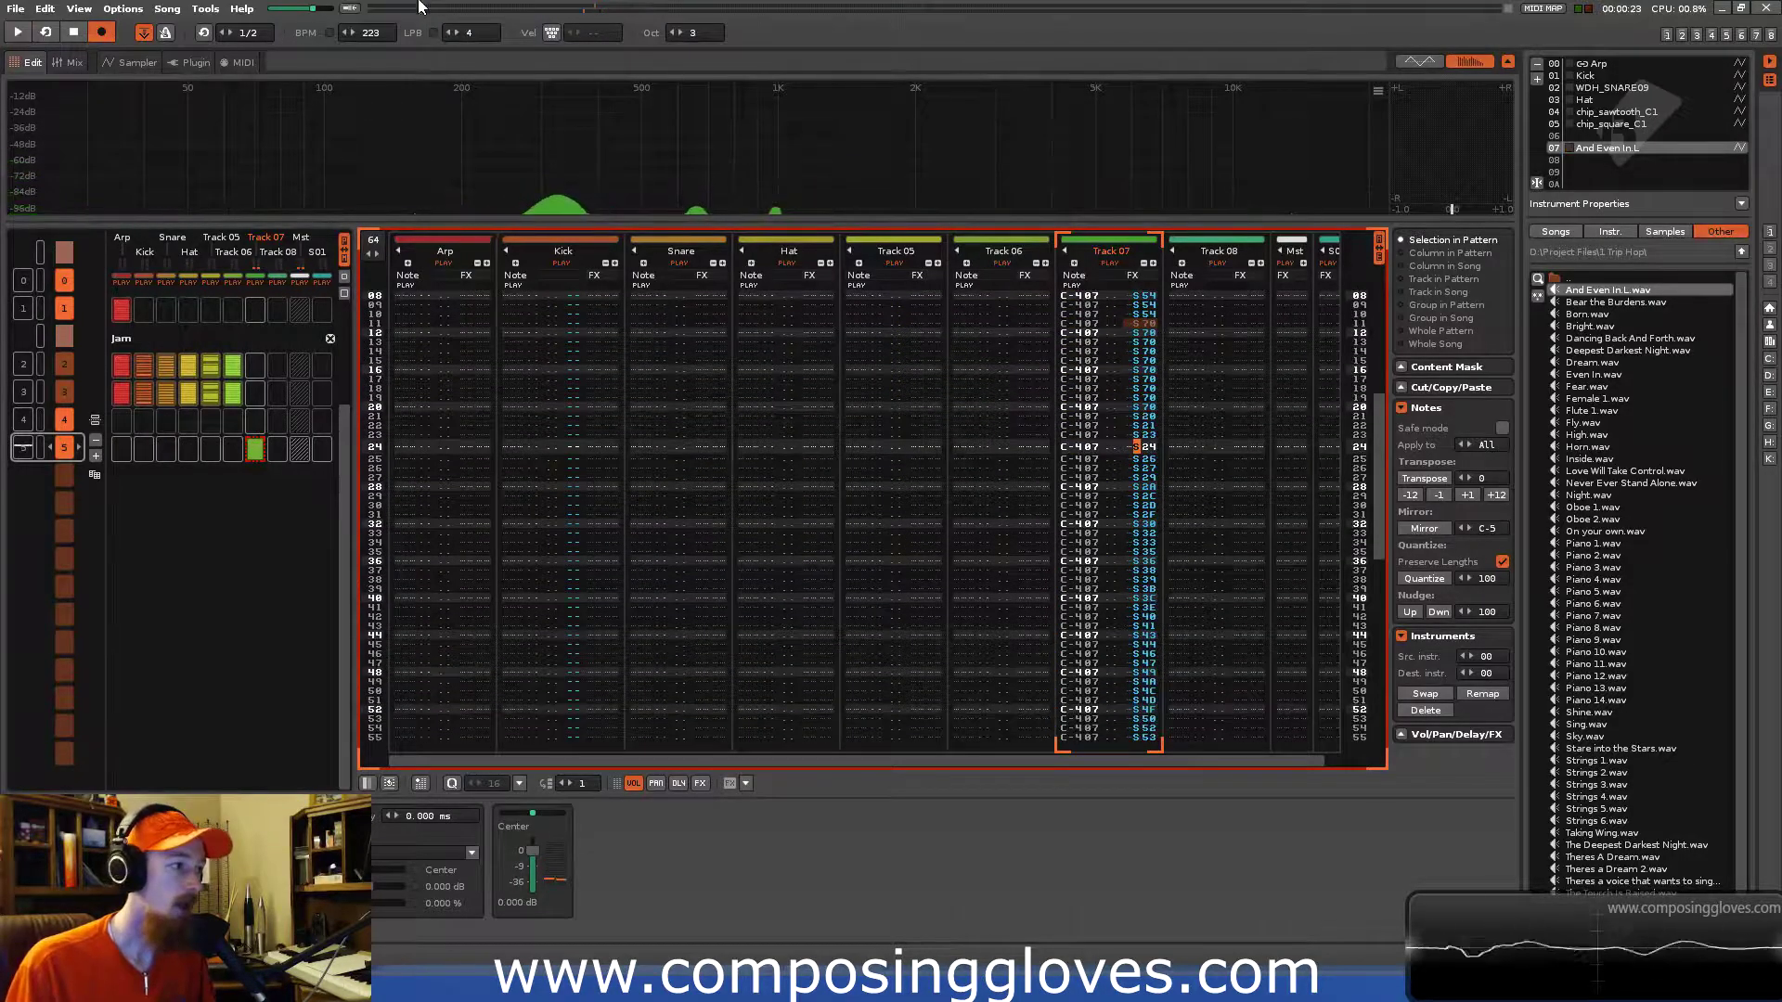
Audition the pattern at 254 BPM, restore the tempo to 223 BPM, and check the And Even In.L waveform before returning to the pattern.
{"action": "left_click_drag", "start_coordinate": [372, 36], "coordinate": [338, 52]}
{"action": "key", "text": "space"}
{"action": "key", "text": "space"}
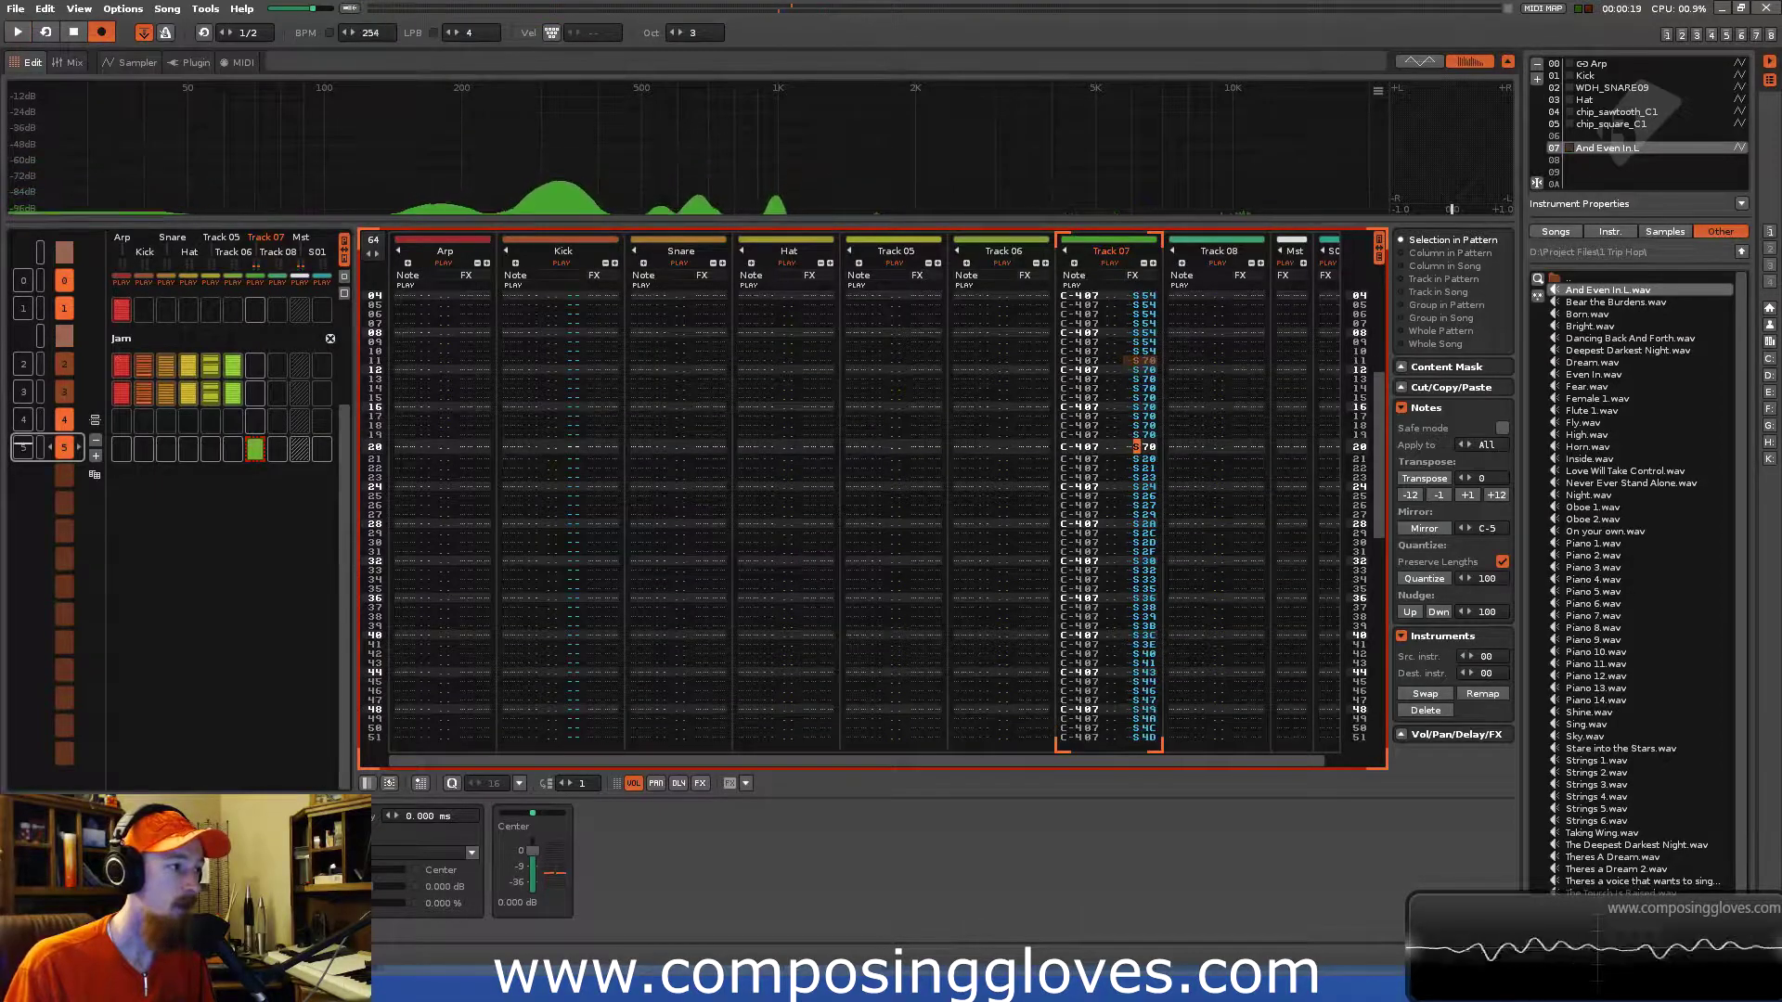
{"action": "left_click", "coordinate": [139, 61]}
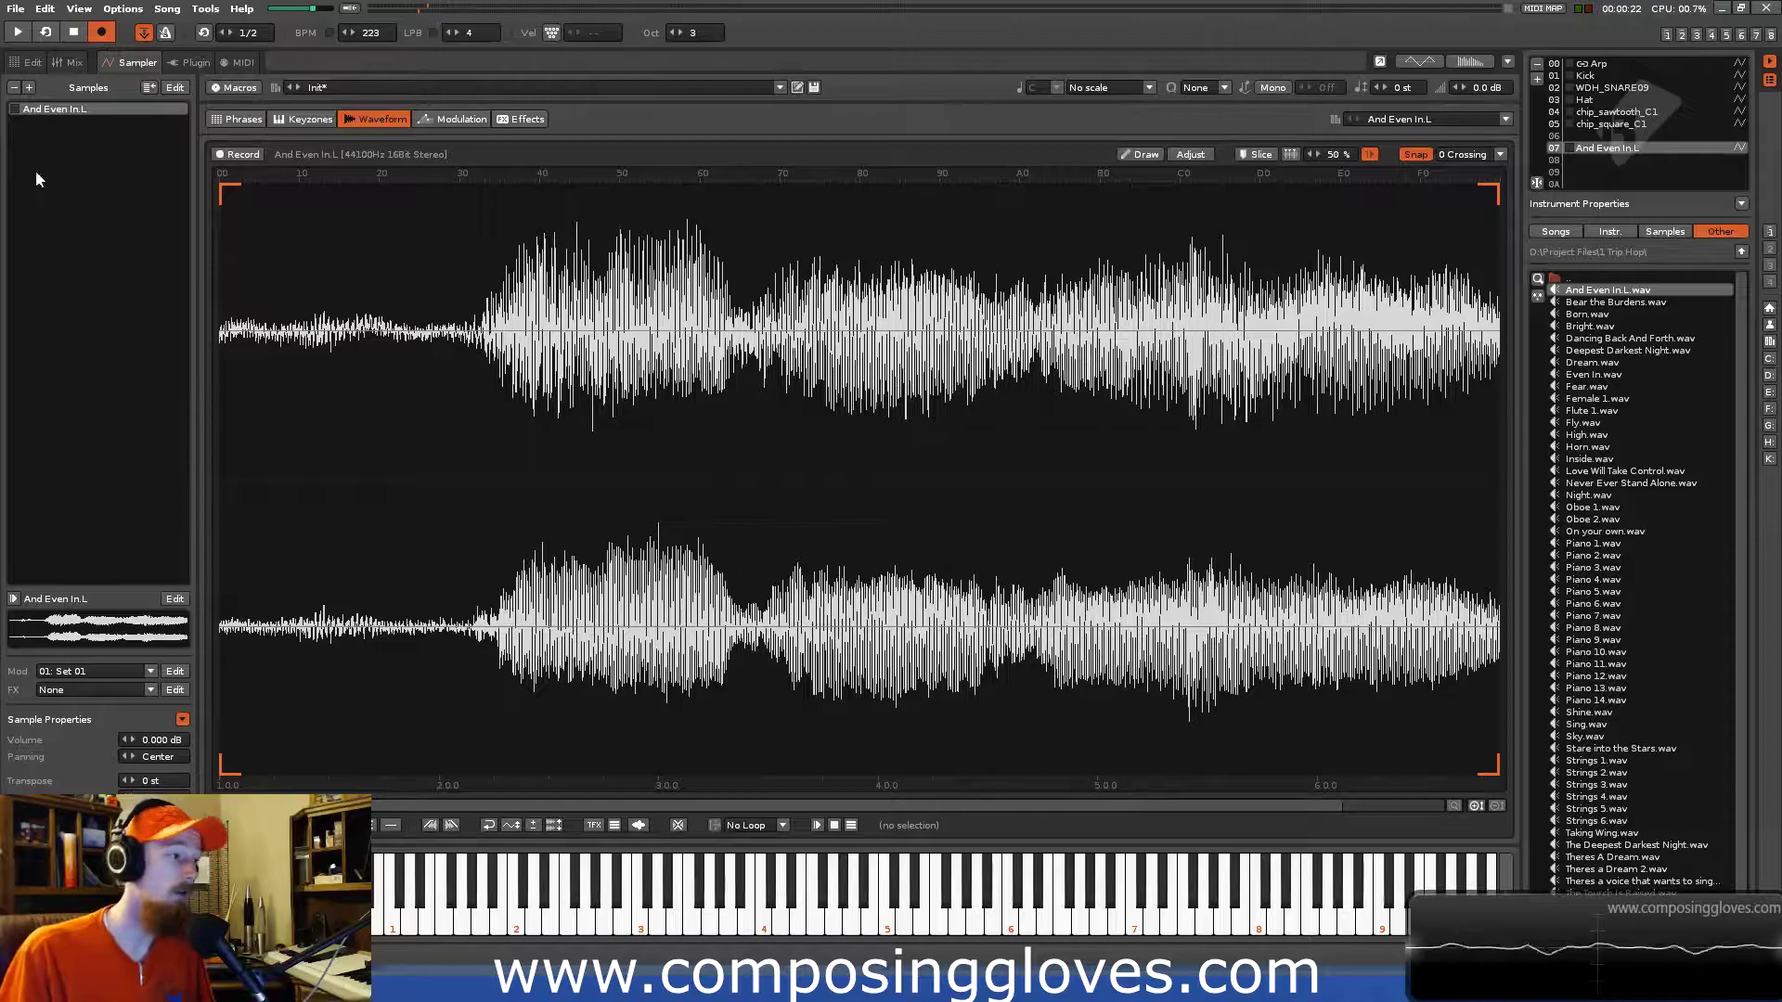
{"action": "left_click", "coordinate": [33, 62]}
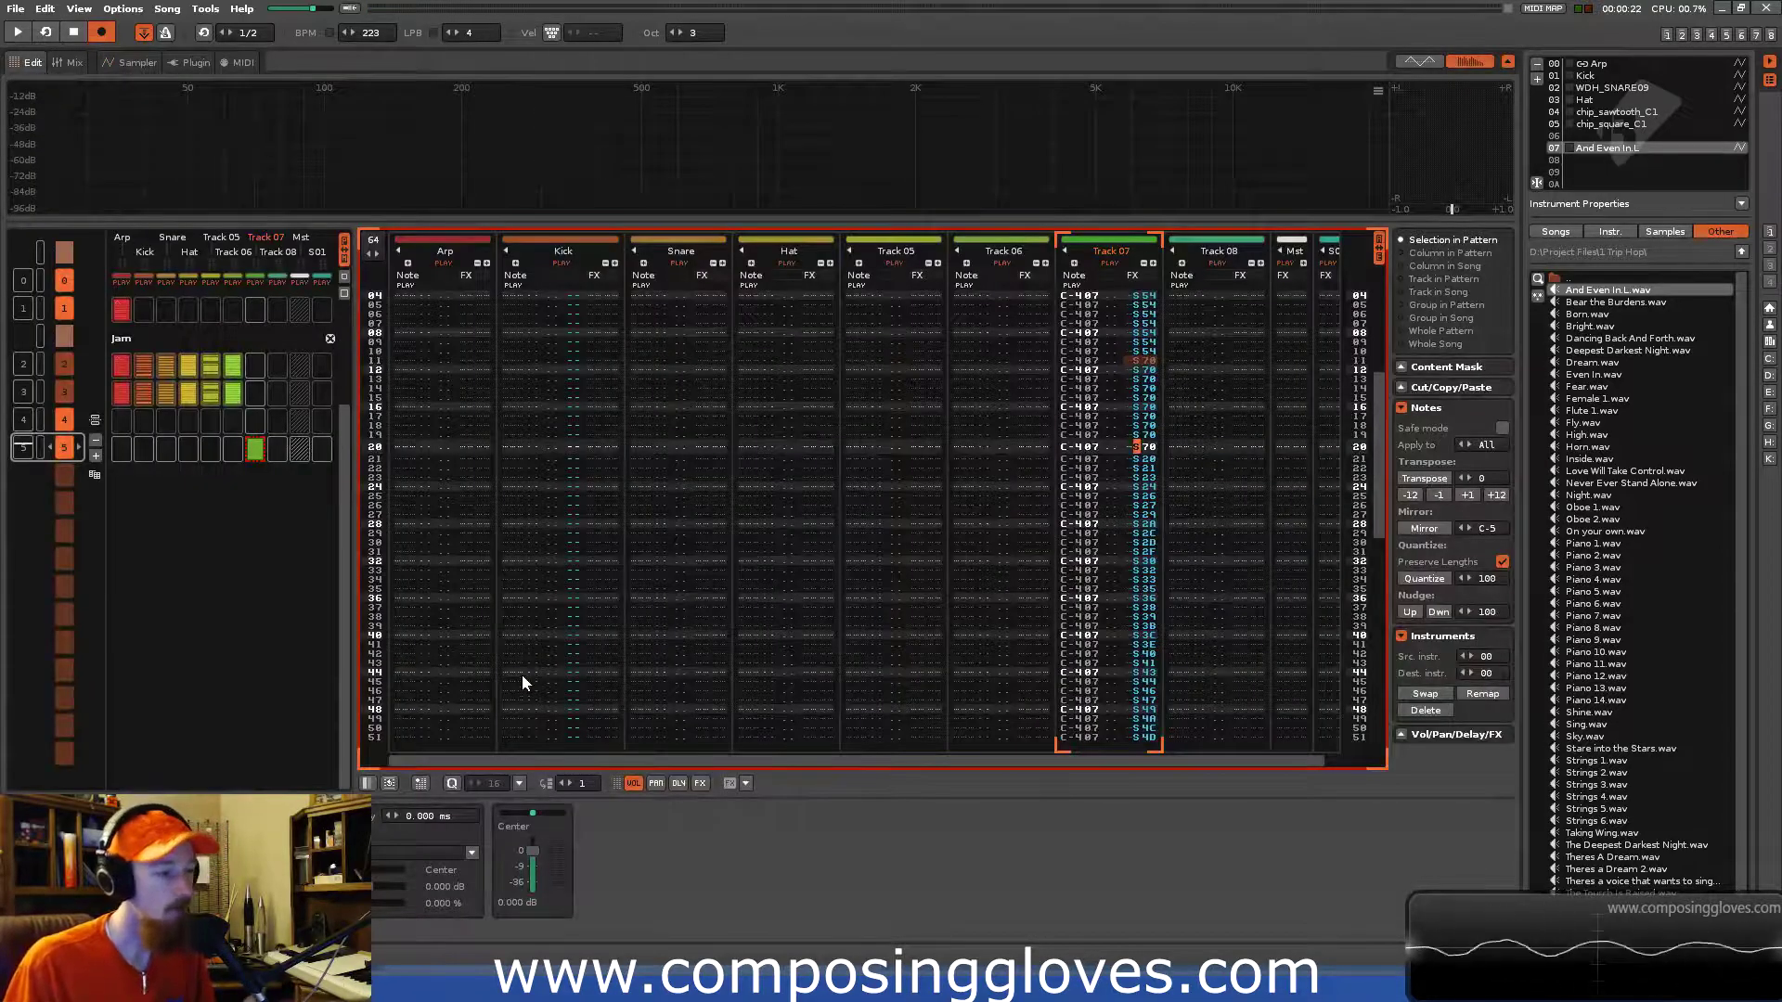